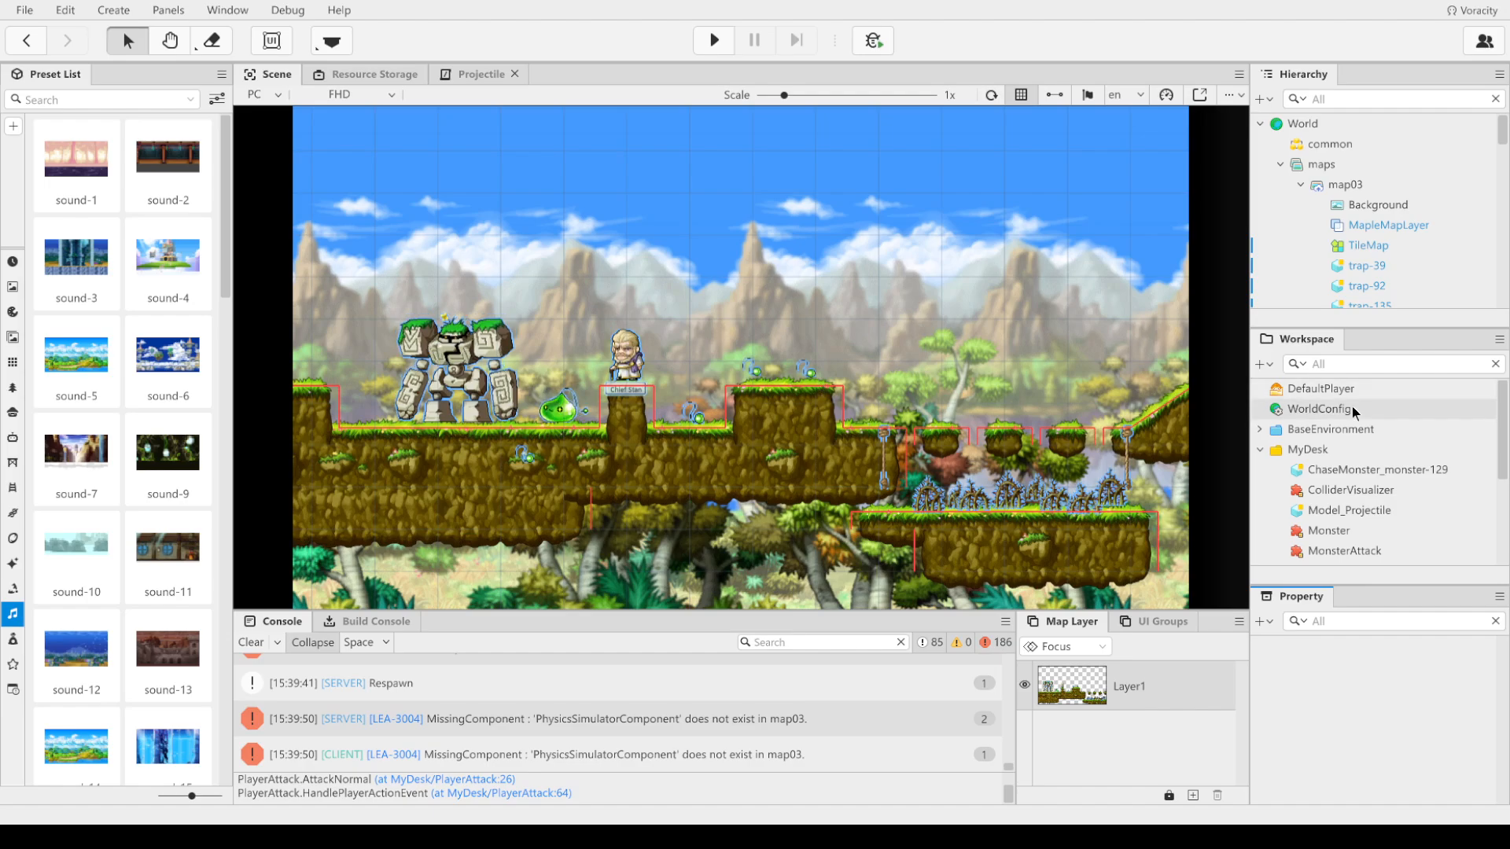
Step: Review the Explode method in the Projectile script and return to the map scene
left_click(486, 74)
scroll(776, 356, "up", 9)
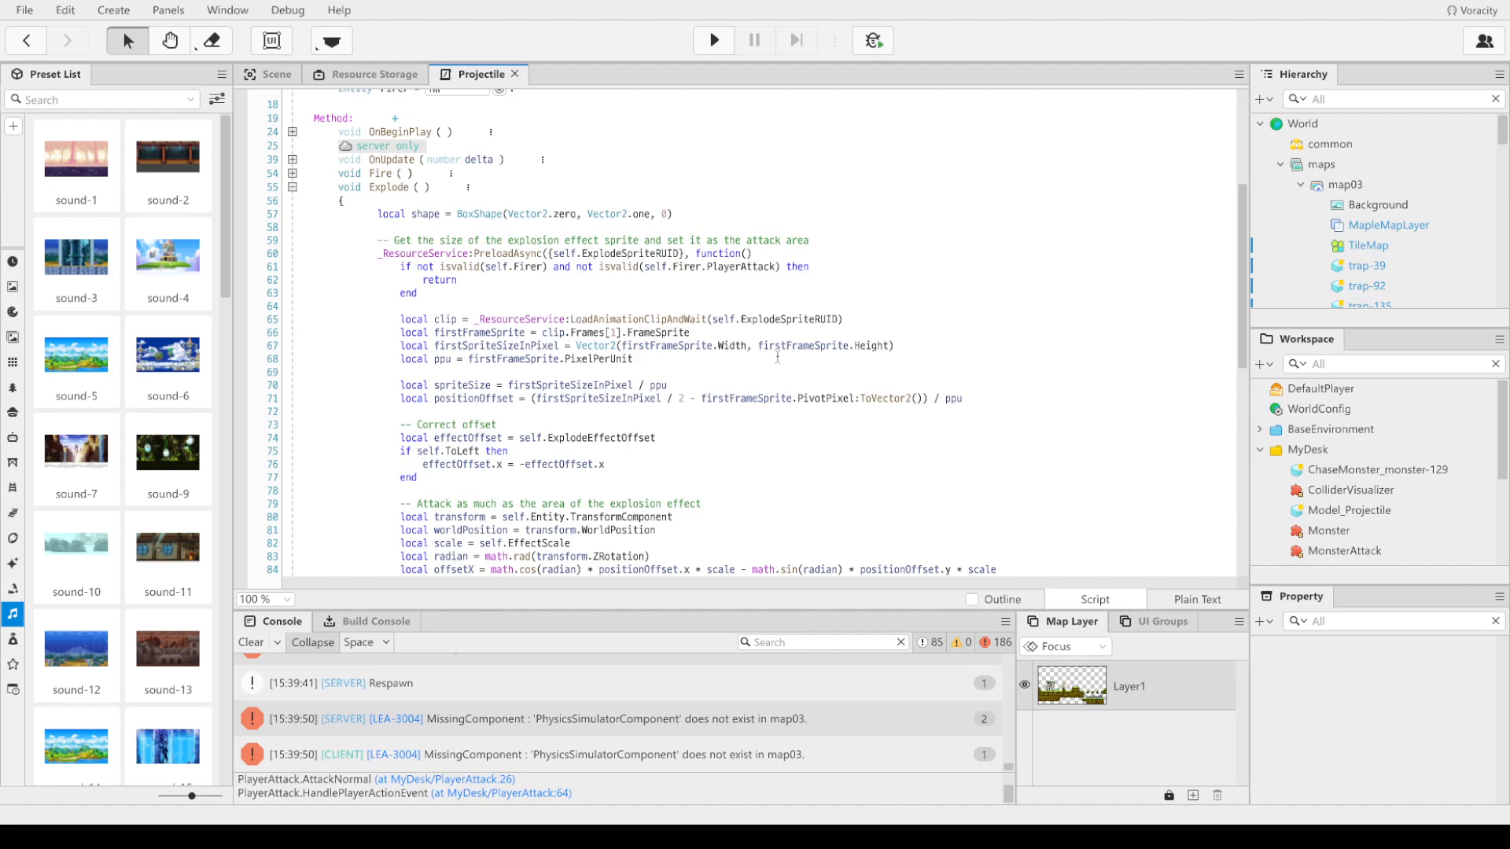
scroll(777, 356, "down", 4)
left_click(588, 336)
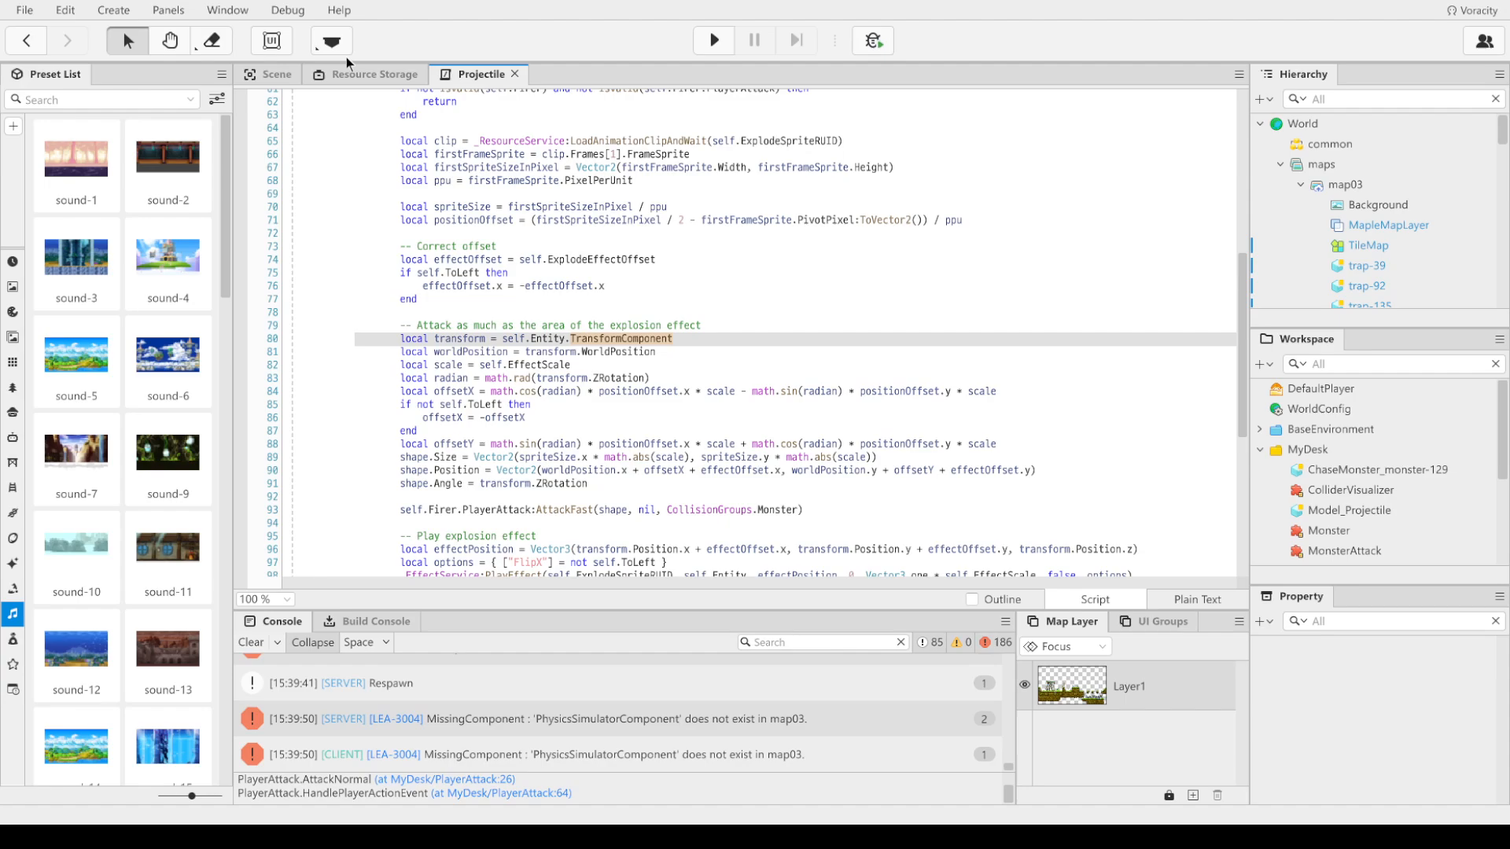
left_click(387, 79)
left_click(269, 74)
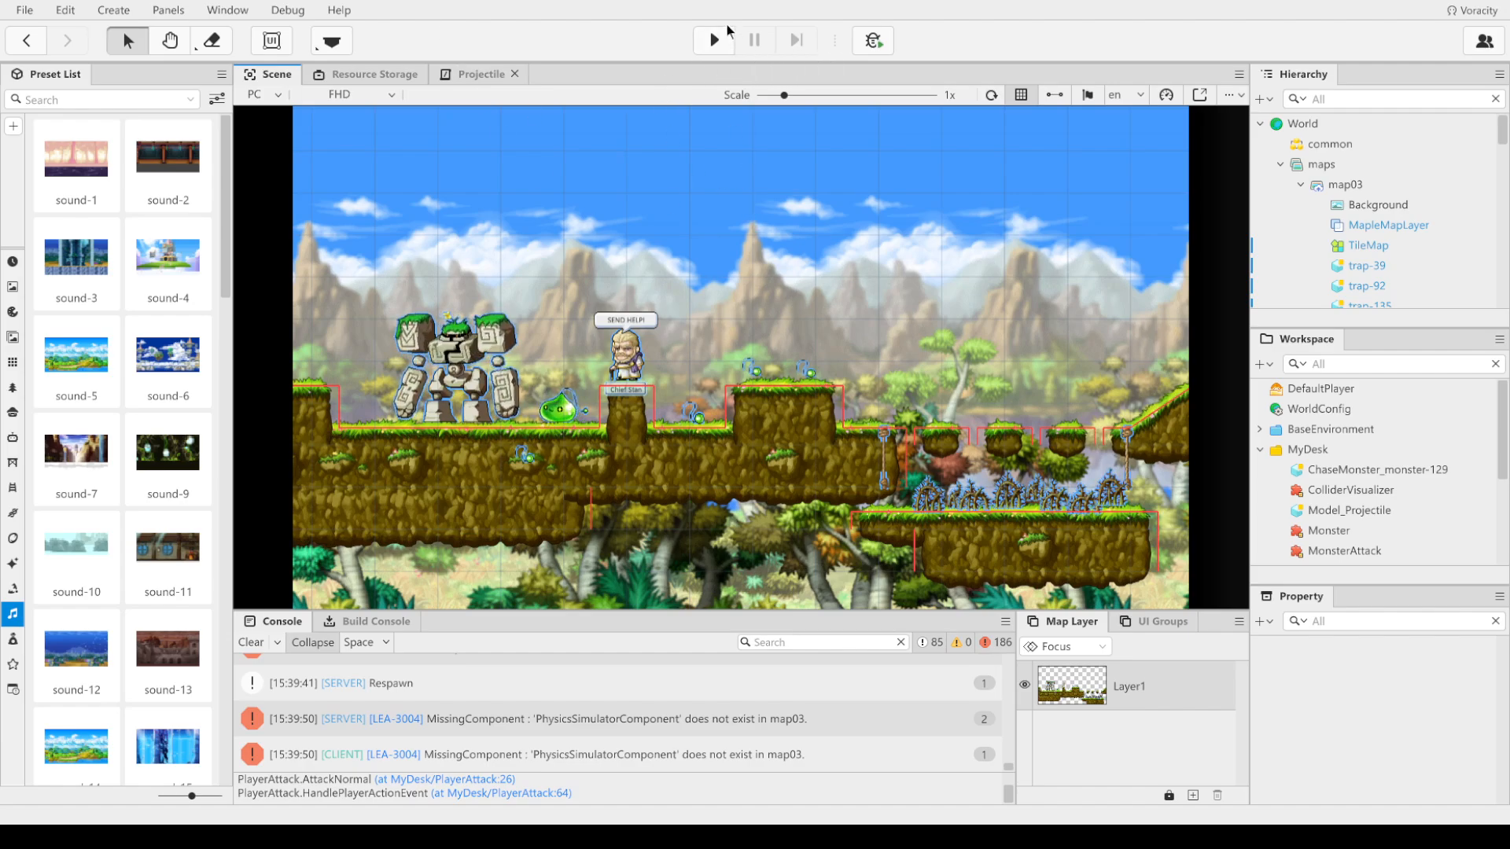
Step: Start a playtest of the map and jump the character back and forth across the slime and golem monsters
left_click(716, 39)
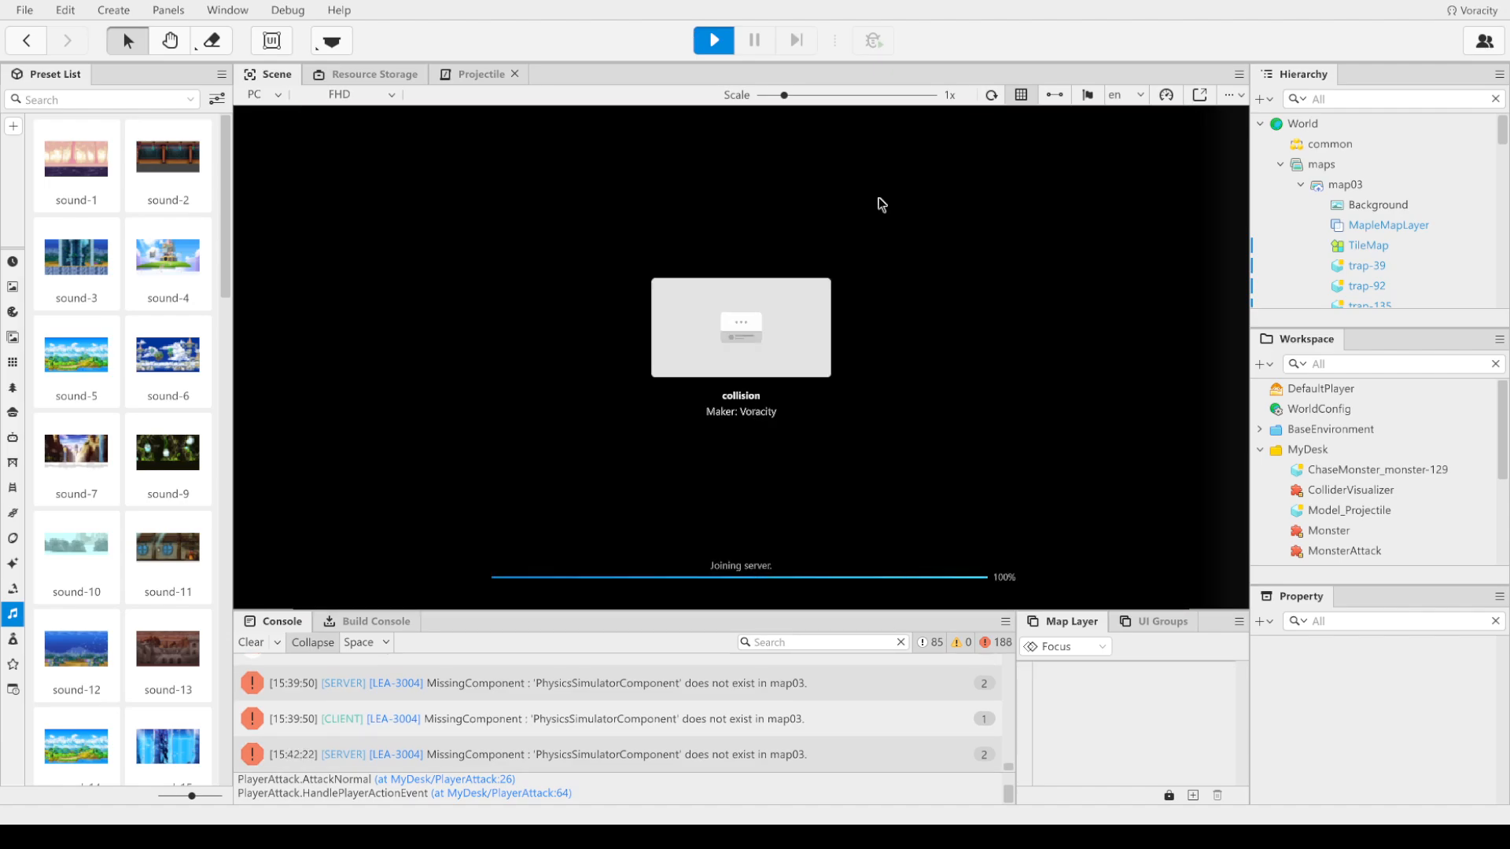
key("Left")
key("space")
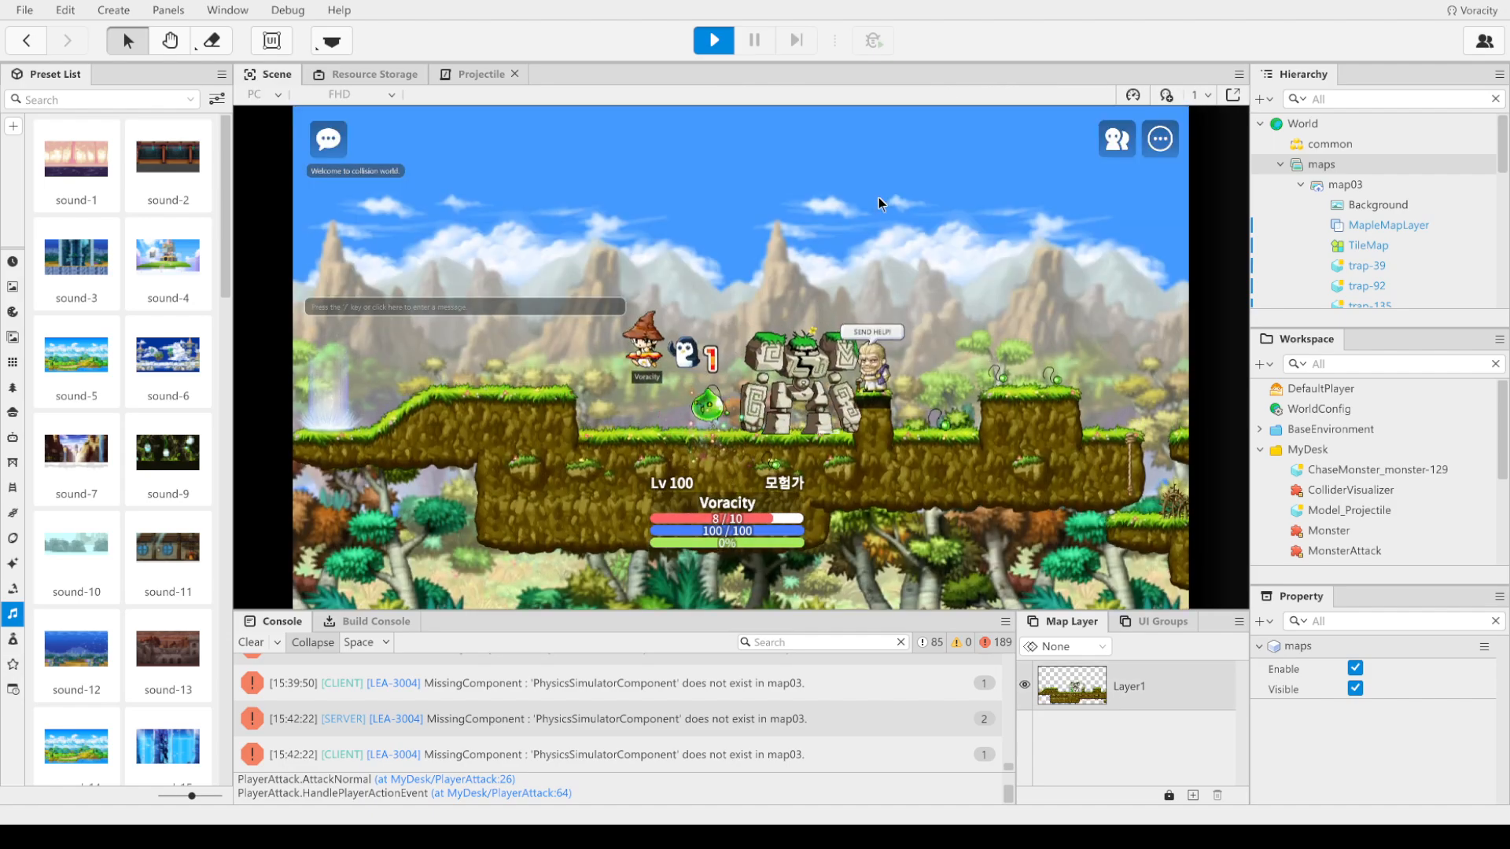
key("space")
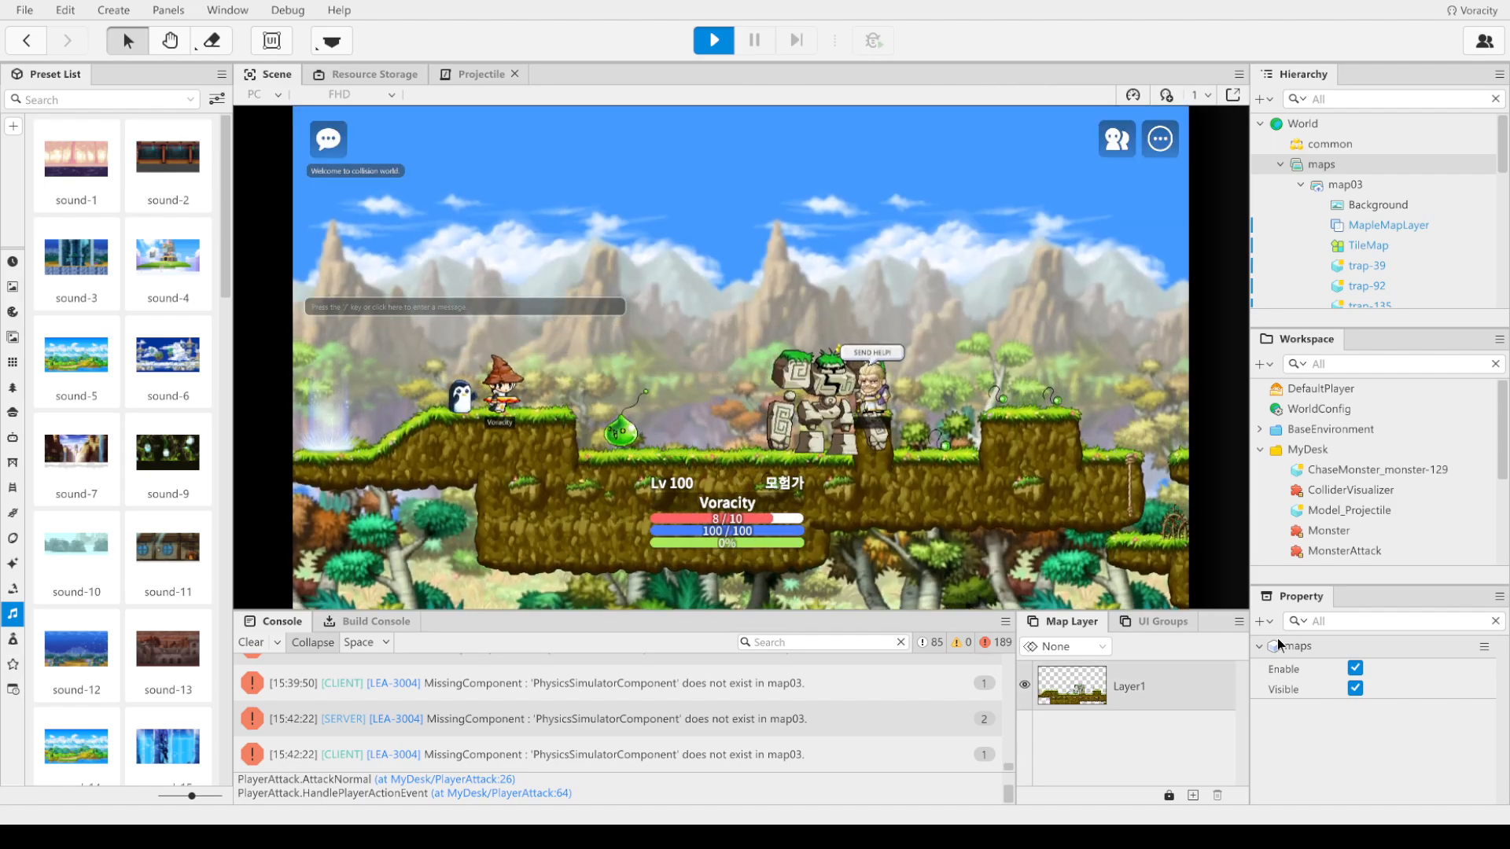
key("Right")
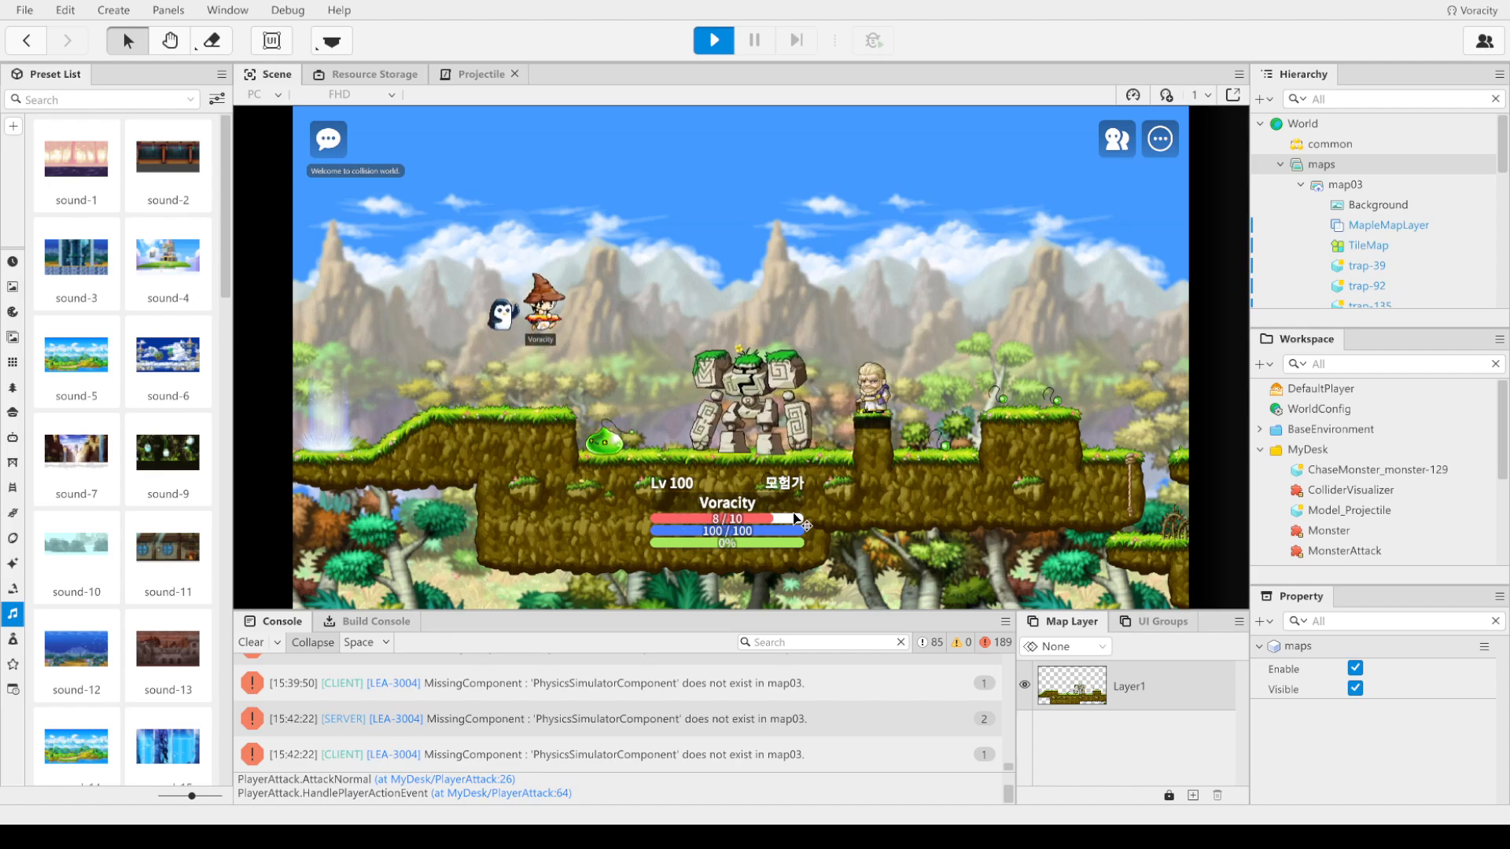
key("Right")
key("space")
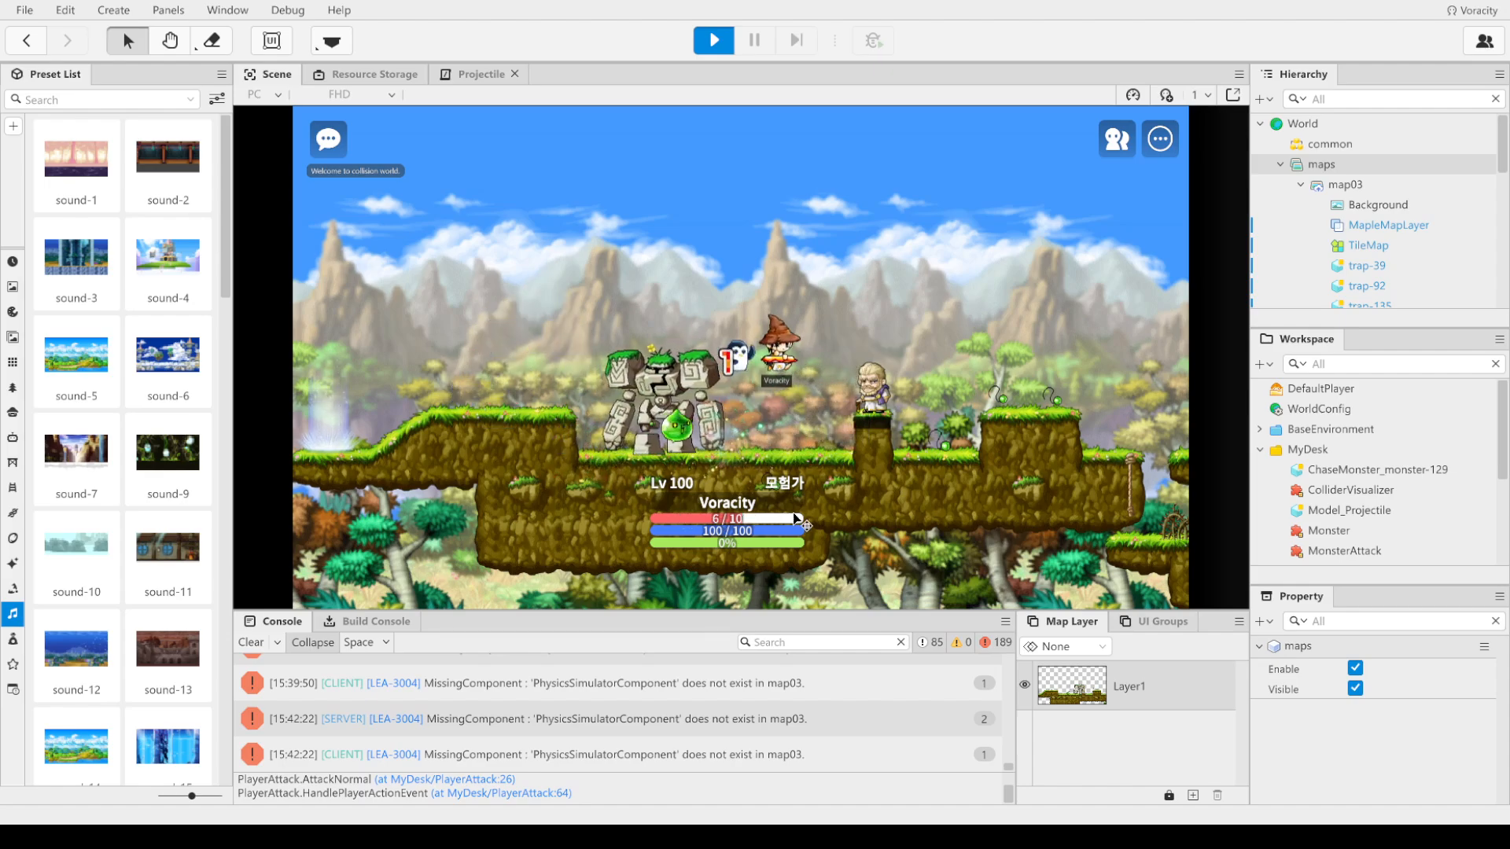
key("space")
key("Left")
key("space")
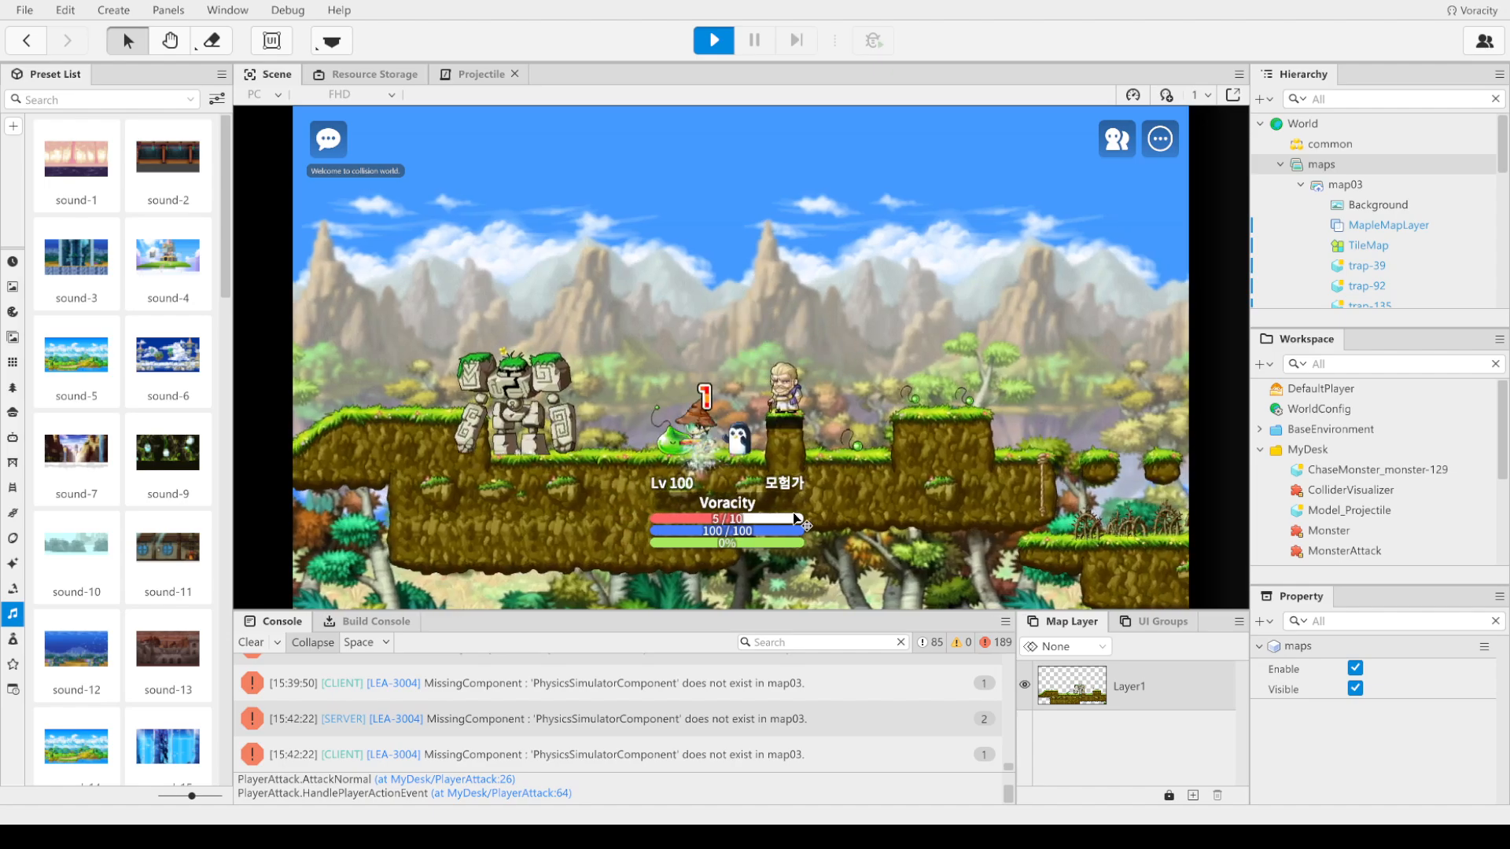
Step: Move the character away from the monsters, past the elder NPC and up onto the raised grassy block
key("Right")
key("space")
key("Right")
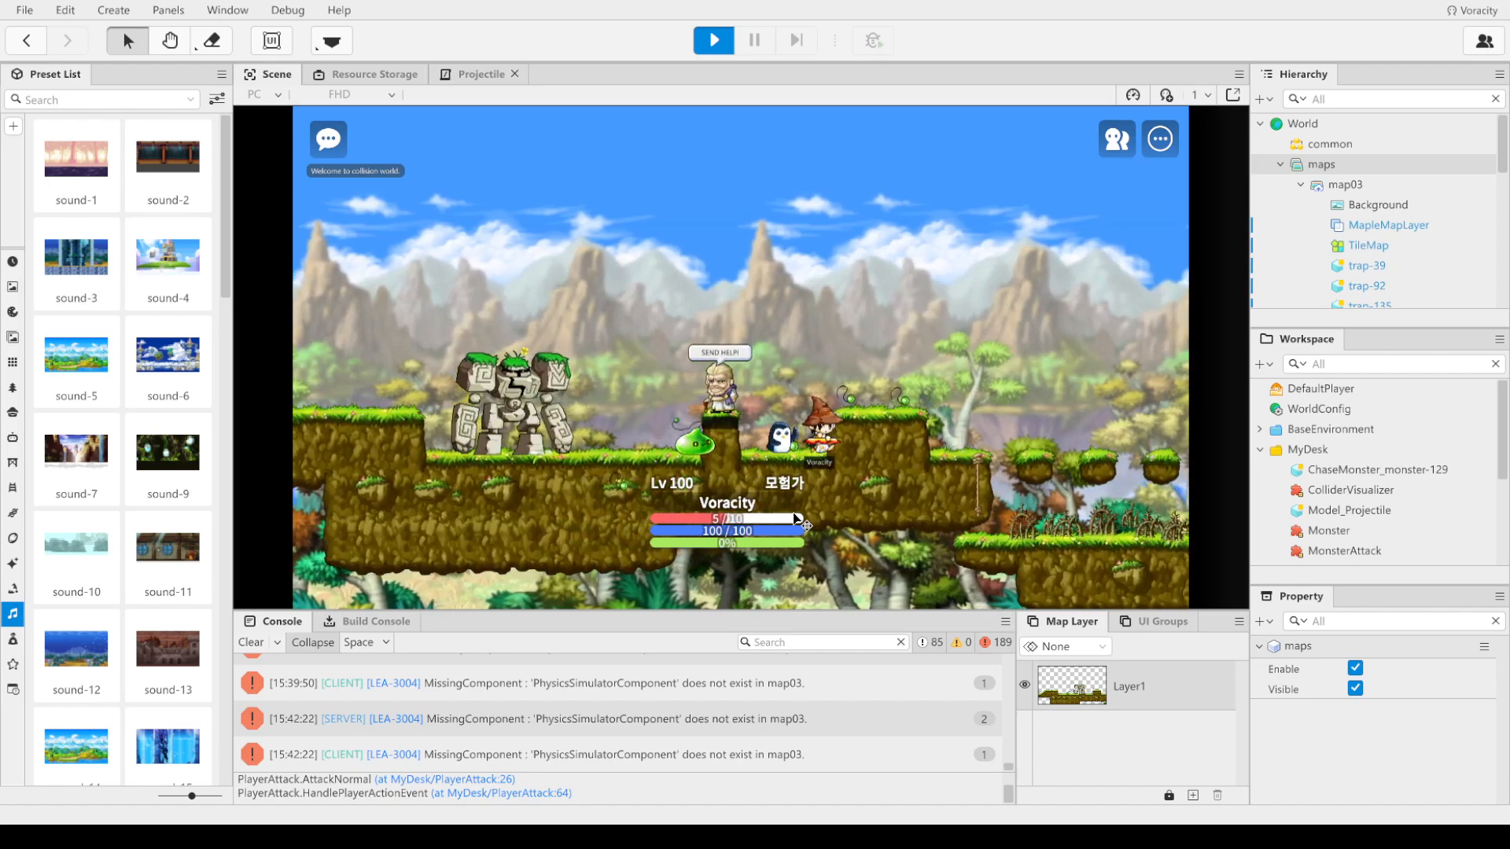
key("space")
key("Right")
key("space")
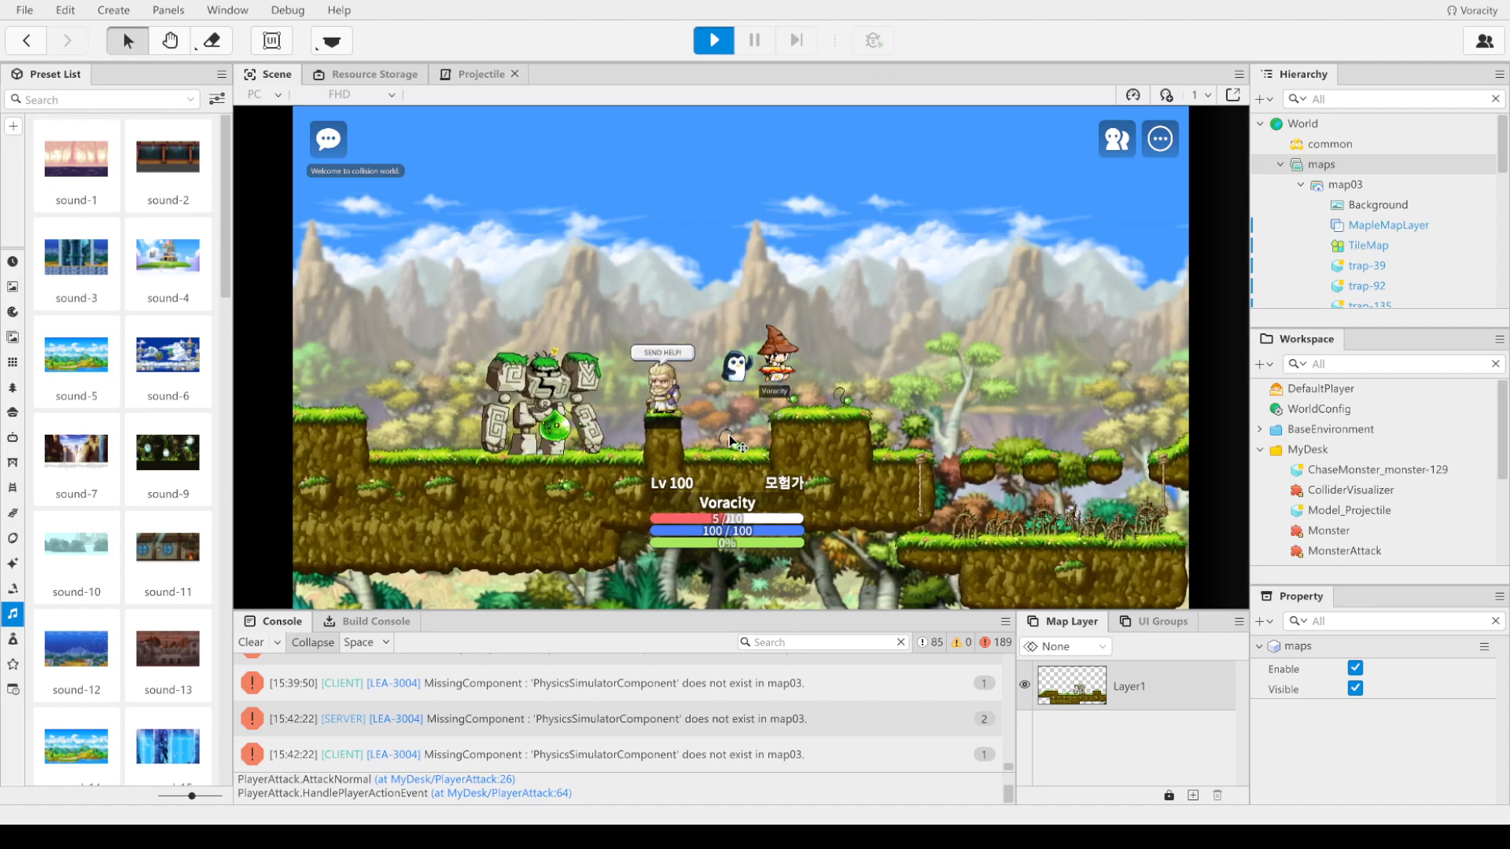
Step: Fire exploding projectiles back at the slime and golem while retreating from the raised block toward the floating platforms
key("Left")
key("ctrl")
key("ctrl")
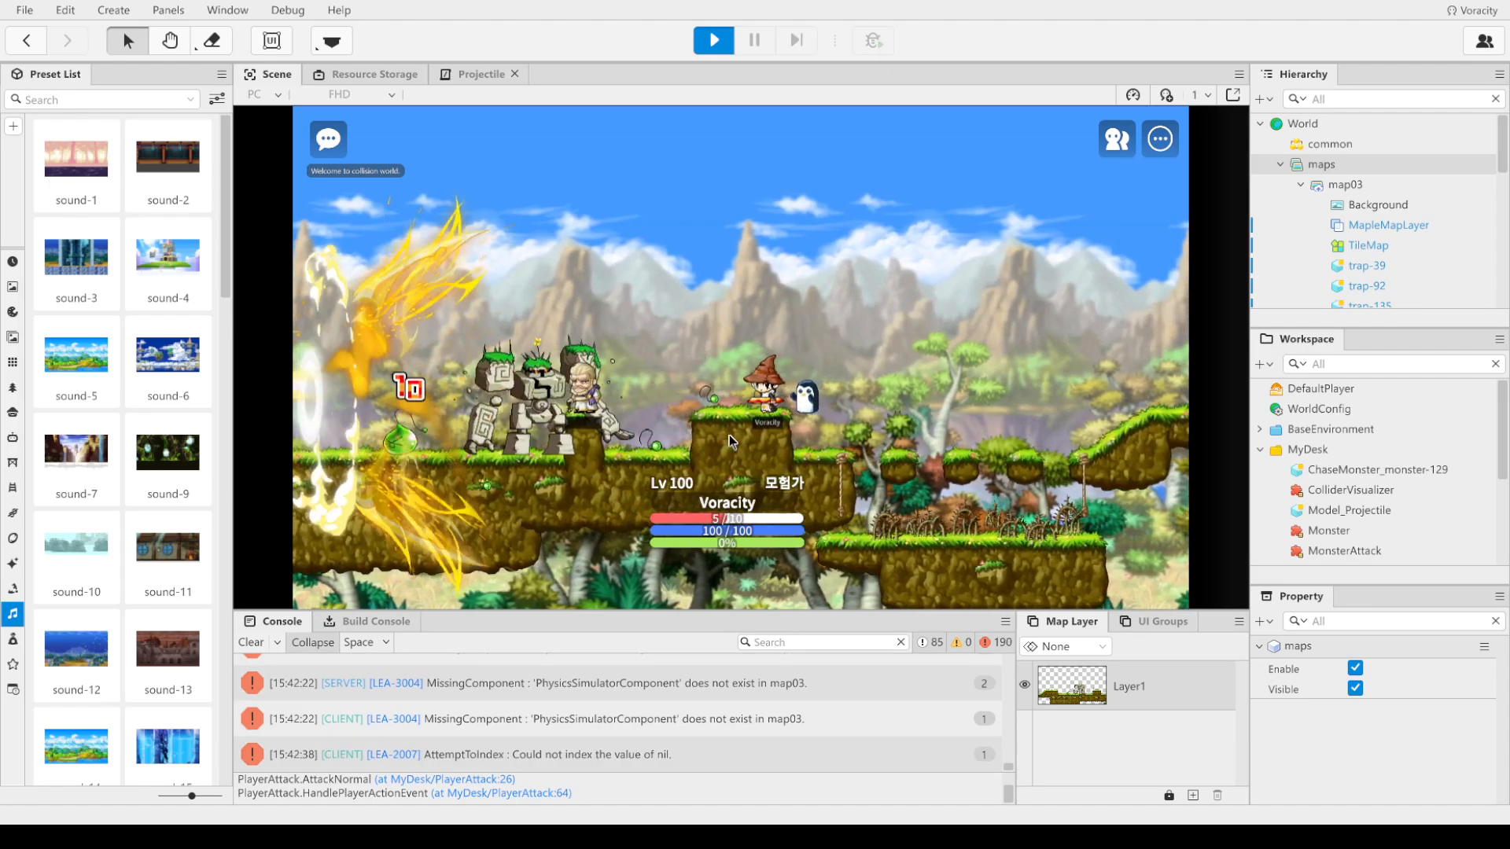
key("Right")
key("Left")
key("ctrl")
key("space")
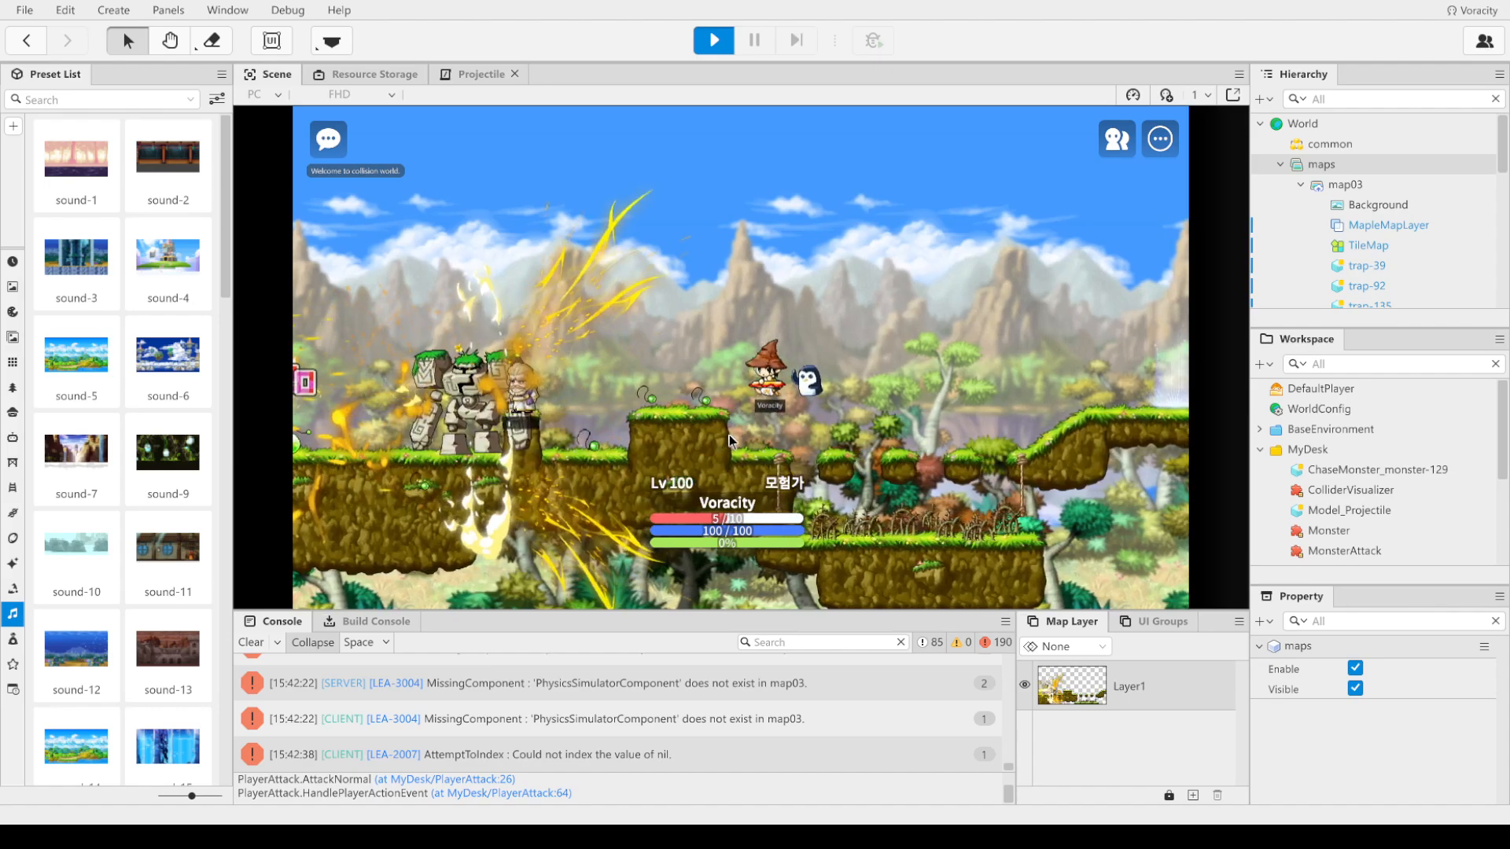
key("ctrl")
key("Right")
key("space")
key("Left")
key("Right")
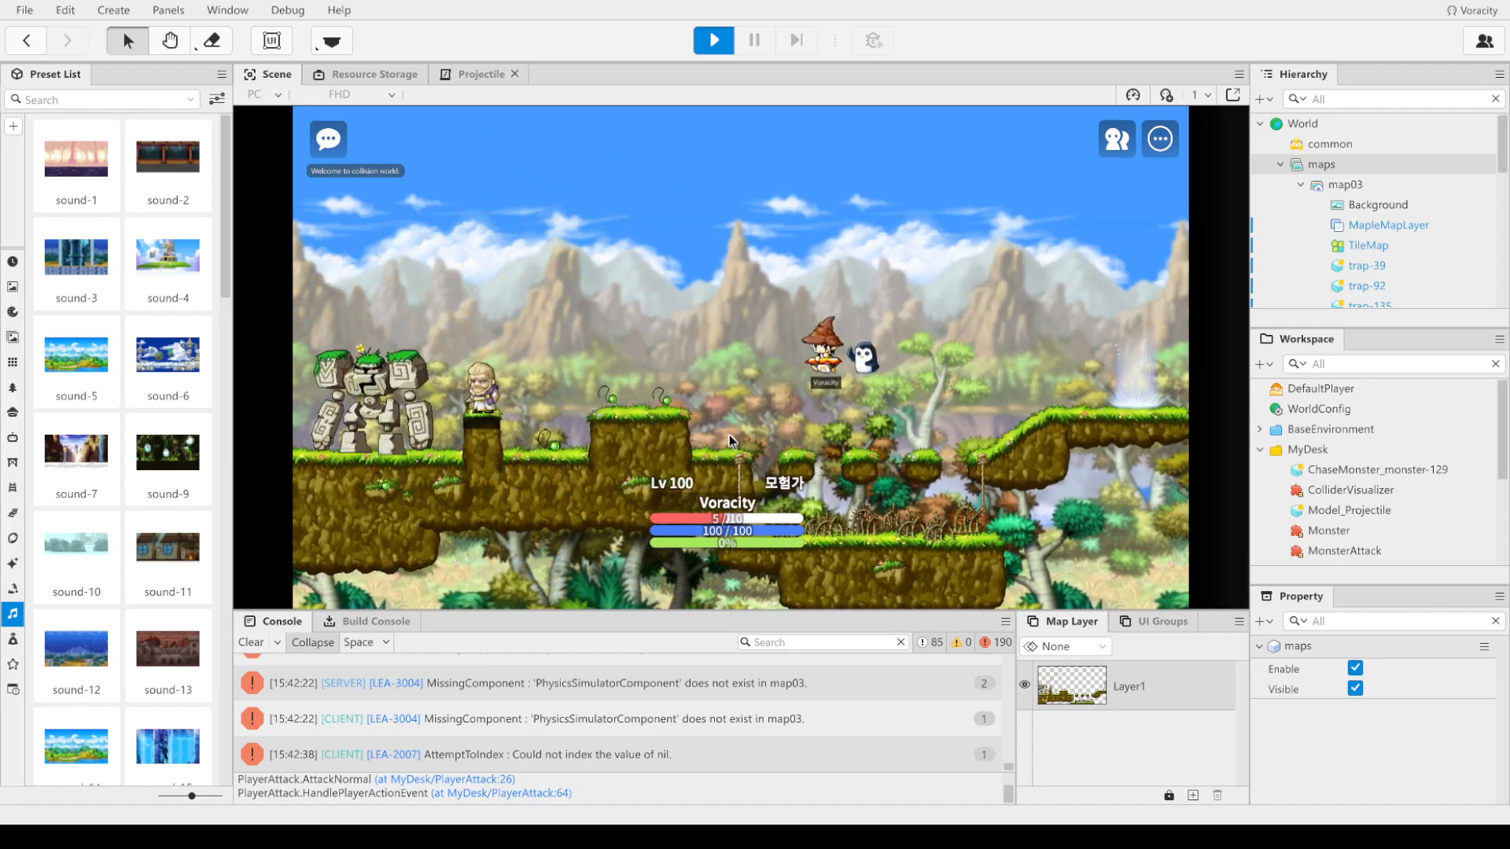
Step: Test the projectile's range with repeated jumping shots at the distant monsters from above the floating platforms
key("Left")
key("ctrl")
key("space")
key("ctrl")
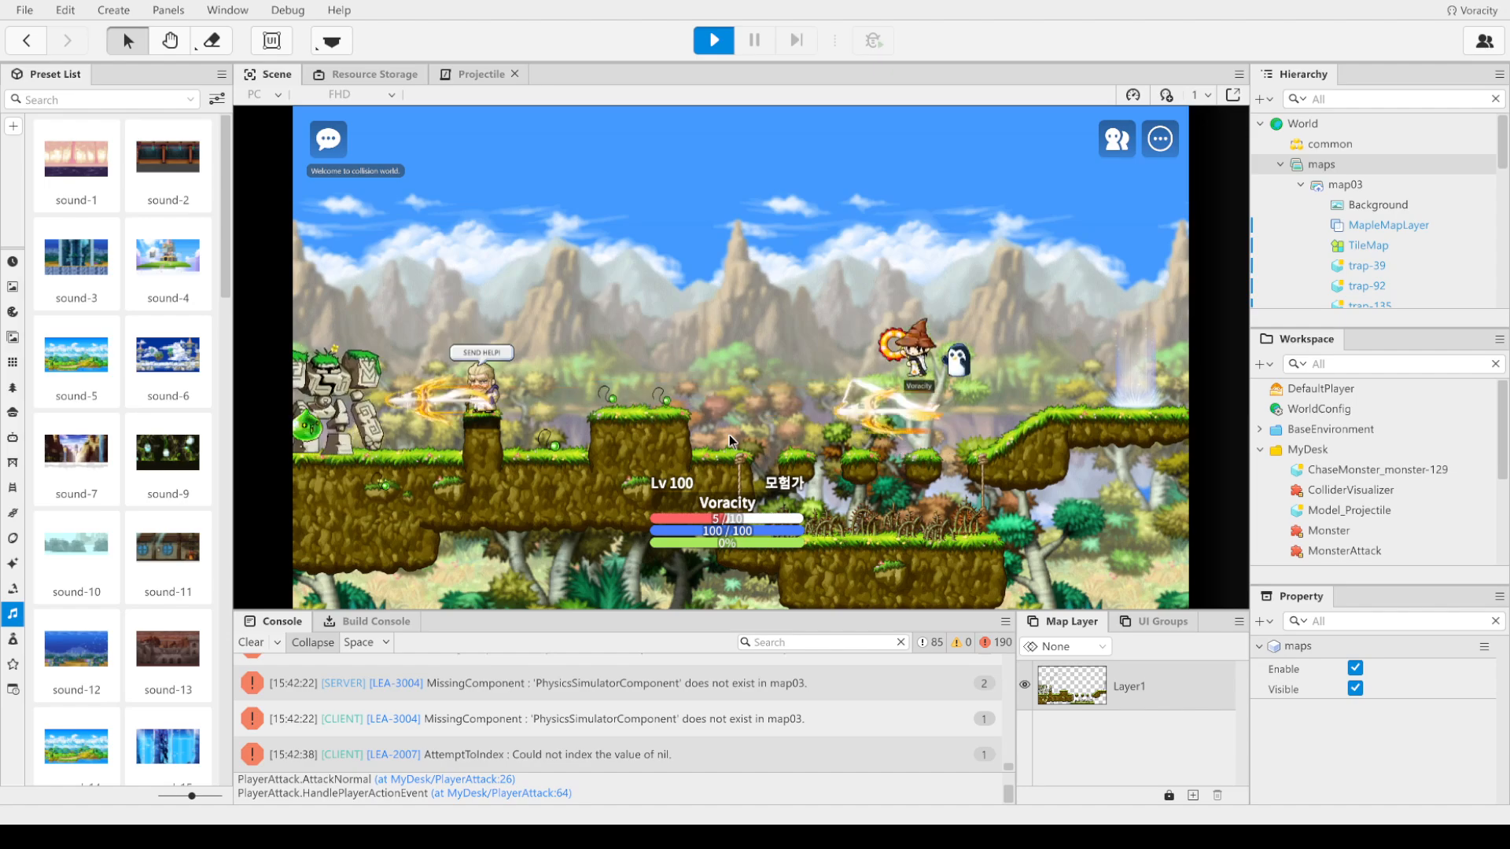
key("space")
key("ctrl")
key("space")
key("ctrl")
key("ctrl")
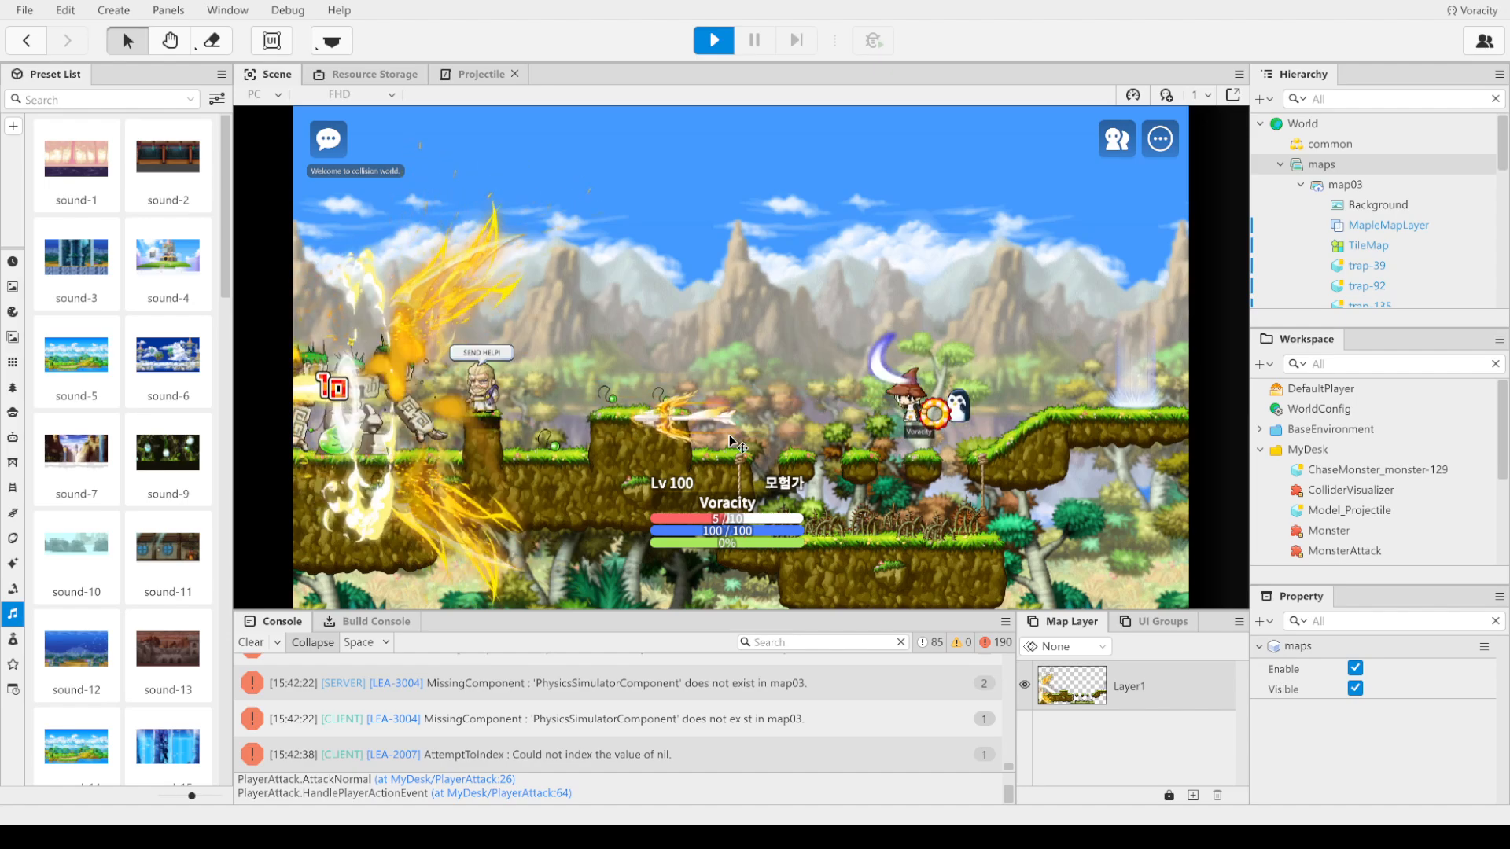
key("space")
key("ctrl")
key("space")
key("ctrl")
key("space")
key("Right")
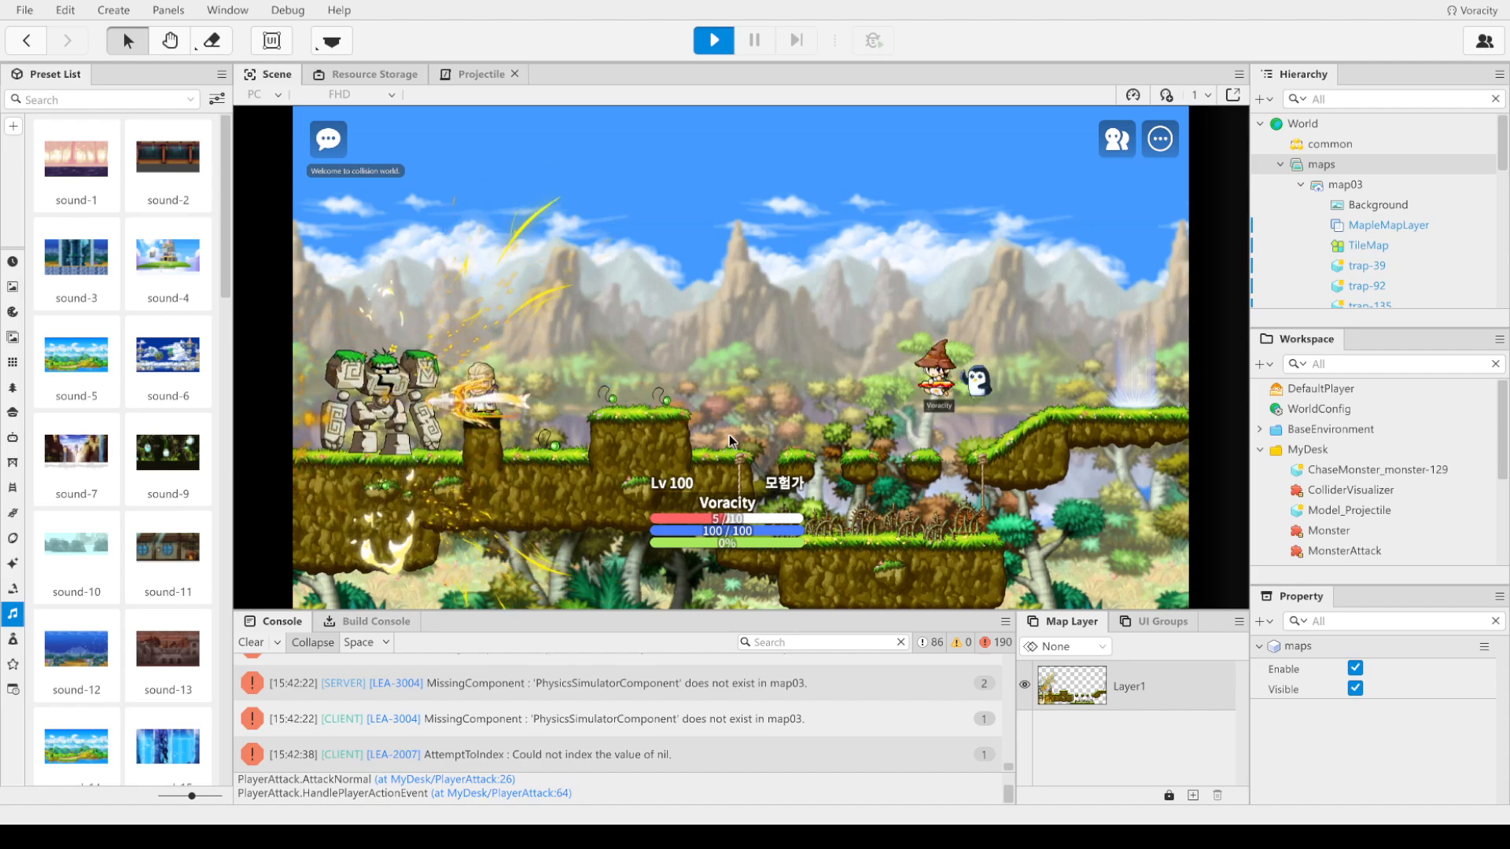
Step: Fire more projectiles toward the golem and slime from around the grassy slope beyond the floating platforms
key("Left")
key("ctrl")
key("space")
key("ctrl")
key("space")
key("ctrl")
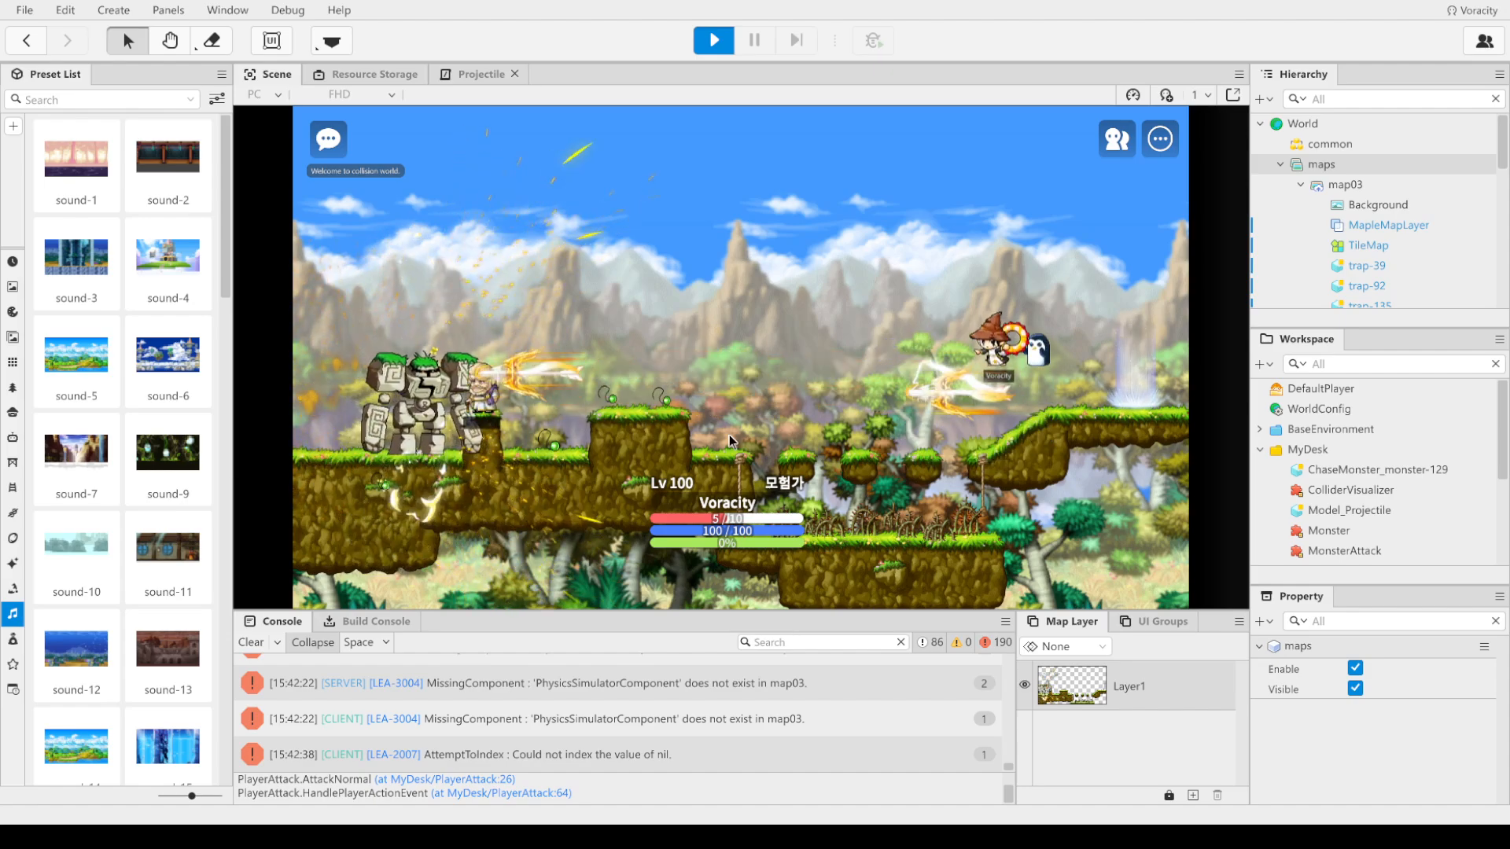
key("Right")
key("Right")
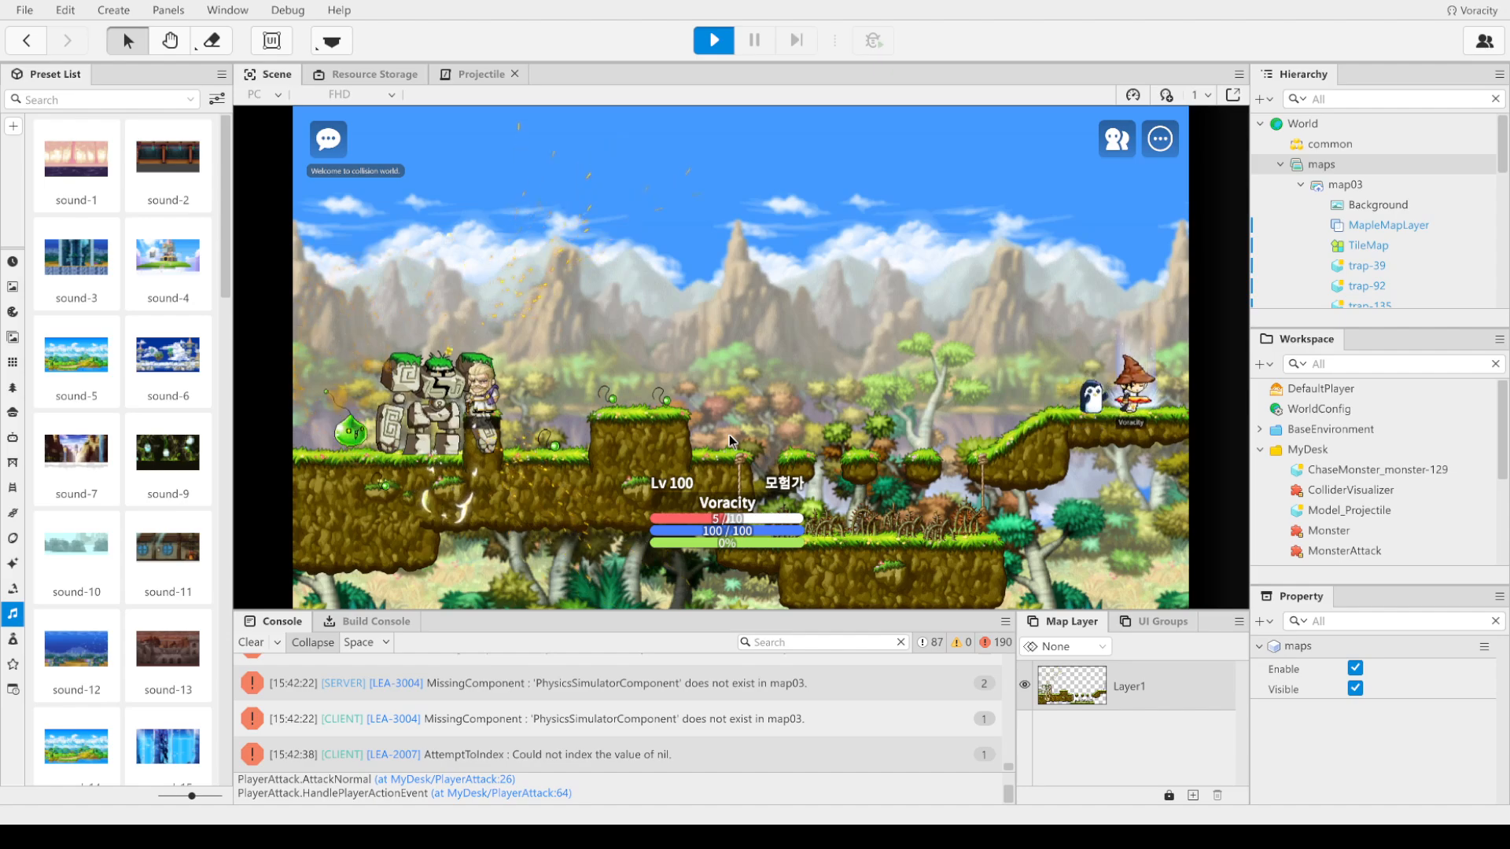
key("Left")
key("ctrl")
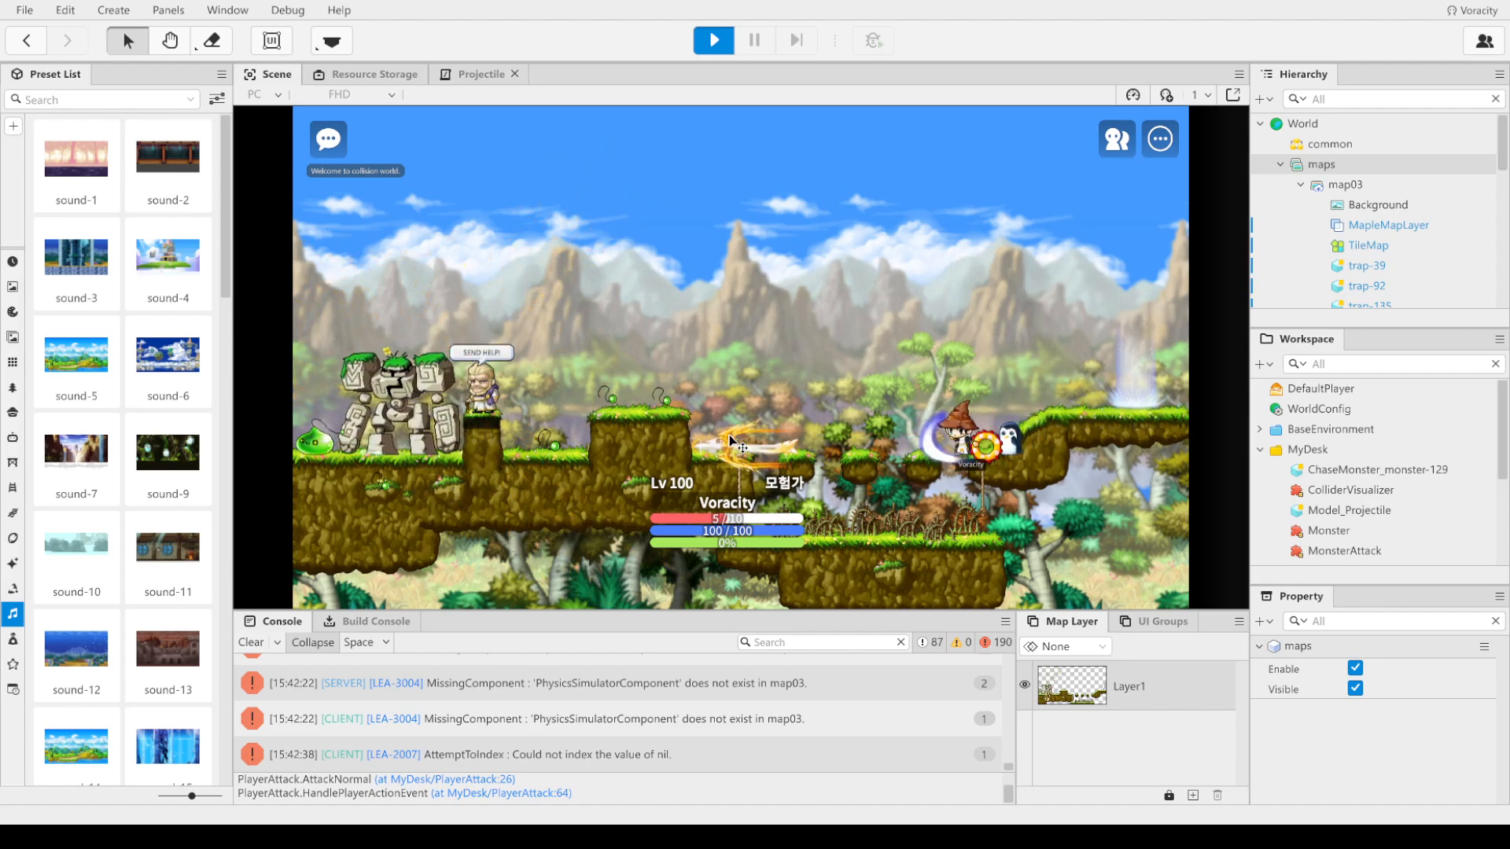
Step: Take the character back over the floating platforms and drop it into the pit of thorn traps
key("Right")
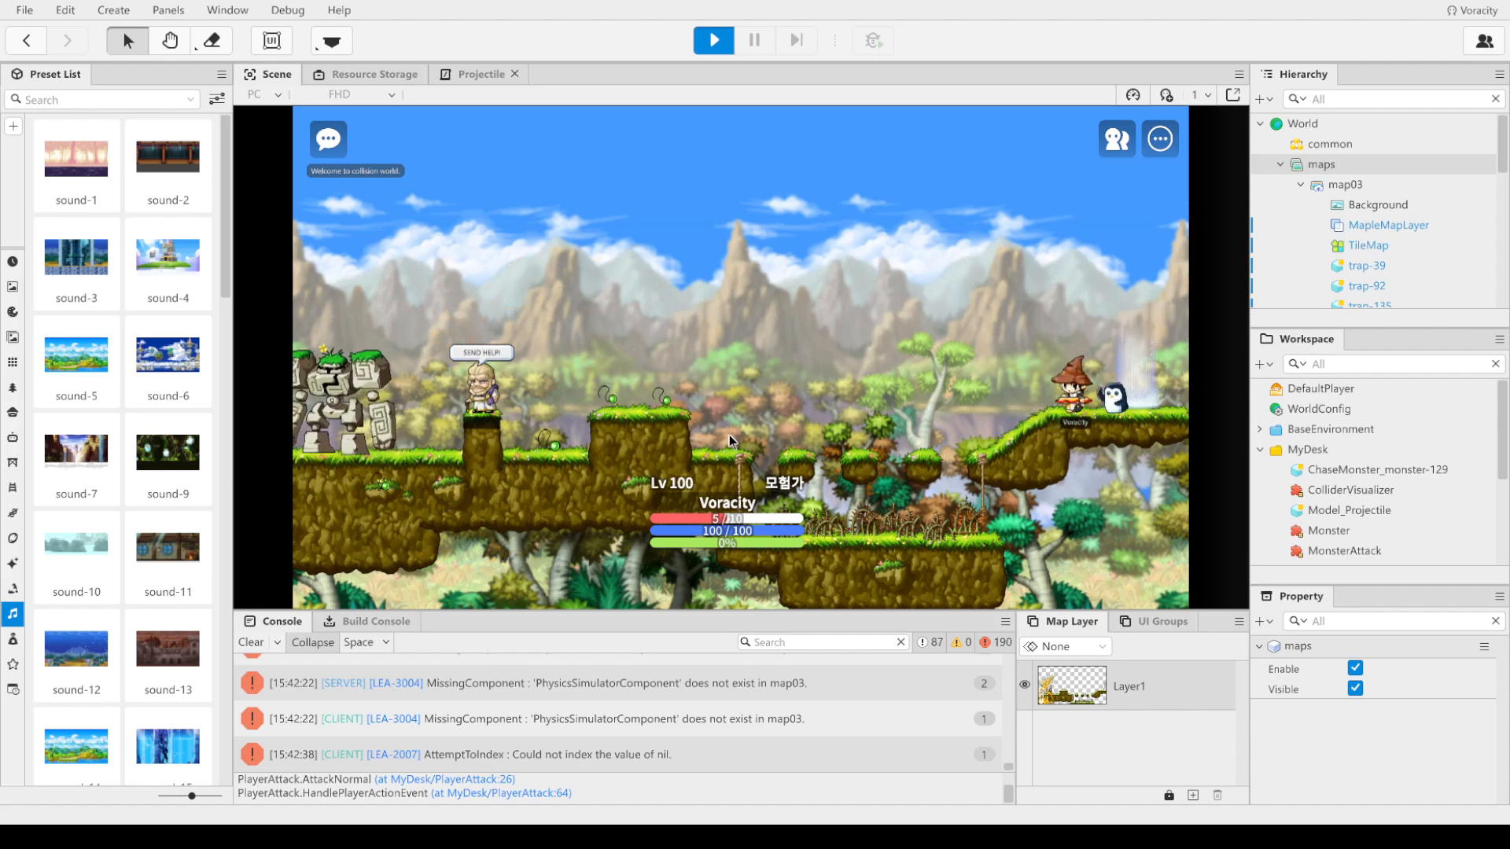
key("Right")
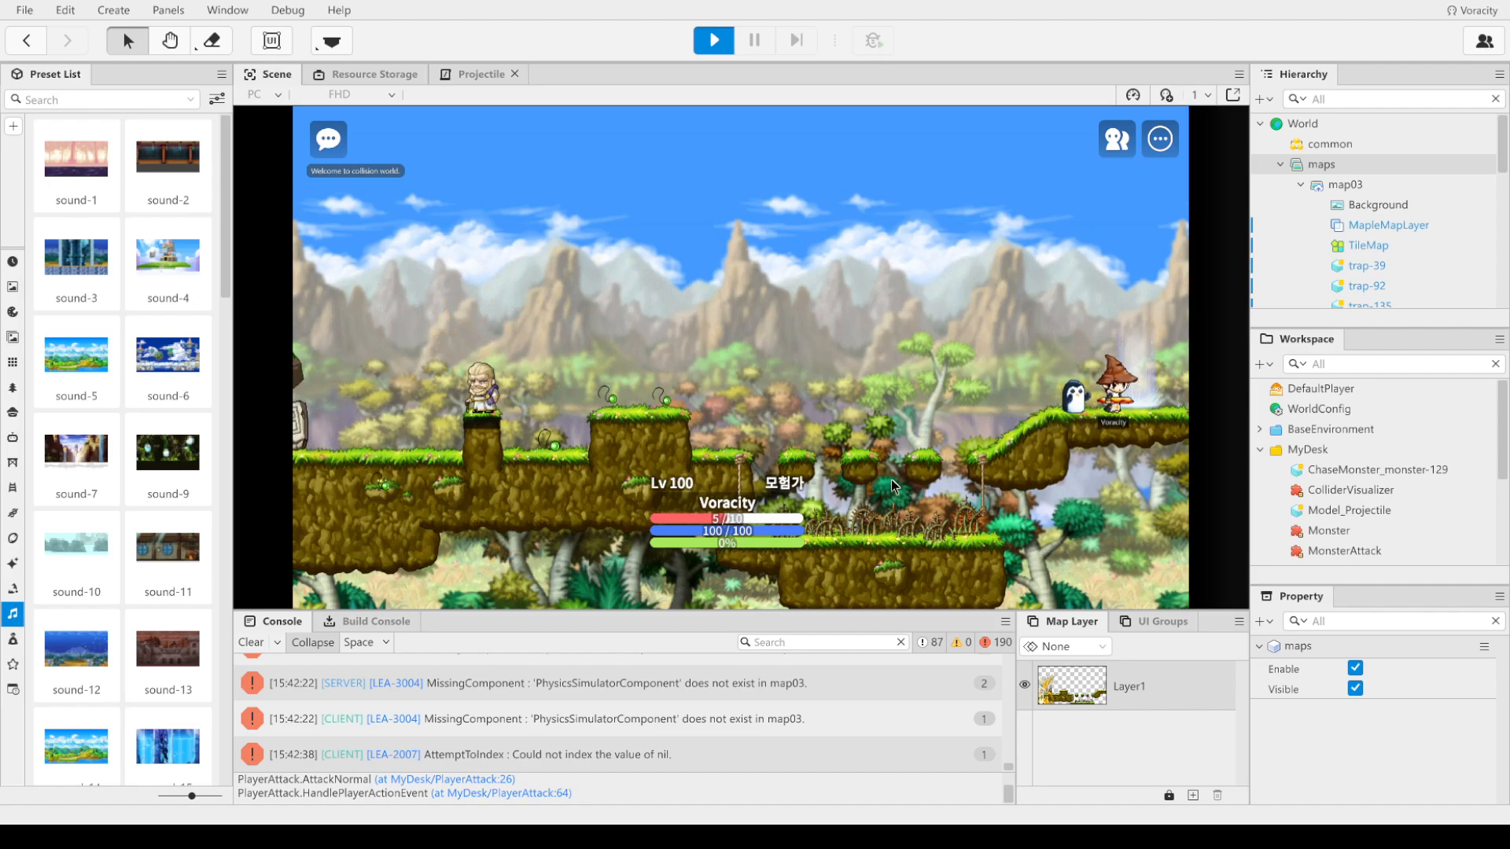
key("Left")
key("alt")
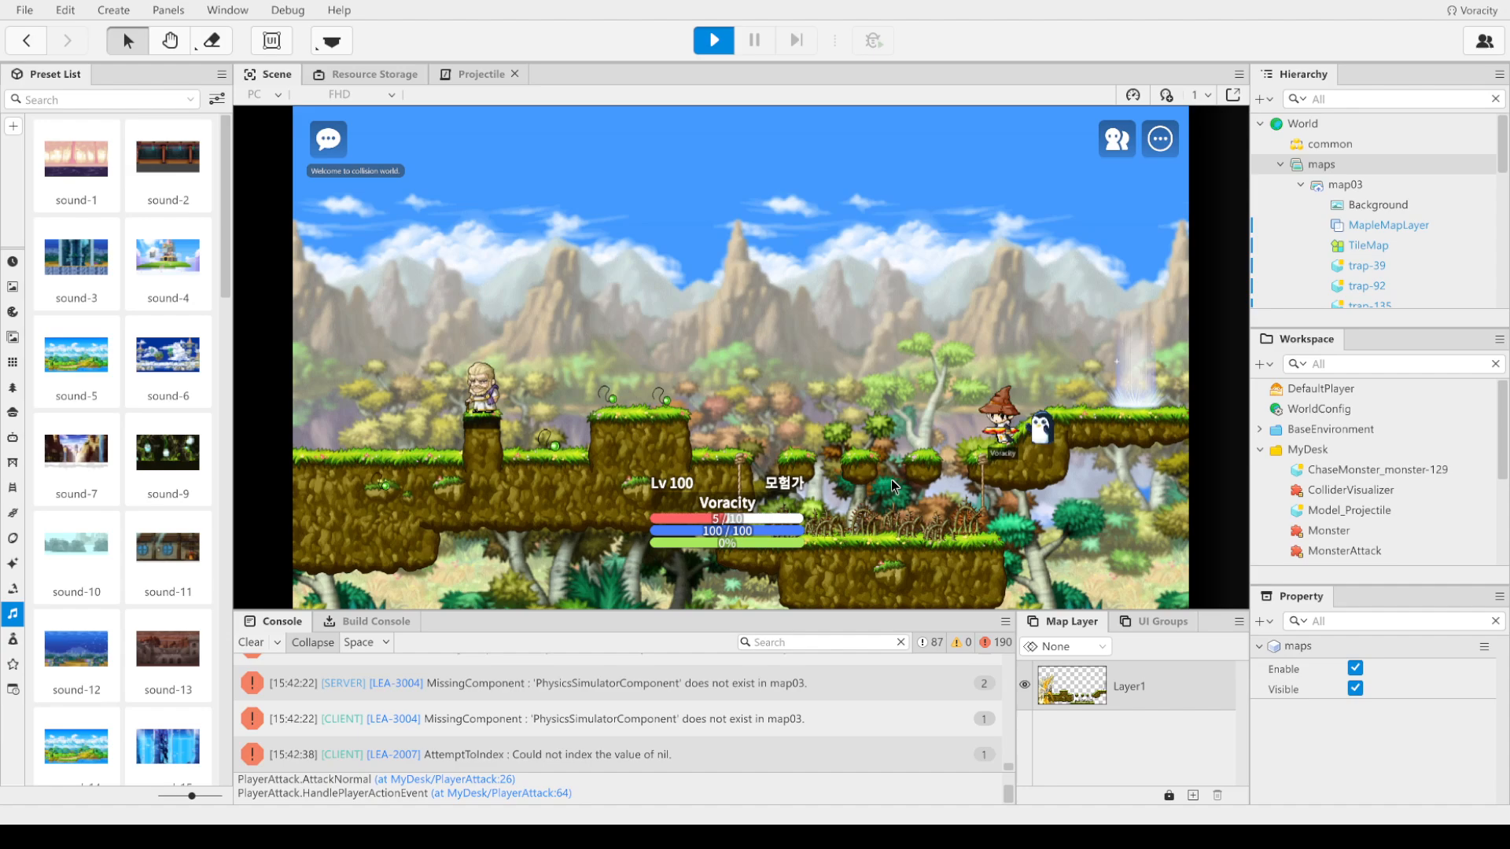
key("alt")
key("Left")
key("alt")
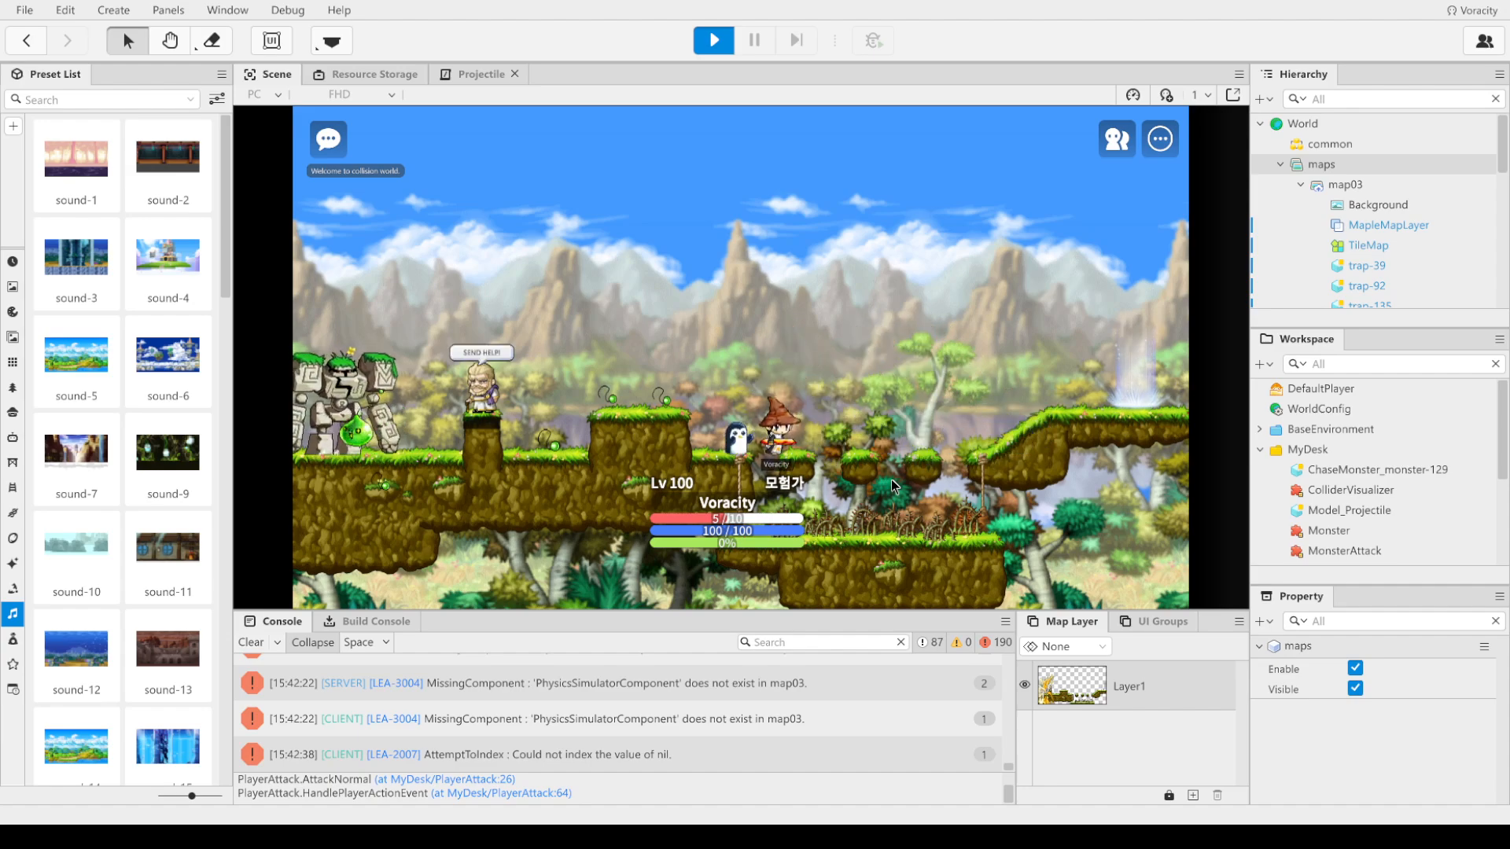
key("alt+Down")
key("Right")
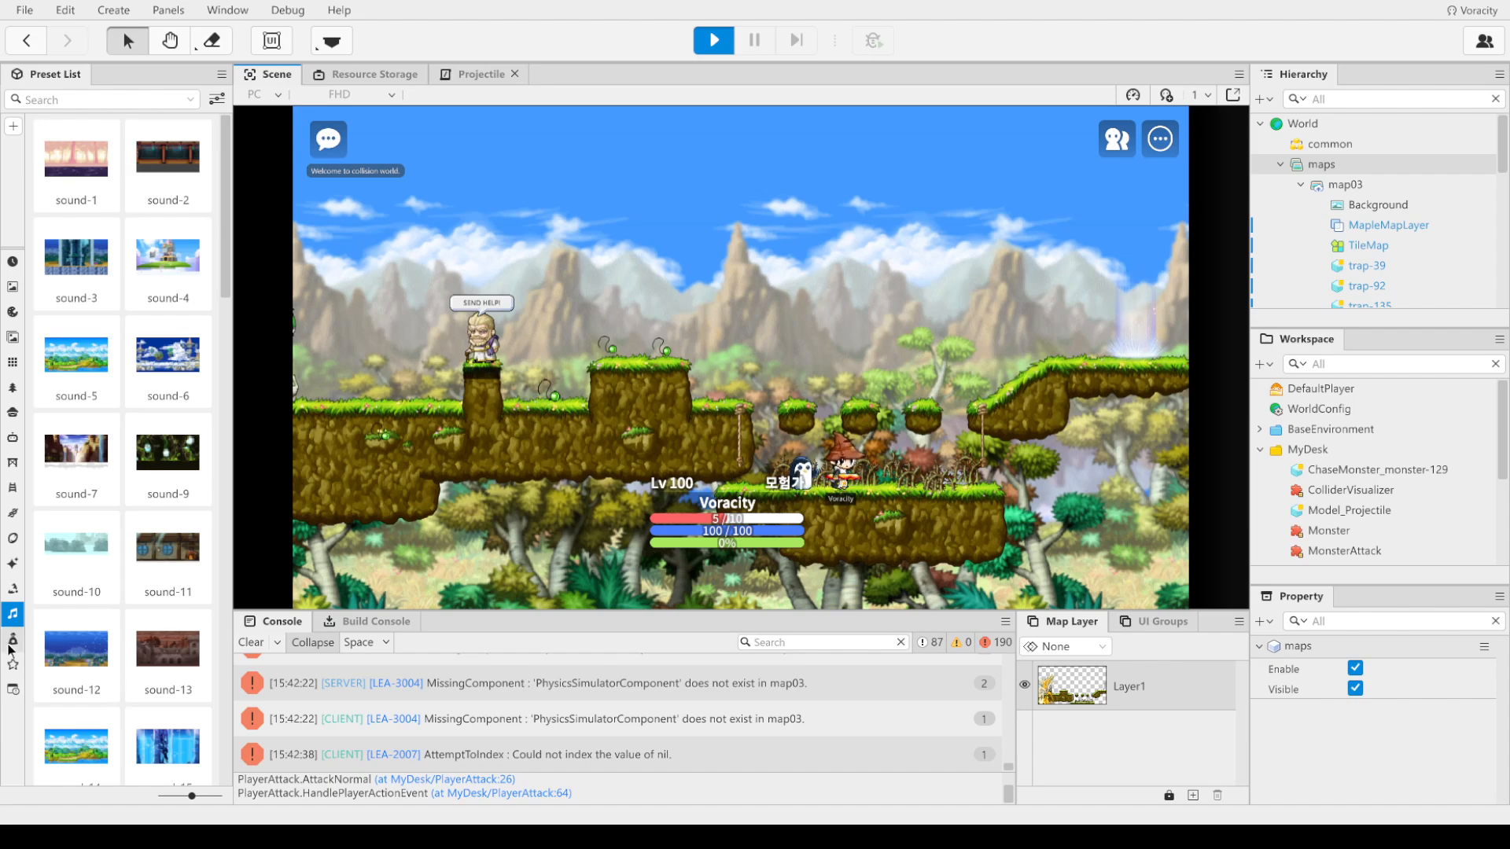
Step: Show the trap presets, look through the MyDesk scripts and stop the playtest
left_click(13, 588)
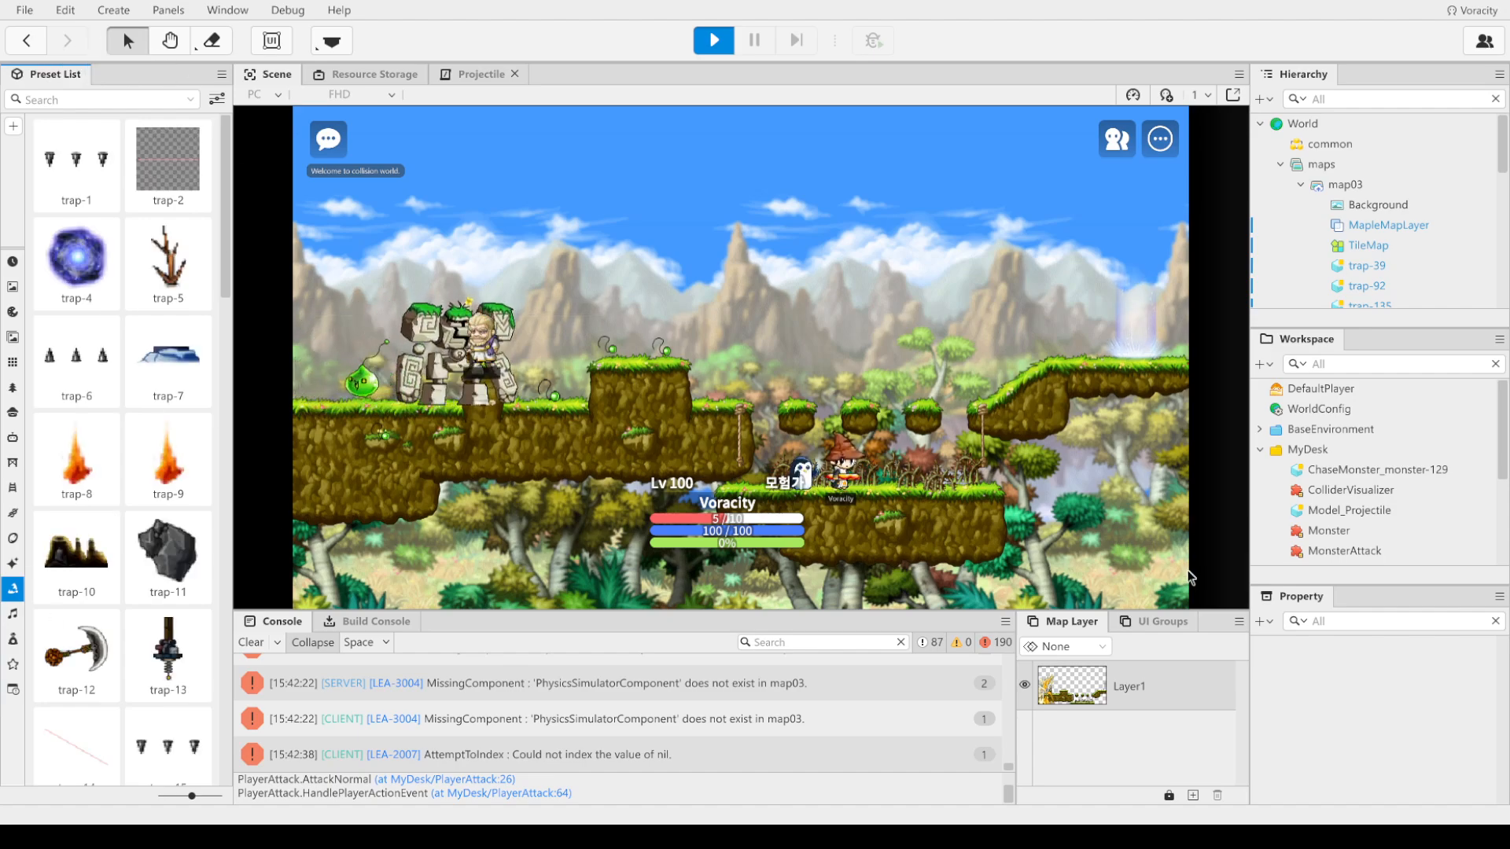
scroll(1379, 502, "down", 3)
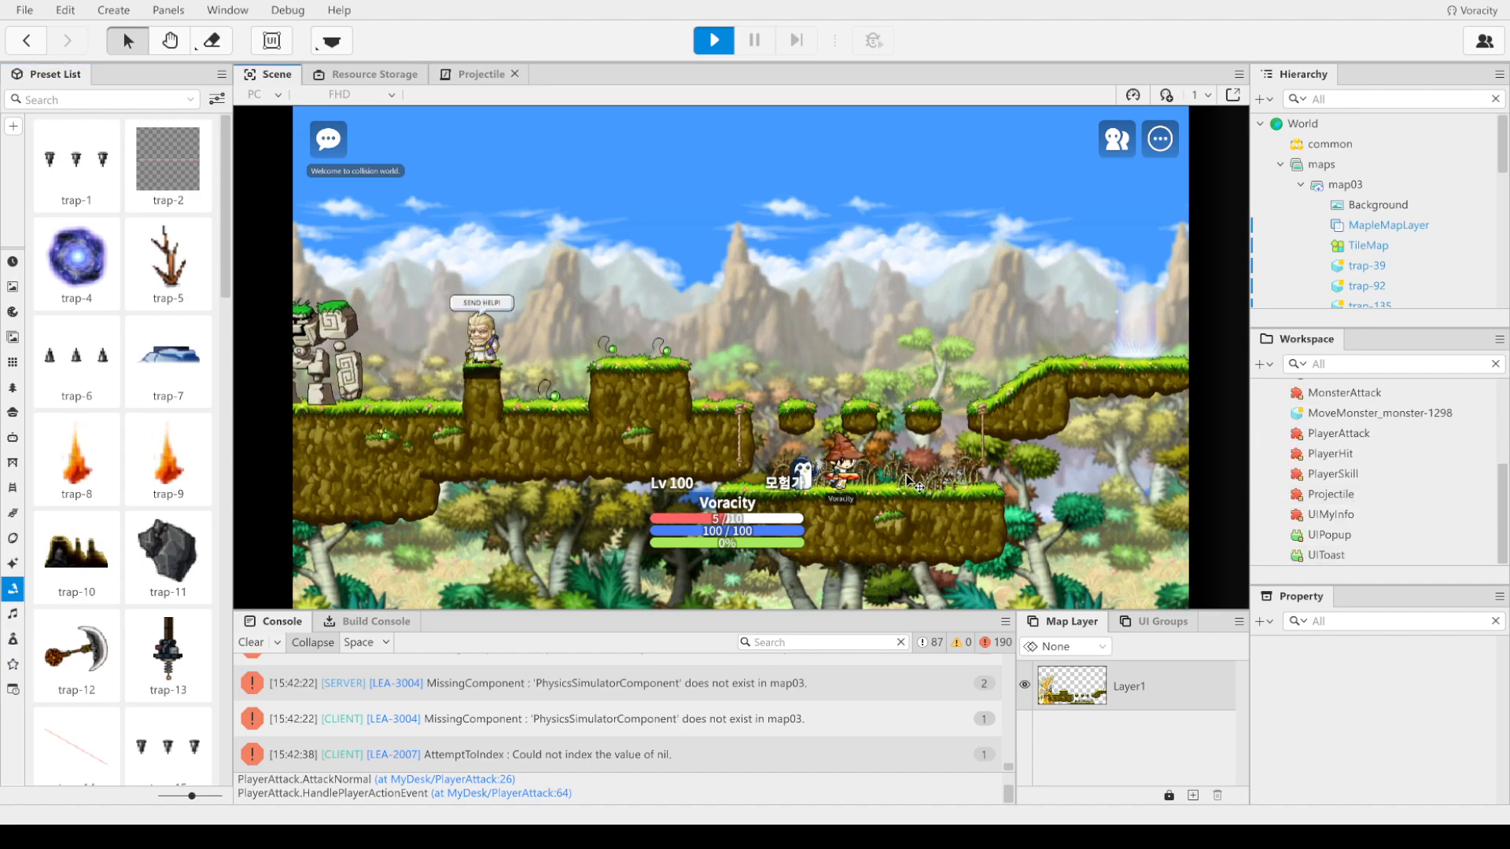
left_click(713, 40)
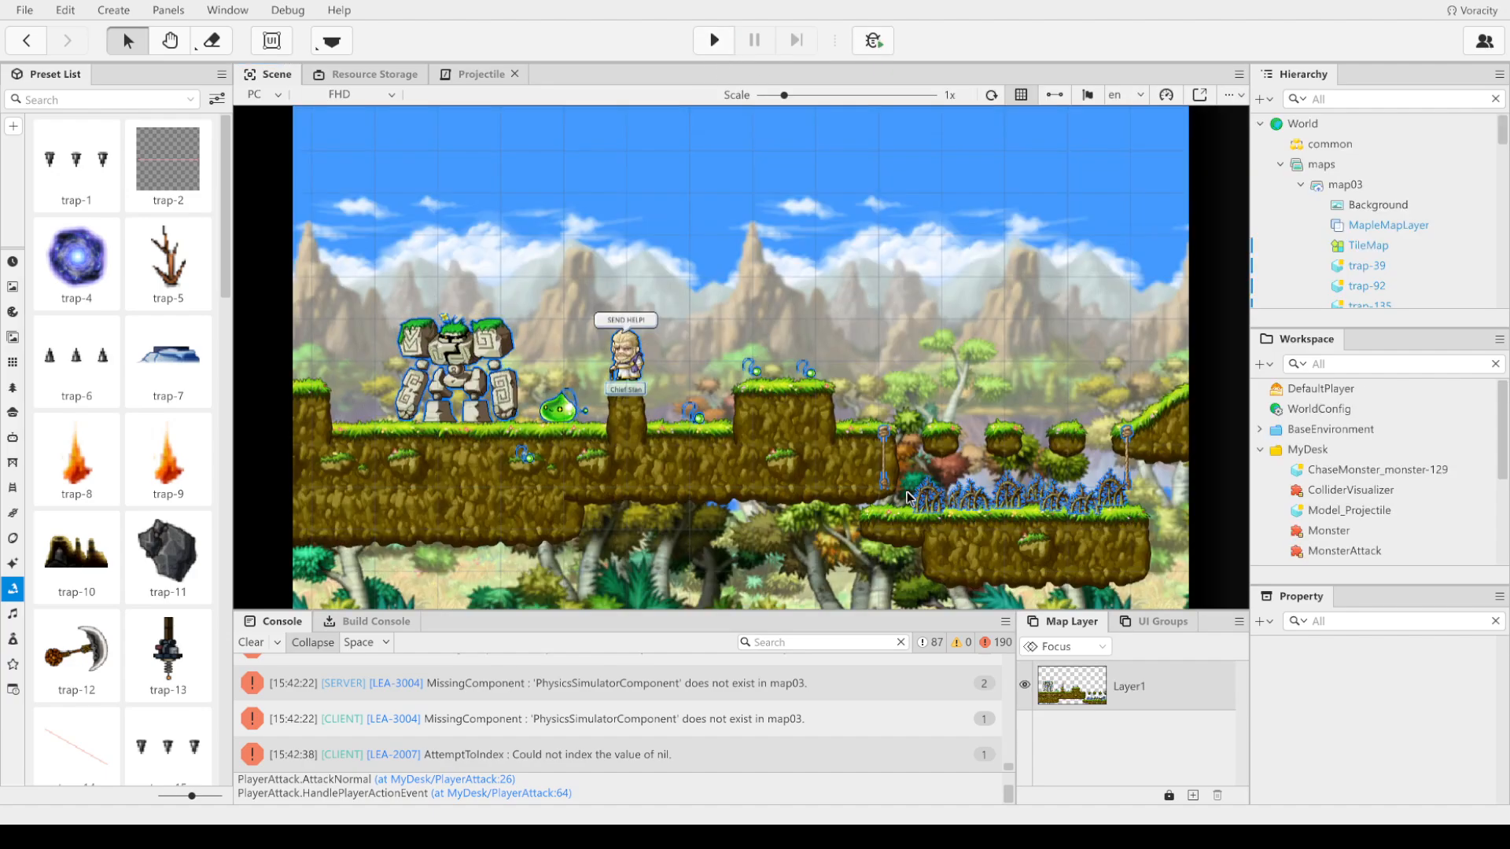
Step: Select trap-39 in the thorn pit and inspect the collision groups of its TriggerComponent and HitComponent
left_click(925, 501)
scroll(1428, 752, "down", 5)
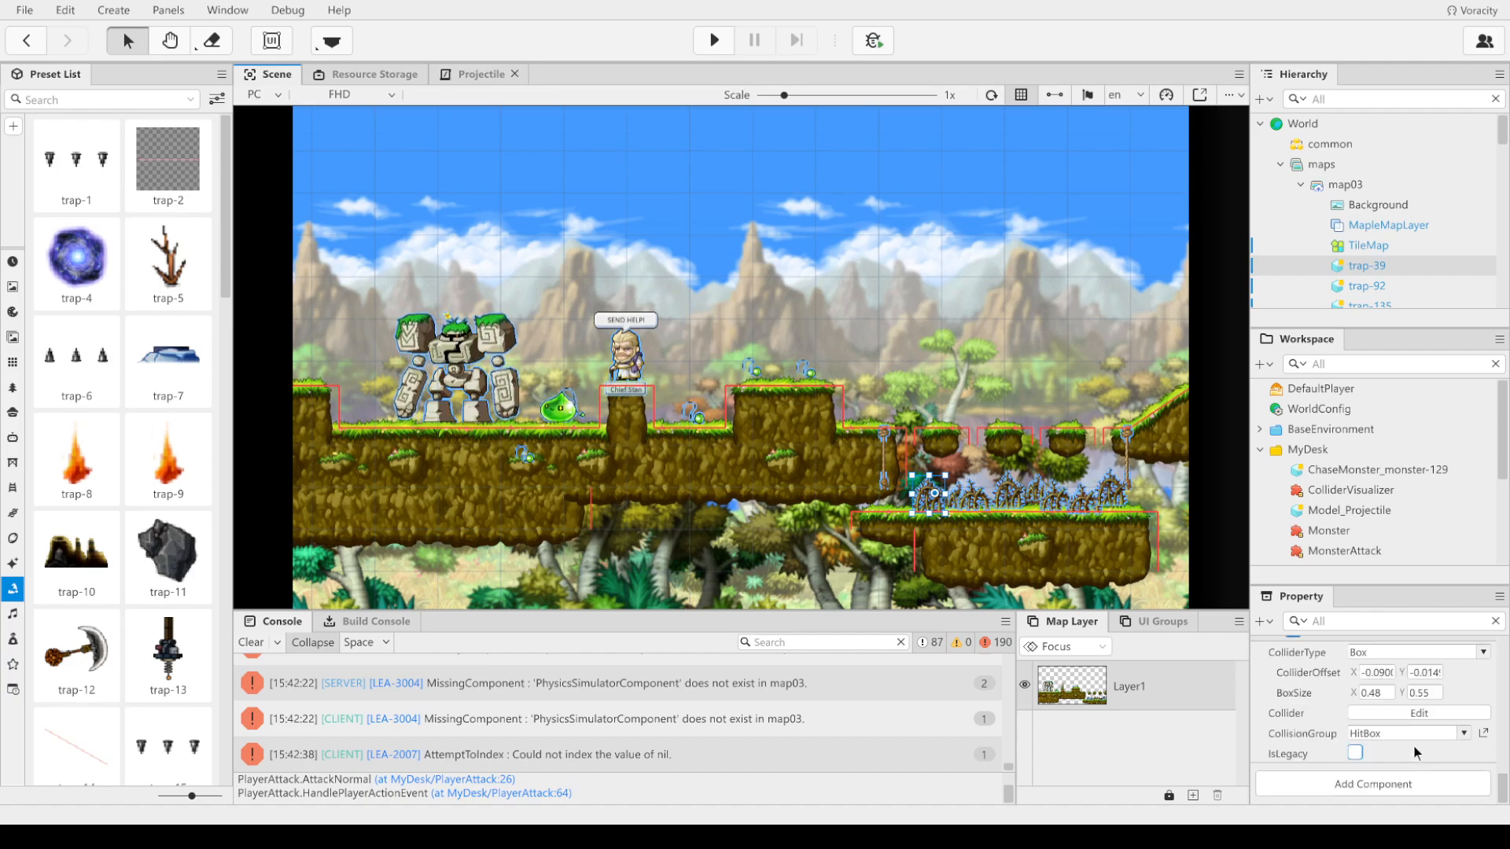
scroll(1399, 739, "up", 1)
scroll(1404, 747, "down", 1)
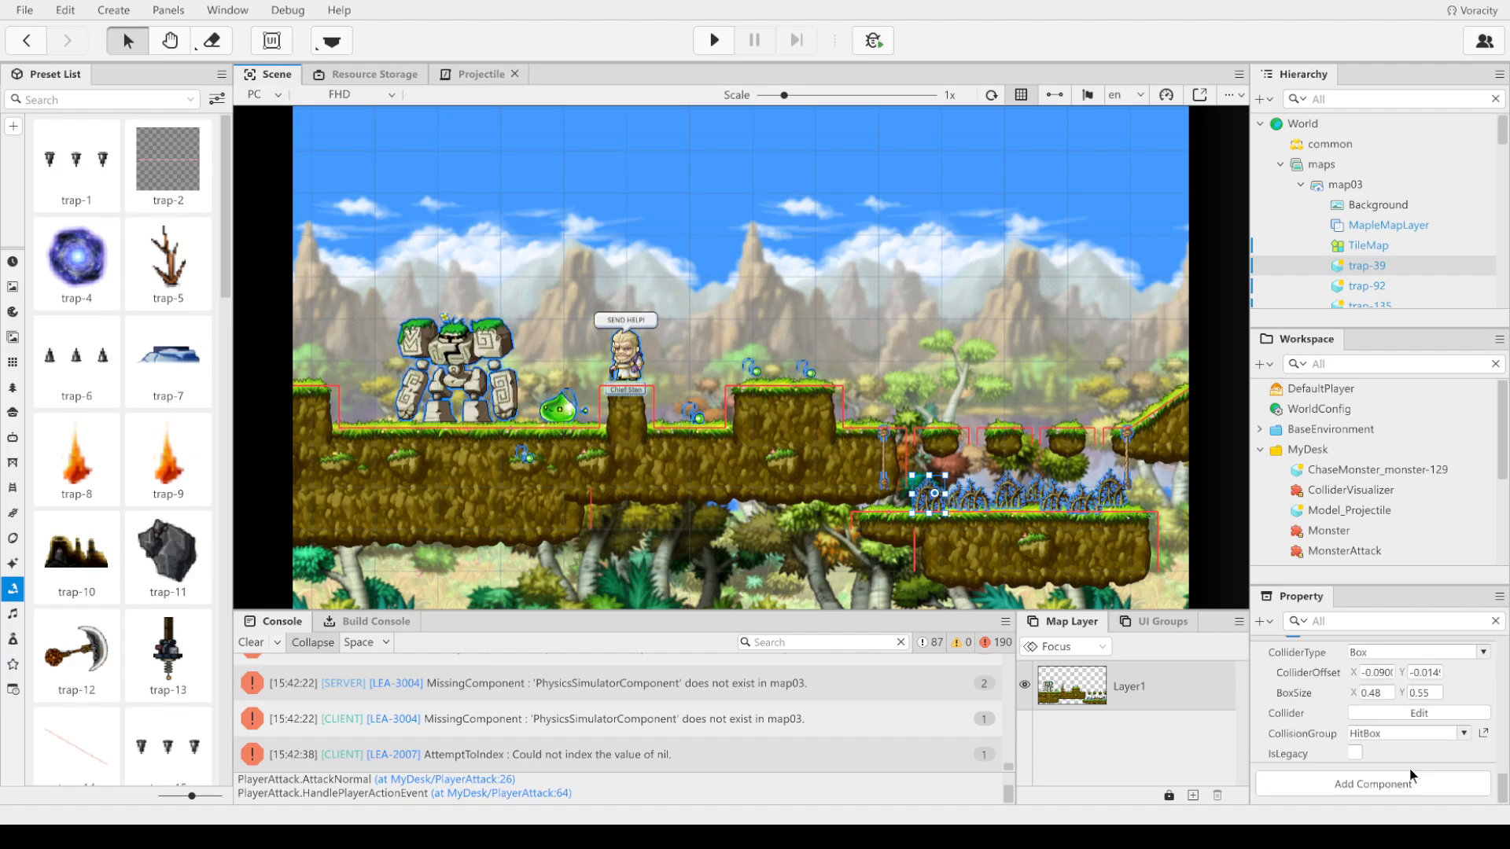
scroll(1431, 723, "up", 1)
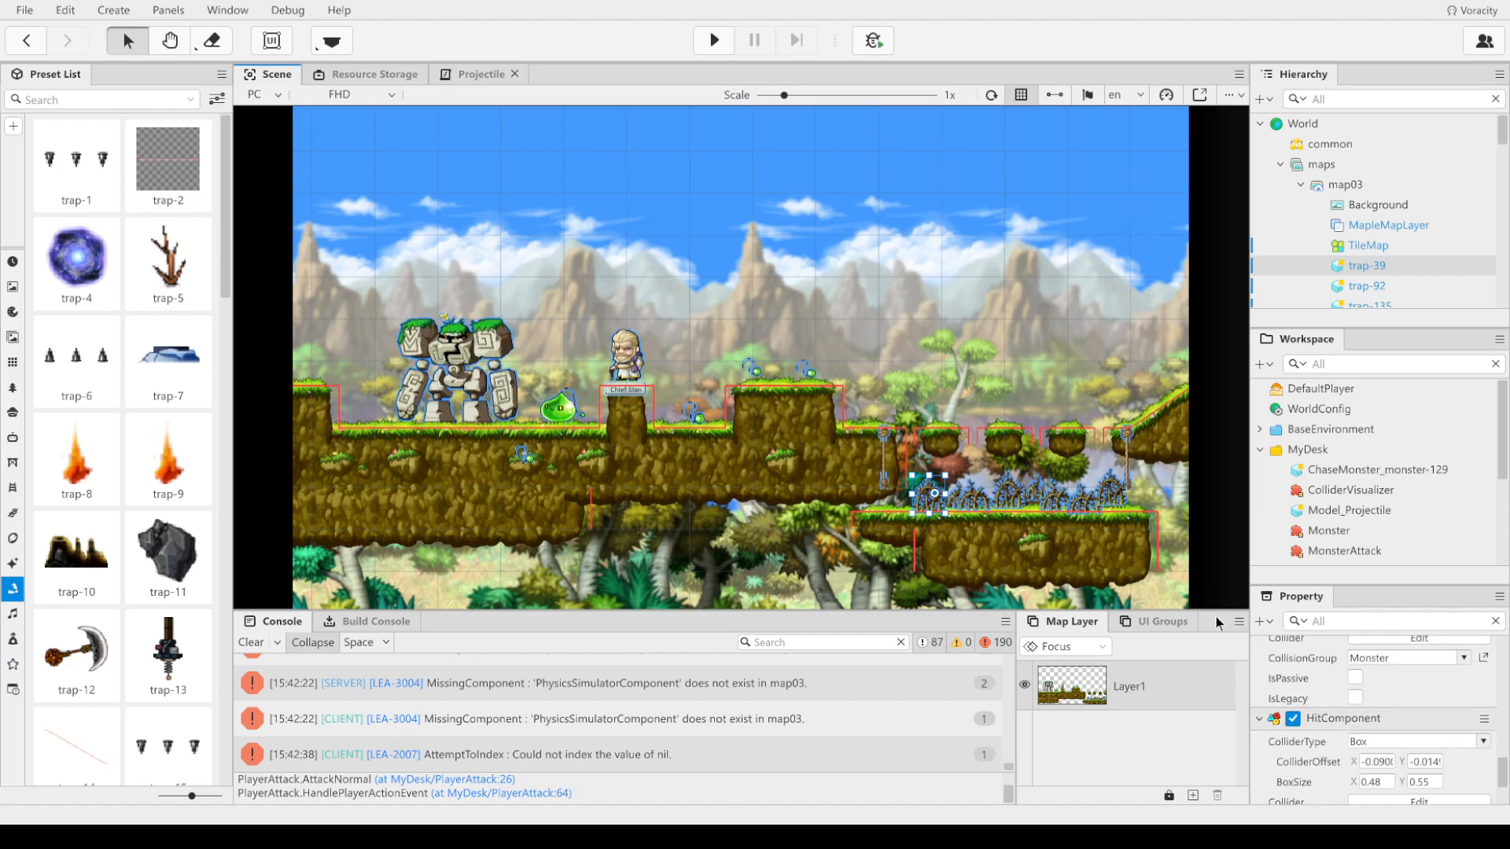
Step: Select trap-135 among the thorns and inspect the collision group of its last collider component
left_click(976, 495)
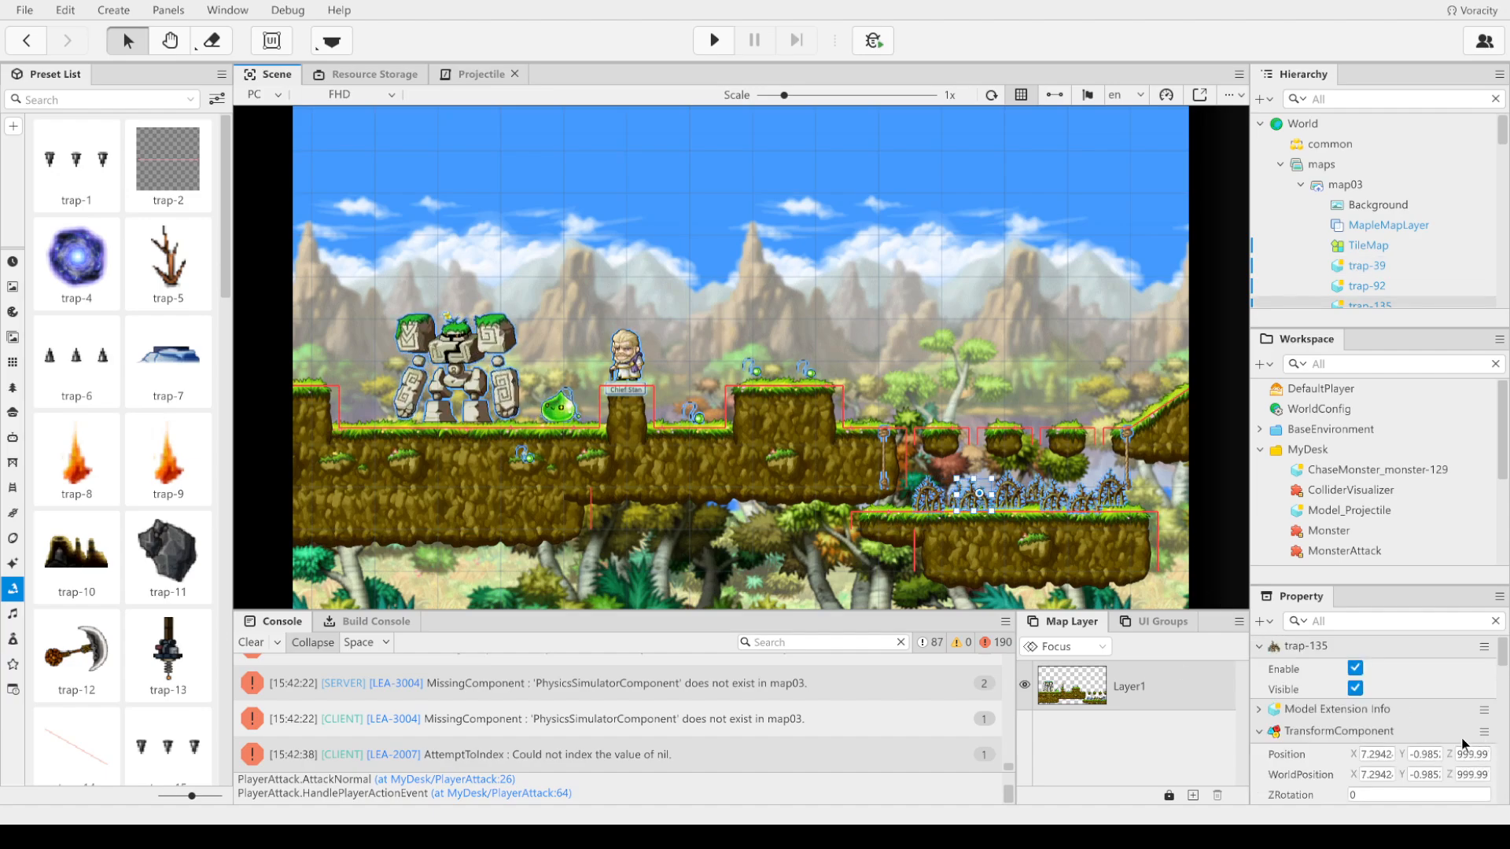
scroll(1459, 738, "down", 2)
left_click(1449, 754)
scroll(1450, 755, "down", 3)
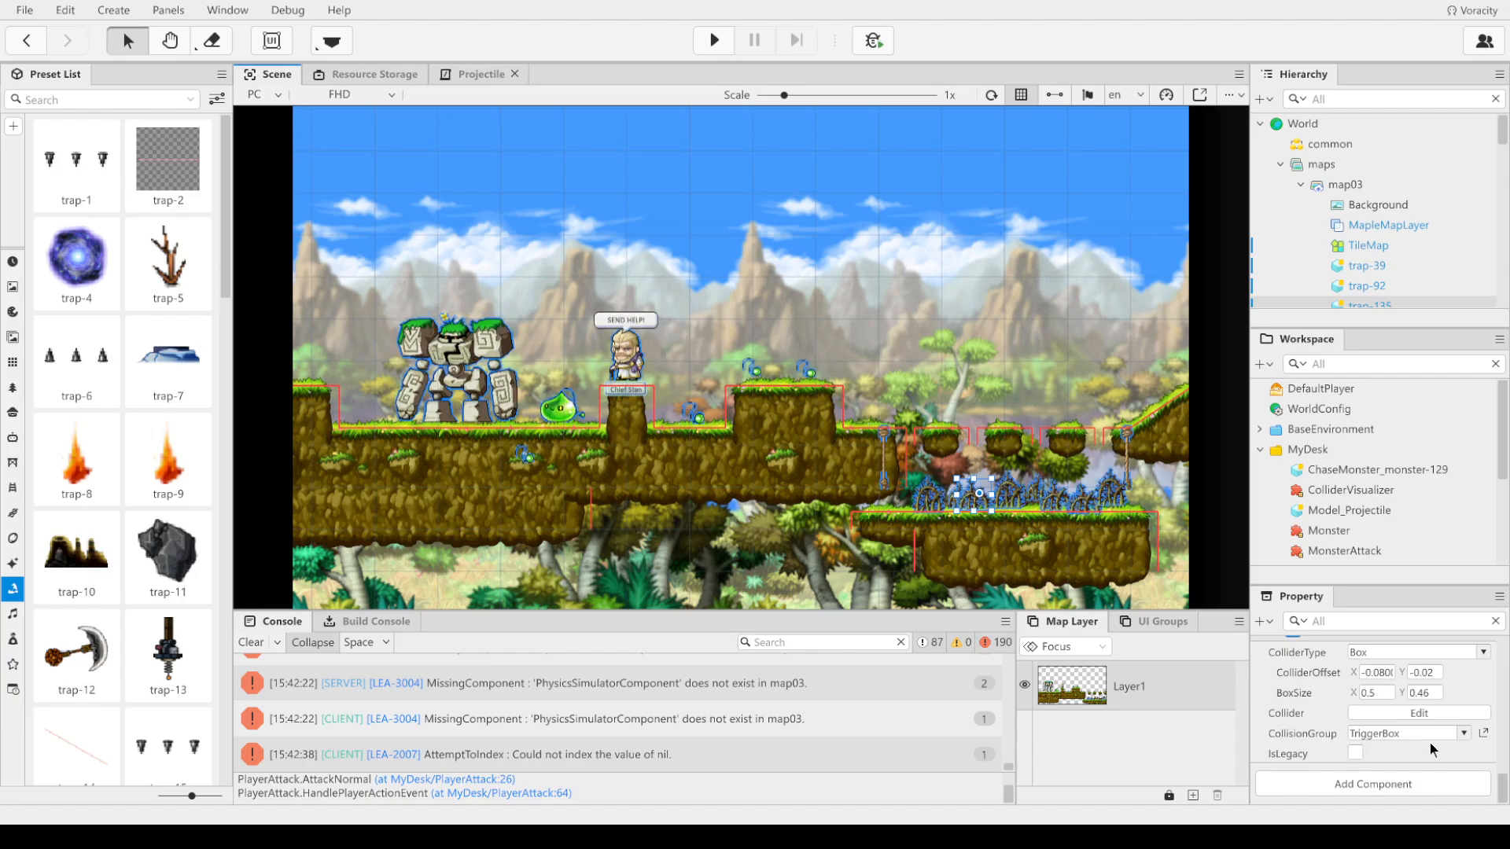
Step: Select the neighbouring thorn trap trap-39_1 and inspect its collider settings, including those of the TriggerComponent
left_click(1008, 503)
scroll(1375, 719, "down", 2)
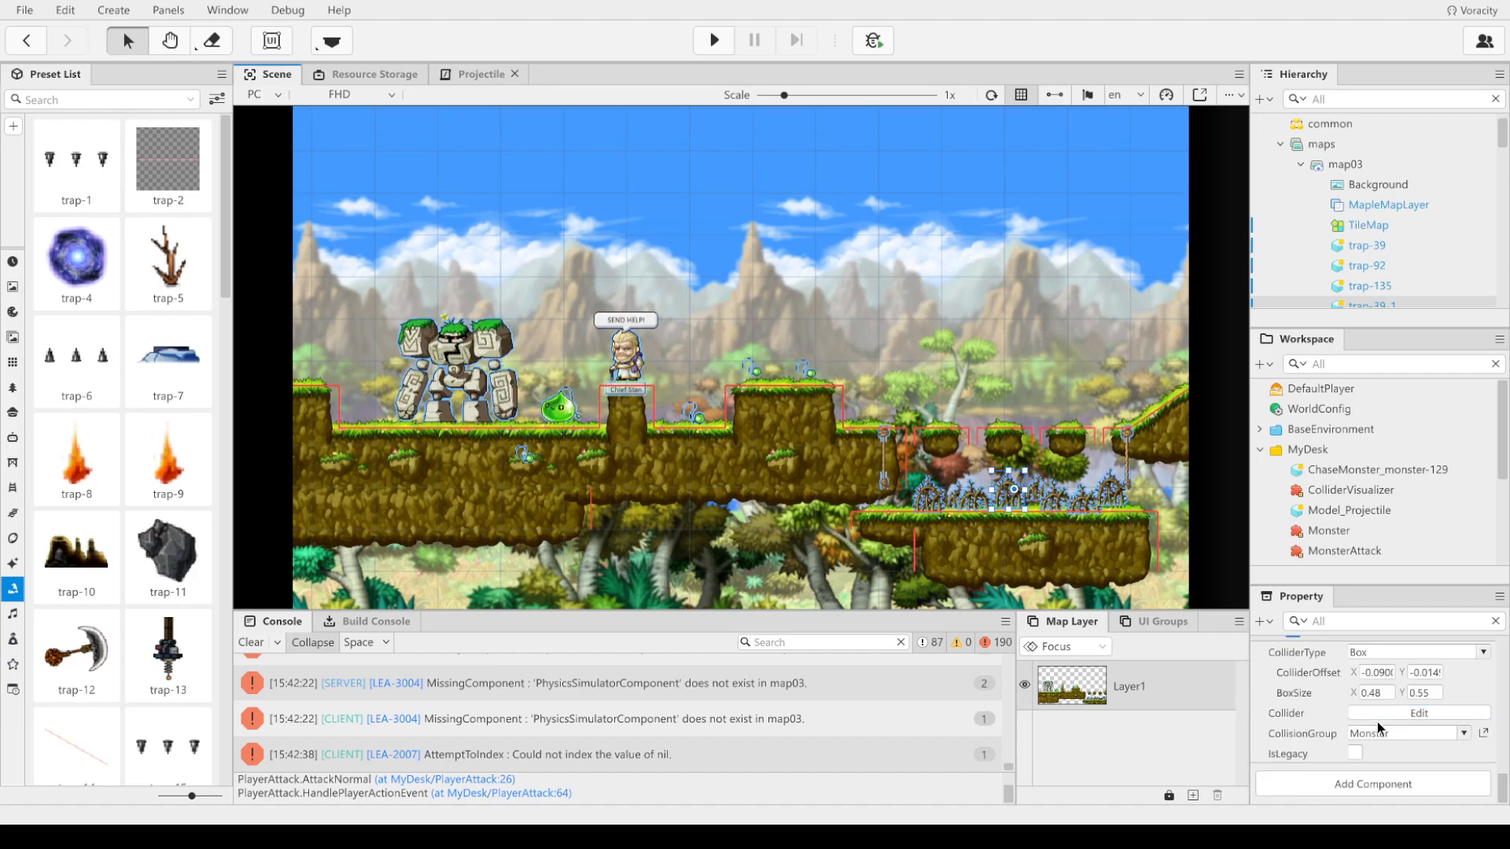
scroll(1418, 737, "up", 2)
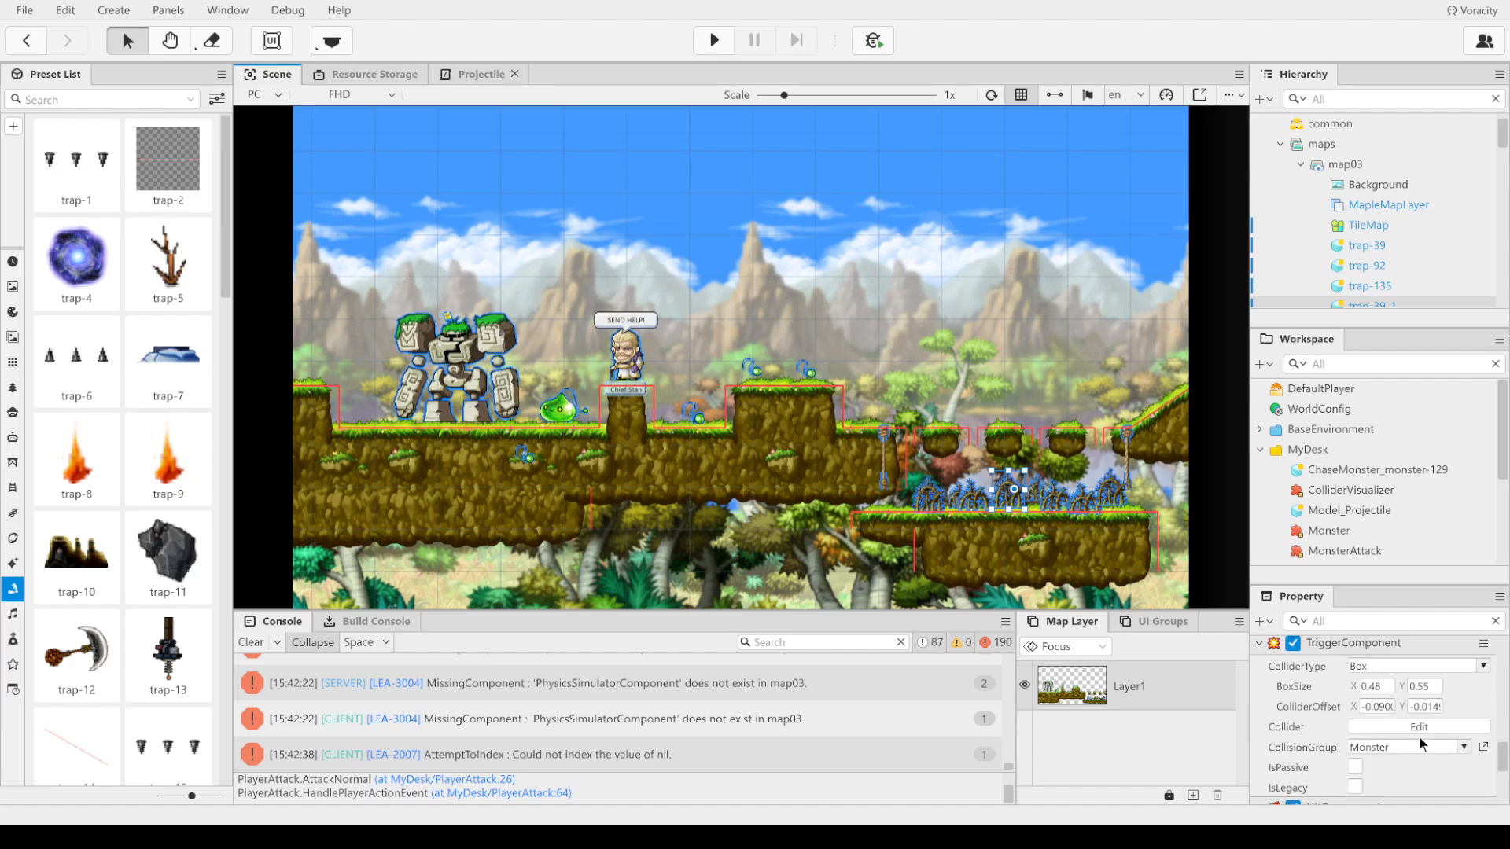
Step: Select thorn trap trap-92_1 in the pit and inspect its TriggerComponent and HitComponent collider settings
left_click(1045, 500)
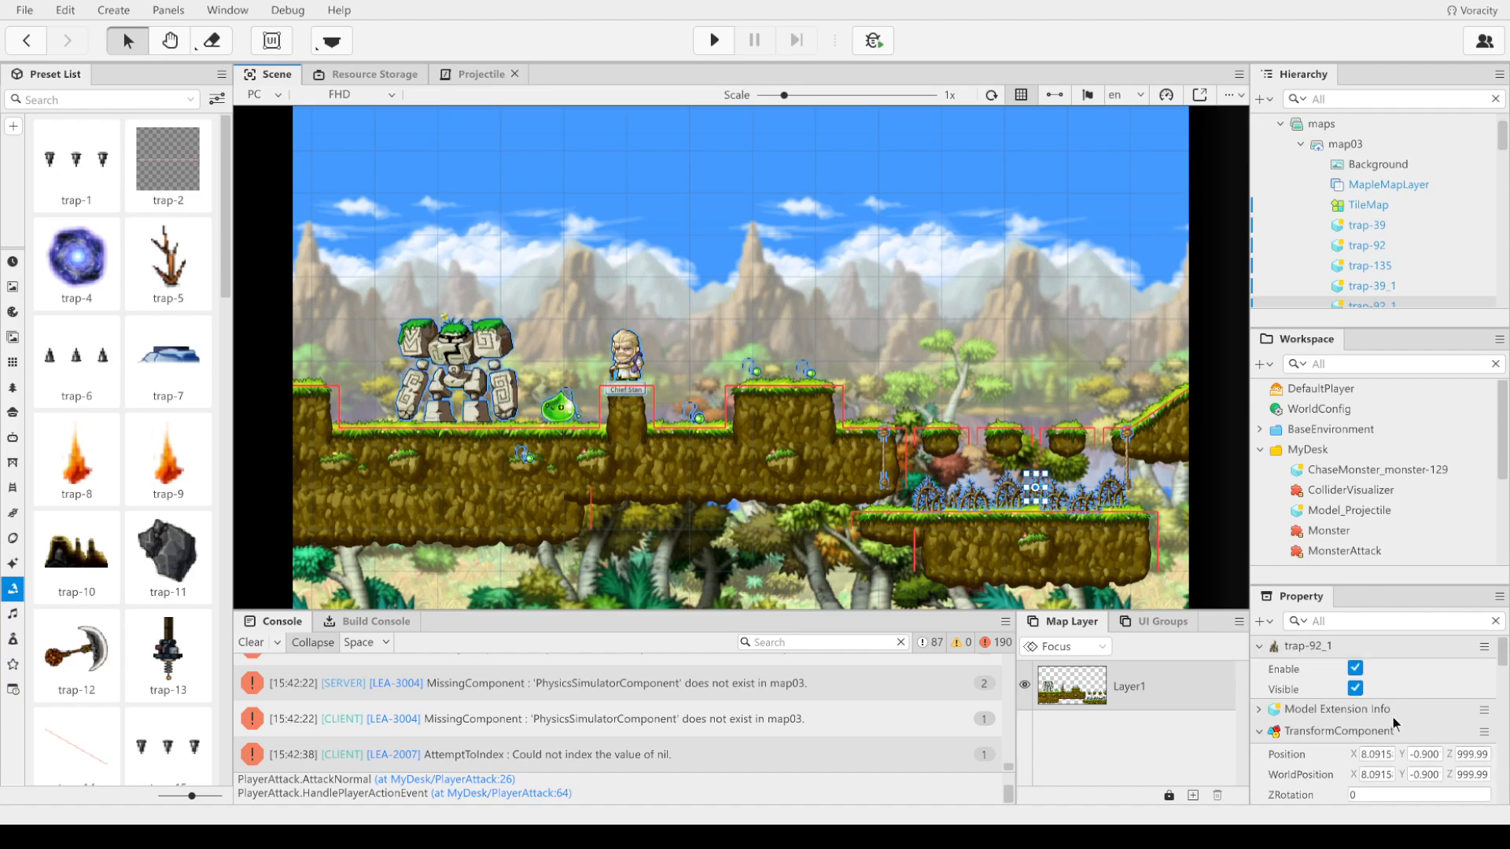
scroll(1393, 723, "down", 3)
scroll(1410, 739, "up", 2)
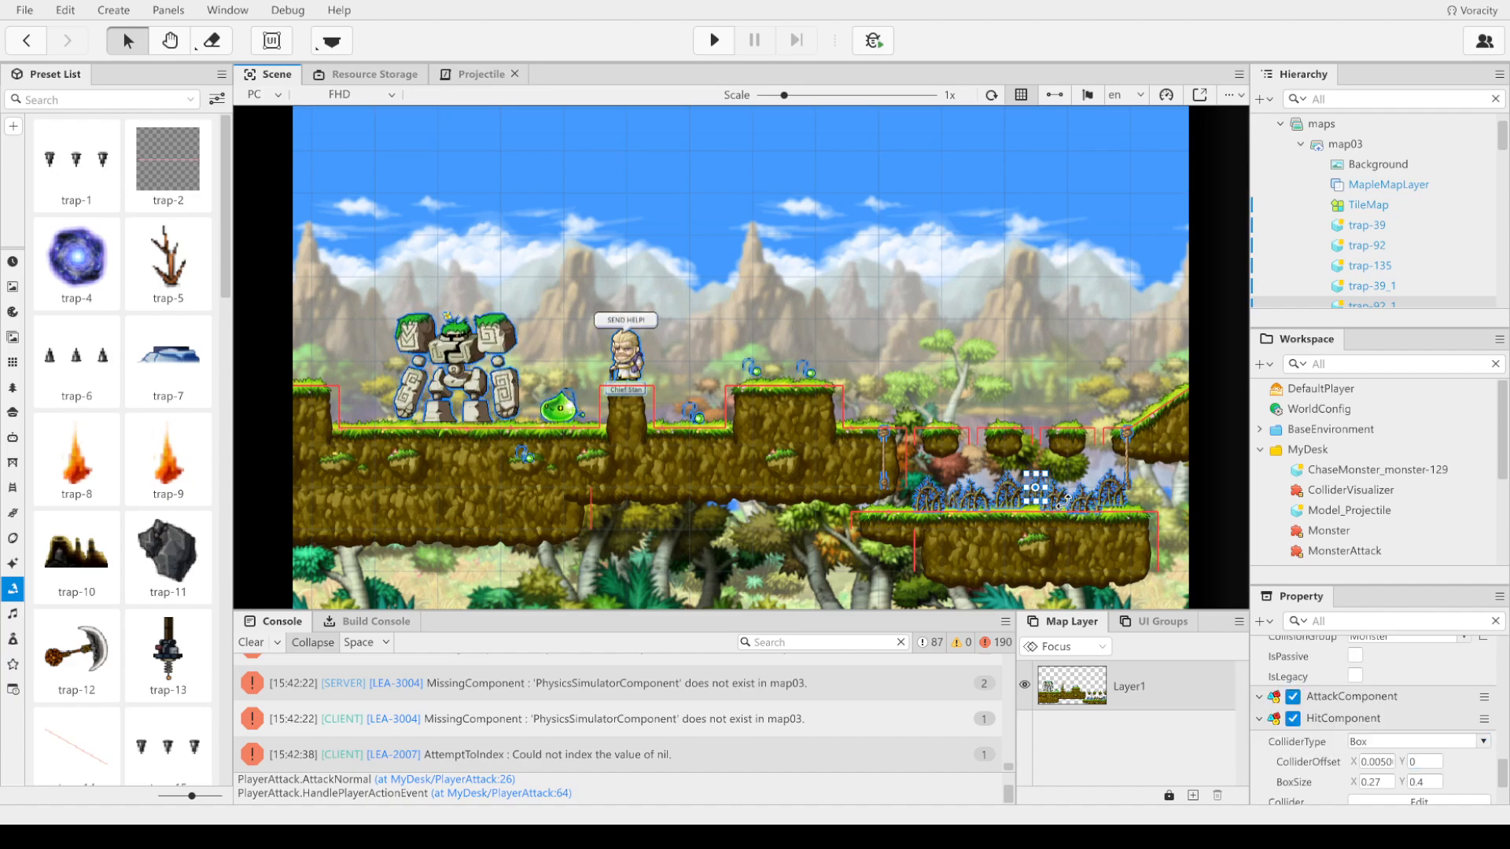
Step: Select thorn trap trap-135_2 and inspect the collider settings of its PhysicsColliderComponent and HitComponent
left_click(1078, 510)
scroll(1429, 783, "down", 3)
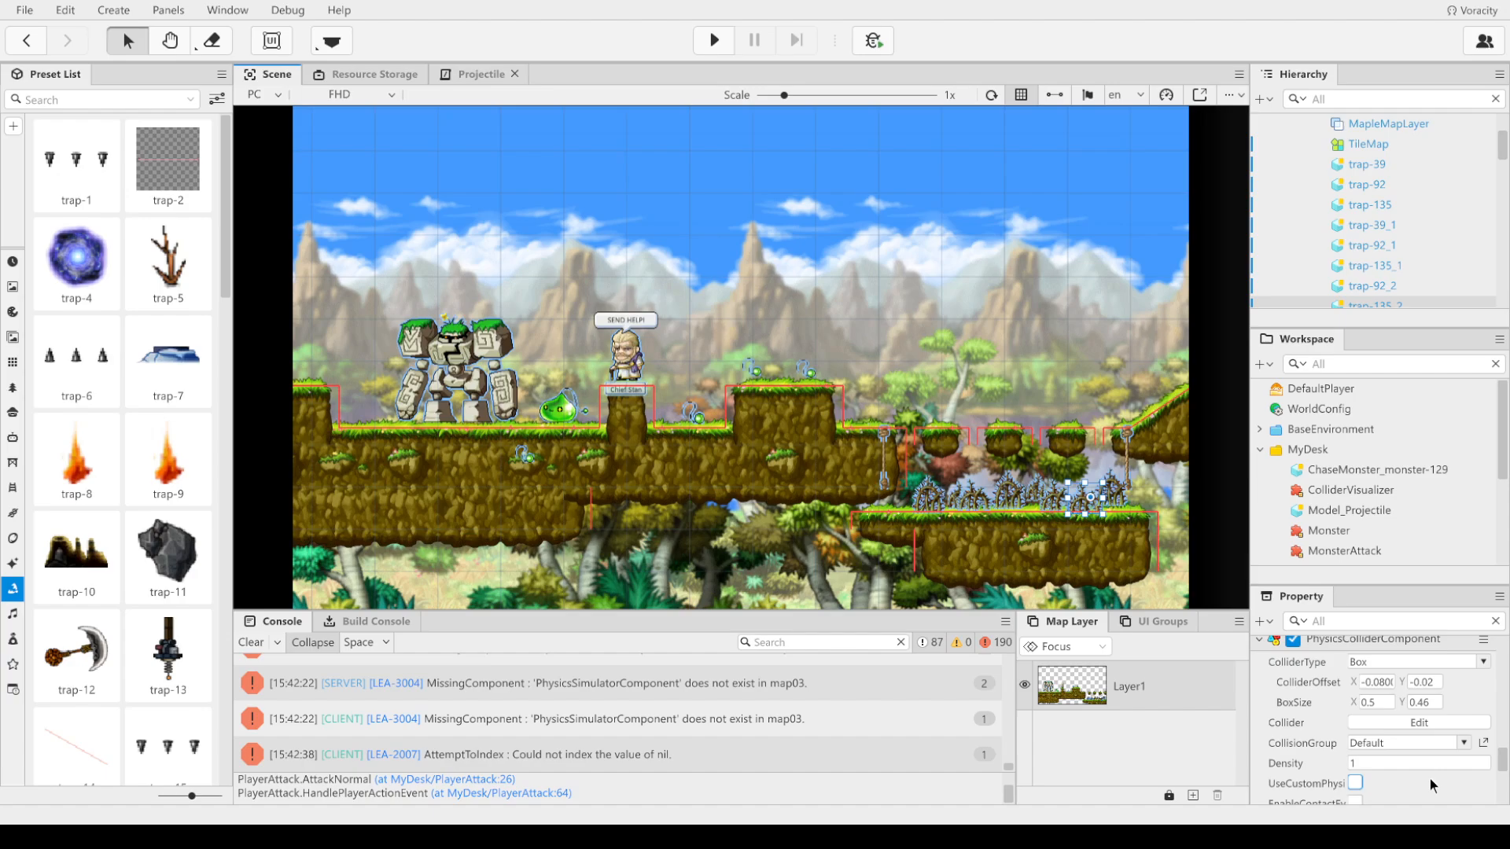
scroll(1415, 778, "up", 2)
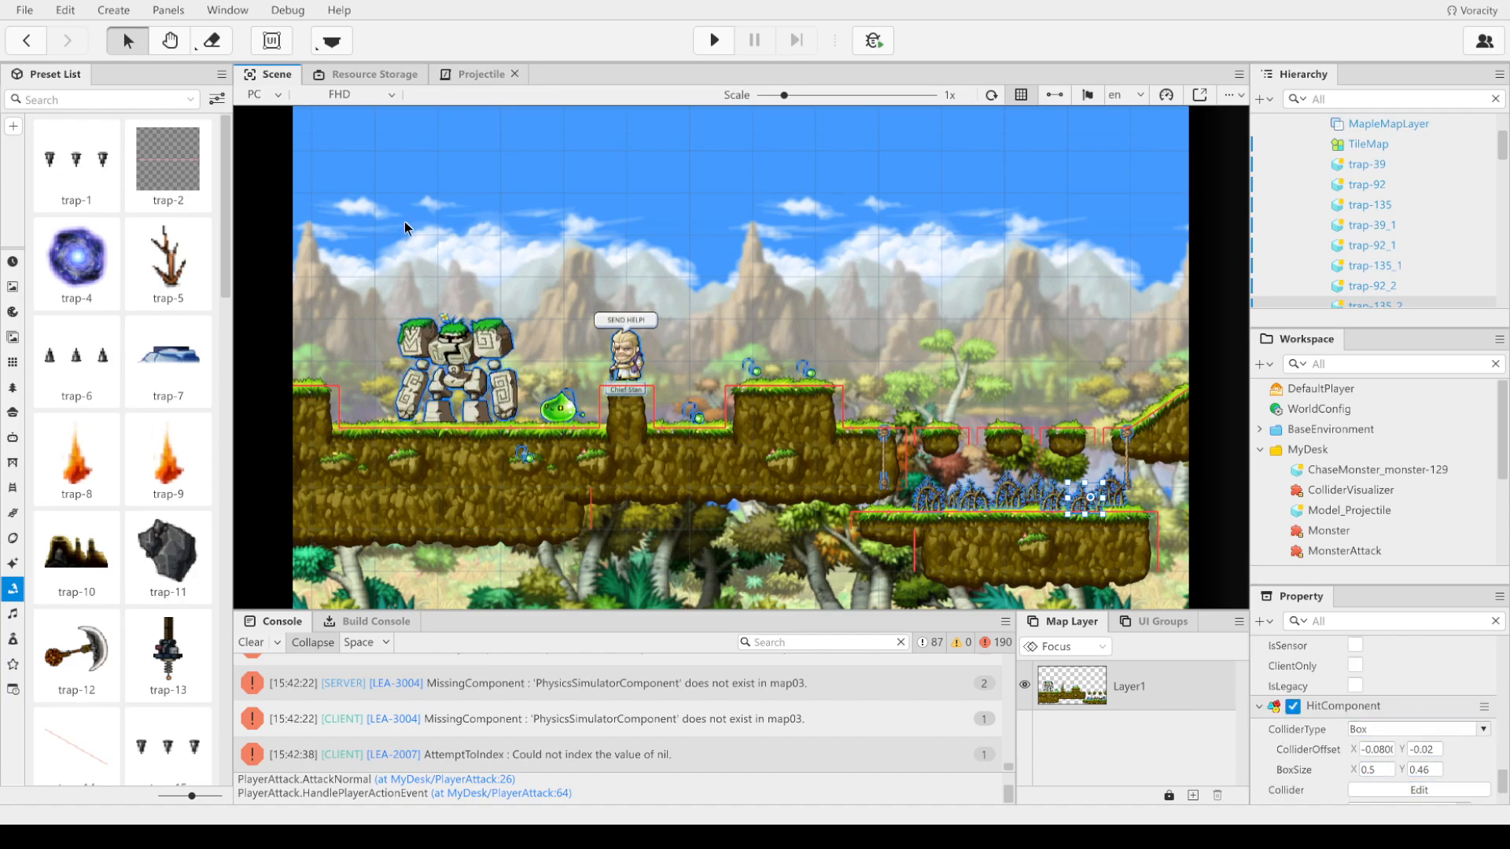
Step: Start a playtest of map03 and fire projectiles while jumping around near the slime and the stone golem
left_click(730, 41)
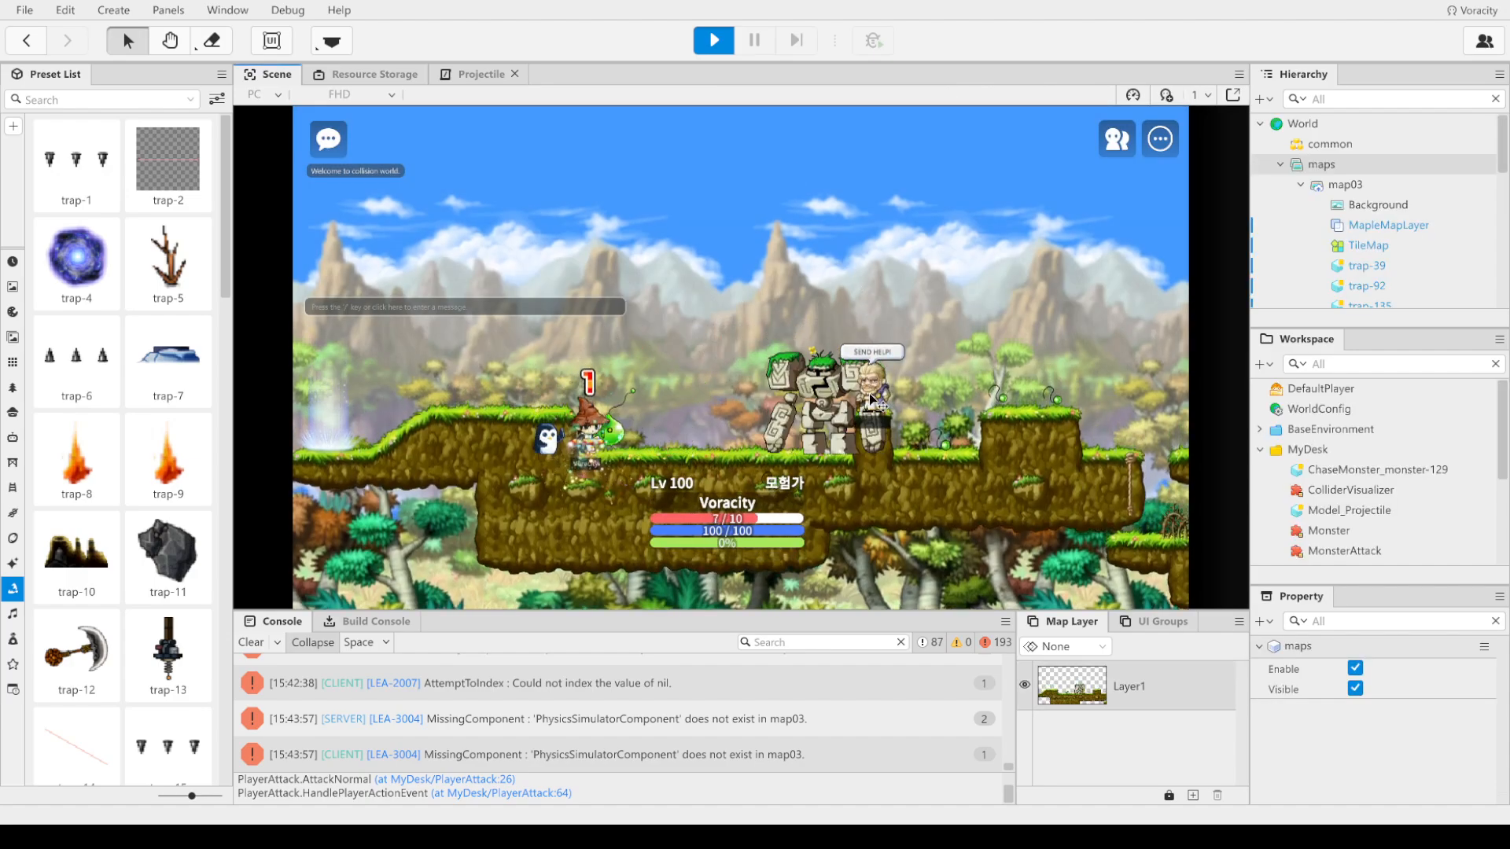
key("Left")
key("alt")
key("alt")
key("Right")
key("ctrl")
key("Left")
key("alt")
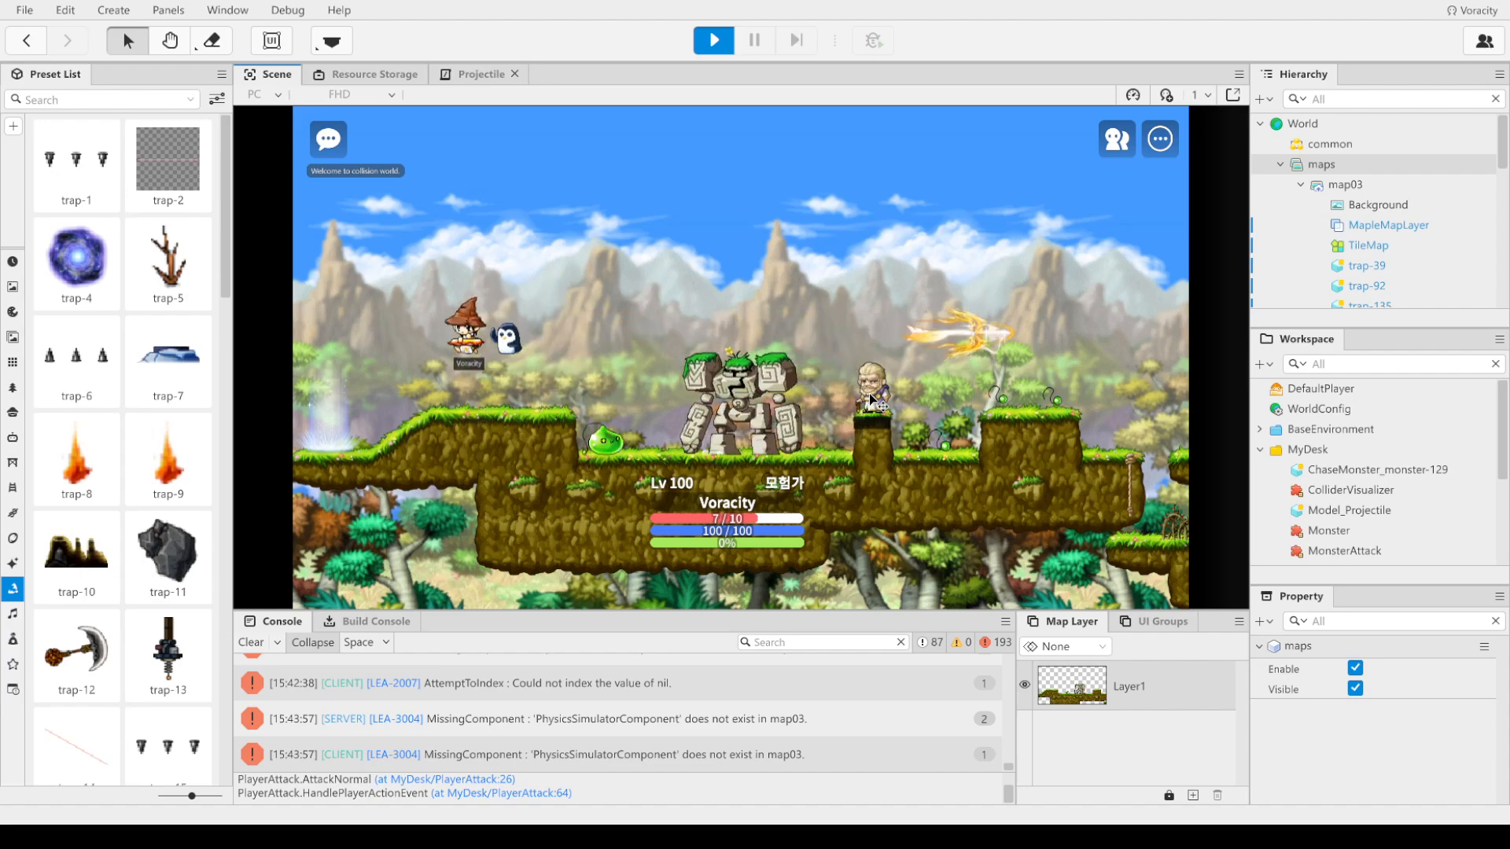
Step: Fire more projectiles in map03 on the way to the portal and travel through it to map02
key("ctrl")
key("Left")
key("Right")
key("ctrl")
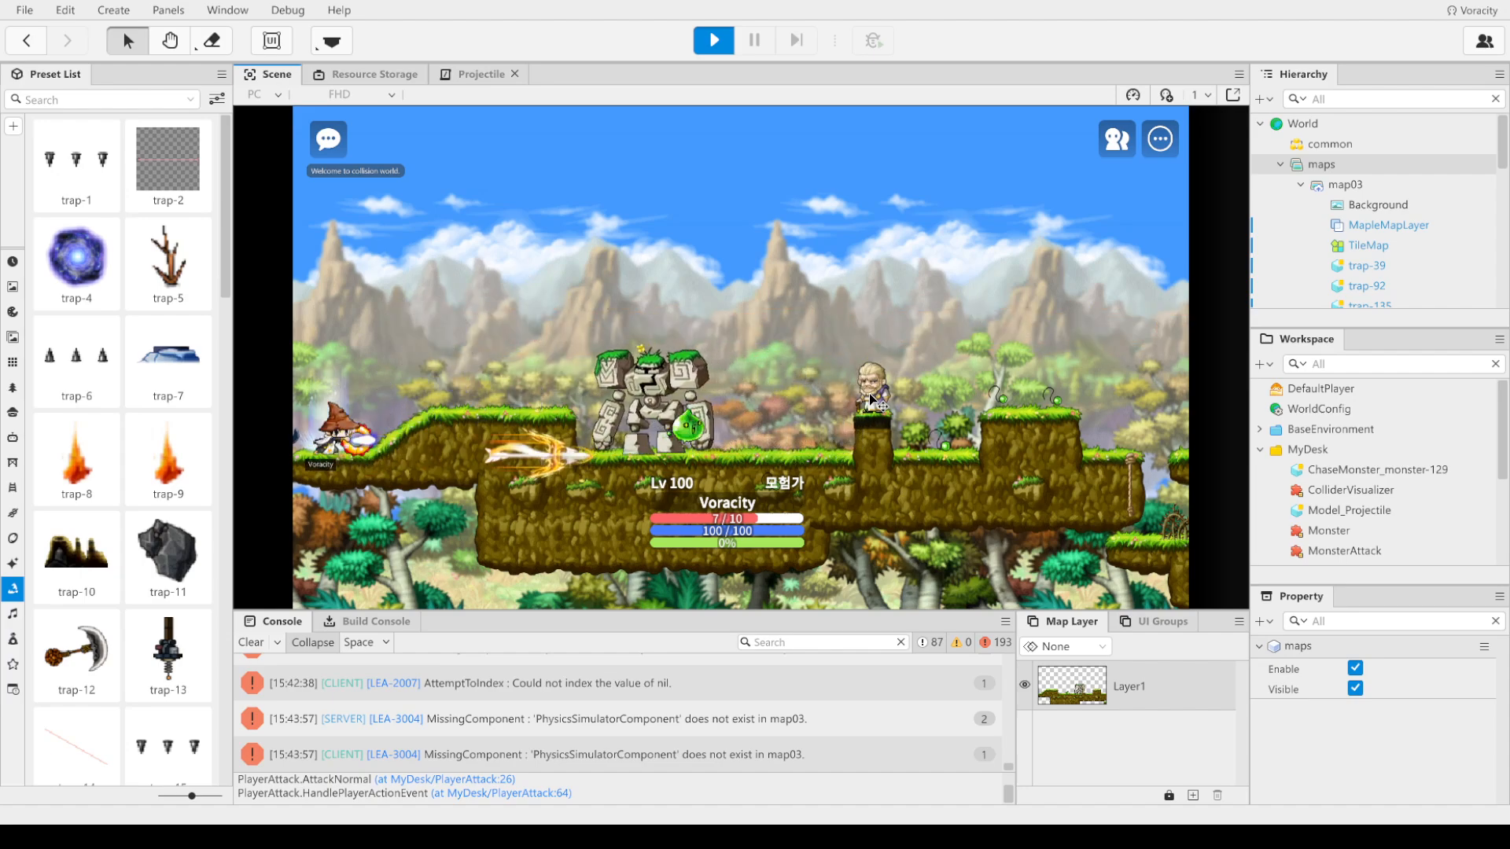
key("Up")
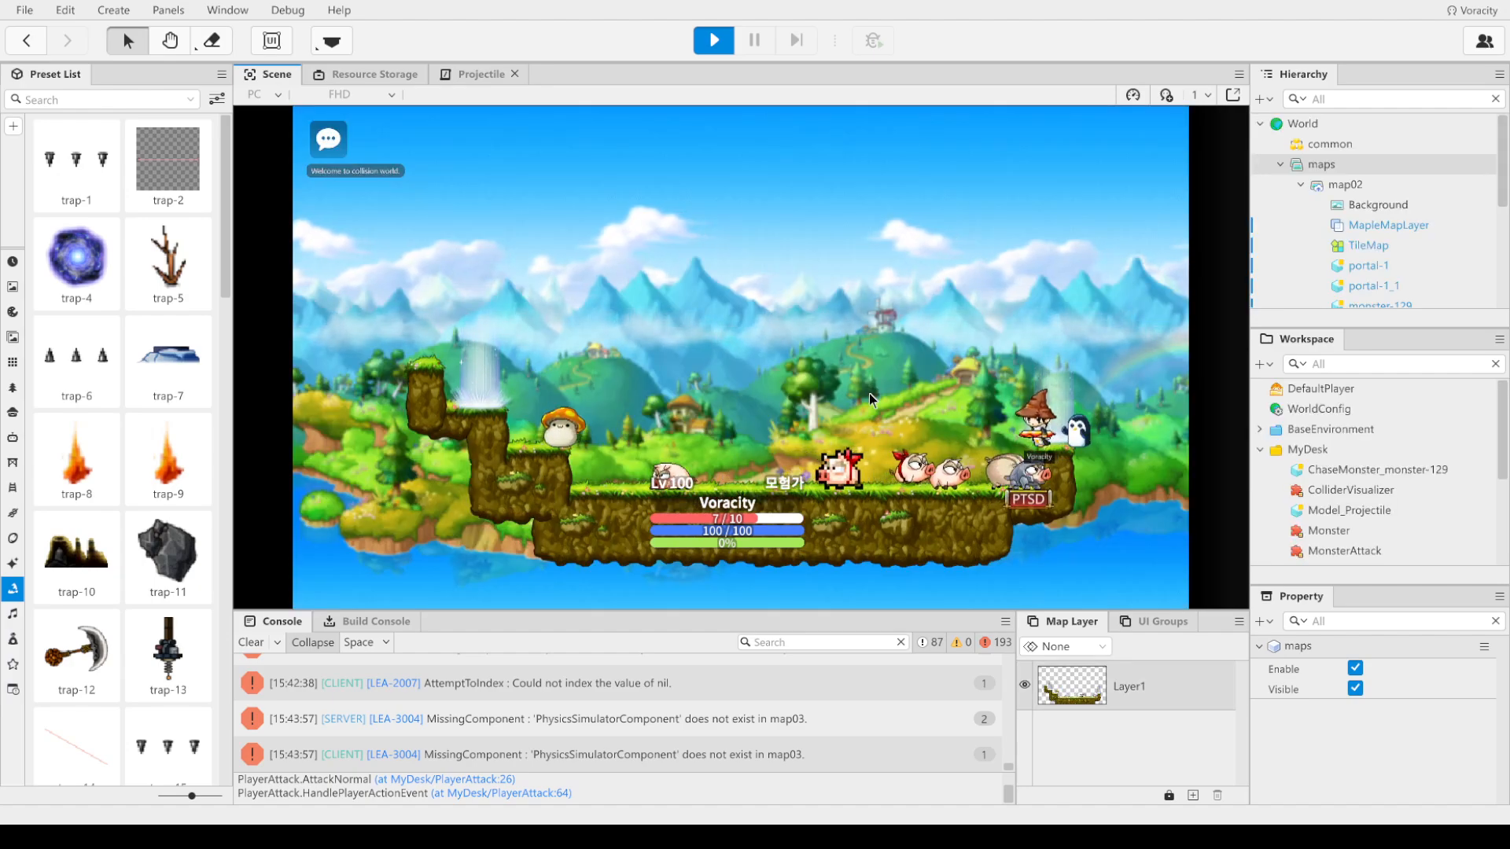
Step: Jump across the map02 platform among the pig monsters to test contact with them
key("Left")
key("alt")
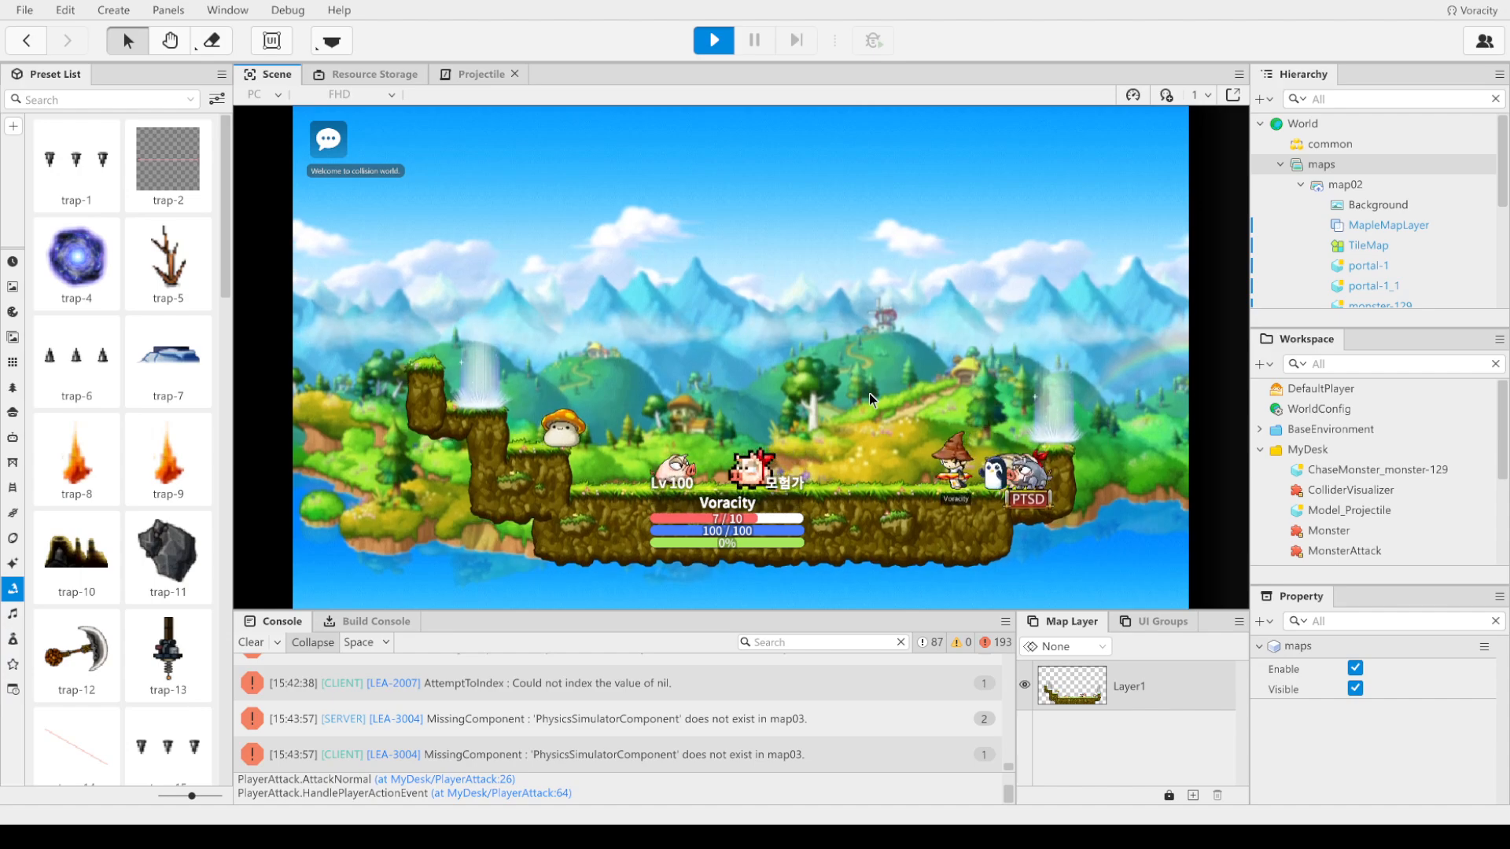
key("Left")
key("alt")
key("alt")
key("Right")
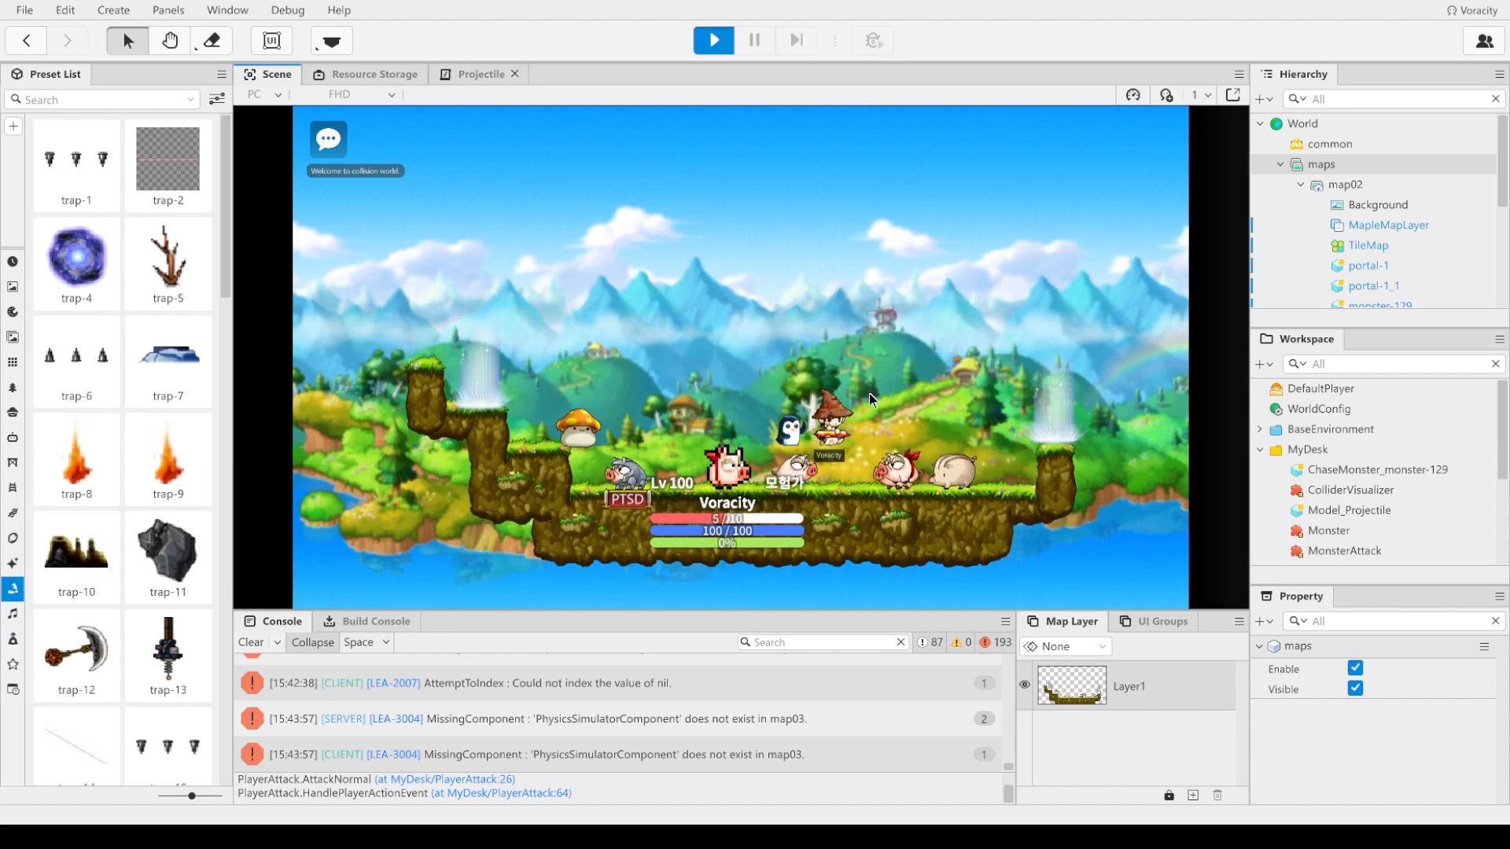
Step: Fire projectiles at the pig and mushroom monsters in map02
key("ctrl")
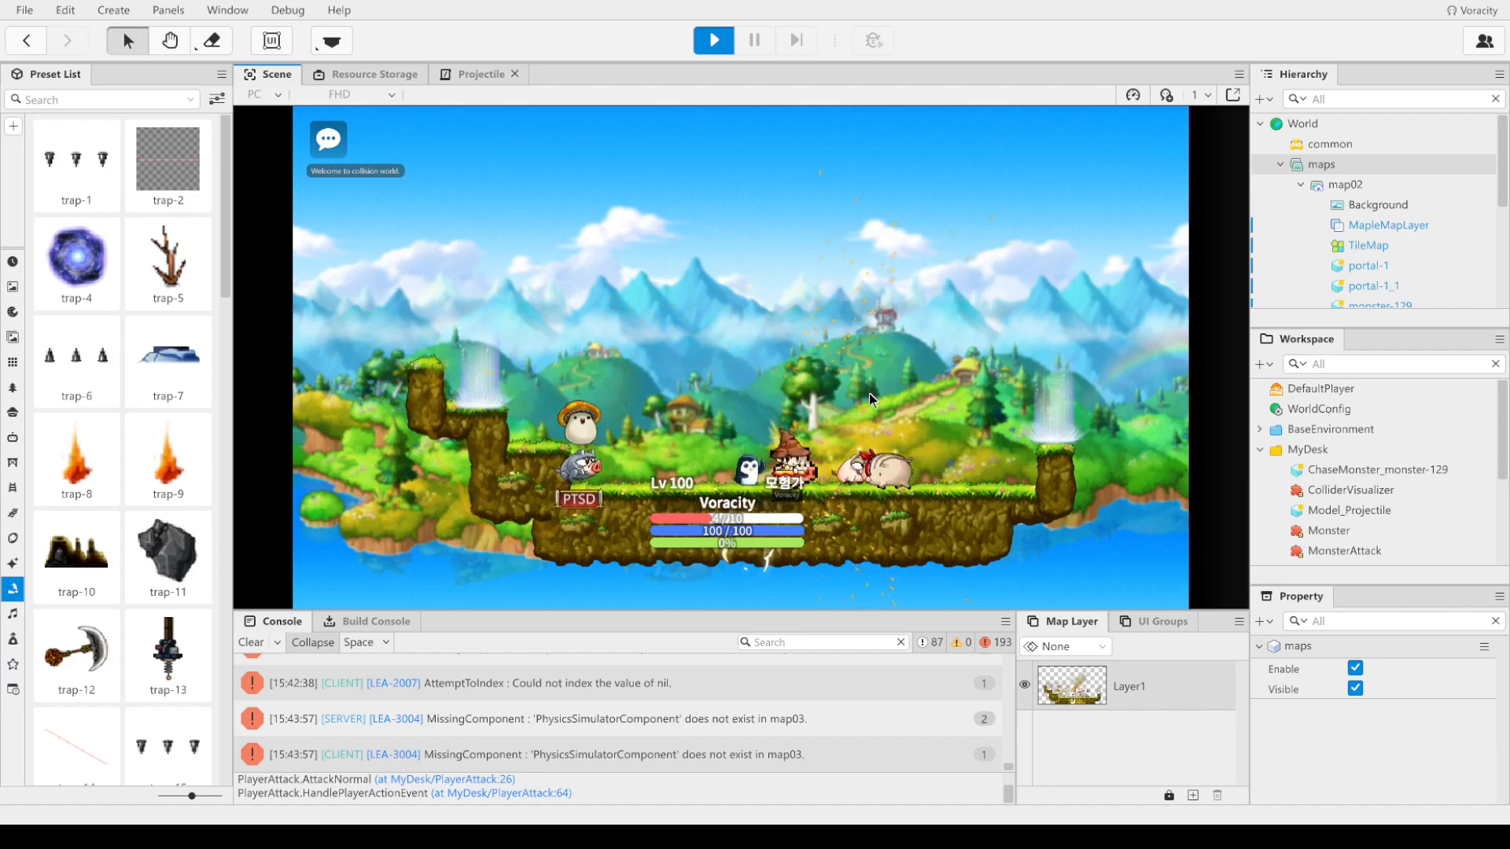
key("Left")
key("Right")
key("ctrl")
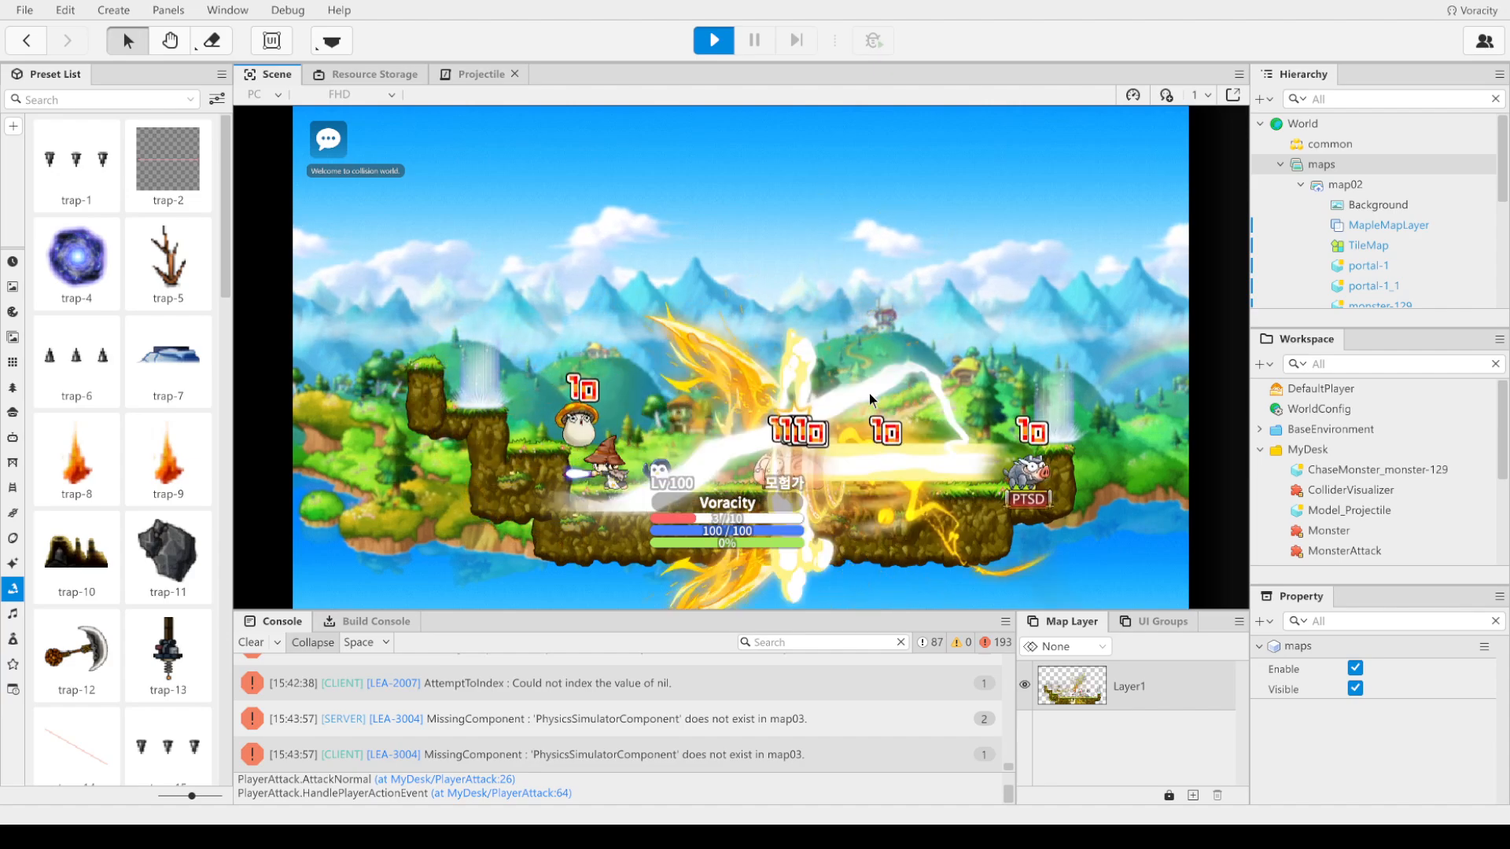
Step: Jump past the mushroom monster to the portal on the upper ledge of map02 and travel to map01
key("Left")
key("alt")
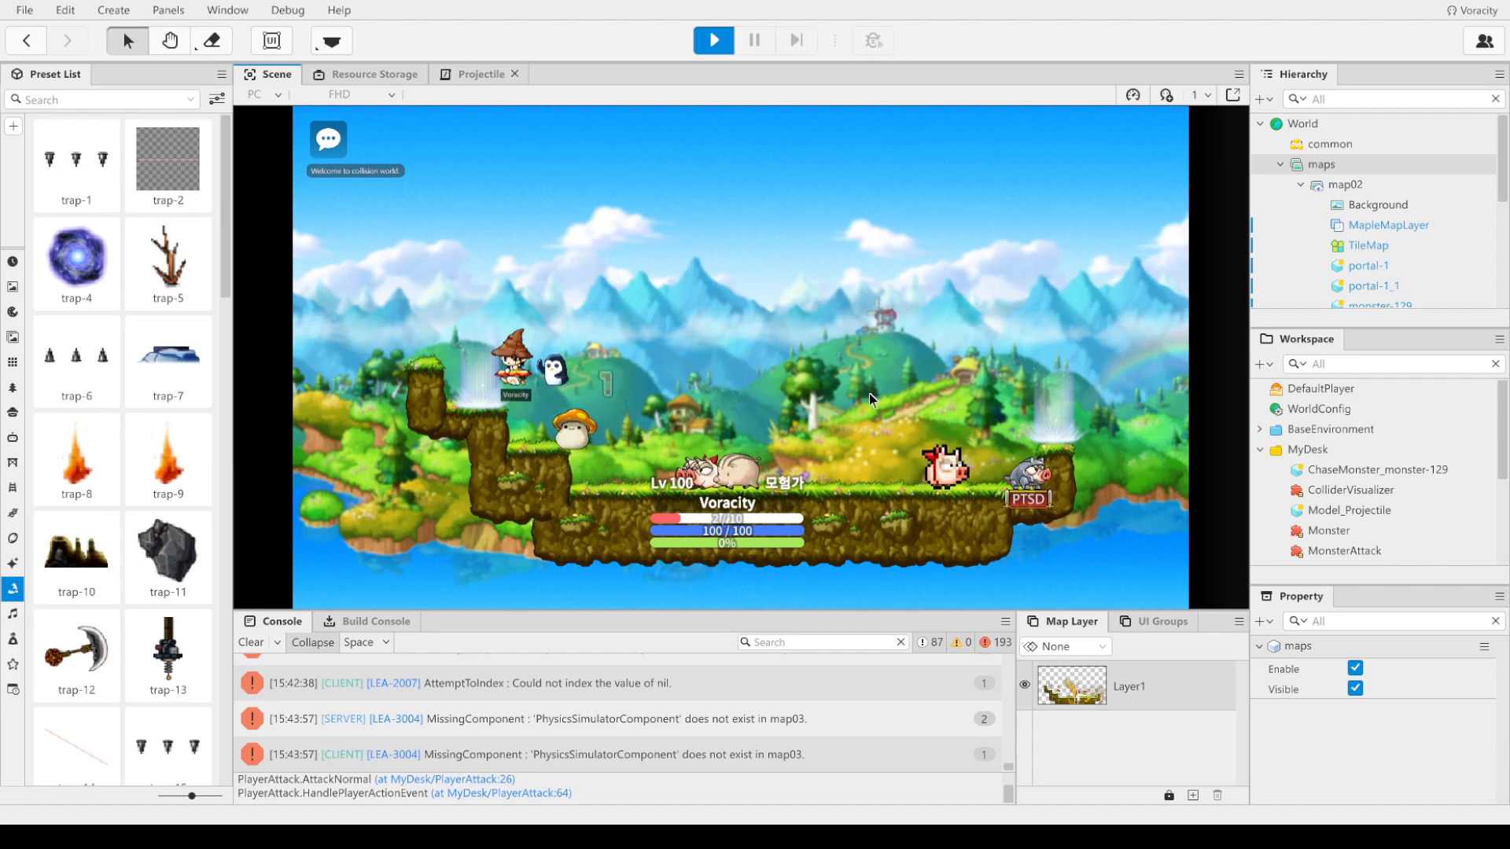
key("Right")
key("alt")
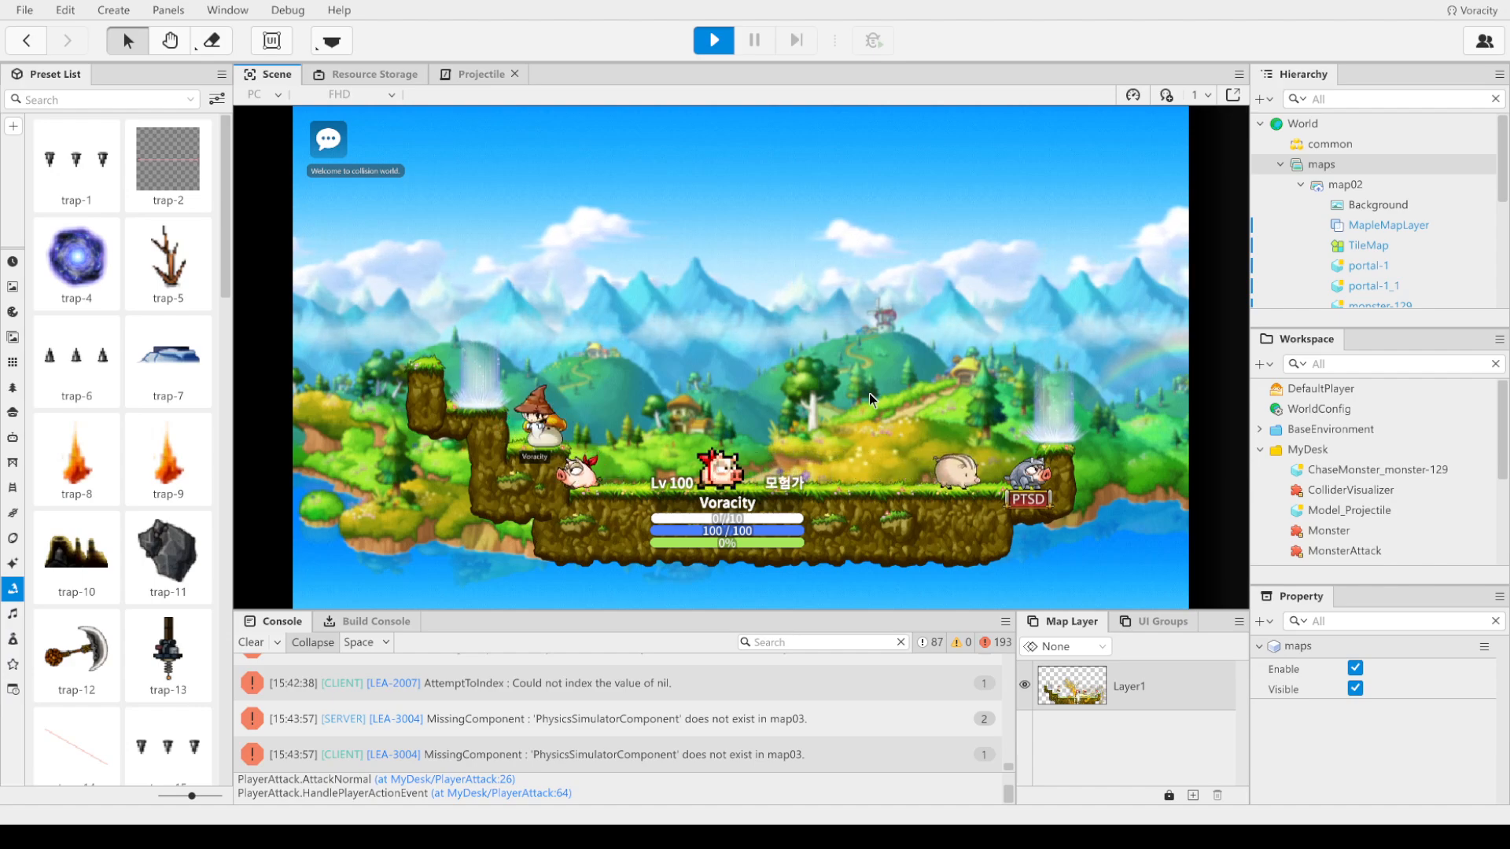
key("Left")
key("alt")
key("alt")
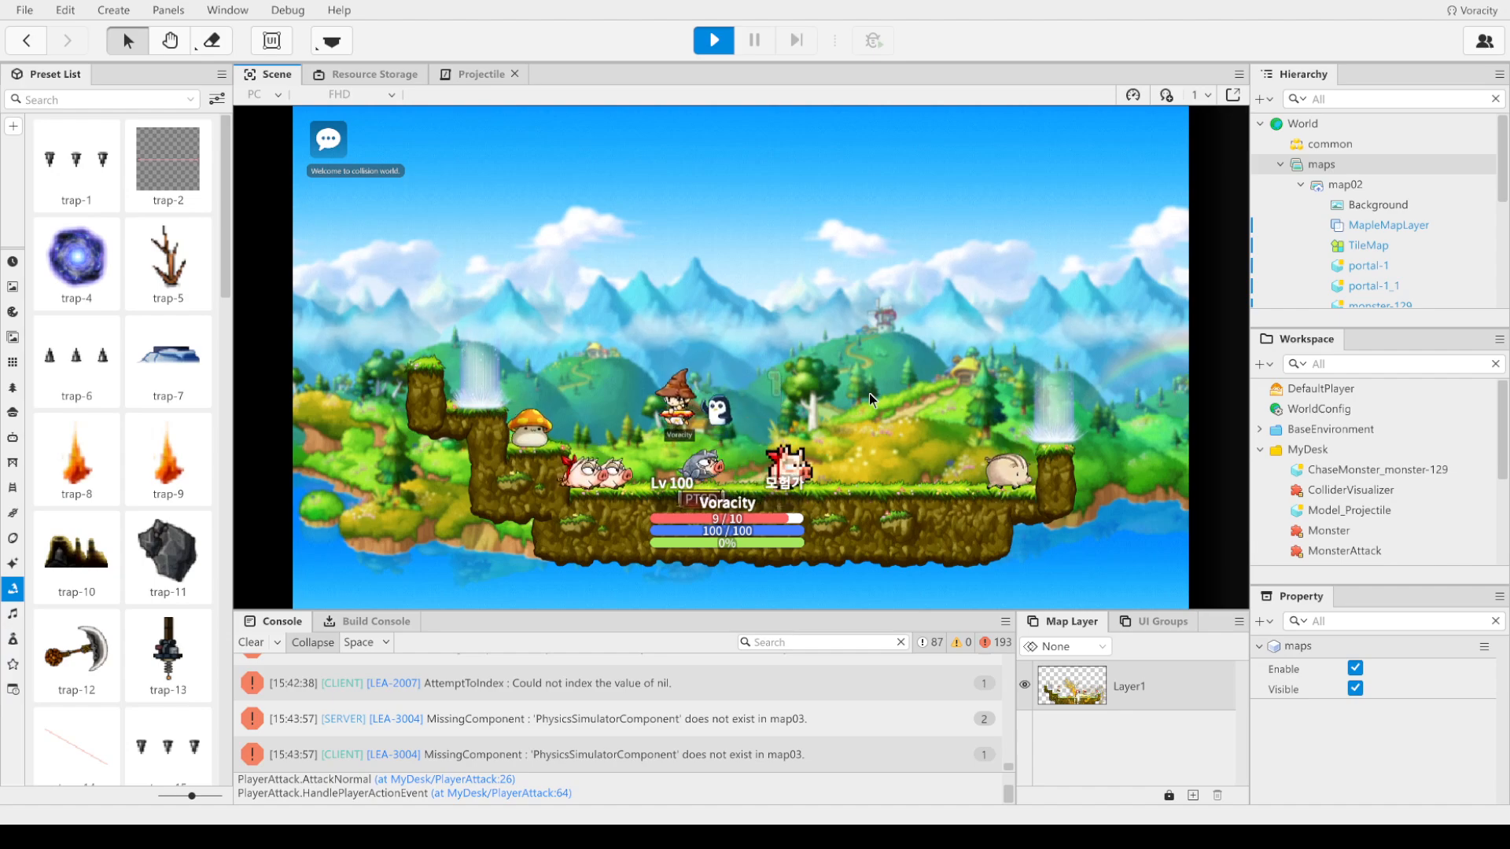
key("Left")
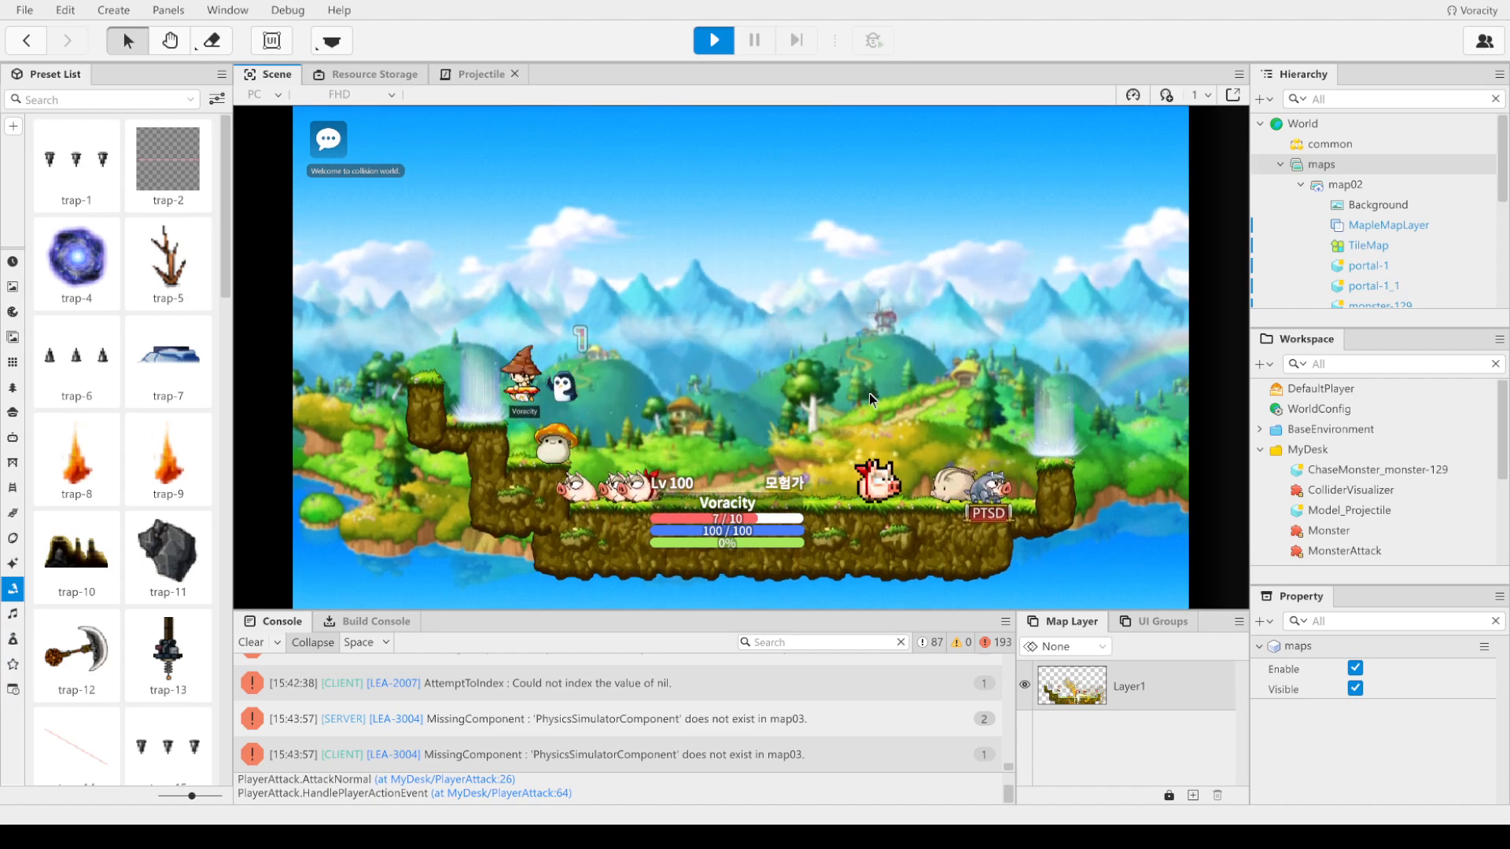
key("alt")
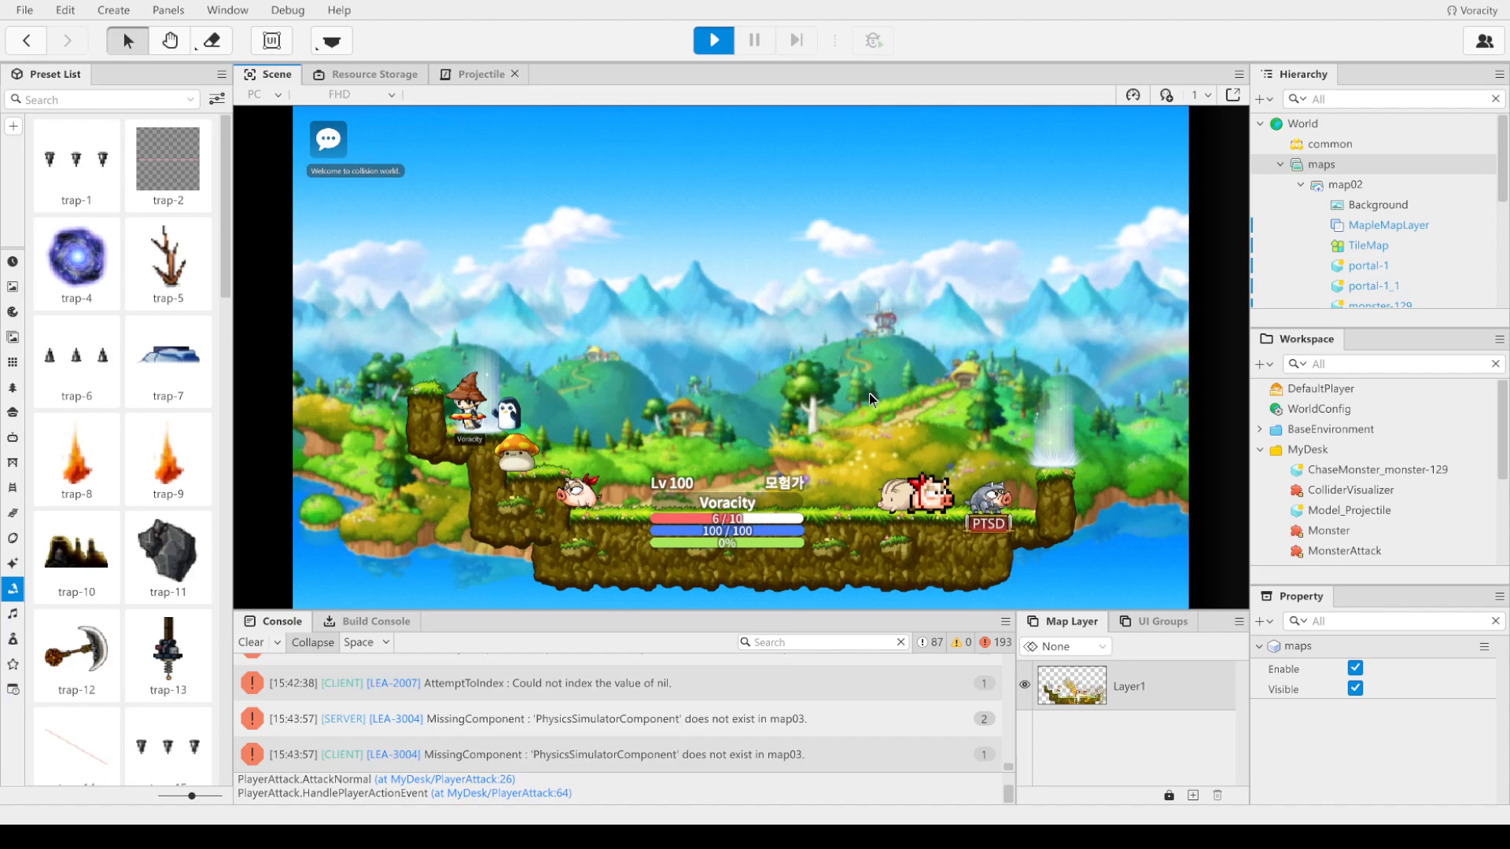
key("Up")
key("Up")
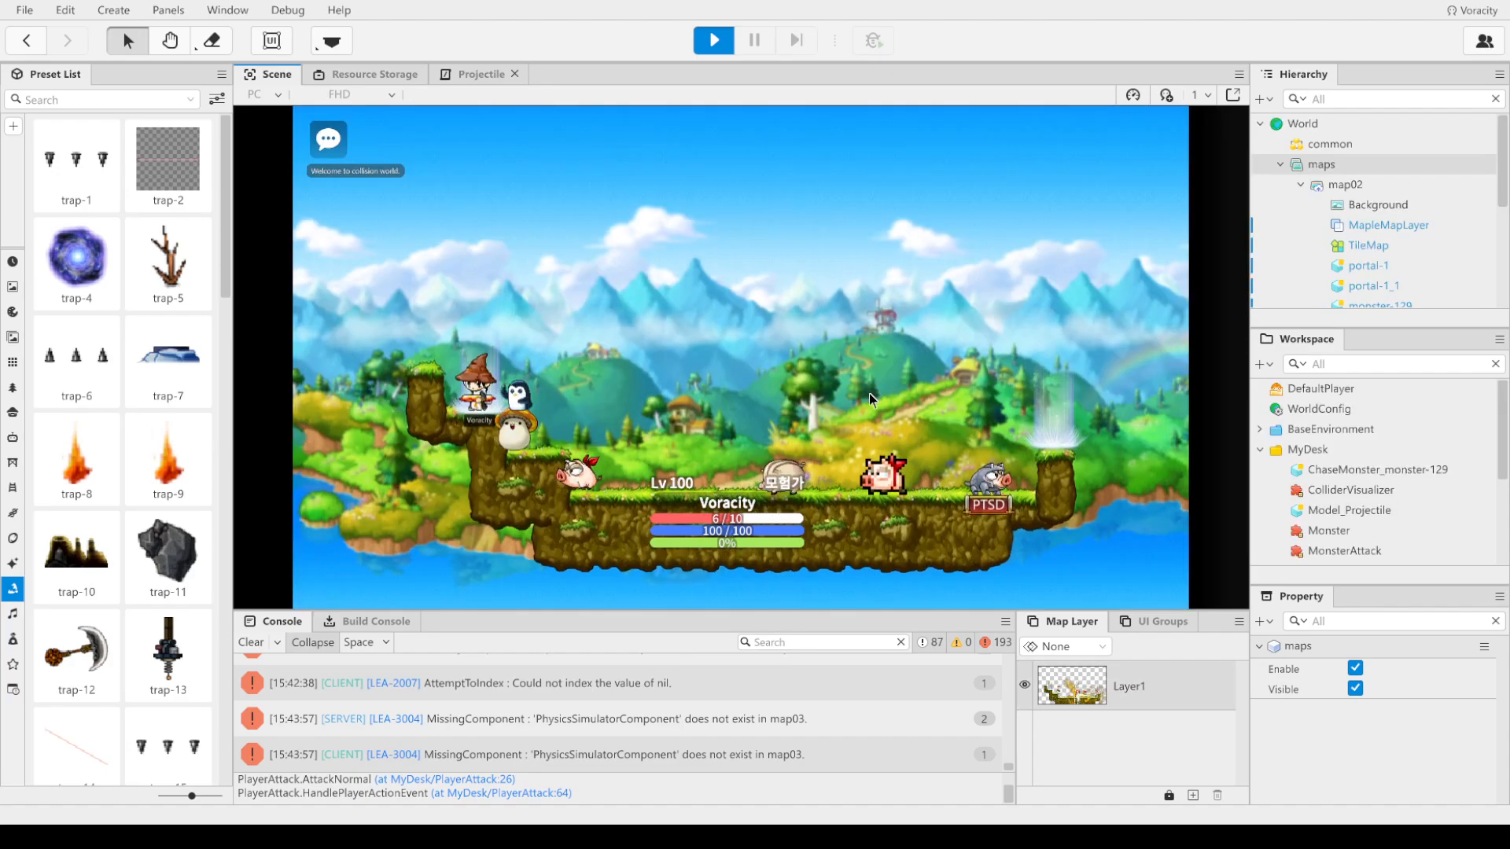
key("Up")
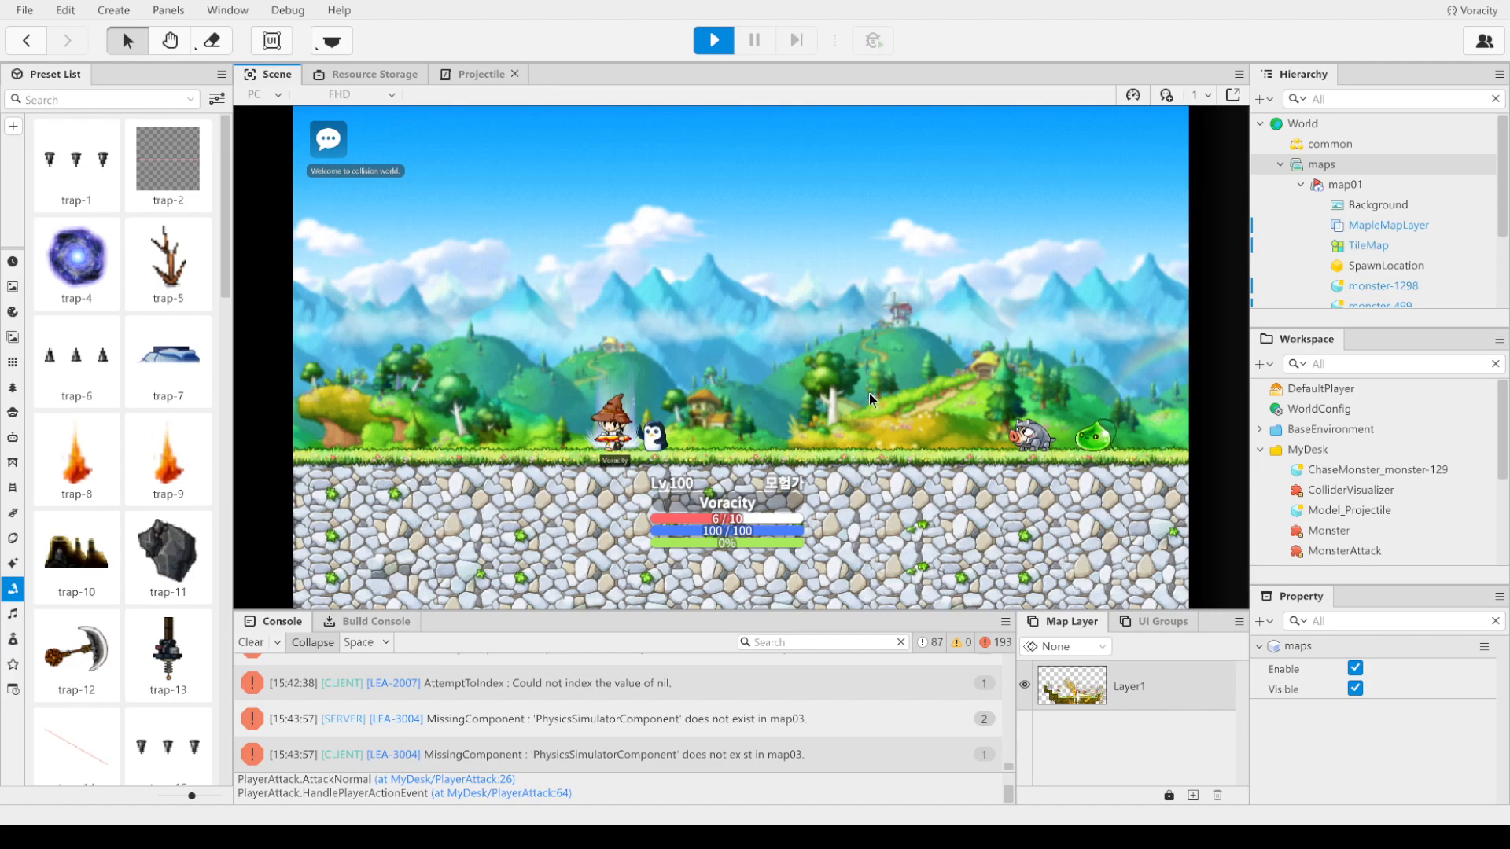
Step: Fire projectiles at the boar and slime in map01 from the ground and in the air, and stop the playtest
key("Right")
key("alt")
key("ctrl")
key("Right")
key("alt")
key("ctrl")
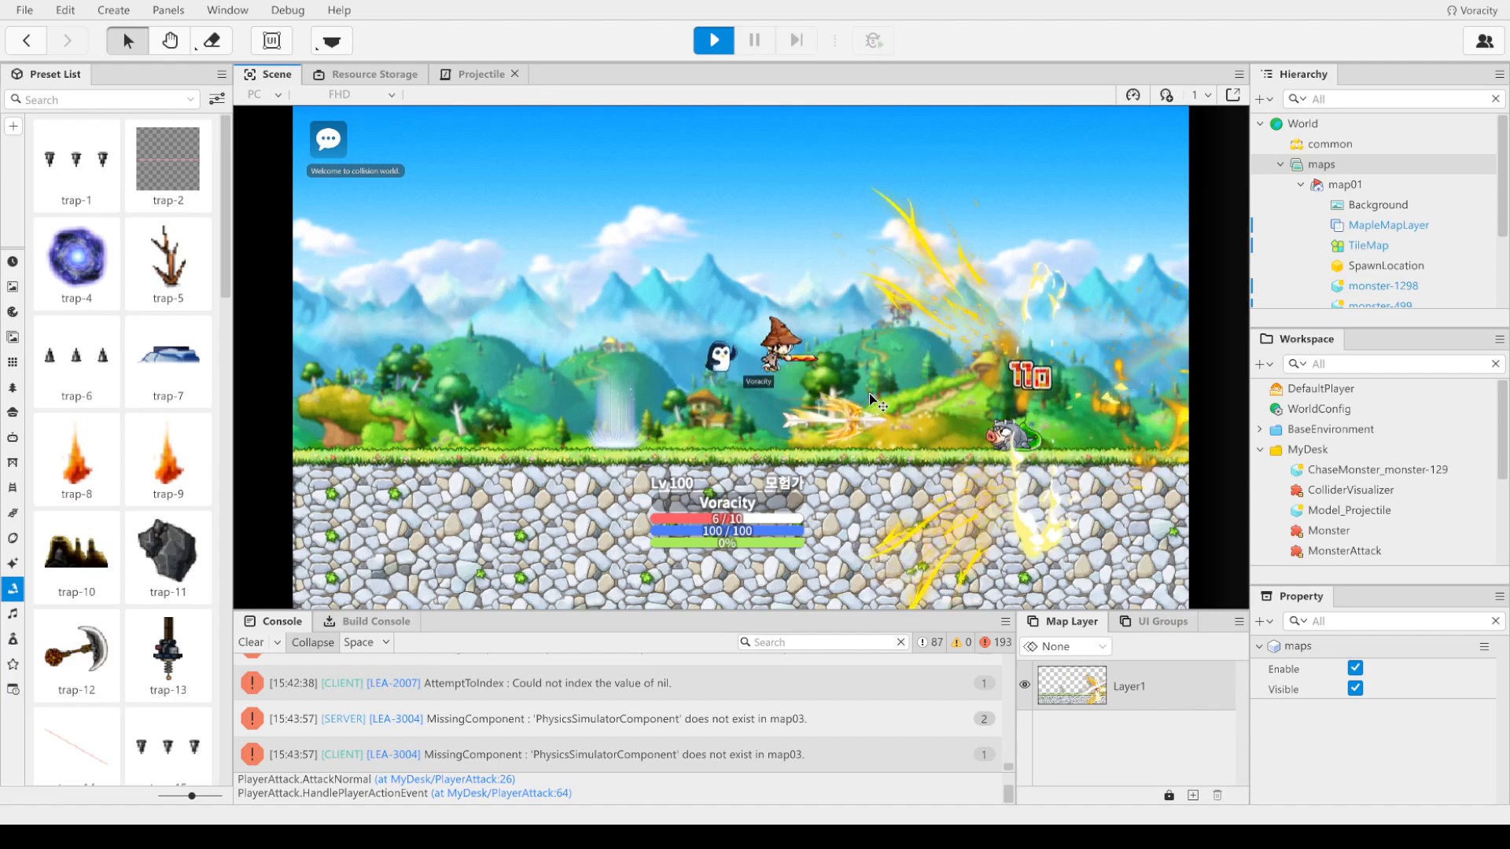
key("alt")
key("ctrl")
key("Left")
key("alt")
key("Right")
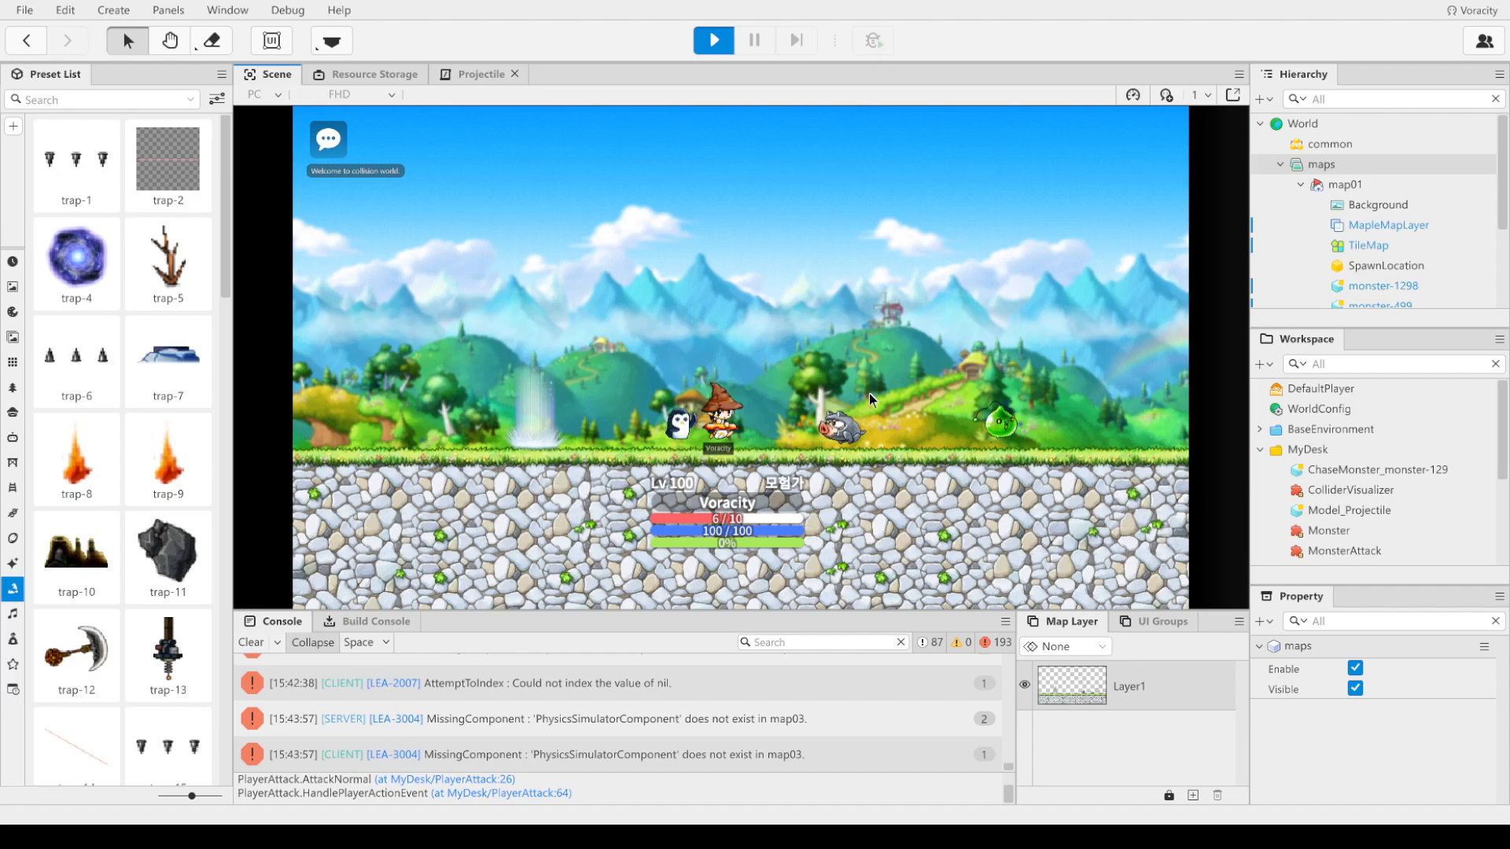
key("ctrl")
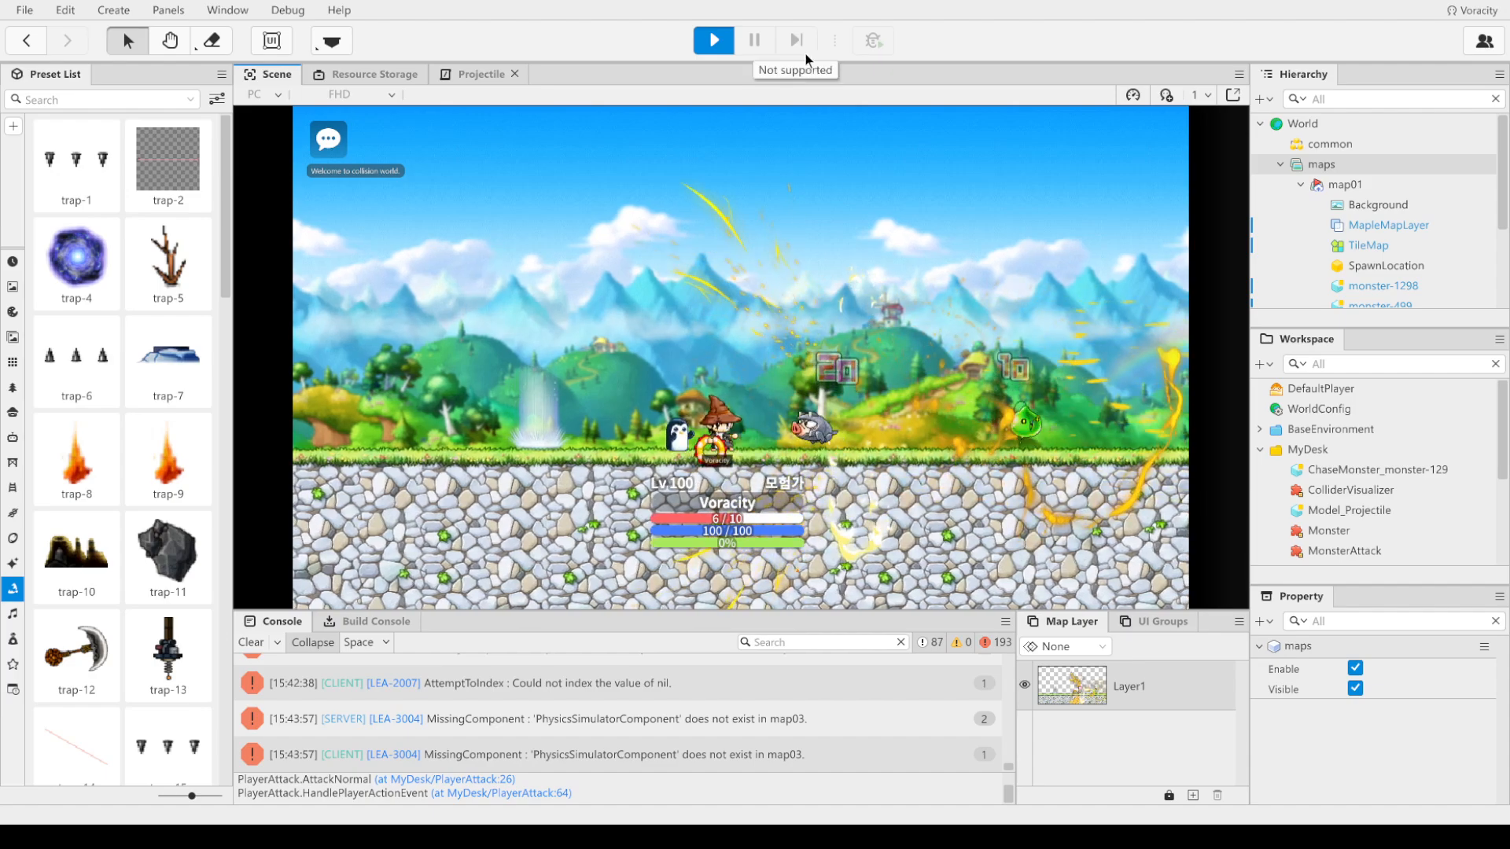
left_click(713, 40)
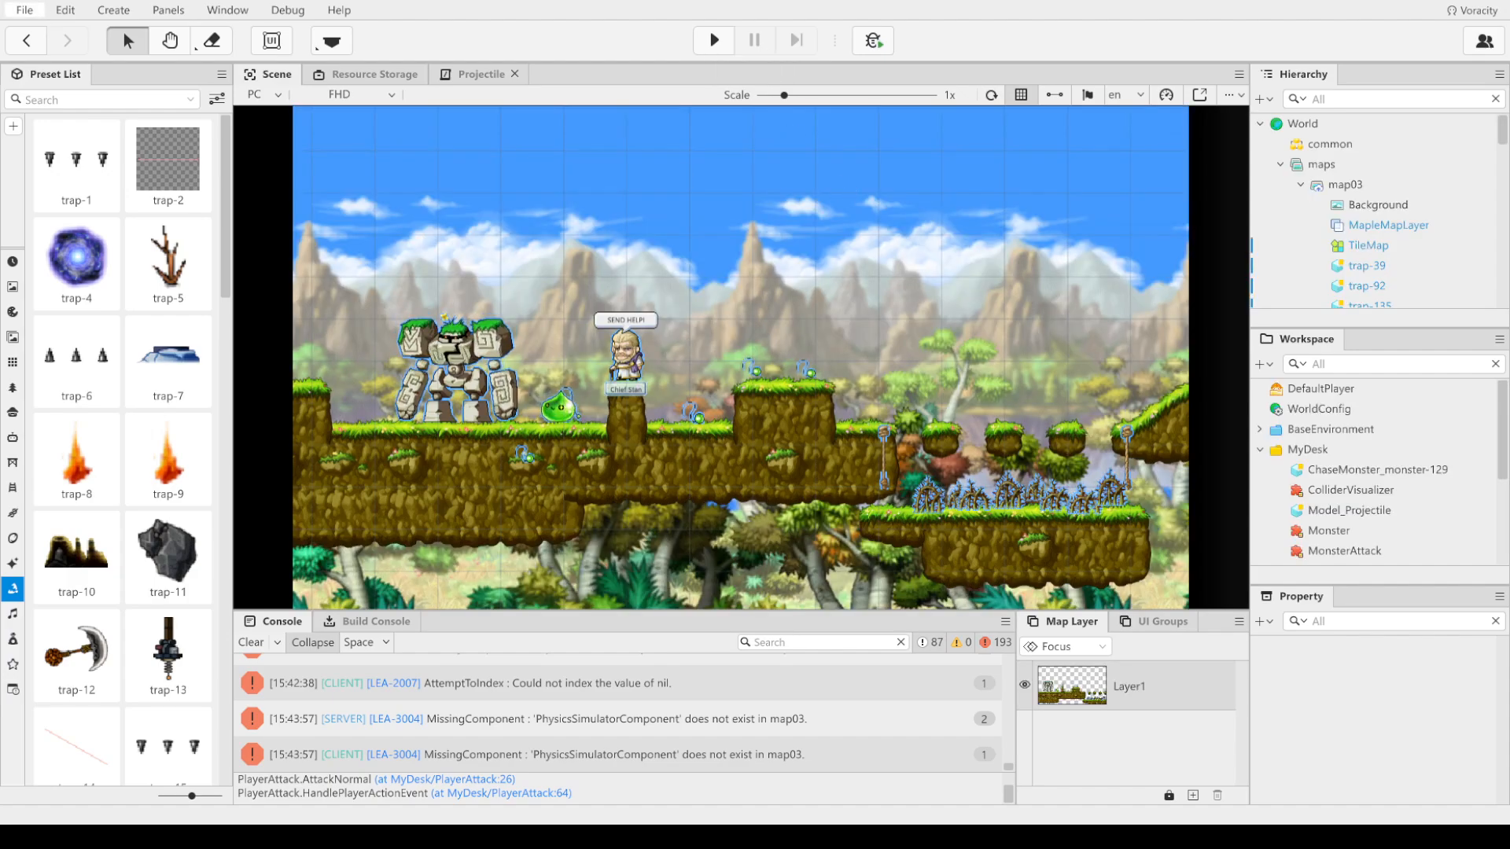
Step: Return to the lobby and create a new world from the Basics template
left_click(24, 10)
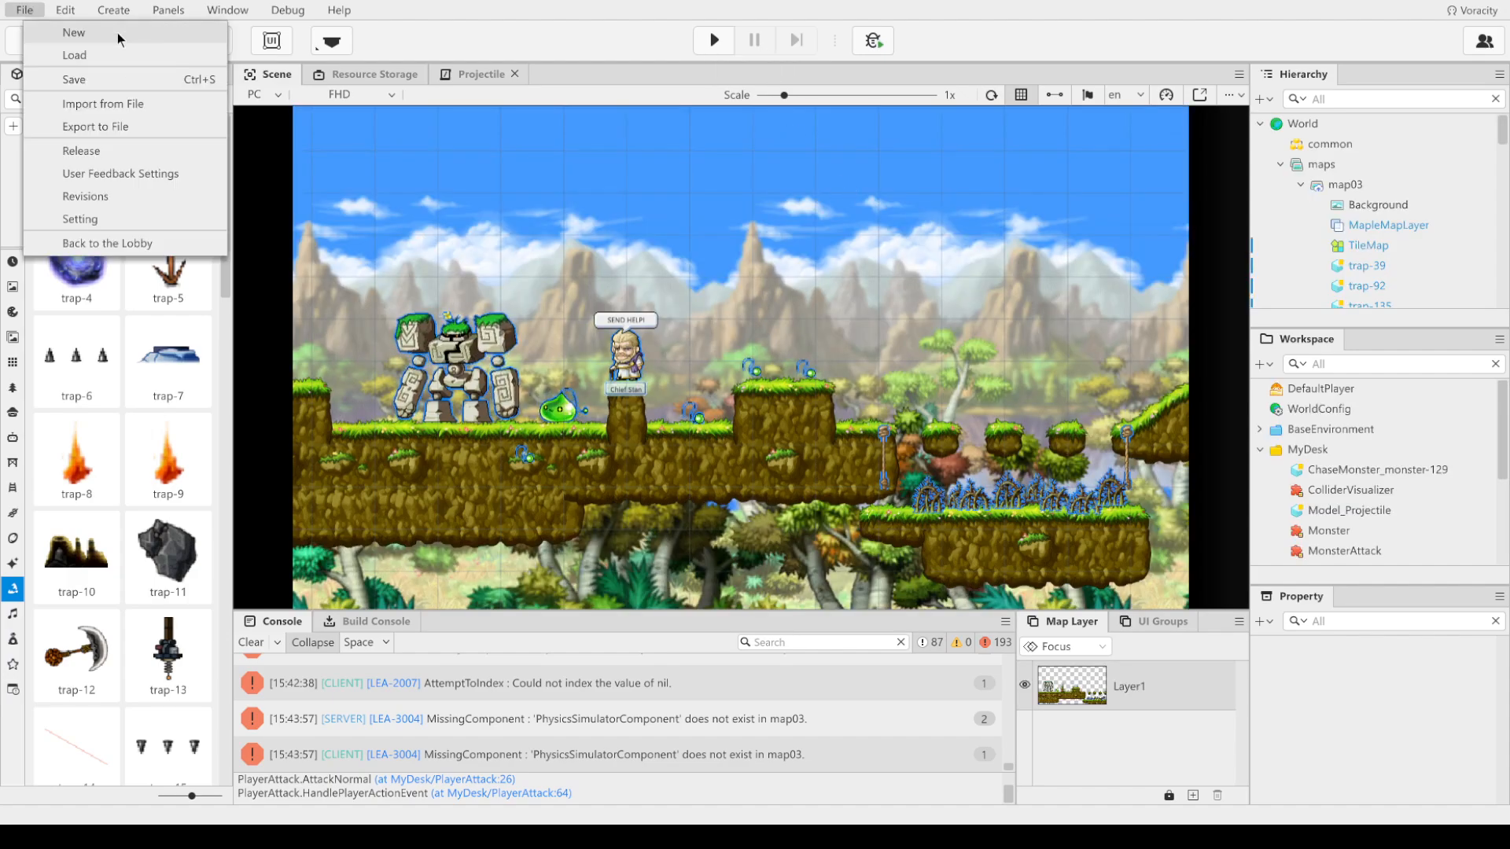
left_click(118, 35)
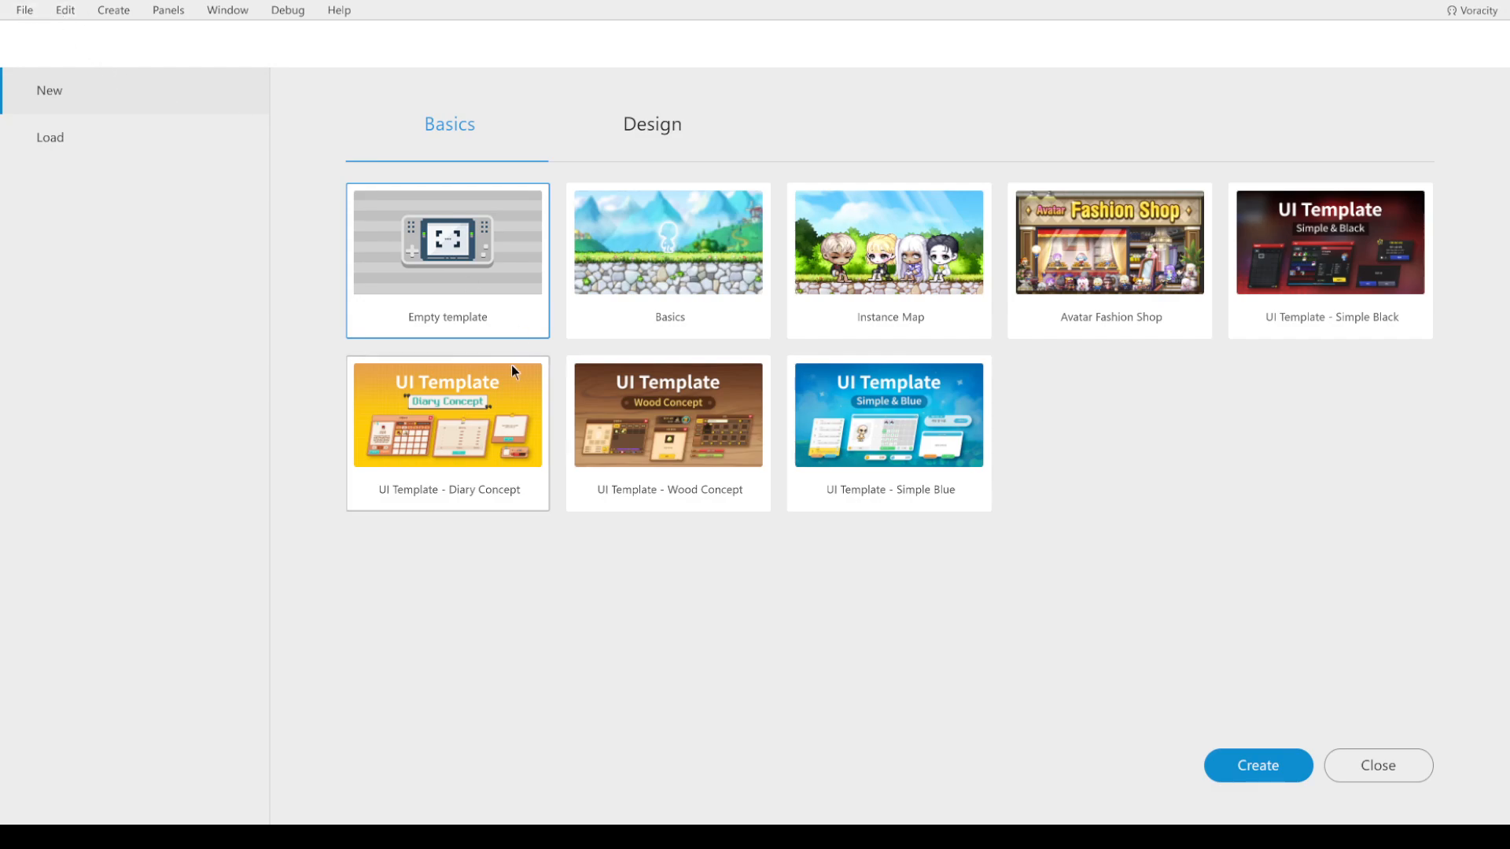
left_click(27, 11)
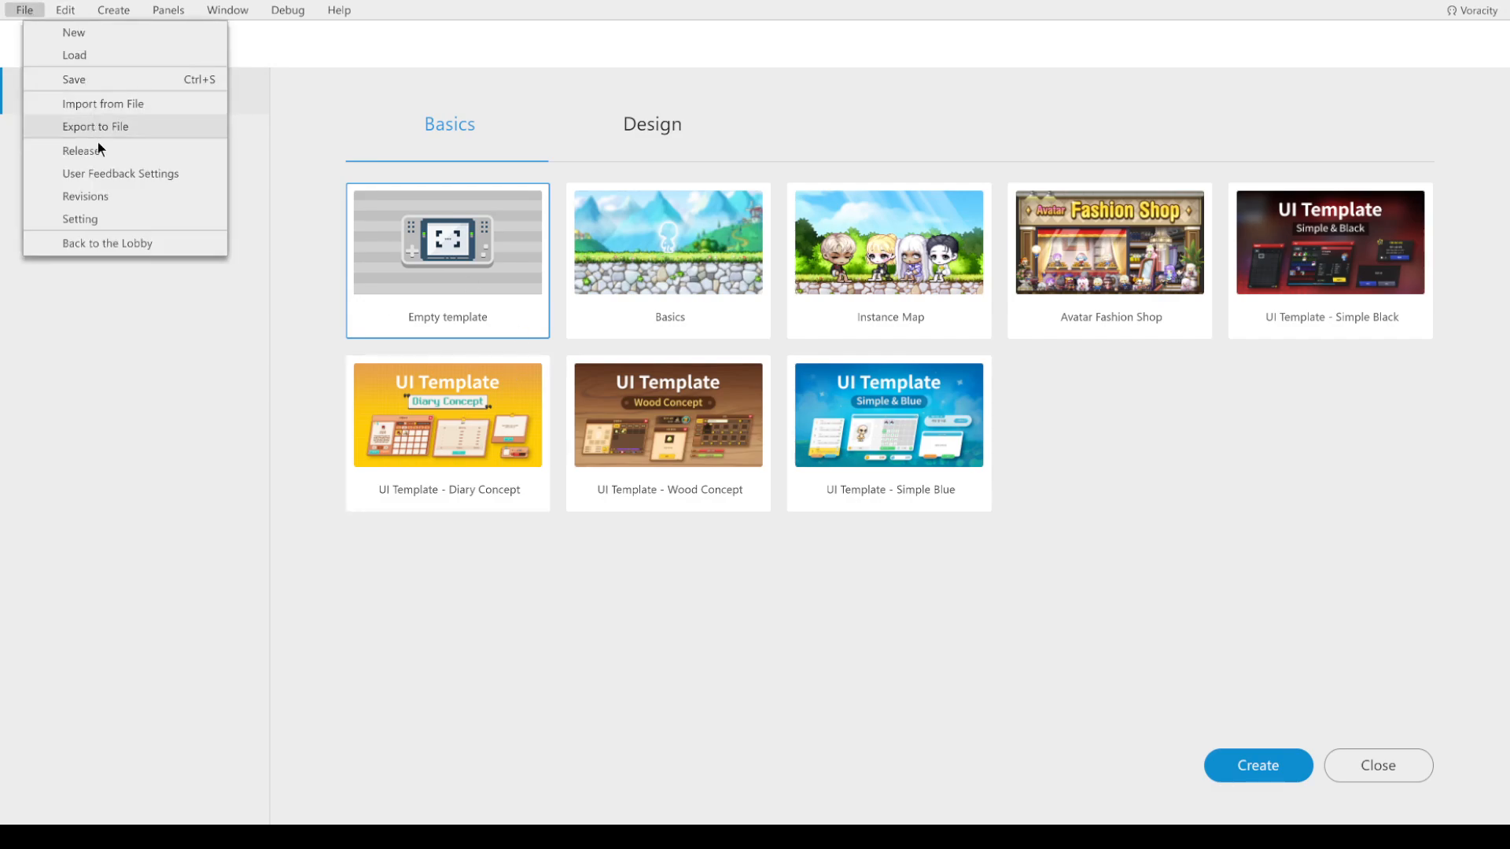
left_click(134, 244)
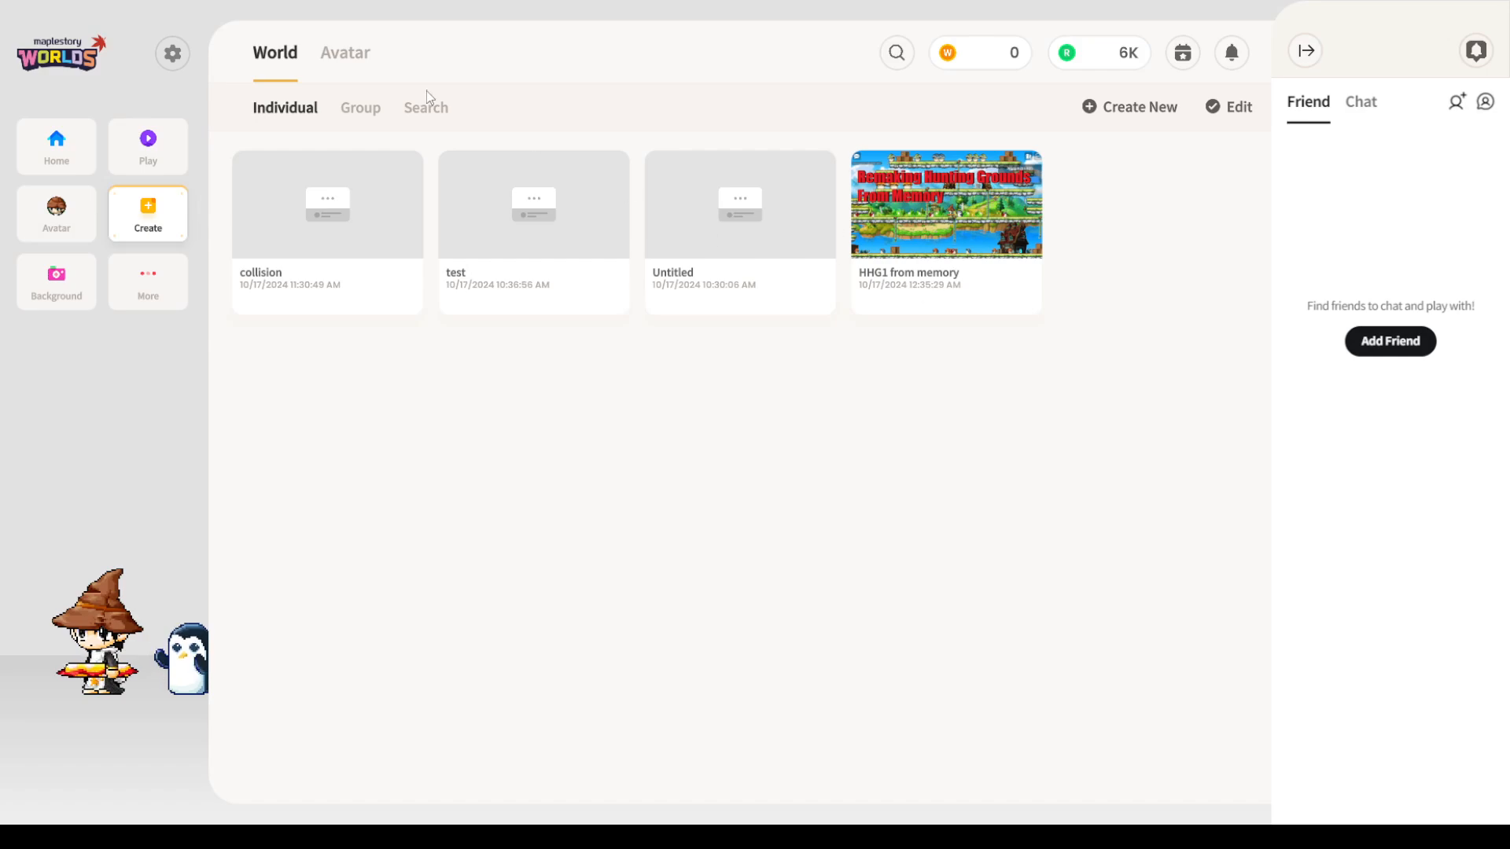
left_click(1130, 110)
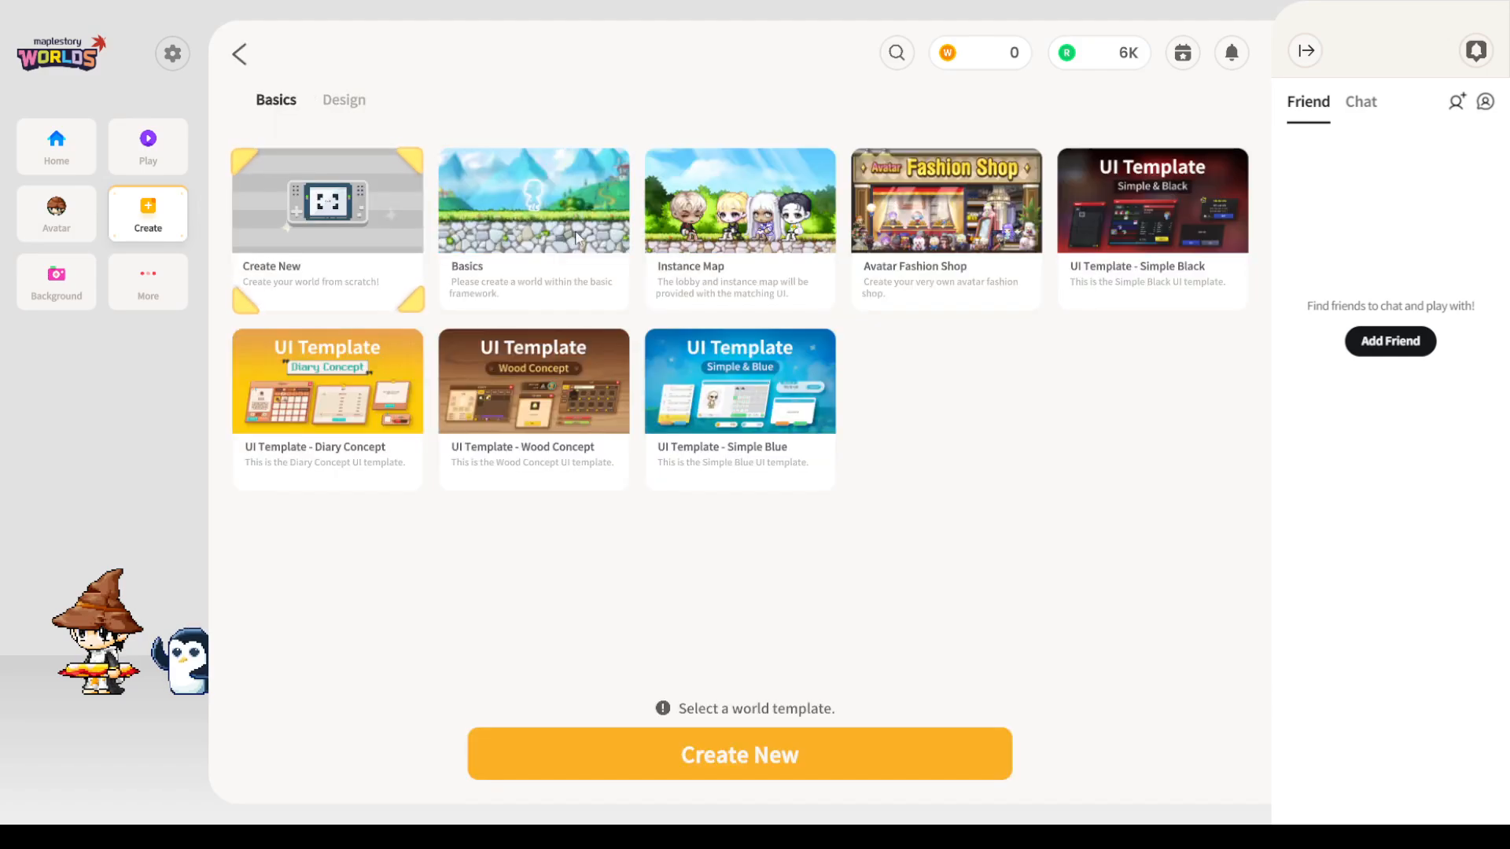
left_click(573, 202)
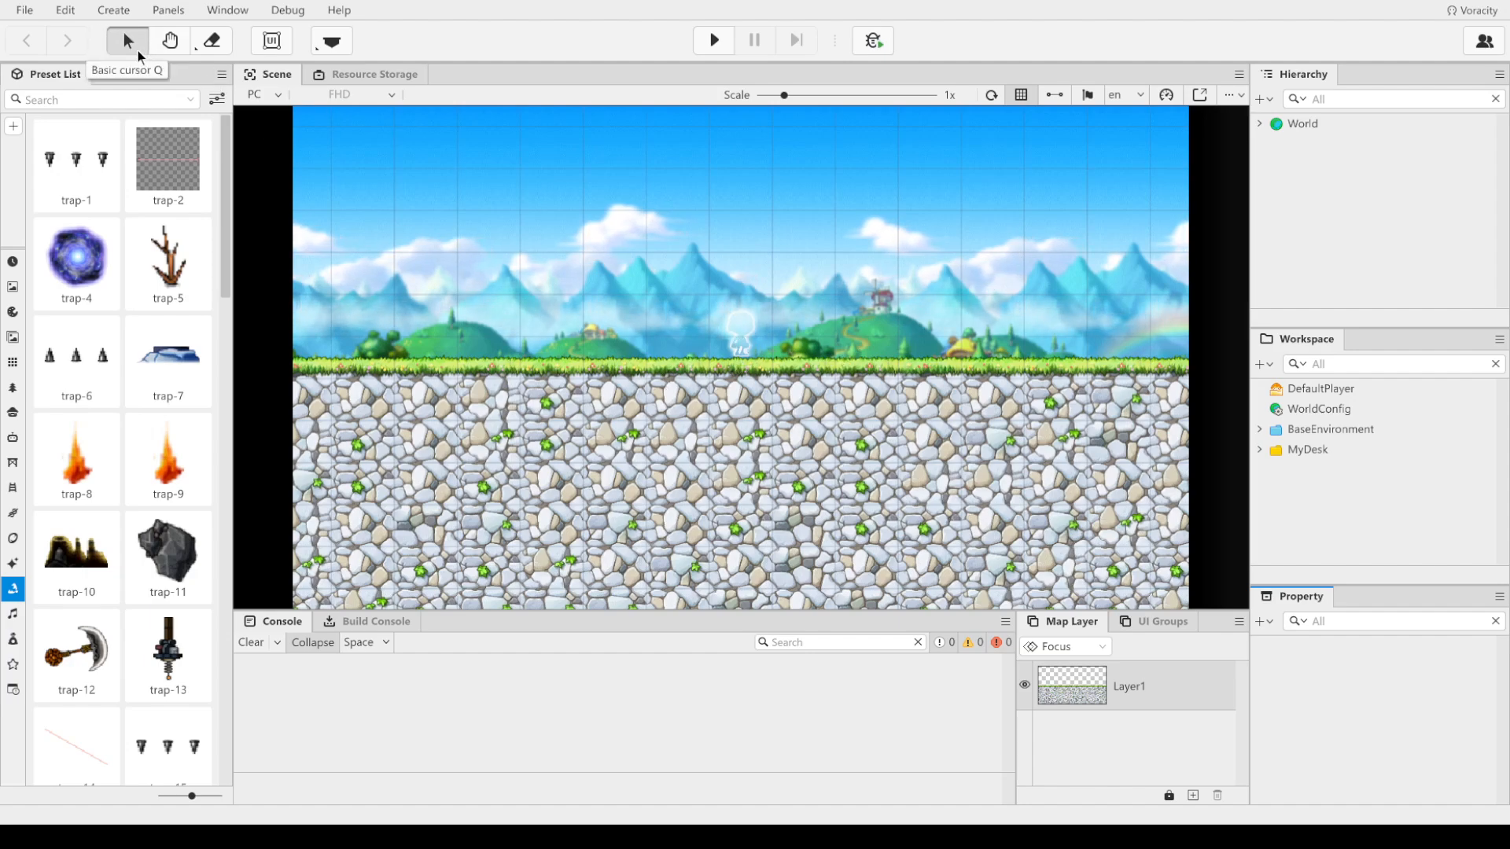
Step: Pan around the new map with the screen move cursor, then return to the basic cursor
left_click(170, 41)
left_click(128, 41)
left_click(167, 44)
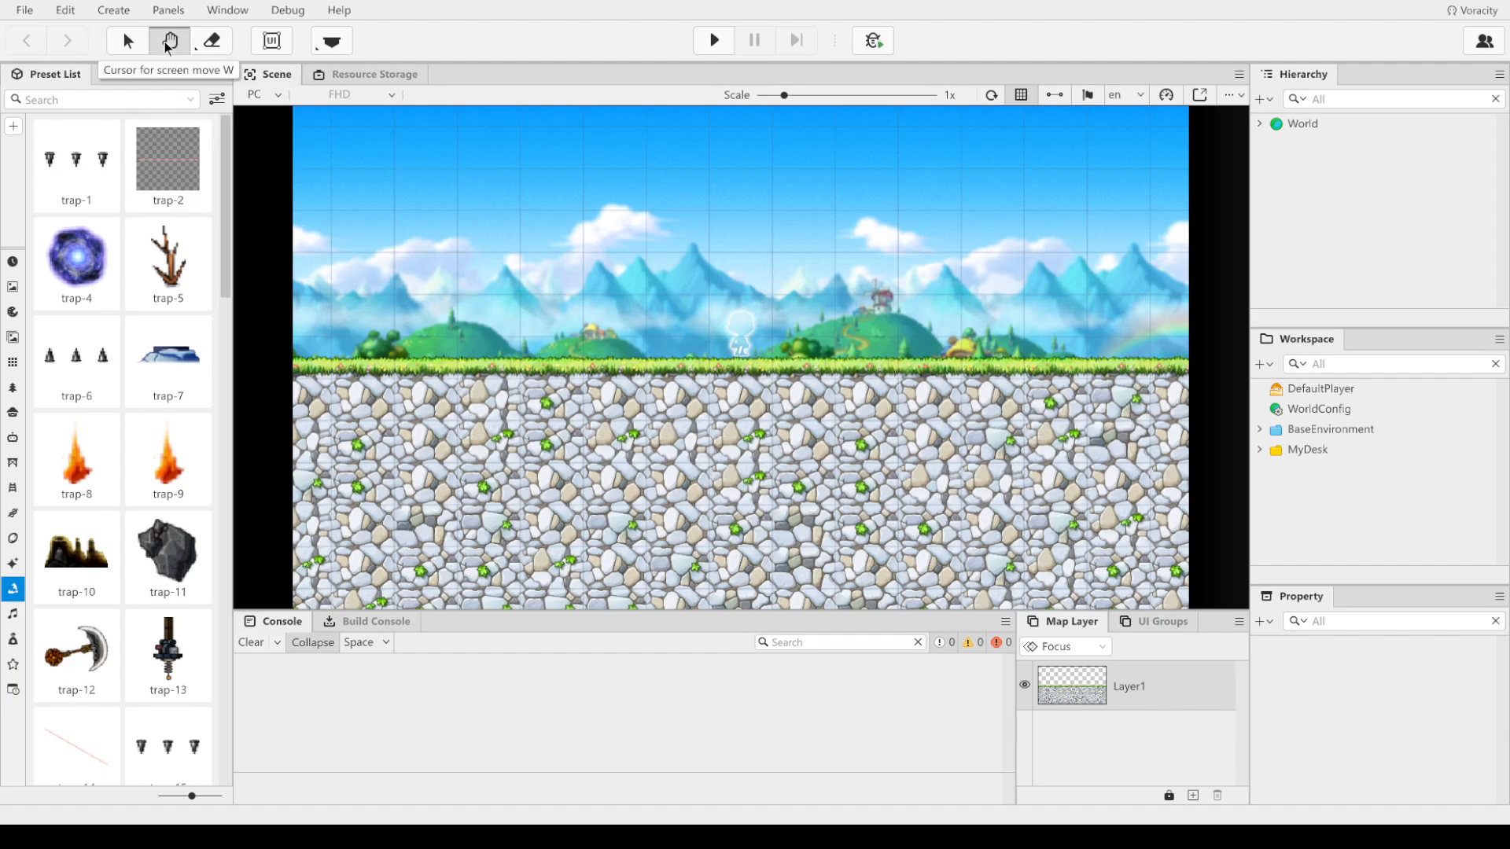
left_click_drag(774, 352, 445, 415)
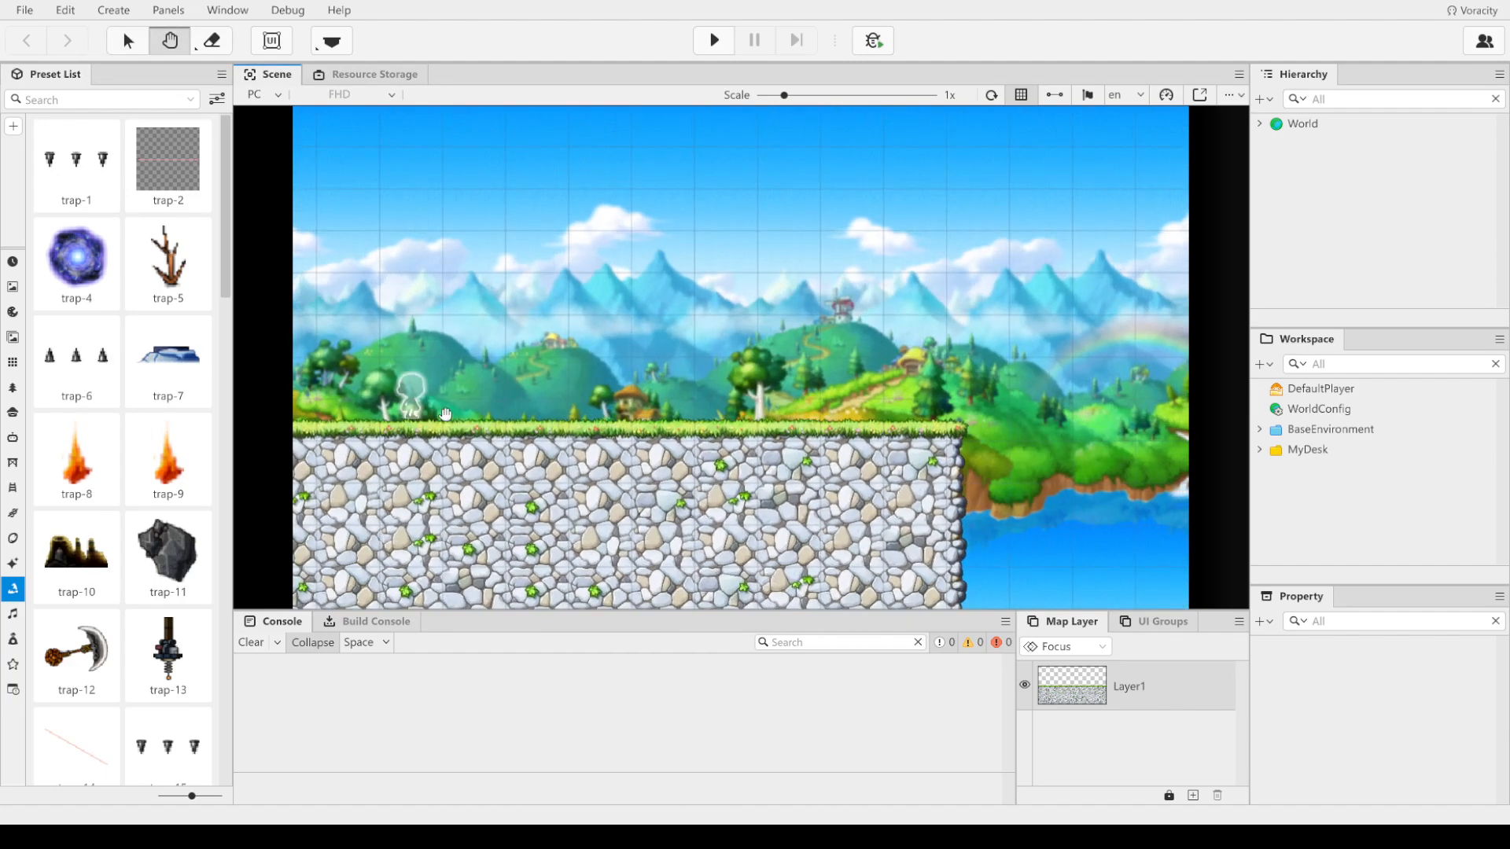
left_click_drag(570, 480, 986, 375)
left_click_drag(857, 408, 930, 441)
left_click(128, 40)
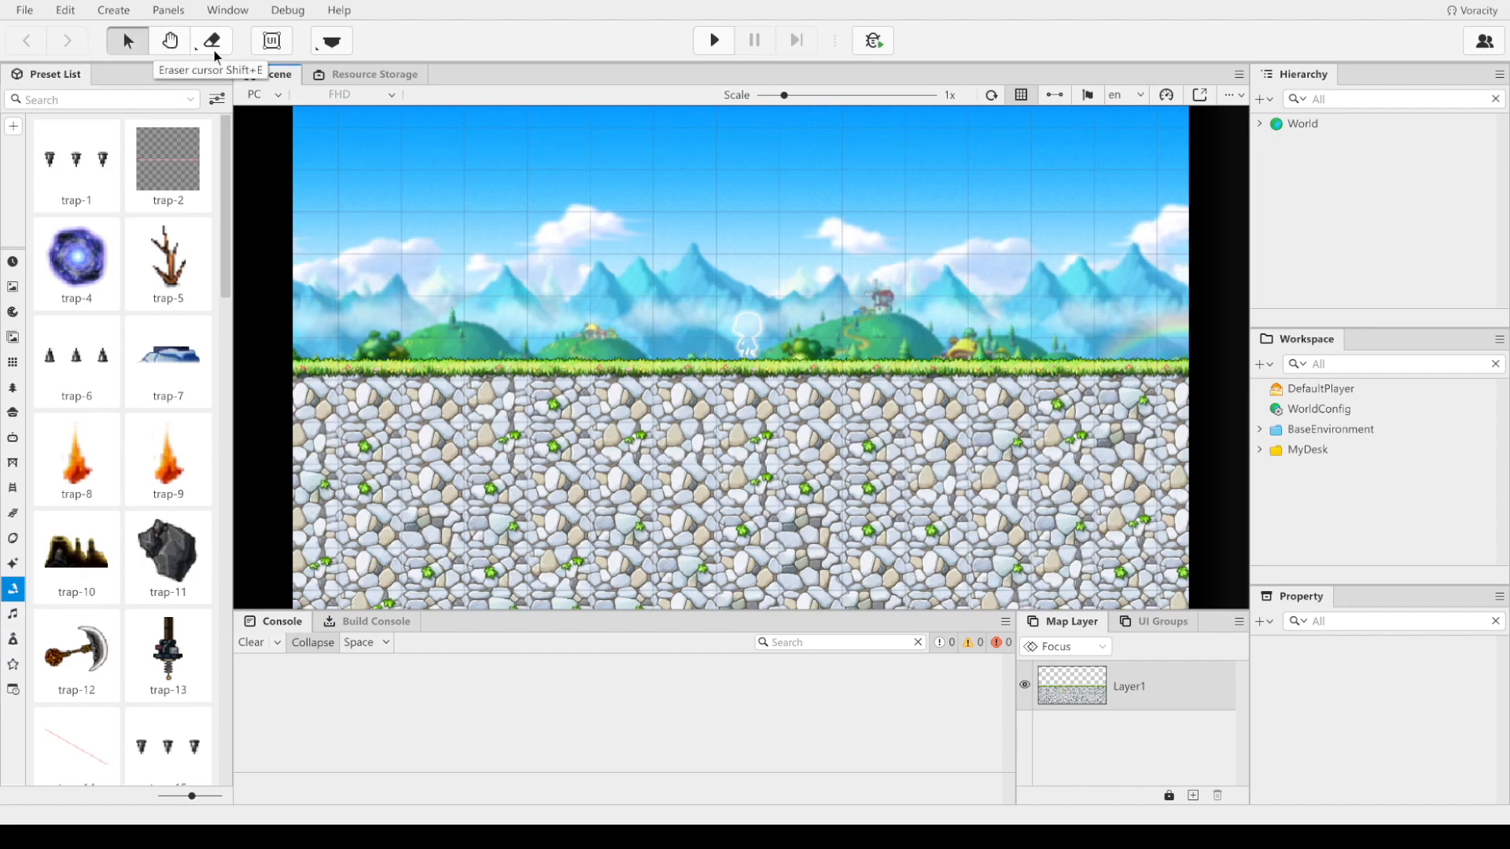
Step: Activate the screen move cursor, set the scene scale to 0.56x and open the UI editing view
left_click(169, 40)
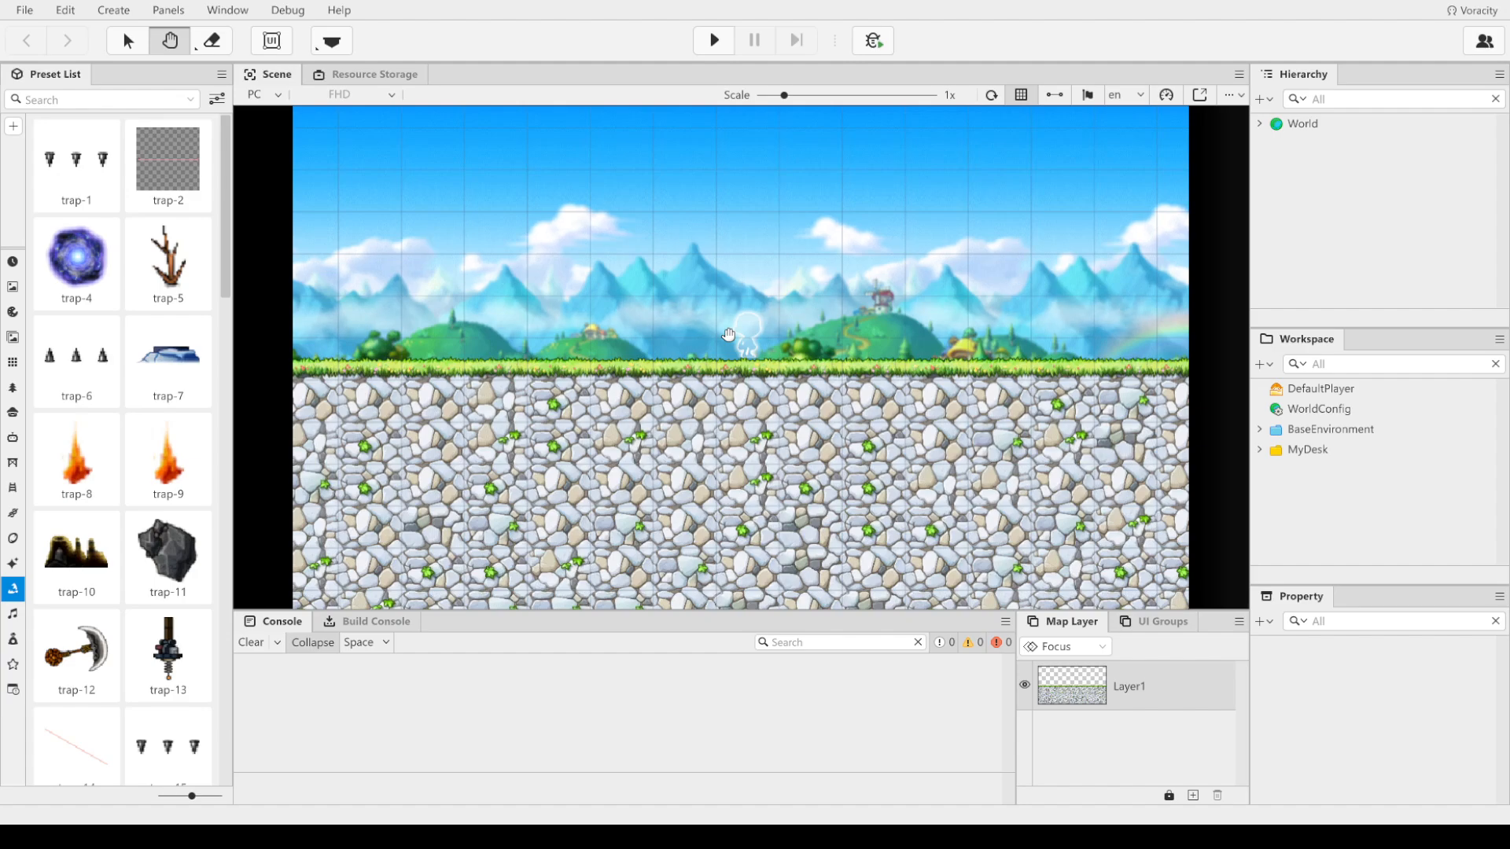
left_click_drag(782, 99, 765, 97)
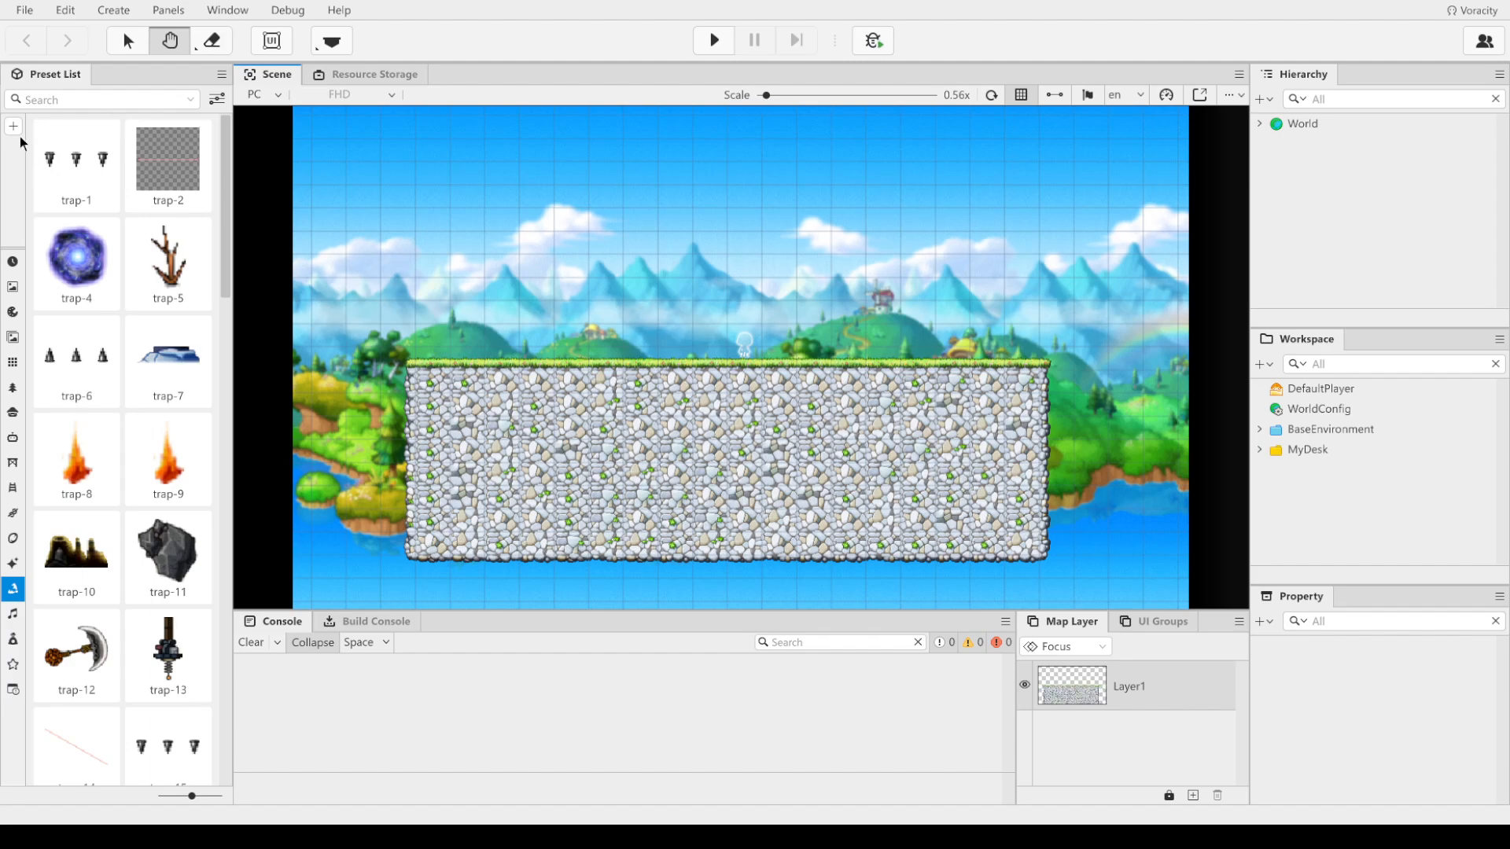
left_click(271, 42)
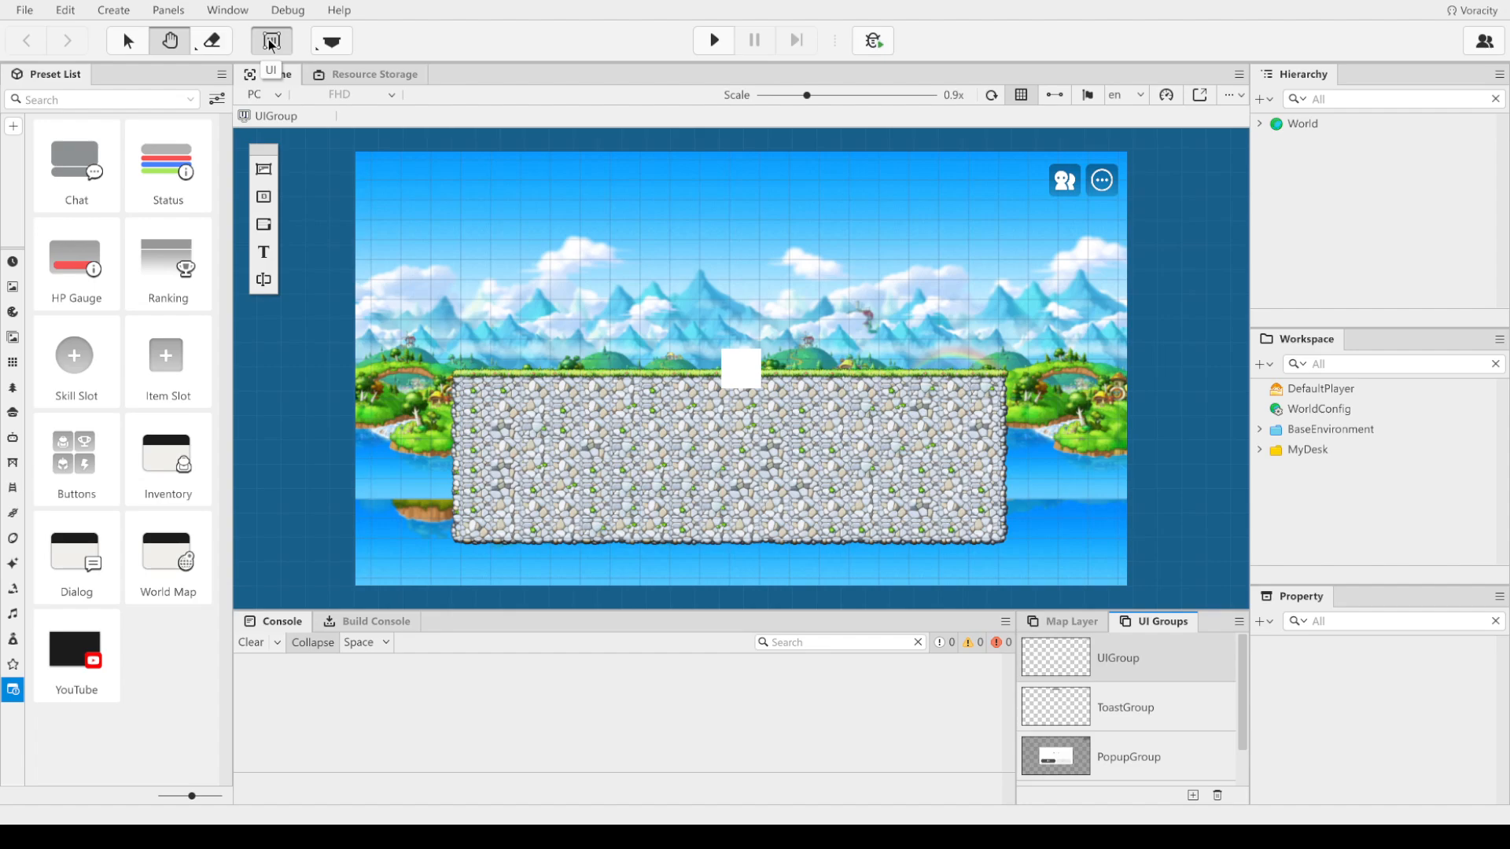
Step: Leave the UI editing view and place two foothold-4 platforms in the sky above map01's ground
left_click(269, 45)
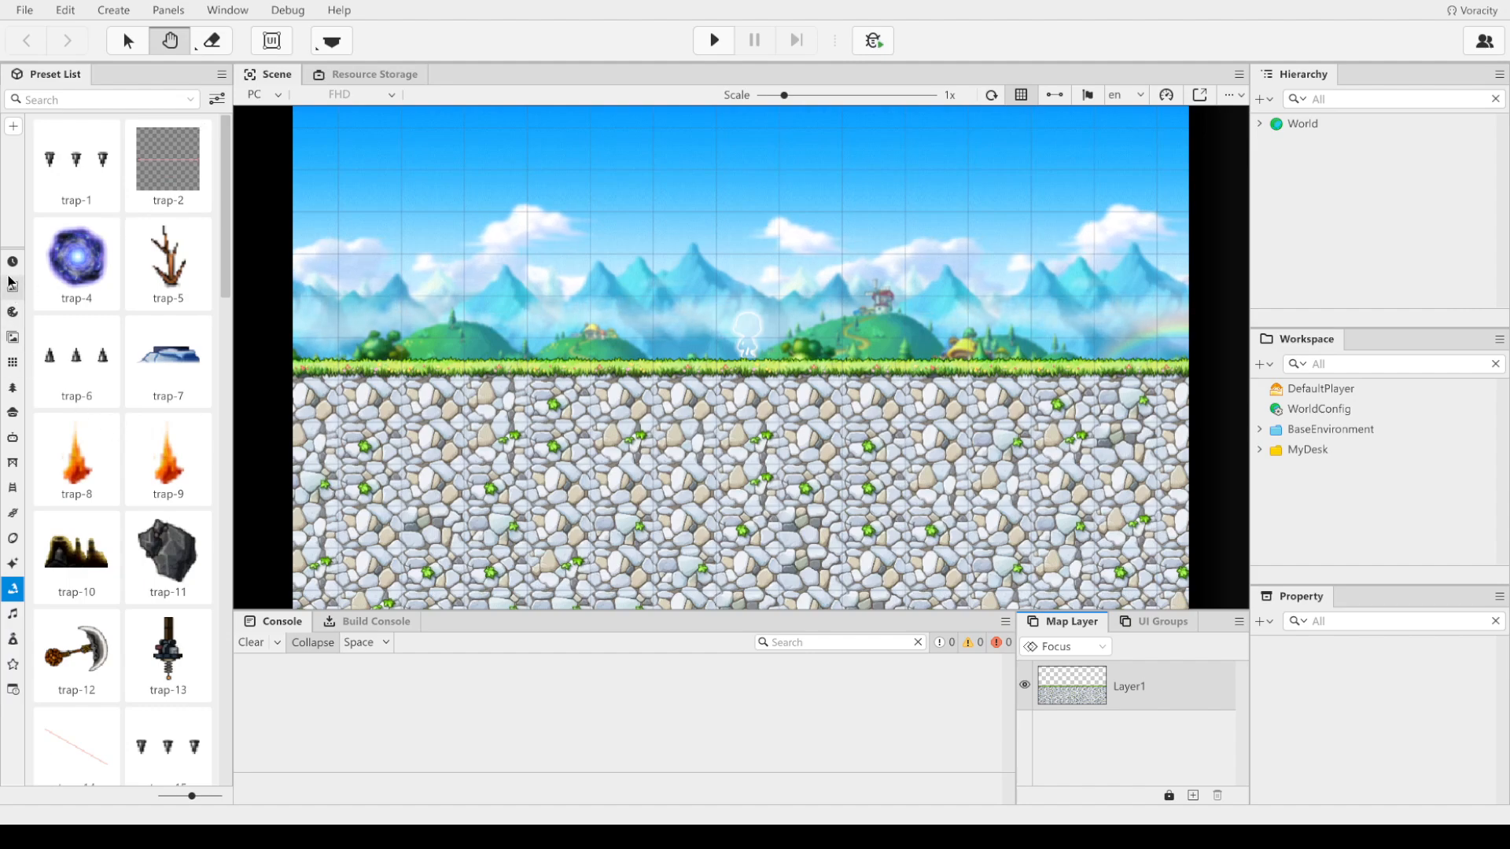
mouse_move(11, 291)
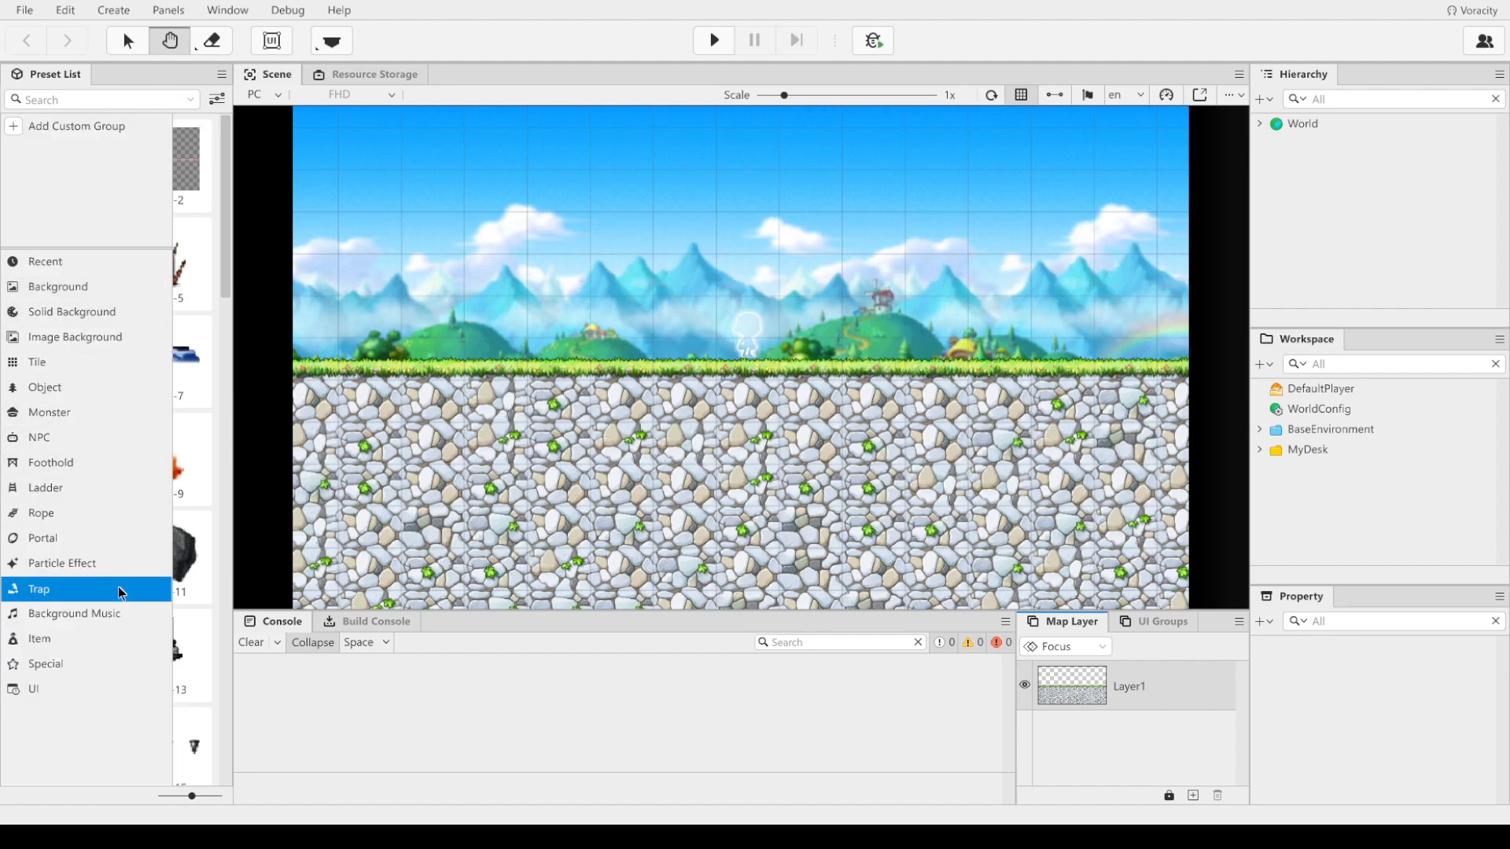
left_click(71, 464)
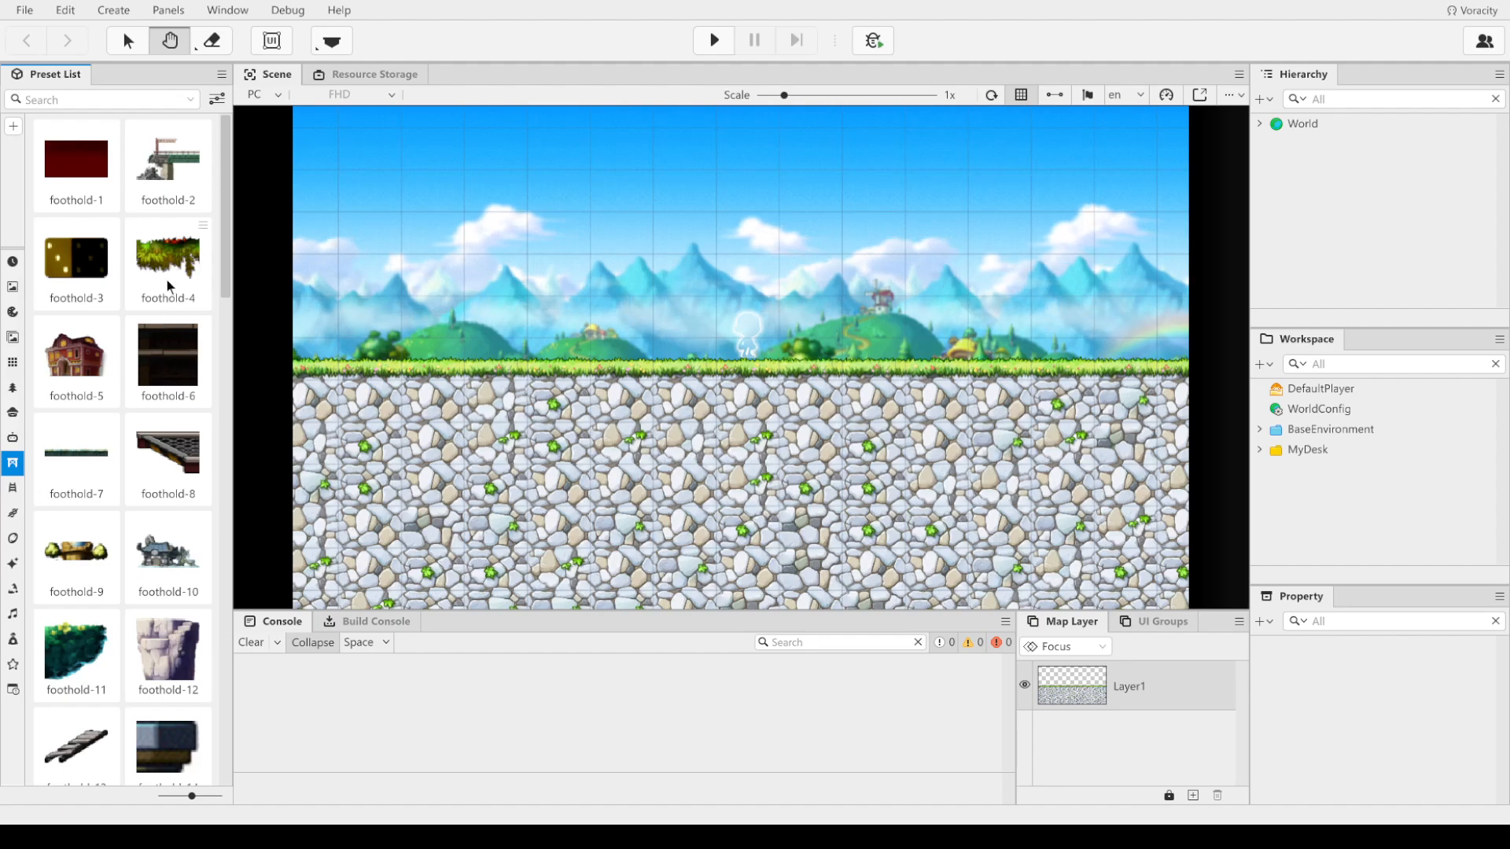
left_click(167, 280)
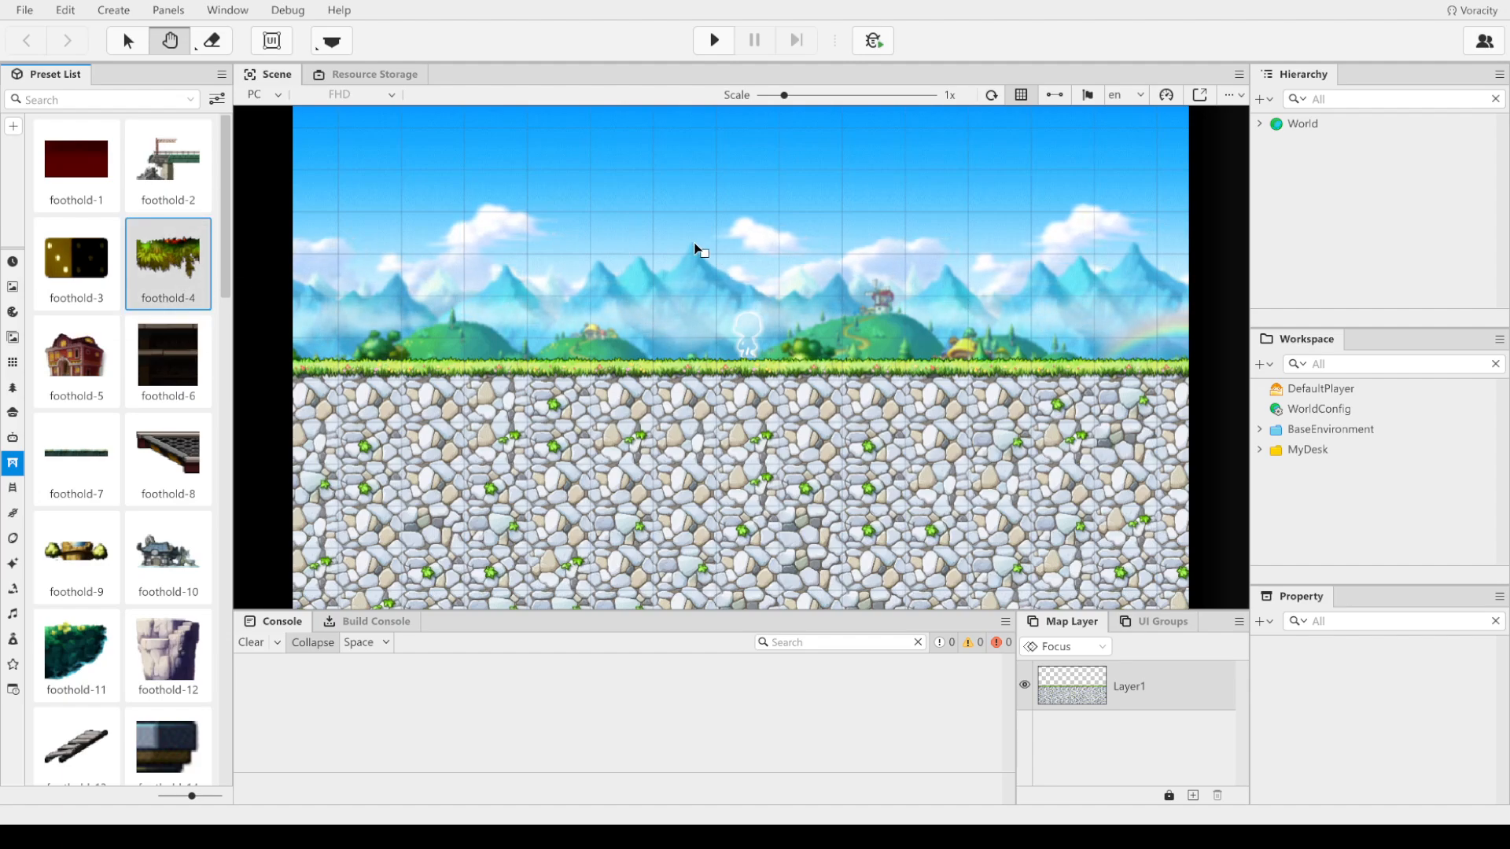
left_click(670, 239)
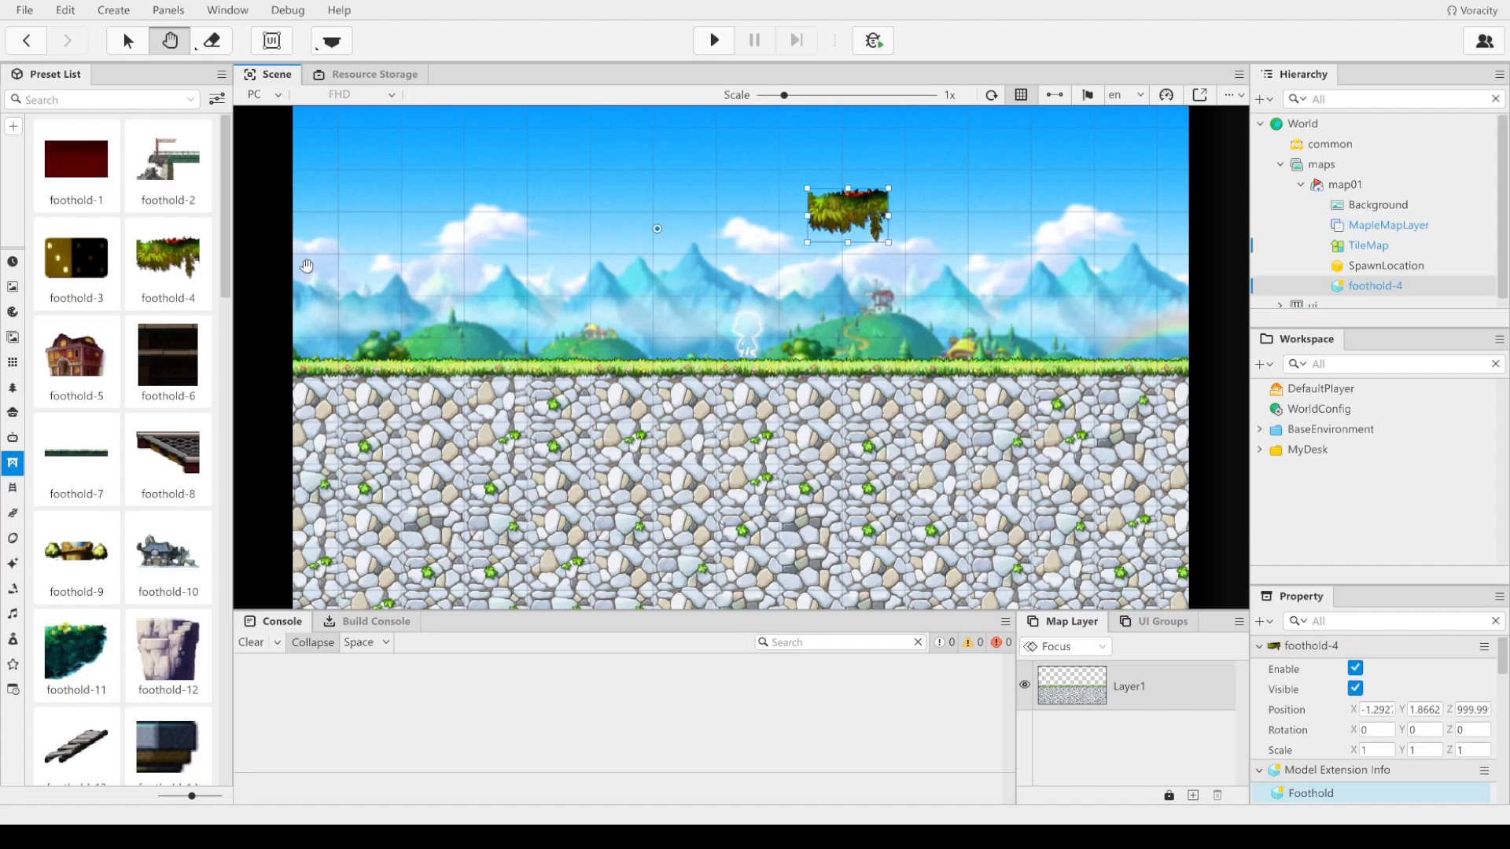
left_click(159, 266)
left_click(1003, 226)
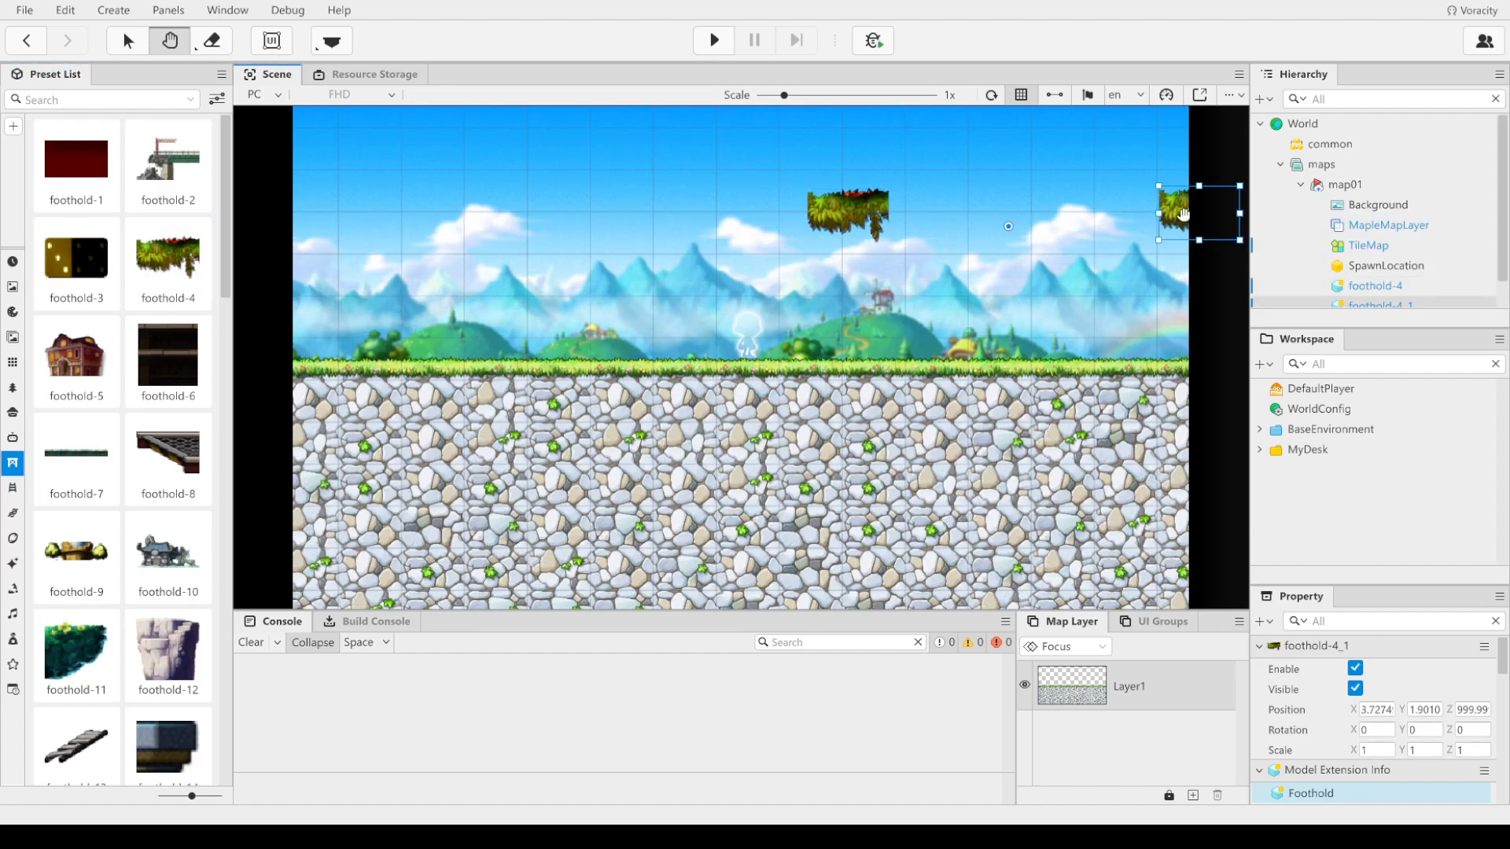
Step: Move the second foothold-4 flush beside the first, narrow its X scale to about 0.79, and delete both footholds
left_click_drag(1183, 213, 1095, 211)
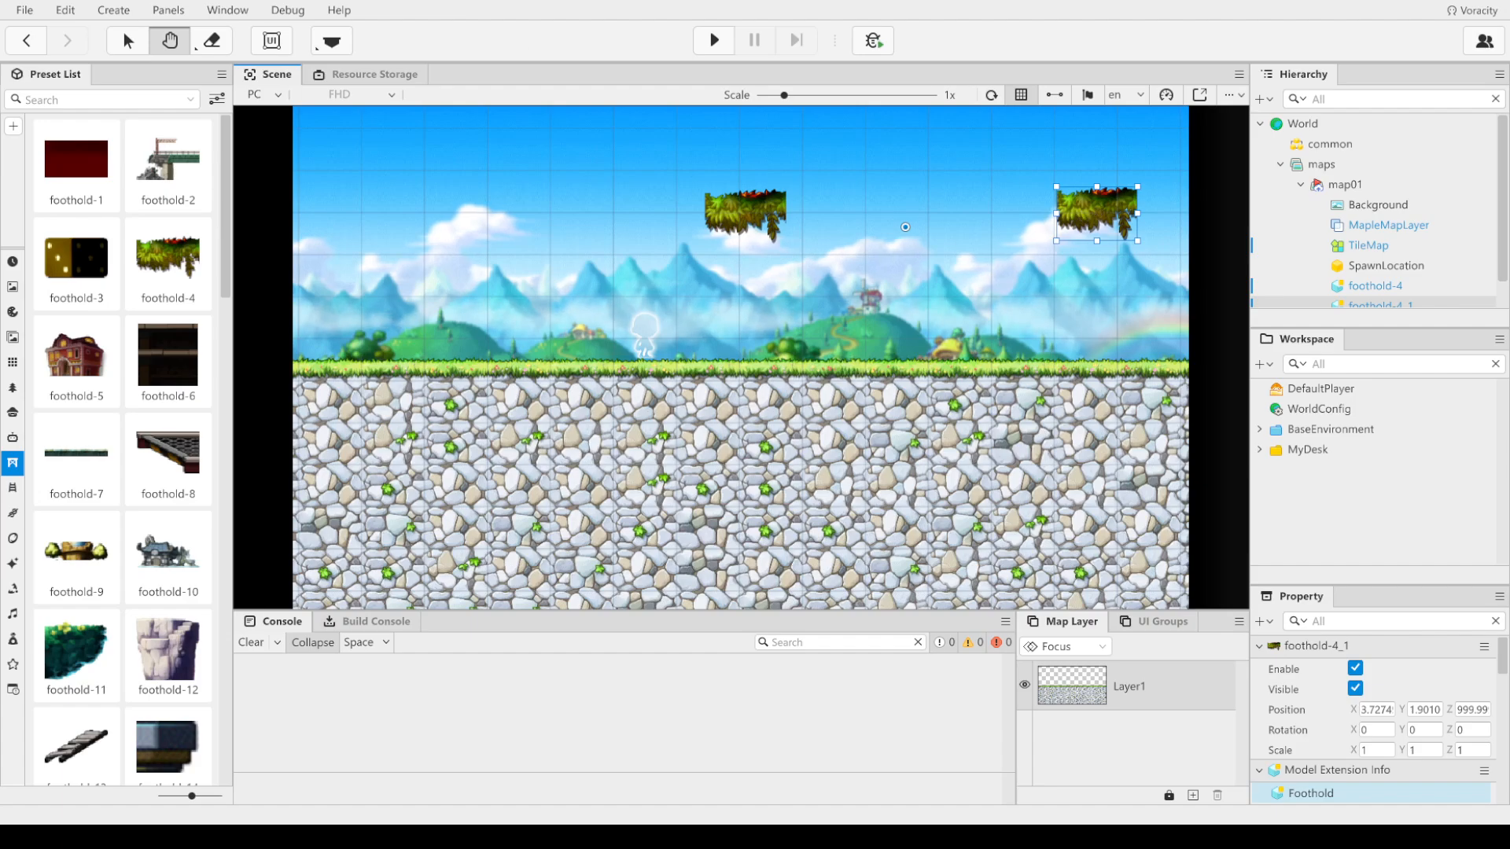
left_click(128, 40)
left_click_drag(1098, 230, 822, 224)
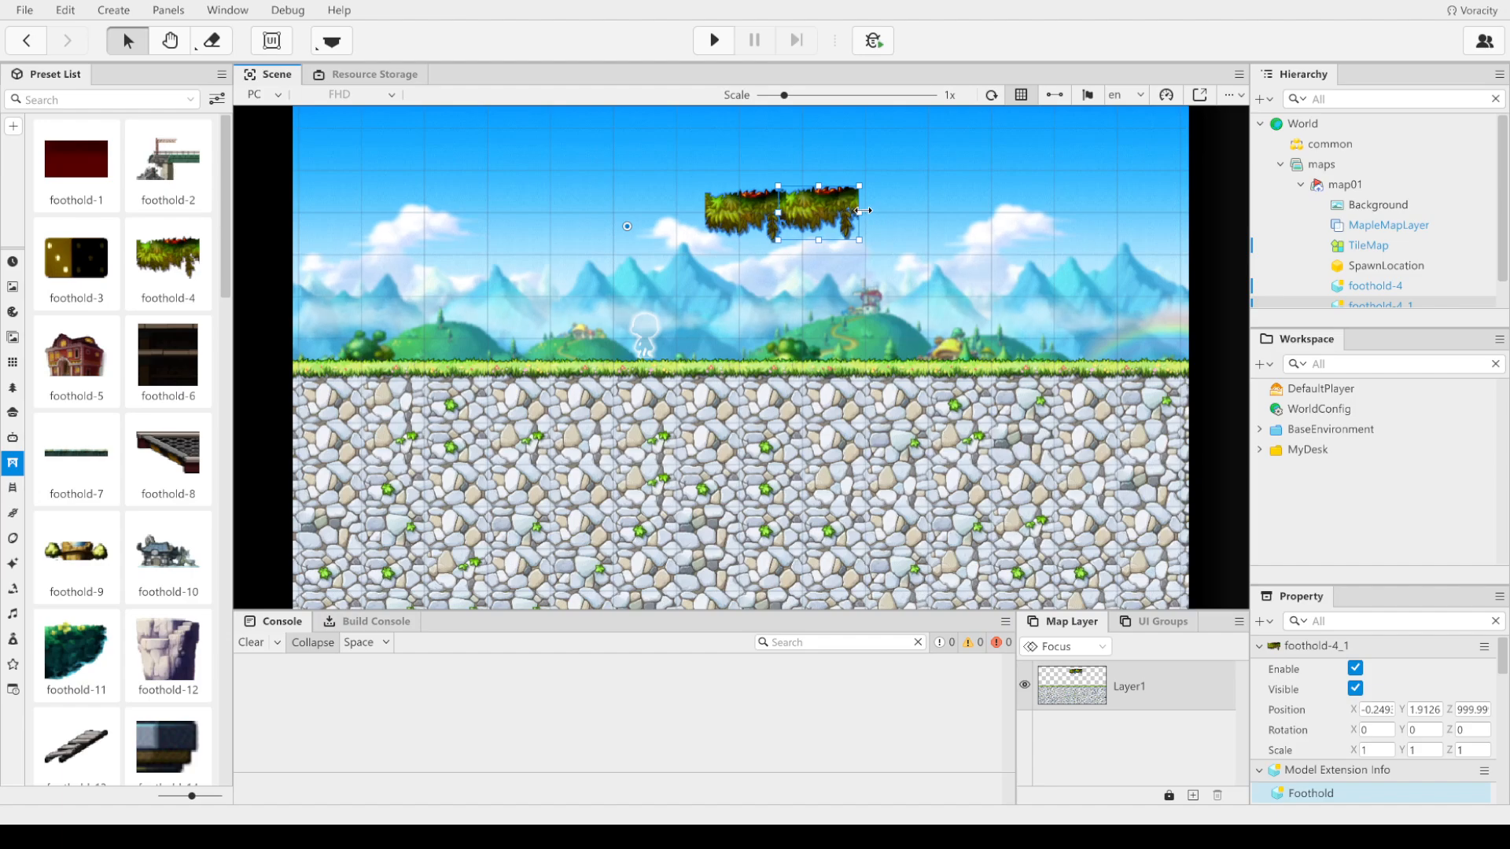
left_click_drag(862, 210, 825, 211)
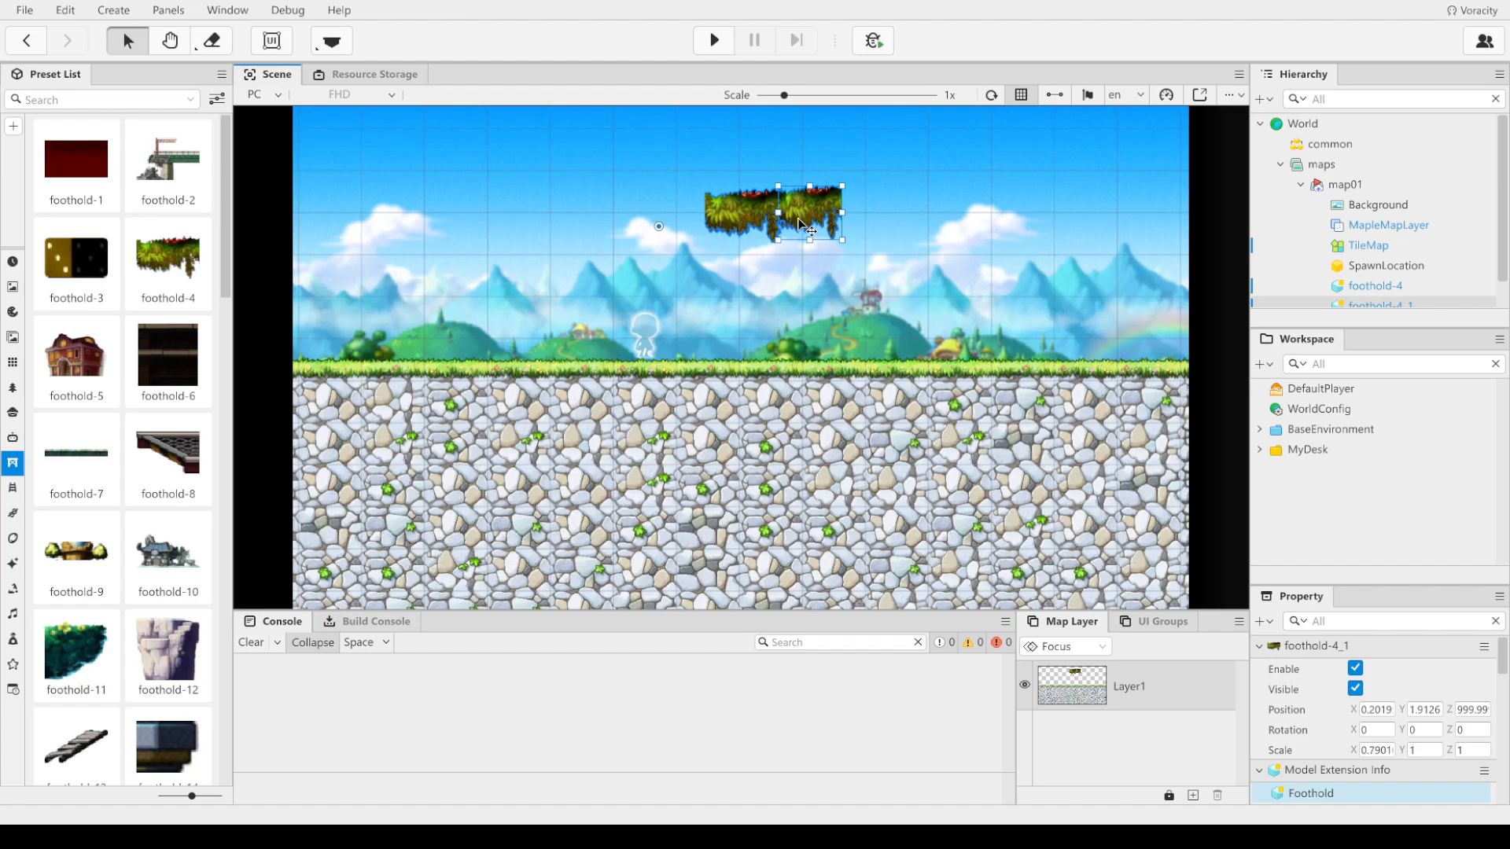
key("Delete")
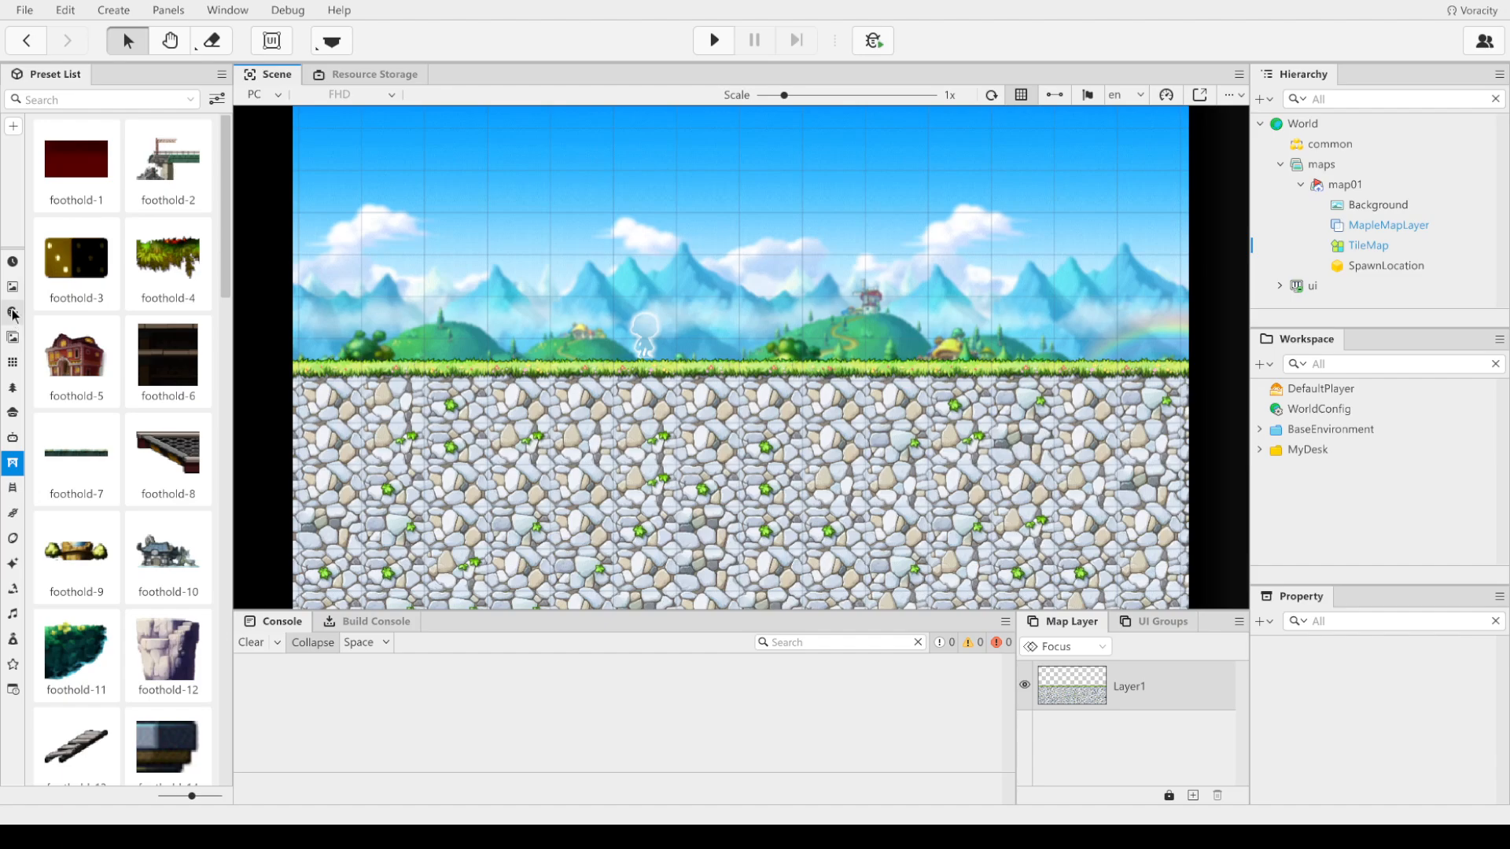
Step: Open the Tile presets and erase stone tiles to carve pits along map01's surface and a winding tunnel beneath it
mouse_move(12, 318)
left_click(60, 358)
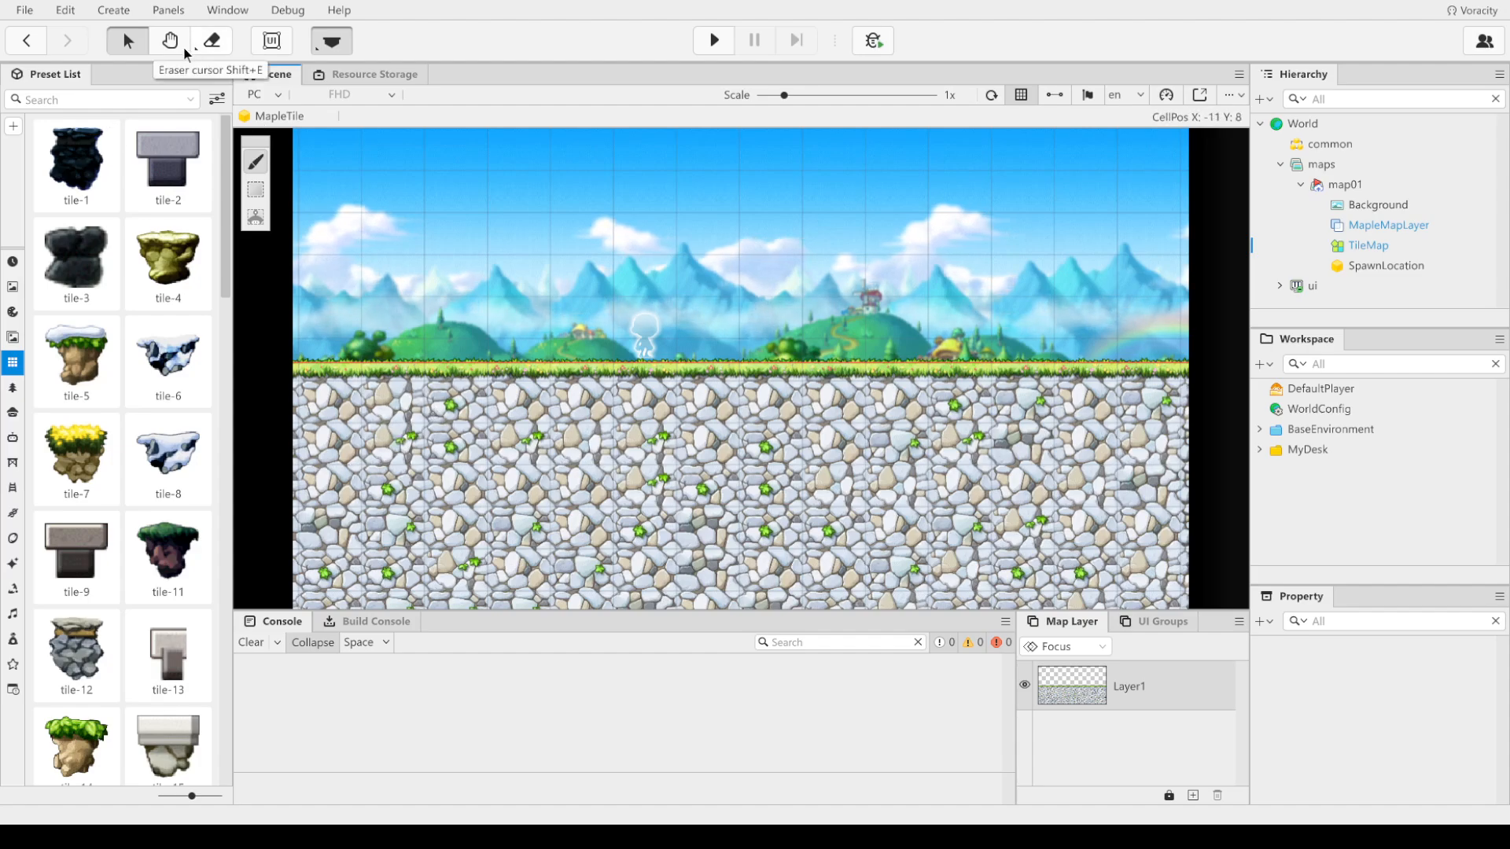
left_click_drag(780, 97, 766, 100)
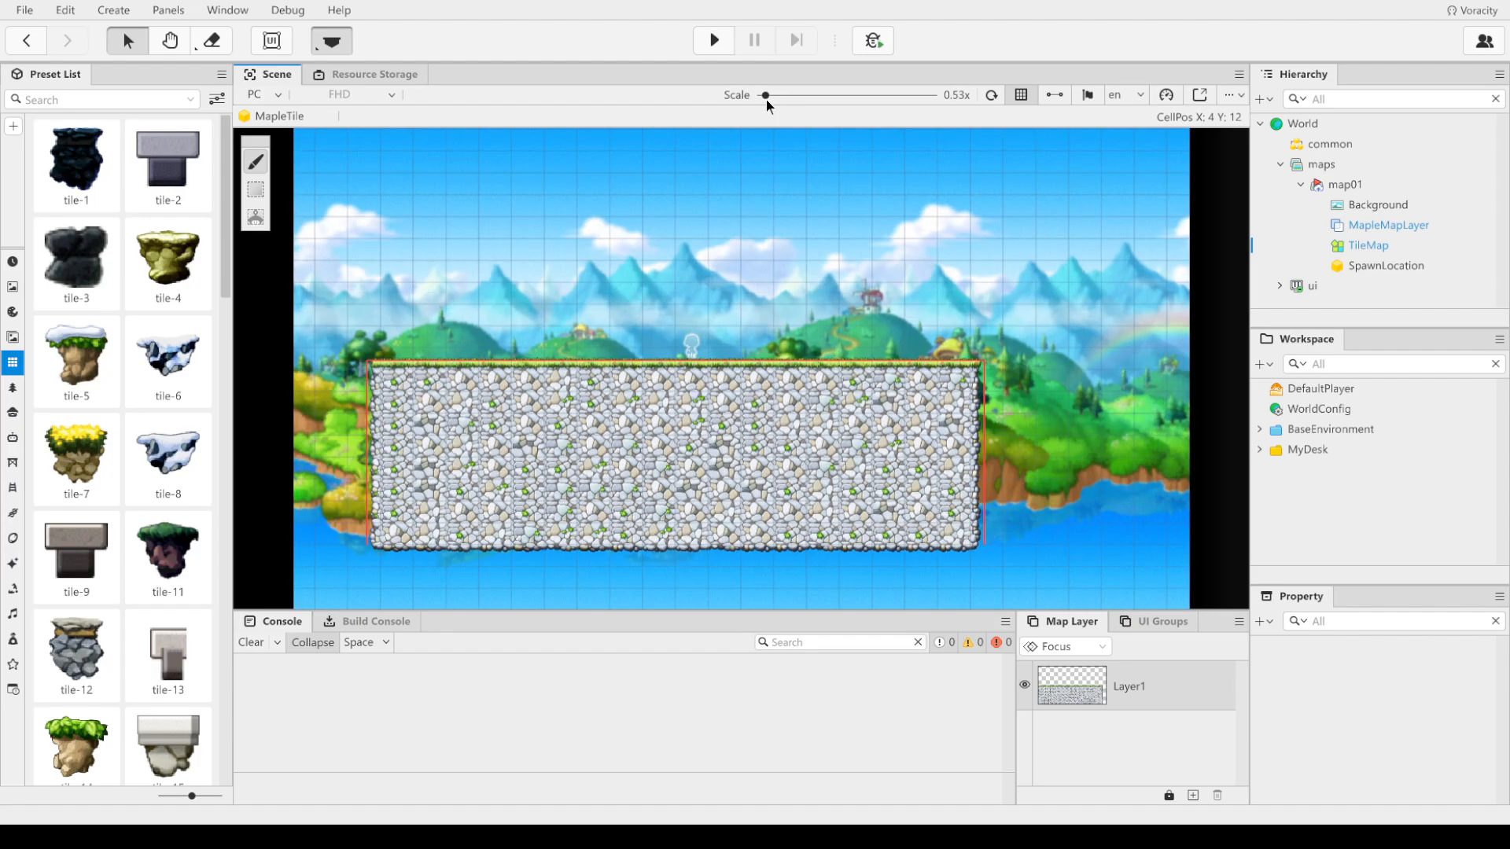
left_click(213, 41)
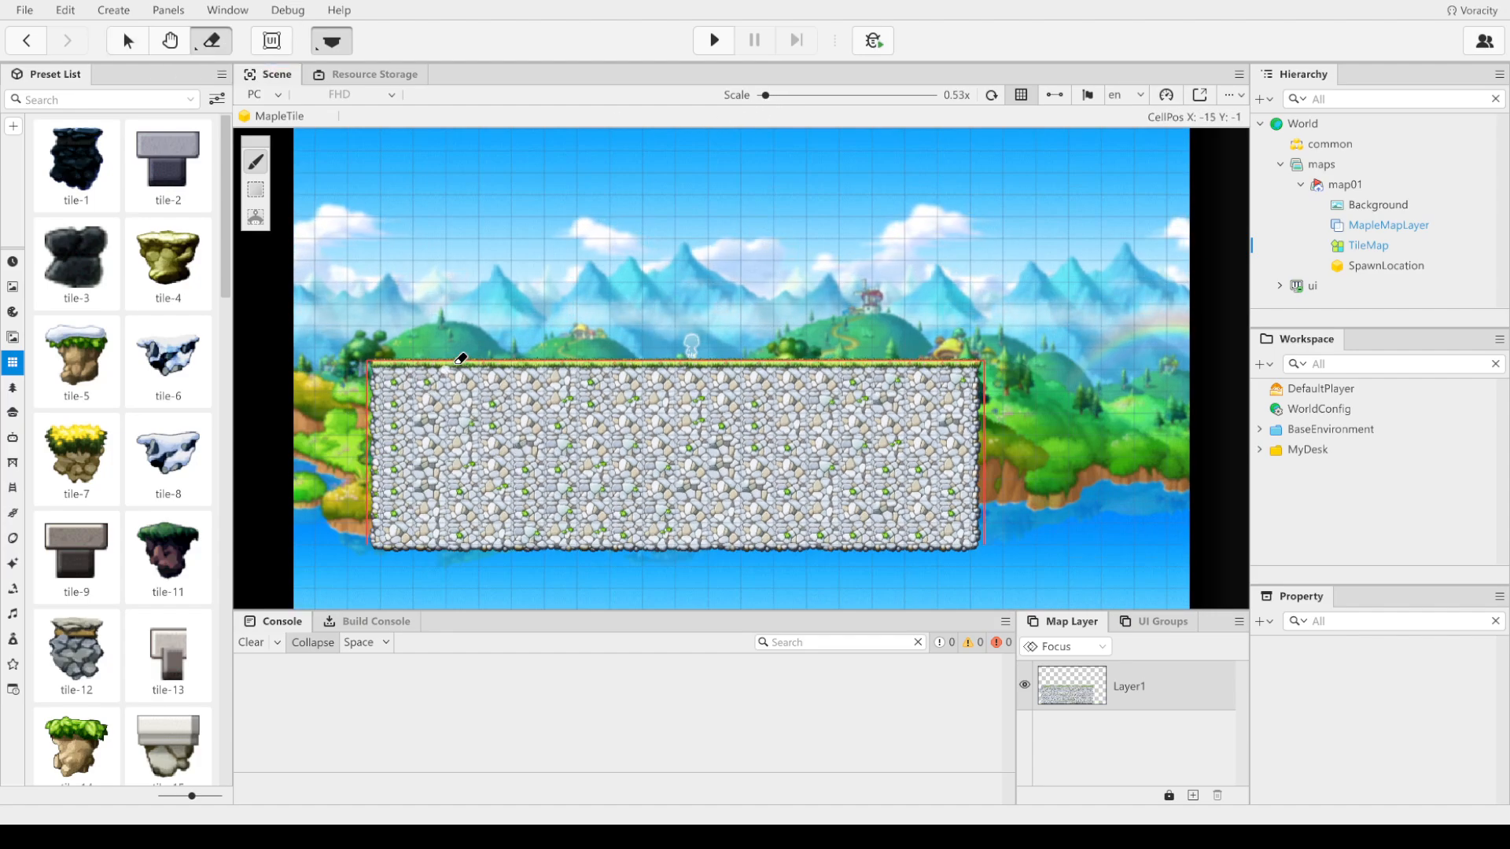
mouse_move(661, 360)
left_mouse_down()
mouse_move(609, 384)
mouse_move(489, 356)
mouse_move(674, 356)
left_mouse_up()
mouse_move(771, 365)
left_mouse_down()
mouse_move(781, 398)
mouse_move(865, 373)
mouse_move(927, 399)
mouse_move(979, 354)
left_mouse_up()
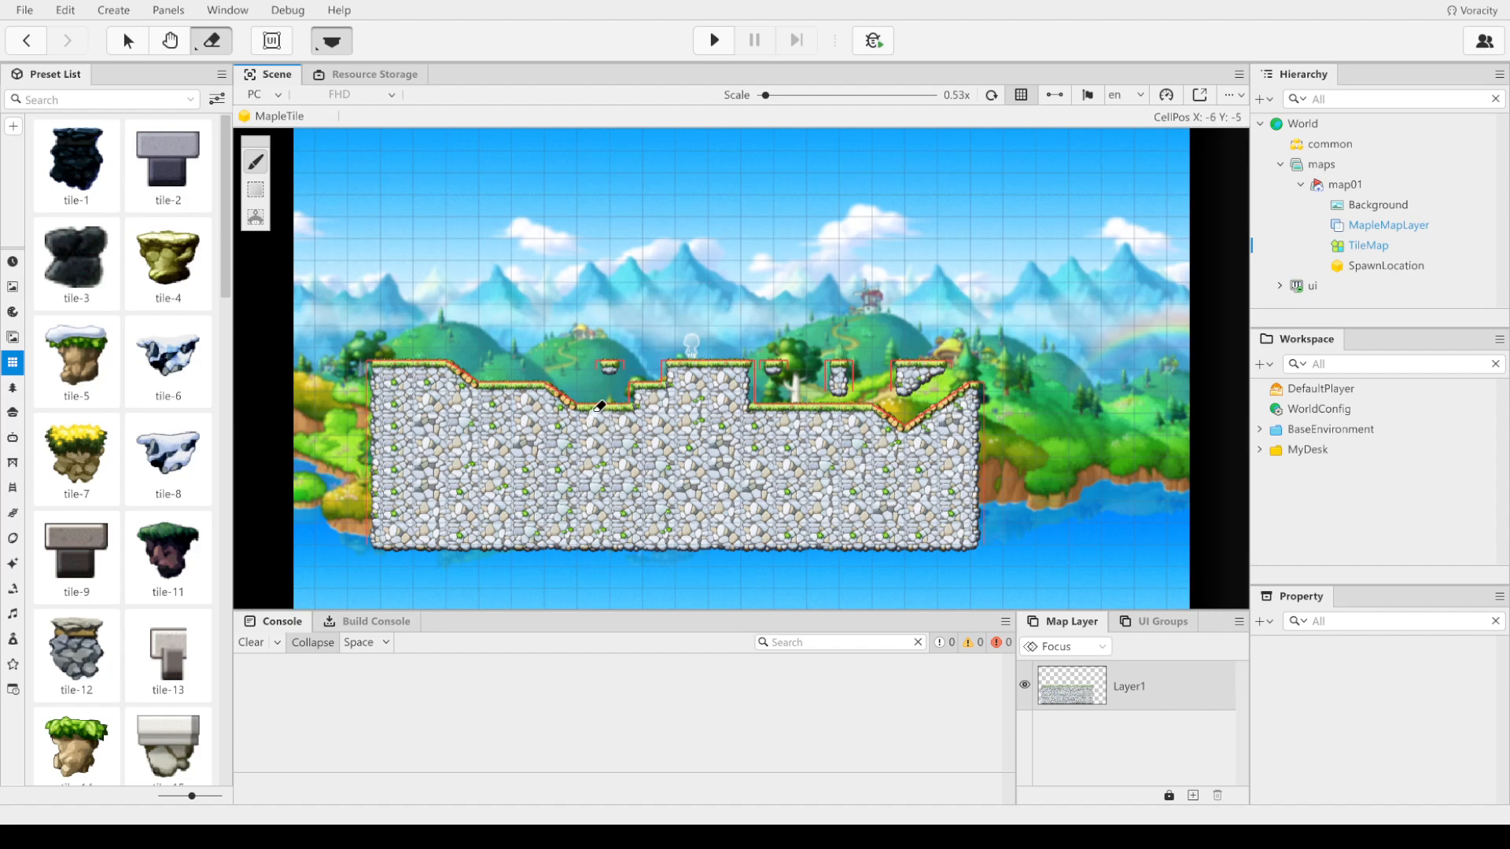
mouse_move(599, 406)
left_mouse_down()
mouse_move(554, 448)
mouse_move(467, 475)
mouse_move(436, 503)
mouse_move(566, 479)
mouse_move(607, 408)
left_mouse_up()
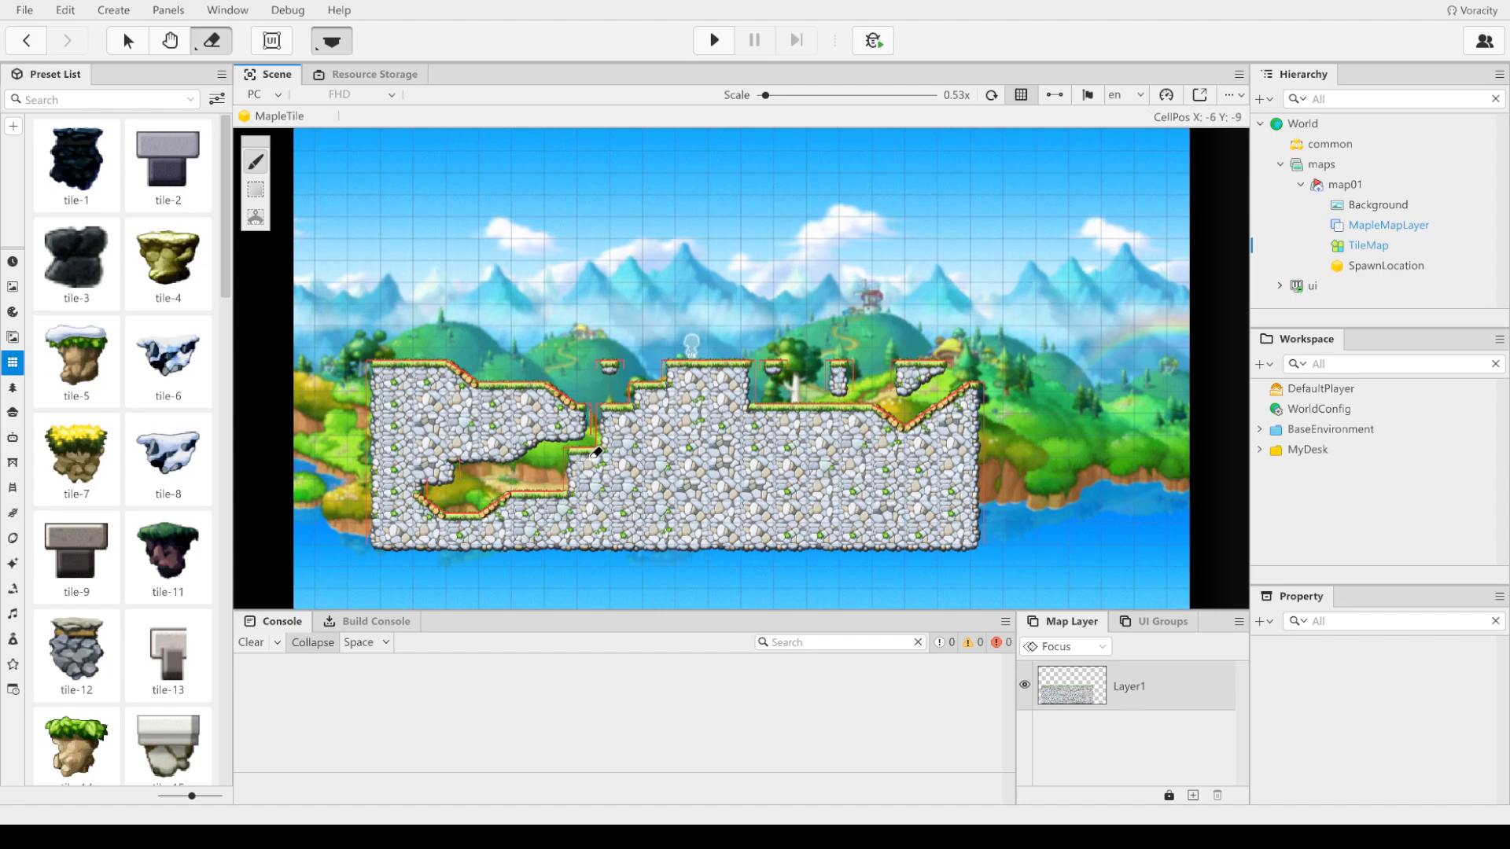
mouse_move(620, 450)
left_mouse_down()
mouse_move(696, 460)
mouse_move(708, 445)
mouse_move(664, 464)
mouse_move(786, 463)
mouse_move(893, 433)
left_mouse_up()
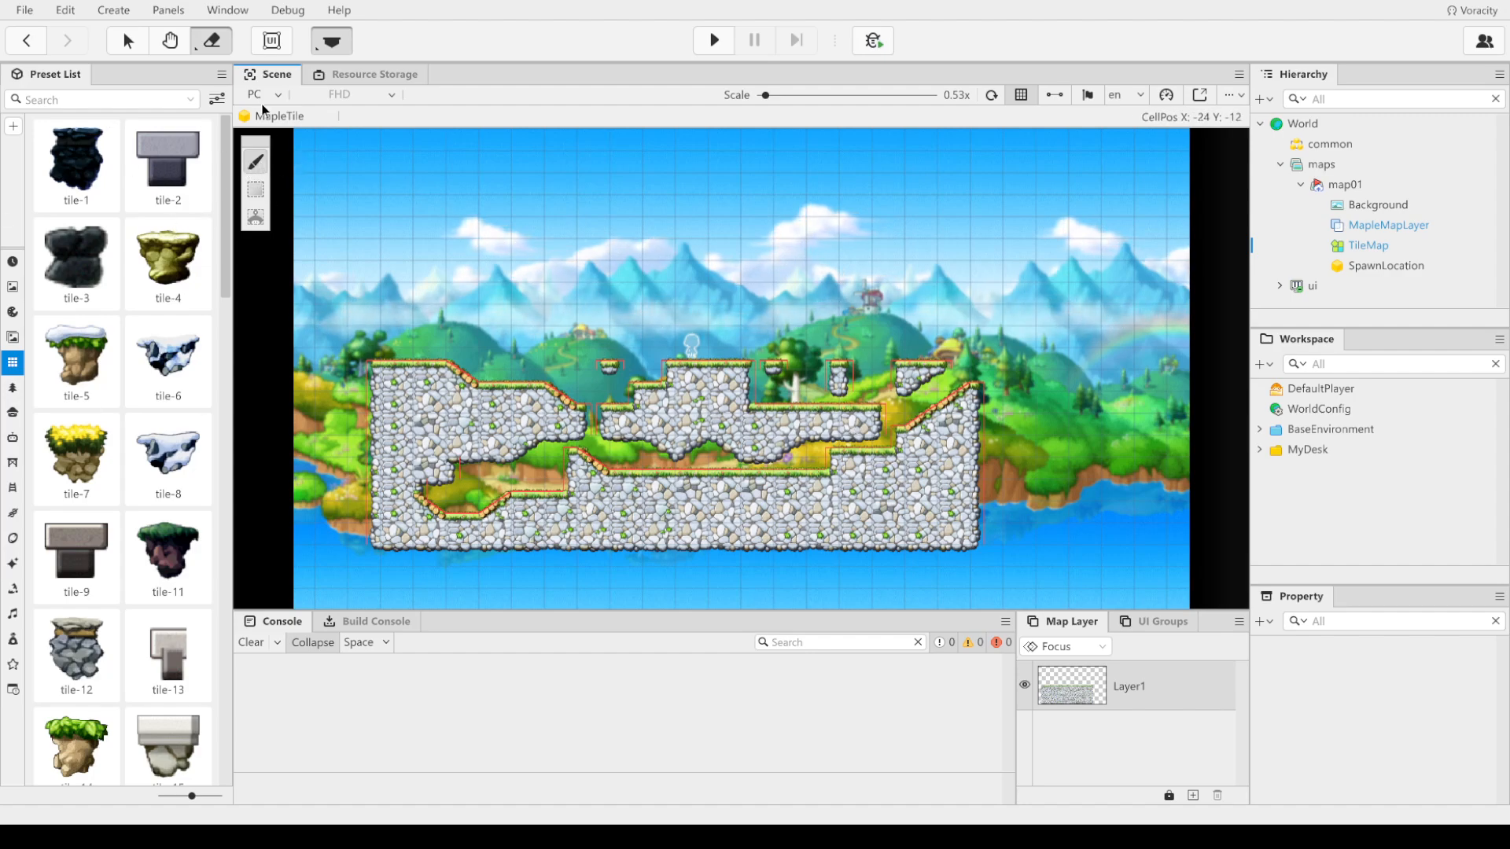
Step: Paint stone tiles to extend and raise the ground's right end and build small floating platforms and a large island in the sky
left_click(128, 41)
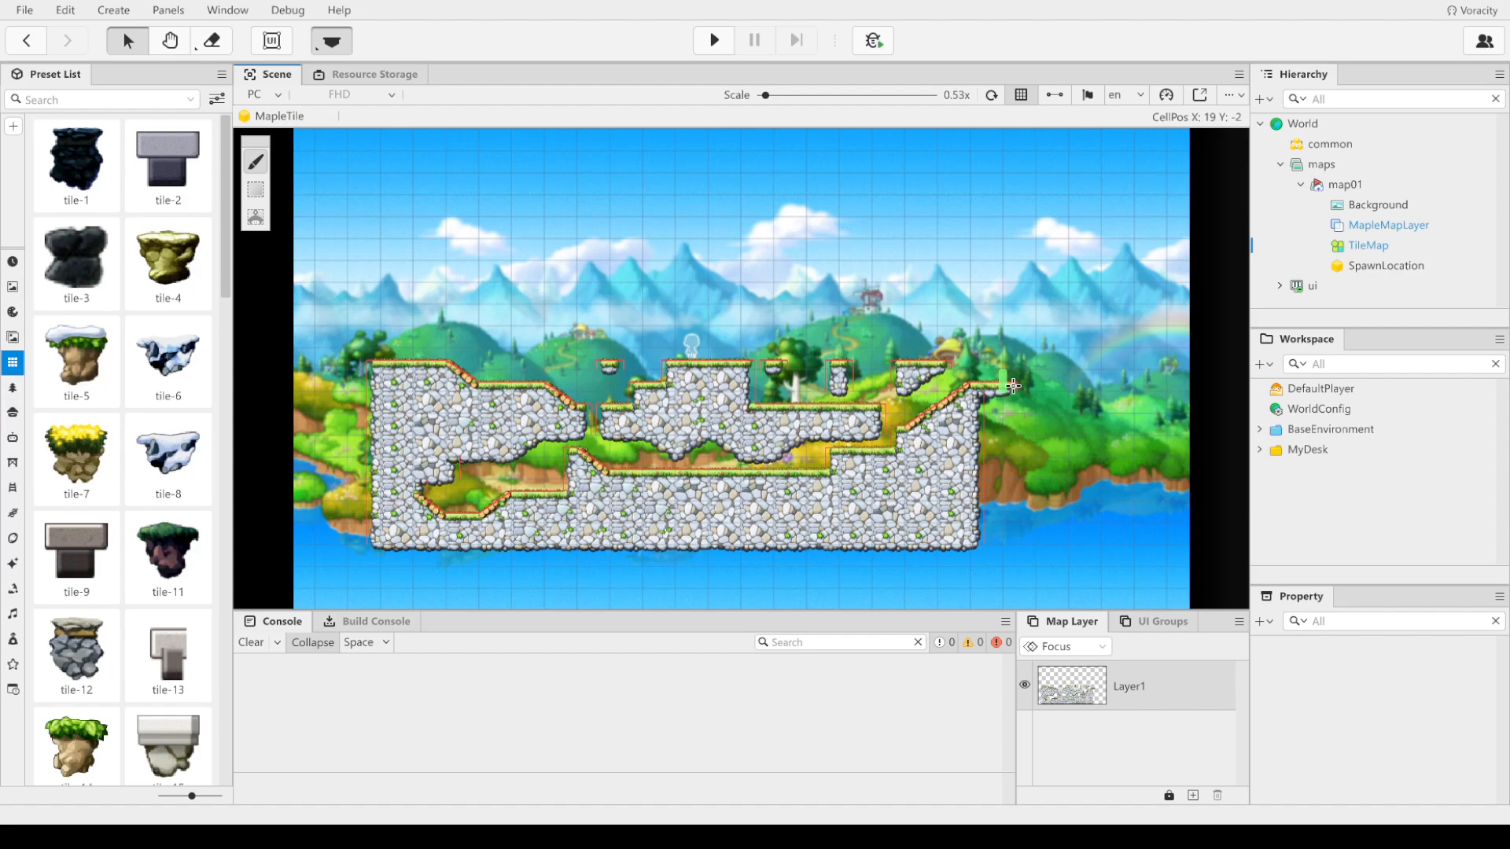
left_click(1026, 387)
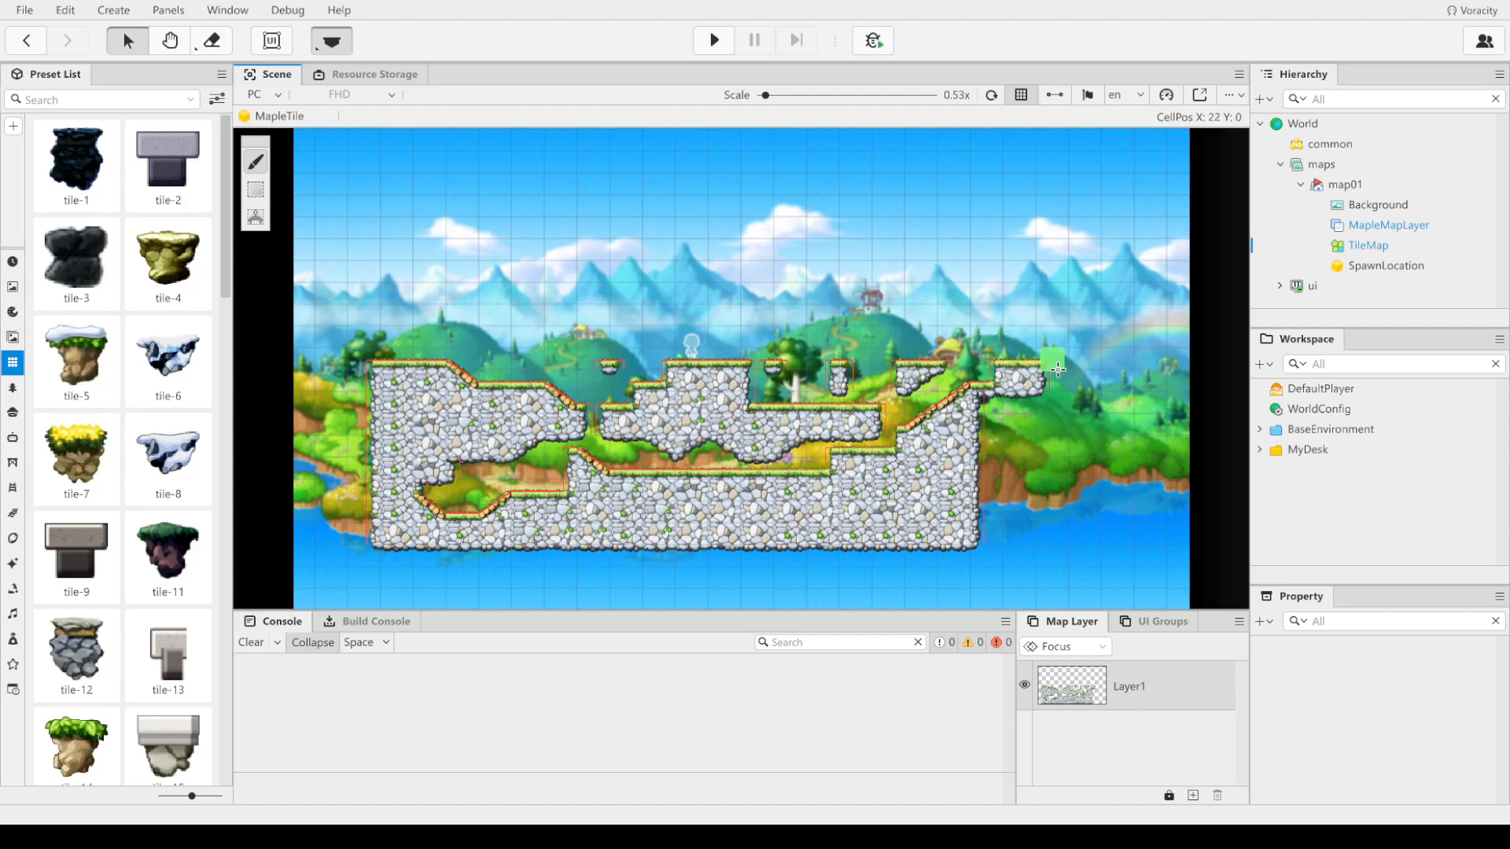
mouse_move(1057, 338)
left_mouse_down()
mouse_move(1049, 366)
mouse_move(1093, 393)
mouse_move(1038, 425)
mouse_move(1003, 497)
mouse_move(1070, 428)
mouse_move(1018, 470)
left_mouse_up()
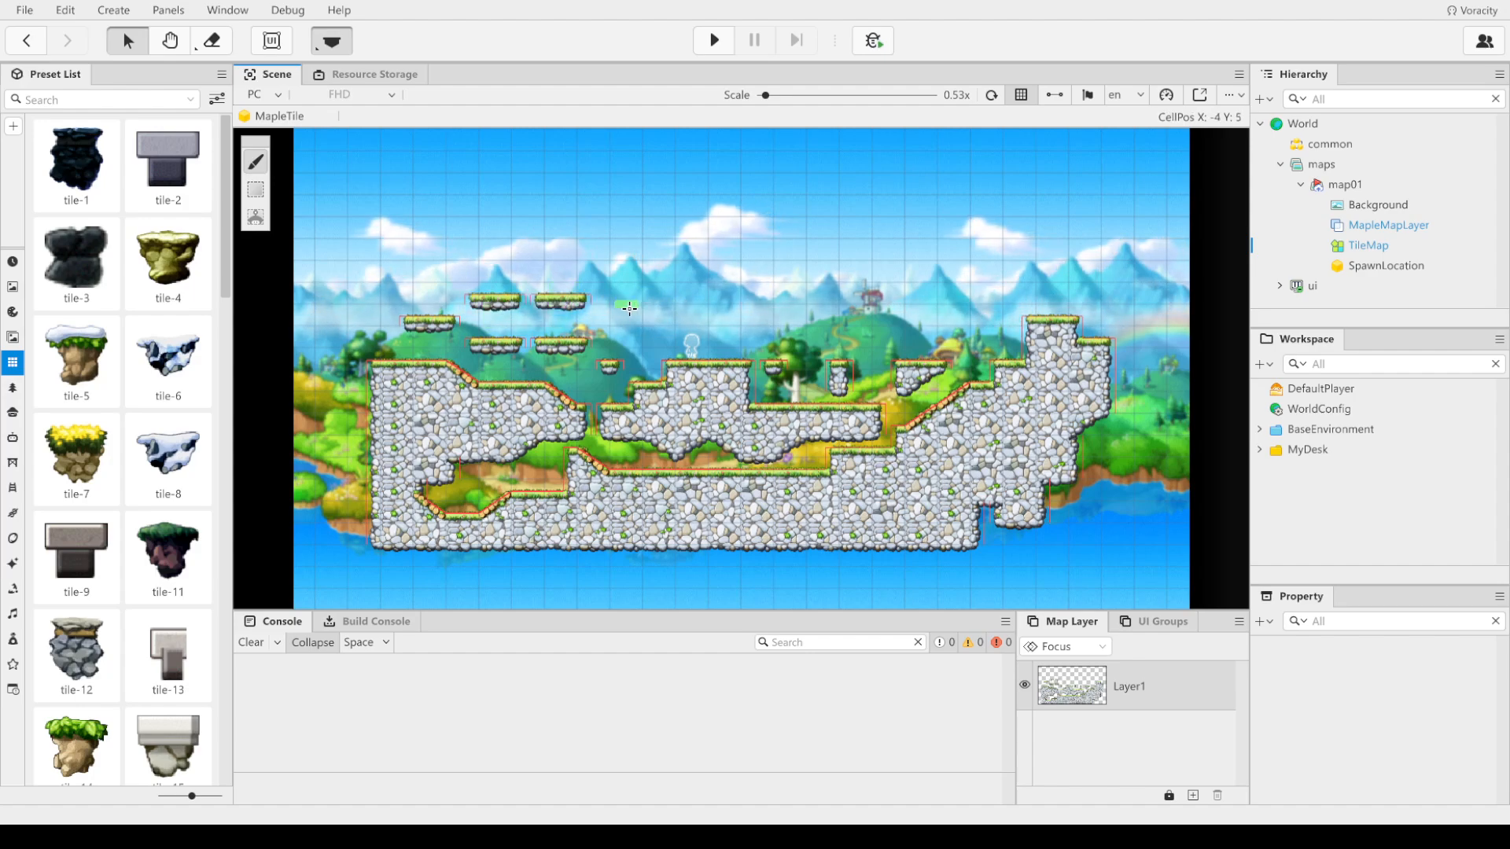
left_click(629, 308)
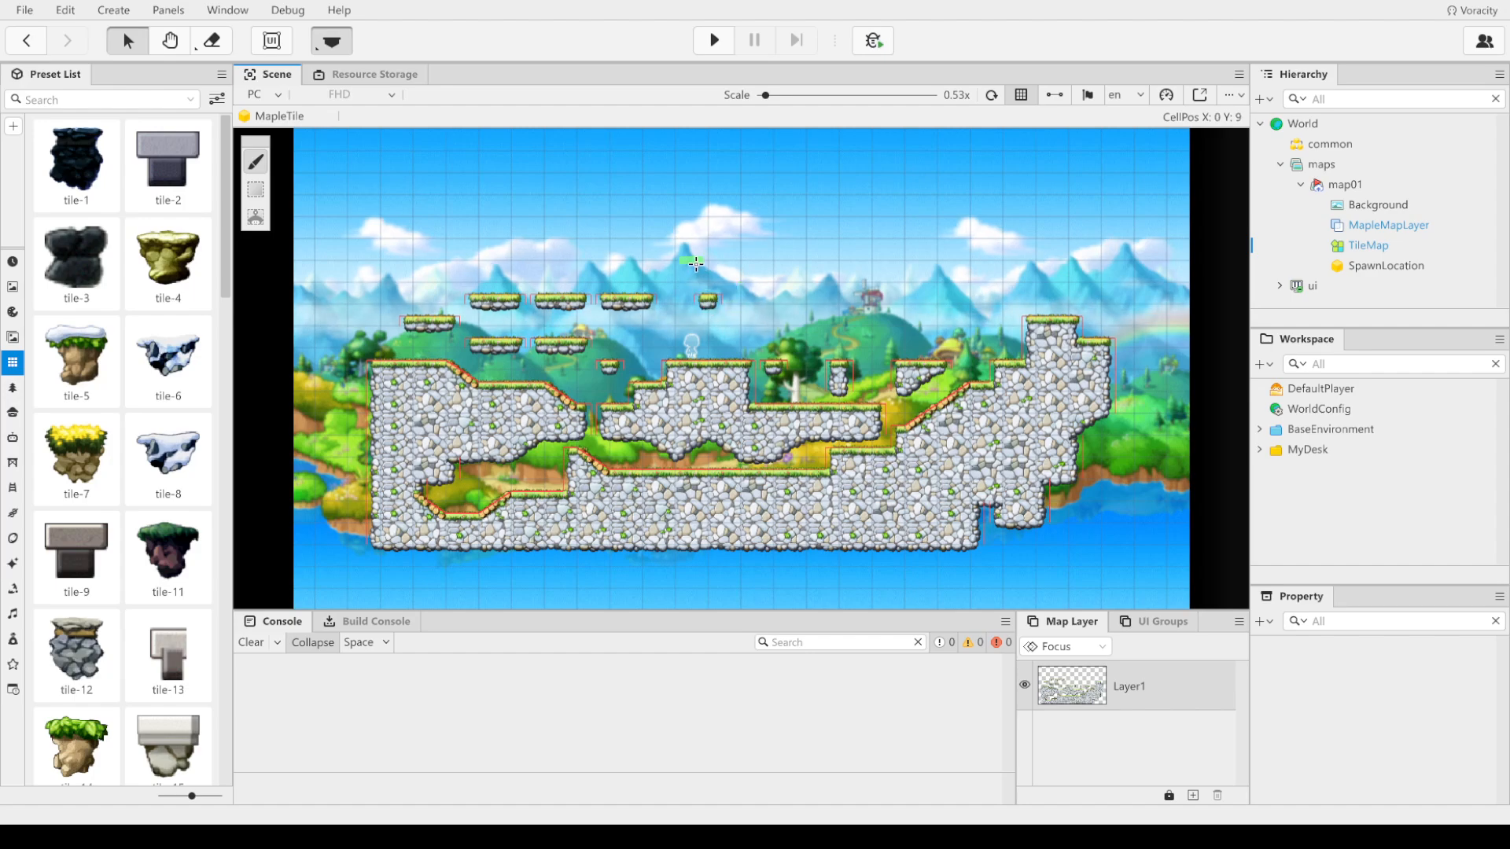
left_click(695, 263)
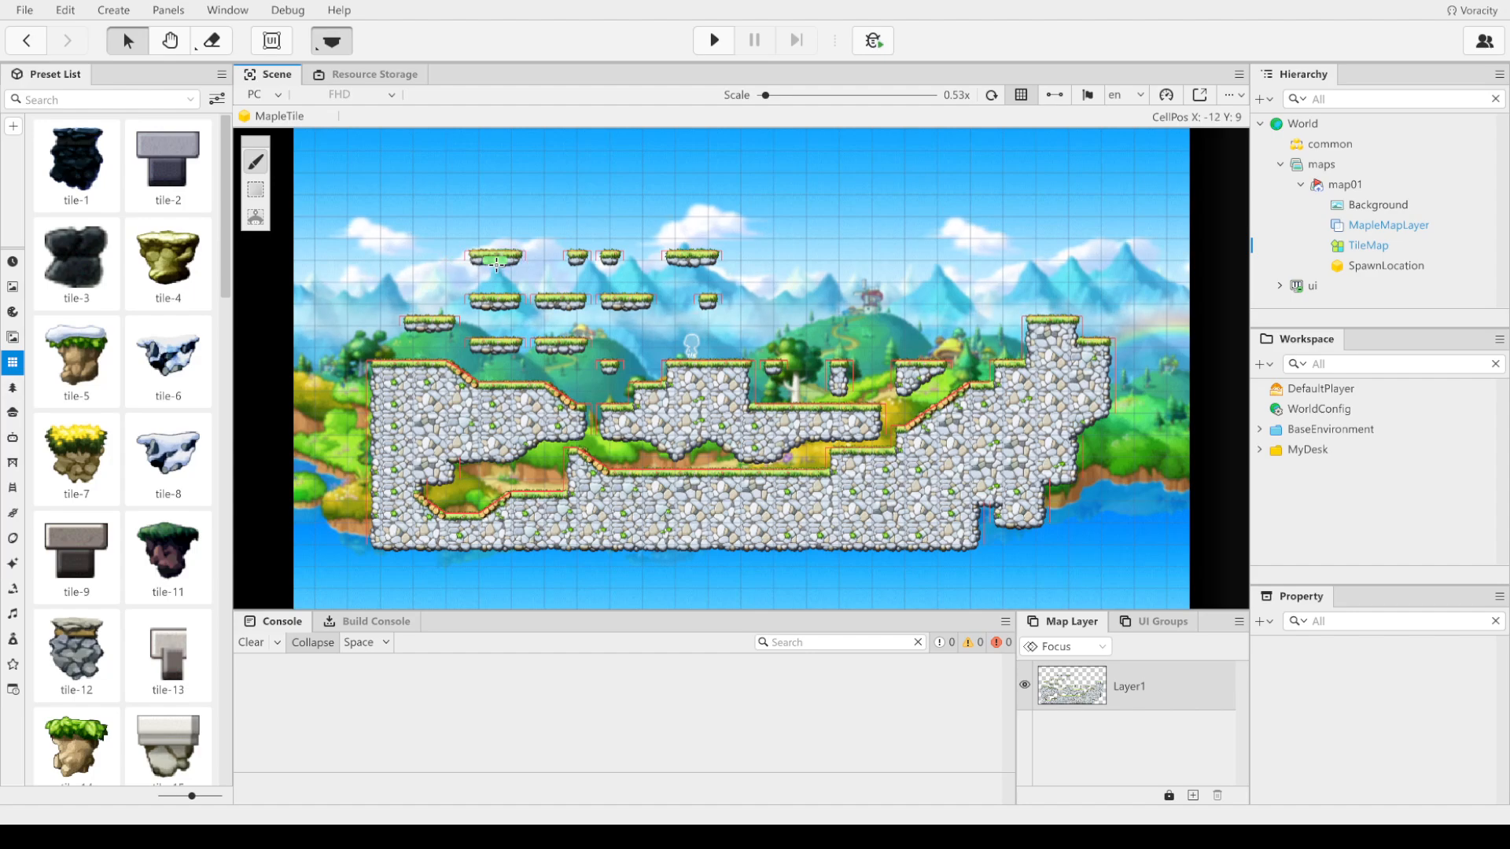
mouse_move(808, 218)
left_mouse_down()
mouse_move(936, 224)
mouse_move(920, 275)
mouse_move(865, 234)
left_mouse_up()
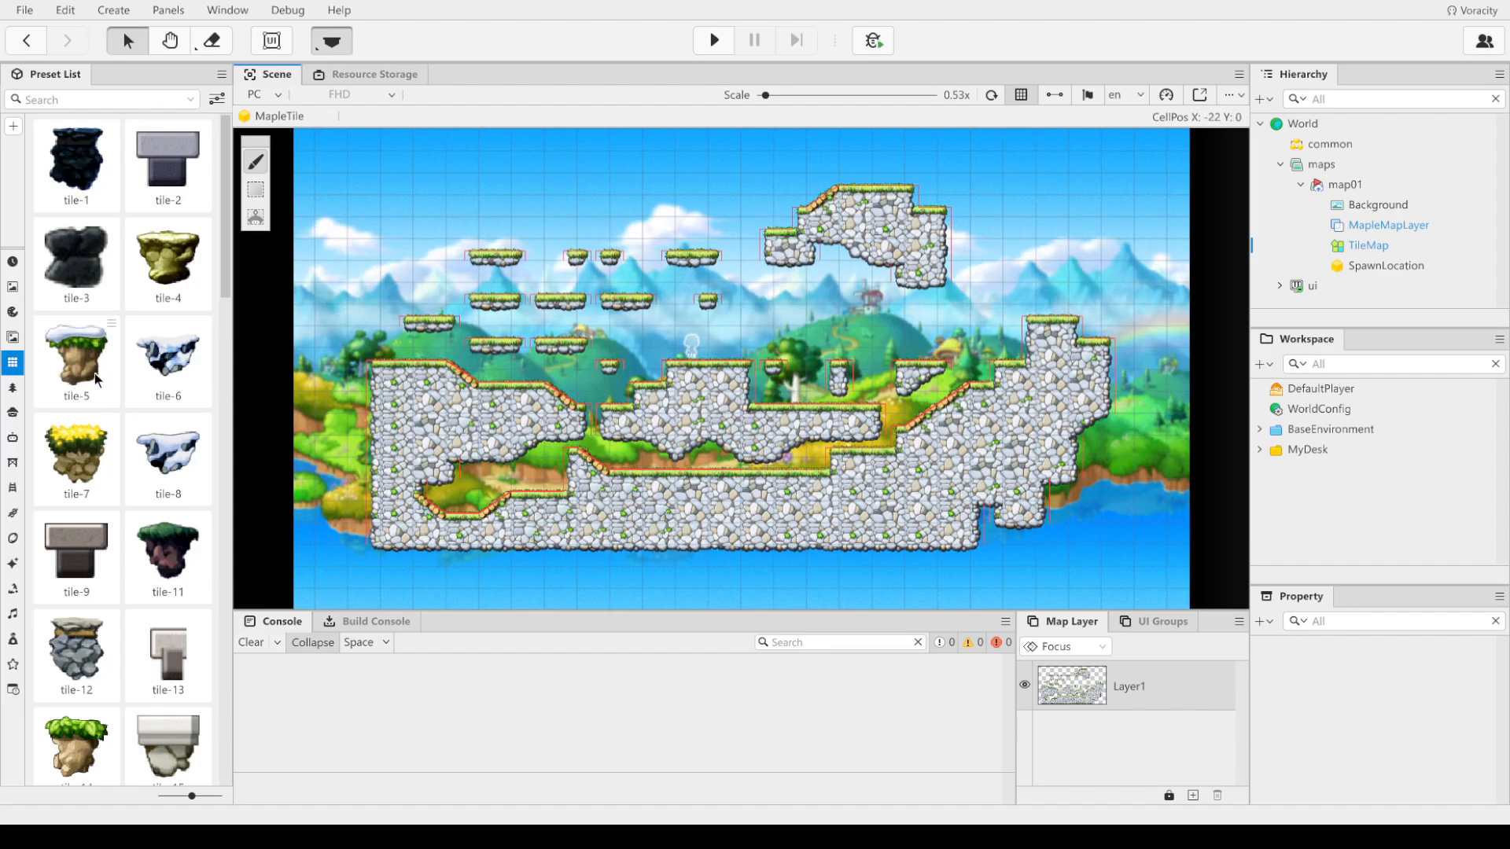
Step: Choose the ladder-3 preset from the Ladder group and place it on the tunnel floor below the floating island
left_click(13, 487)
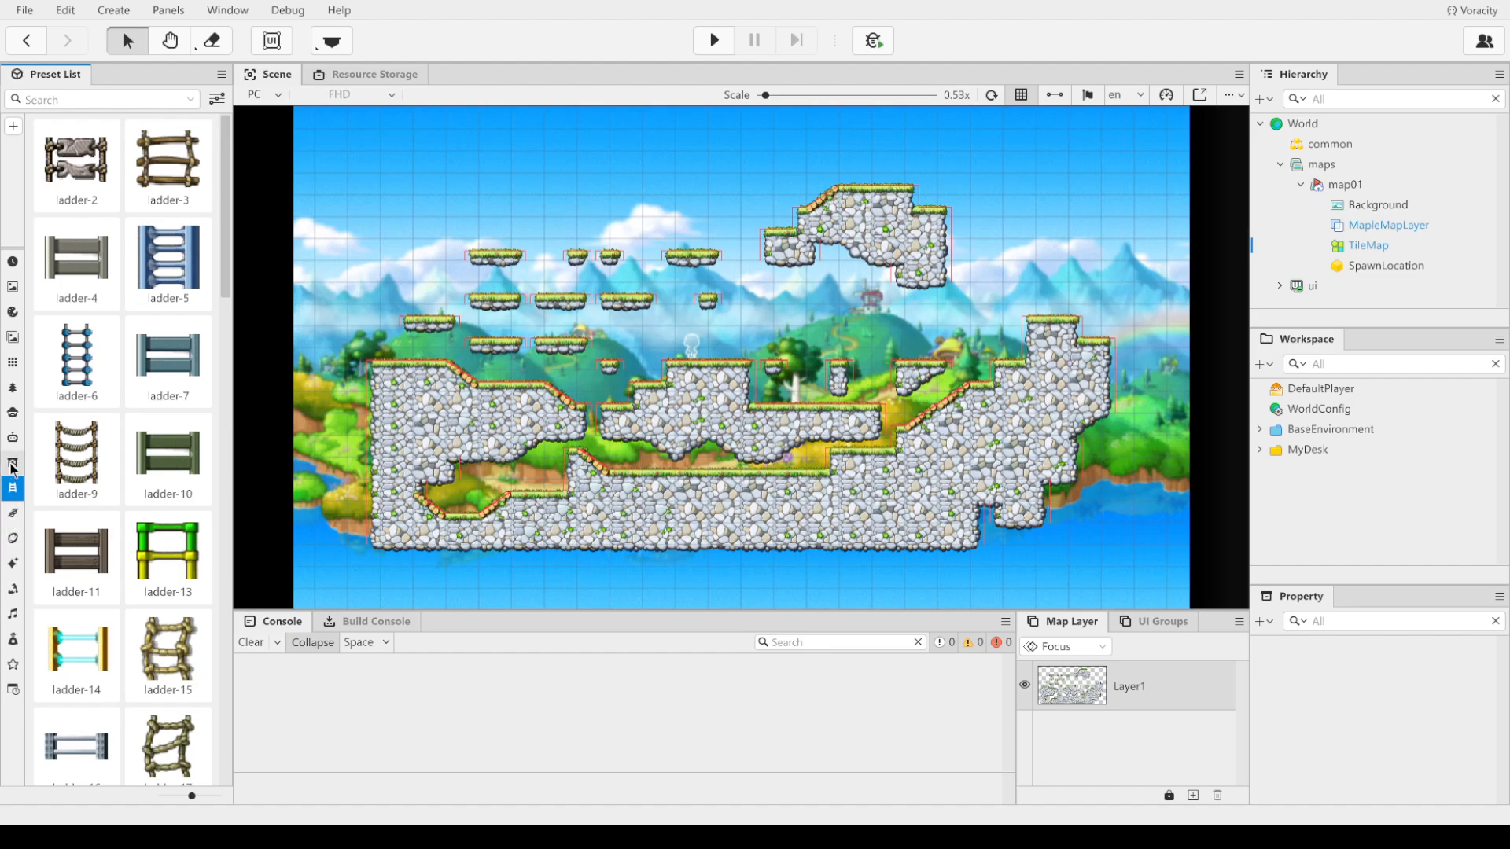
left_click(13, 438)
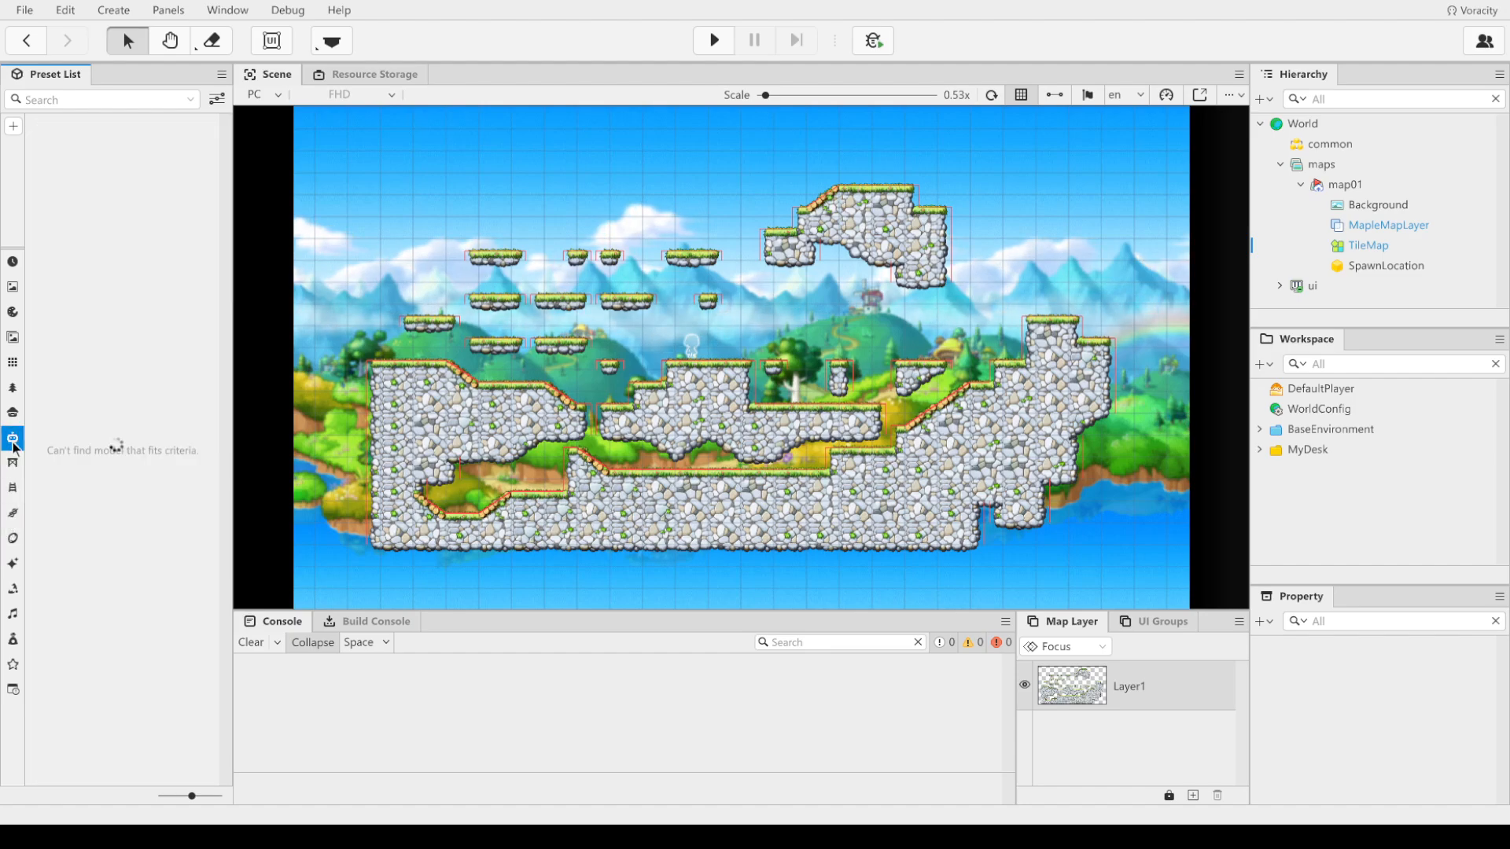
left_click(12, 490)
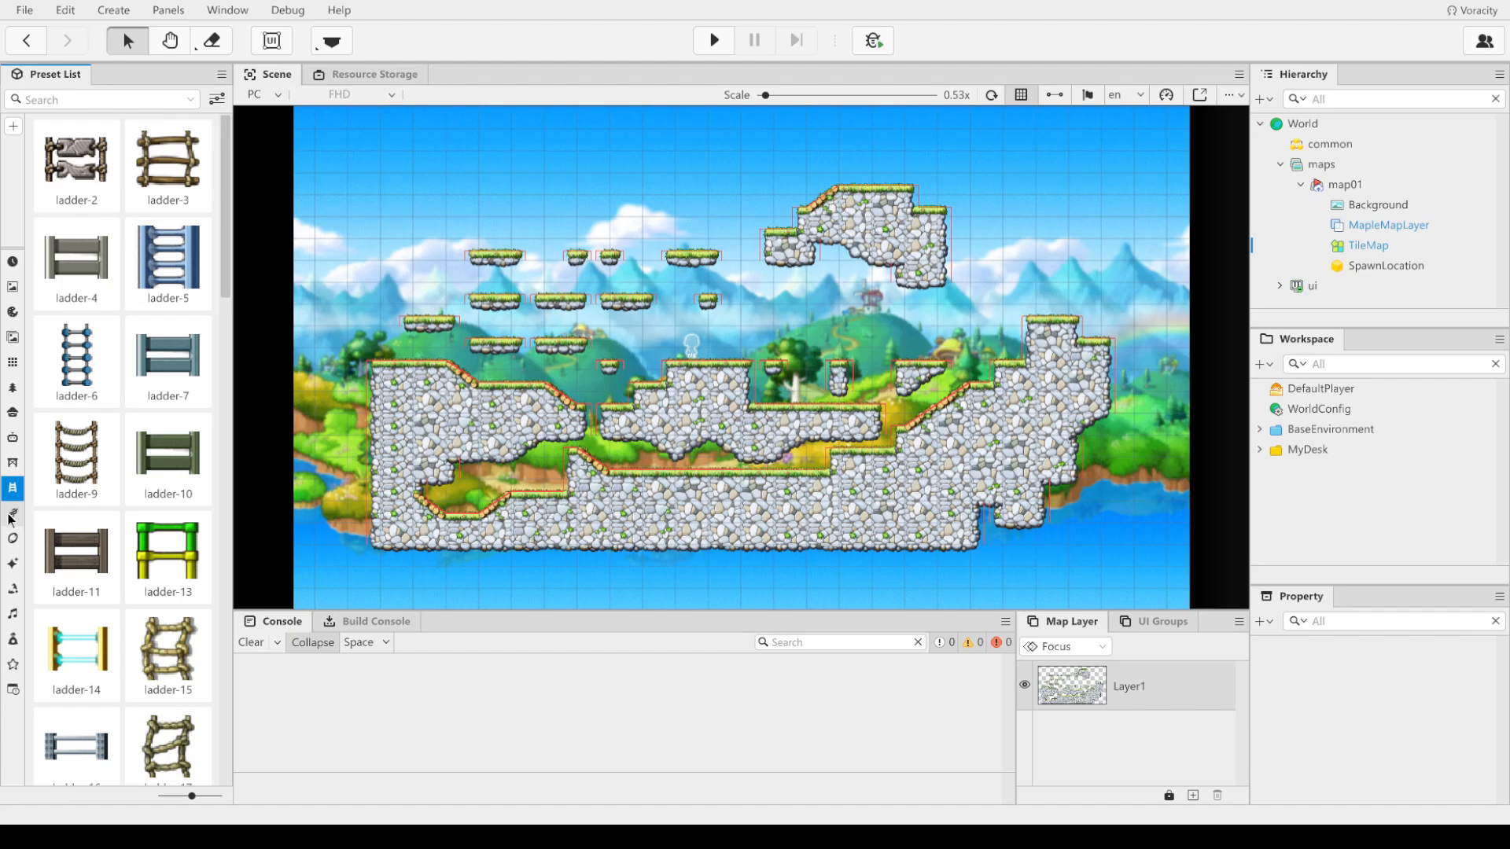
left_click(13, 514)
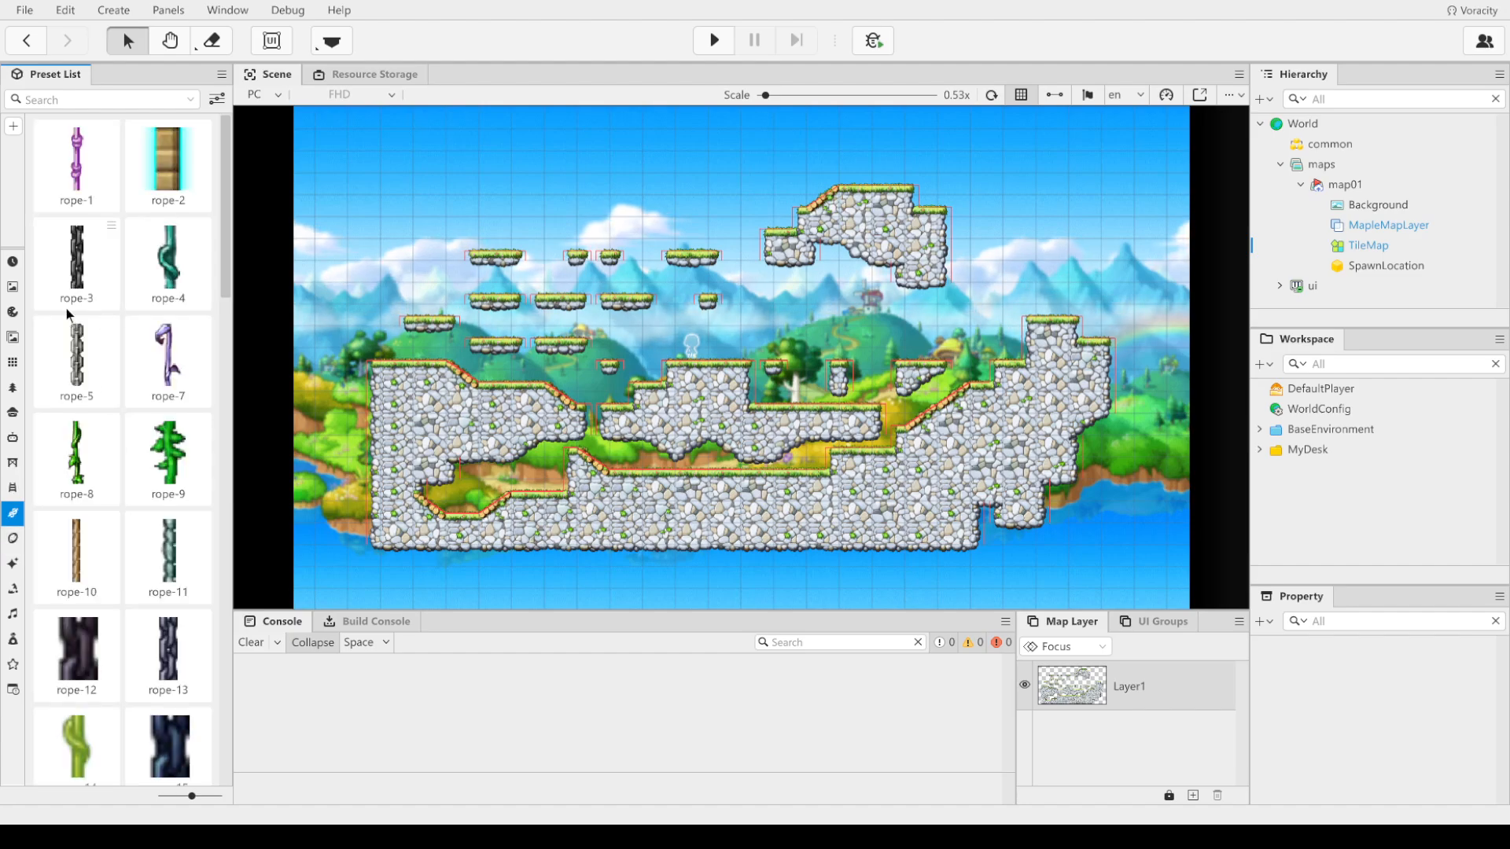
left_click(14, 489)
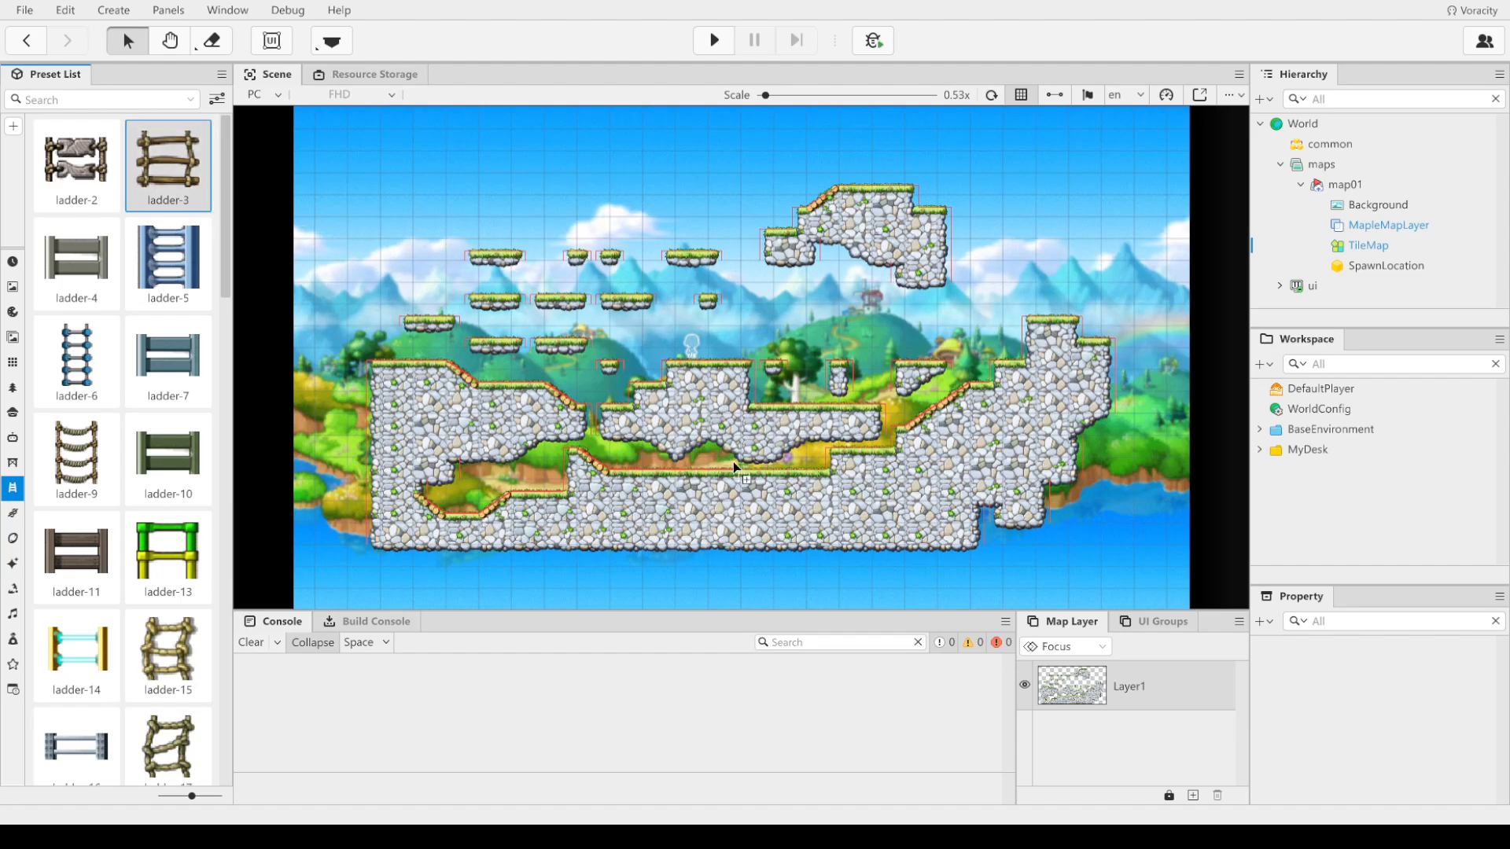
left_click_drag(761, 475, 757, 476)
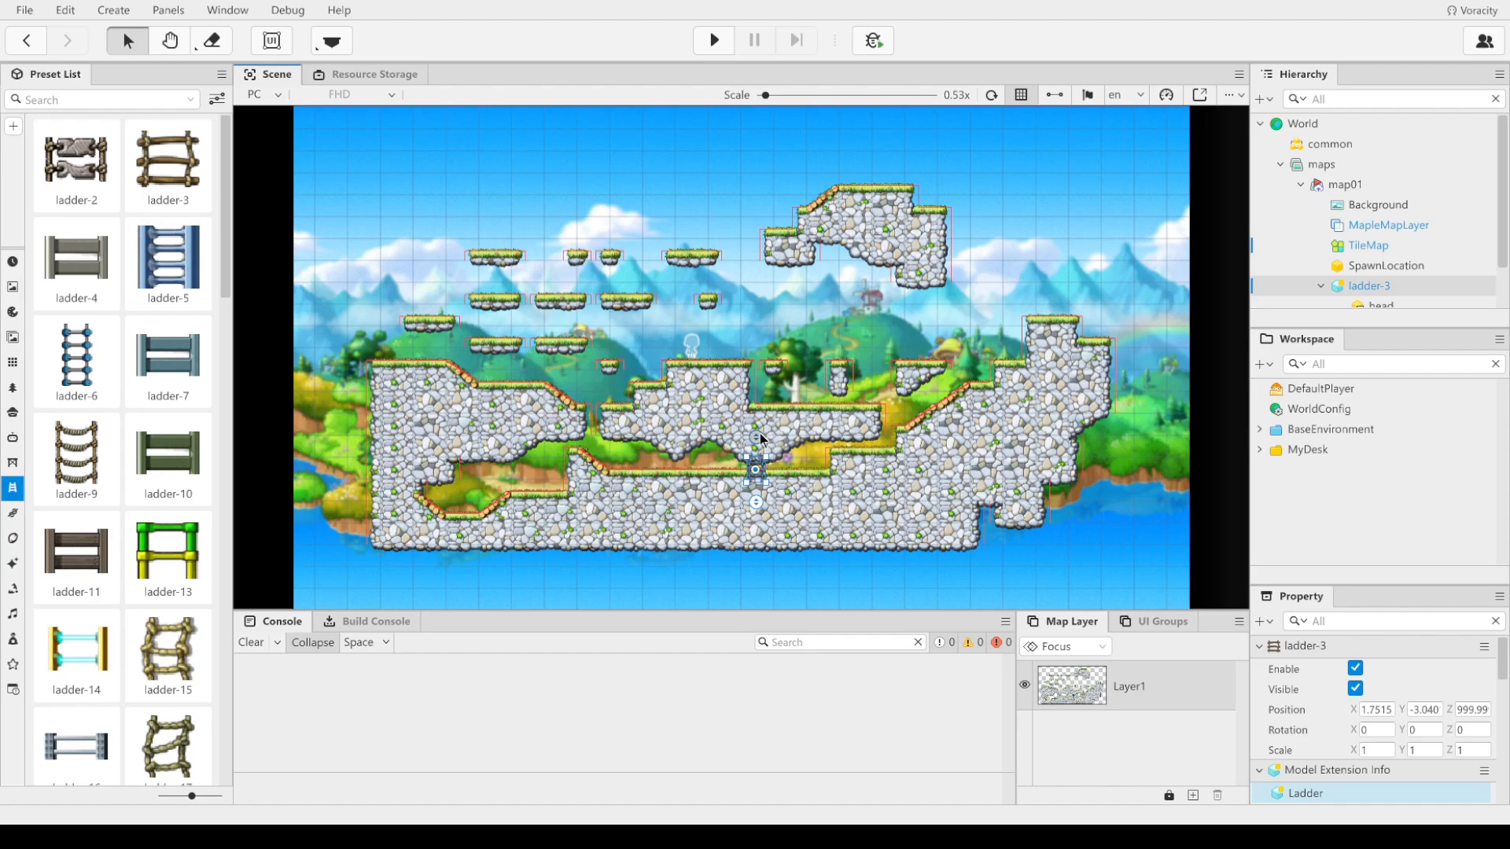
Step: Stretch the ladder up to the floating island's top surface and shift it sideways against the island's left edge, at about X 2.09
left_click_drag(761, 423, 767, 238)
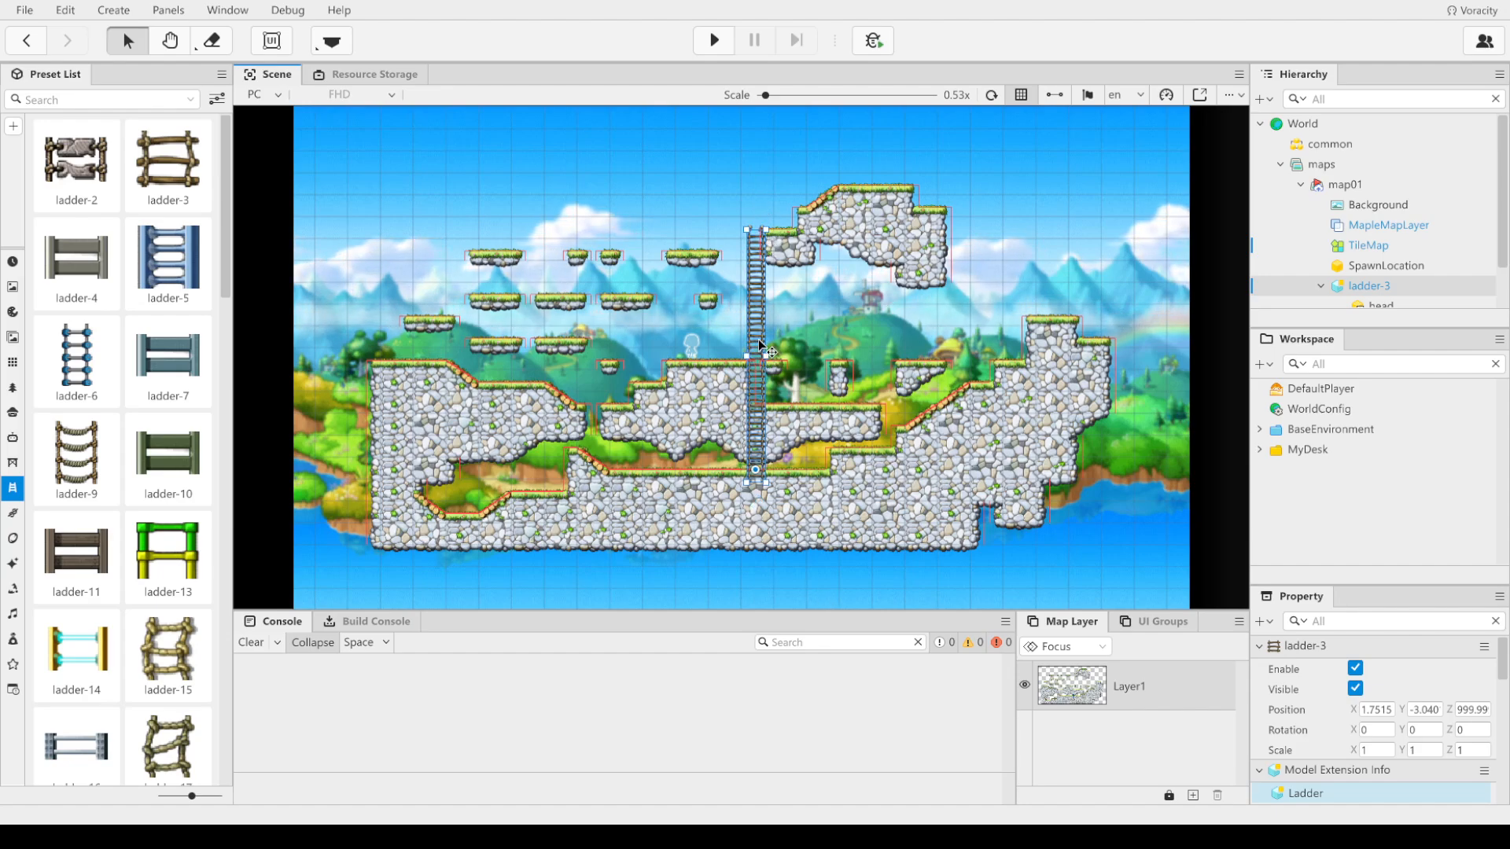
left_click_drag(761, 345, 775, 347)
left_click_drag(771, 291, 770, 293)
left_click_drag(767, 498, 768, 480)
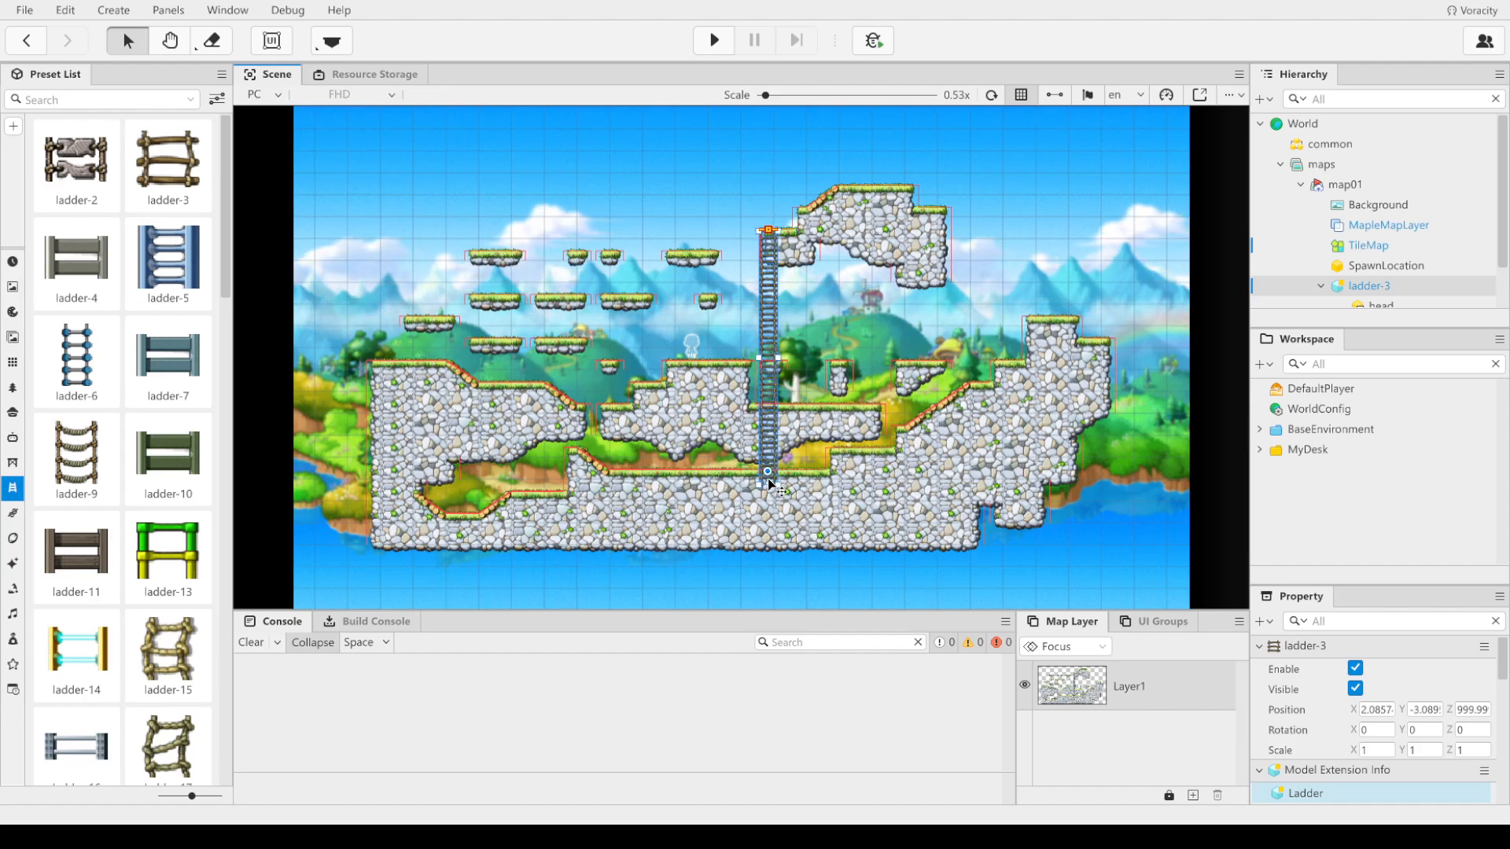
Step: Shorten the ladder's lower end so it stops at the tunnel floor, with its position at about Y -2.69
left_click(782, 96)
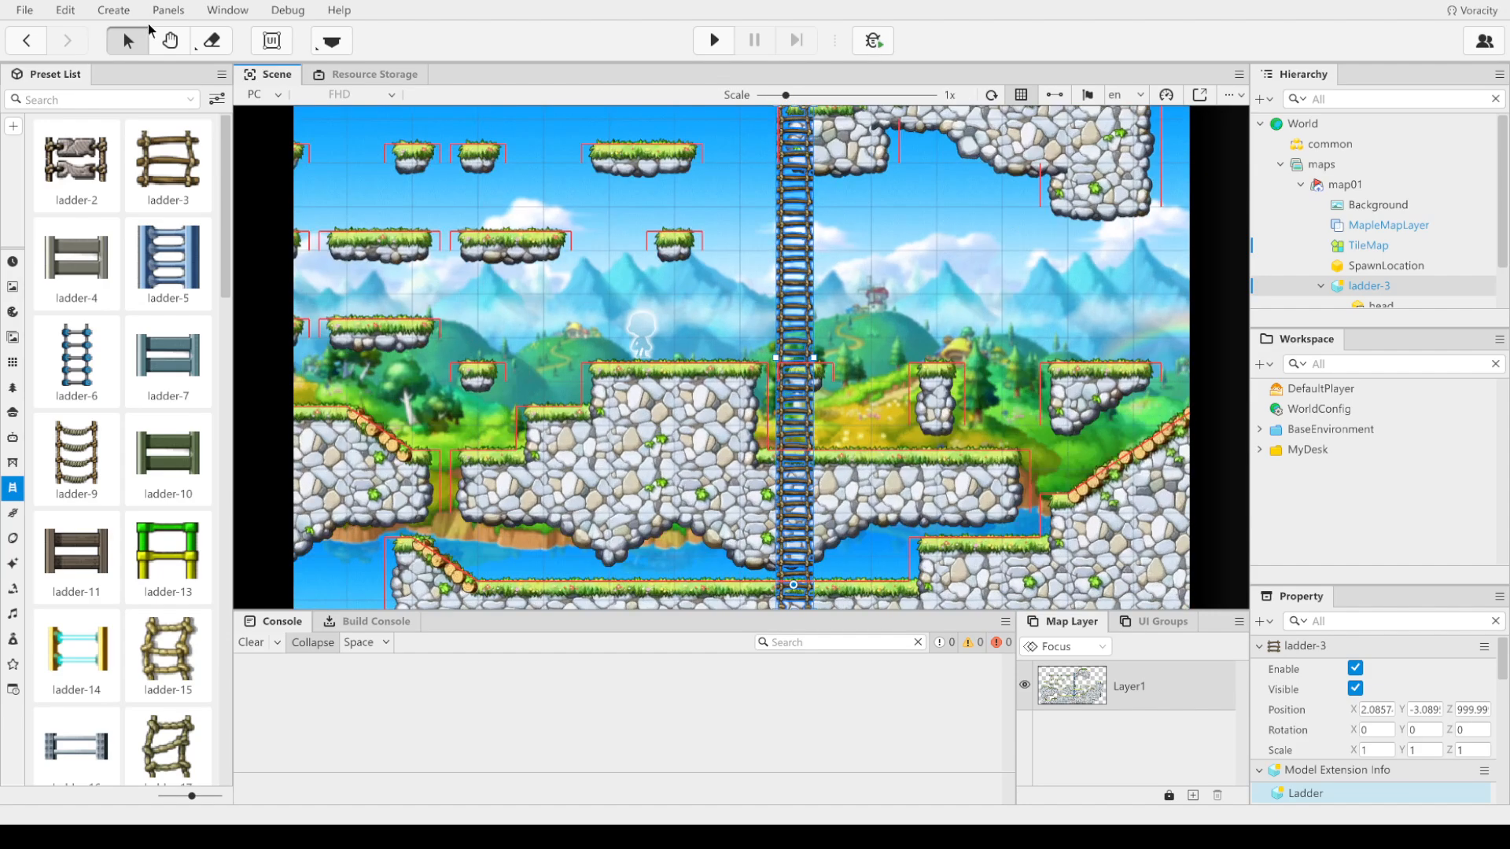
left_click(170, 40)
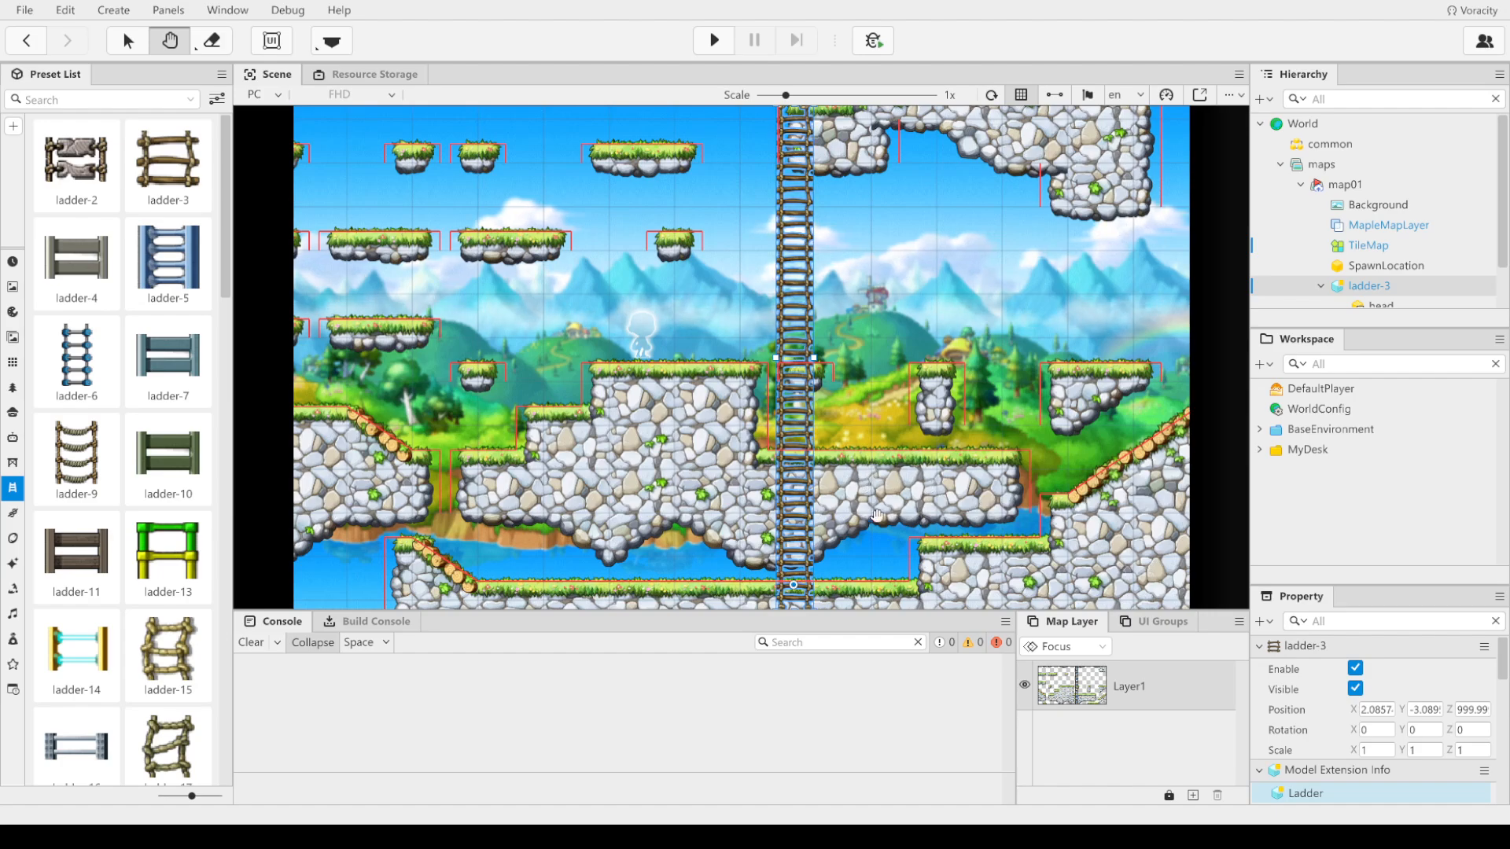
left_click_drag(872, 424, 887, 301)
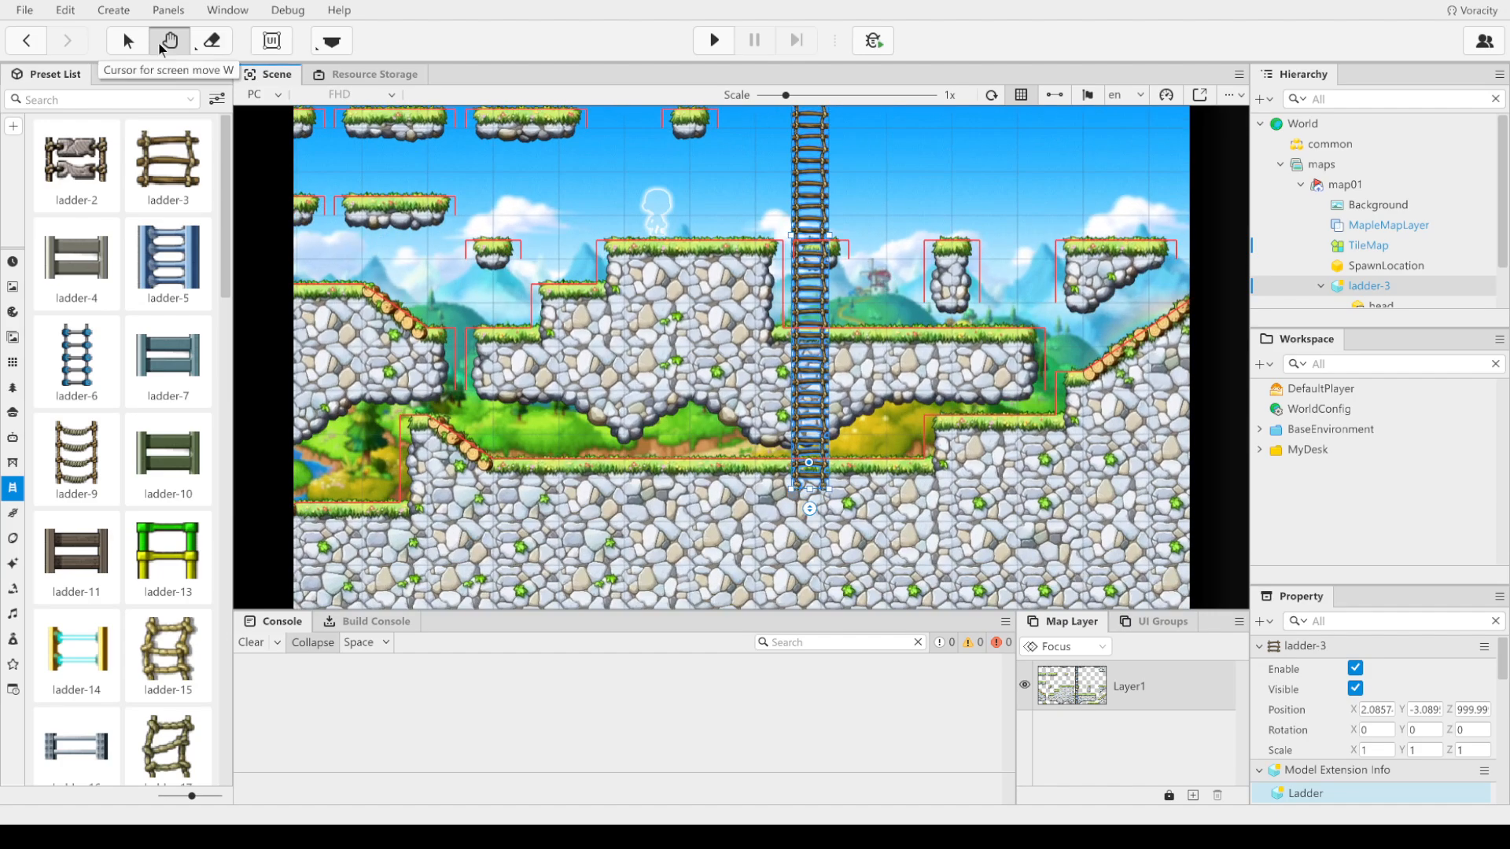
left_click(128, 41)
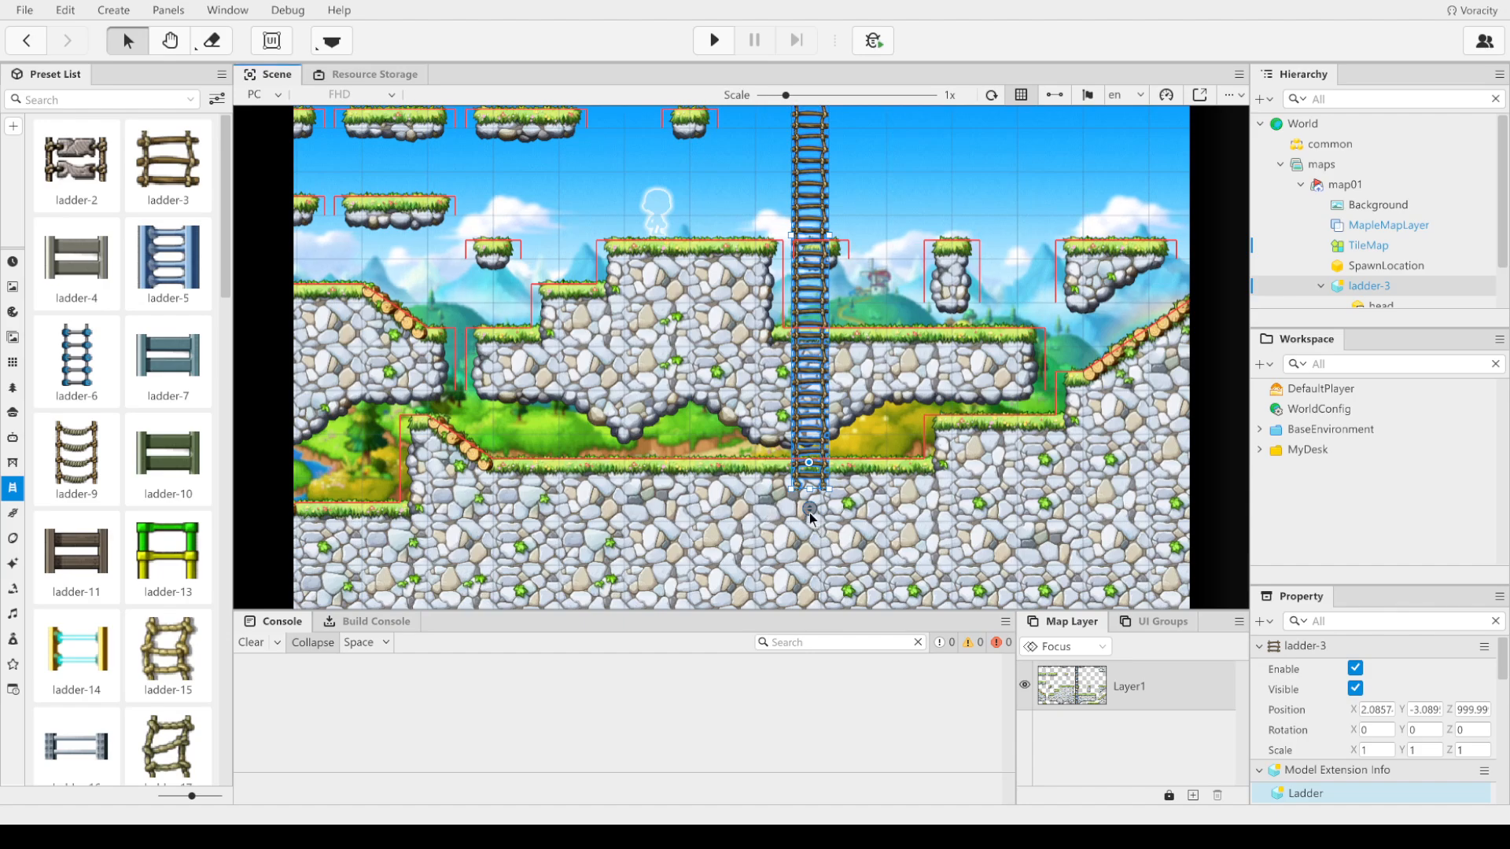
left_click_drag(809, 513, 811, 436)
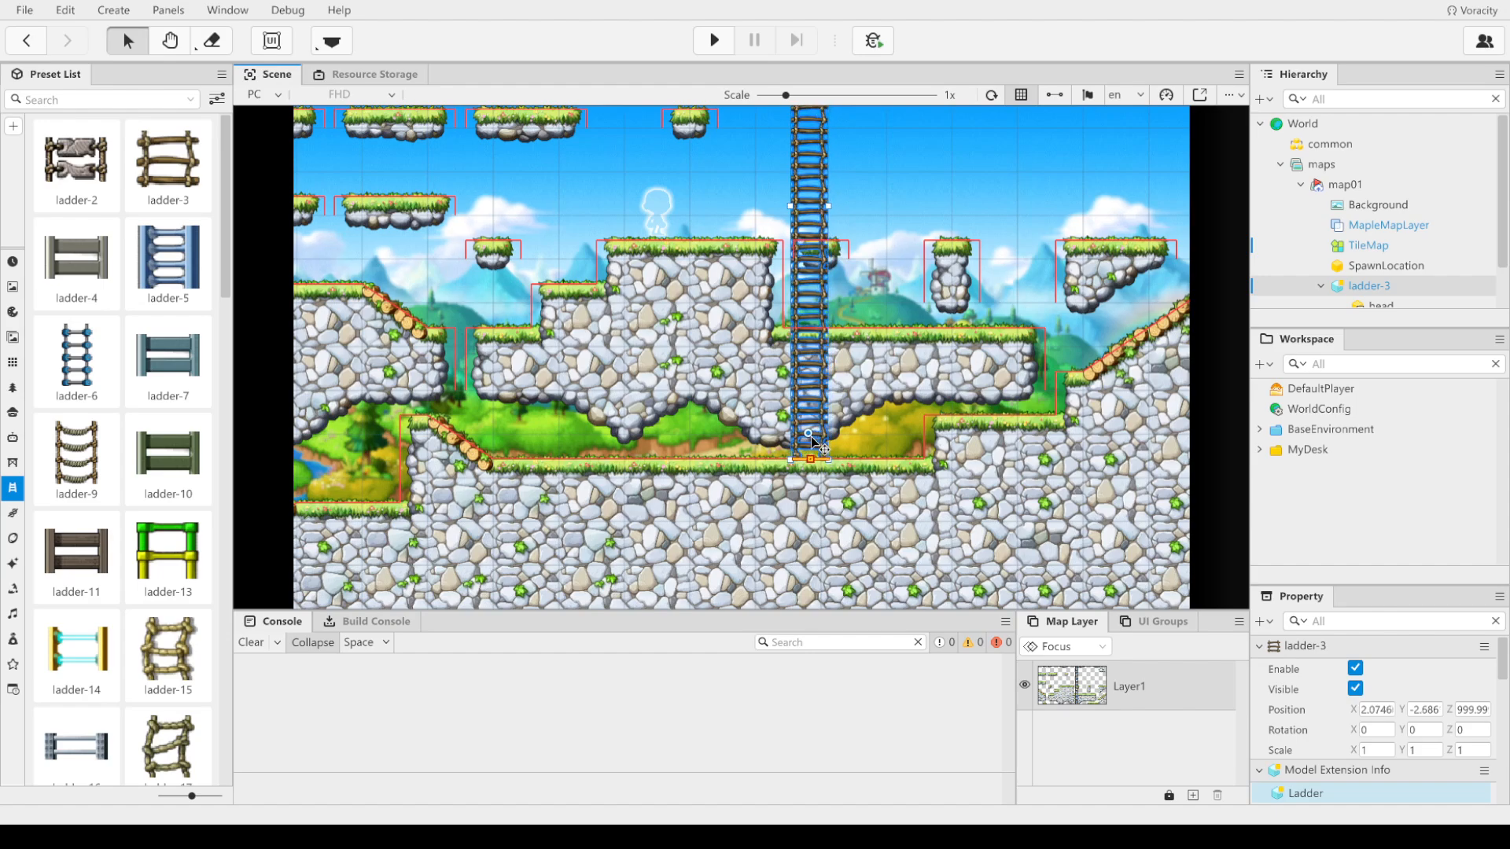
Step: Shorten the ladder's upper end to just above the floating island's grass surface, giving a Y scale of about 0.945
scroll(852, 445, "up", 1)
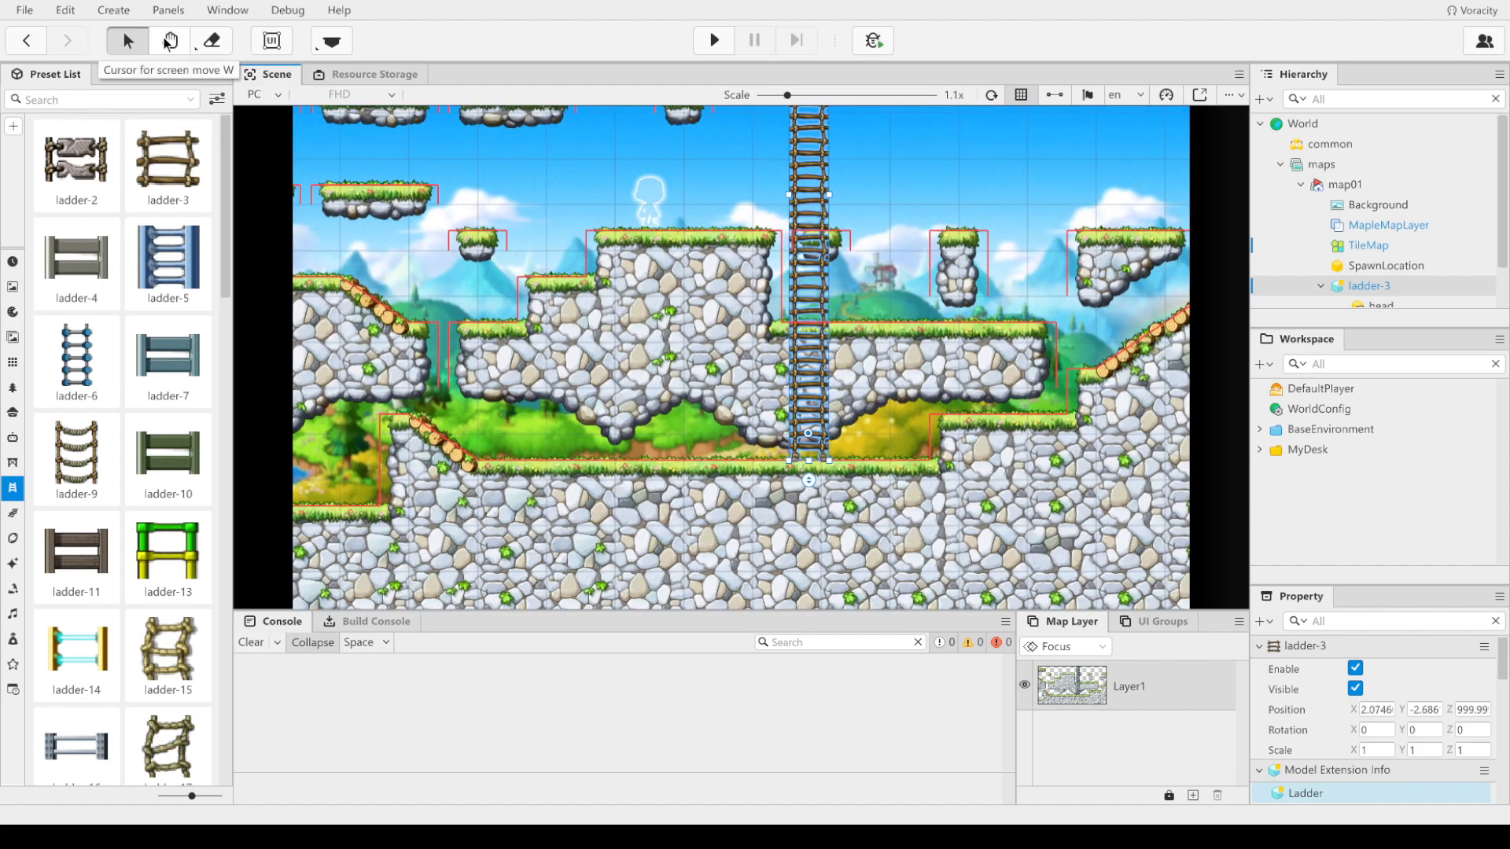
left_click(169, 41)
left_click_drag(920, 156, 946, 499)
left_click(128, 41)
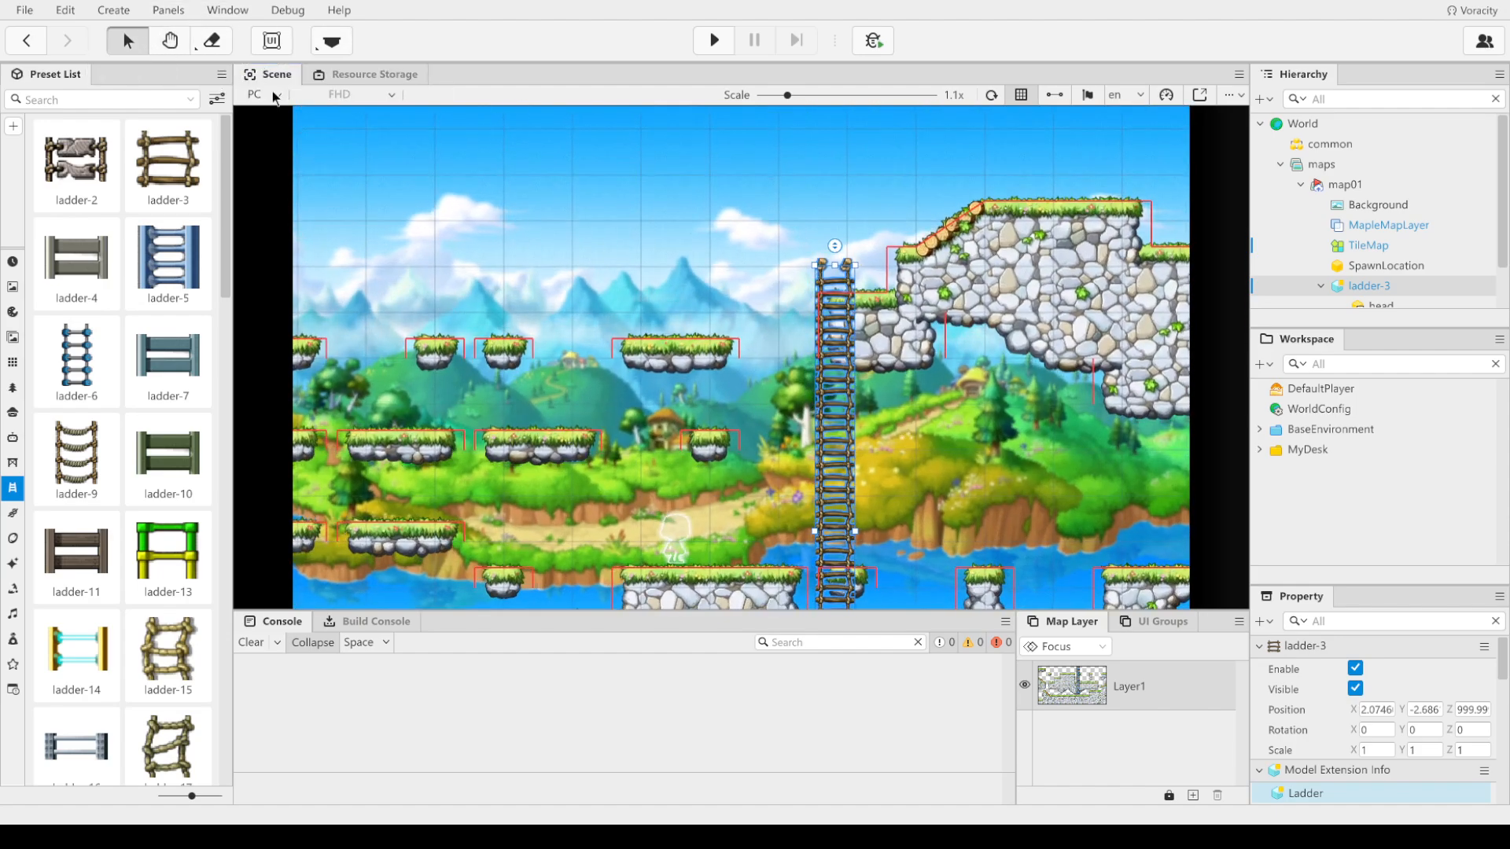
left_click_drag(834, 265, 855, 289)
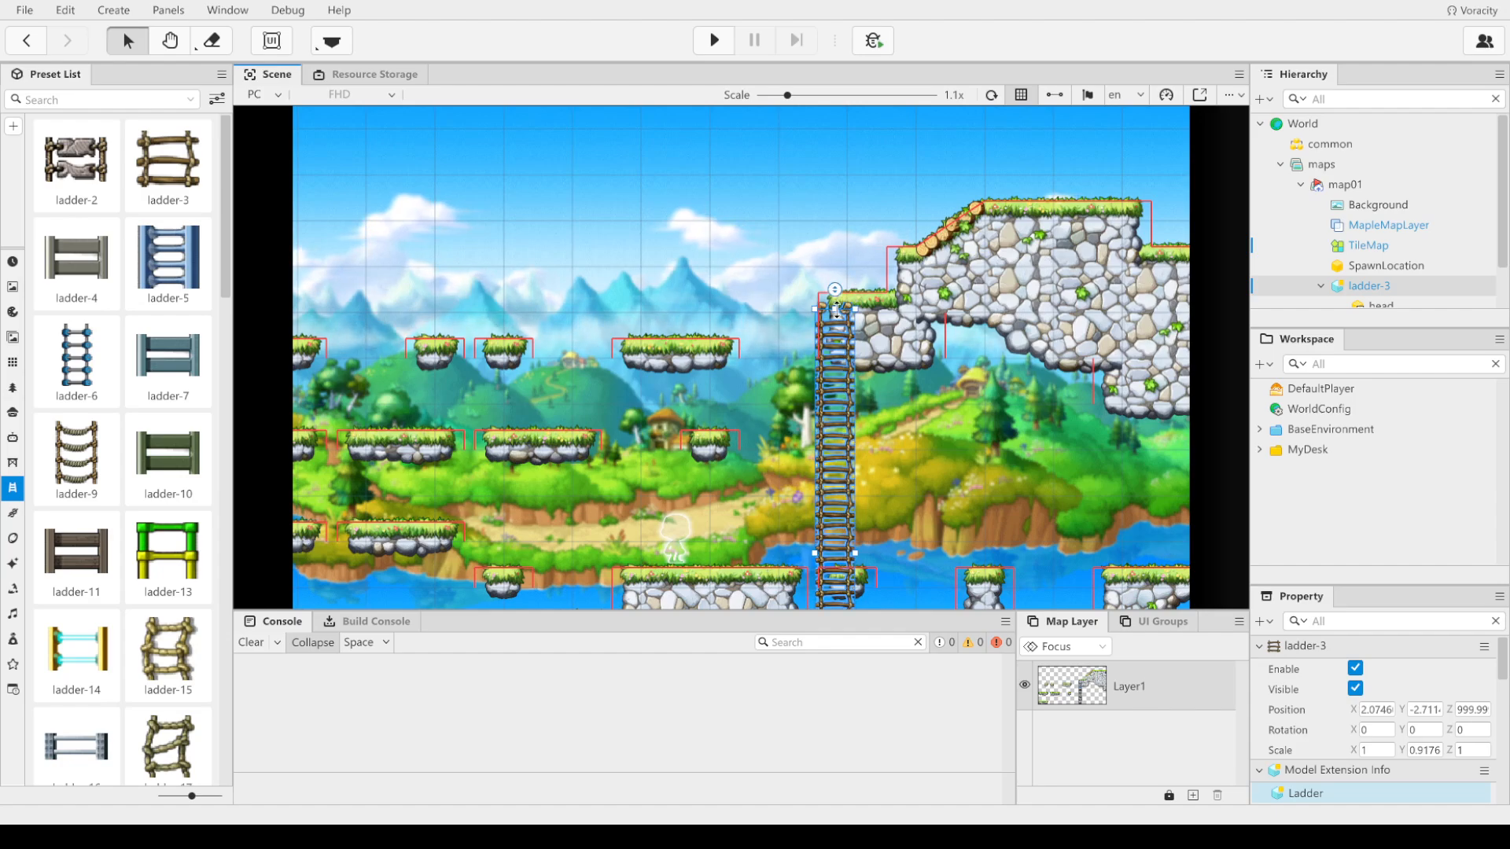
left_click_drag(836, 308, 861, 281)
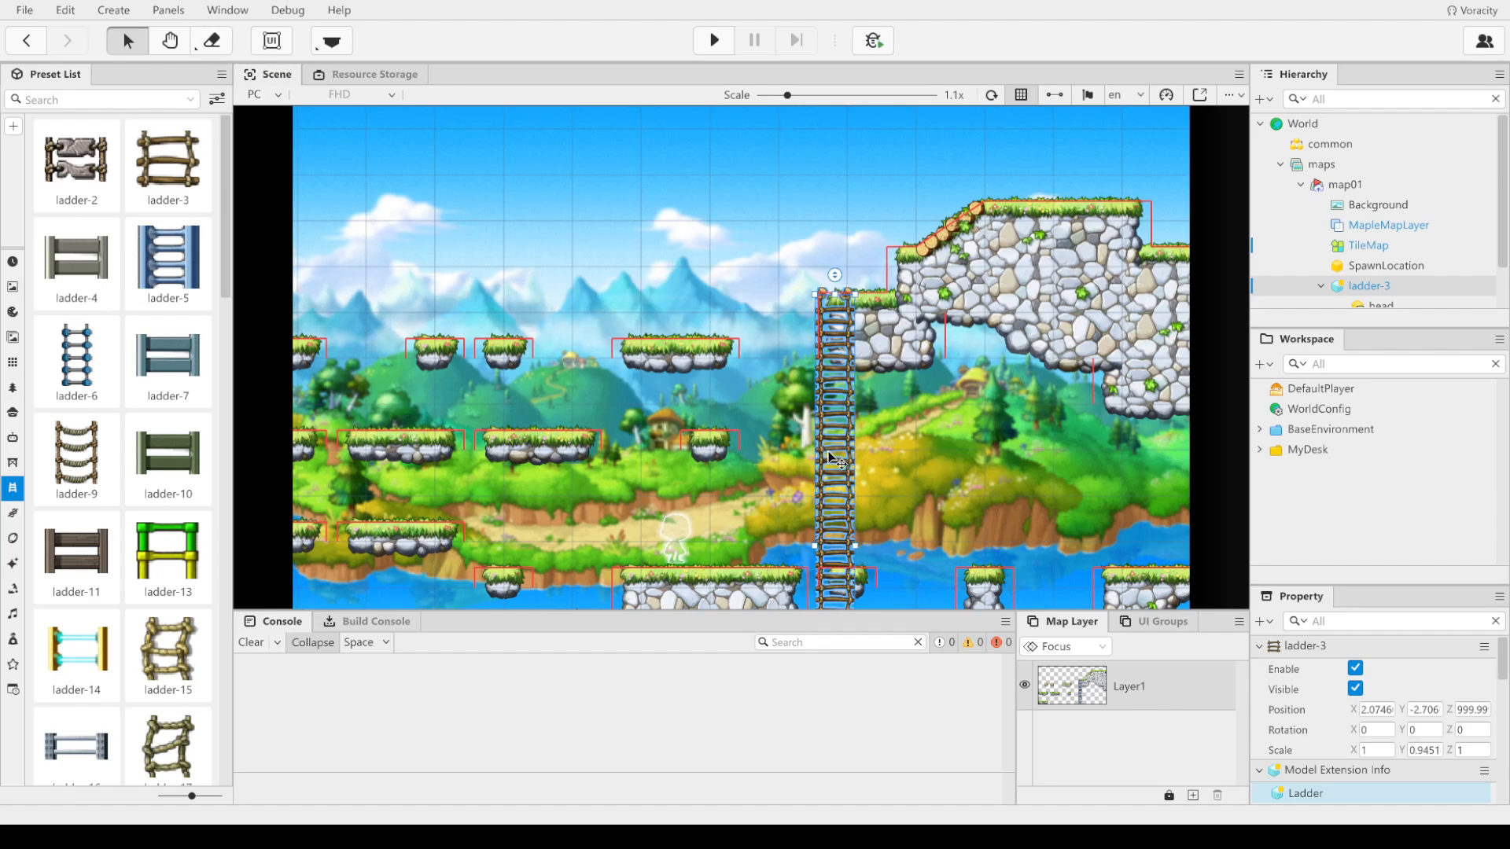
Step: Move the ladder sideways onto the floating island at about X 2.457 and extend it slightly to a Y scale of about 0.95
mouse_move(839, 458)
left_mouse_down()
mouse_move(912, 457)
mouse_move(866, 458)
left_mouse_up()
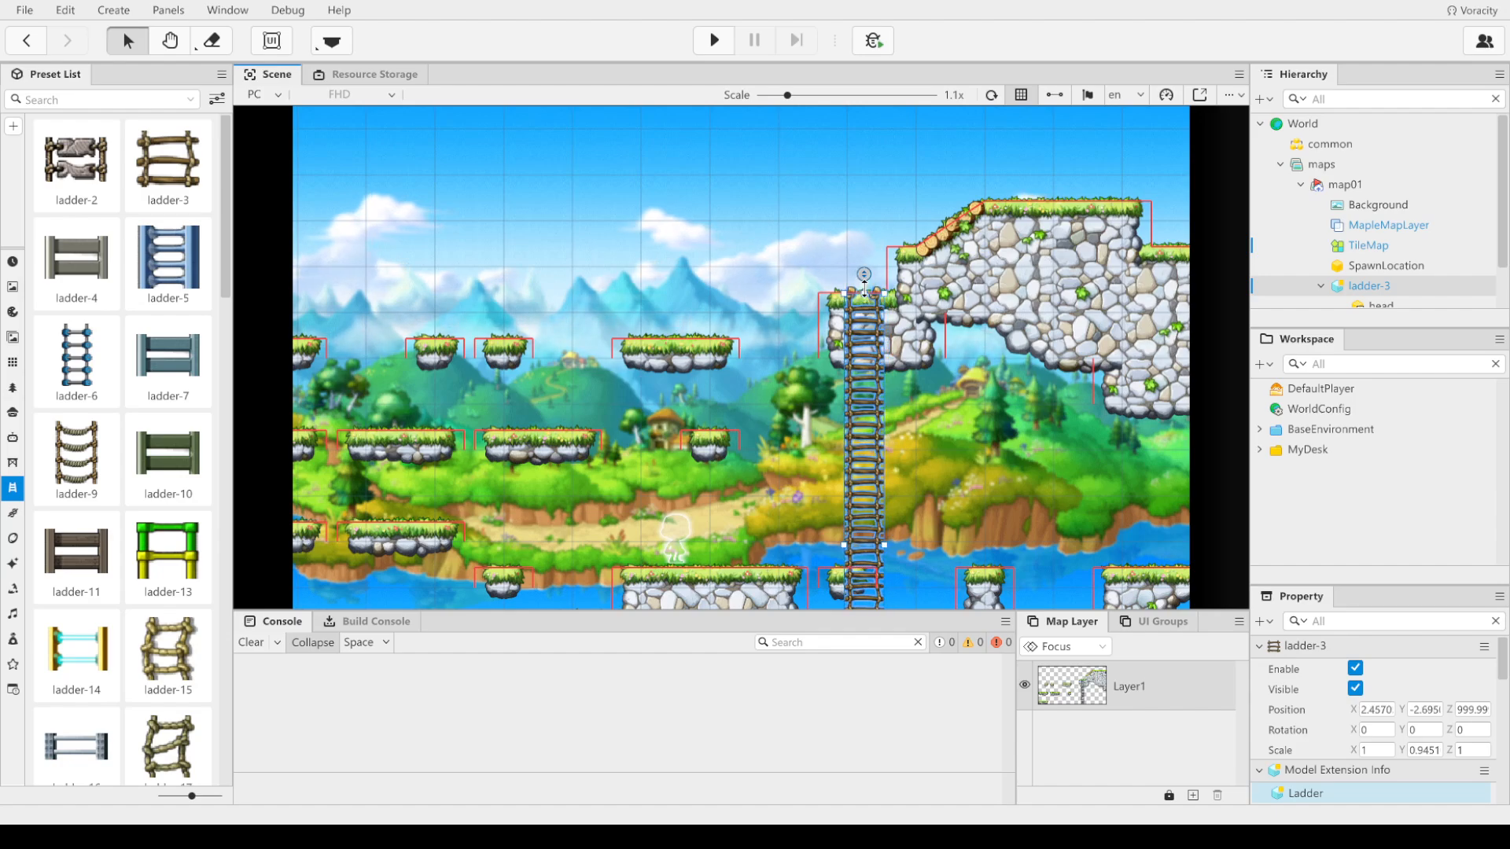
left_click_drag(862, 281, 870, 276)
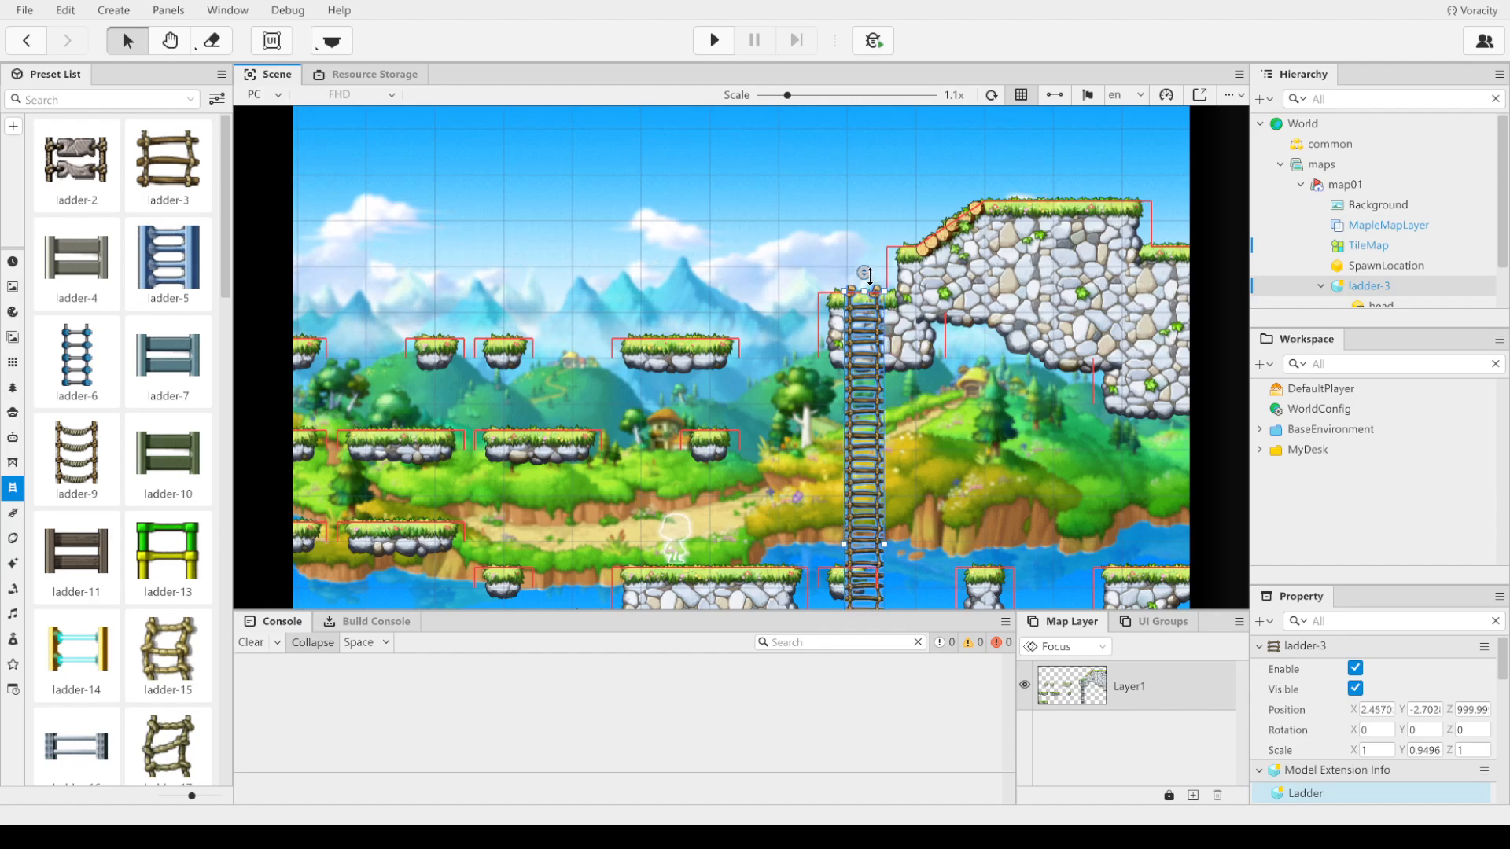
scroll(890, 427, "down", 1)
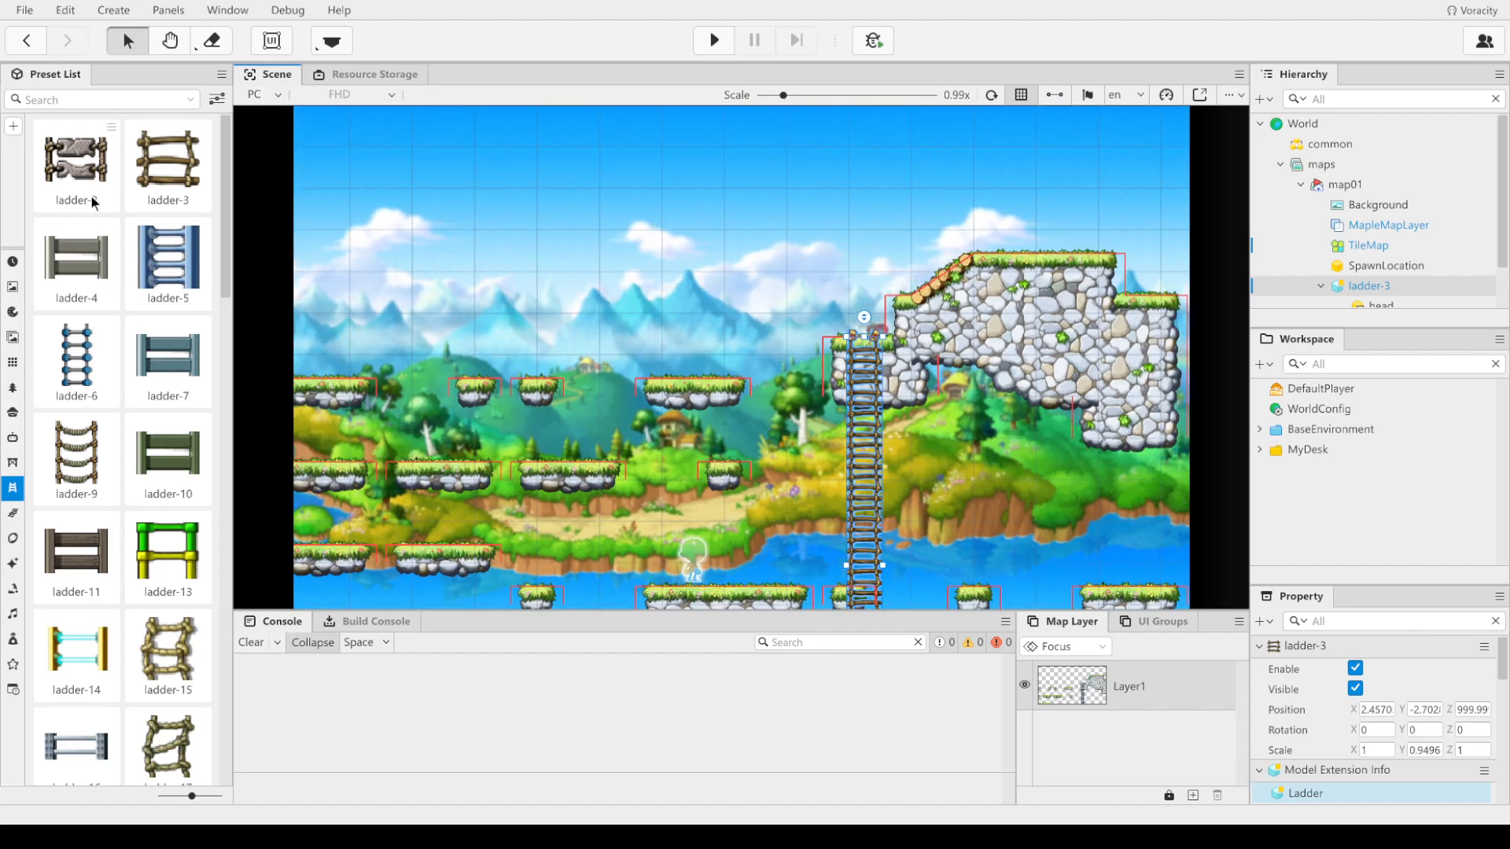
Step: Browse the particle effect, trap and sound preset groups
left_click(12, 513)
left_click(13, 563)
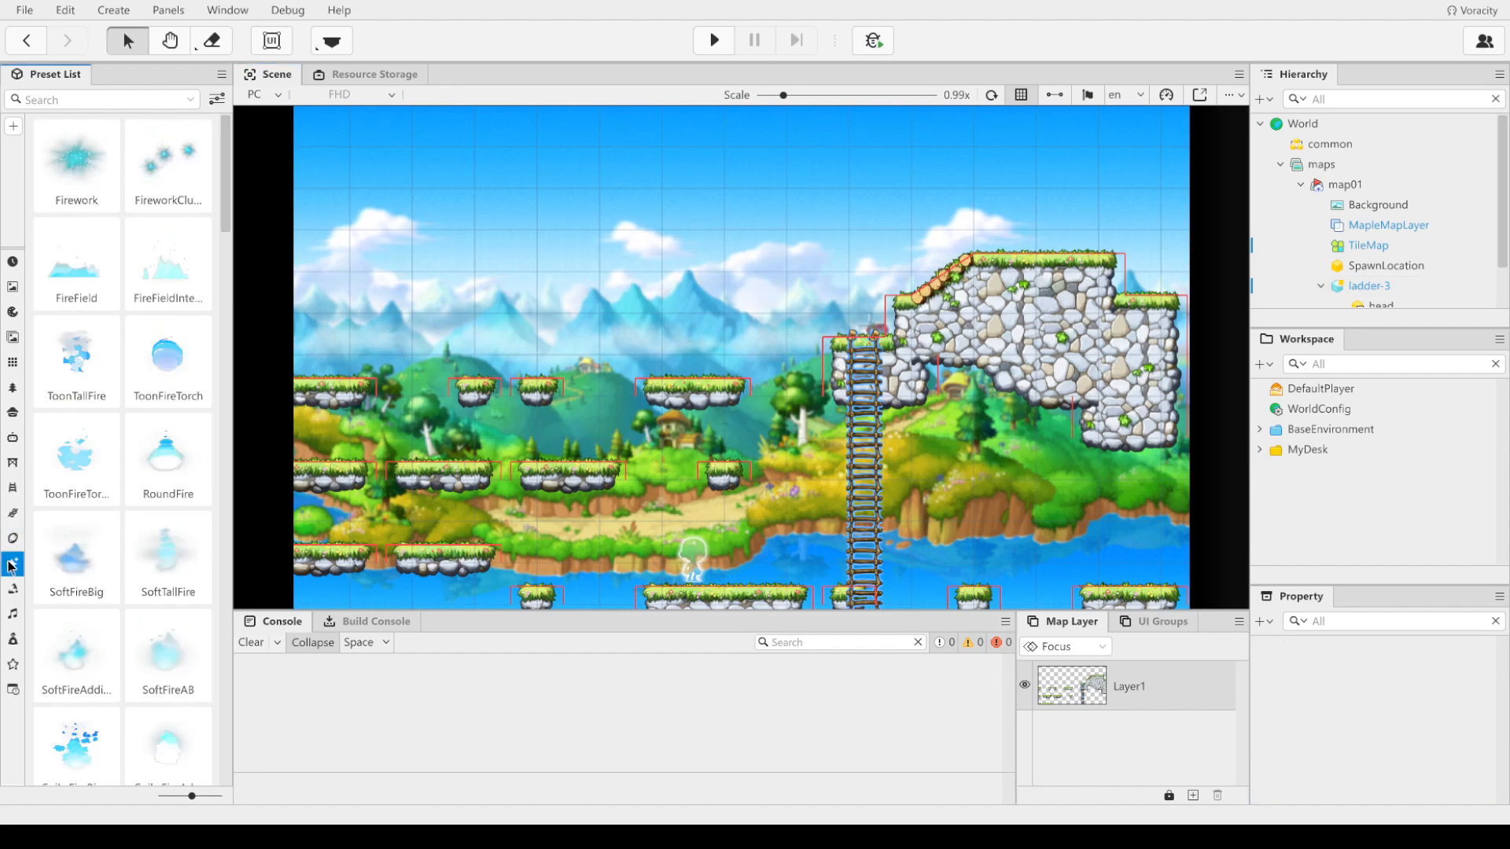
left_click(13, 588)
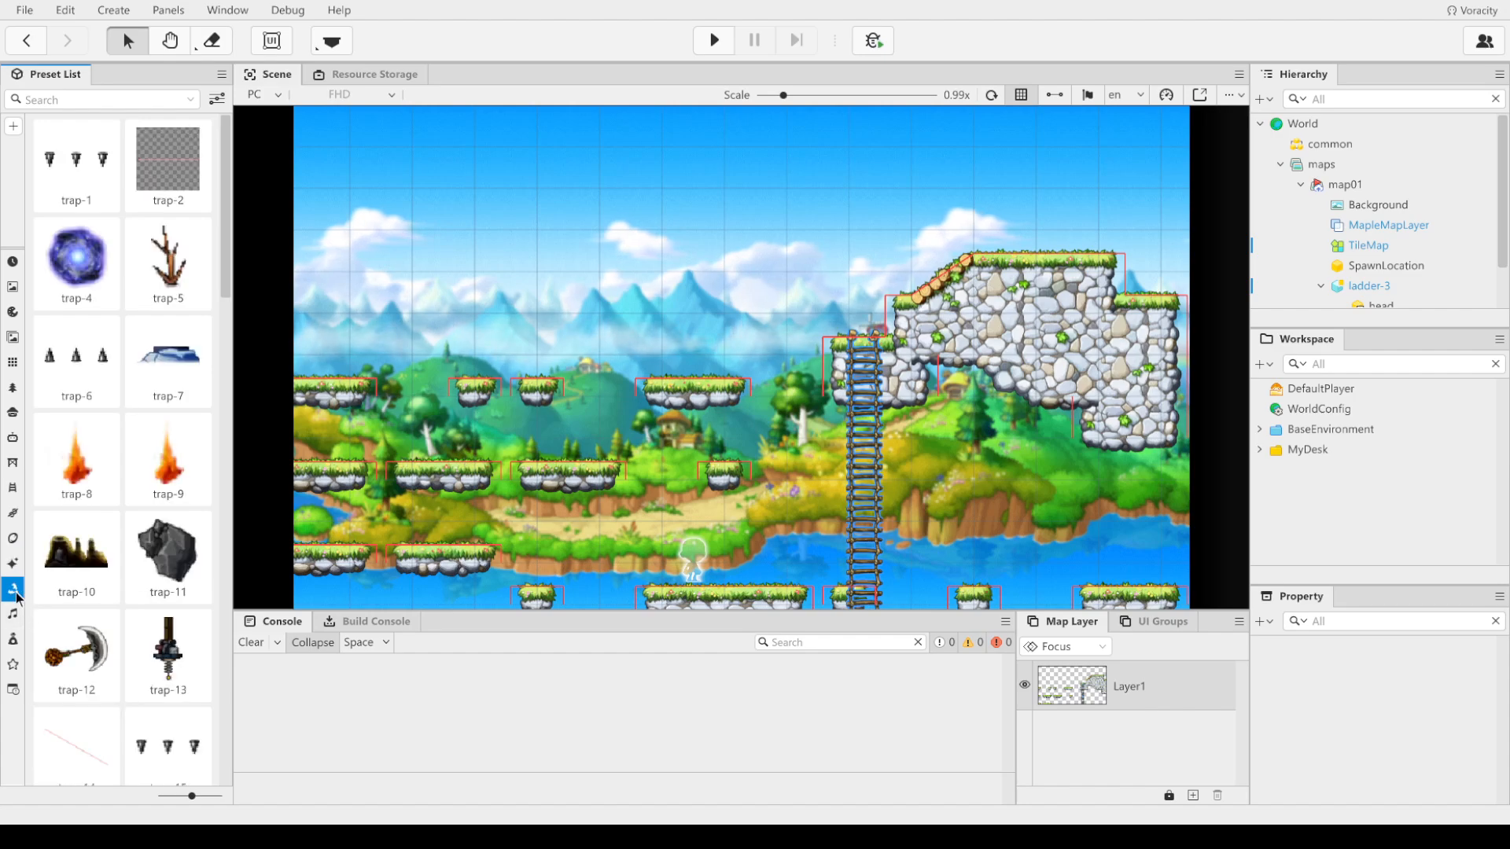
scroll(133, 464, "down", 10)
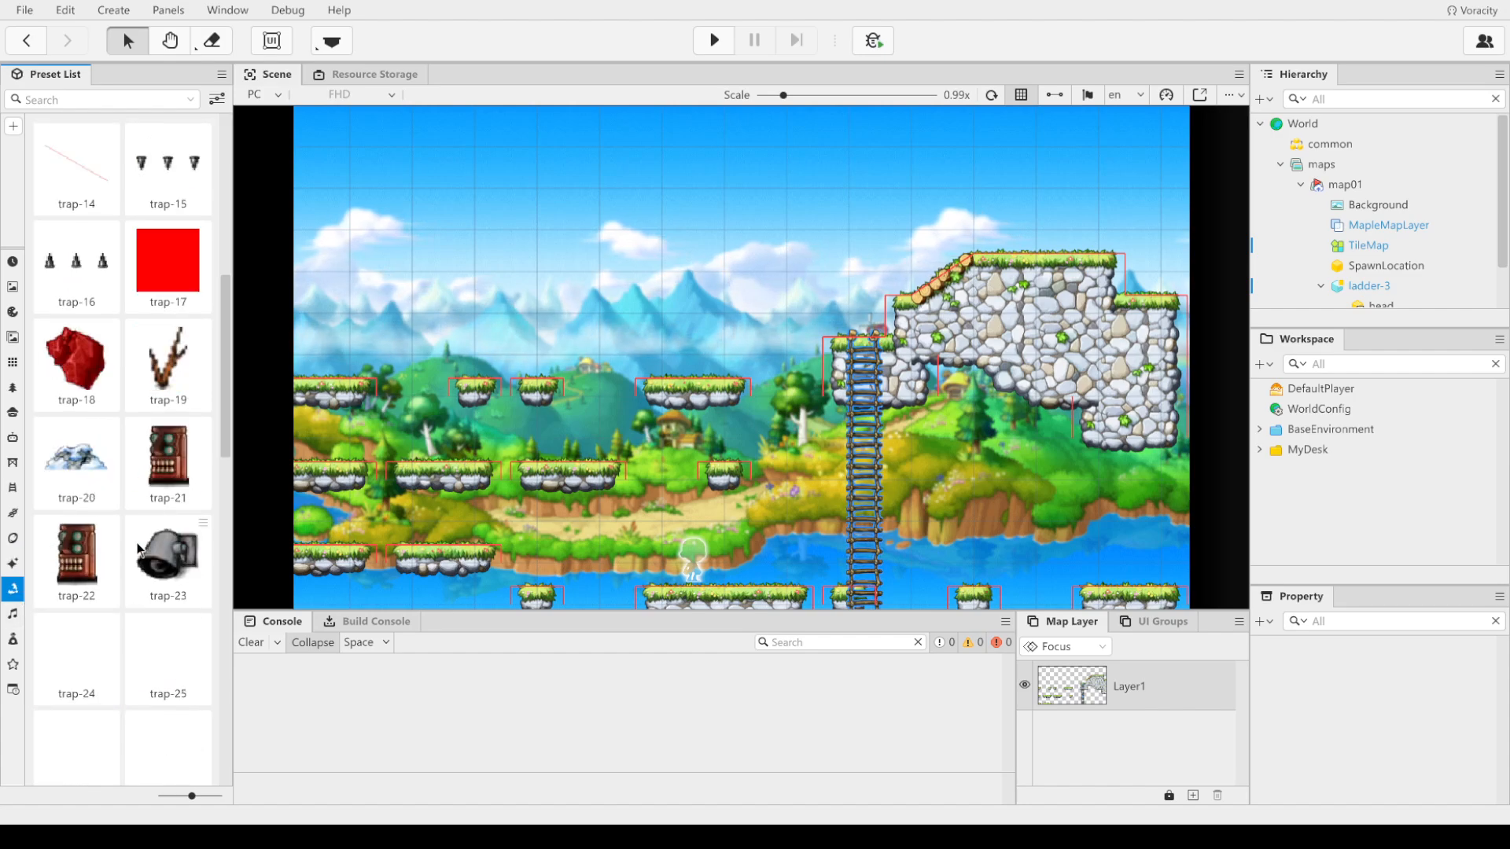
scroll(135, 541, "down", 5)
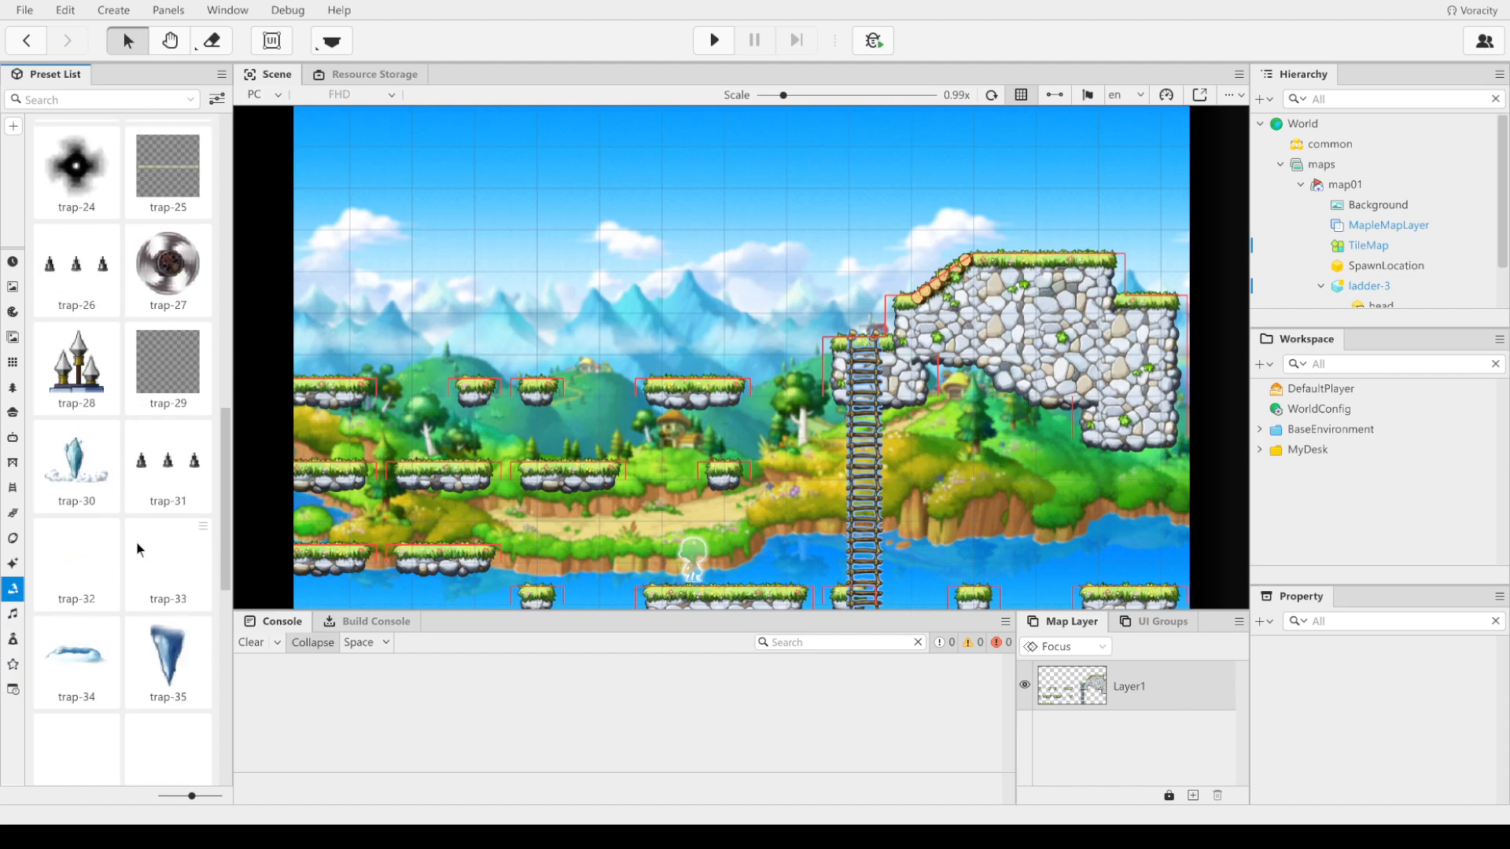
left_click(12, 614)
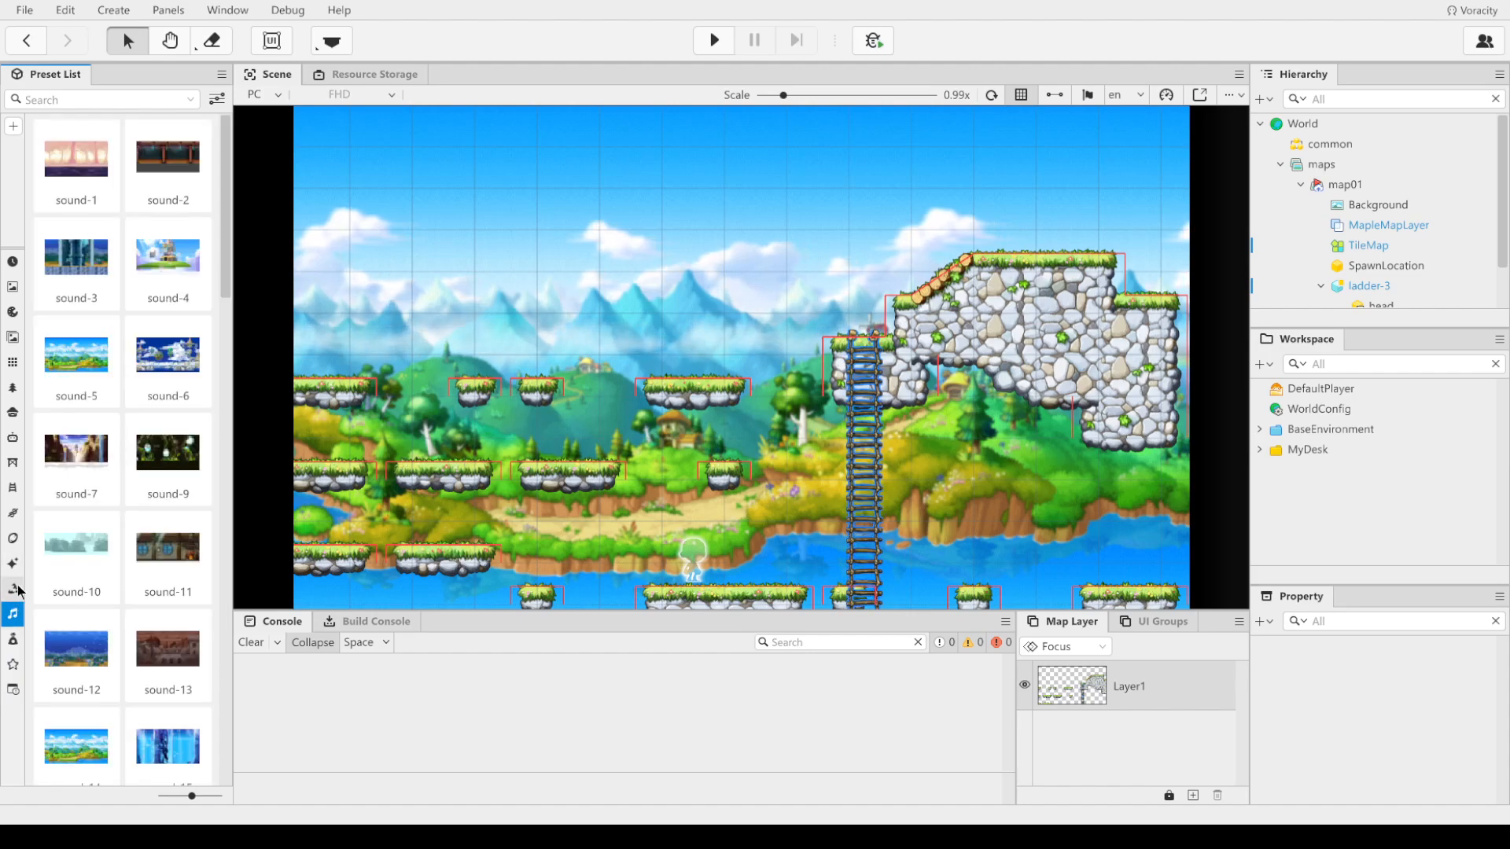
left_click(13, 565)
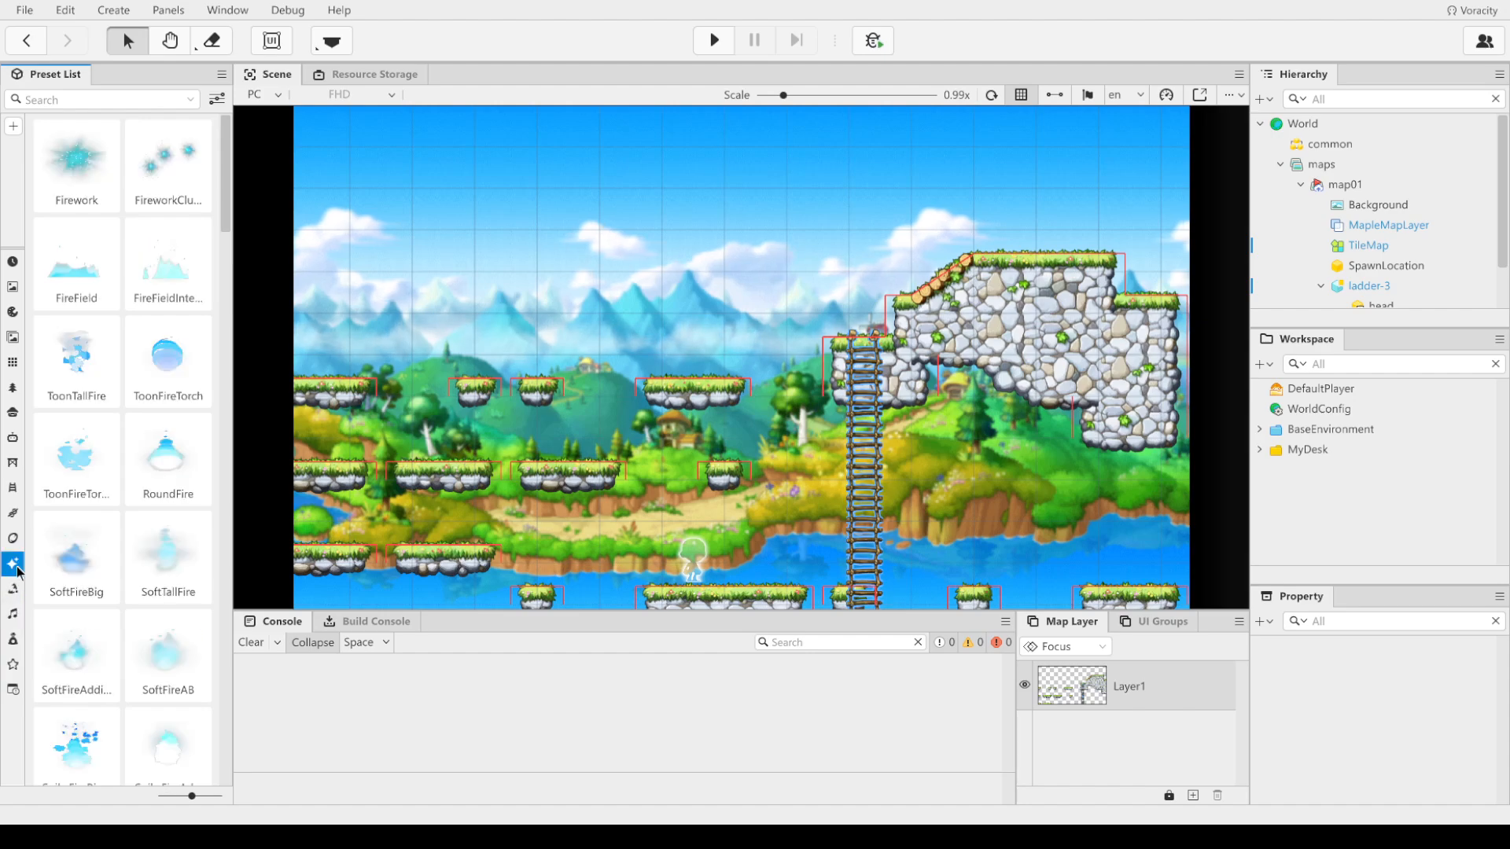
left_click(13, 512)
Step: Choose the portal-3 preset and place it in the sunken pit at the tunnel's left end, at about X -6.30, Y -4.14
left_click(14, 537)
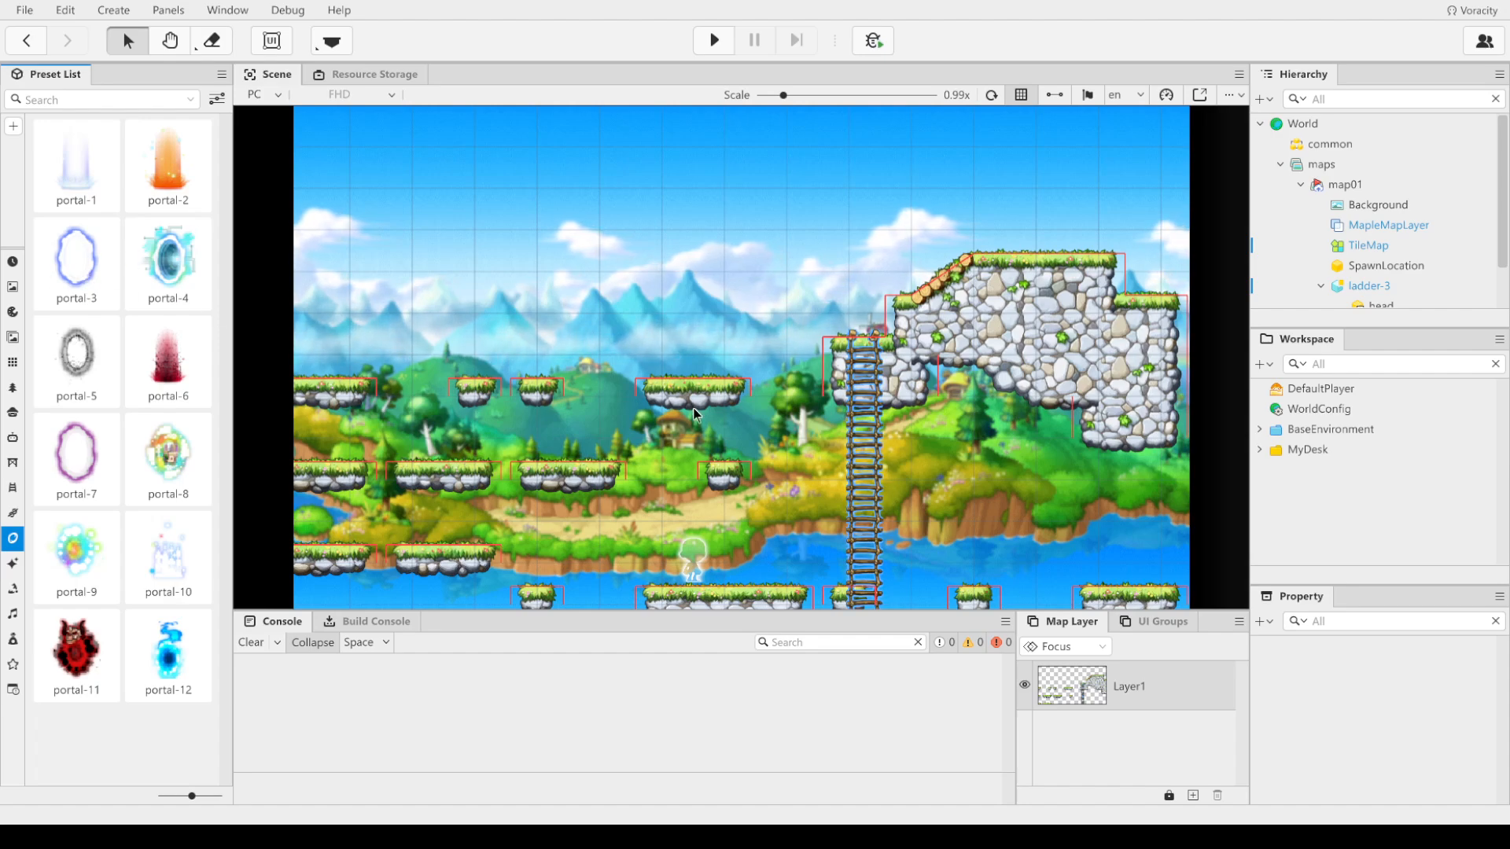
left_click(186, 41)
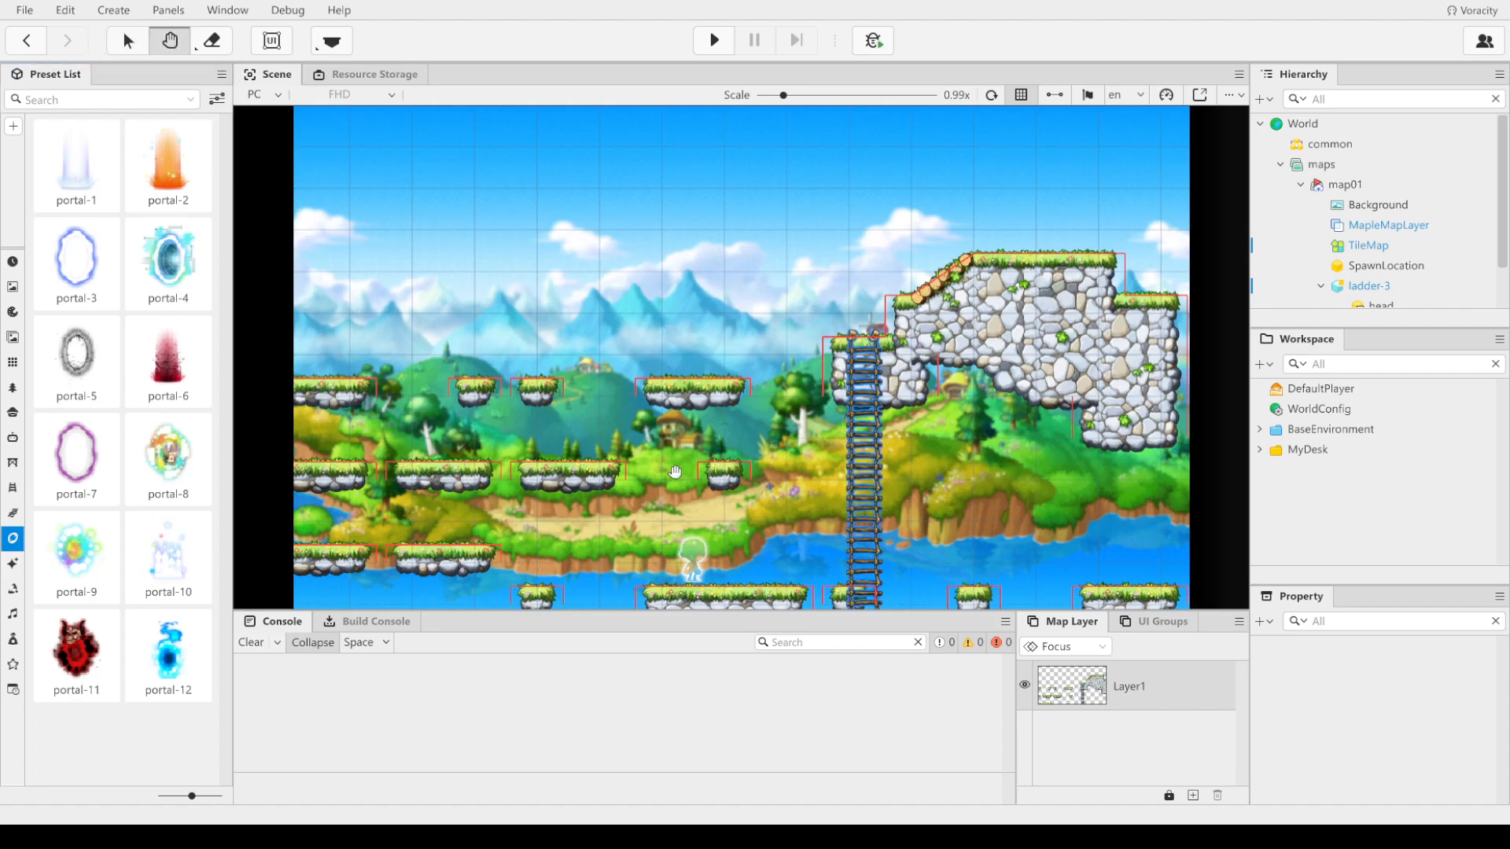
left_click_drag(833, 455, 1085, 126)
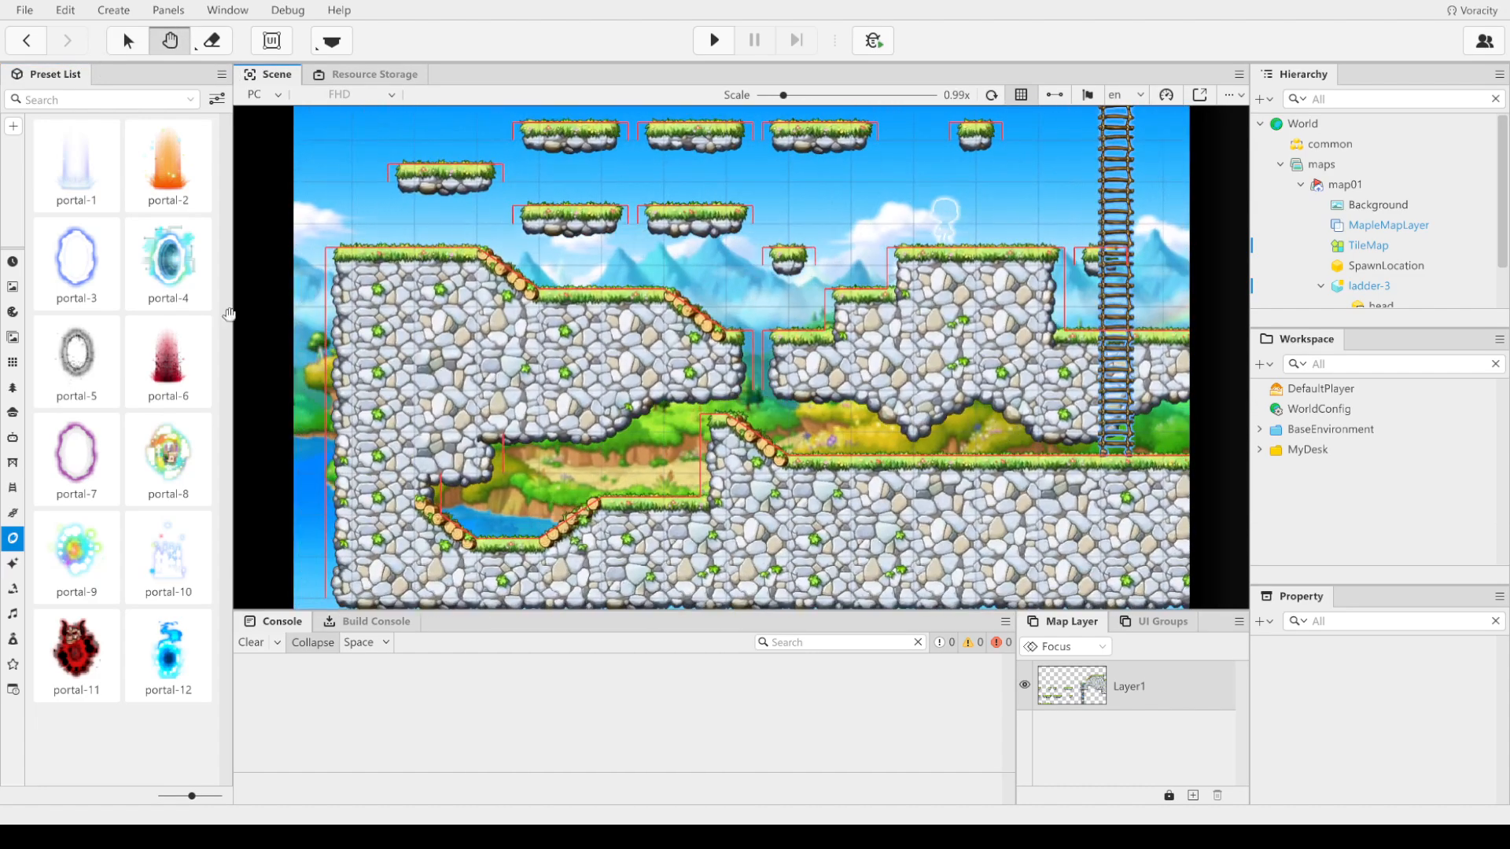
left_click(84, 281)
left_click(495, 531)
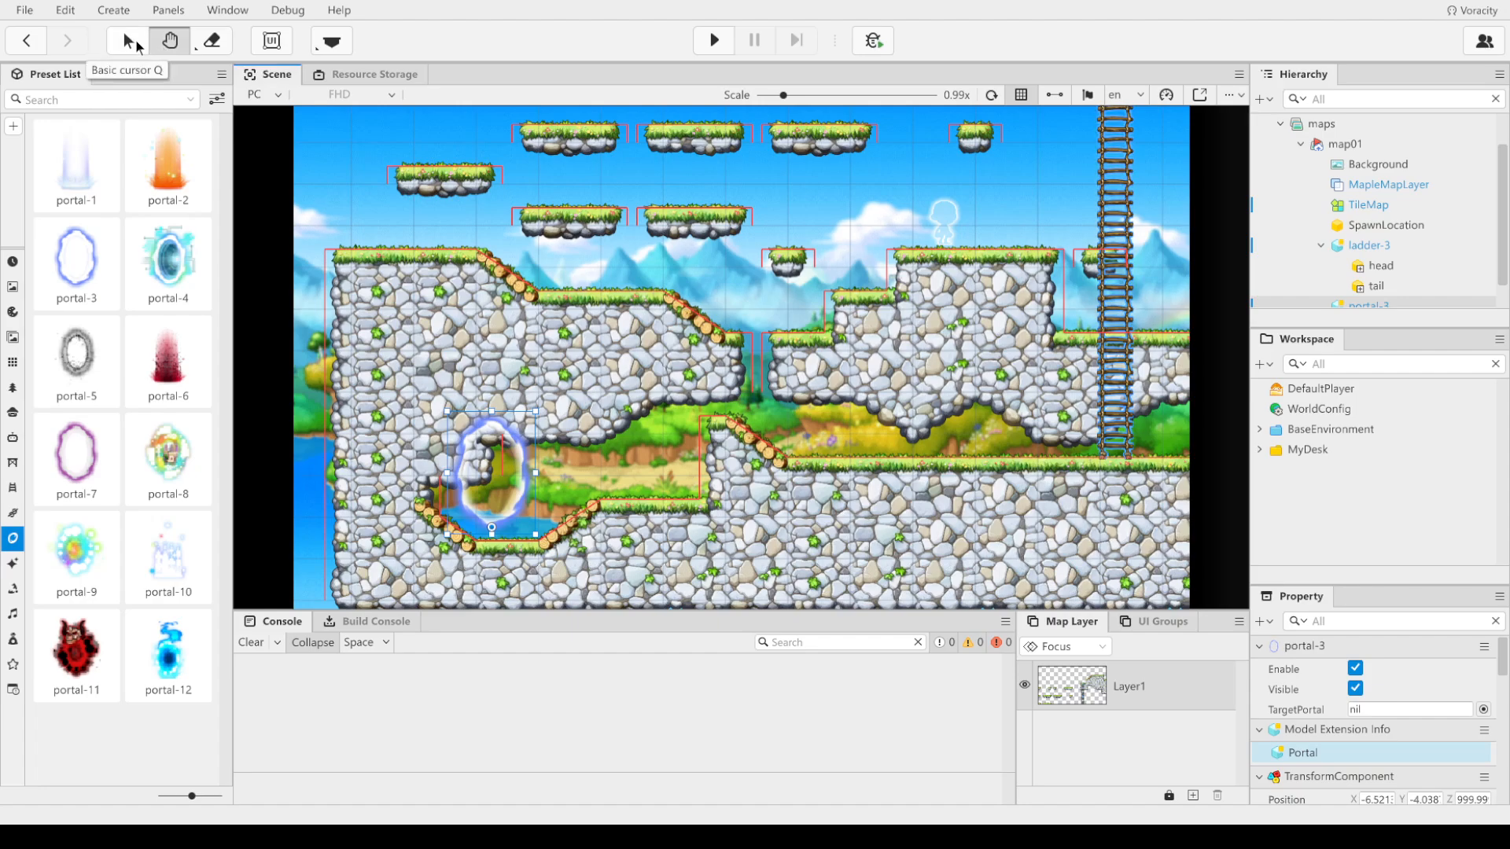
left_click(129, 40)
left_click_drag(501, 474, 513, 492)
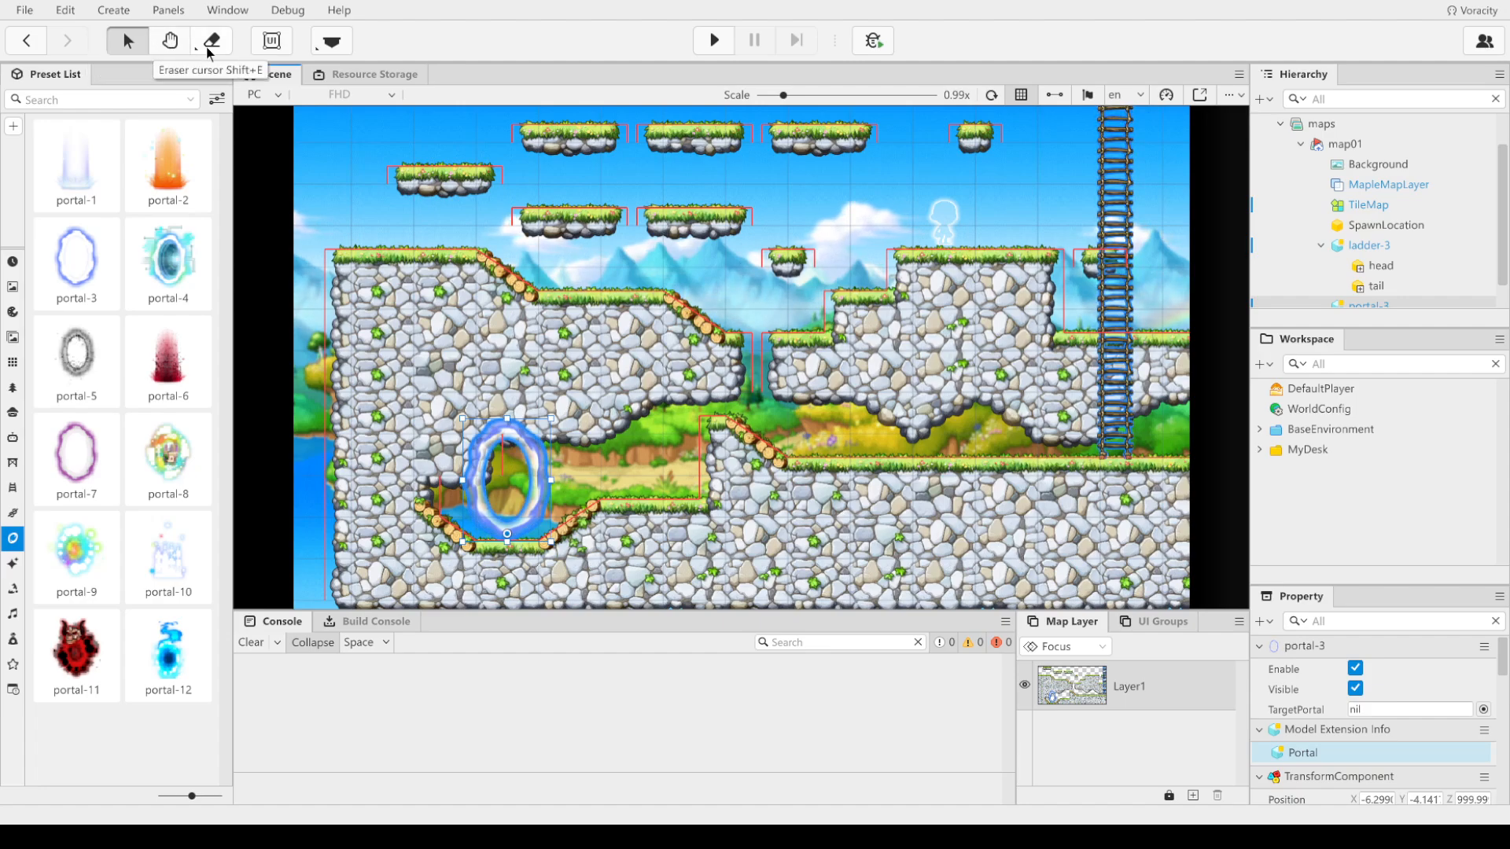
Step: Place a second portal-3 on the large floating island, at about X 4.87, Y 4.85
key("w")
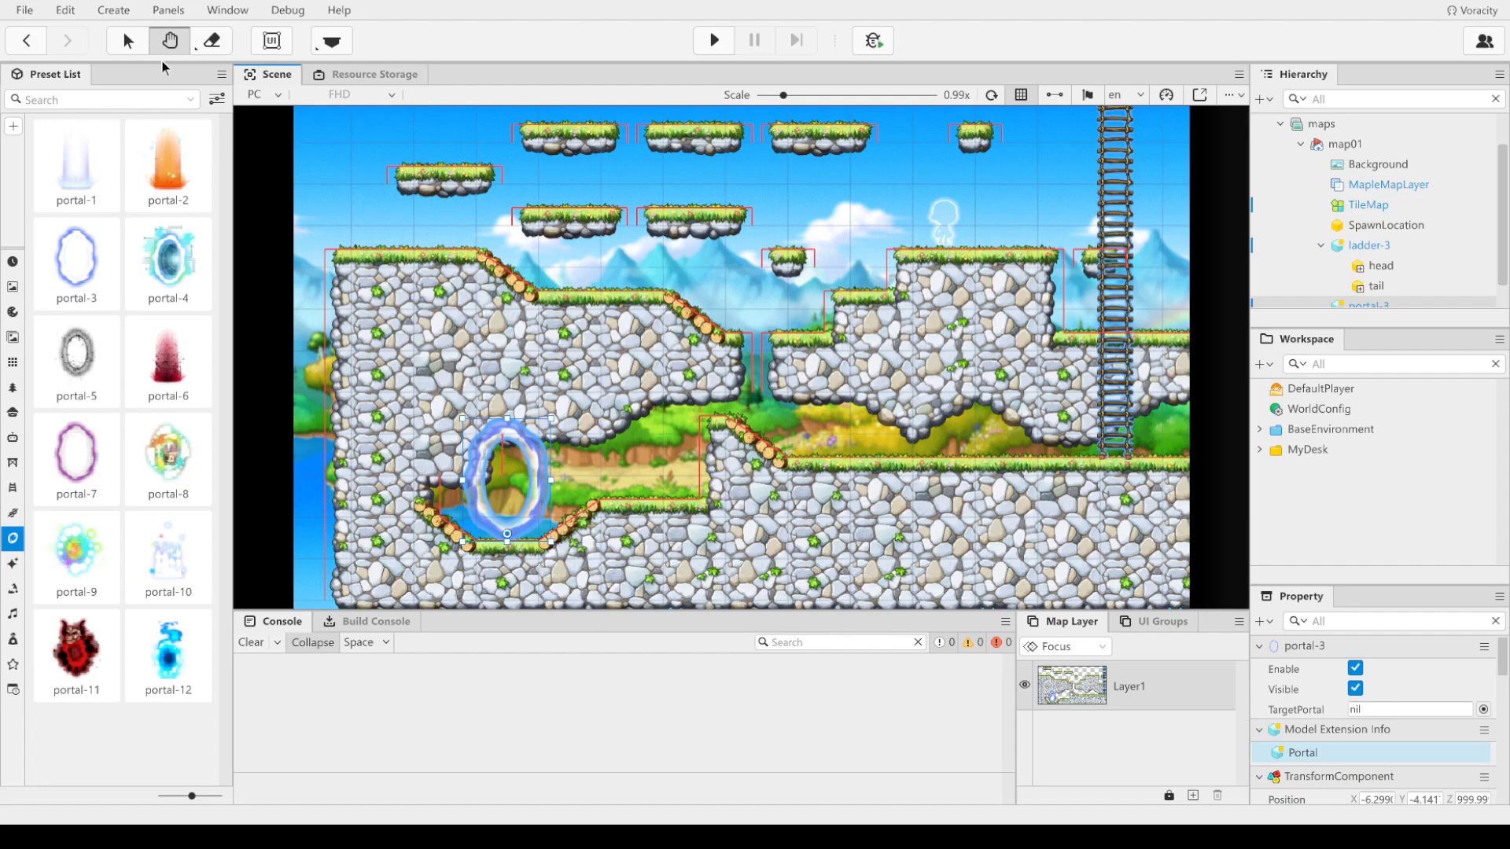
key("q")
key("w")
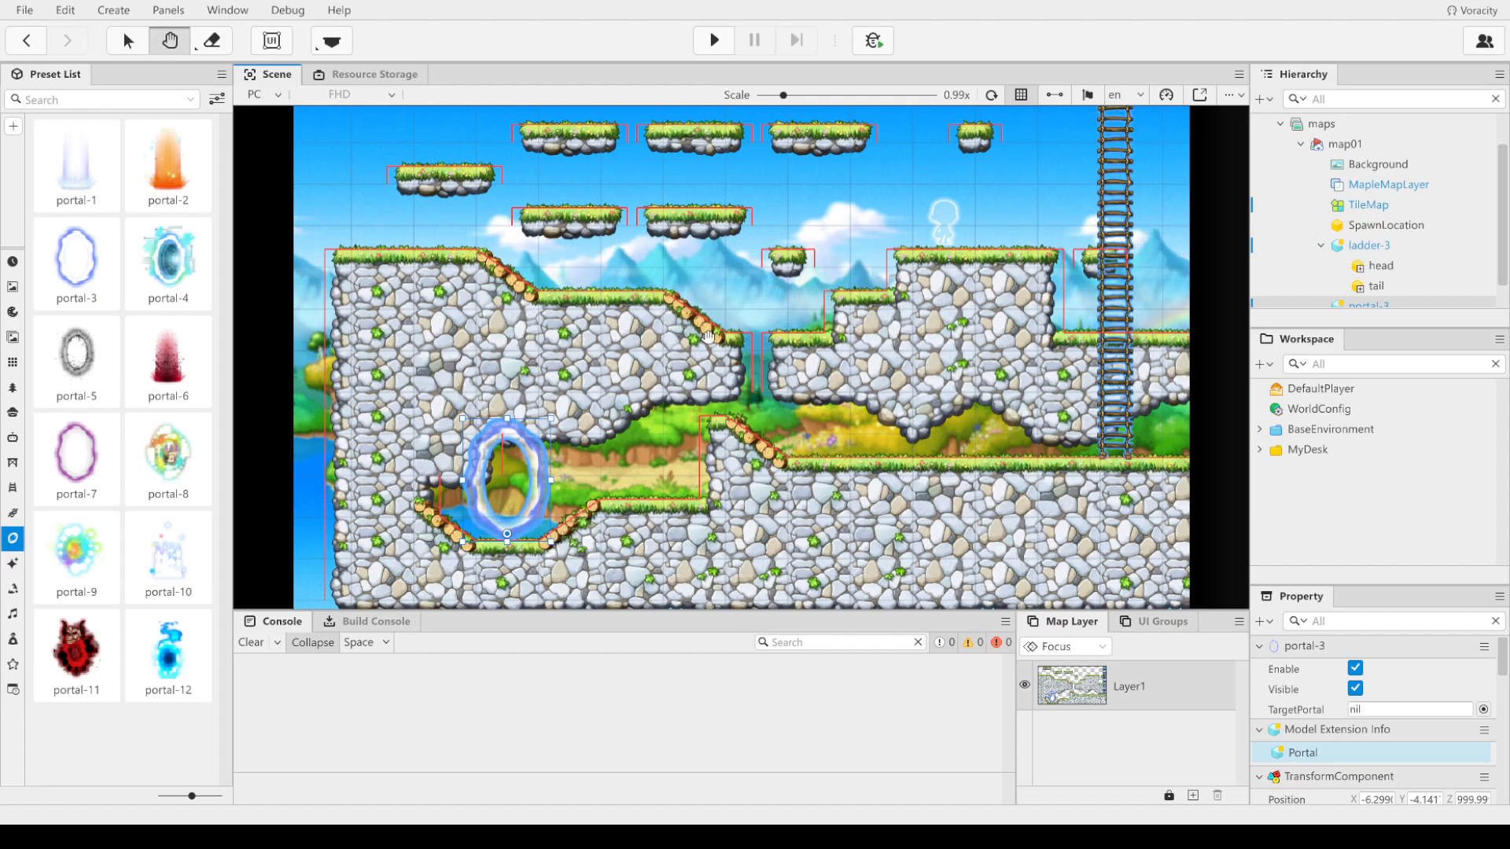
left_click_drag(920, 277, 443, 525)
left_click_drag(99, 306, 818, 256)
key("q")
Step: Place portal-1 on the ground's left end at about X -7.60, Y 0.04, and another beside the spawn point at about X 1.29, Y -0.07
left_click_drag(100, 162, 903, 206)
key("w")
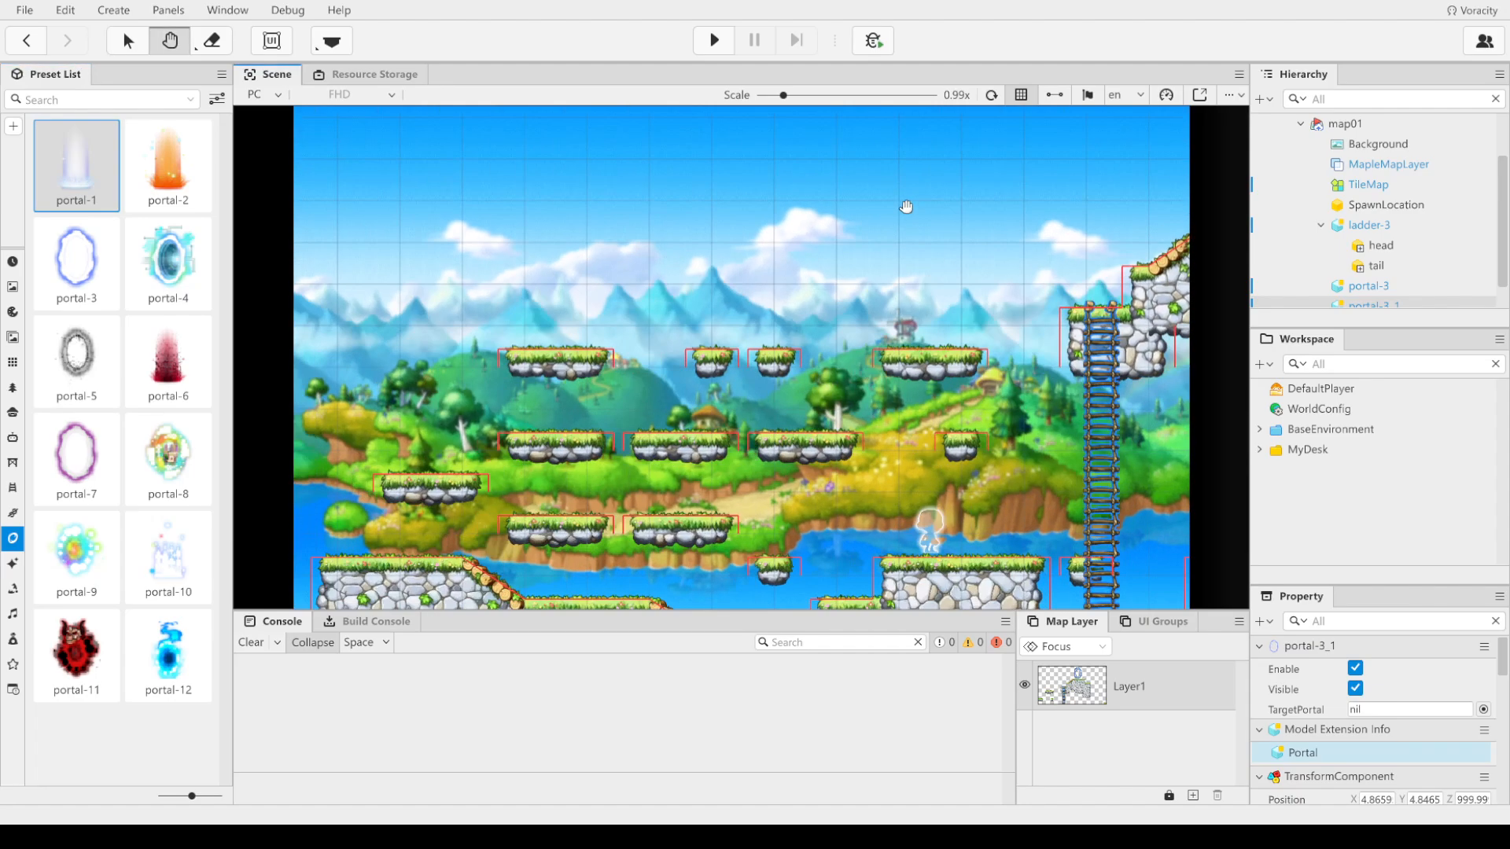
left_click_drag(547, 370, 537, 239)
left_click_drag(767, 401, 833, 377)
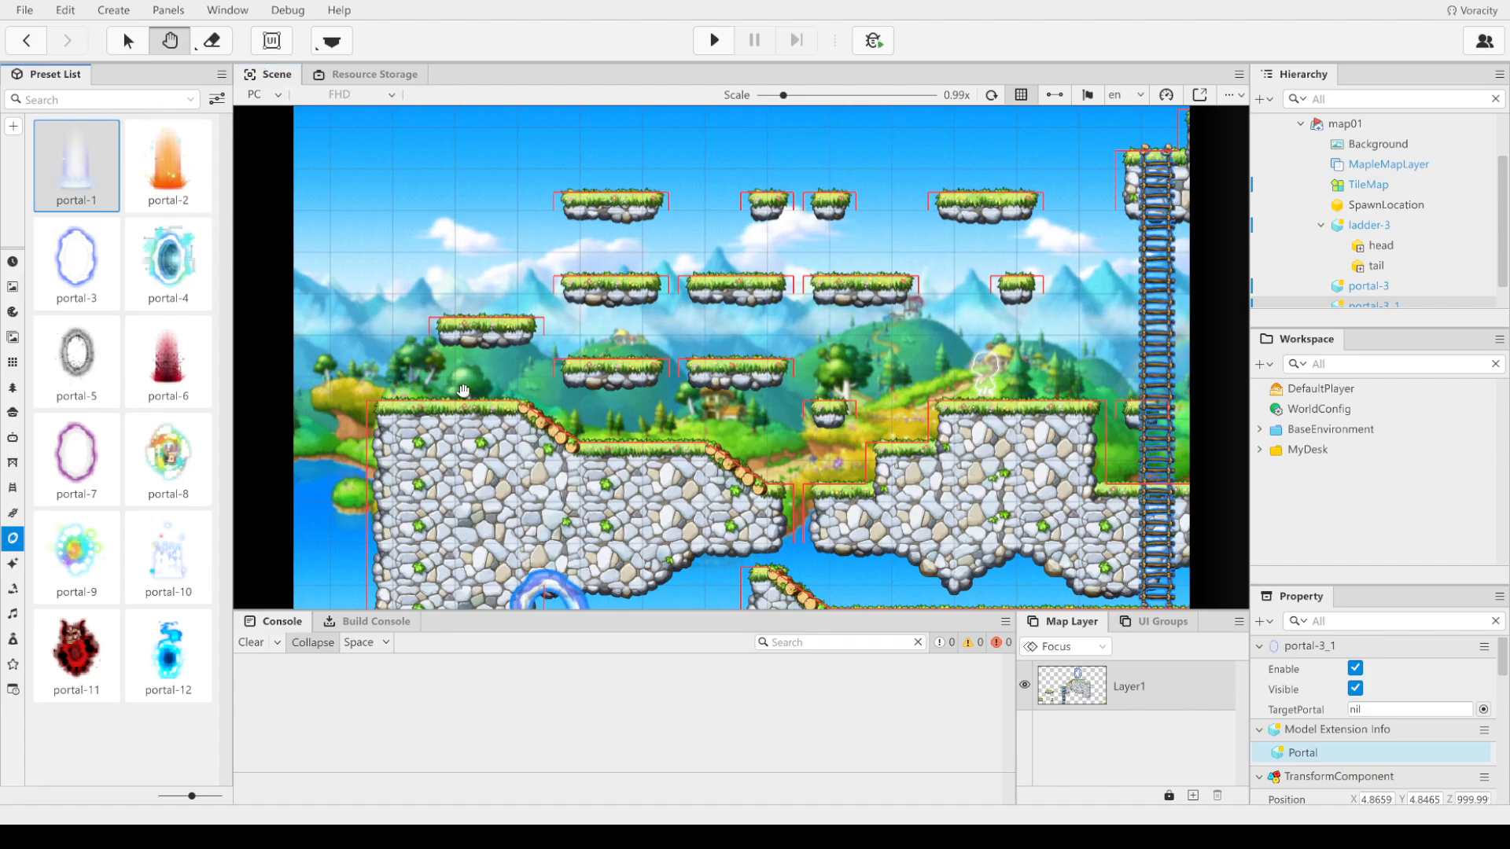
key("q")
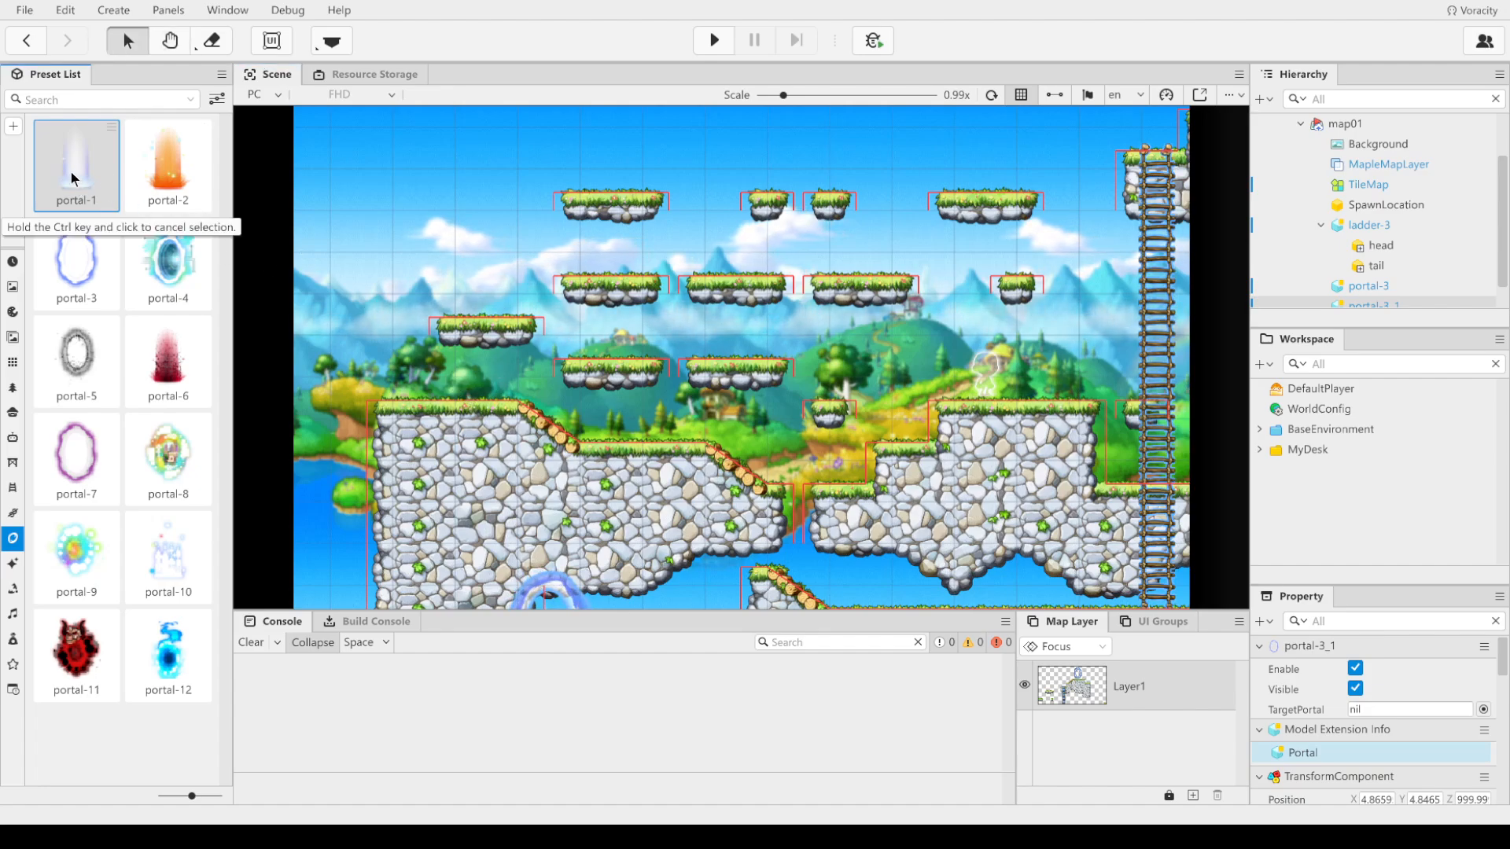
left_click_drag(428, 360, 454, 350)
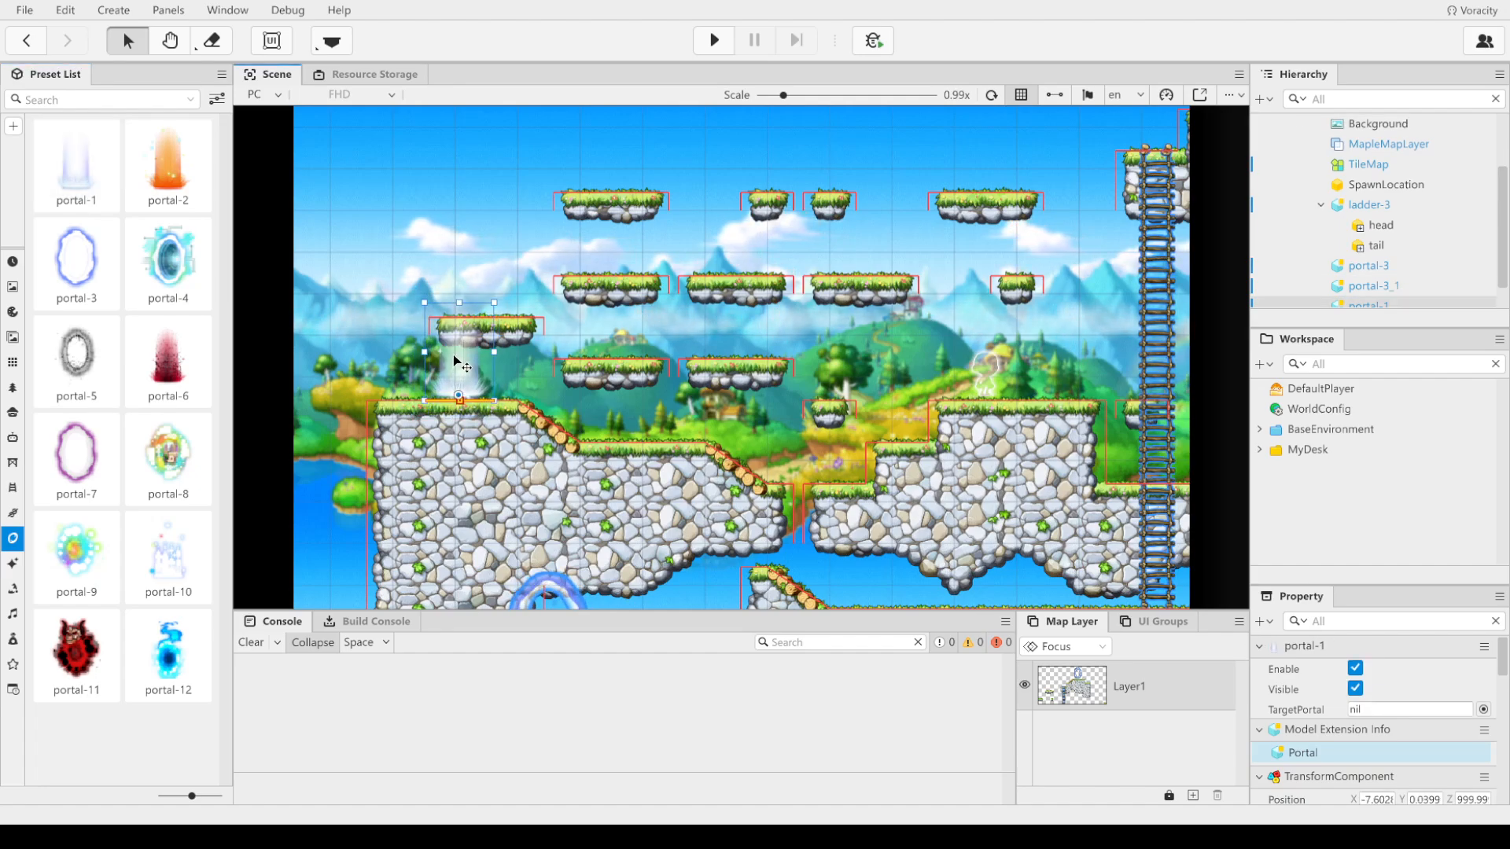
left_click(98, 193)
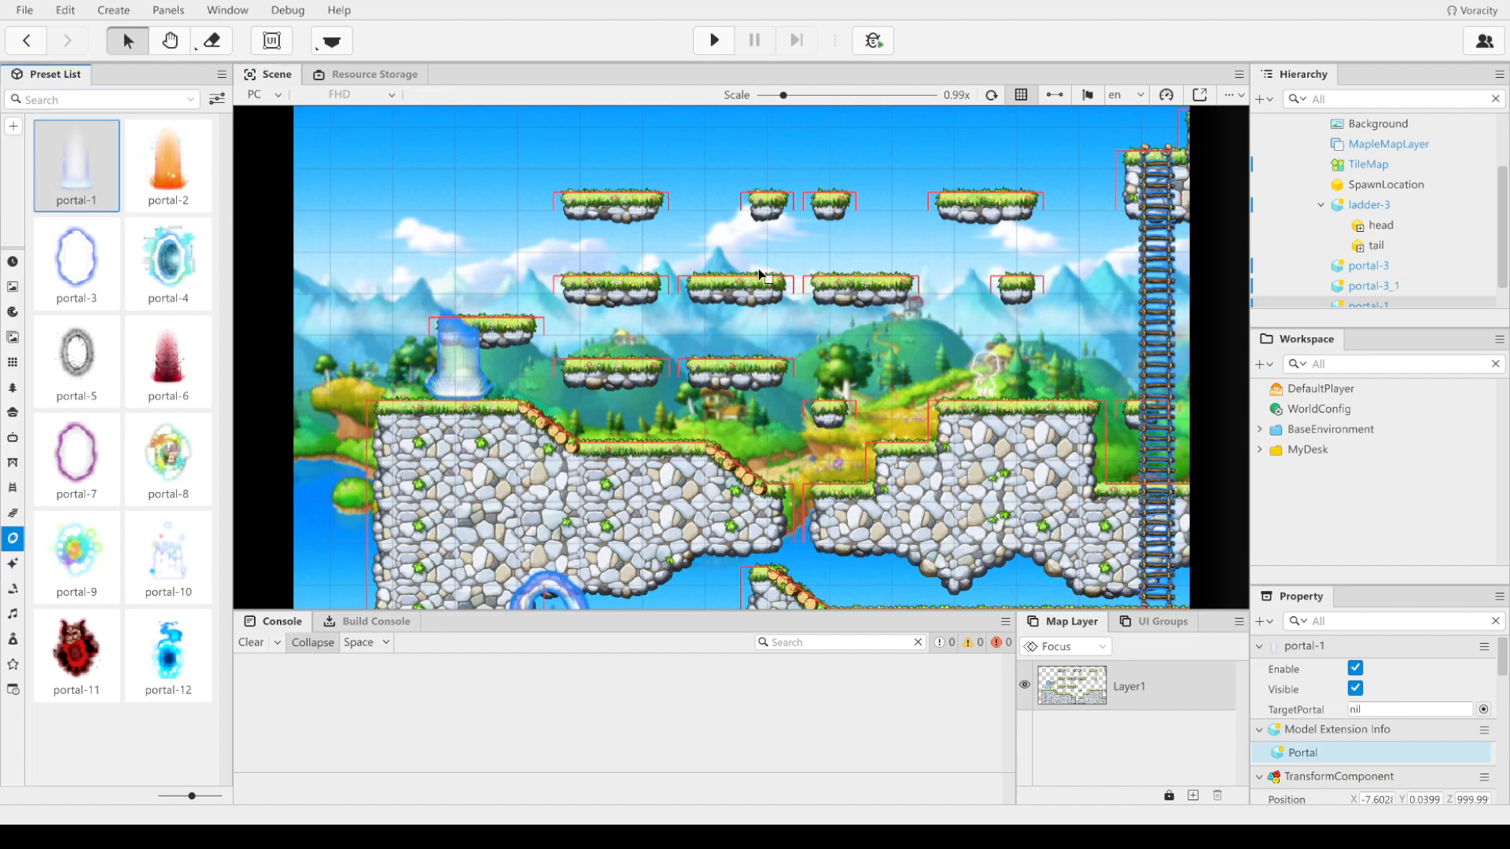
left_click(1085, 370)
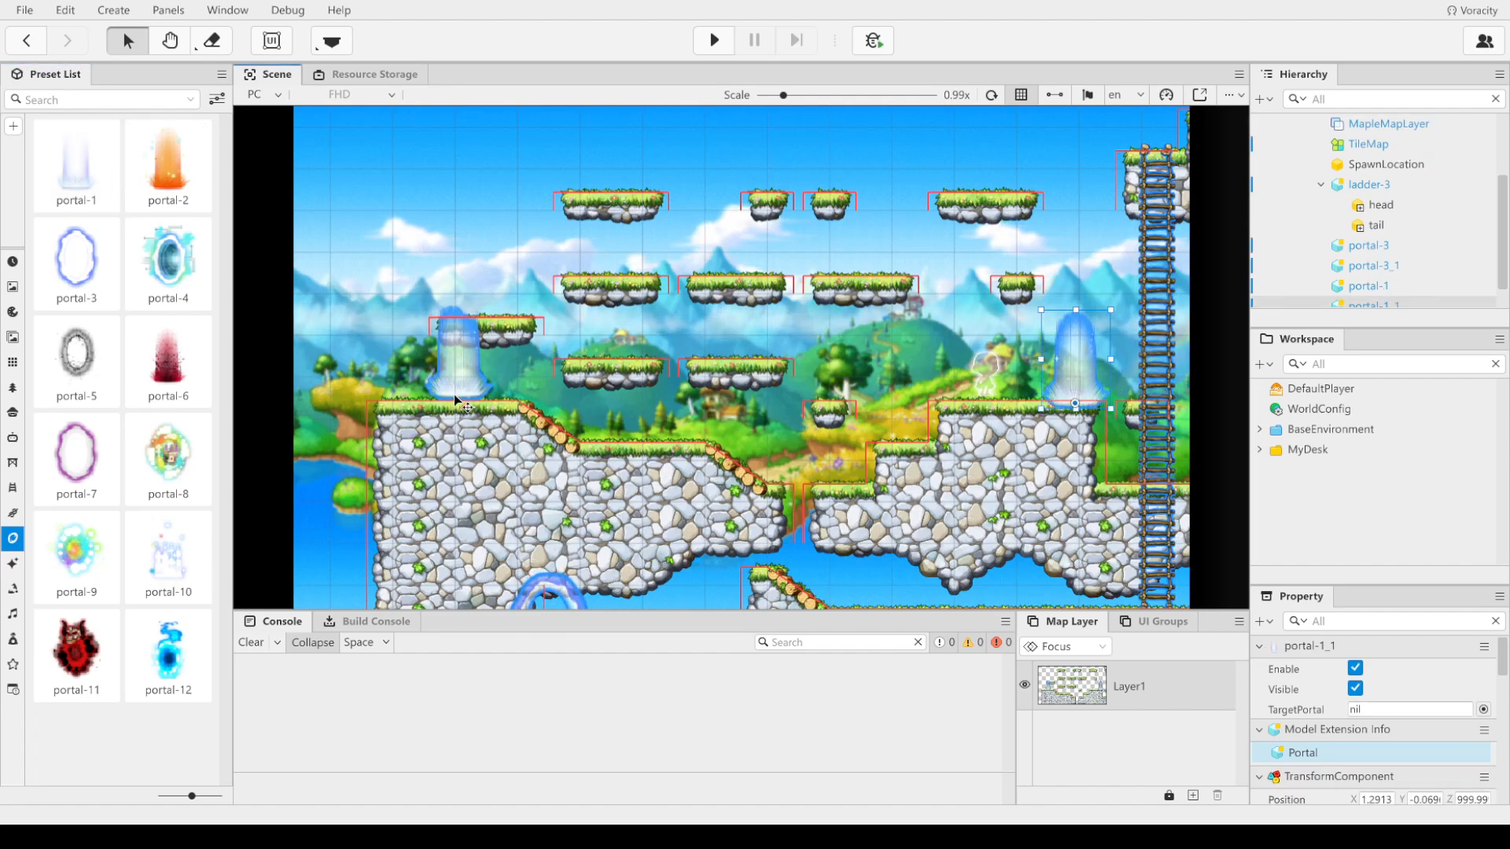
Step: Try to rename the portal-1 entity at the ground's left end as "left portal"
left_click(456, 366)
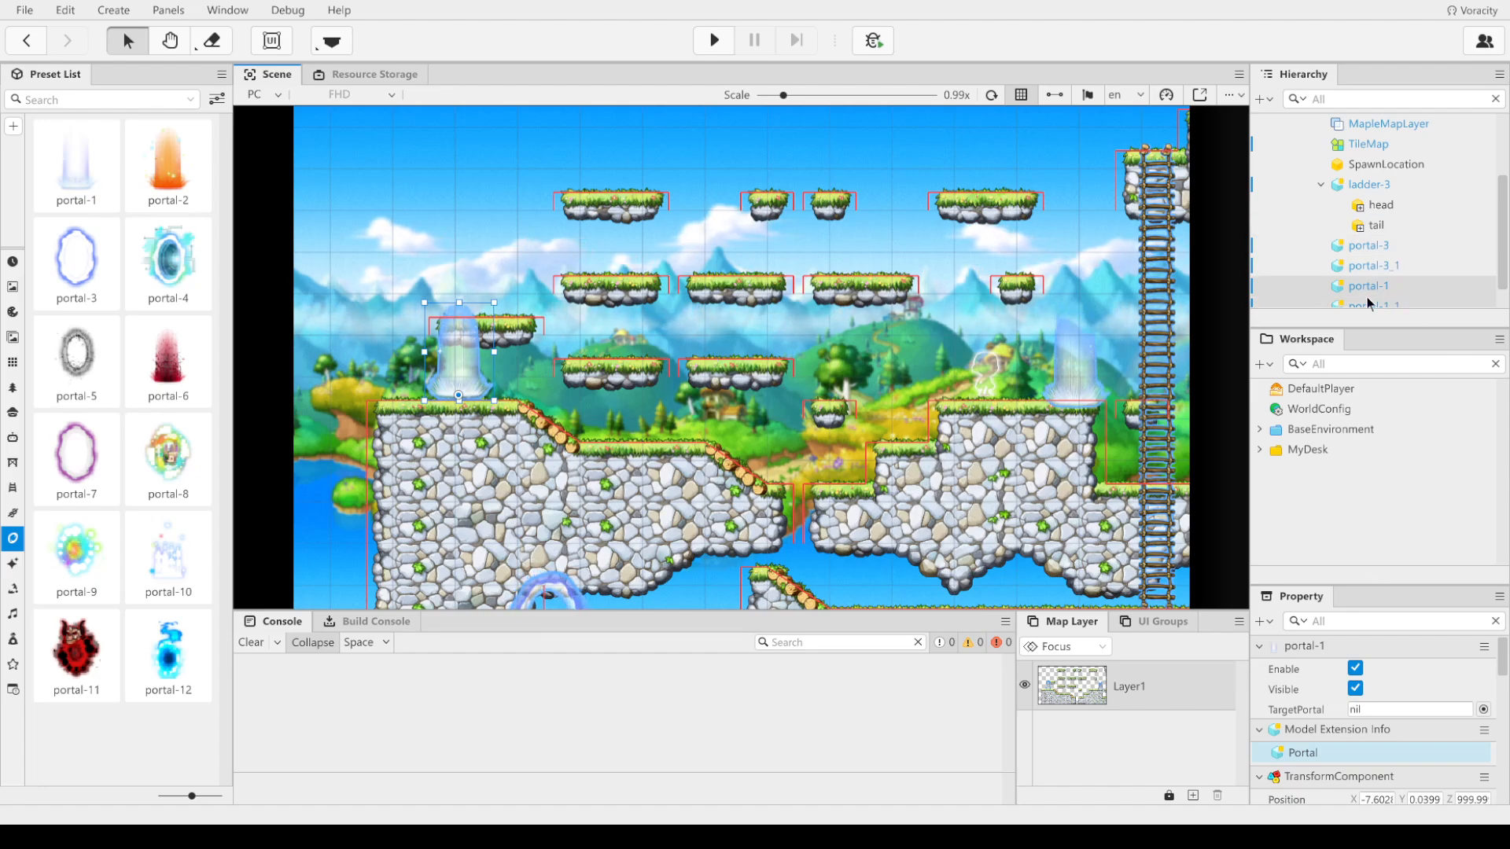
scroll(1389, 283, "down", 1)
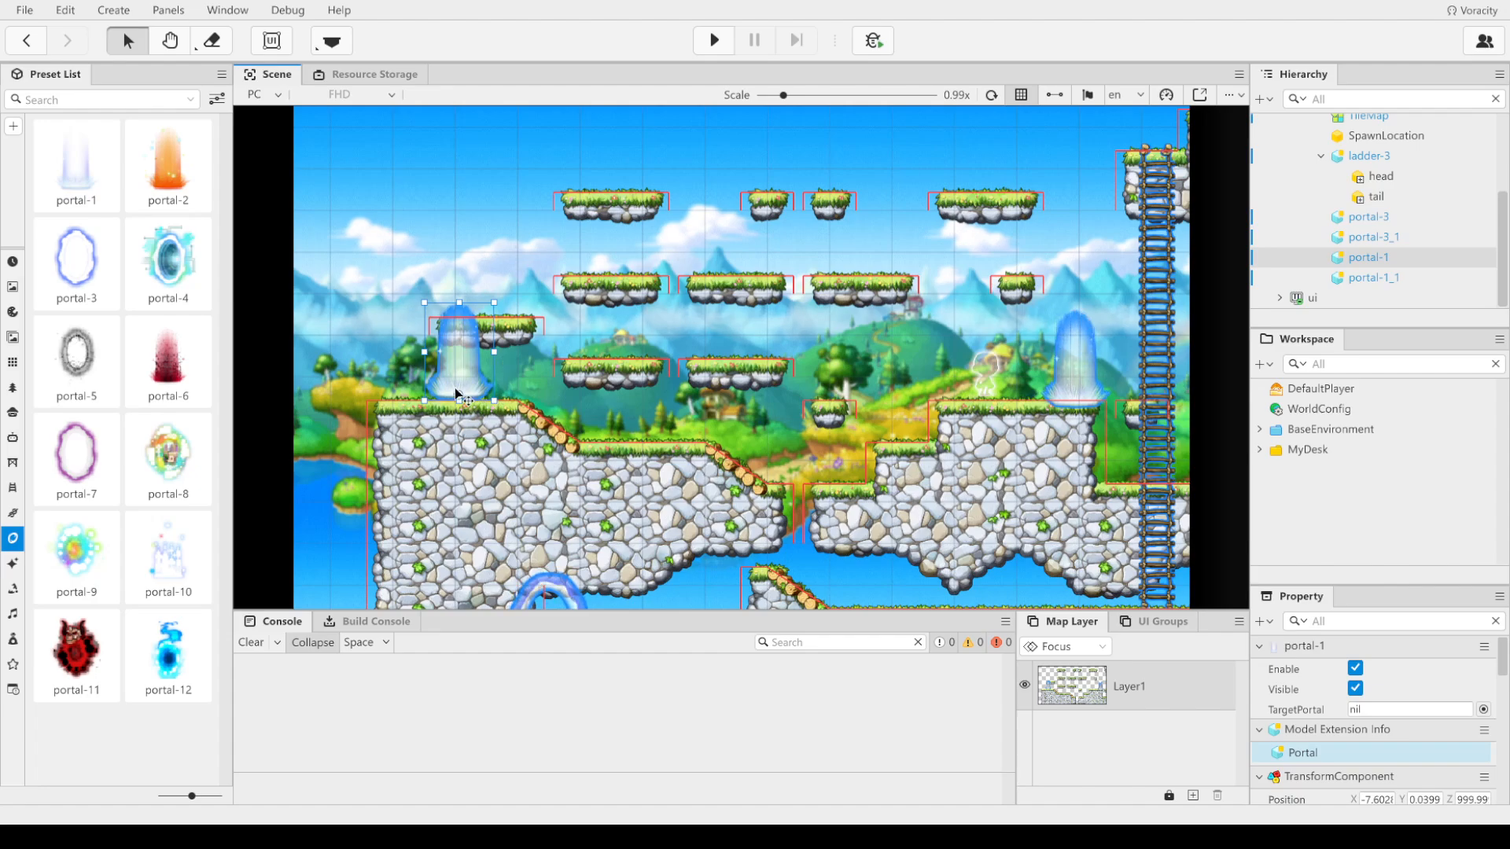
double_click(1383, 257)
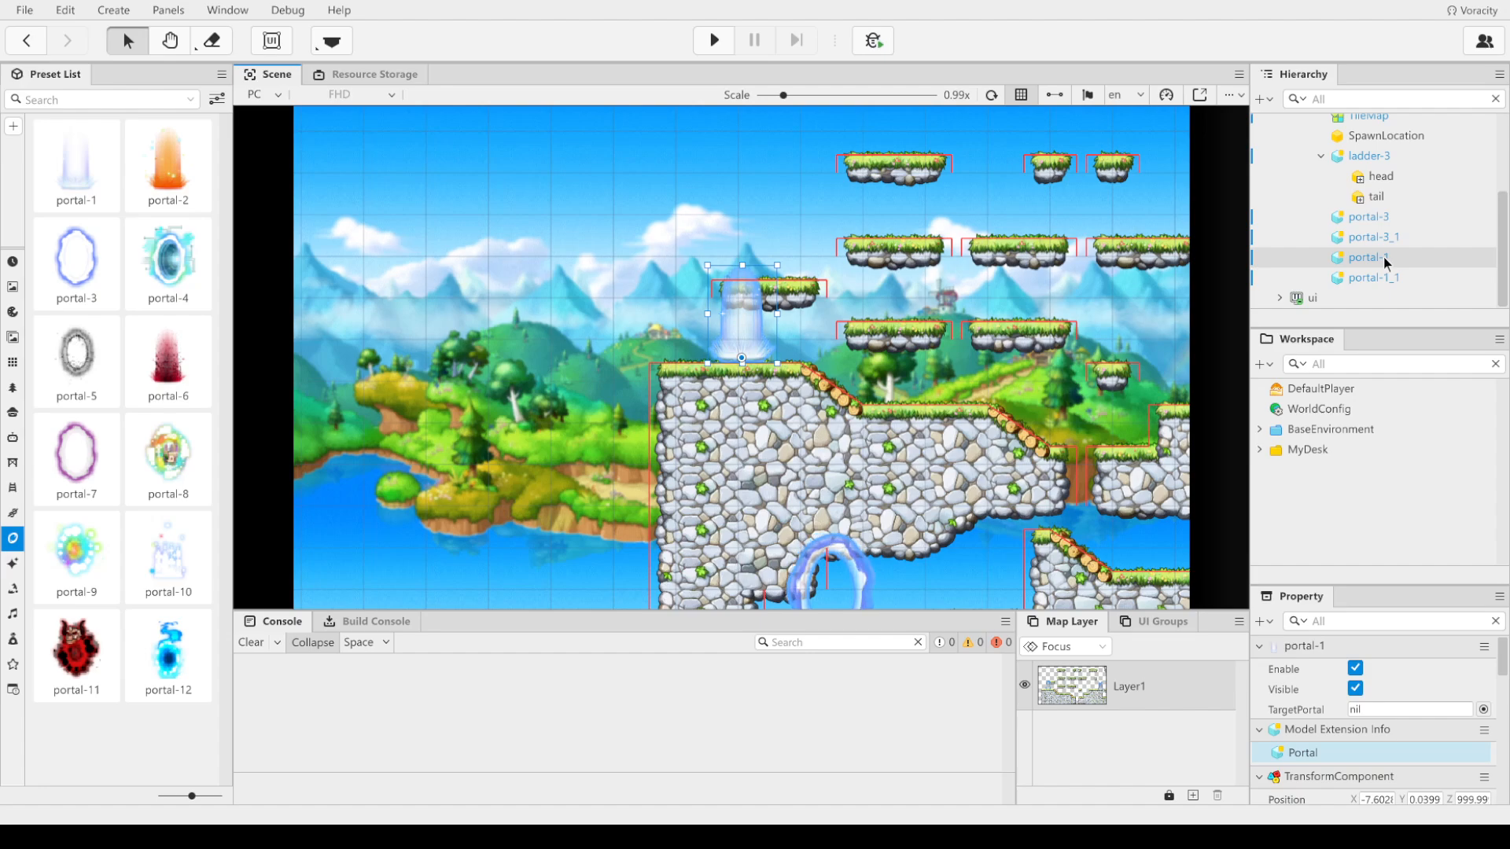
right_click(1384, 257)
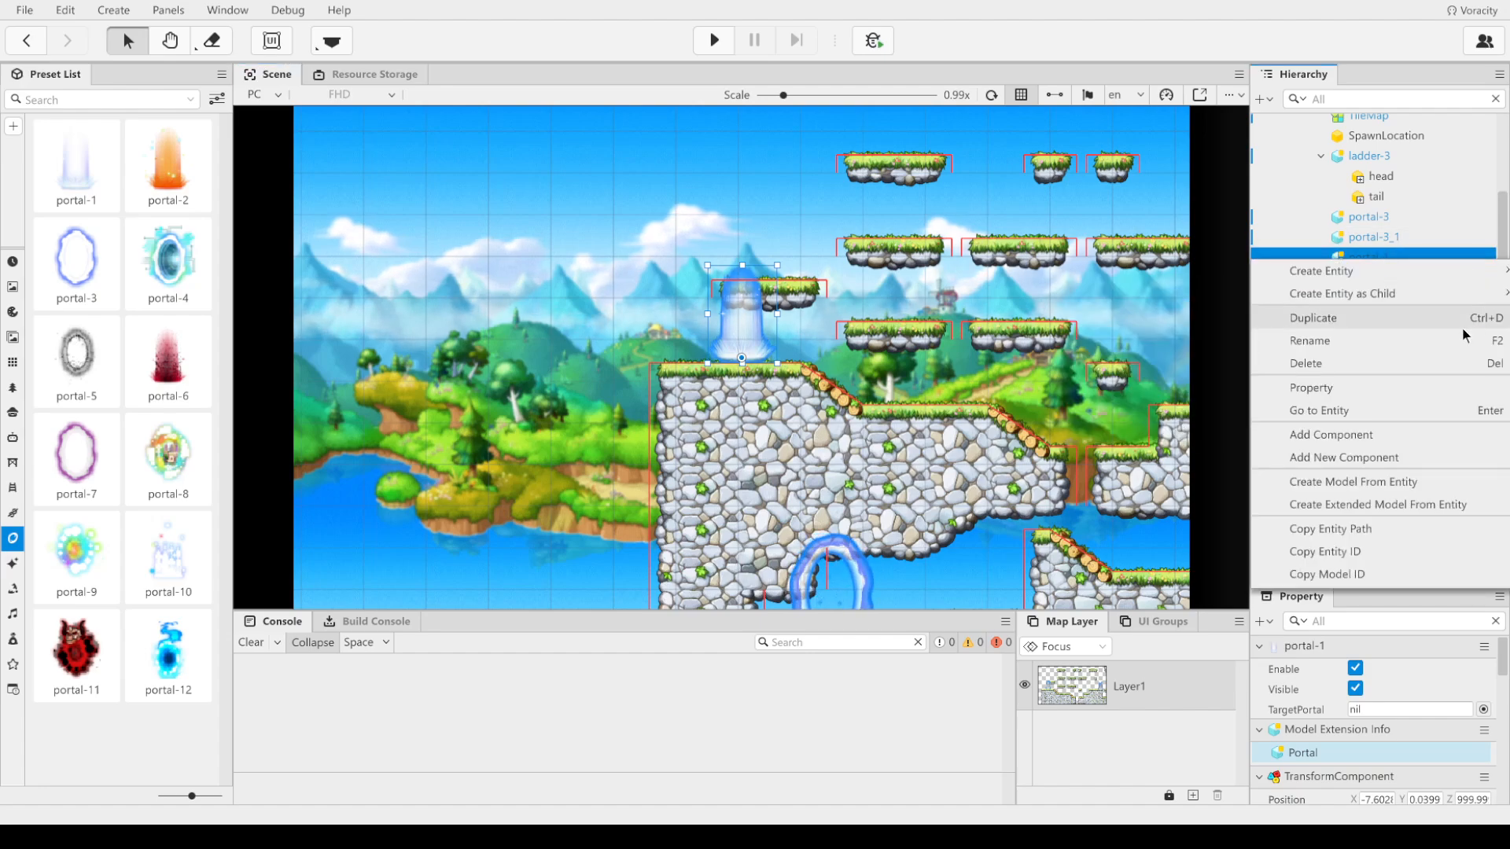
left_click(1364, 341)
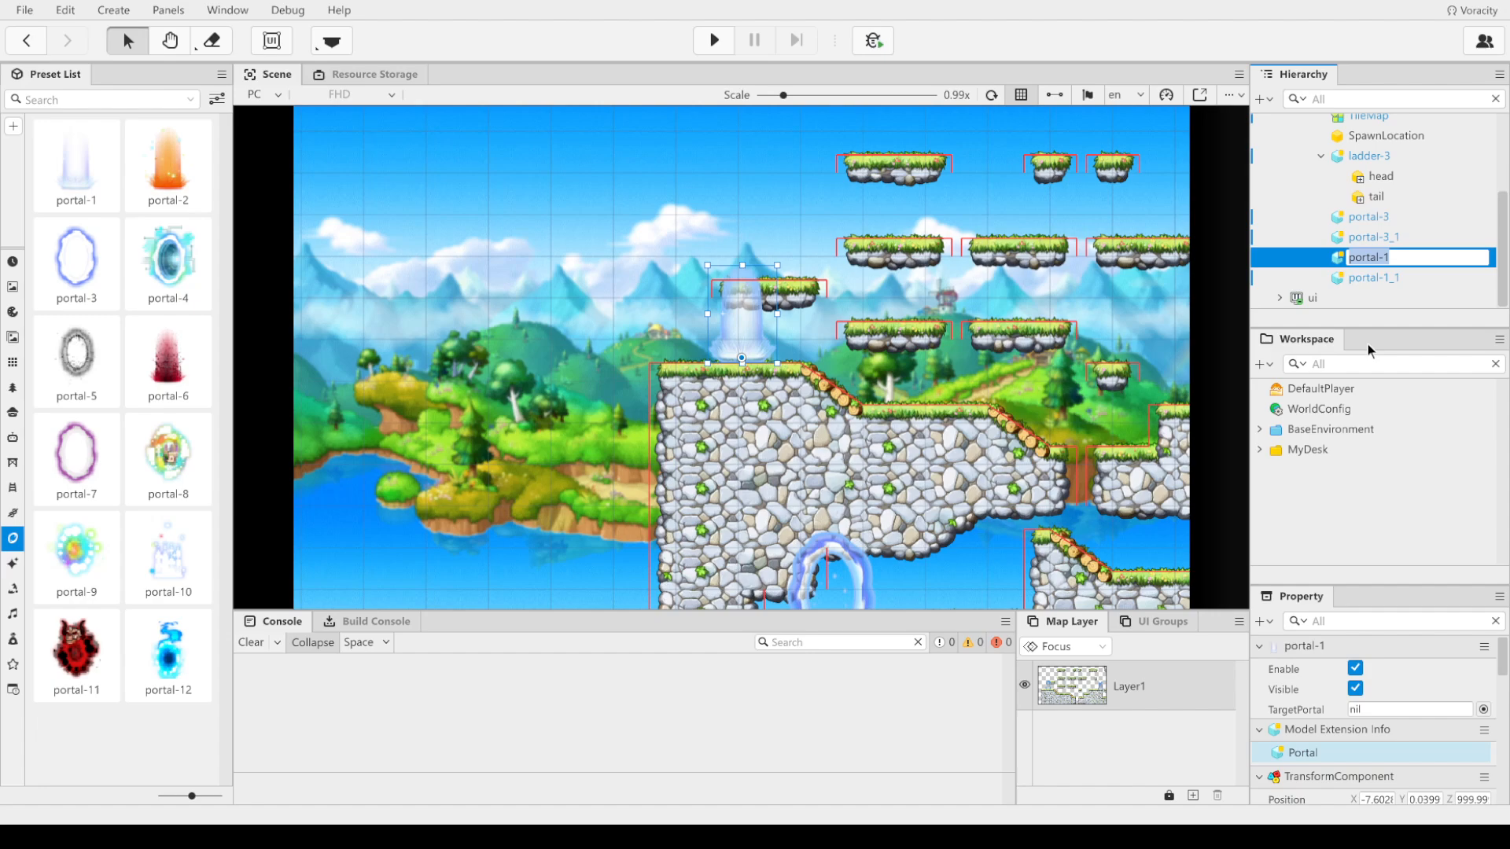
type("left")
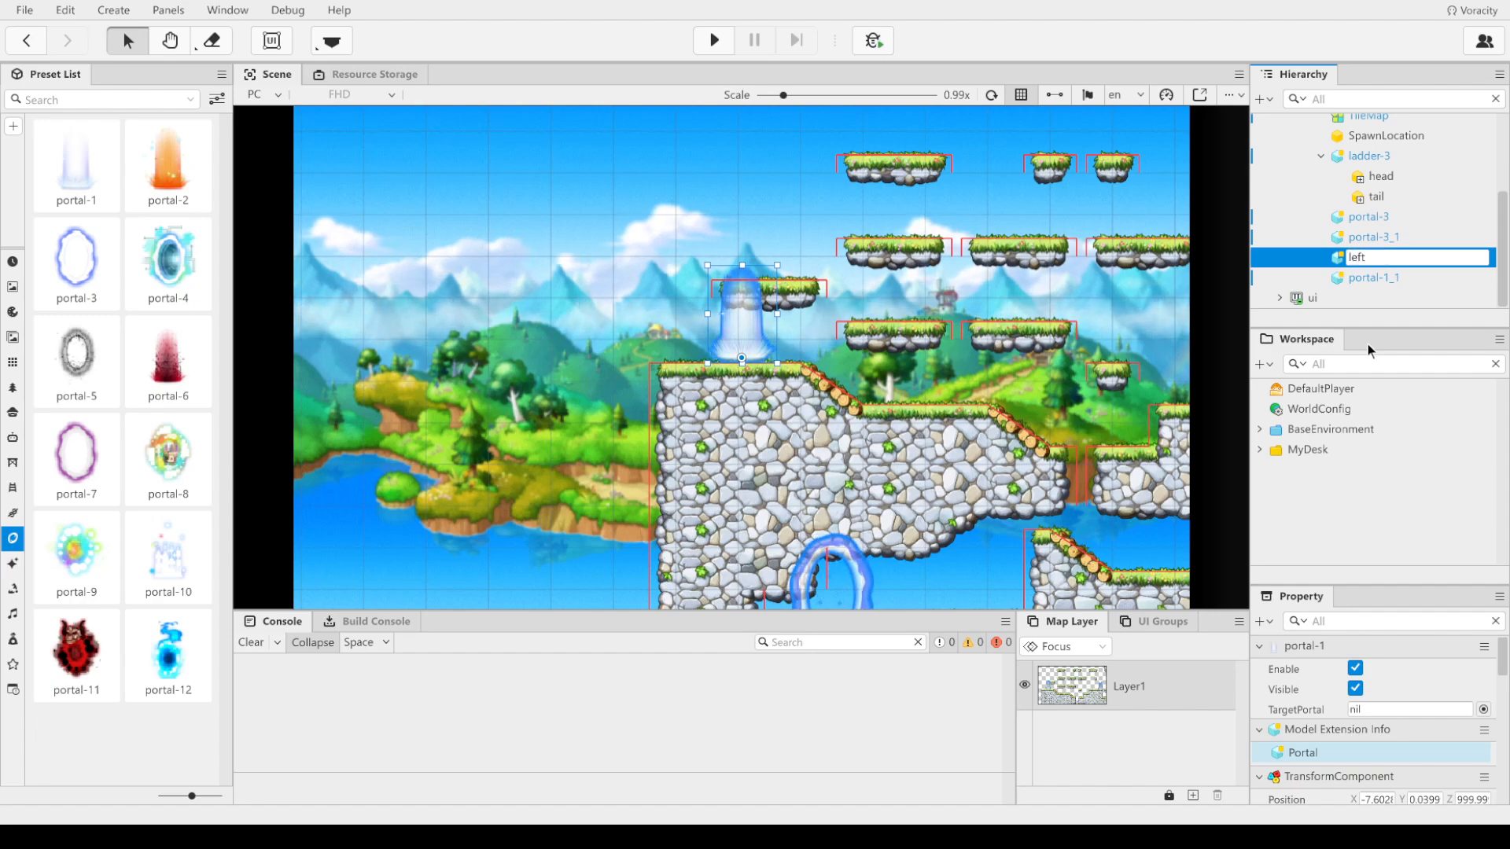
type(" portal")
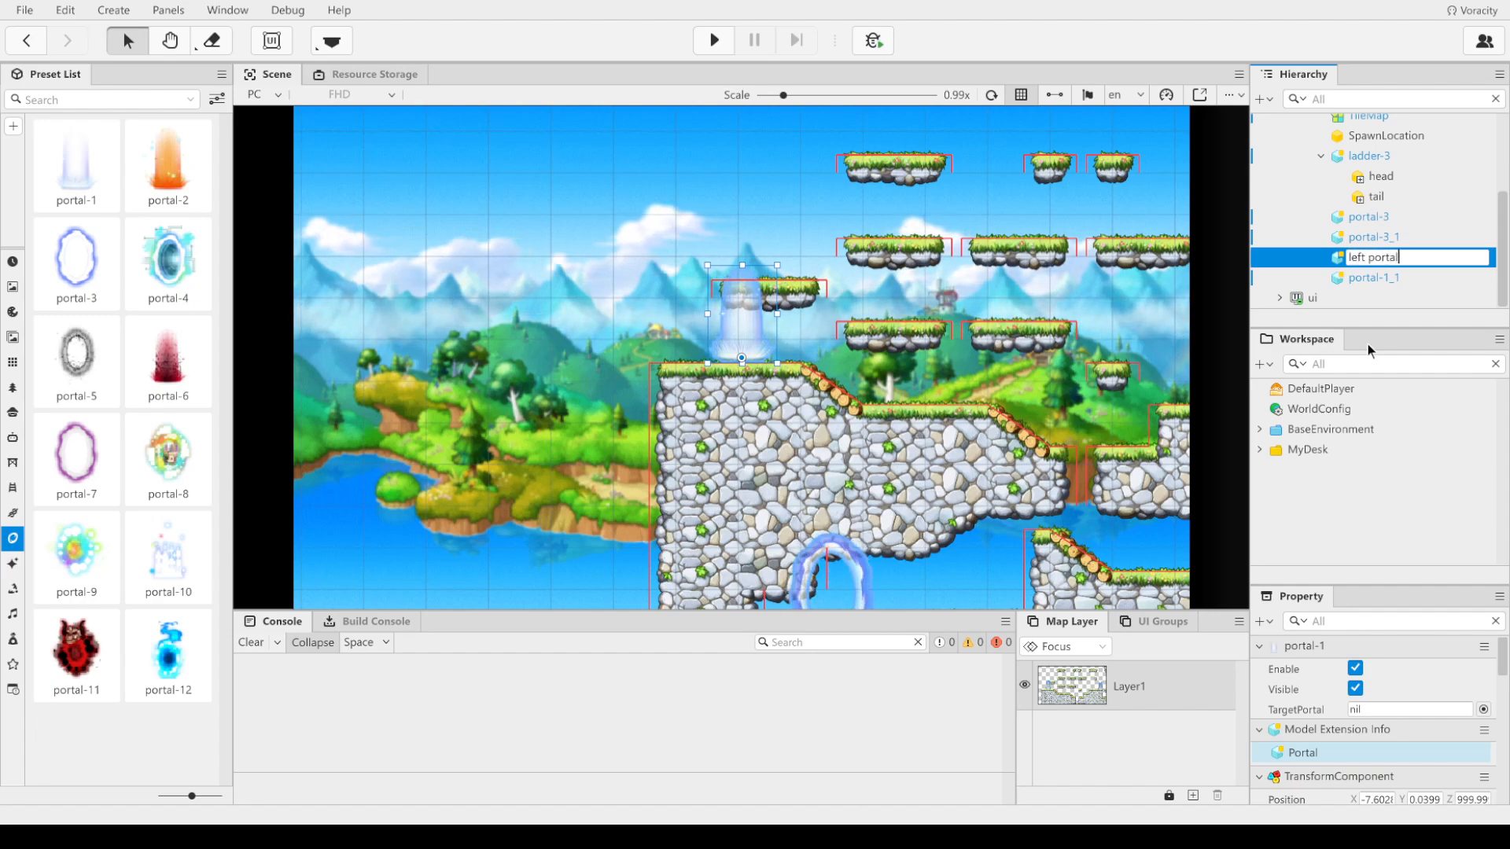
left_click(573, 542)
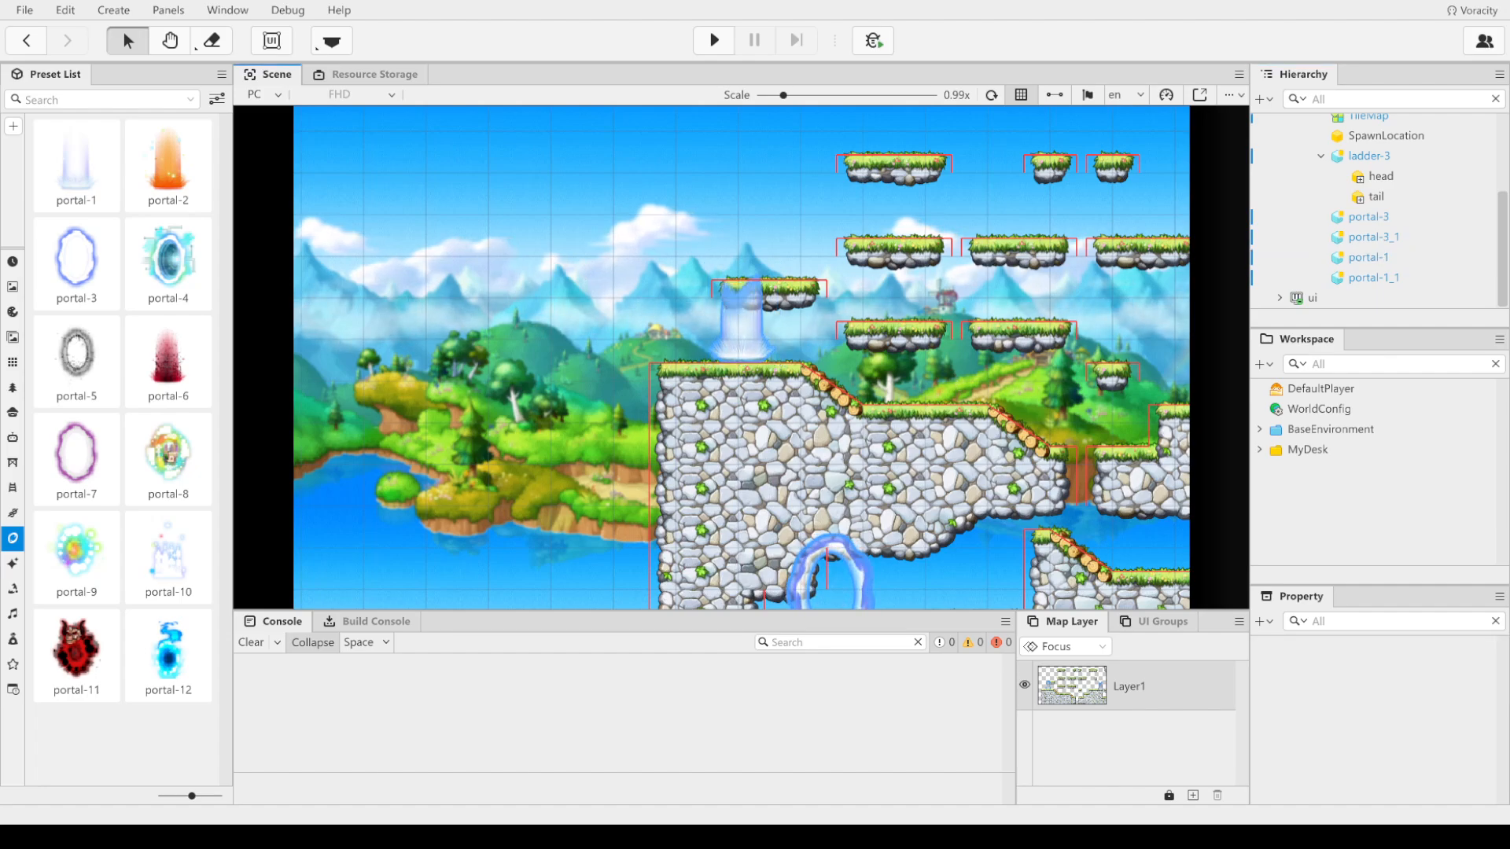
Step: Find the portal-1 placed beside the spawn point and select its entity
left_click(170, 40)
left_click_drag(579, 262, 259, 284)
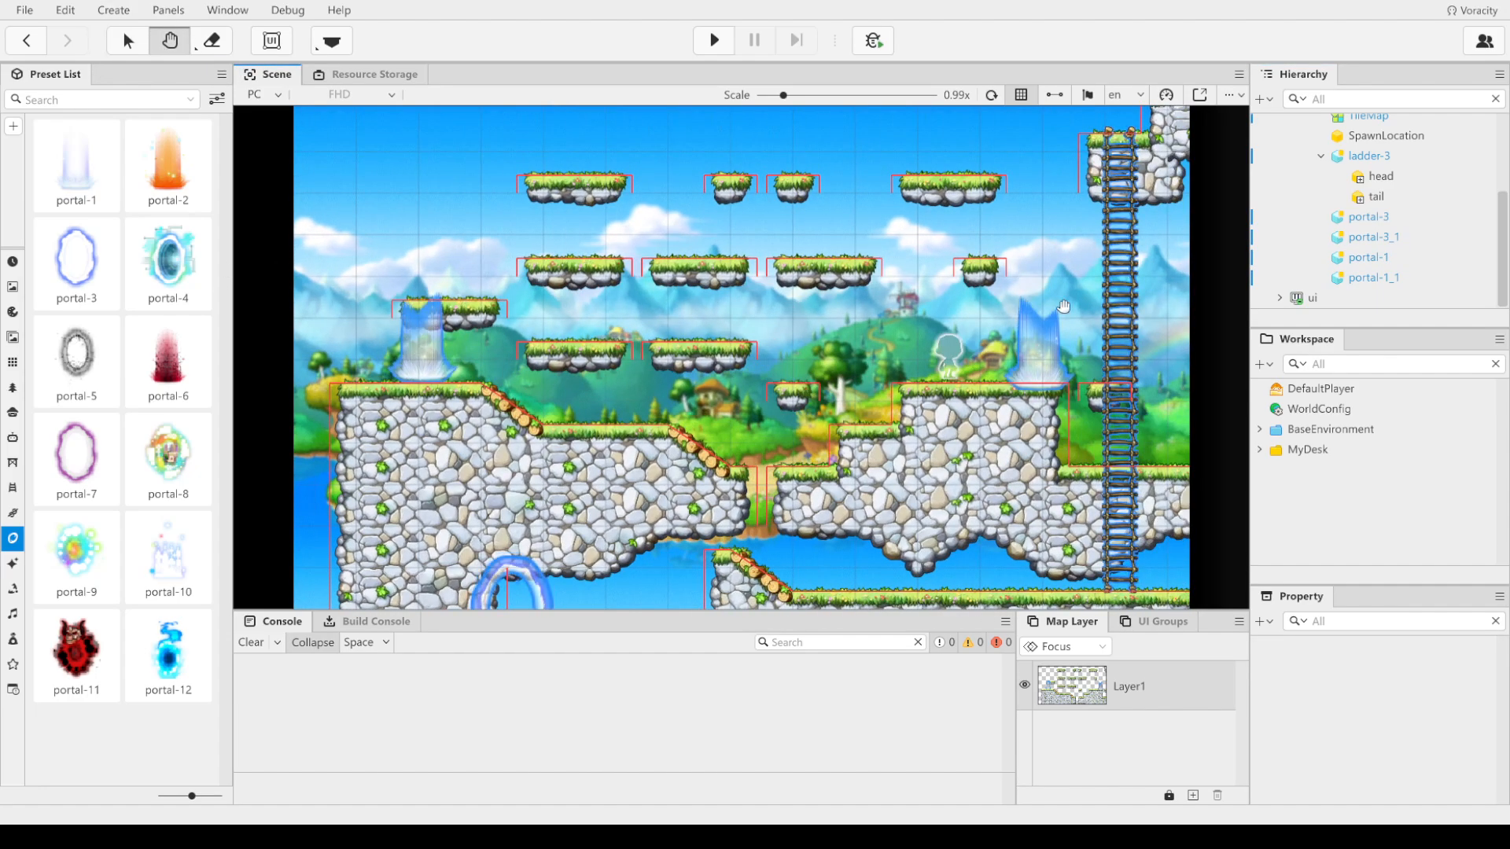
left_click(1378, 237)
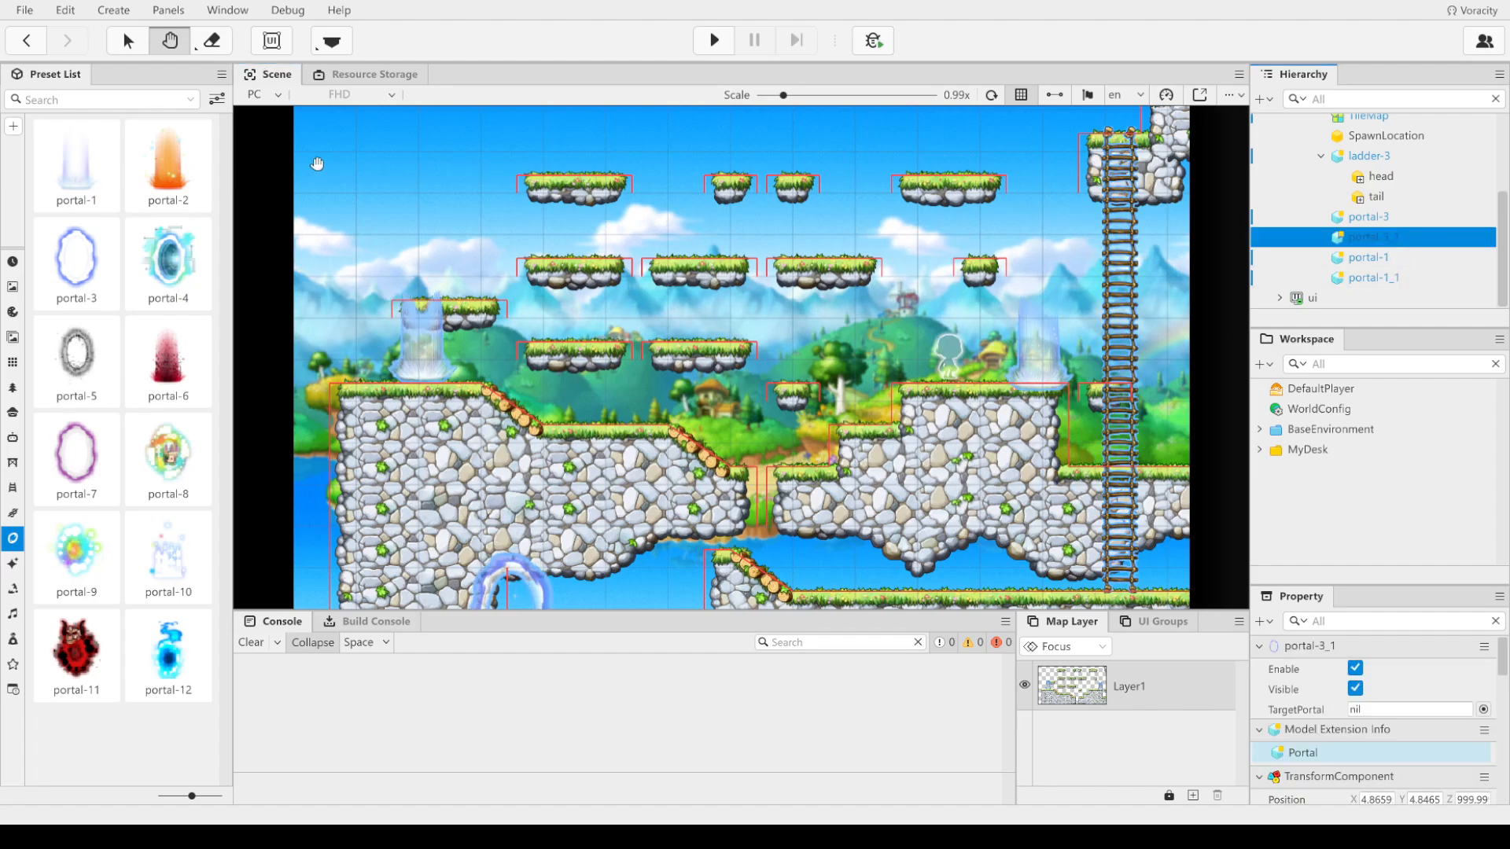
left_click(128, 40)
left_click(1040, 373)
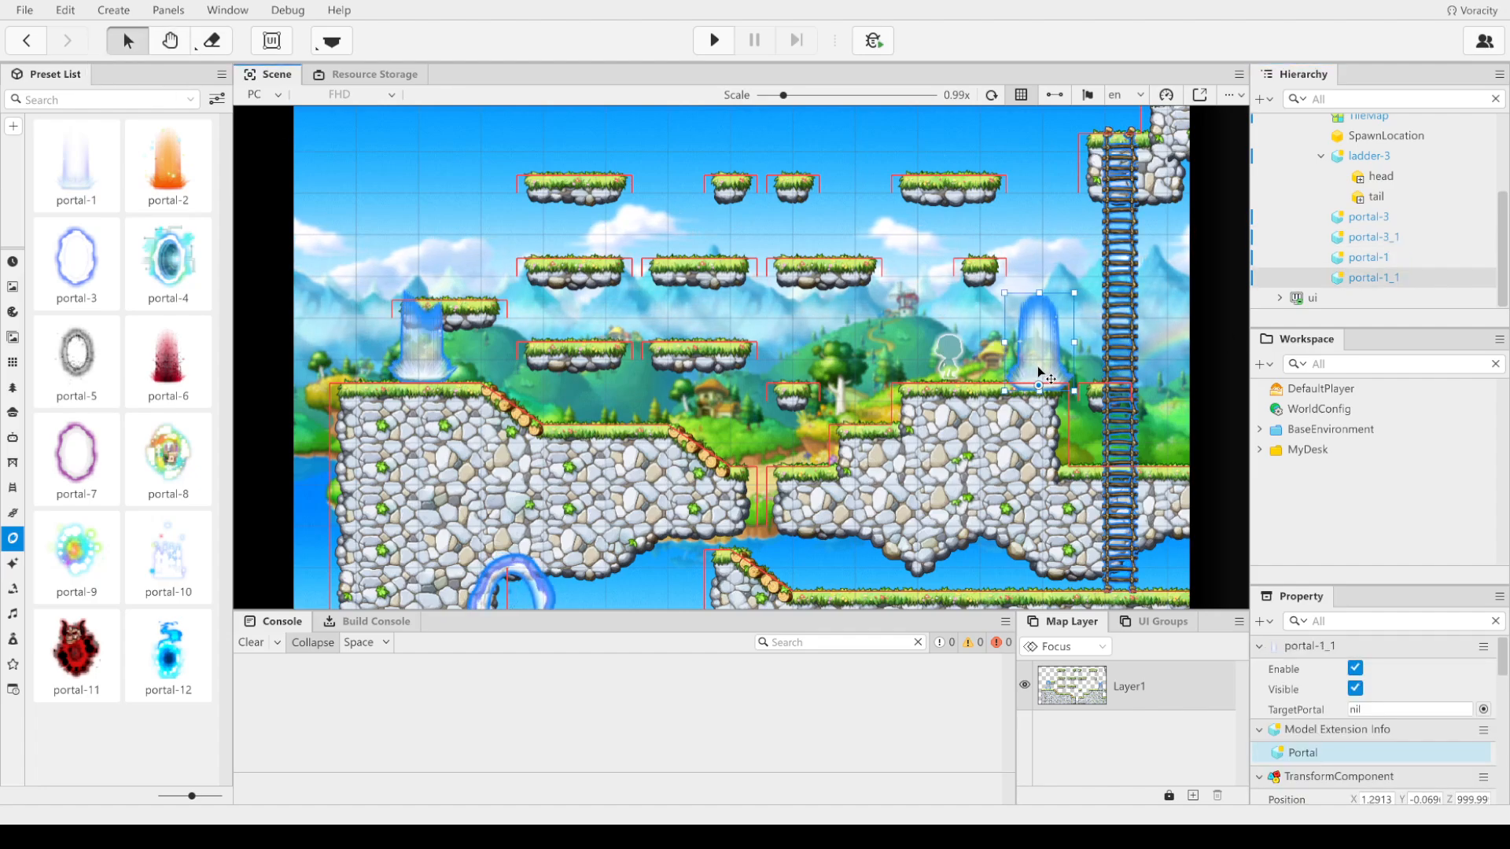
double_click(1369, 278)
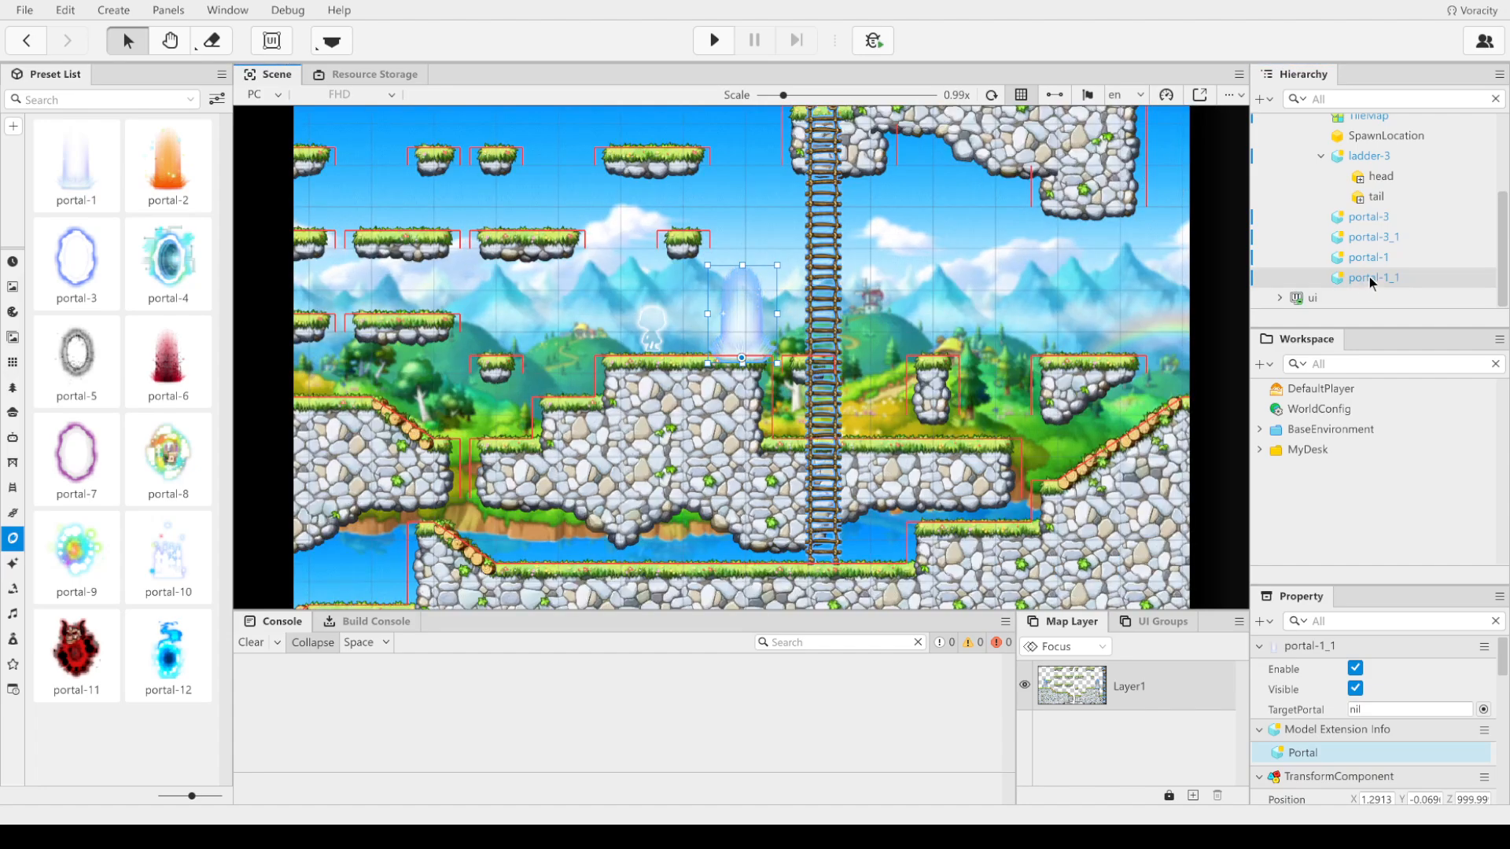
right_click(1369, 277)
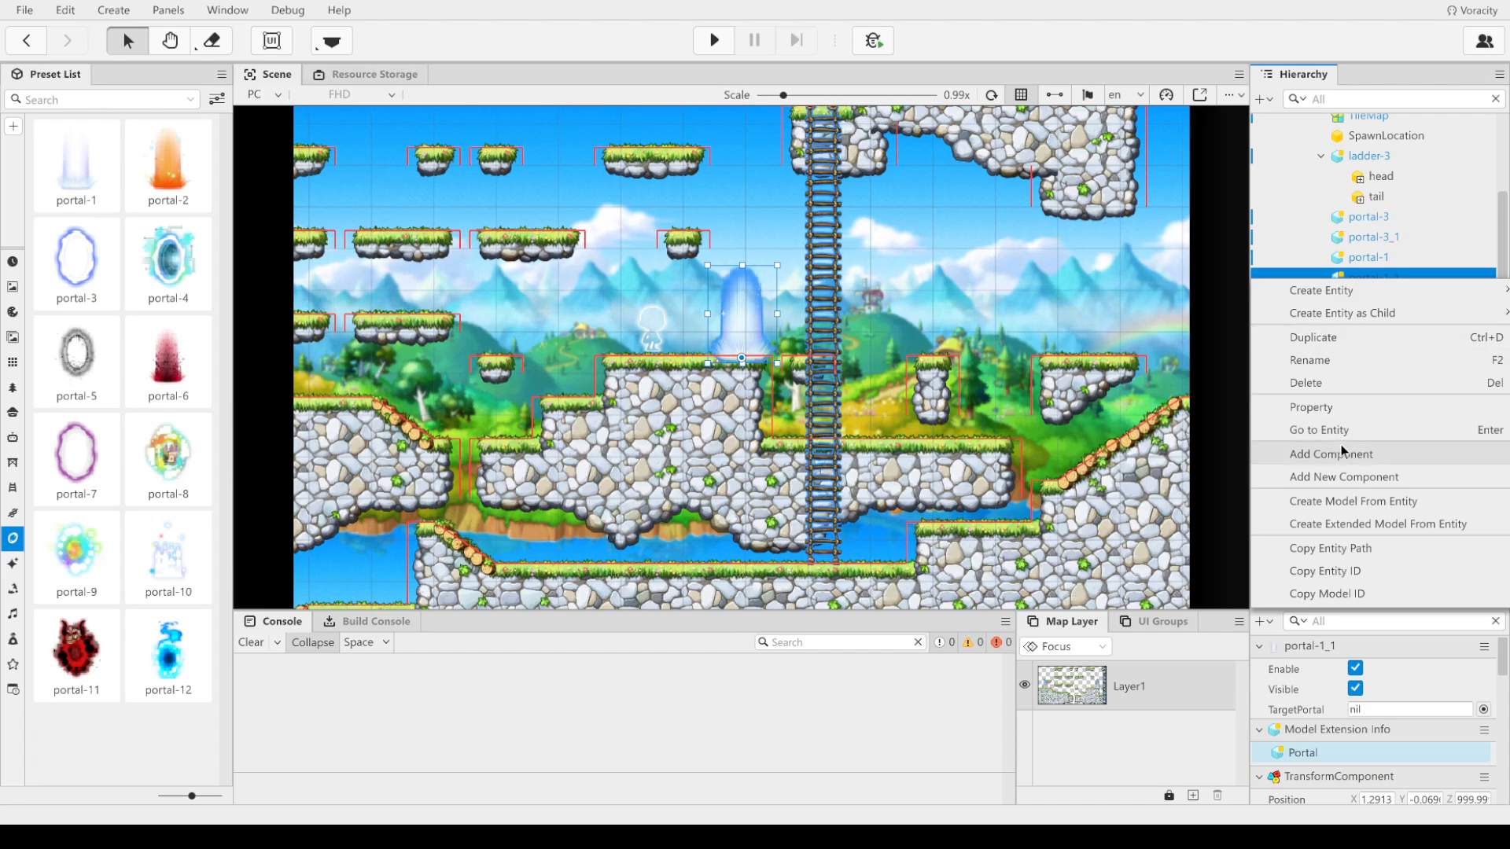
left_click(1006, 296)
left_click(1372, 275)
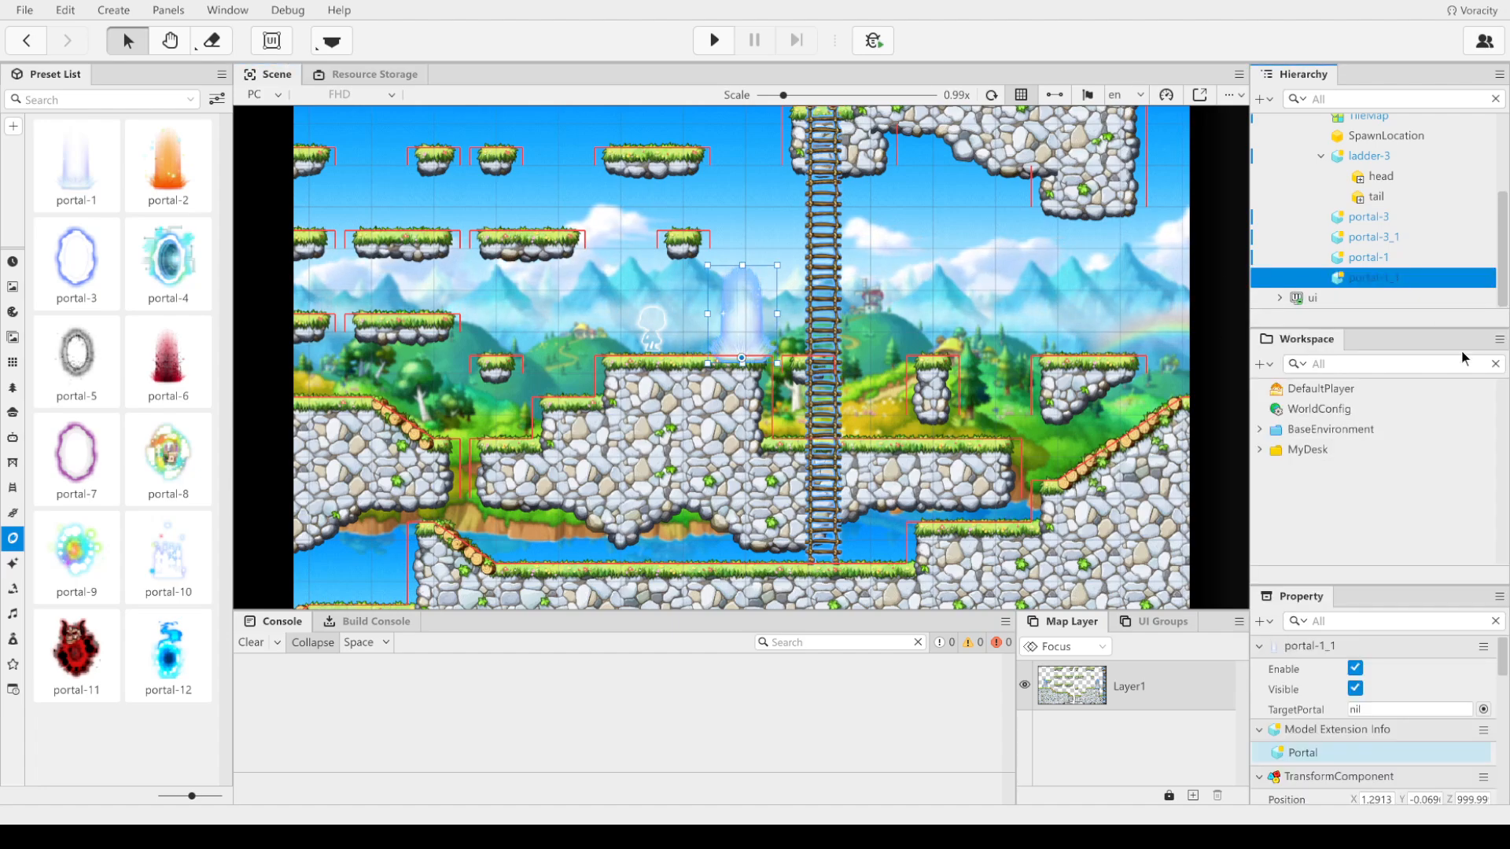
Step: Look through the component properties of the portal beside the spawn point, including its PortalComponent settings
scroll(1445, 749, "down", 2)
scroll(1445, 744, "up", 2)
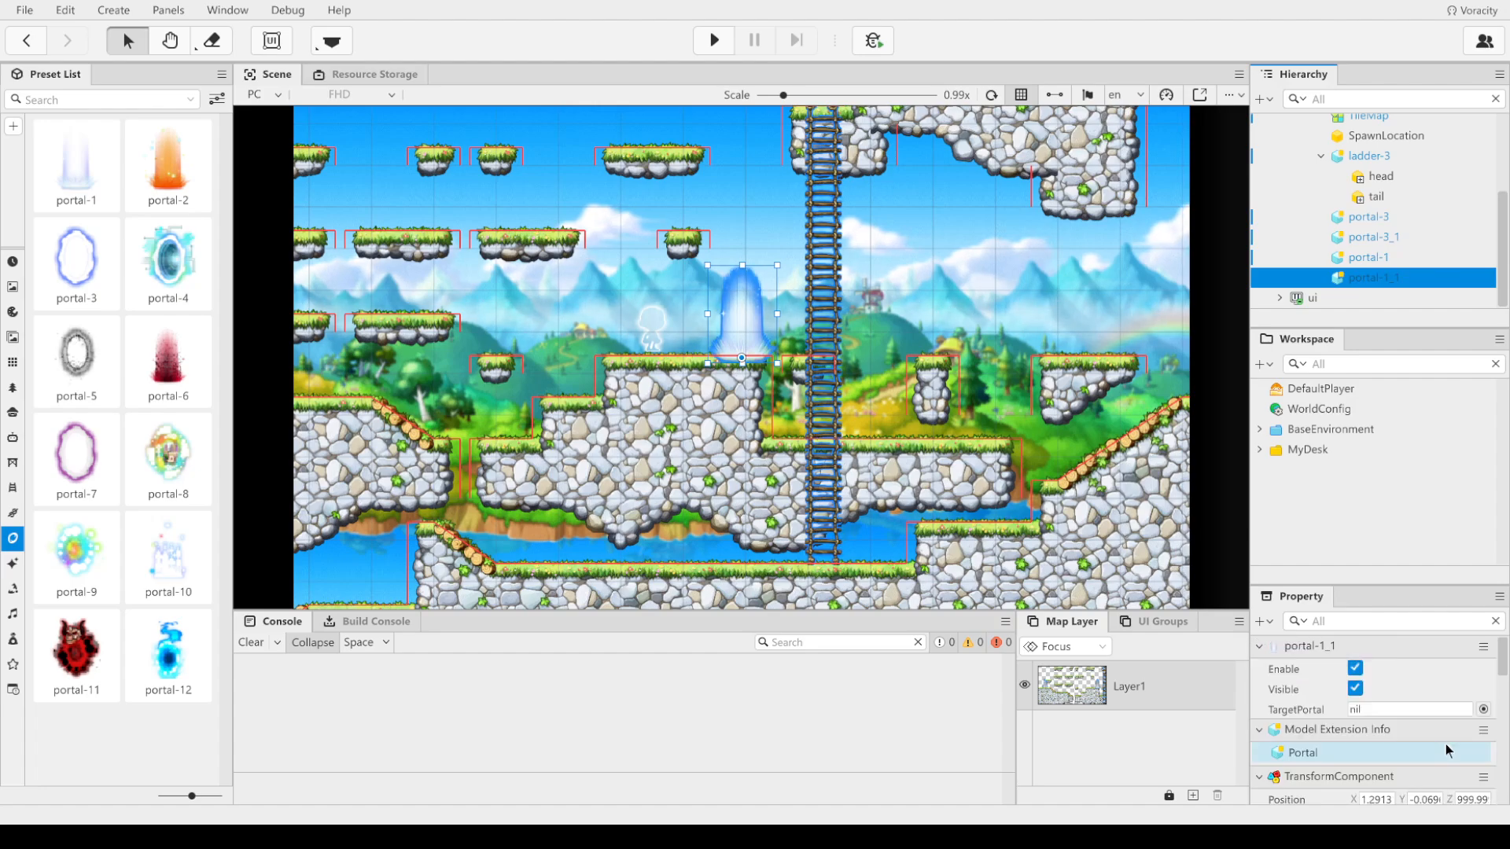
scroll(1398, 723, "down", 2)
scroll(1399, 725, "down", 5)
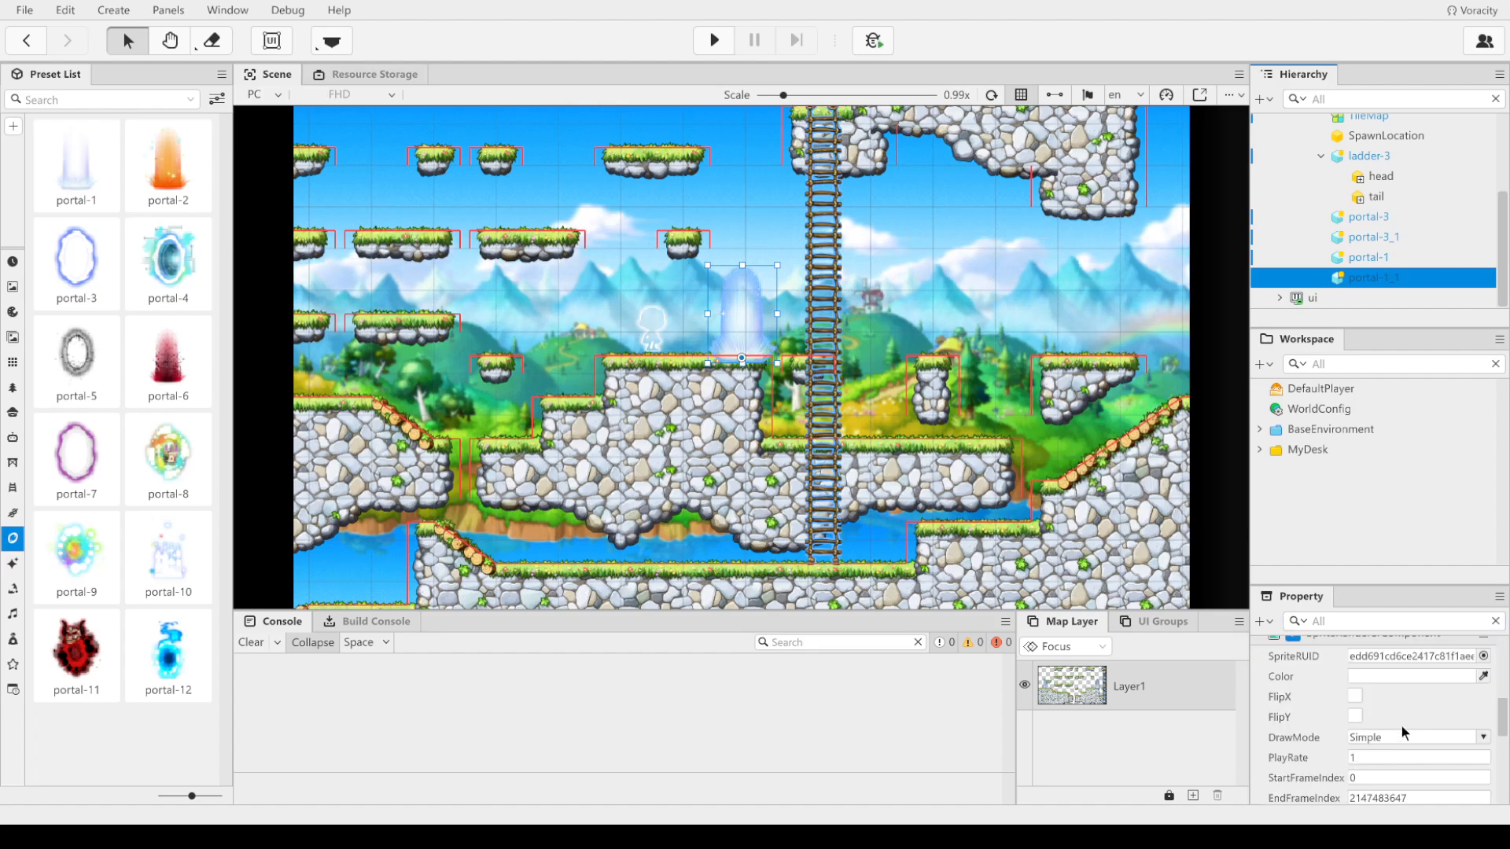
scroll(1401, 729, "down", 3)
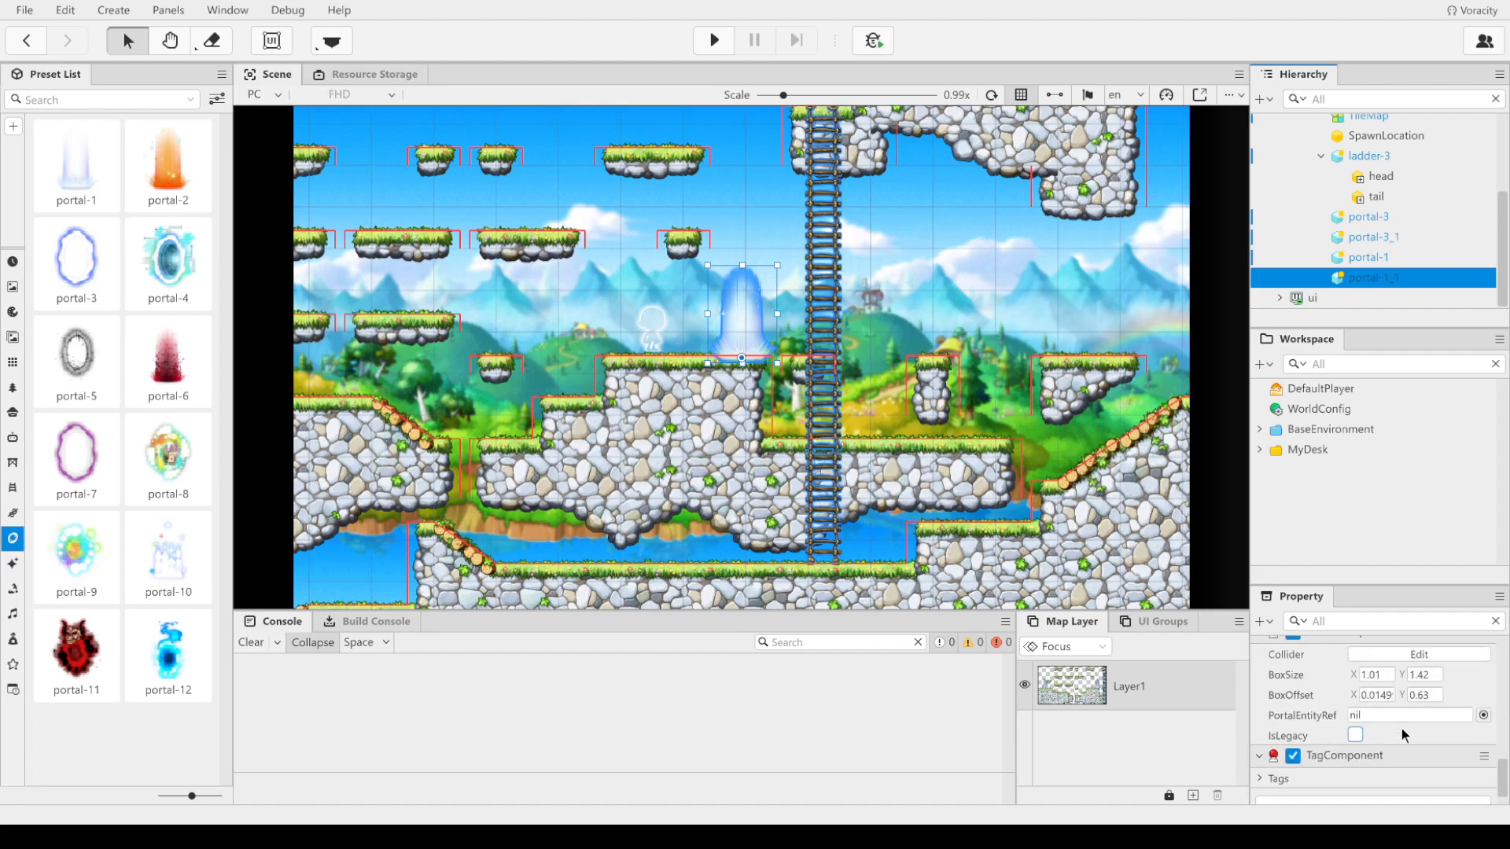
scroll(1402, 735, "down", 2)
scroll(1389, 713, "up", 3)
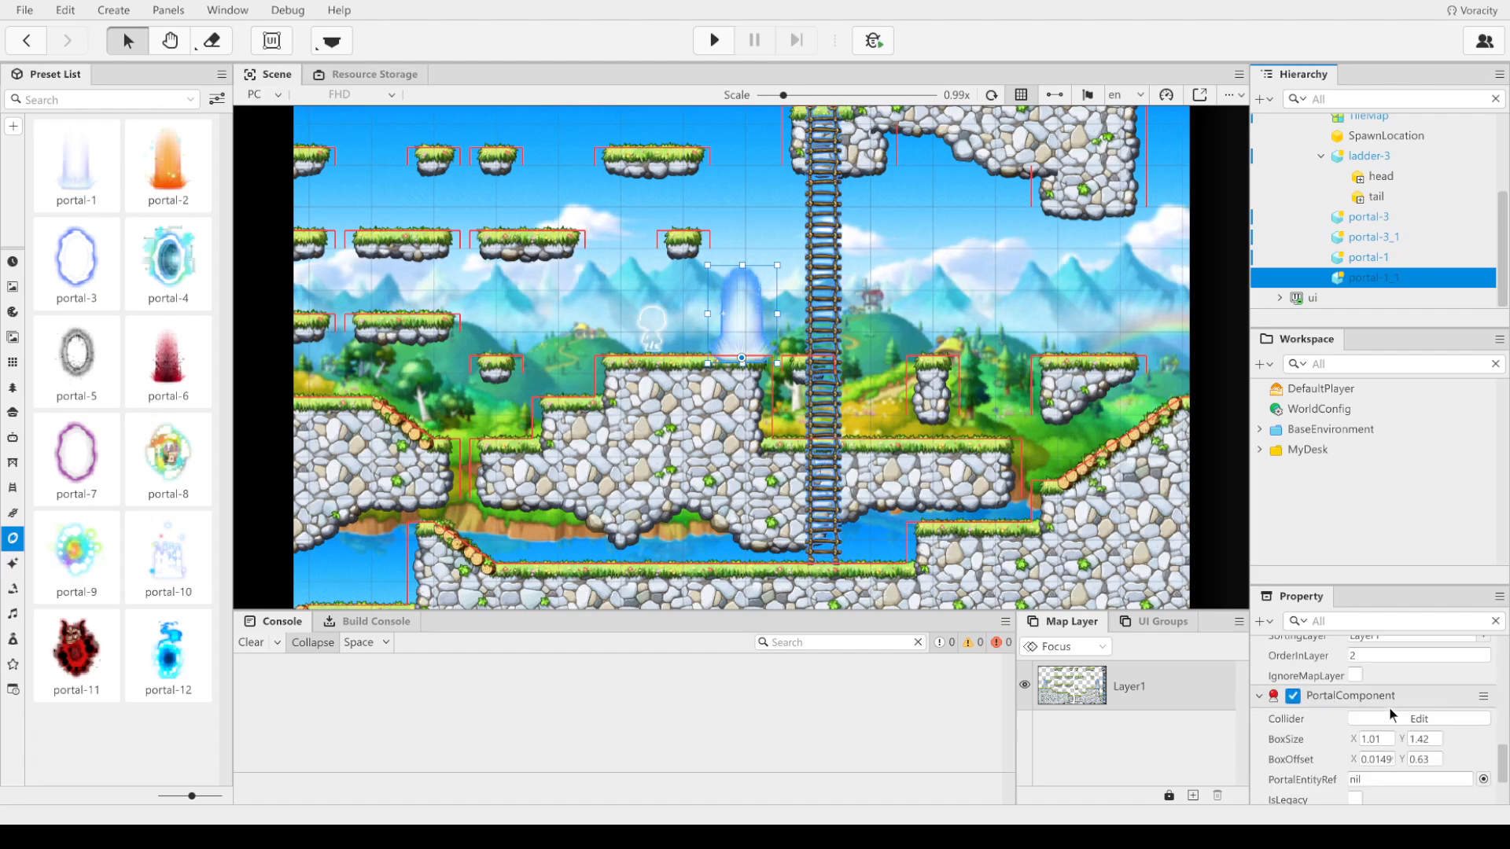
scroll(1389, 709, "up", 4)
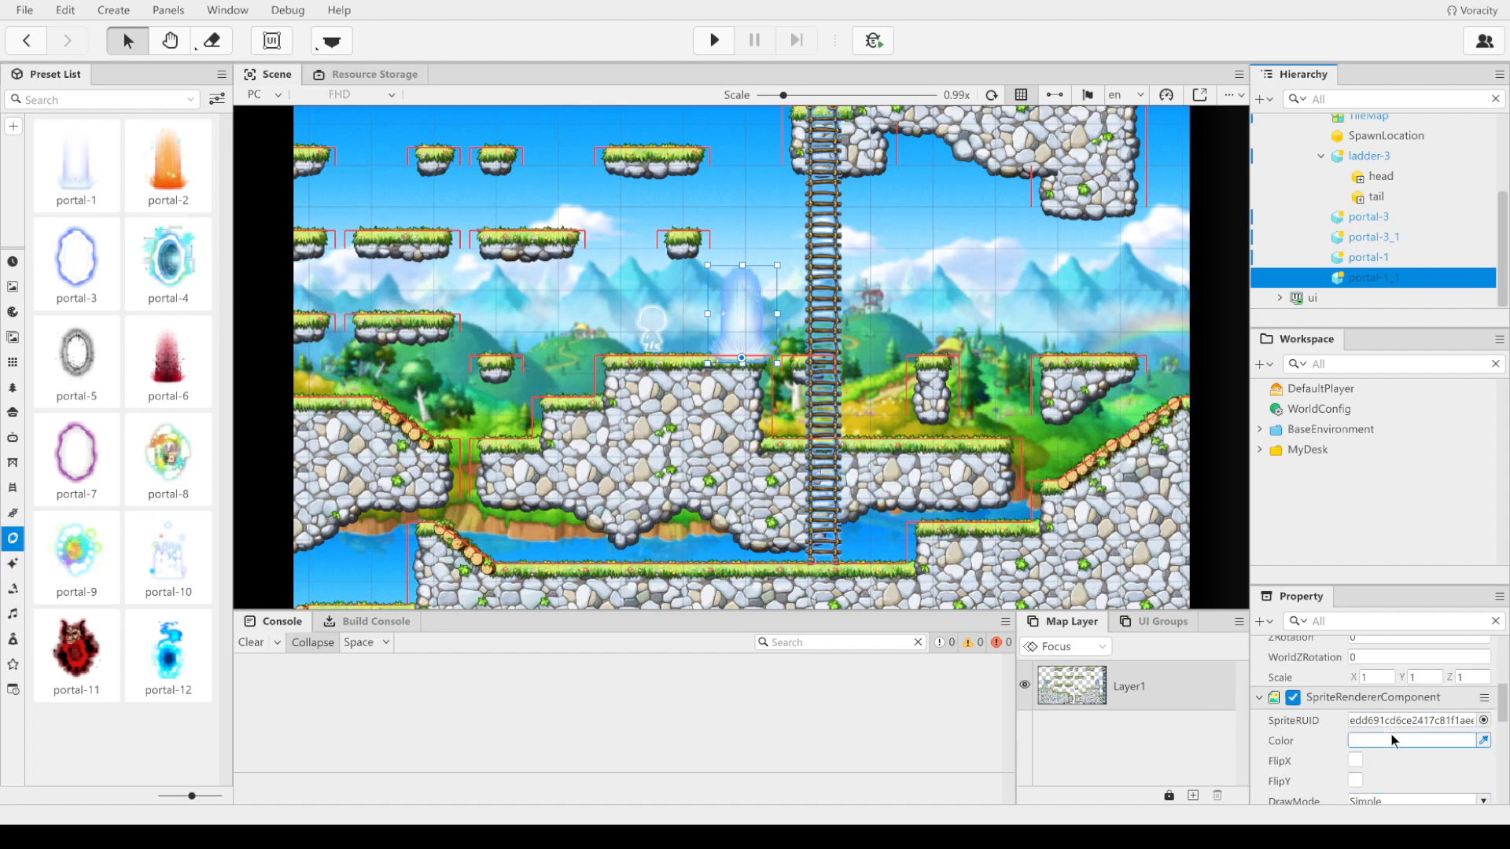
scroll(1391, 736, "up", 4)
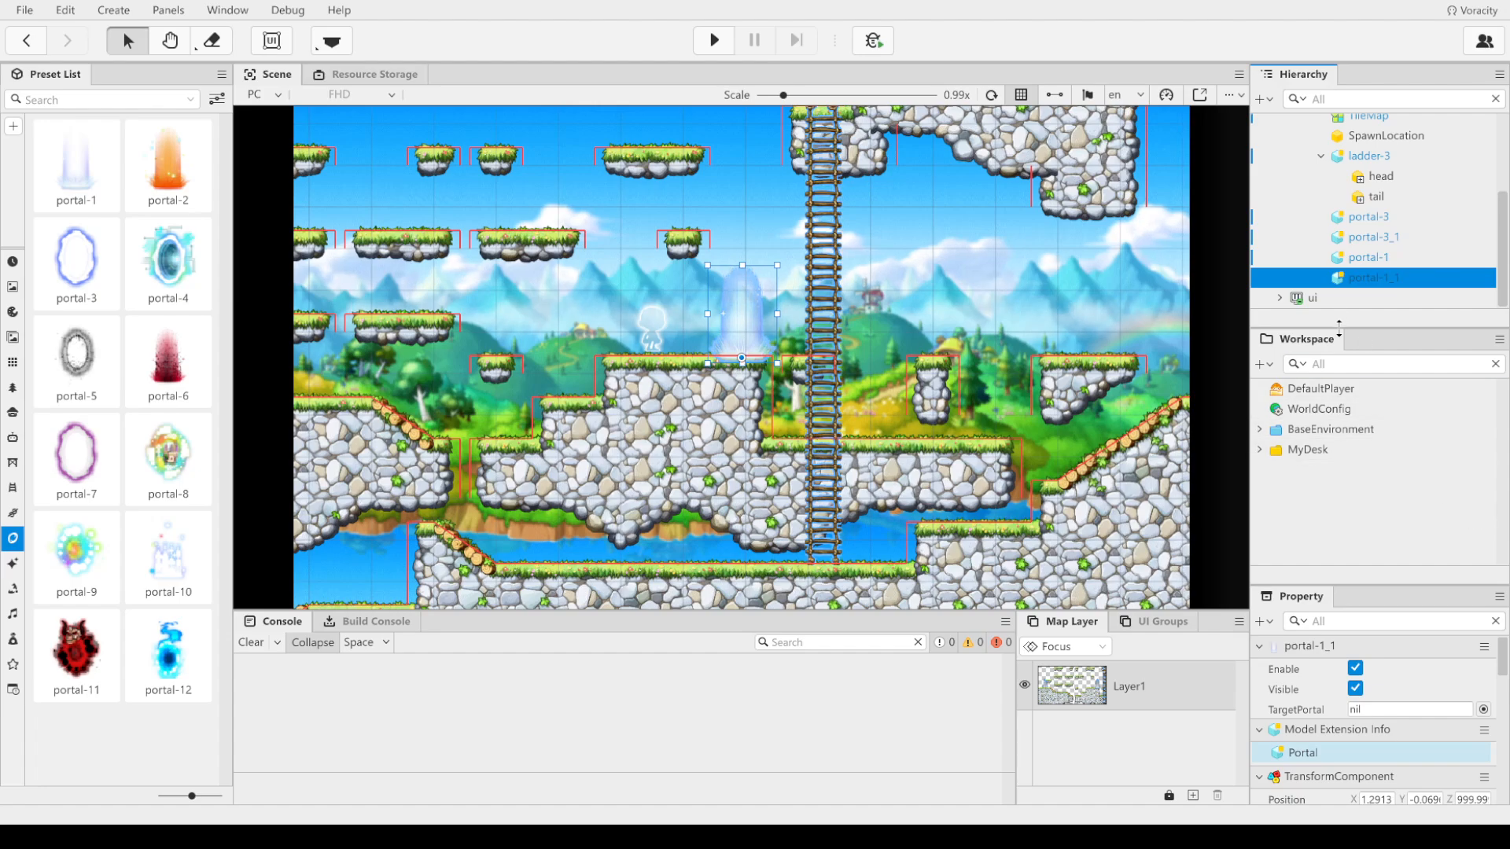
Step: Try to rename the portal entity beside the spawn point as "portal-right"
right_click(1366, 277)
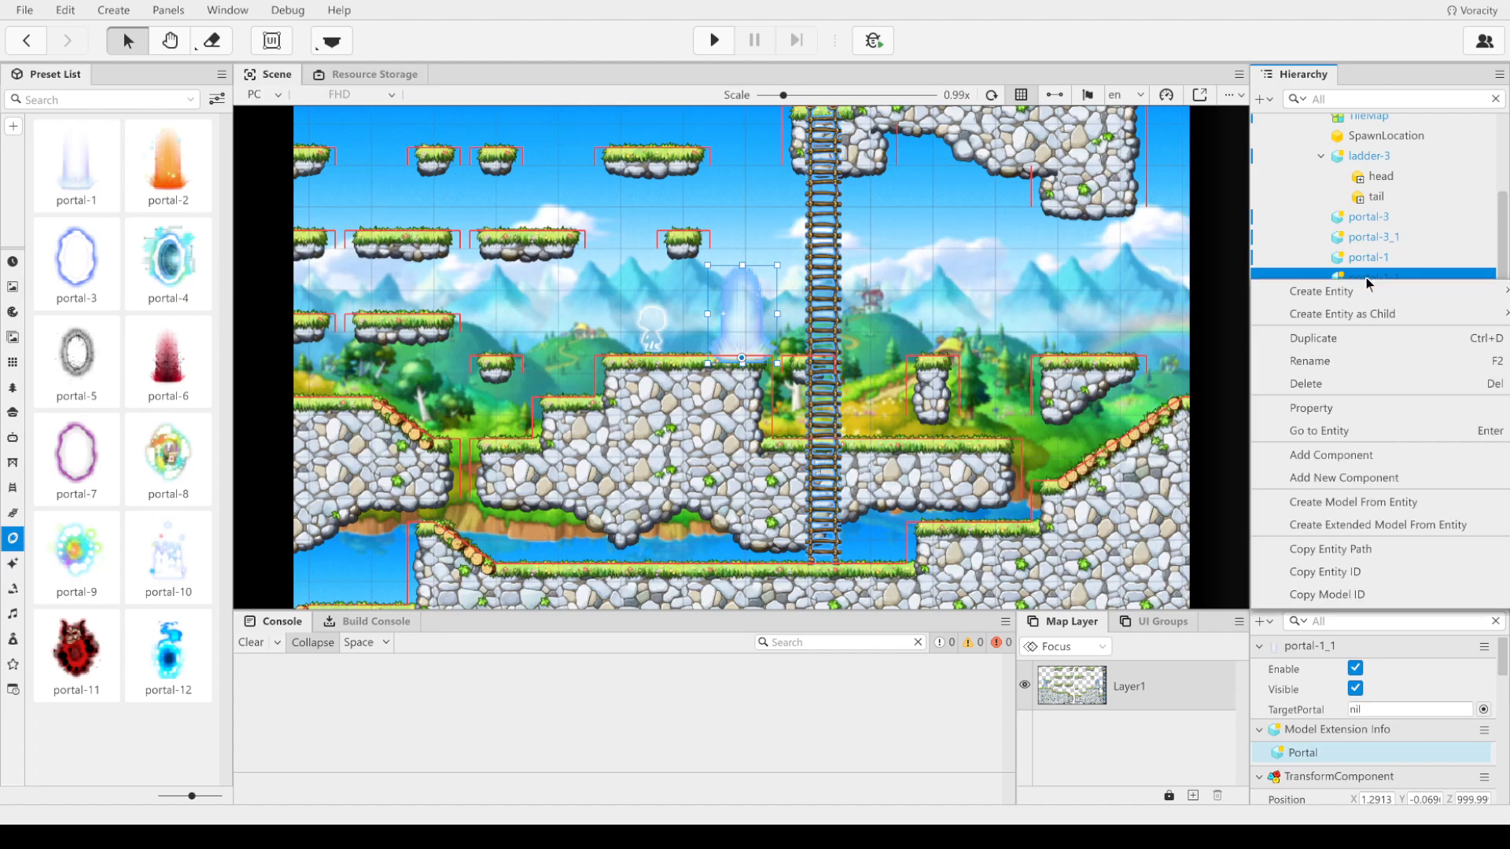
left_click(1347, 360)
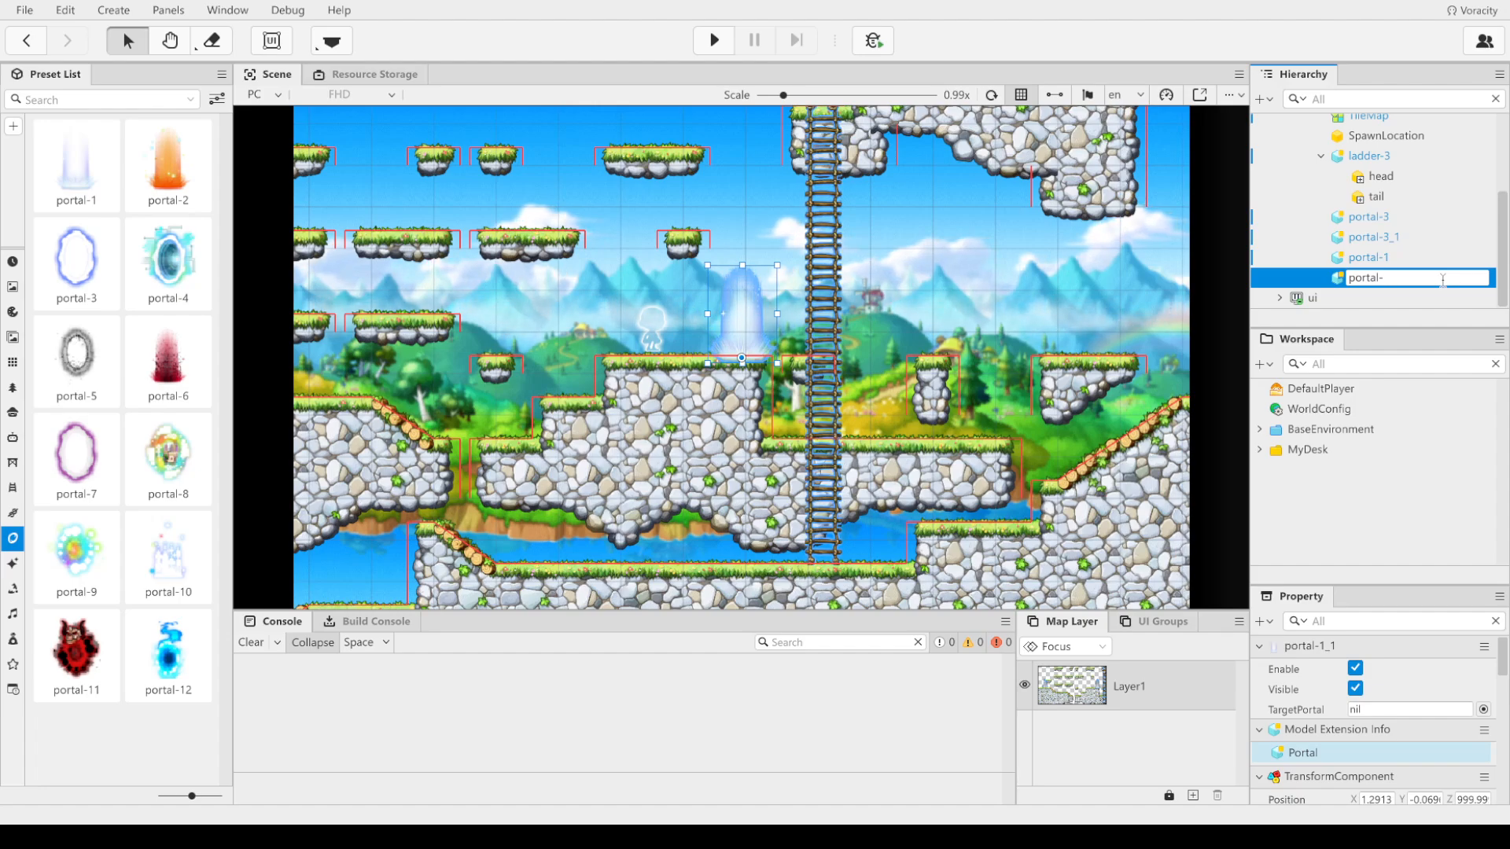
type("portal-right")
key("Return")
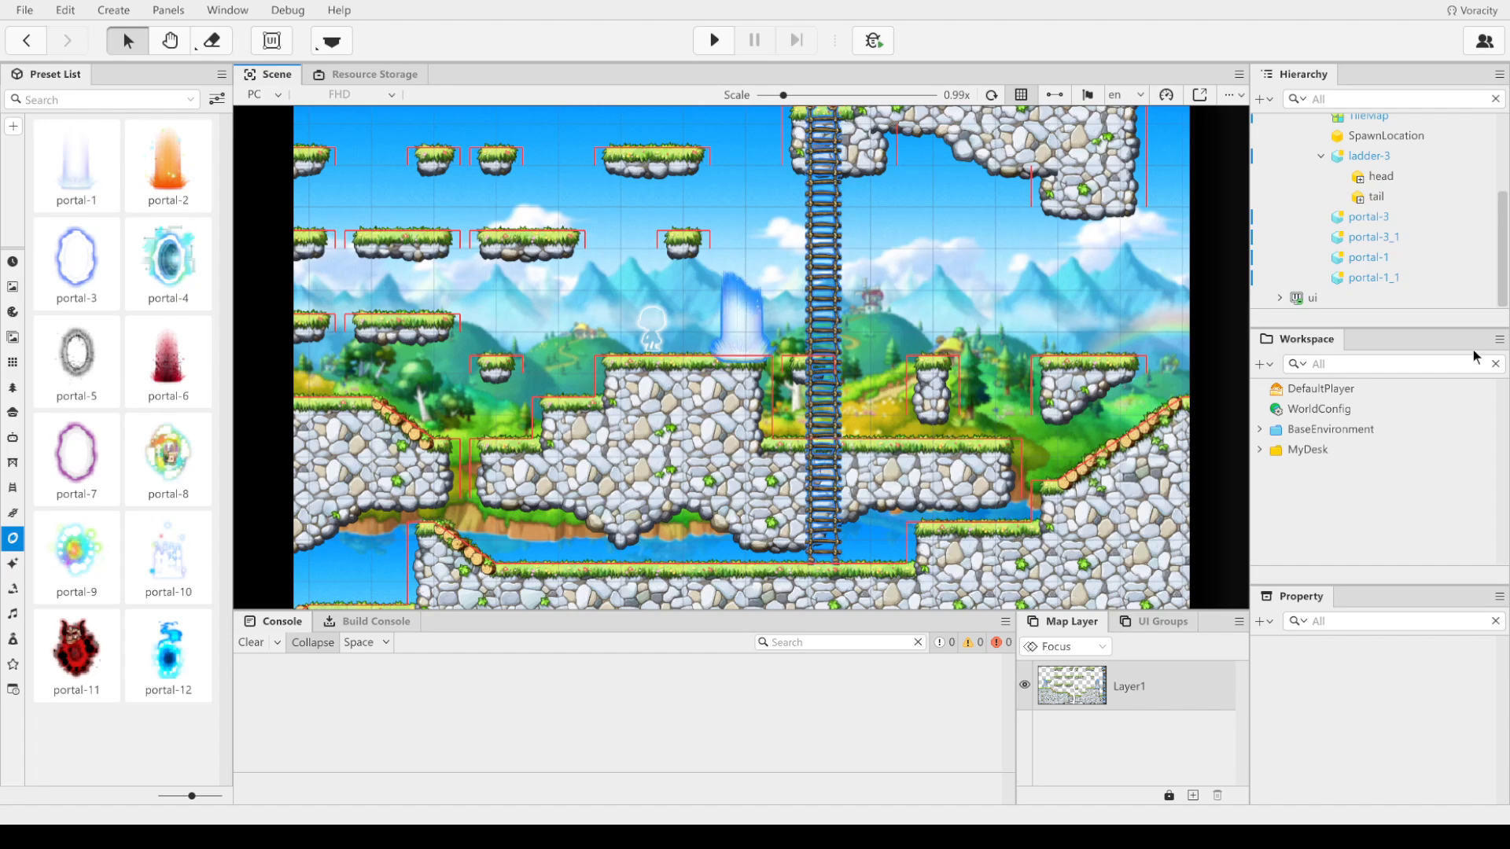
Step: Try again to rename the portal beside the spawn point, changing its name to "portal-1_rig"
left_click(1393, 279)
right_click(1394, 278)
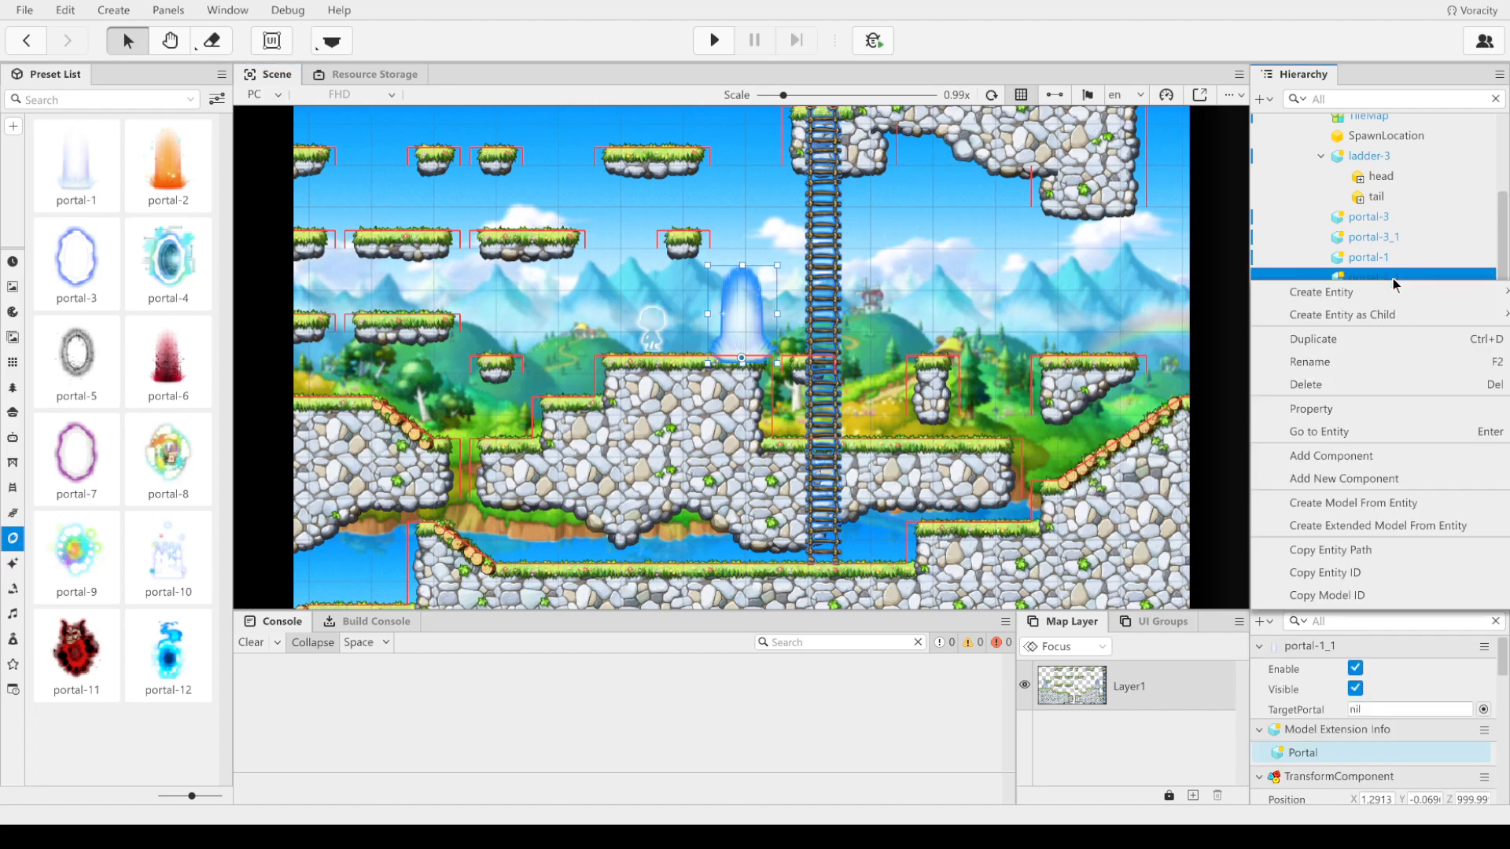
left_click(1365, 361)
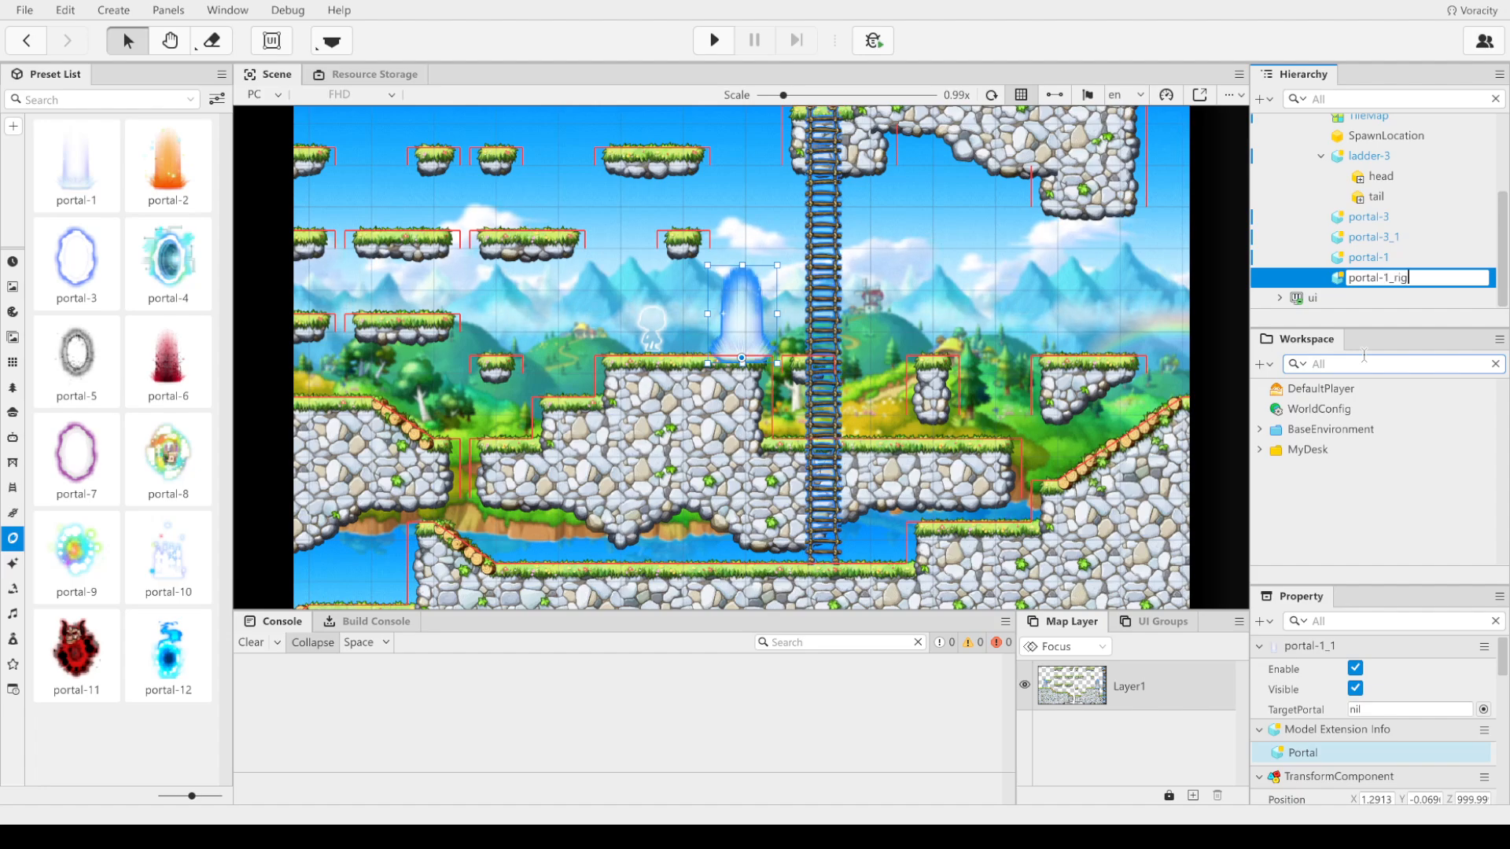
left_click(1052, 283)
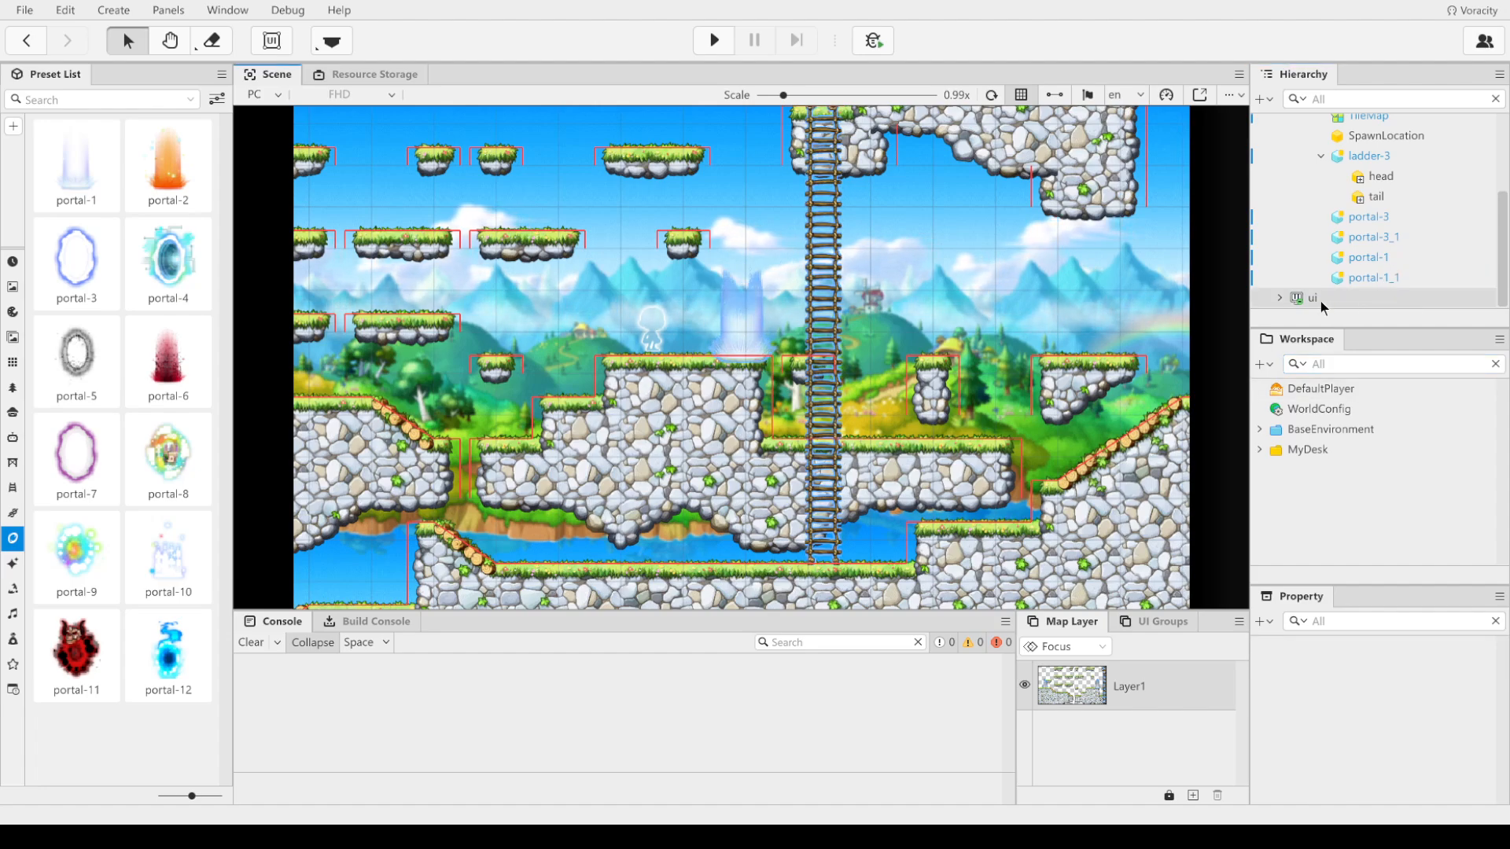
Step: Rename the portal entity beside the spawn point as "portal-right"
right_click(1383, 277)
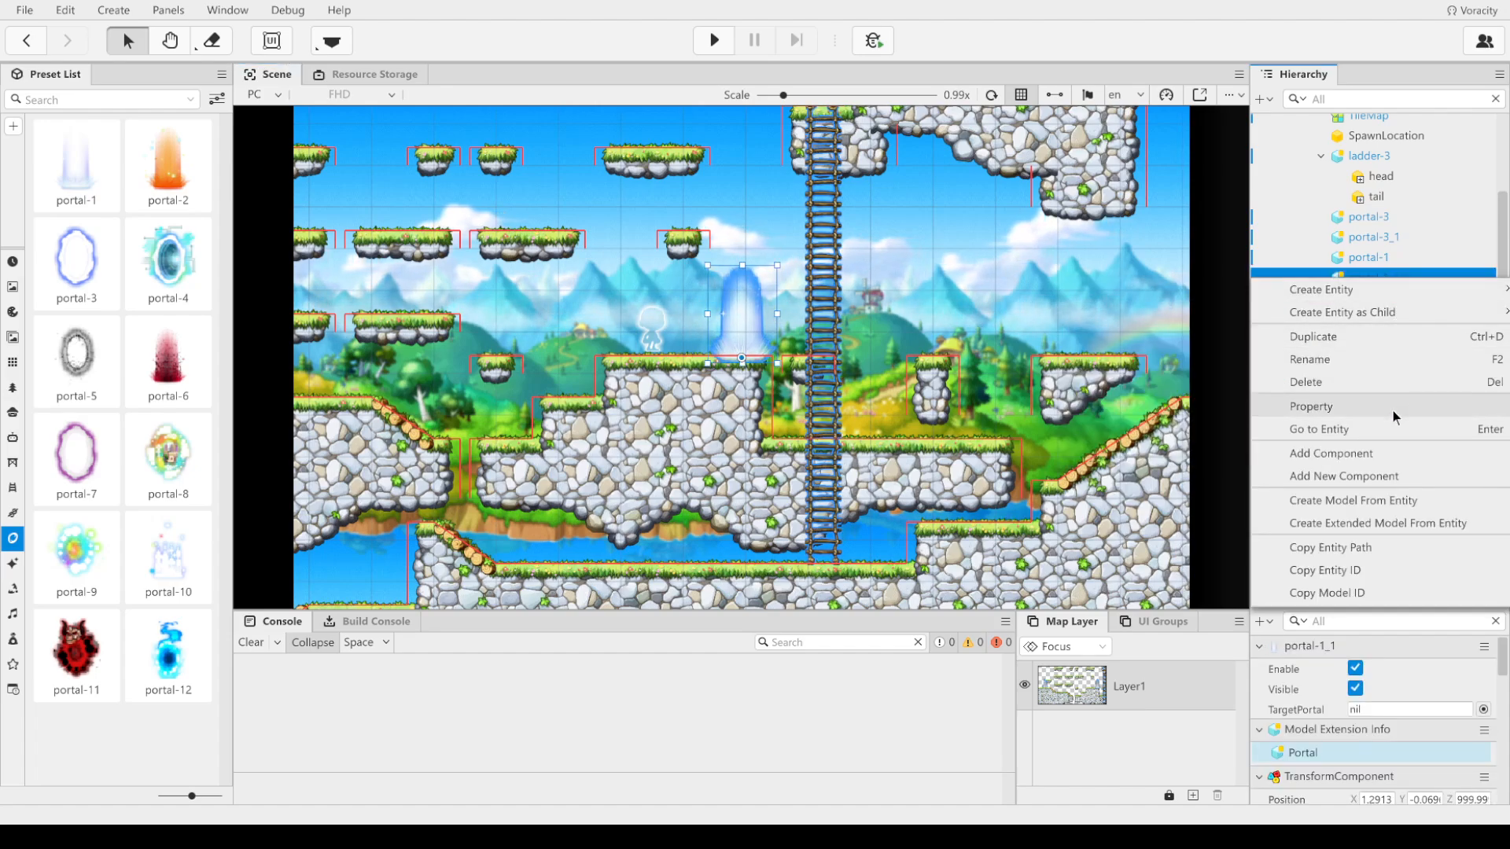
mouse_move(1404, 303)
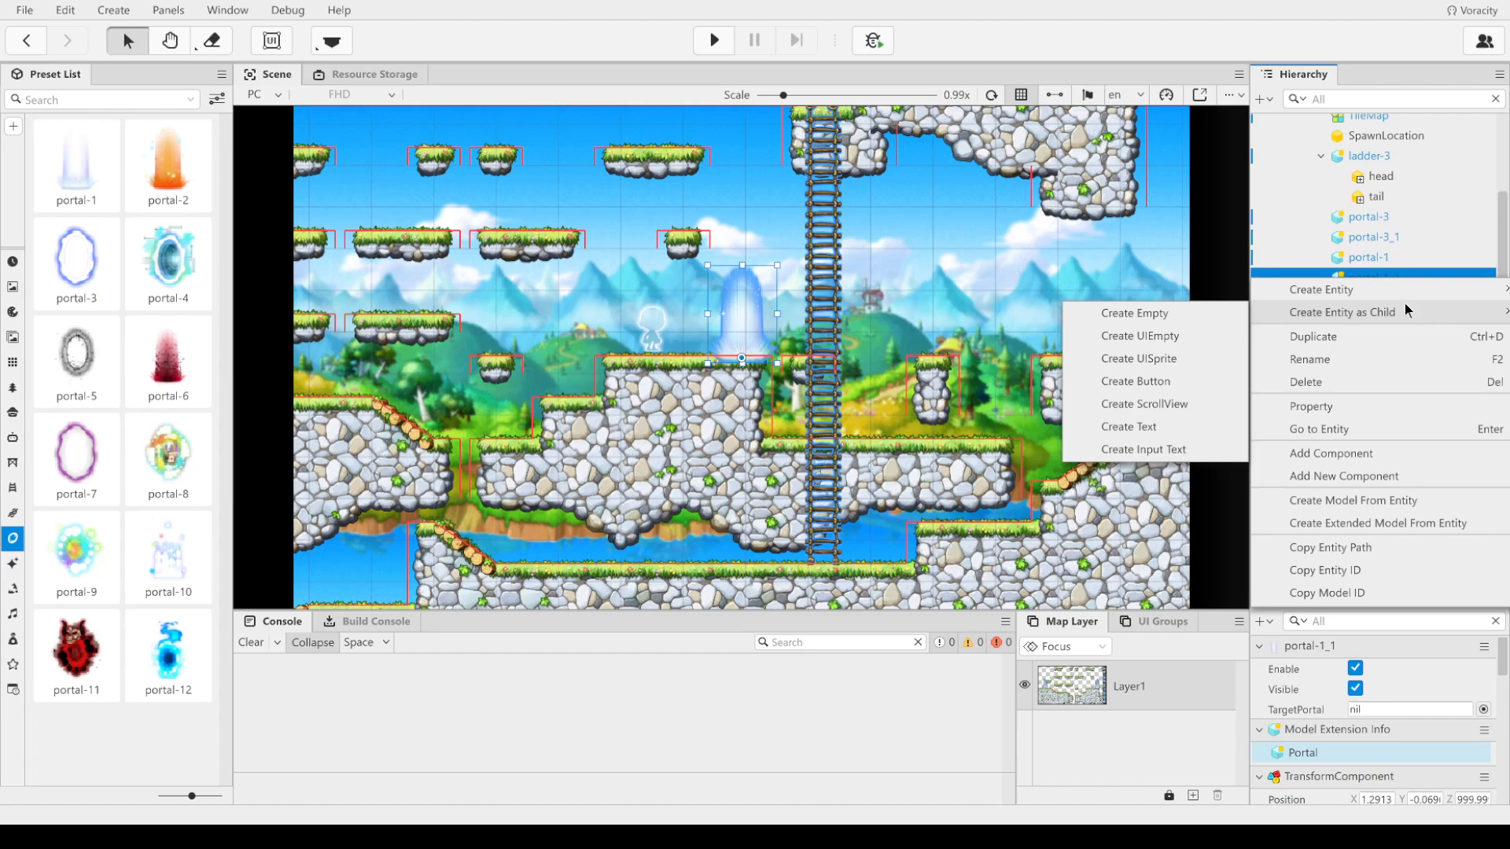
left_click(1368, 359)
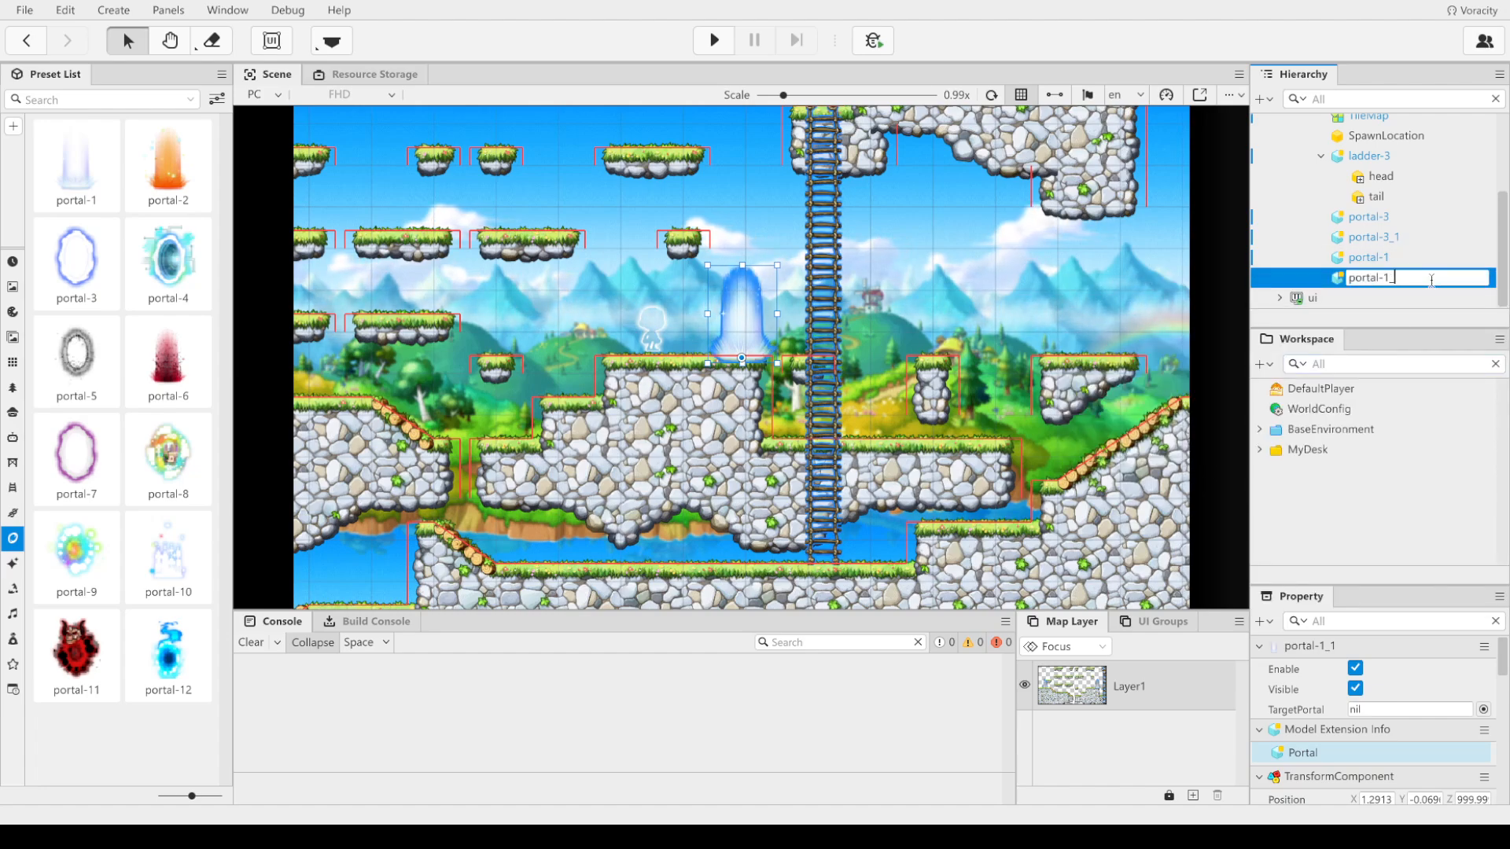
left_click(1014, 271)
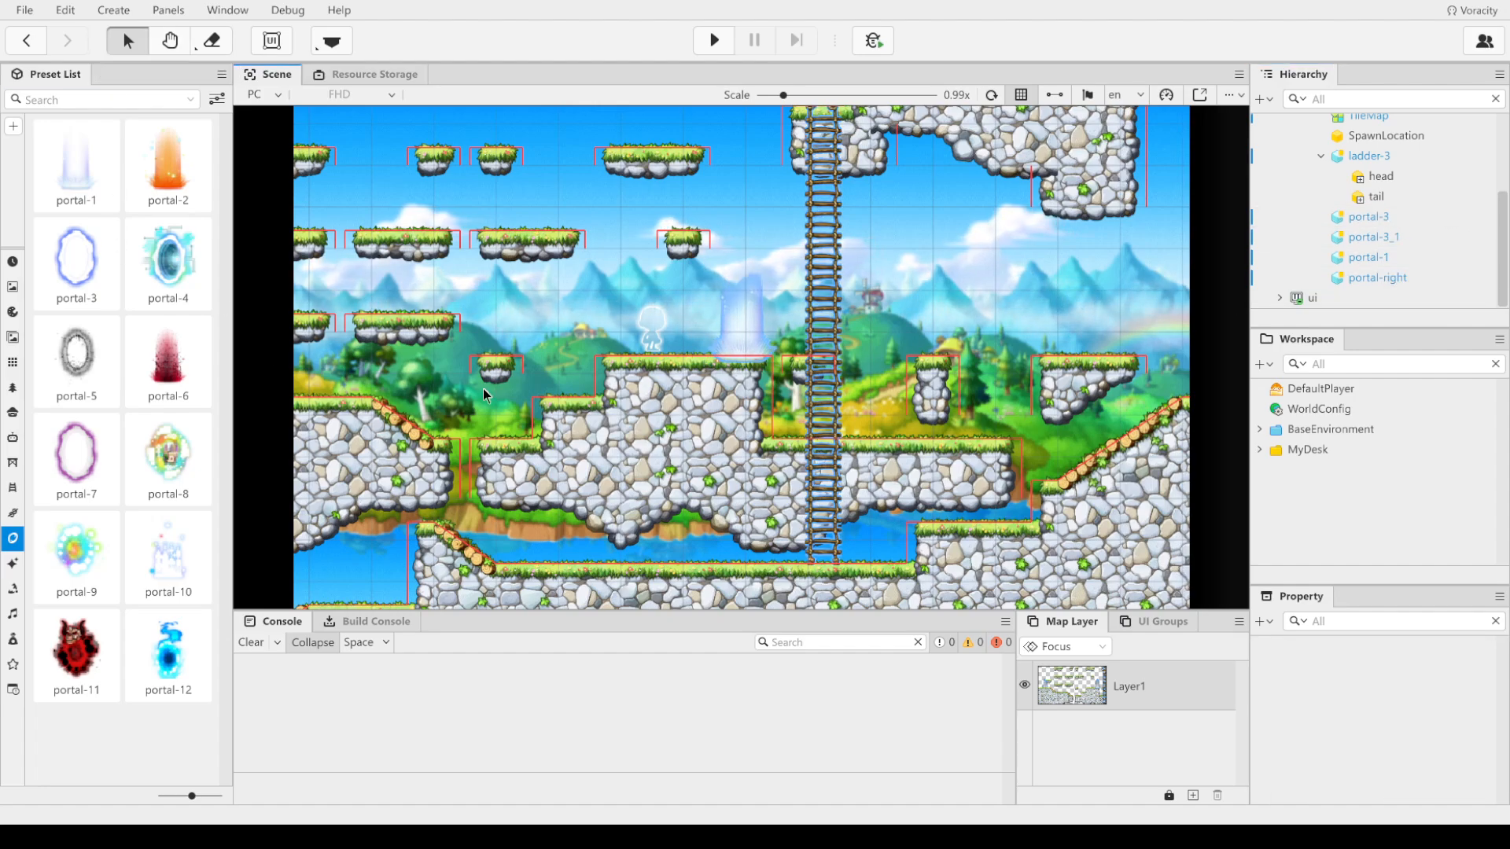
Step: Rename the portal-1 entity at the ground's left end as "portal-left"
key("space")
left_click_drag(286, 337, 692, 354)
left_click(530, 340)
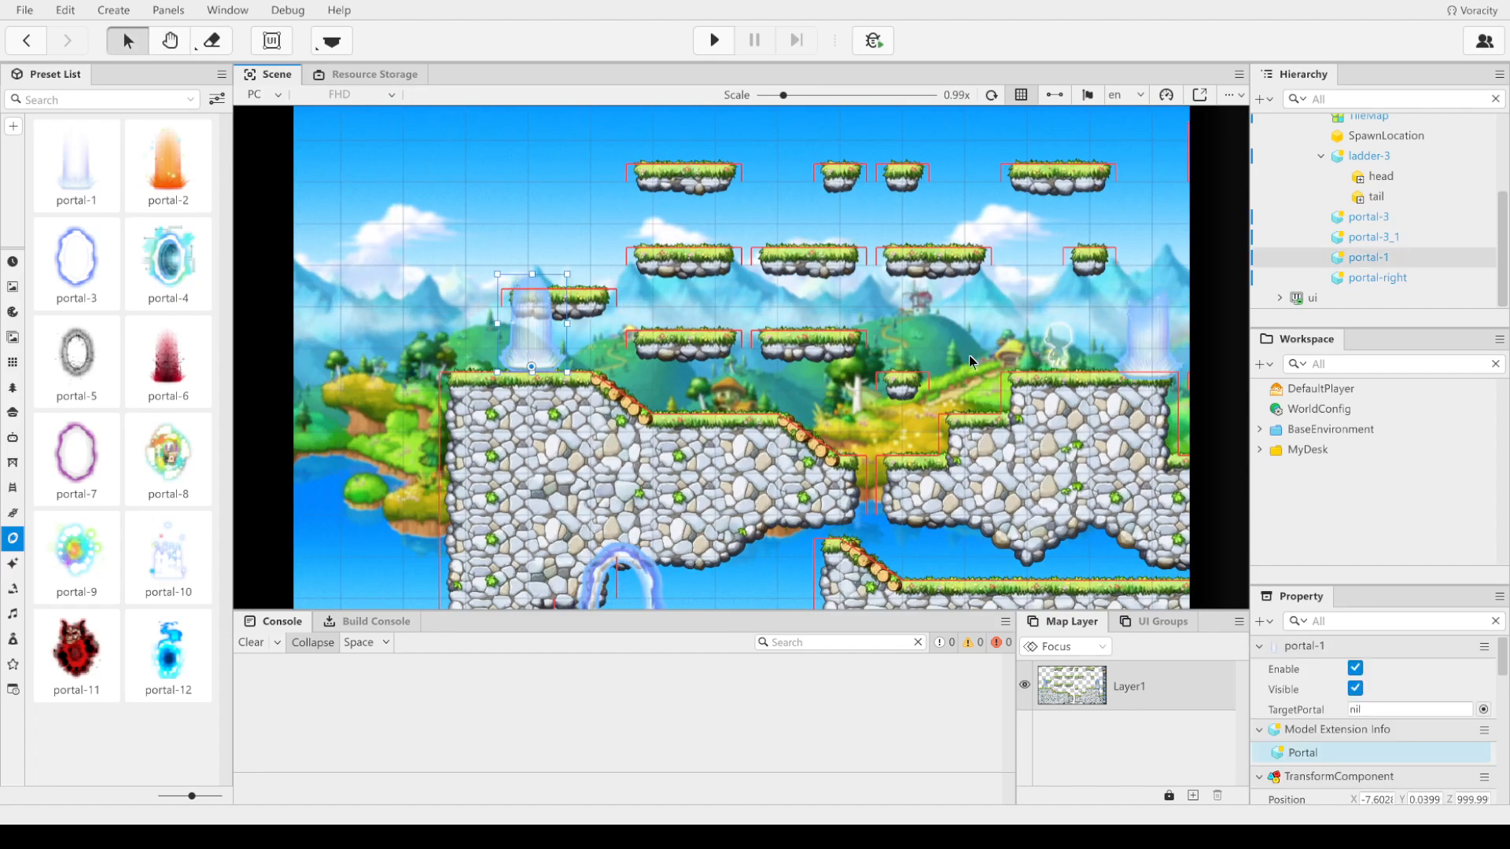
right_click(1384, 258)
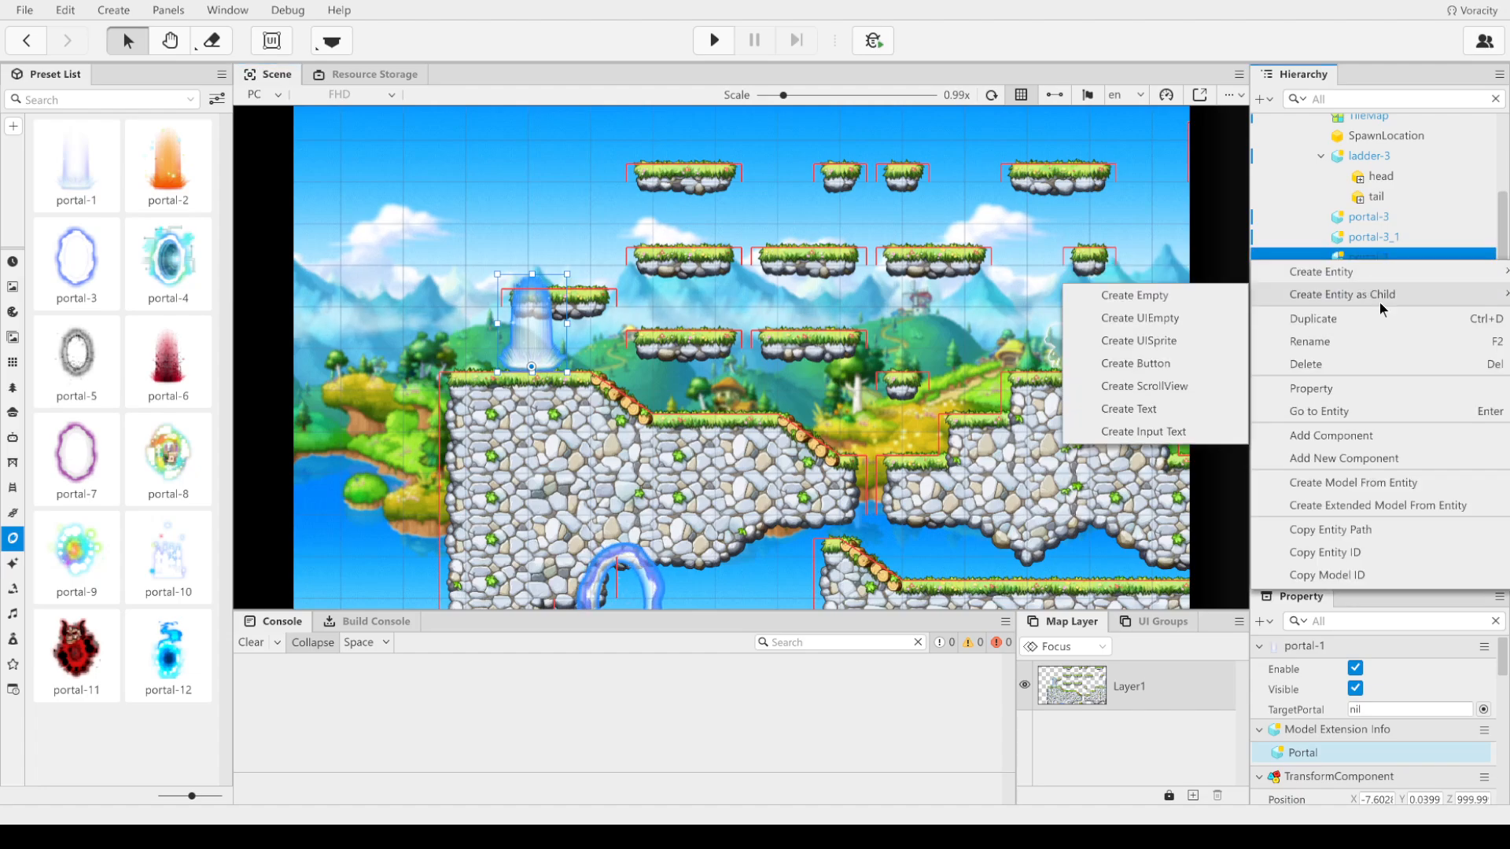
left_click(1352, 343)
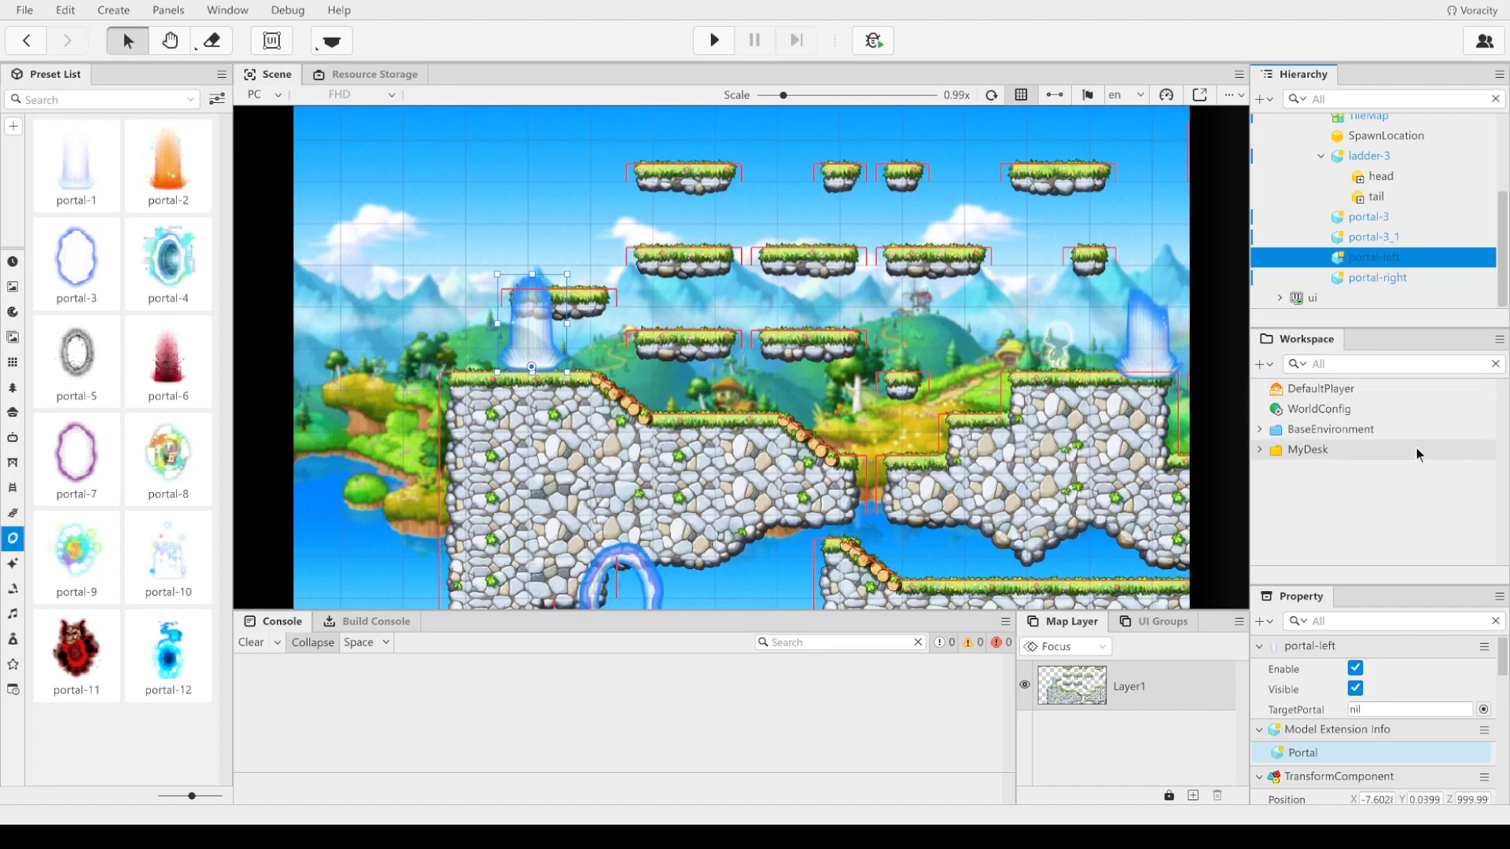
Step: Try to rename the portal-3_1 entity on the large floating island as "portal-top"
left_click(1394, 225)
left_click(170, 40)
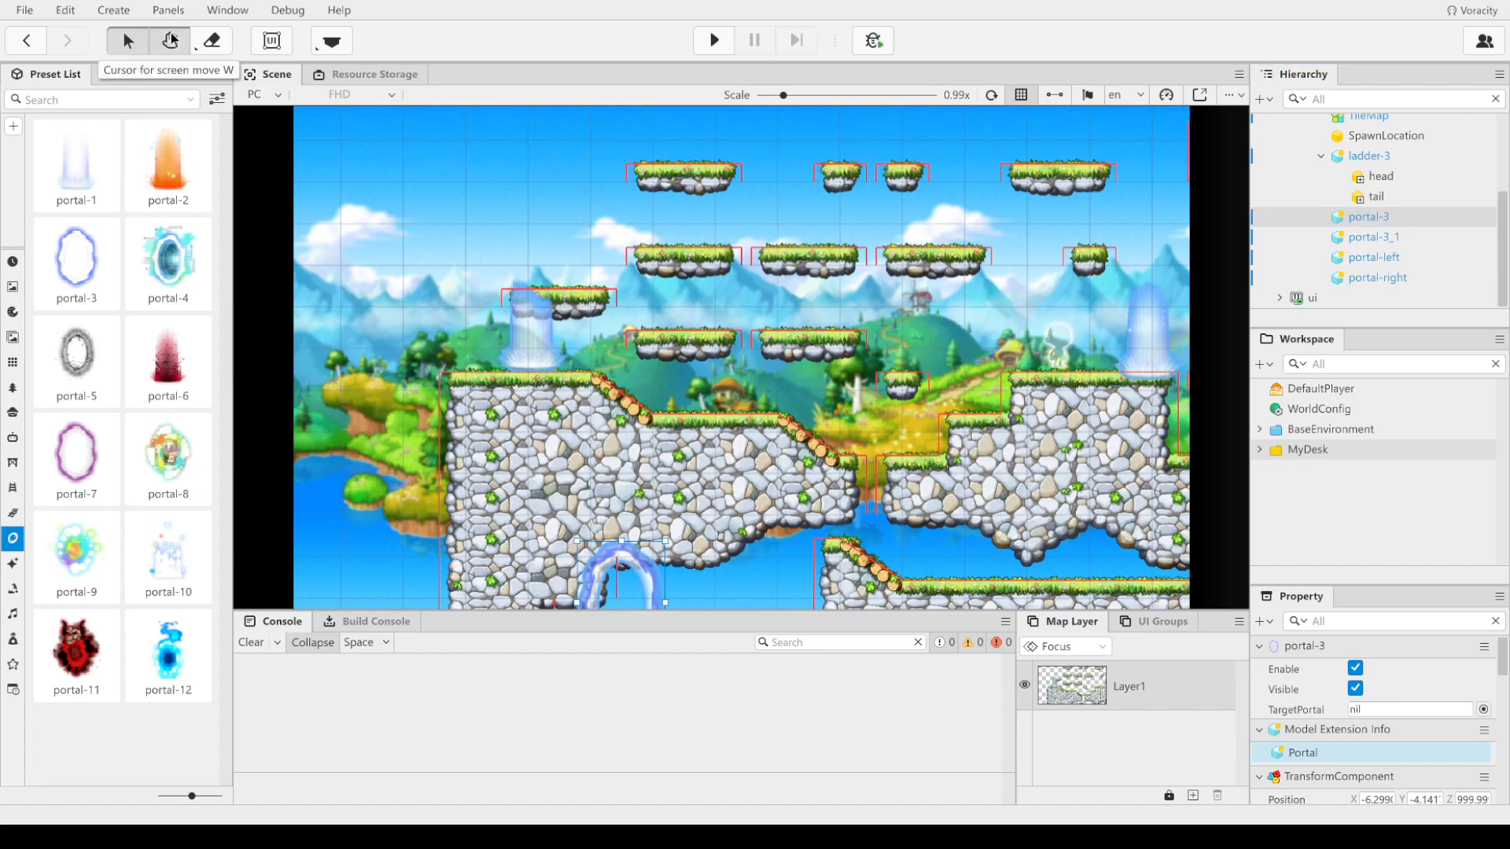
left_click_drag(1155, 214, 825, 250)
left_click_drag(1040, 246, 888, 467)
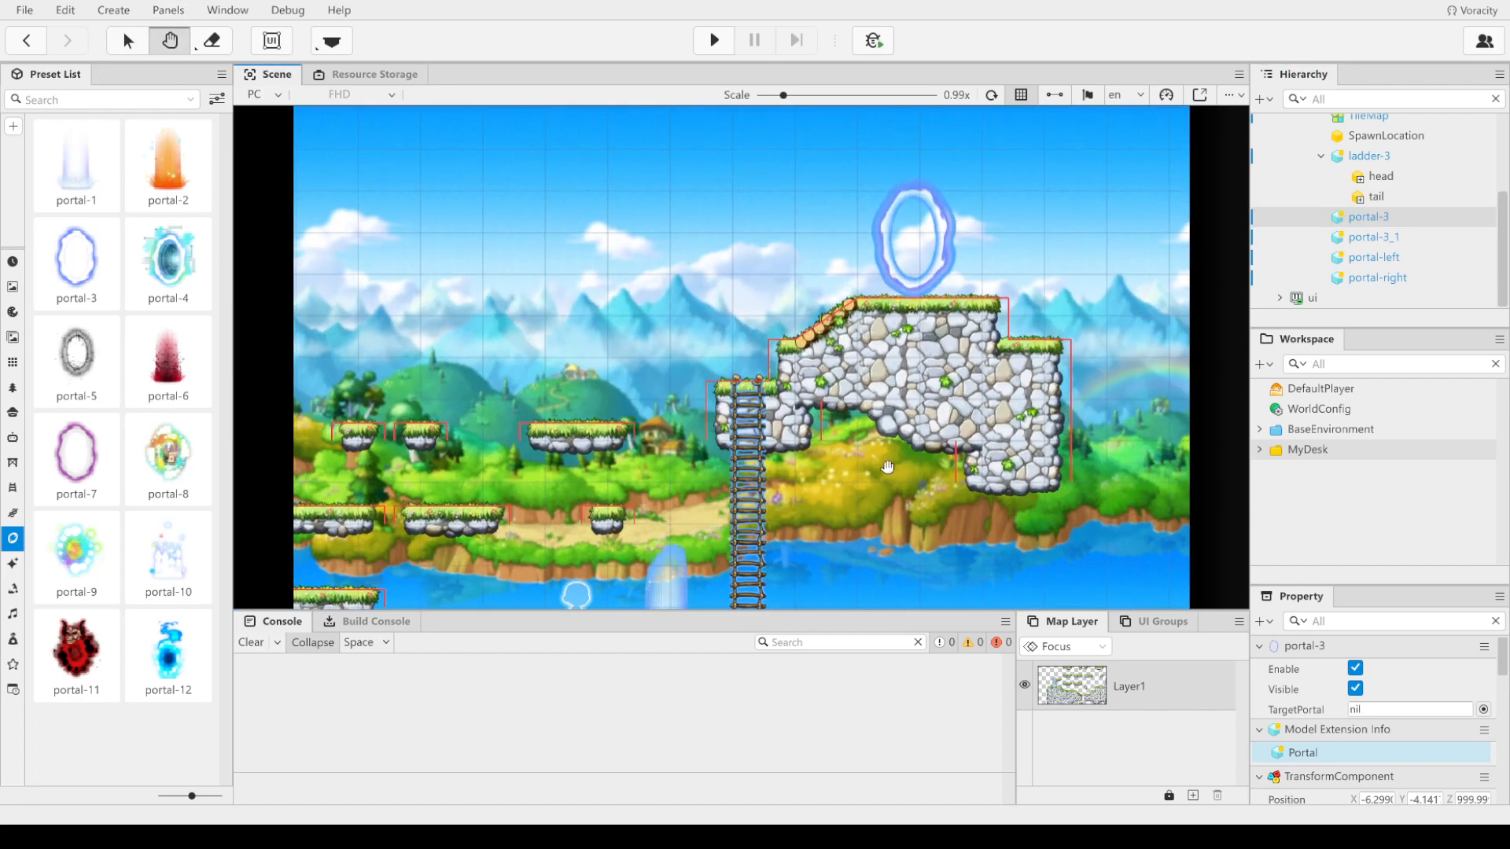
key("q")
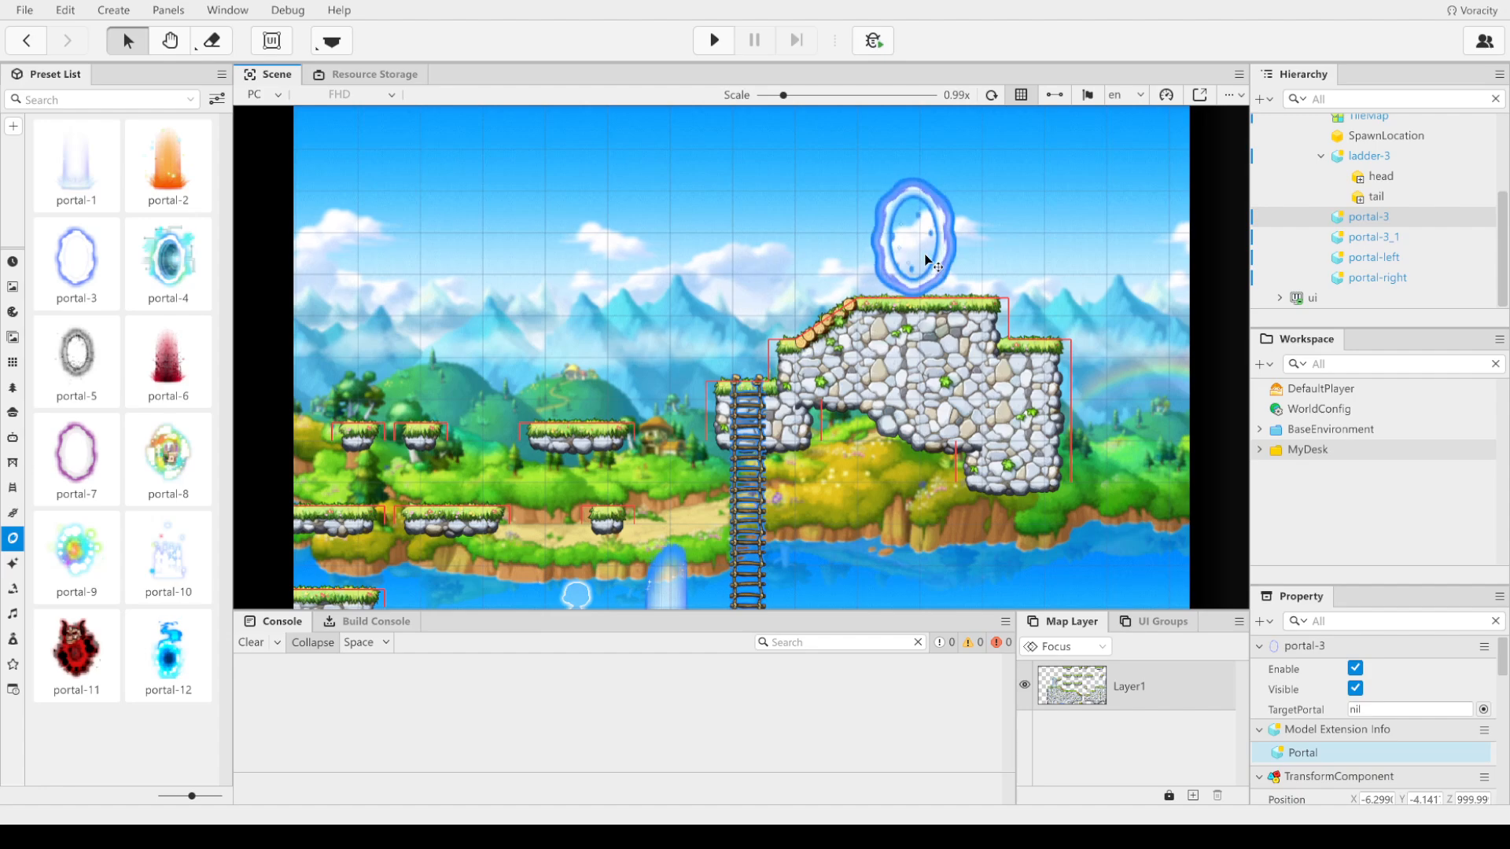
left_click(1371, 238)
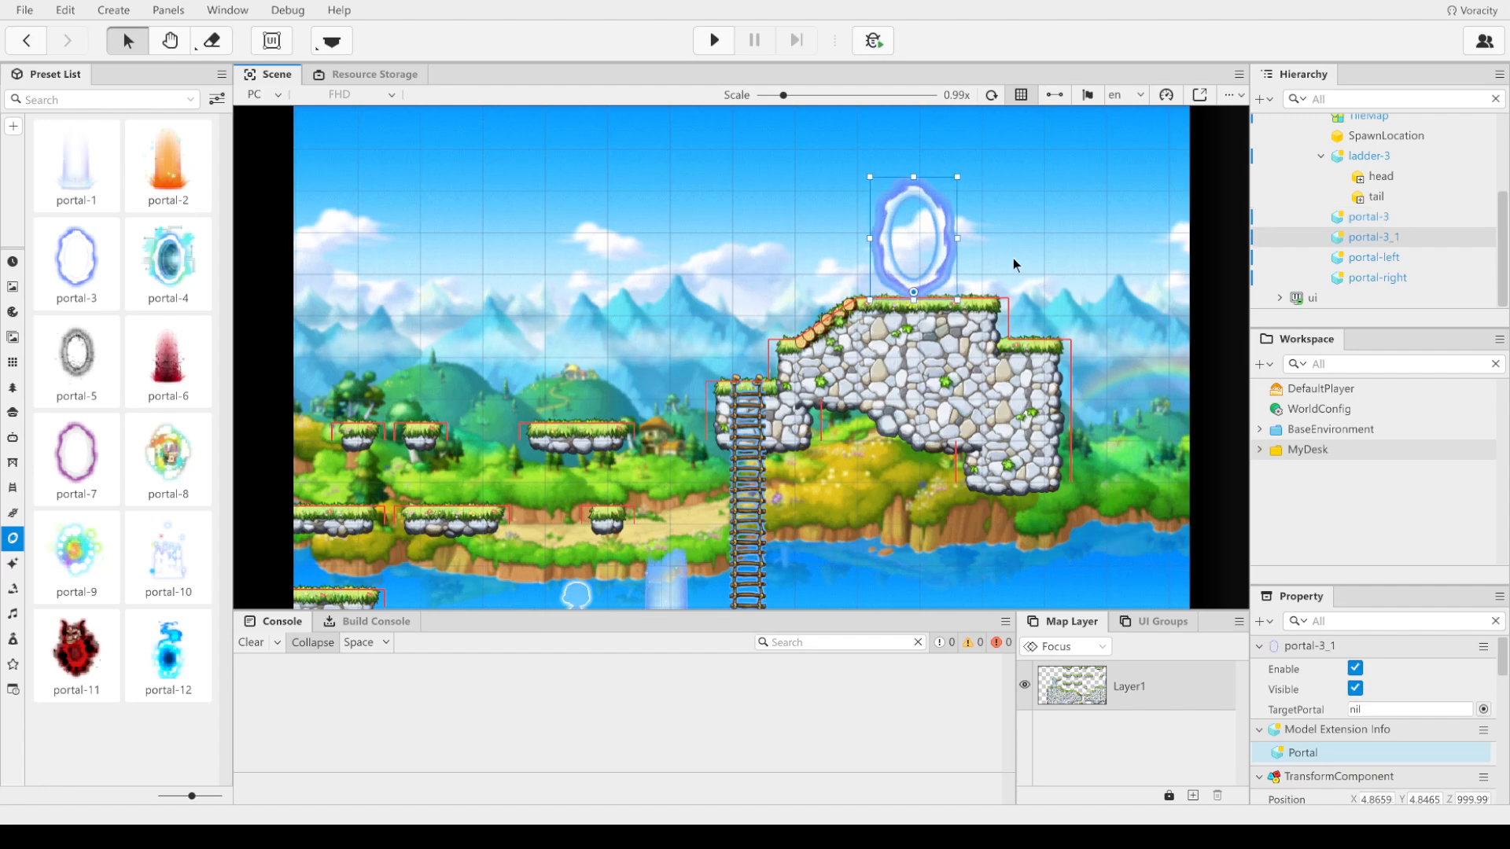
left_click(1393, 237)
right_click(1393, 238)
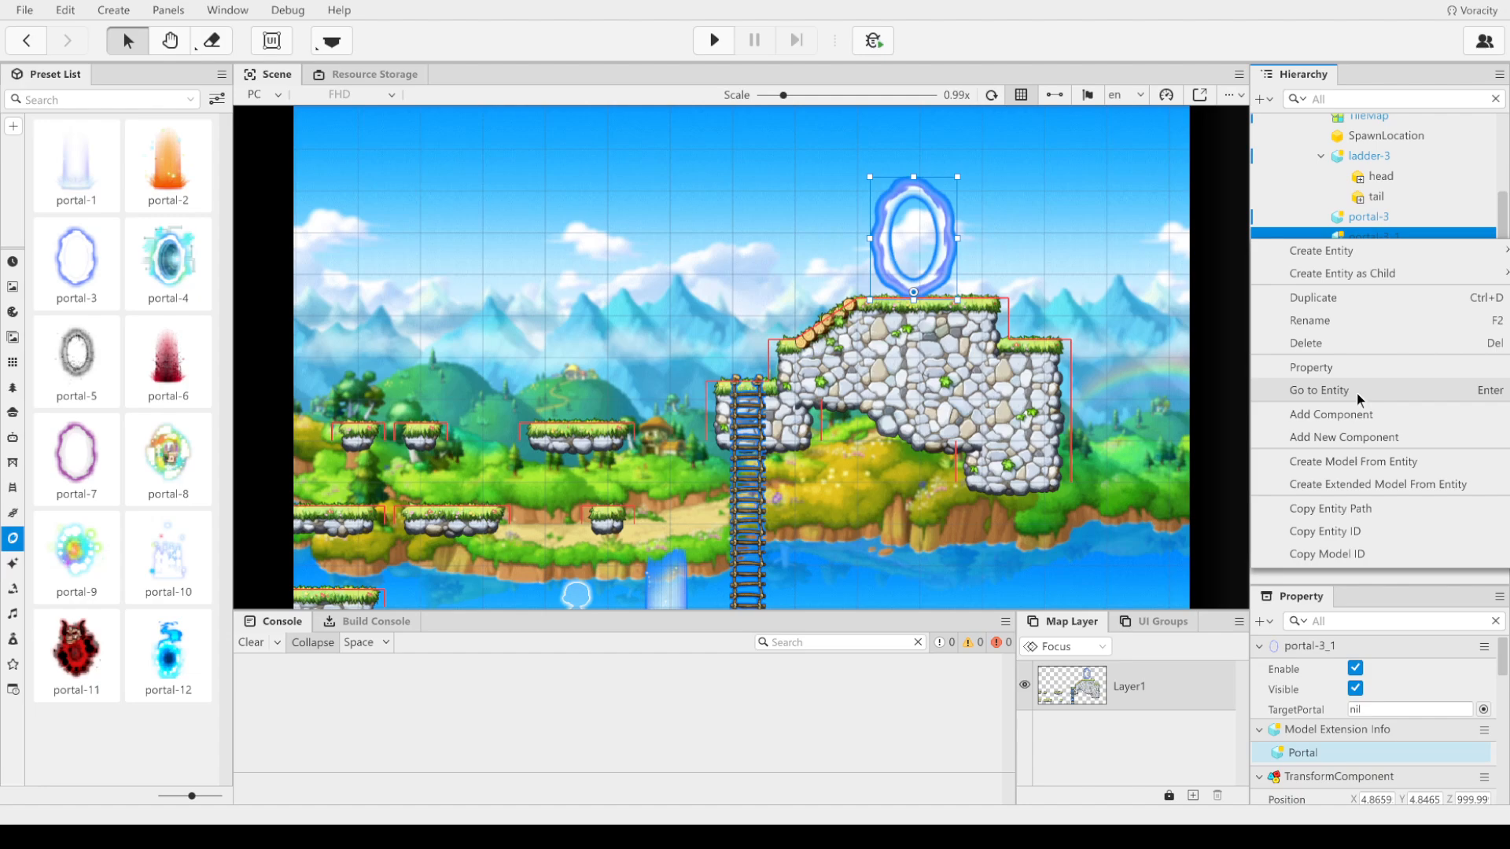
left_click(1339, 318)
type("portal-t")
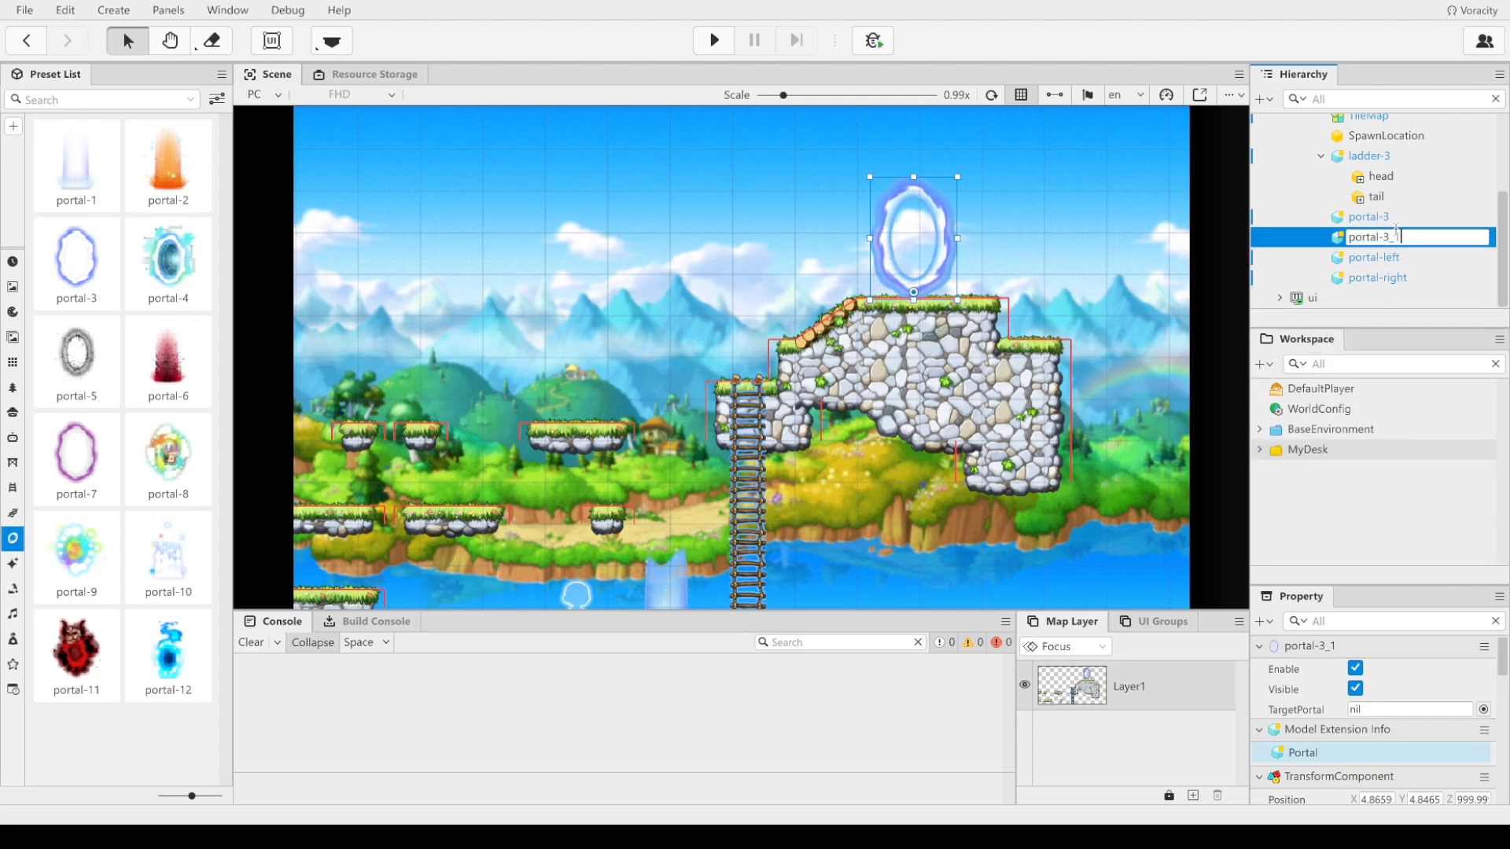
type("op")
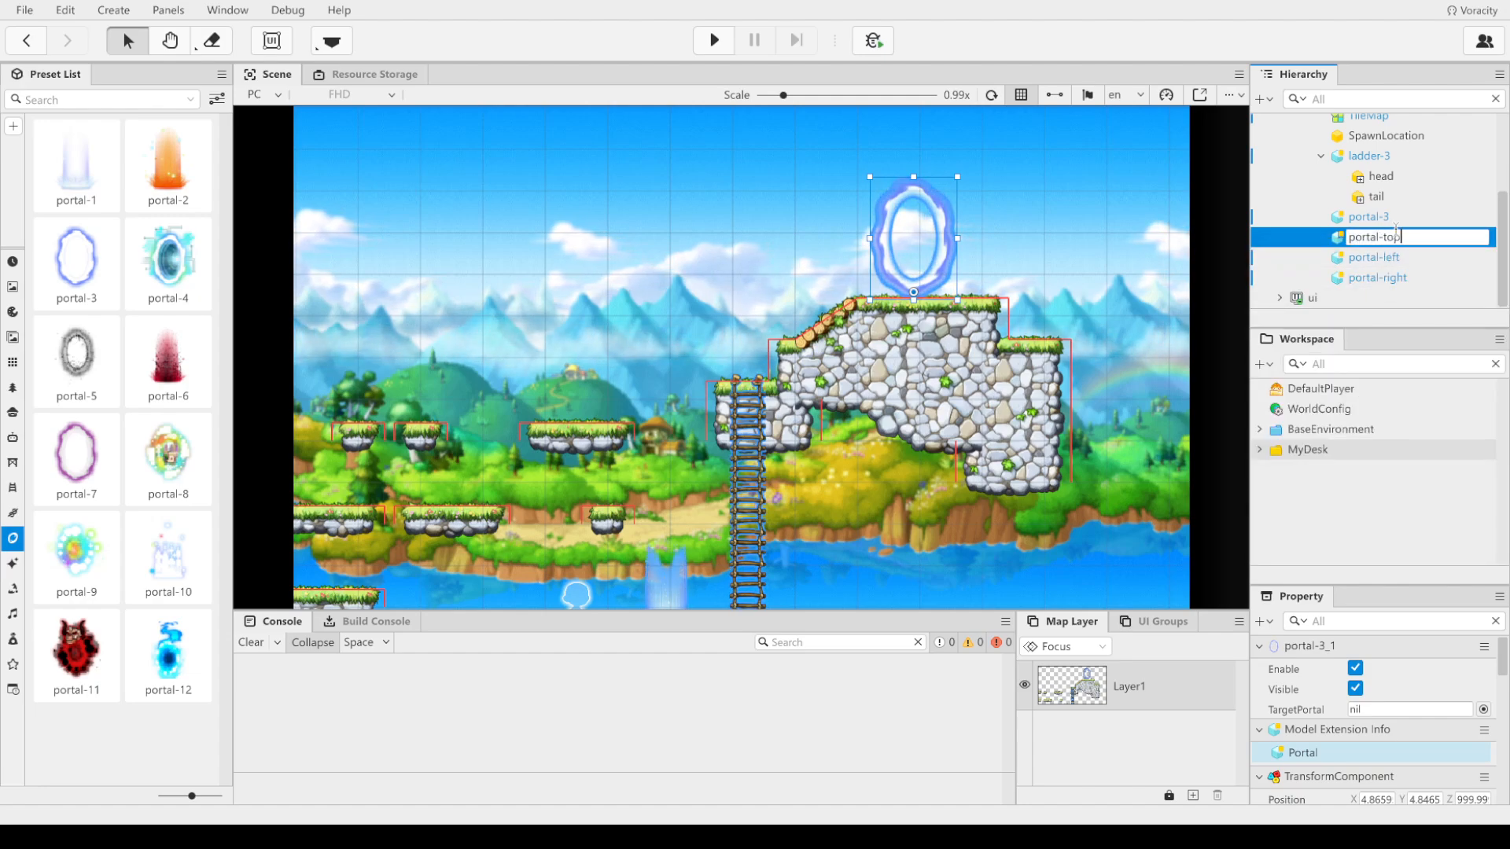
left_click(1407, 217)
Step: Rename the portal-3_1 entity on the large floating island as "portal-top"
right_click(1418, 210)
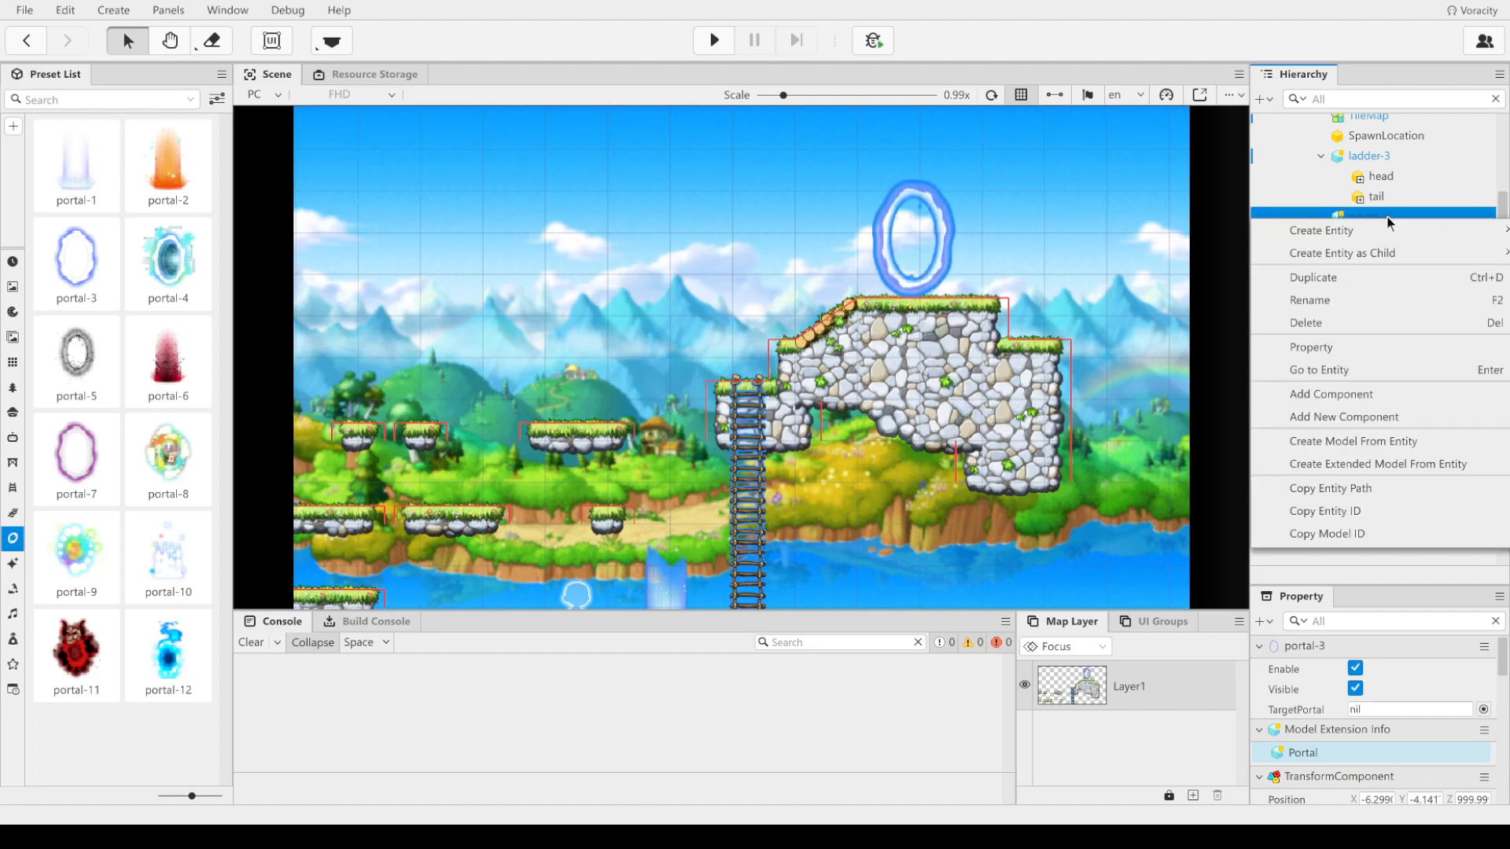
left_click(1396, 278)
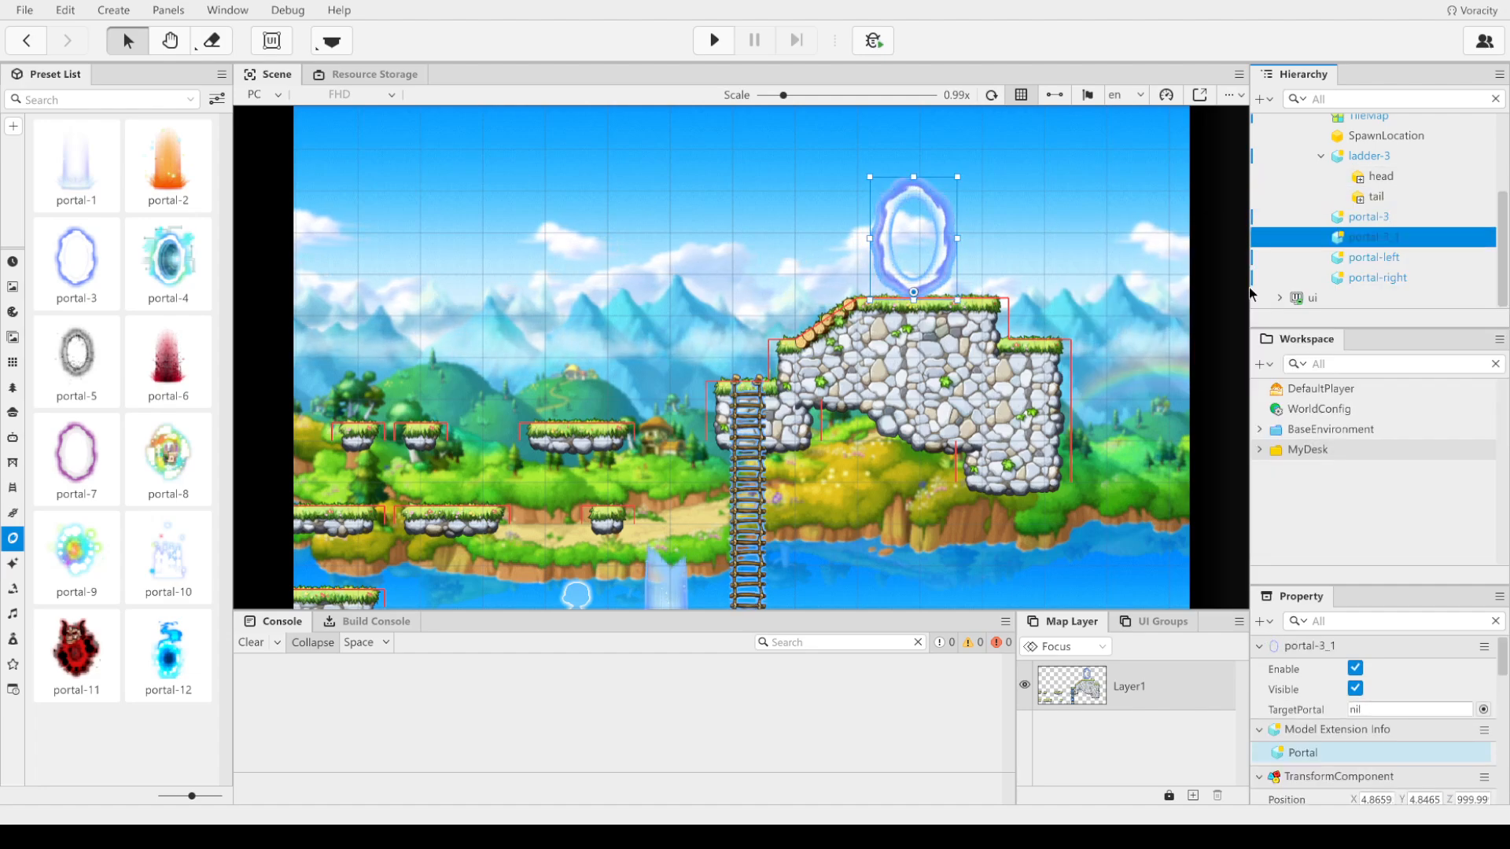
right_click(1396, 238)
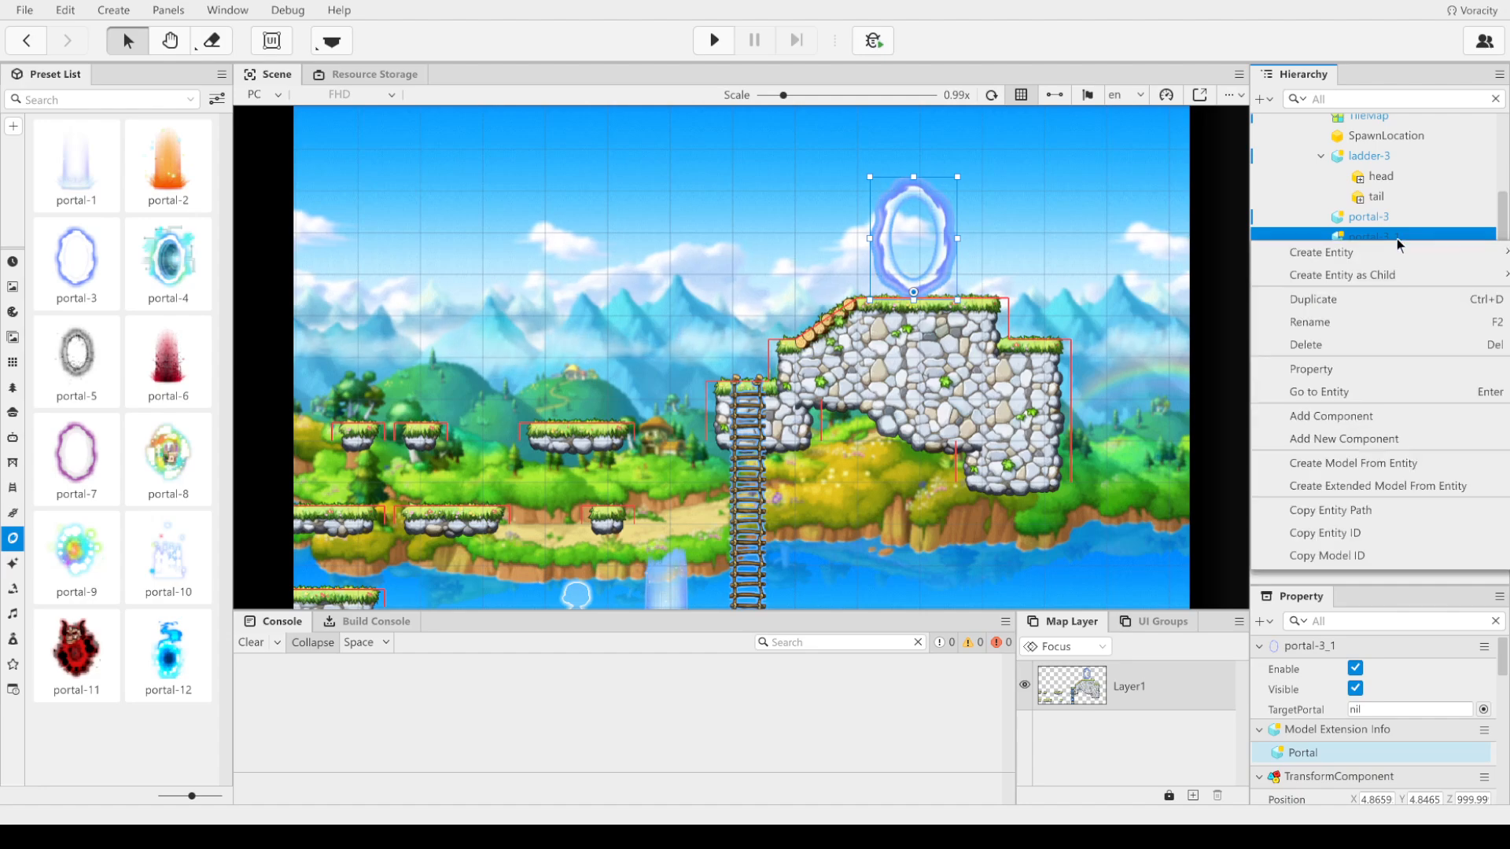
left_click(1346, 319)
key("End")
key("BackSpace")
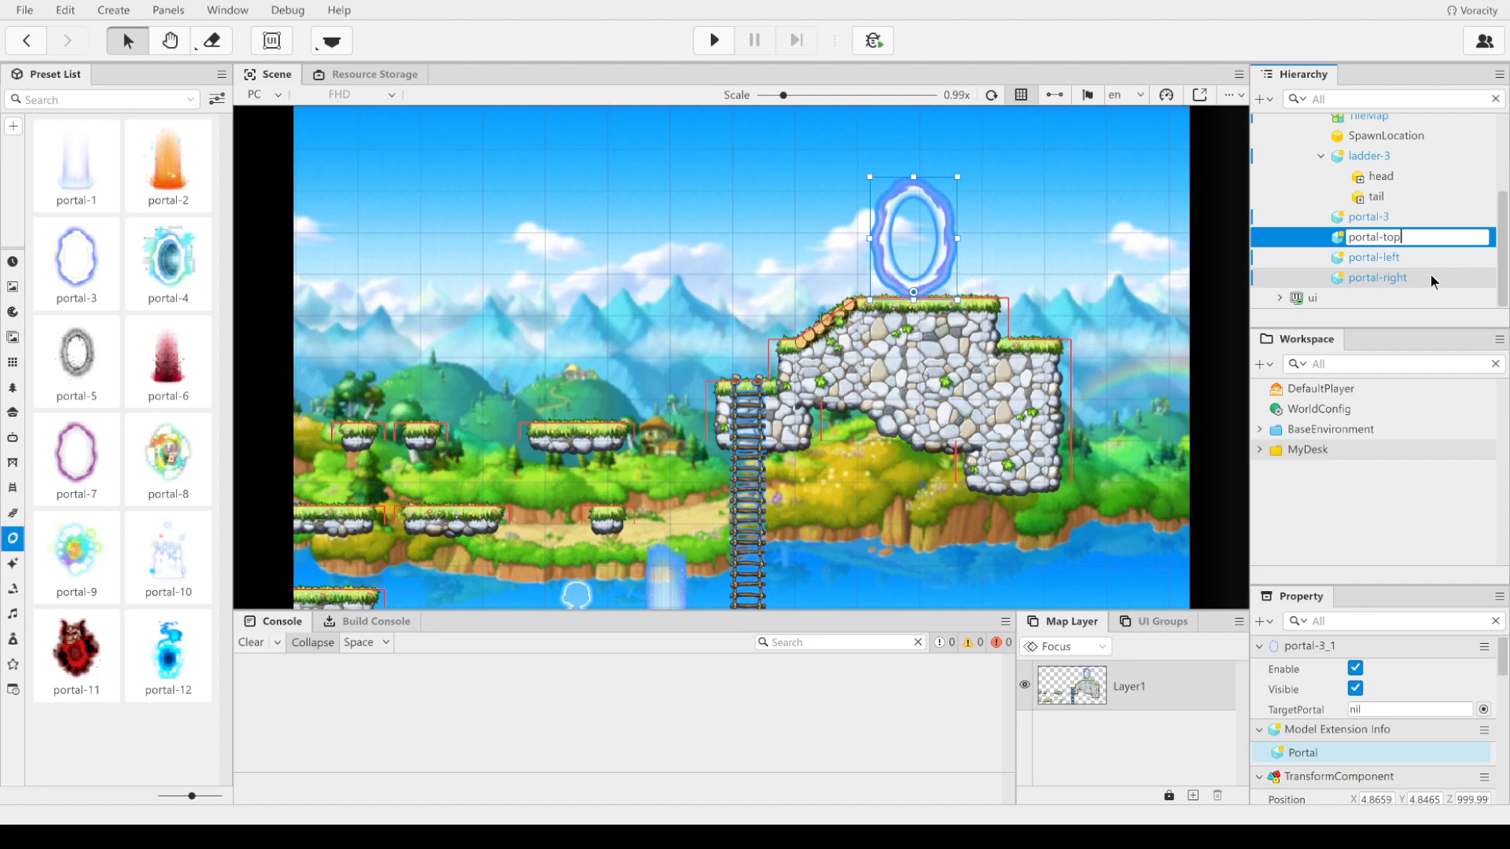
type("top")
key("Return")
Step: Rename the remaining portal-3 entity as "portal-bottom"
left_click(1329, 217)
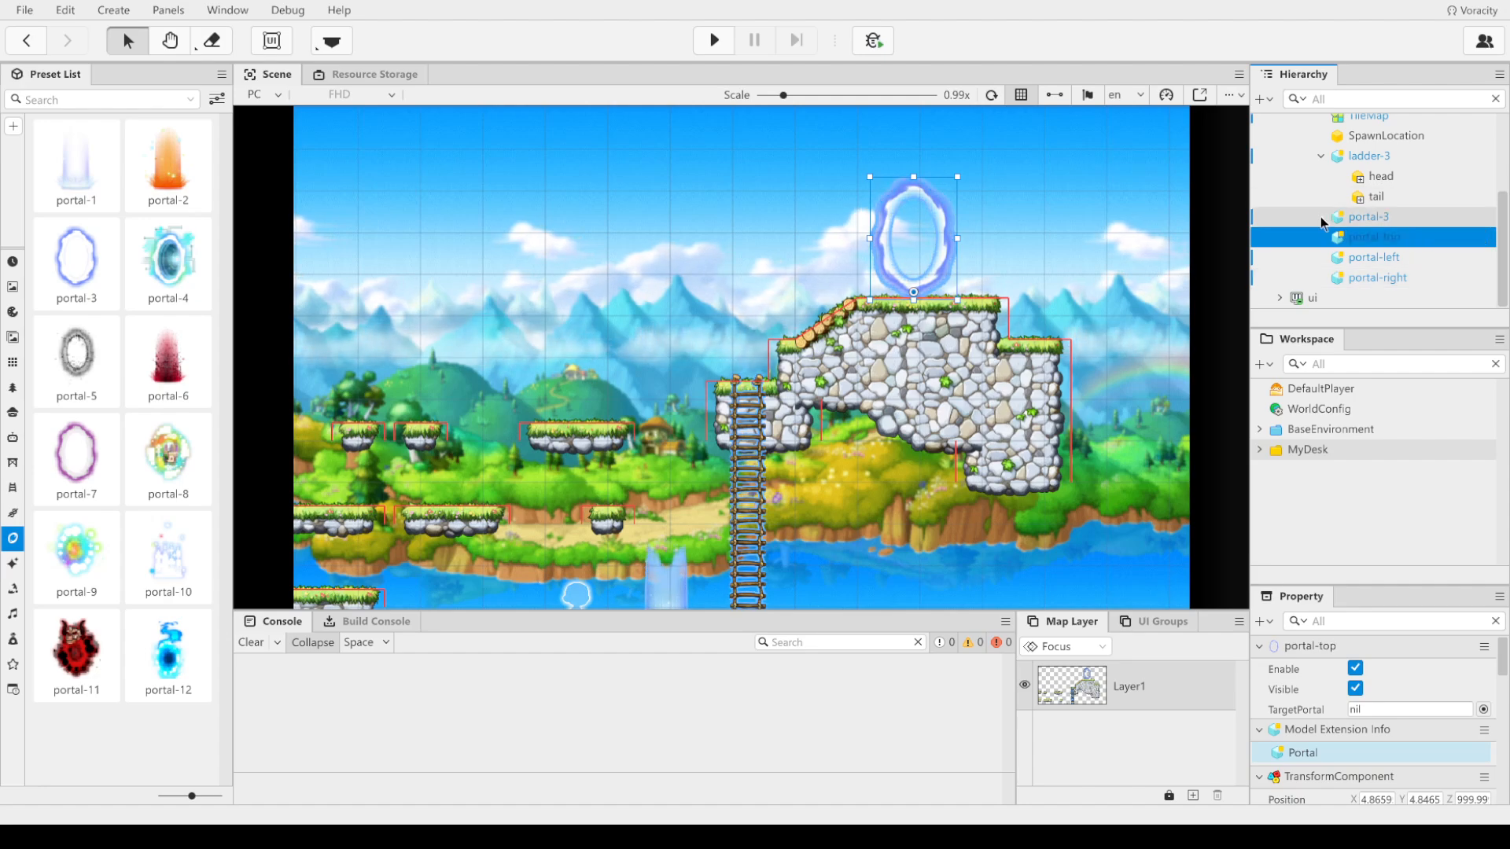
right_click(1392, 221)
left_click(1351, 303)
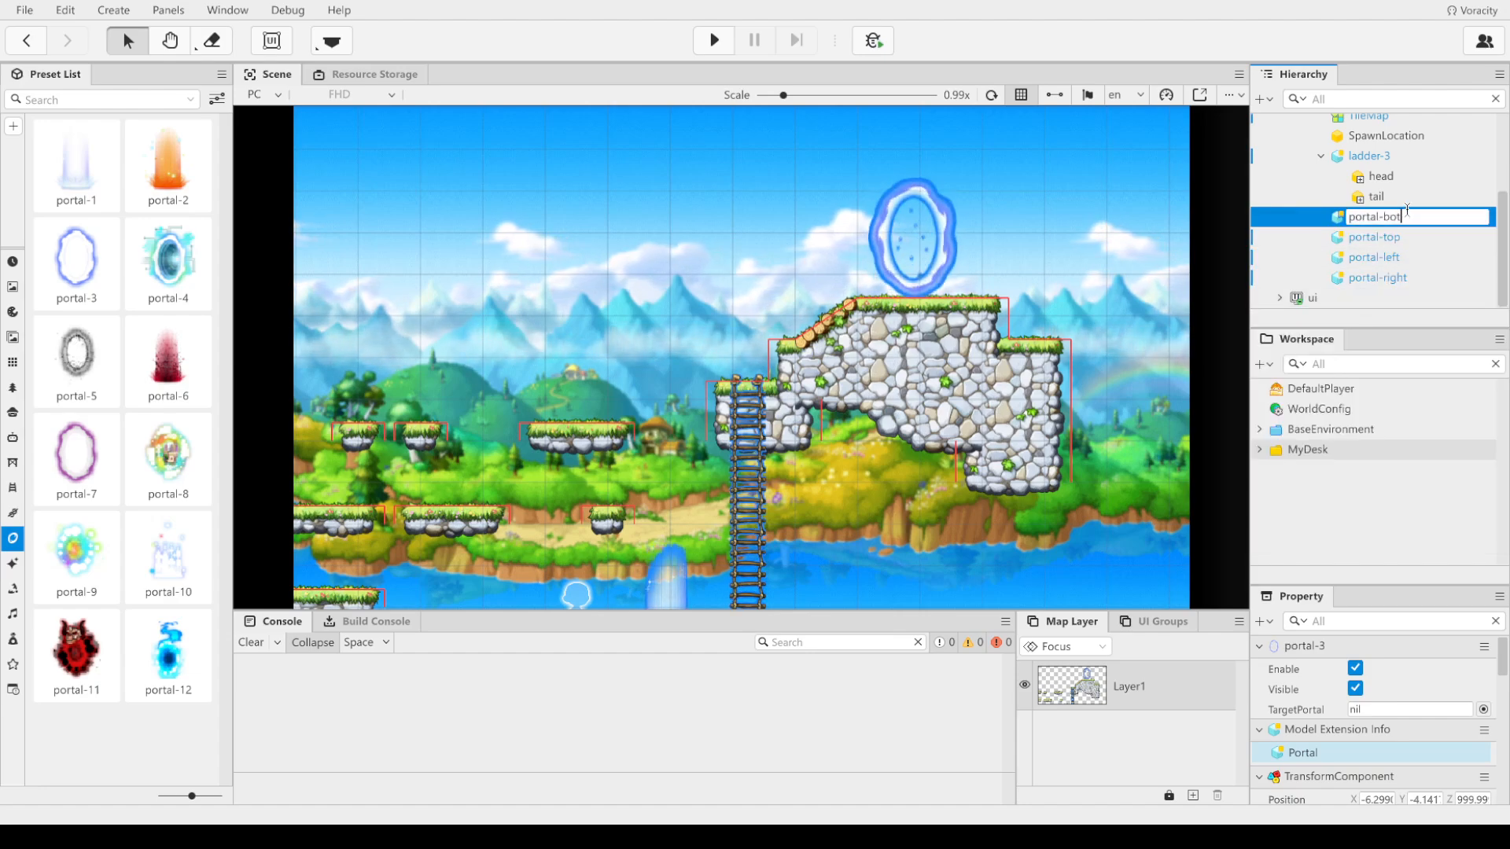
key("Return")
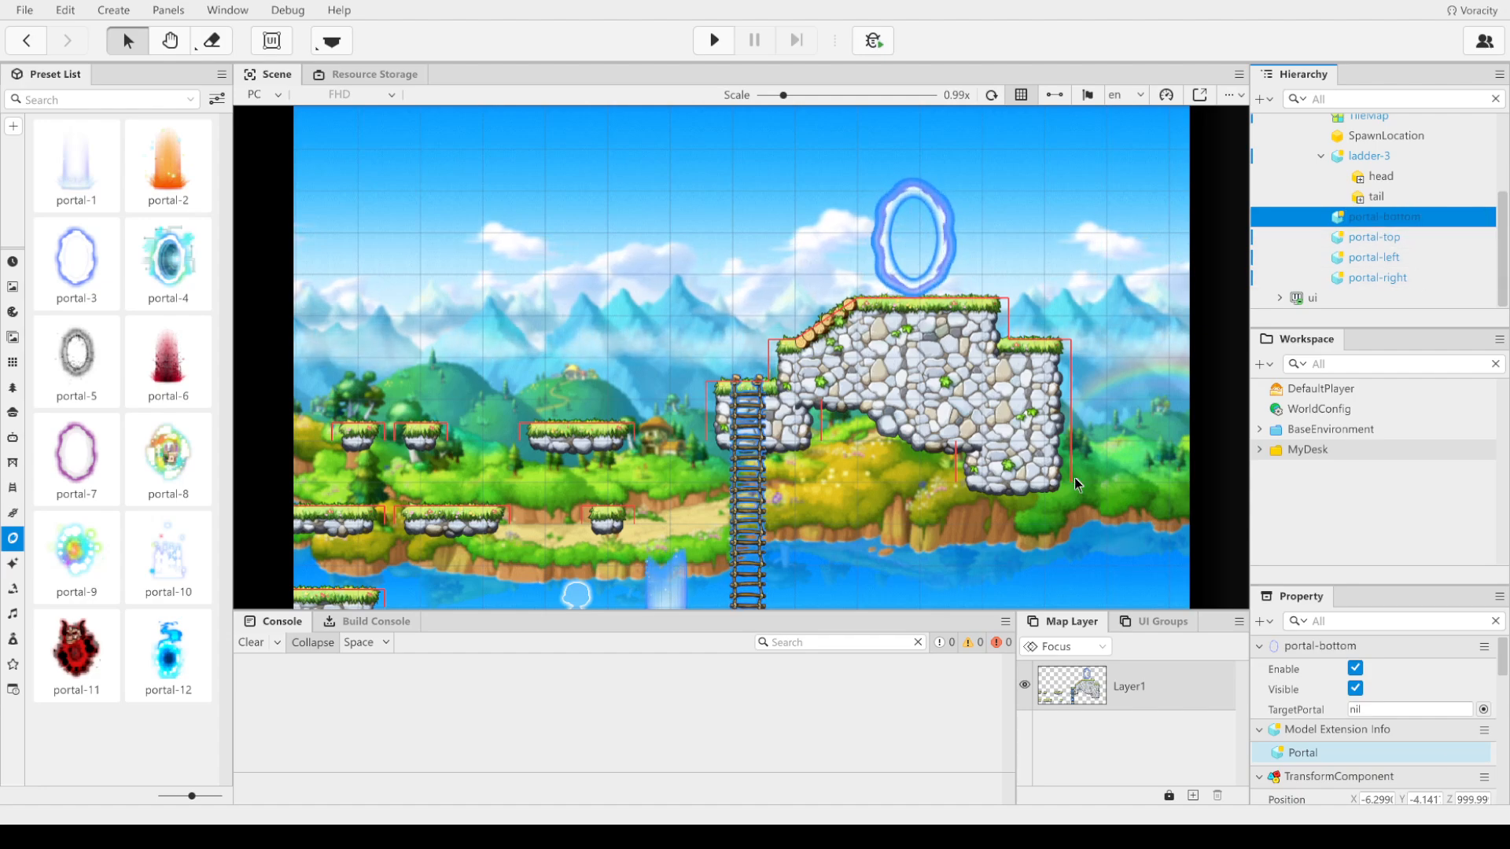
Step: Set portal-bottom as the TargetPortal of the portal on the large floating island
left_click(994, 265)
left_click(911, 229)
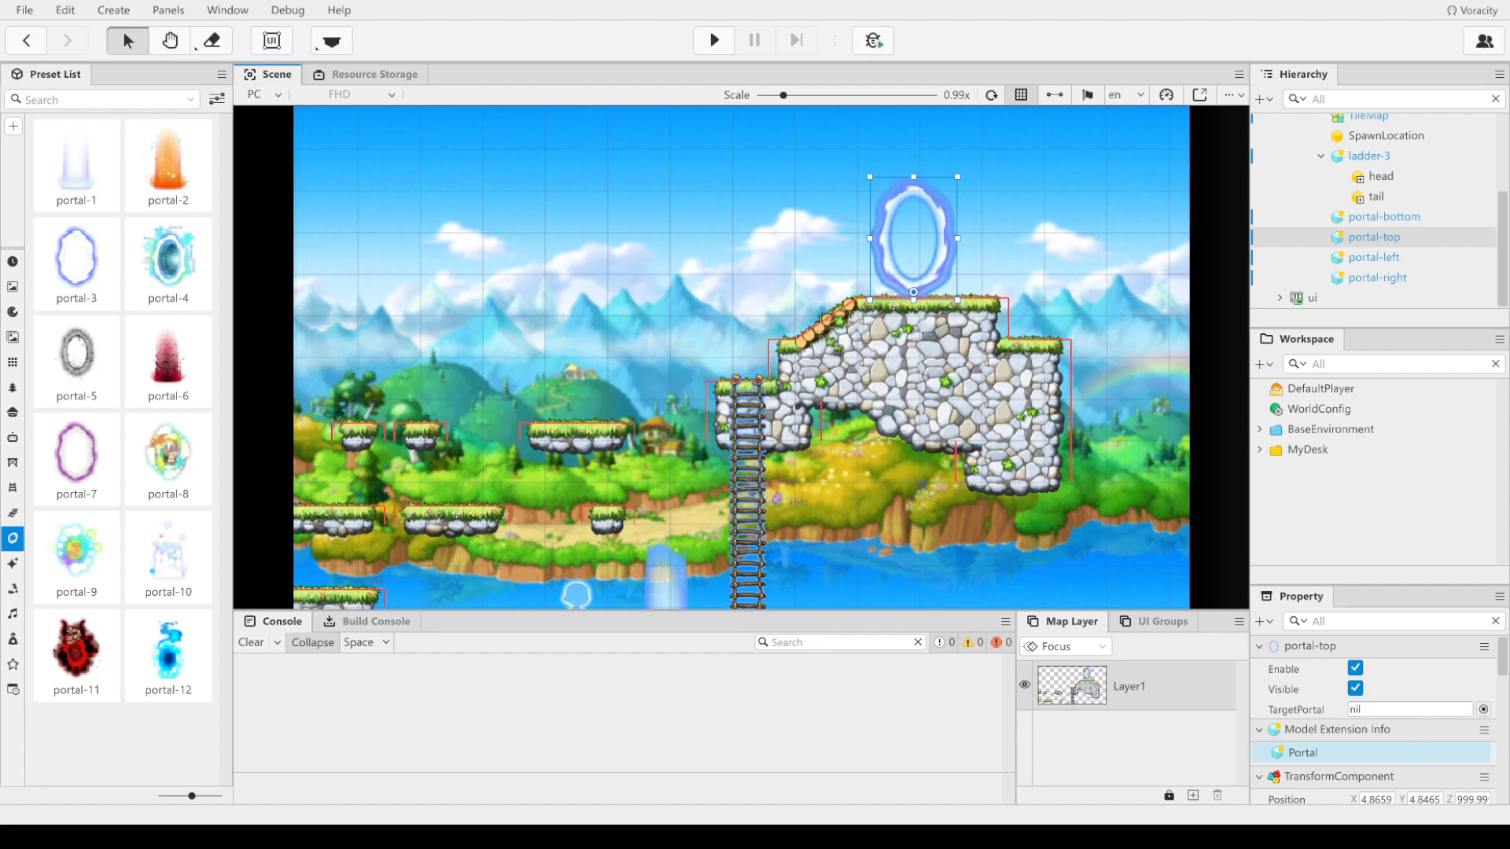
left_click(1483, 709)
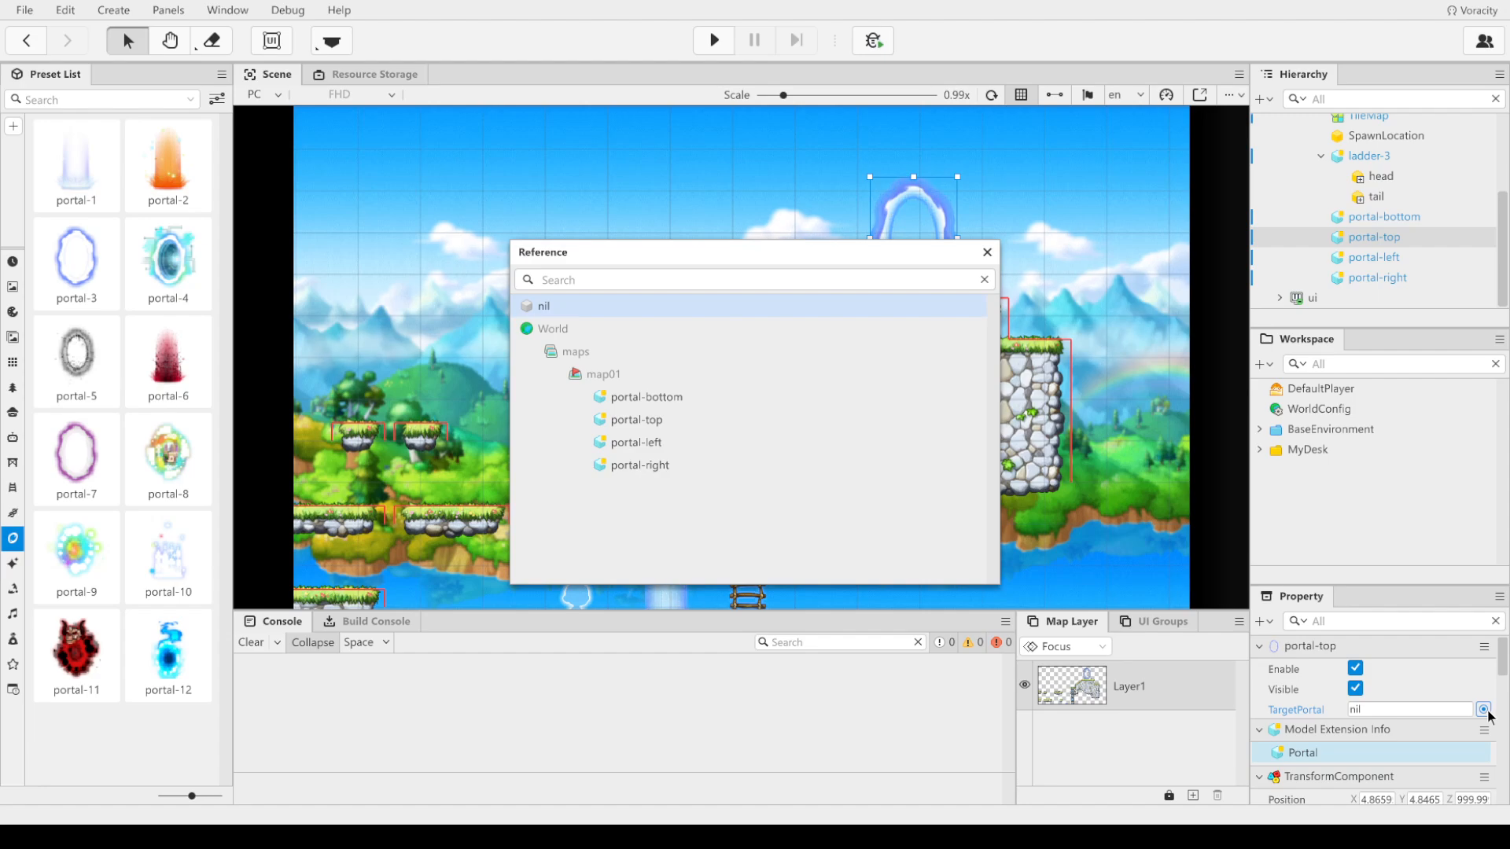
double_click(663, 395)
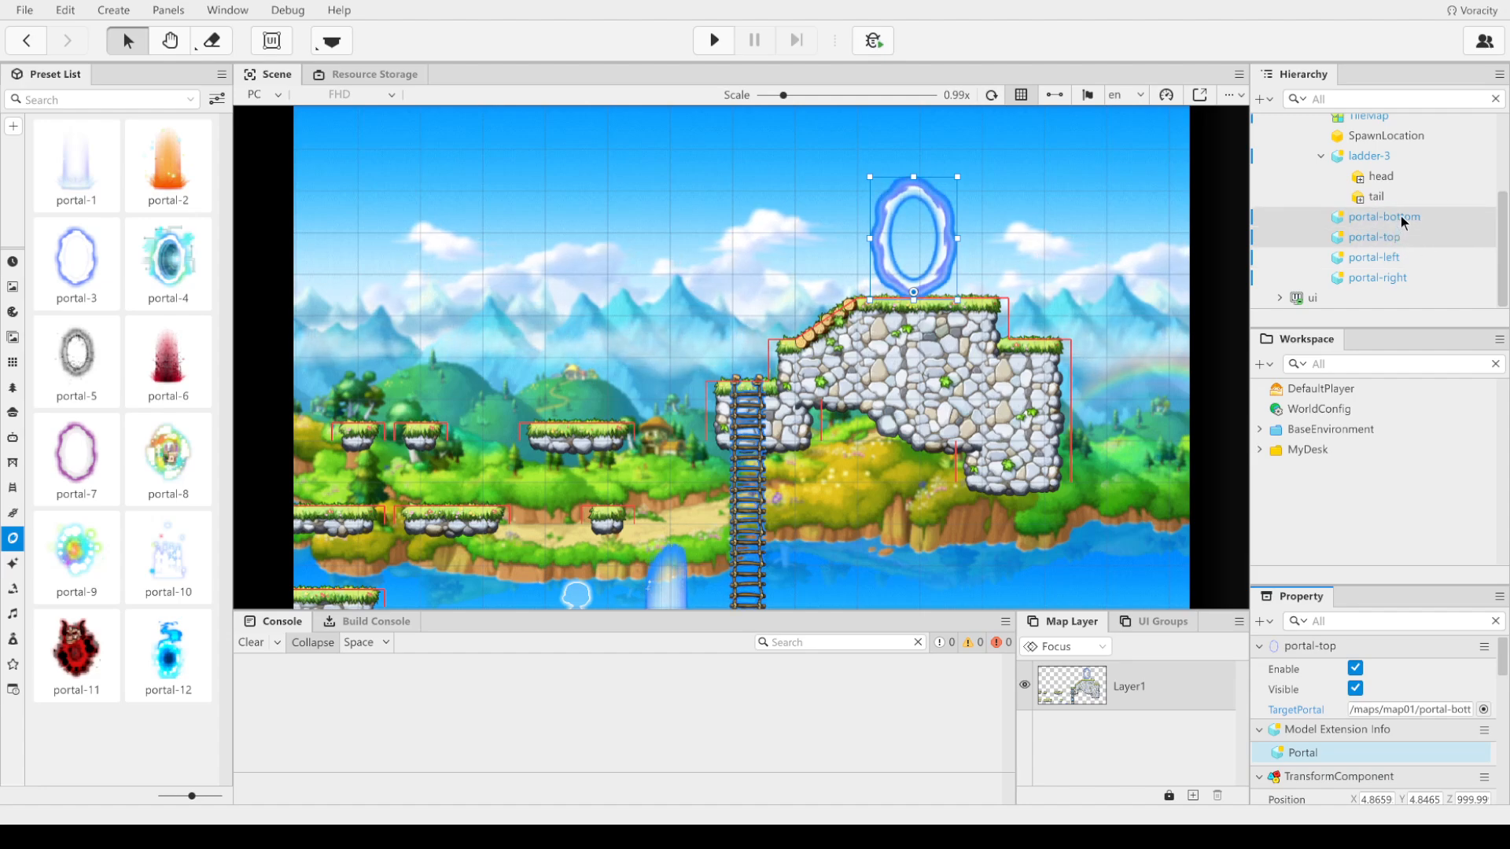
Step: Set the TargetPortal of portal-bottom to portal-top, leaving nothing selected
left_click(1385, 217)
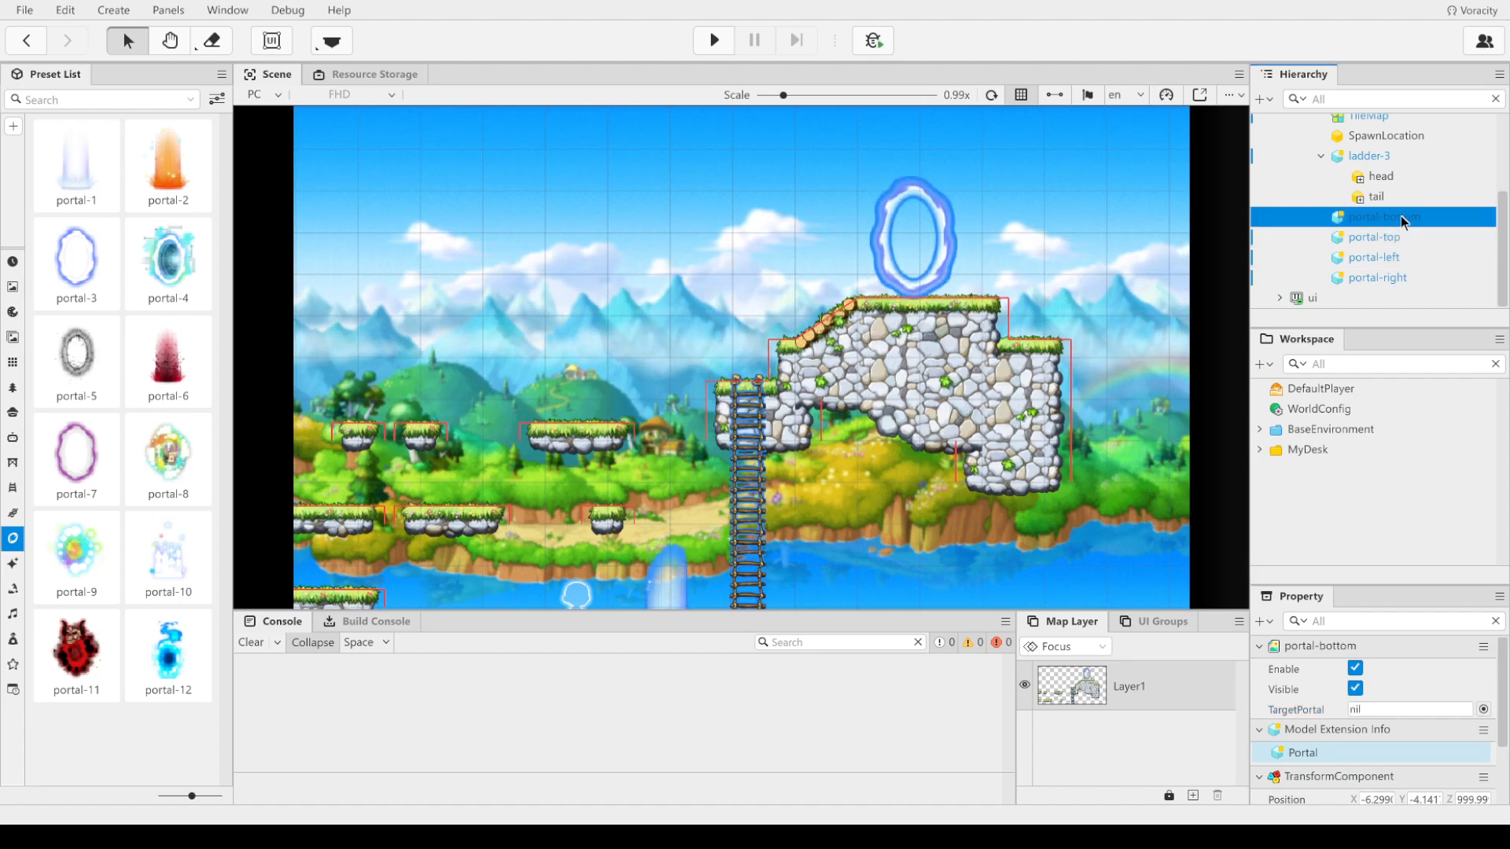
left_click(1482, 709)
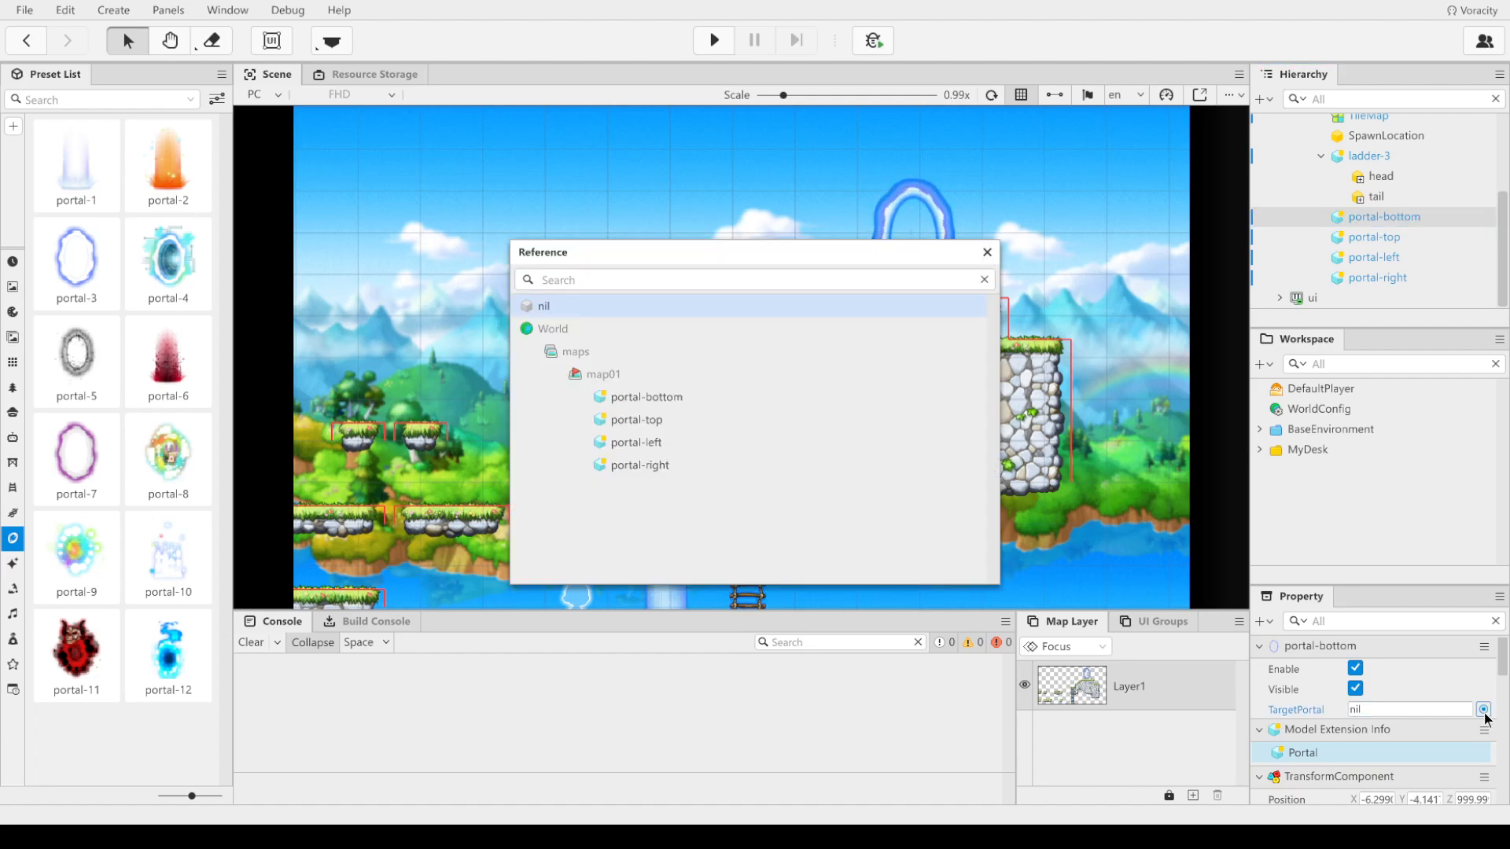
double_click(664, 417)
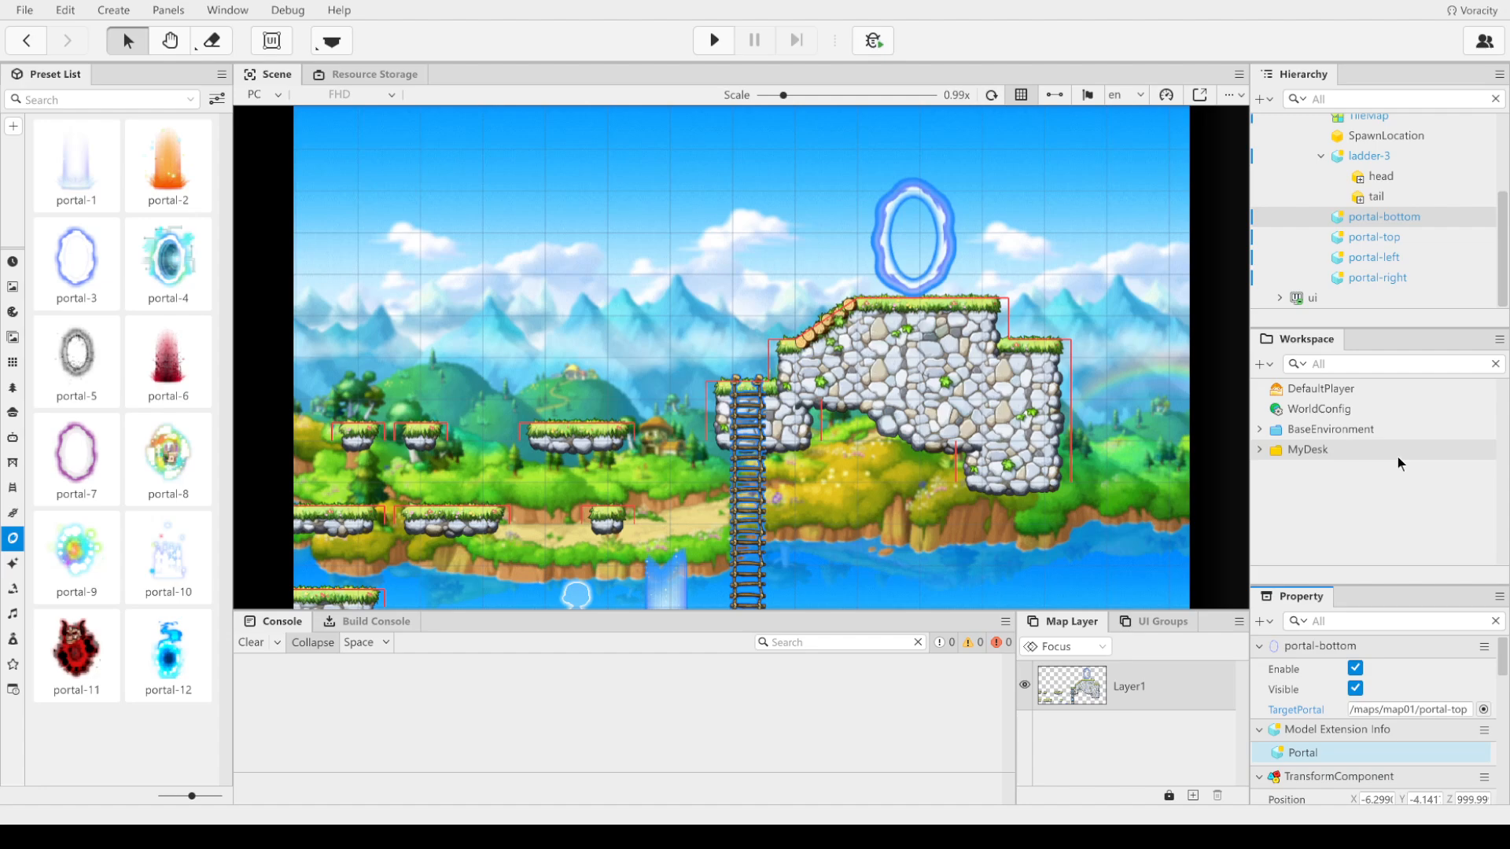
left_click(1096, 252)
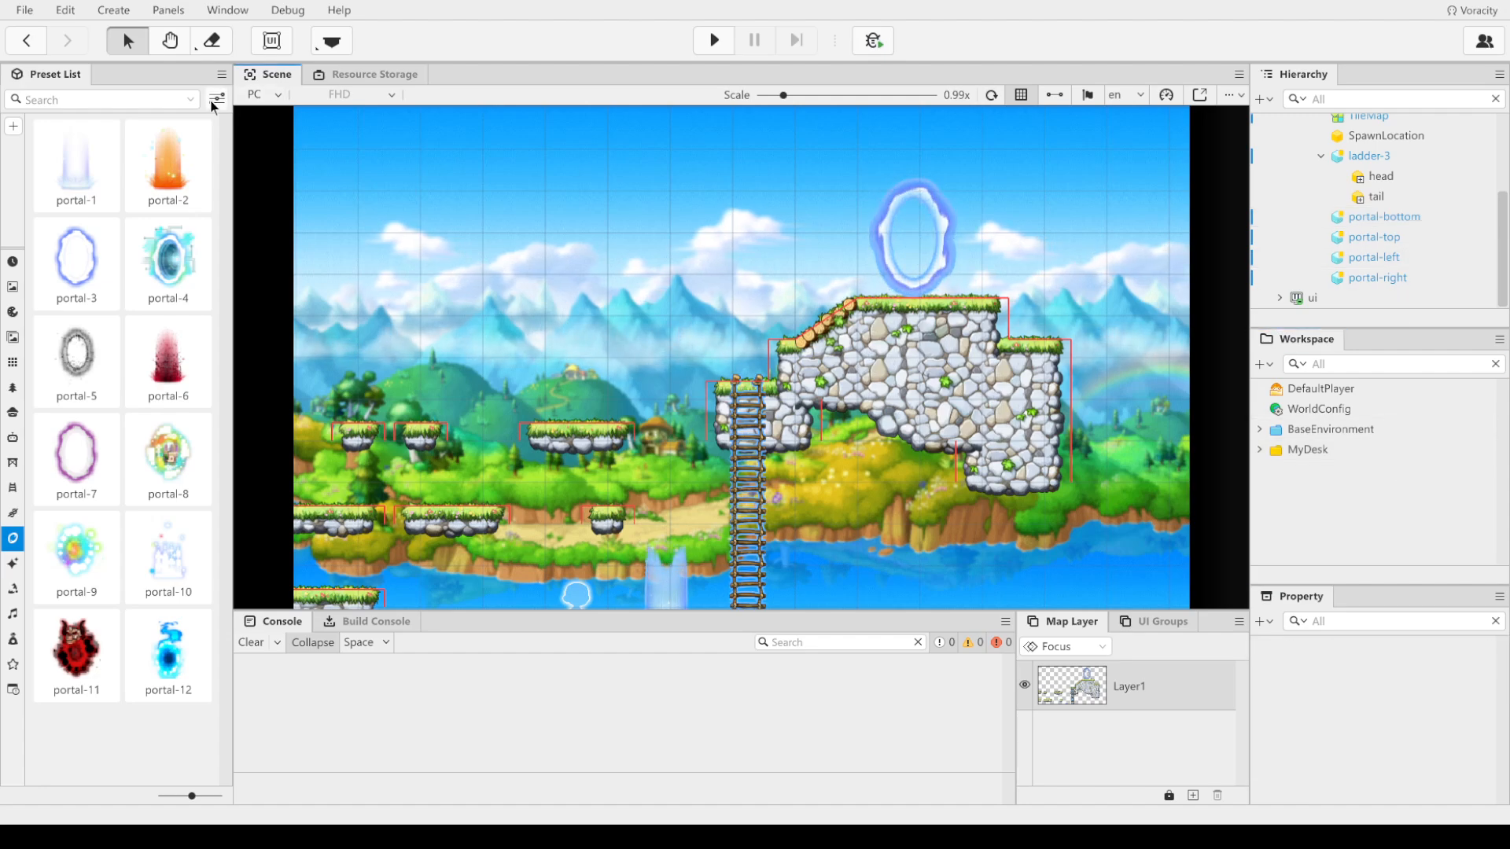
Step: Start a play test and save the world under the name "Basics for YT Vid"
left_click(714, 42)
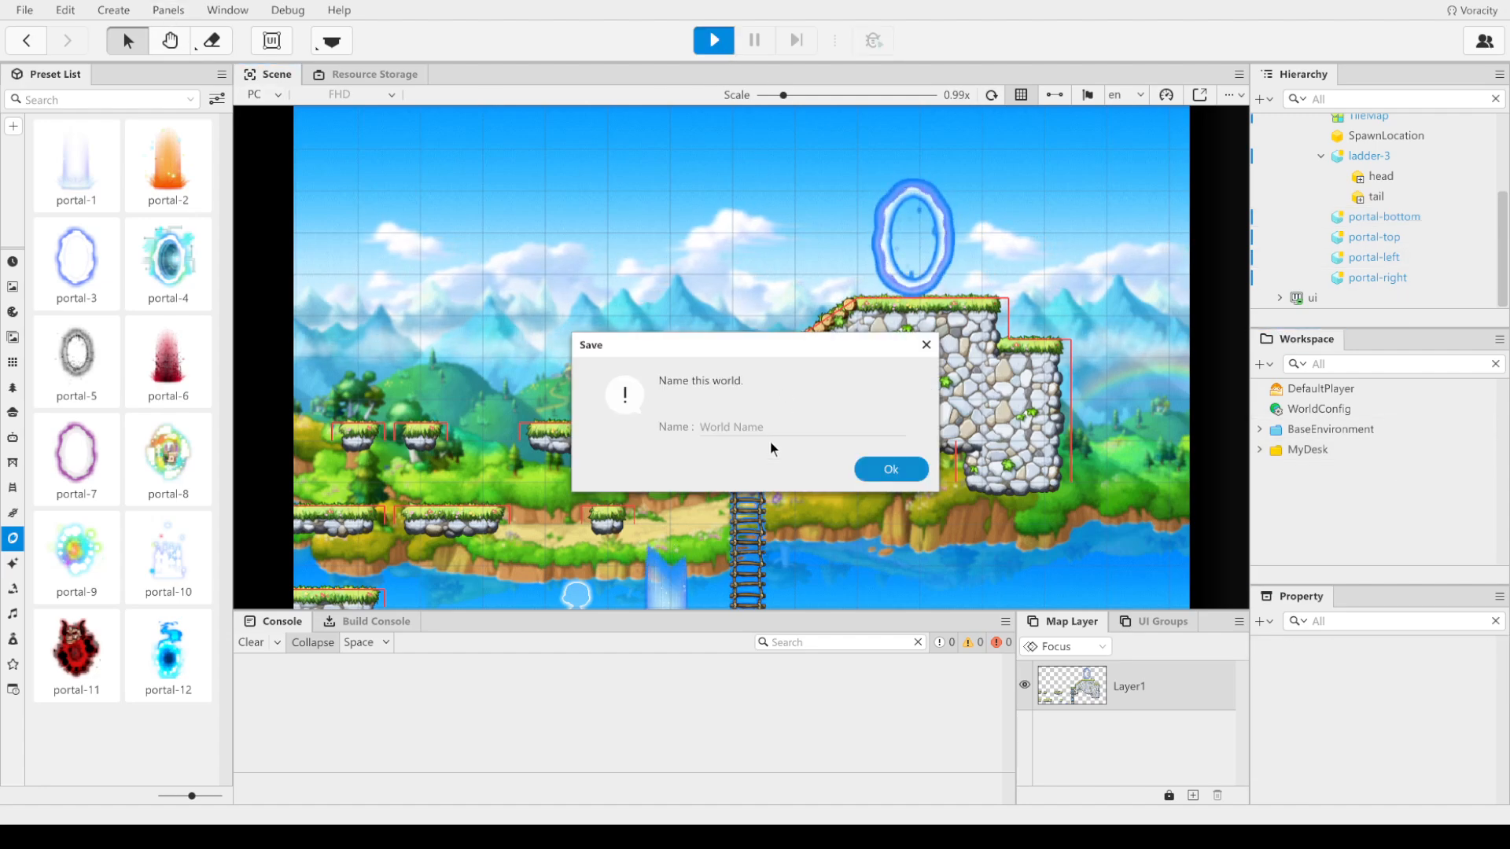
left_click(755, 425)
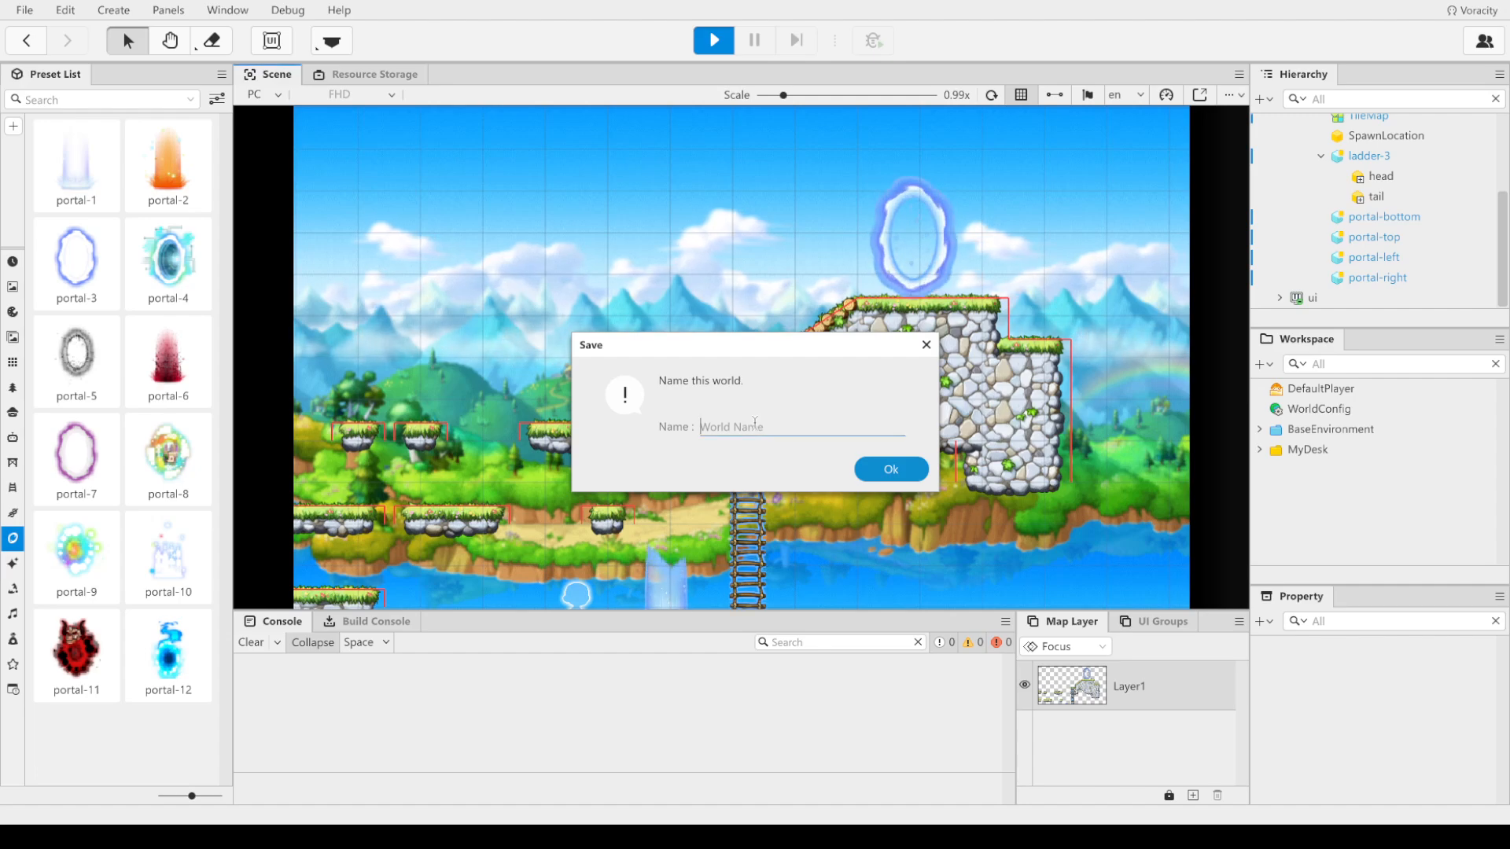
type("B")
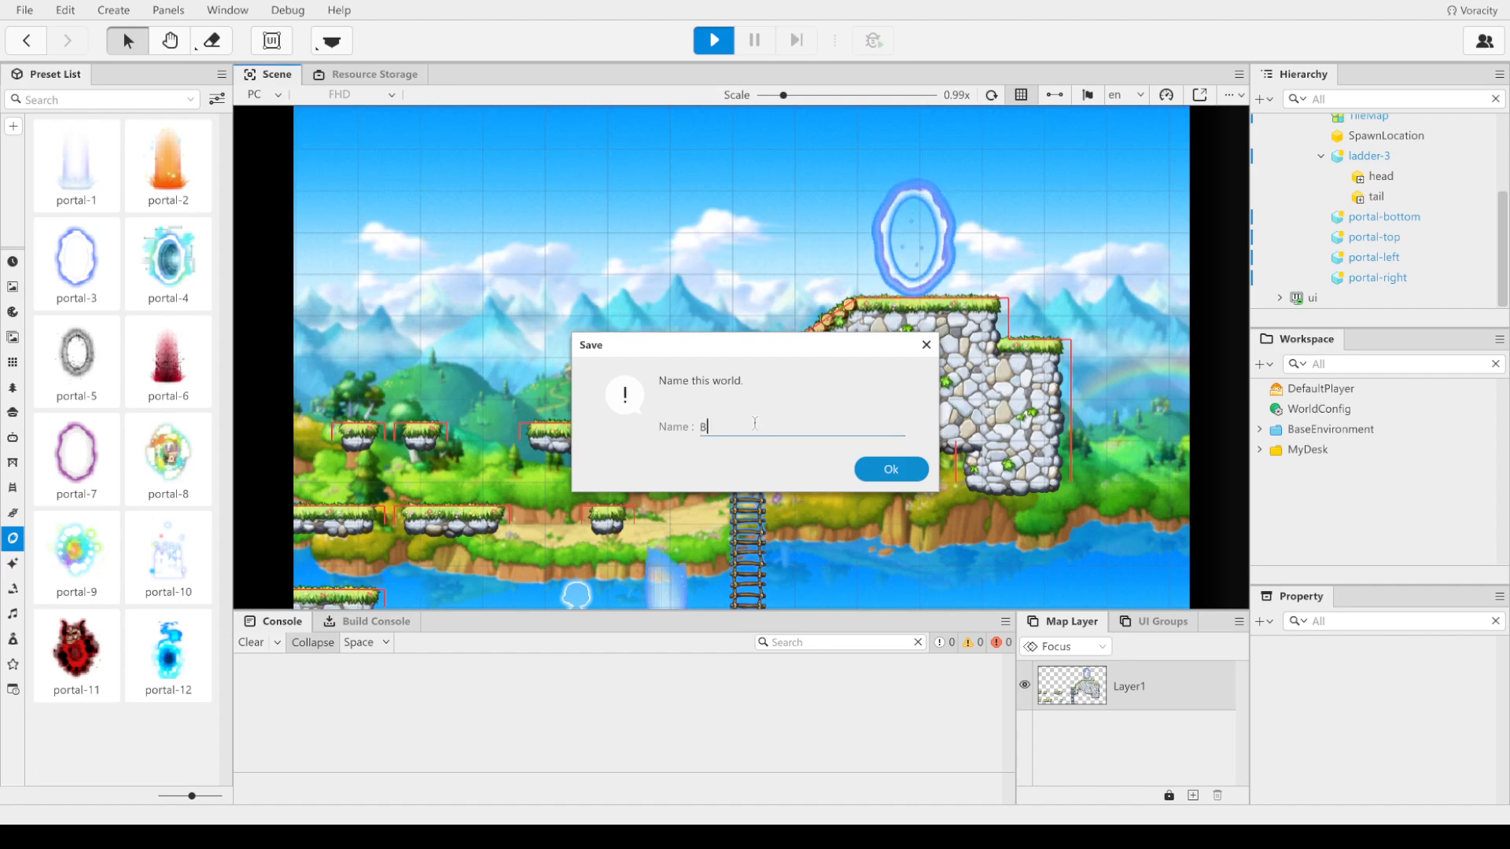
type("asics for ")
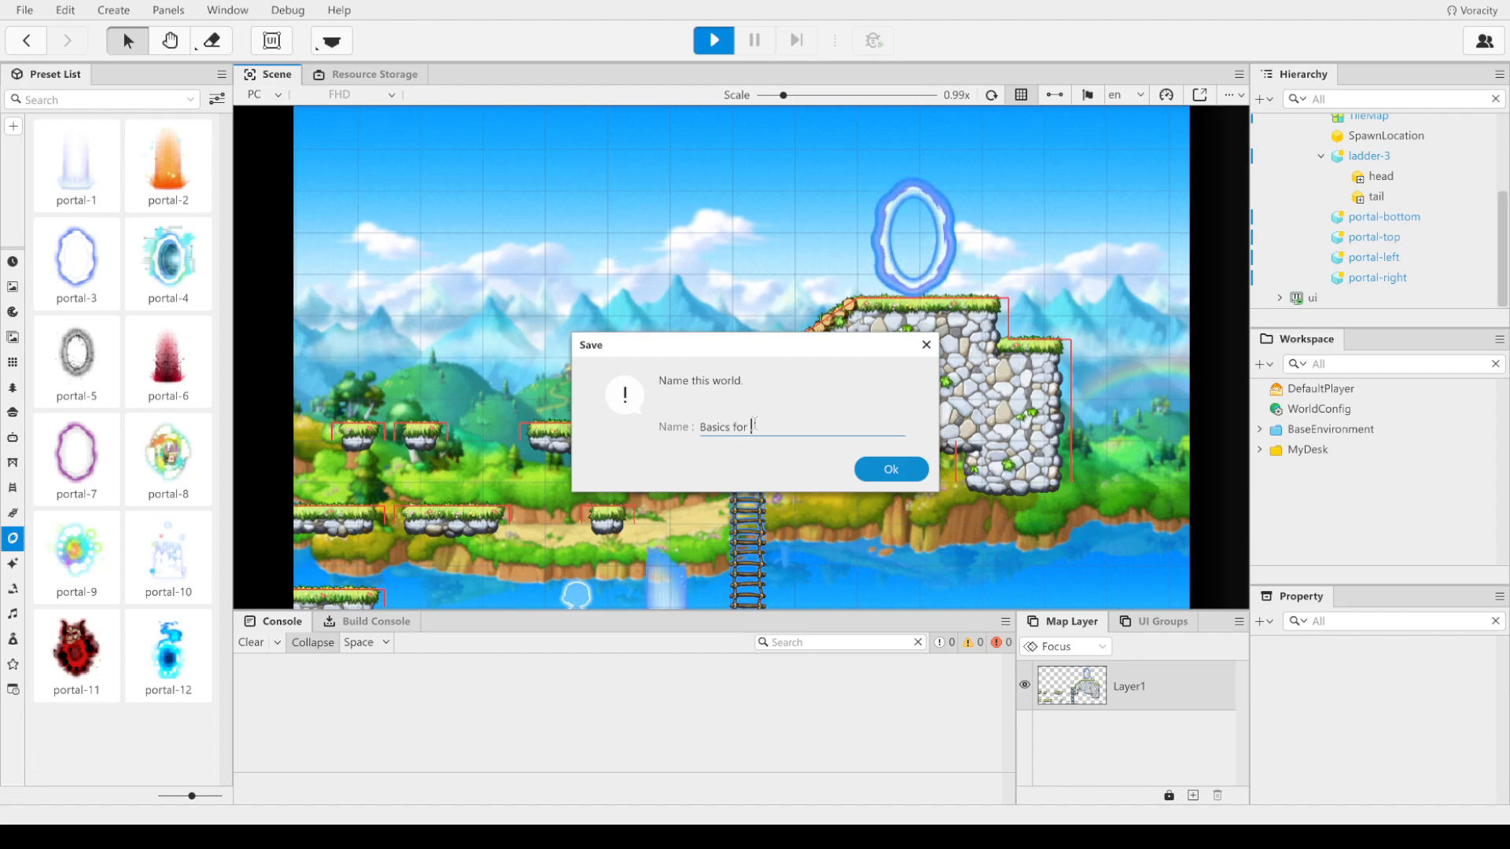
type("YT Vid")
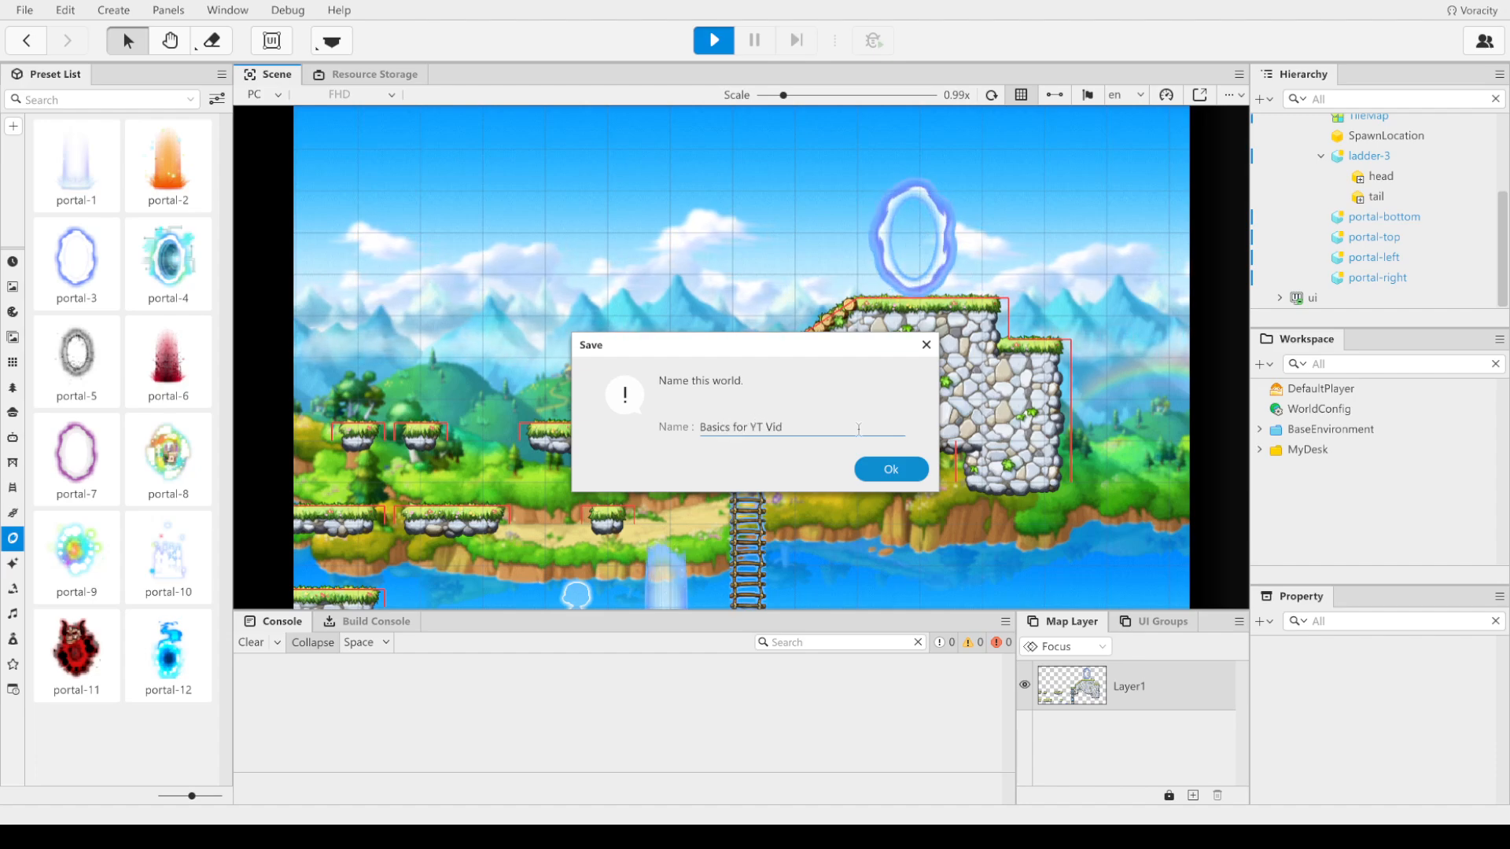
left_click(865, 475)
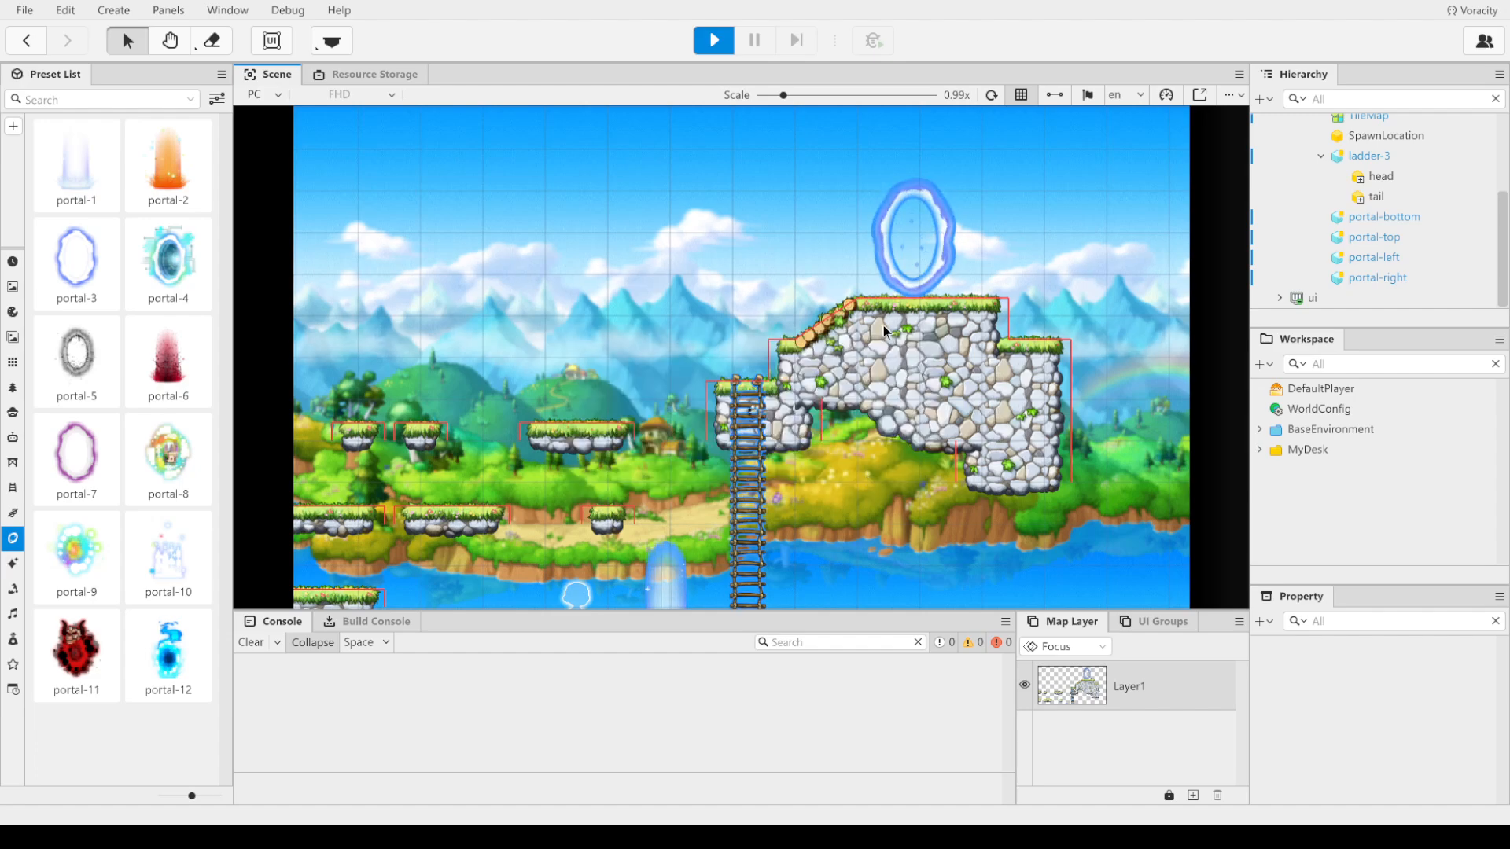
Step: In the play test, climb the tall ladder and walk to the portal on the large floating island
left_click(725, 41)
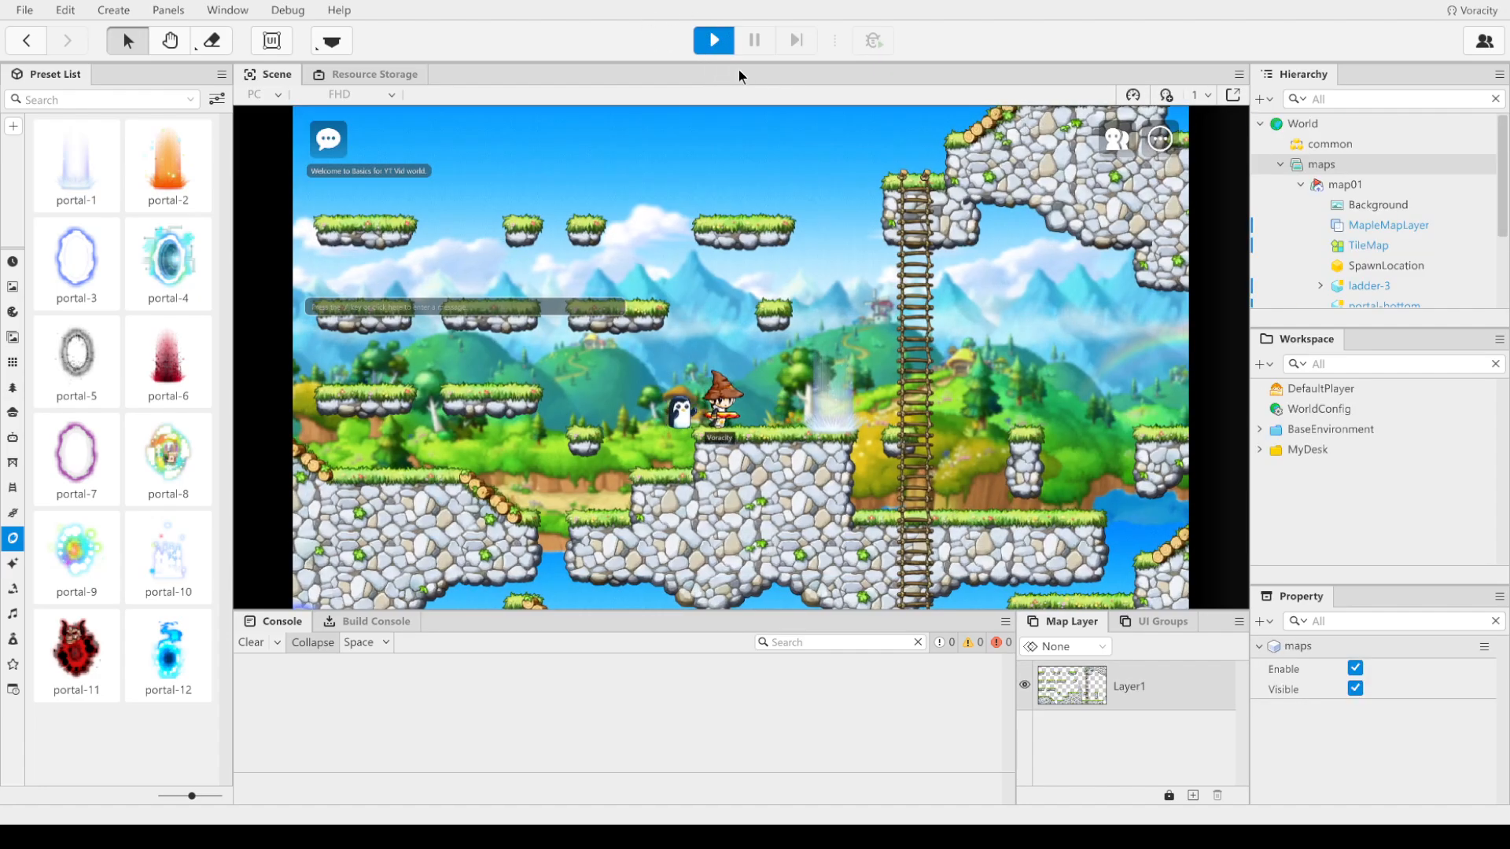
key("Right")
key("space")
key("Up")
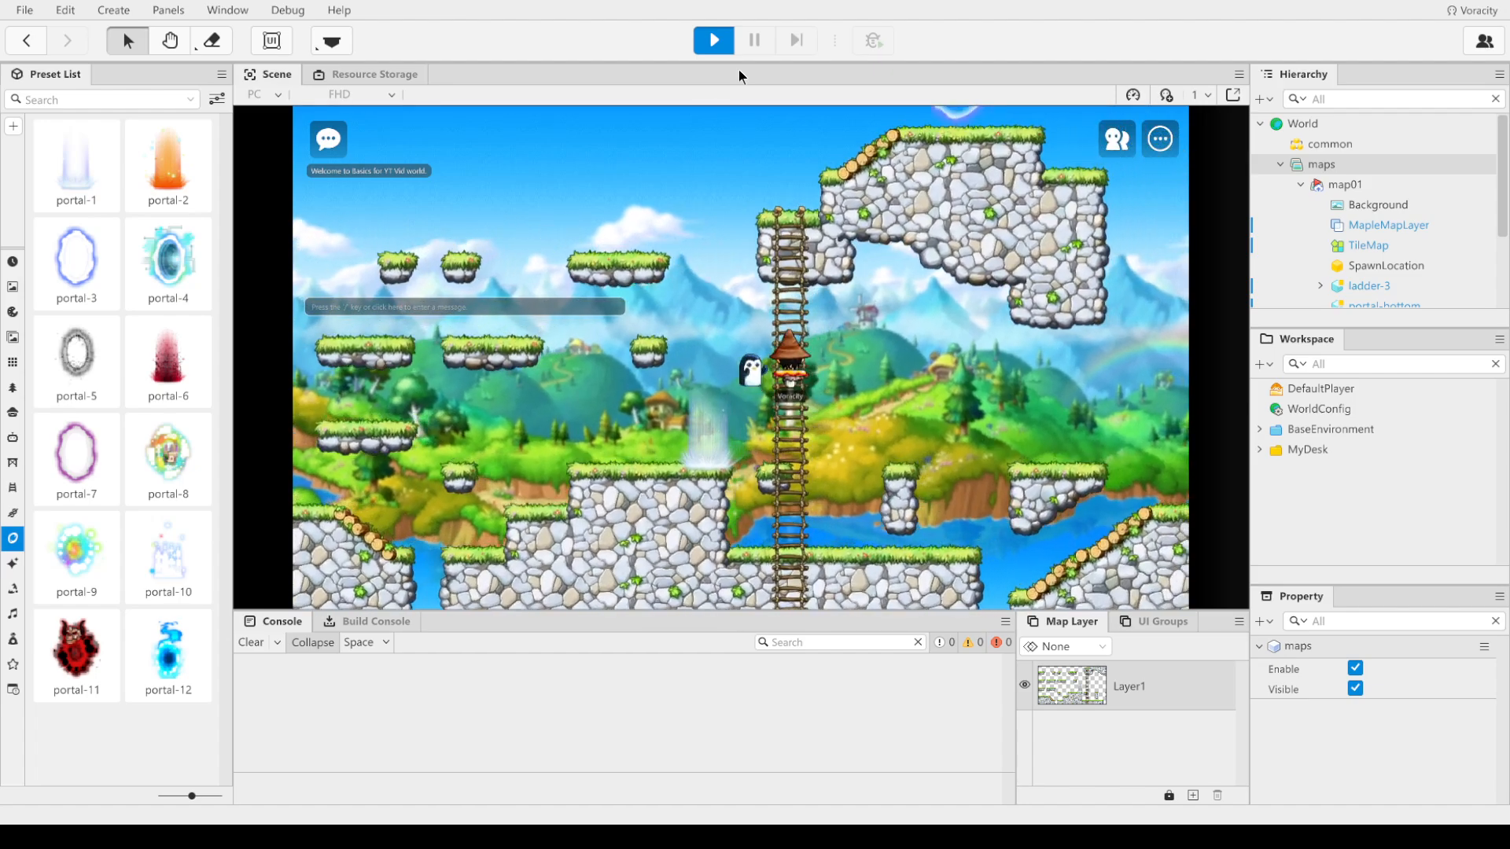
key("Up")
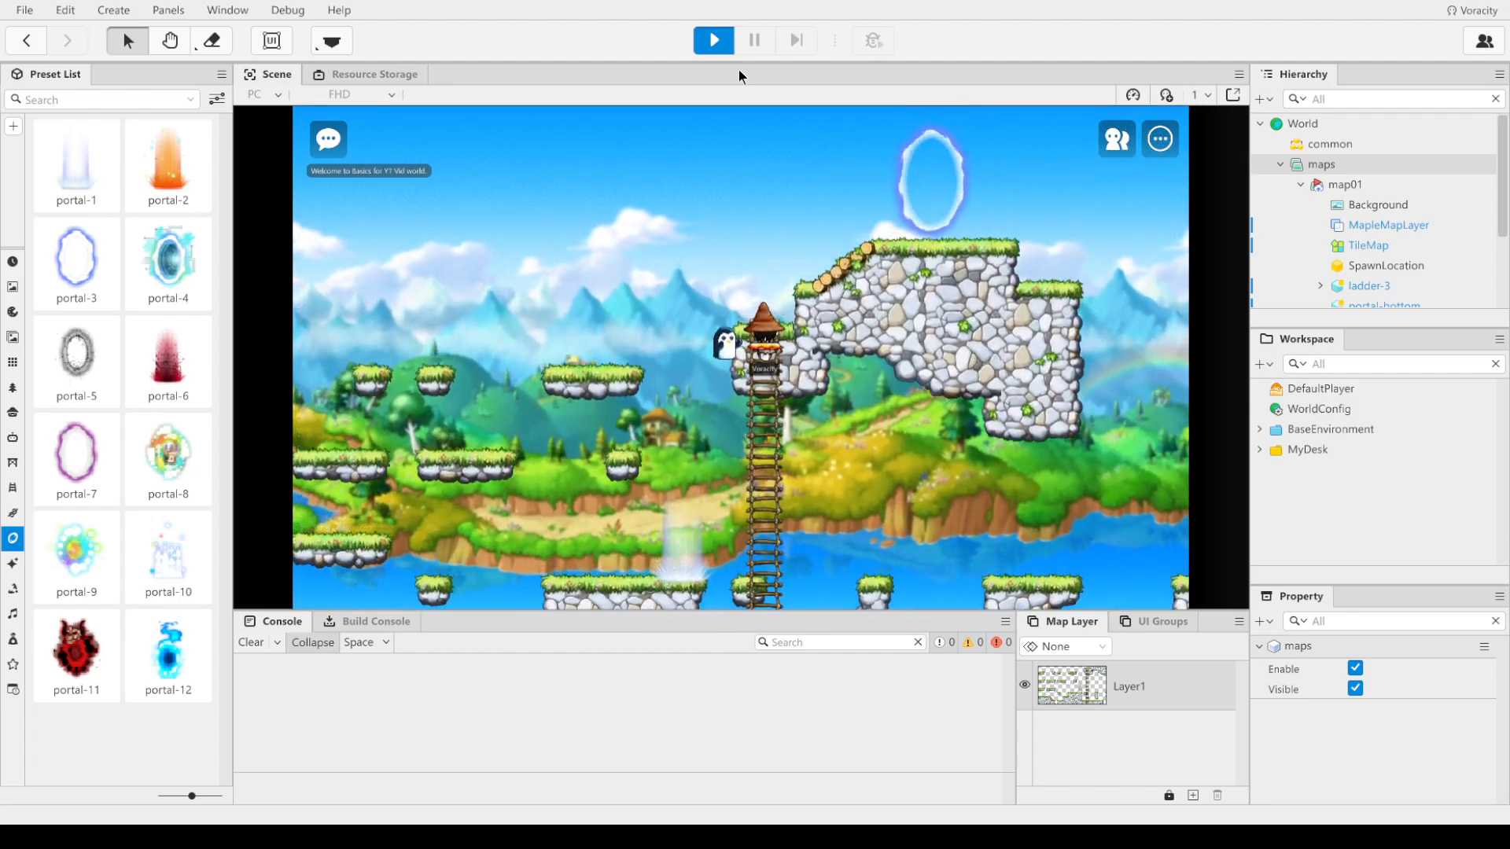
key("Up")
key("Right")
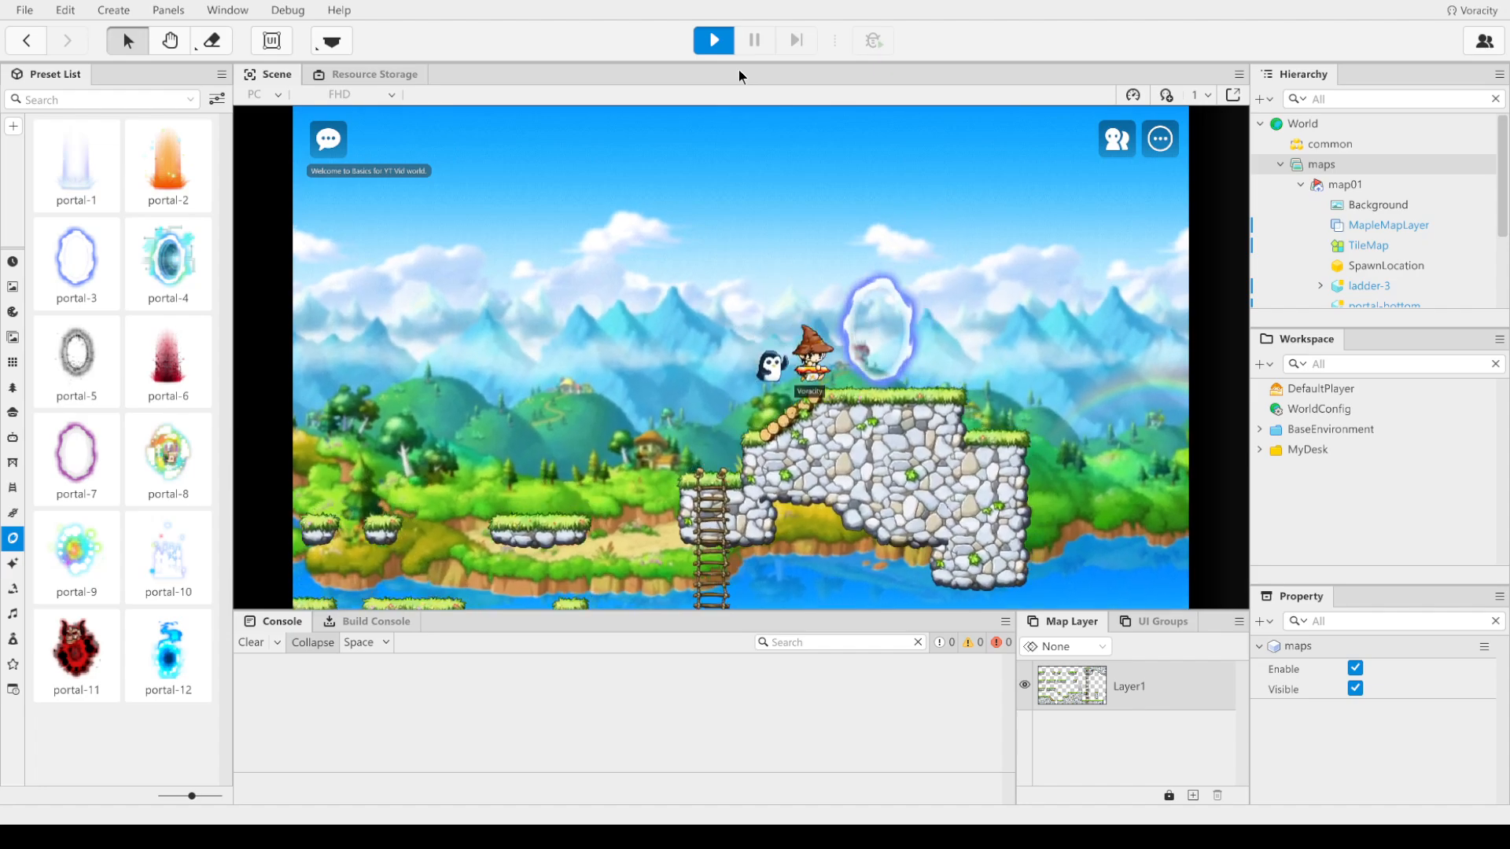
Step: Test teleporting back and forth between the linked top and bottom portals
key("Up")
key("Up")
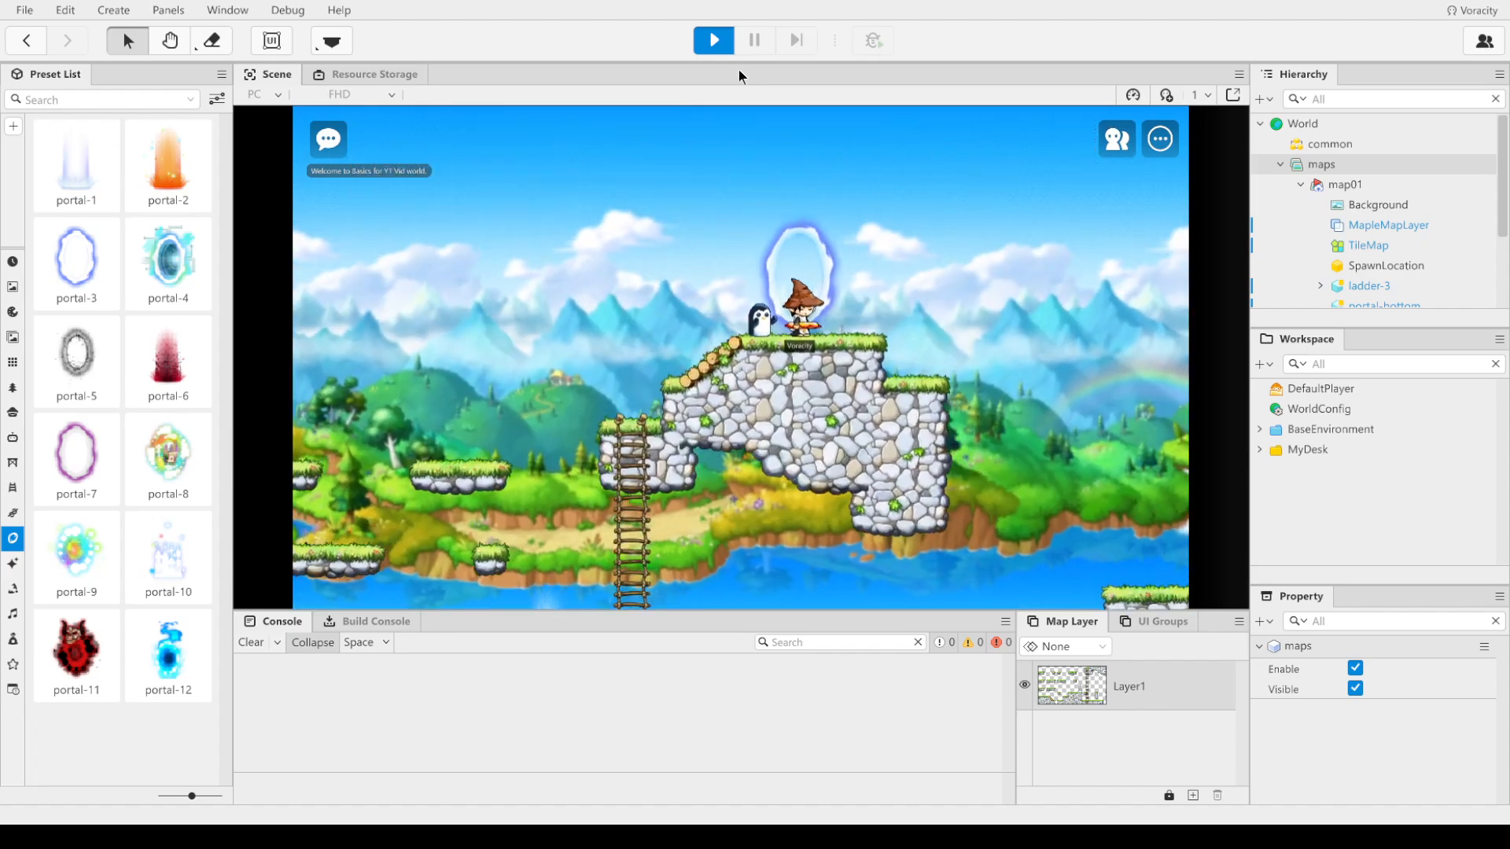
key("Up")
key("Up")
key("Up")
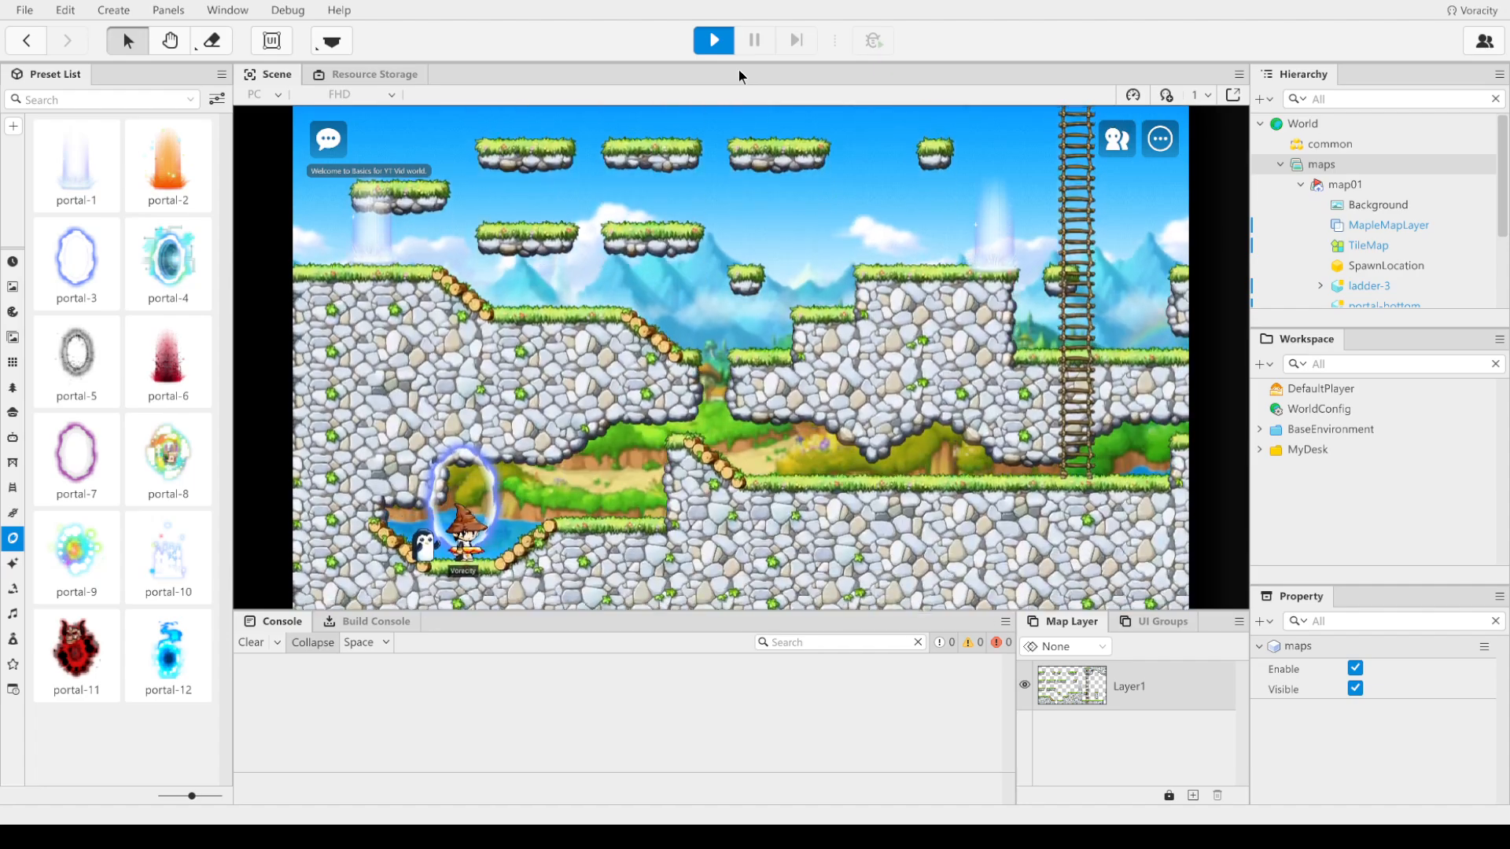
key("Up")
key("Up")
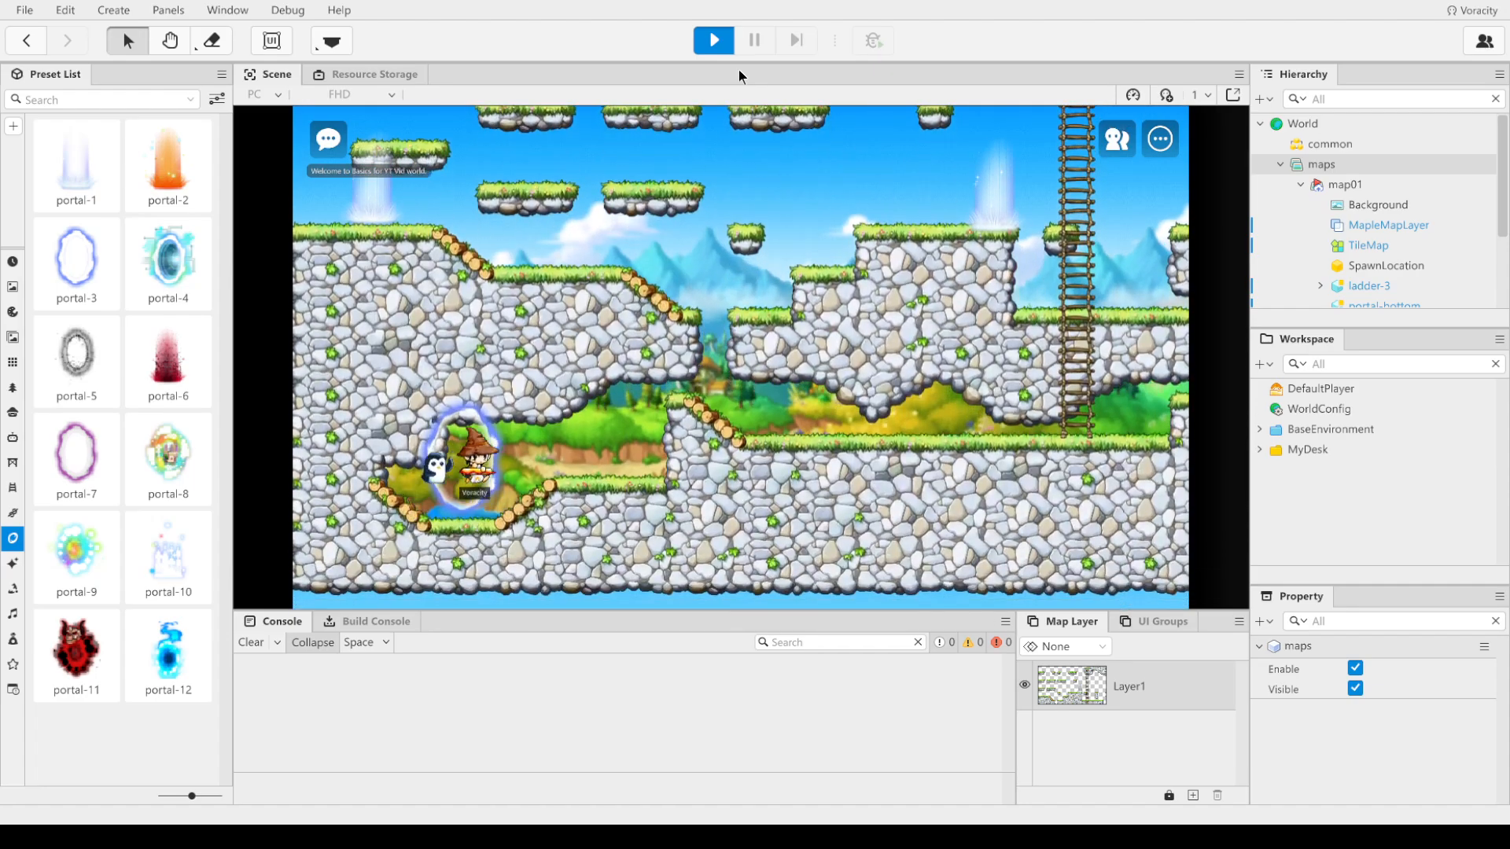
Step: Jump around the lower cave, return to the bottom portal and teleport back to the floating island
key("Right")
key("alt")
key("alt")
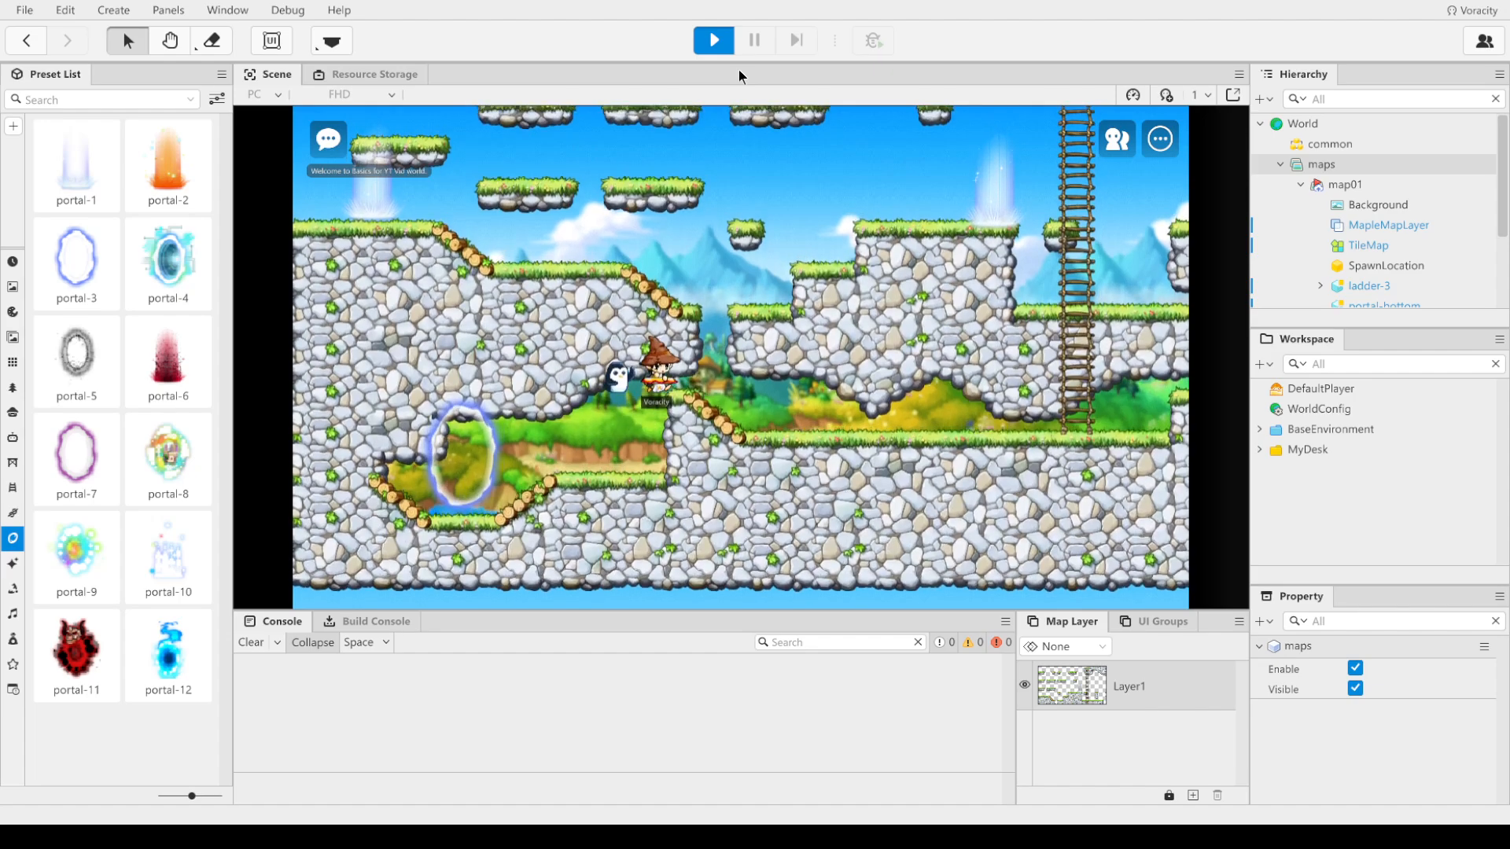
key("Left")
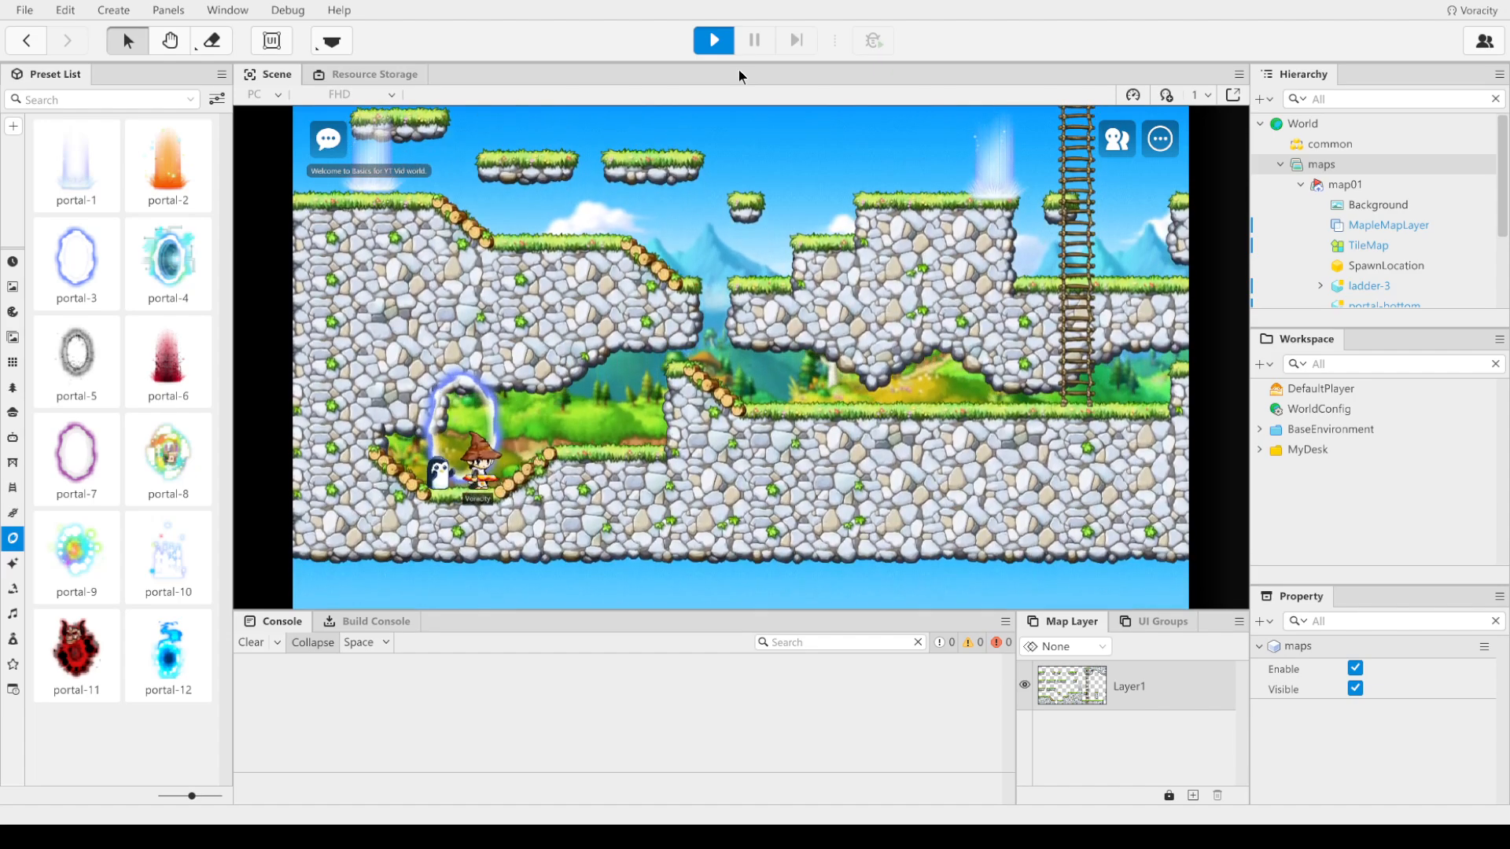
key("Up")
key("Left")
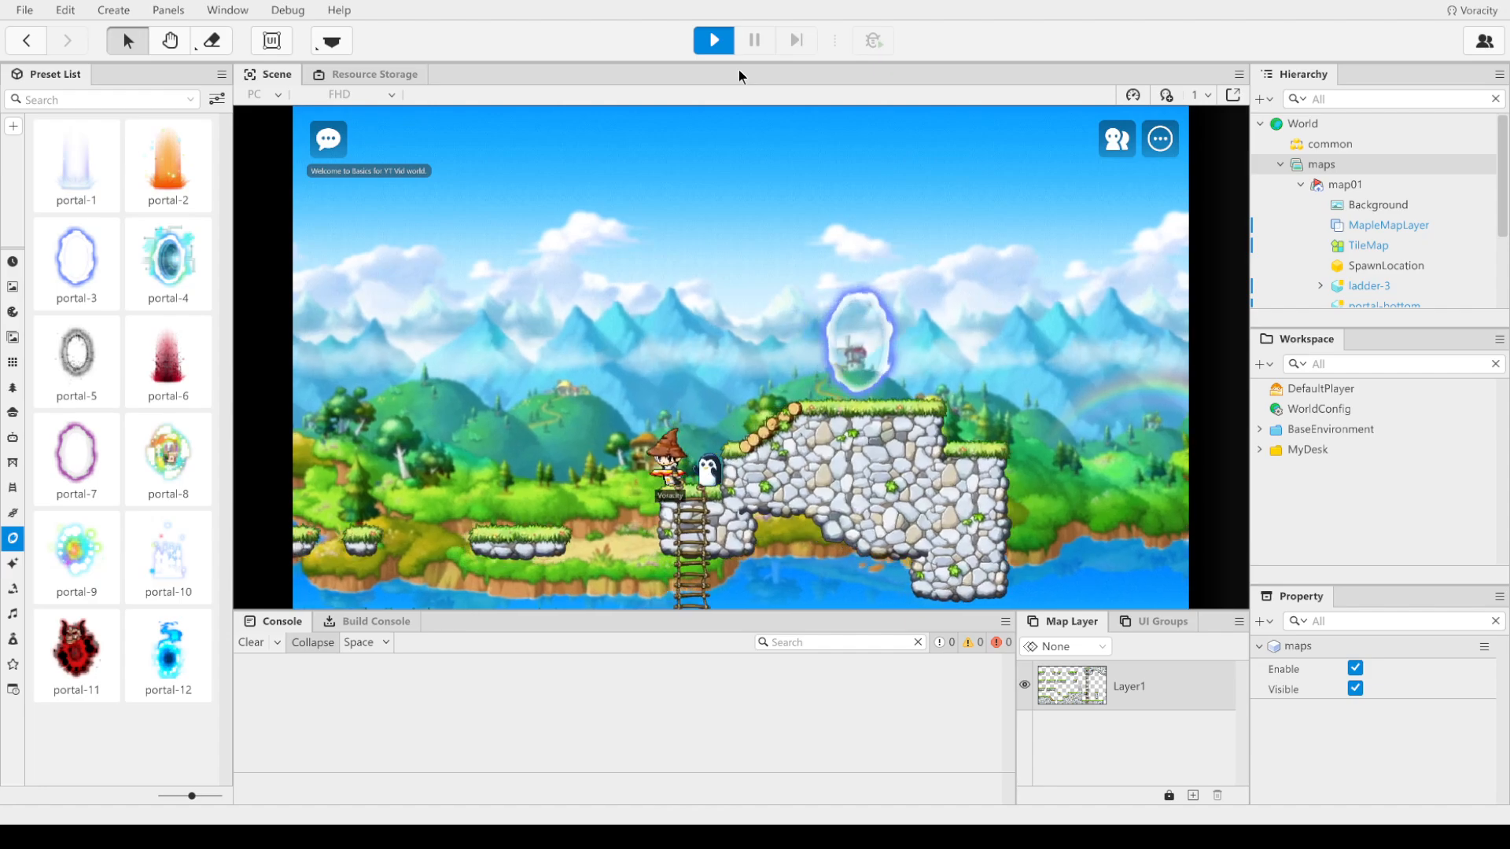
Step: Move the character down from the island and jump around the small floating platforms, ending the play test
key("Right")
key("Left")
key("Left")
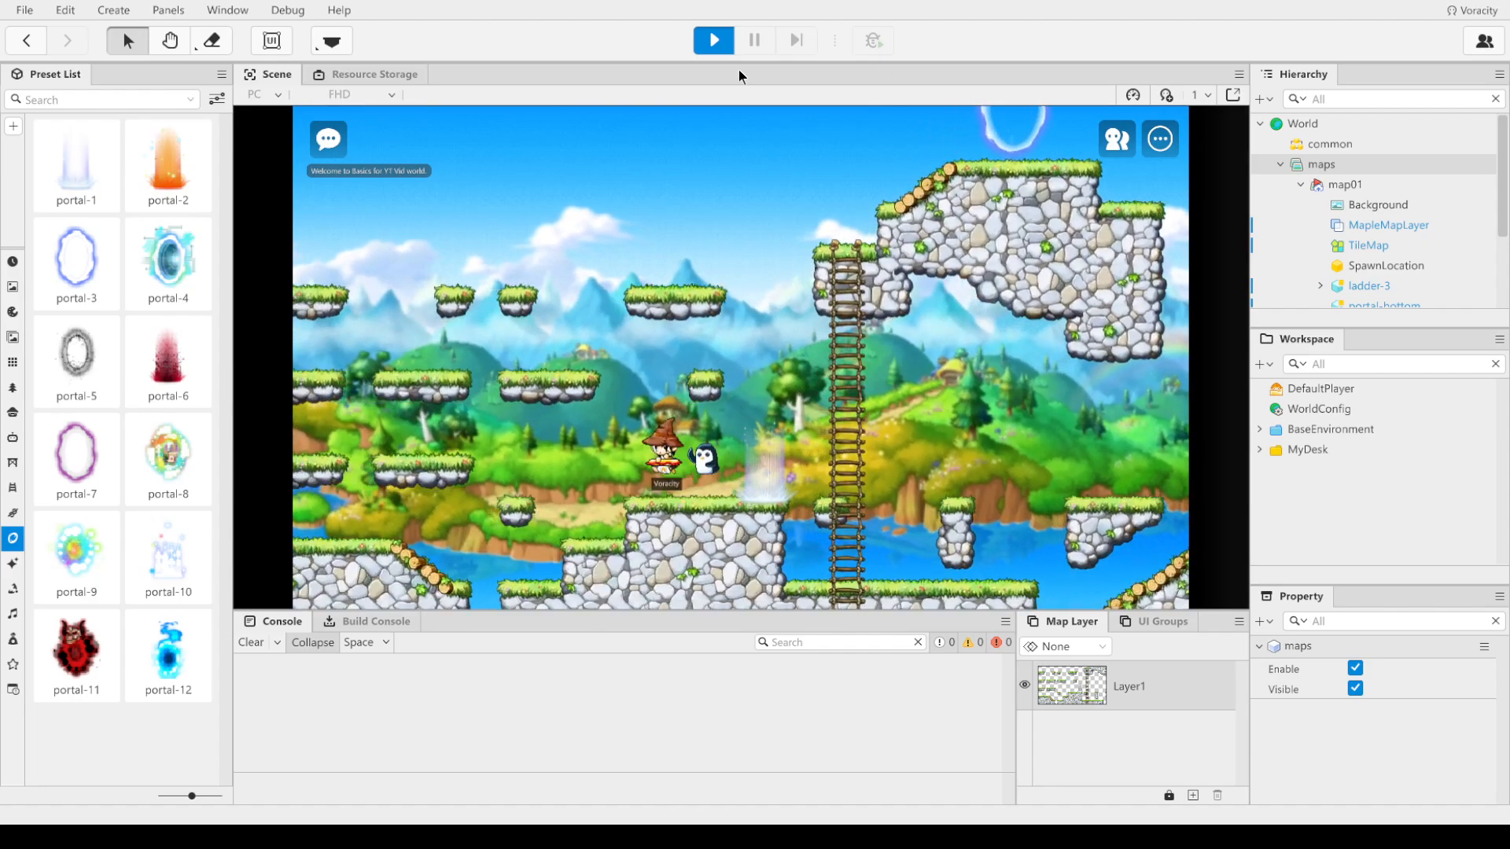
key("space")
key("Right")
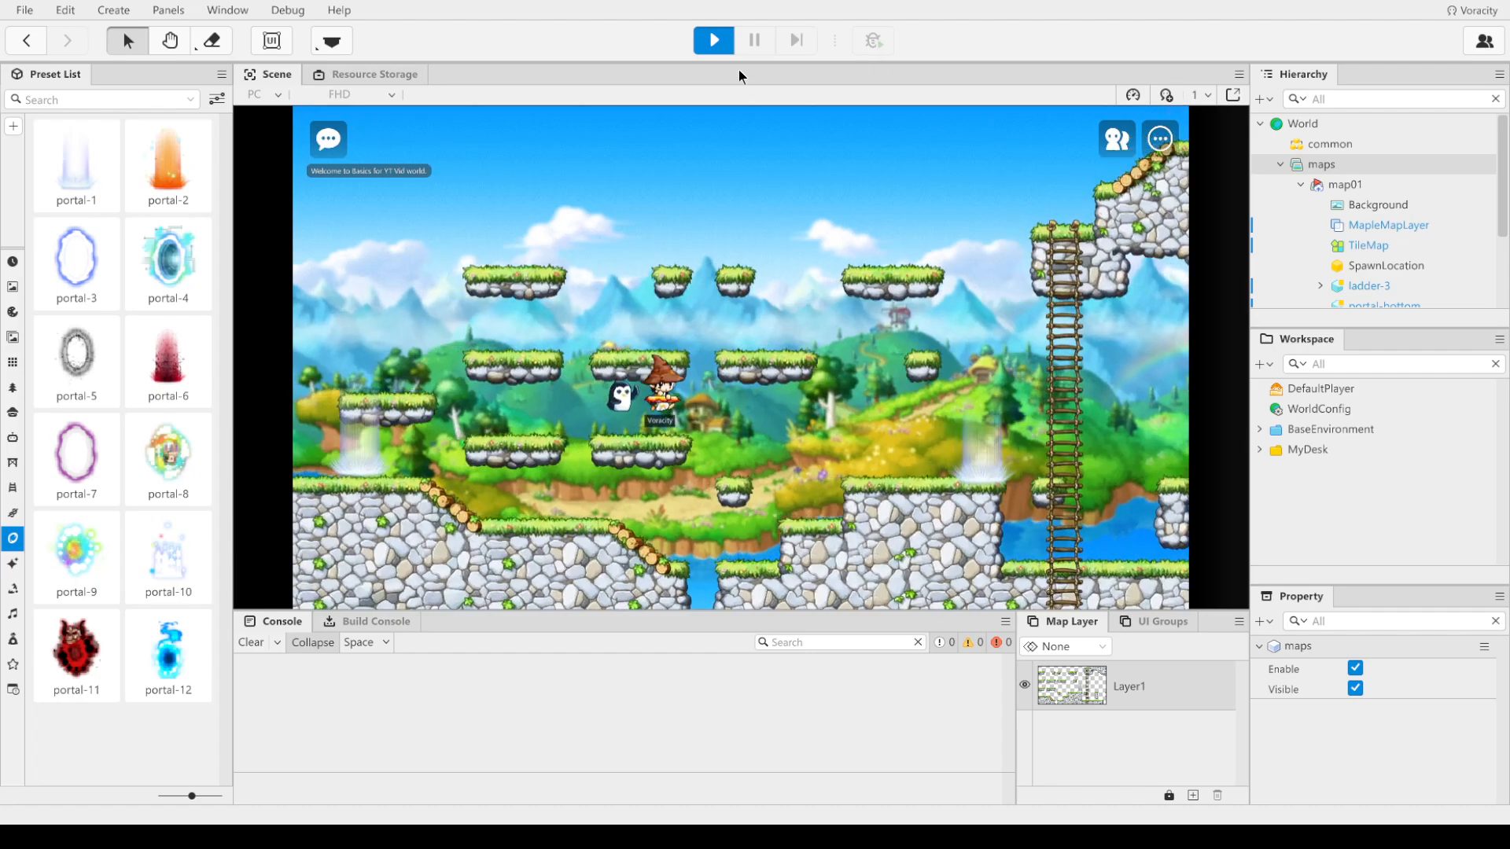
key("space")
key("Left")
key("Right")
key("space")
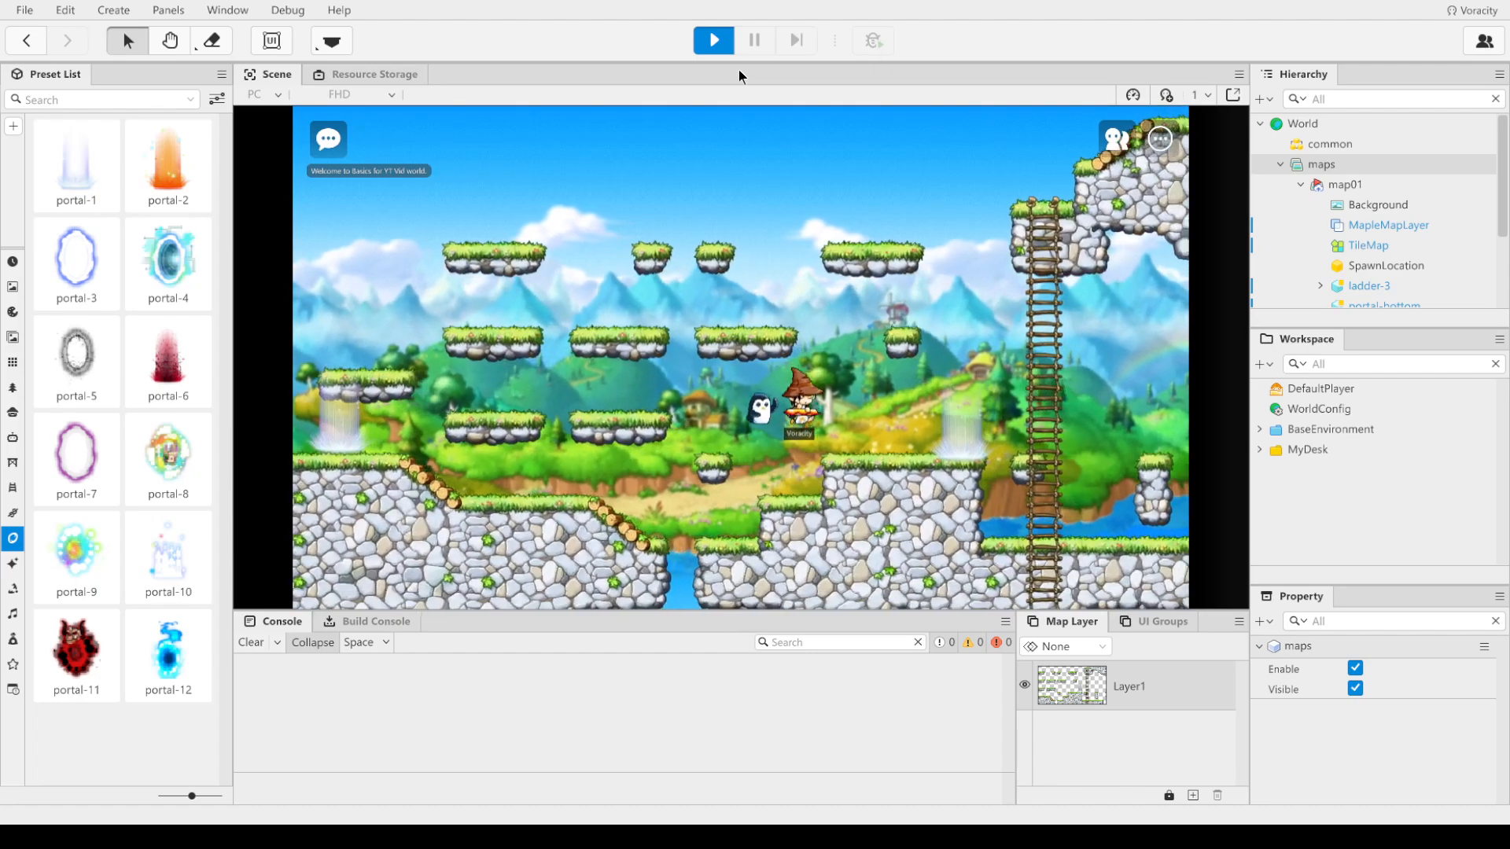
key("Left")
left_click(717, 43)
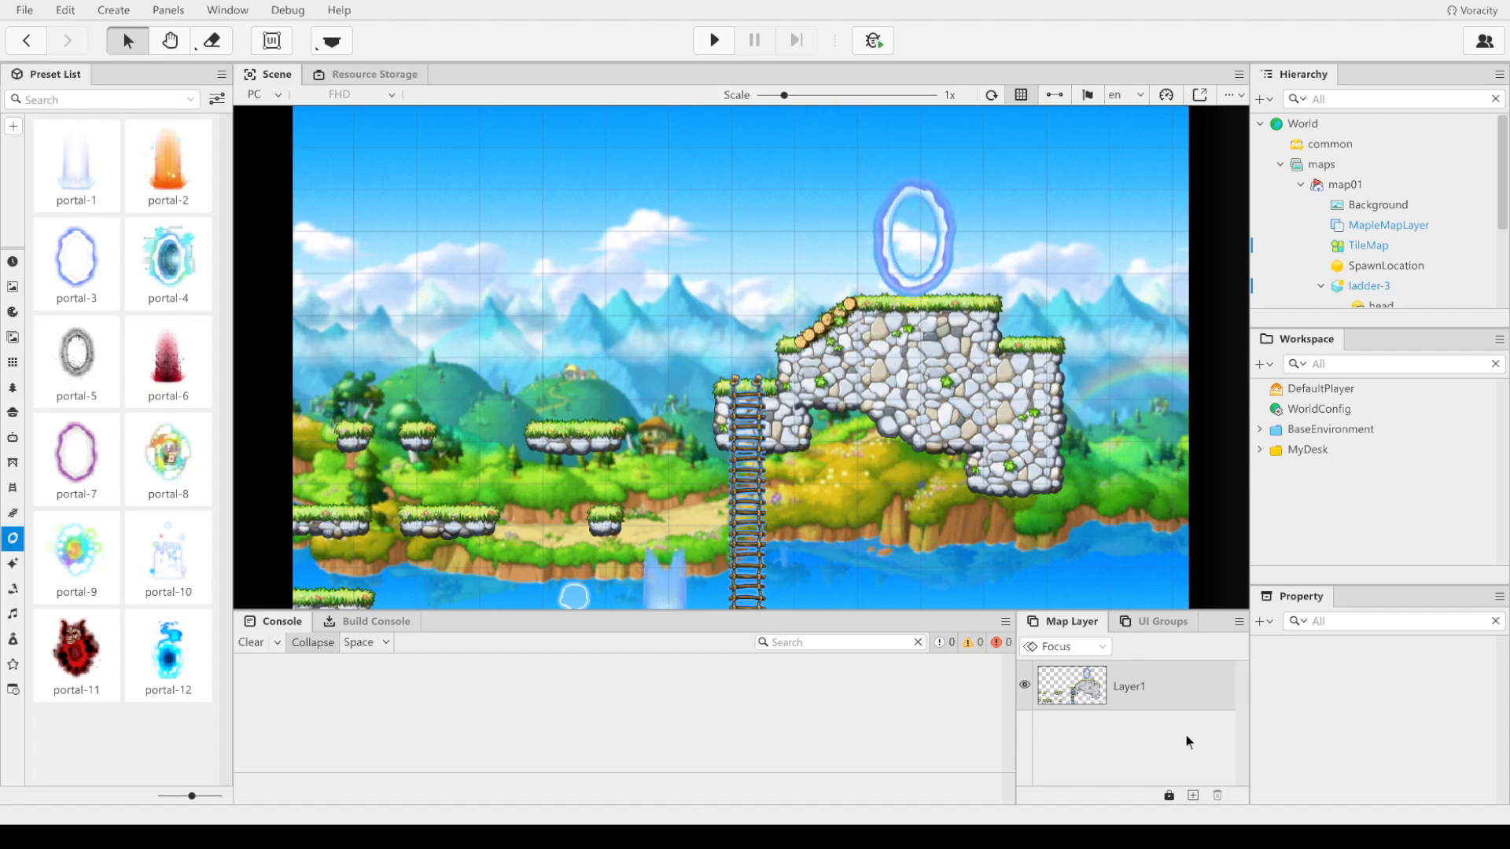
Step: Create a second map from the map list and load it for editing
left_click(229, 10)
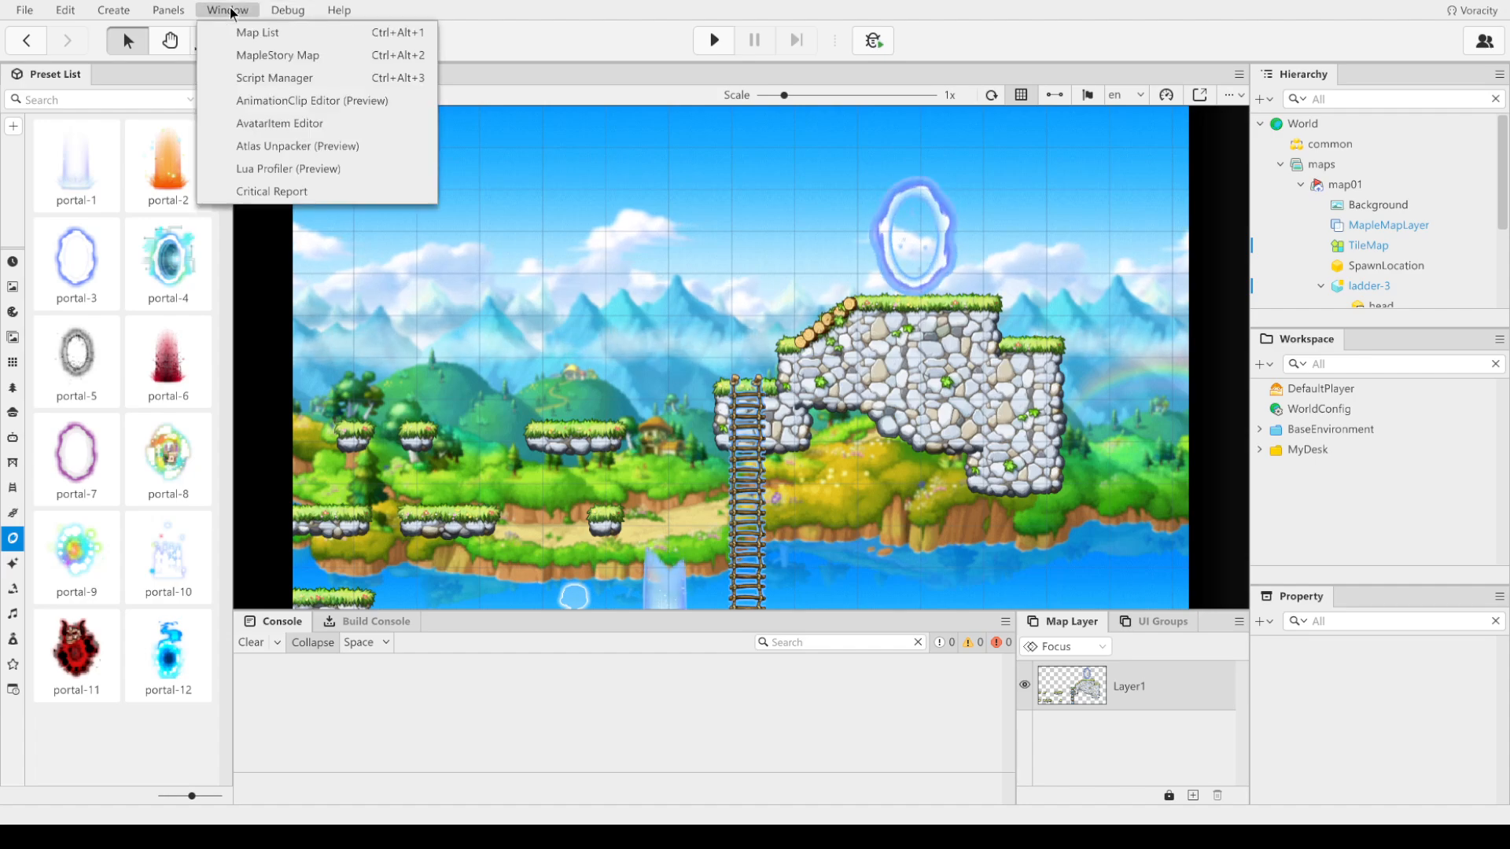
left_click(280, 37)
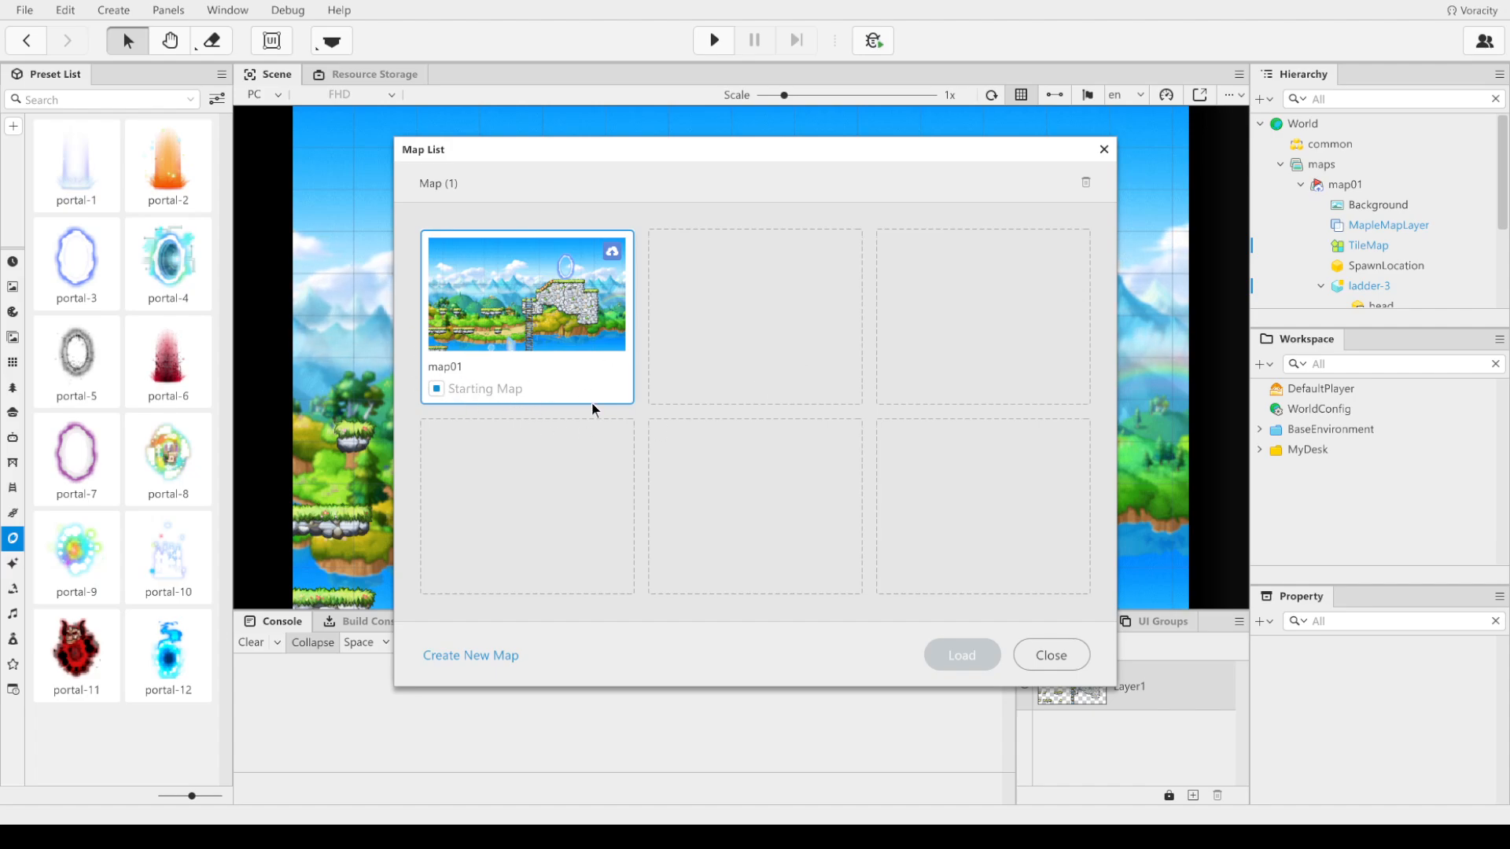
left_click(479, 655)
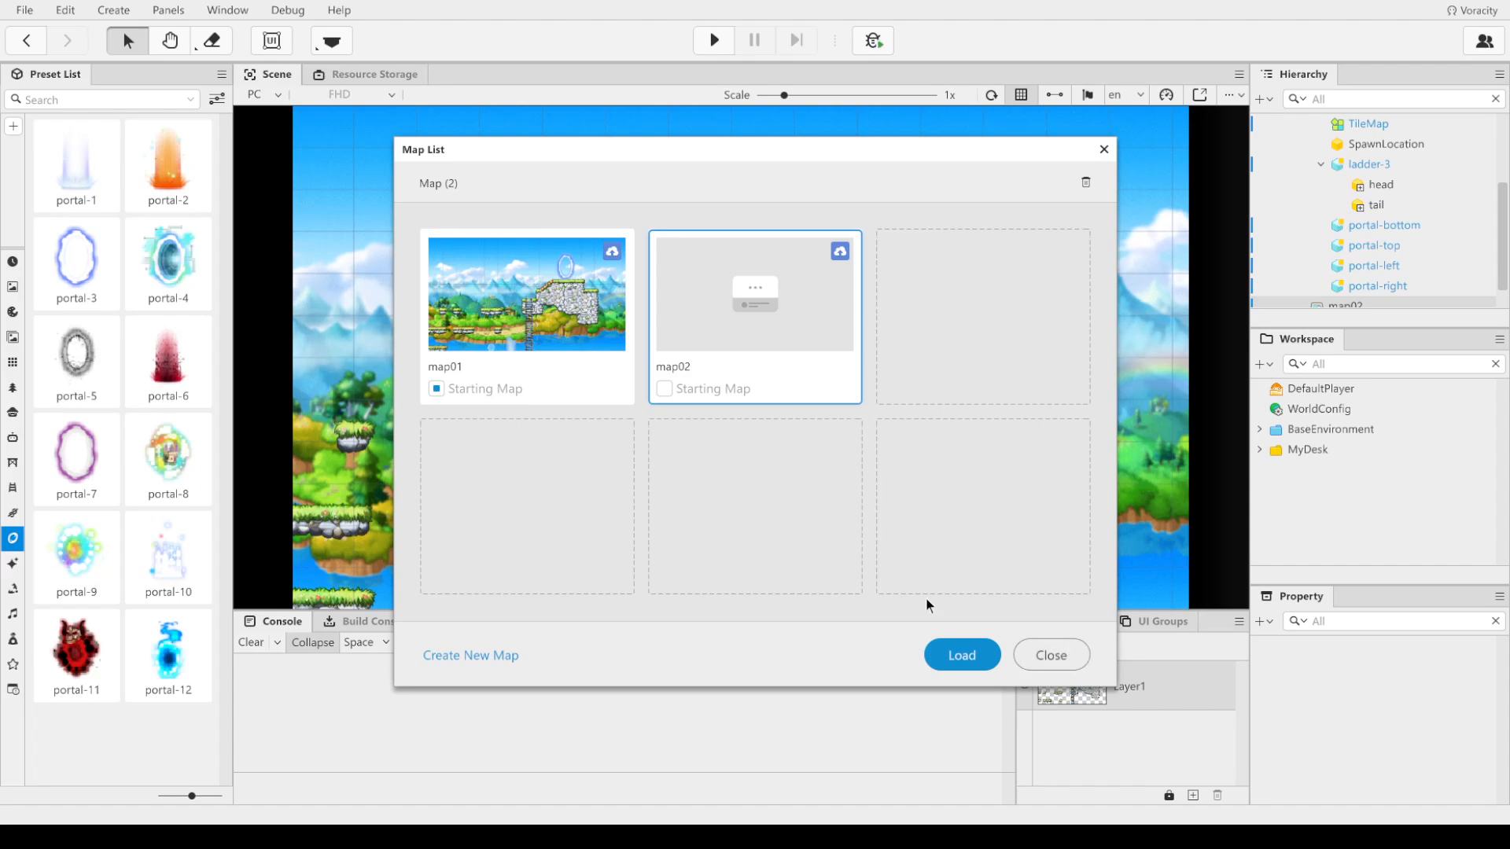
left_click(979, 654)
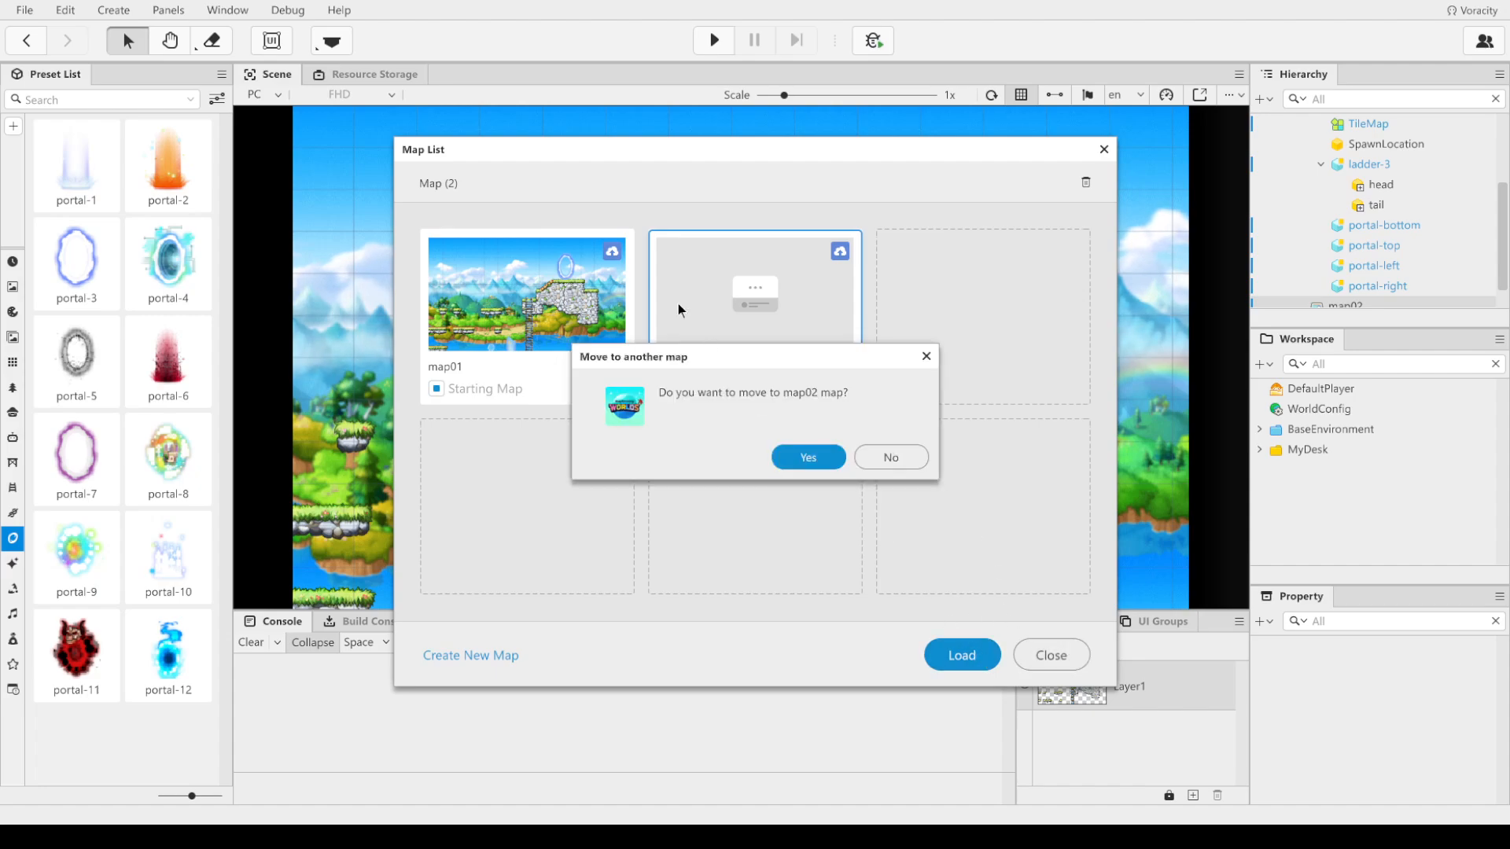
left_click(814, 458)
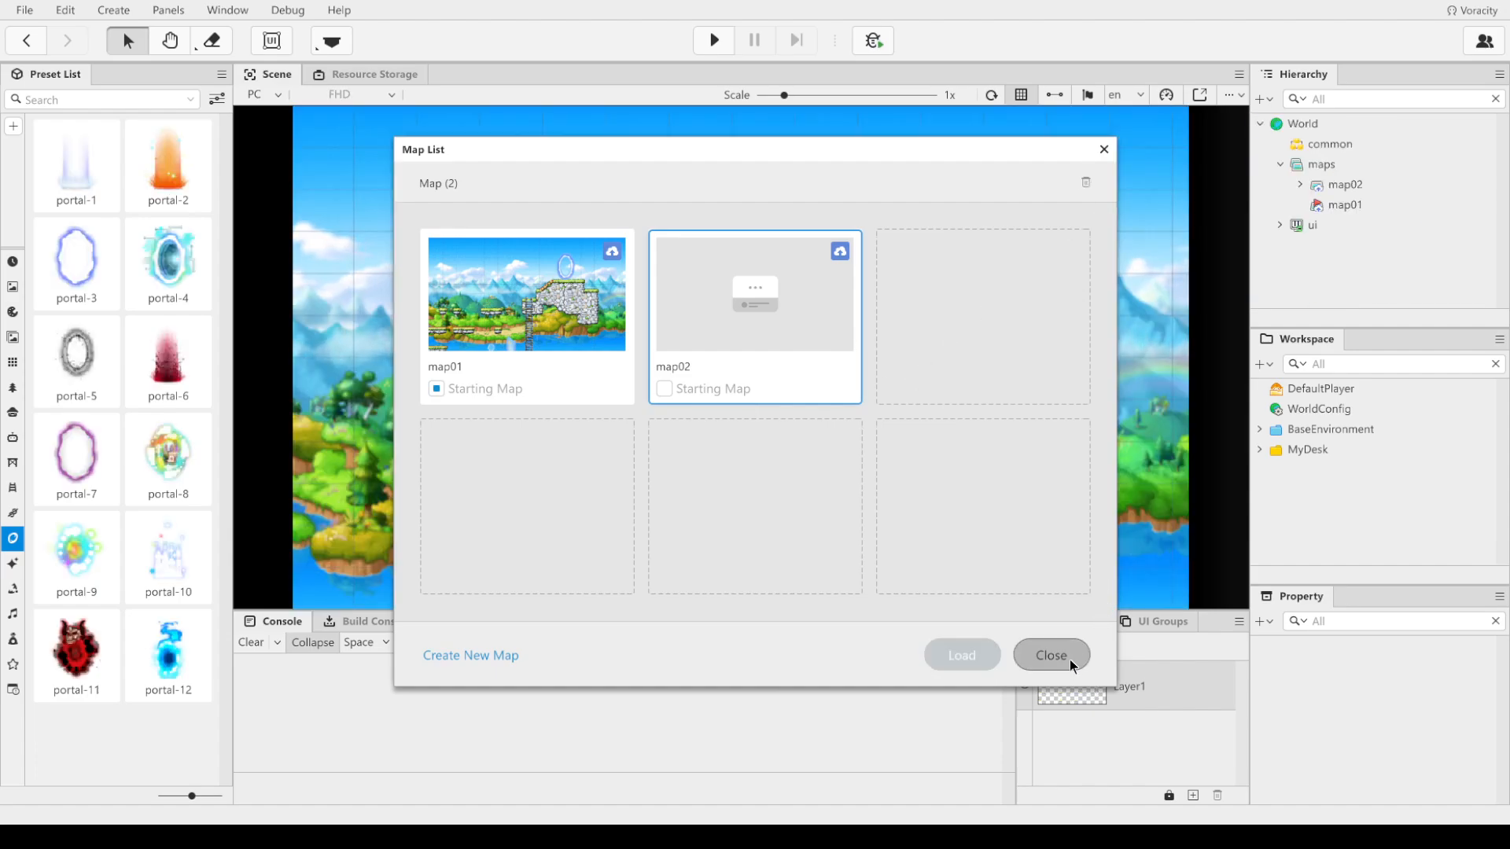
left_click(1103, 150)
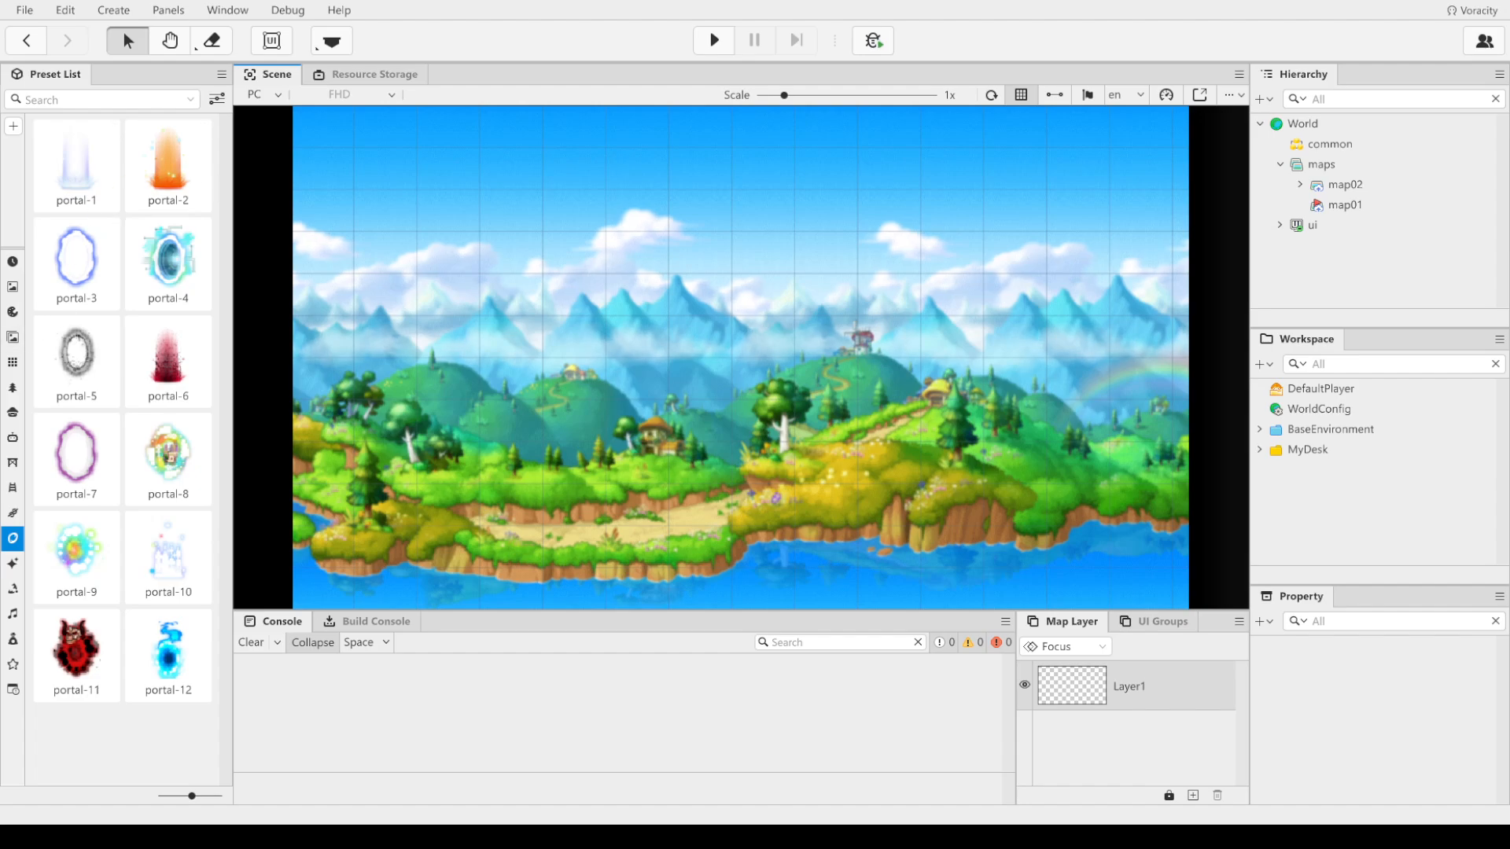
Step: Replace the new map's background with the cloudy sky preset back-21
left_click(13, 361)
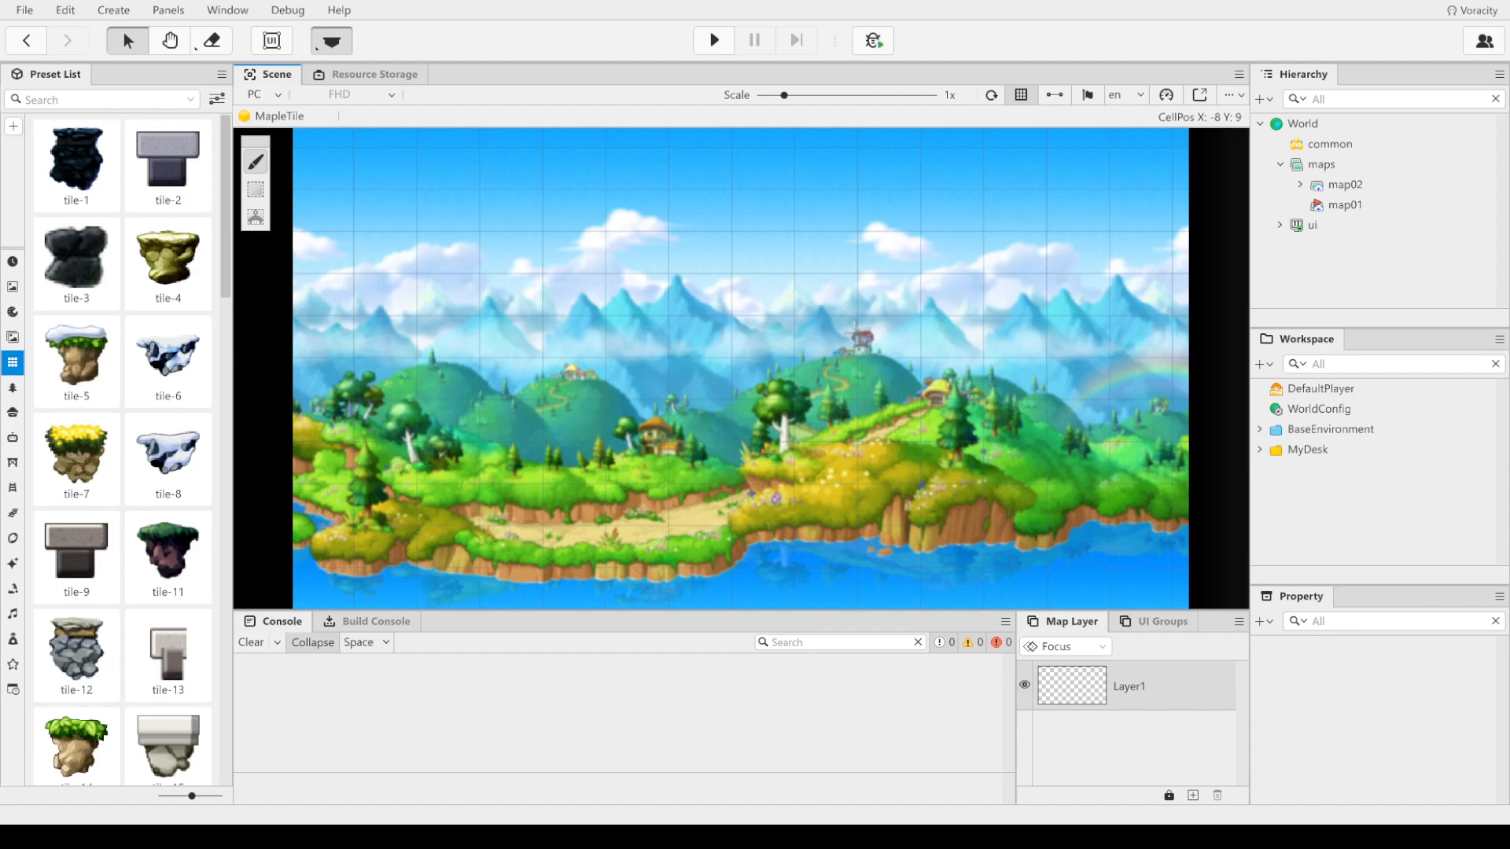
left_click(13, 339)
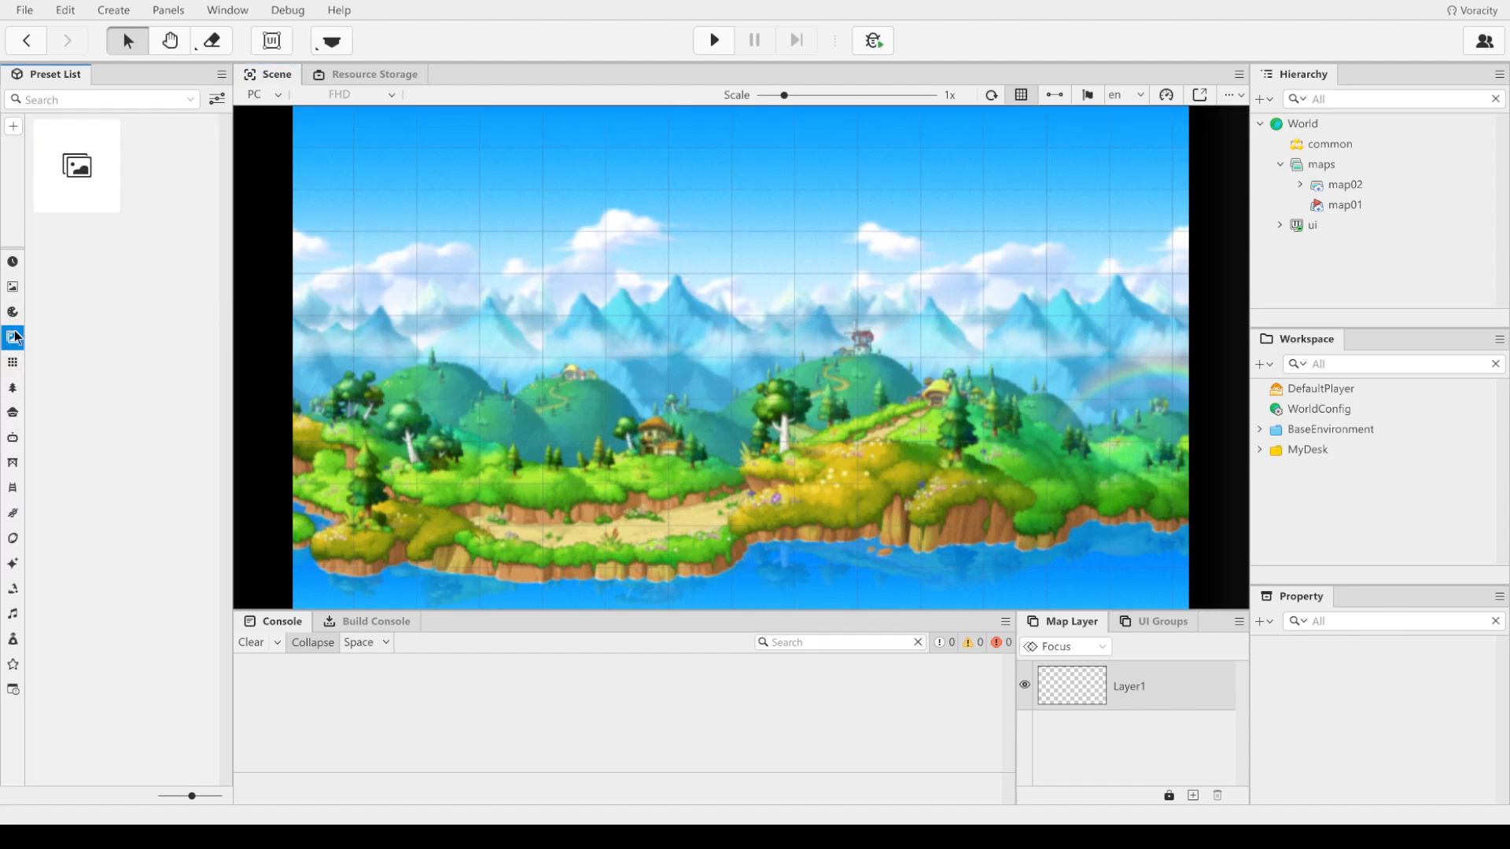
left_click(12, 312)
left_click(12, 286)
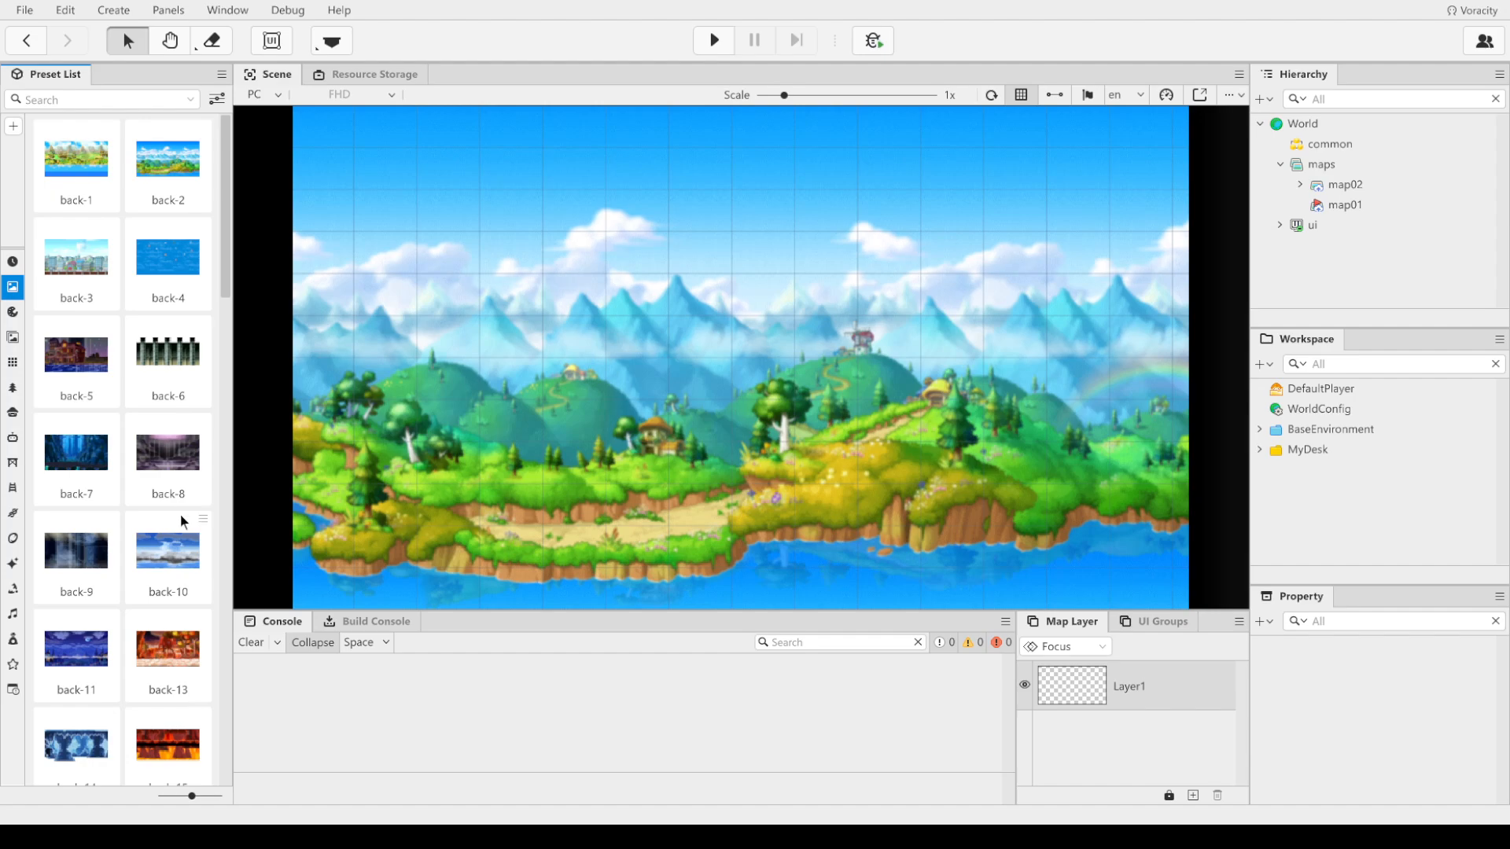
scroll(153, 639, "down", 5)
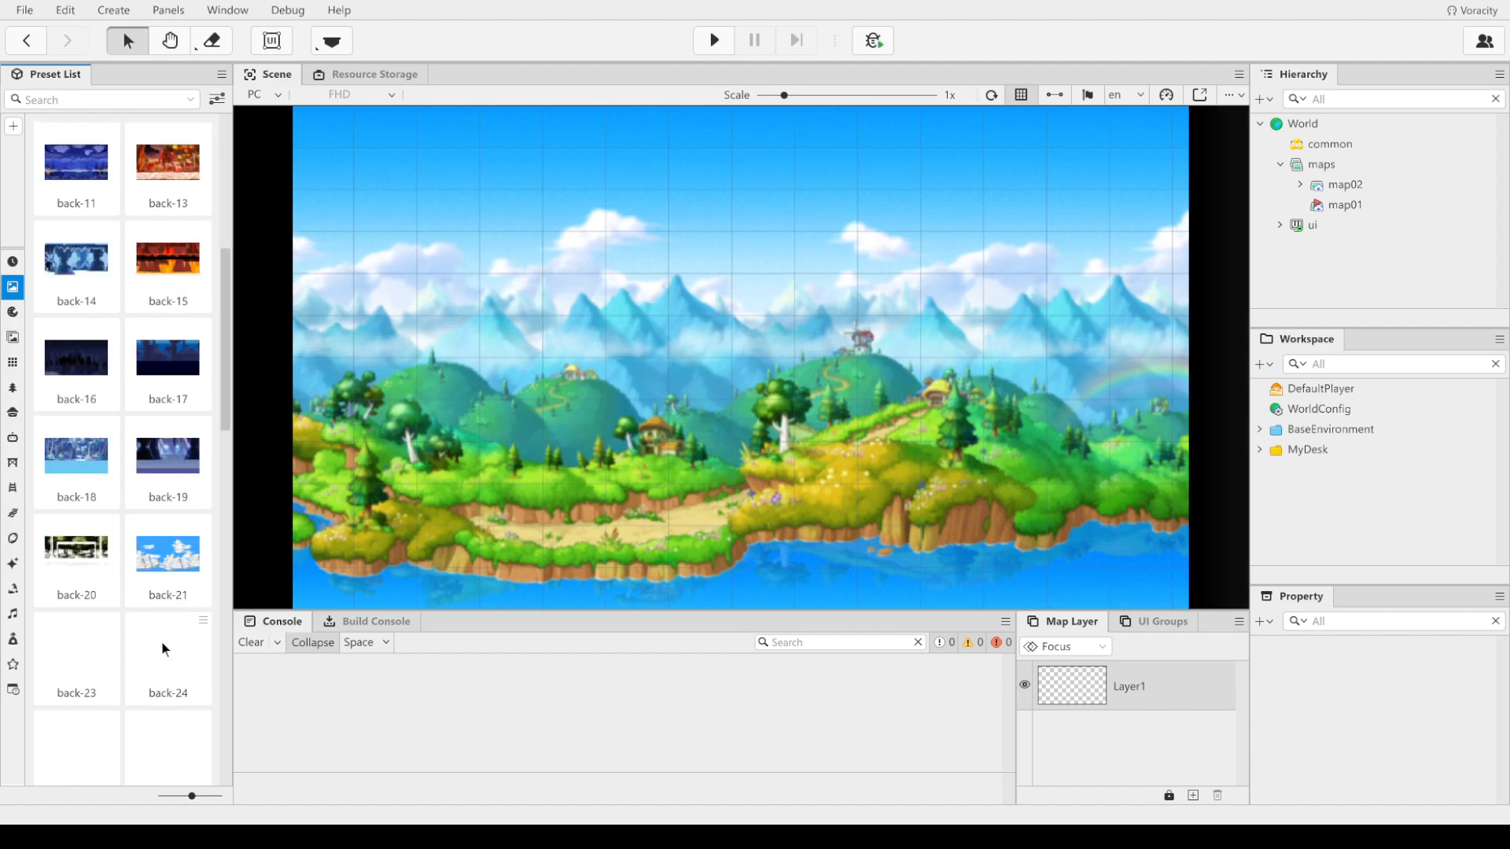
left_click_drag(168, 555, 416, 434)
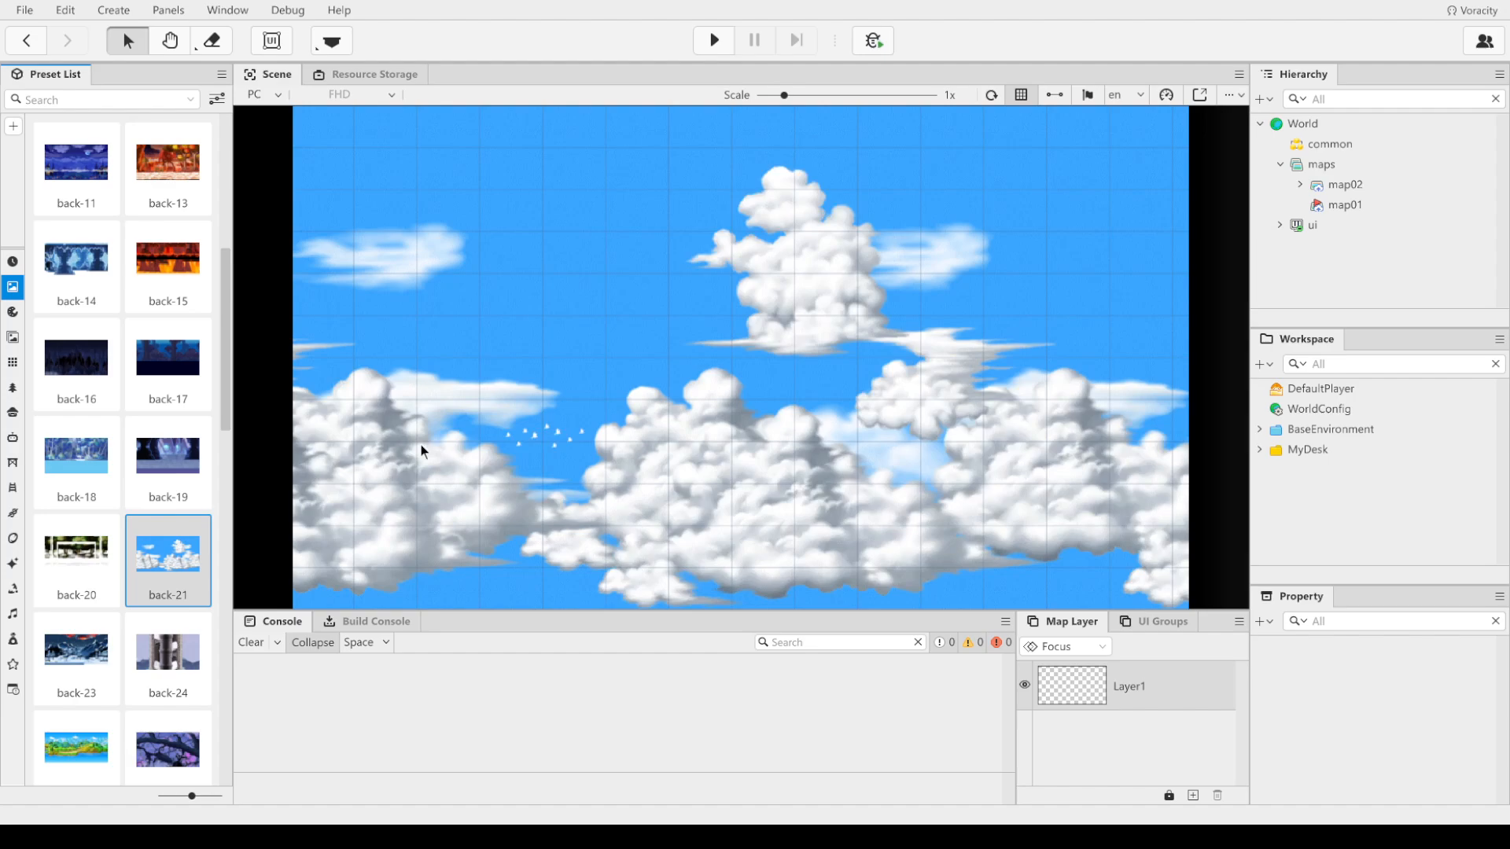
Step: Paint terrain with the pale-topped stone tile, descending in steps to a low dip and rising in steps to a flat platform on the right
mouse_move(20, 331)
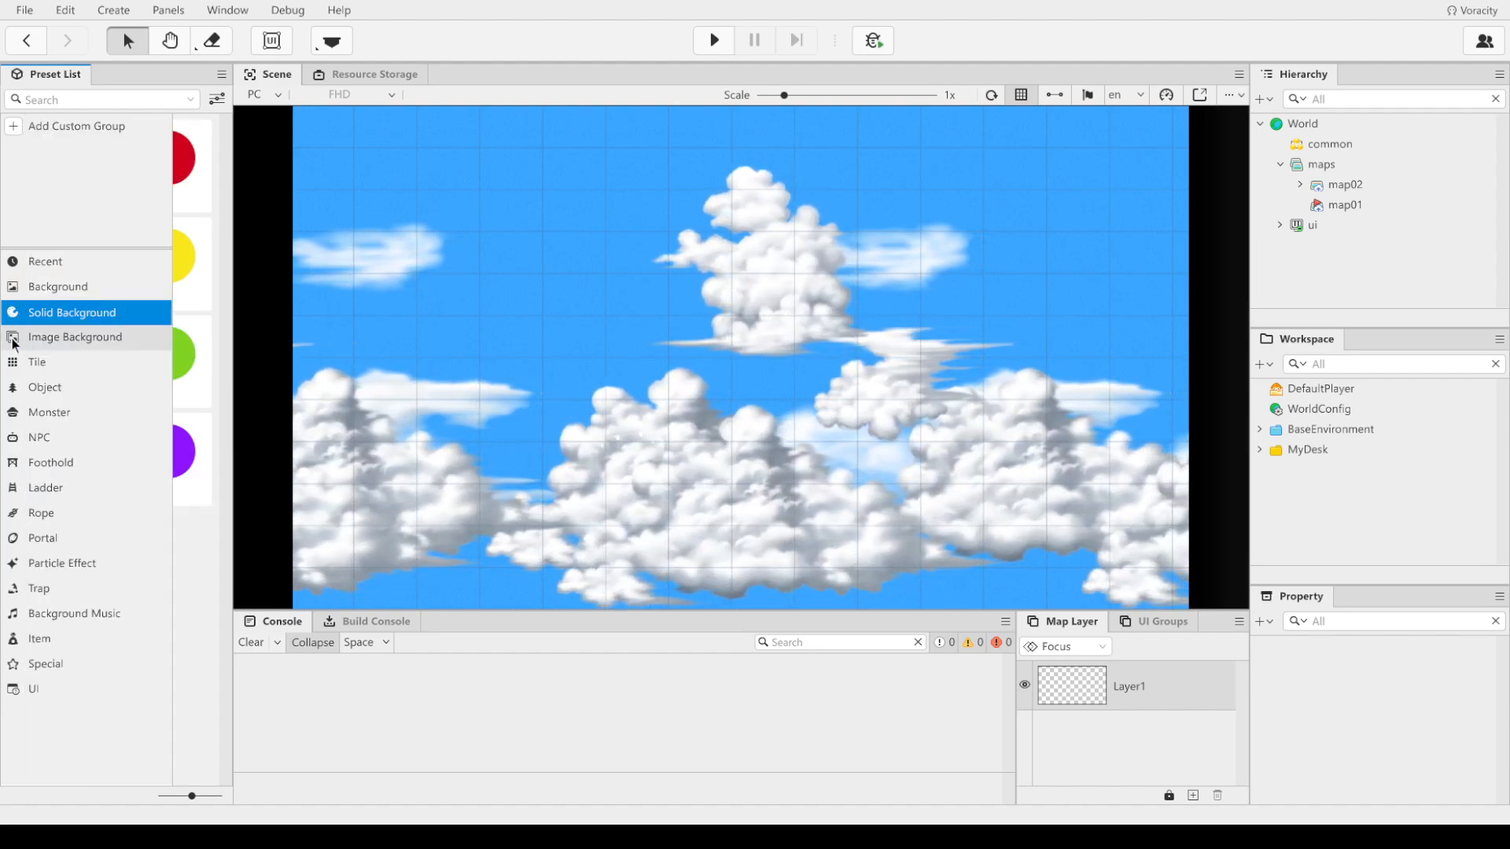
left_click(134, 362)
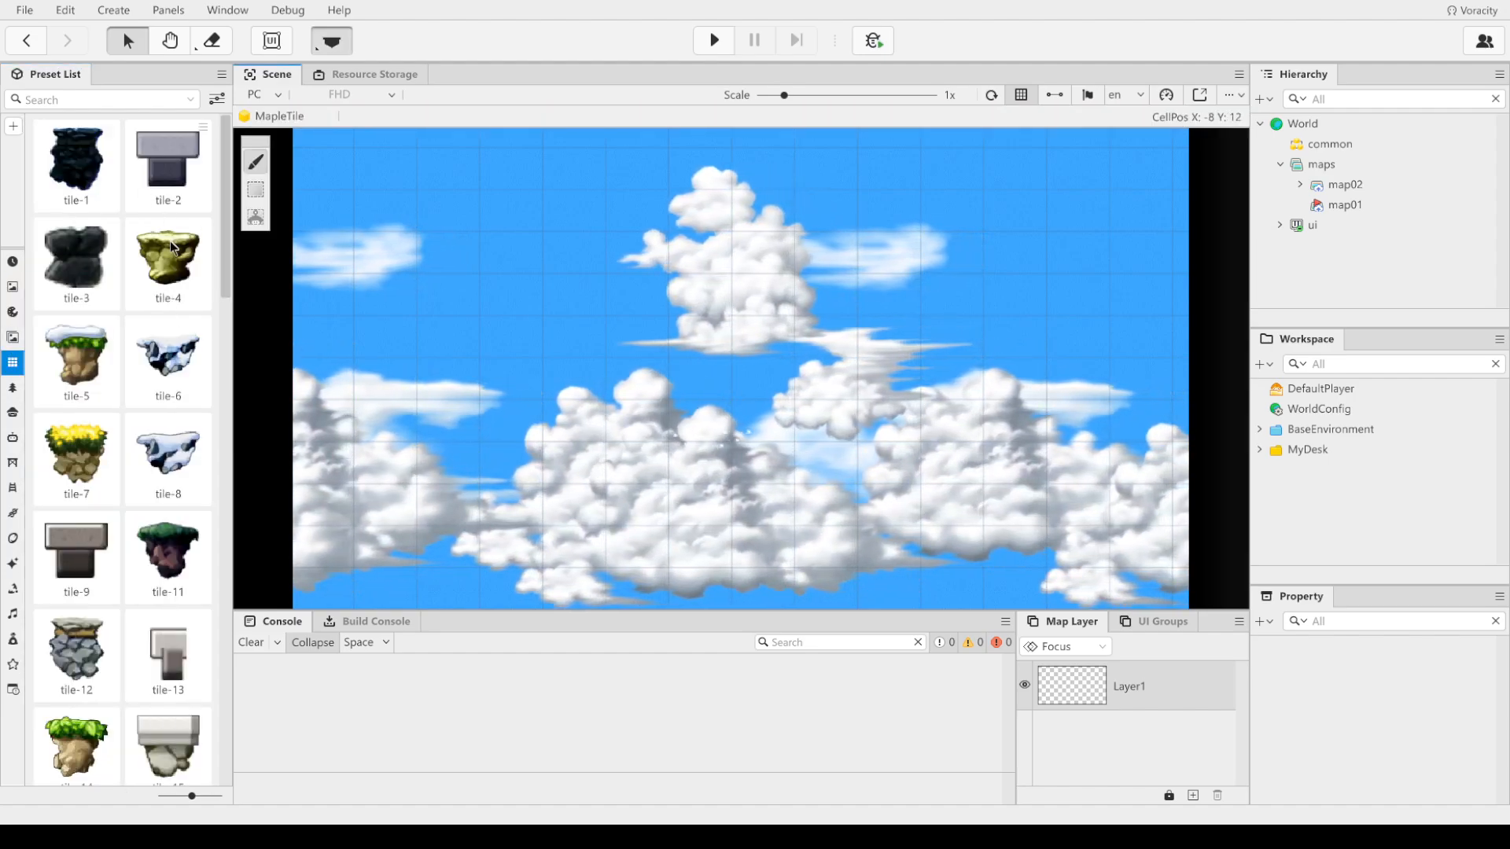
left_click(176, 728)
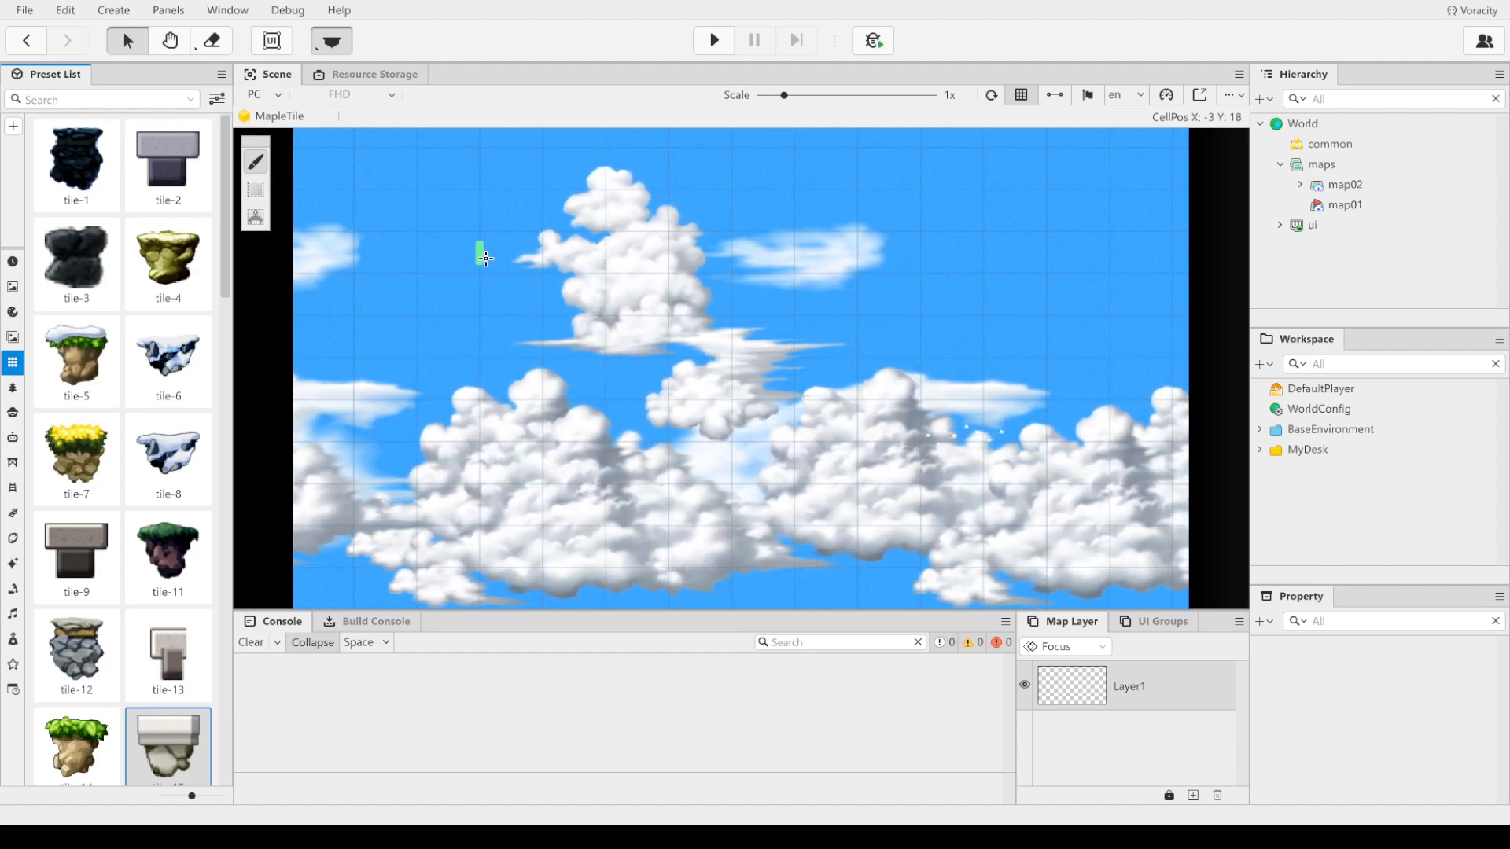
mouse_move(504, 267)
left_mouse_down()
mouse_move(511, 314)
mouse_move(598, 338)
mouse_move(756, 424)
mouse_move(873, 511)
mouse_move(995, 515)
left_mouse_up()
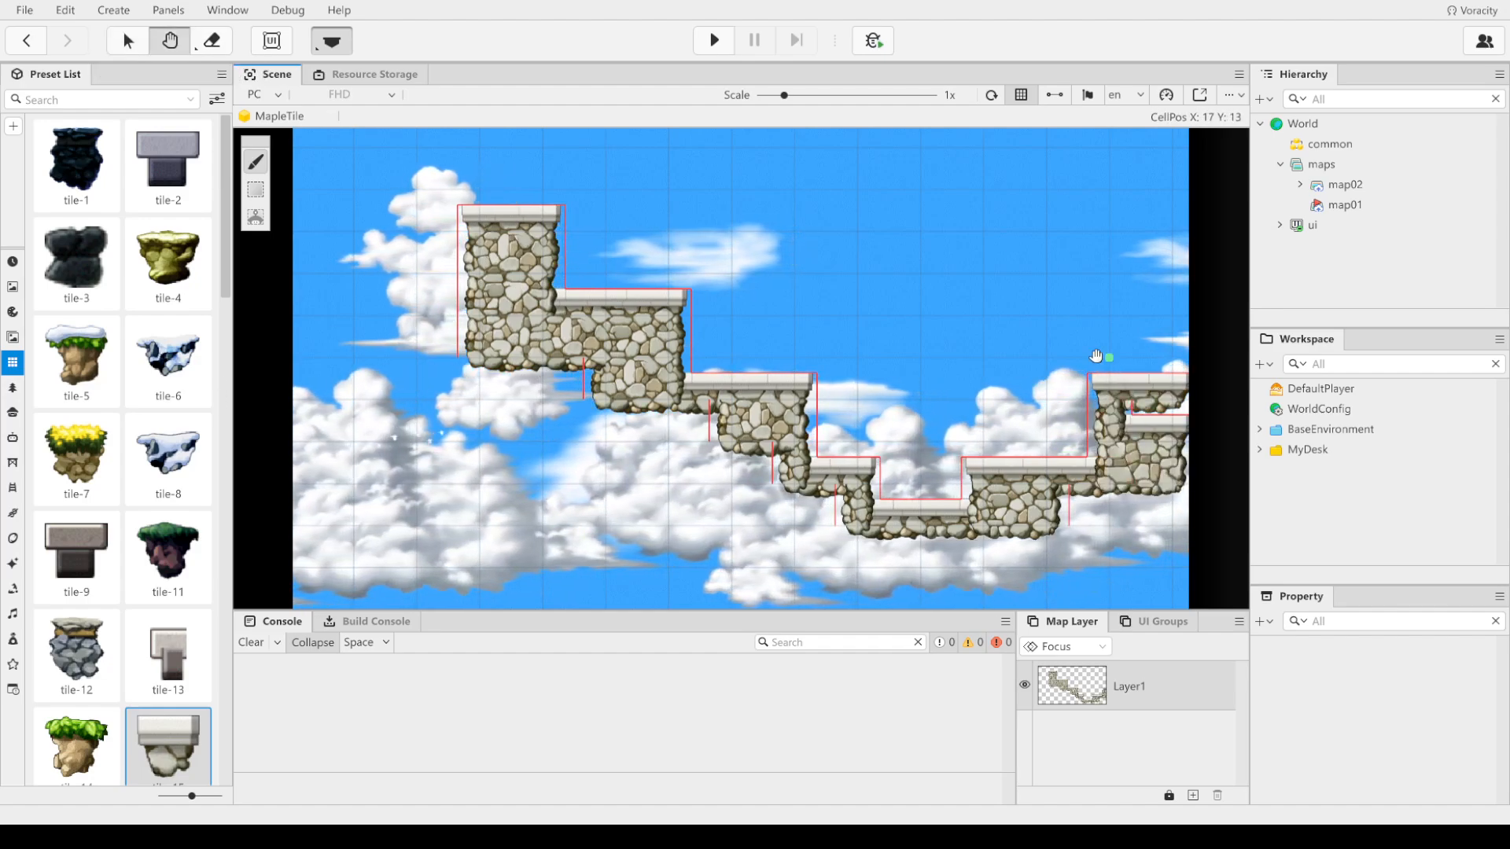
left_click_drag(1064, 300, 684, 385)
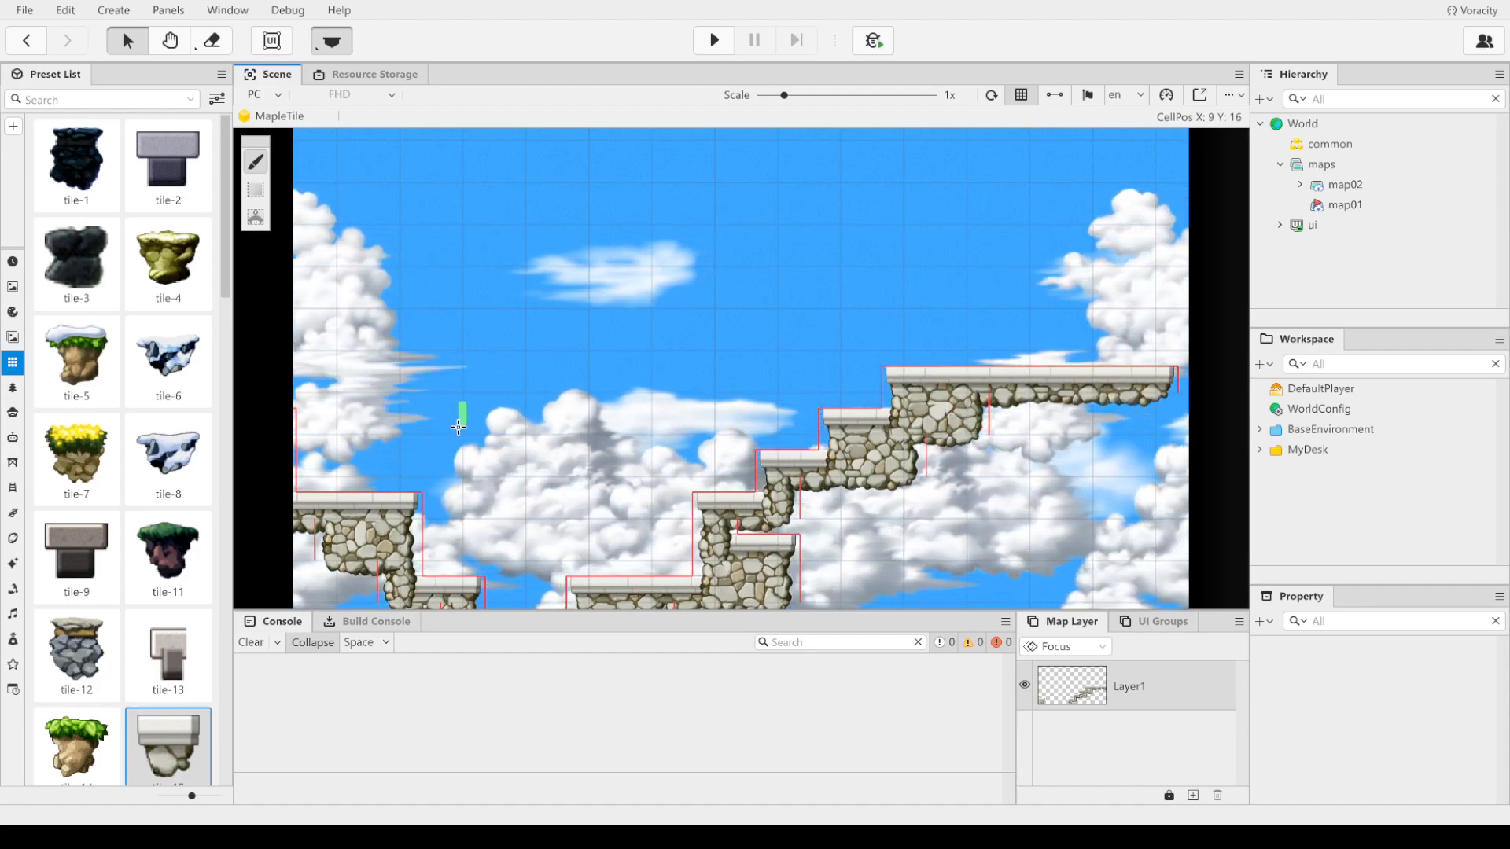
Step: Extend the highest ledge at the terrain's left end outward into a wider flat platform
left_click_drag(457, 378, 913, 377)
left_click_drag(799, 336, 879, 338)
left_click(546, 334)
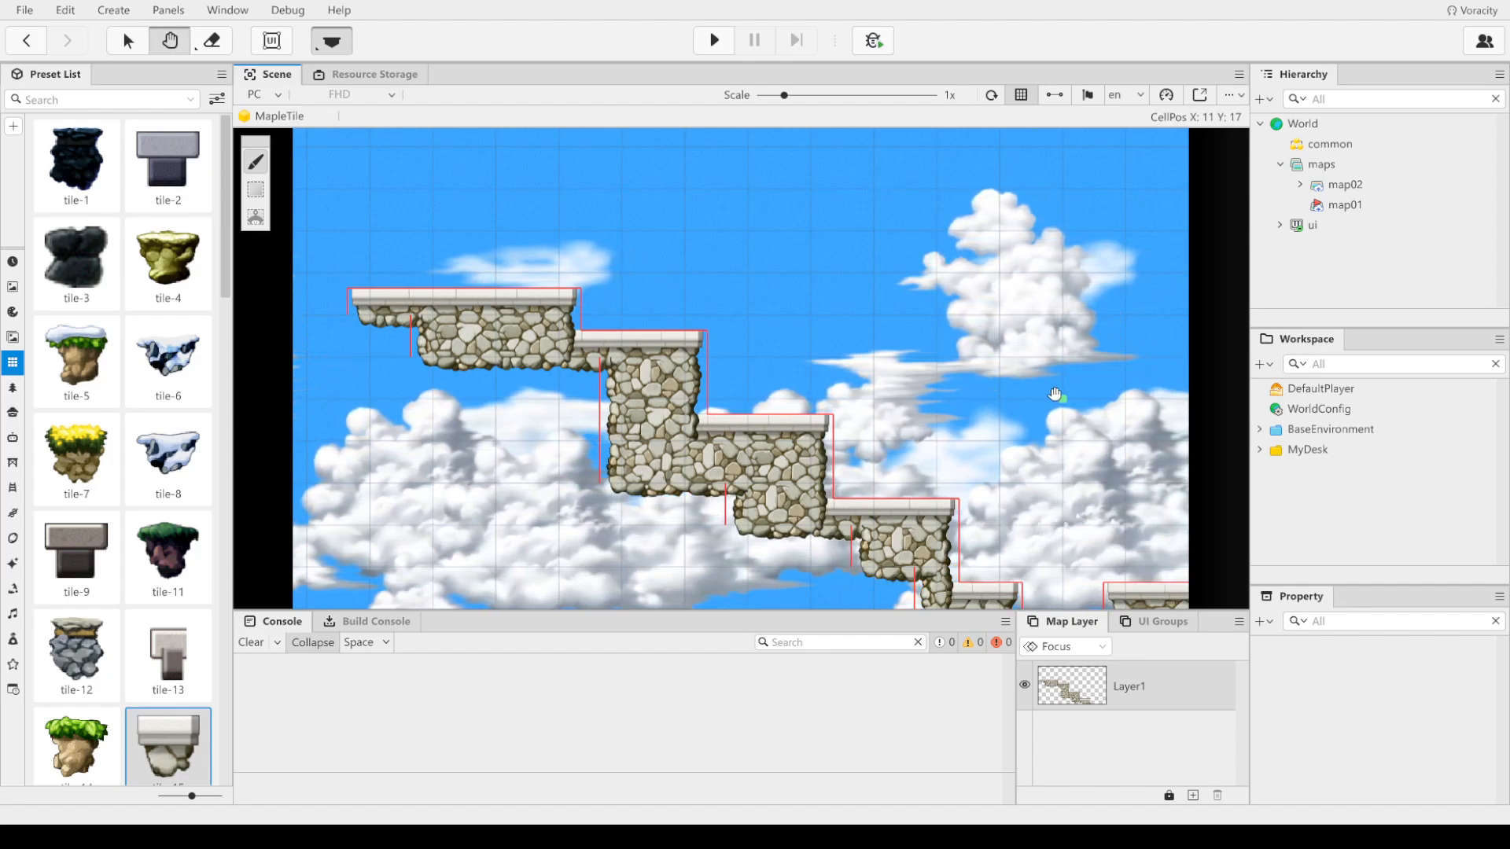
Step: Place a portal-1 preset on the wide top platform at the terrain's left end
left_click_drag(1054, 393, 948, 539)
left_click_drag(690, 401, 940, 364)
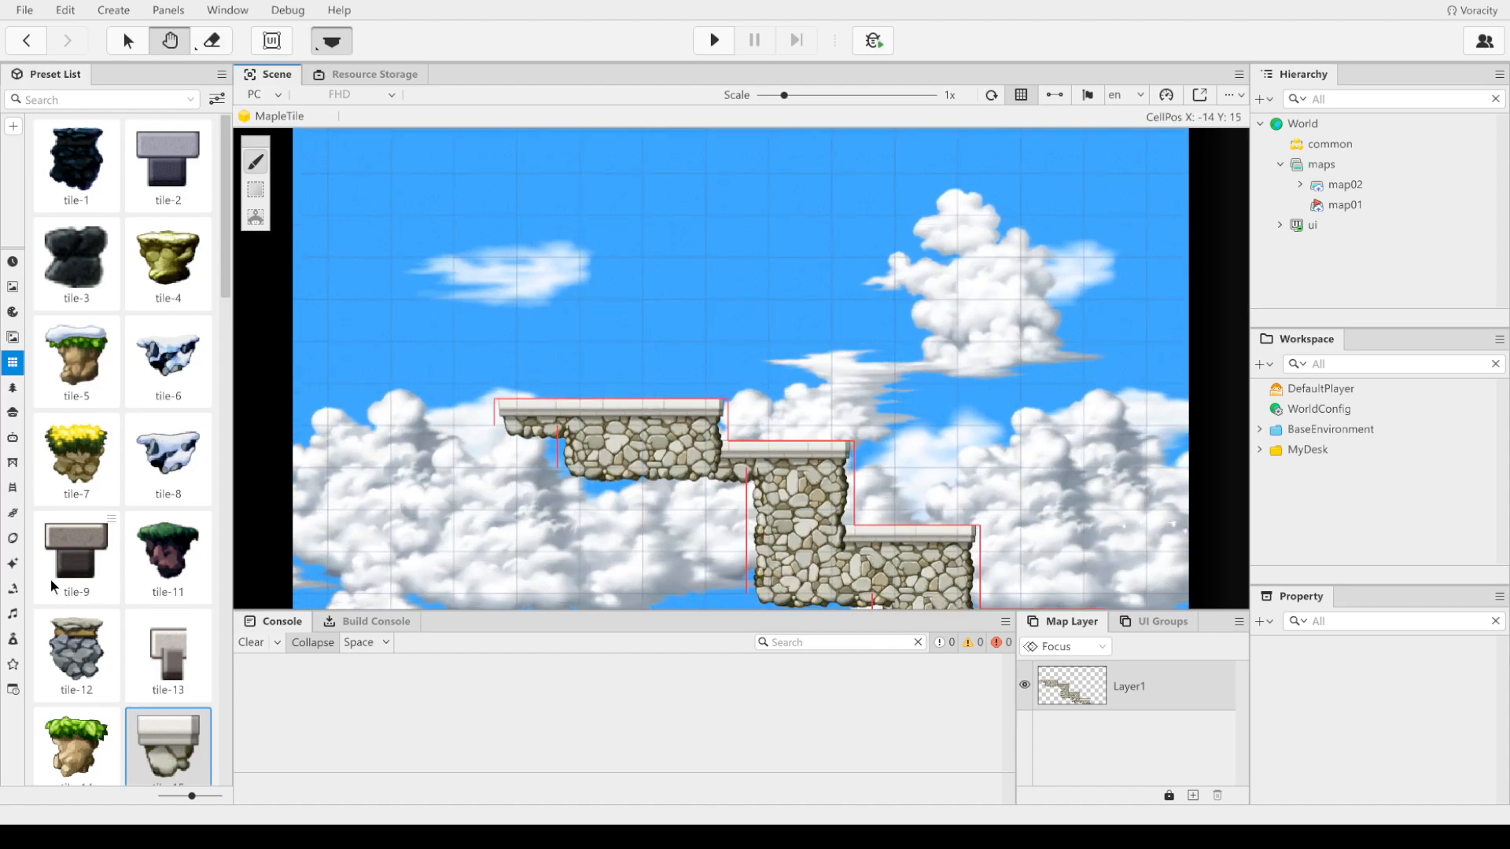
left_click(13, 564)
left_click(12, 538)
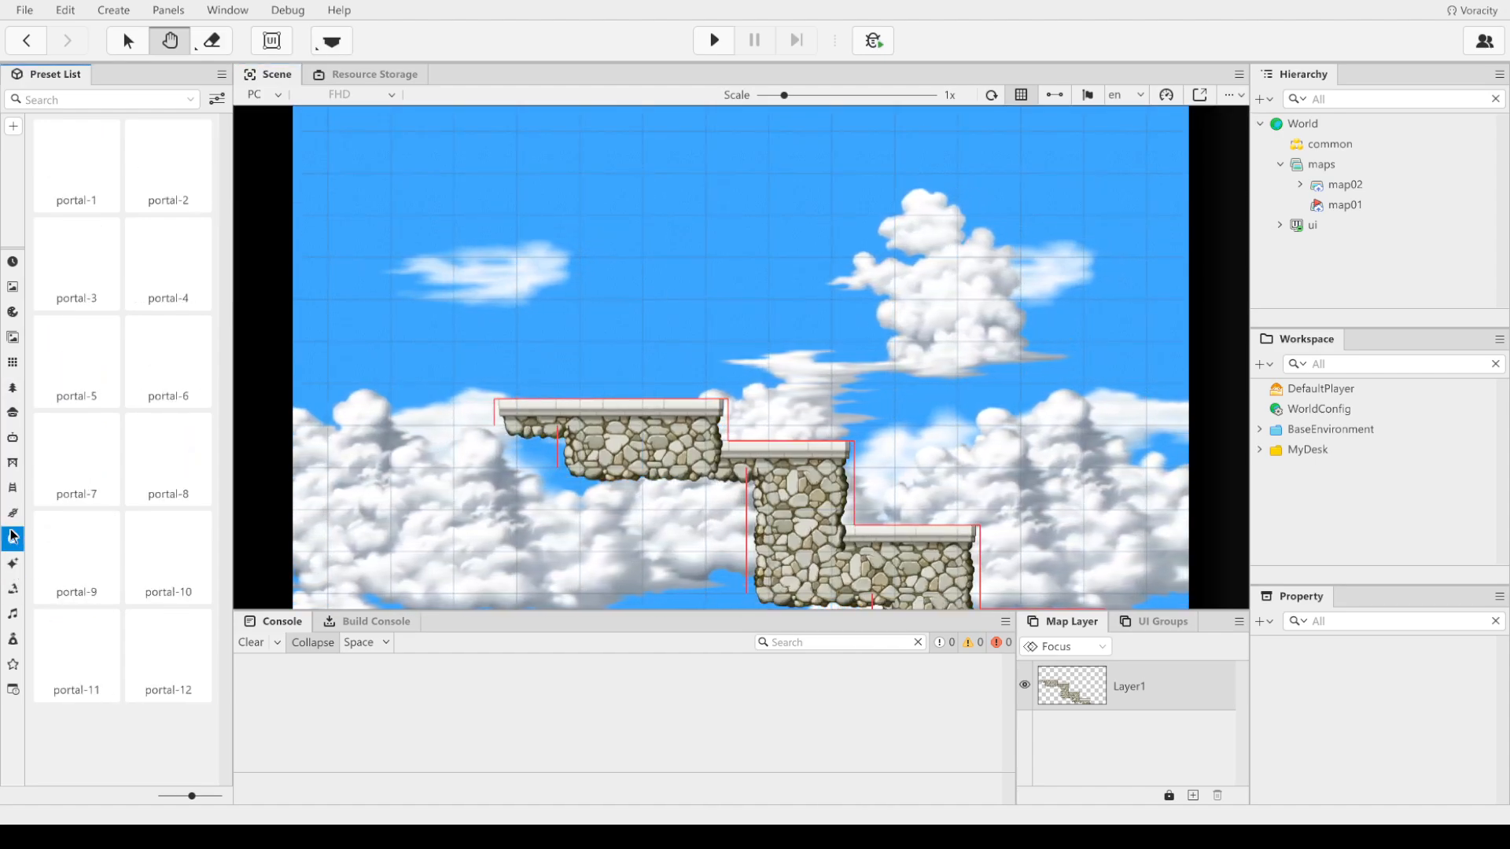
left_click_drag(63, 179, 596, 386)
key("q")
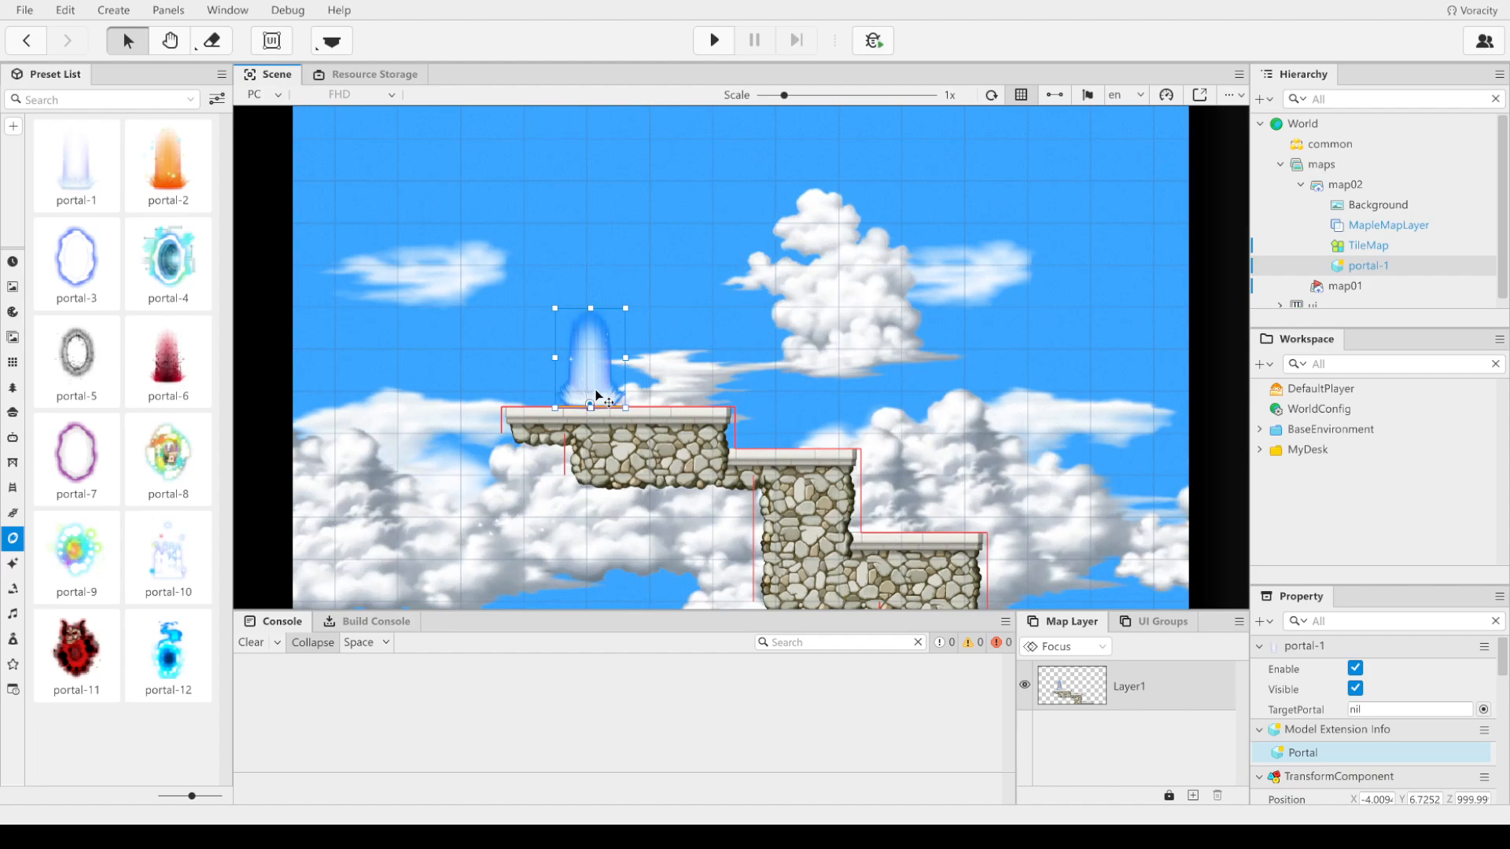
Step: Place another portal-1 preset on the high flat platform at the terrain's right end
key("w")
left_click_drag(977, 385, 418, 354)
left_click_drag(824, 352, 728, 321)
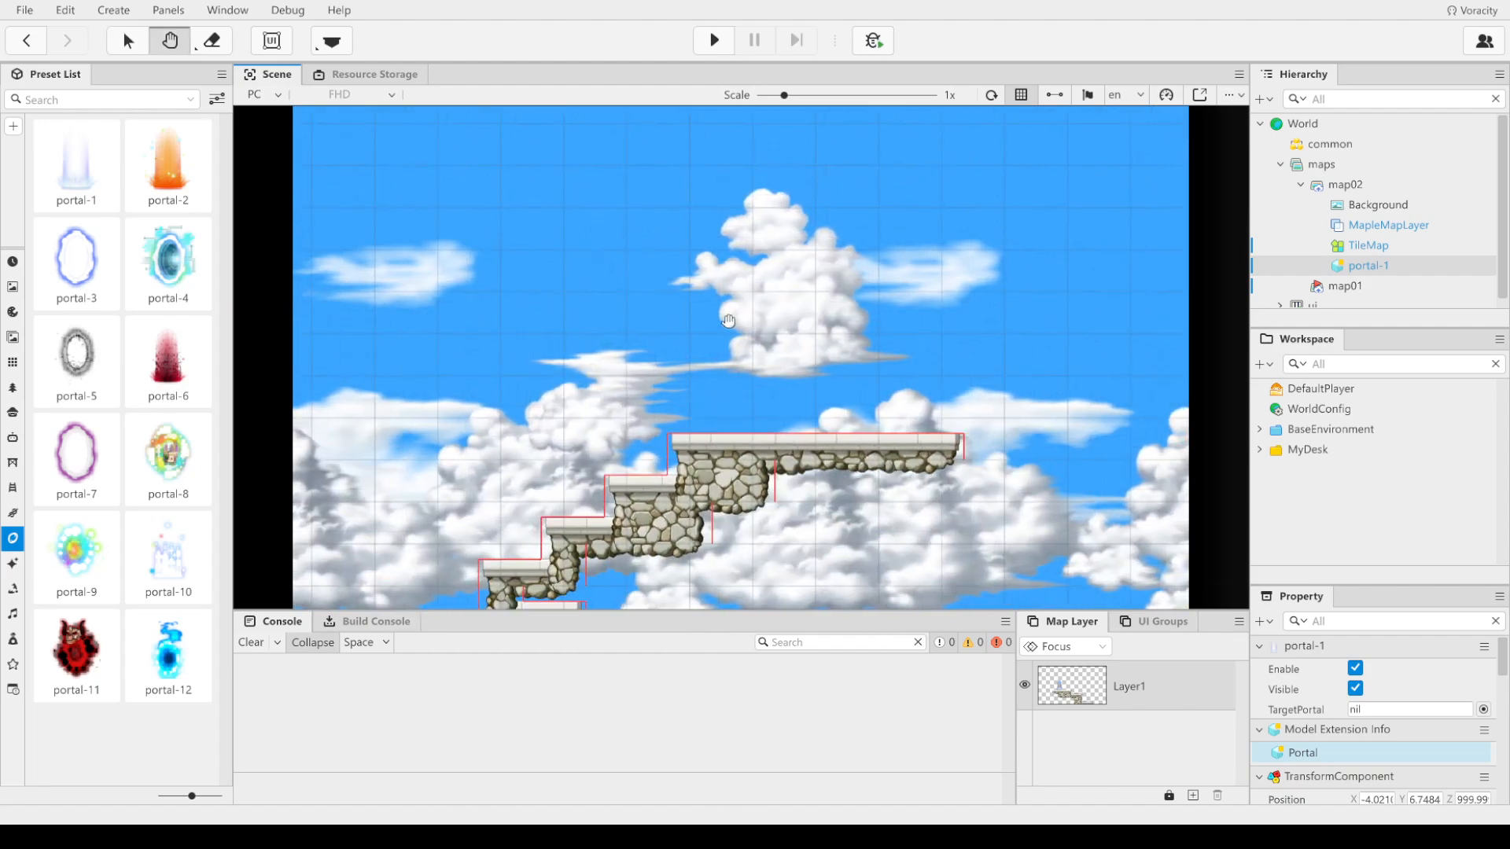
left_click(76, 165)
left_click(780, 415)
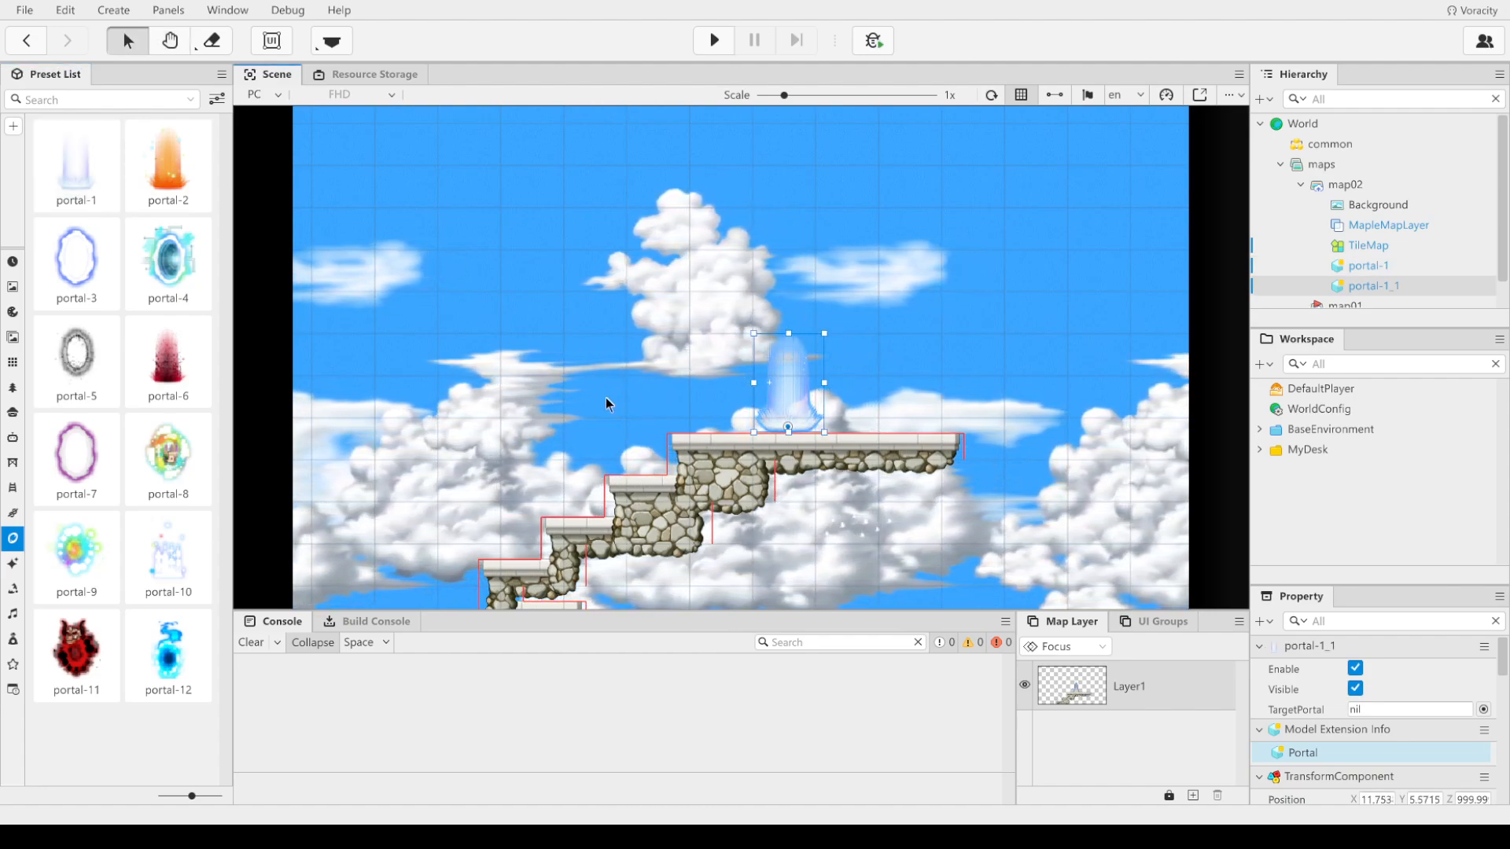
Step: Set the left platform portal's PortalEntityRef to portal-right in map01
key("w")
left_click_drag(559, 349, 546, 394)
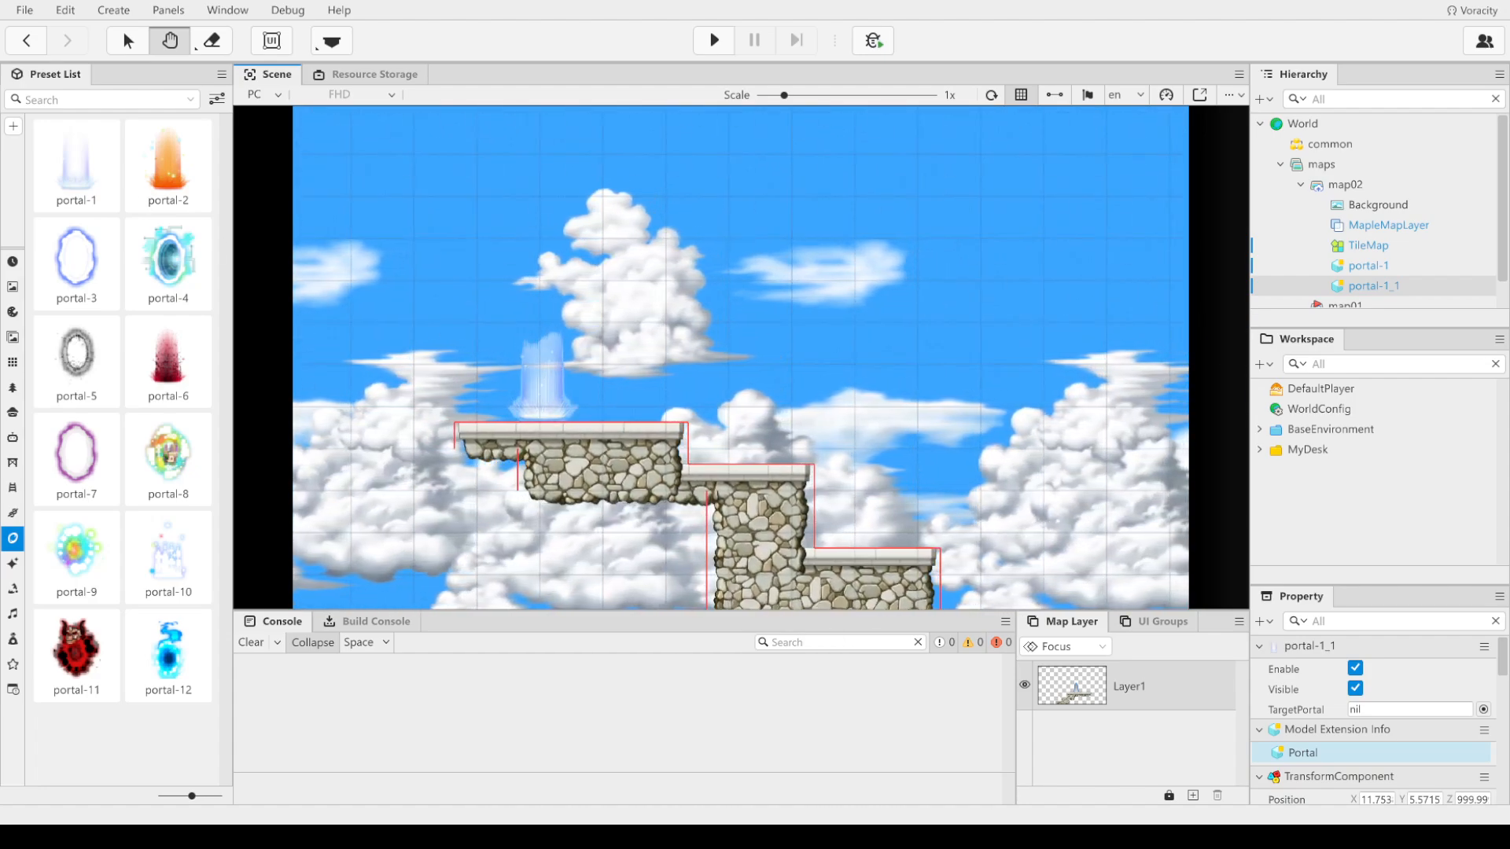
key("q")
left_click(570, 391)
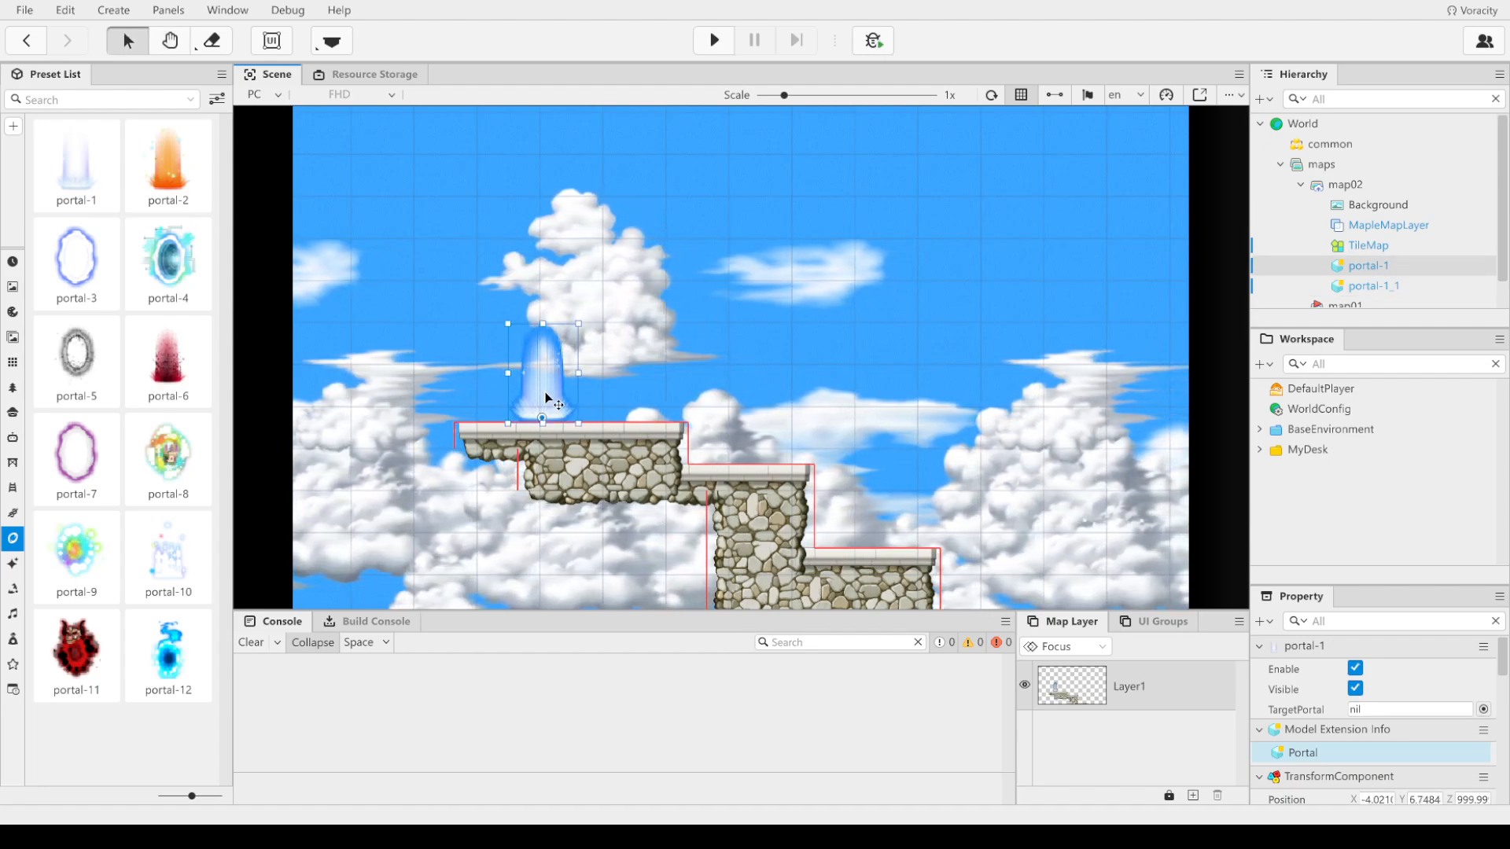
scroll(1393, 745, "down", 5)
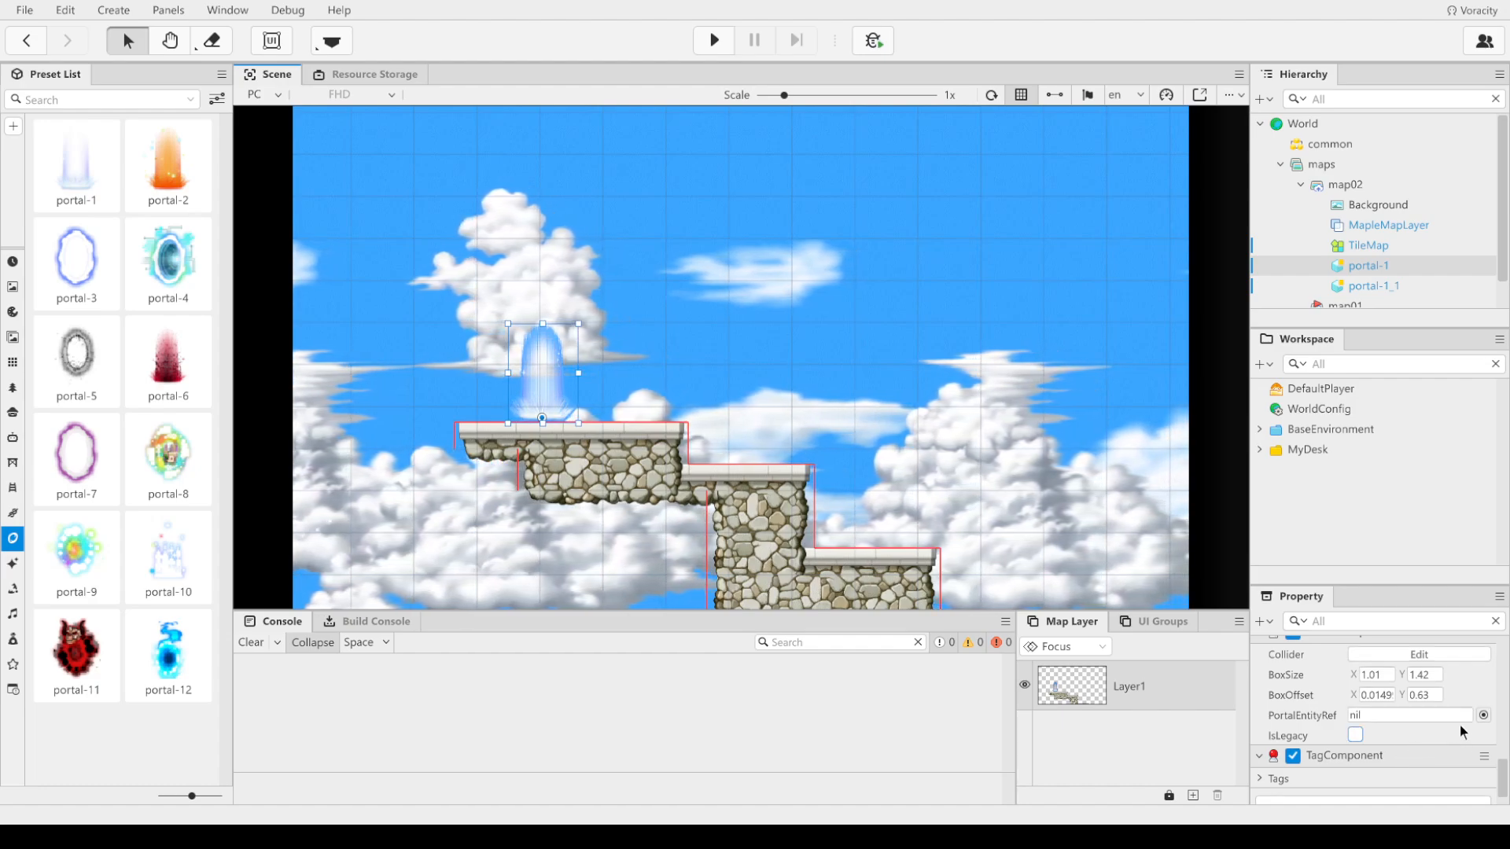
left_click(1483, 715)
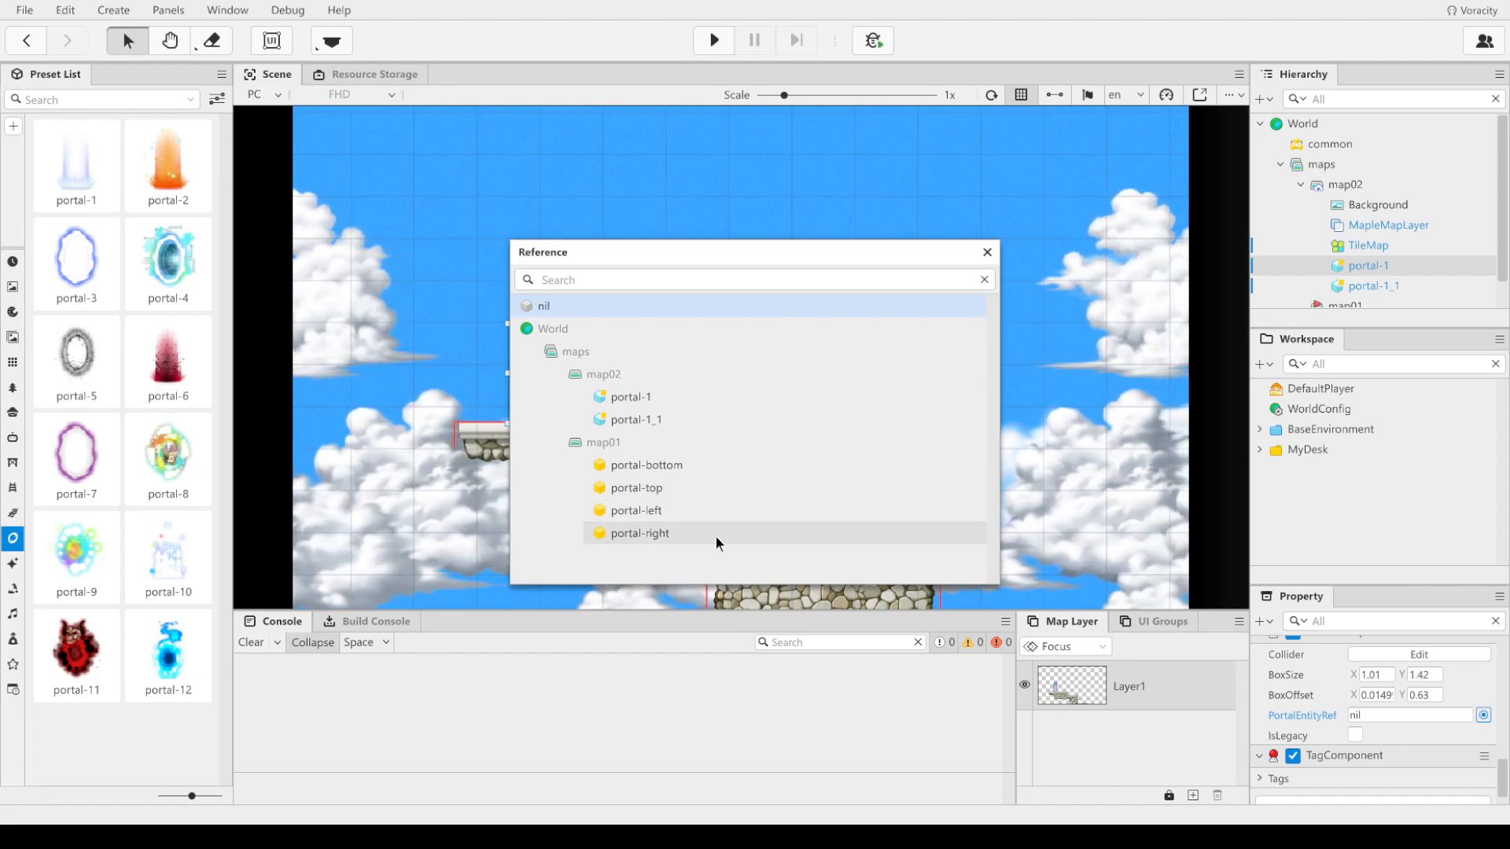
double_click(674, 533)
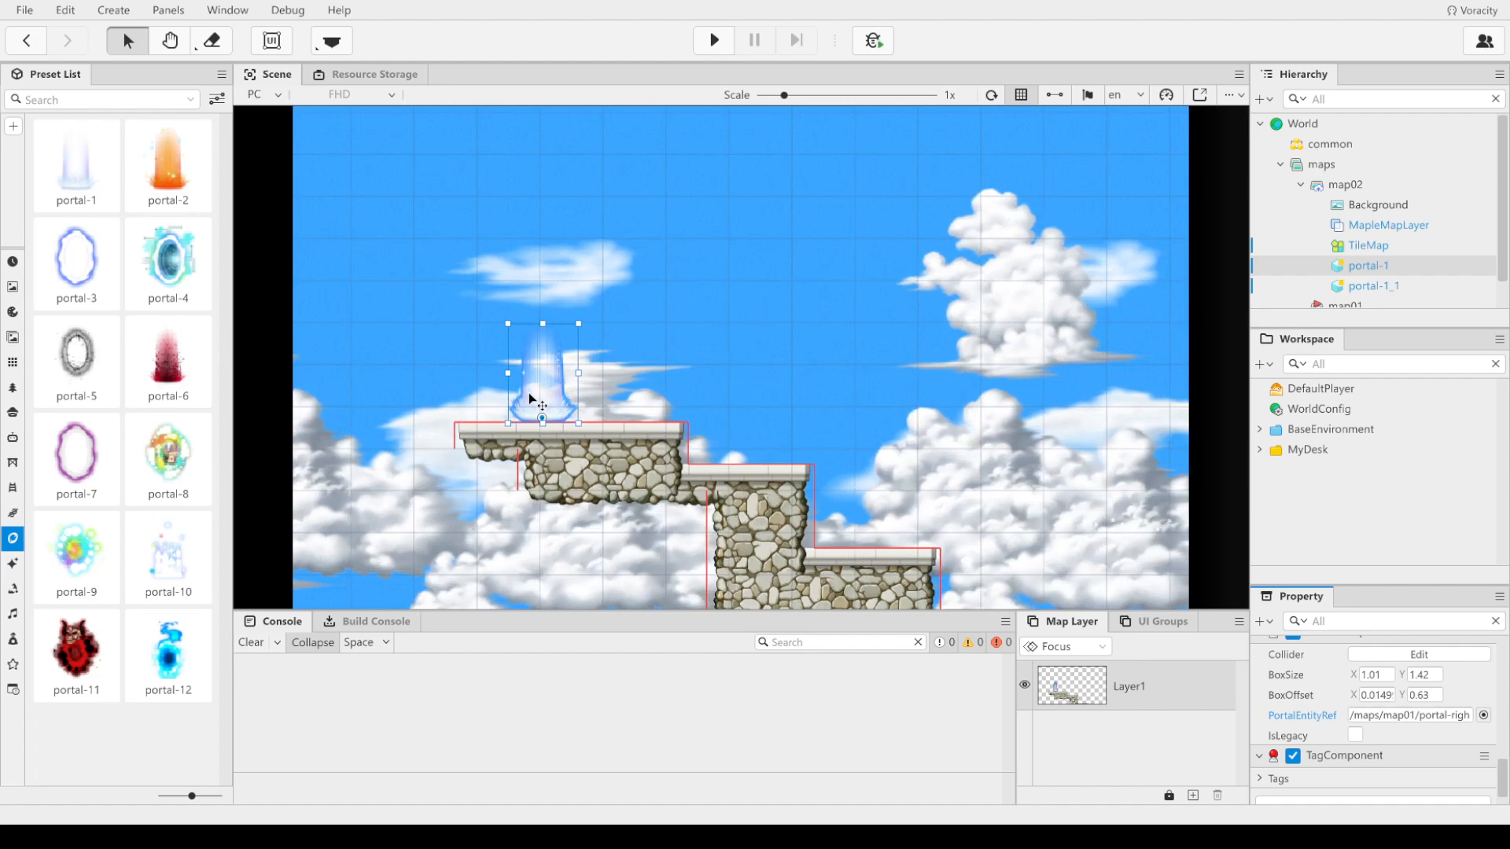
Step: Rename the left platform's portal entity as portal-left
double_click(1379, 266)
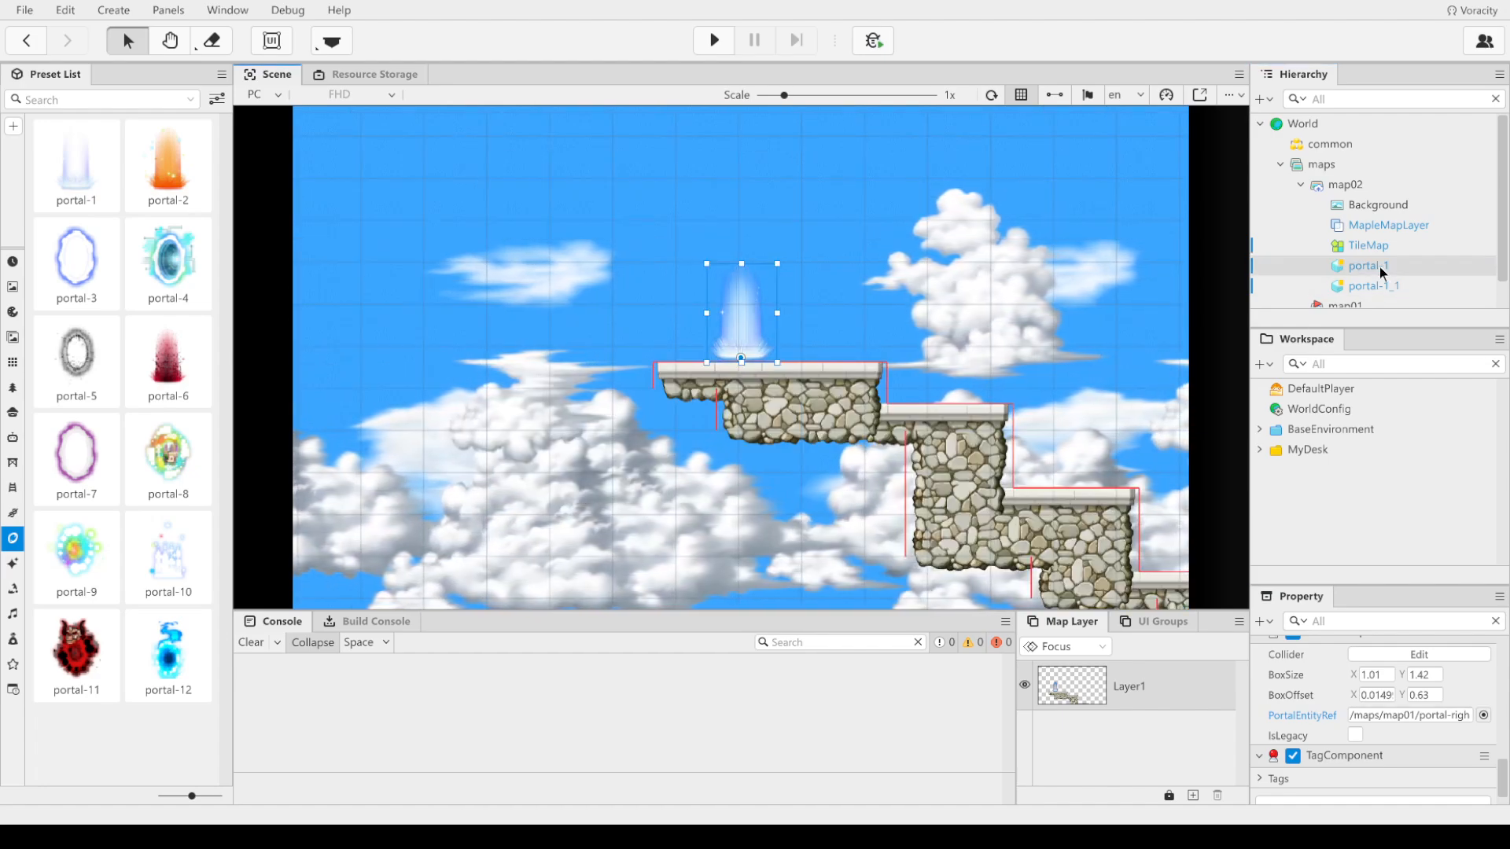
right_click(1379, 267)
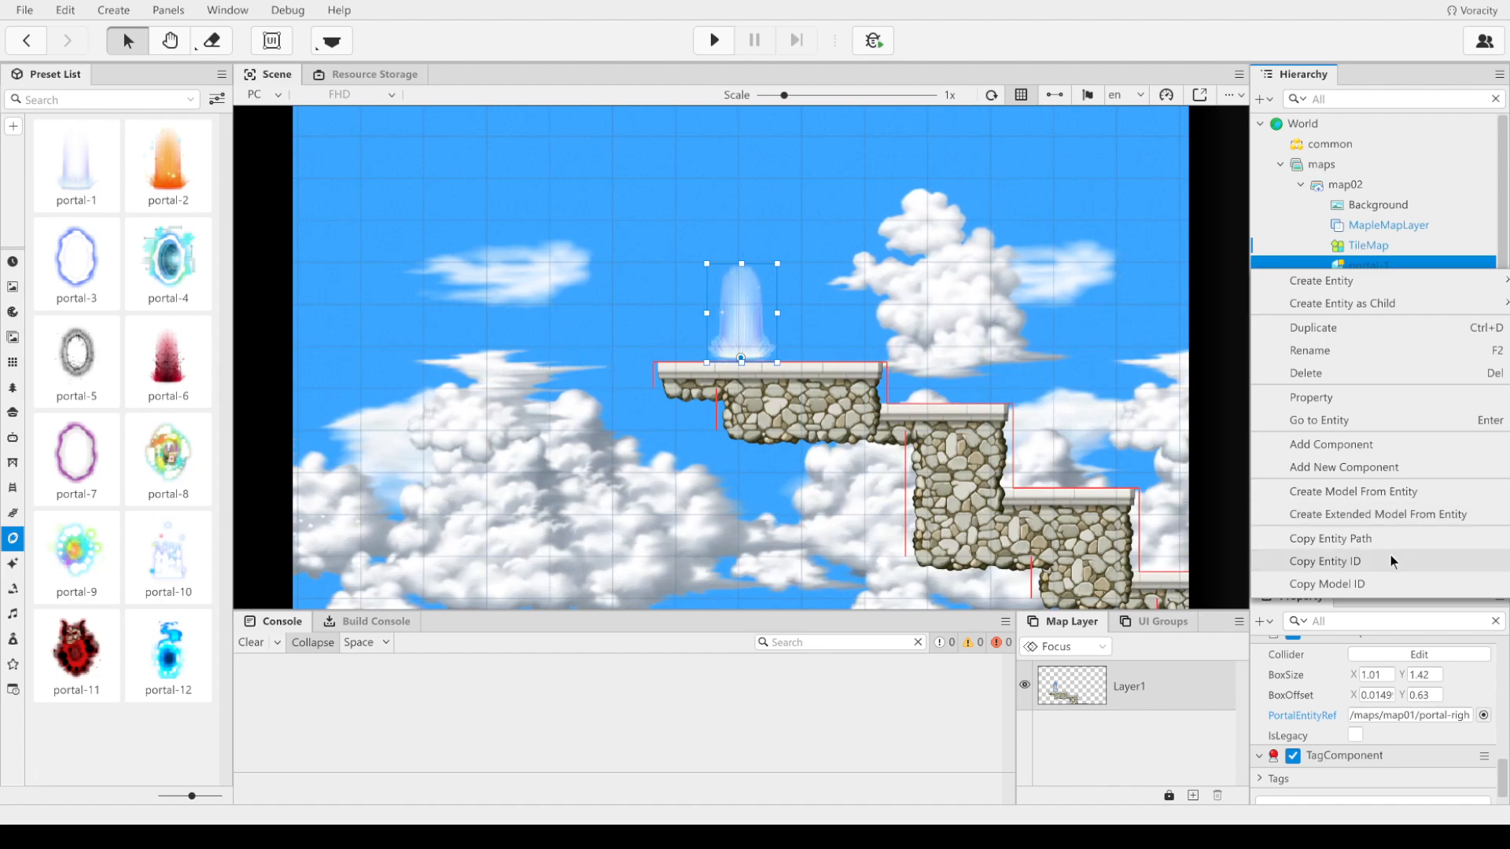
left_click(1357, 351)
type("portal-")
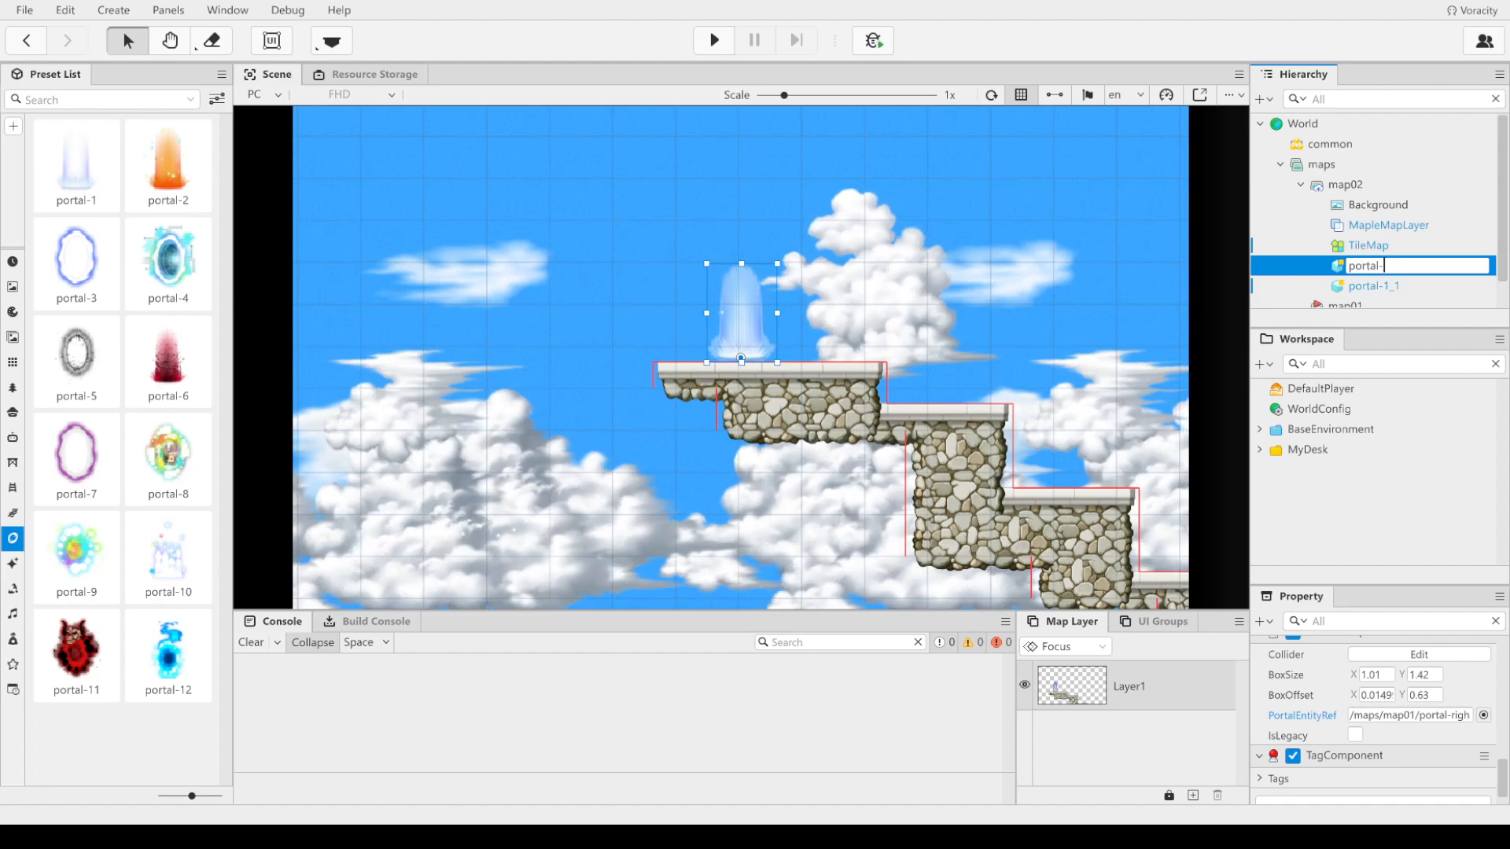
type("left")
key("Return")
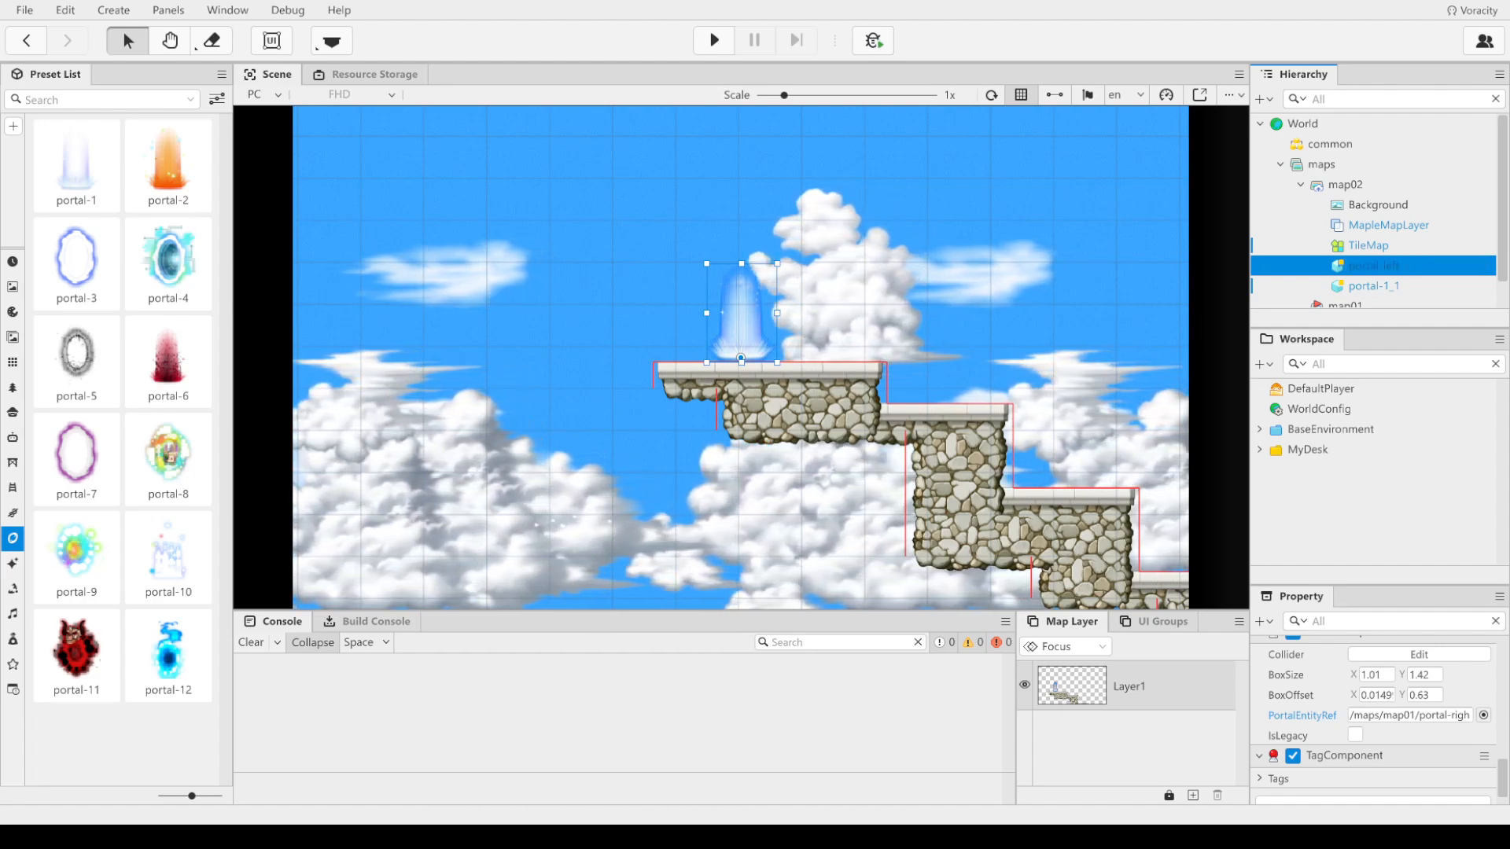
Step: Rename the right platform's portal entity as portal-right
right_click(1391, 287)
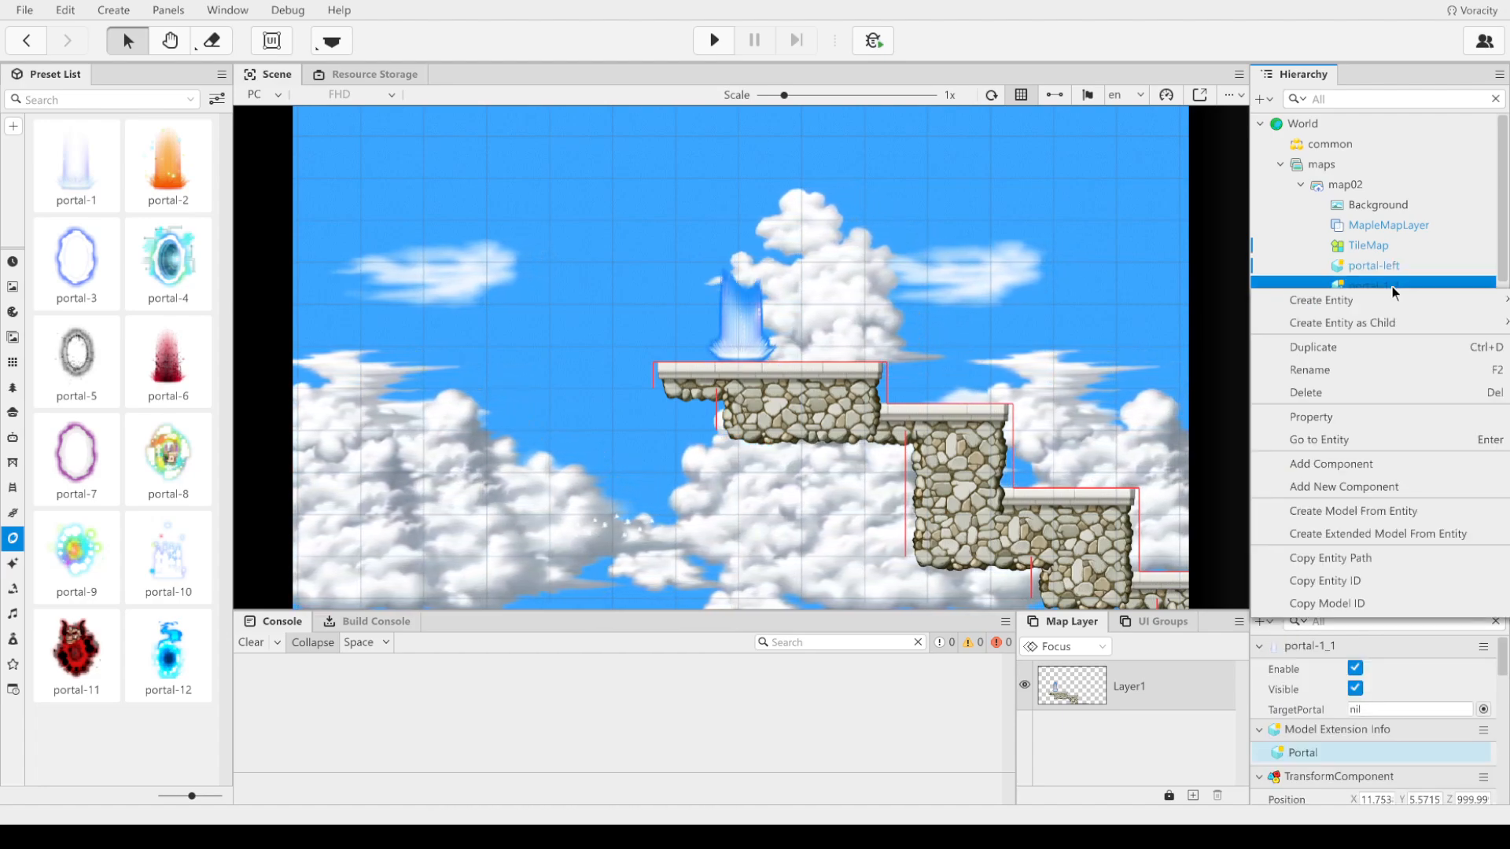
left_click(1367, 369)
type("portal-")
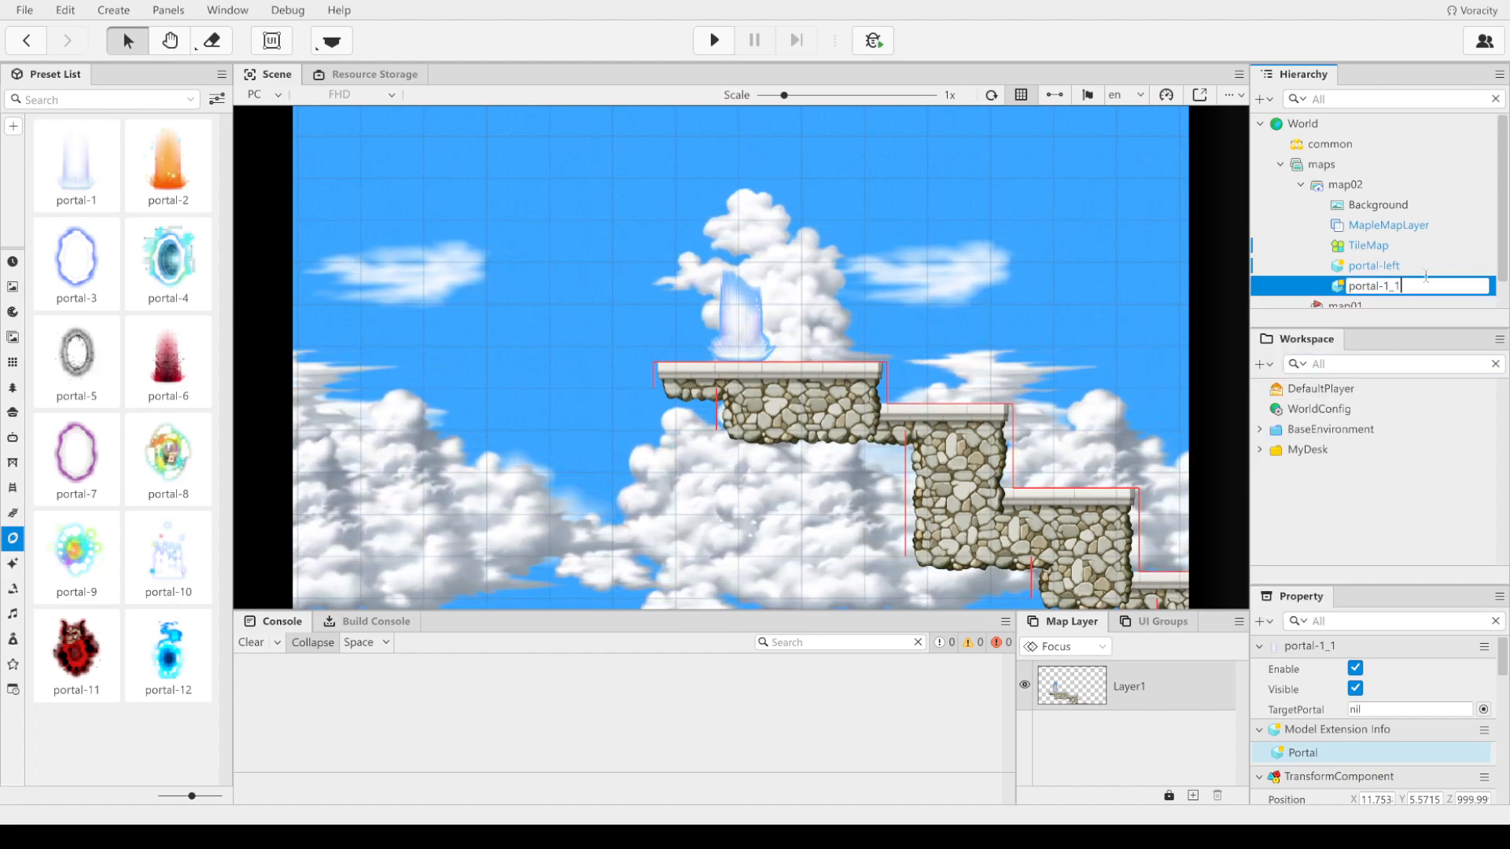
type("right")
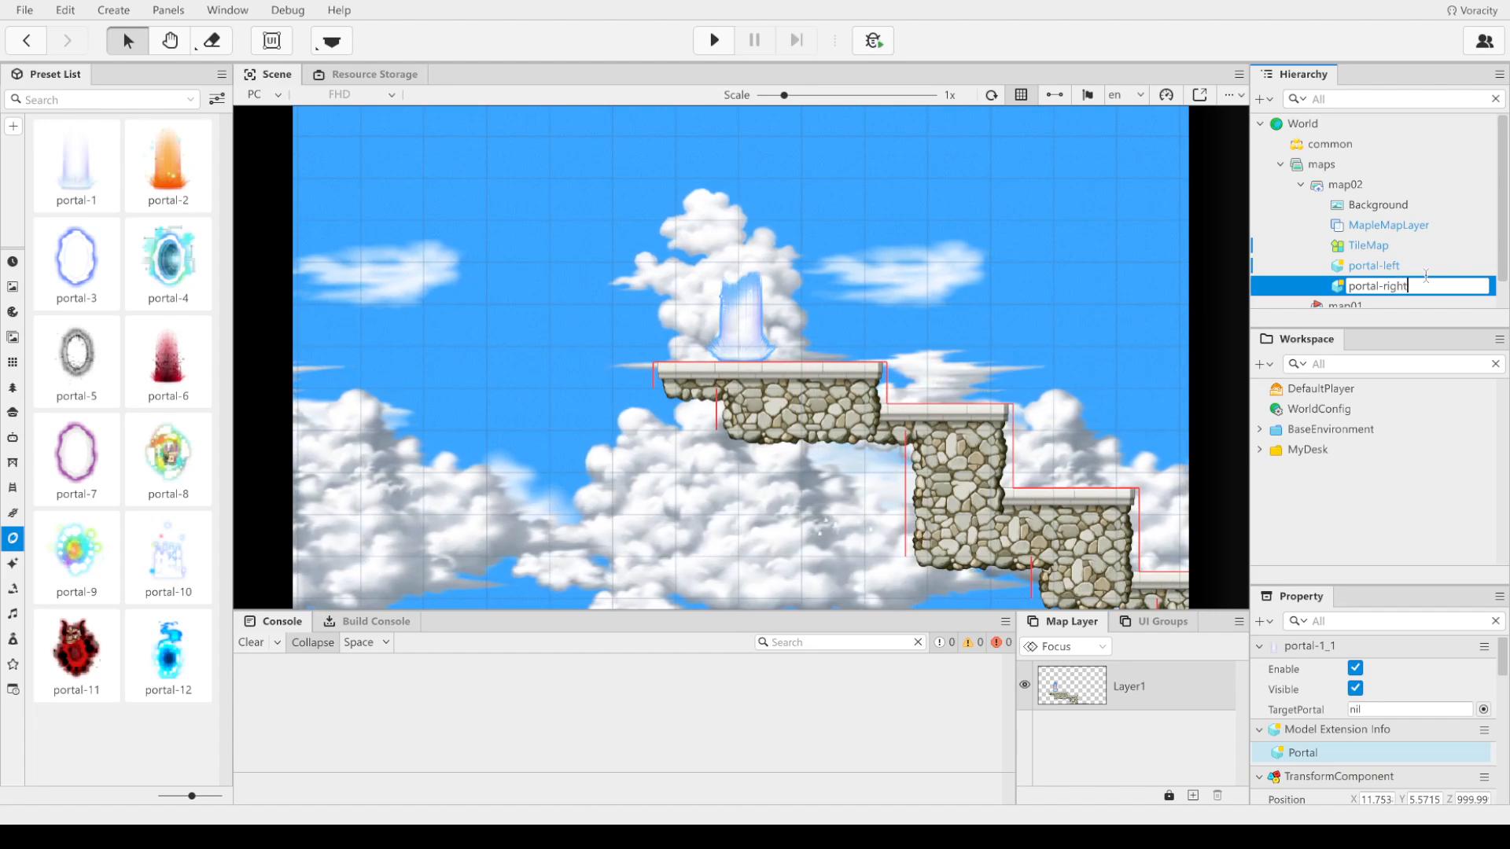
key("Return")
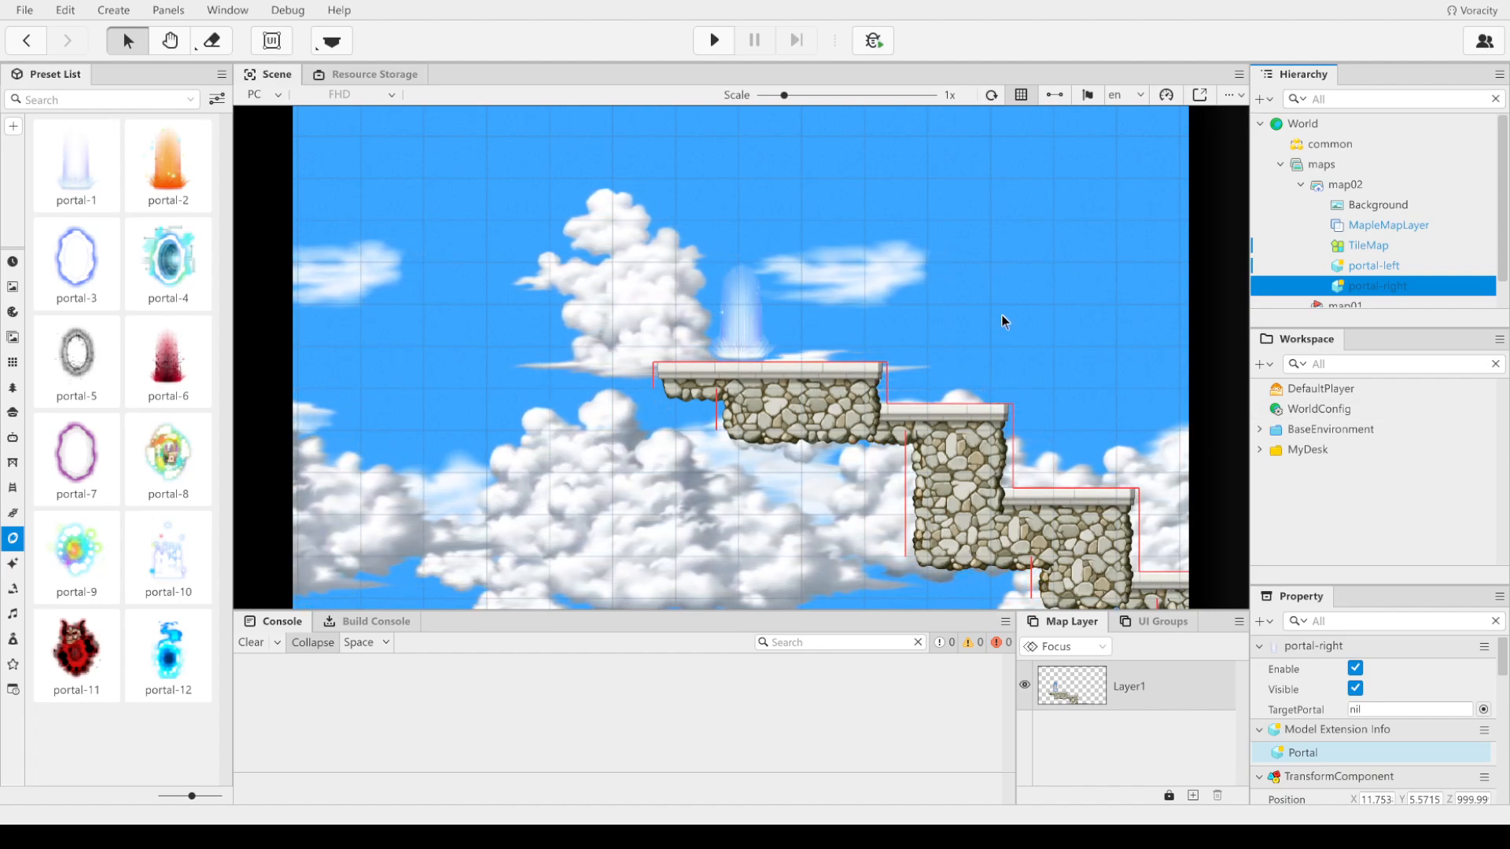
Step: Save the changes to map02 and load map01 from the map list
left_click(228, 9)
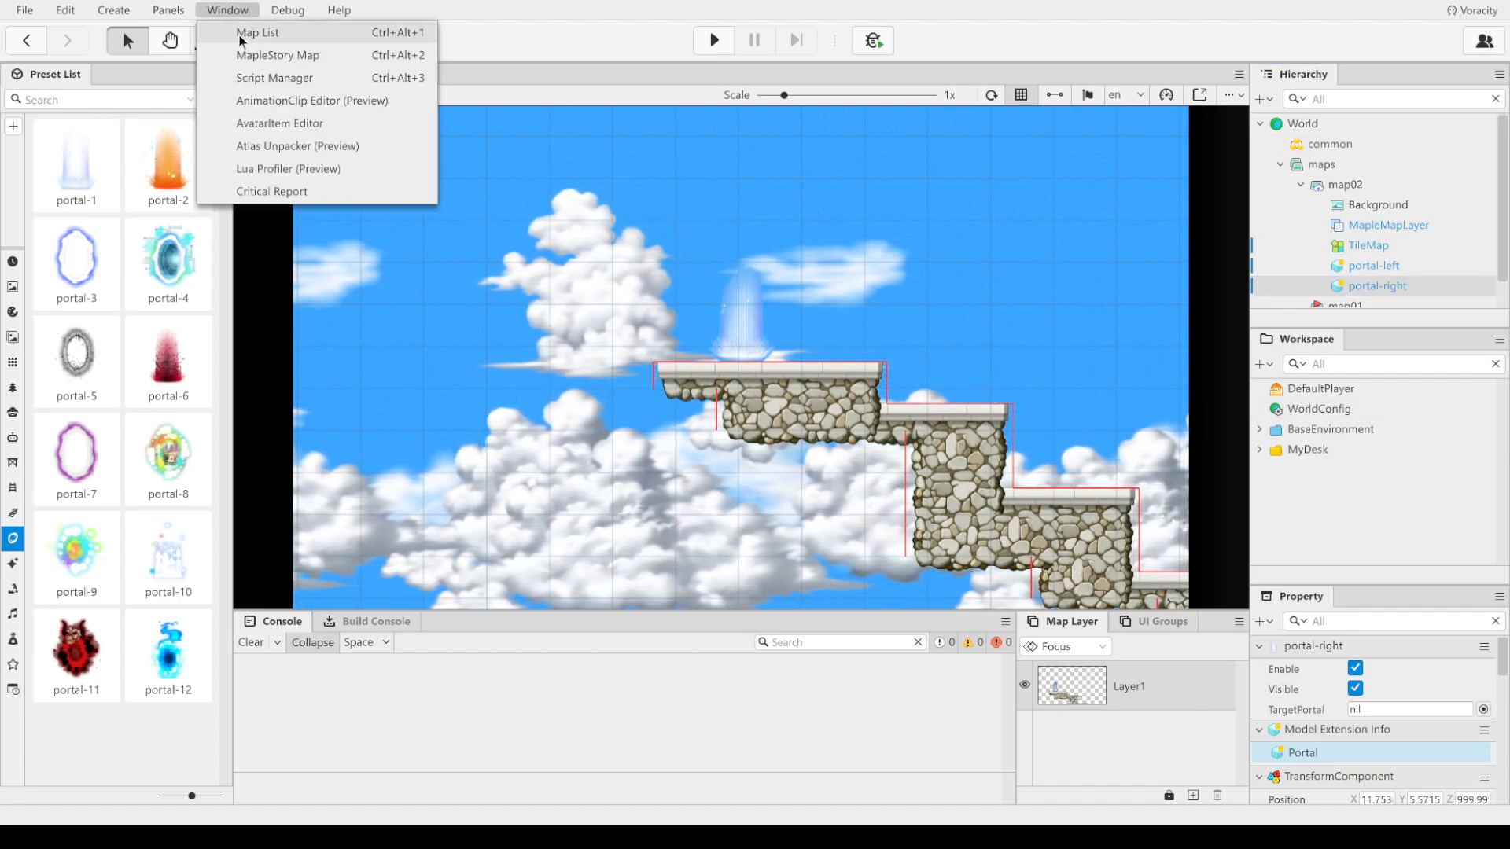
left_click(281, 37)
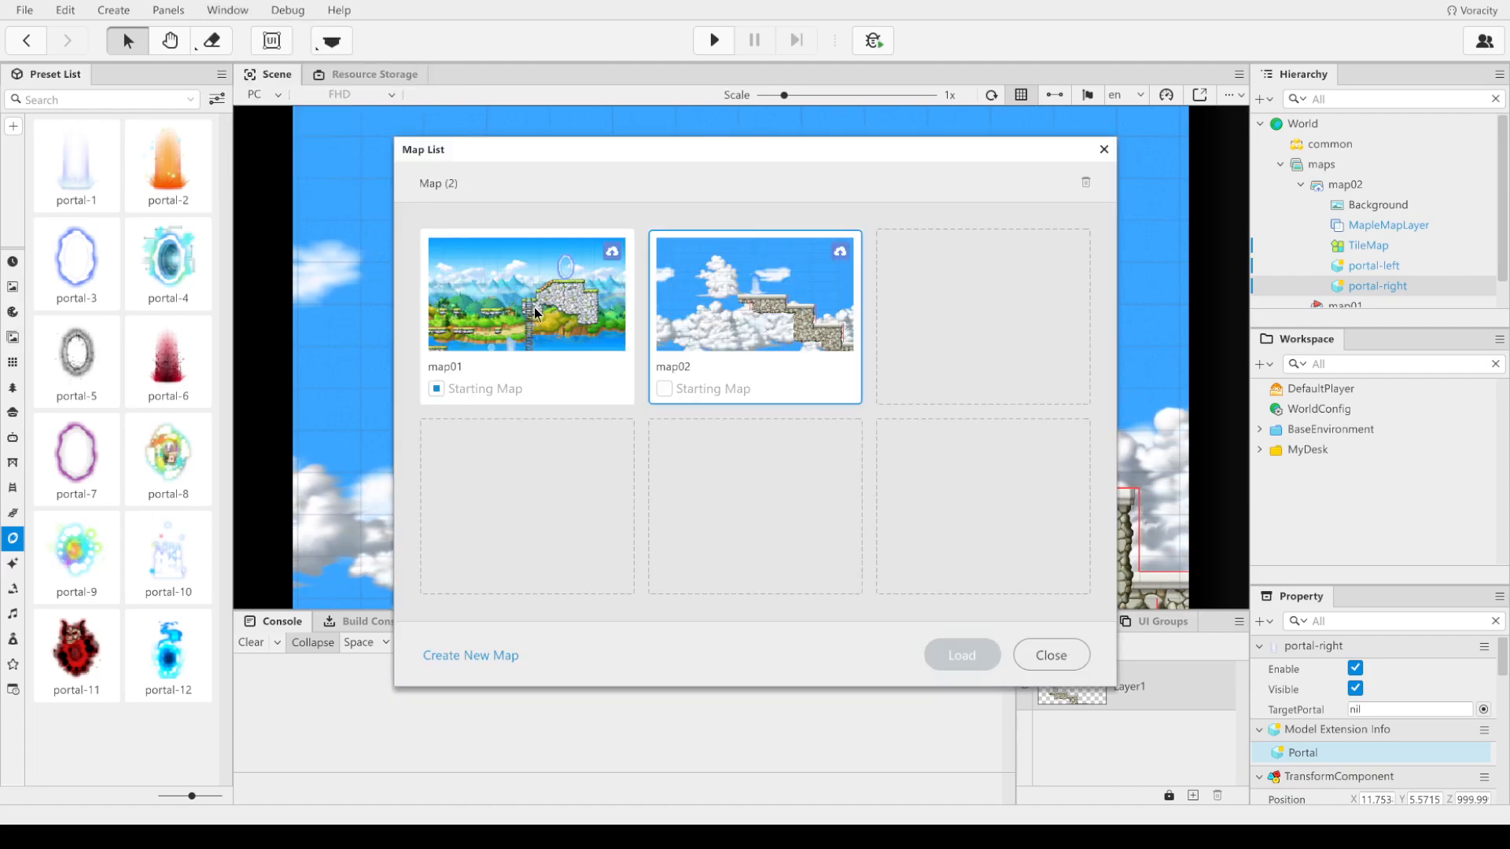
left_click(960, 659)
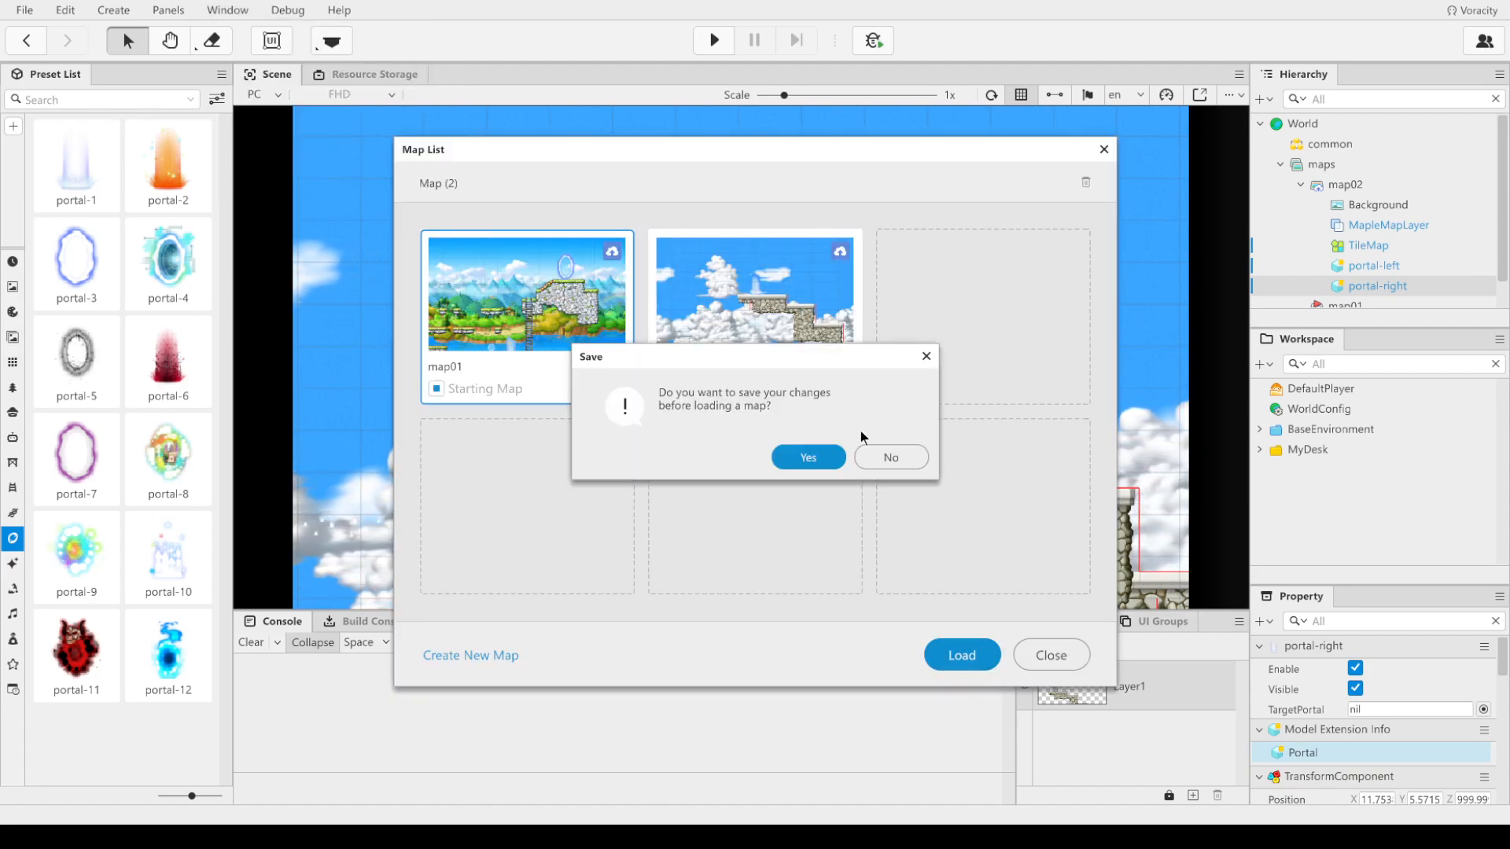
left_click(808, 458)
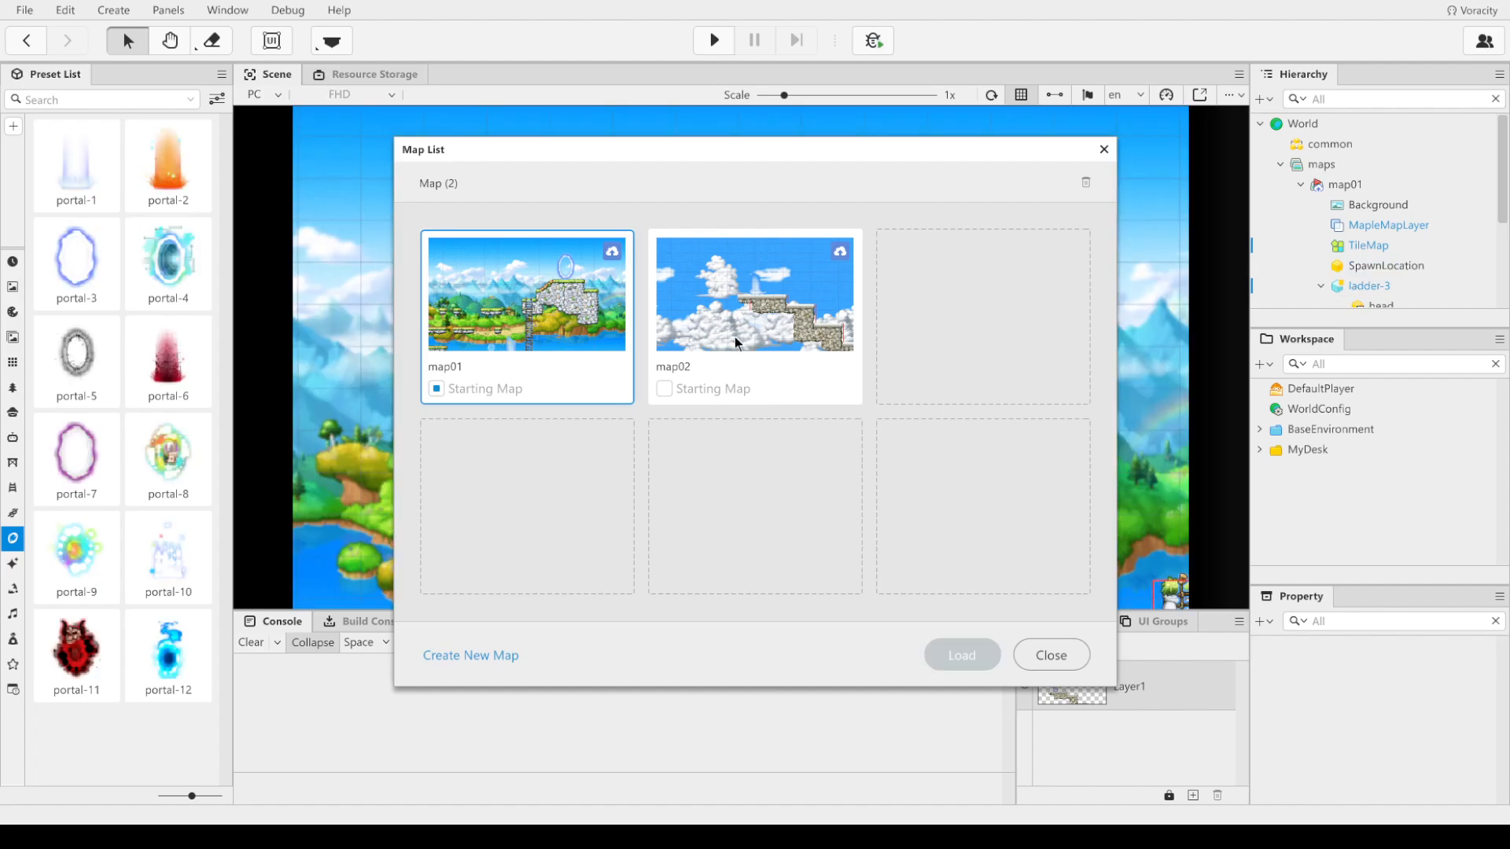
left_click(1104, 149)
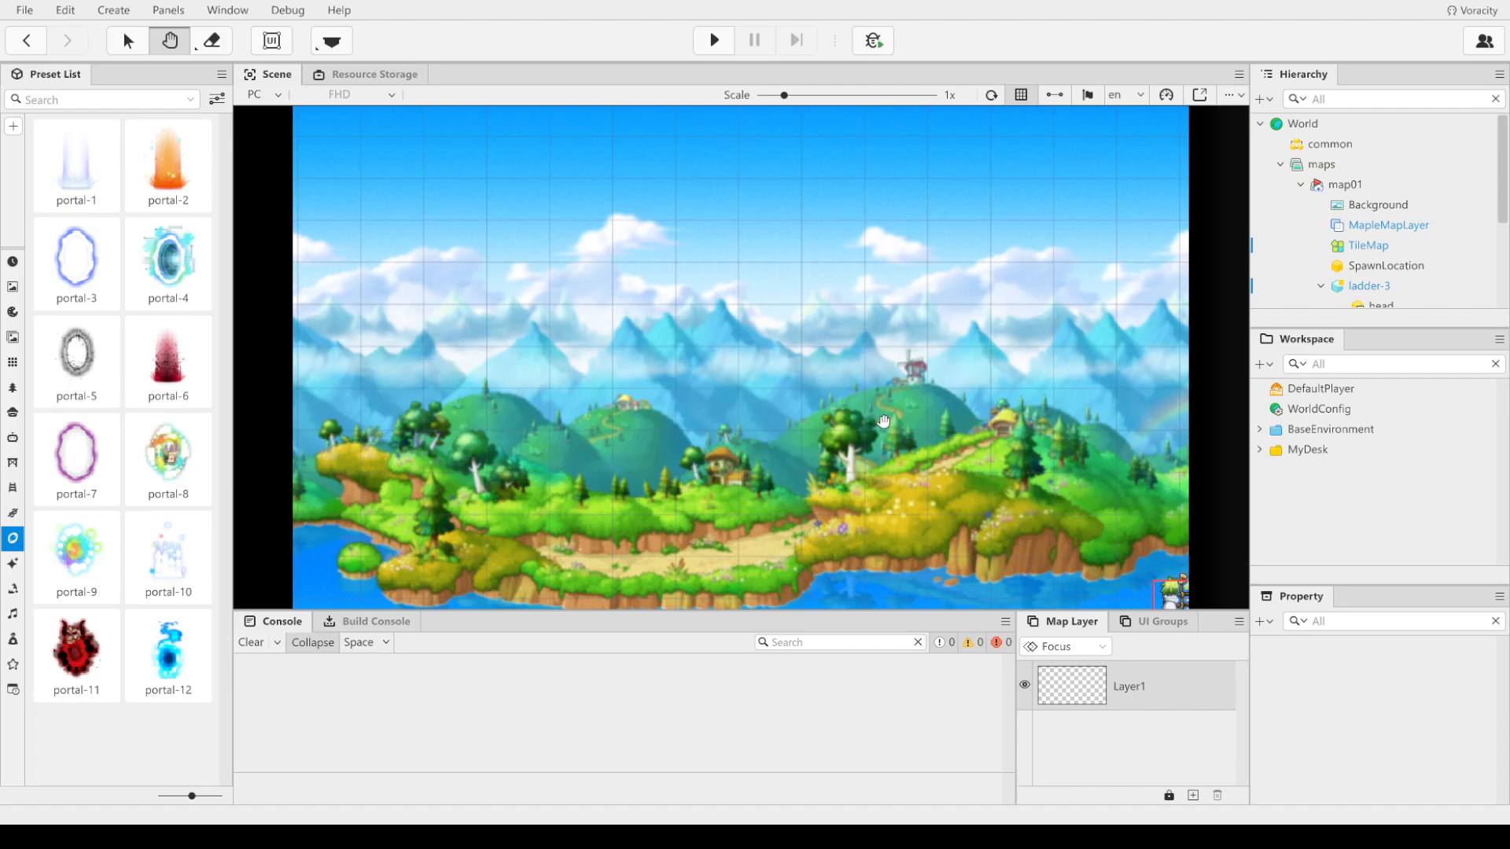
Step: Set the PortalEntityRef of map01's portal-right to portal-left in map02
left_click_drag(937, 487, 1009, 389)
left_click(128, 40)
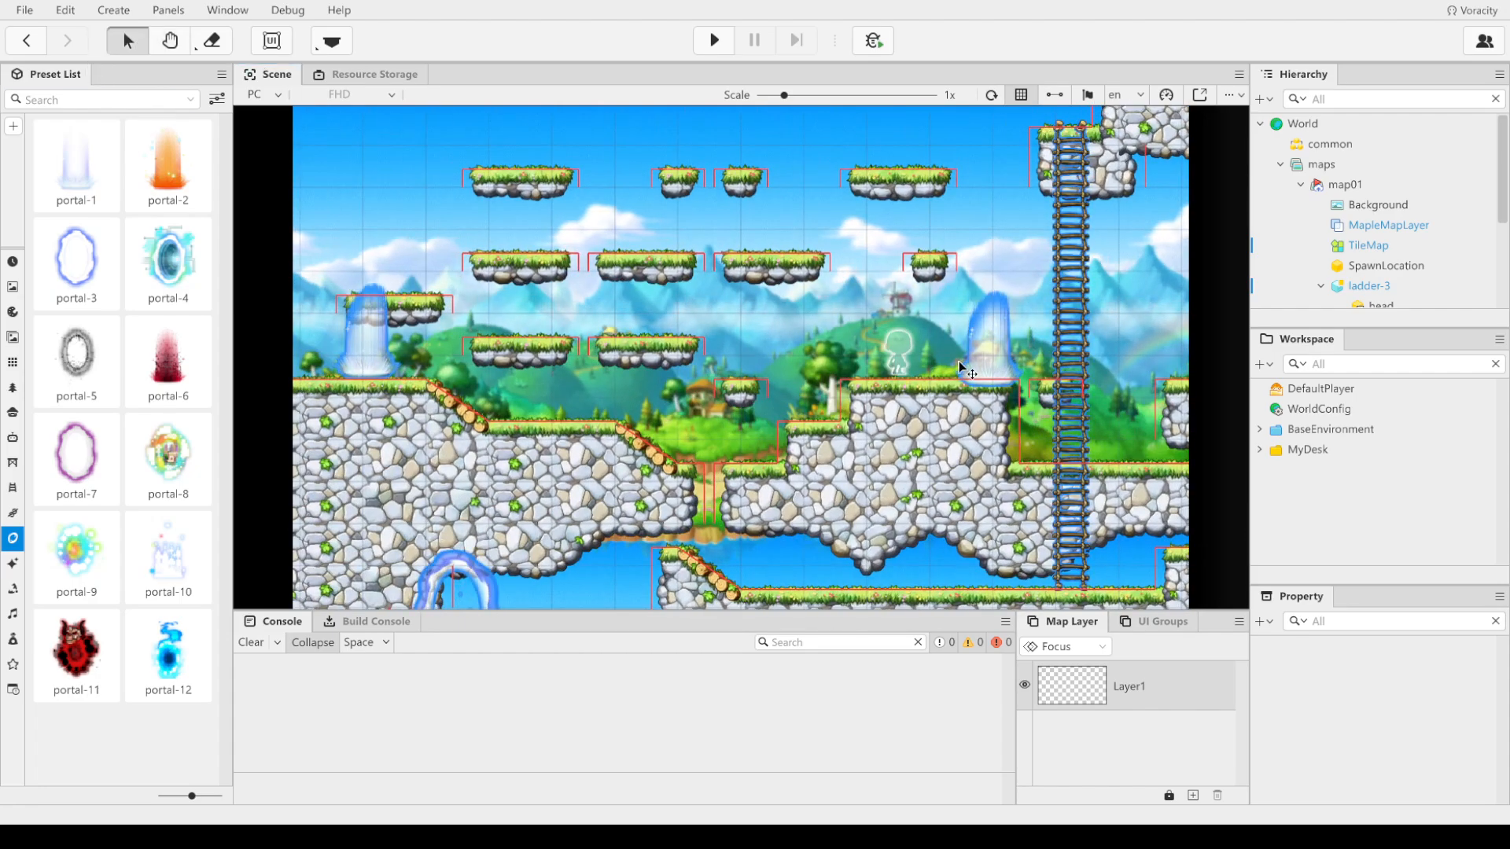
left_click(966, 356)
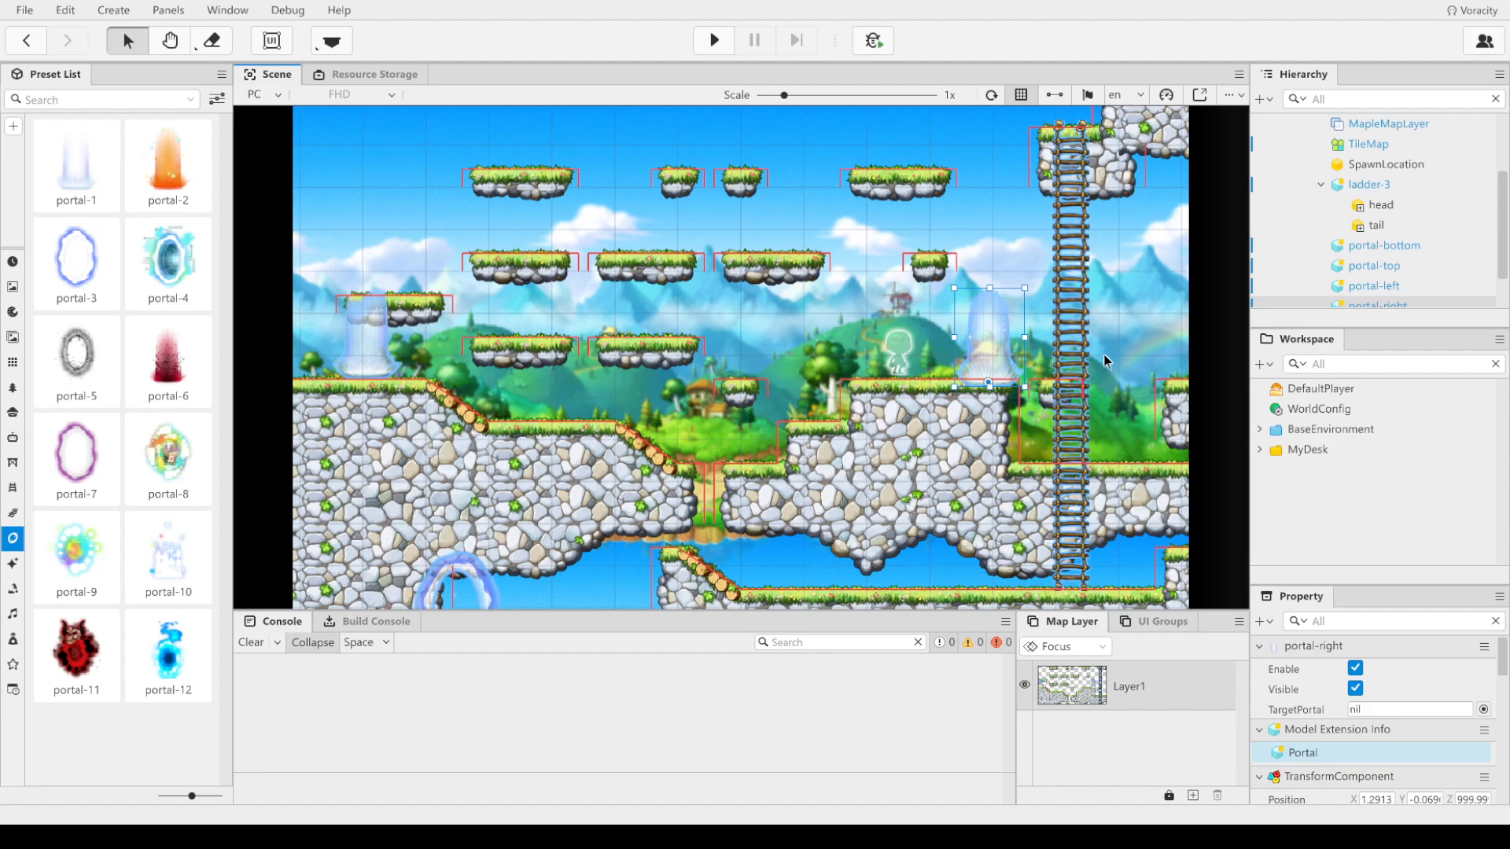
scroll(1435, 758, "down", 5)
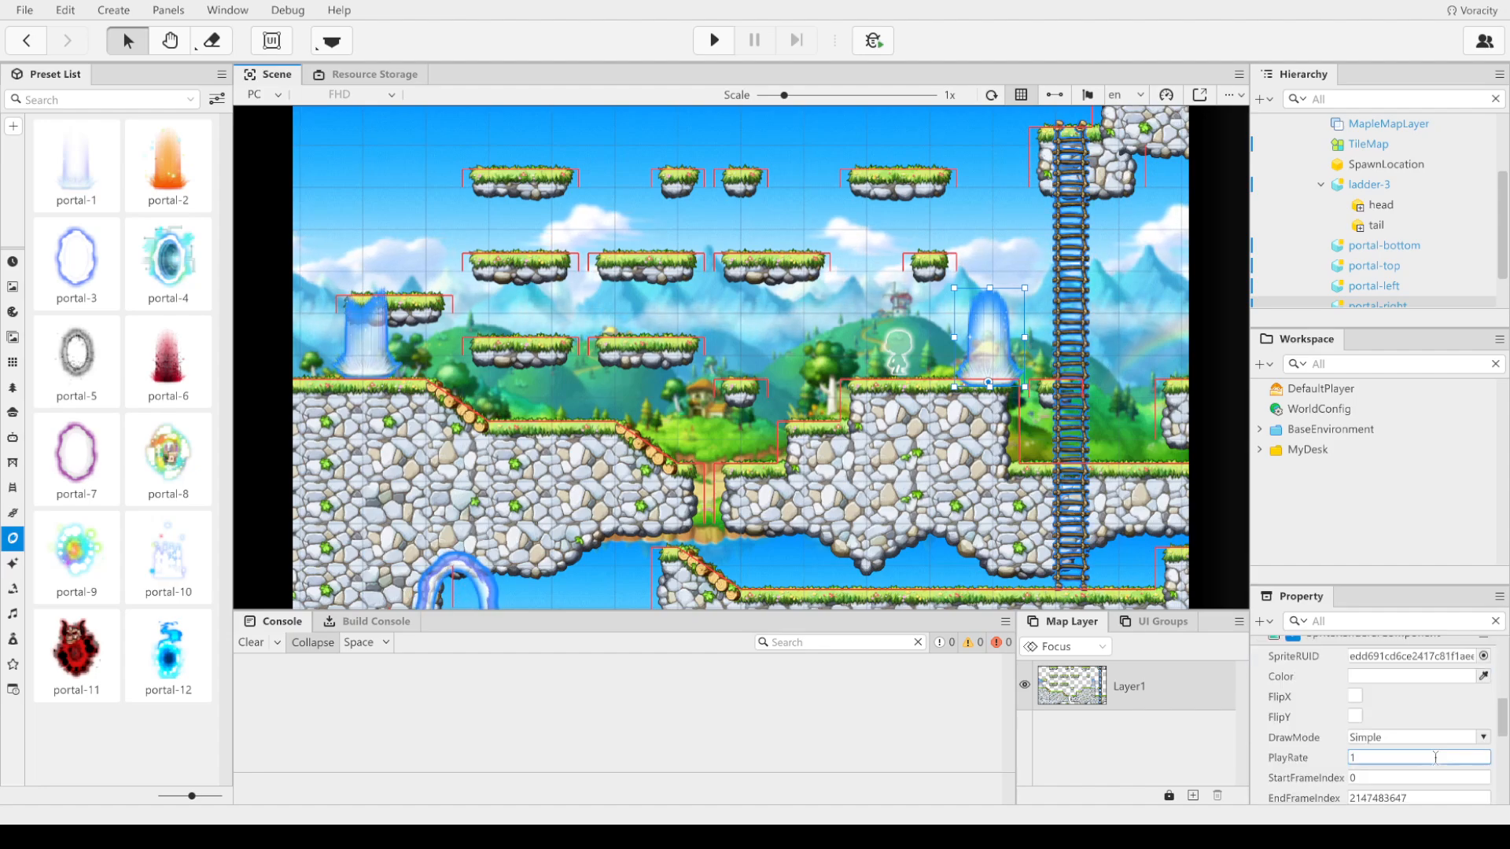
scroll(1435, 757, "down", 2)
scroll(1436, 758, "down", 1)
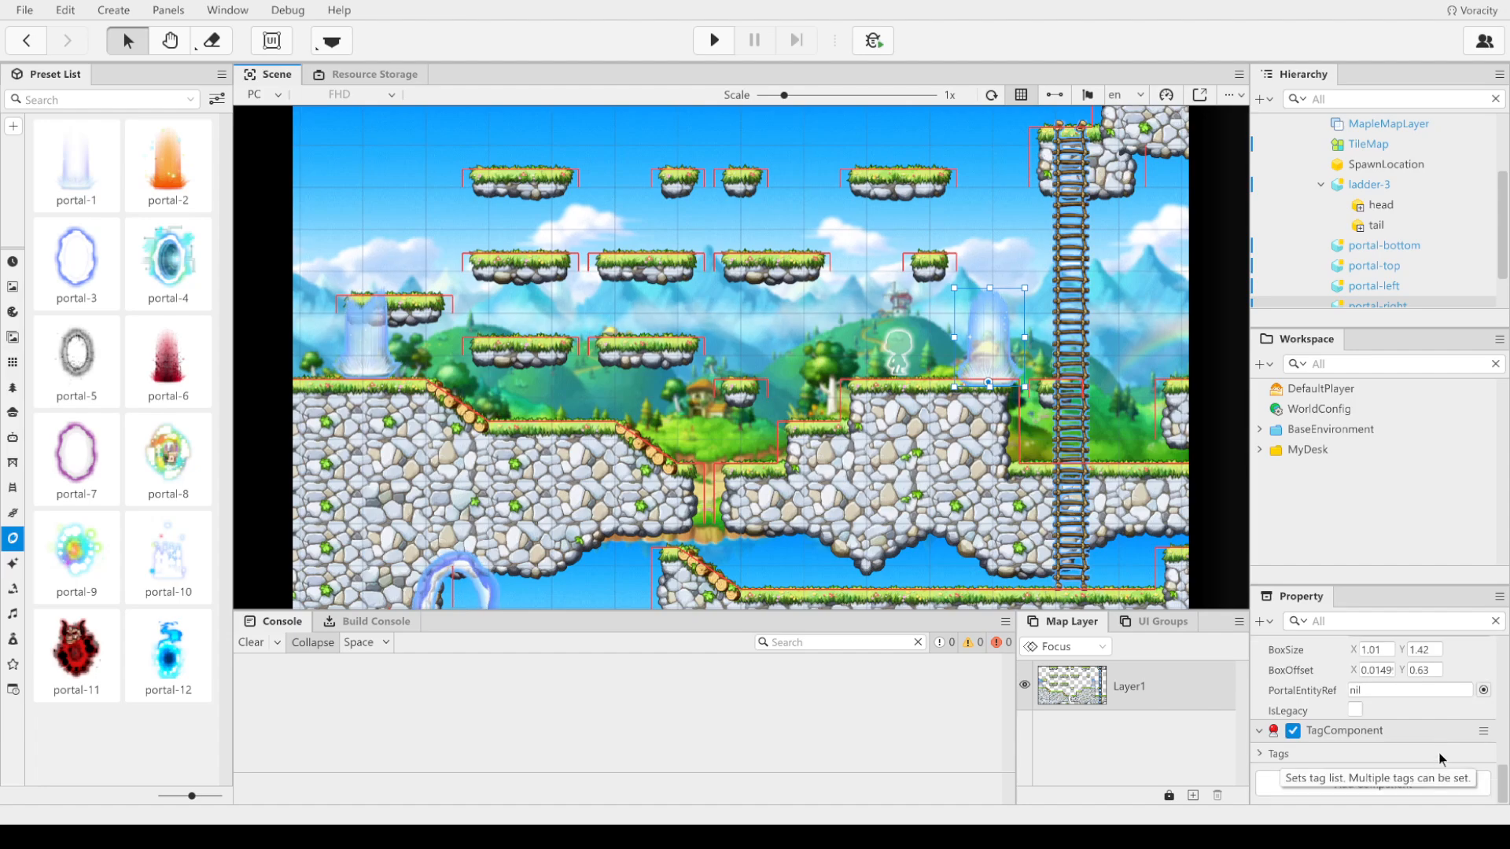
left_click(1483, 690)
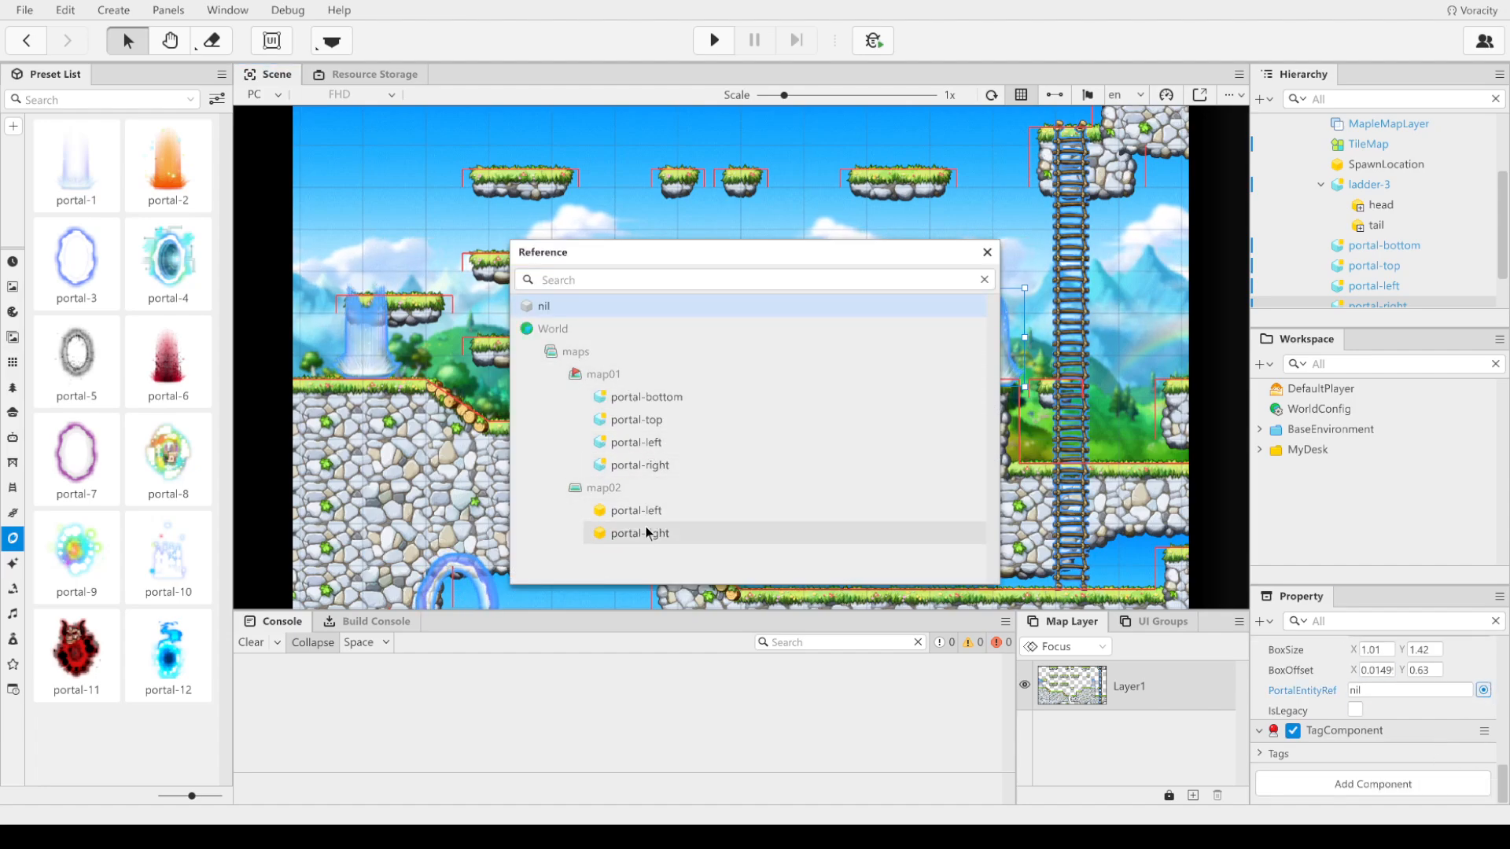
double_click(659, 509)
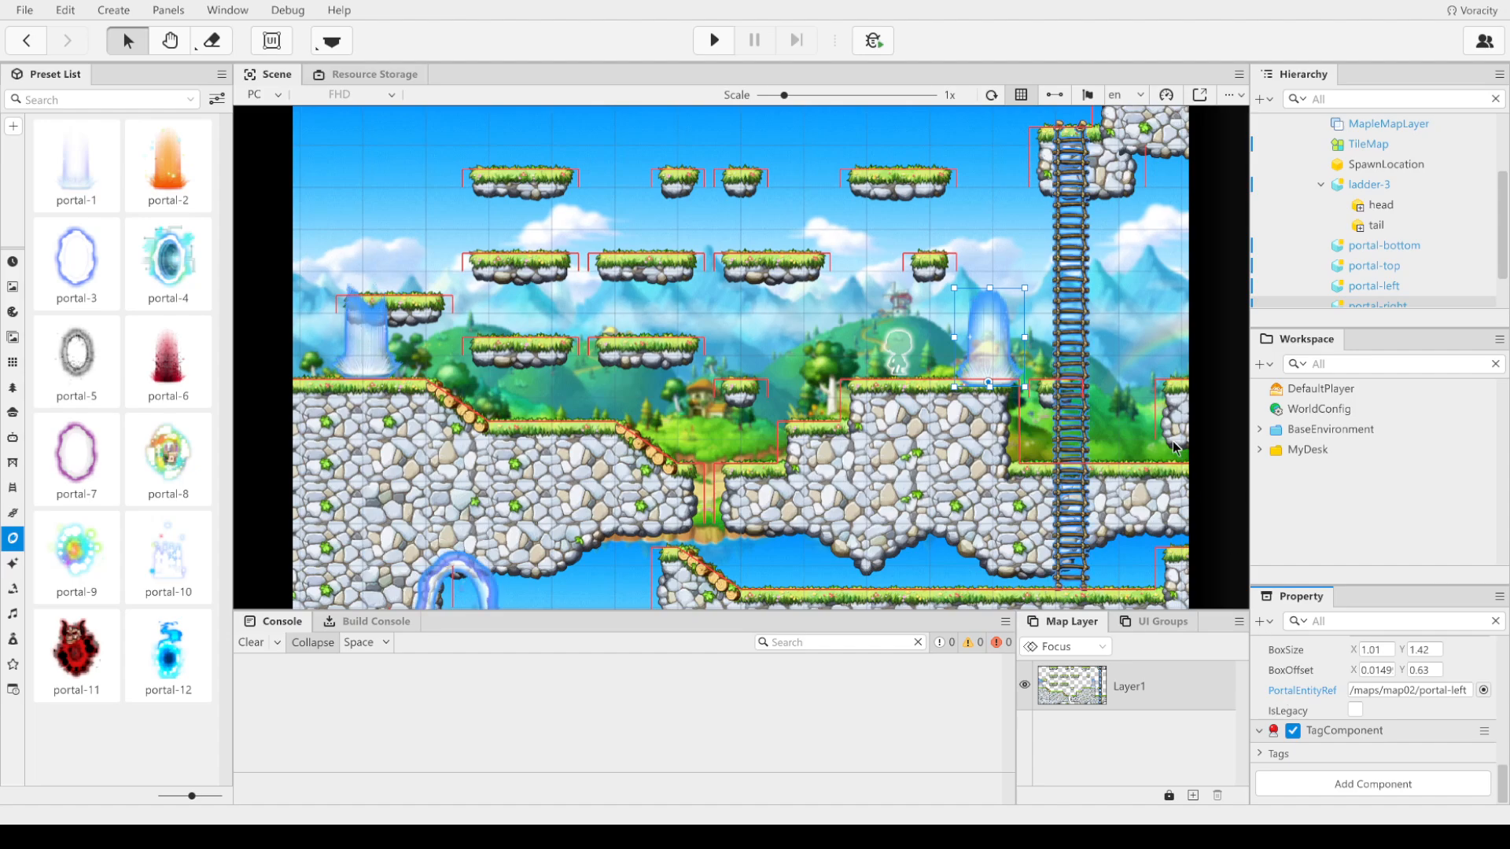
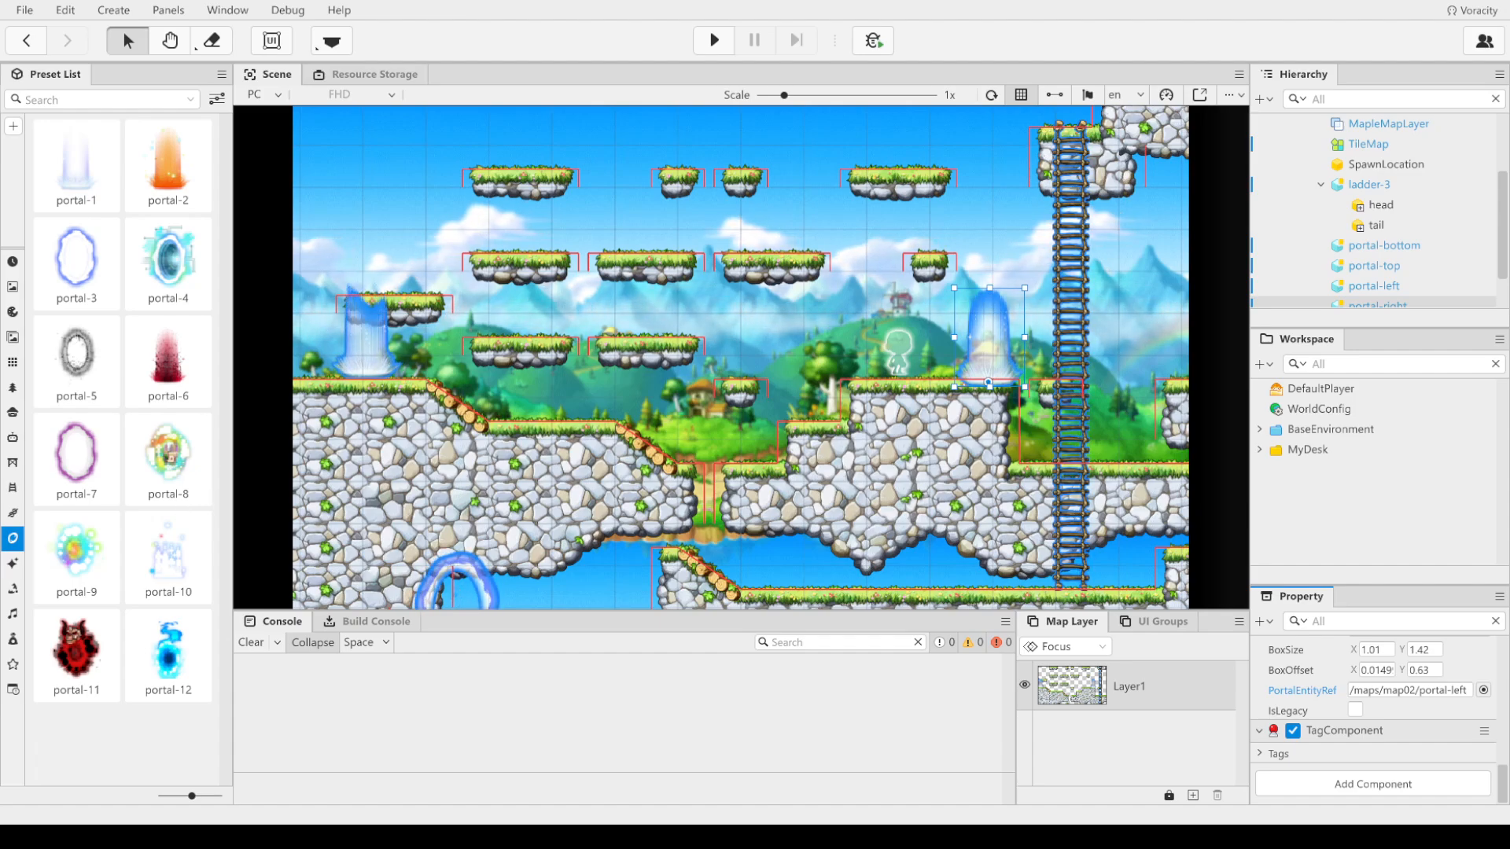
Step: Browse the sound, NPC and monster preset categories
left_click(13, 615)
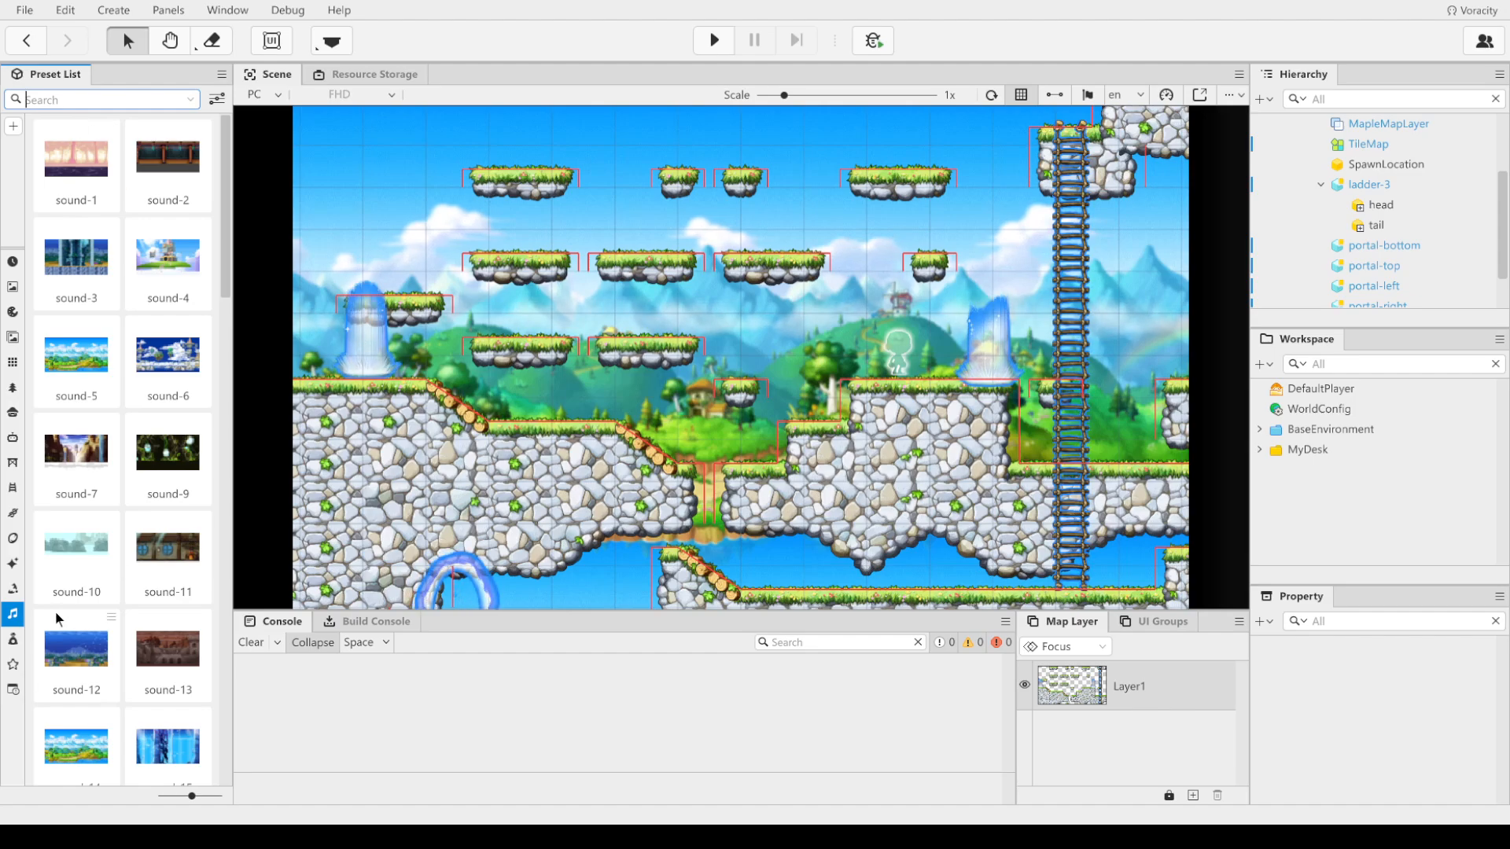
left_click(13, 487)
left_click(13, 436)
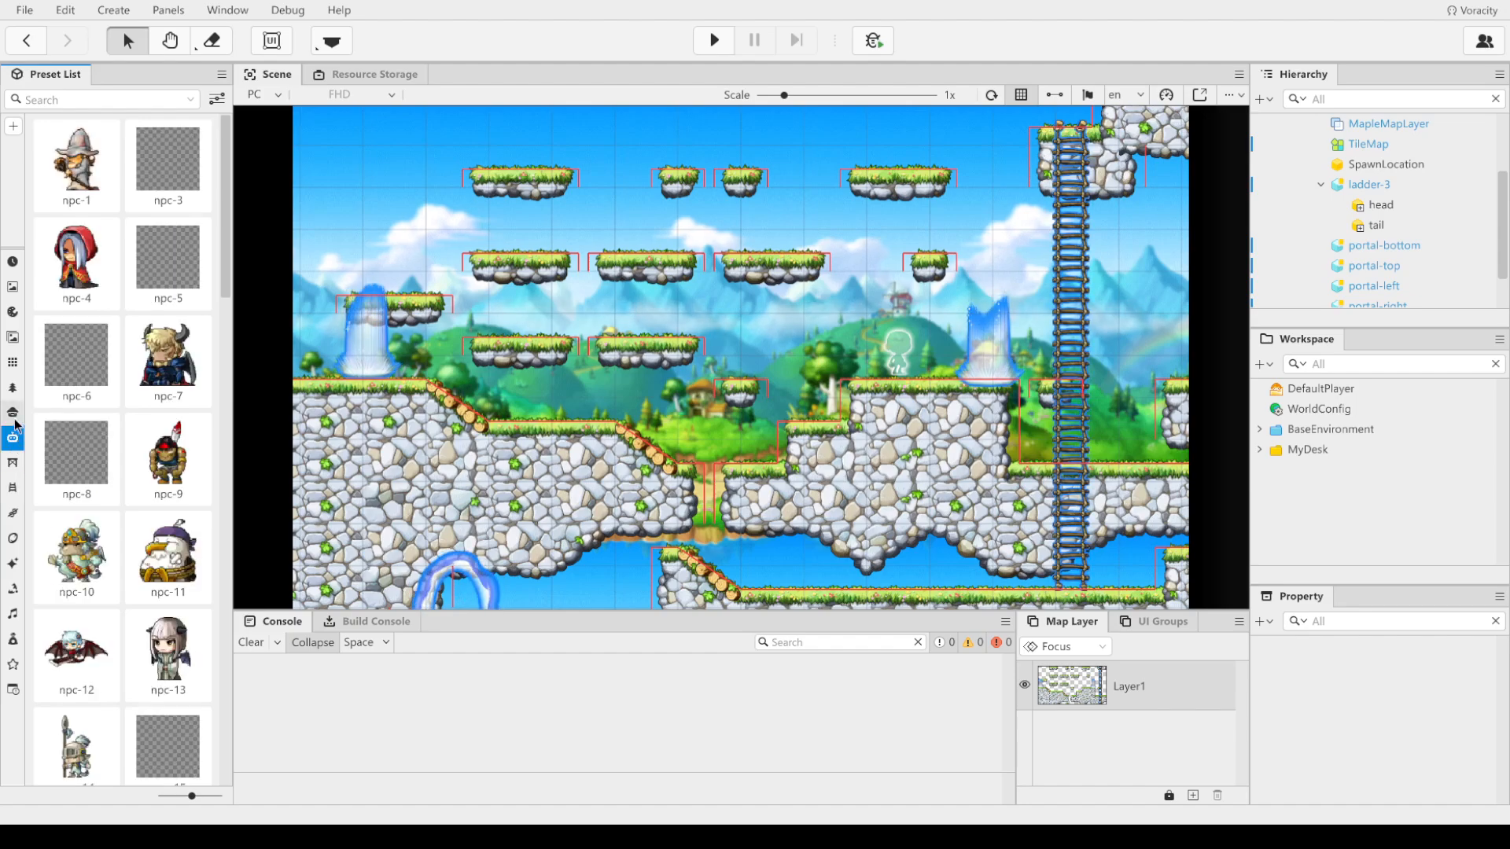
left_click(13, 411)
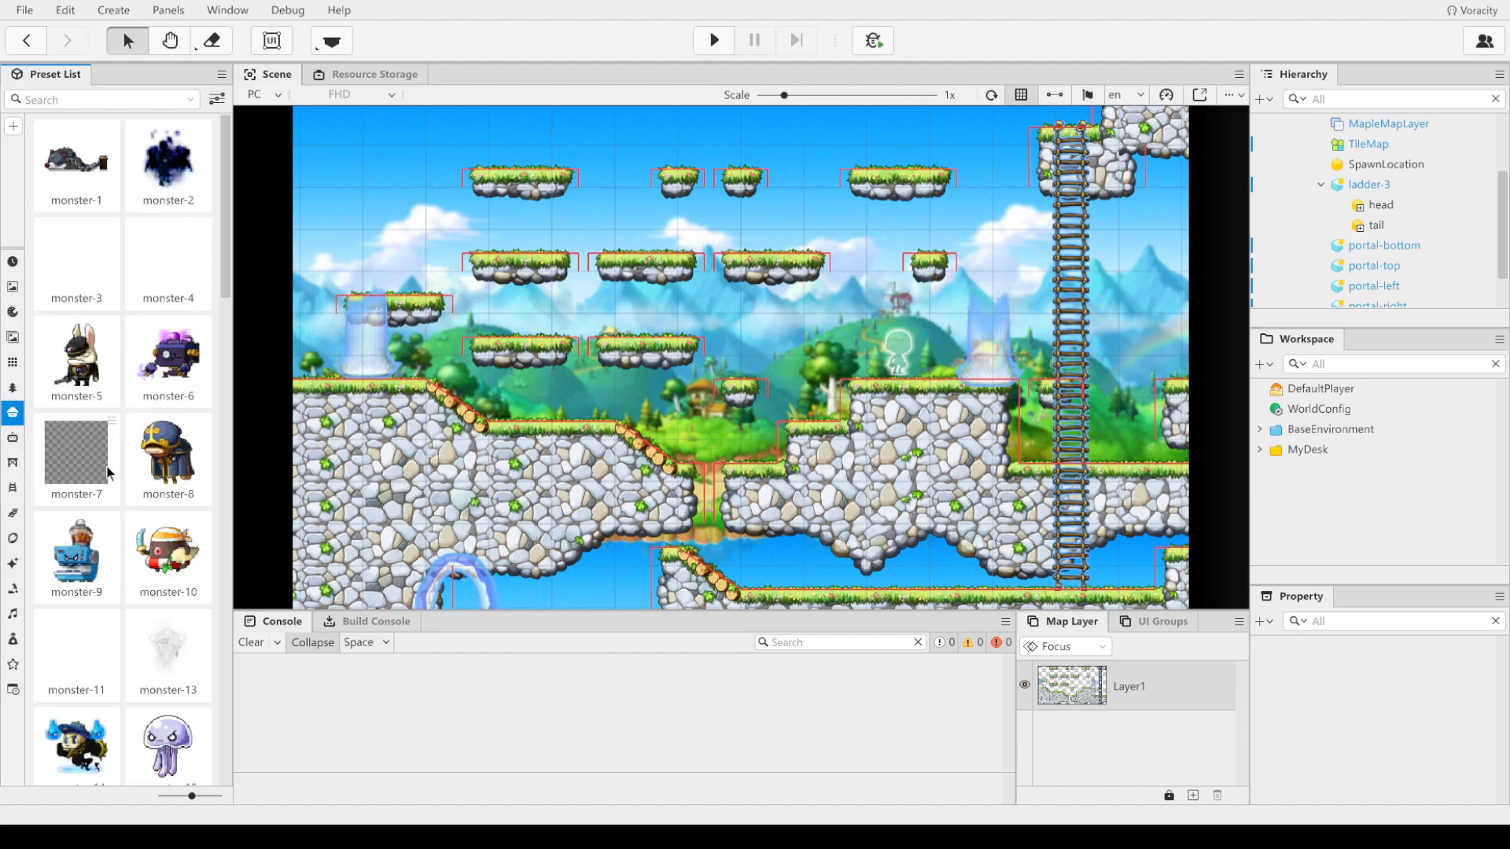
scroll(106, 464, "down", 6)
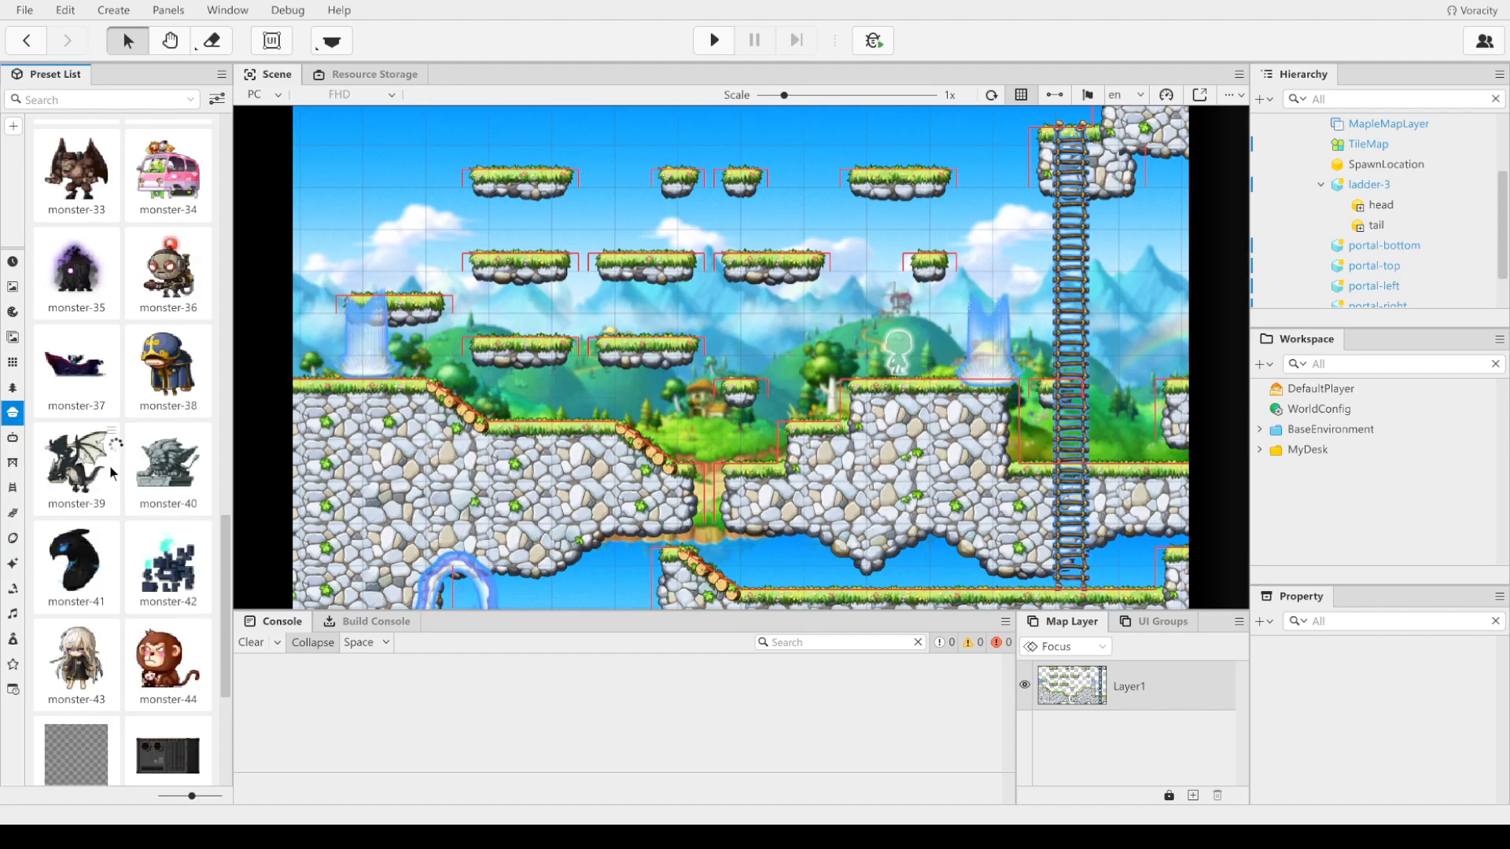
scroll(35, 597, "up", 5)
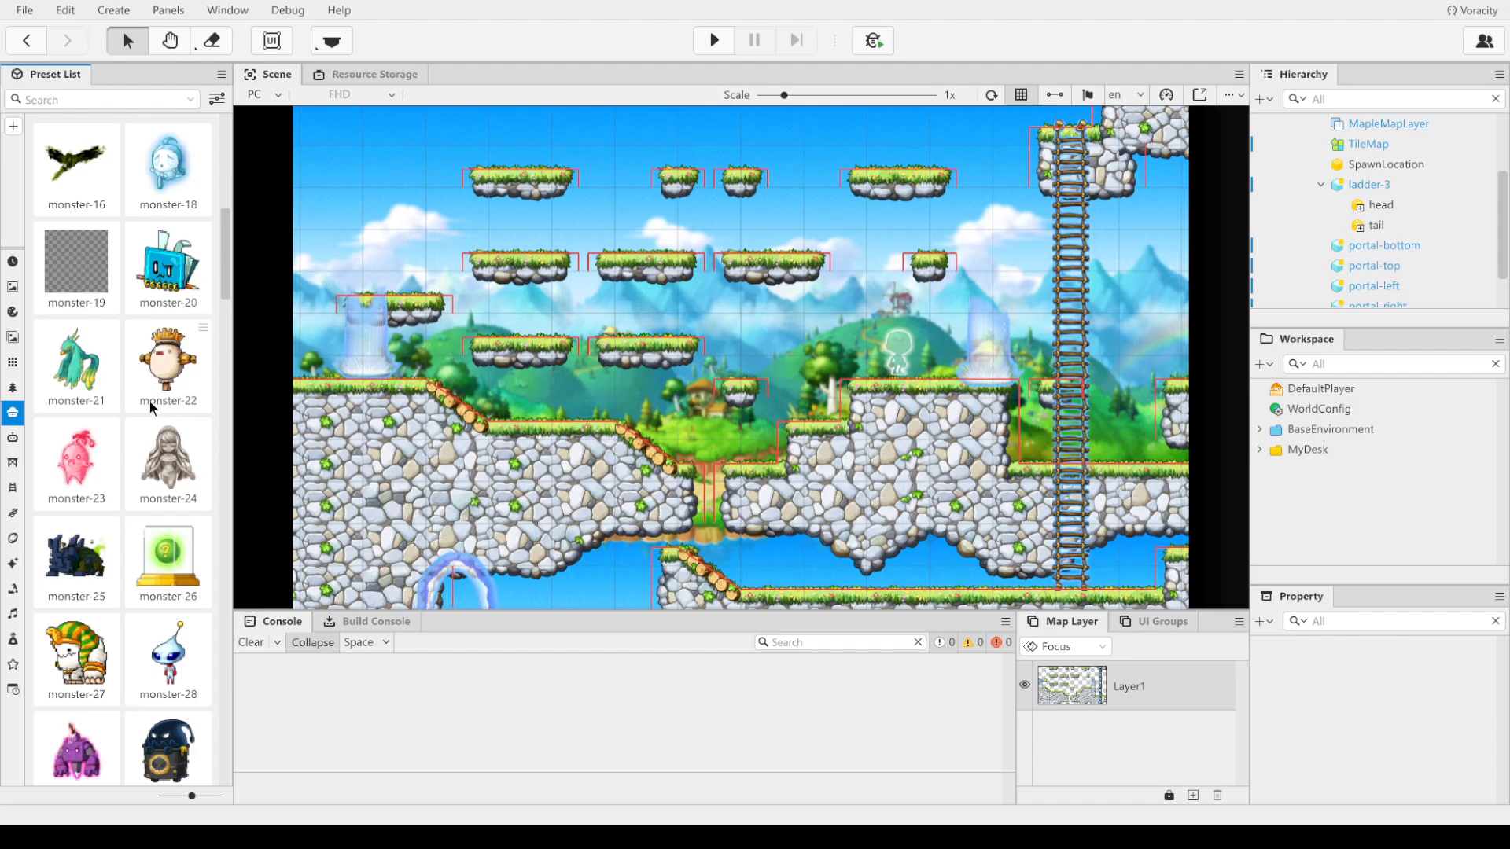
Step: Search the sound presets for "hunting" and try out sound-236
left_click(11, 618)
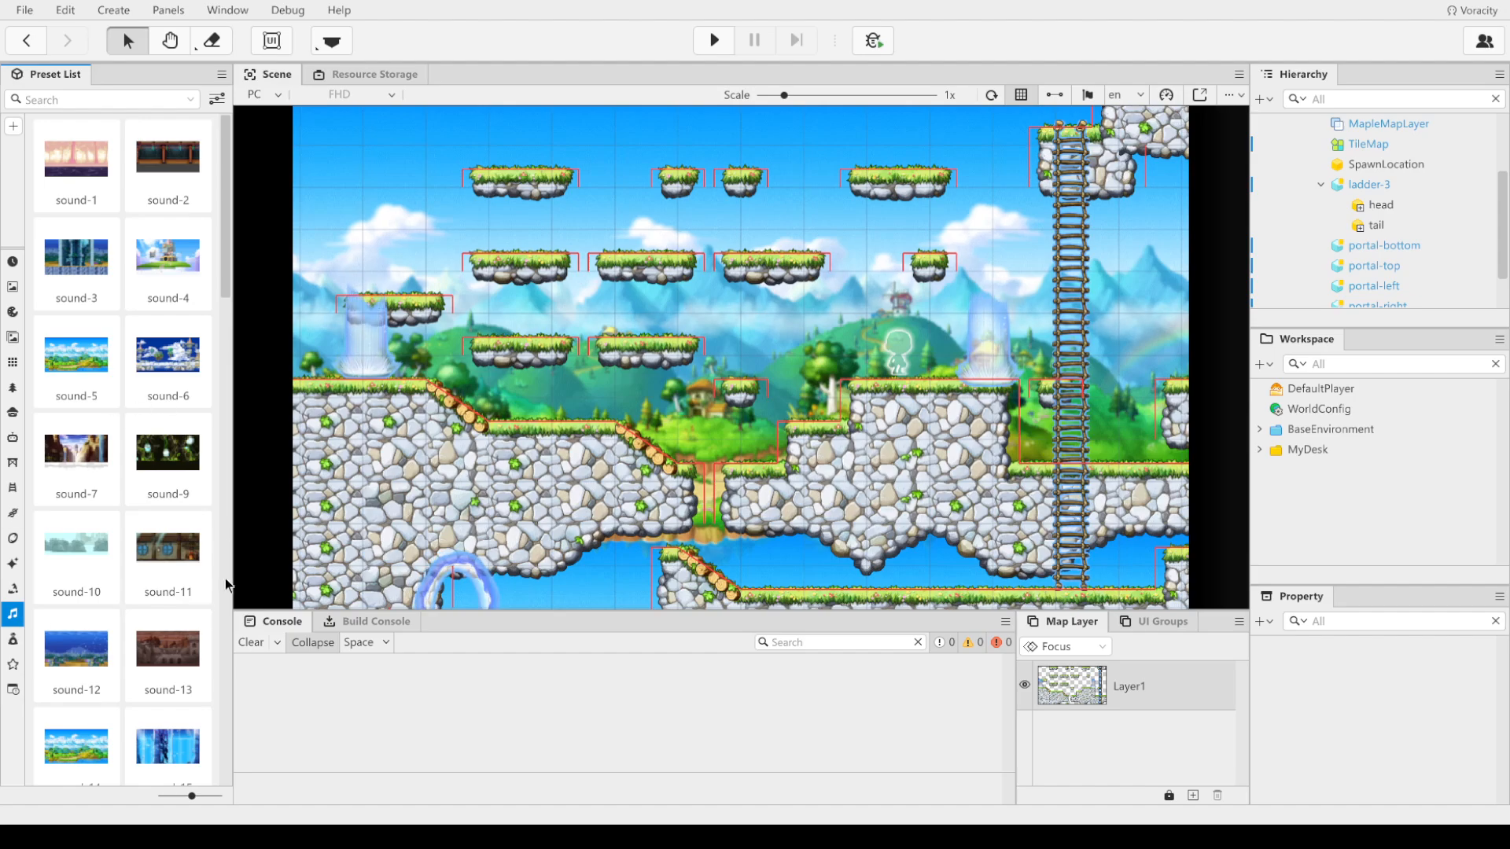
scroll(180, 595, "down", 2)
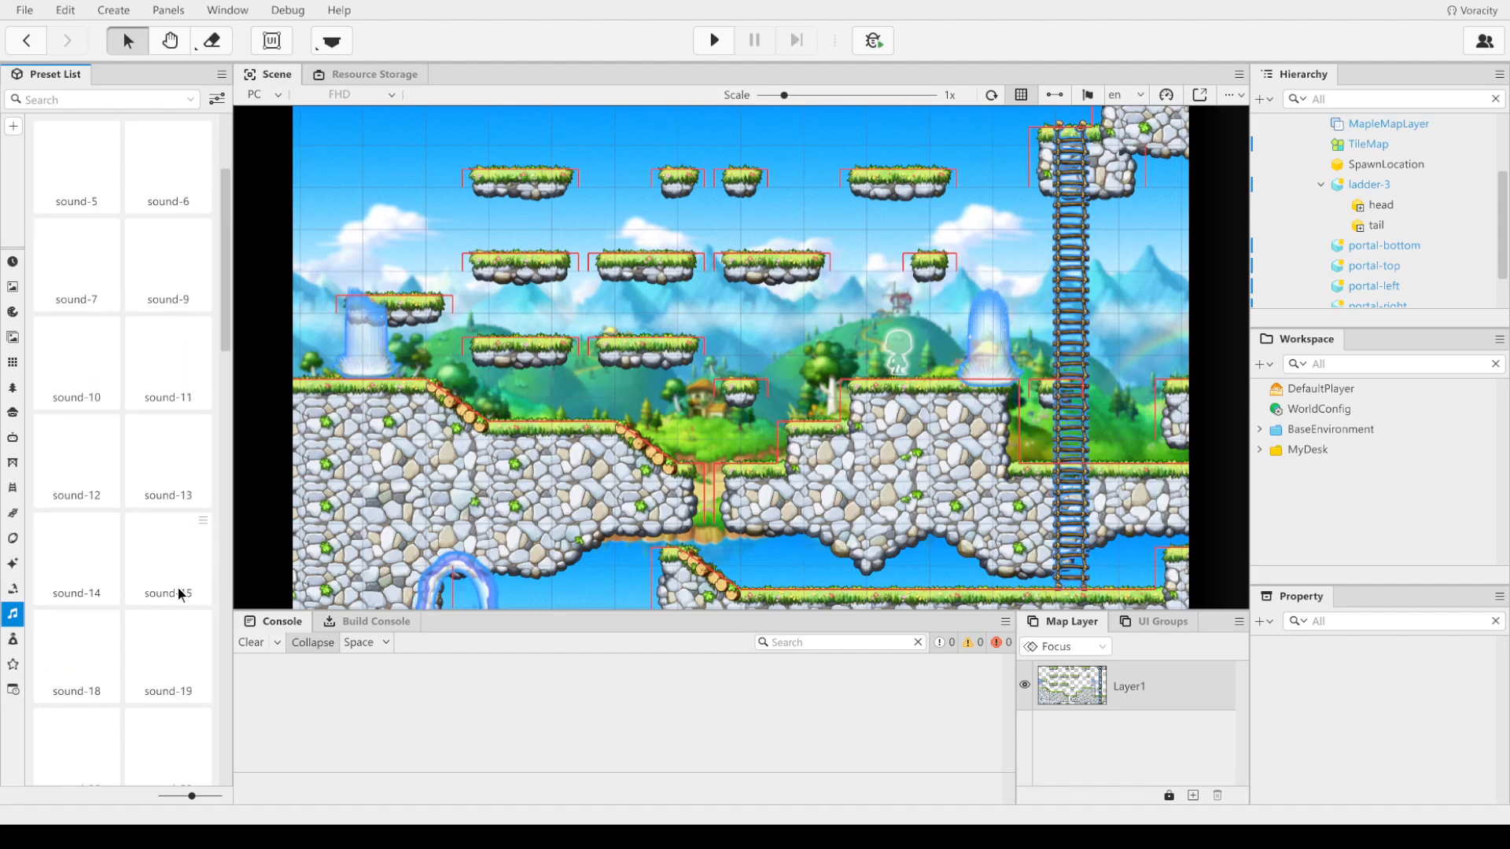
scroll(180, 595, "up", 2)
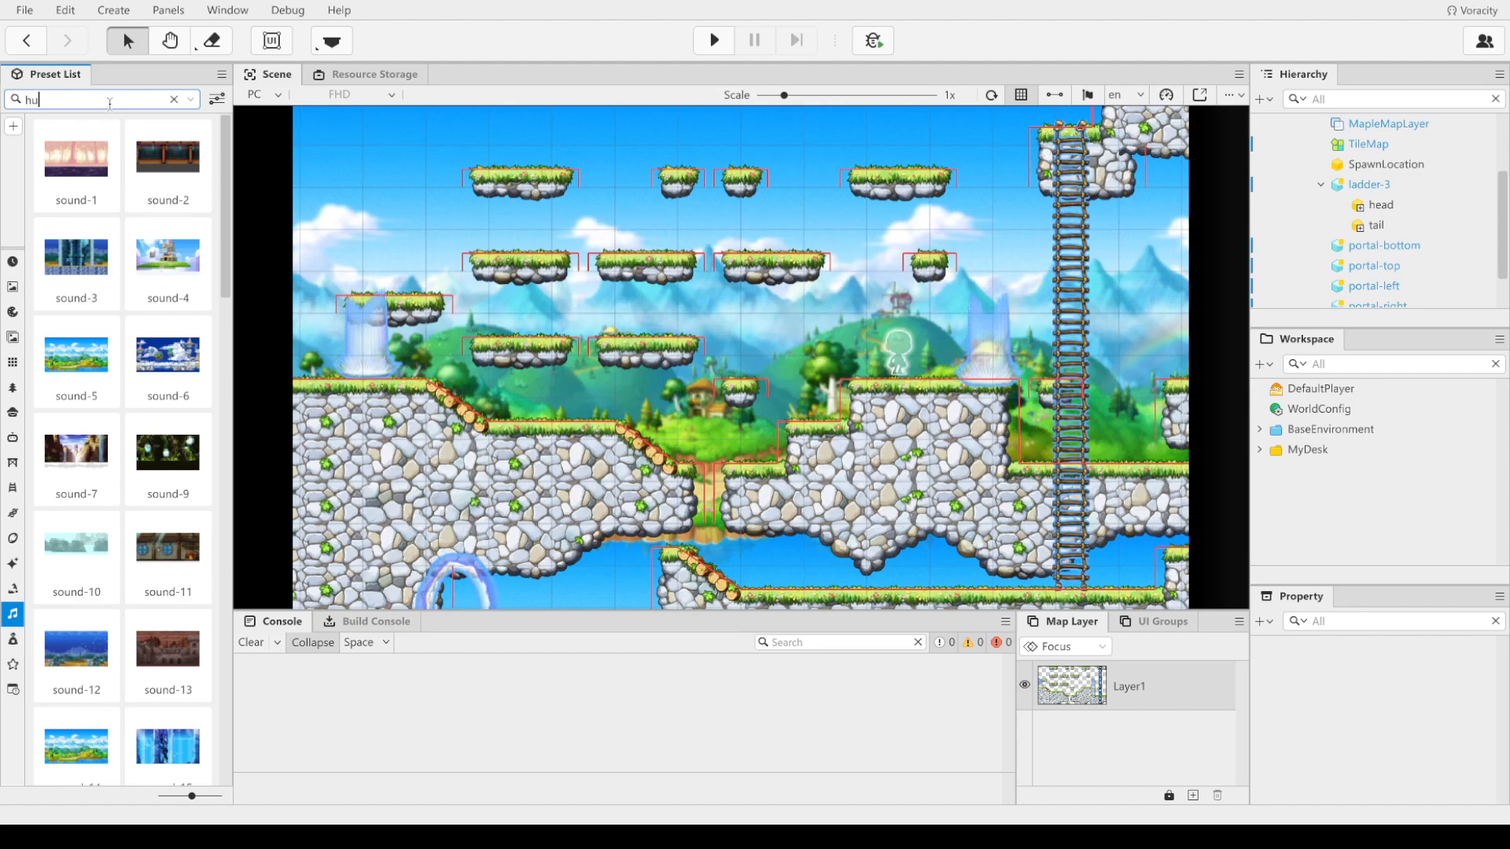
key("Return")
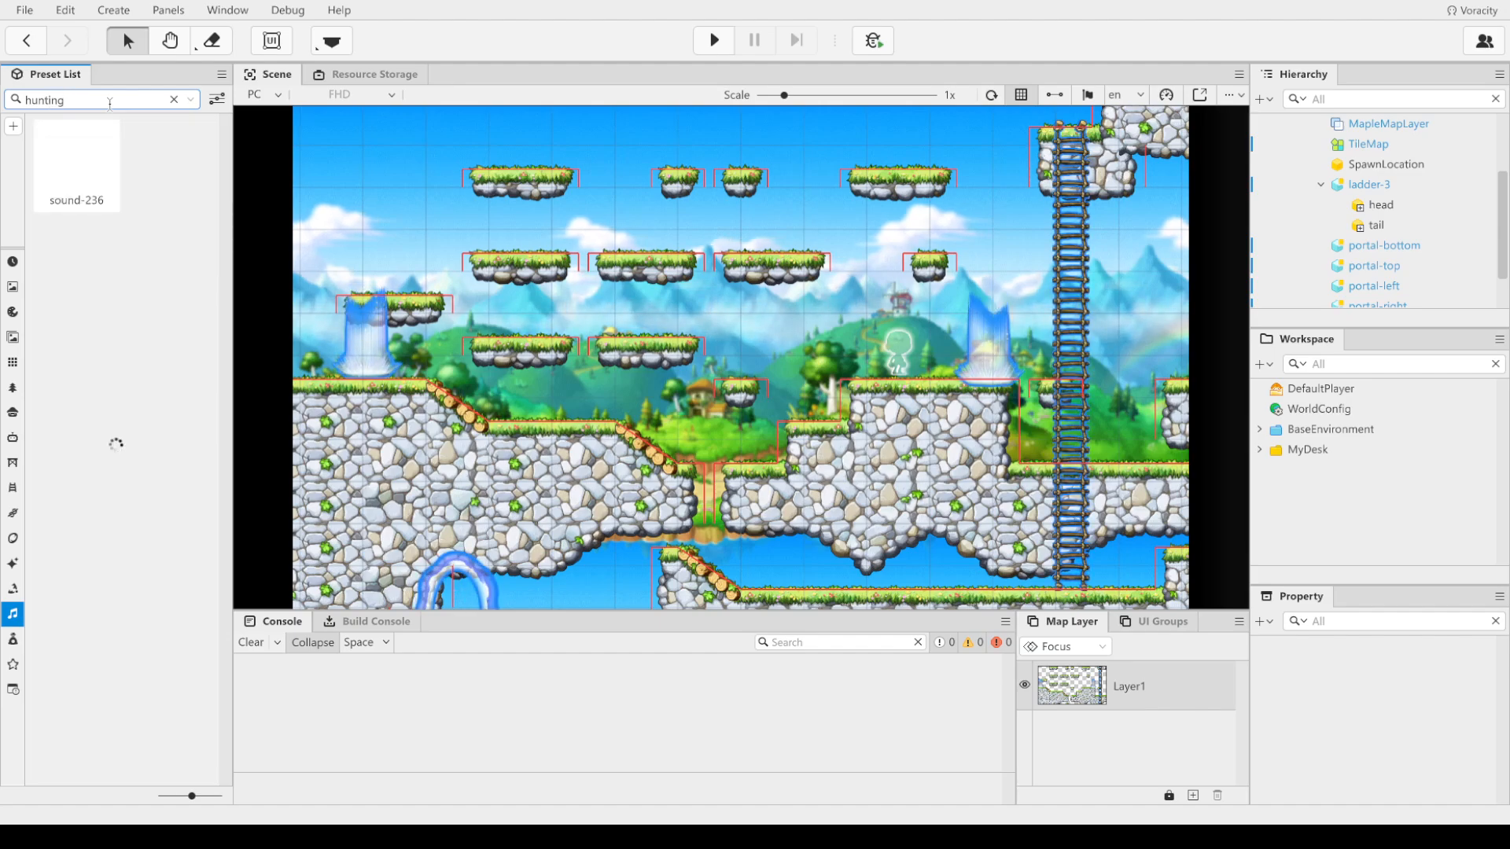
left_click(73, 184)
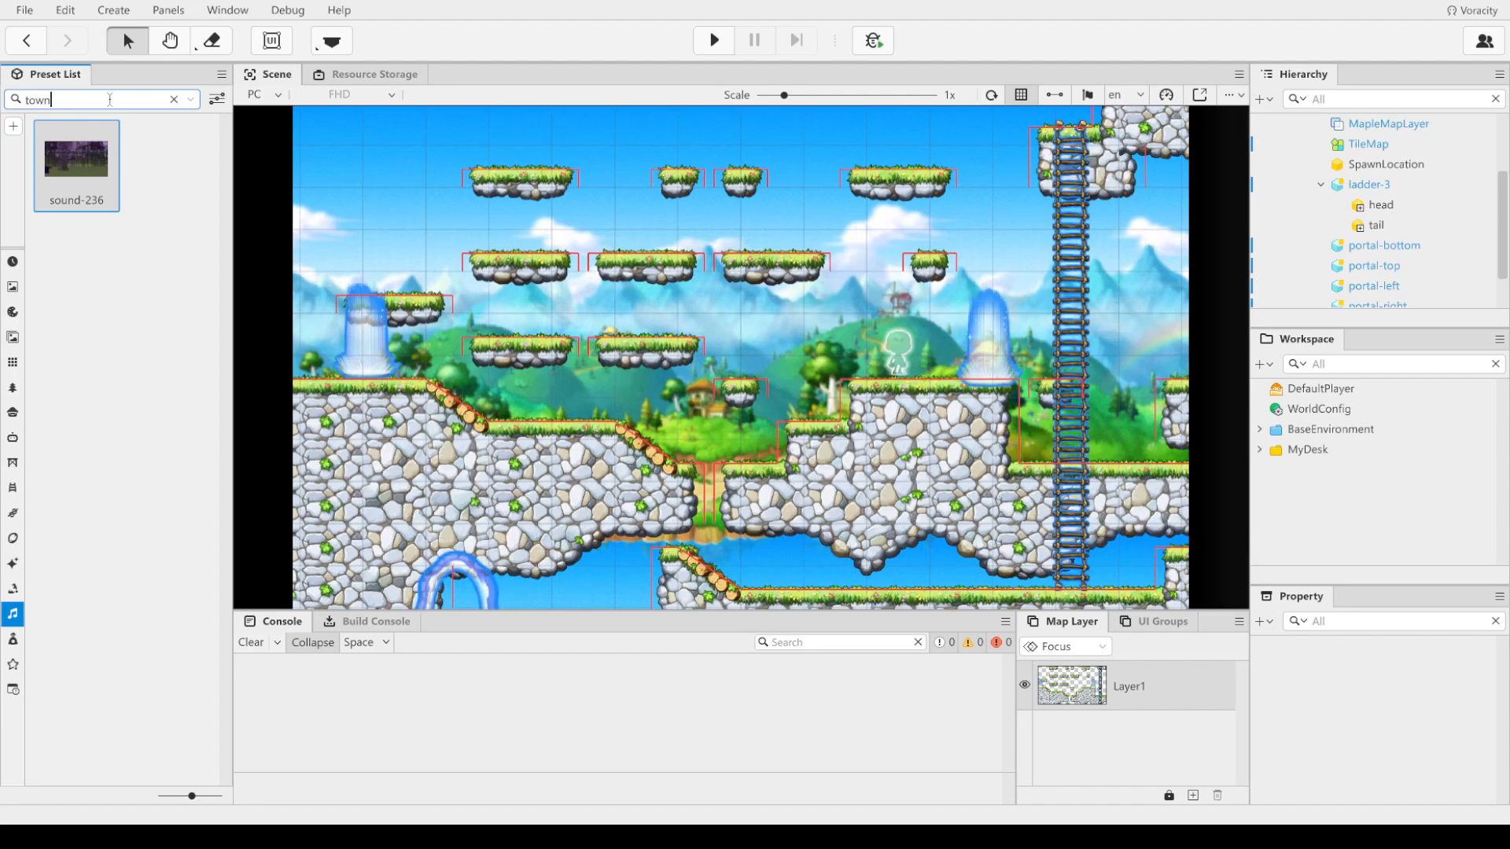
Step: Search the sound presets for "town" and apply sound-4 to map01 as background music
key("Return")
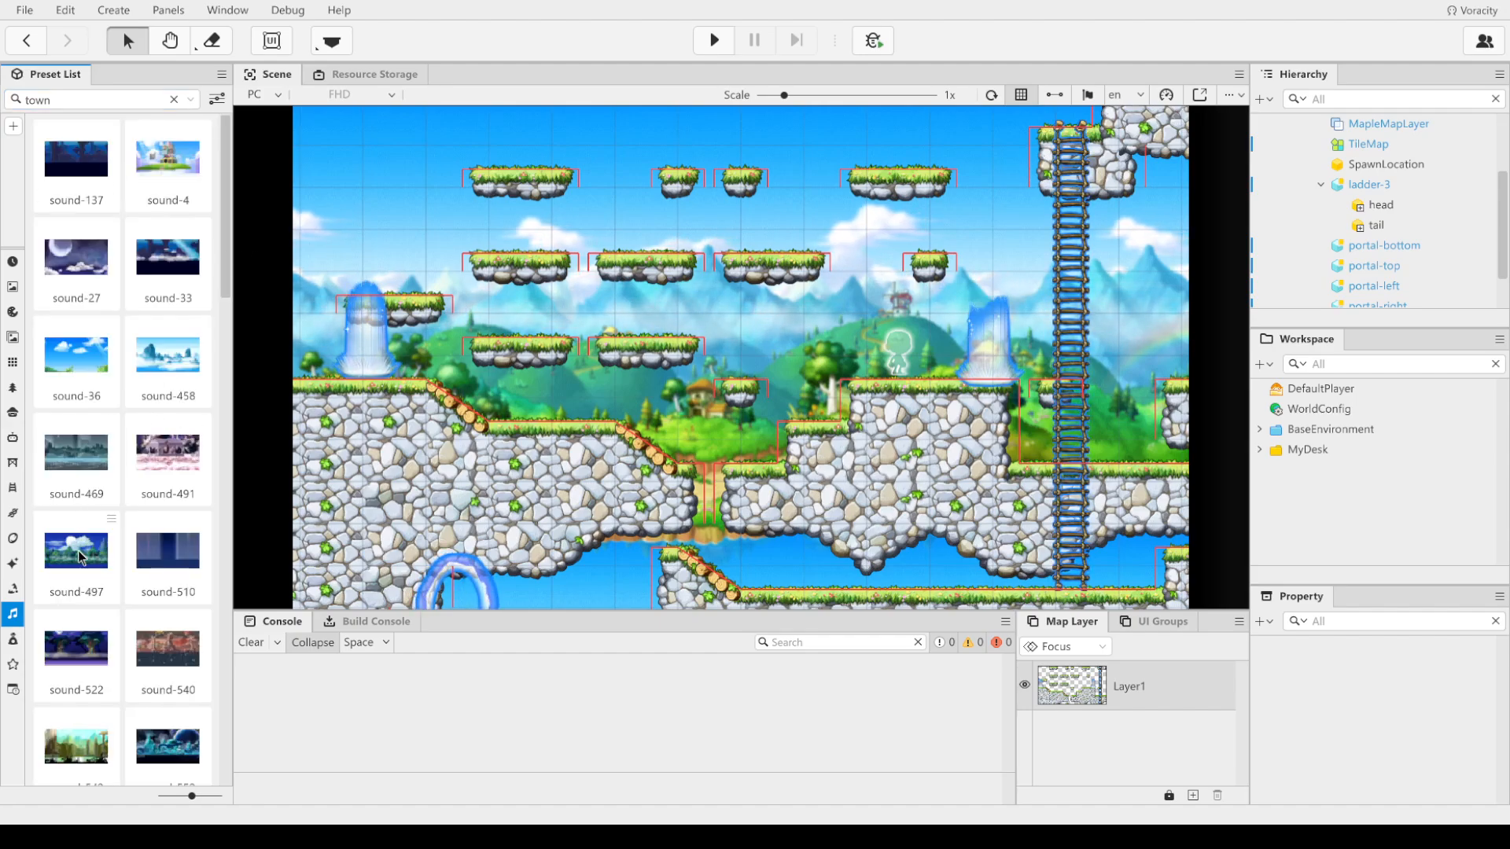
left_click(170, 163)
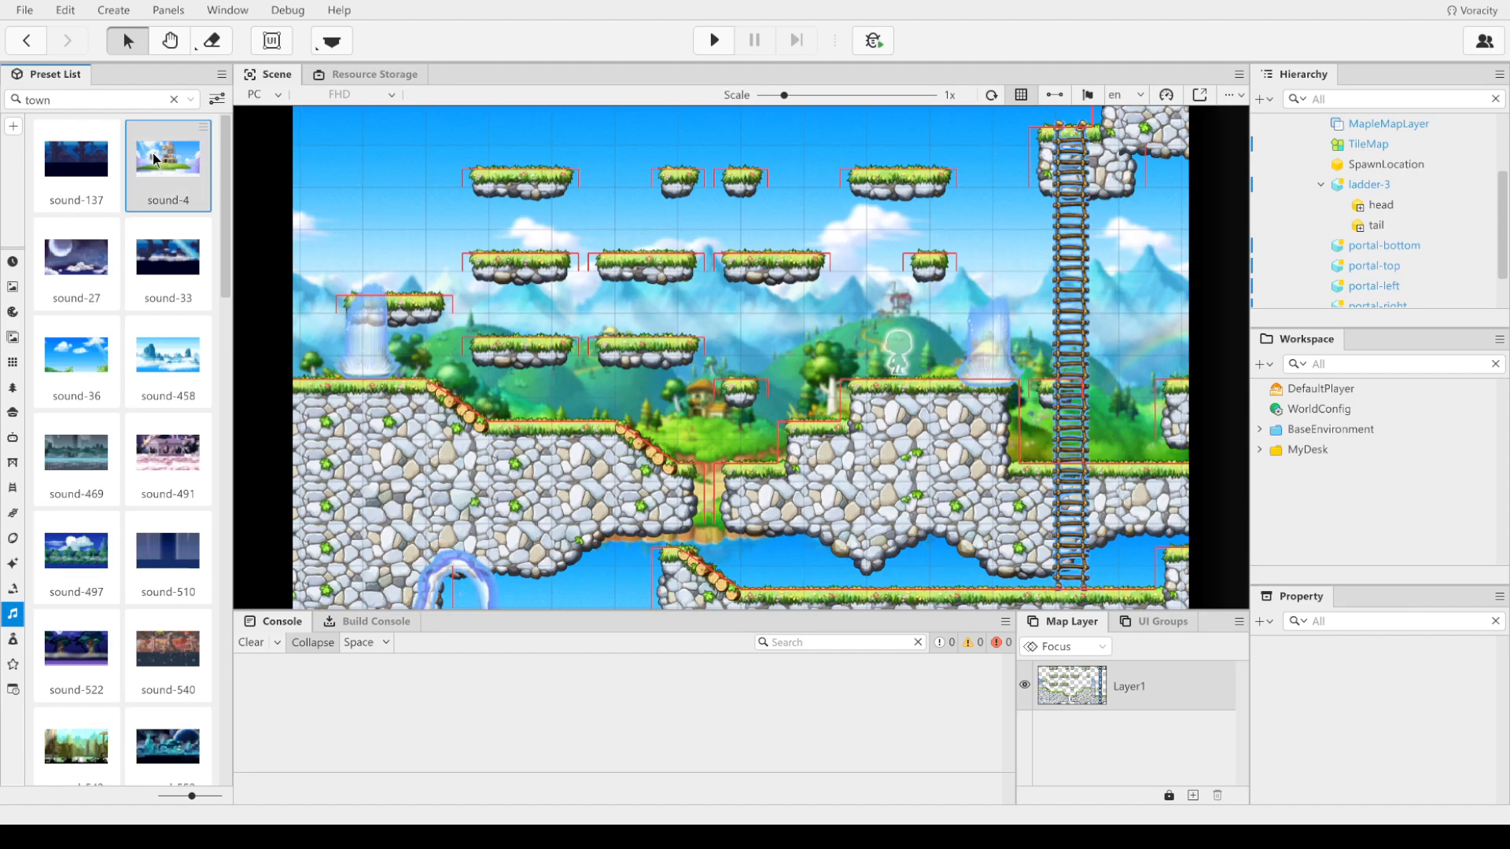
left_click_drag(196, 176, 376, 183)
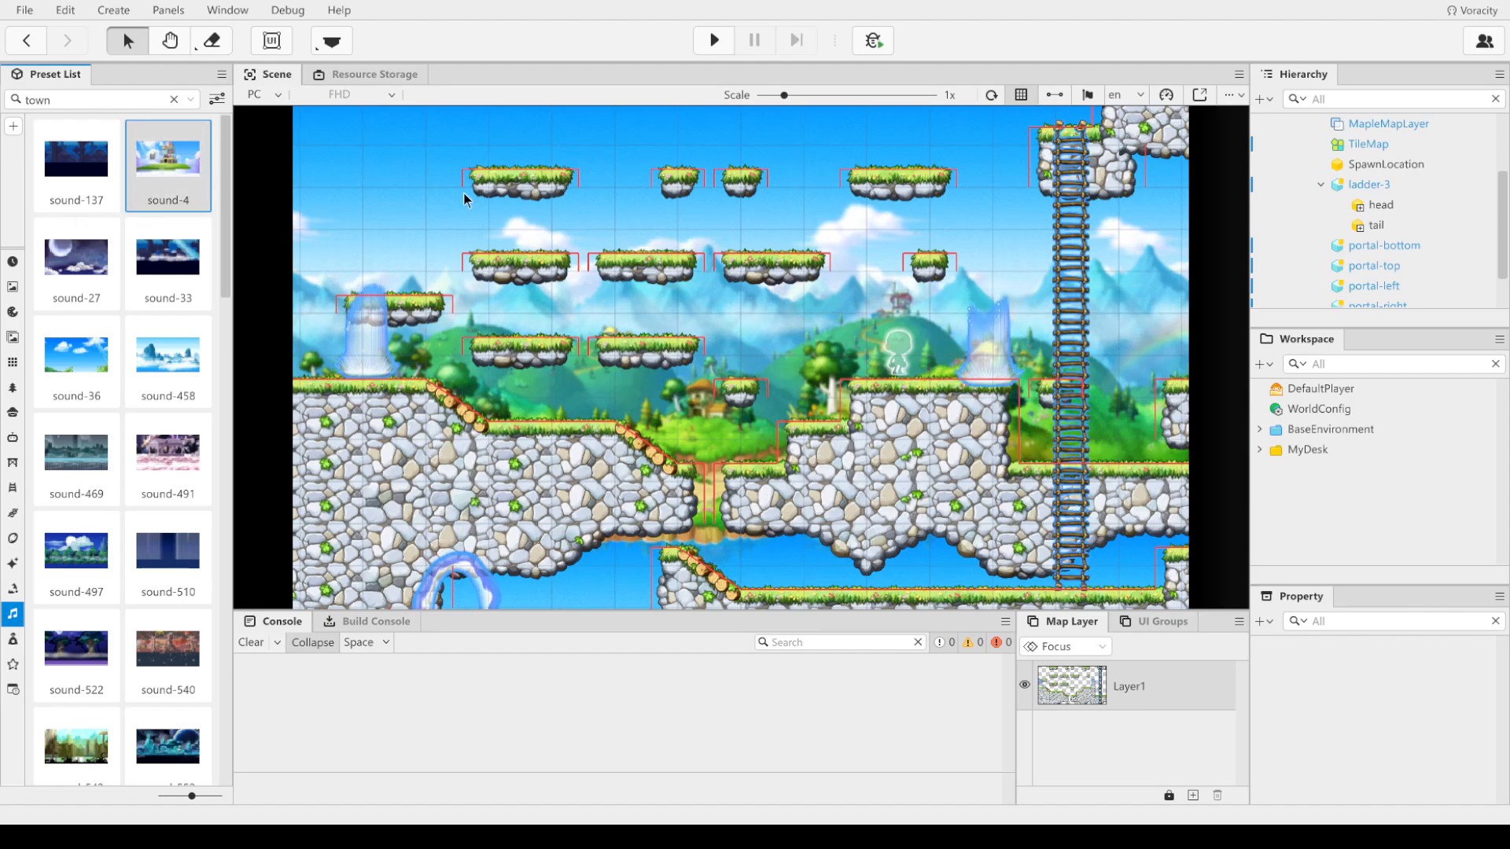
left_click(169, 40)
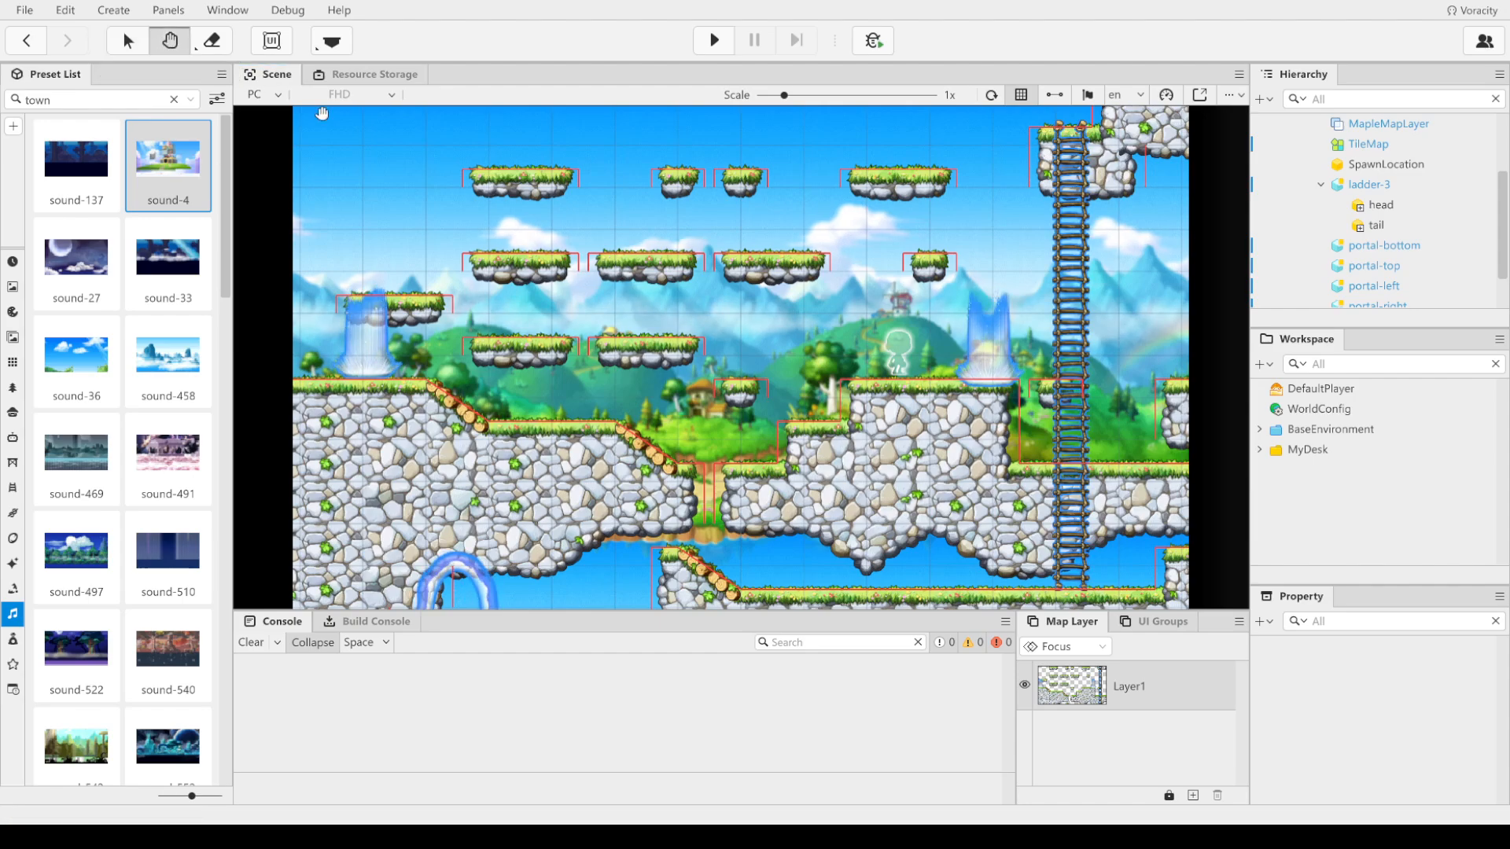
left_click(167, 168)
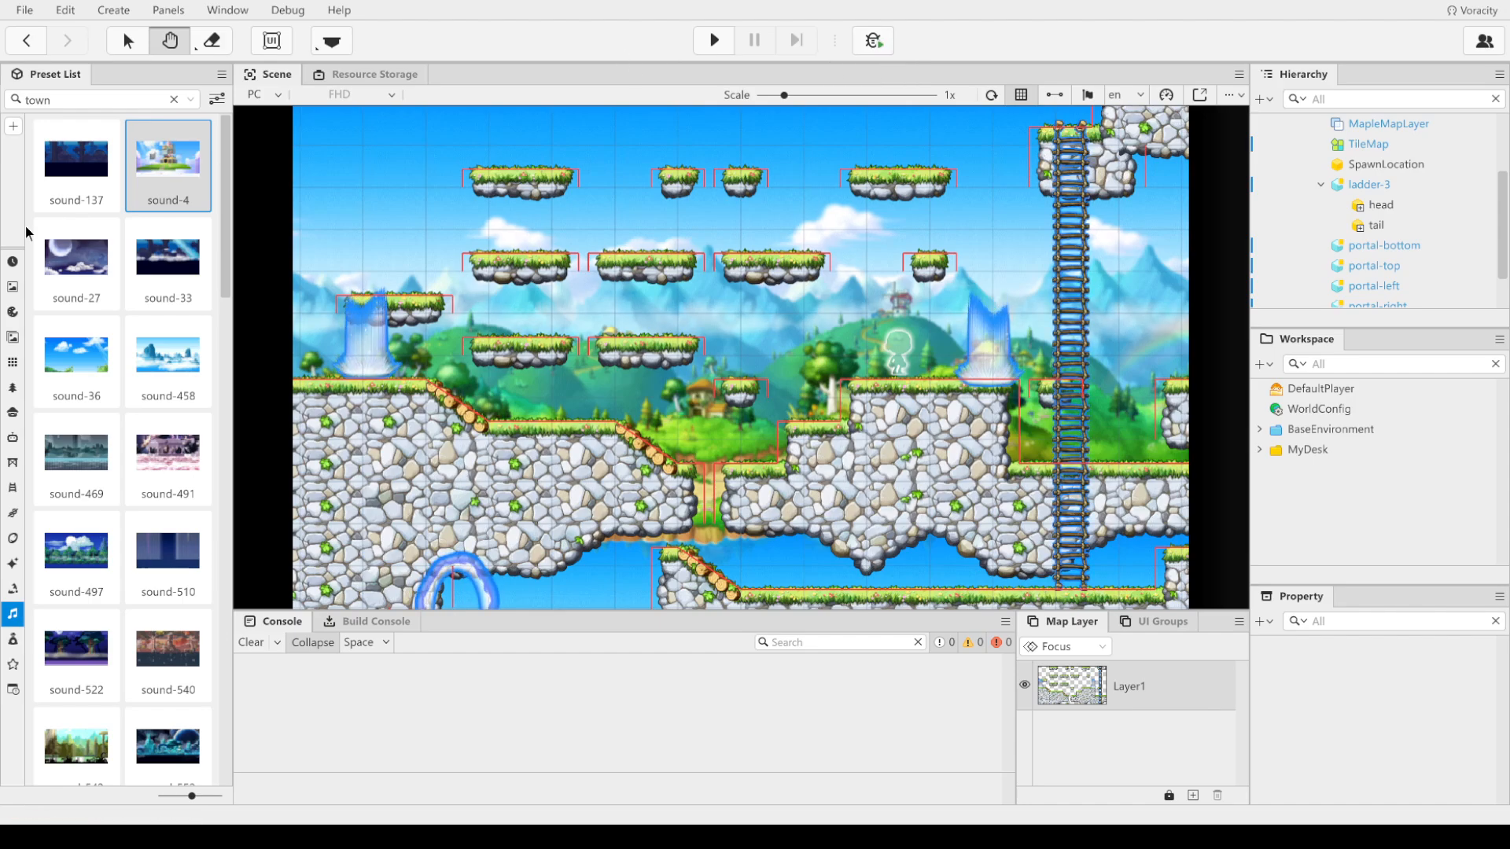
Step: Playtest map01 by walking the terrain and climbing the ladder, try sound-36 during play, and stop the test
left_click(714, 43)
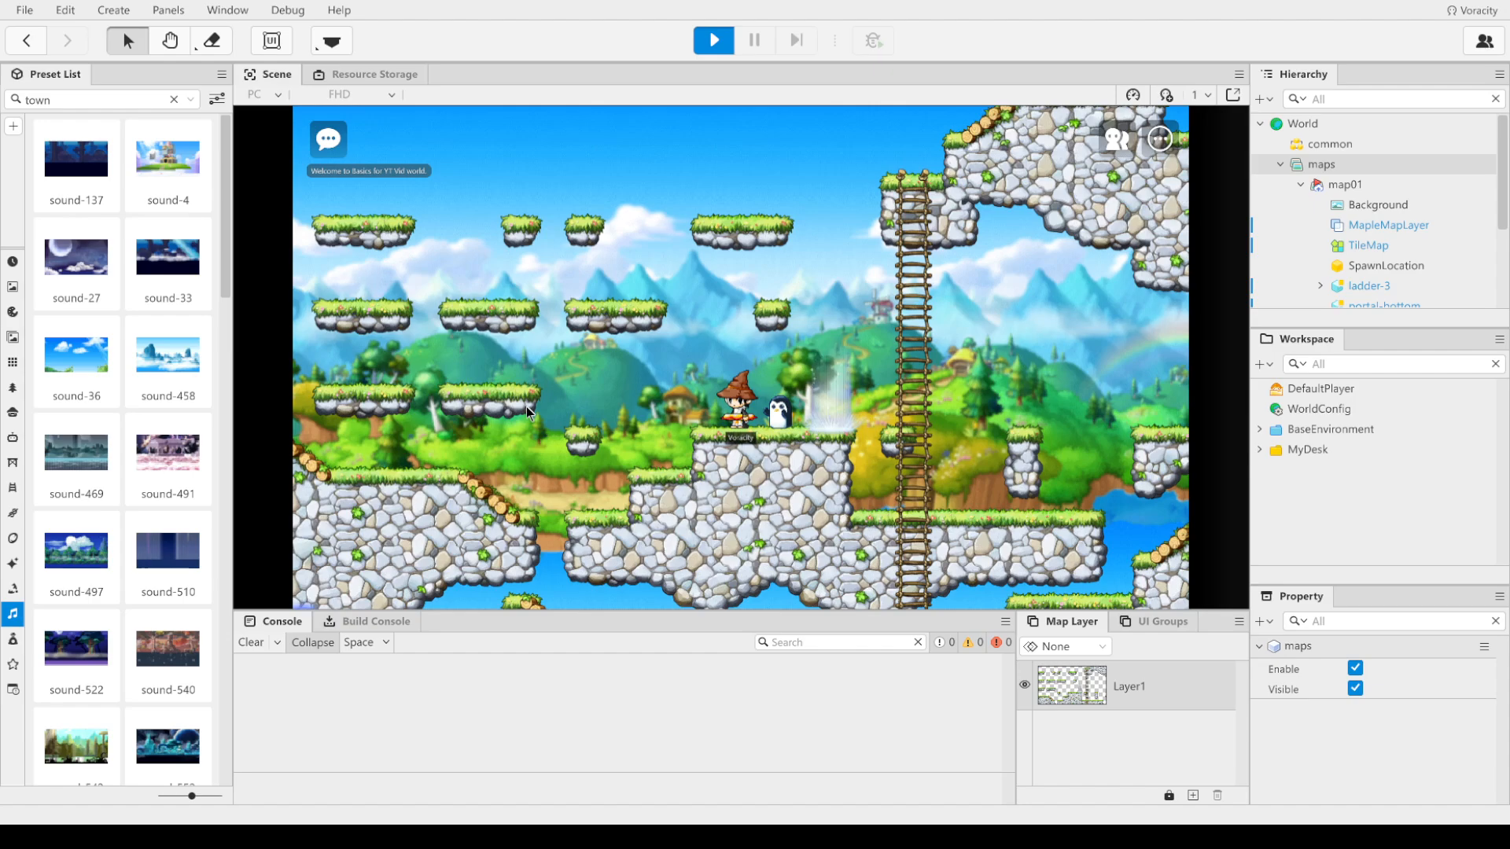
key("Left")
key("Left")
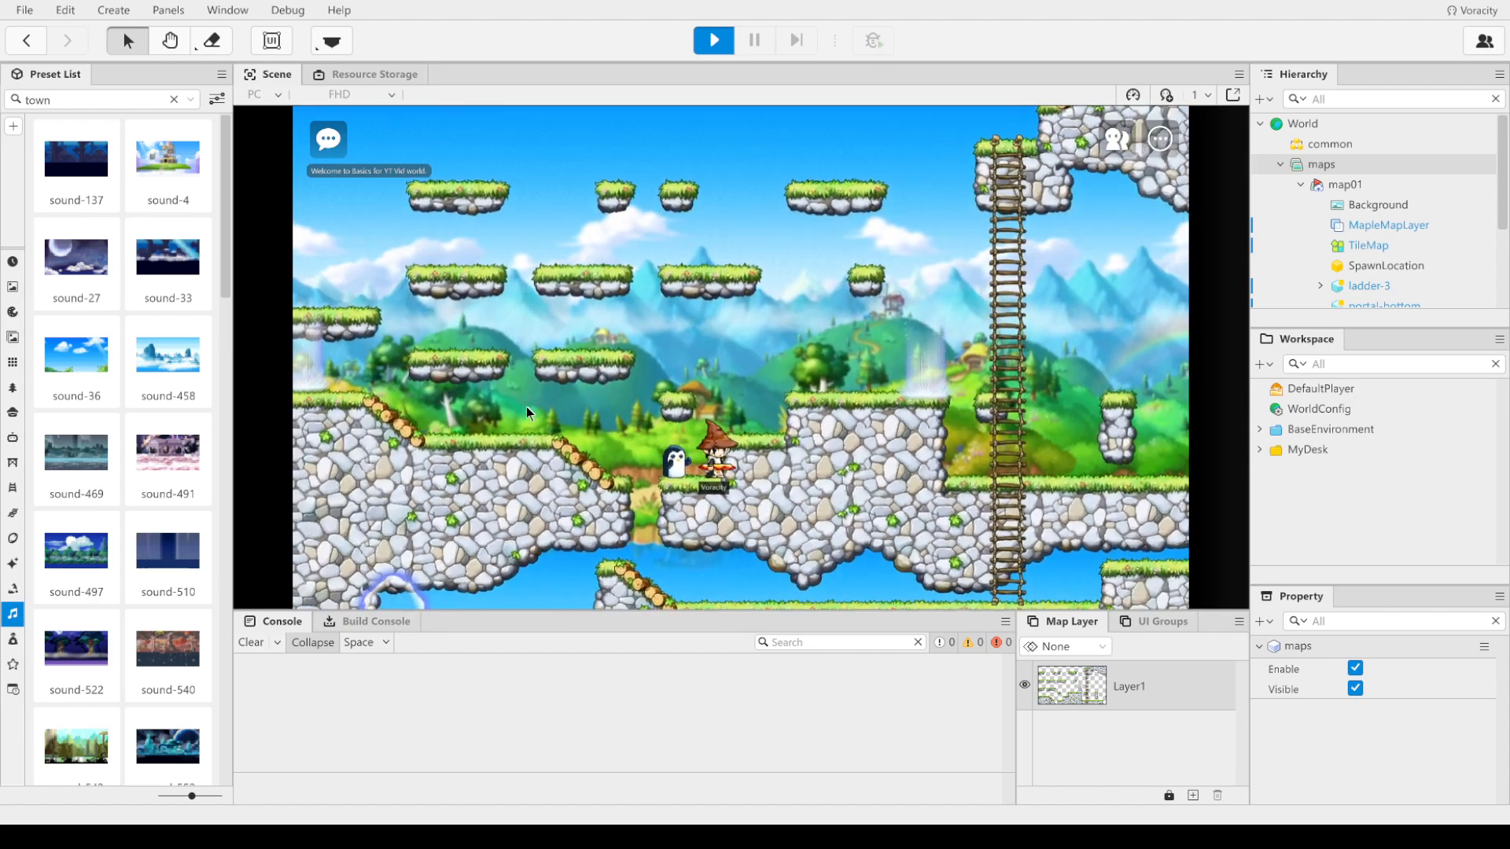
key("Right")
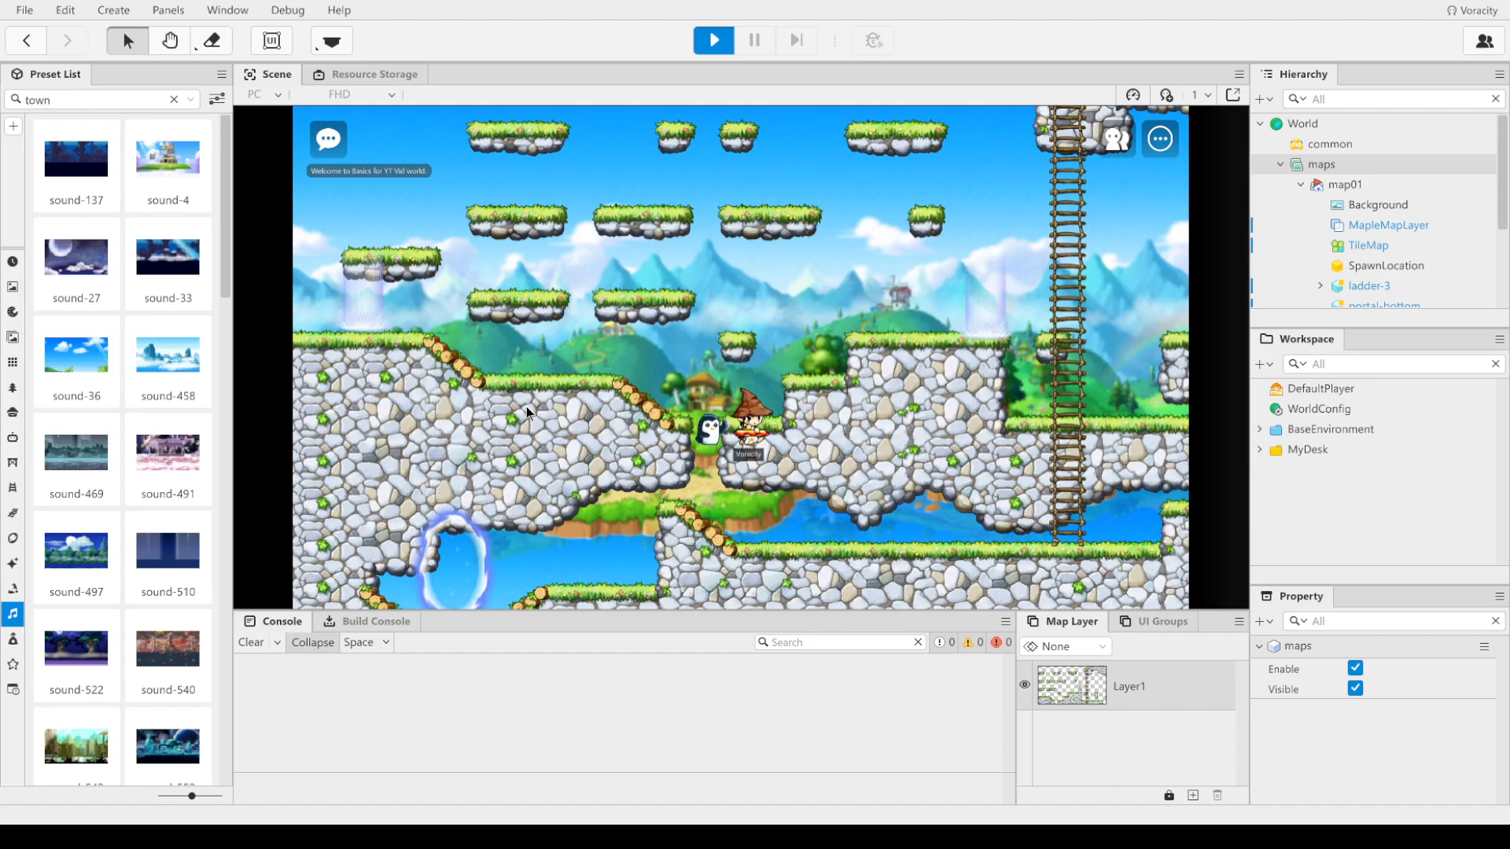
key("Right")
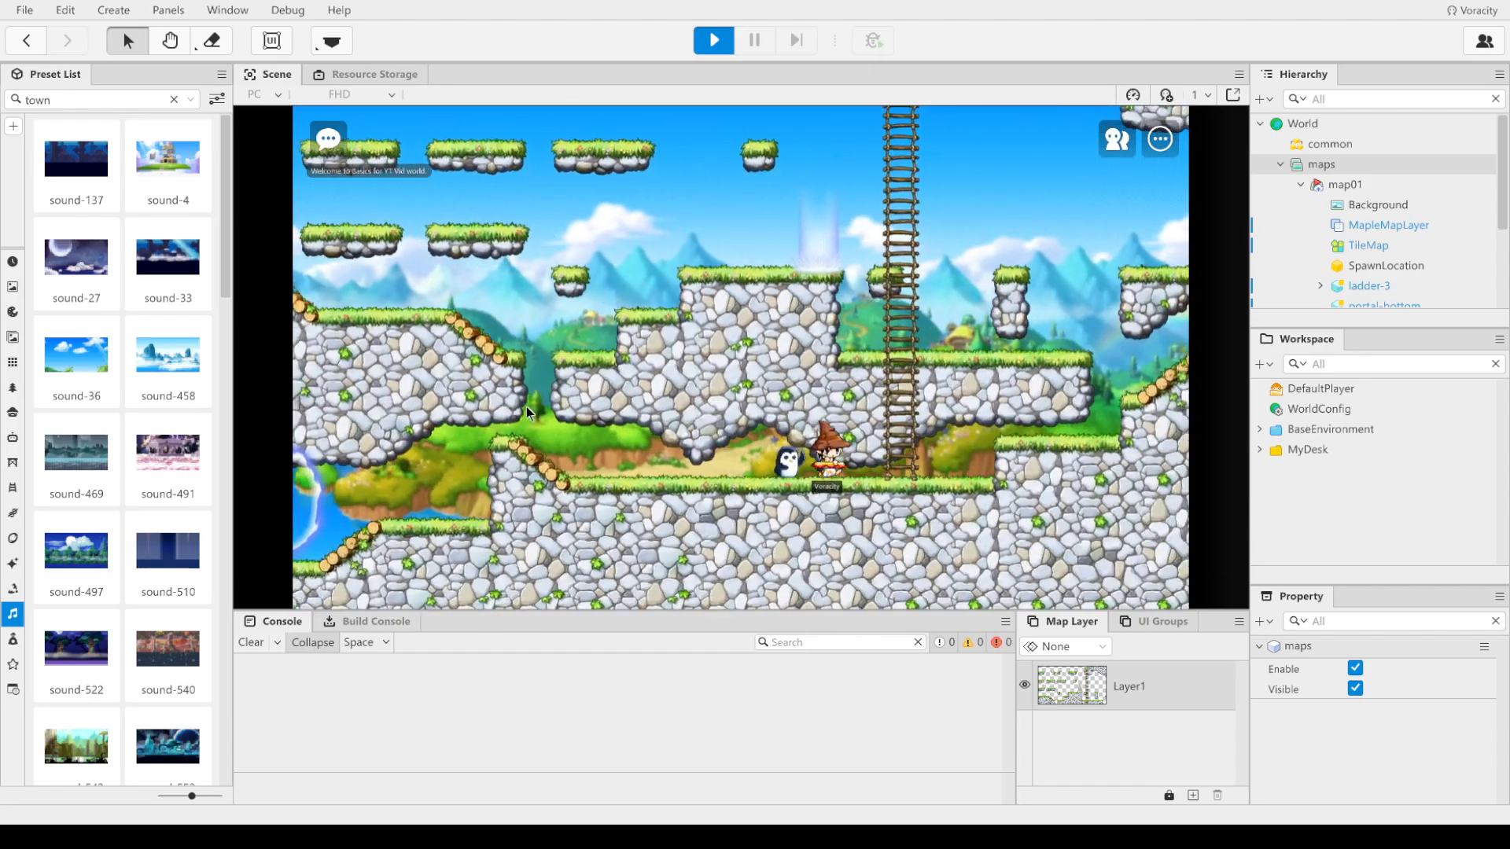
key("Up")
key("Up")
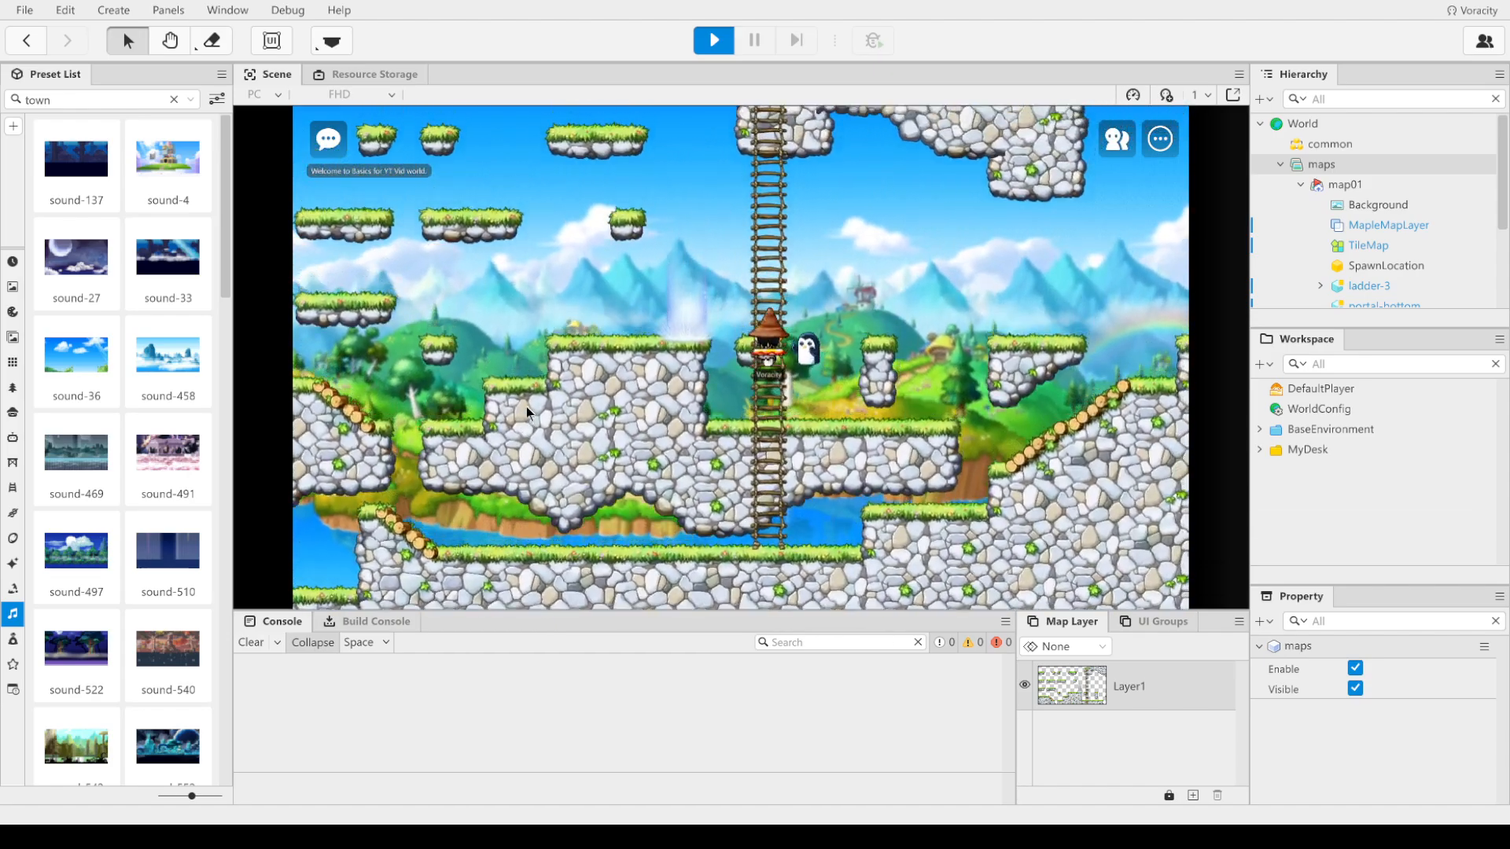
key("alt+Left")
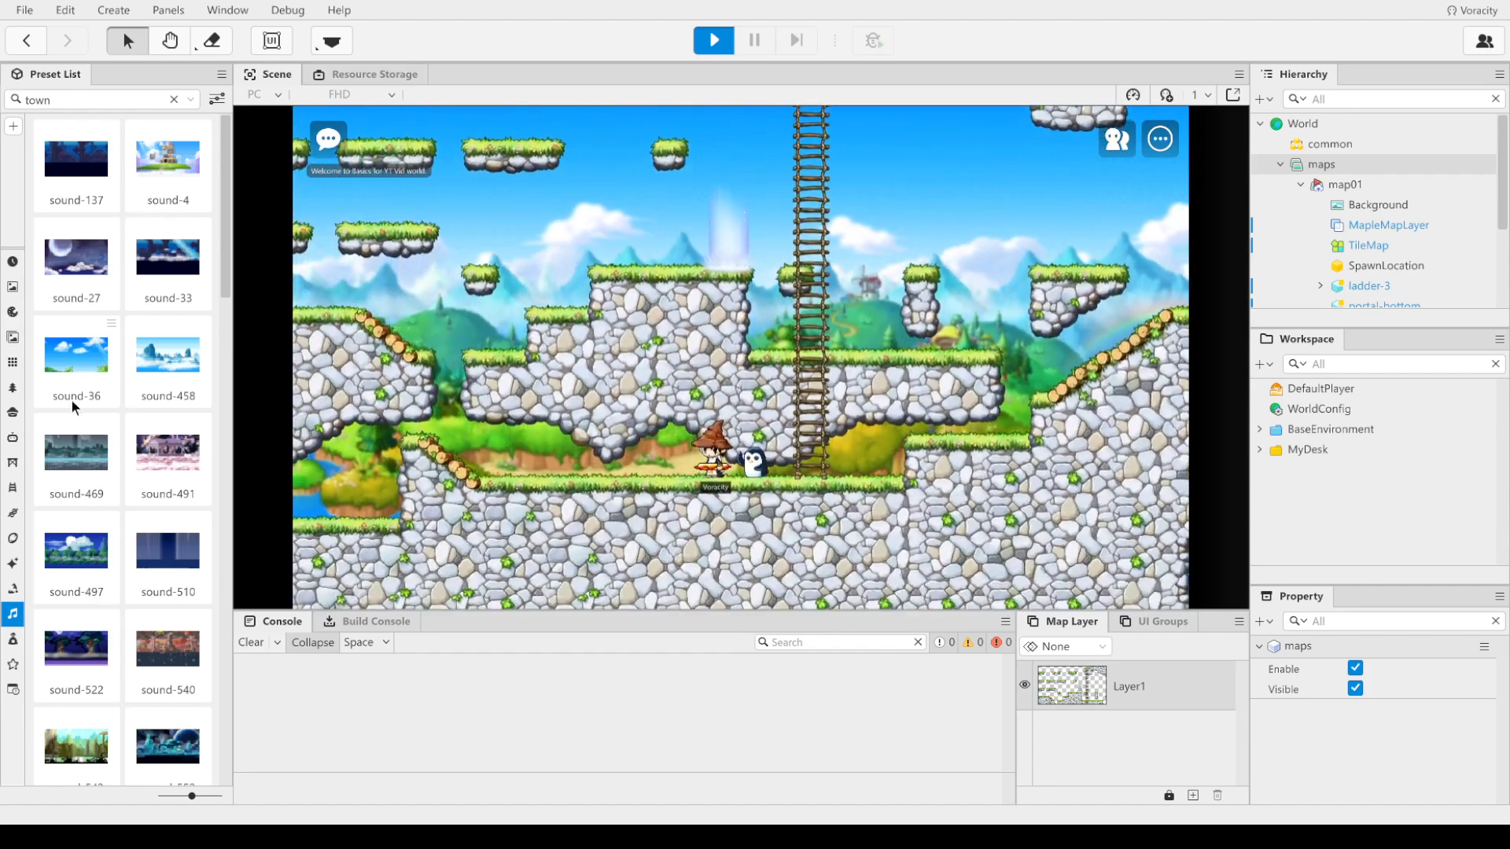
left_click_drag(72, 399, 441, 354)
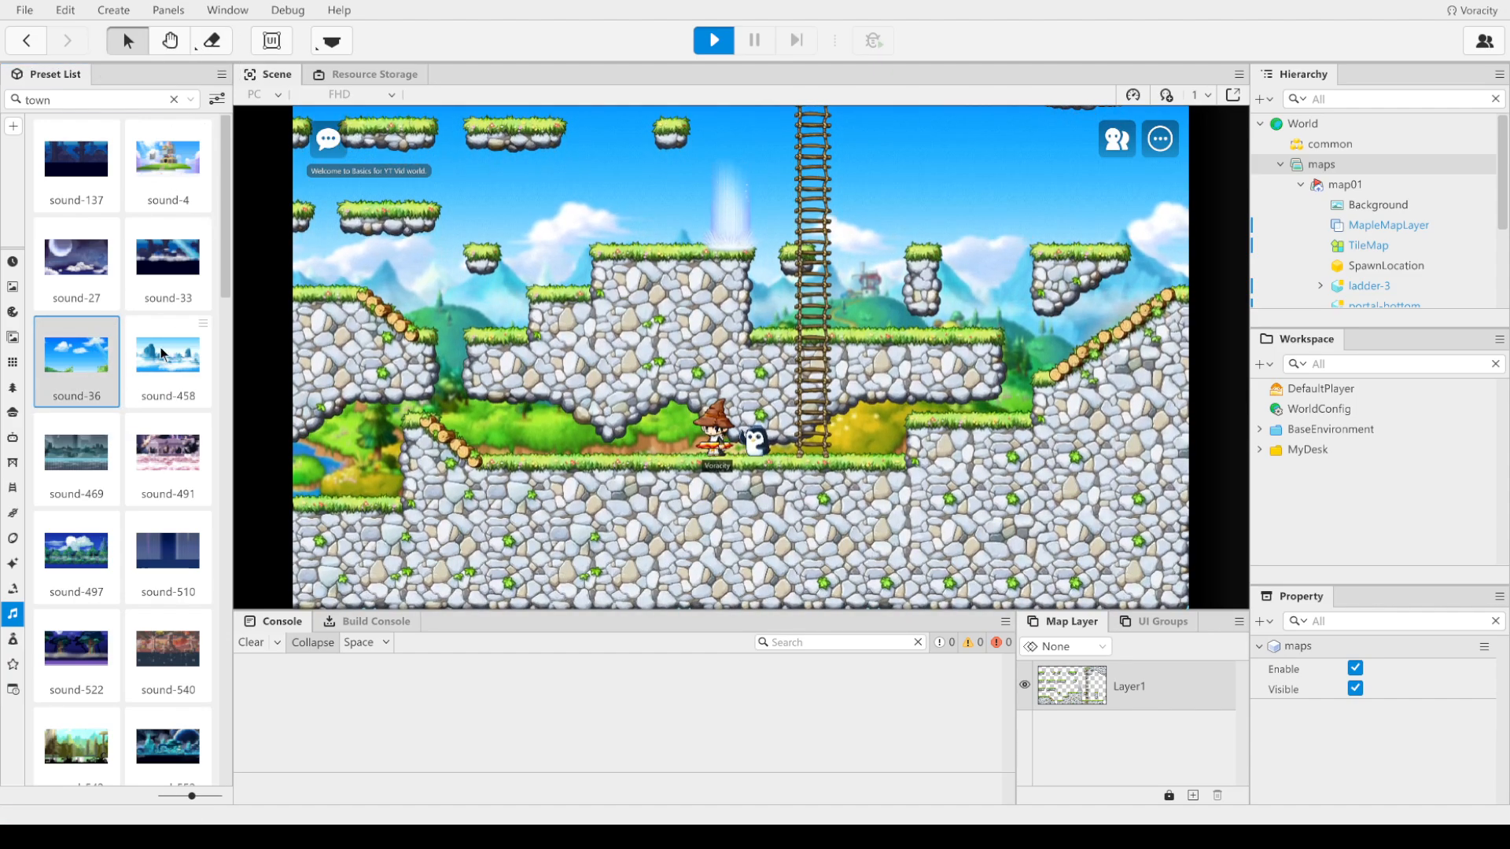
left_click(724, 49)
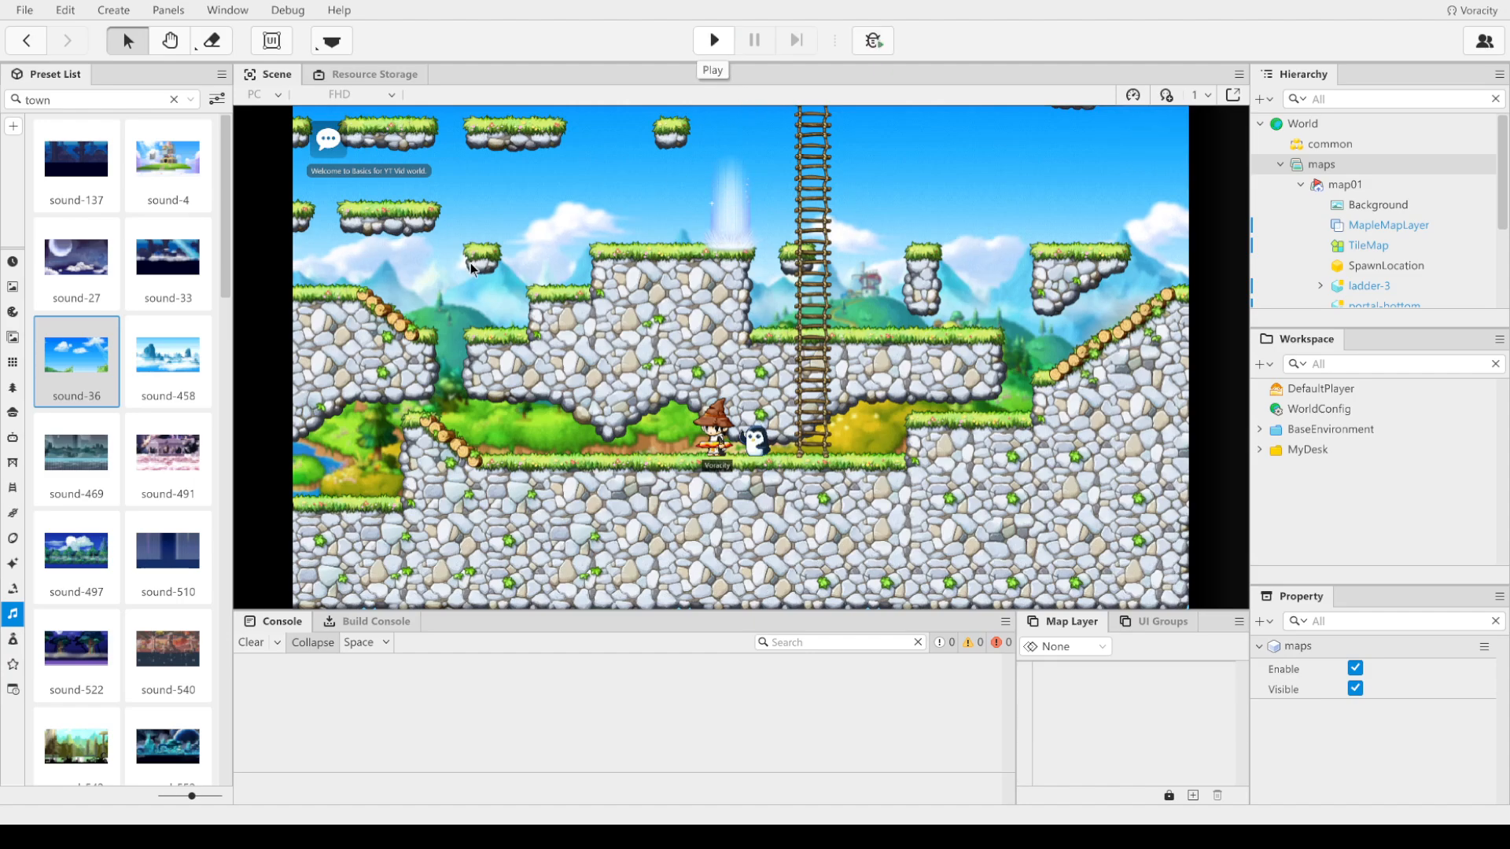
Step: Choose sound-497 from the "town" sound presets as map01's background music and return to the Select tool
key("Escape")
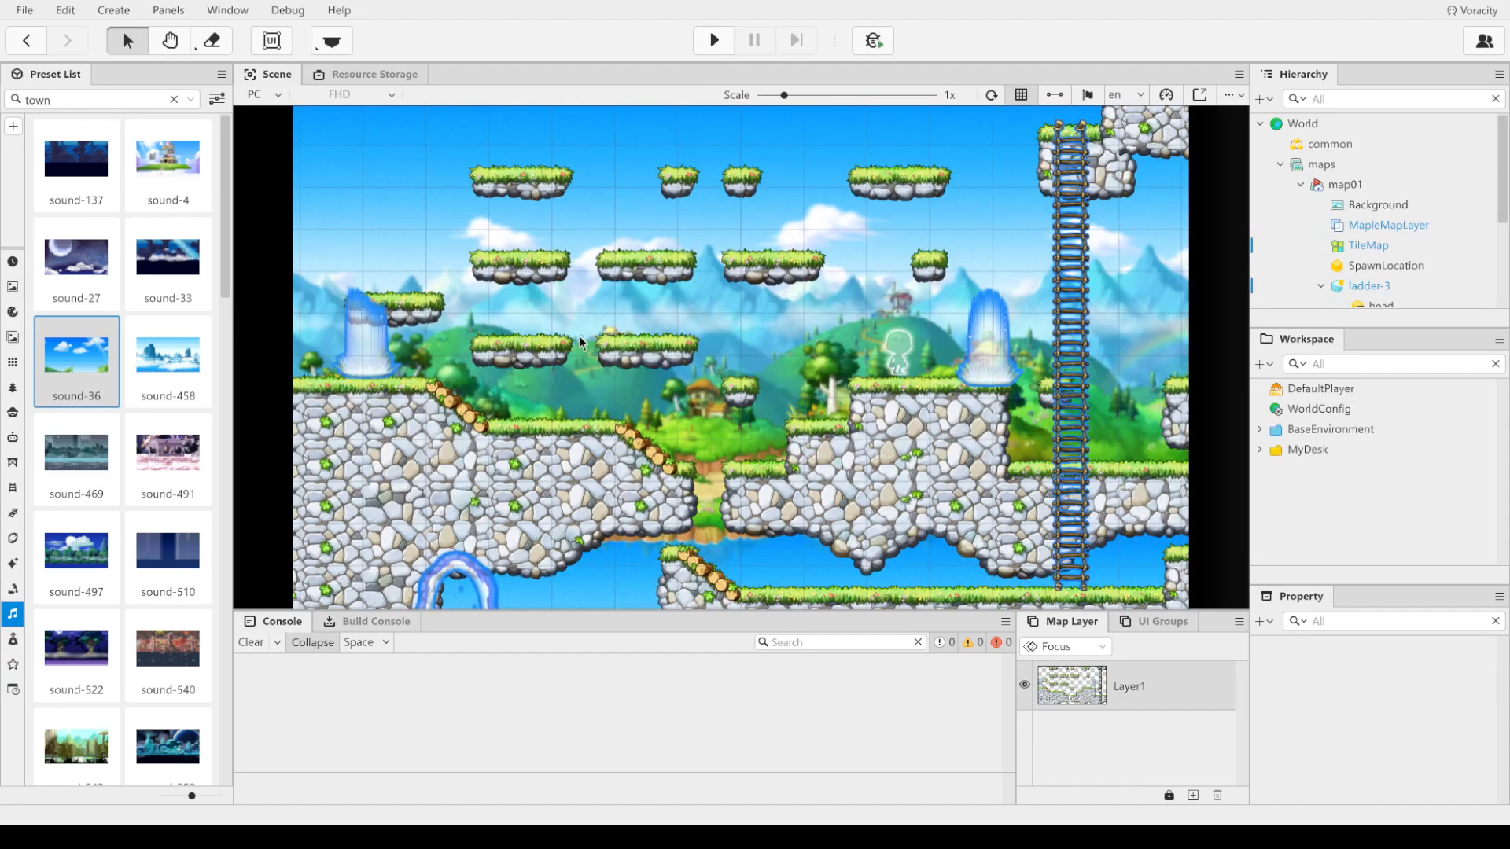
scroll(110, 534, "down", 1)
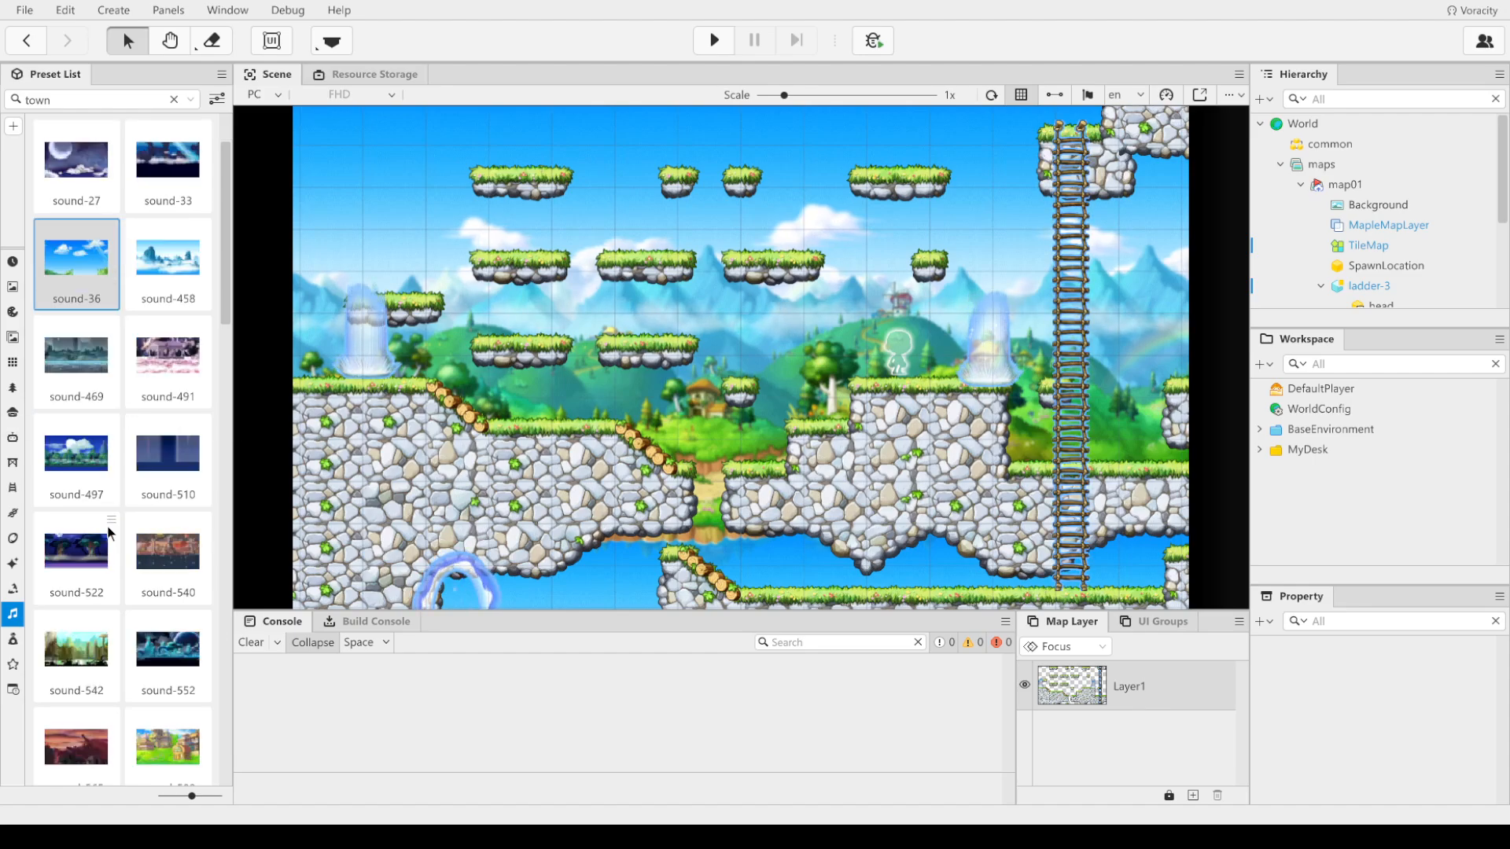
left_click(48, 465)
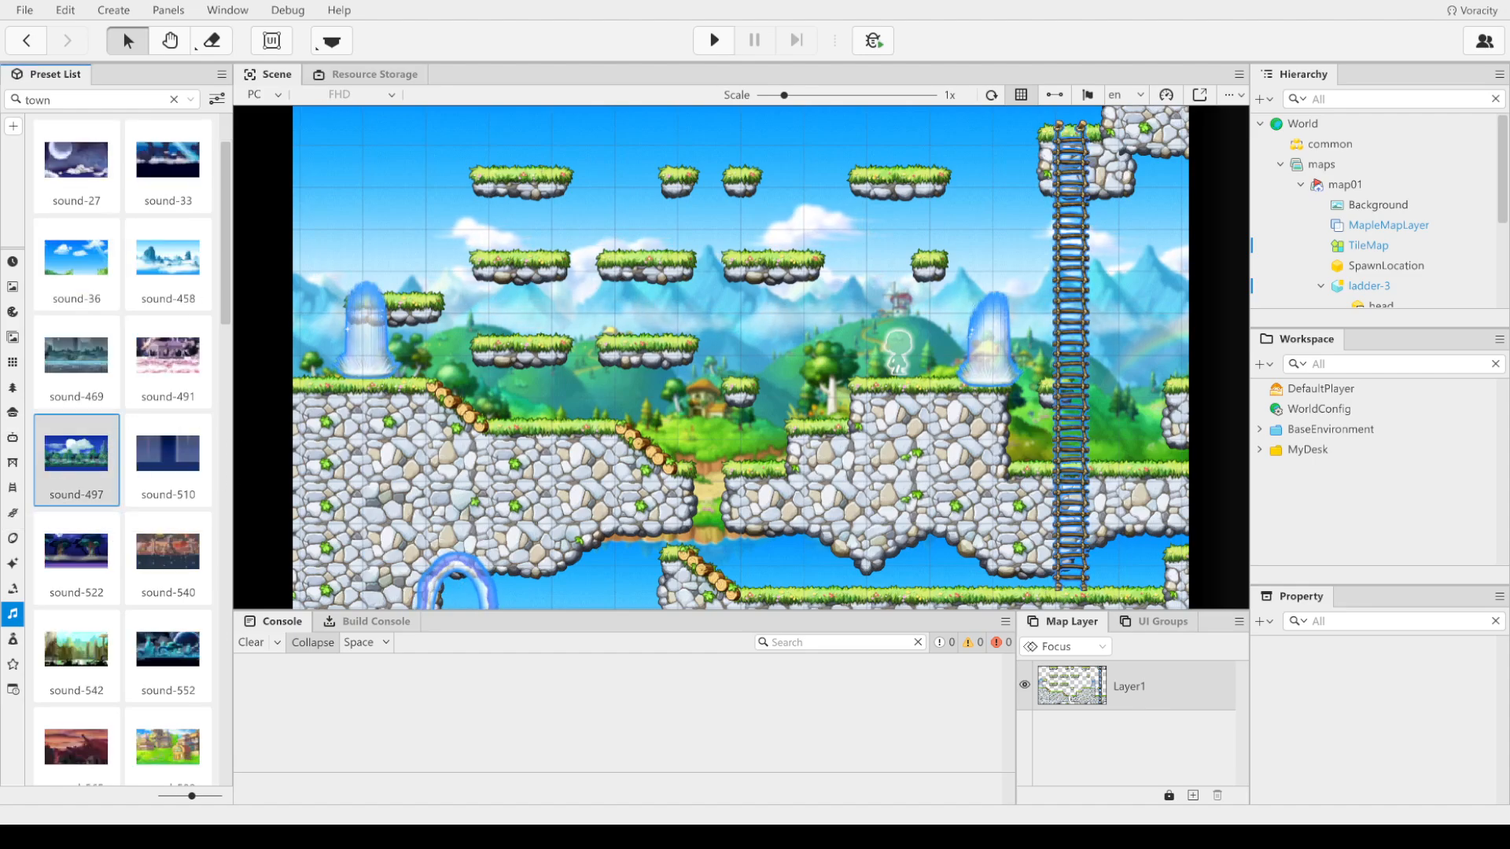
left_click(714, 341)
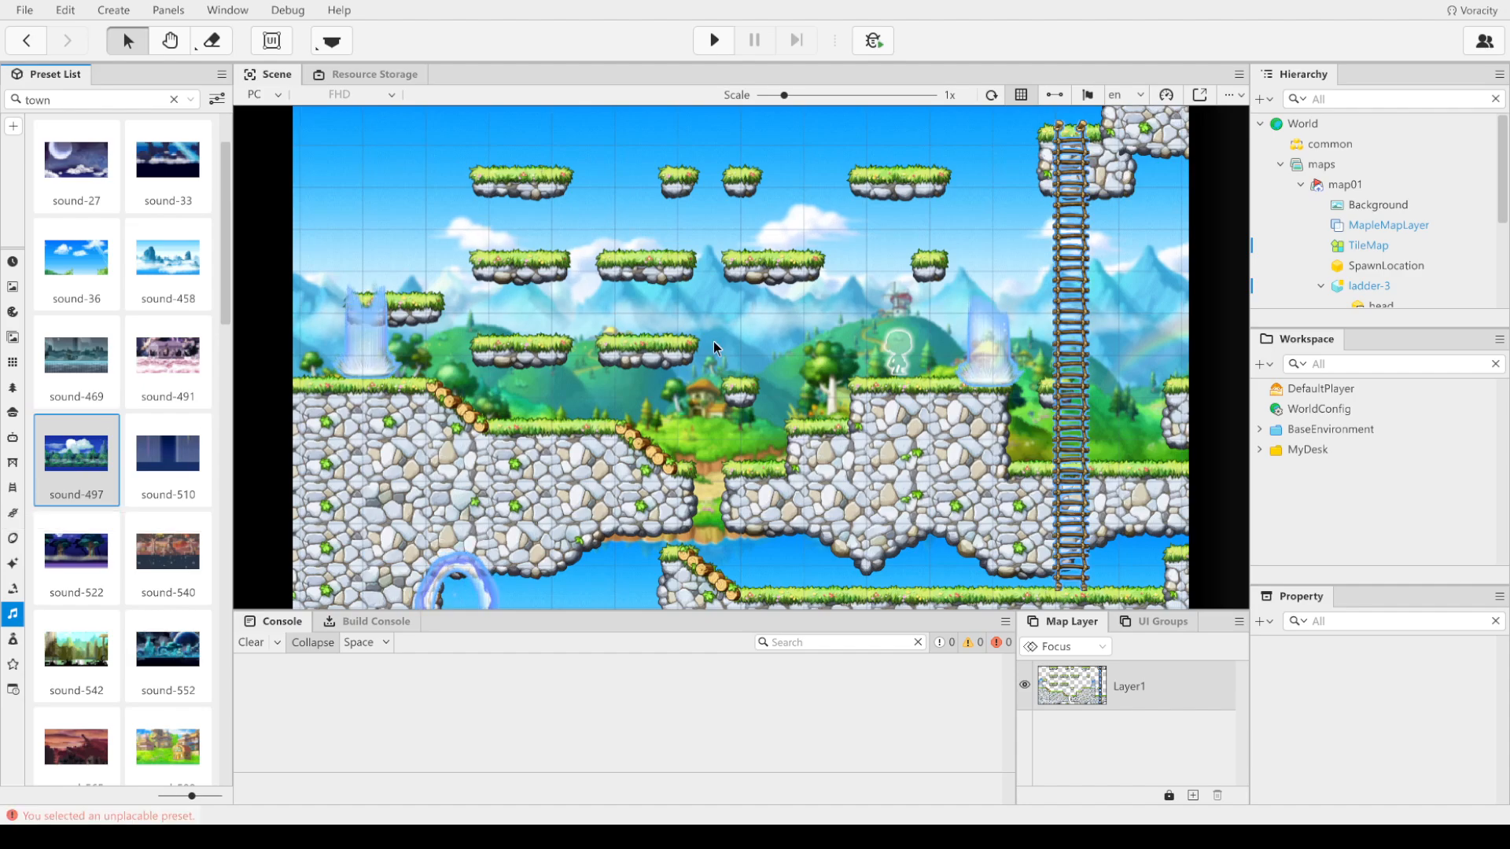
left_click(173, 42)
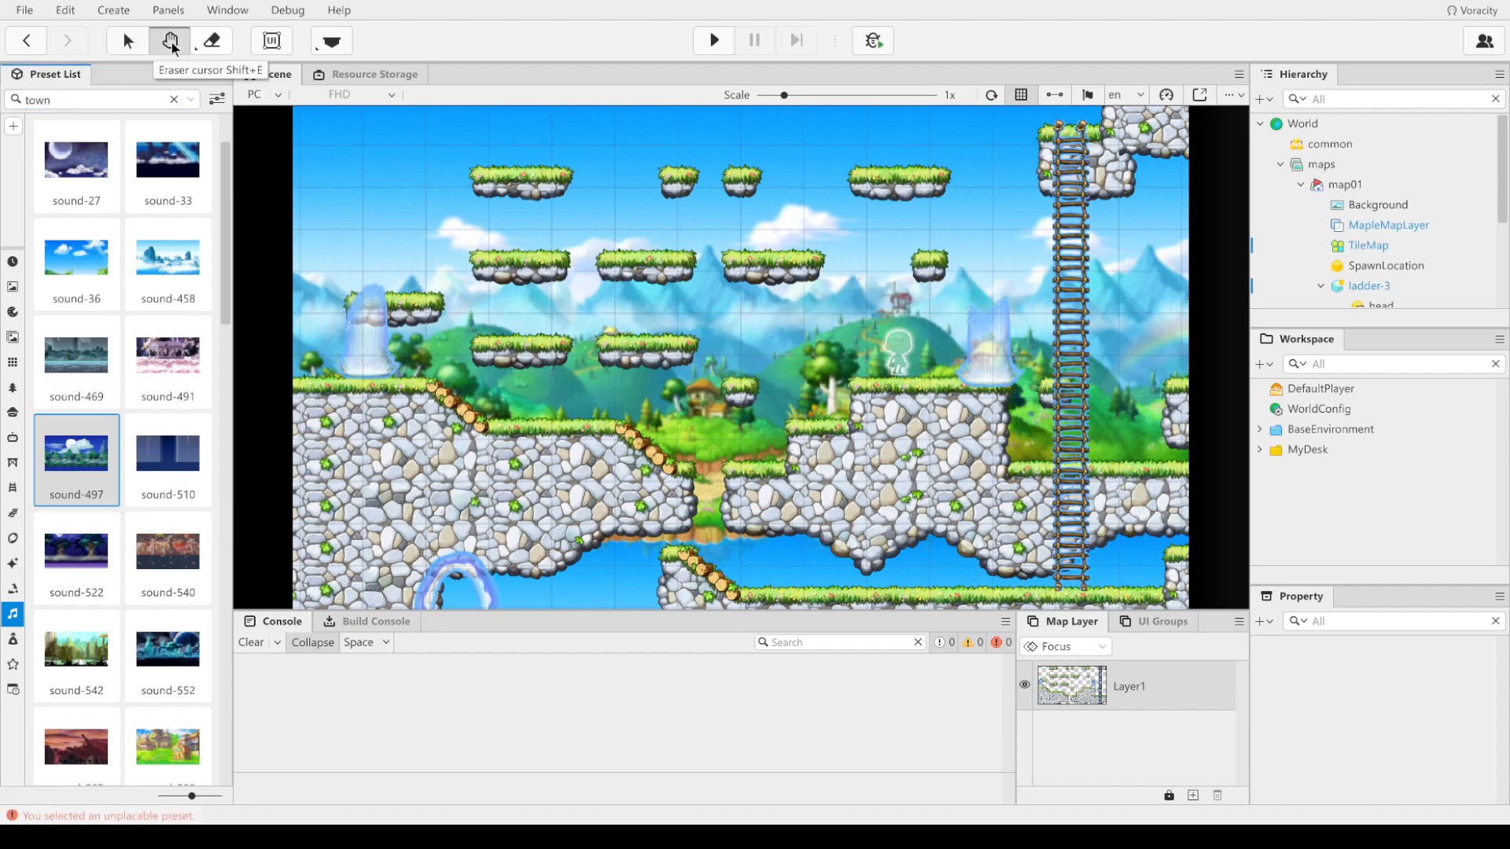
left_click(127, 40)
Step: Playtest map01 by walking the character back and forth on the raised terrain and entering the portal to map02
left_click(713, 40)
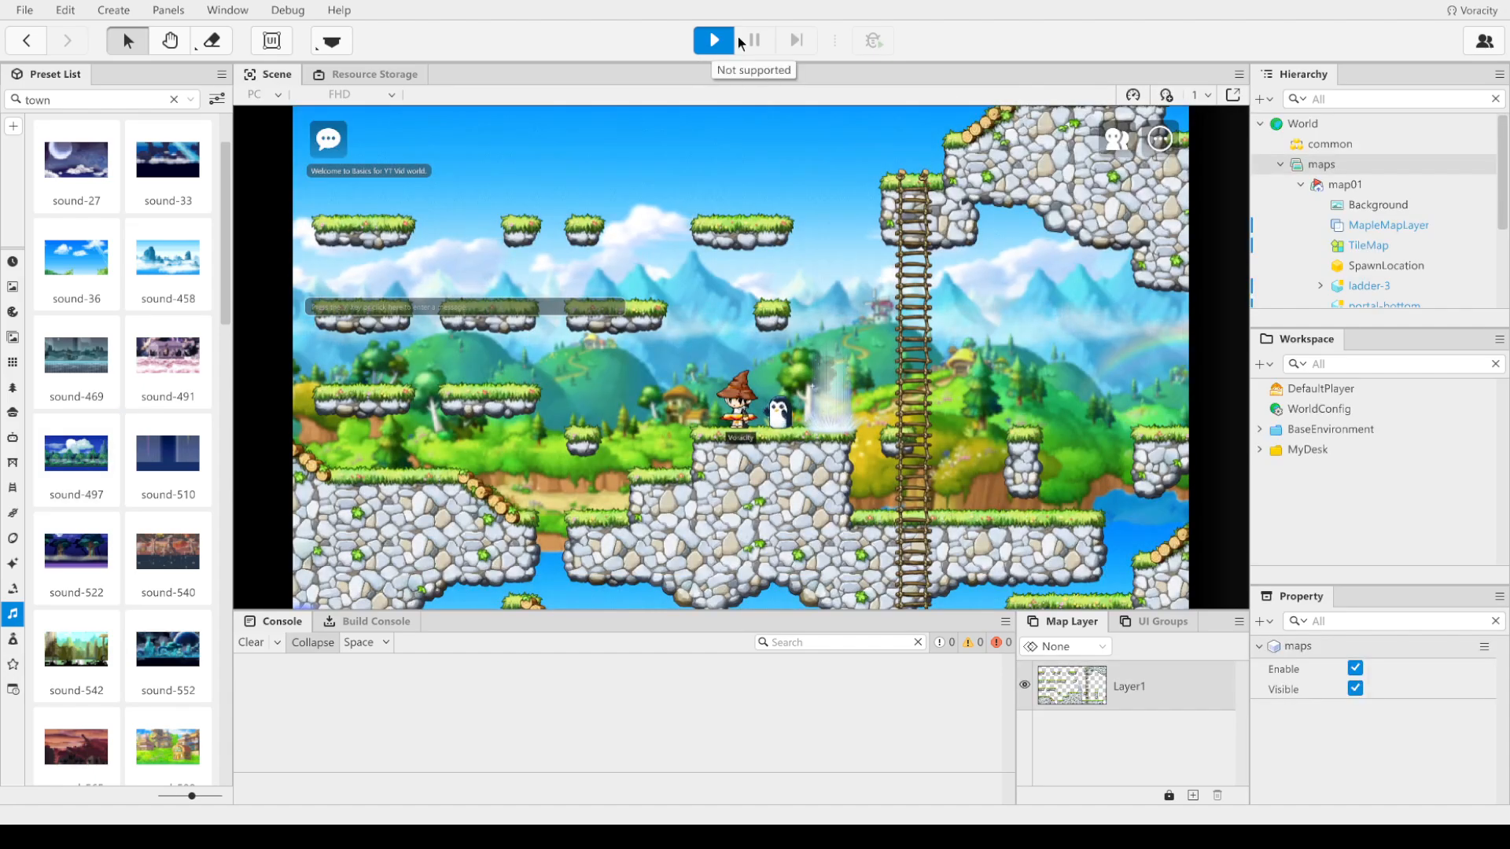
key("Right")
key("Left")
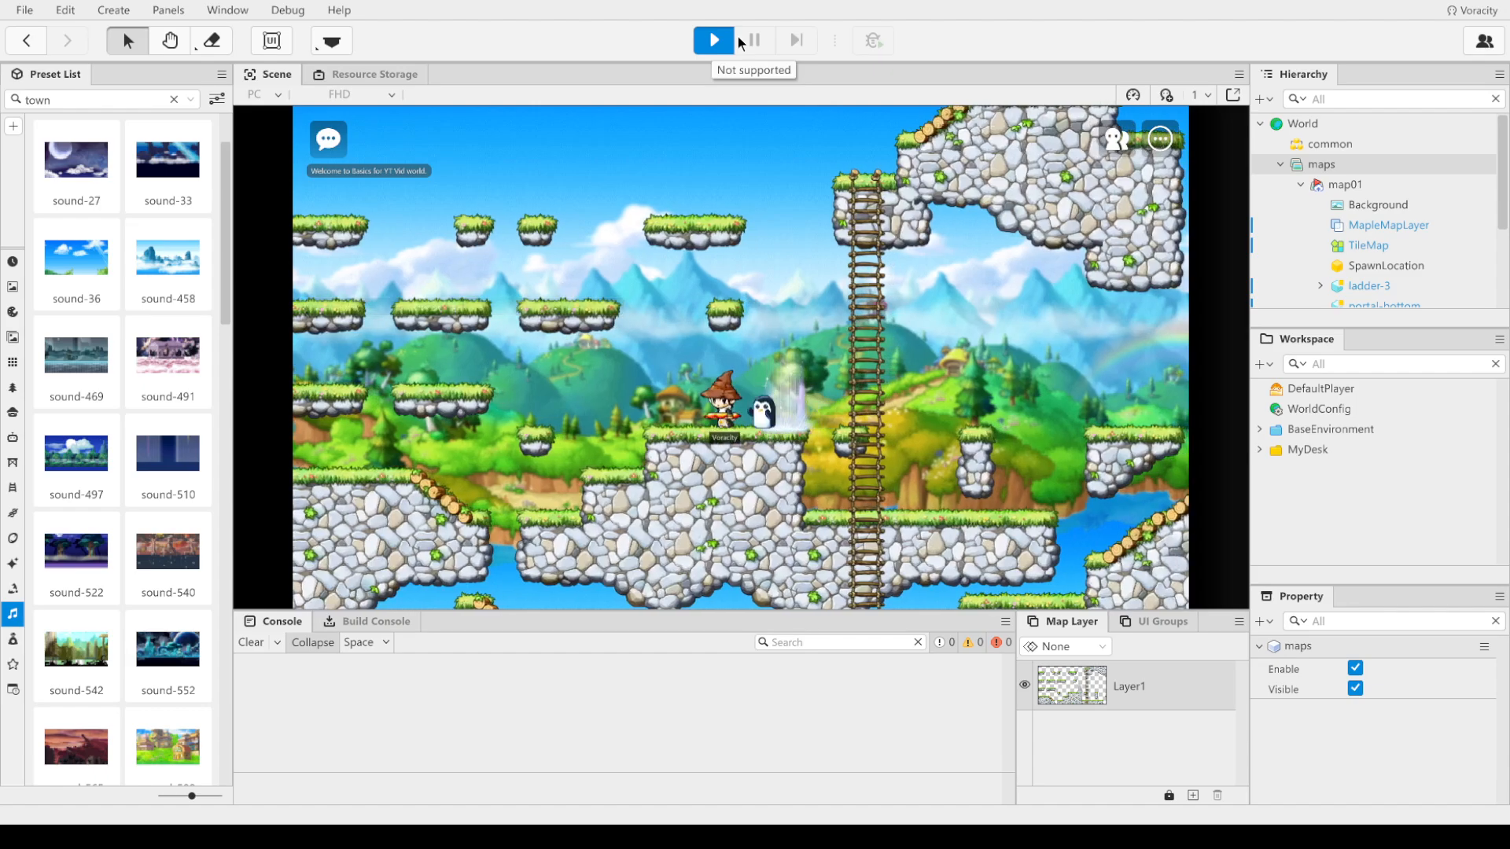
key("Left")
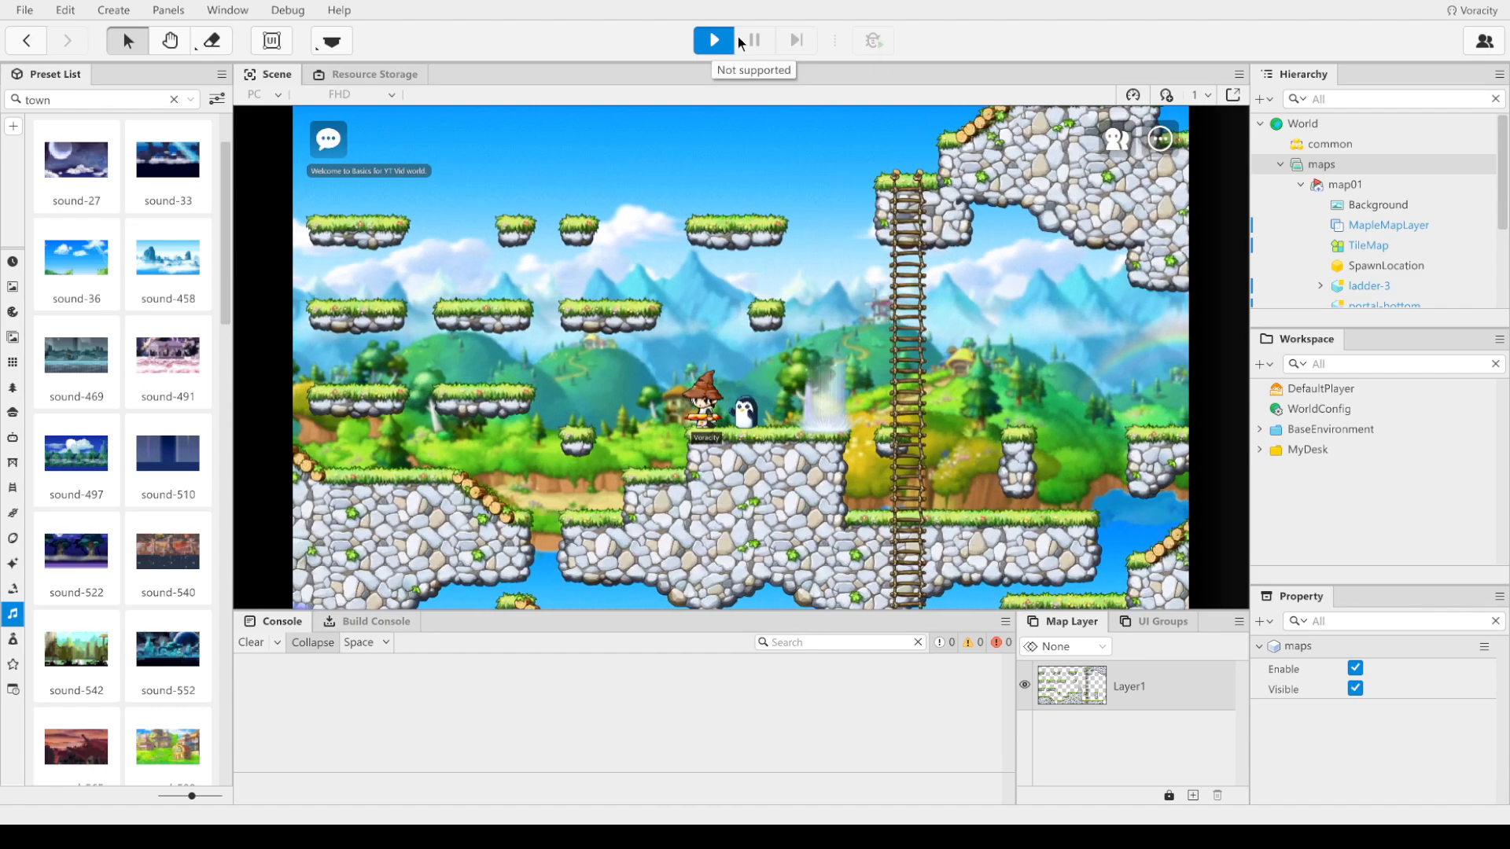
key("Right")
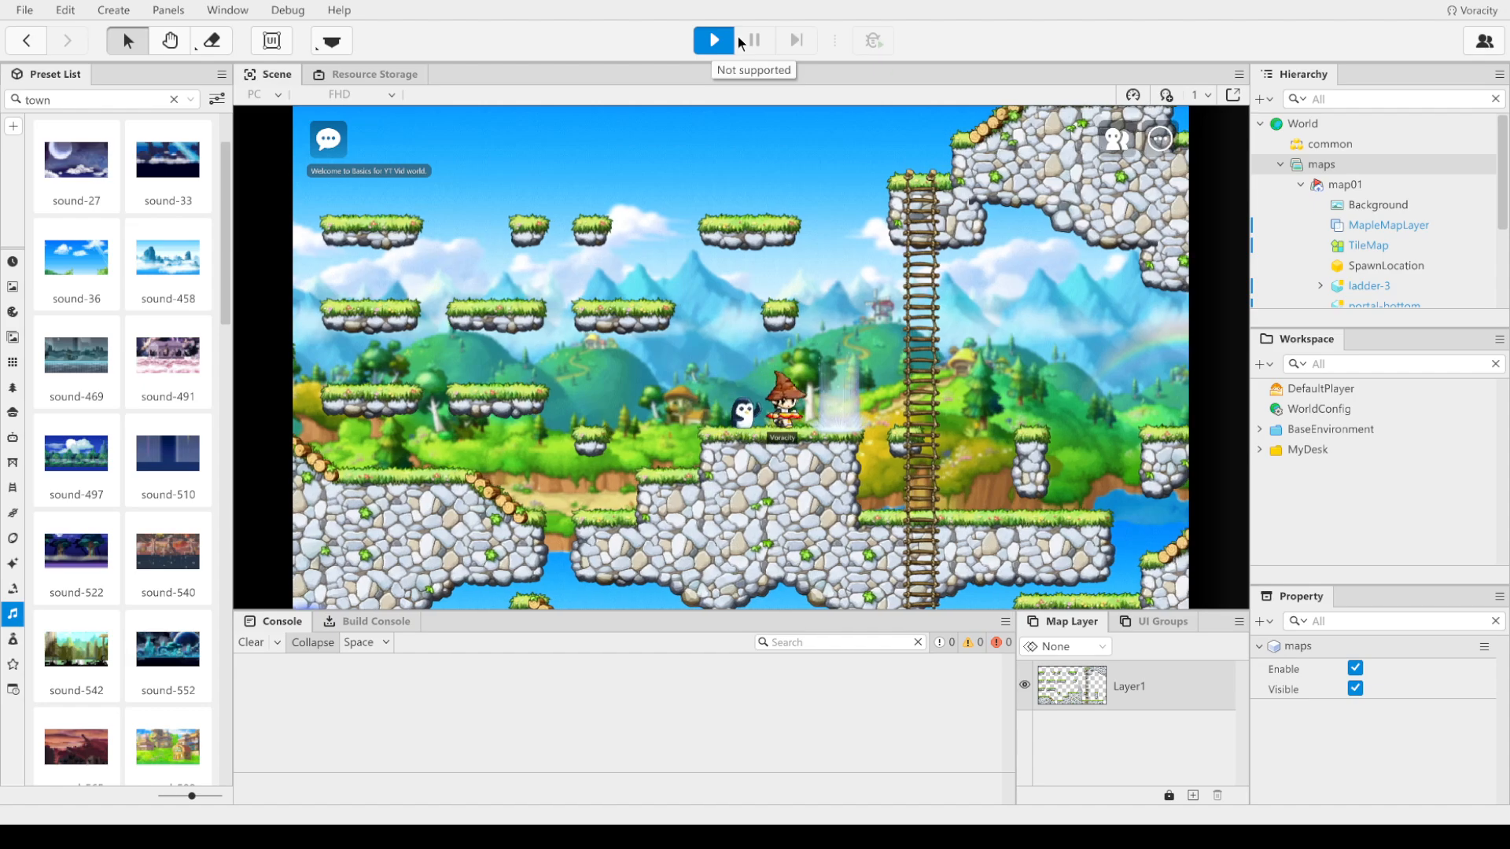
key("Up")
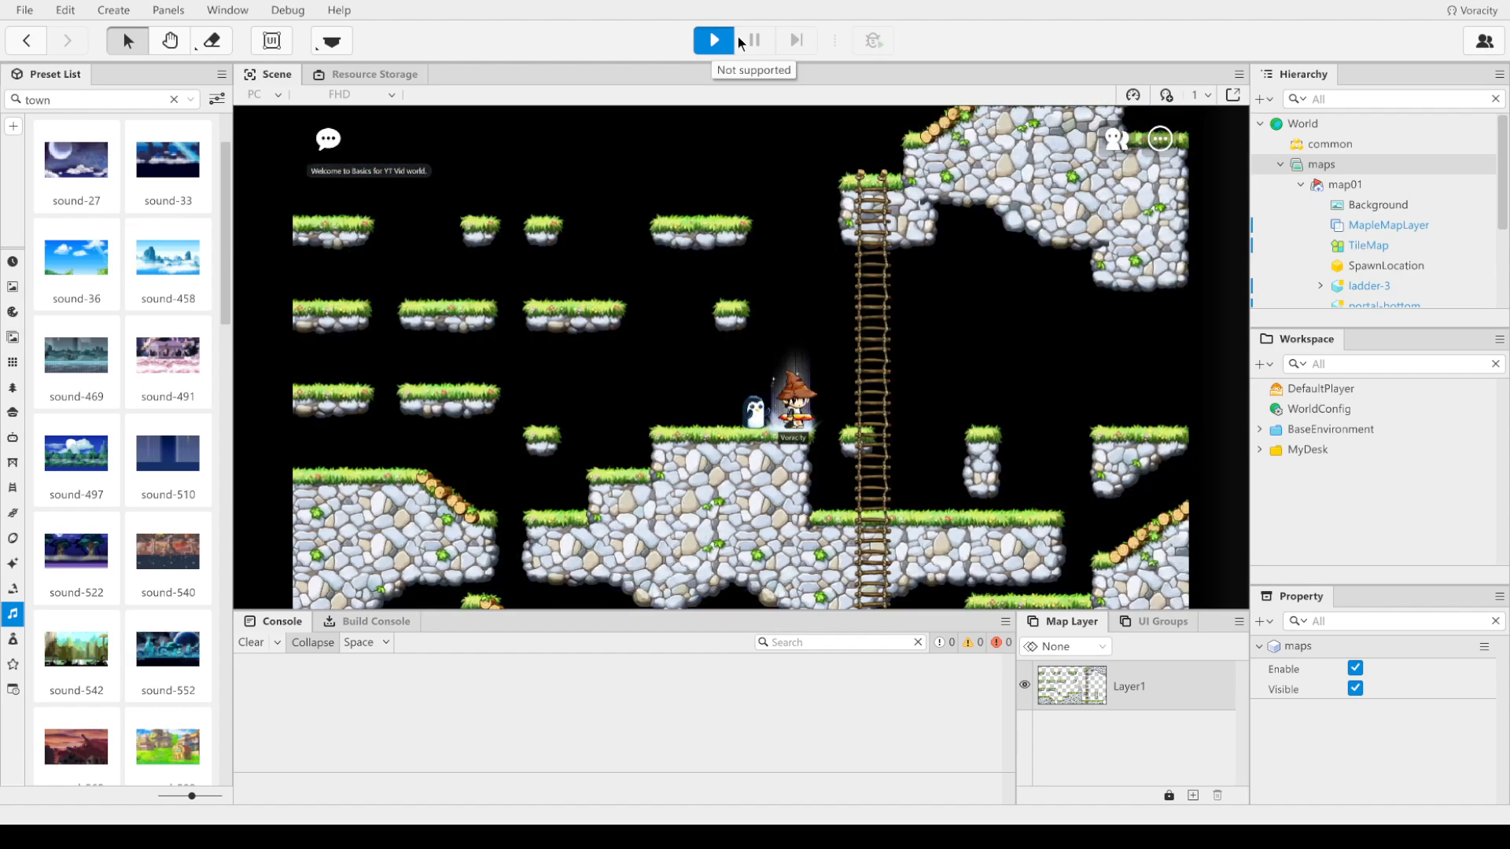
Step: Walk the character down map02's stepped stone terrain to its lowest part and stop the playtest
key("Right")
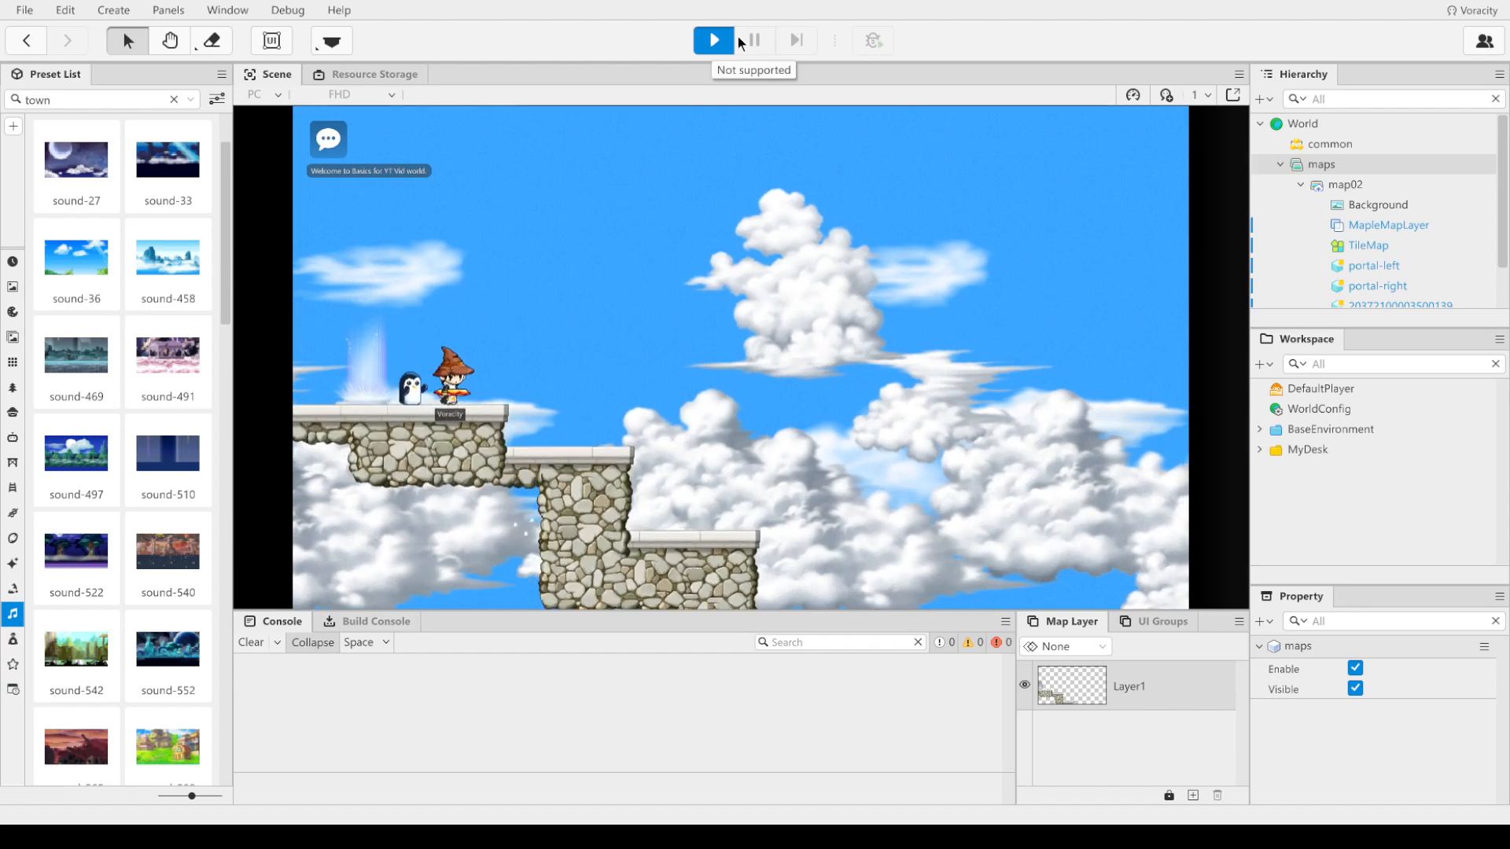
key("Right")
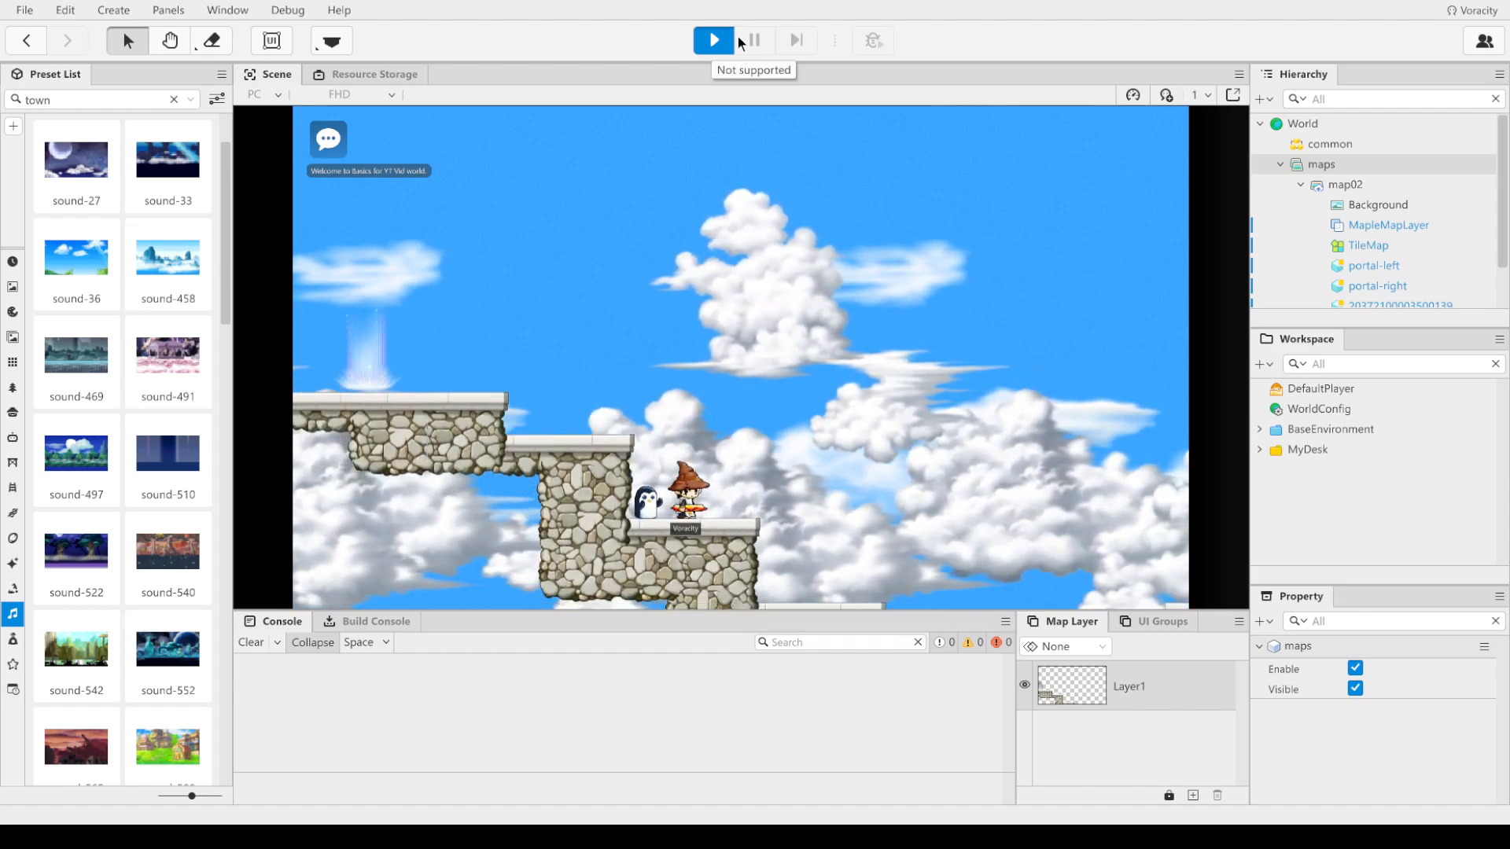
key("Right")
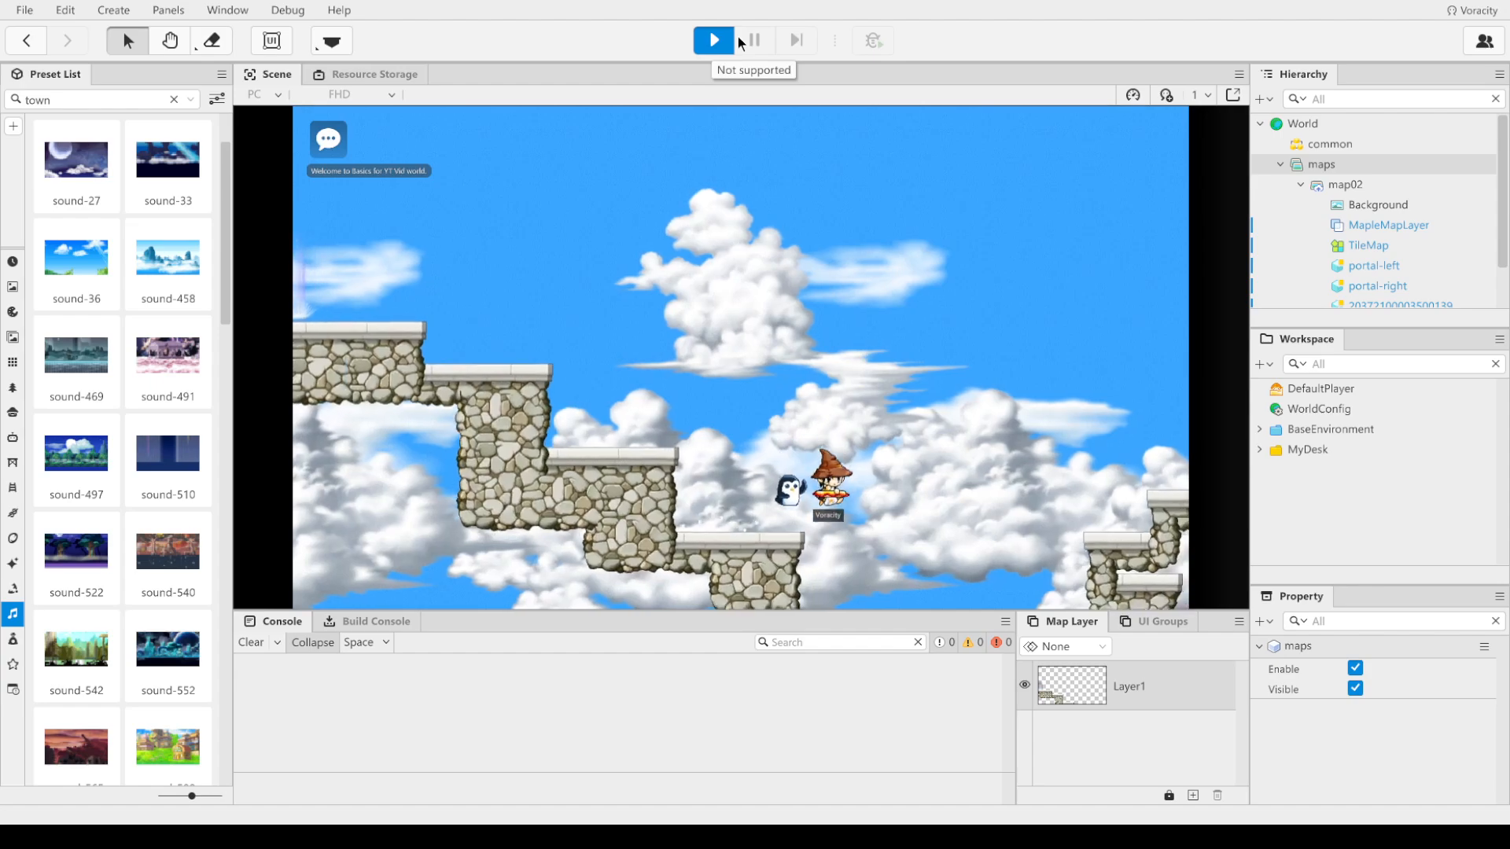
key("Right")
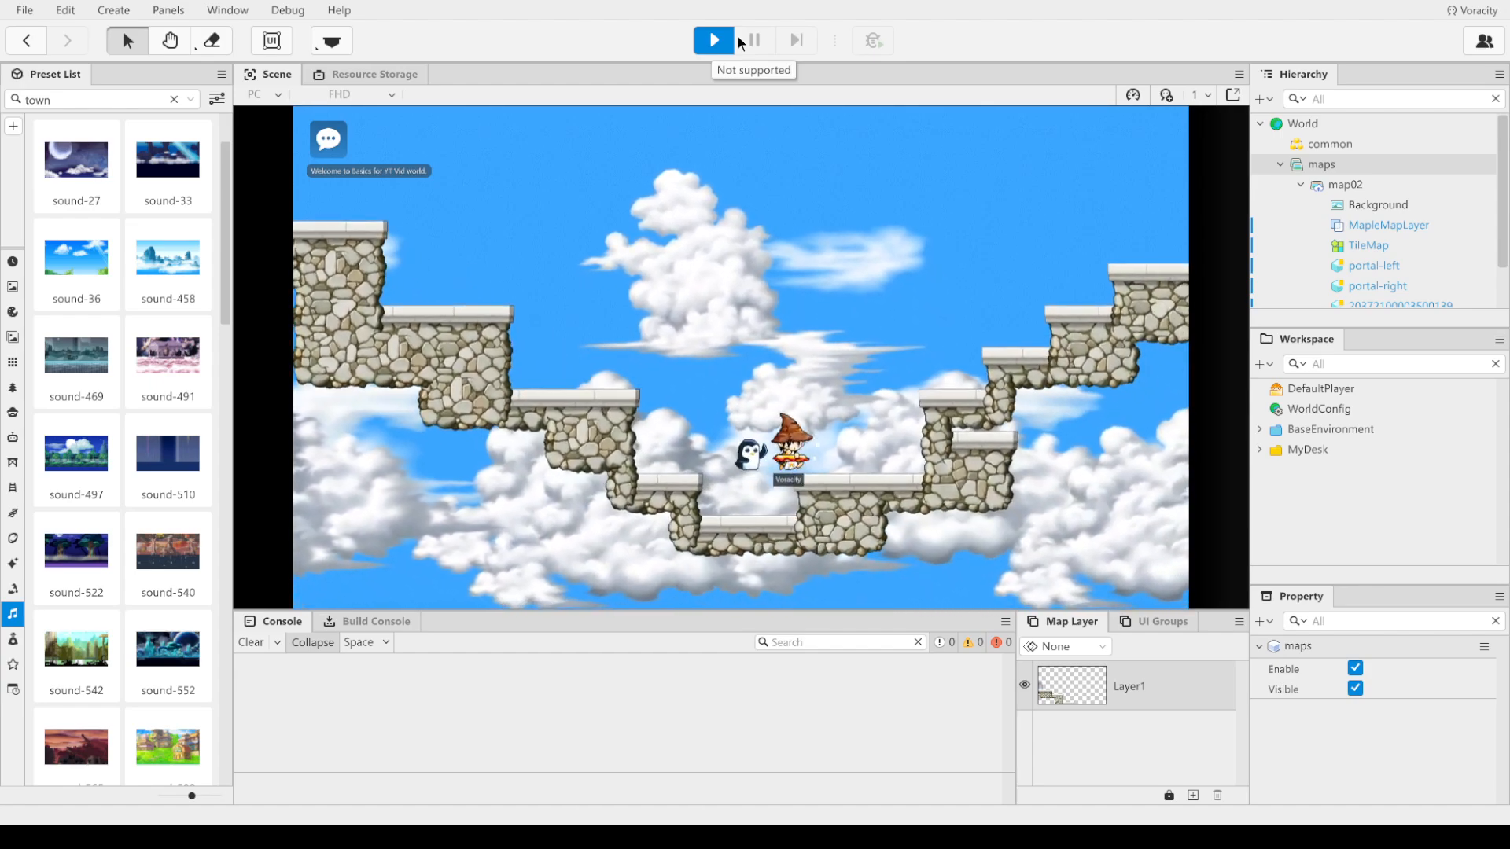
key("Left")
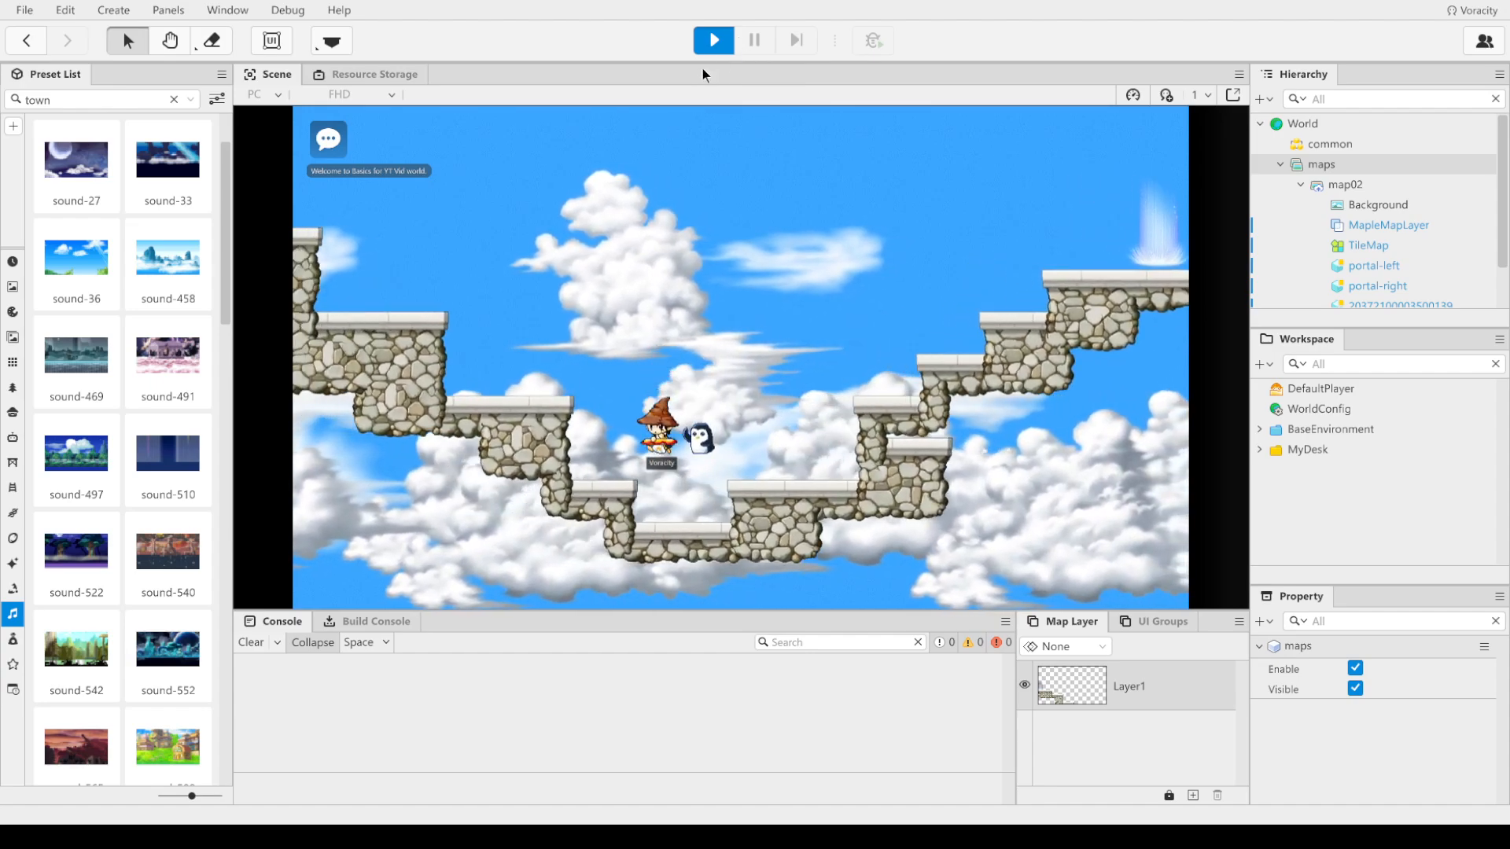
left_click(720, 40)
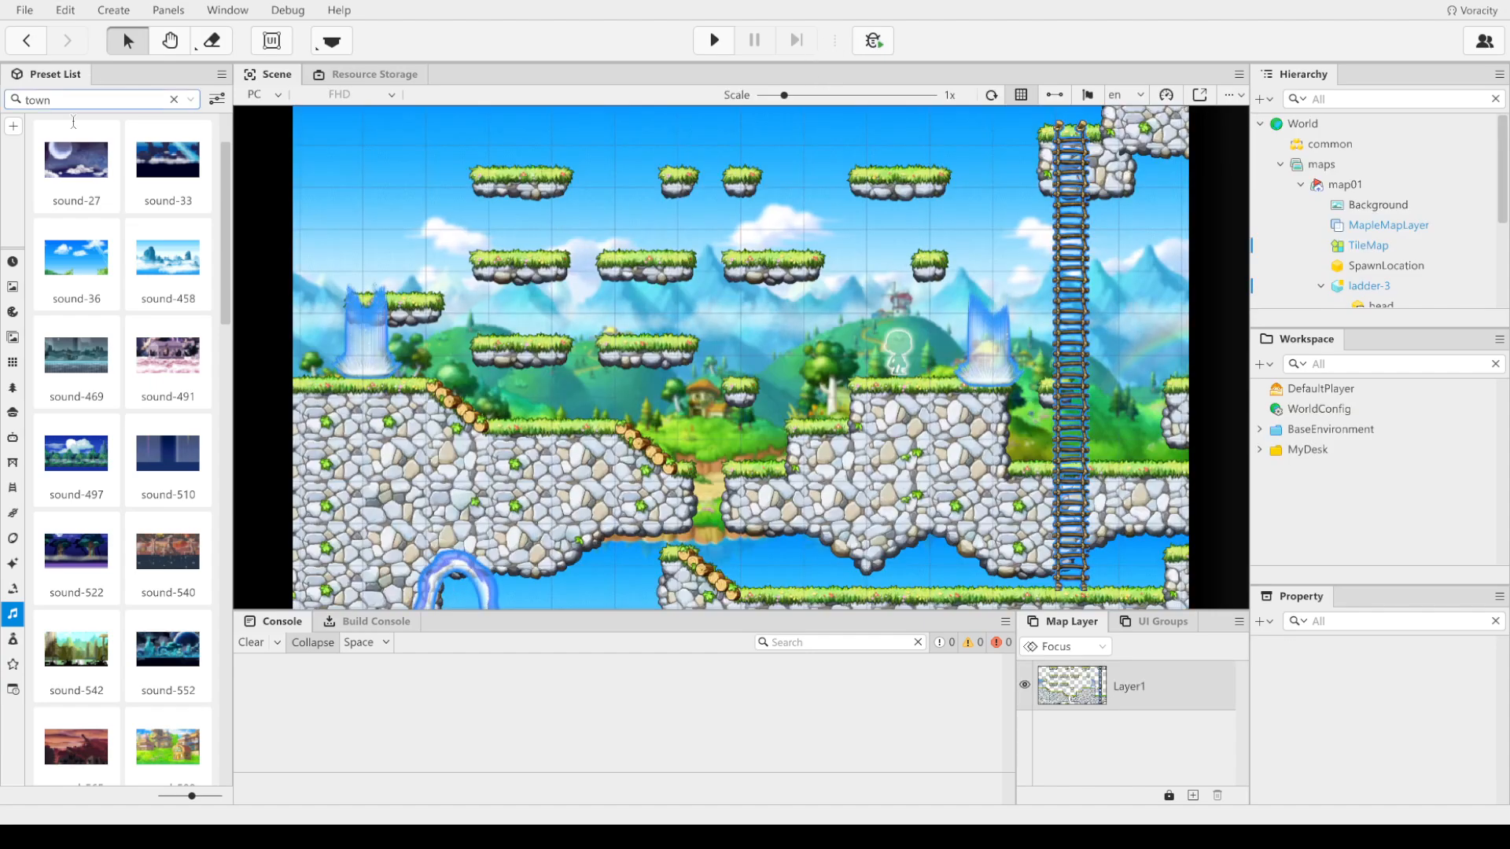
Step: Load map02 from the map list for editing and close the list
left_click(214, 14)
left_click(292, 35)
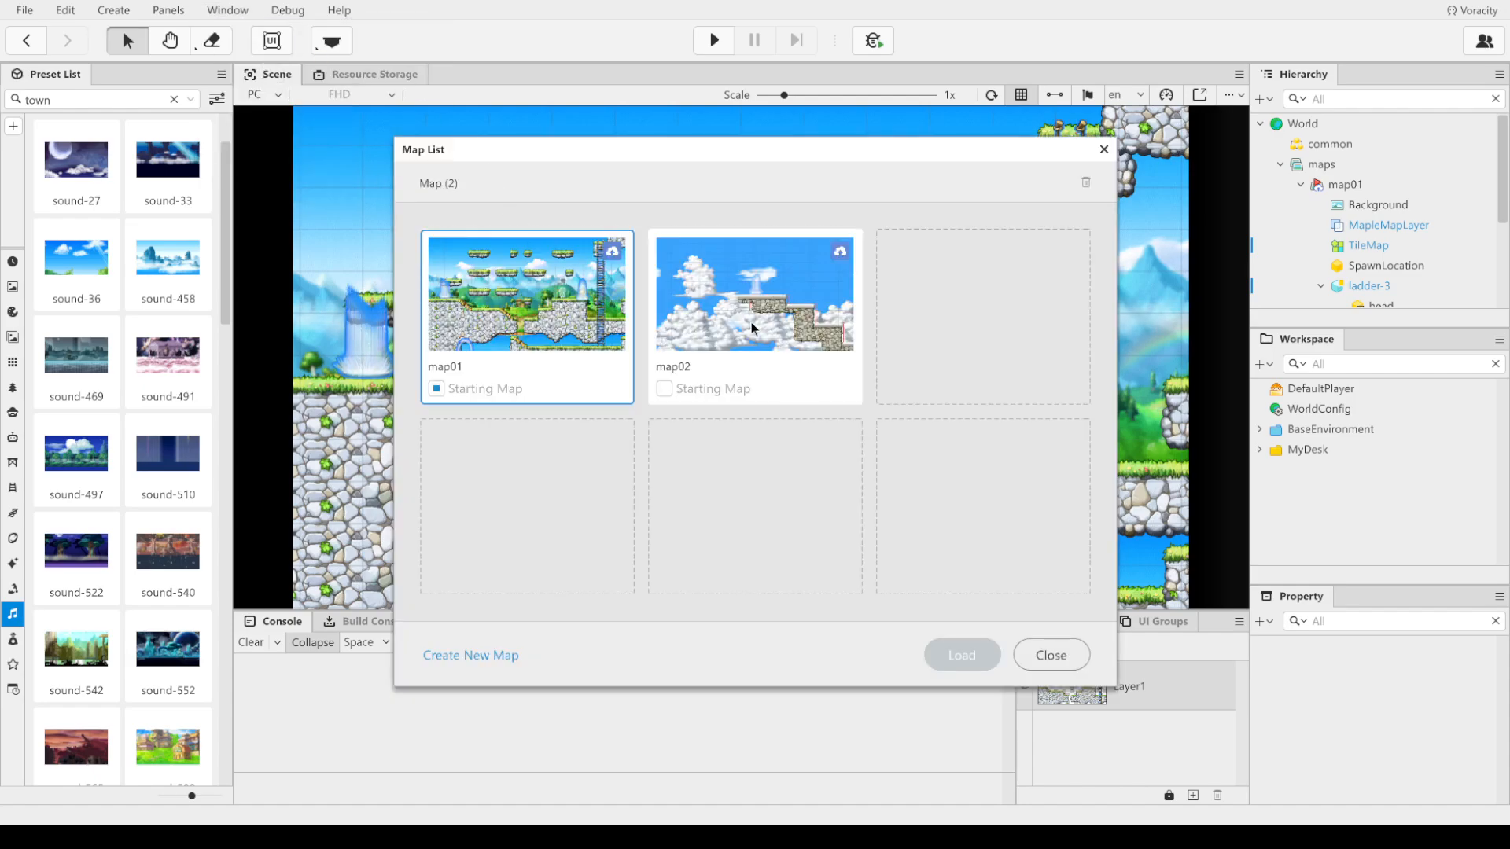
left_click(739, 328)
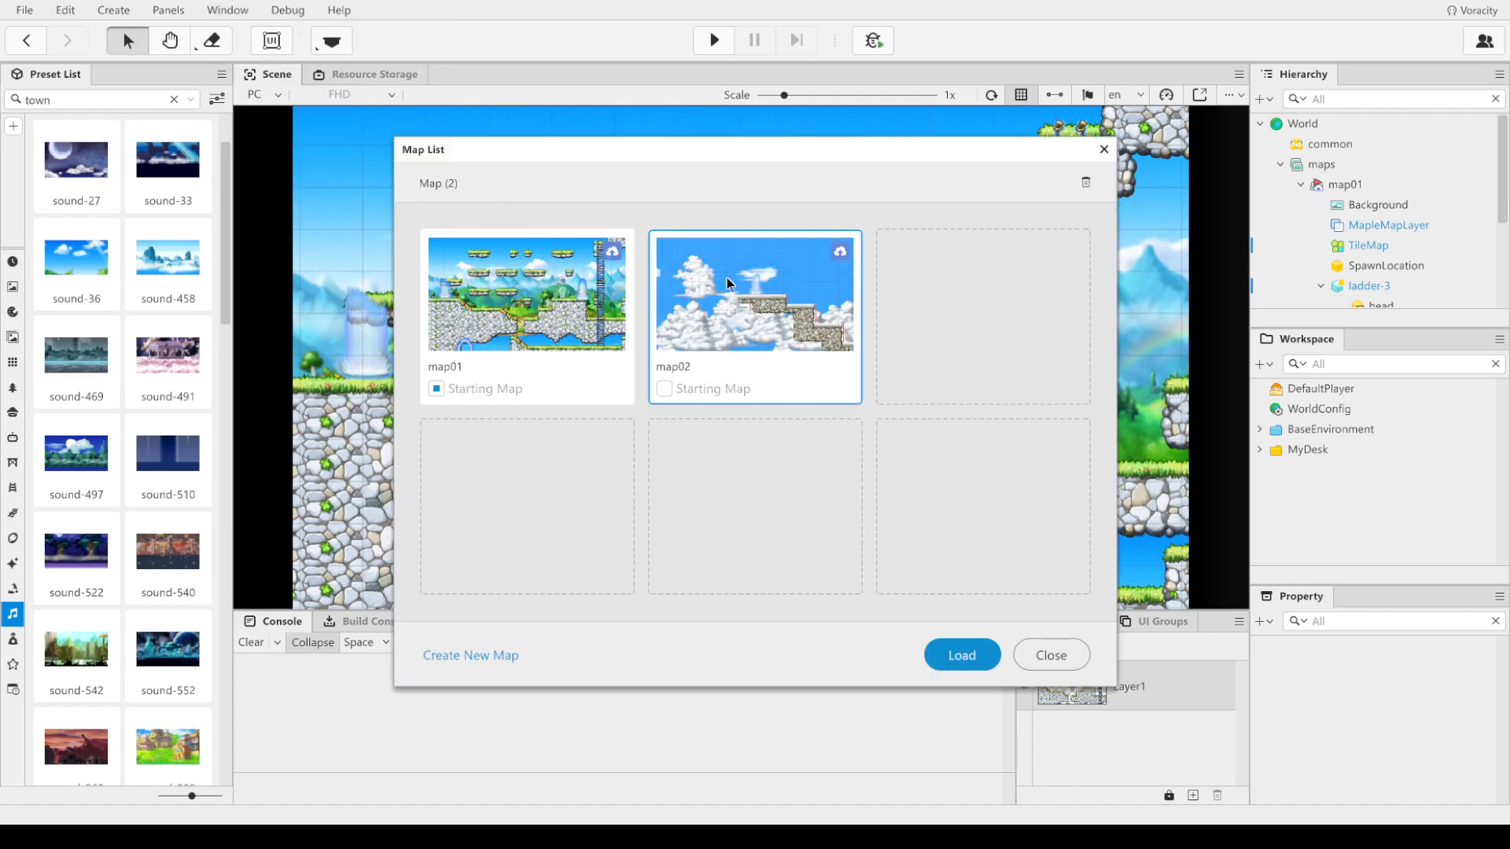
left_click(983, 666)
left_click(806, 457)
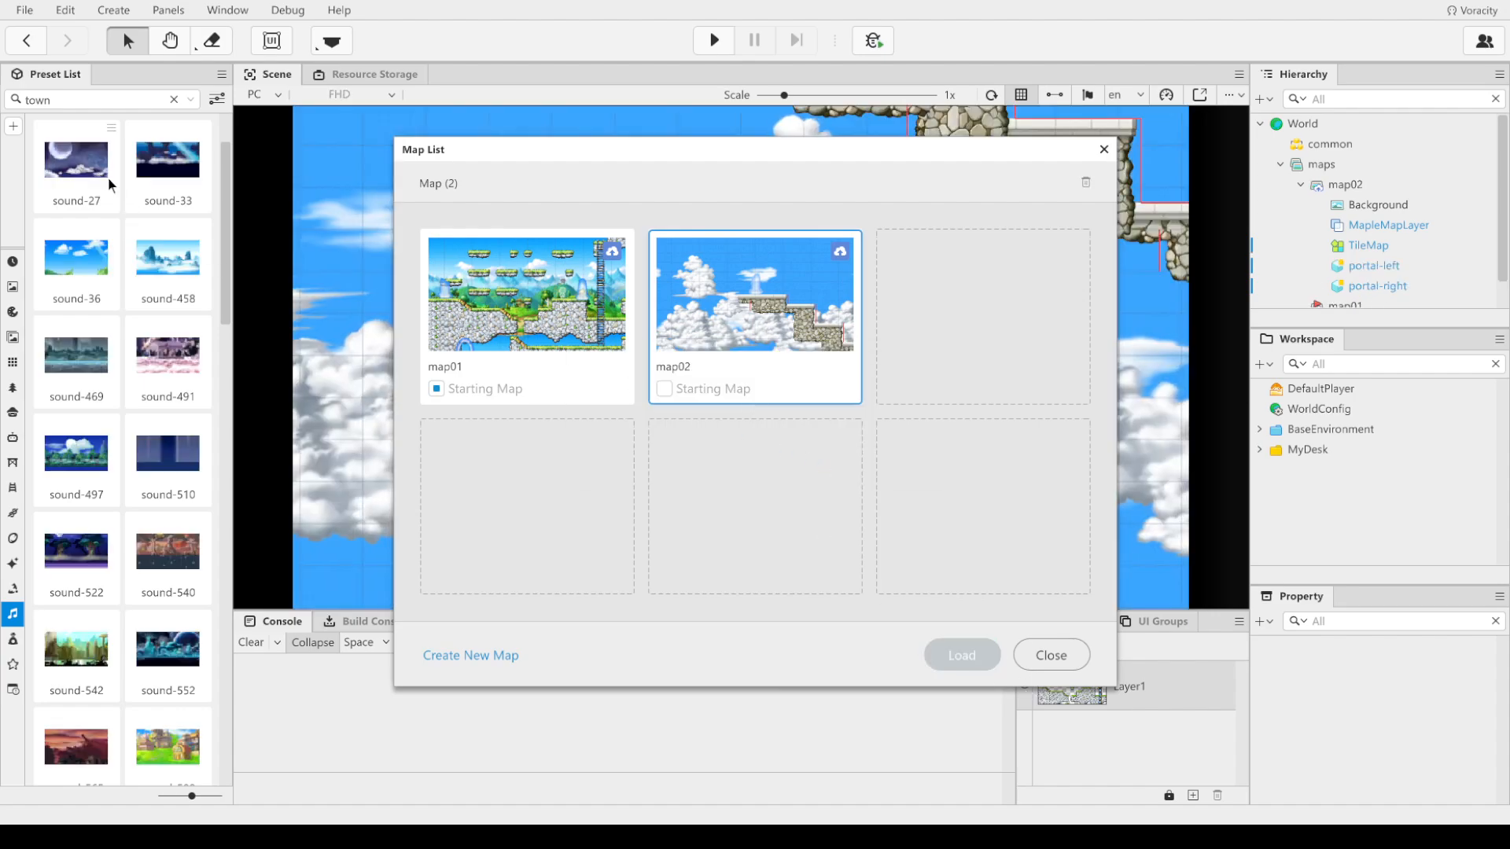
left_click(1054, 638)
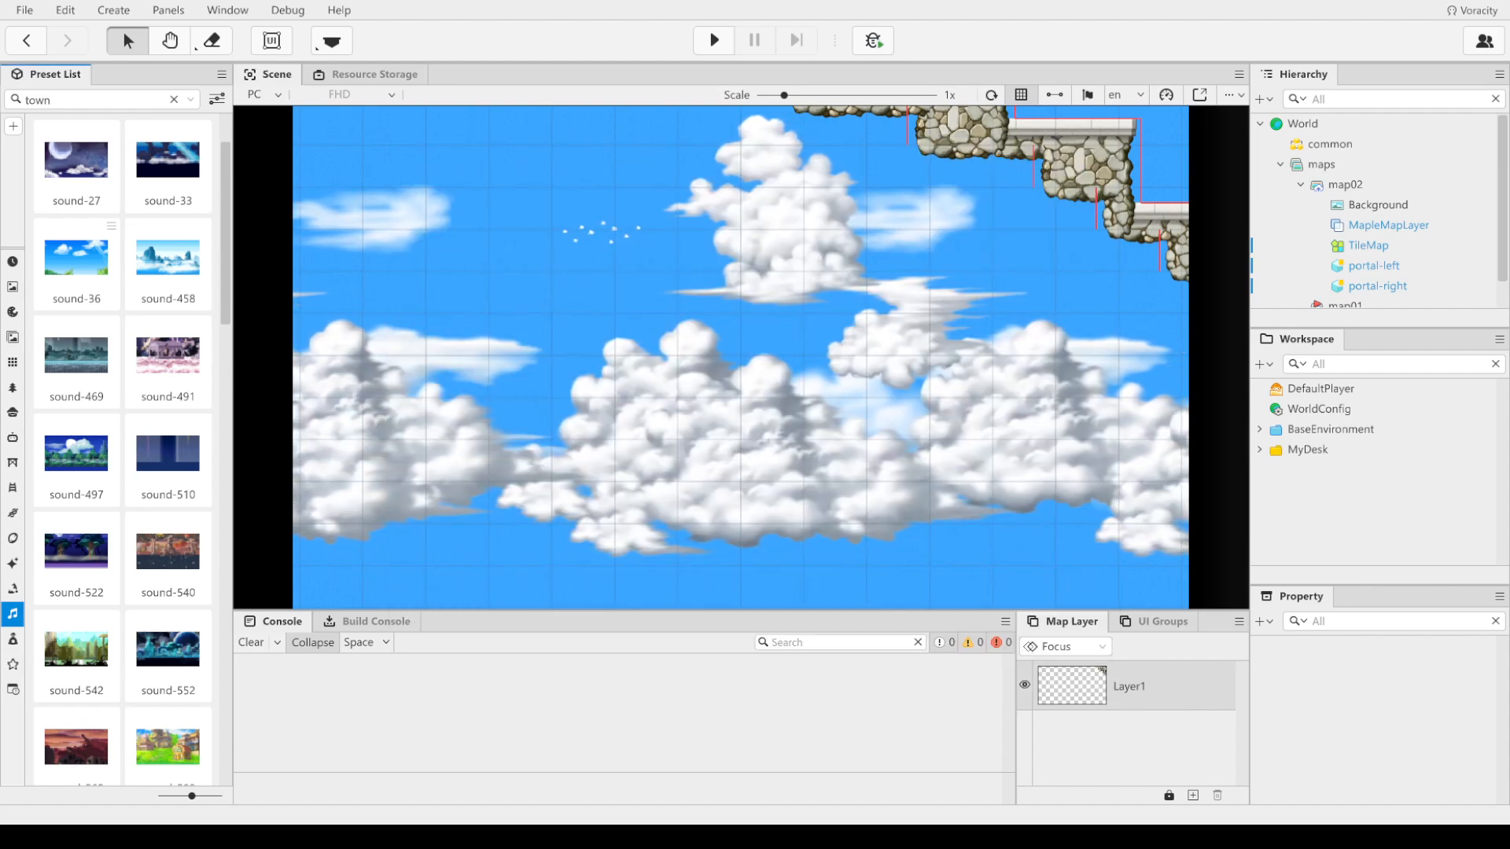
Step: Search the sound presets for "orbis" instead of "town" and look through the matching sounds
scroll(107, 192, "up", 2)
double_click(86, 100)
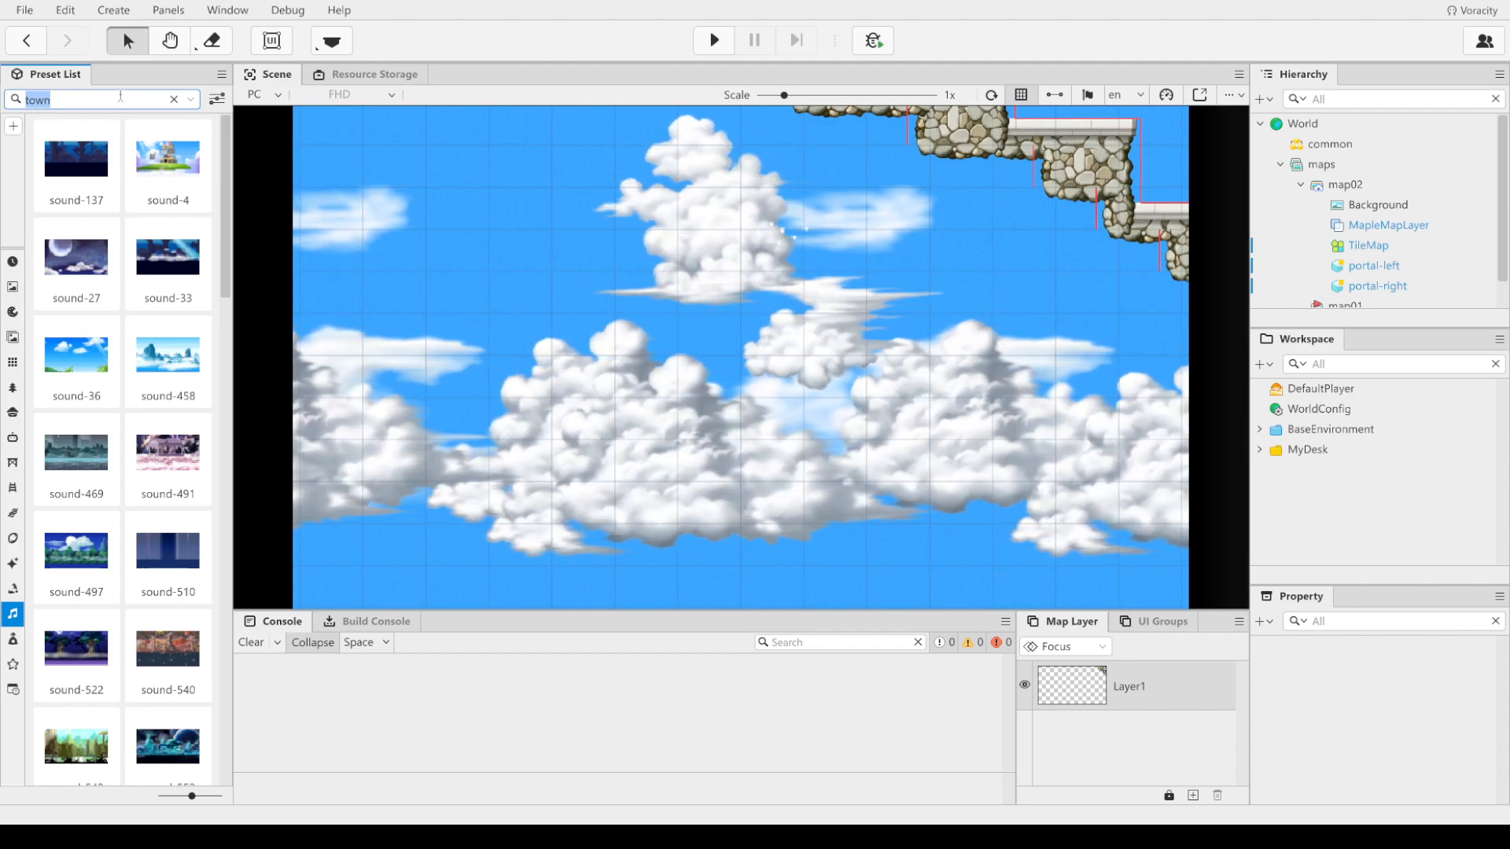
scroll(68, 561, "down", 5)
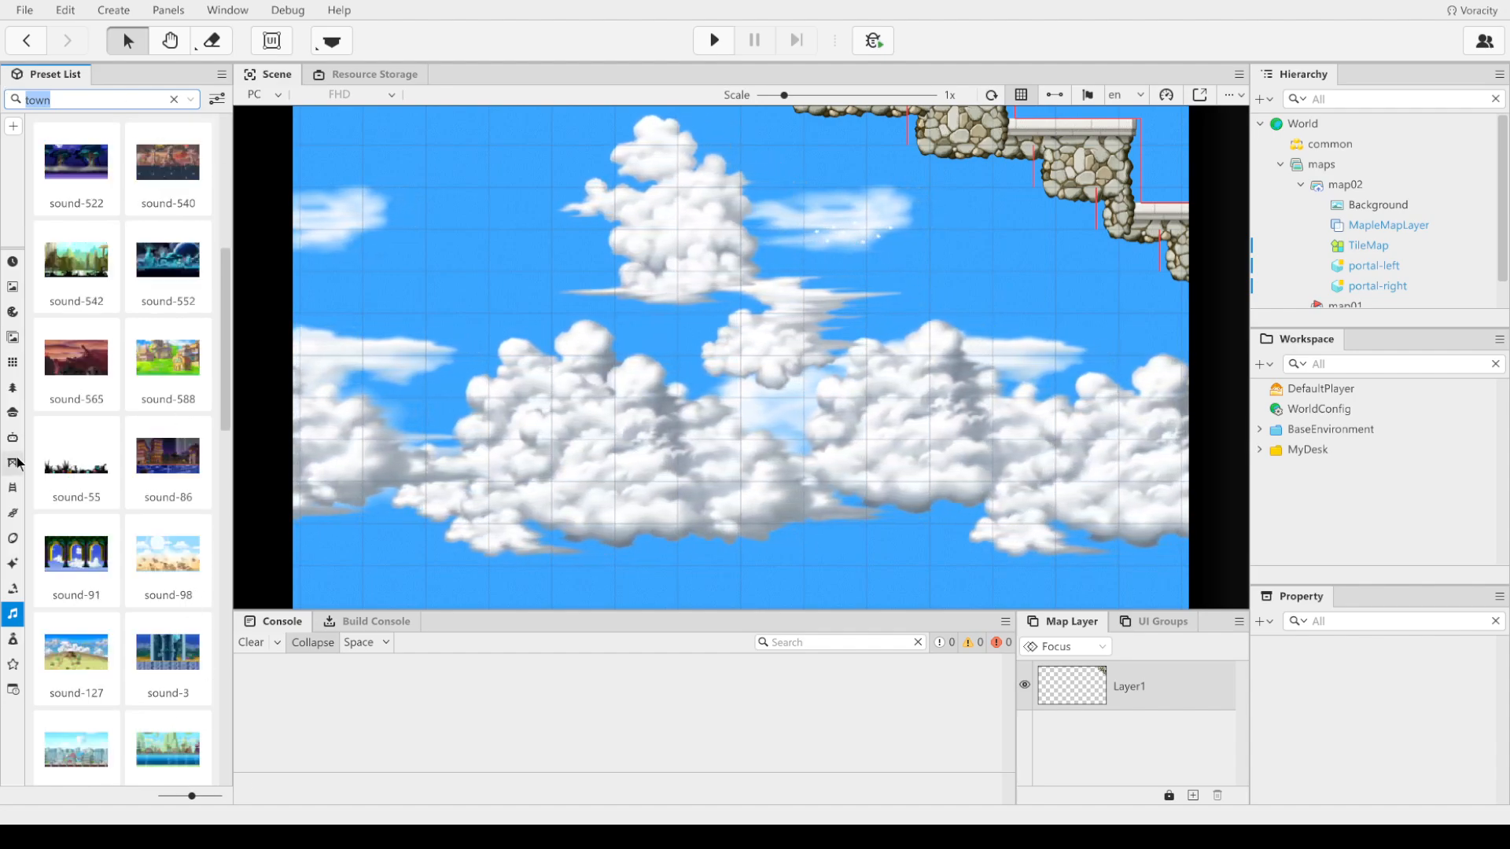
scroll(153, 600, "up", 5)
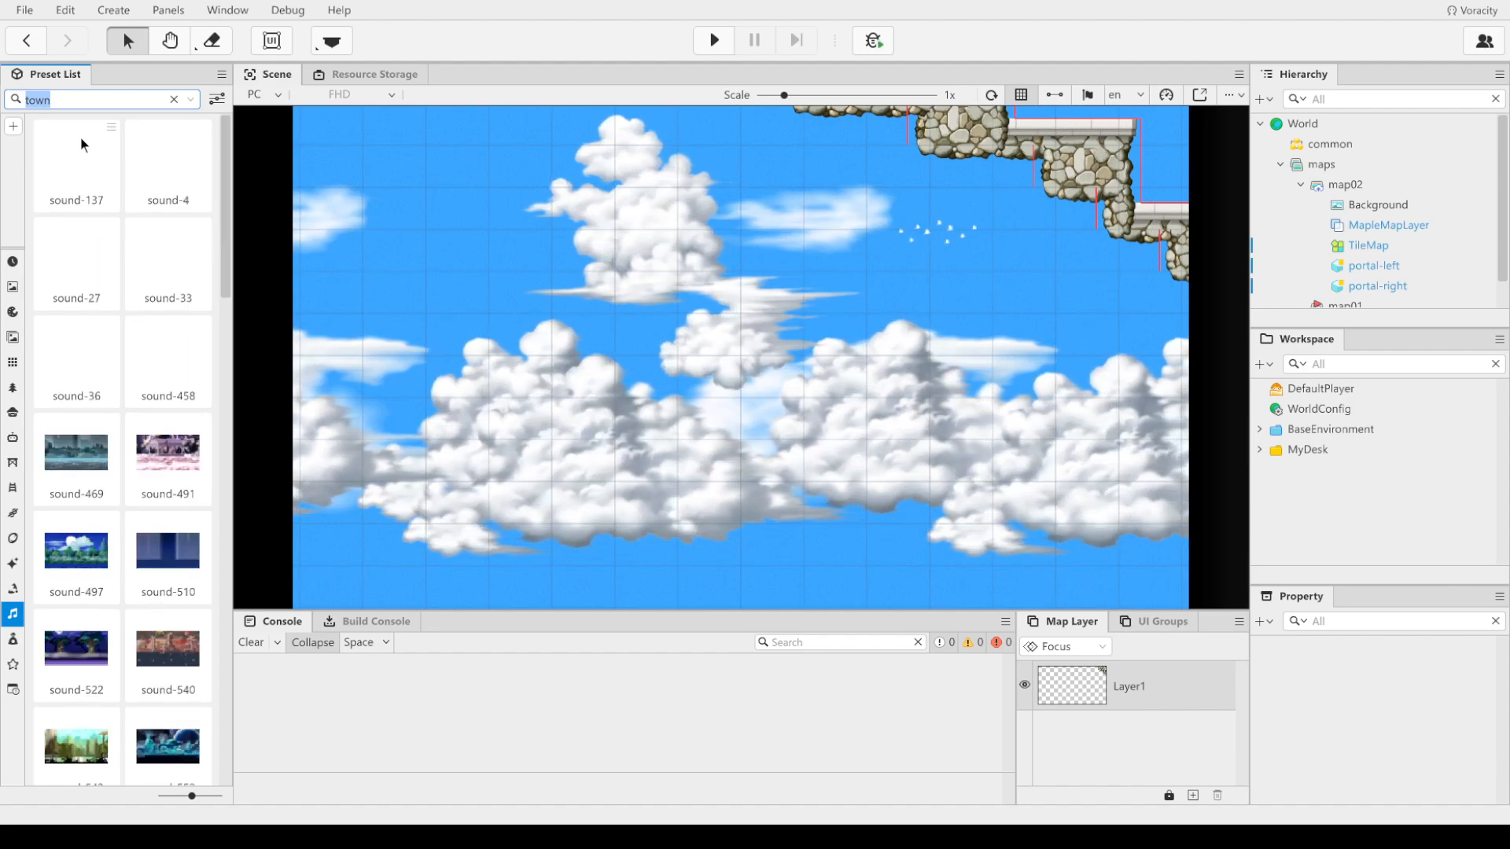
left_click(86, 100)
key("BackSpace")
key("BackSpace")
key("BackSpace")
key("BackSpace")
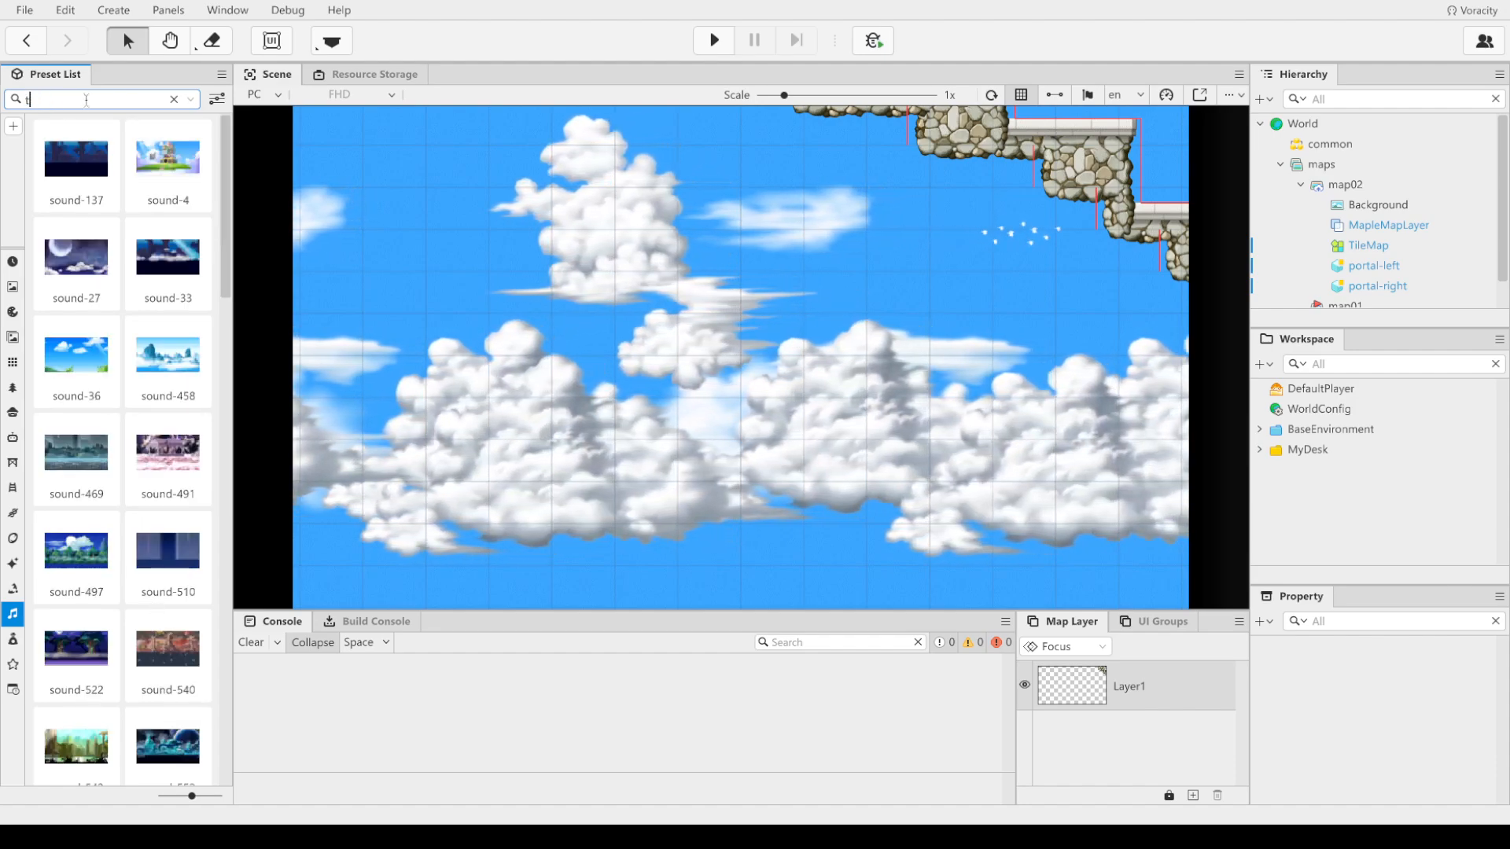
type("orbi")
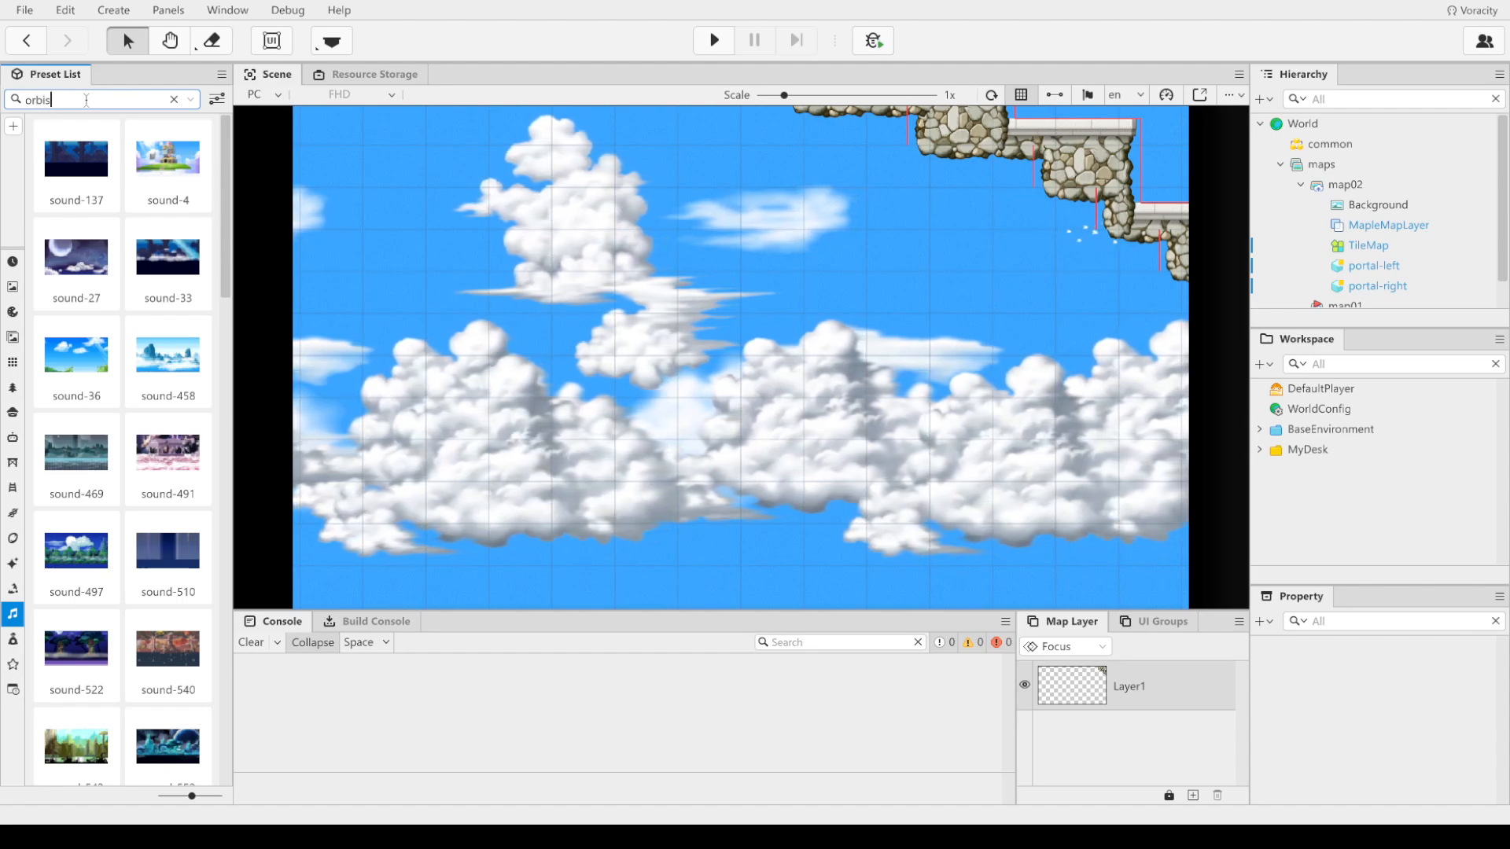
type("s")
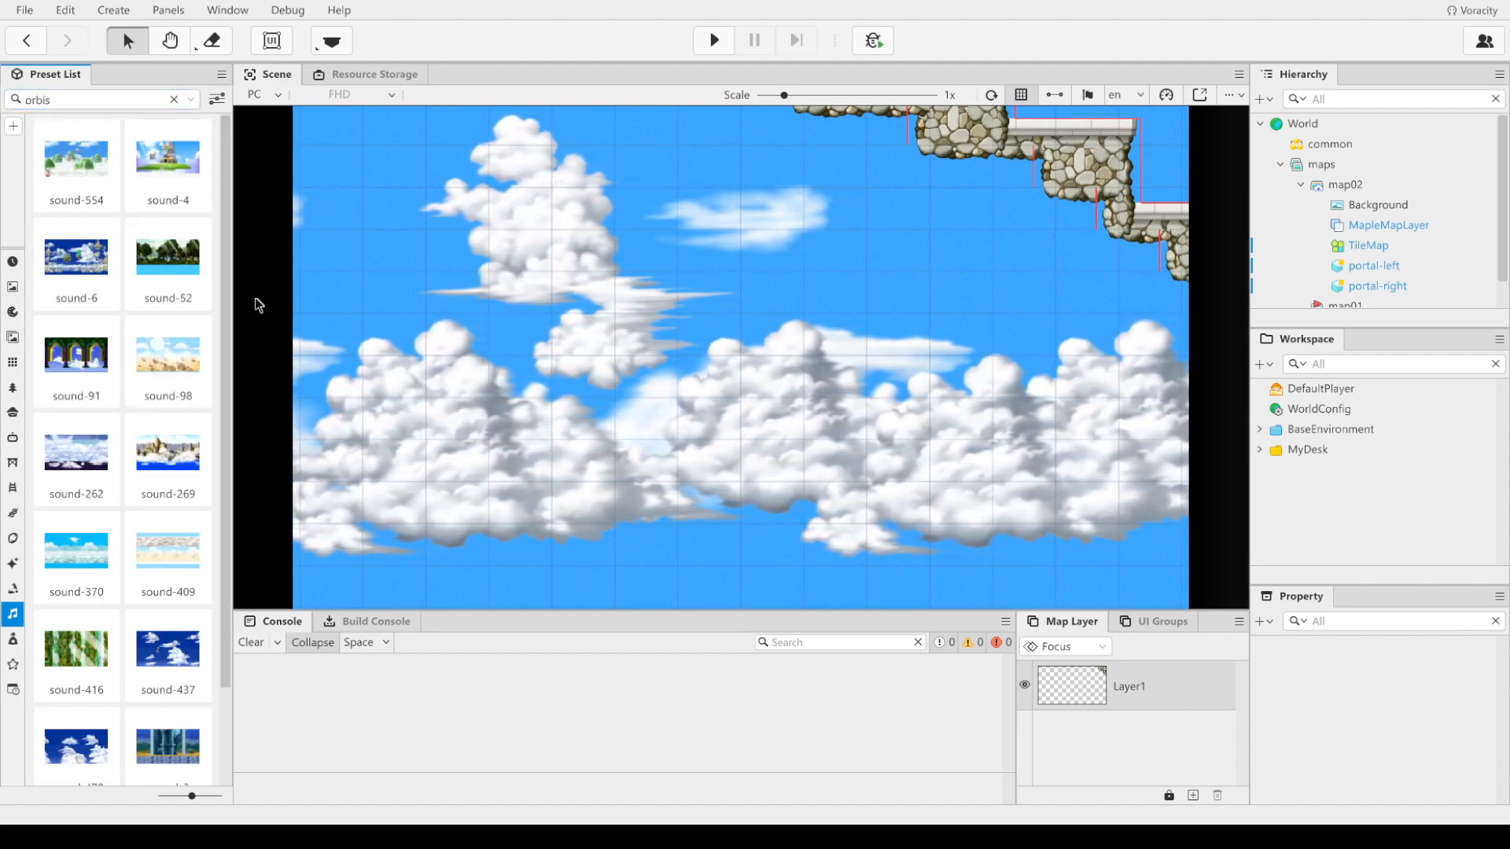
scroll(165, 541, "down", 1)
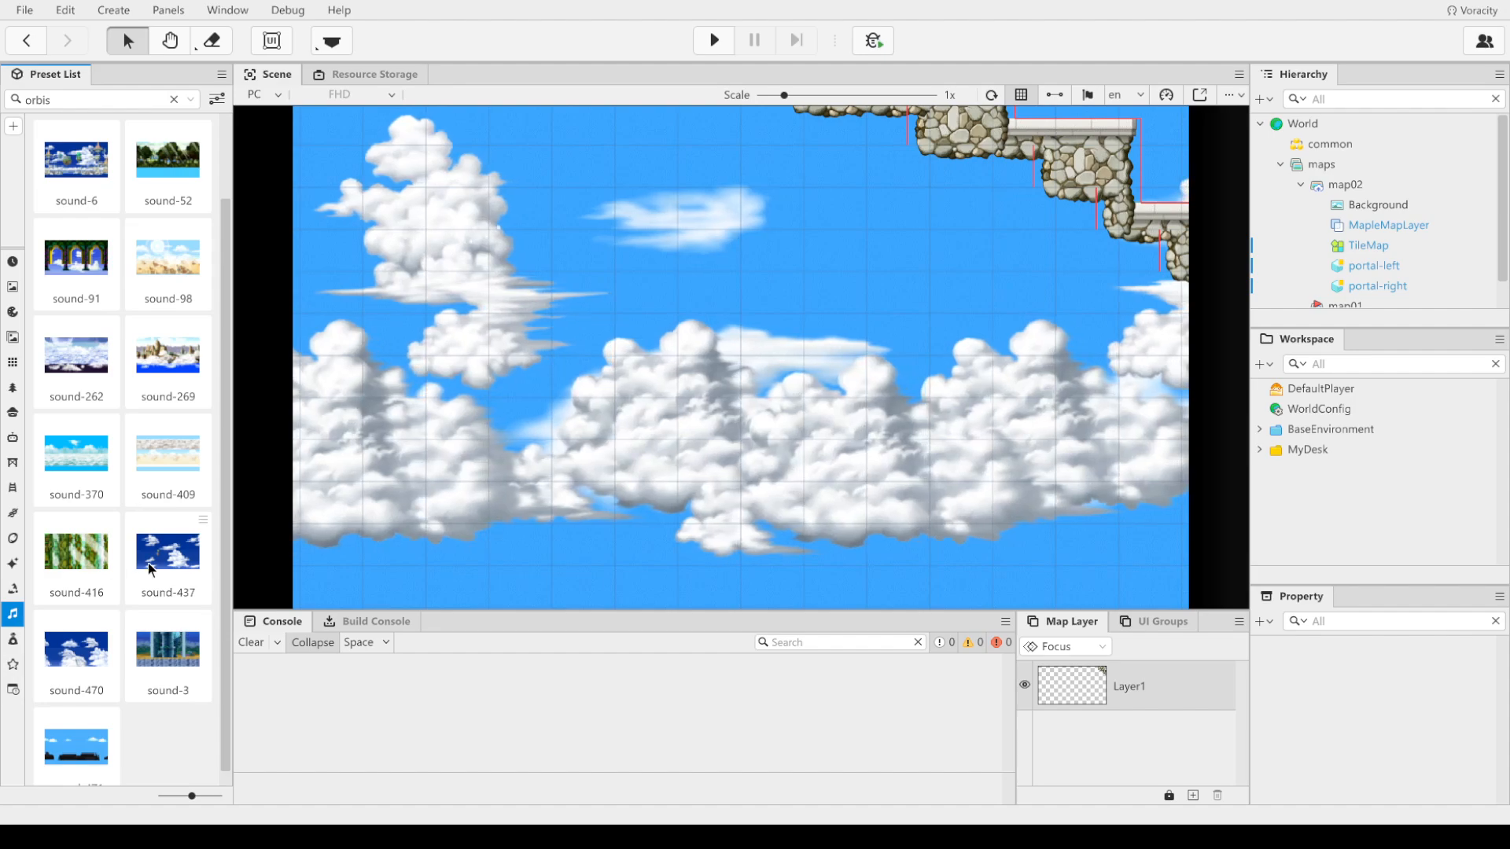
scroll(156, 667, "up", 1)
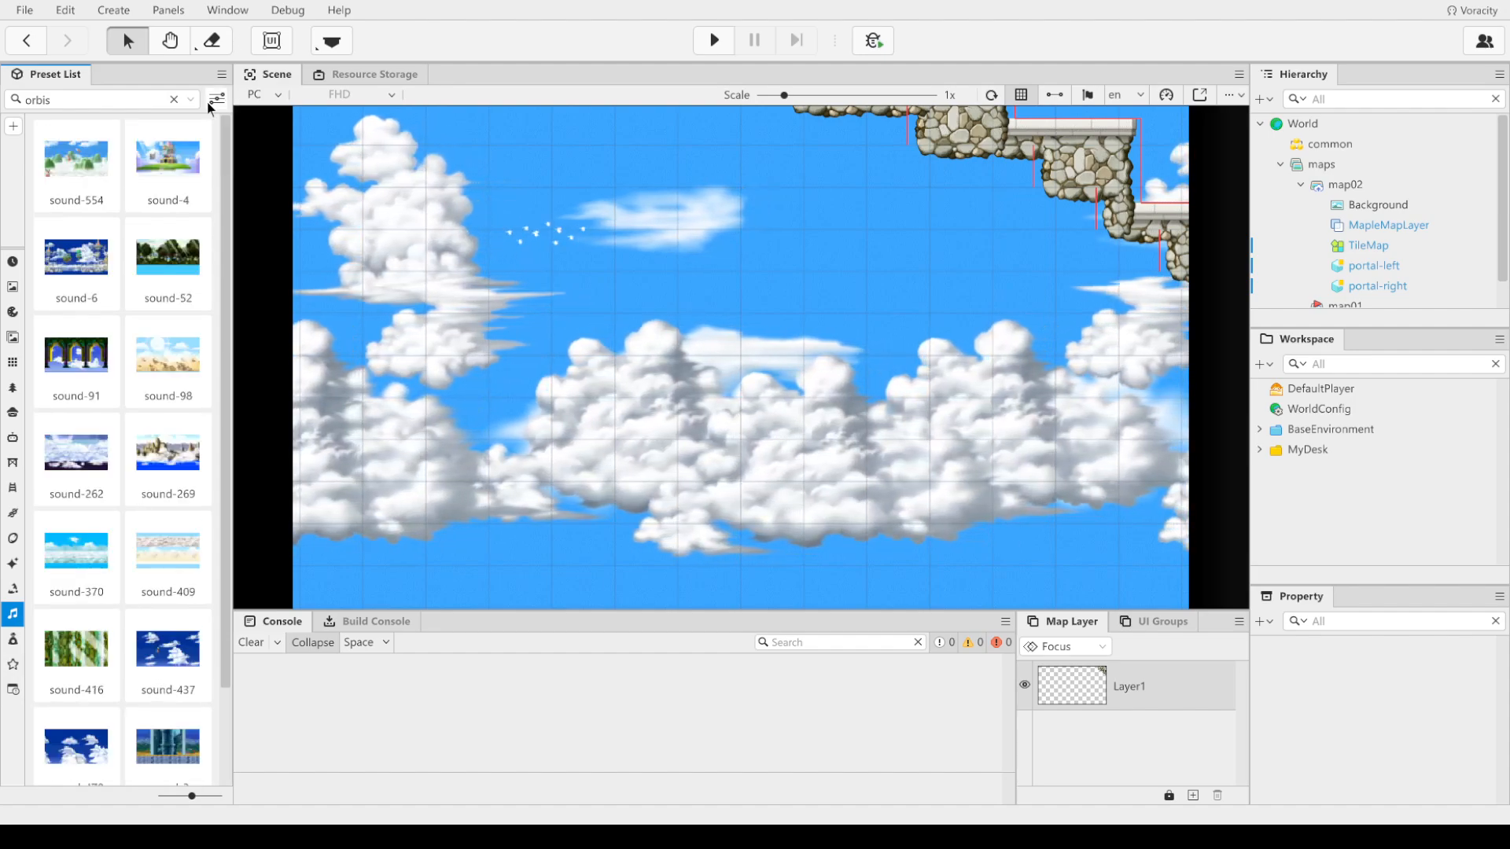
Step: Clear the sound preset search, expand Maple World in the region filter and deselect all regions
left_click(175, 100)
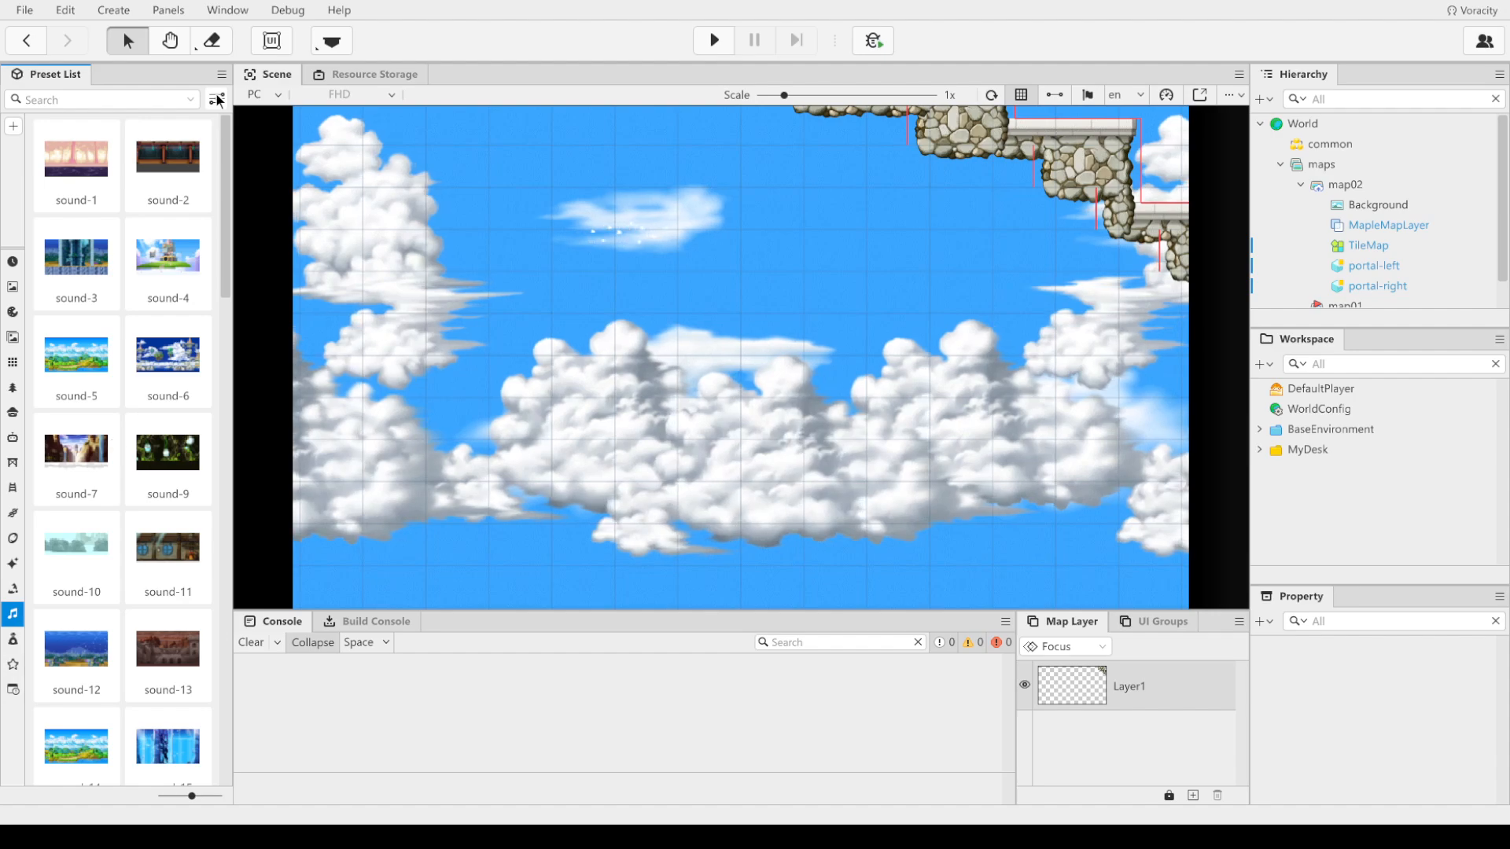
left_click(217, 99)
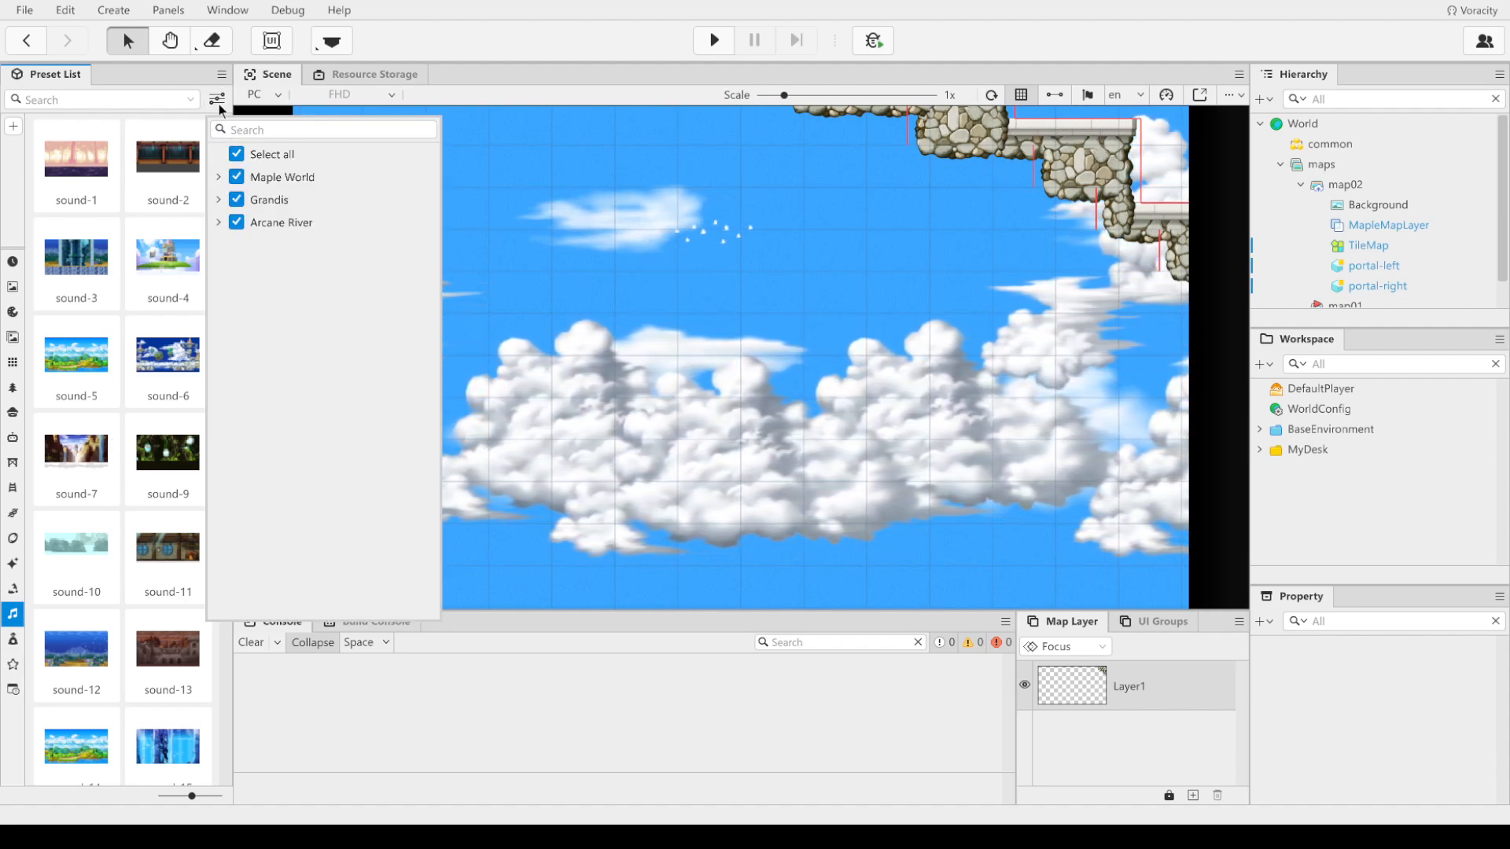
left_click(220, 177)
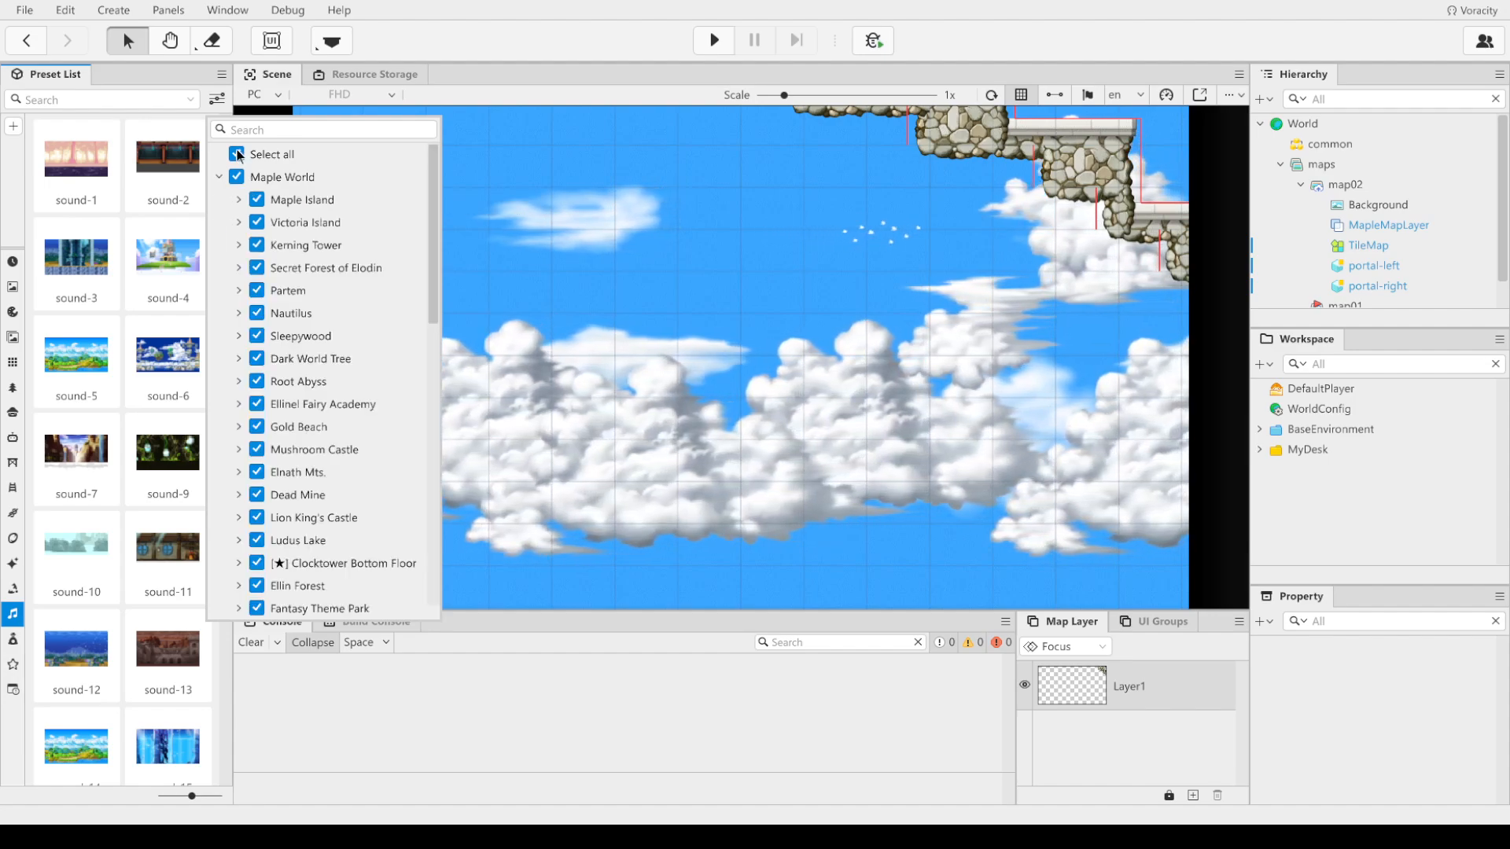
left_click(238, 154)
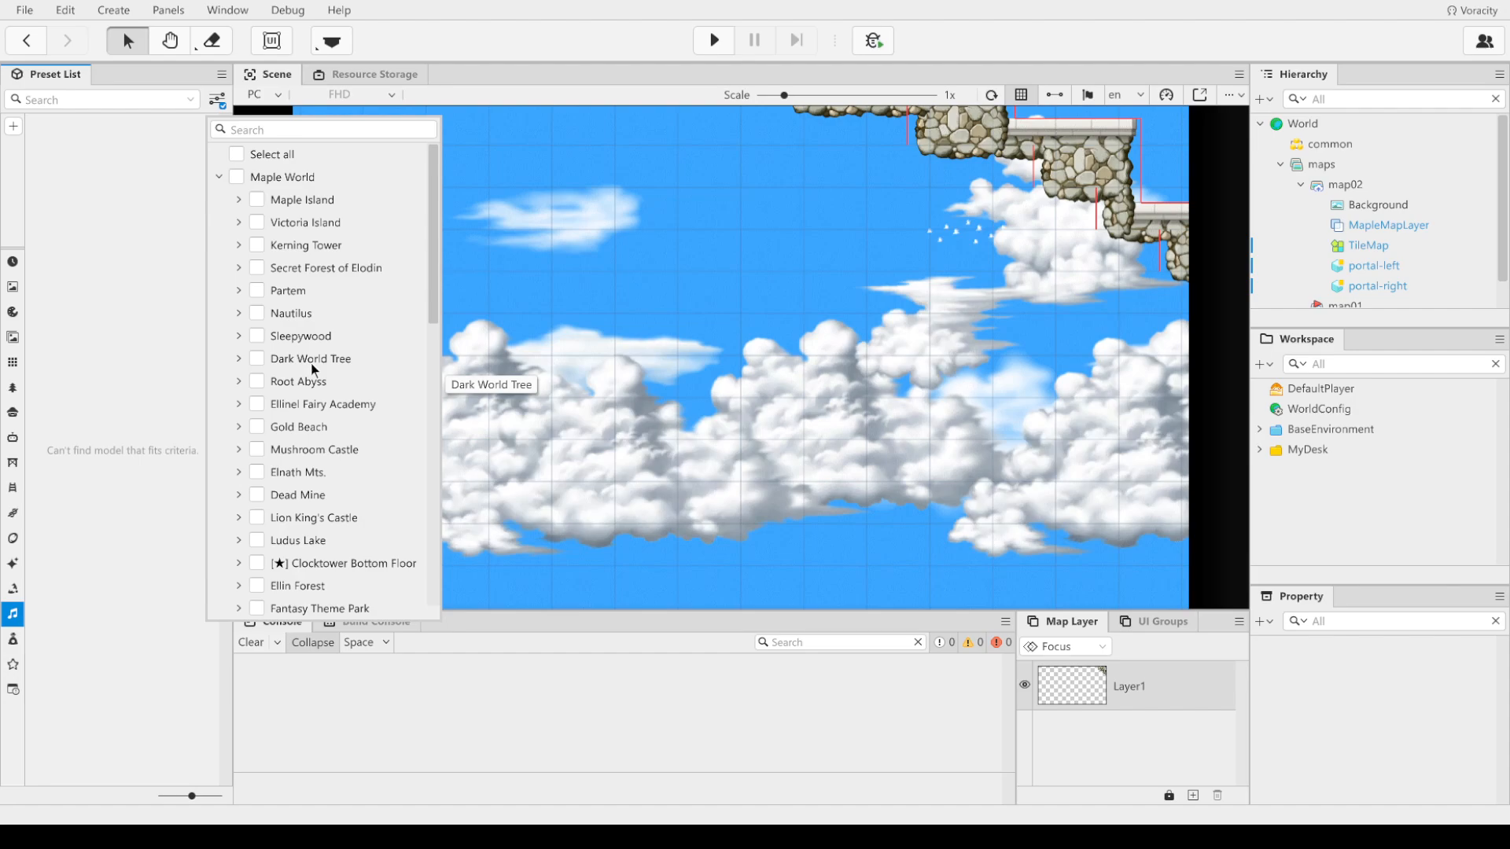
Step: Filter the sound presets to the [★] Clocktower Bottom Floor region of Maple World
scroll(332, 403, "down", 2)
scroll(332, 398, "down", 6)
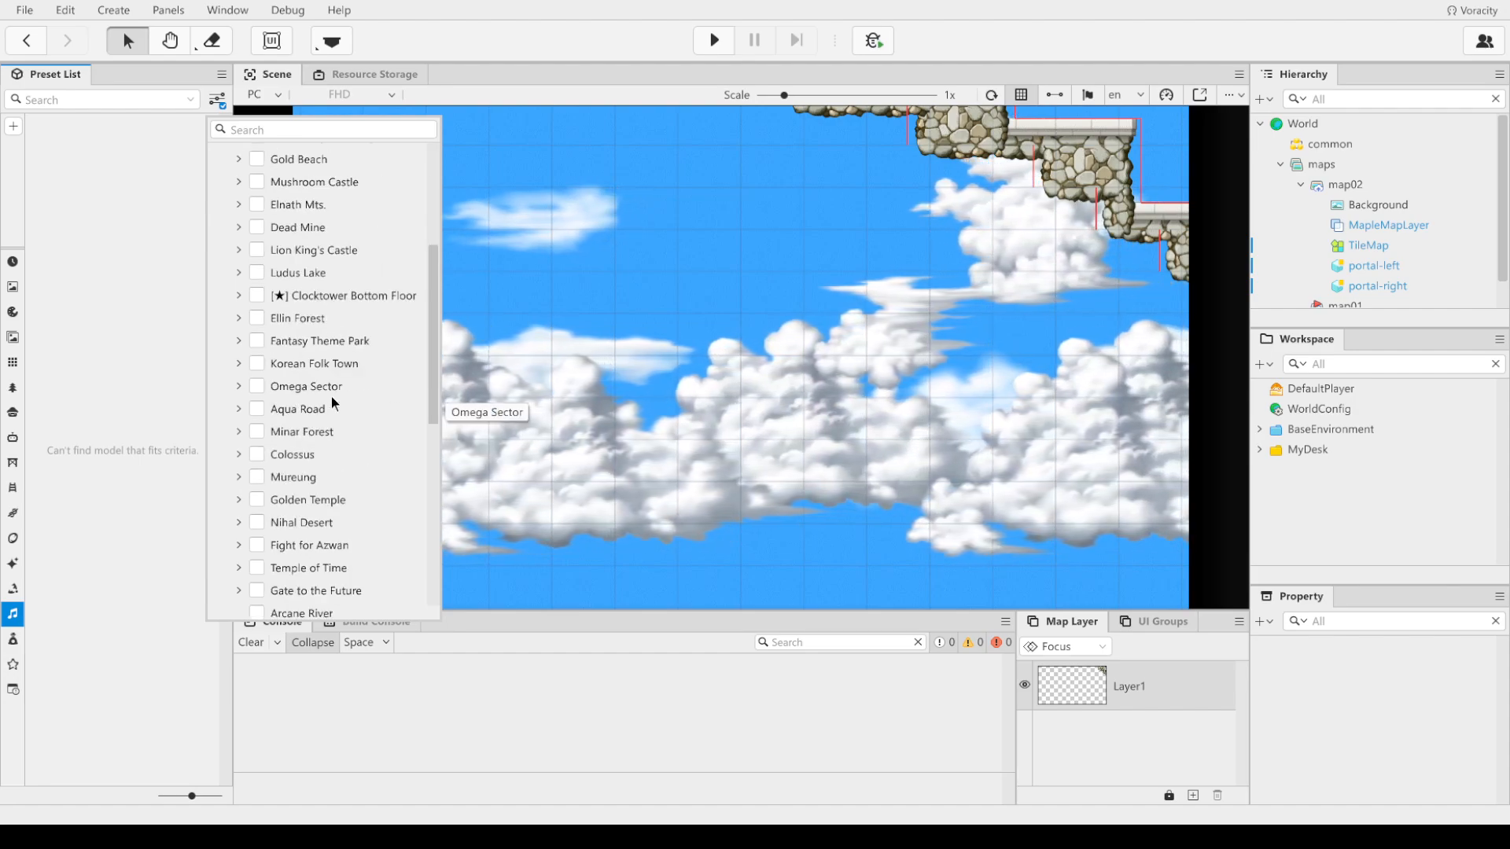
scroll(327, 403, "down", 3)
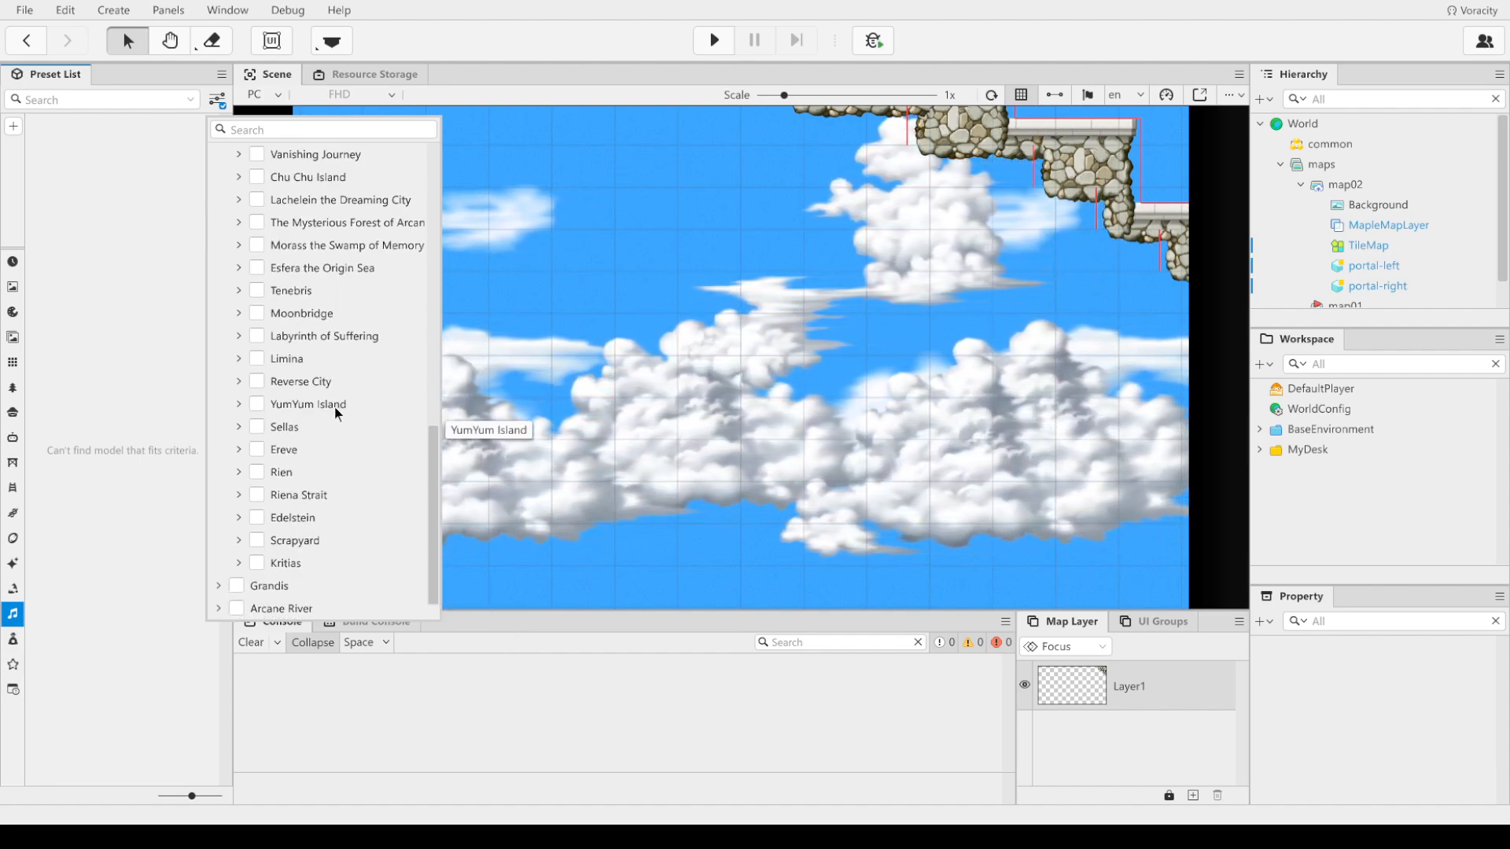
scroll(335, 408, "up", 1)
scroll(335, 409, "up", 1)
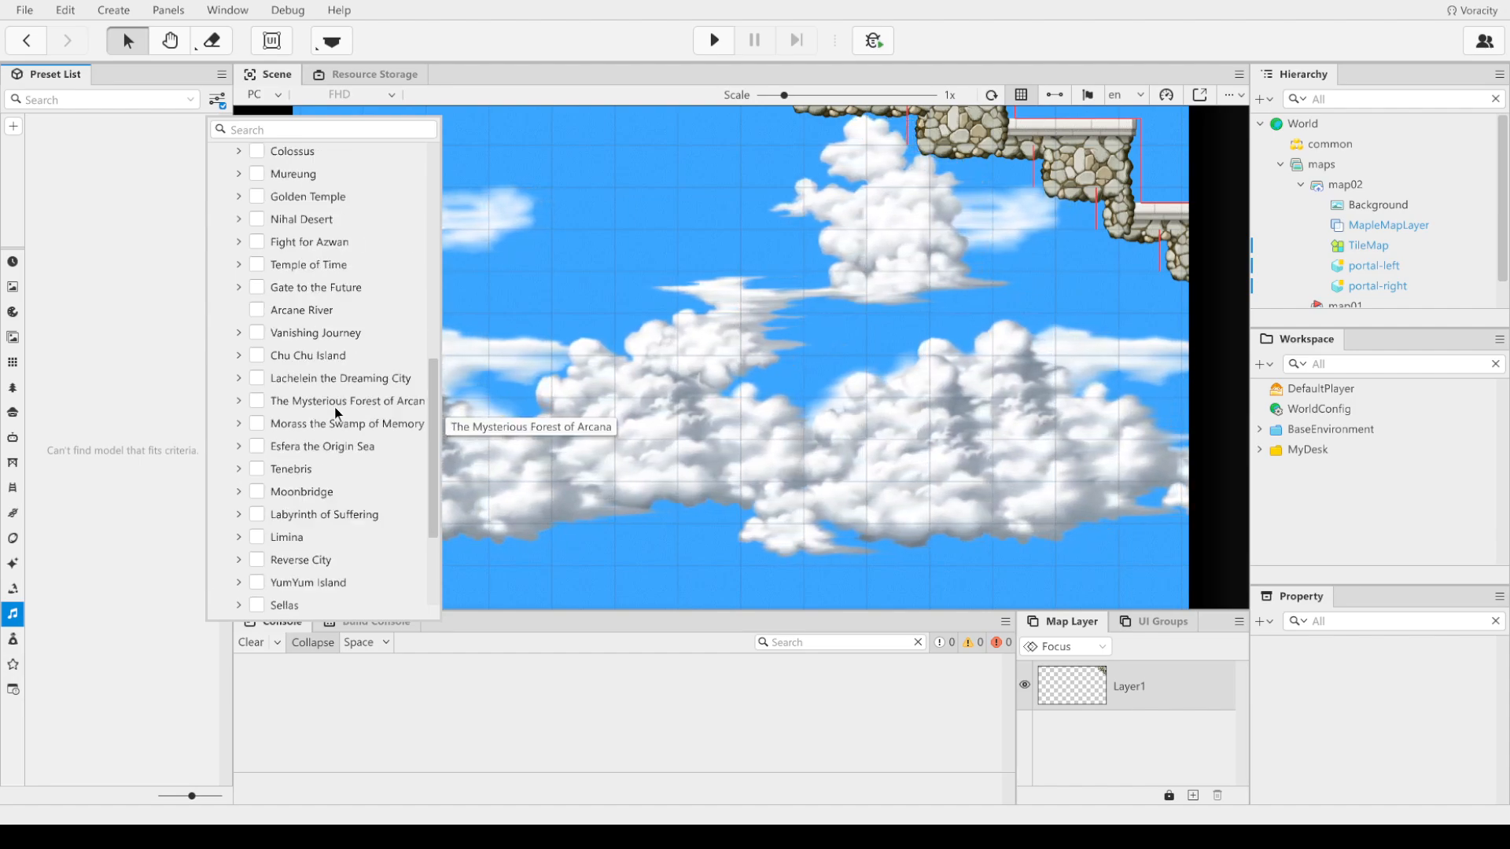
scroll(333, 408, "up", 1)
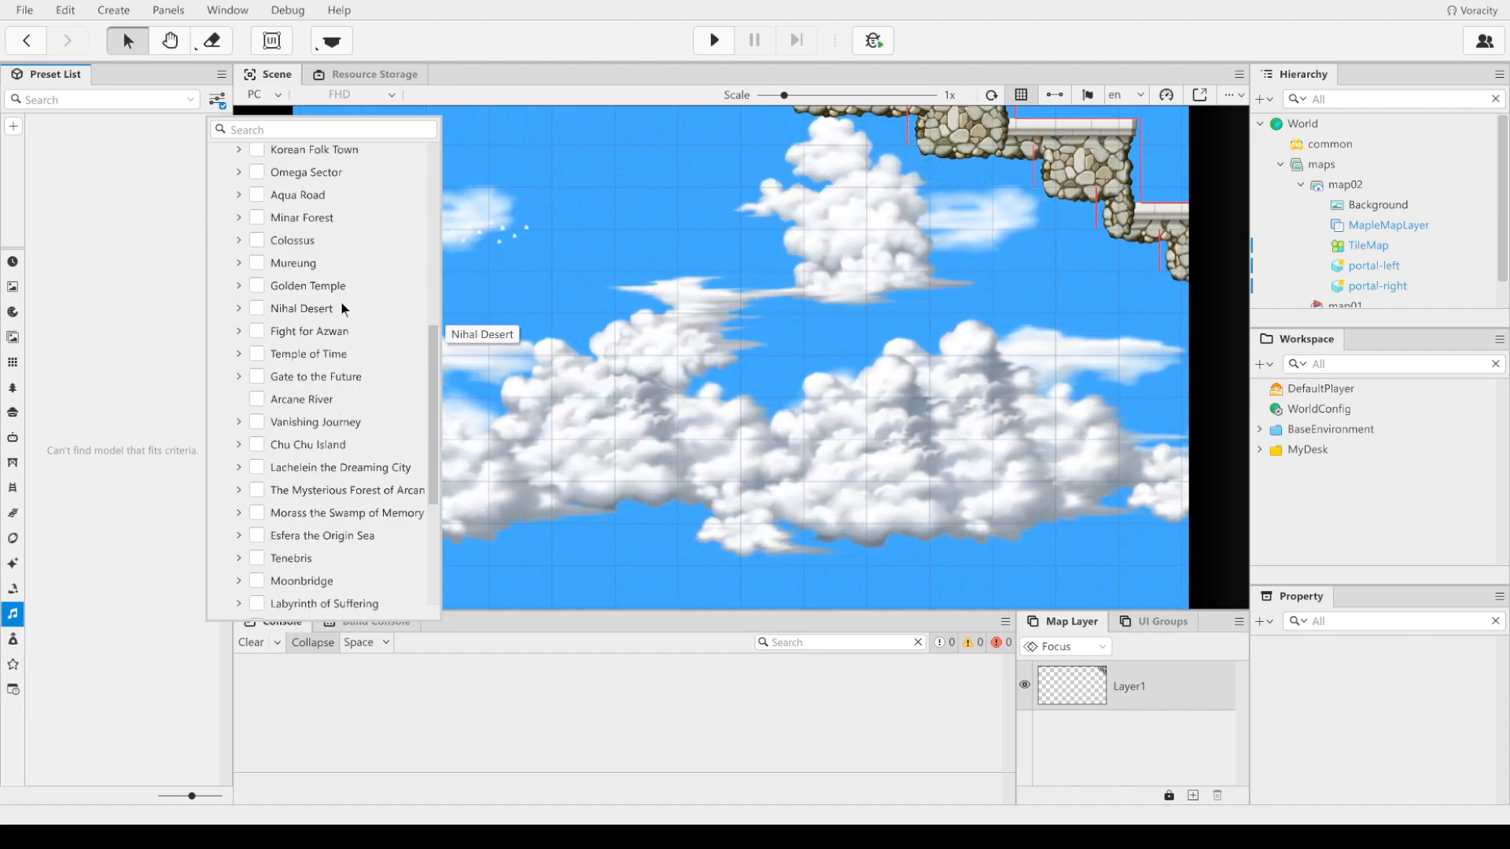
scroll(341, 303, "up", 1)
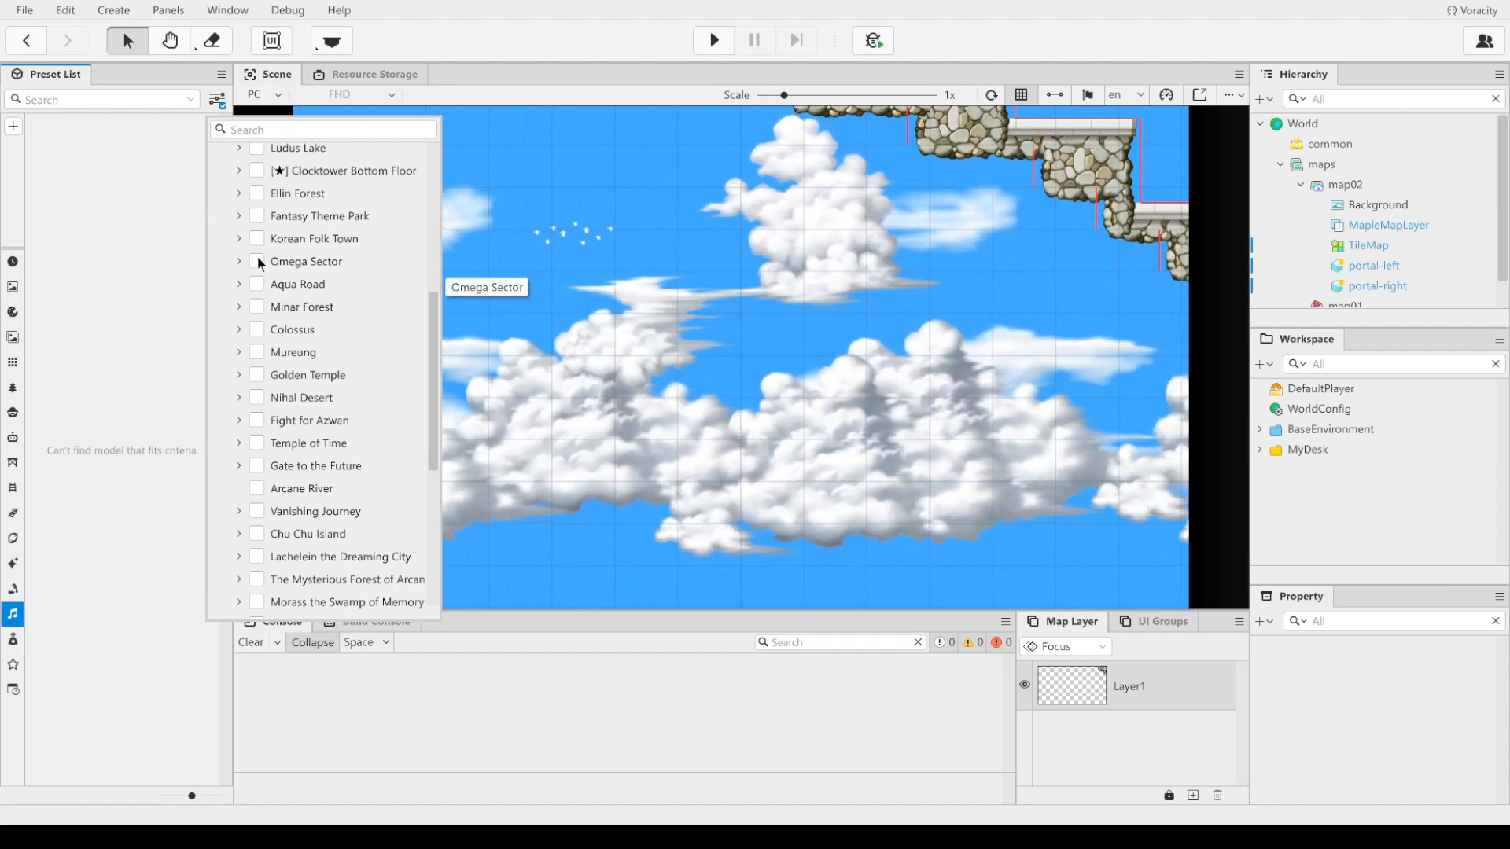
scroll(249, 260, "up", 3)
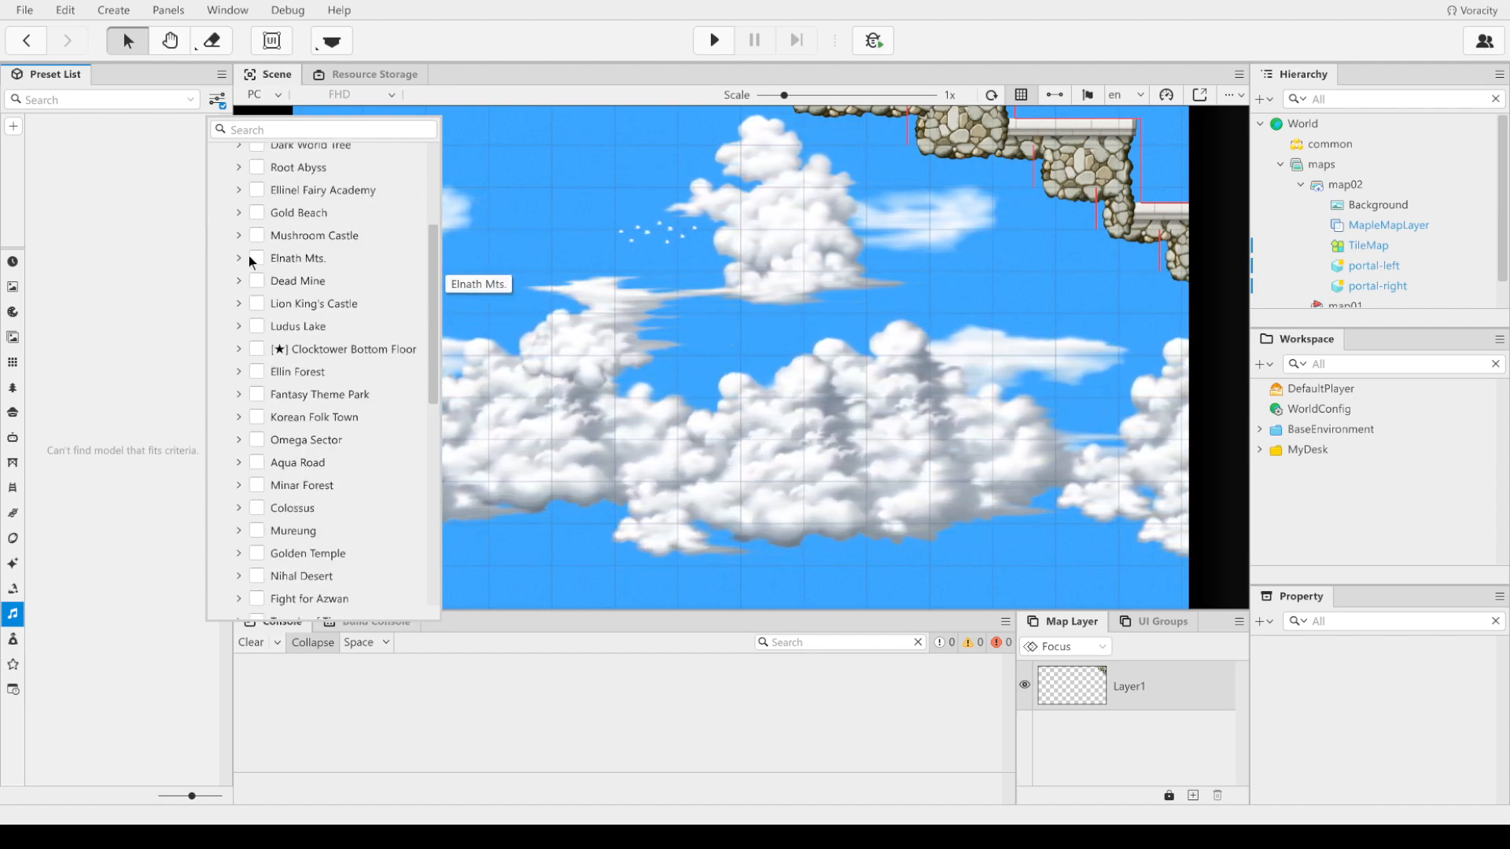
scroll(318, 282, "up", 1)
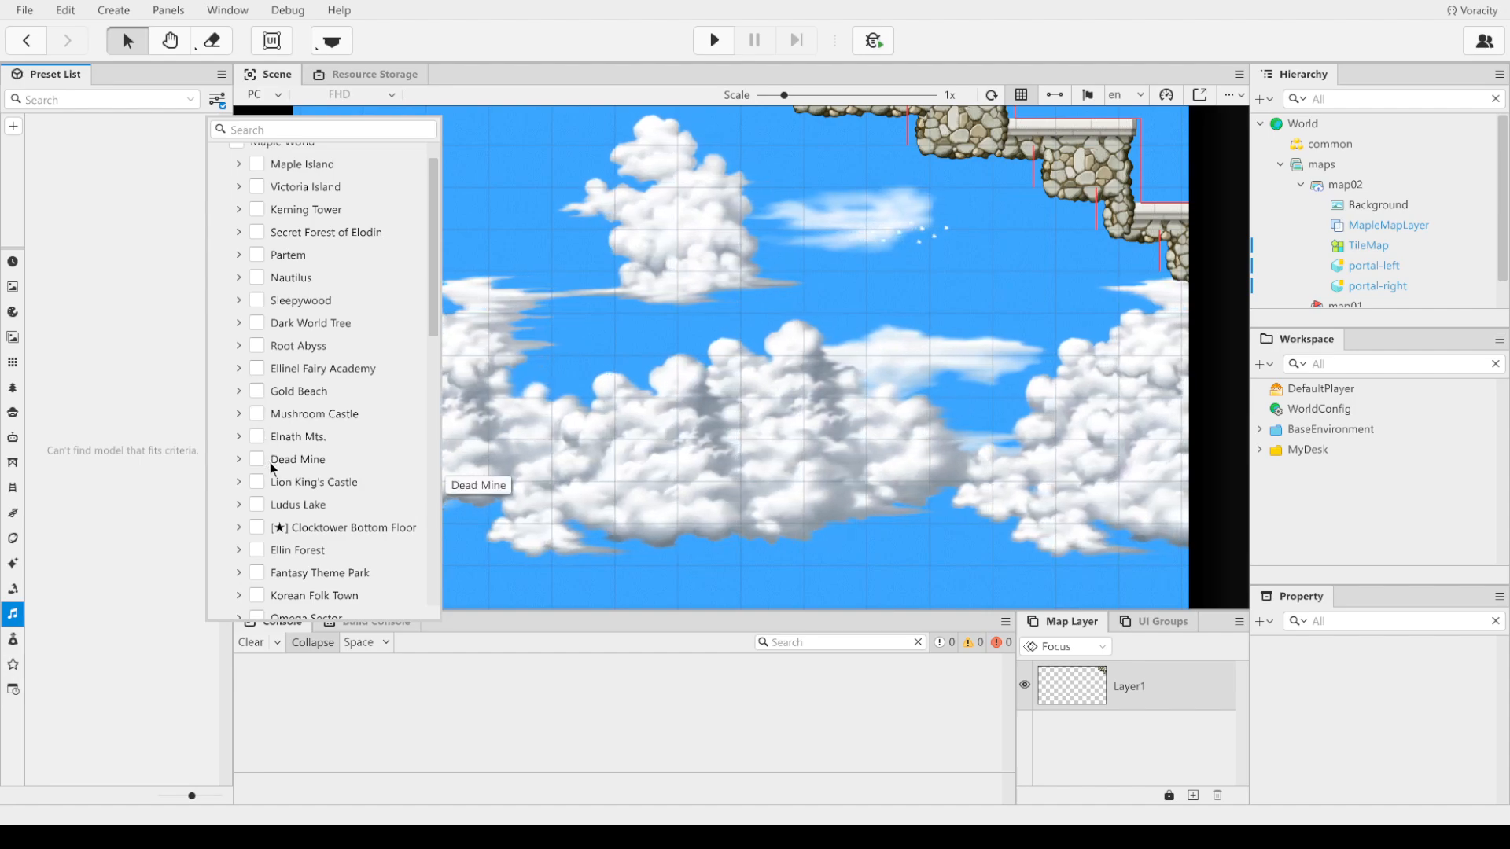
scroll(280, 509, "down", 2)
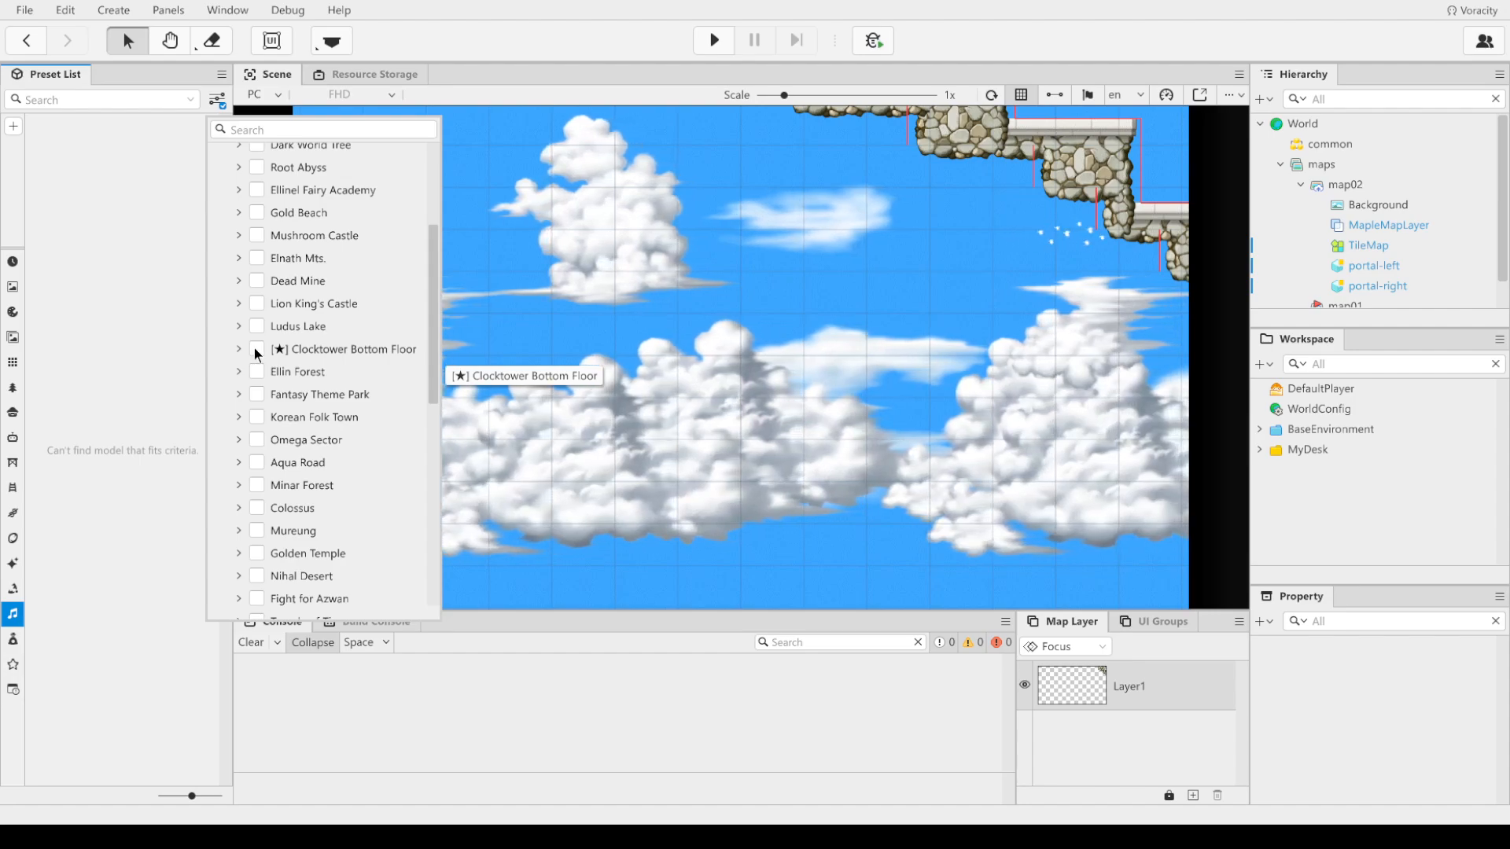
scroll(257, 354, "down", 1)
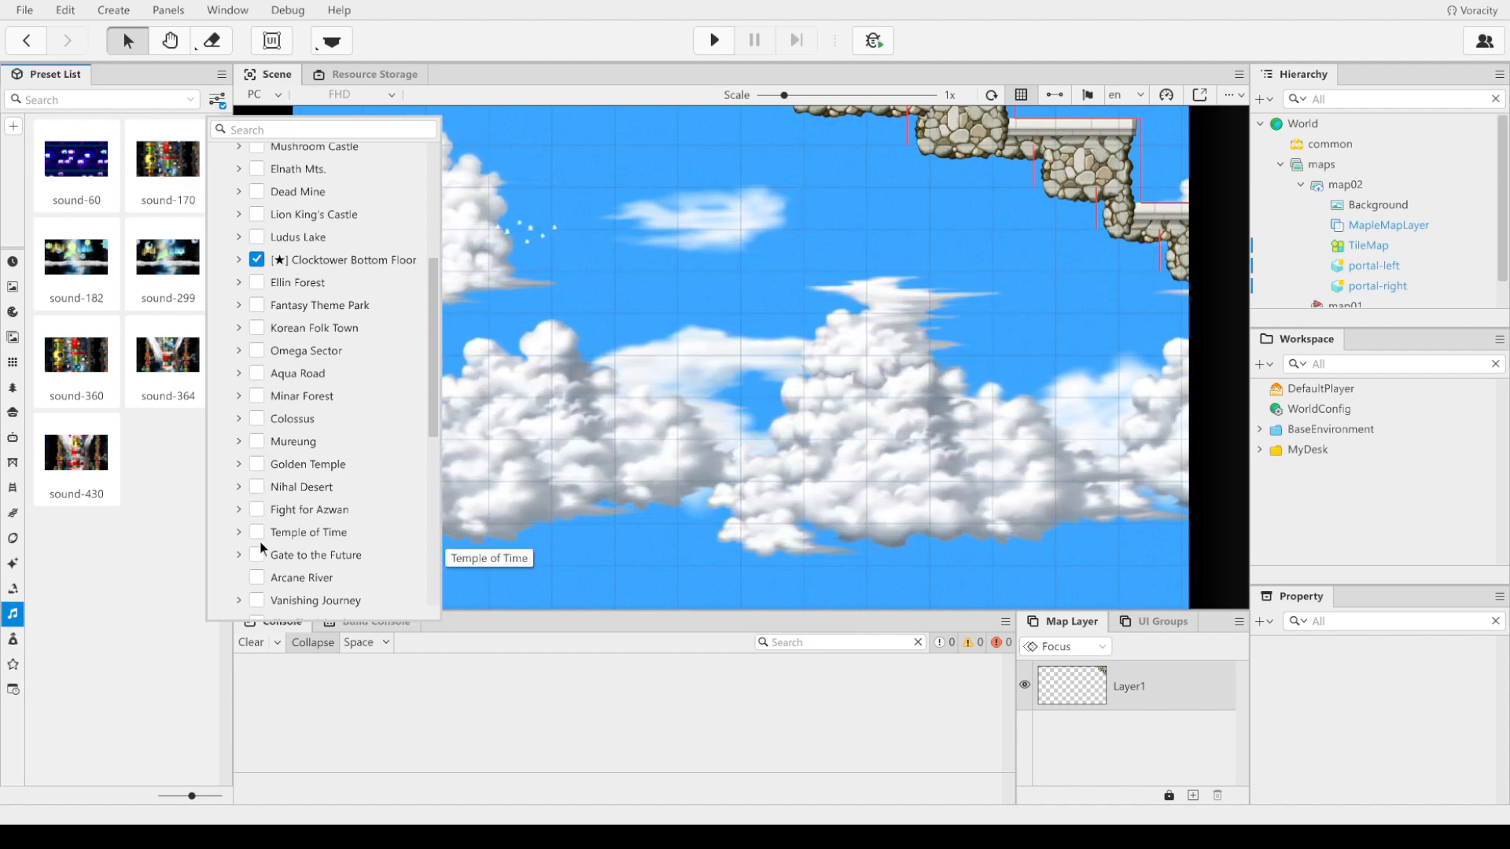
Step: Look through the remaining regions in the sound preset filter and close the filter list
scroll(266, 565, "down", 4)
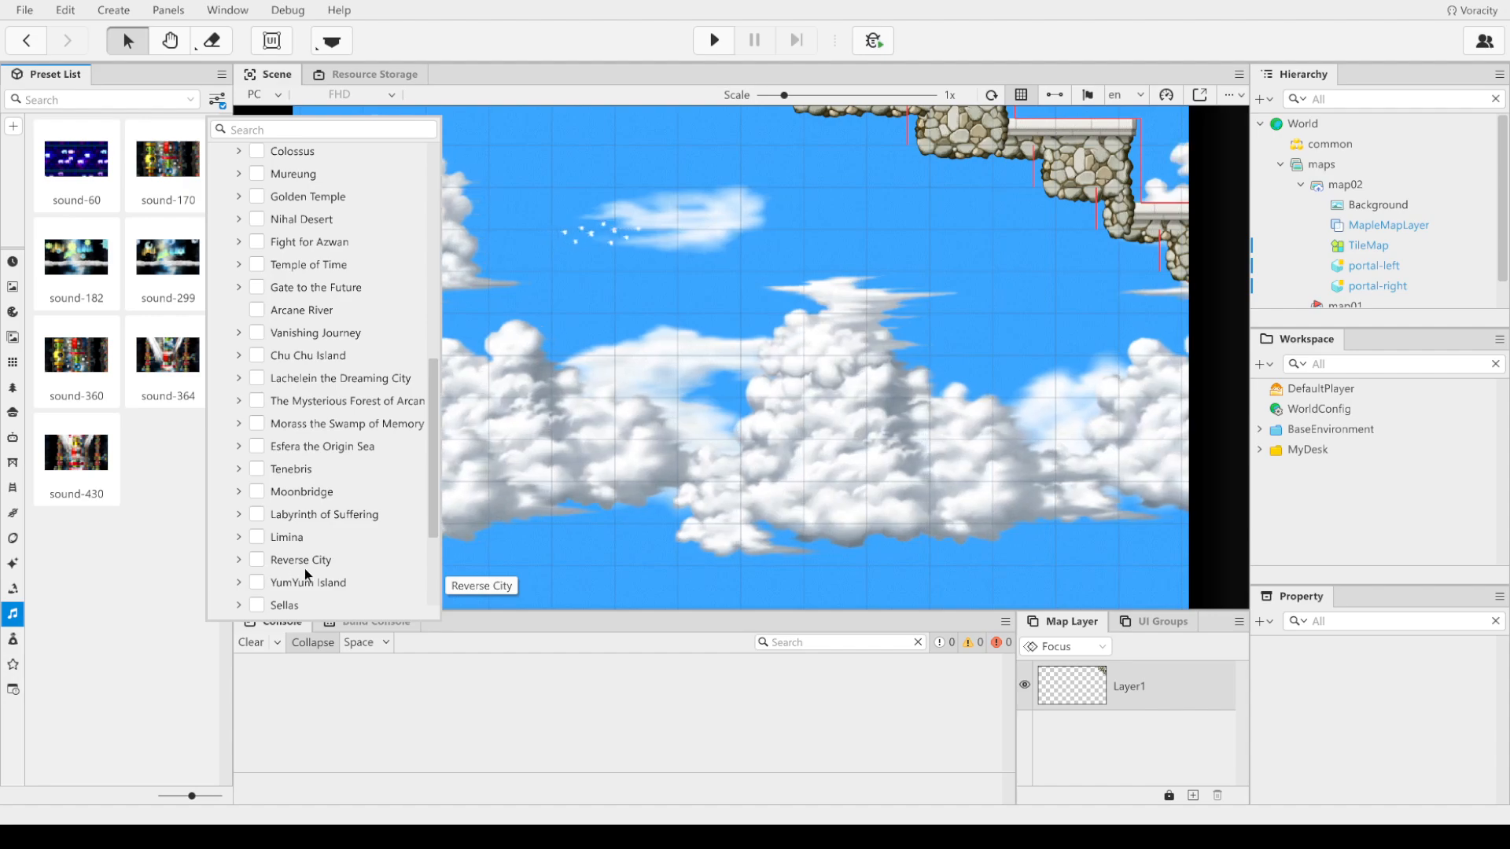
scroll(314, 571, "down", 2)
scroll(327, 580, "down", 1)
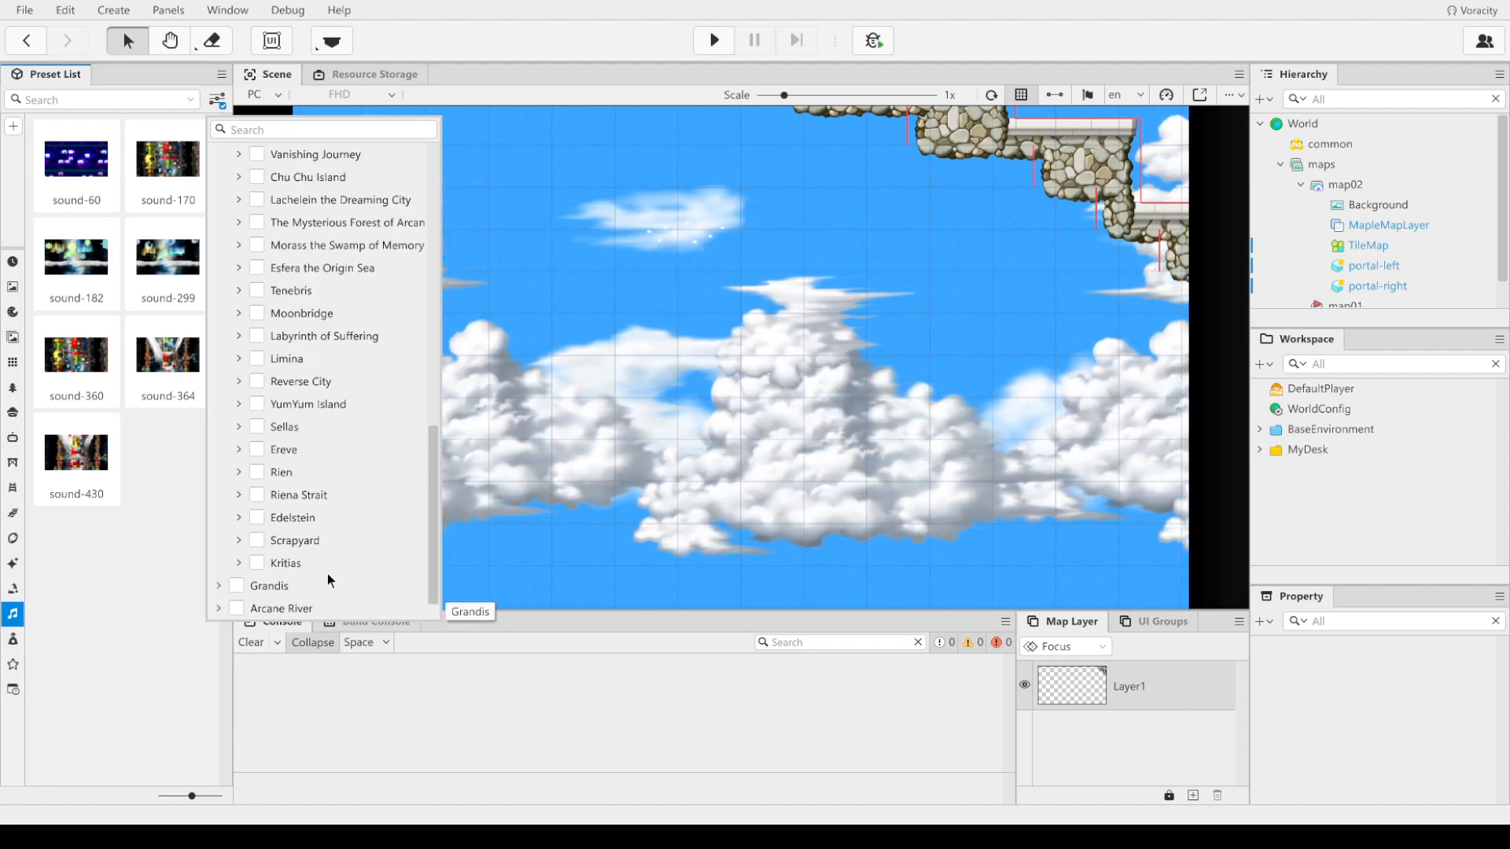
scroll(329, 579, "up", 8)
scroll(328, 572, "up", 2)
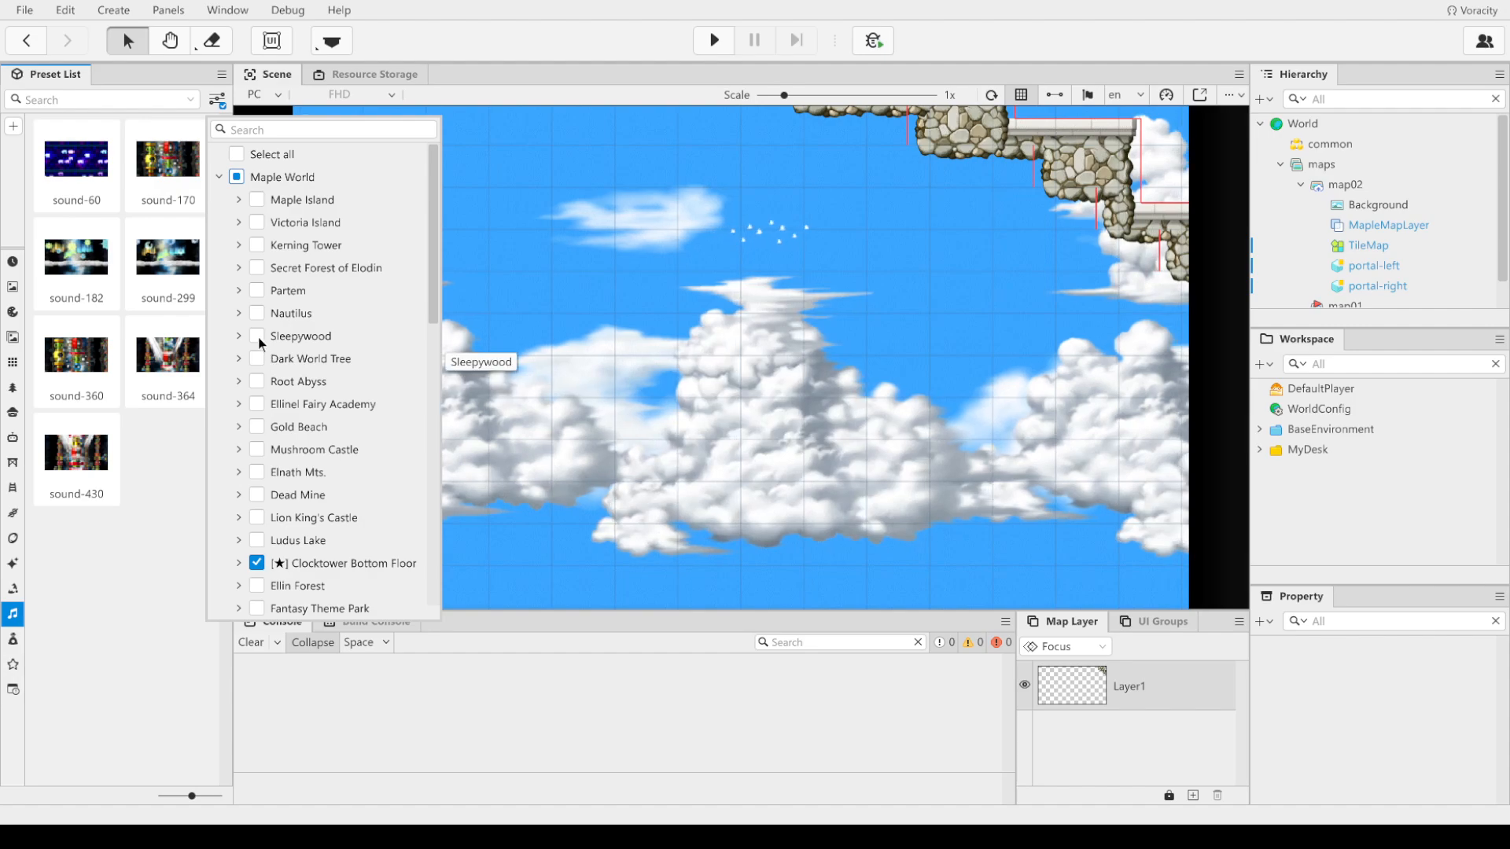
left_click(66, 566)
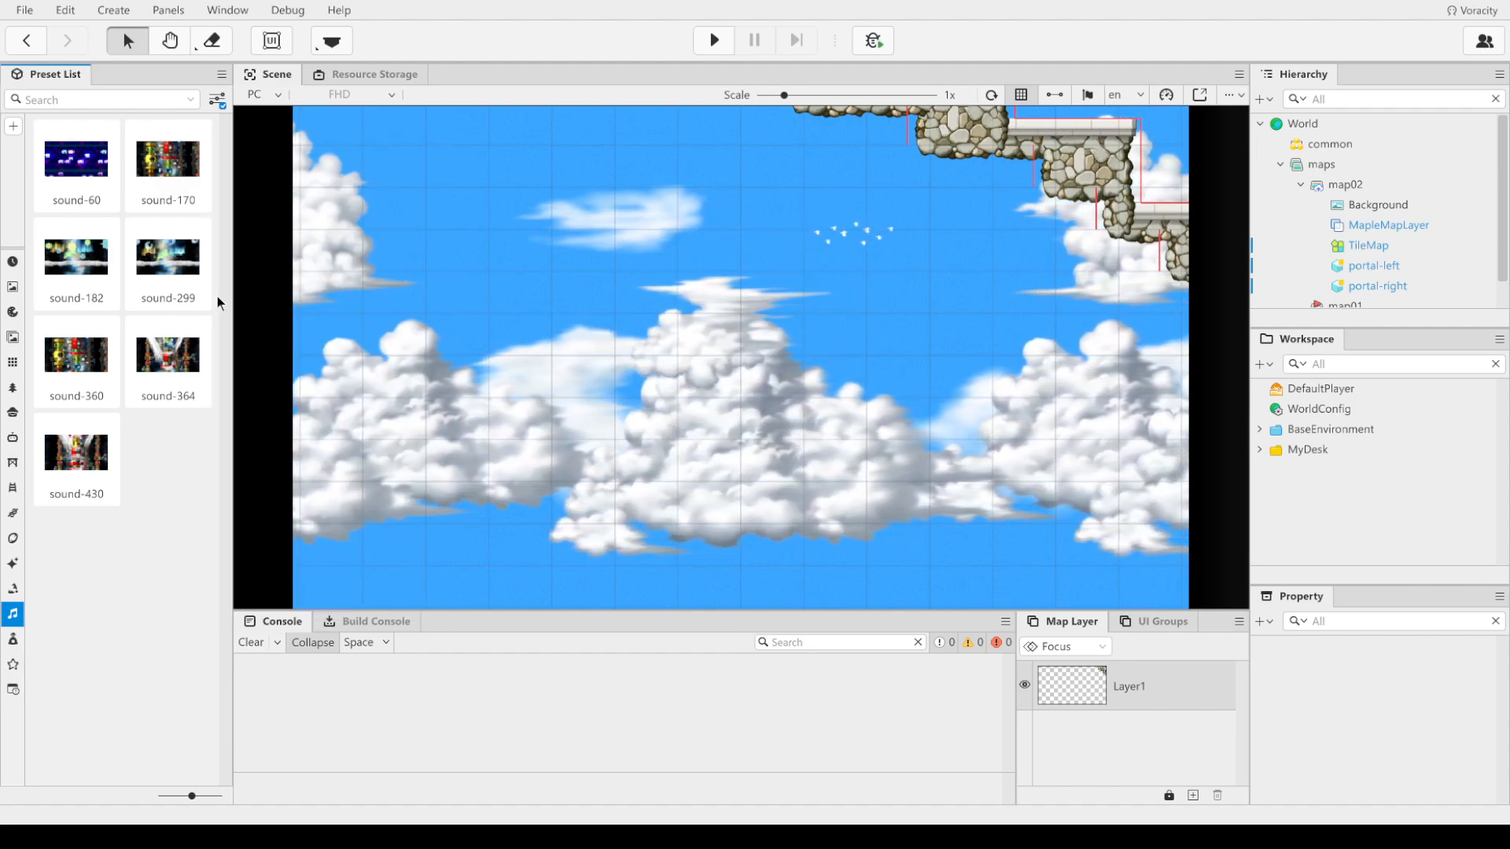
Step: Choose the sound-170 preset and run a short playtest of map02 with it
left_click(160, 174)
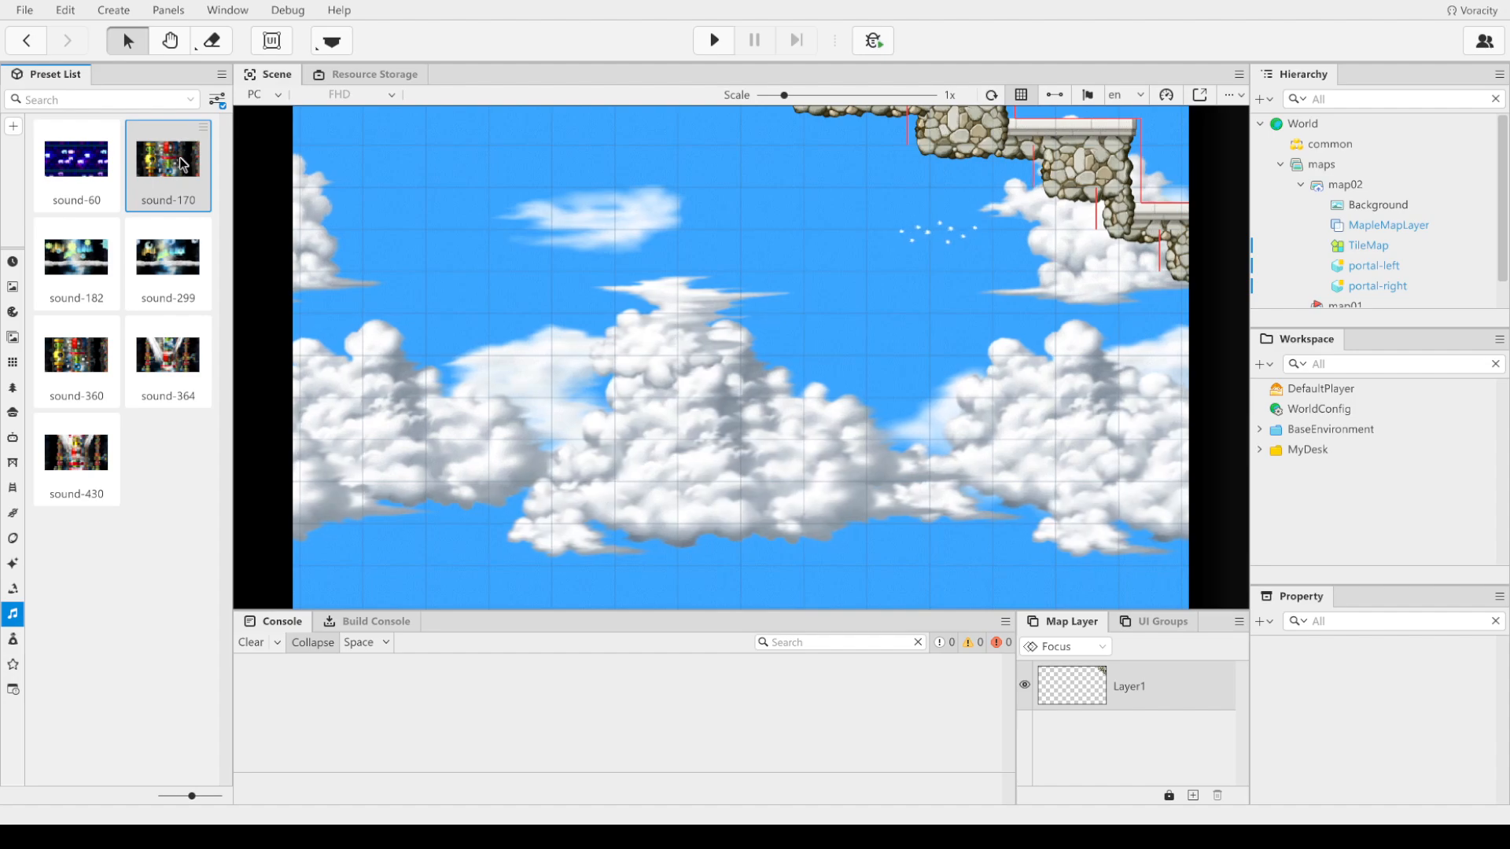
left_click(170, 41)
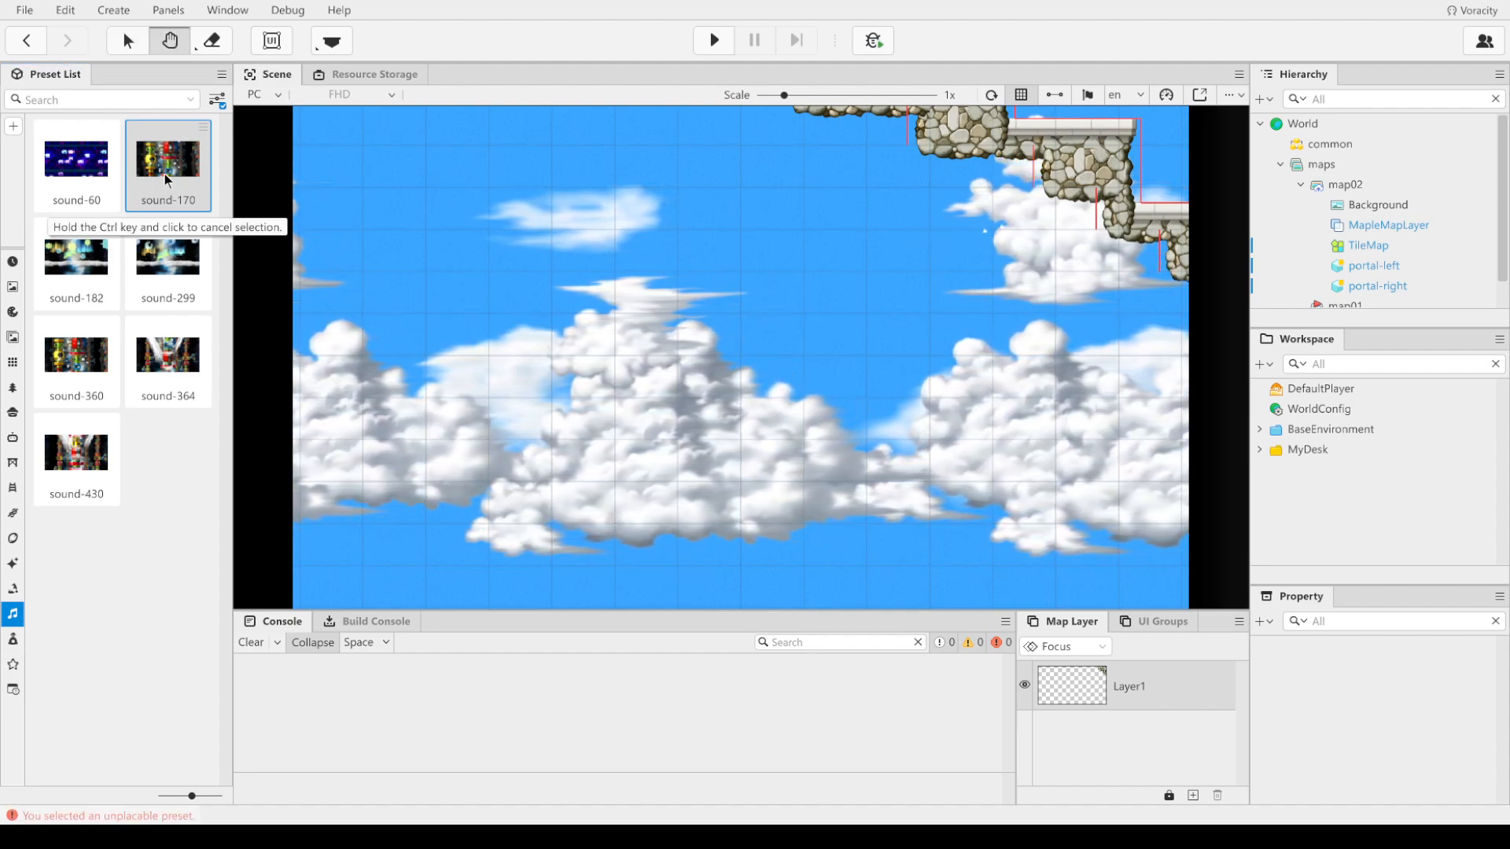
left_click(126, 37)
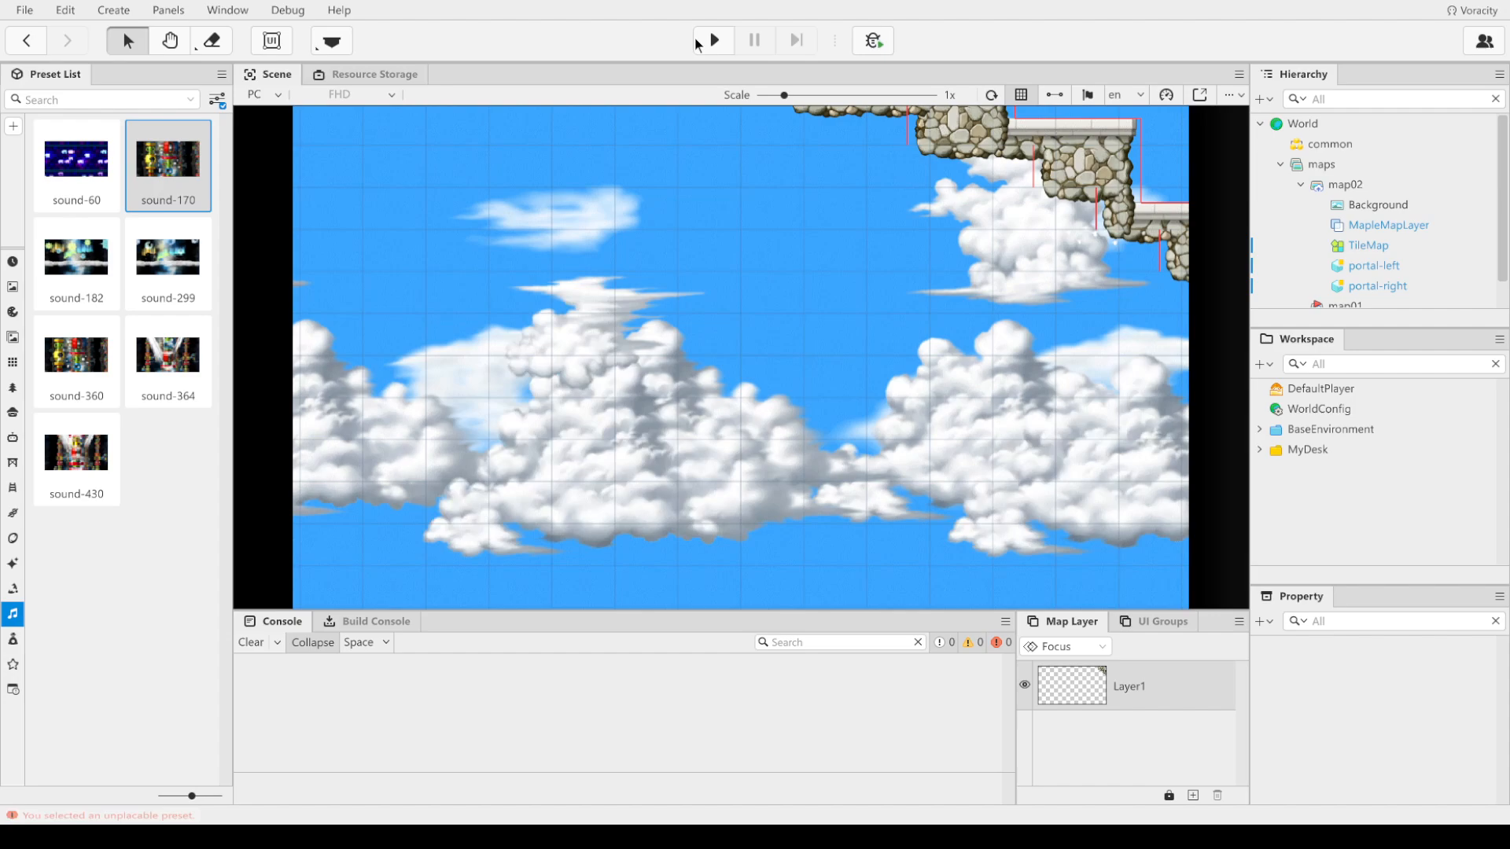
left_click(714, 42)
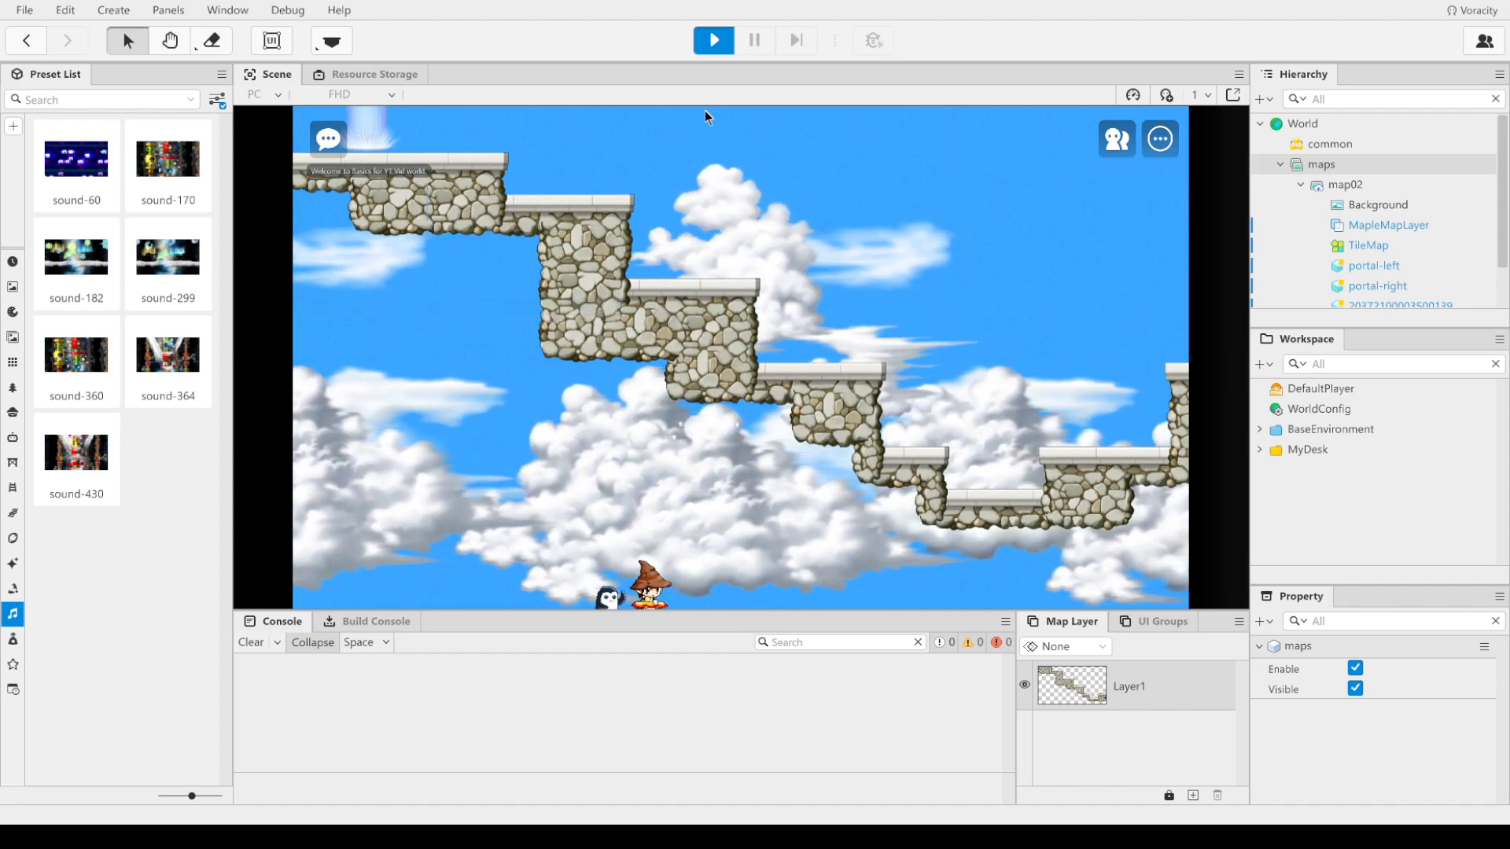
left_click(720, 44)
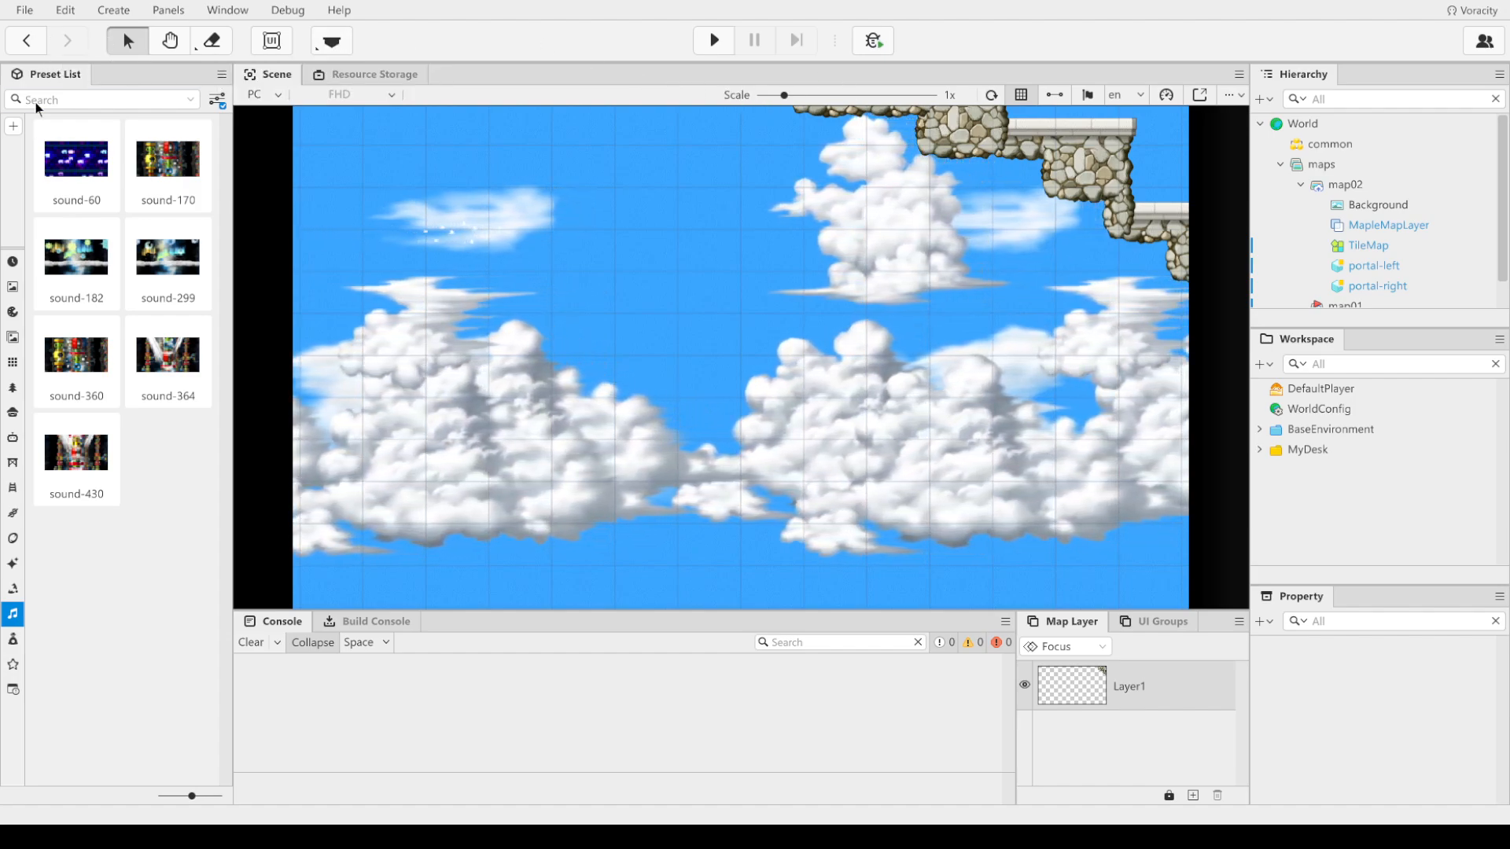
Step: Paint a stone staircase beneath map02's existing terrain and extend its upper end with a flat platform
left_click(346, 45)
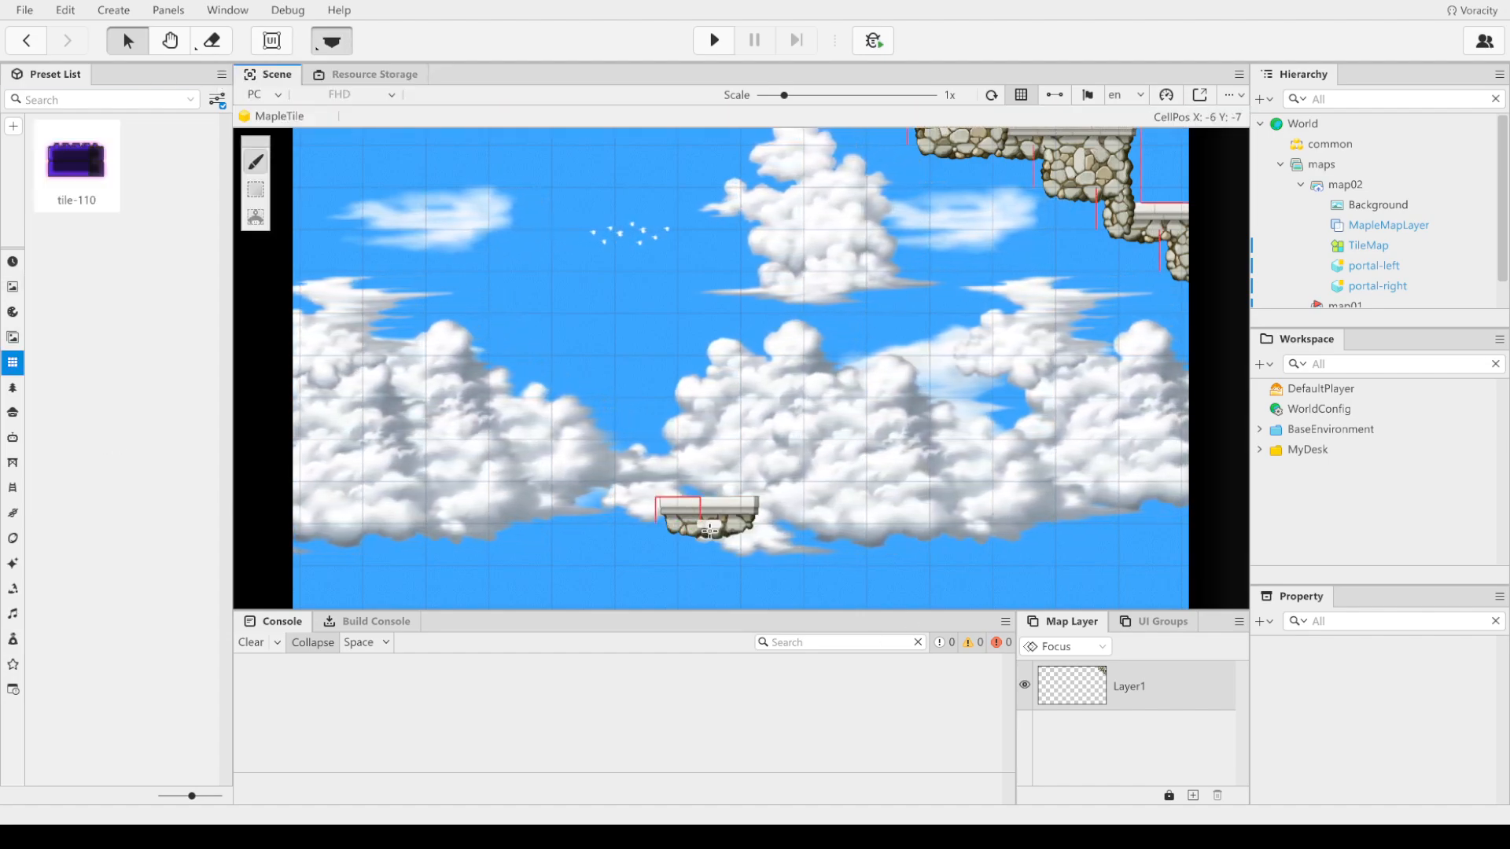
mouse_move(710, 528)
left_mouse_down()
mouse_move(880, 515)
mouse_move(1023, 428)
mouse_move(1100, 346)
mouse_move(1190, 318)
left_mouse_up()
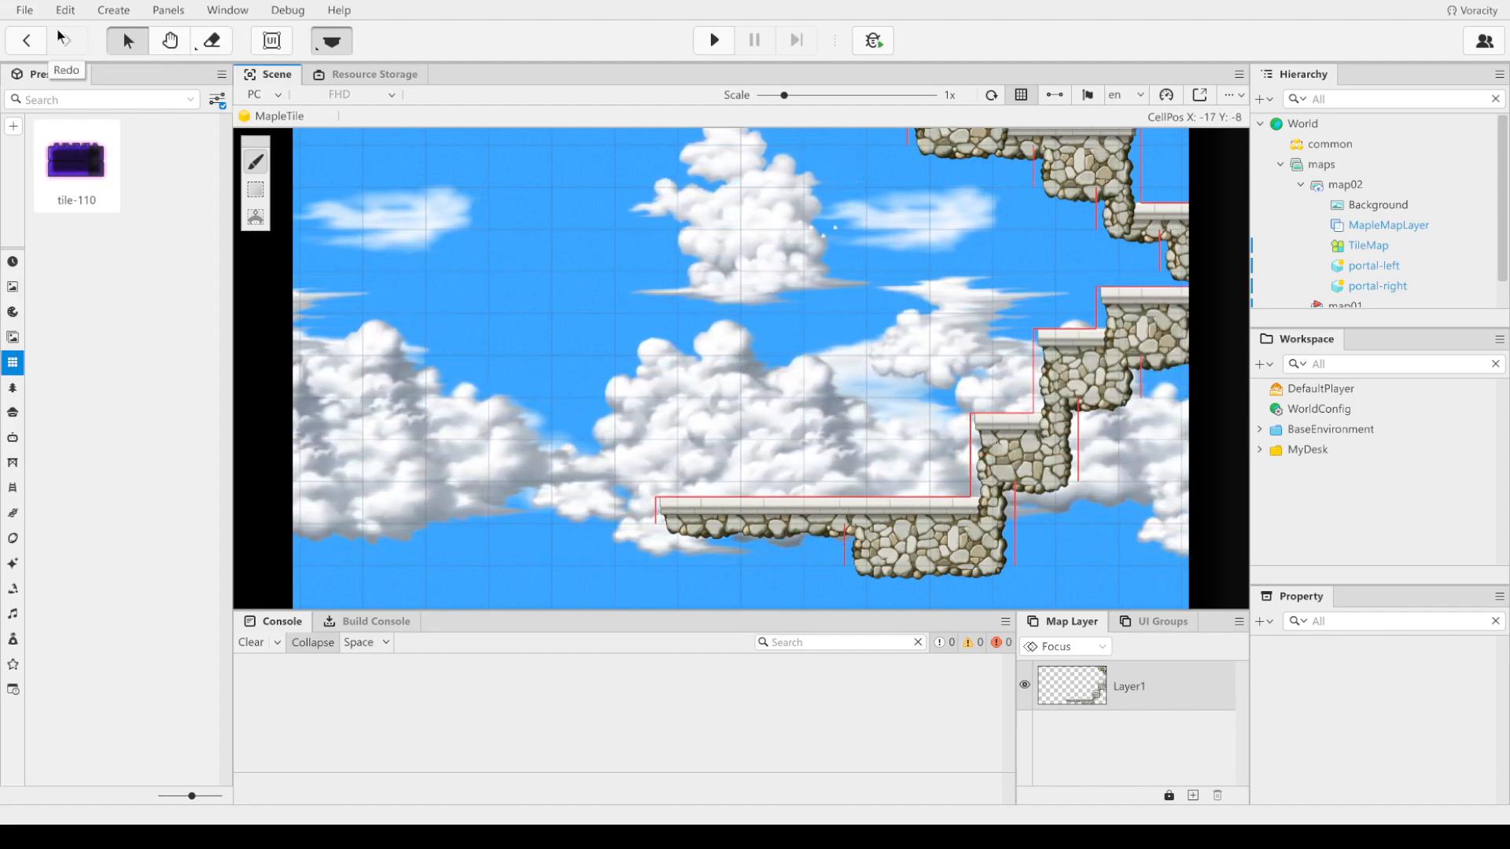
left_click(170, 40)
left_click_drag(888, 526, 275, 527)
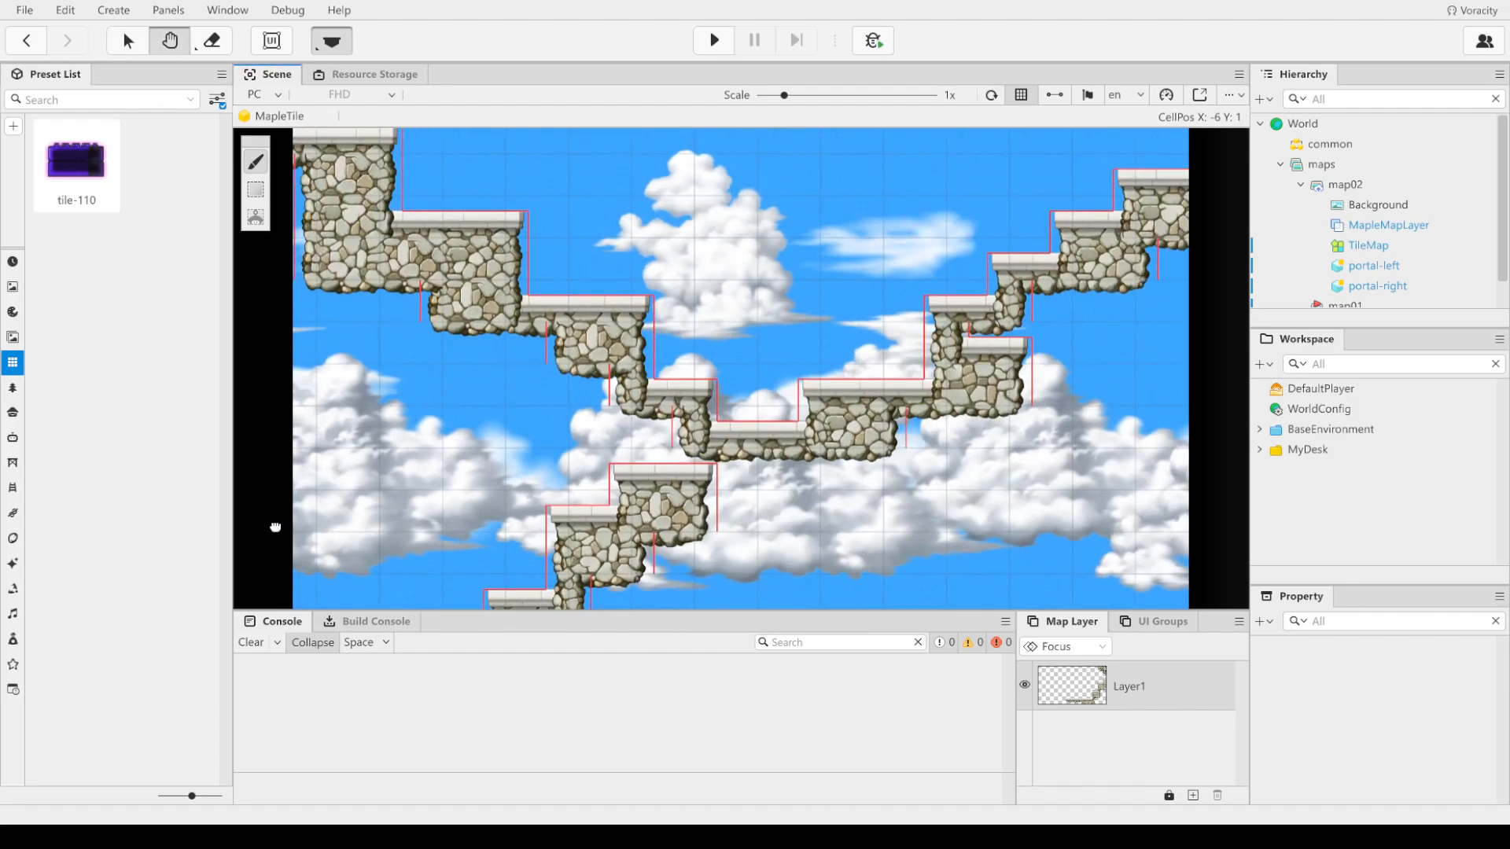
left_click_drag(484, 394, 595, 411)
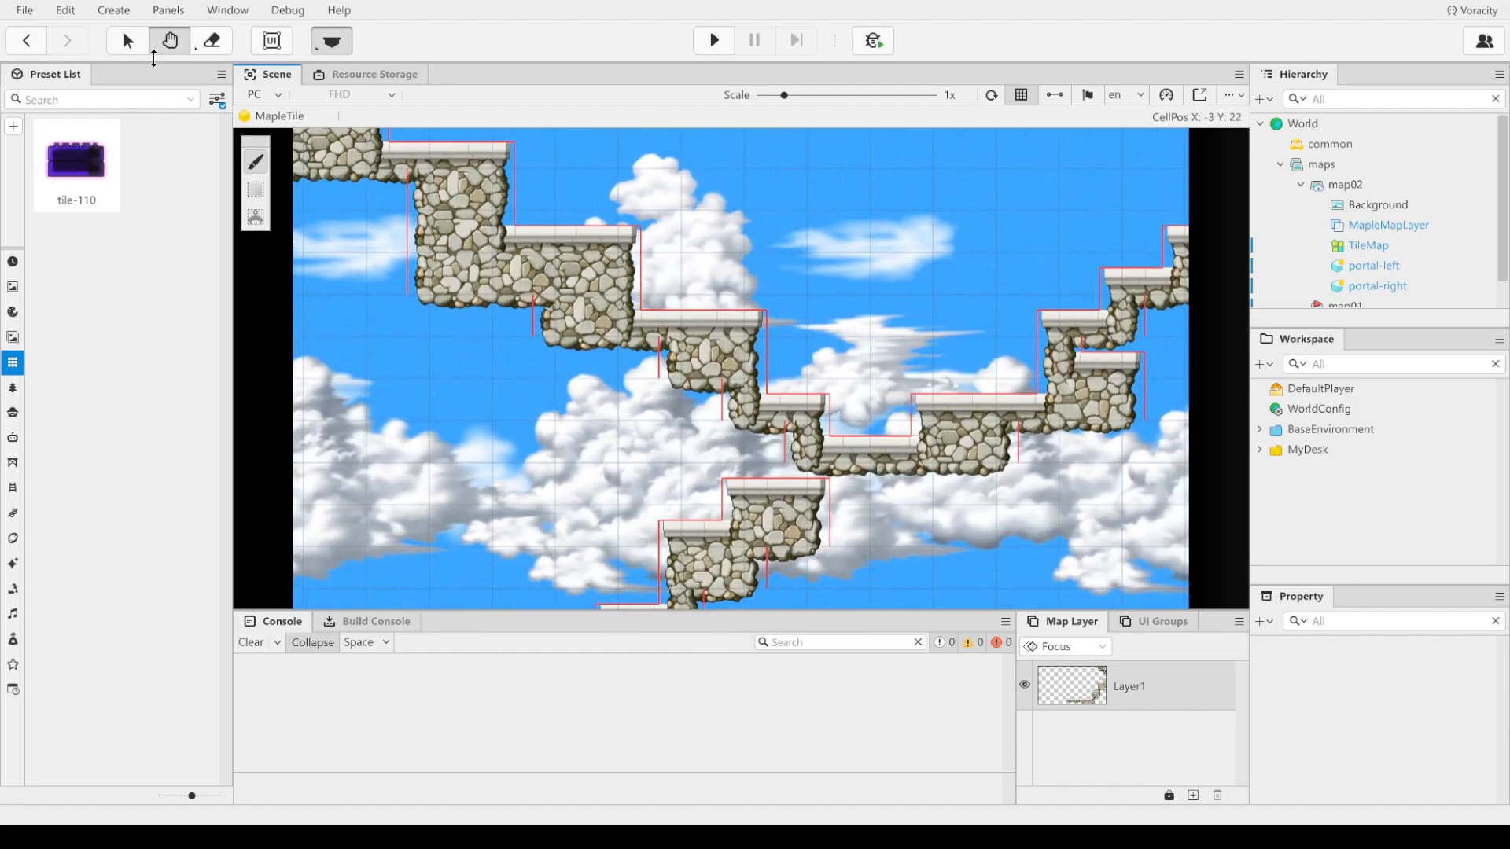
left_click(127, 40)
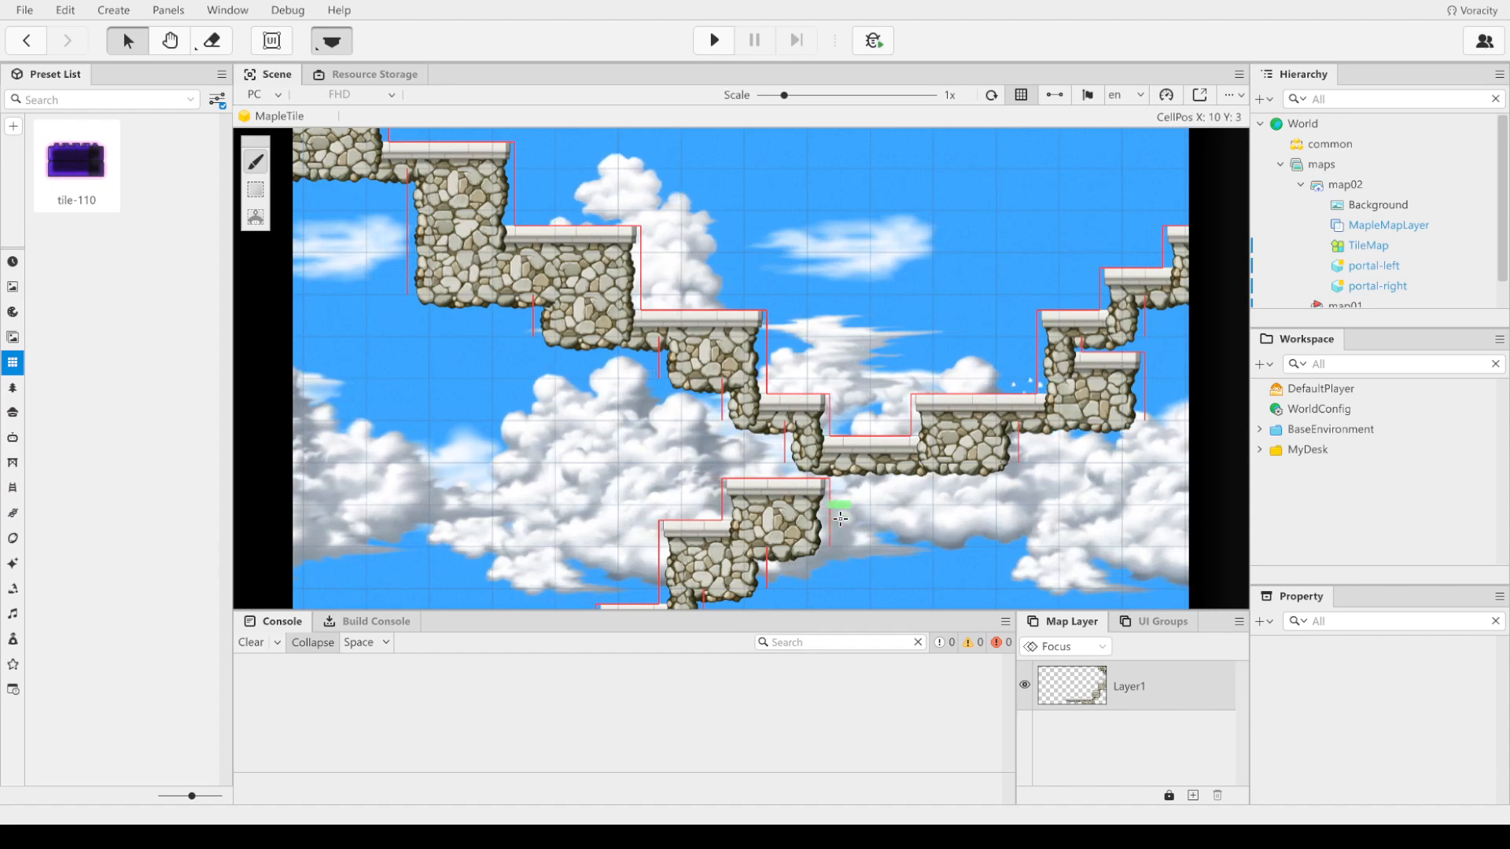
left_click_drag(840, 518, 986, 504)
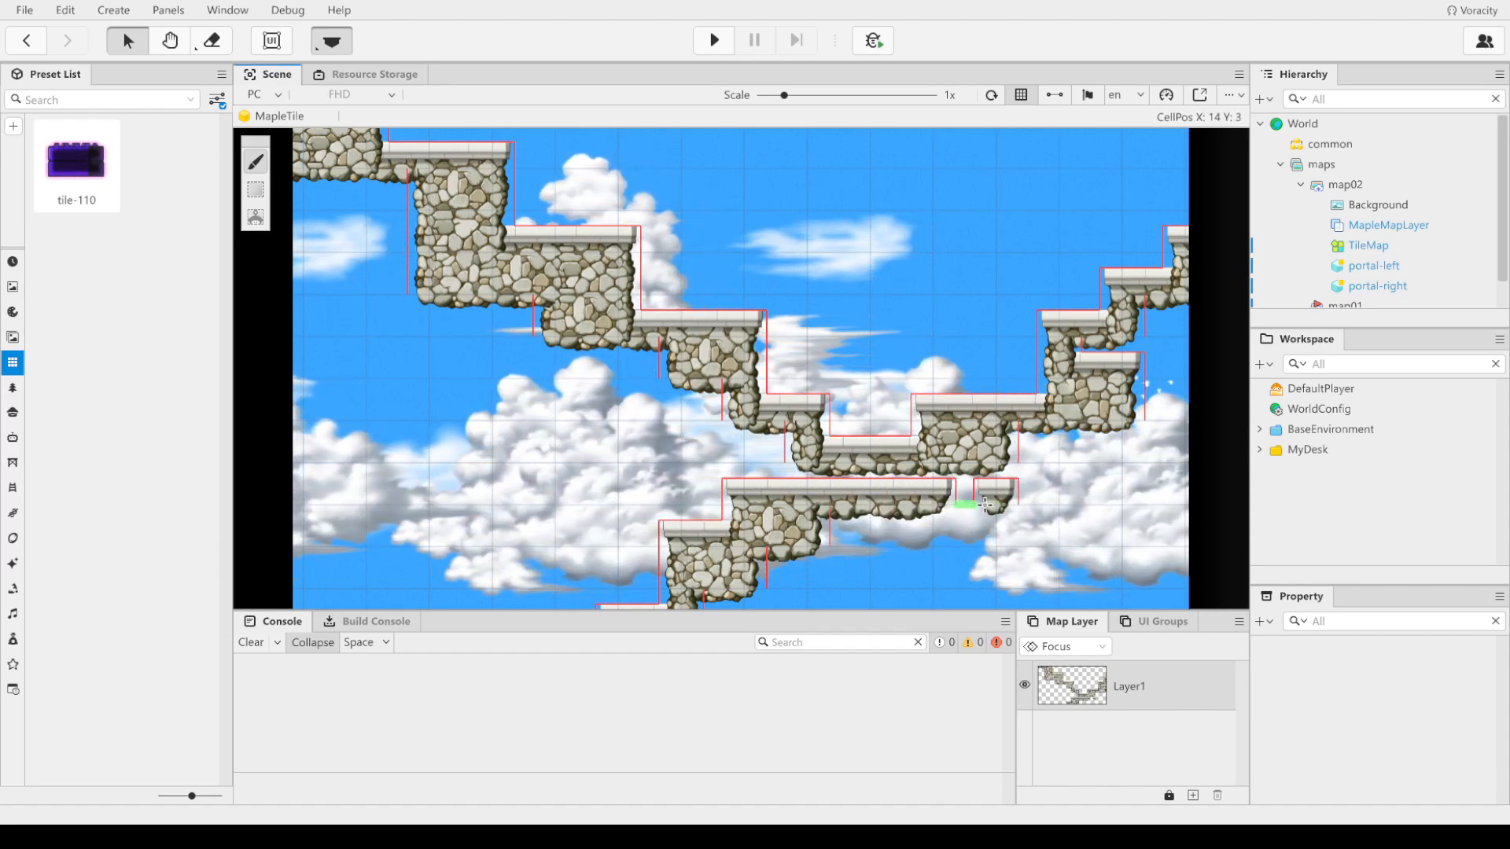
left_click(985, 505)
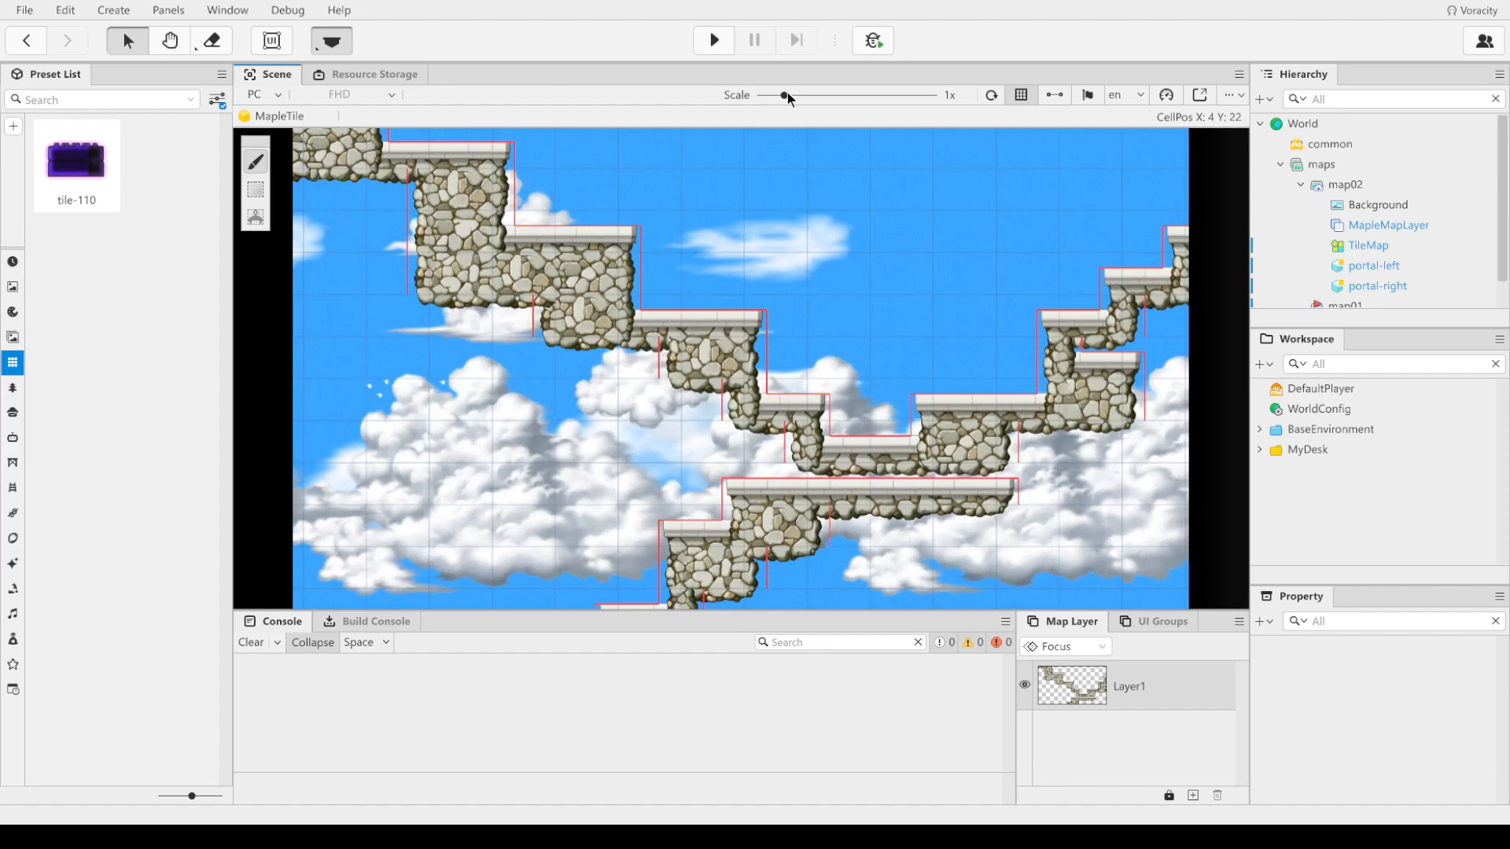
Step: Move portal-left from the upper terrain down onto the new lowest stone platform
left_click_drag(786, 95, 761, 95)
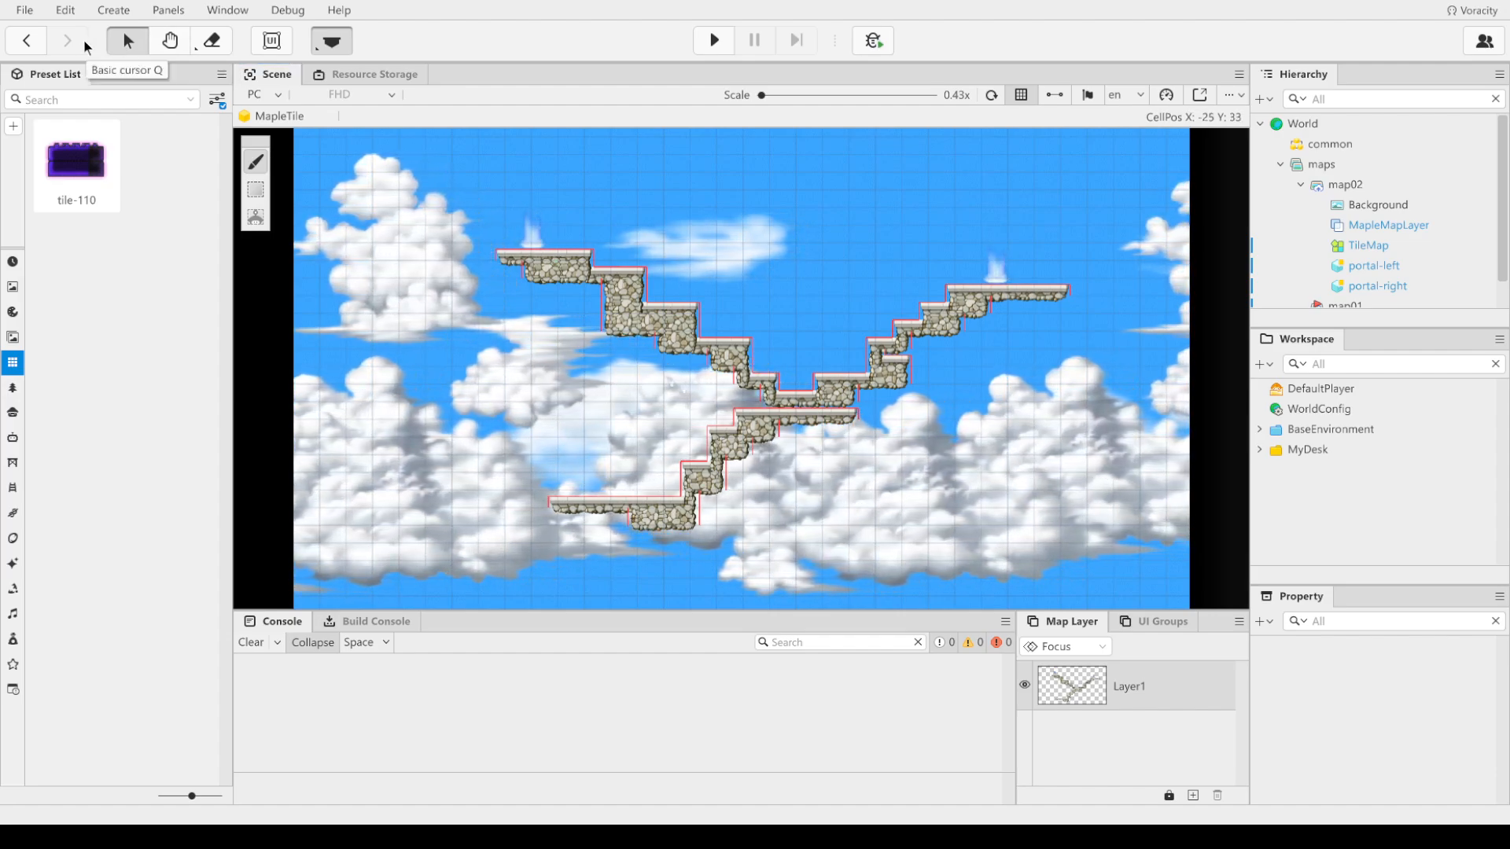
left_click(13, 488)
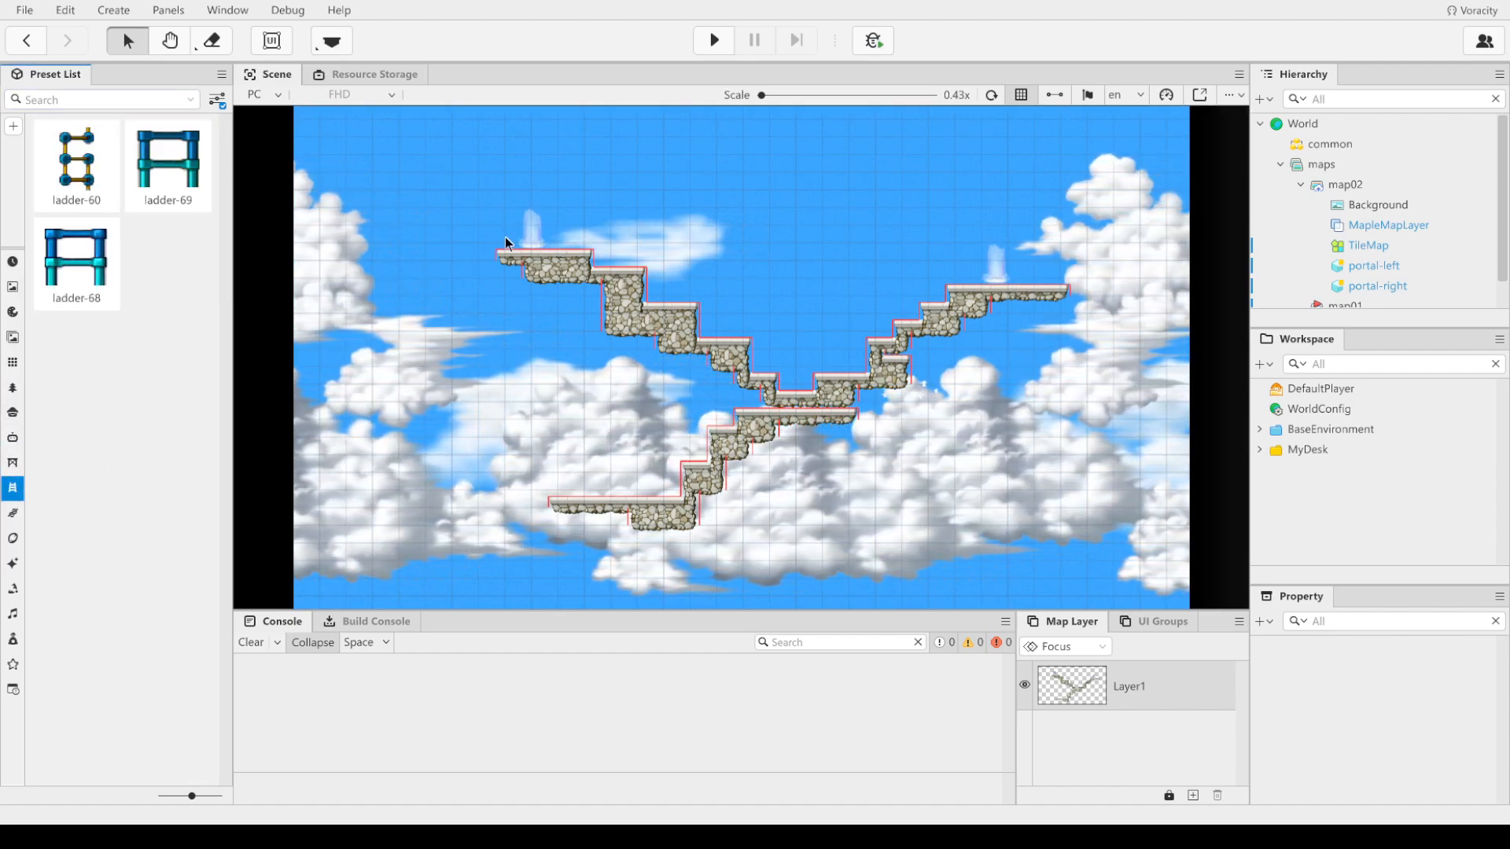
left_click_drag(531, 236, 613, 490)
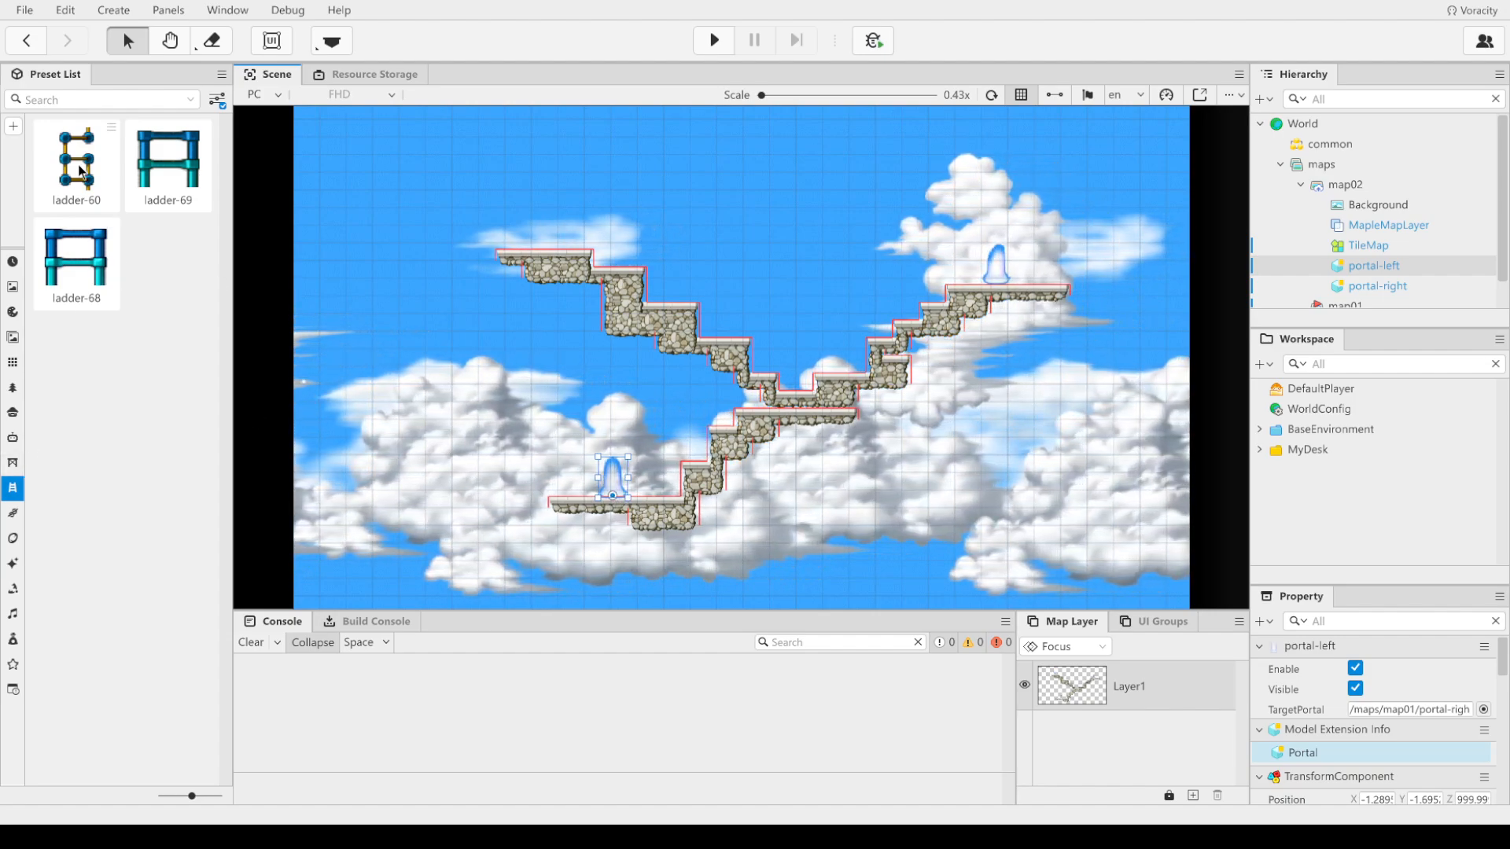
Step: Place ladder-60 on the lowest platform beside portal-left and stretch it upward past the descending upper terrain
left_click(77, 163)
left_click(12, 487)
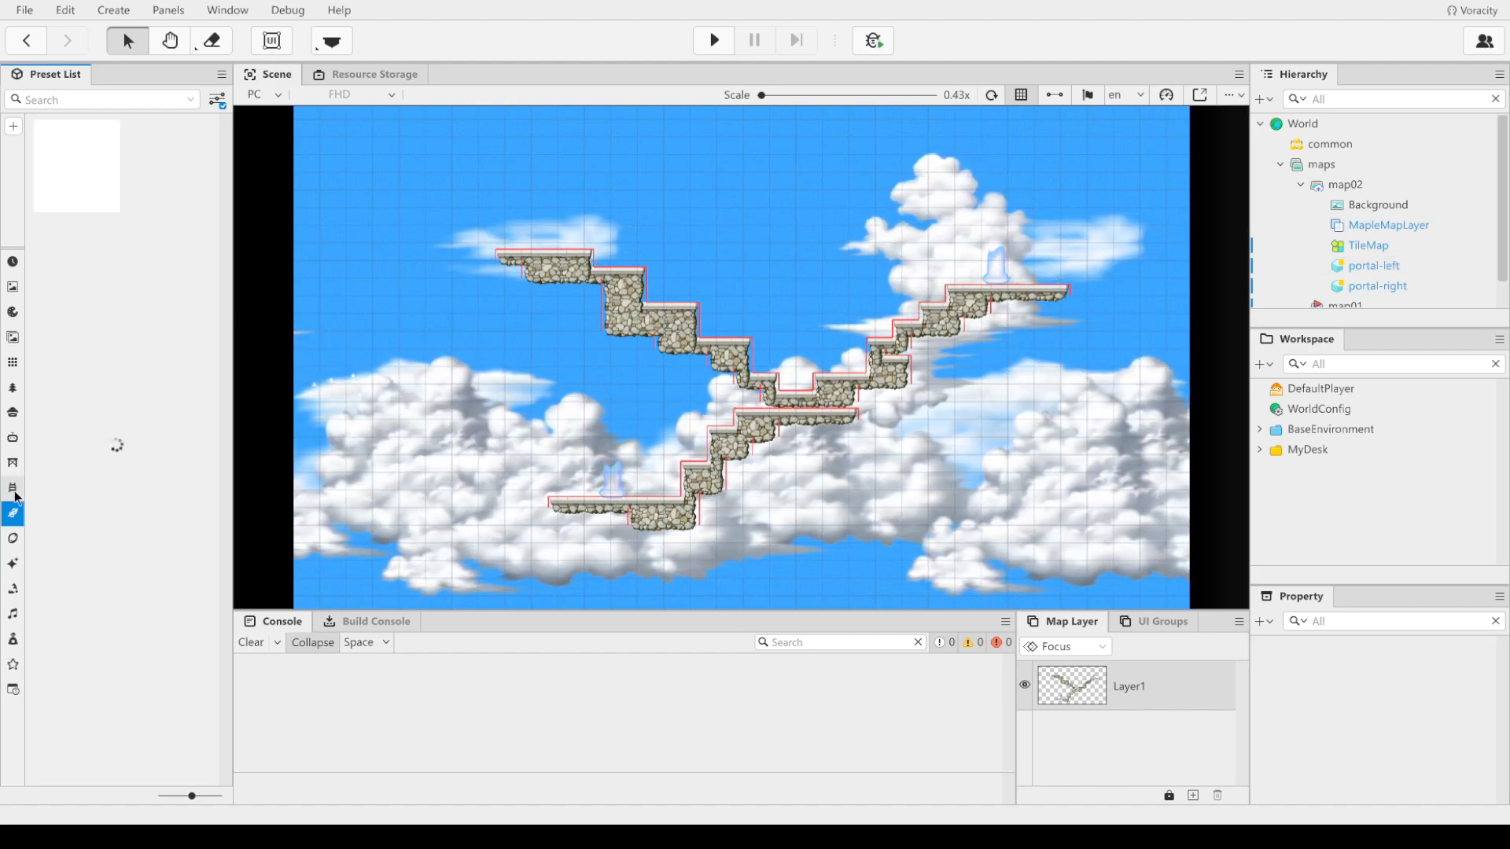
left_click_drag(87, 159, 666, 459)
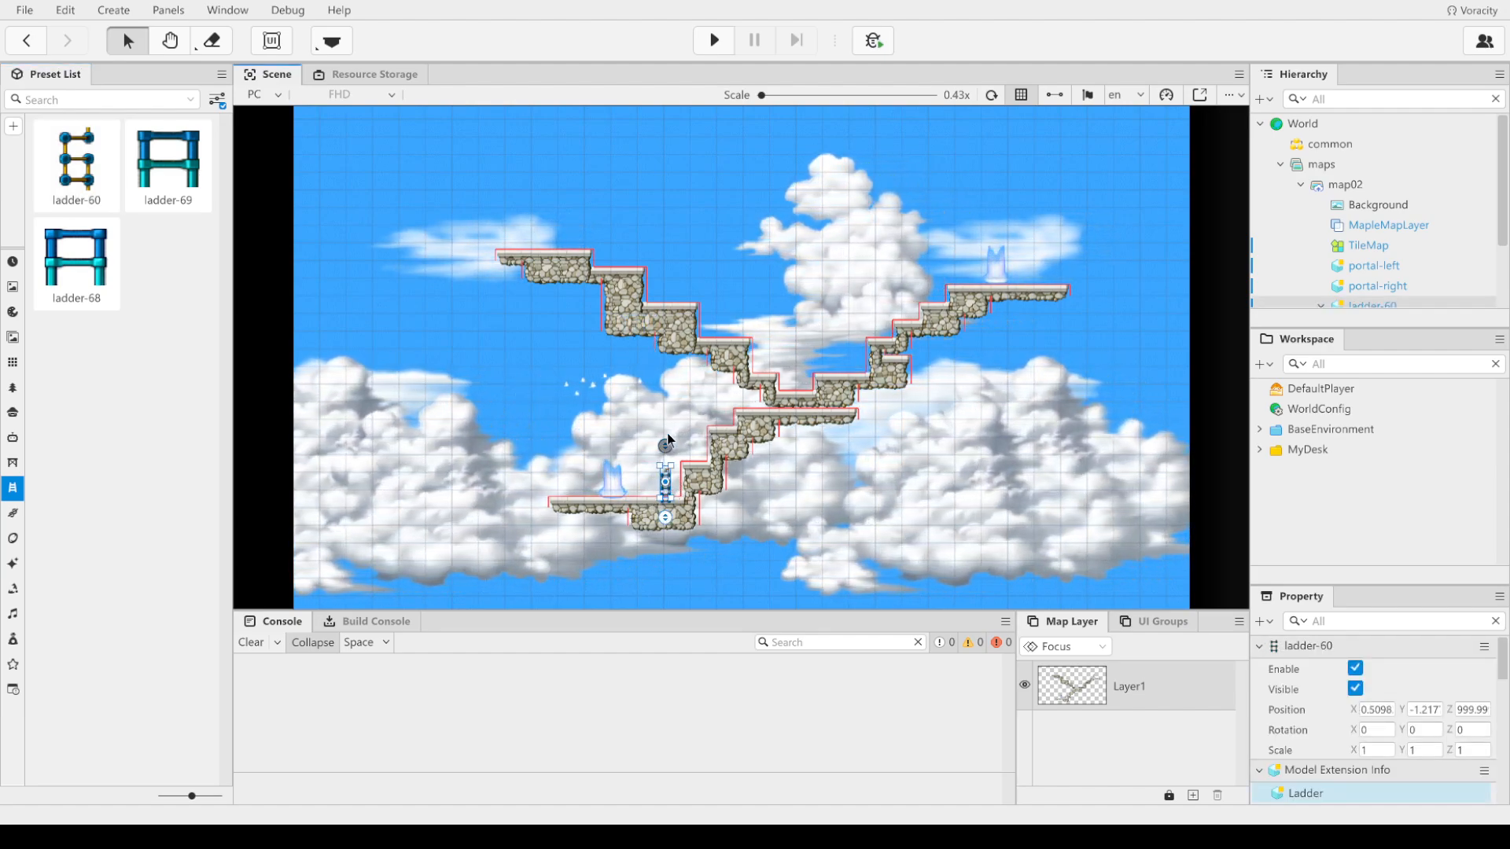
left_click_drag(667, 452, 667, 195)
left_click(924, 417)
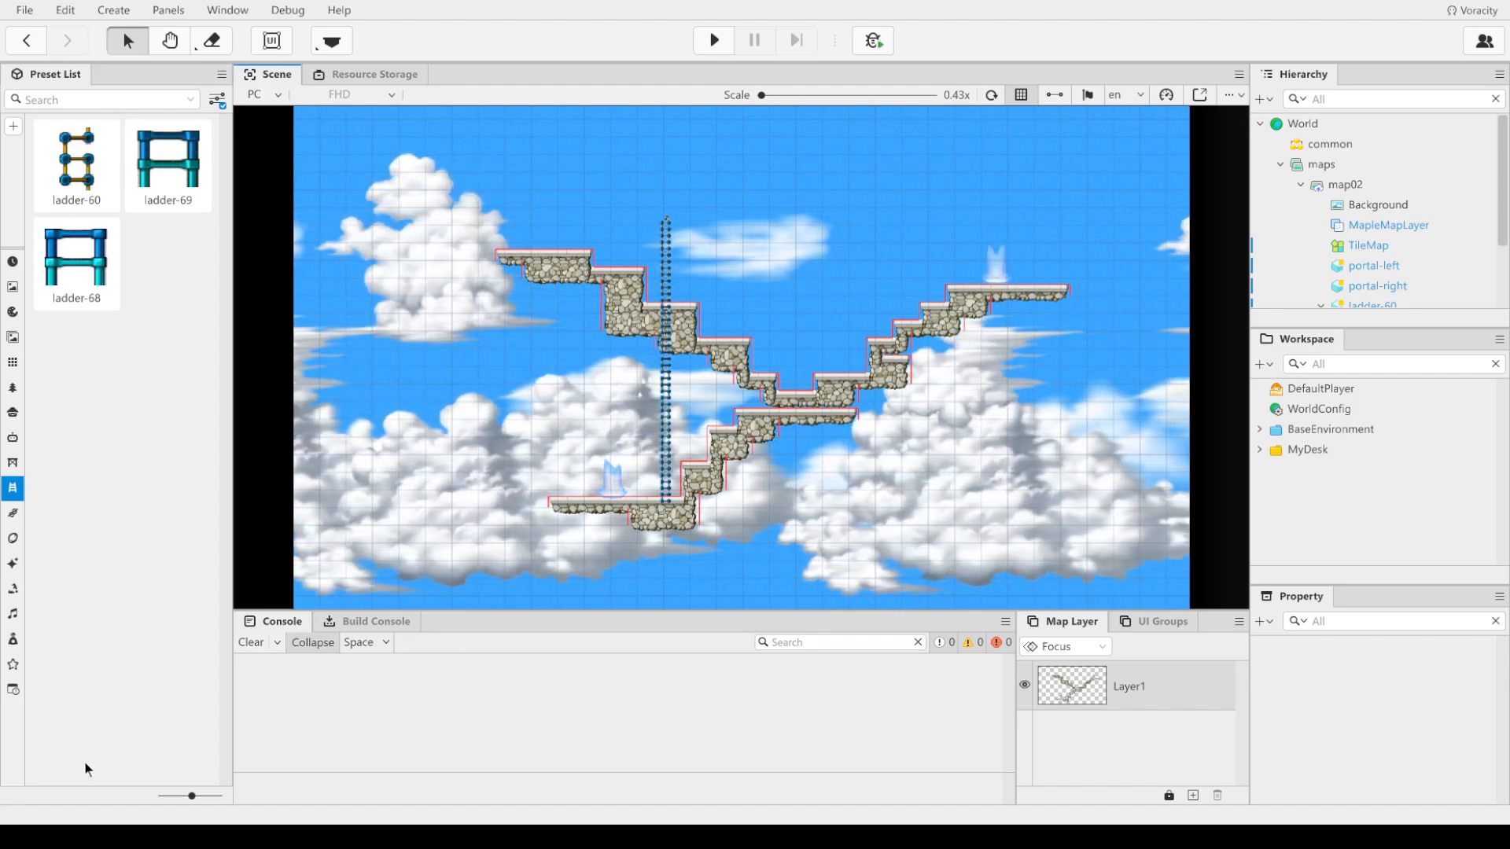
Step: Add the Status and HP Gauge presets to the UIGroup and move the HP gauge up beside the status display
left_click(272, 45)
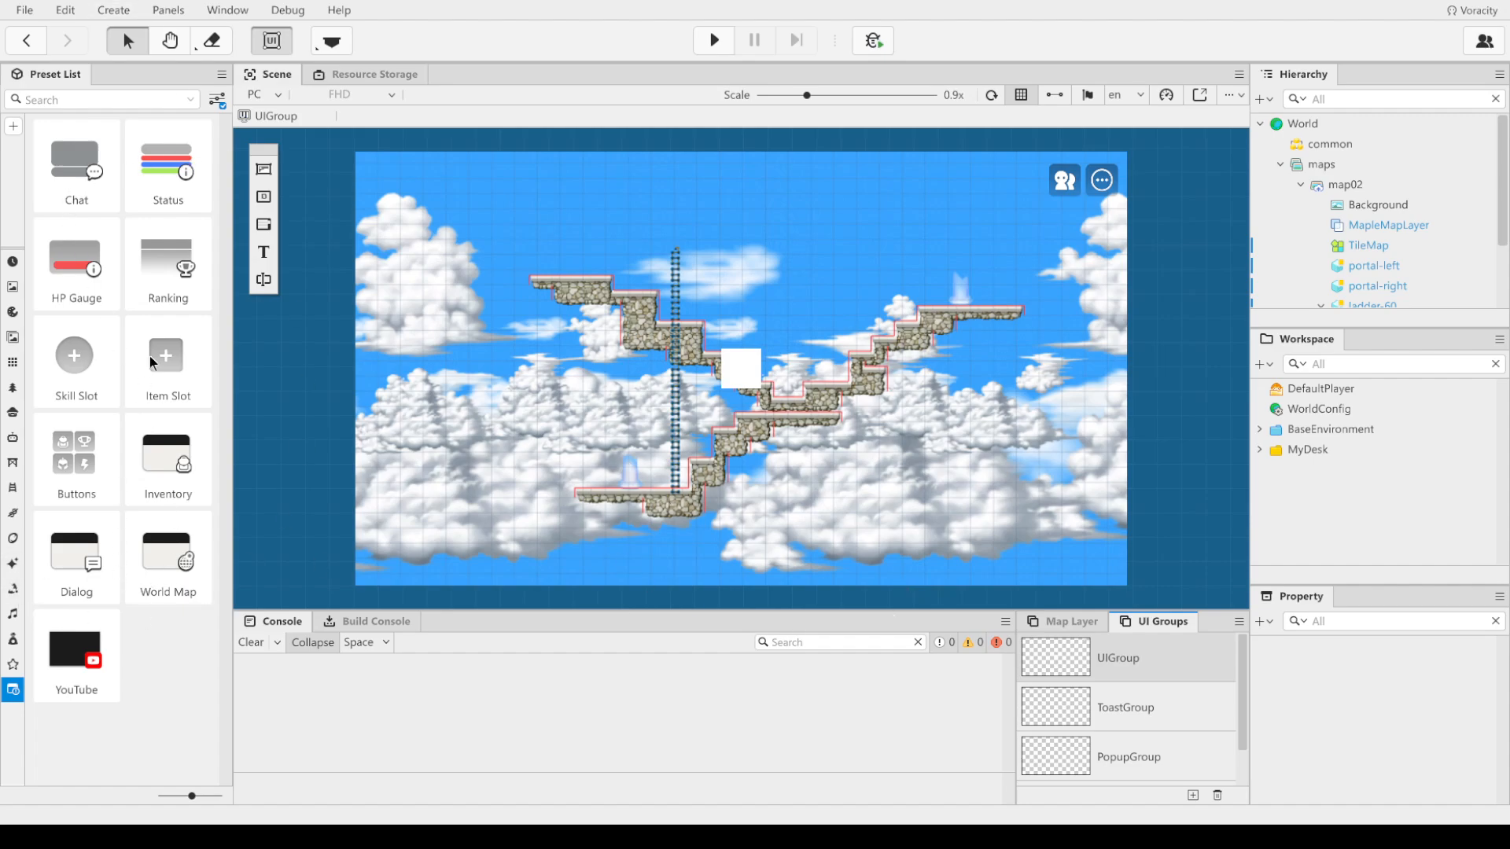
left_click(159, 161)
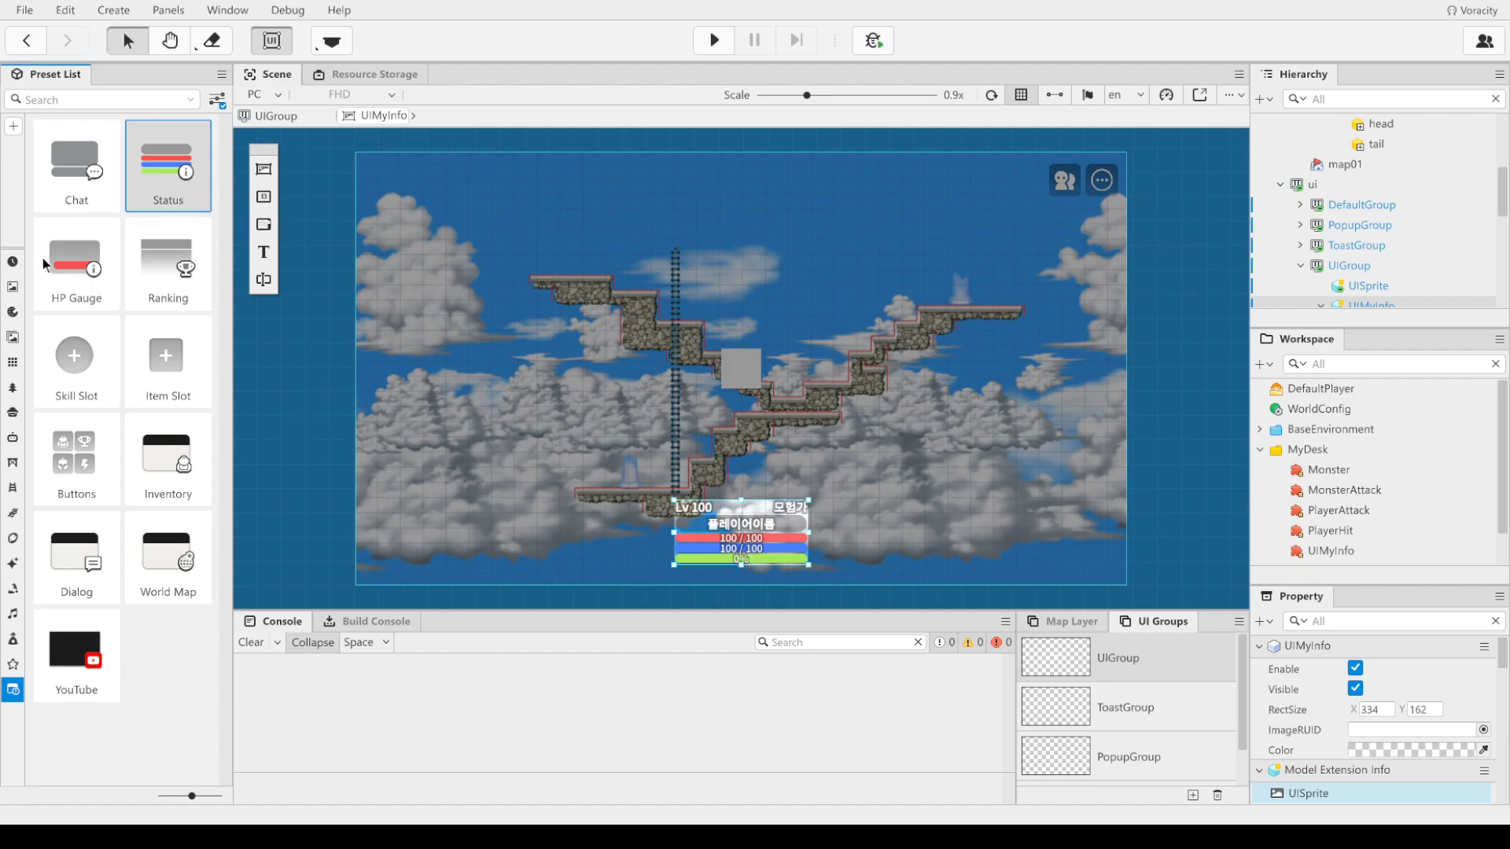
left_click(60, 276)
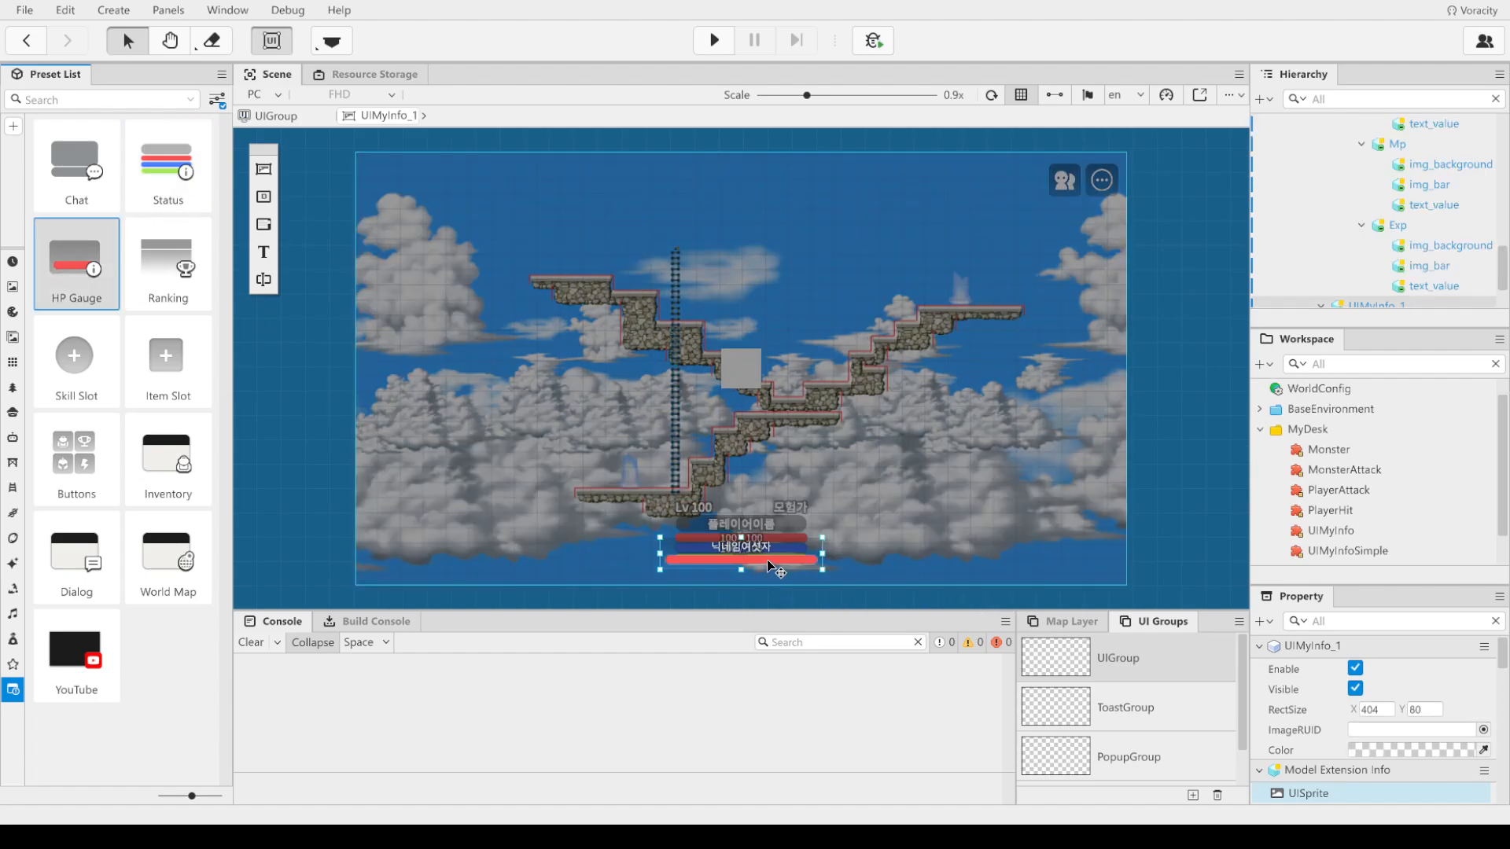
left_click_drag(767, 565, 940, 495)
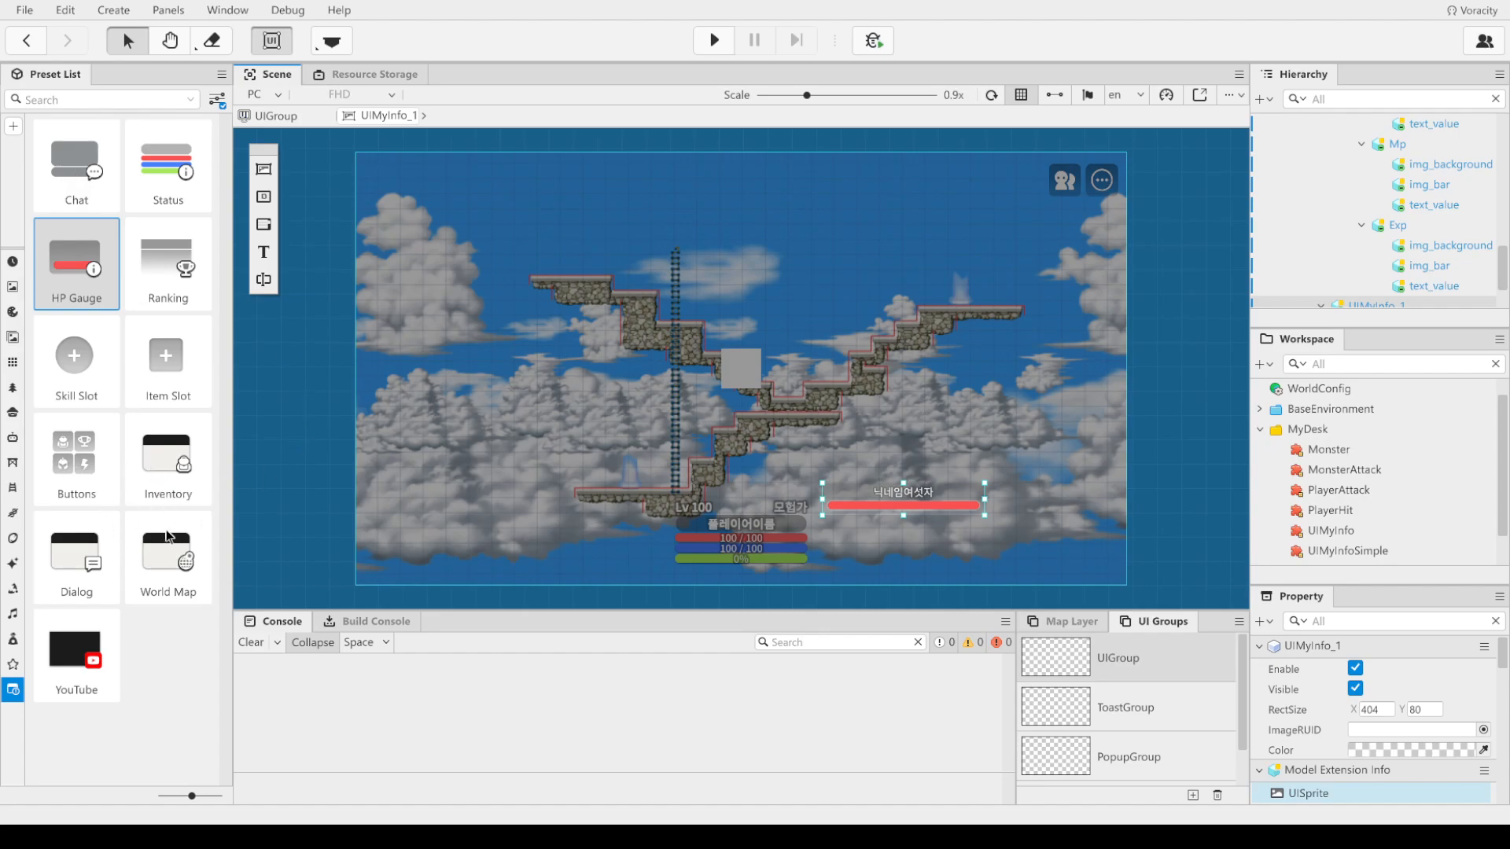
Step: Add the Skill Slot, Item Slot and Buttons presets to the UIGroup and select the inventory button within the new button set
left_click(64, 361)
left_click(184, 360)
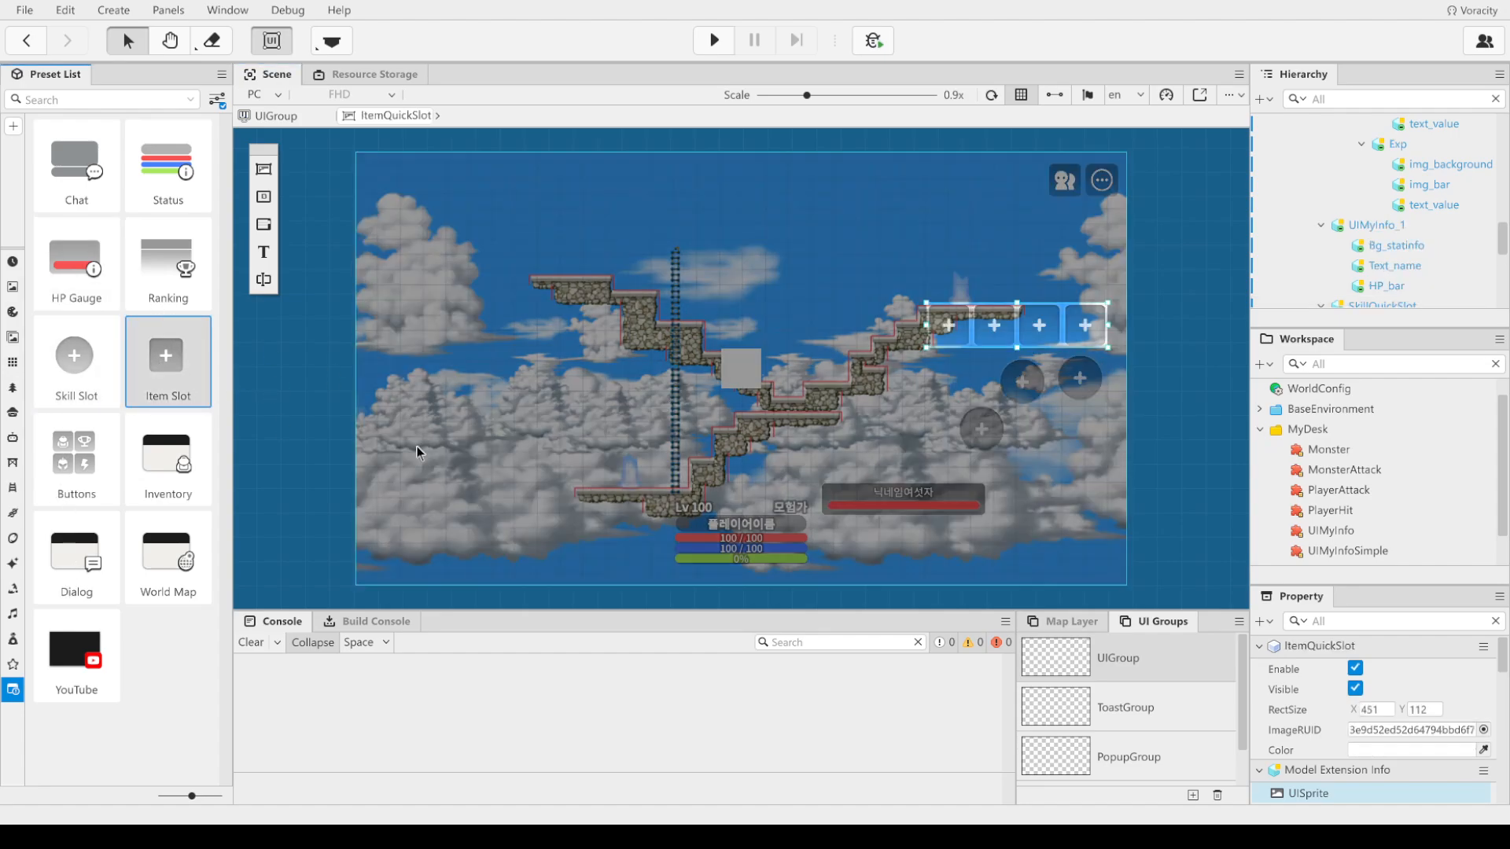
left_click(87, 462)
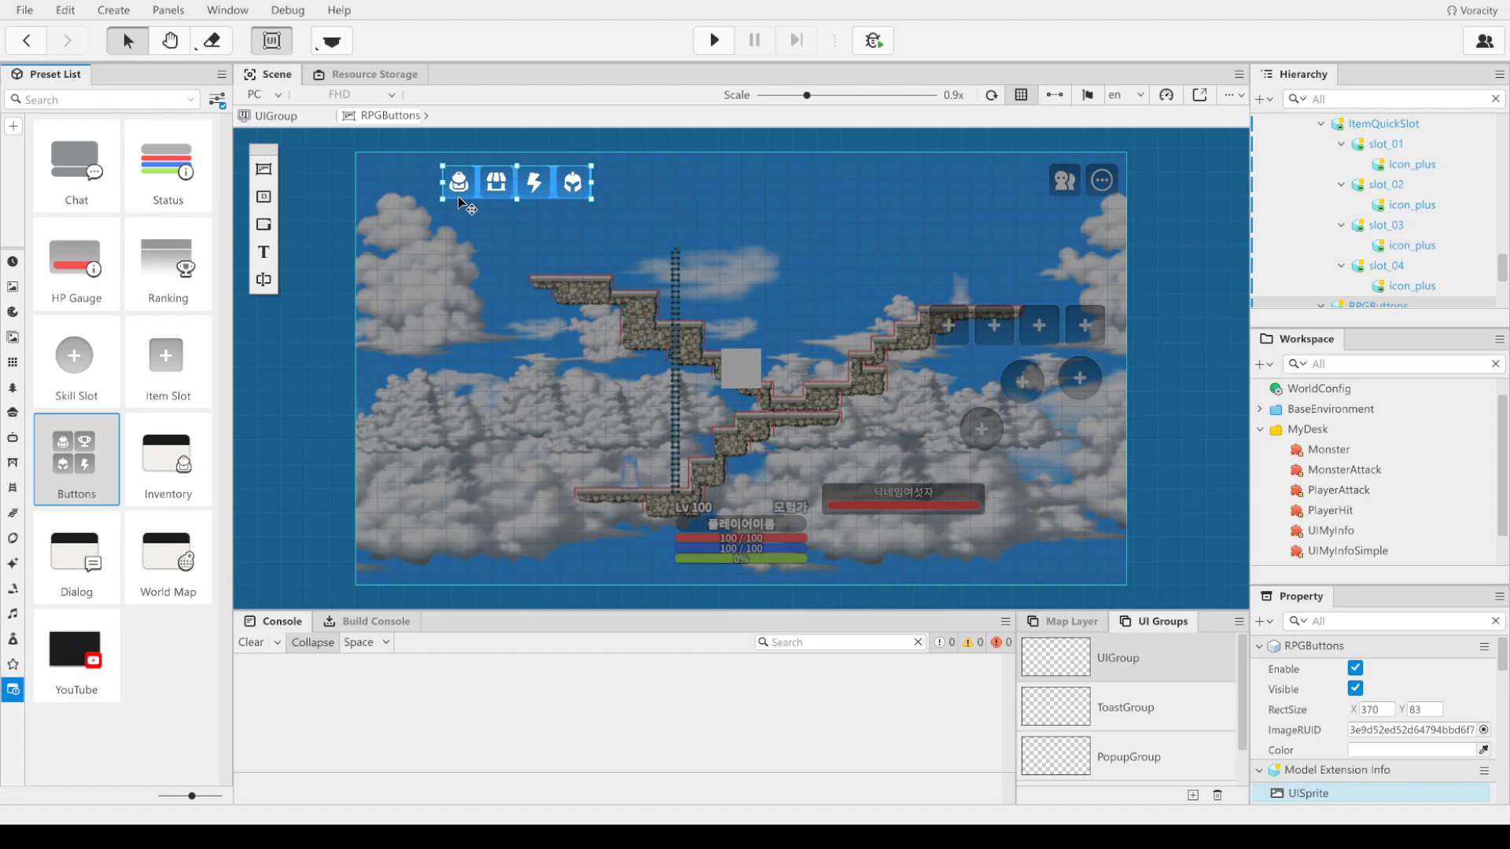
double_click(495, 193)
left_click(456, 189)
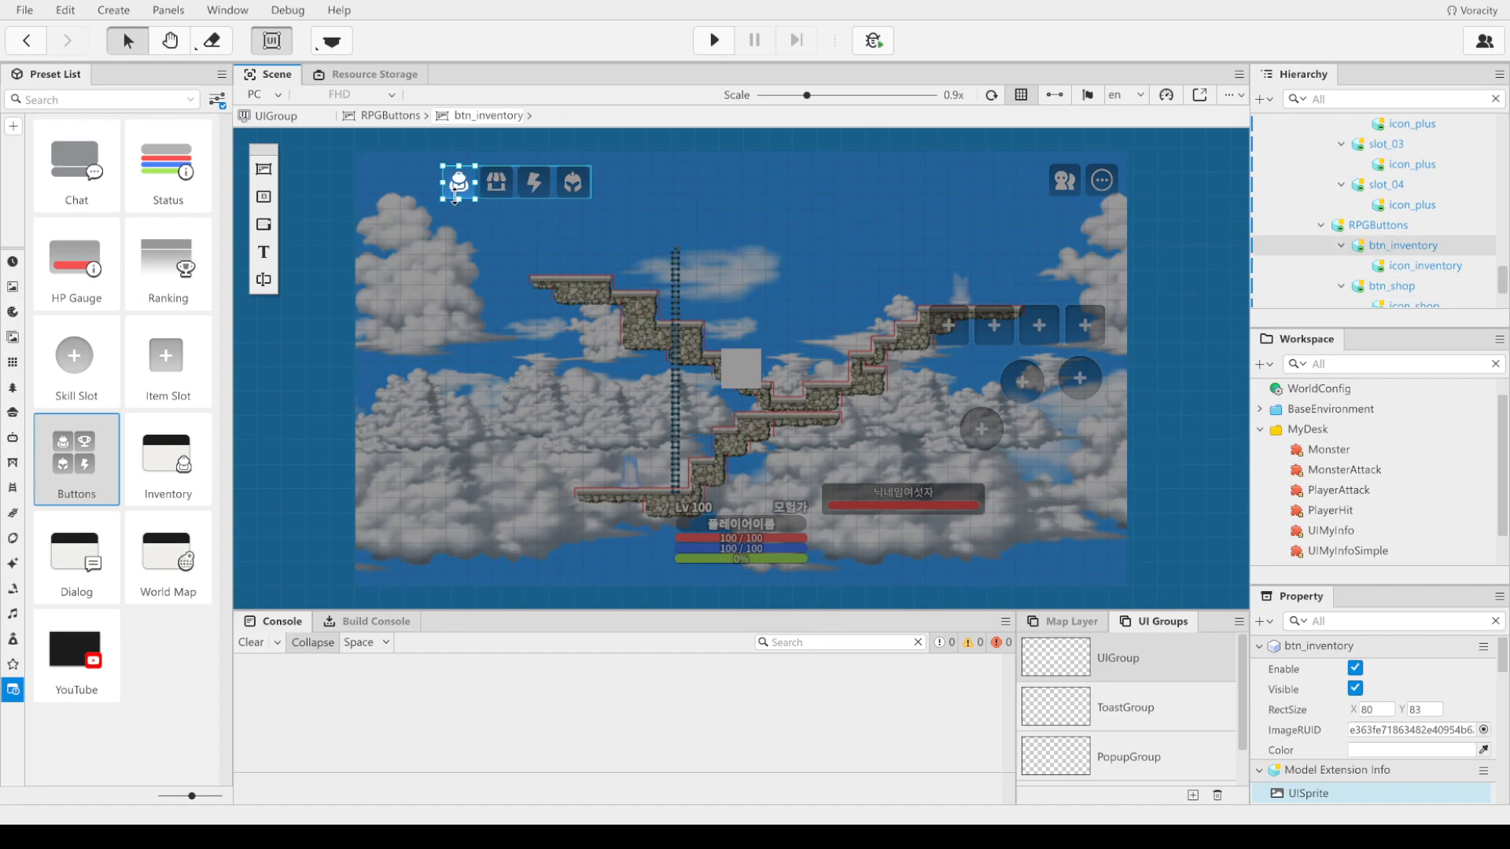
Step: Delete the RPG button set, the item quick slots and the skill slots from the UIGroup
left_click(560, 209)
left_click(580, 203)
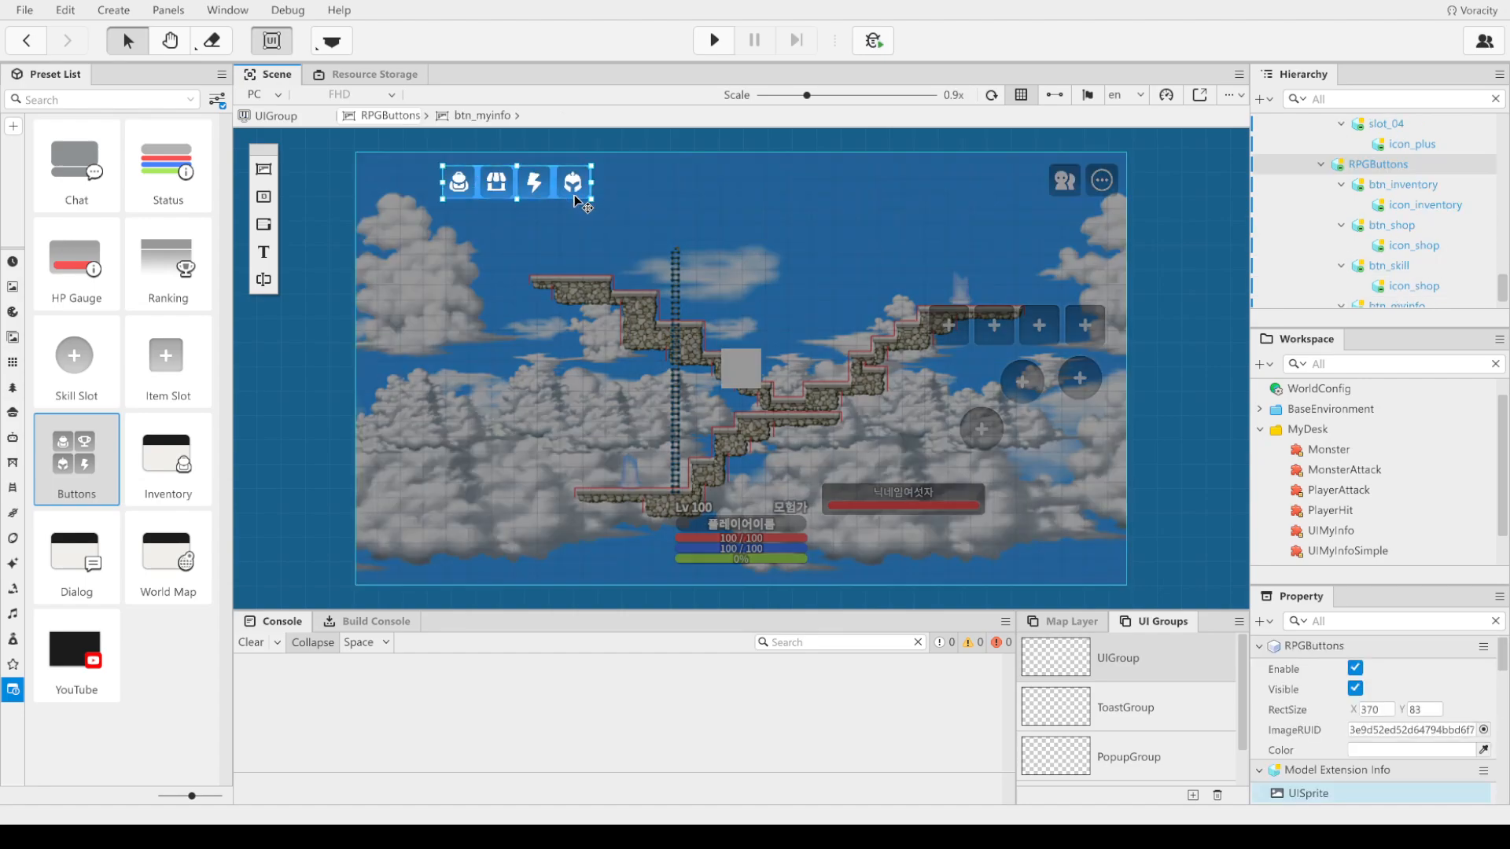
left_click(1042, 315)
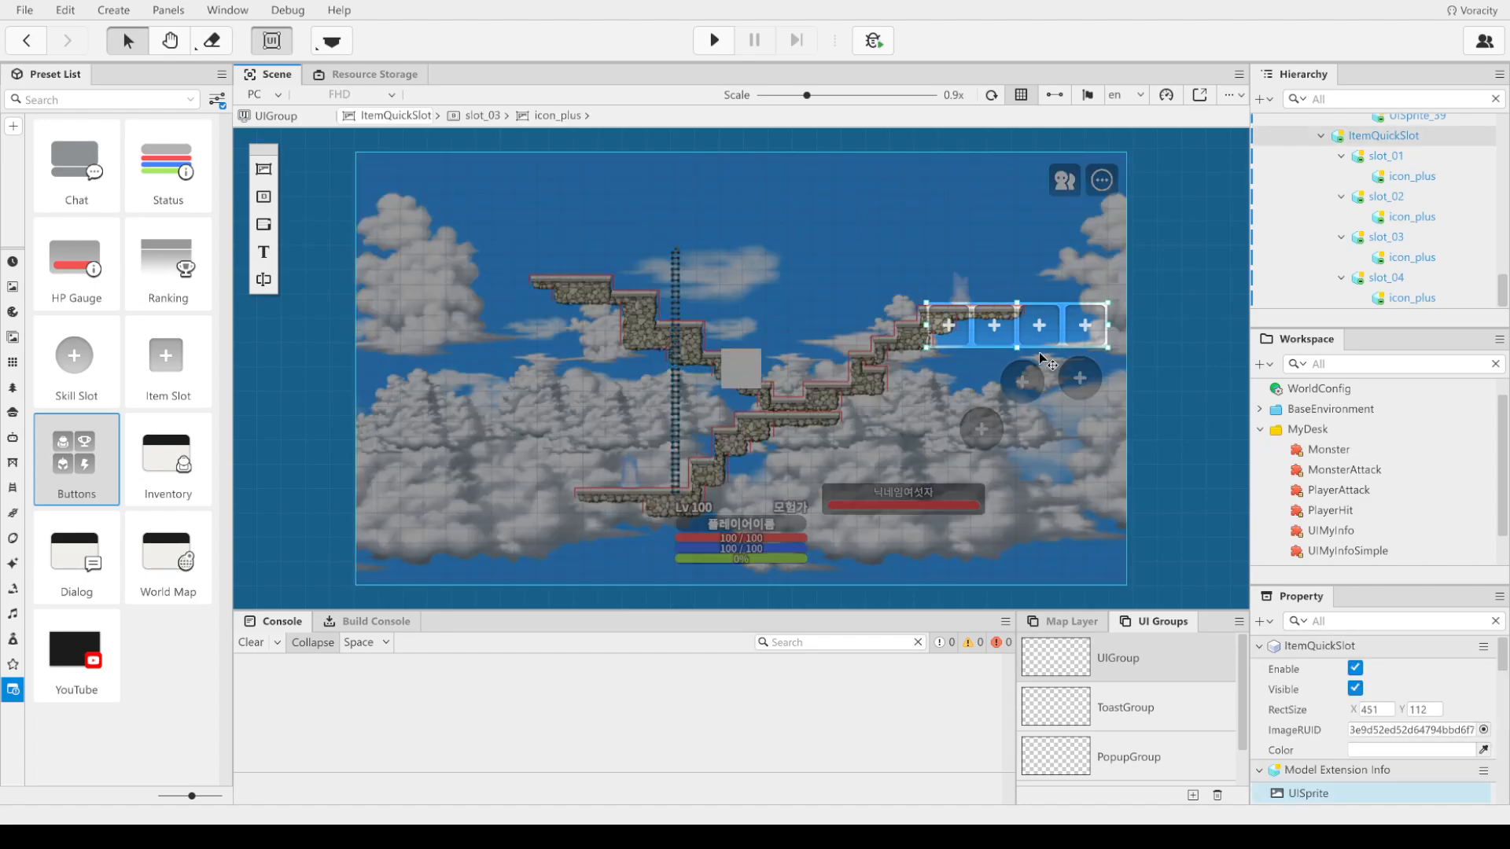
key("Delete")
left_click(980, 448)
key("Delete")
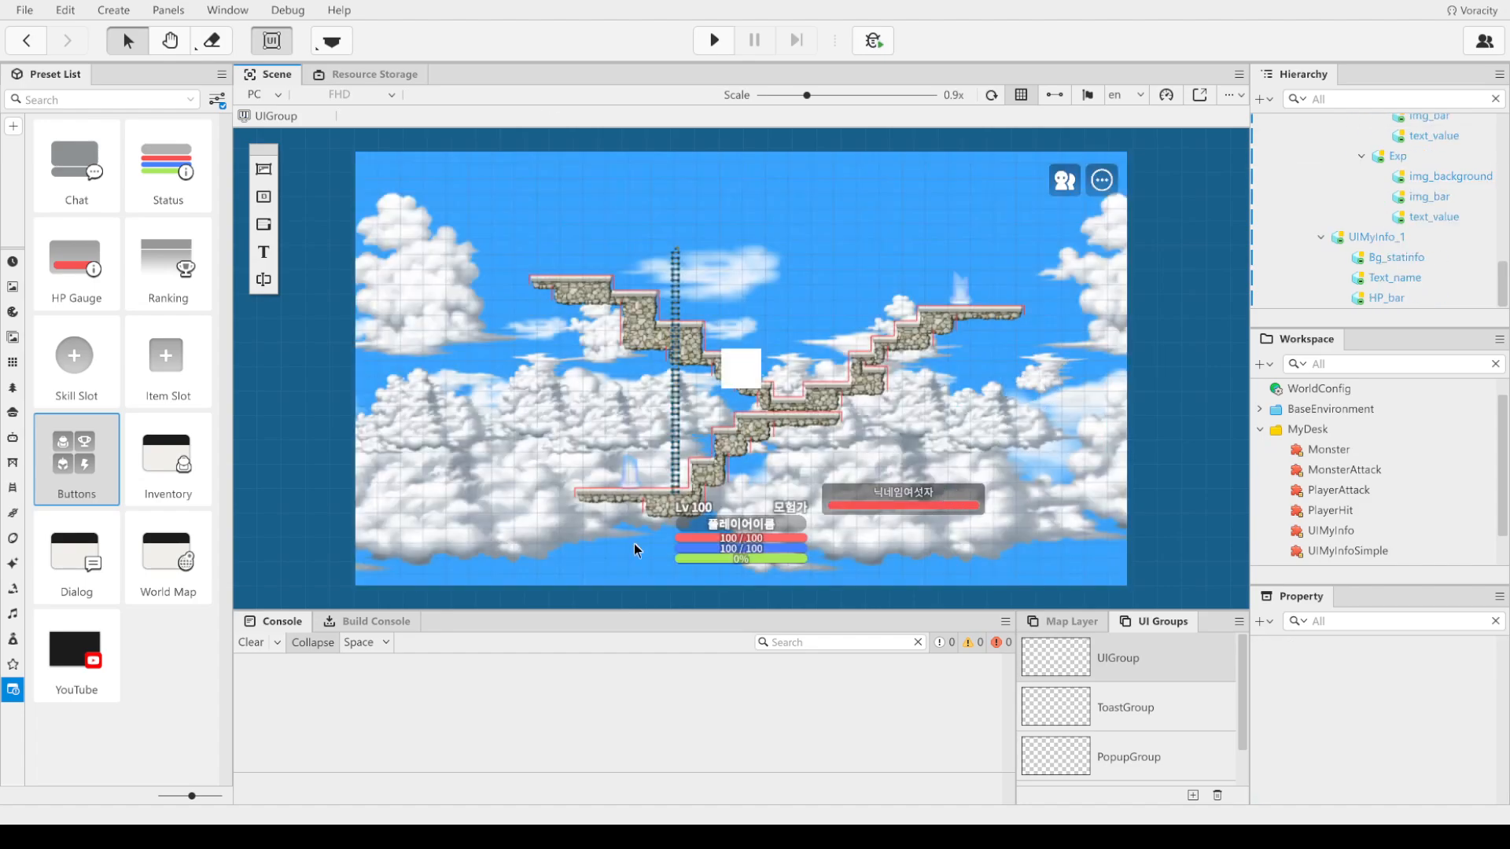
Step: Delete the Status display and move the HP gauge into its place below the lowest stone platform
left_click(760, 549)
left_click(915, 510)
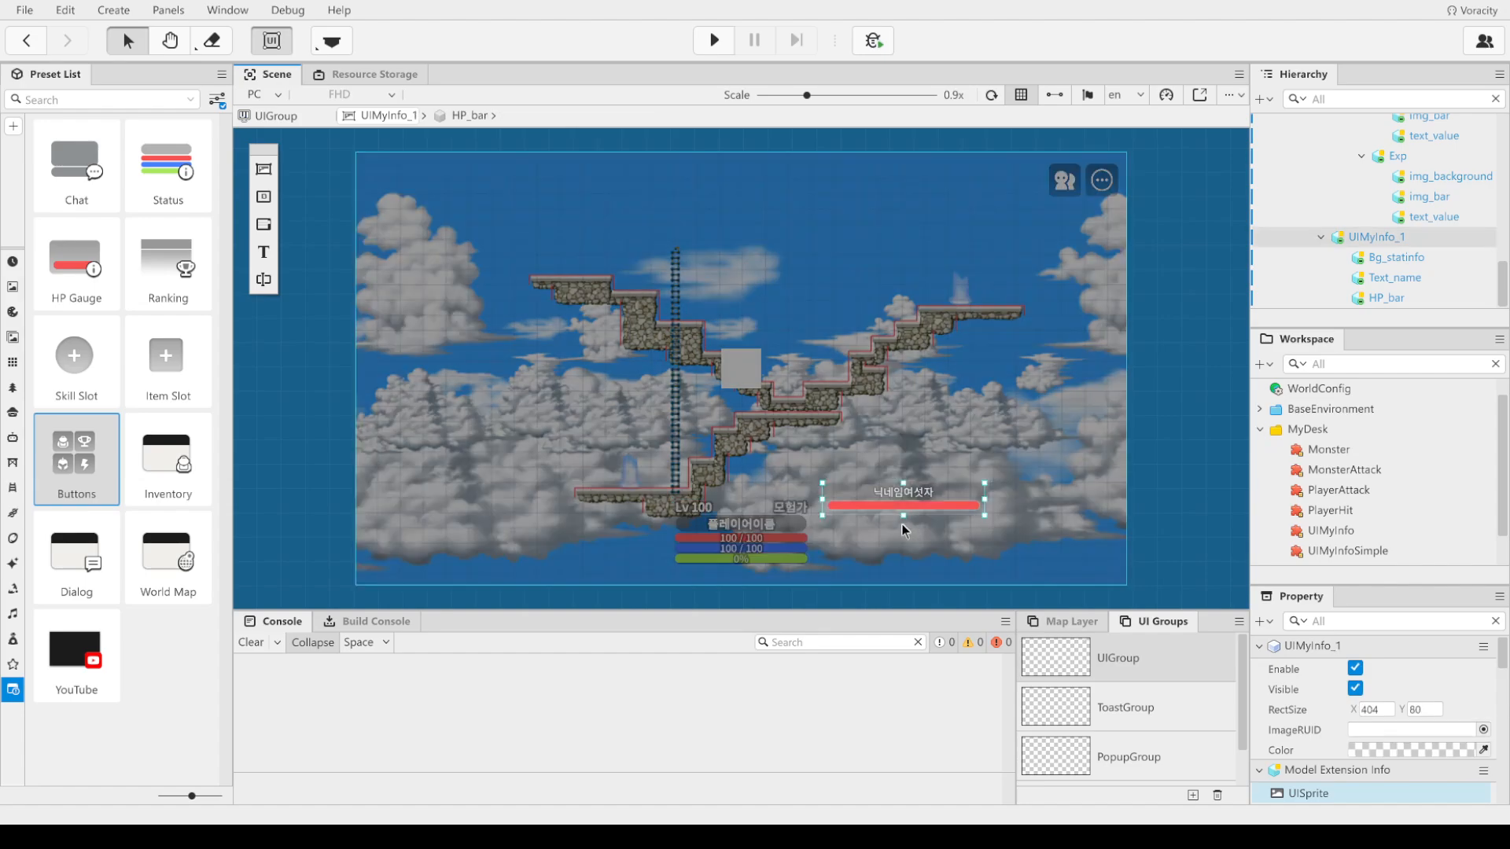
left_click(731, 555)
key("Delete")
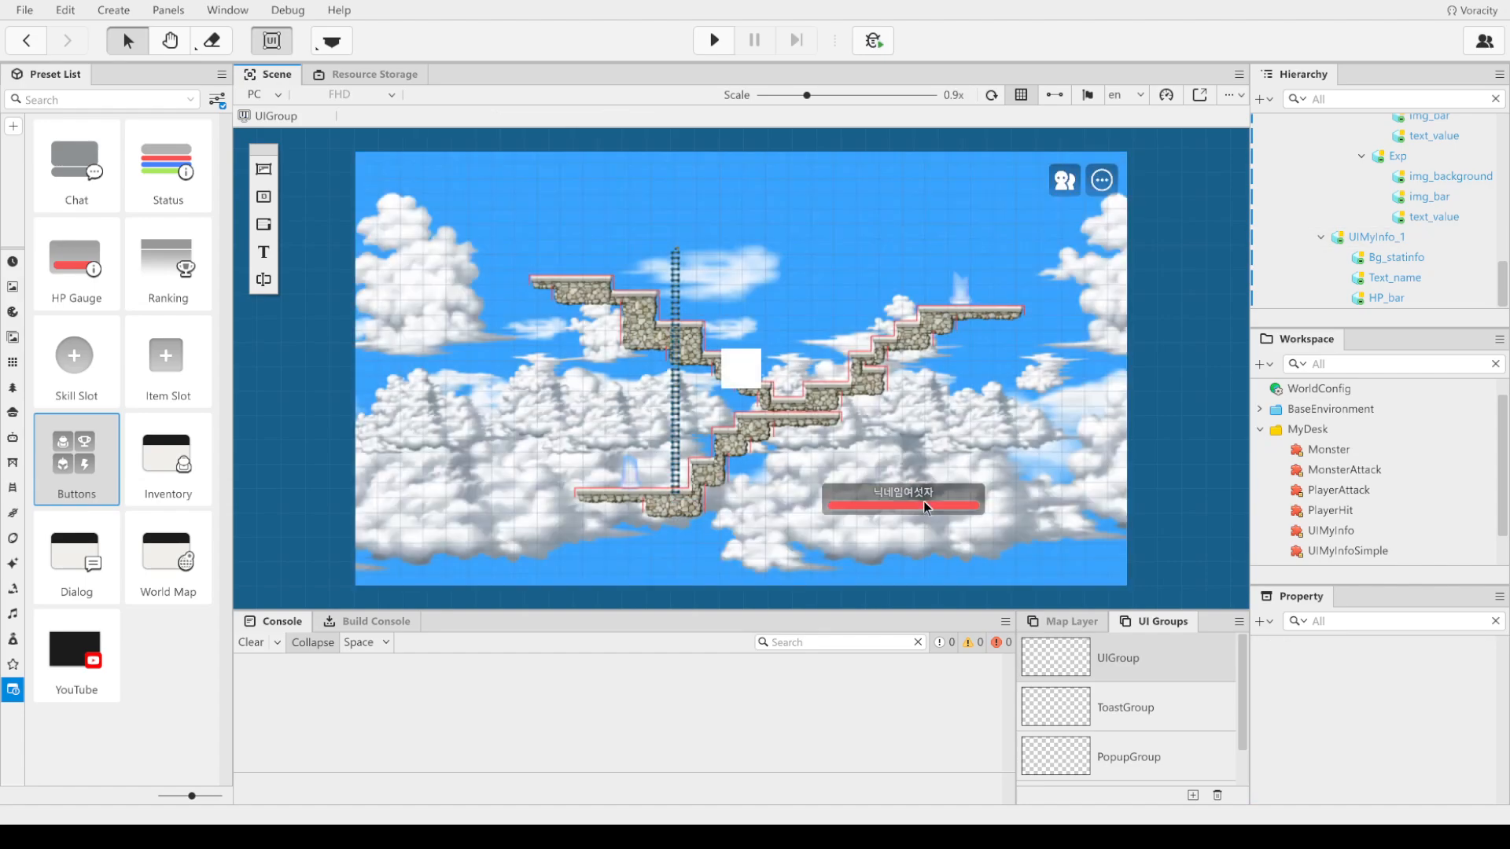
left_click(923, 507)
left_click_drag(917, 508, 782, 557)
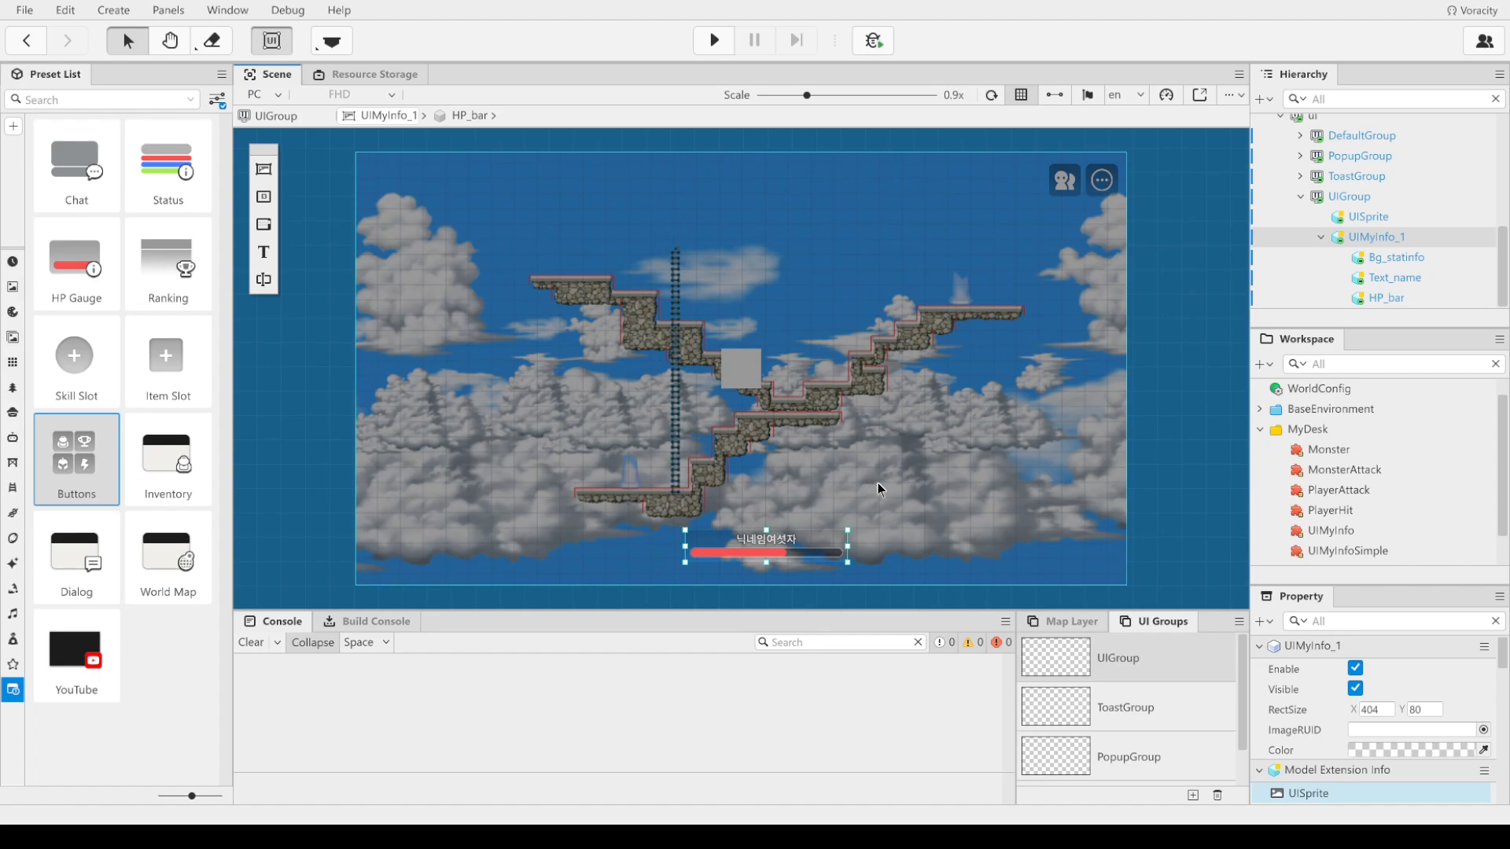
left_click(946, 494)
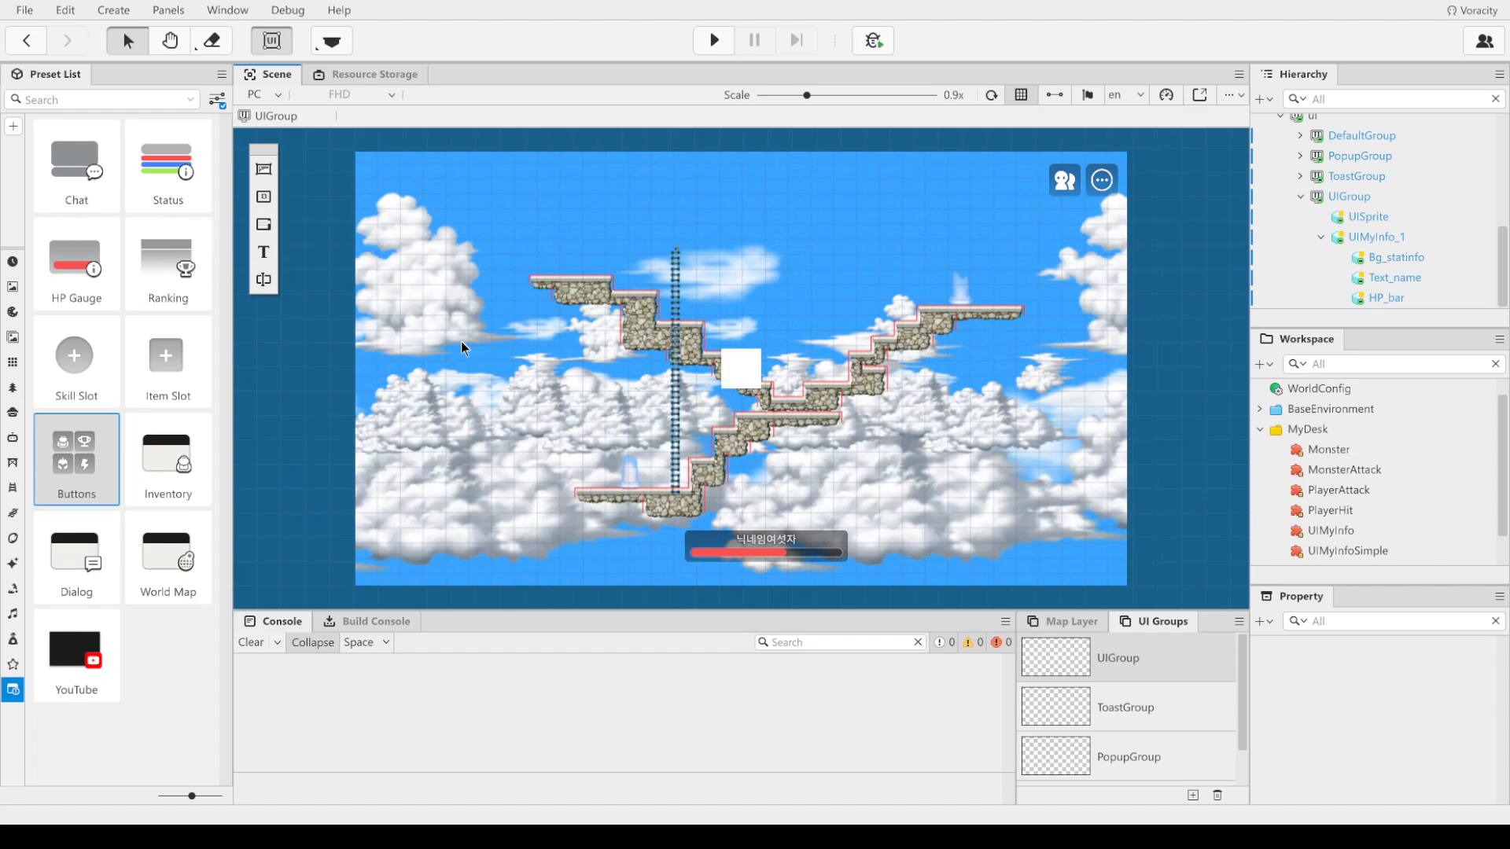
Step: Add a text element to the UIGroup above the terrain, widen it to about 705, and open its text for editing
scroll(1201, 693, "down", 1)
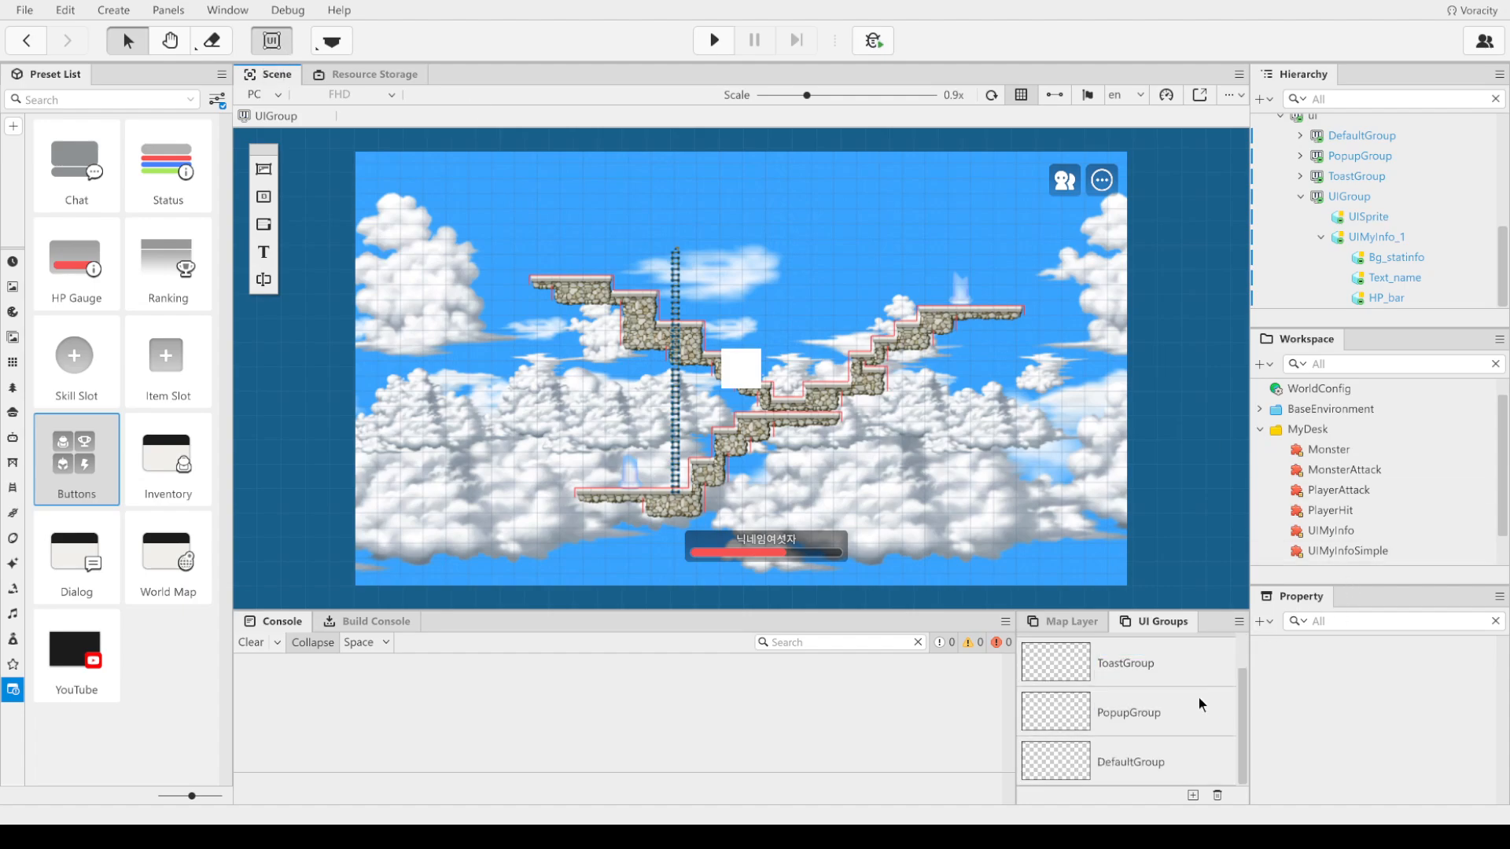
scroll(1144, 702, "up", 1)
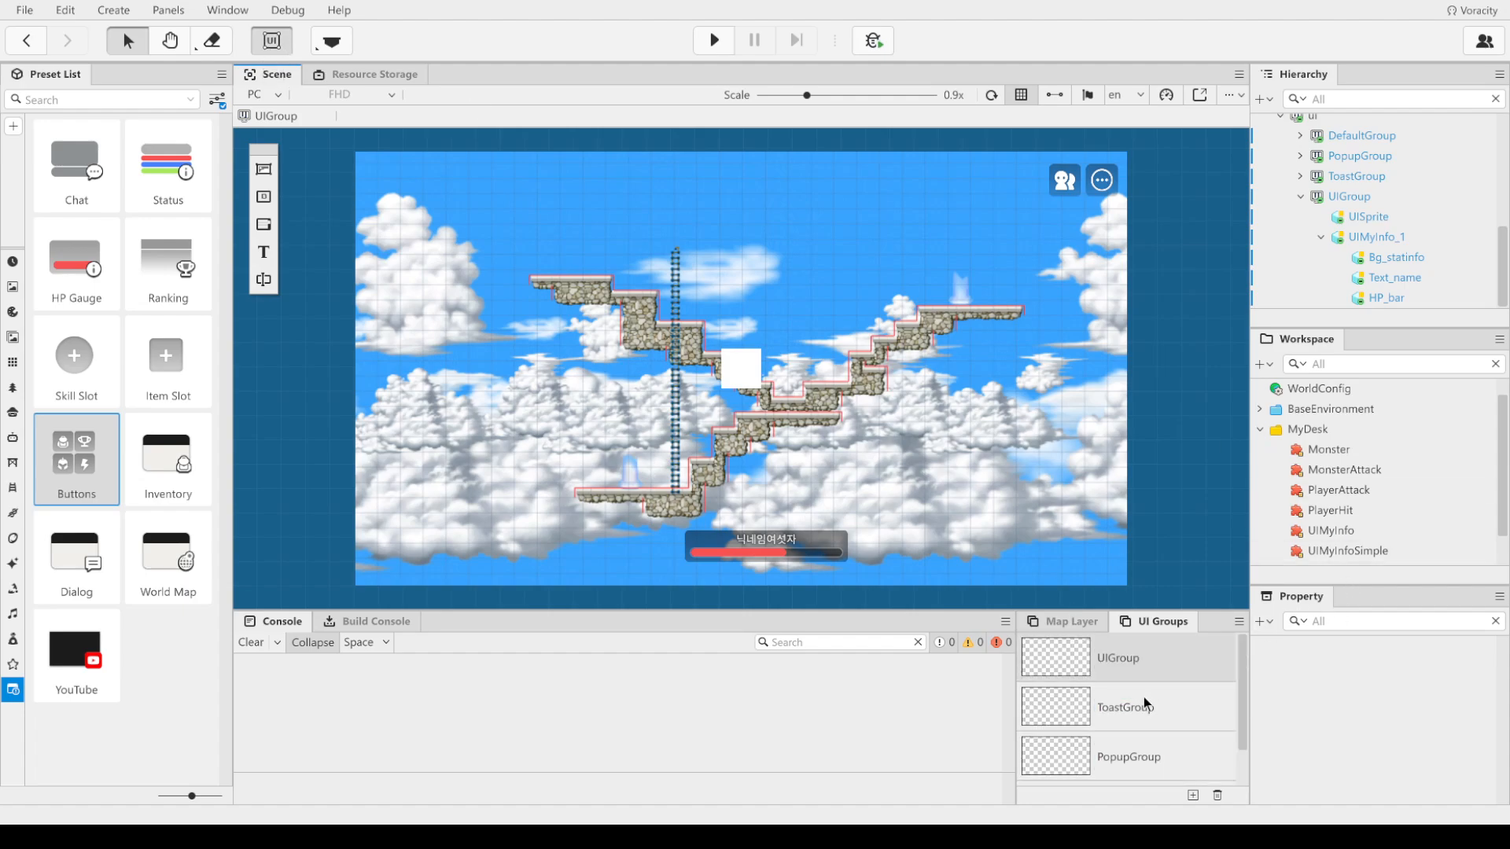
left_click(1176, 672)
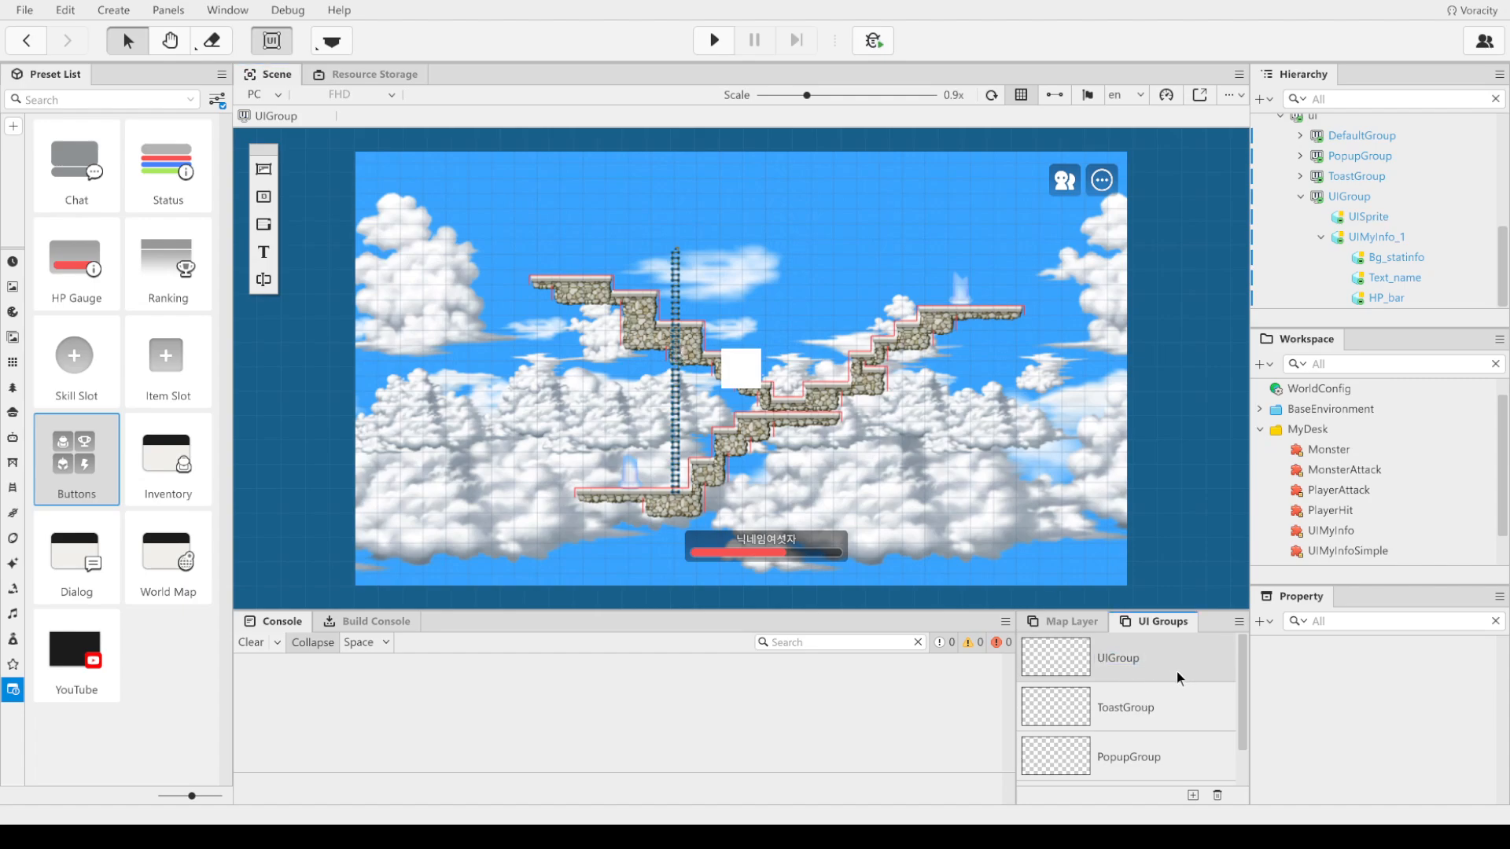
left_click(265, 252)
left_click_drag(745, 385, 674, 223)
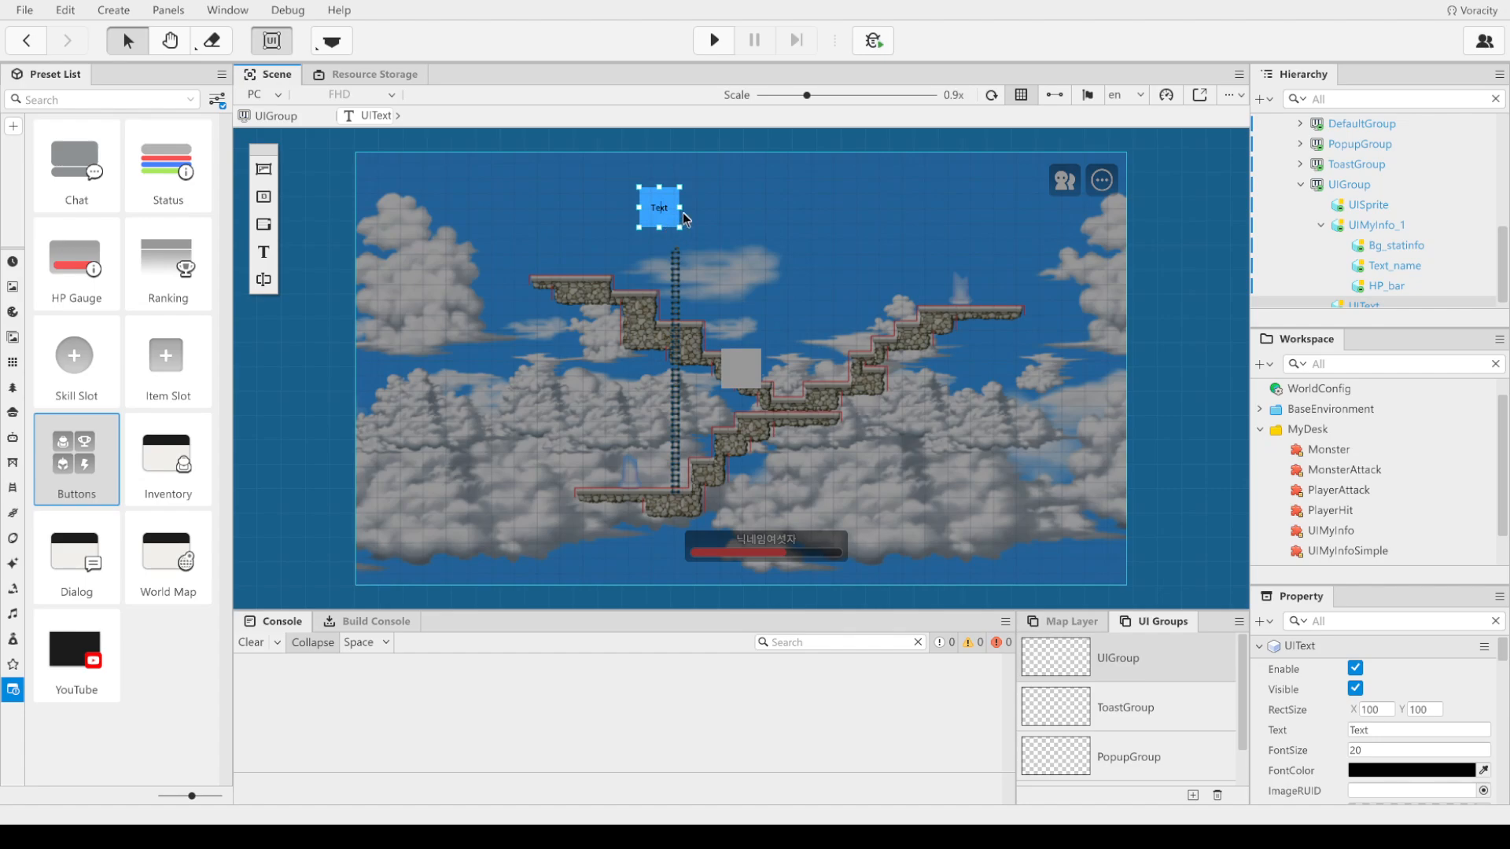
left_click_drag(681, 207, 924, 208)
left_click(781, 209)
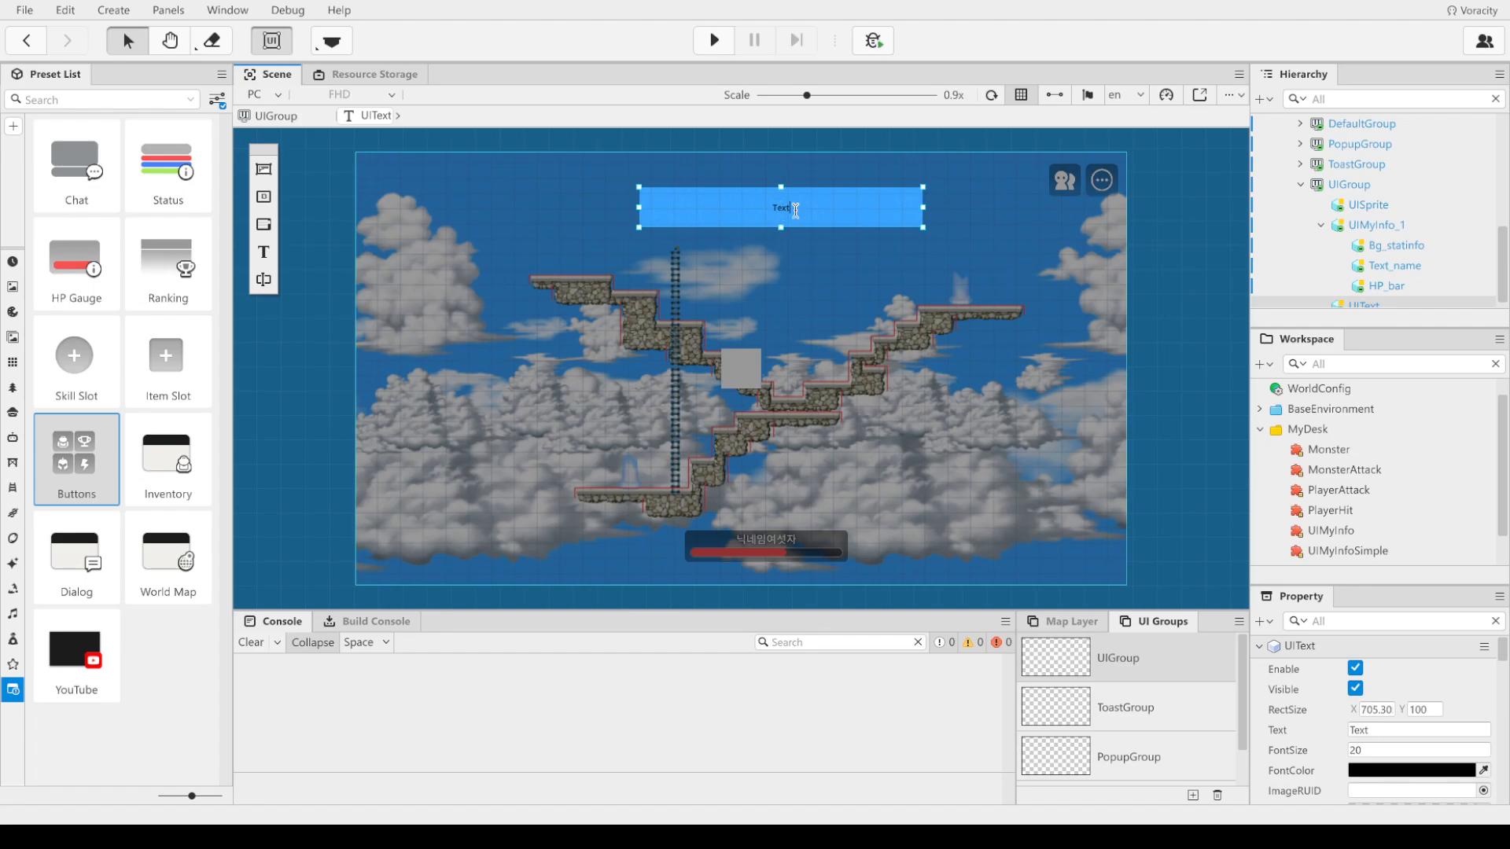
Step: Replace the text element's placeholder with "Comment Like and Sub to Voracity808 on YouTube"
key("BackSpace")
key("BackSpace")
key("BackSpace")
key("BackSpace")
type("Sub")
key("BackSpace")
key("BackSpace")
type("Comment Liek")
key("BackSpace")
key("BackSpace")
type("ke and Sub to Voracity808 on YouTube")
left_click(832, 299)
left_click(829, 214)
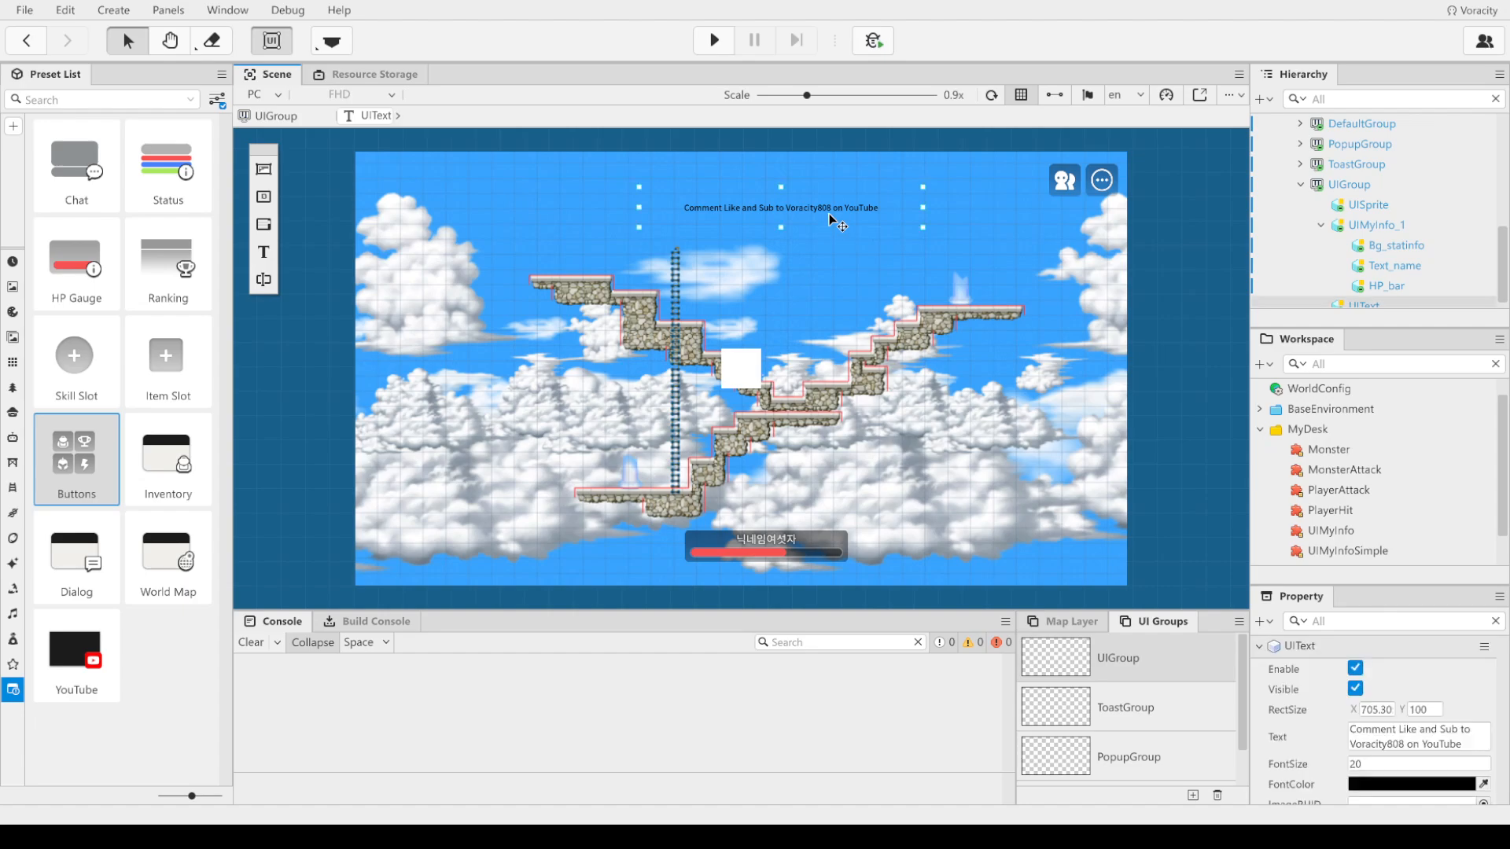
Step: Add a NameTagComponent from the Etc component category to the text element
scroll(1403, 714, "down", 6)
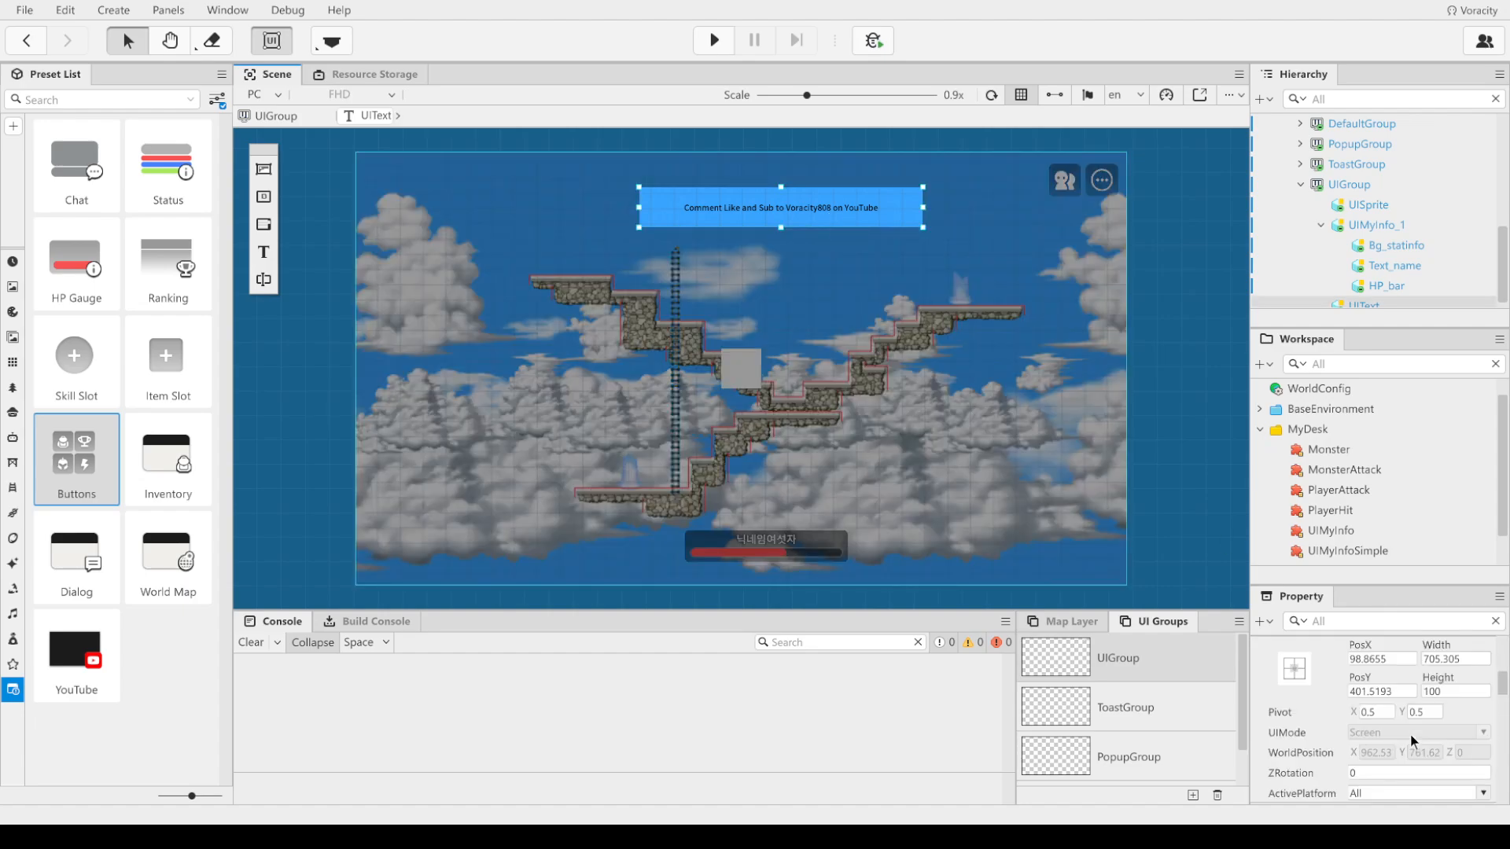
scroll(1409, 734, "down", 8)
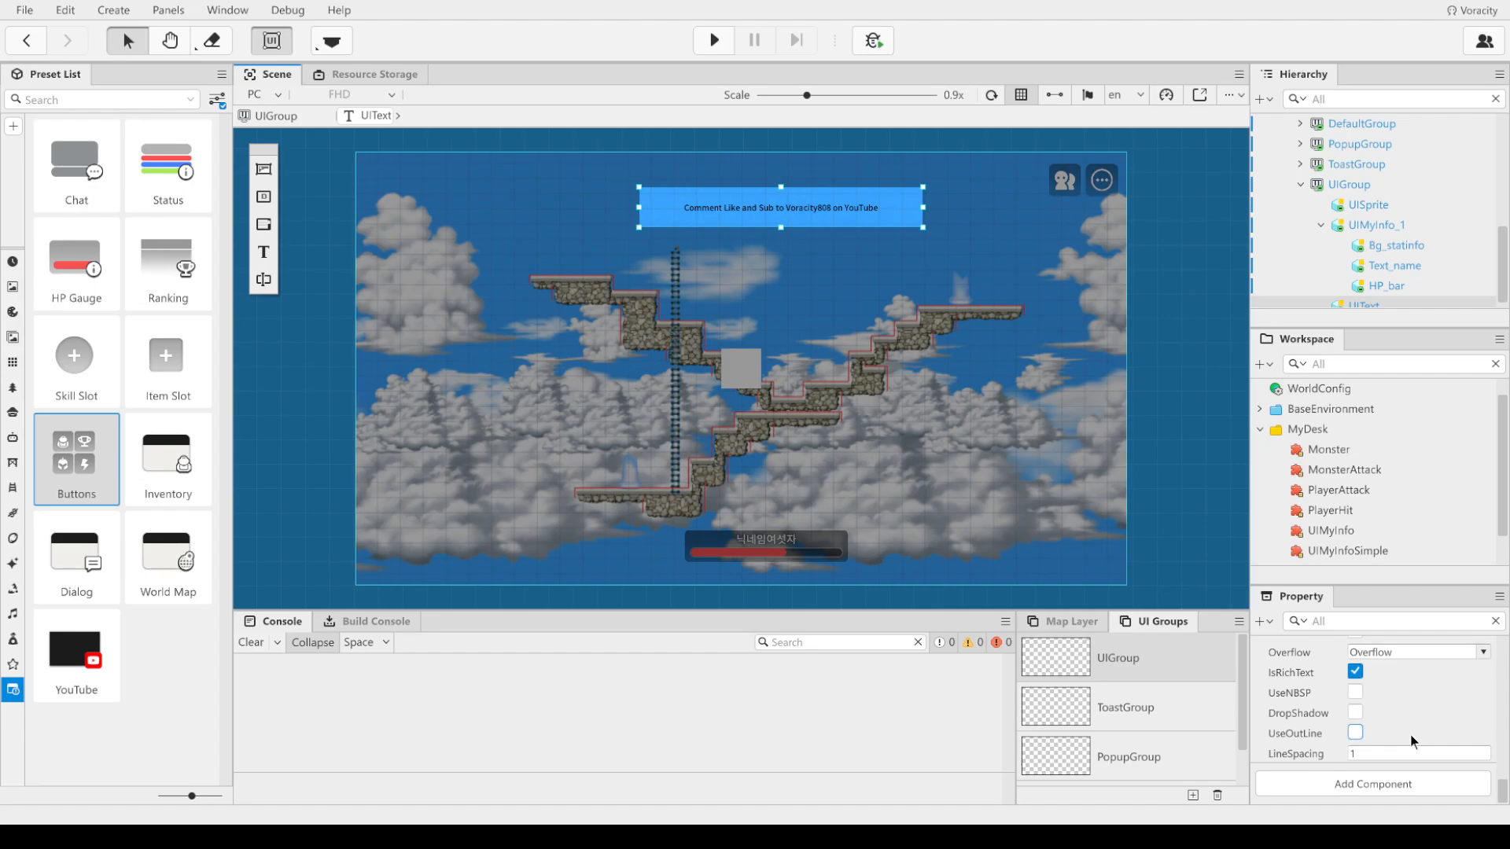
scroll(1409, 735, "up", 5)
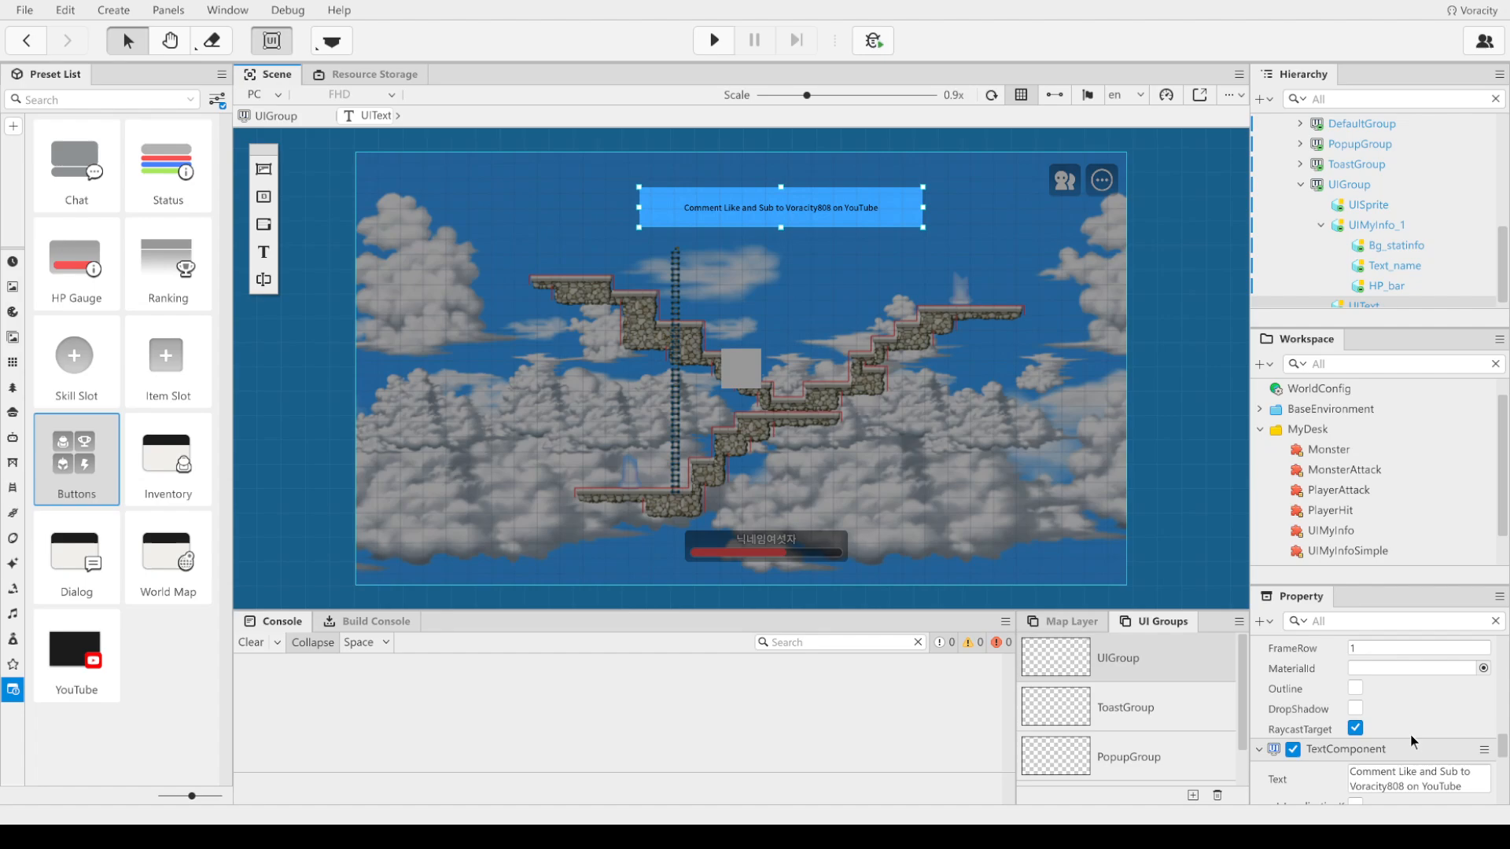
scroll(1409, 734, "down", 3)
scroll(1409, 741, "down", 2)
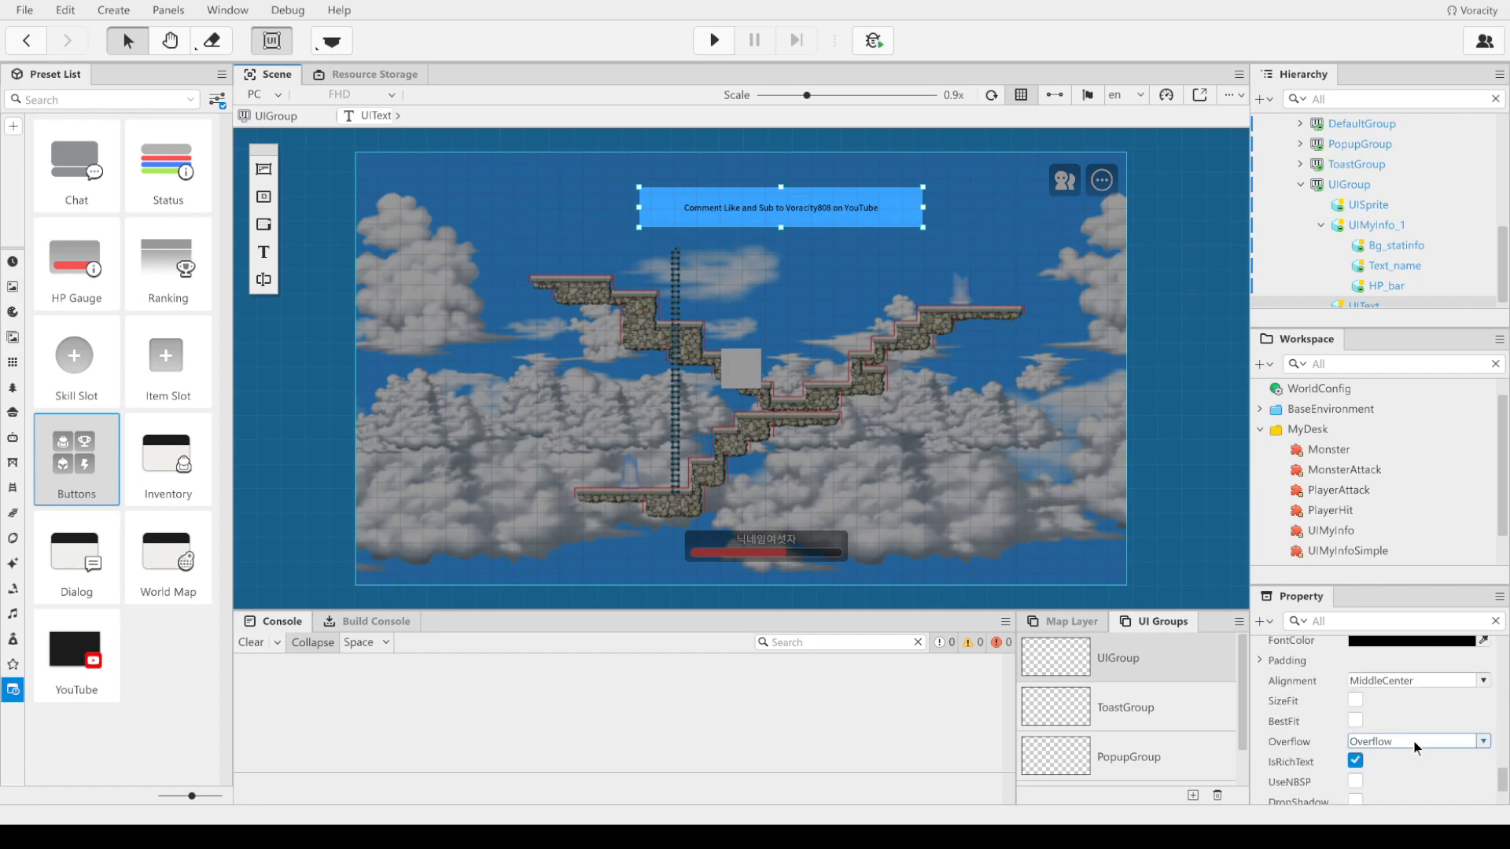
scroll(1413, 743, "down", 2)
left_click(1400, 791)
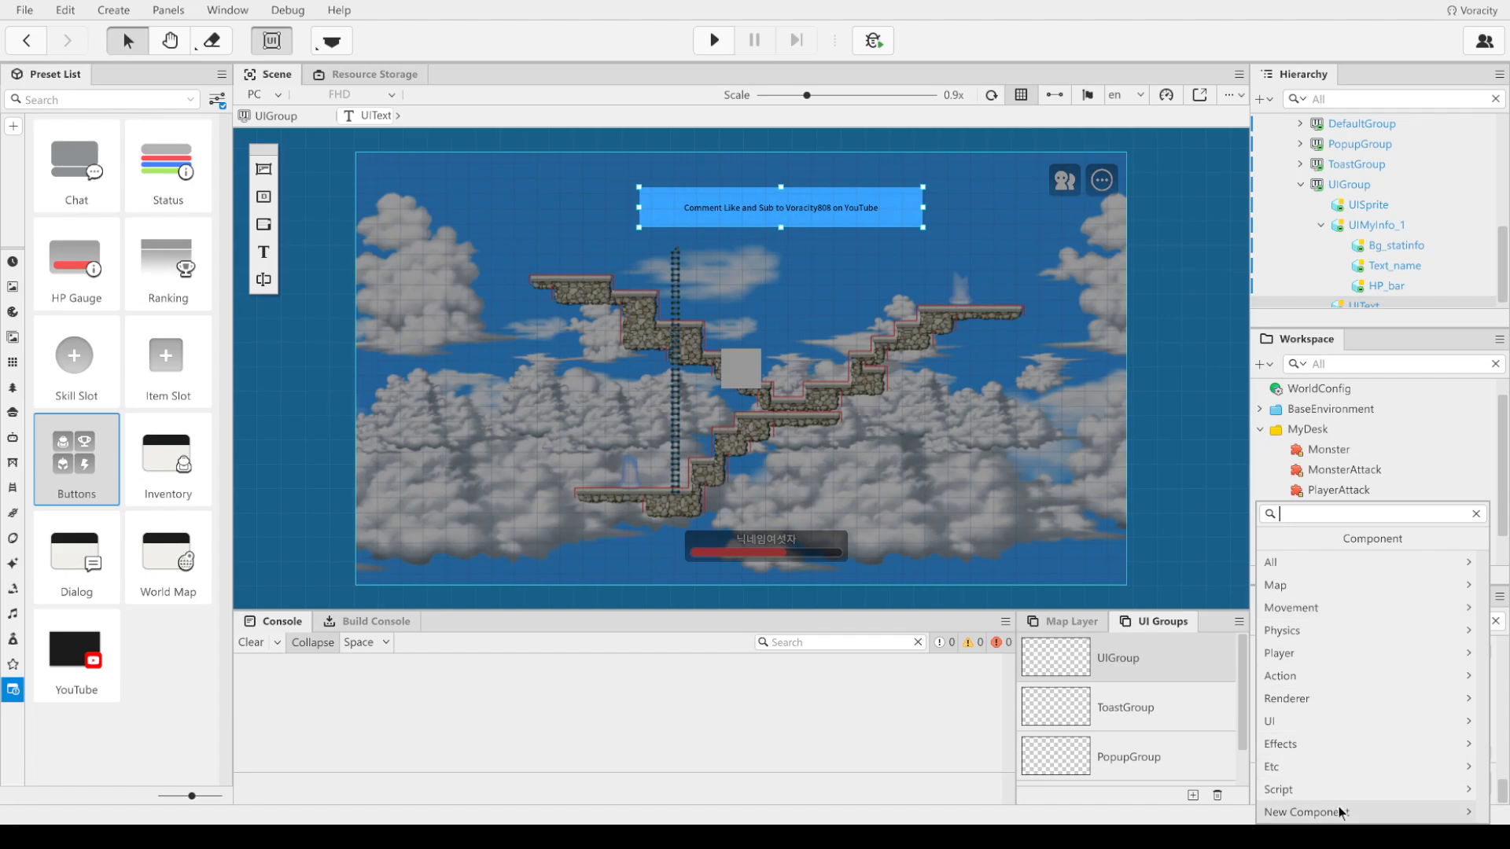
left_click(1343, 765)
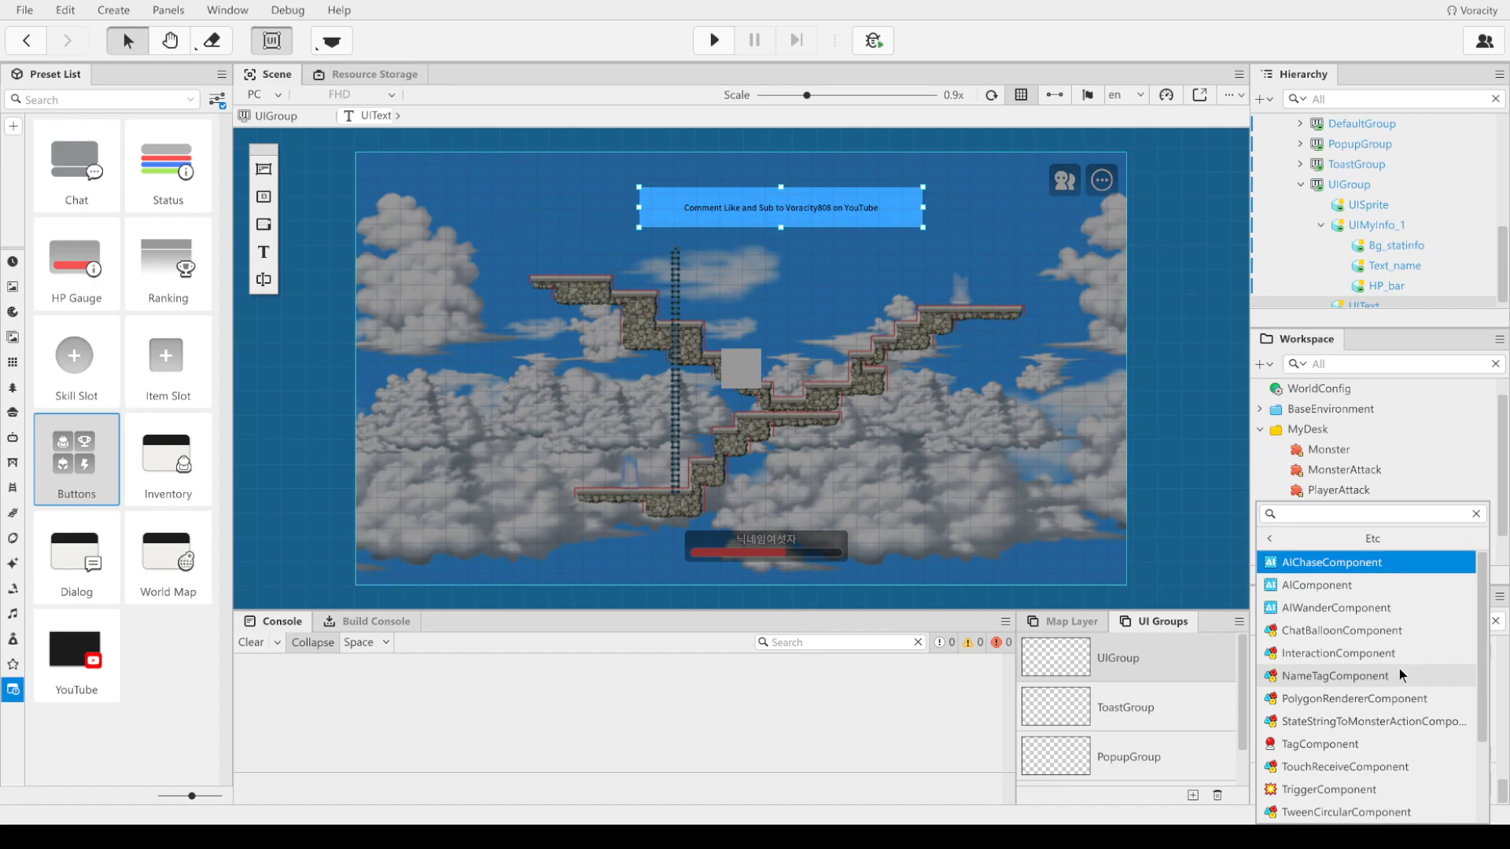
left_click(1335, 675)
scroll(1436, 745, "up", 1)
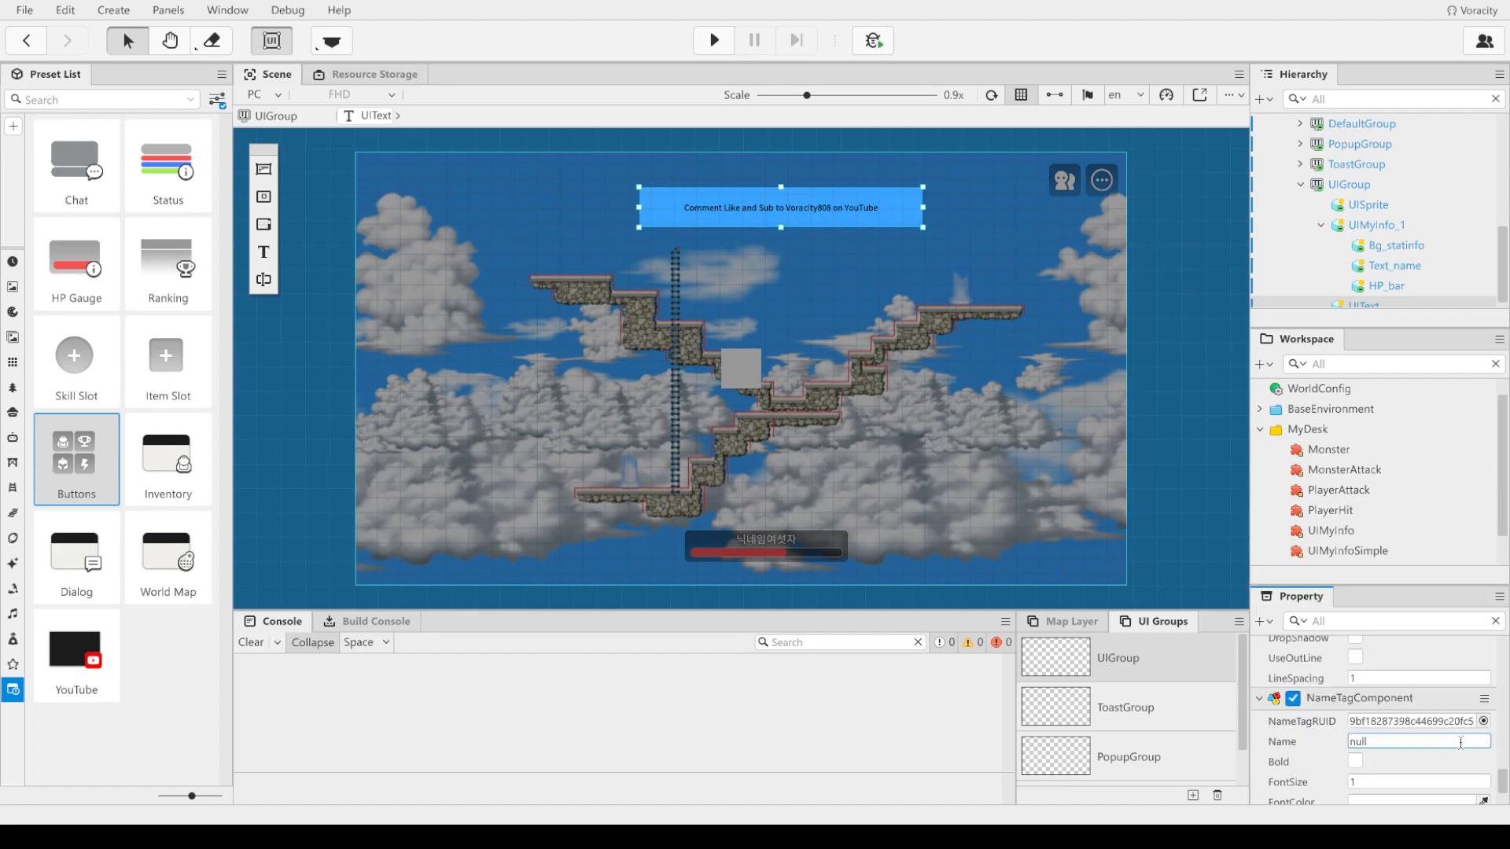
Step: Set the NameTagComponent's NameTagRUID to the pale blue rounded frame resource starting with 06c28ce10e
left_click(1482, 721)
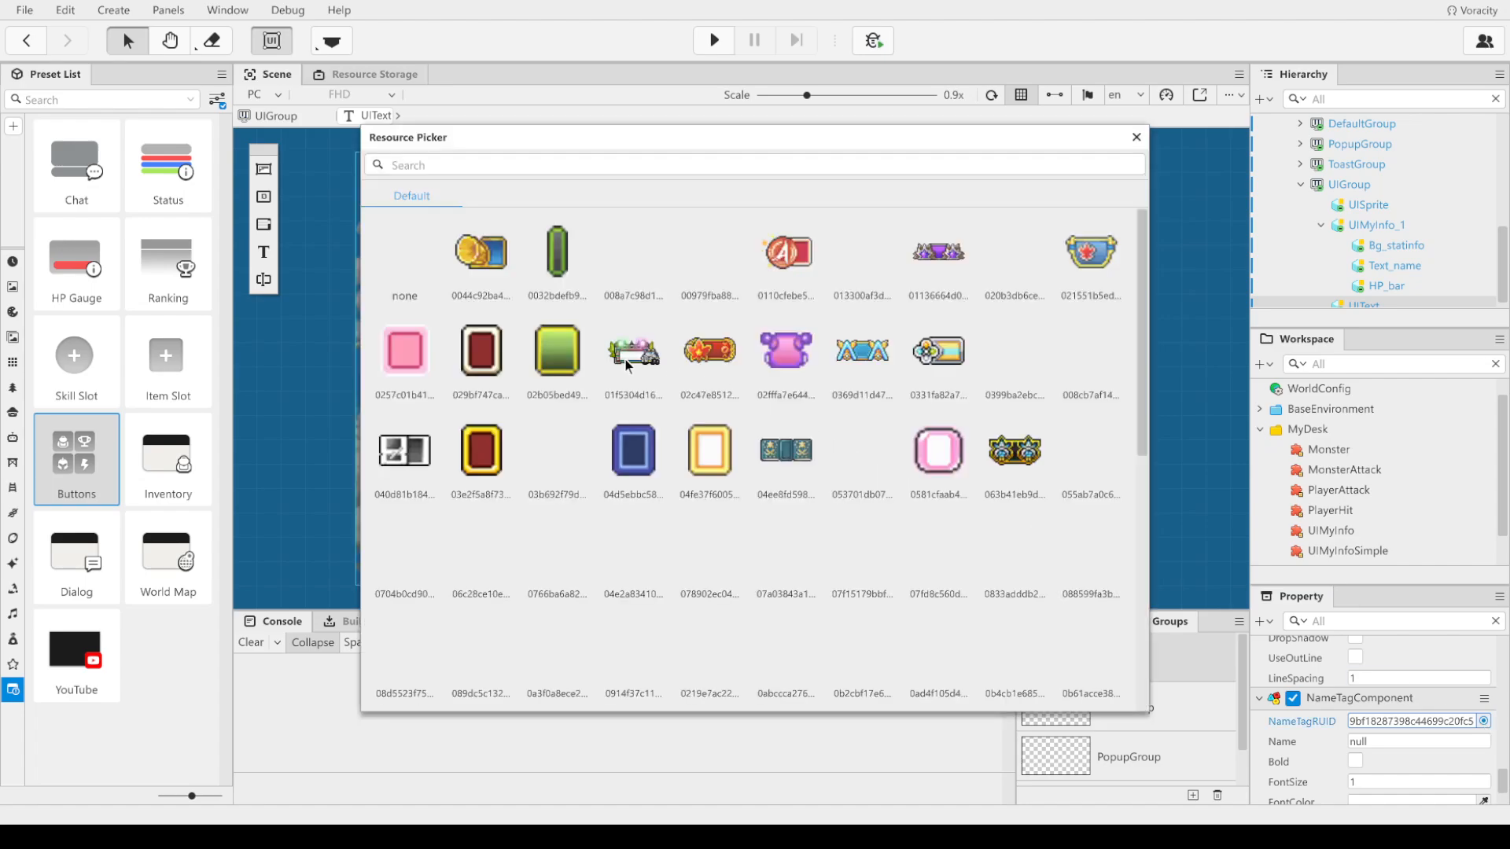
scroll(731, 609, "down", 1)
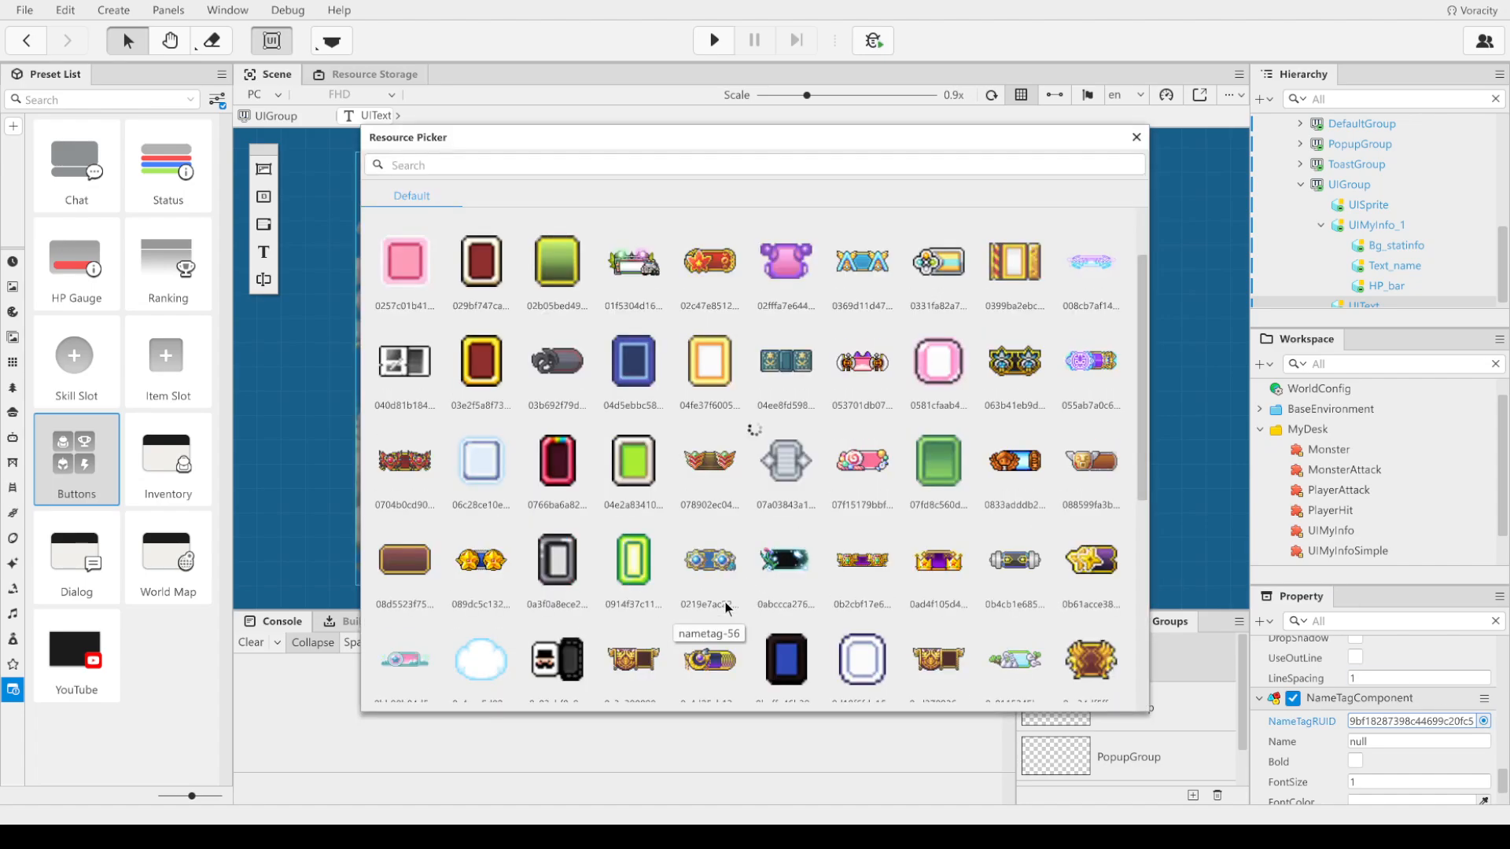
scroll(961, 535, "down", 1)
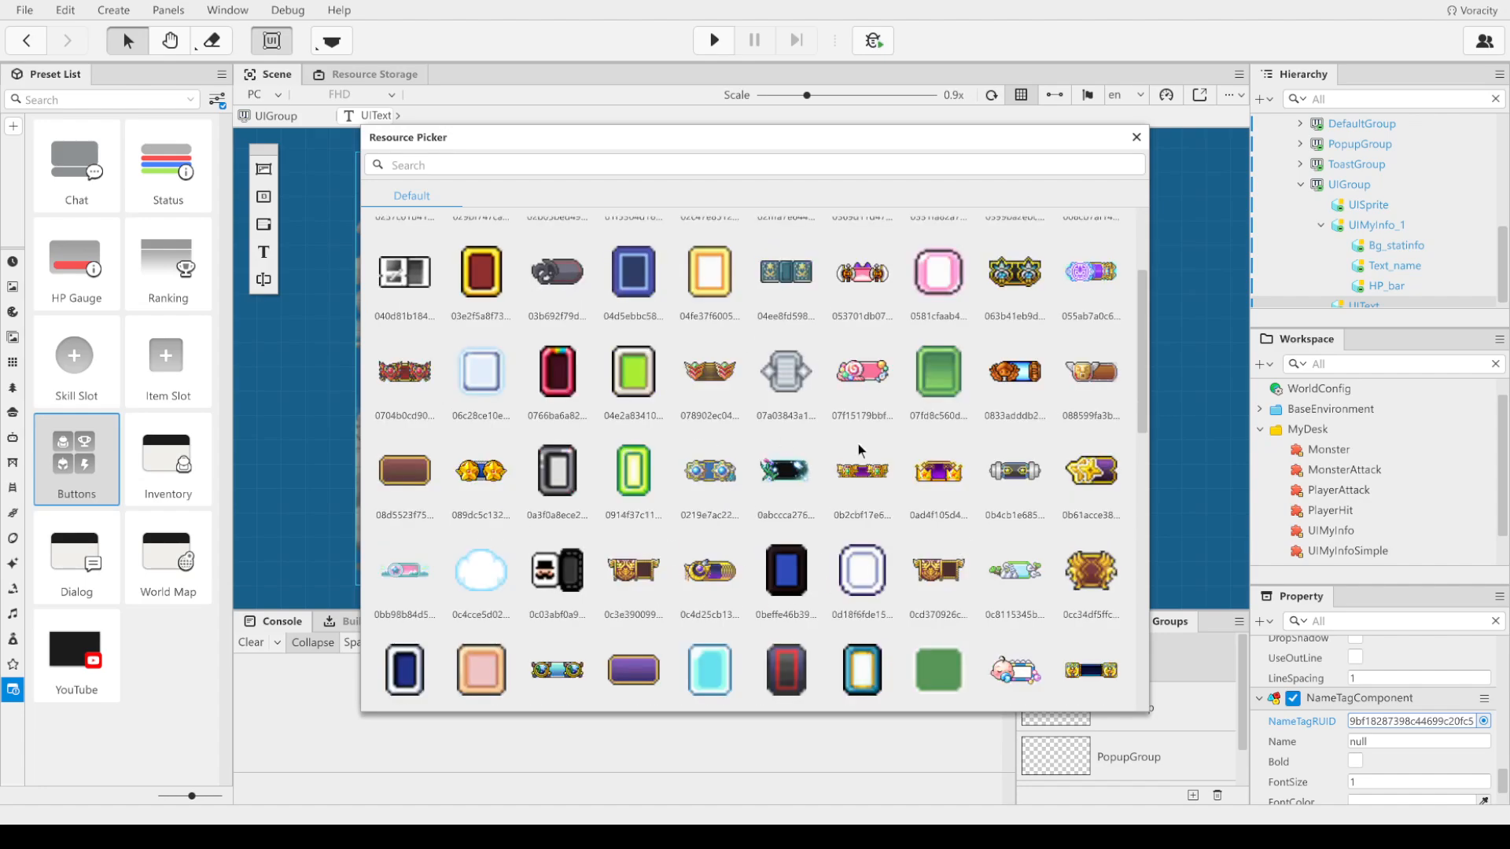
scroll(786, 625, "down", 1)
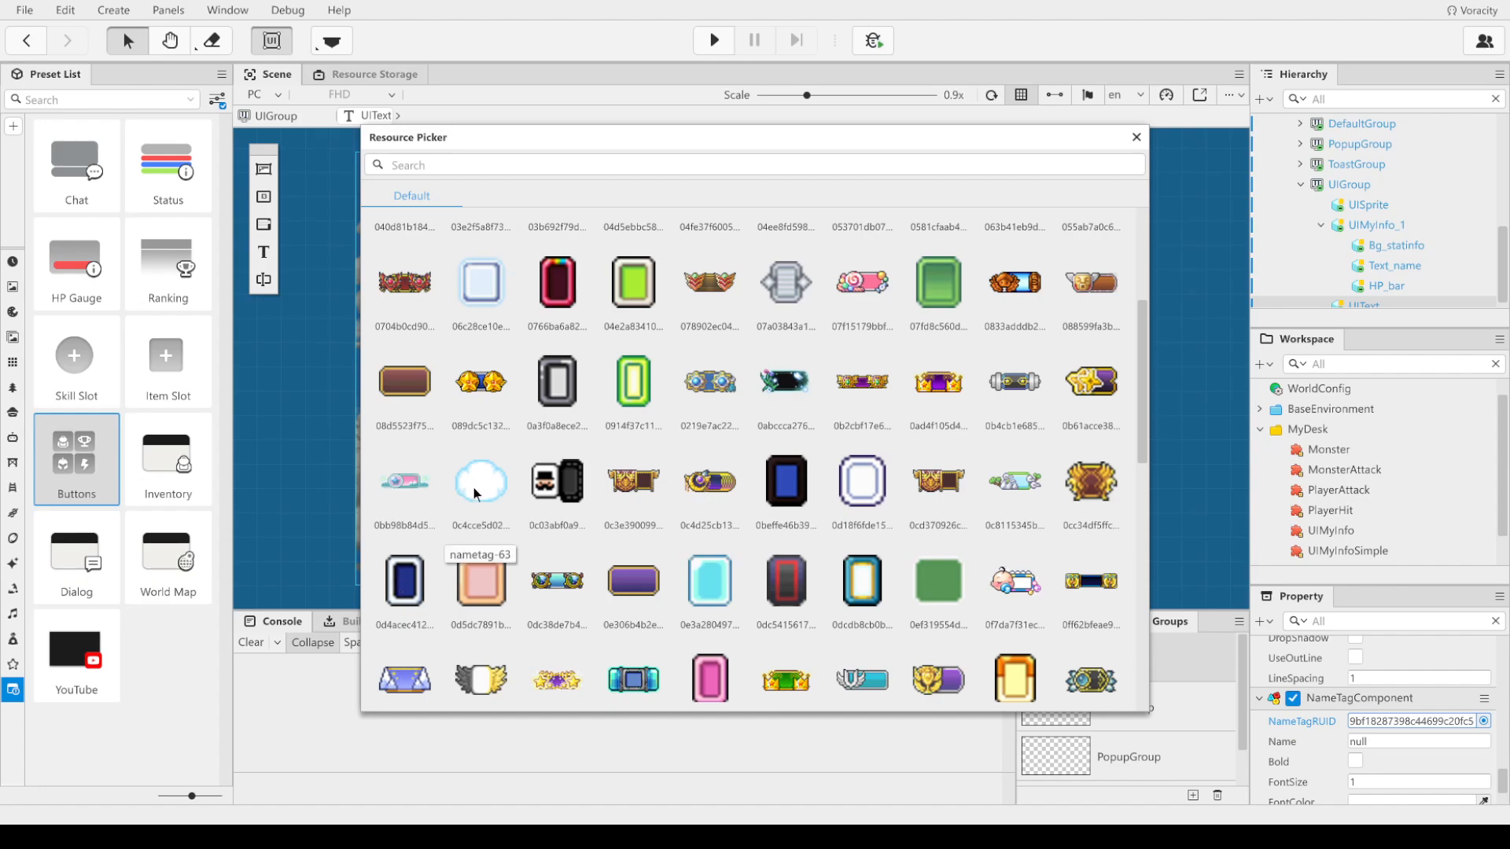
scroll(478, 489, "up", 1)
left_click(479, 363)
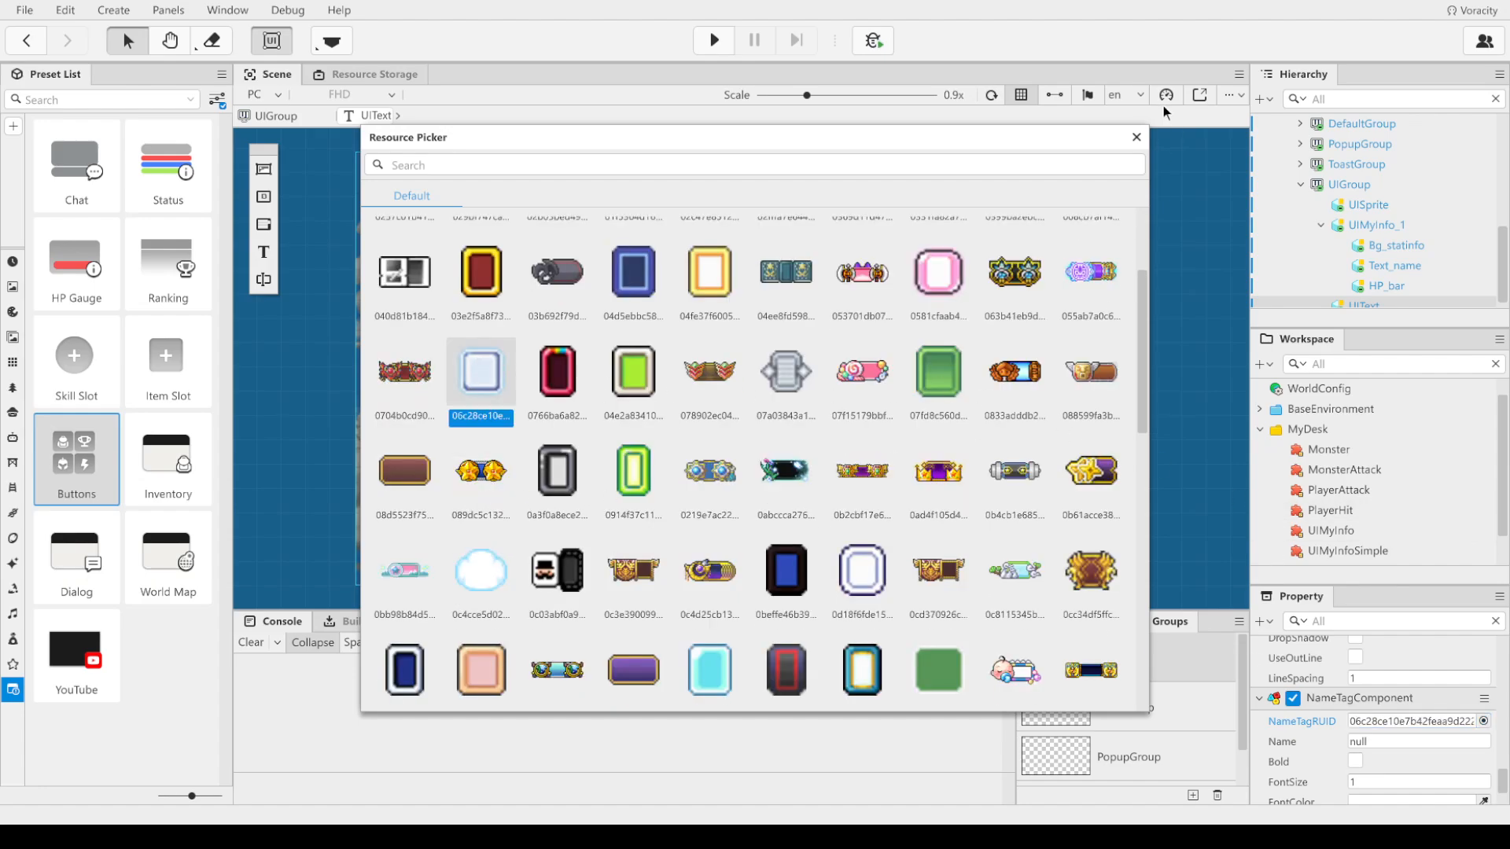
left_click(1136, 137)
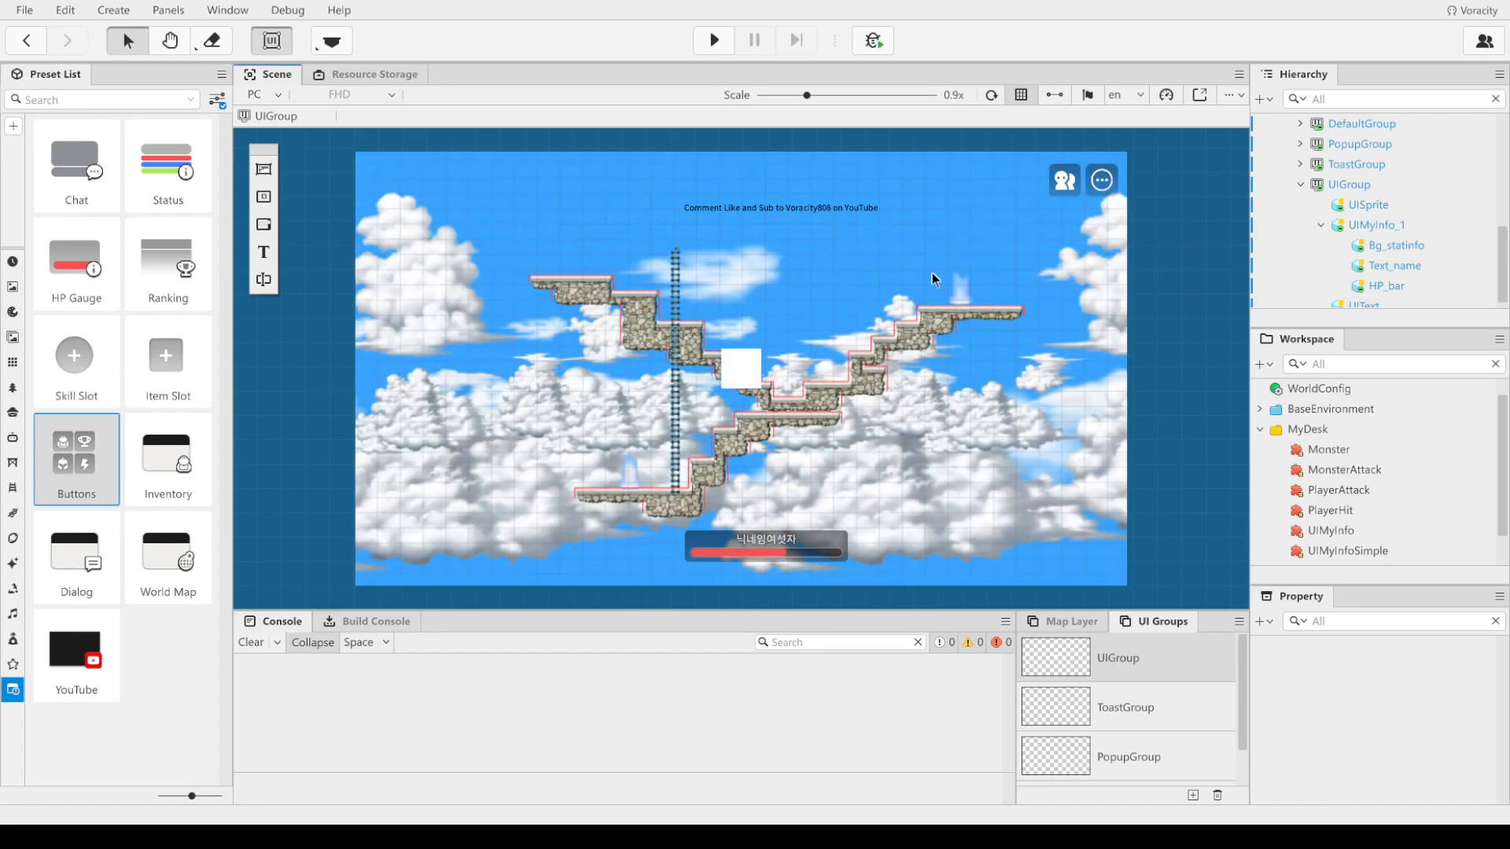
Step: Examine the text element's assigned name tag resource and its TextComponent font, alignment and overflow properties
left_click(851, 213)
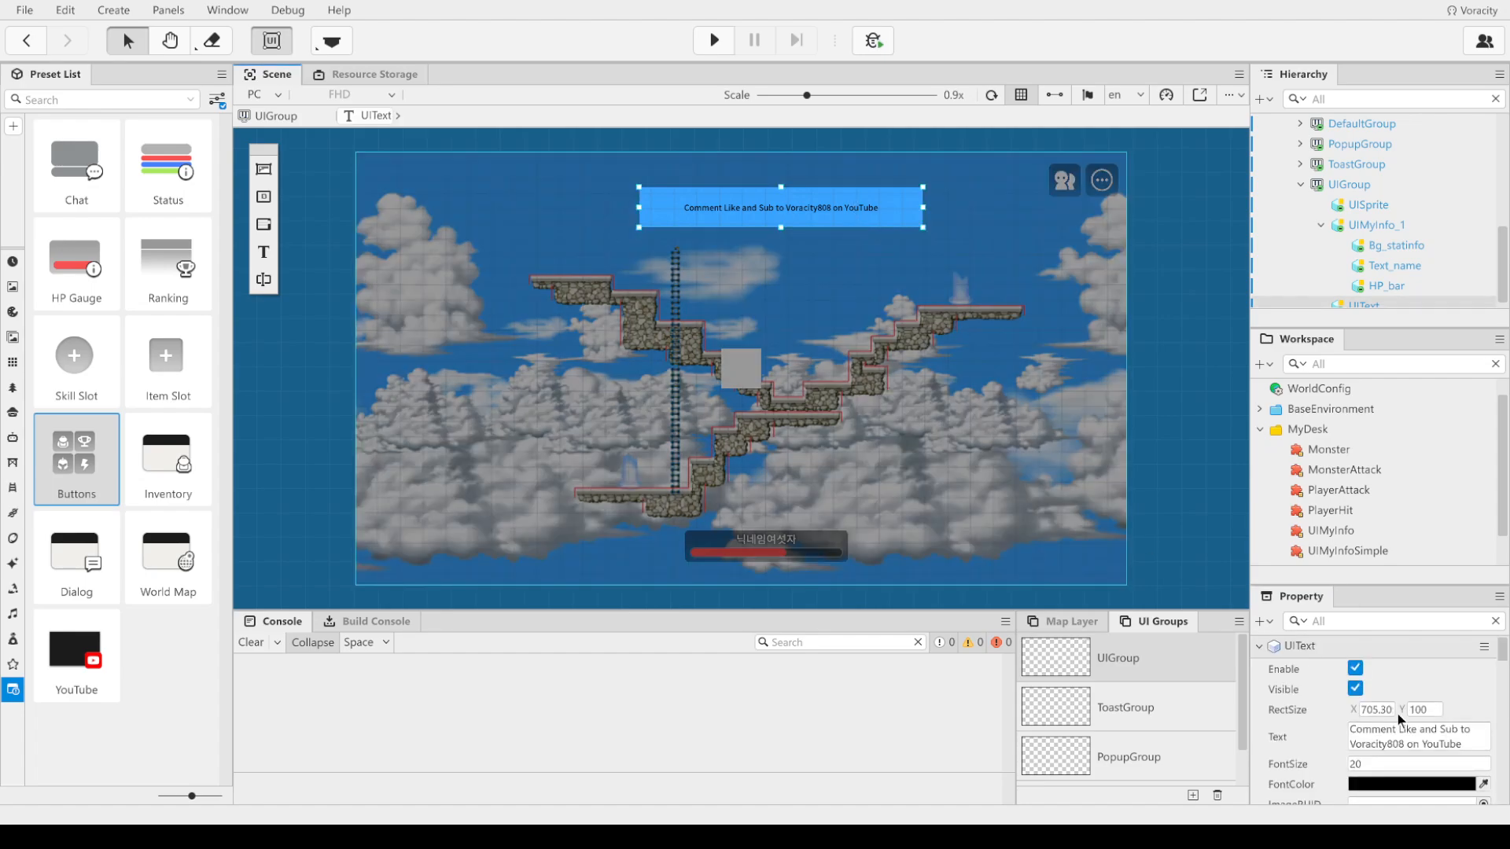
scroll(1398, 714, "down", 8)
scroll(1427, 759, "up", 2)
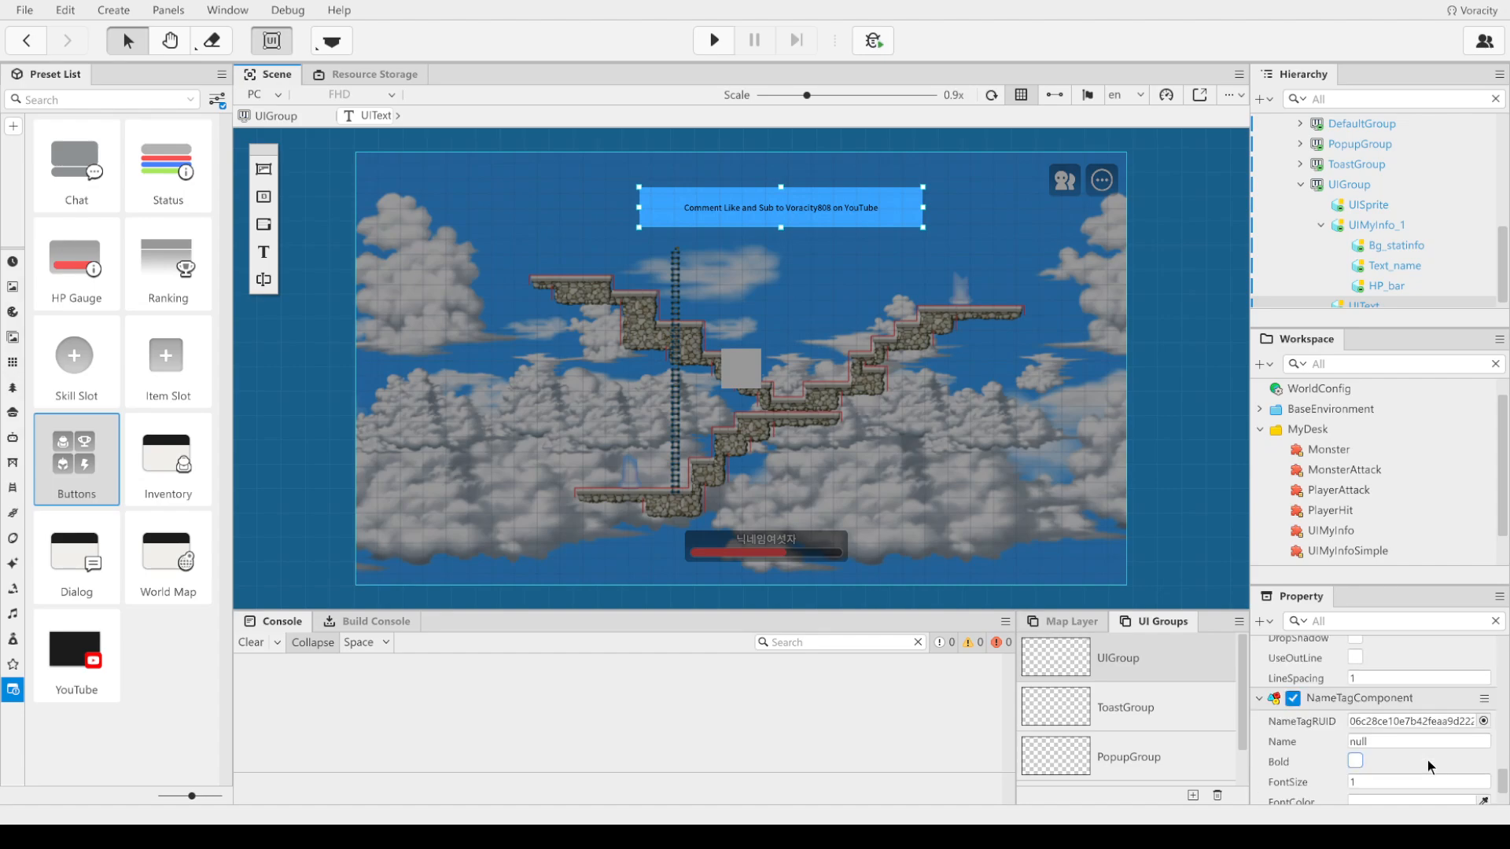
left_click(1485, 721)
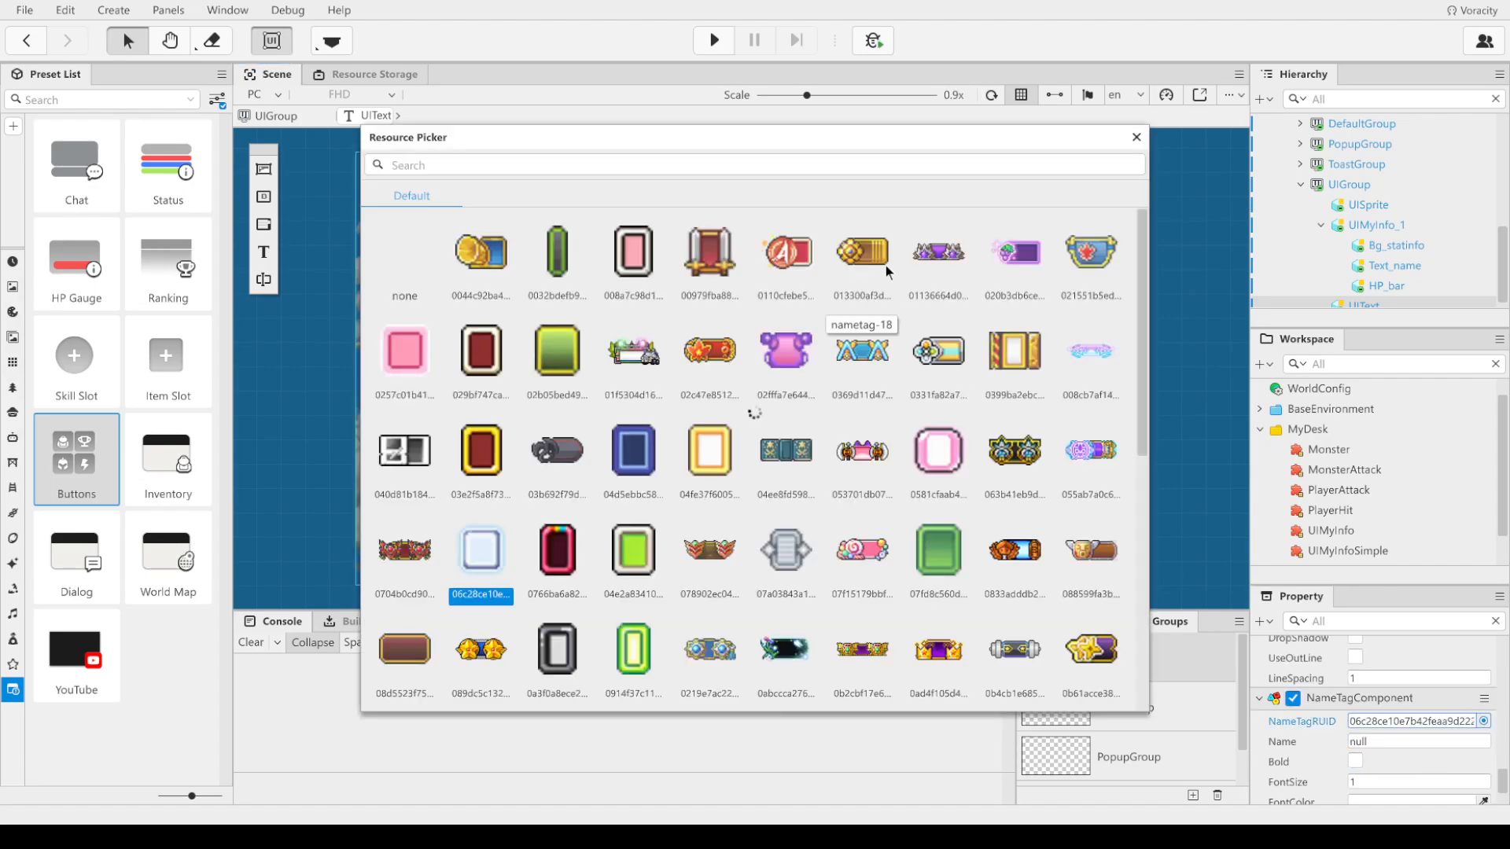
left_click(1136, 137)
scroll(1392, 672, "up", 2)
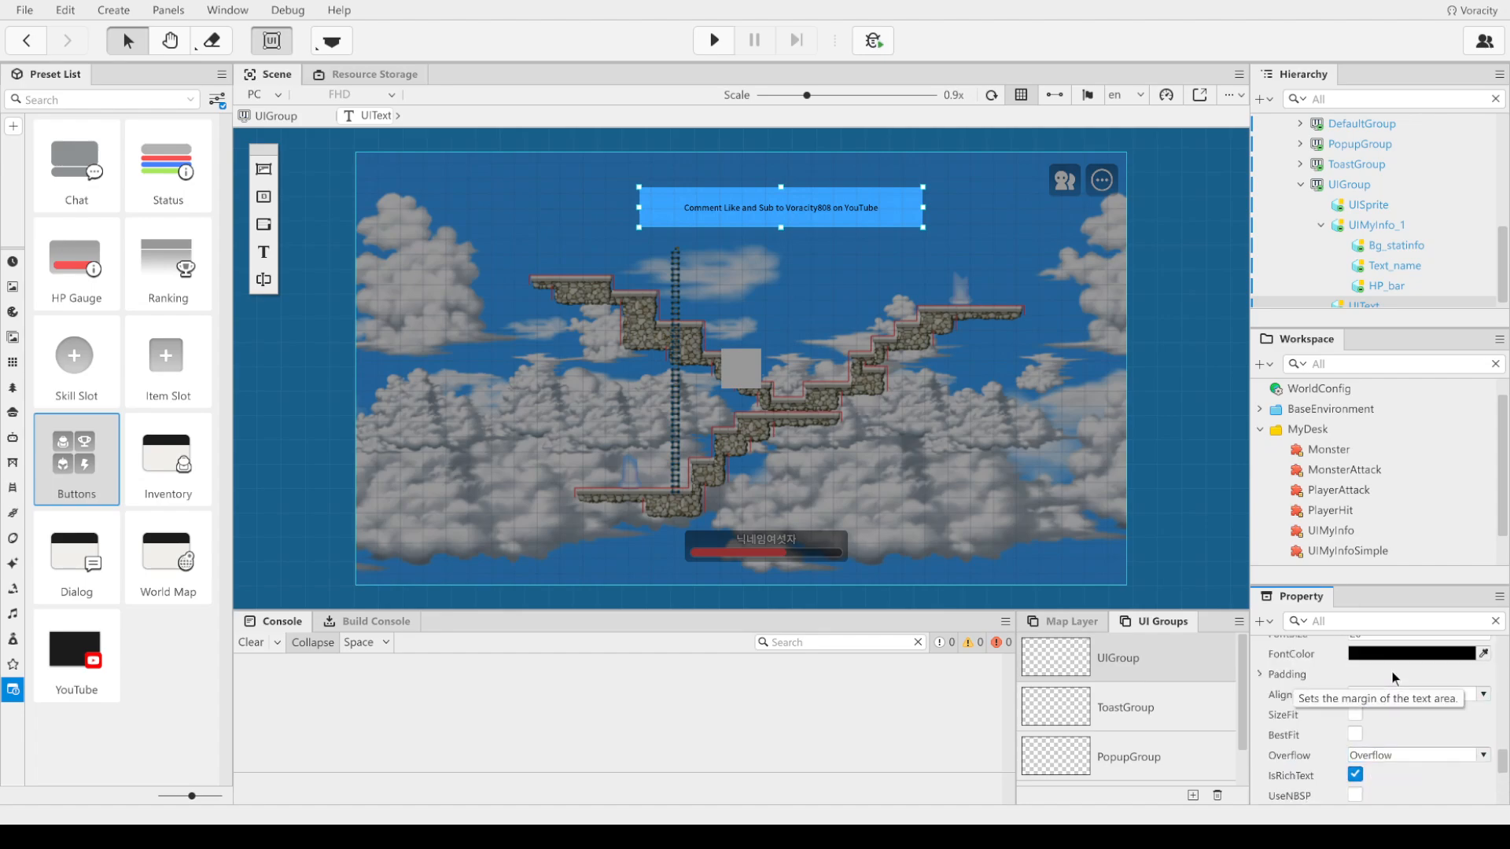
scroll(1453, 753, "up", 1)
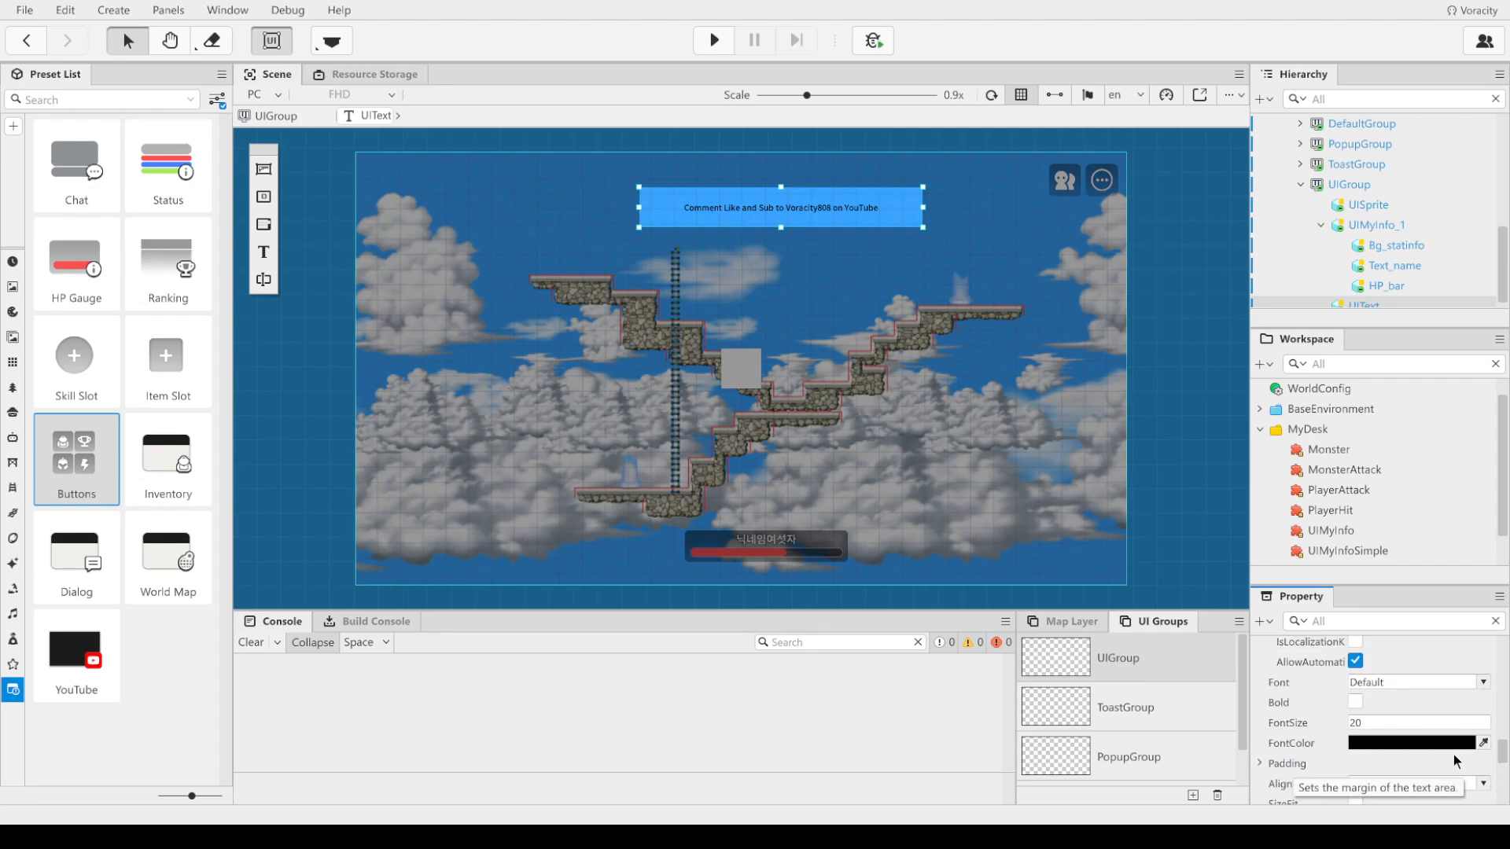
scroll(1453, 753, "up", 1)
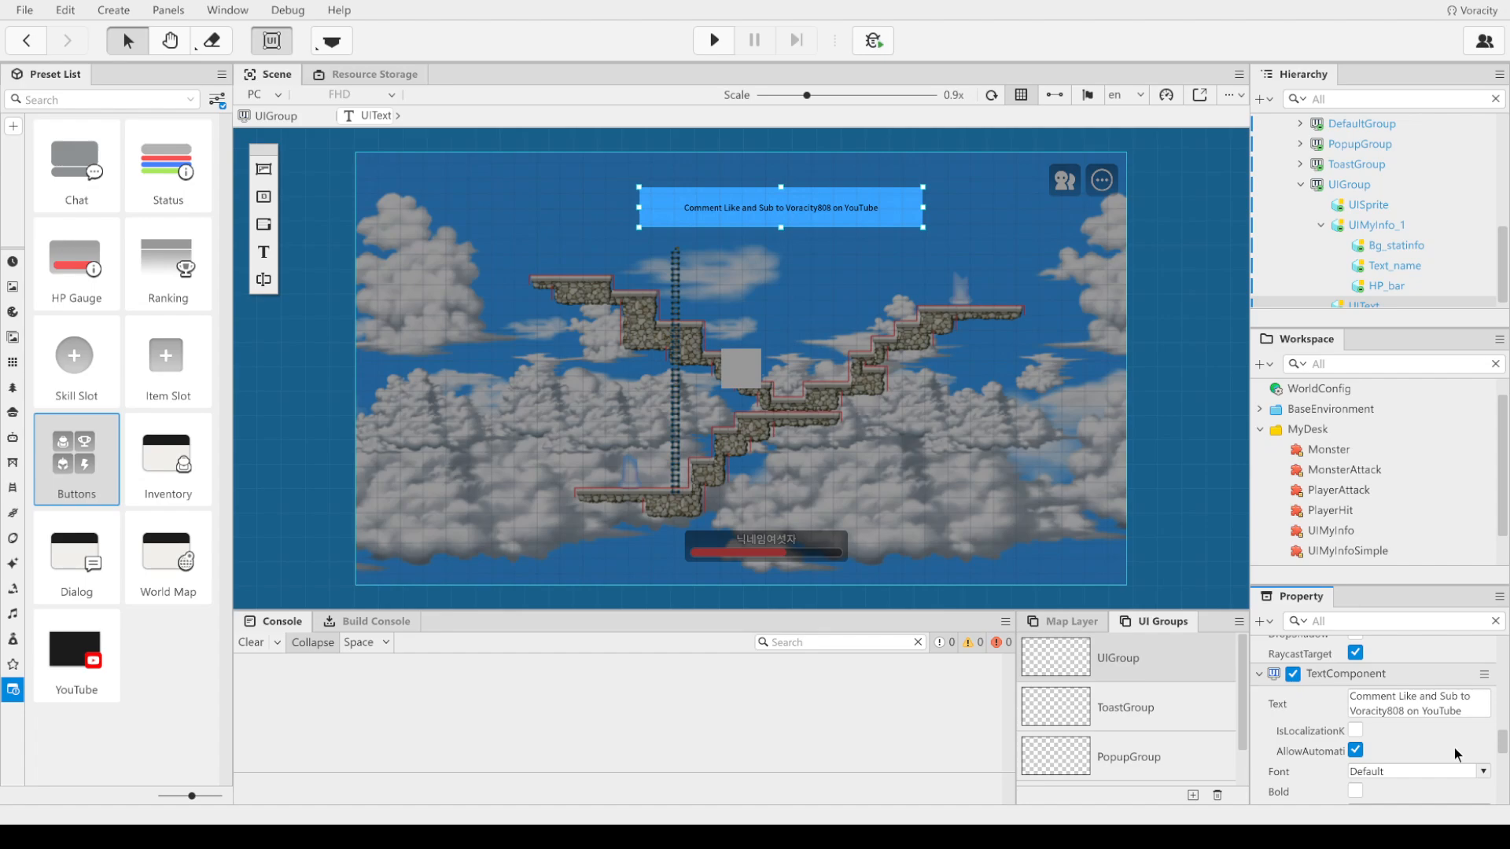
Step: Examine the text element's TextComponent, NameTagComponent and SpriteGUIRendererComponent properties, including font size, font color, overflow and ImageRUID
scroll(1455, 748, "up", 1)
scroll(1454, 748, "down", 1)
scroll(1454, 748, "down", 1)
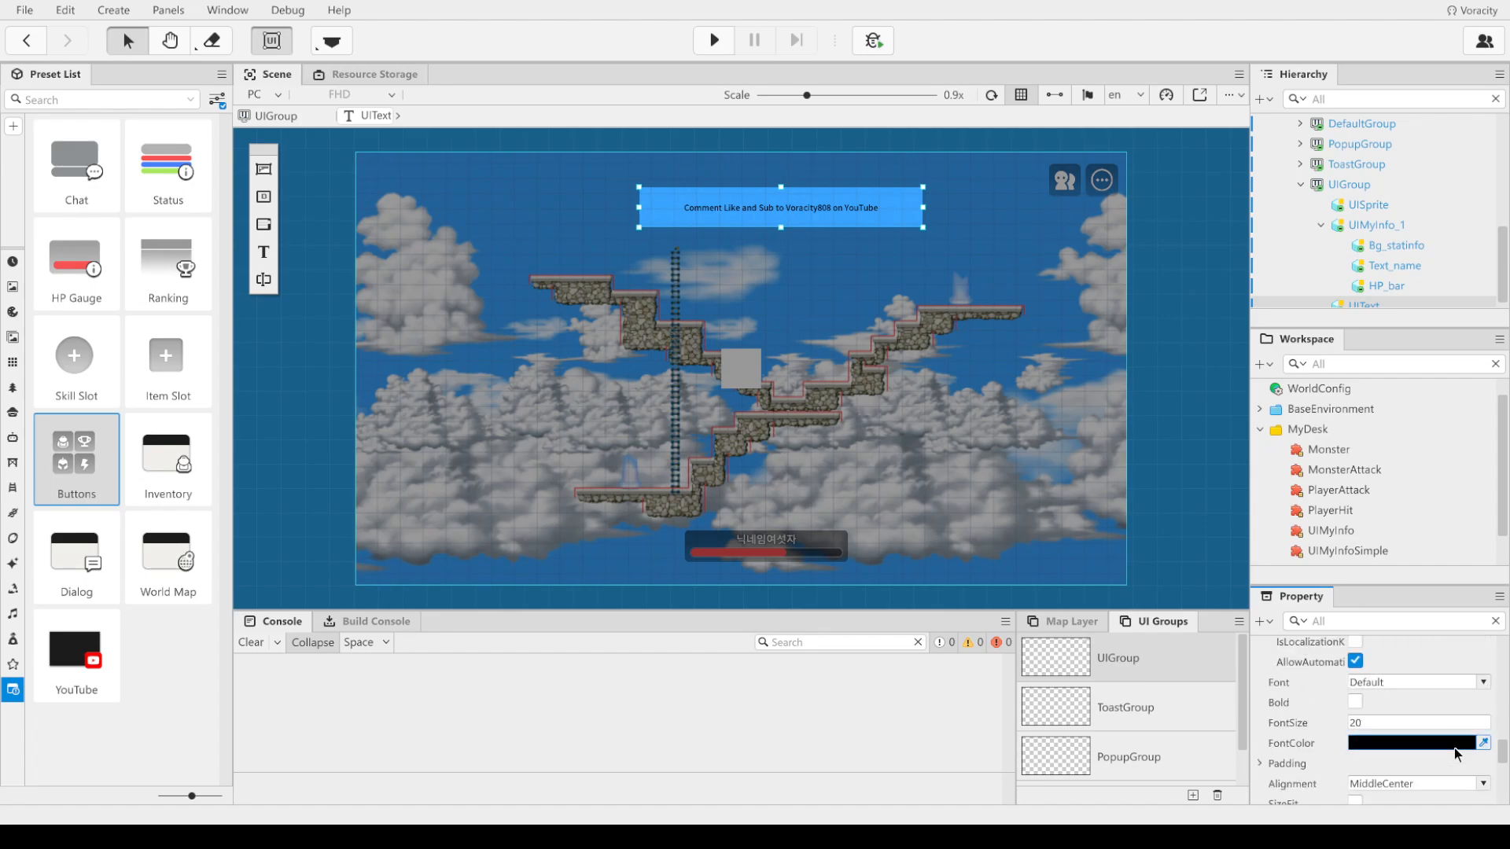
left_click(1374, 717)
scroll(1398, 755, "down", 3)
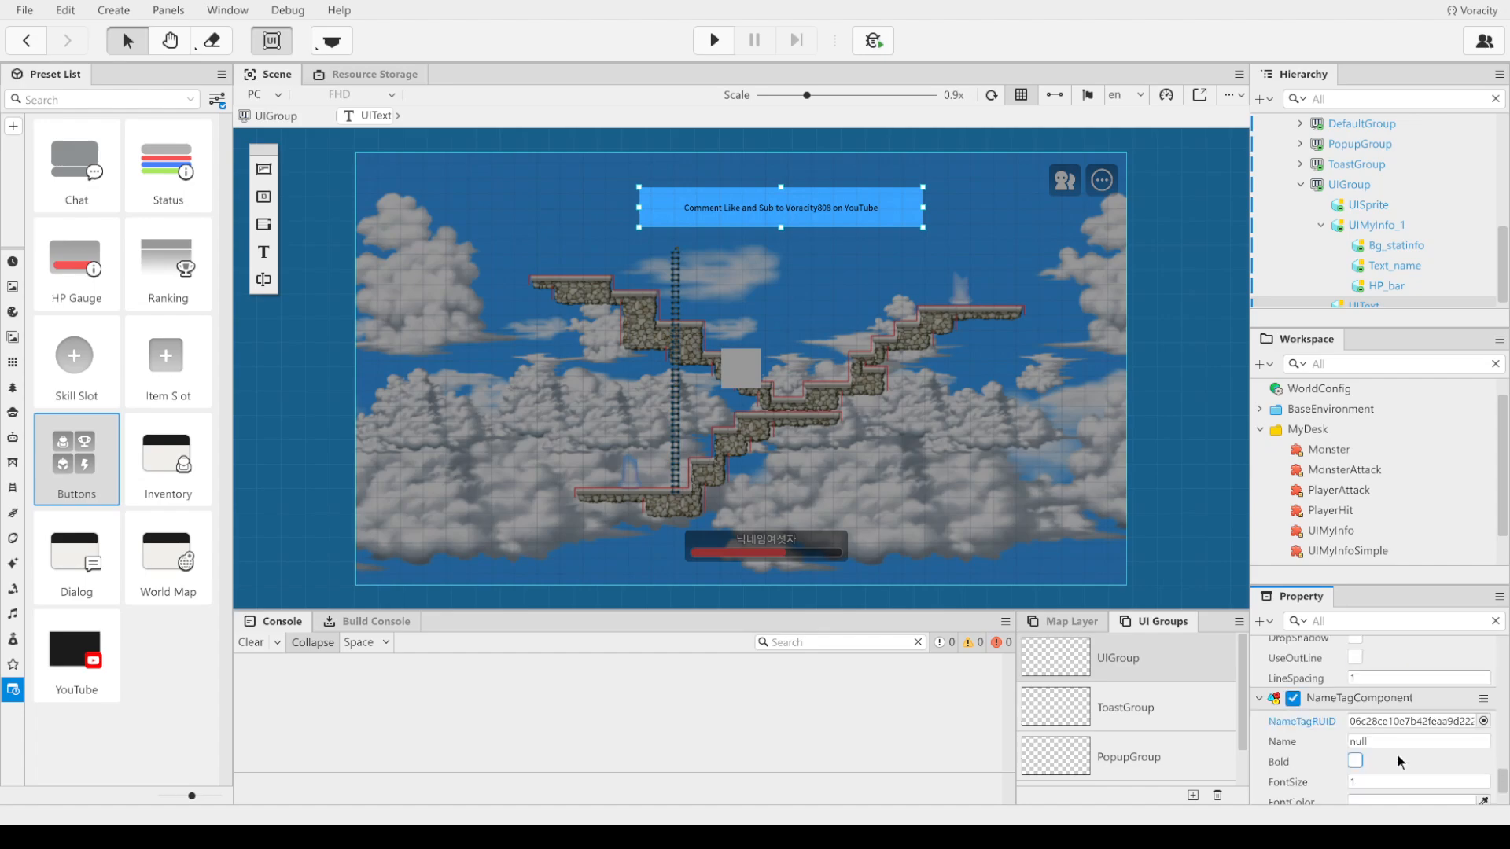
scroll(1397, 755, "up", 3)
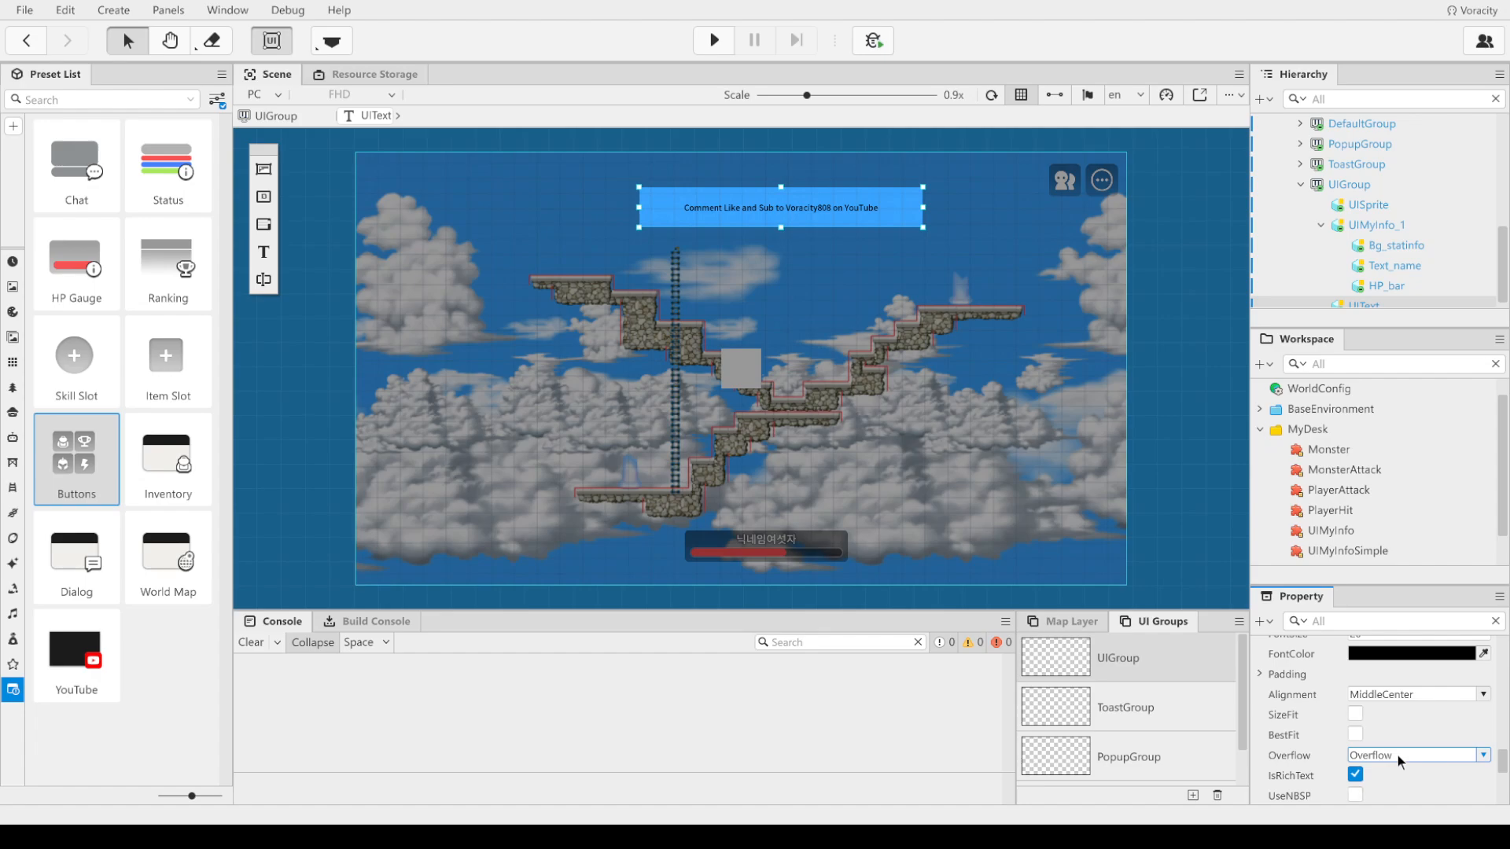
scroll(1398, 747, "up", 2)
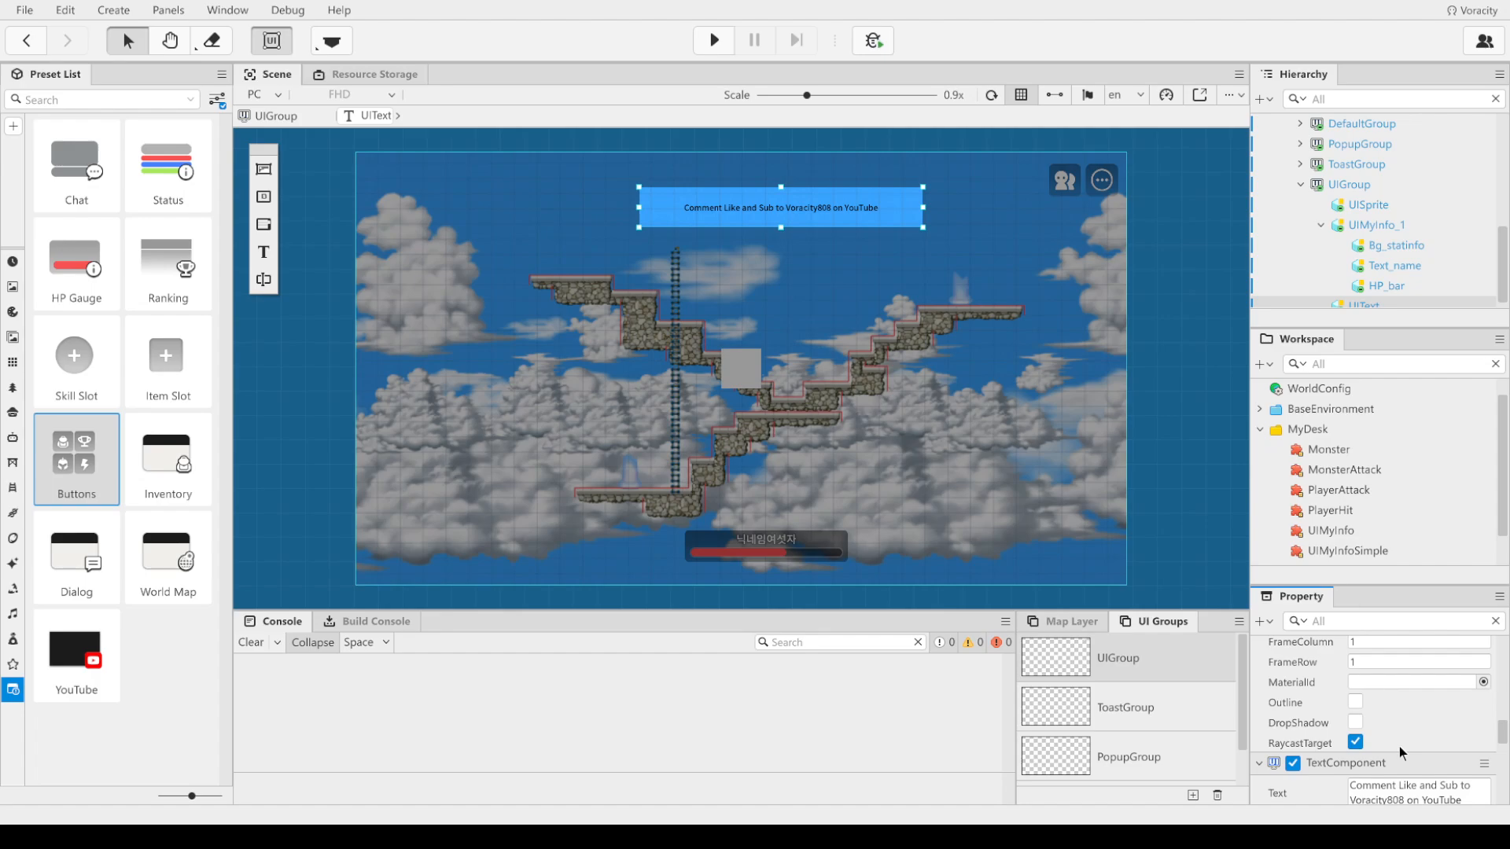
scroll(1399, 747, "up", 8)
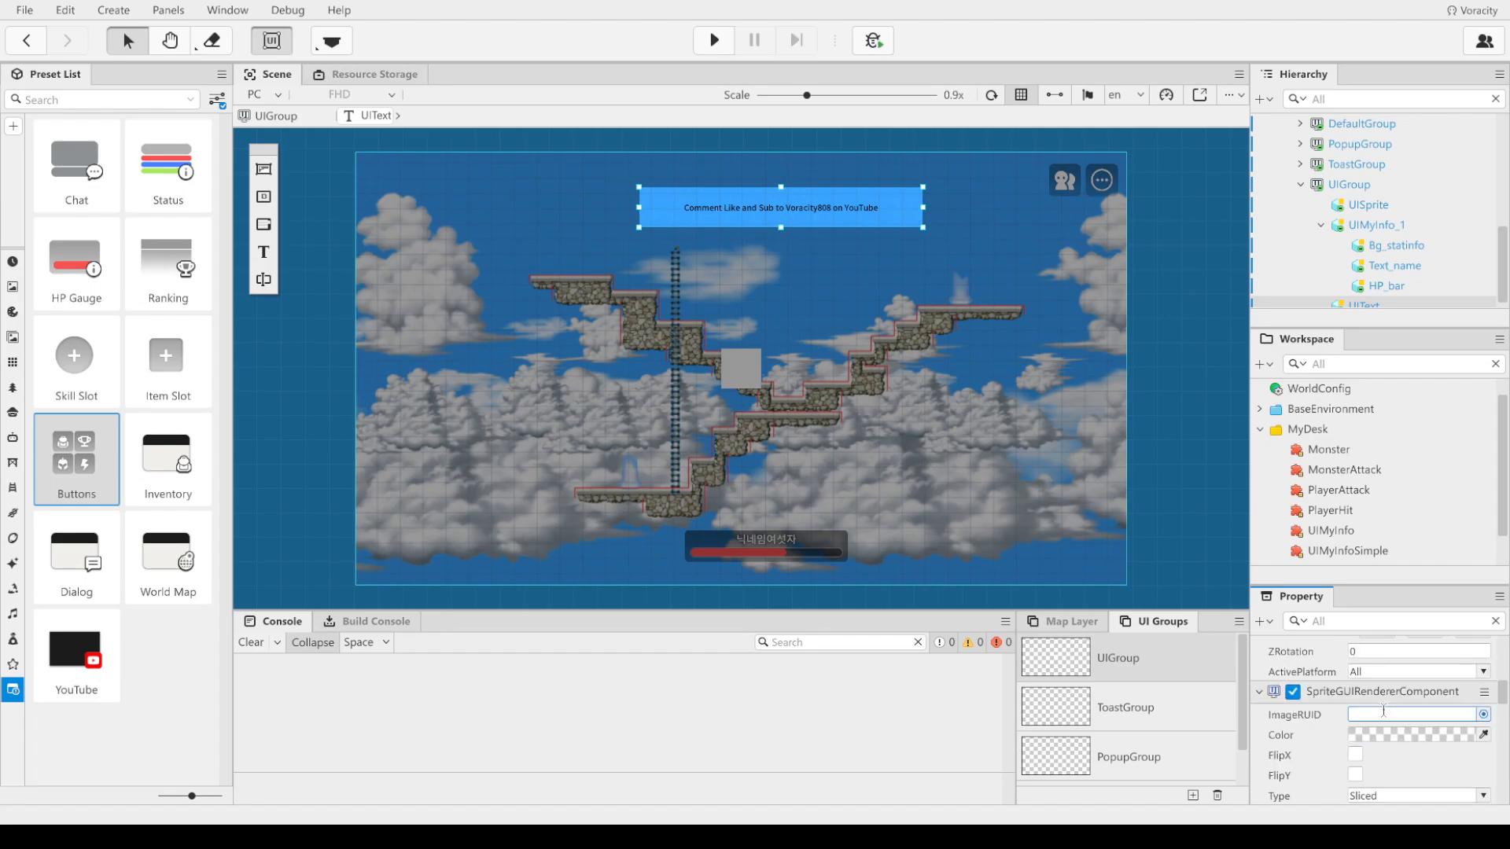
scroll(1438, 755, "down", 8)
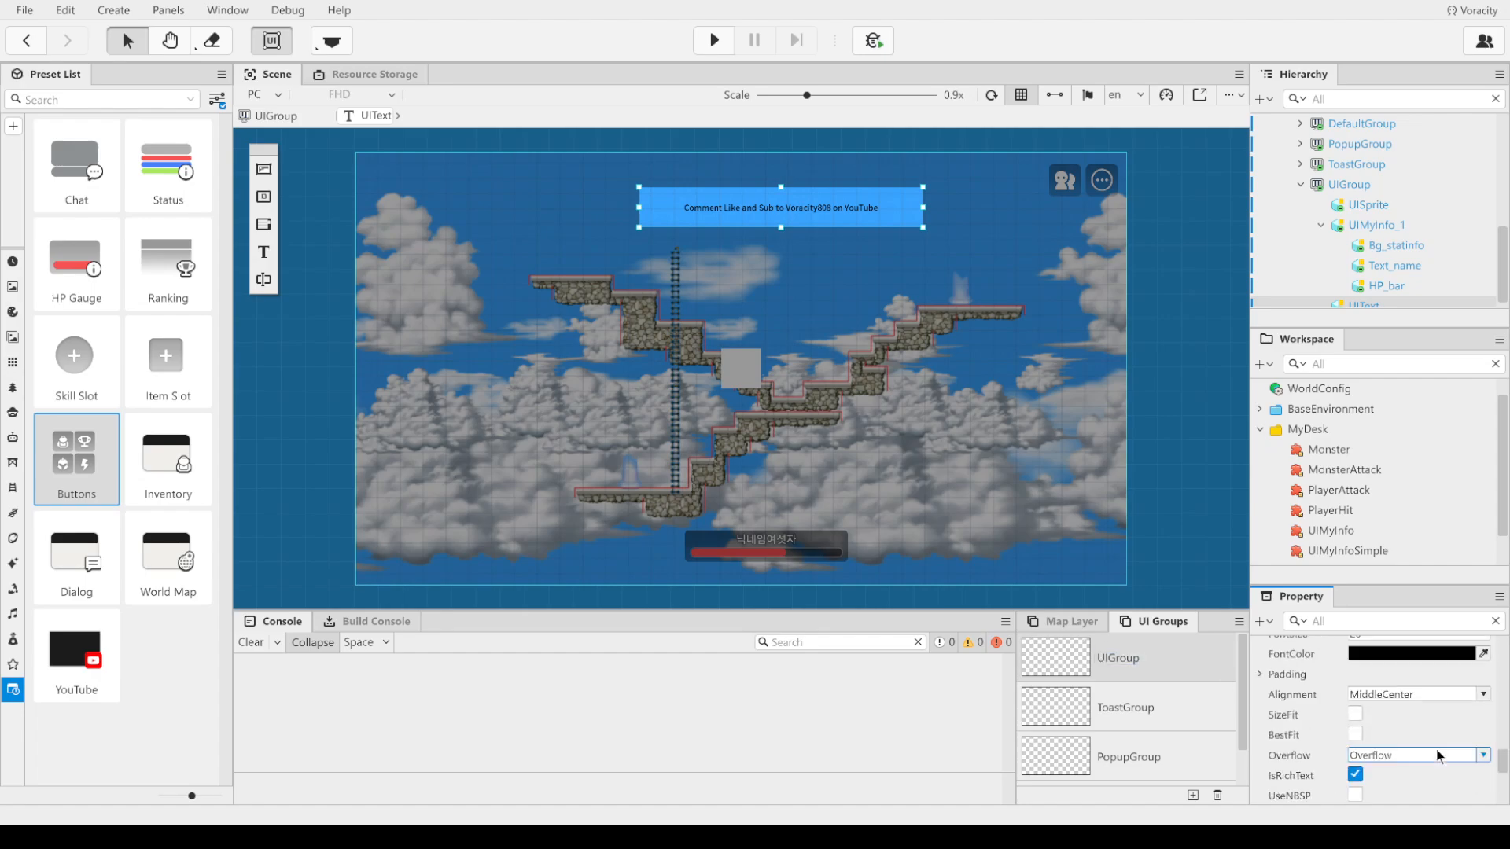
Step: Remove the NameTagComponent from the text element
scroll(1438, 755, "down", 5)
scroll(1394, 761, "up", 2)
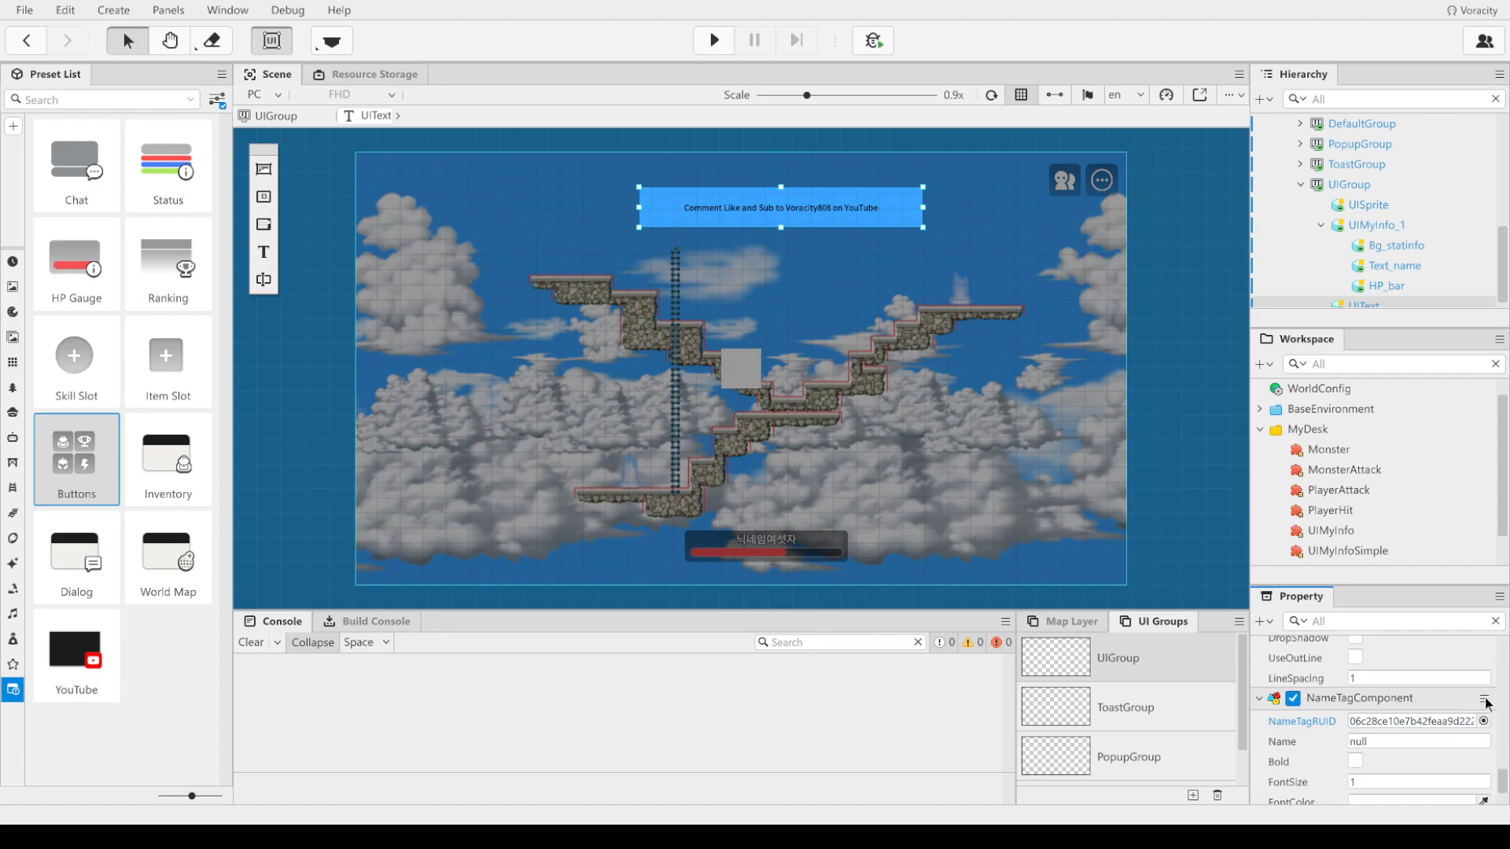
right_click(1465, 697)
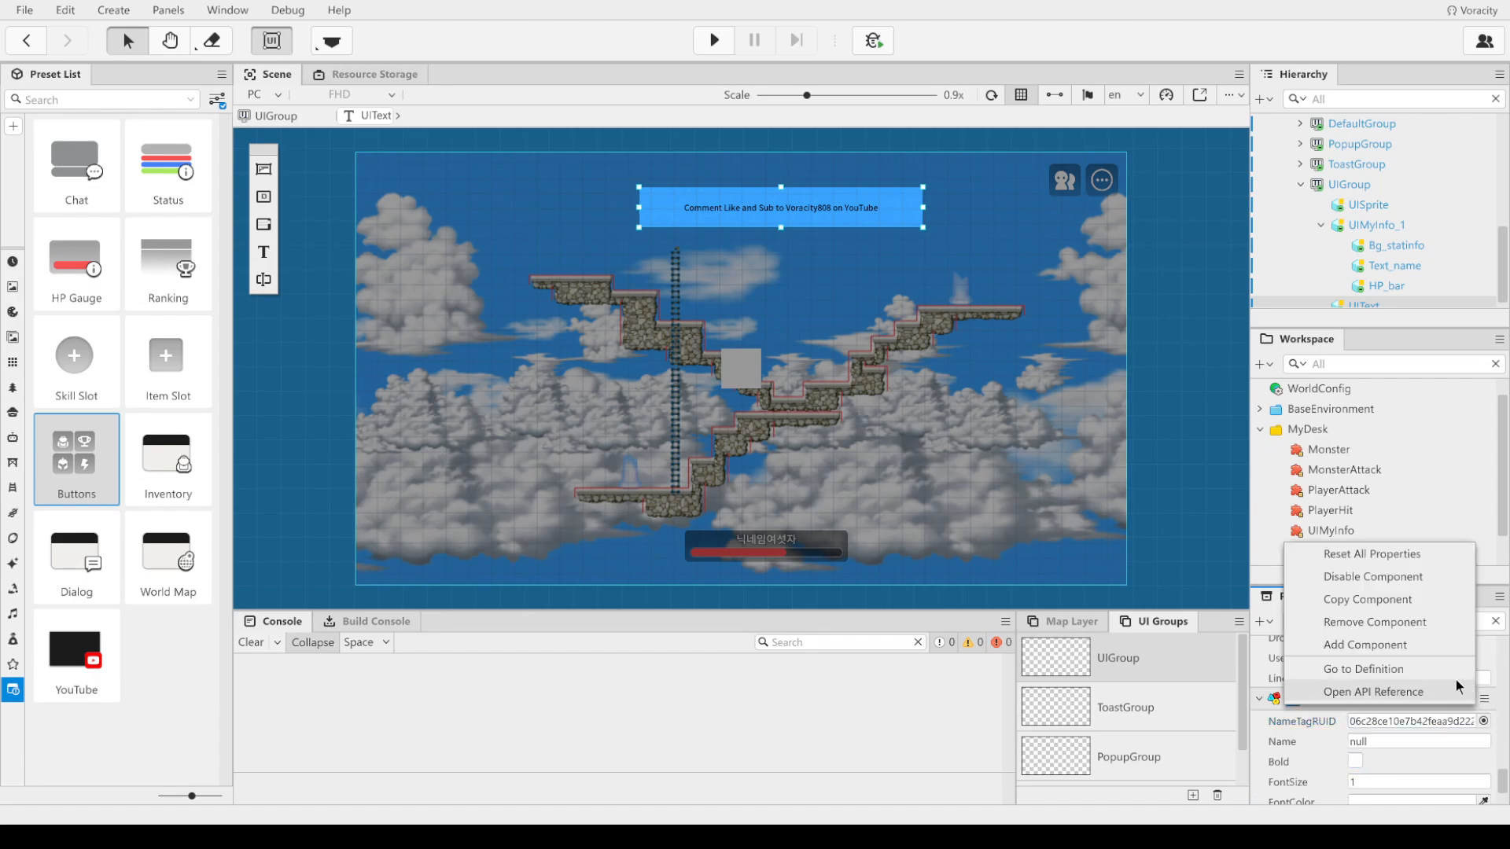
left_click(1375, 621)
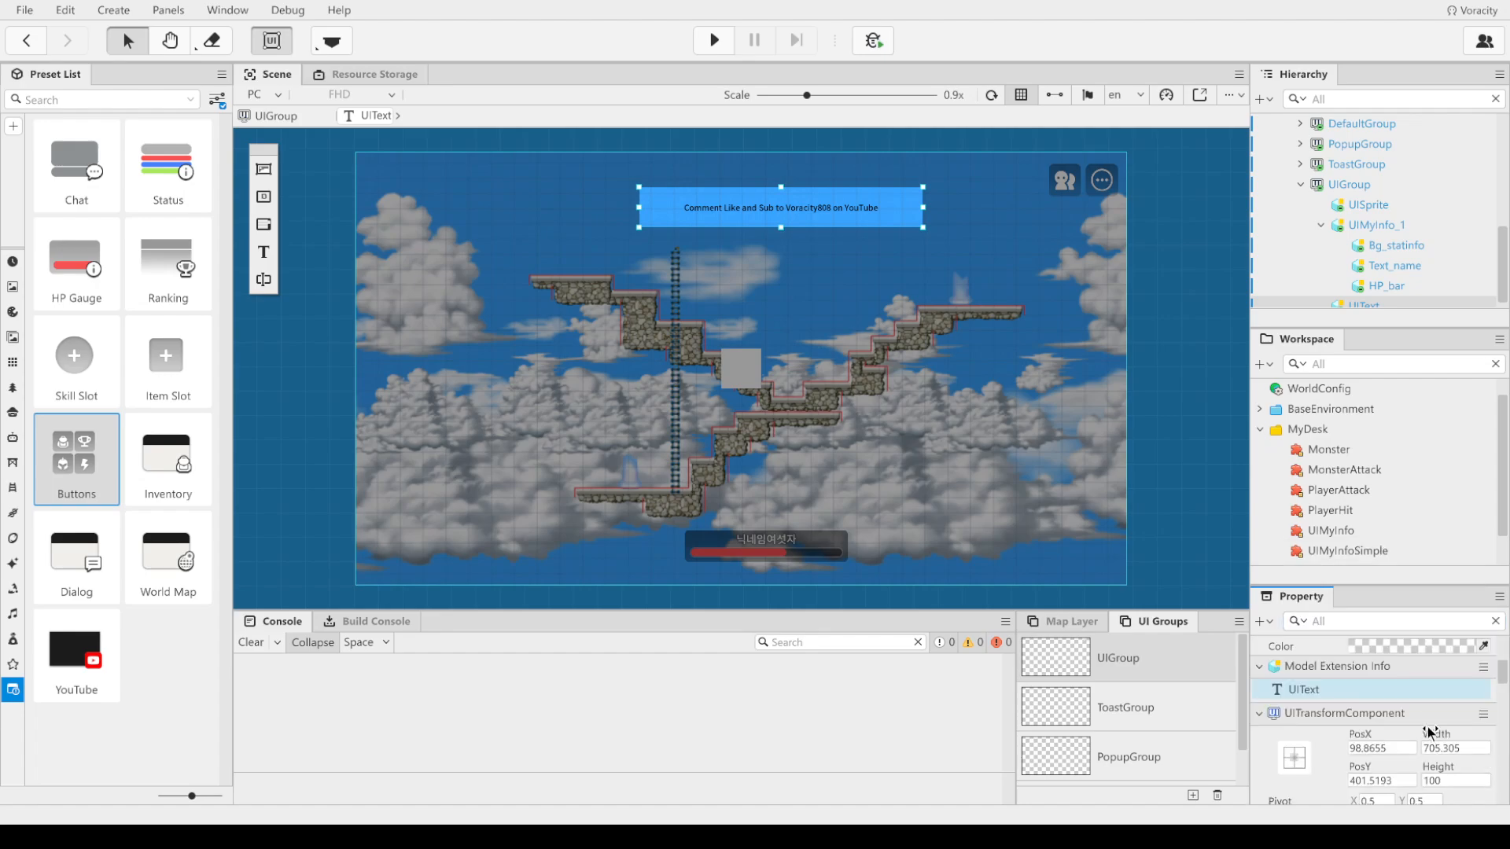
Step: Open the resource picker for the ImageRUID of the text element's SpriteGUIRendererComponent
scroll(1427, 738, "up", 5)
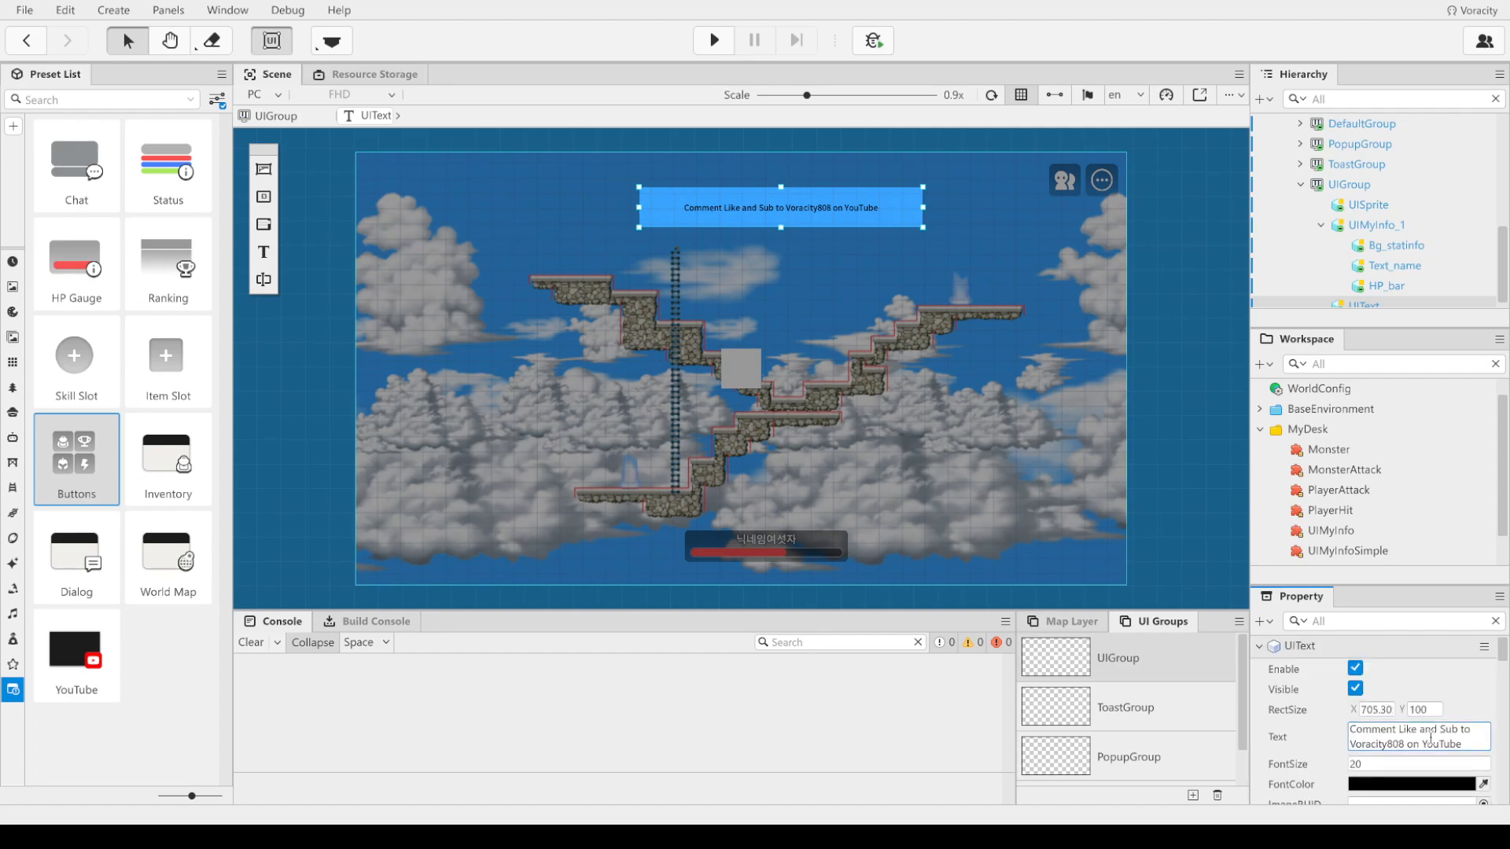
scroll(1456, 681, "down", 6)
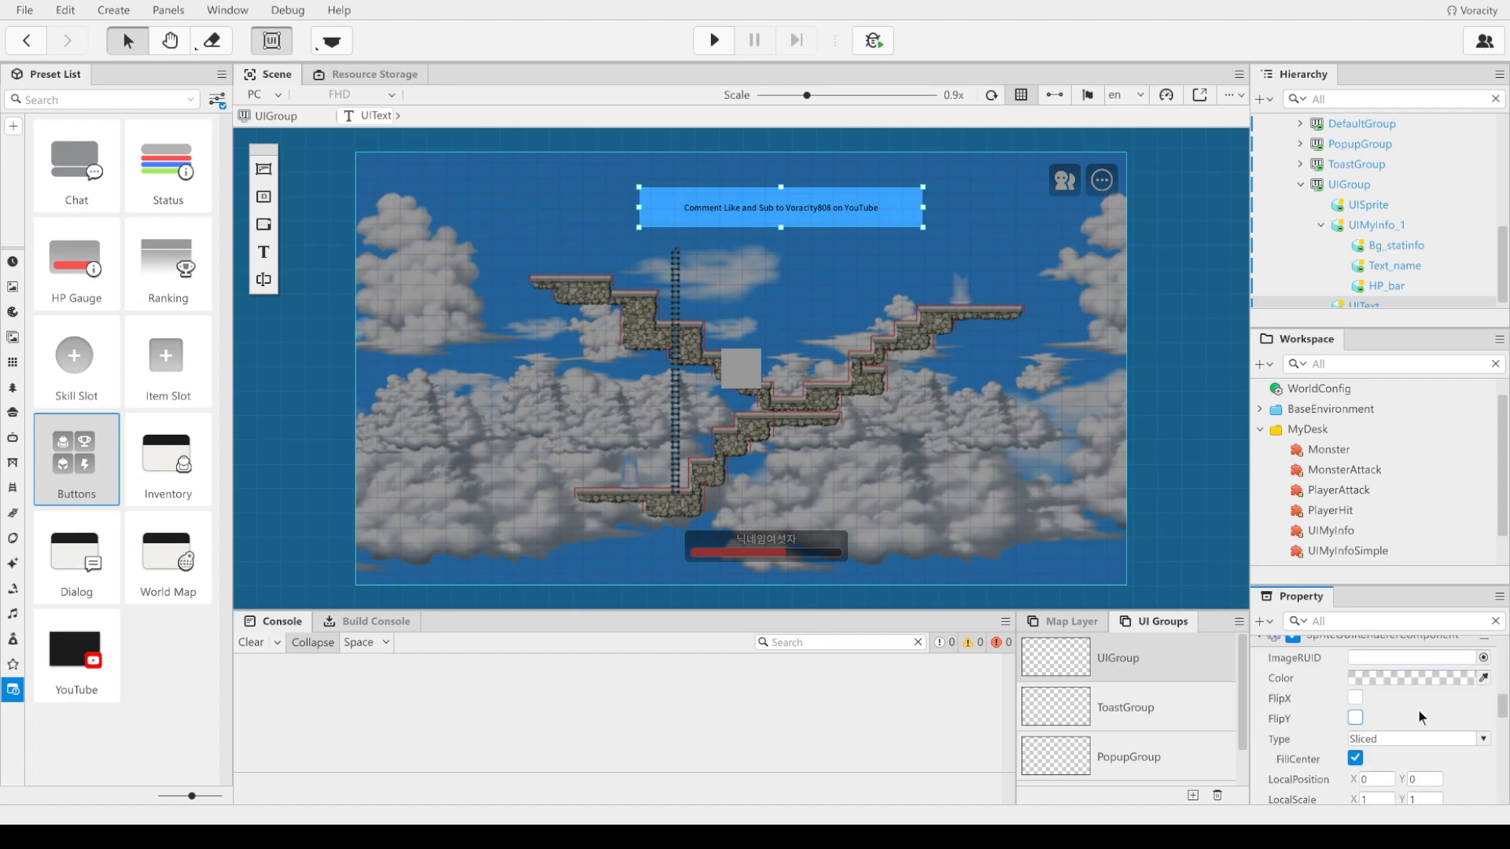
scroll(1334, 692, "up", 2)
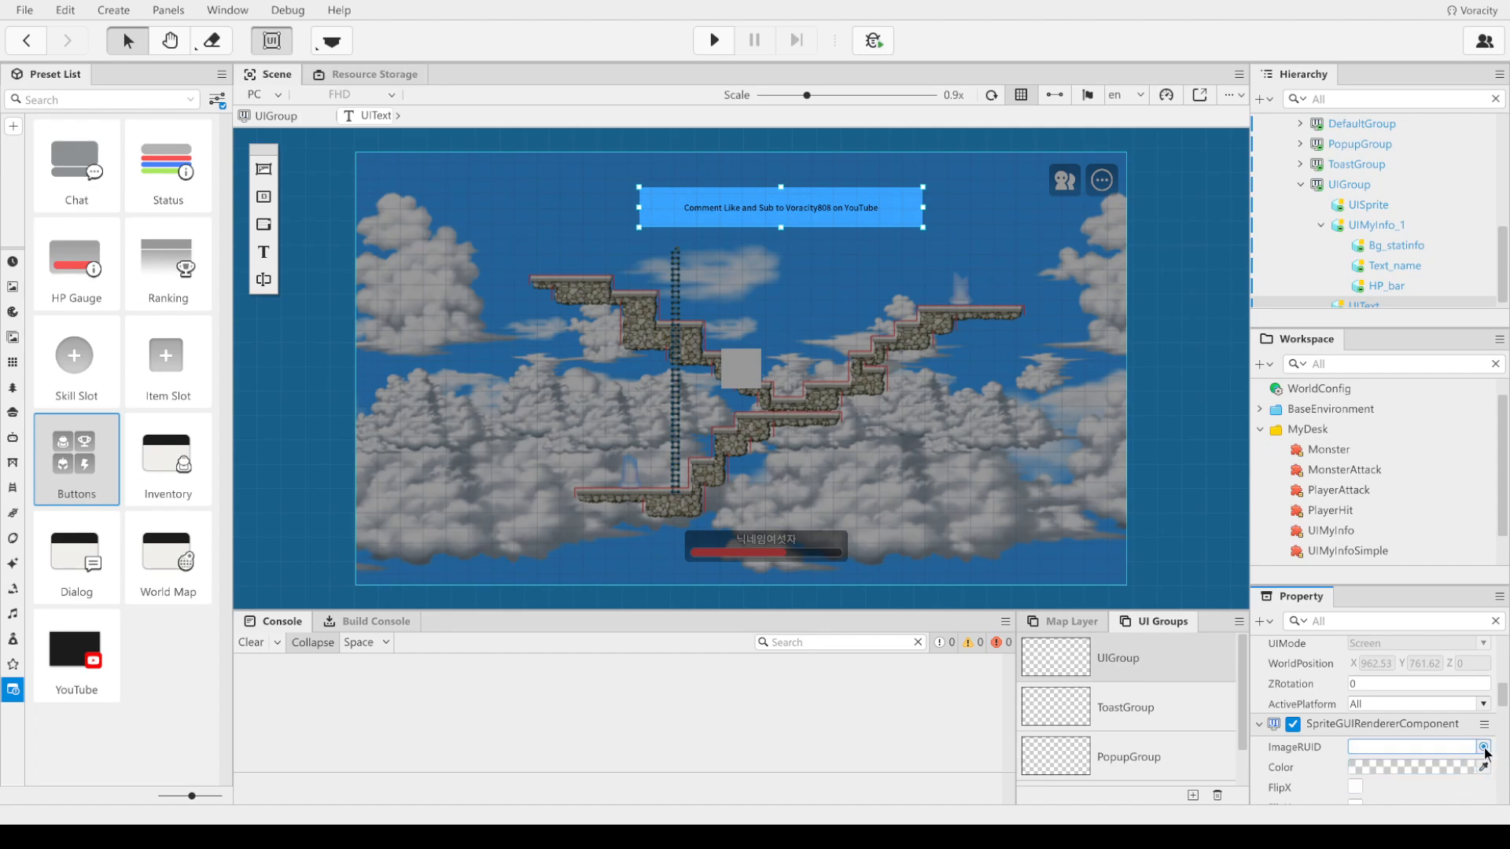
left_click(1484, 747)
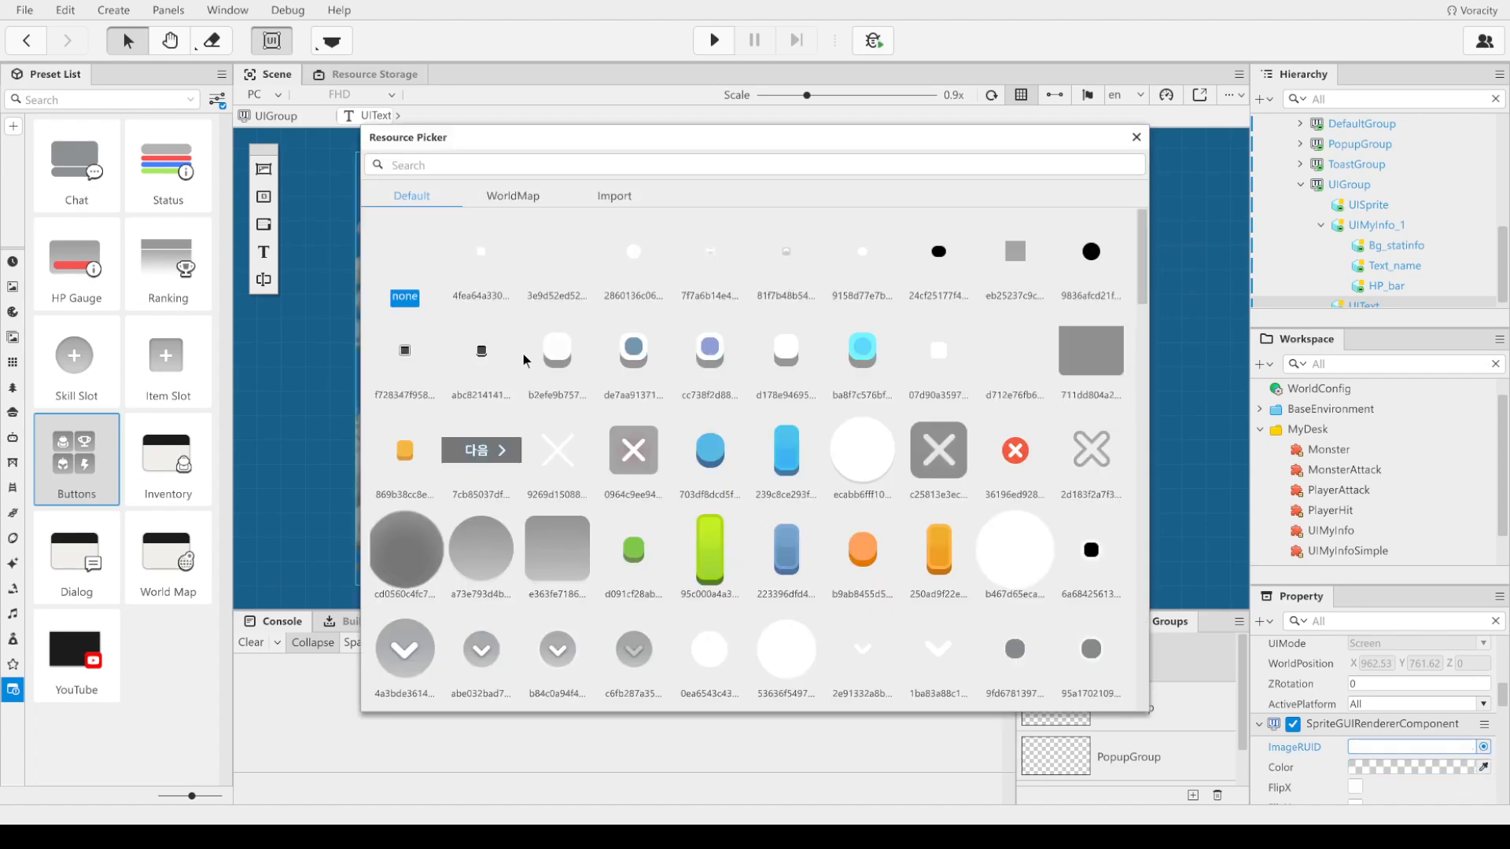
Step: Assign the white rounded button image b2efe9b757… from the default resources as the text banner's background image
scroll(799, 507, "down", 1)
scroll(538, 408, "down", 4)
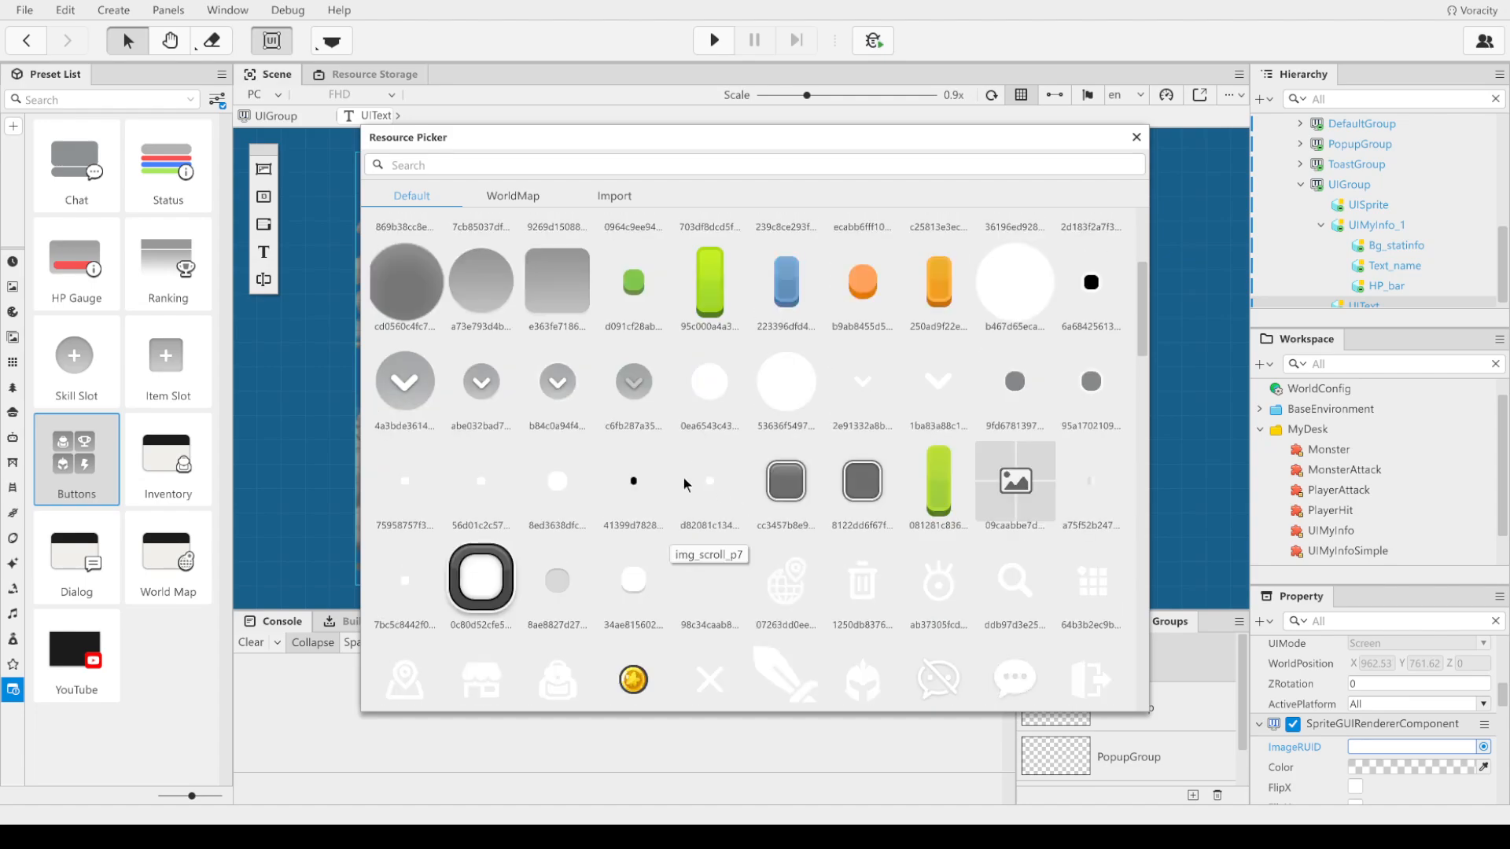
scroll(615, 474, "down", 3)
scroll(761, 402, "up", 7)
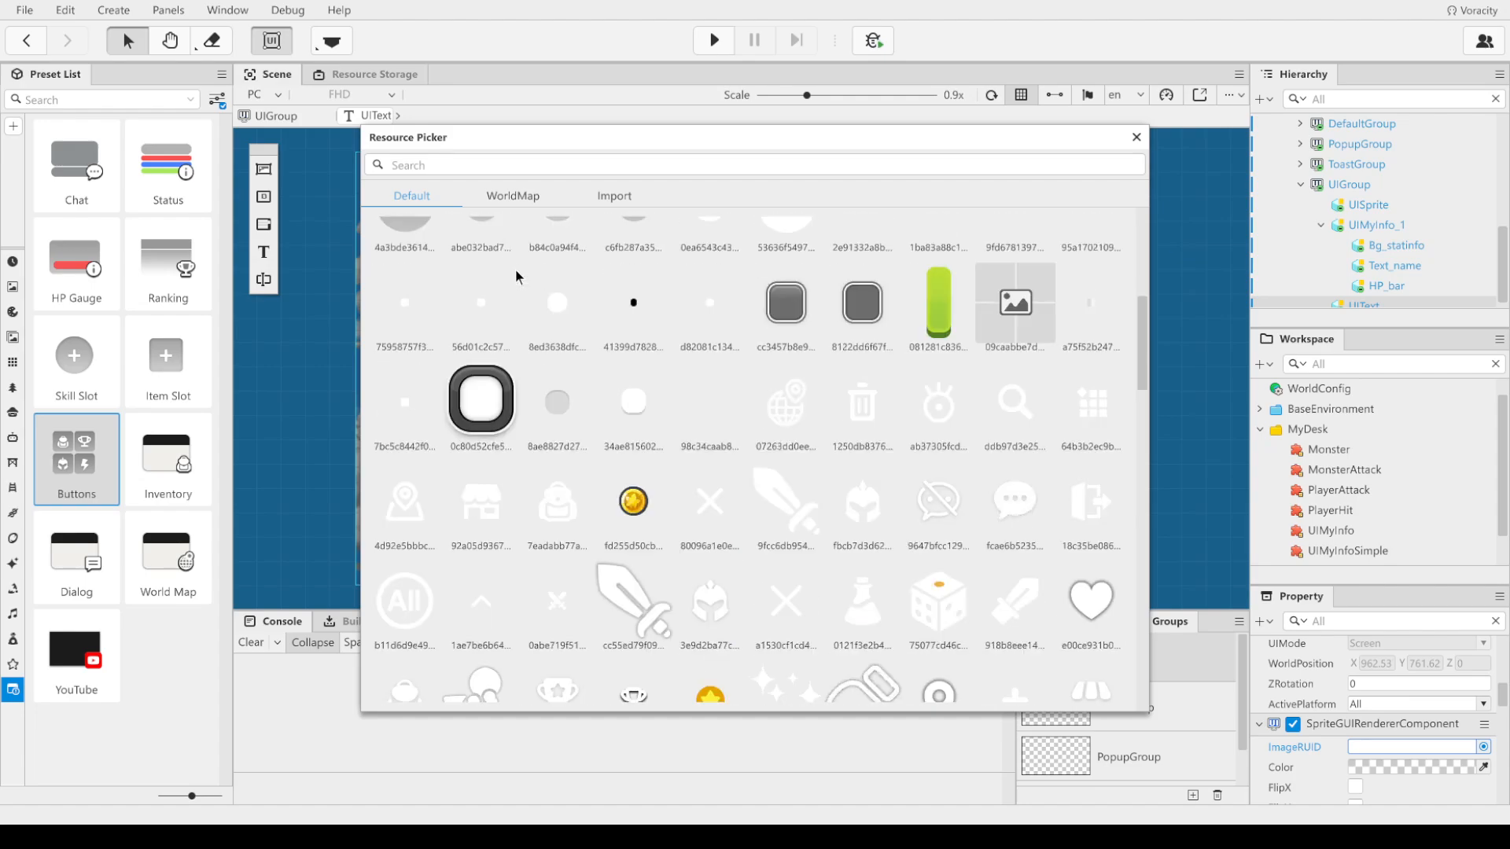
left_click(549, 367)
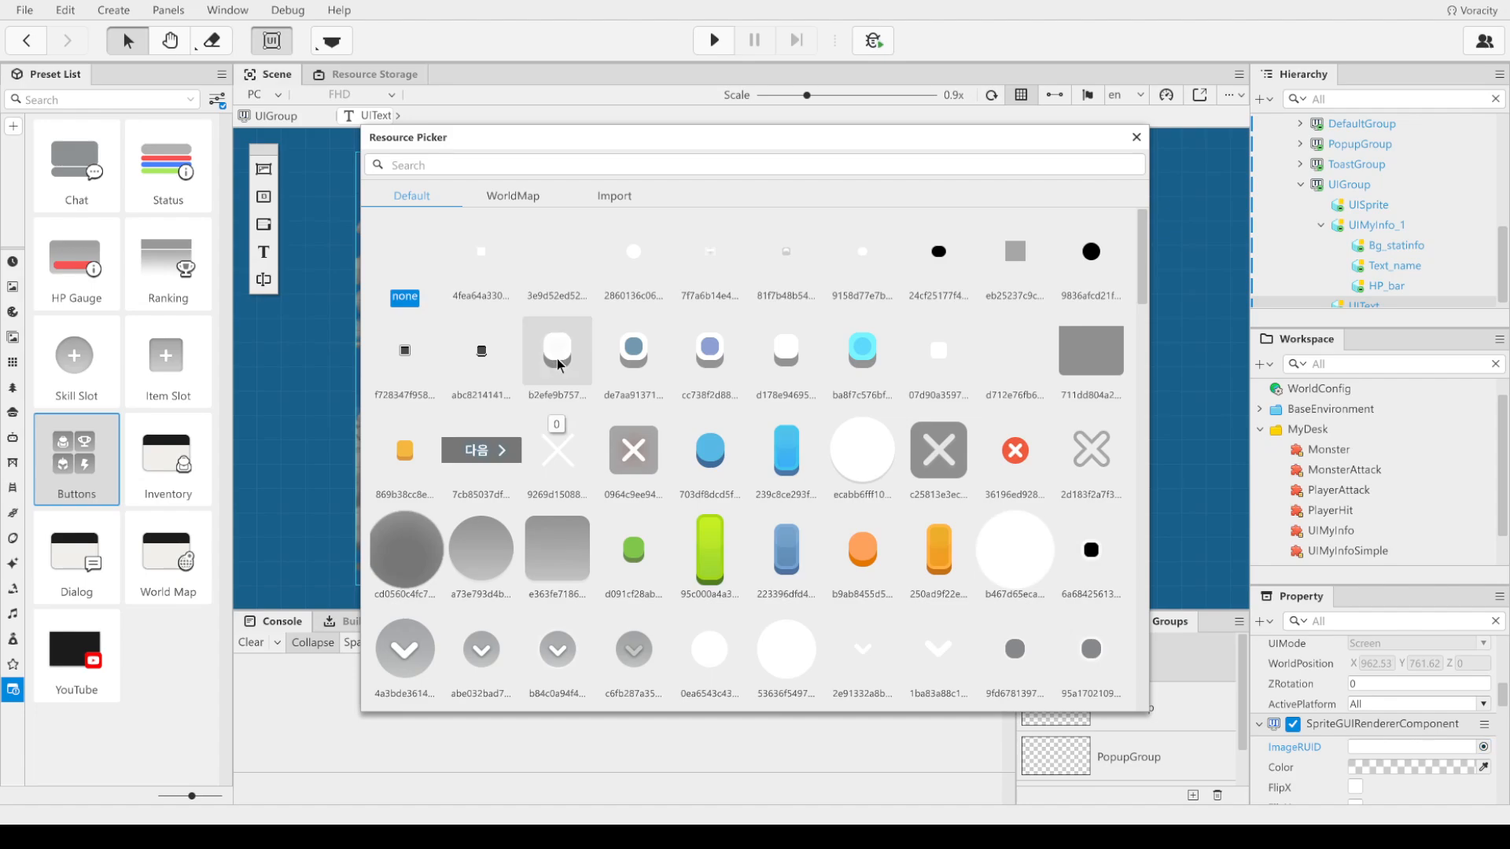
left_click(1137, 137)
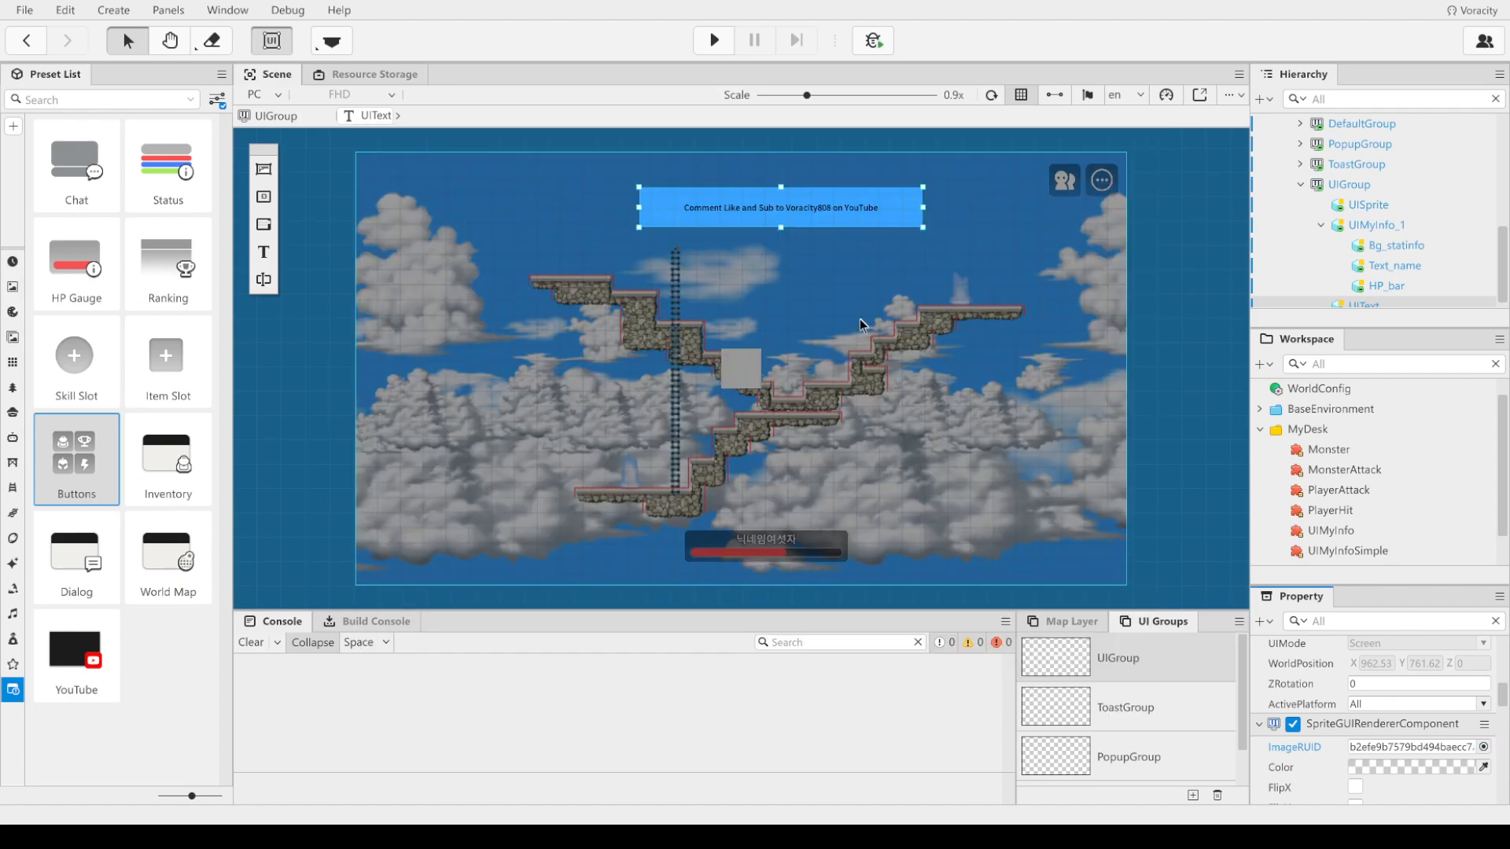
left_click(907, 323)
left_click(855, 215)
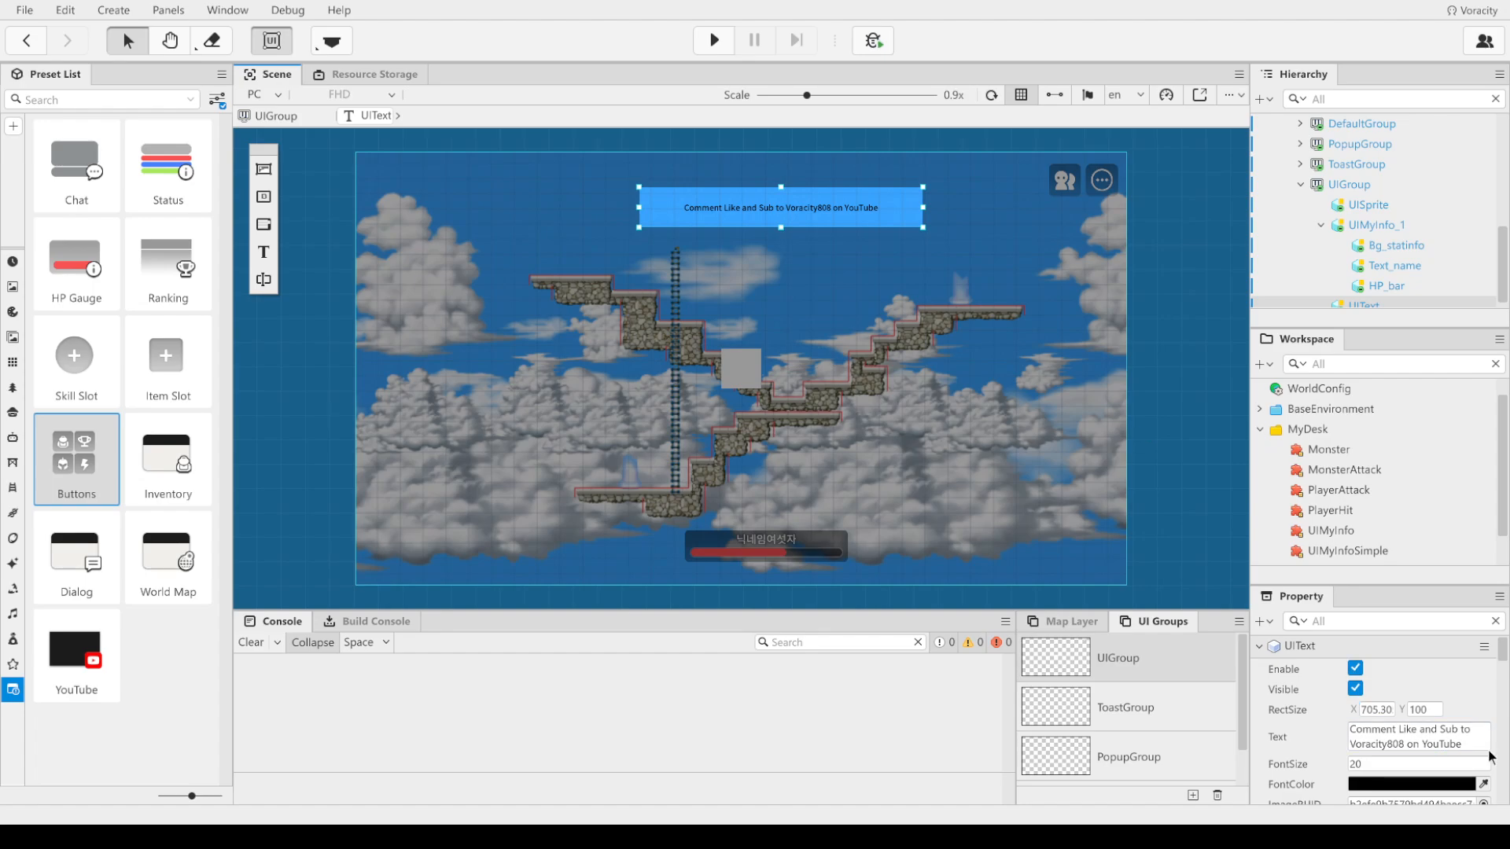
scroll(1478, 759, "down", 3)
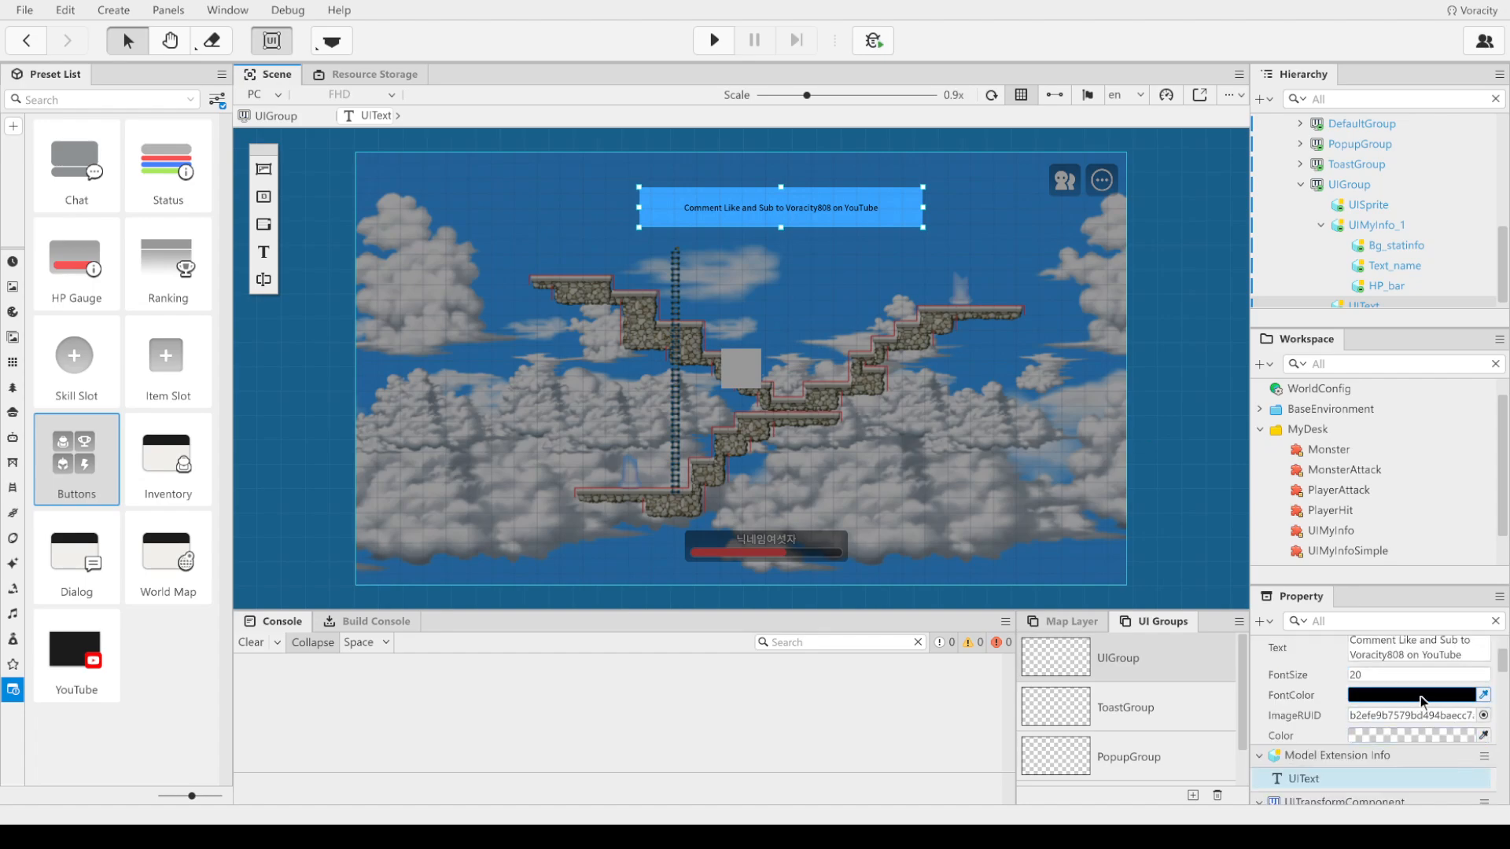
left_click(1483, 735)
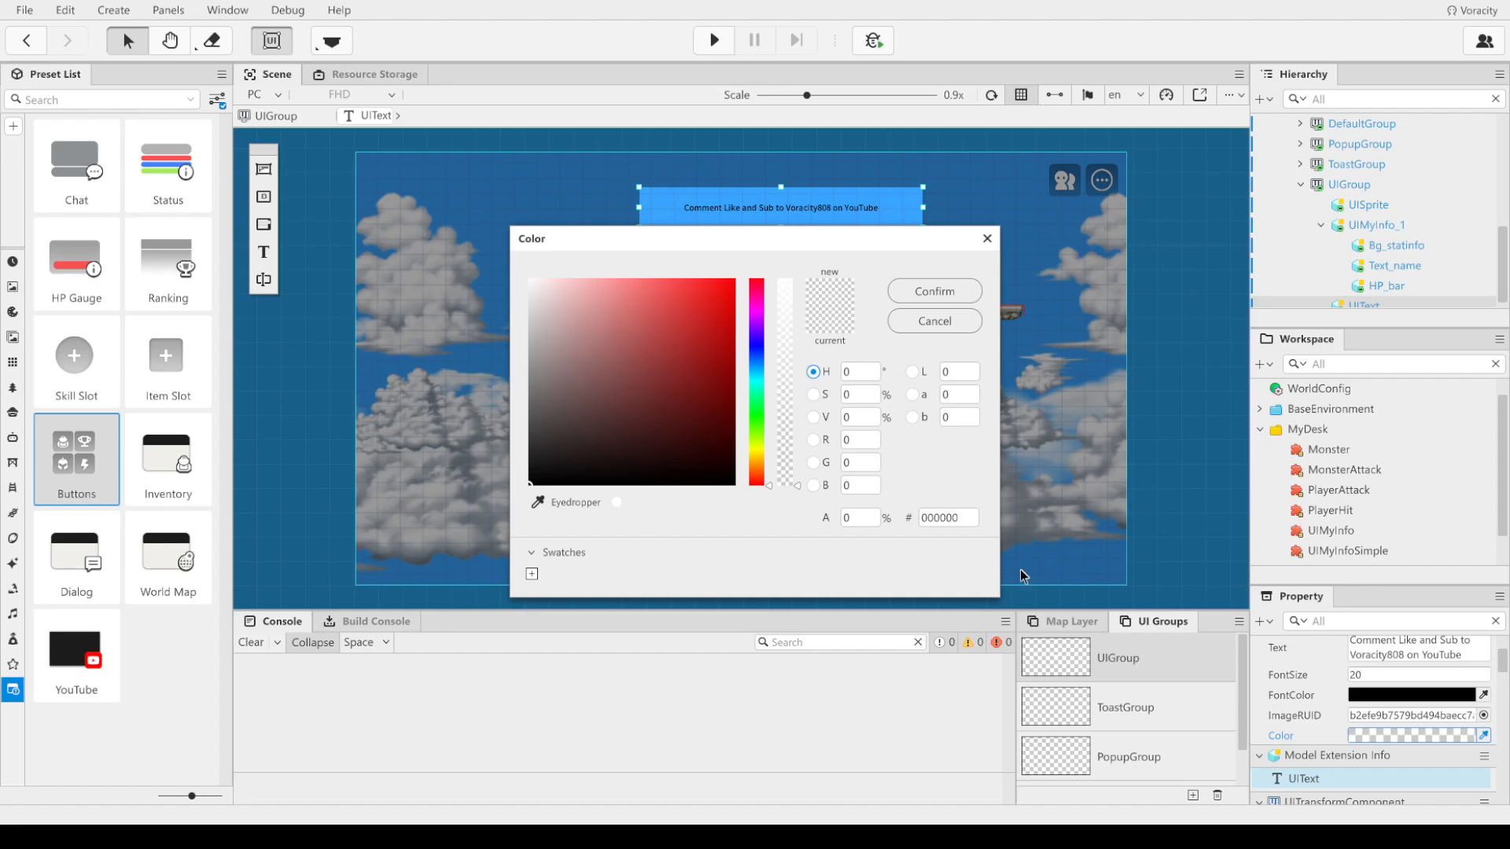
left_click(858, 517)
left_click(986, 239)
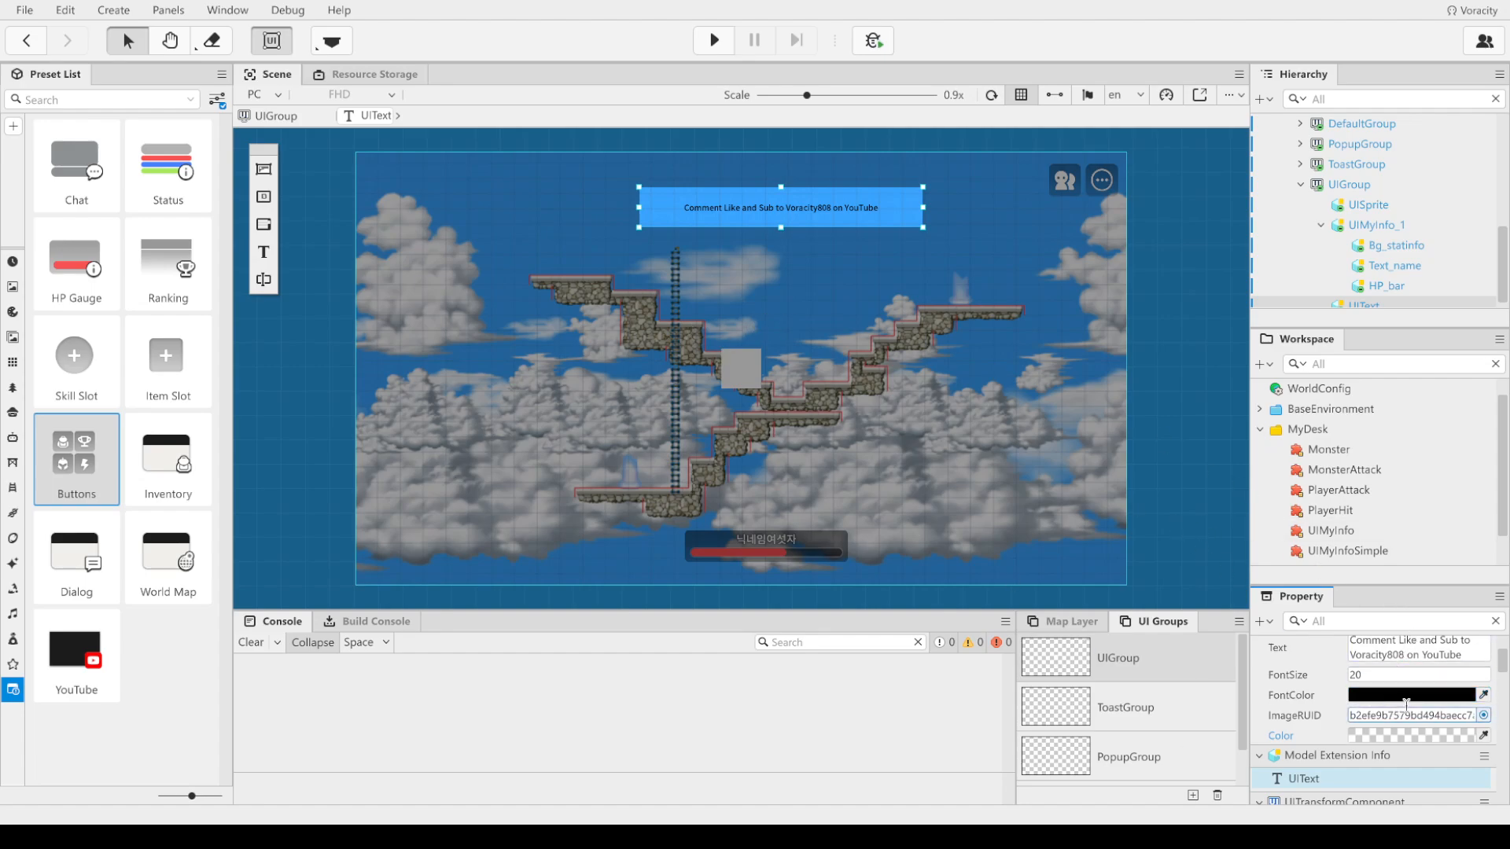
Step: Set the alpha of the text banner's background colour to 100%
left_click(1457, 735)
left_click(854, 518)
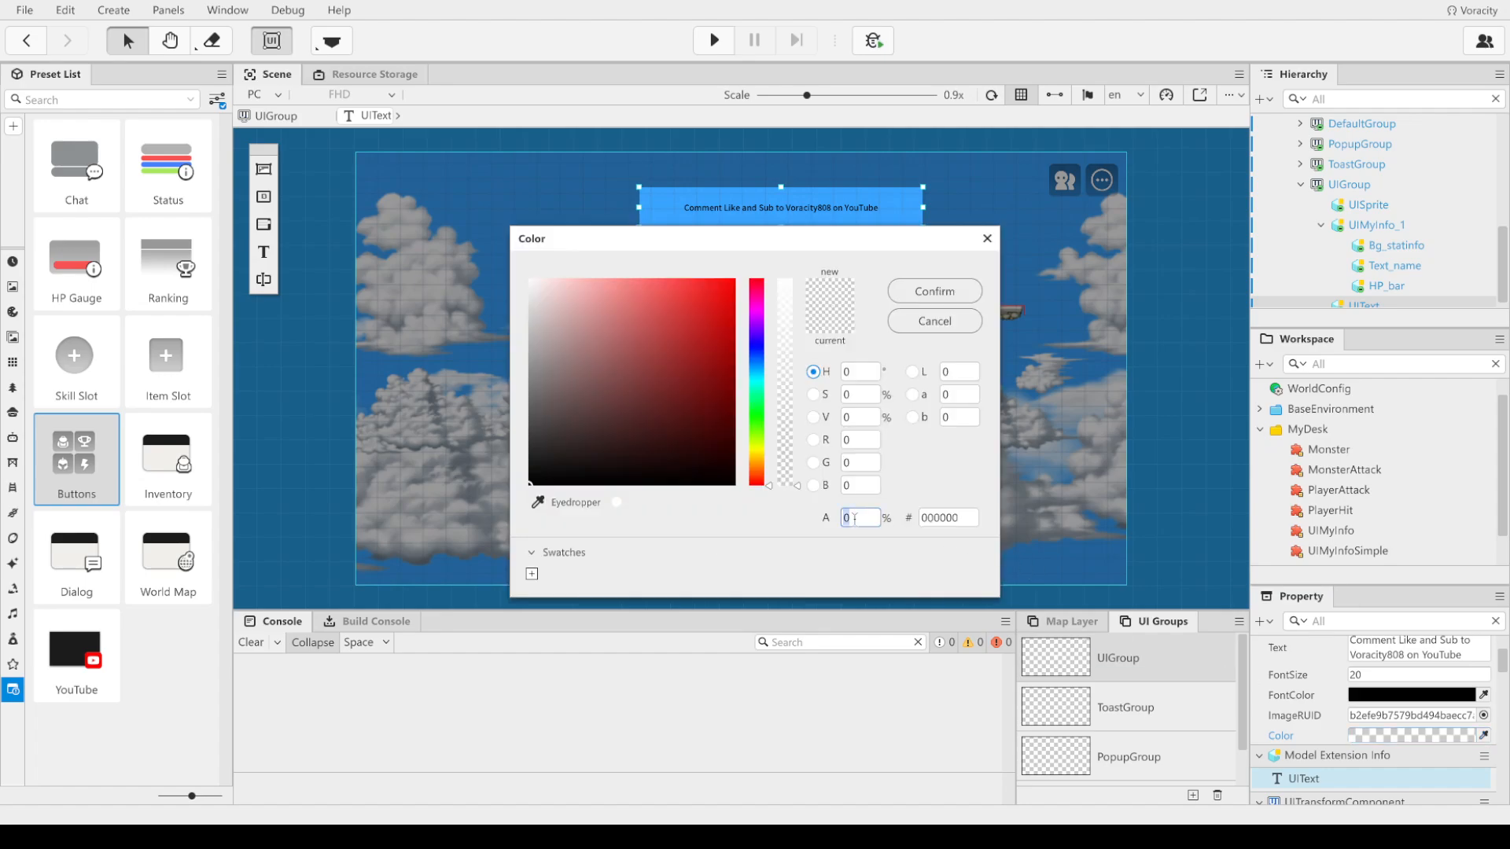
type("100")
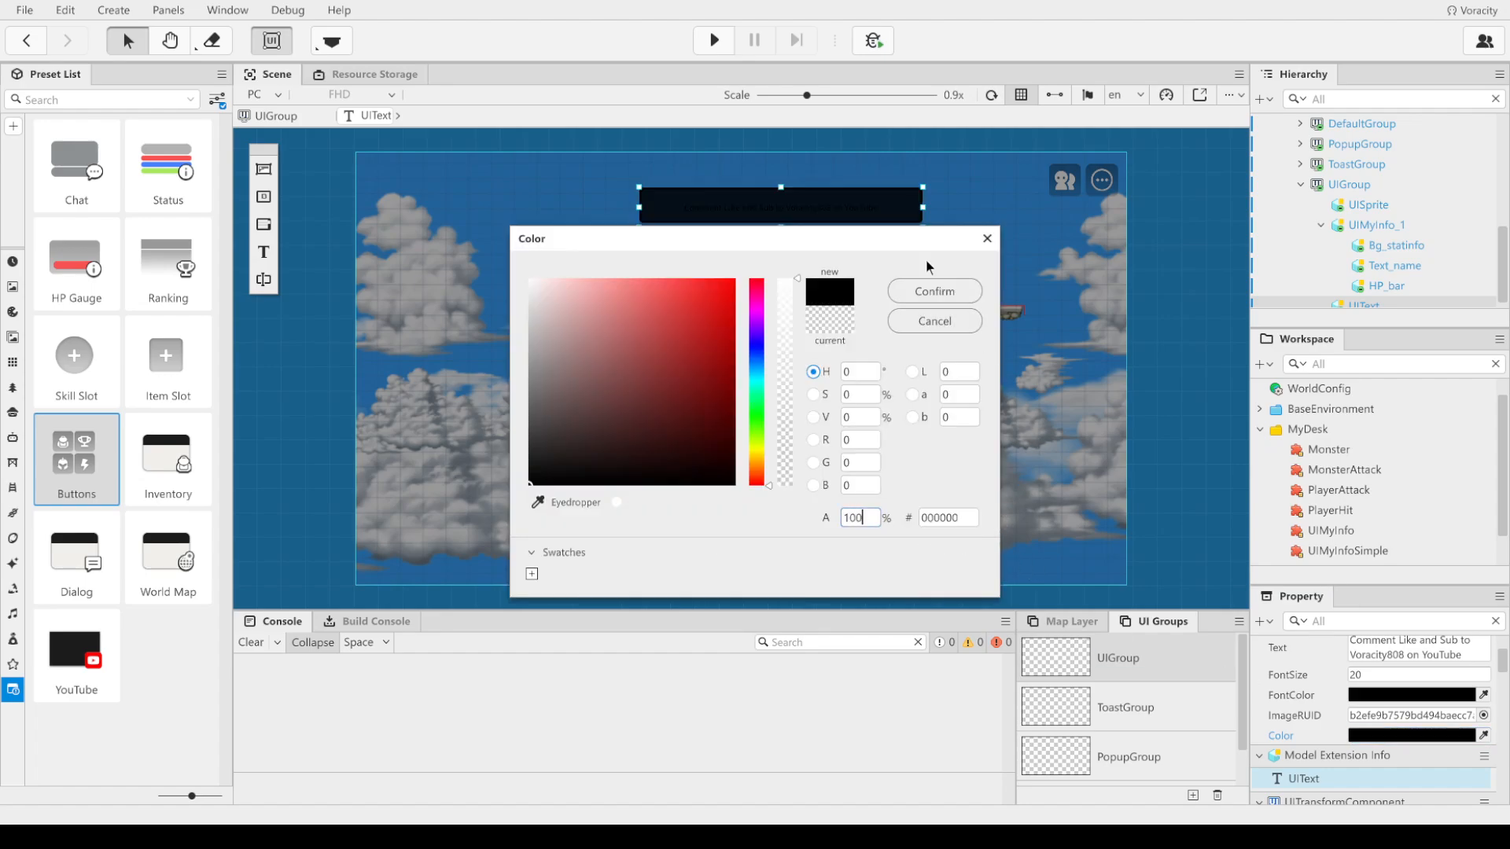
left_click(938, 296)
left_click(863, 265)
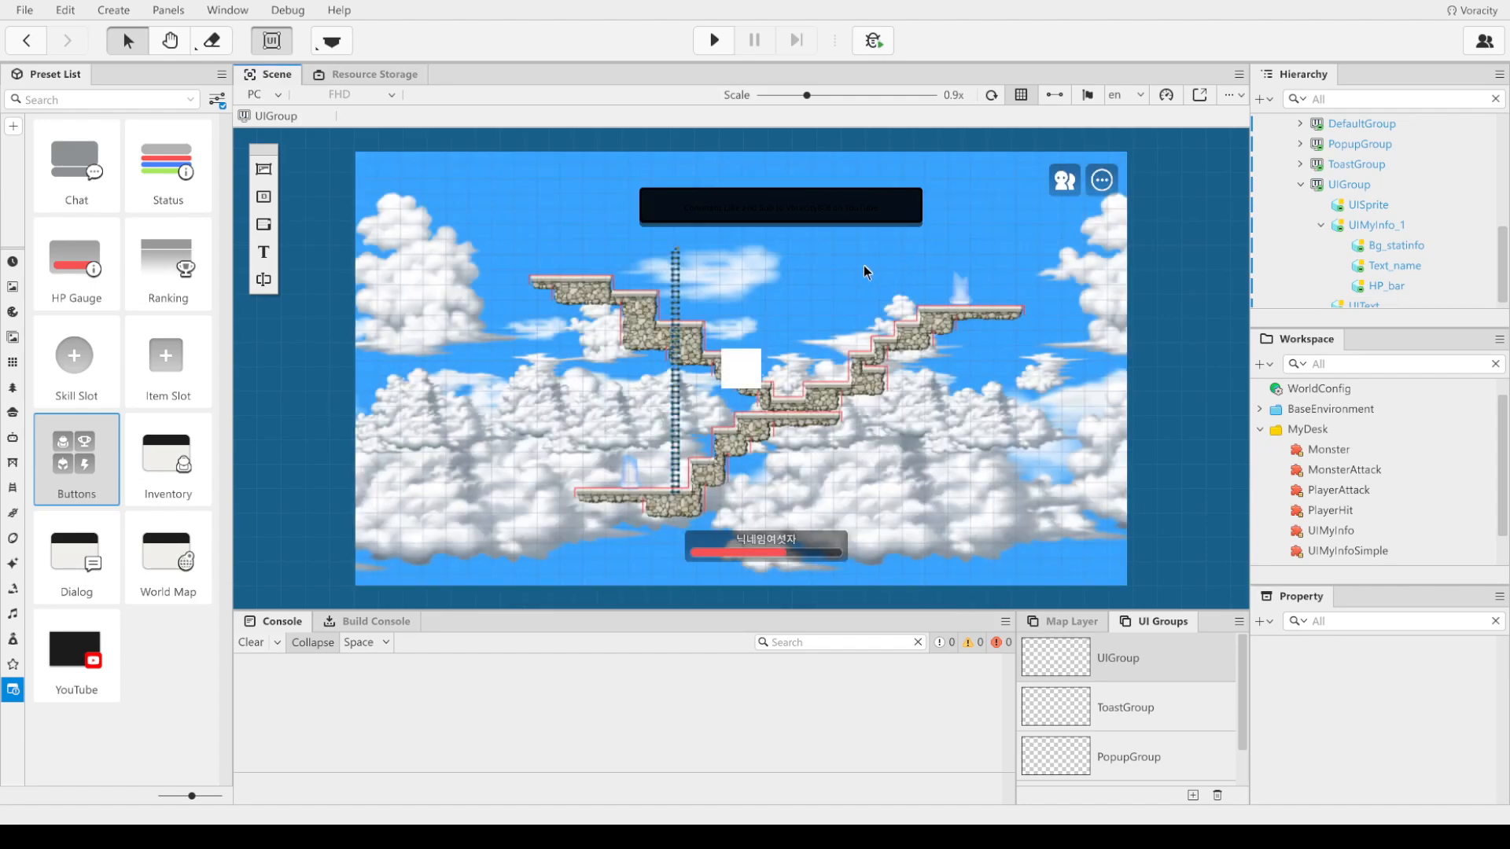
Step: Change the text banner's background colour to white
left_click(818, 201)
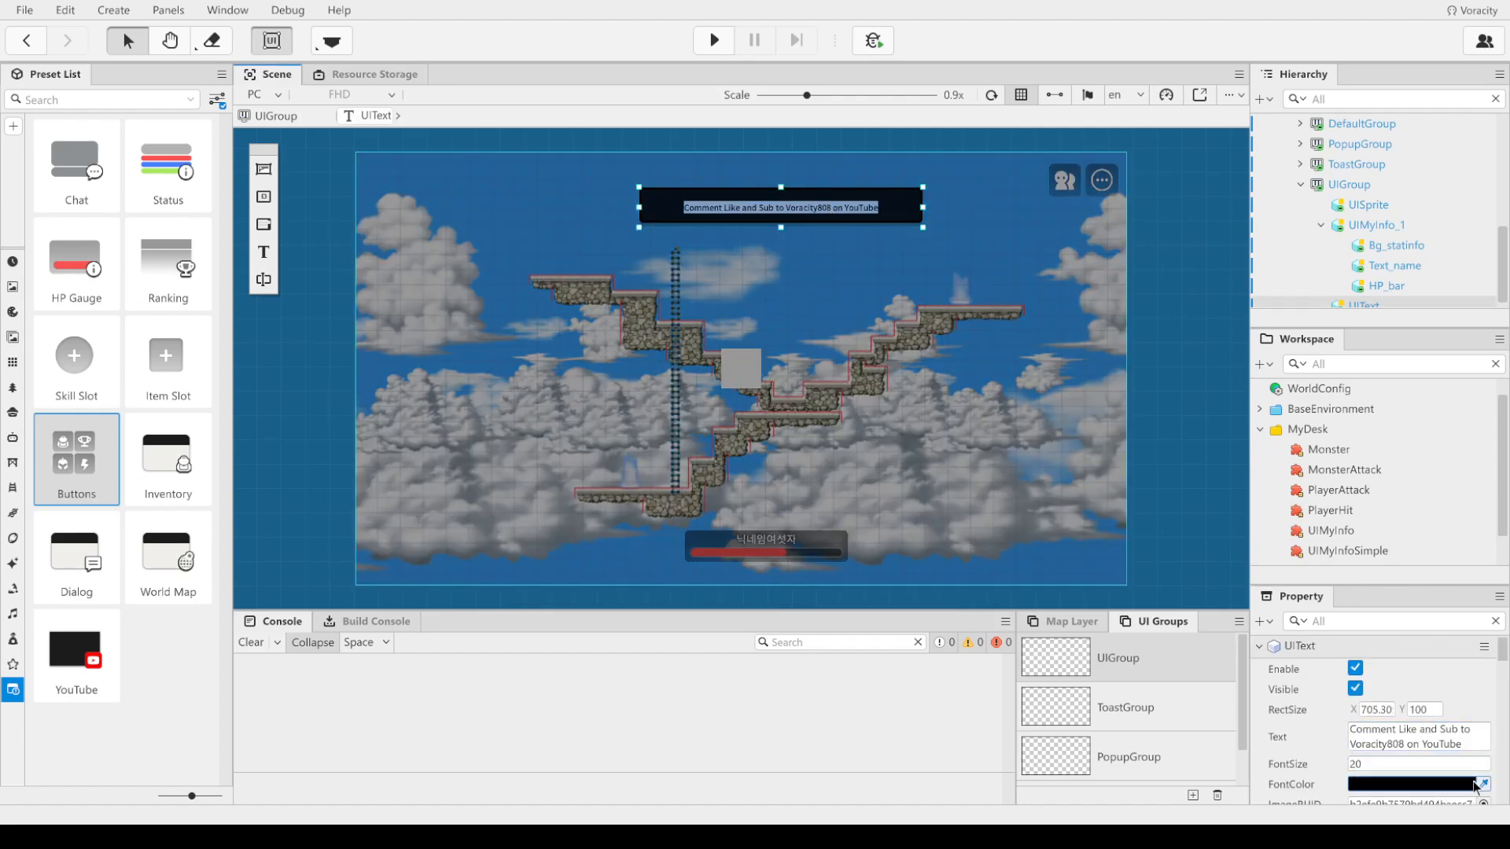
scroll(1475, 786, "down", 2)
left_click(1483, 735)
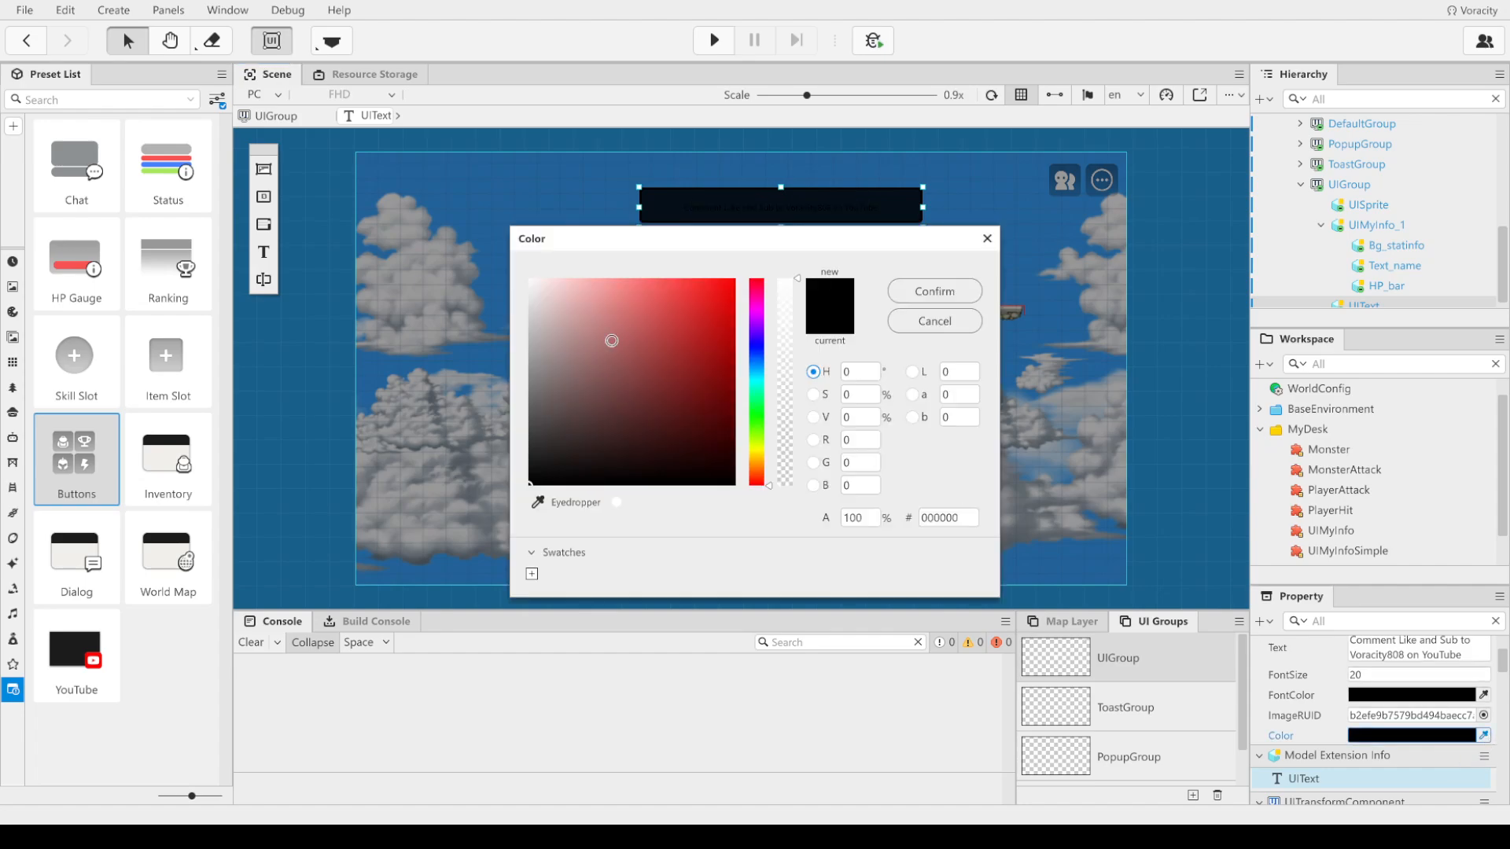
left_click_drag(555, 340, 528, 278)
left_click(934, 291)
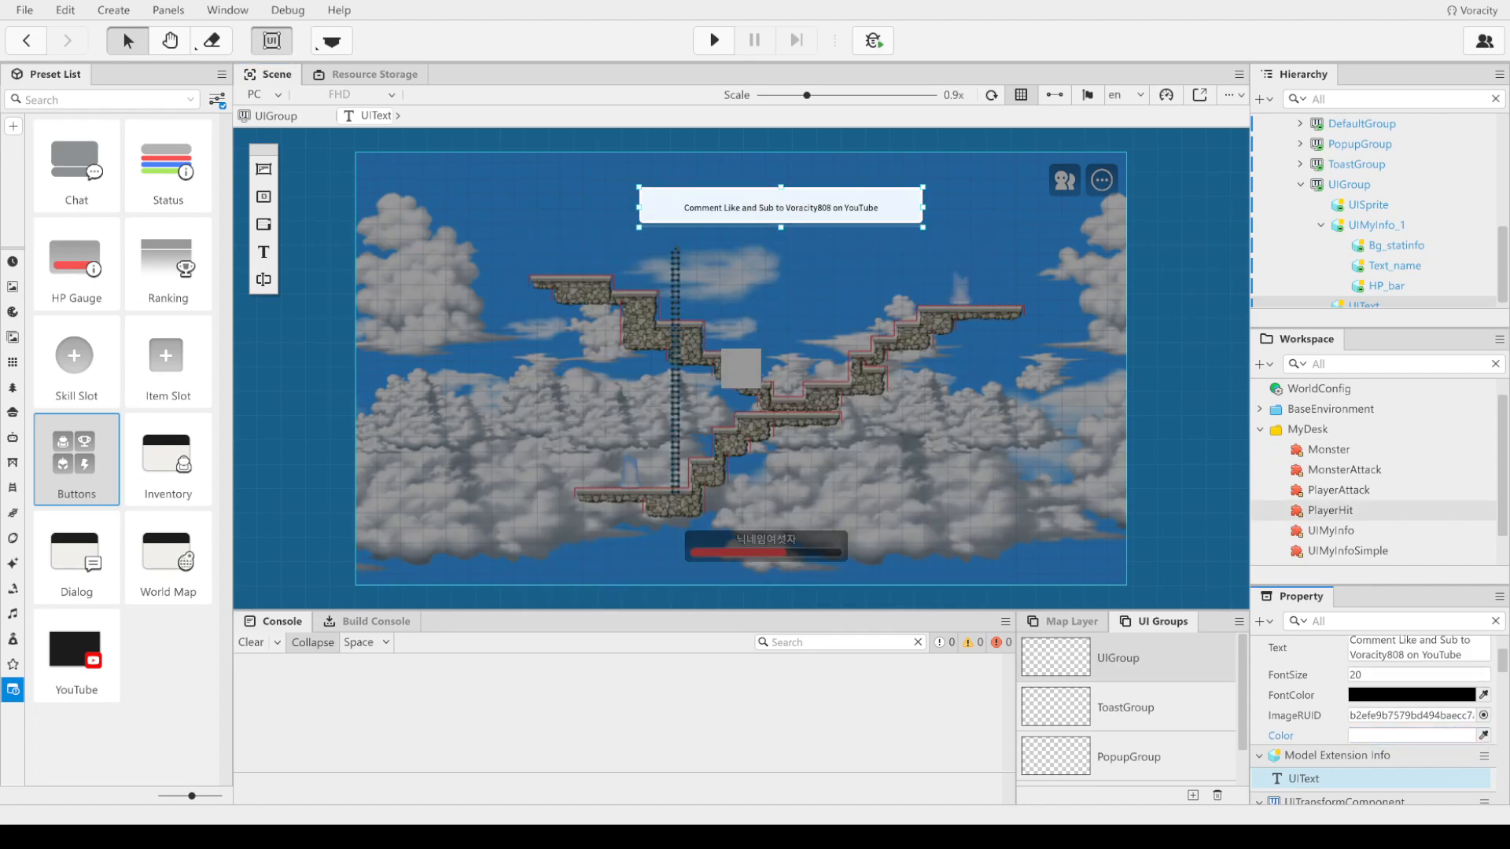
key("Escape")
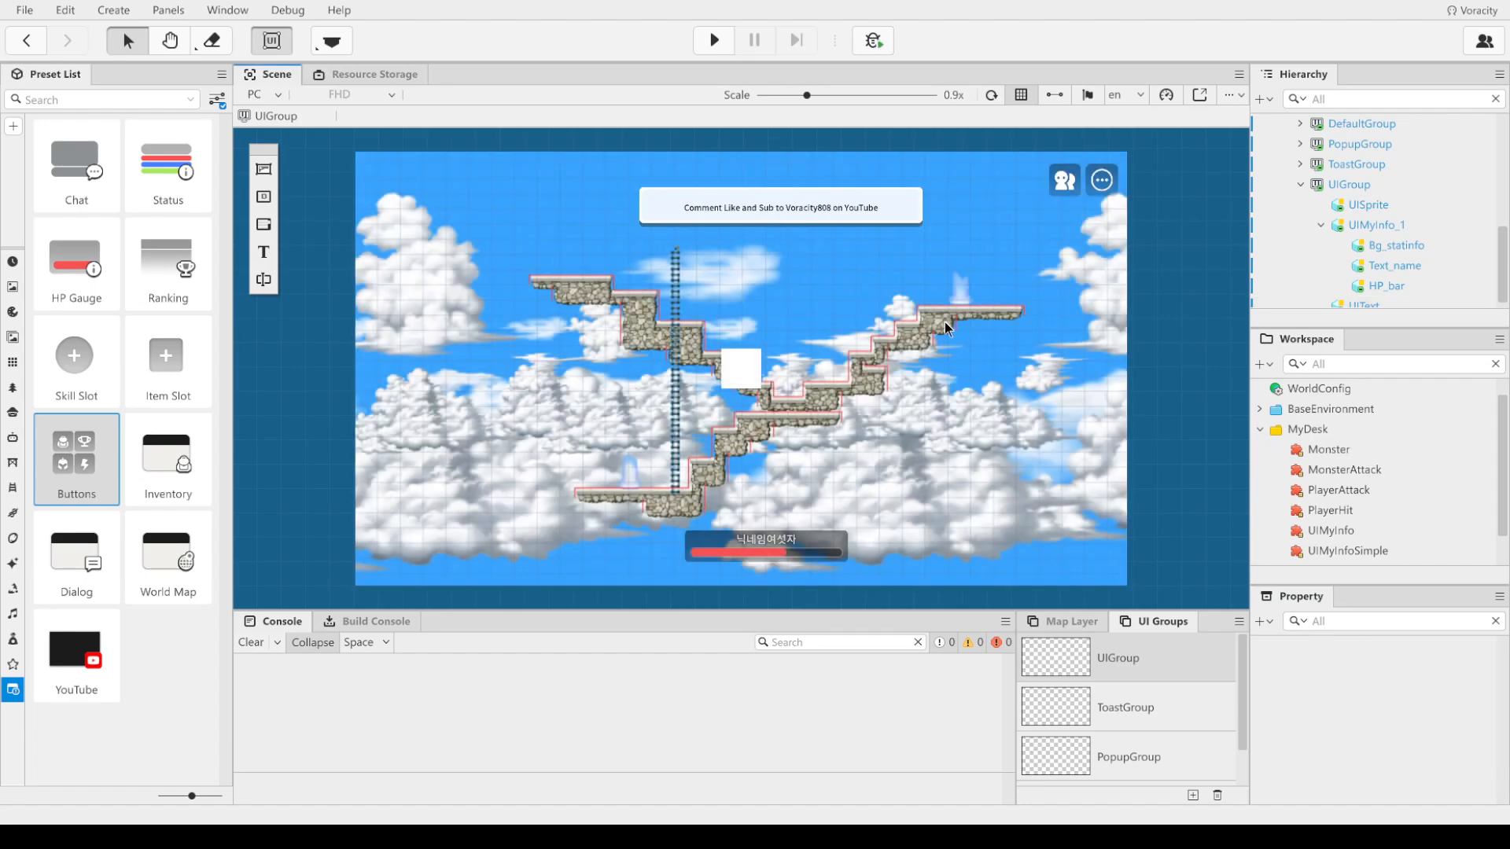
Step: Set the text banner's font size to 30
left_click(873, 210)
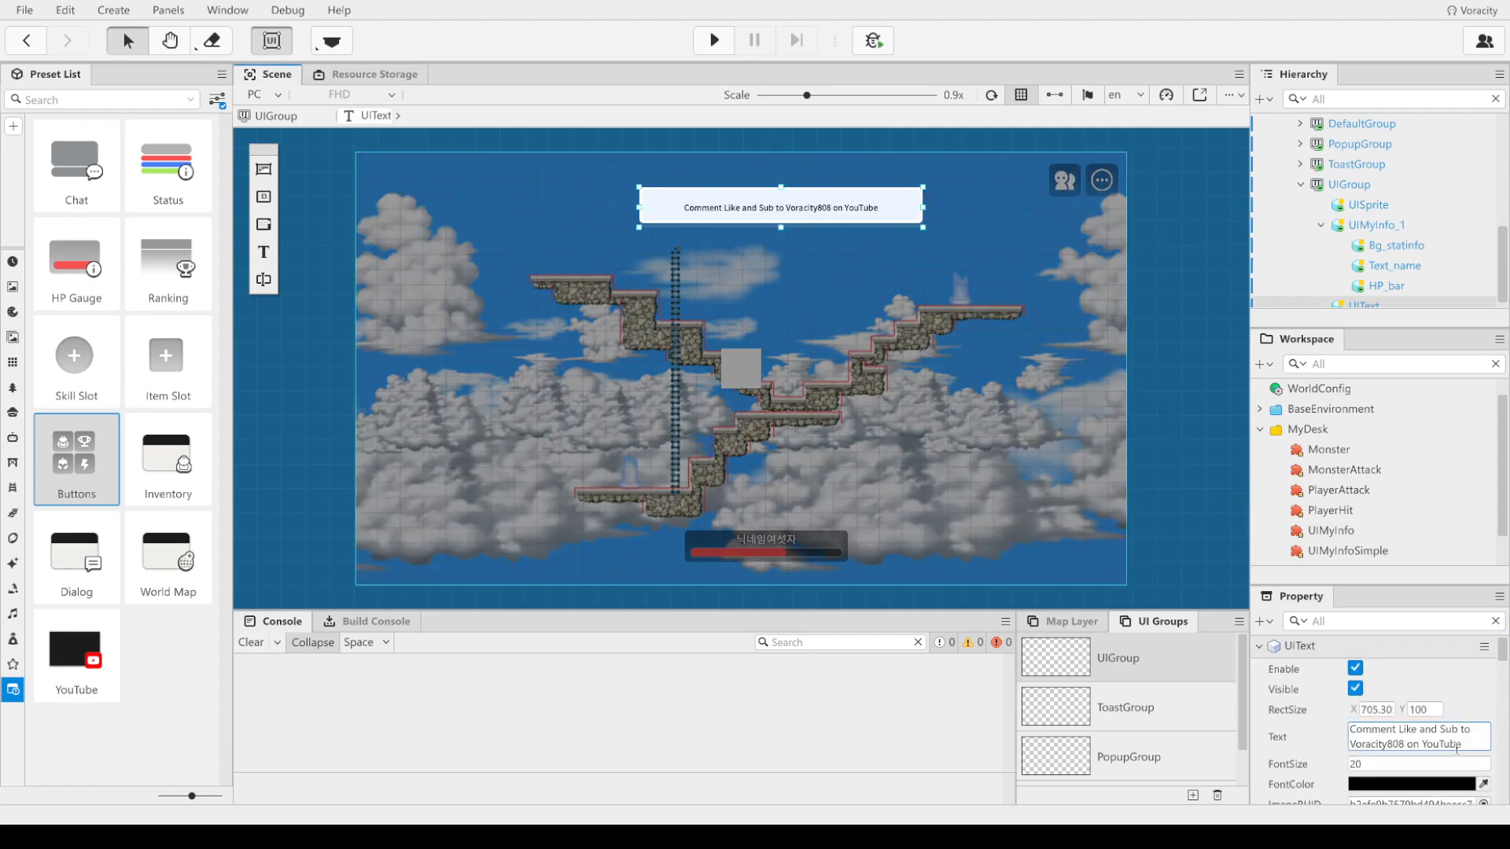
left_click(1432, 766)
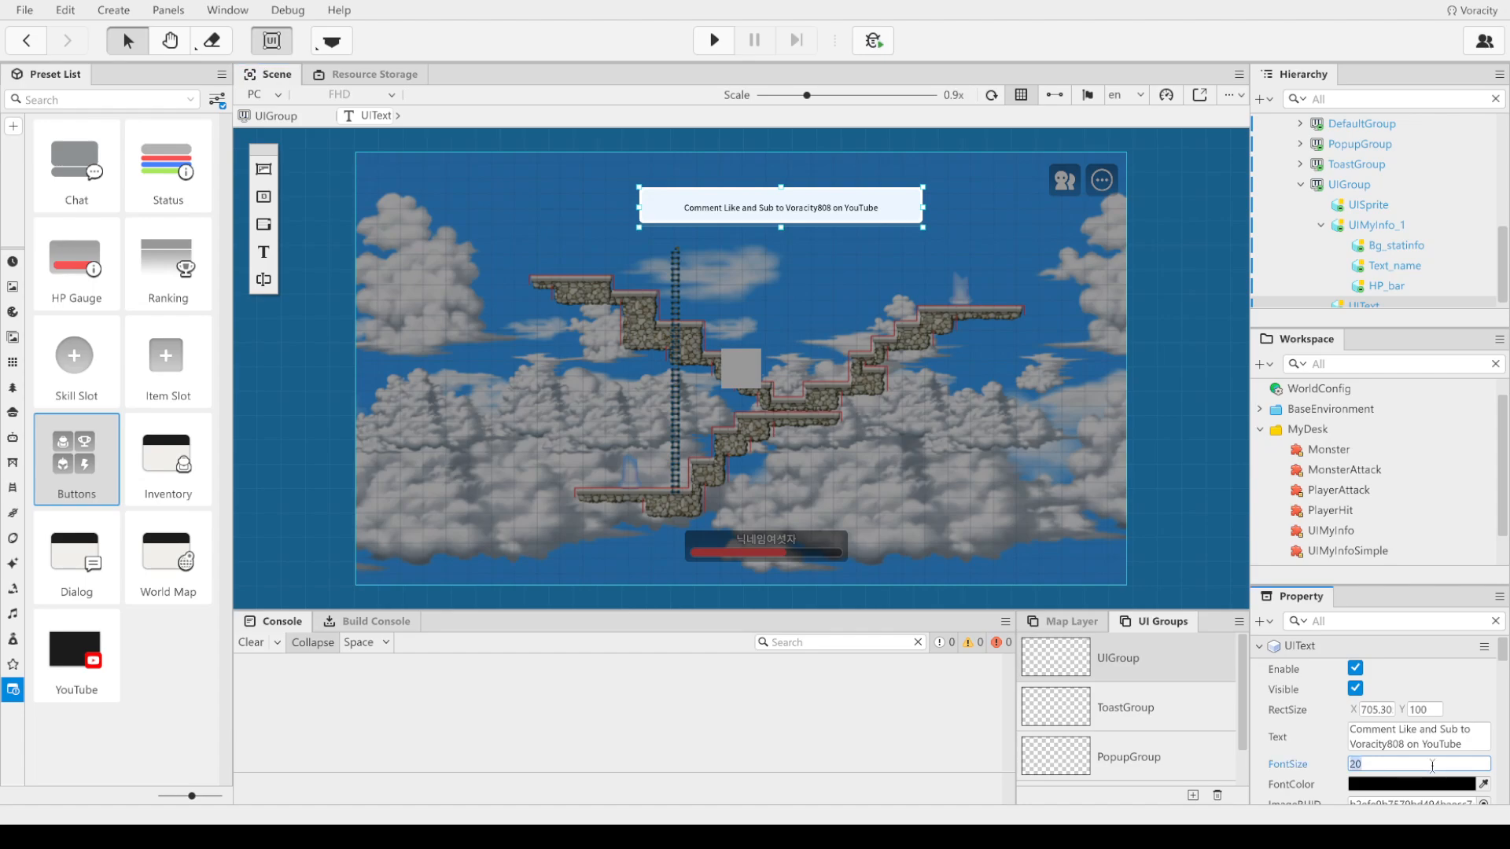
key("Left")
key("BackSpace")
type("3")
Step: Try turning off the text banner's Enable option and undo that change
left_click(1354, 667)
left_click(828, 244)
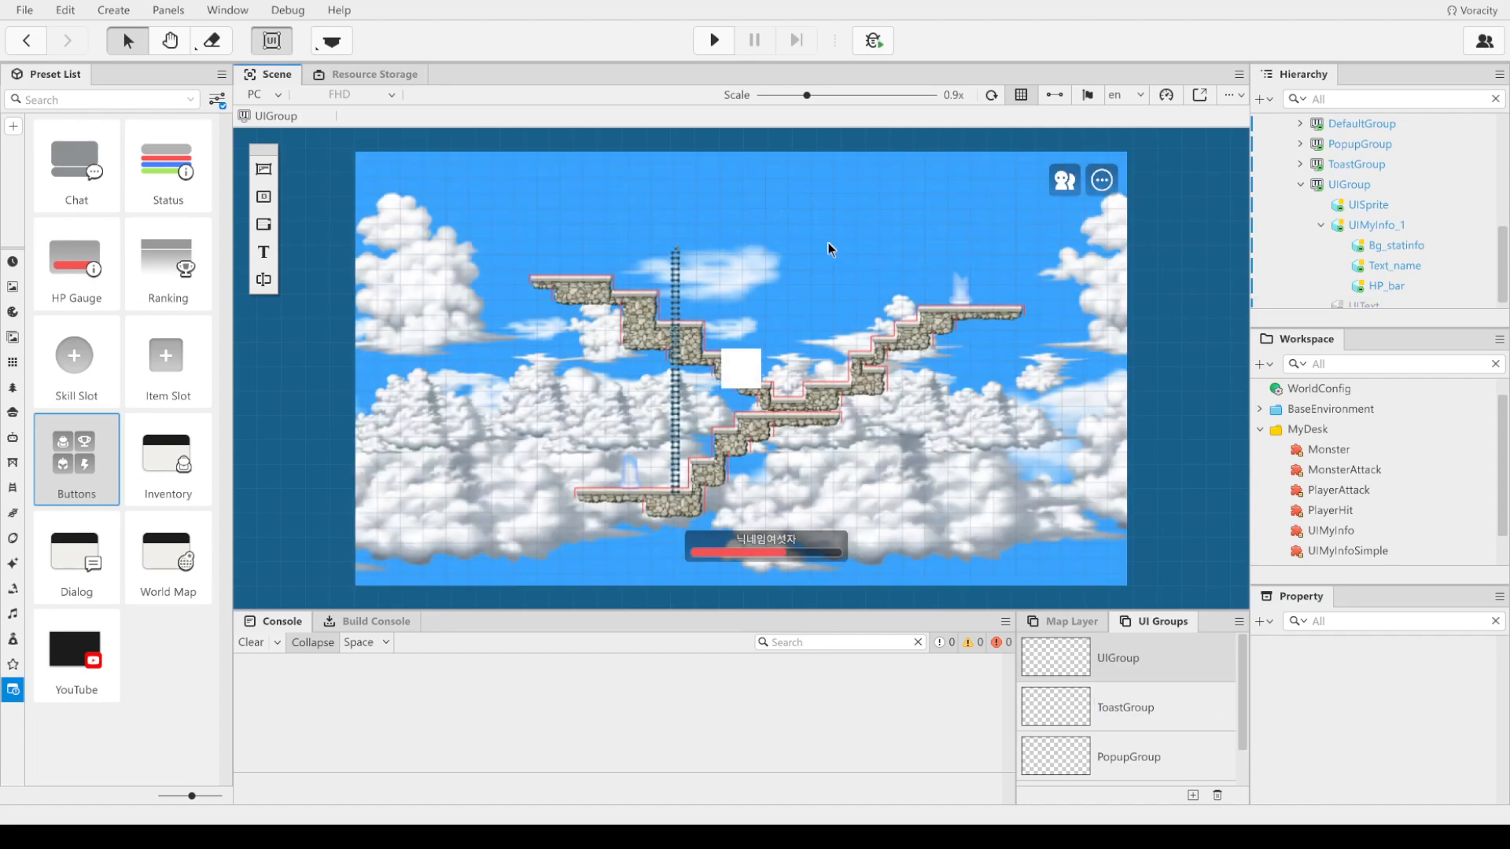
left_click(833, 222)
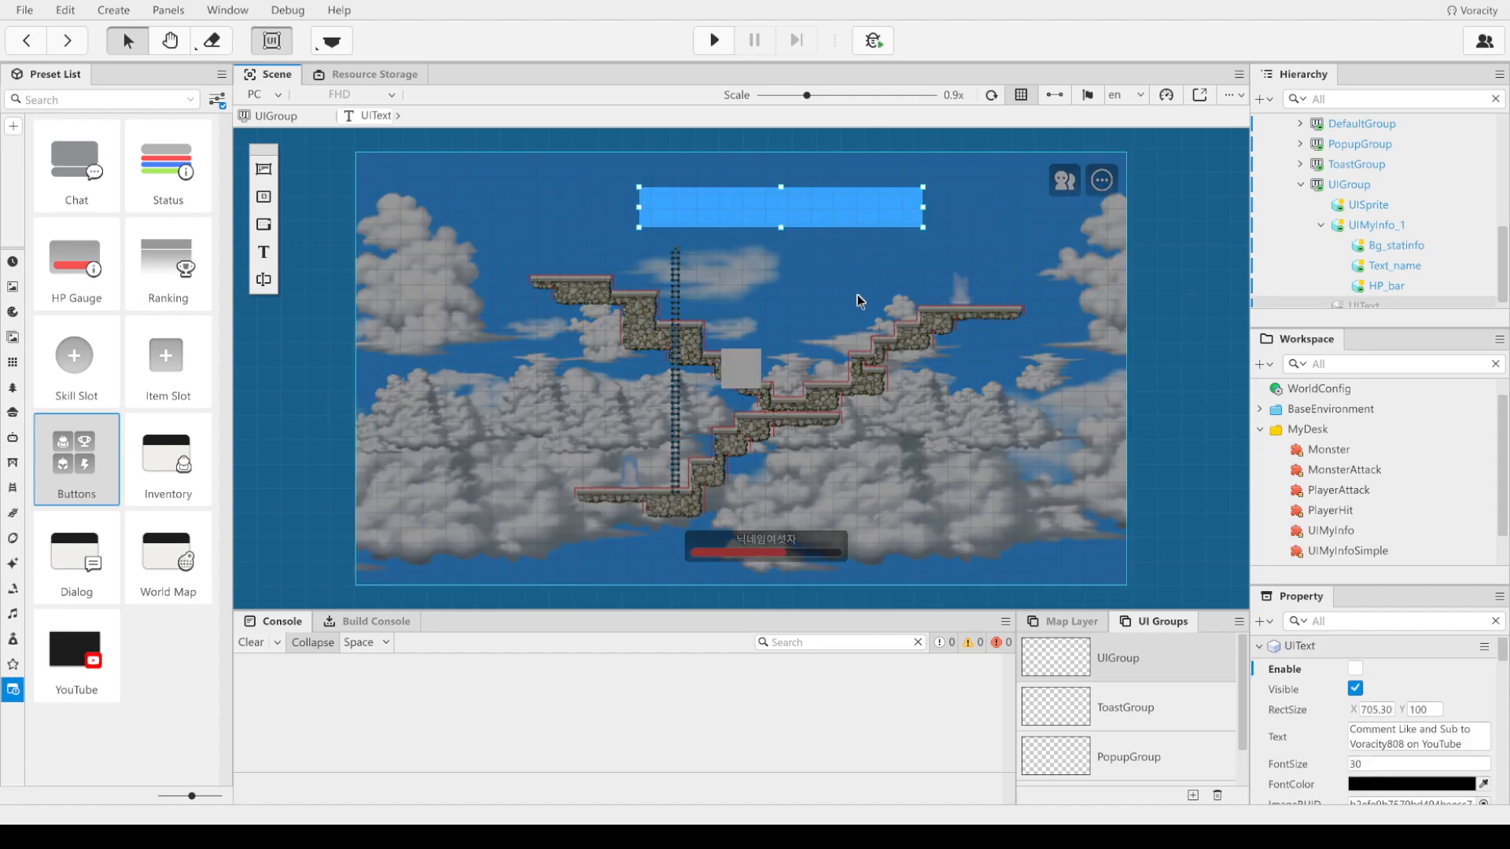
left_click(857, 294)
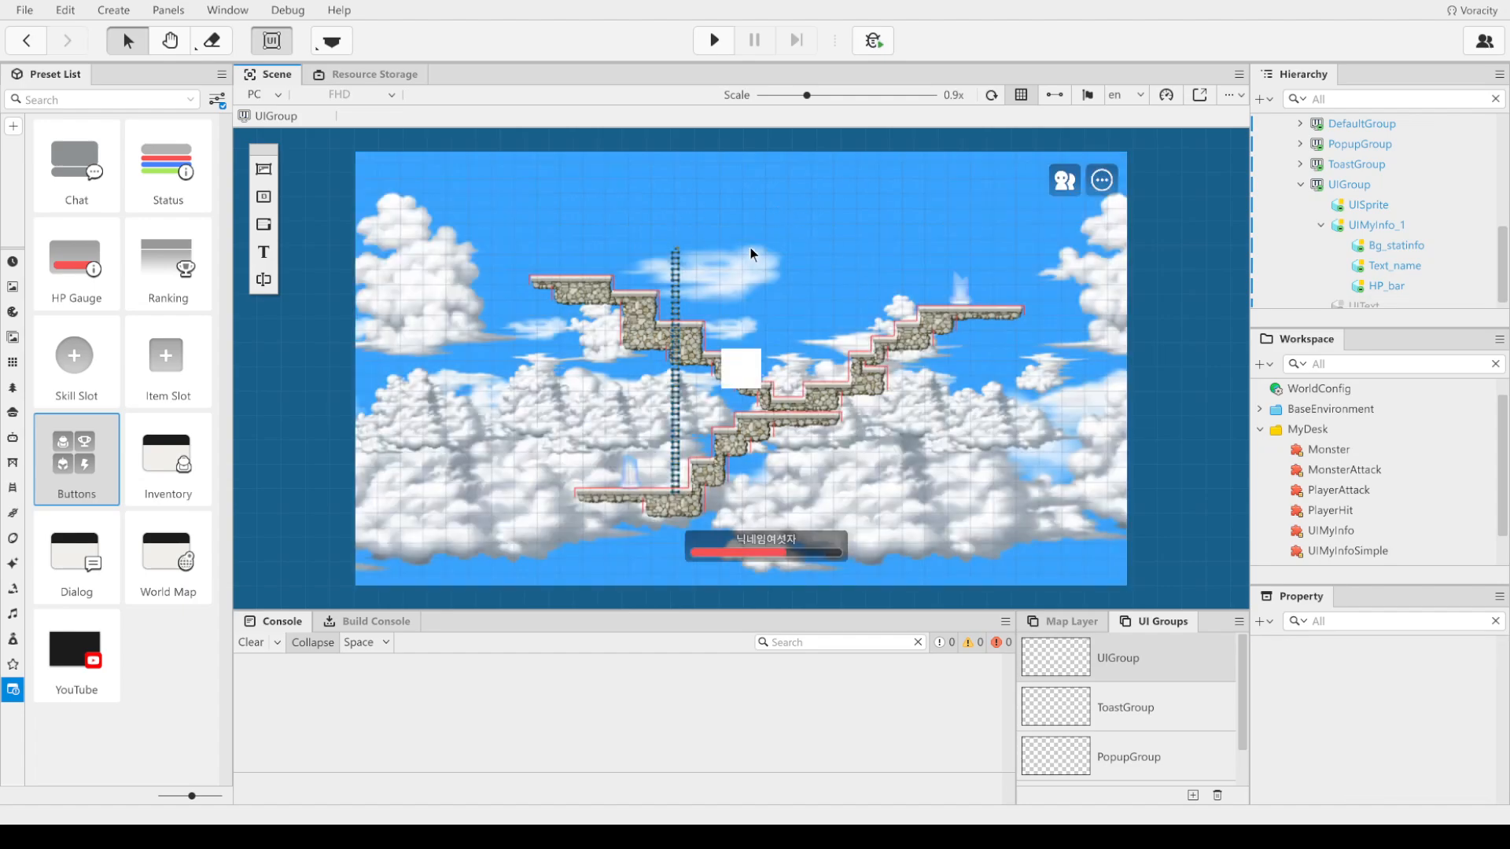
left_click(27, 40)
Step: Try turning off the text banner's Visible option and undo that change
double_click(775, 206)
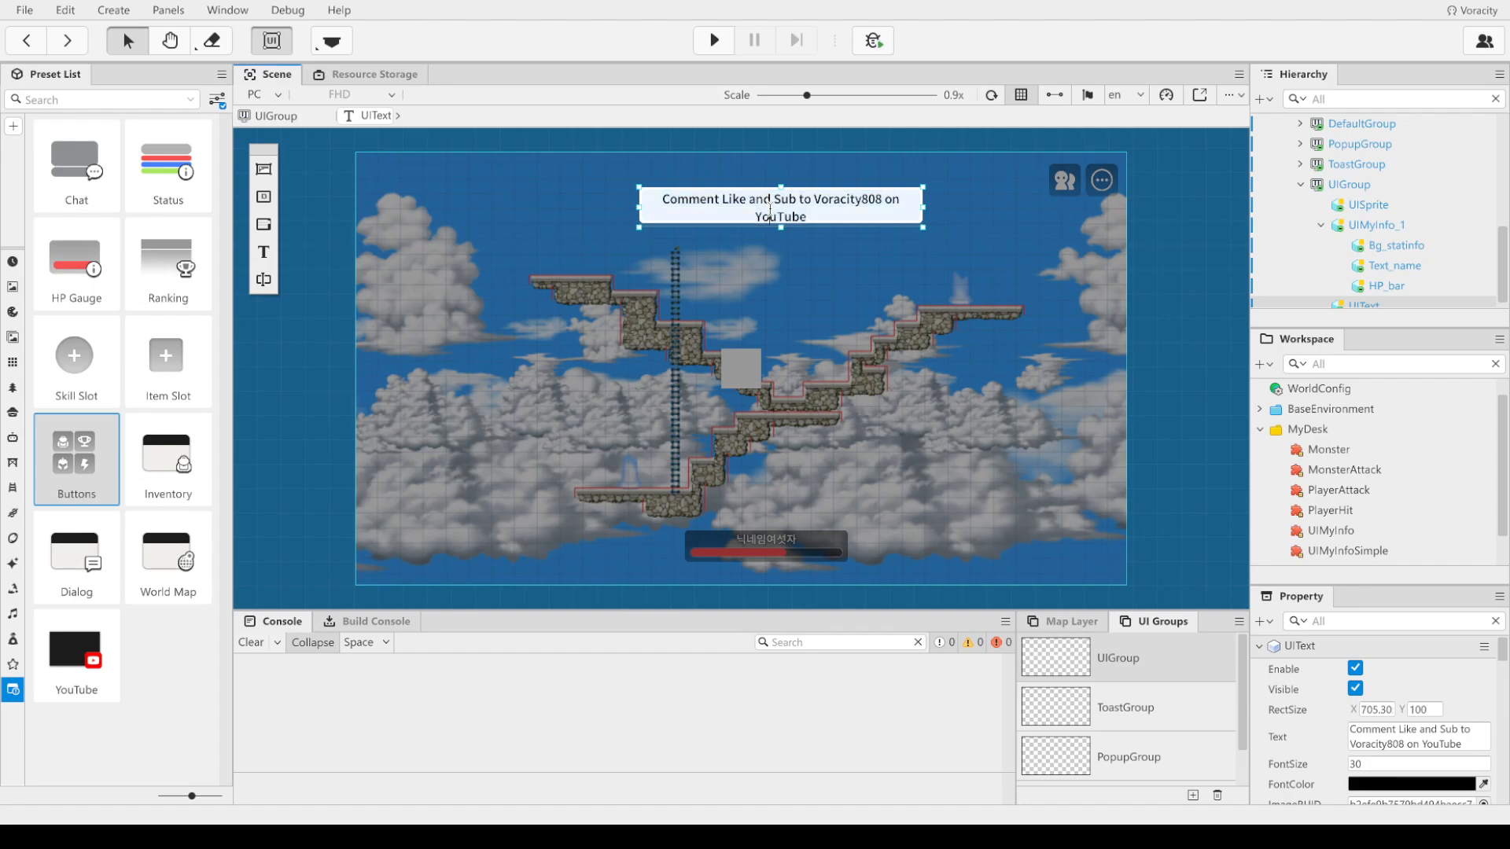
left_click(922, 230)
left_click(1417, 688)
scroll(1427, 735, "down", 2)
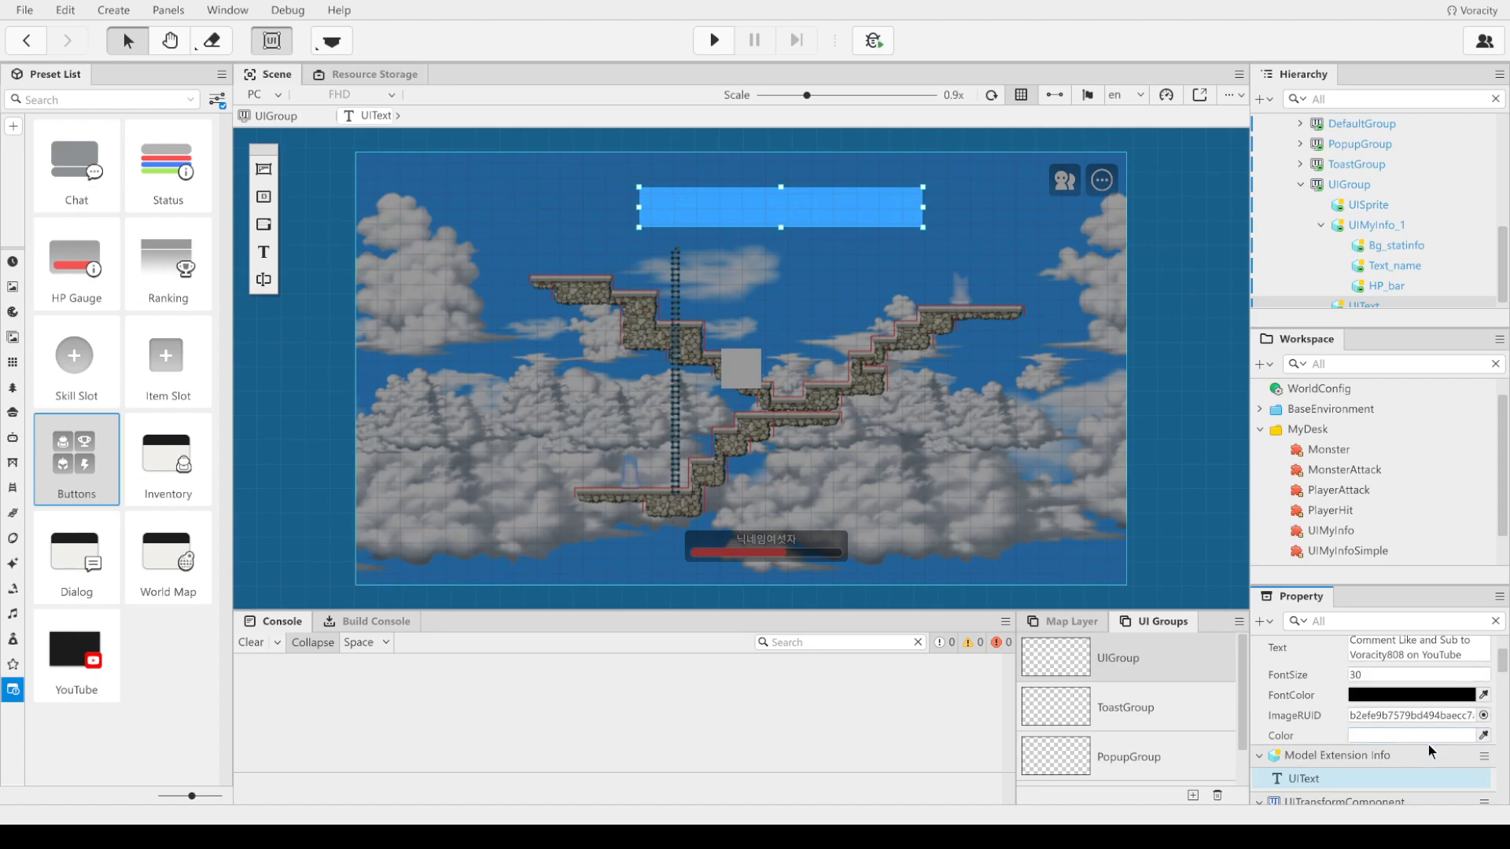
scroll(1427, 739, "up", 2)
scroll(1427, 739, "down", 2)
left_click(867, 426)
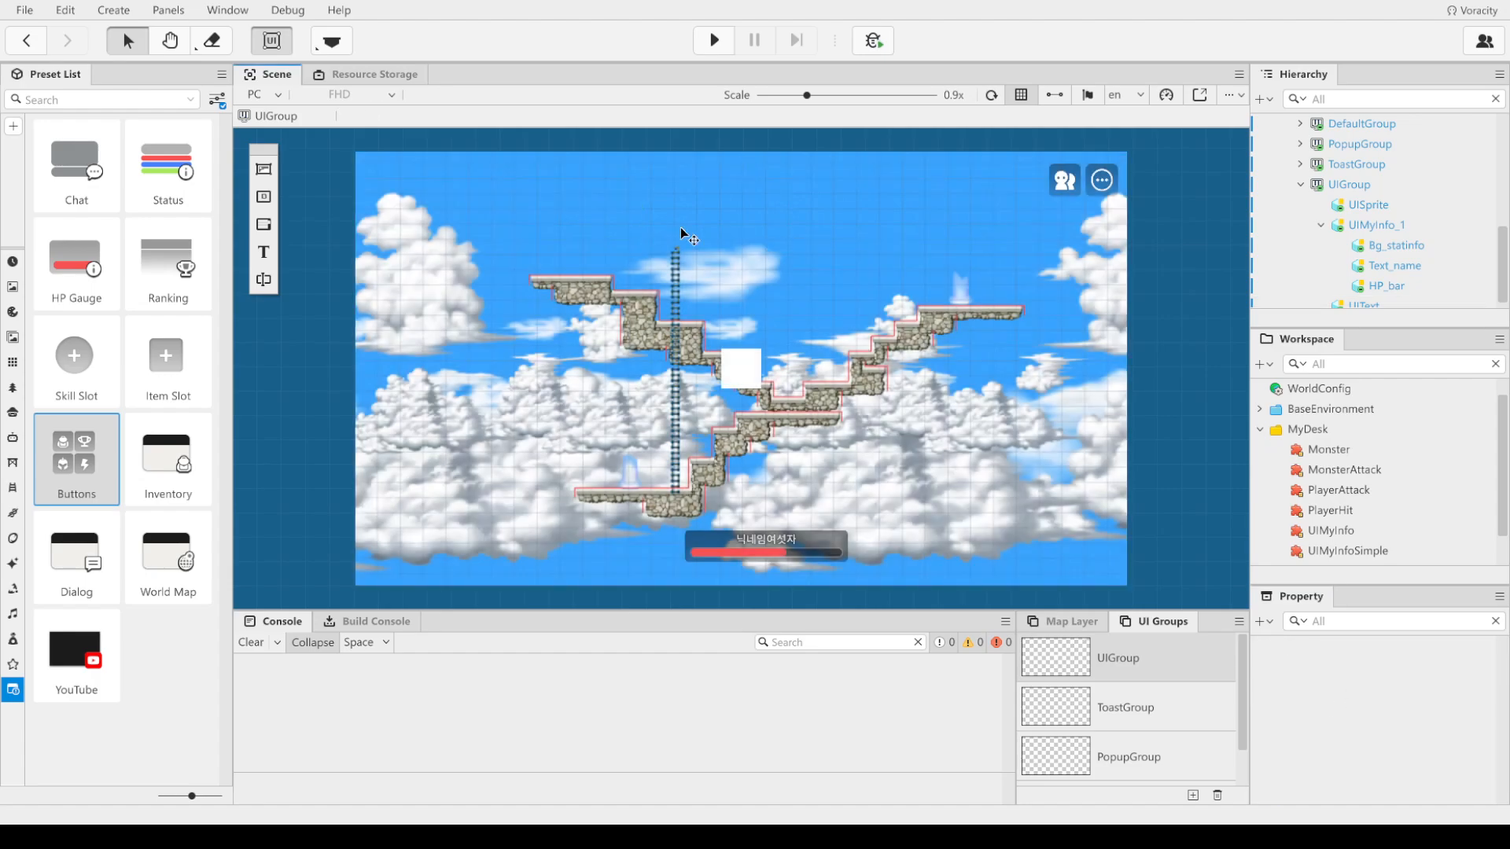
key("ctrl+z")
key("ctrl+z")
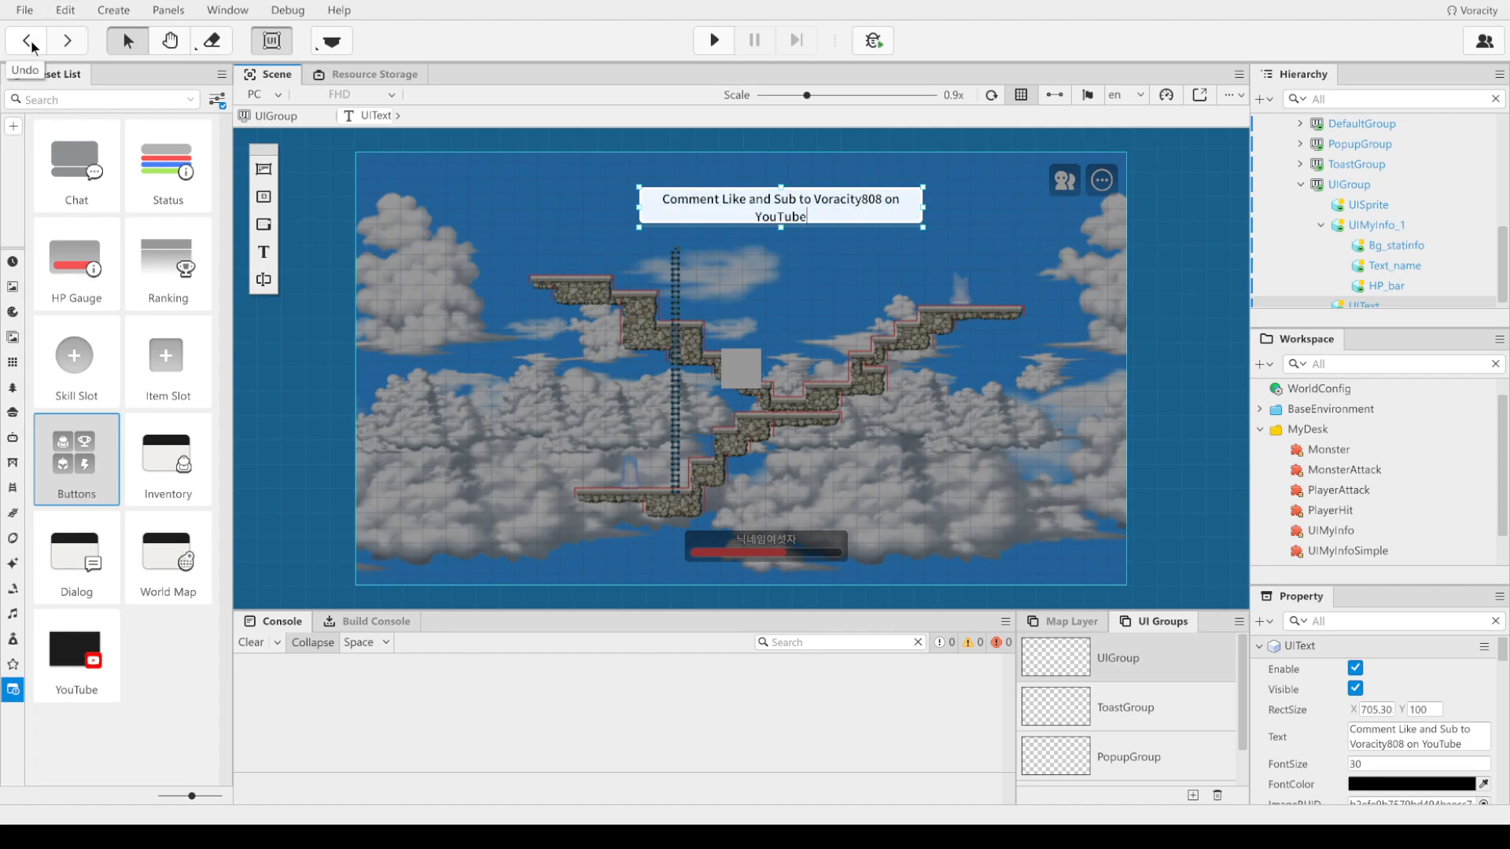
left_click(55, 41)
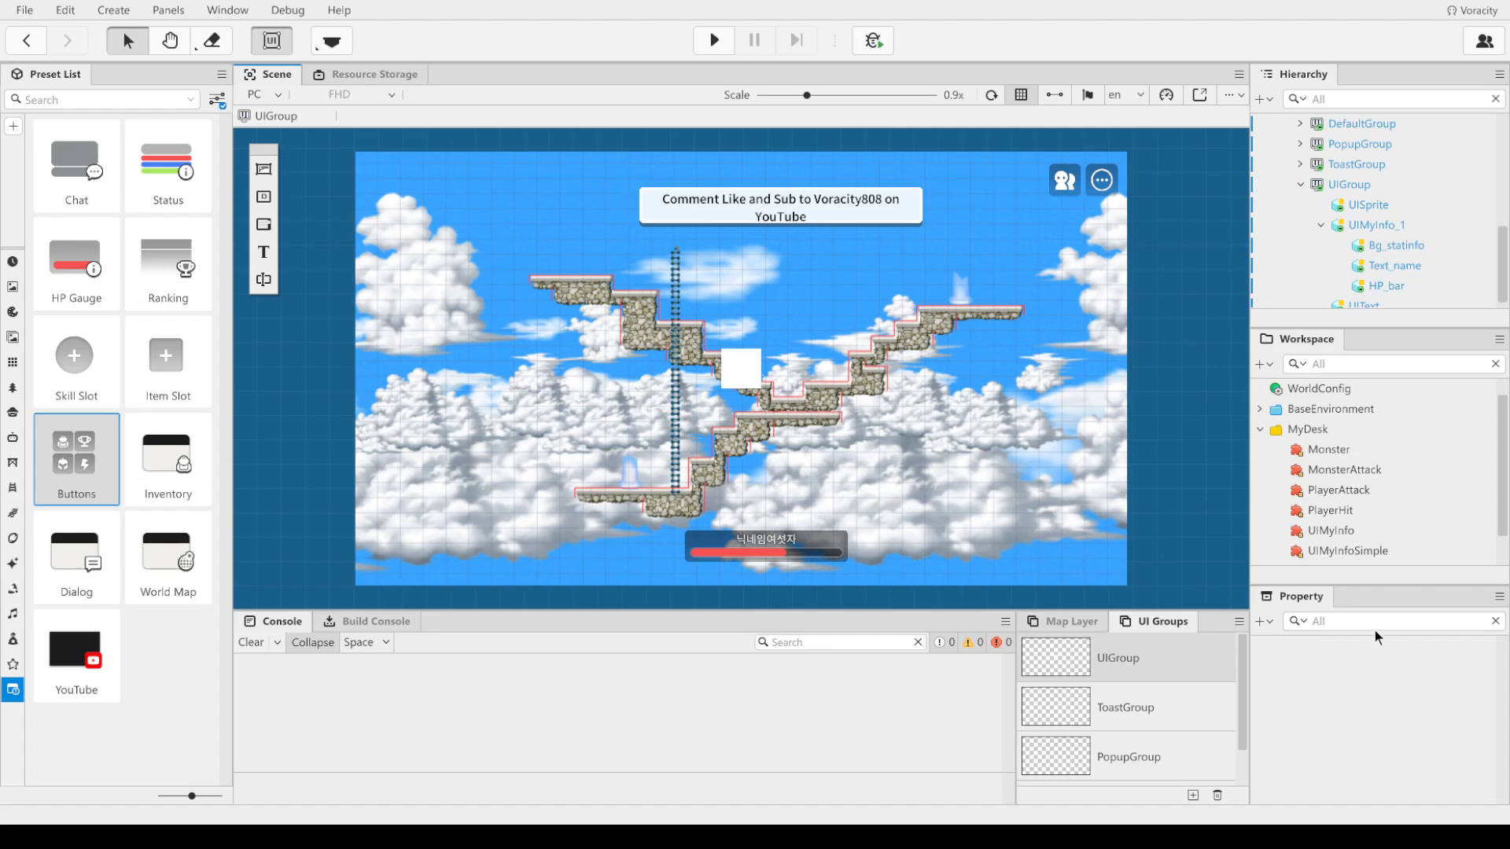
Step: Enlarge the text banner to about 796 × 113 and move it to the upper centre of the game canvas
left_click(892, 220)
left_click_drag(930, 224, 966, 230)
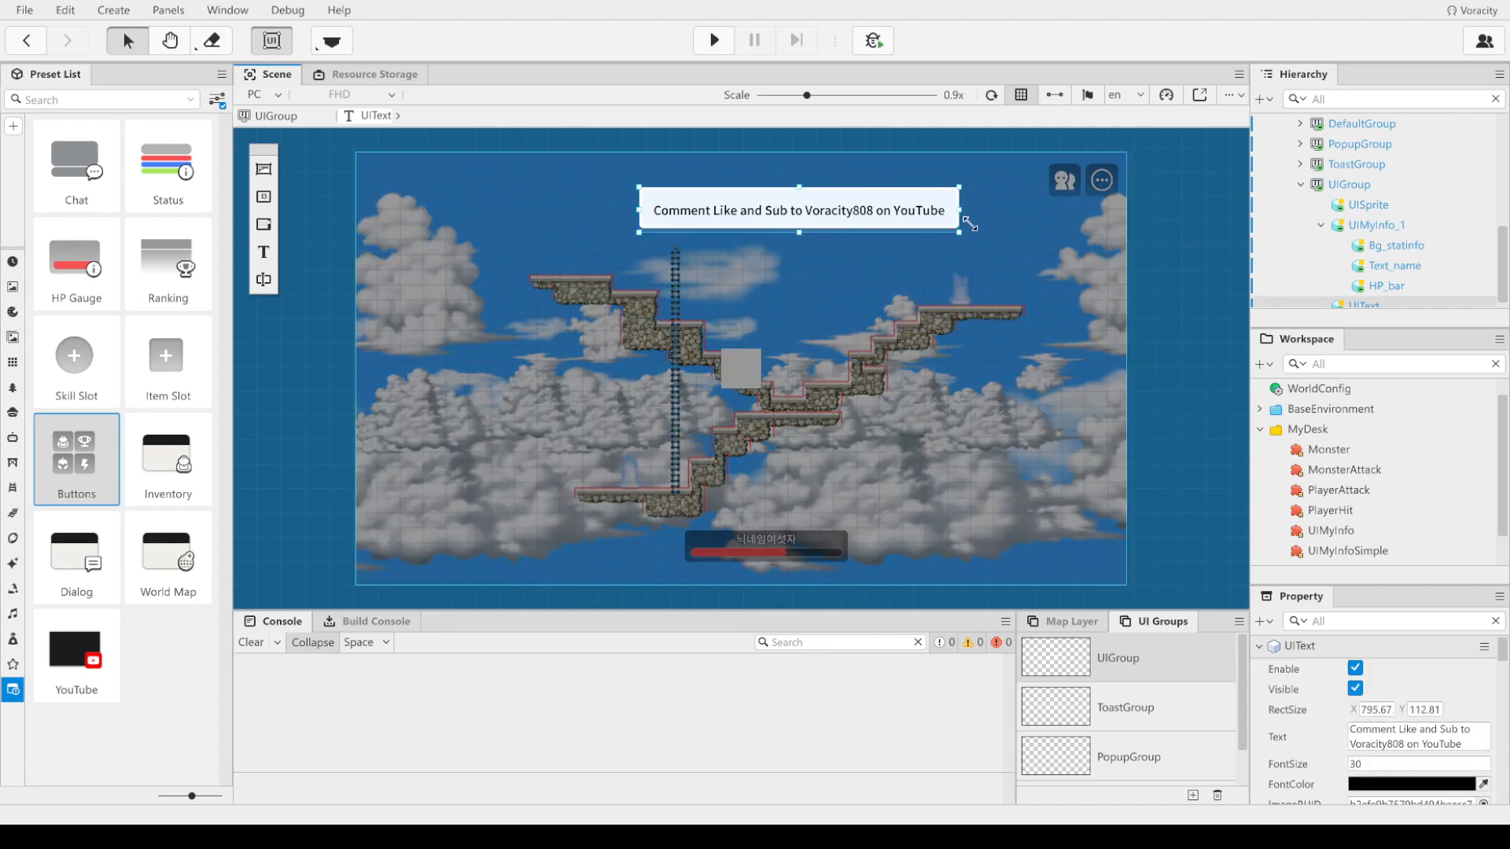
scroll(1443, 731, "down", 2)
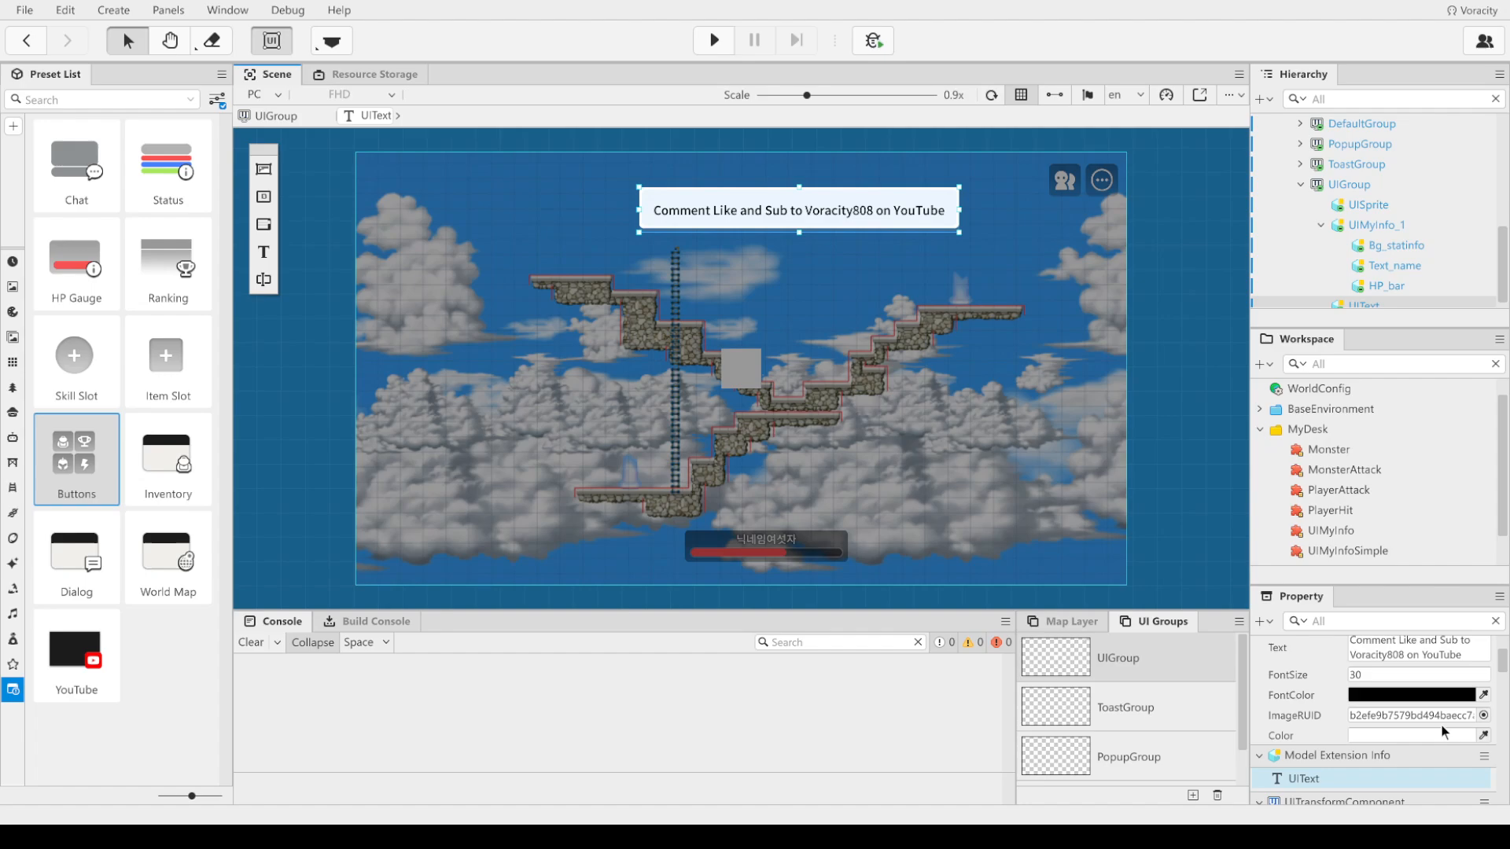
left_click(753, 333)
left_click(852, 222)
left_click_drag(823, 228, 795, 220)
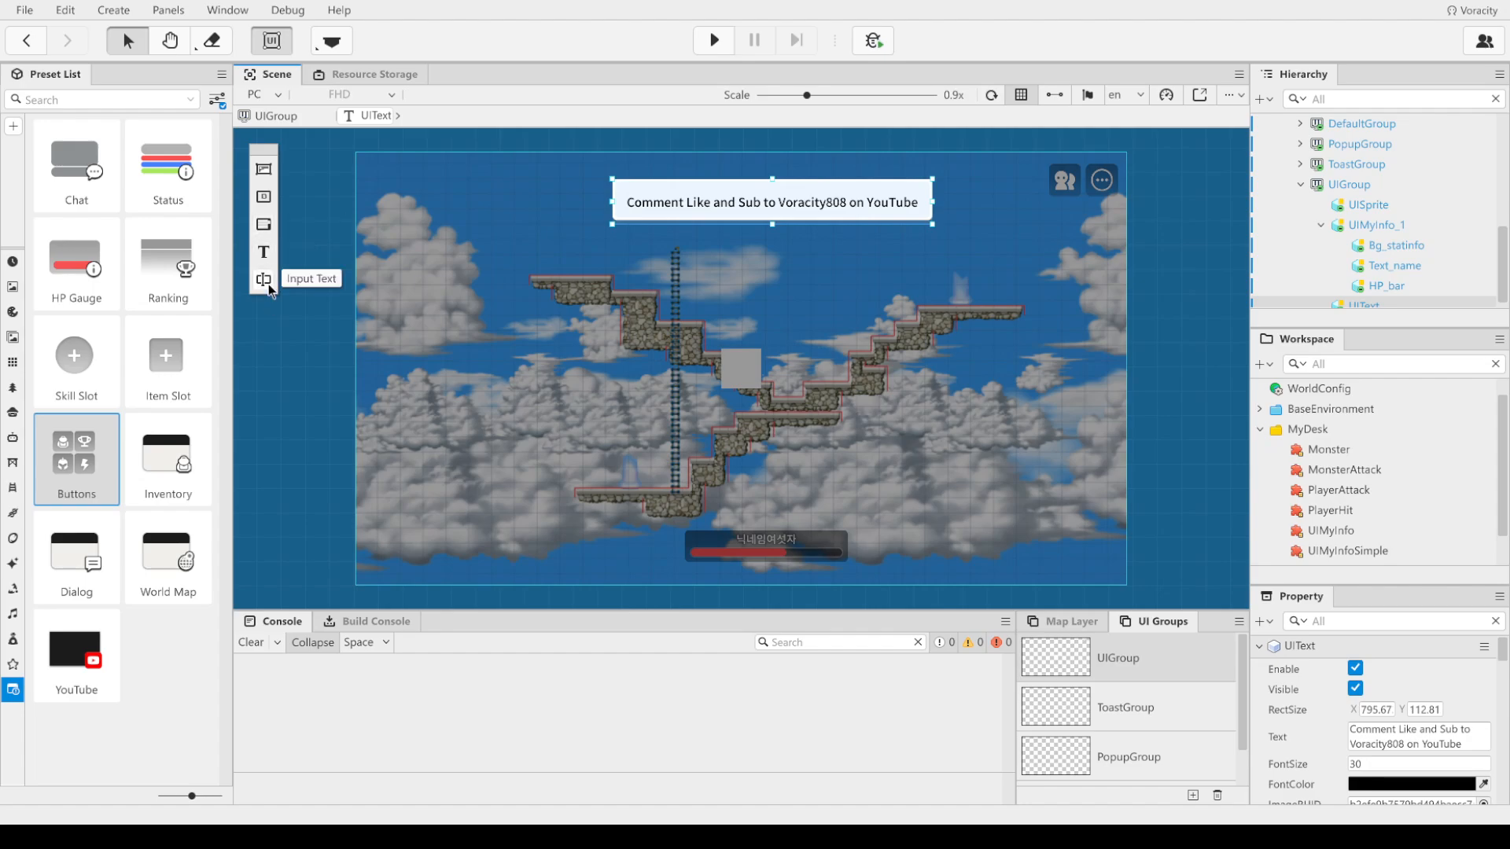
Step: Add a new UI sprite and place it over the left end of the text banner
left_click(263, 173)
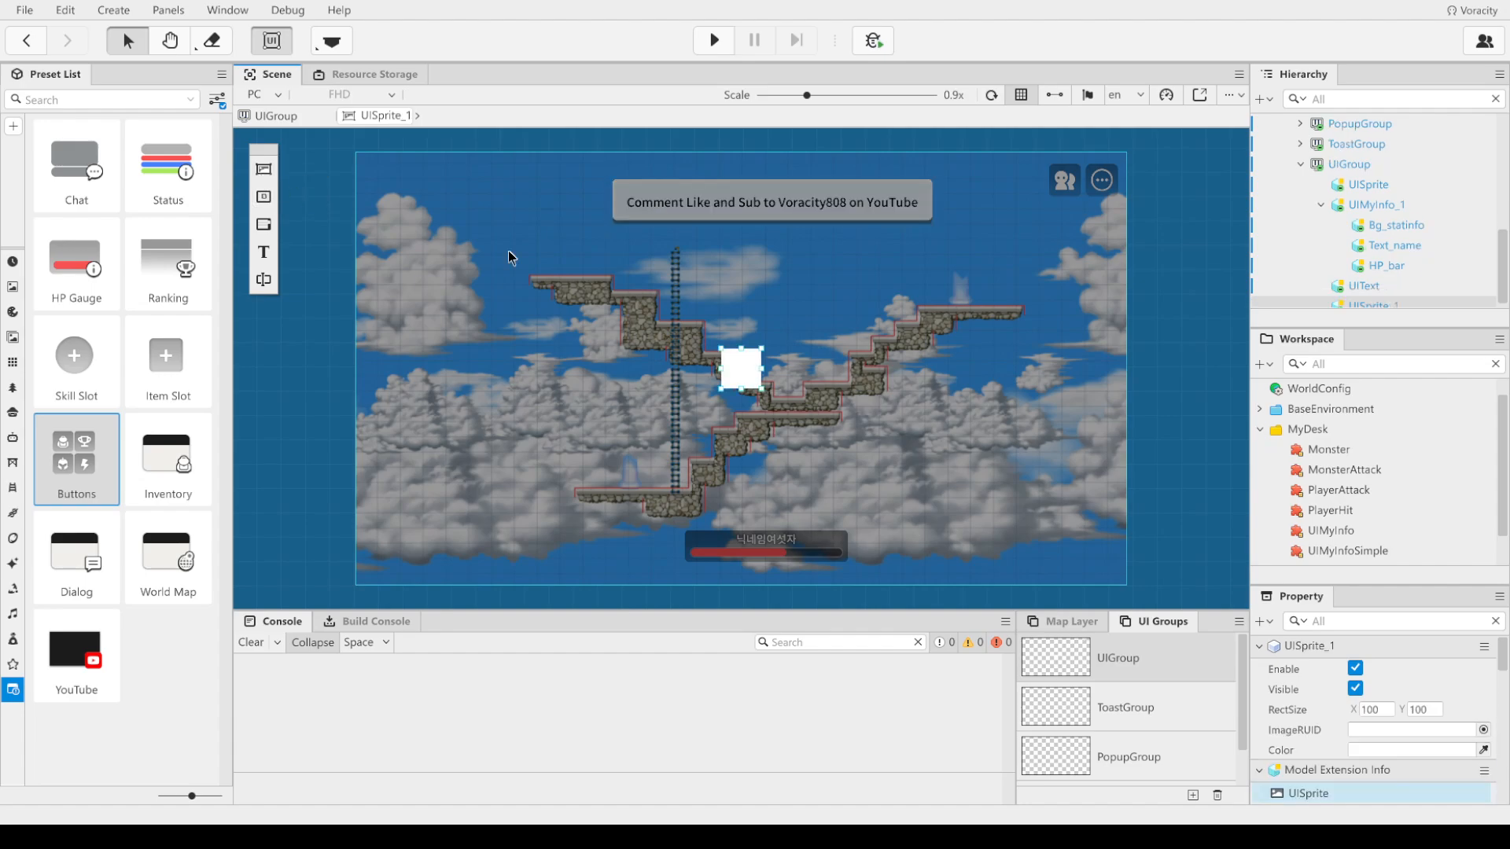
left_click_drag(736, 383, 597, 203)
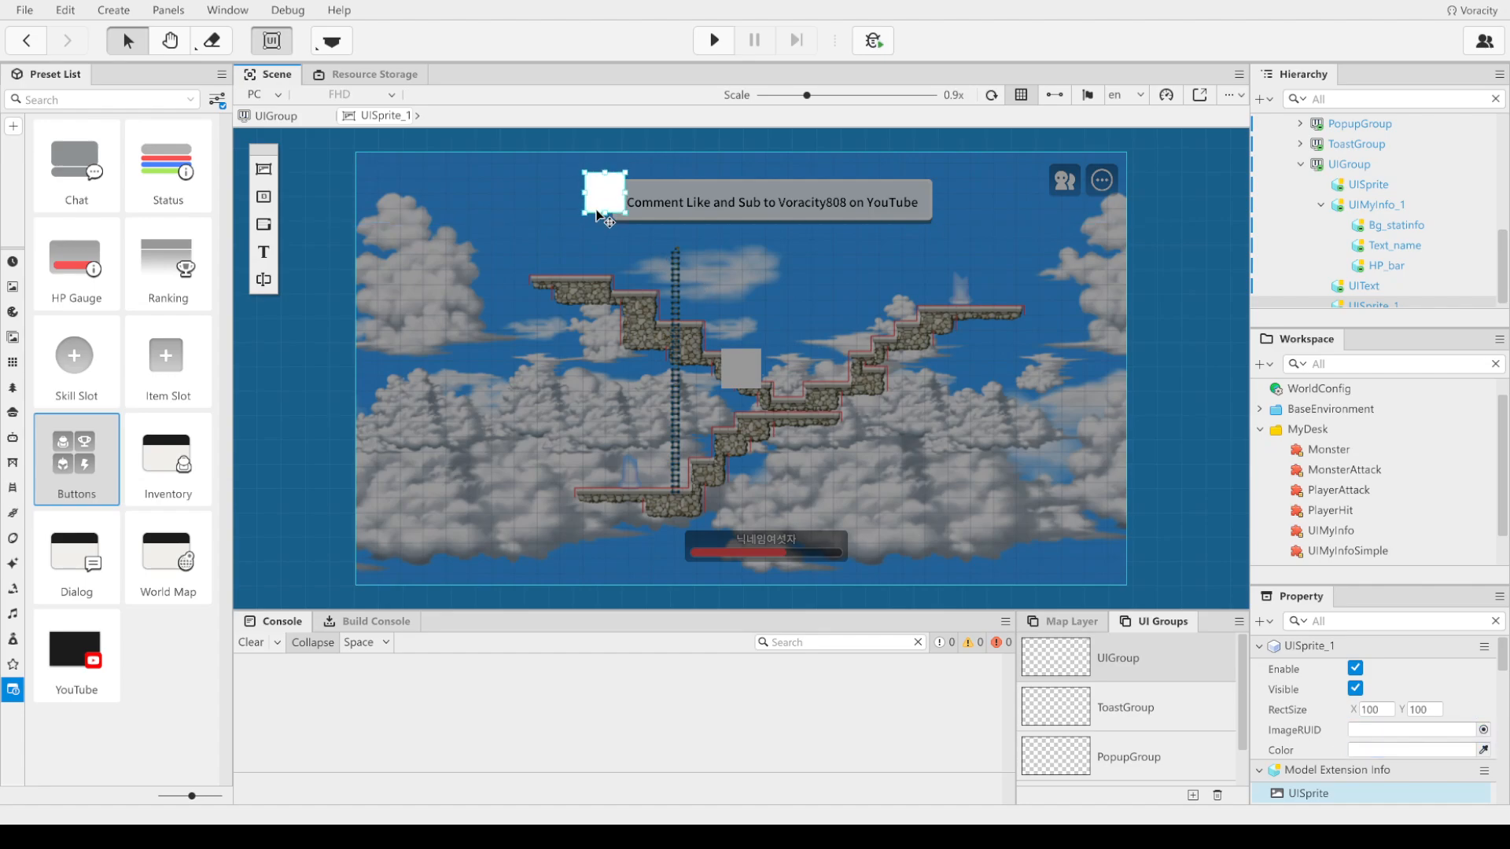
Step: Assign the black YouTube picture from the default resources as the new UI sprite's ImageRUID
scroll(1329, 731, "down", 2)
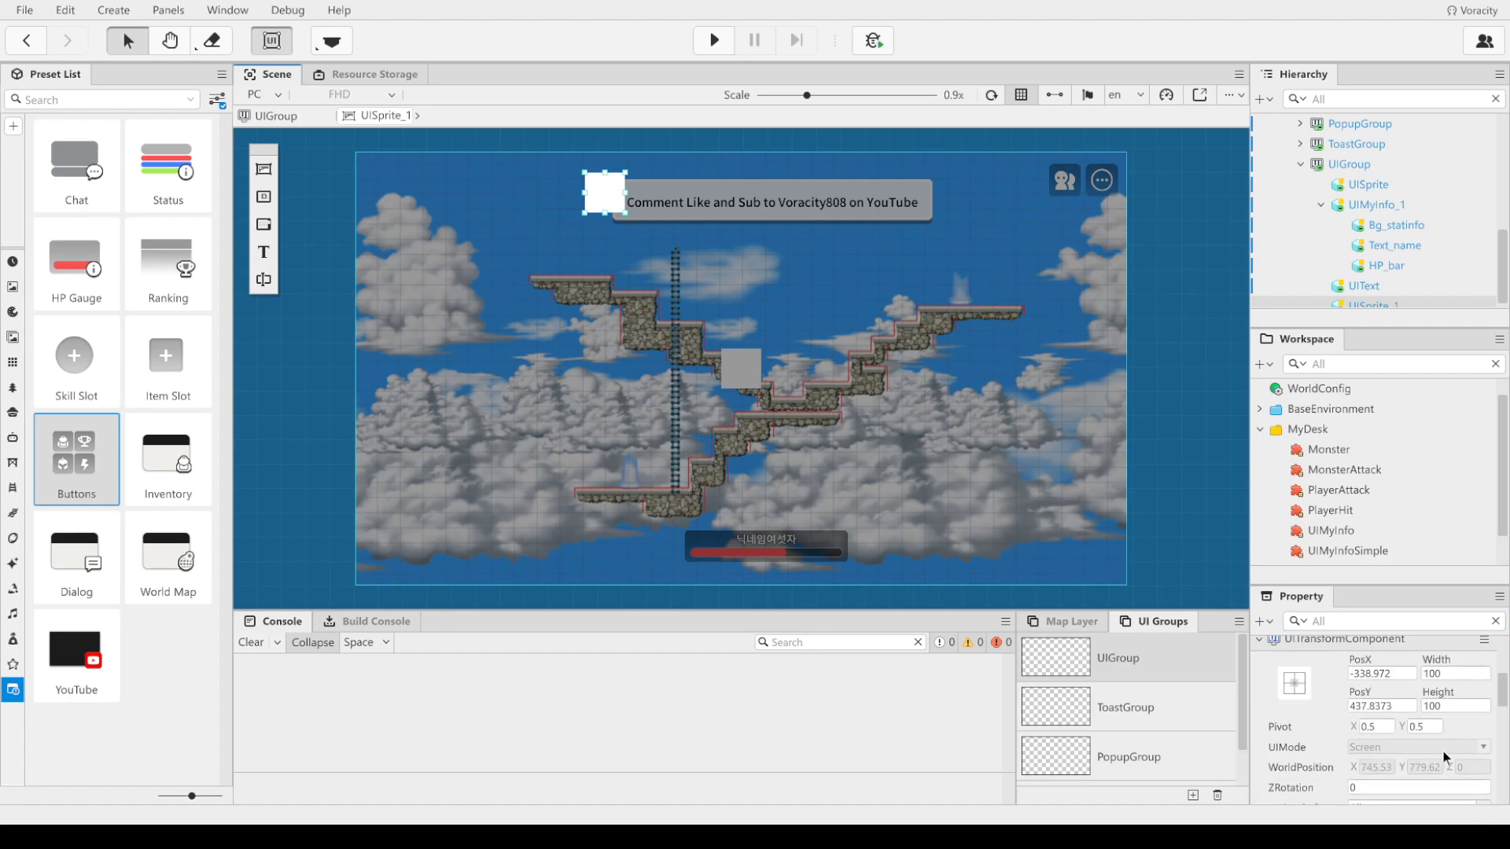
scroll(1451, 753, "down", 6)
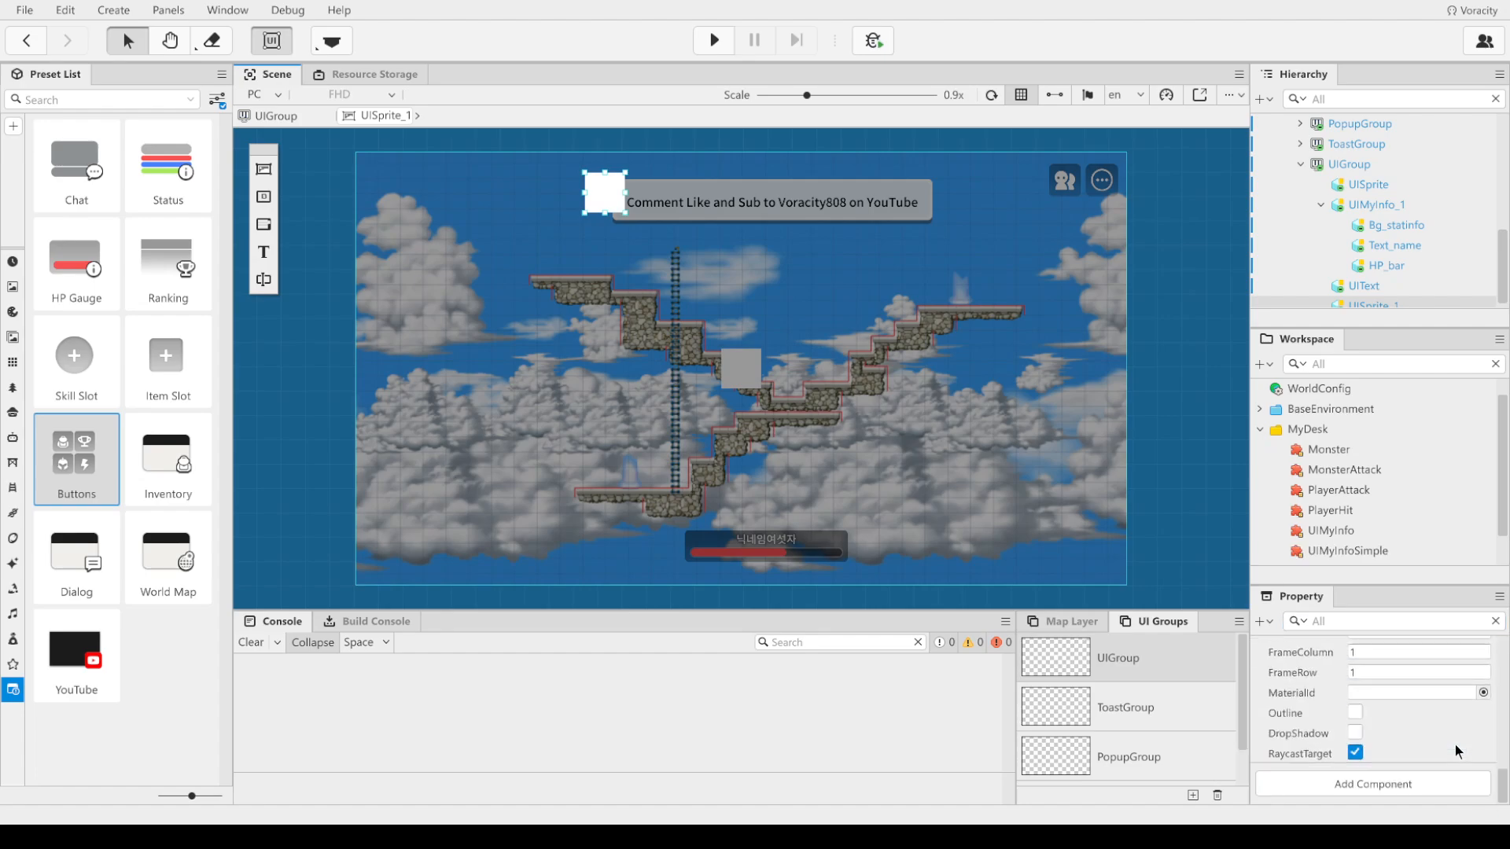
scroll(1451, 759, "up", 3)
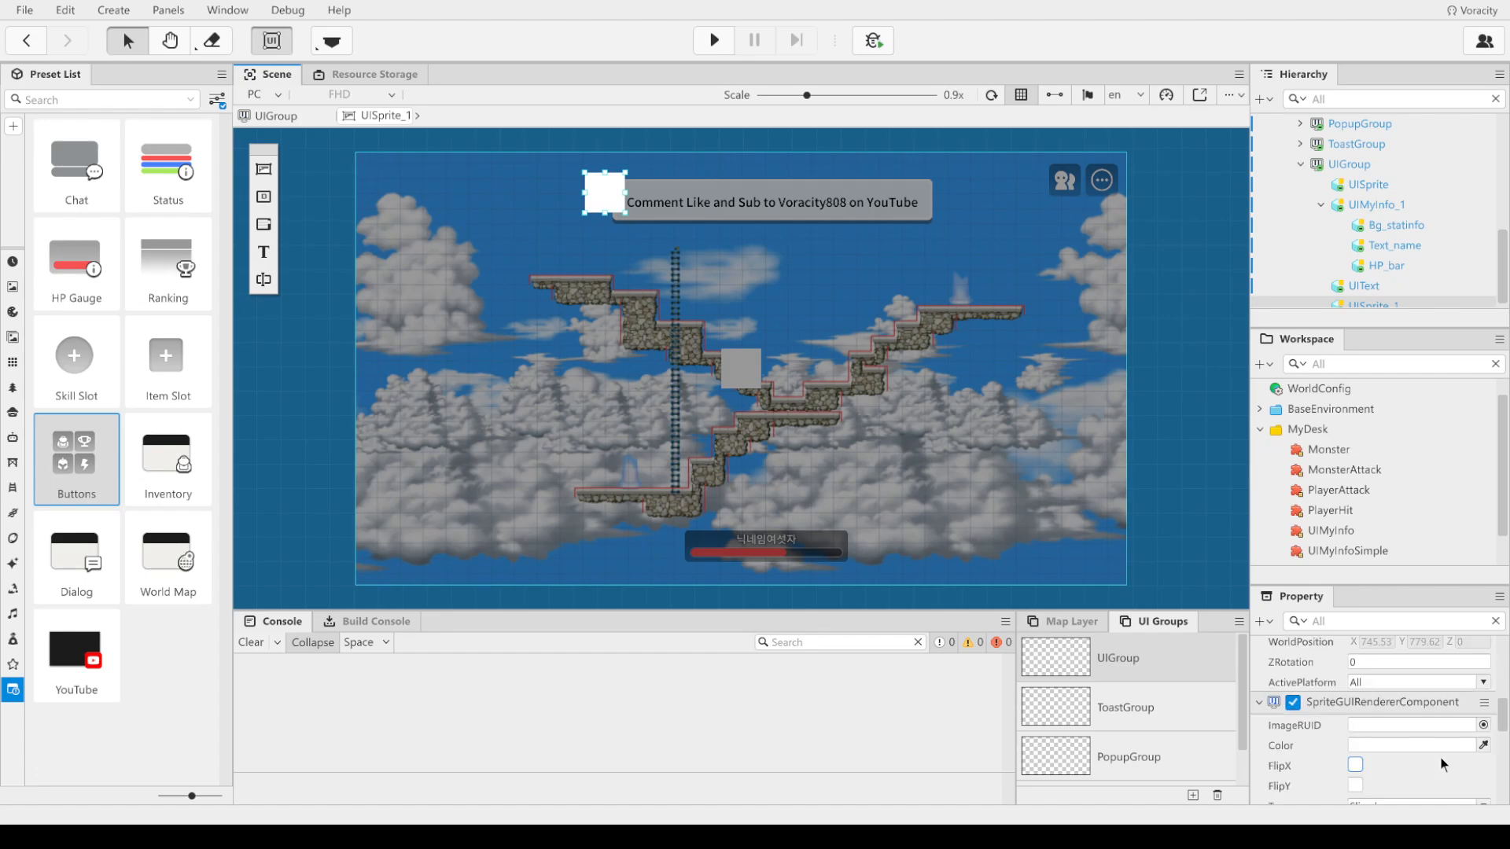
left_click(1483, 724)
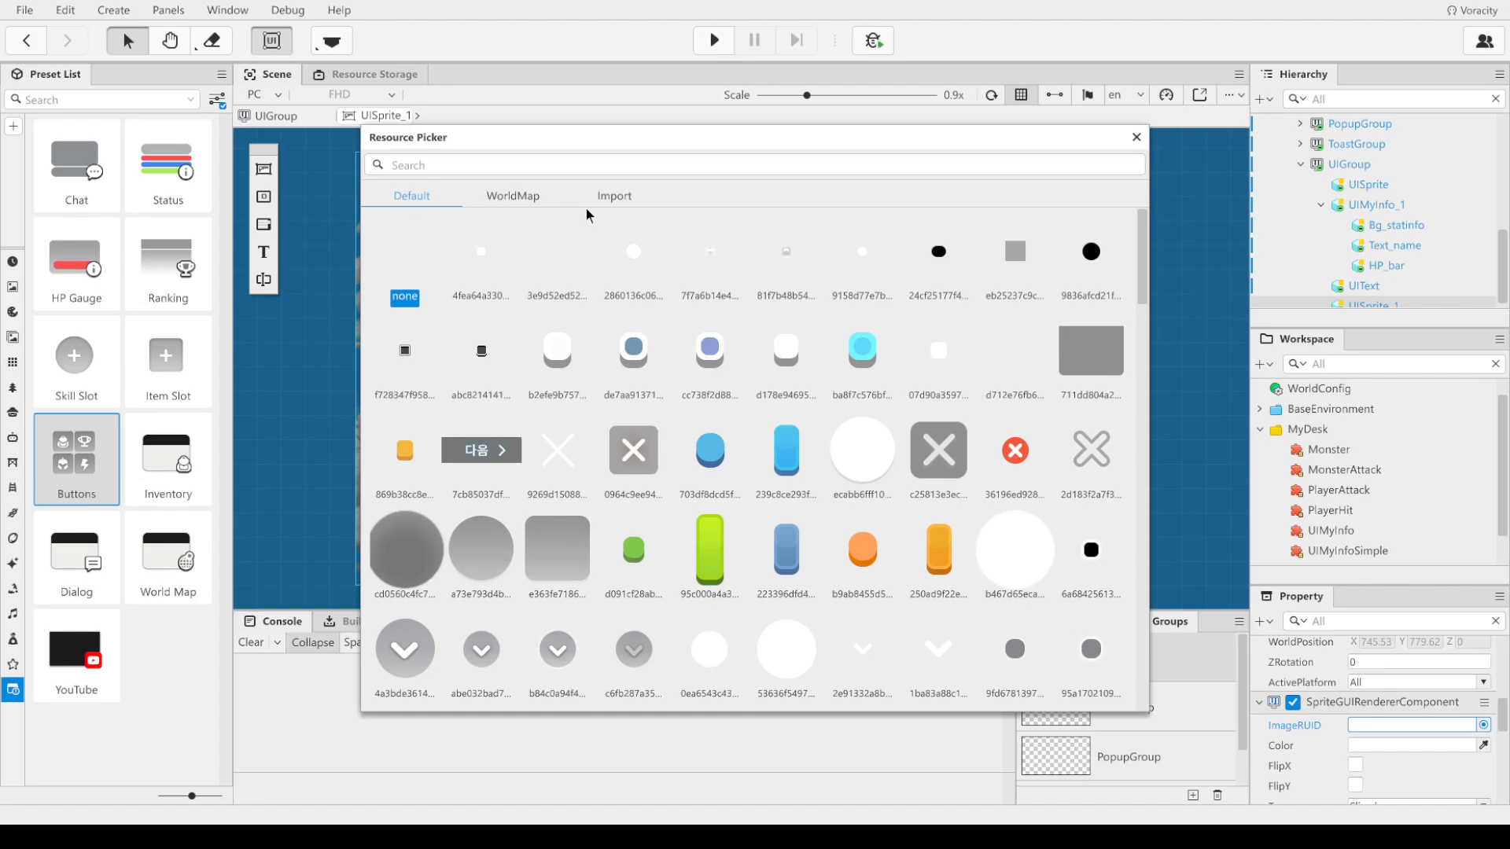
scroll(715, 513, "down", 10)
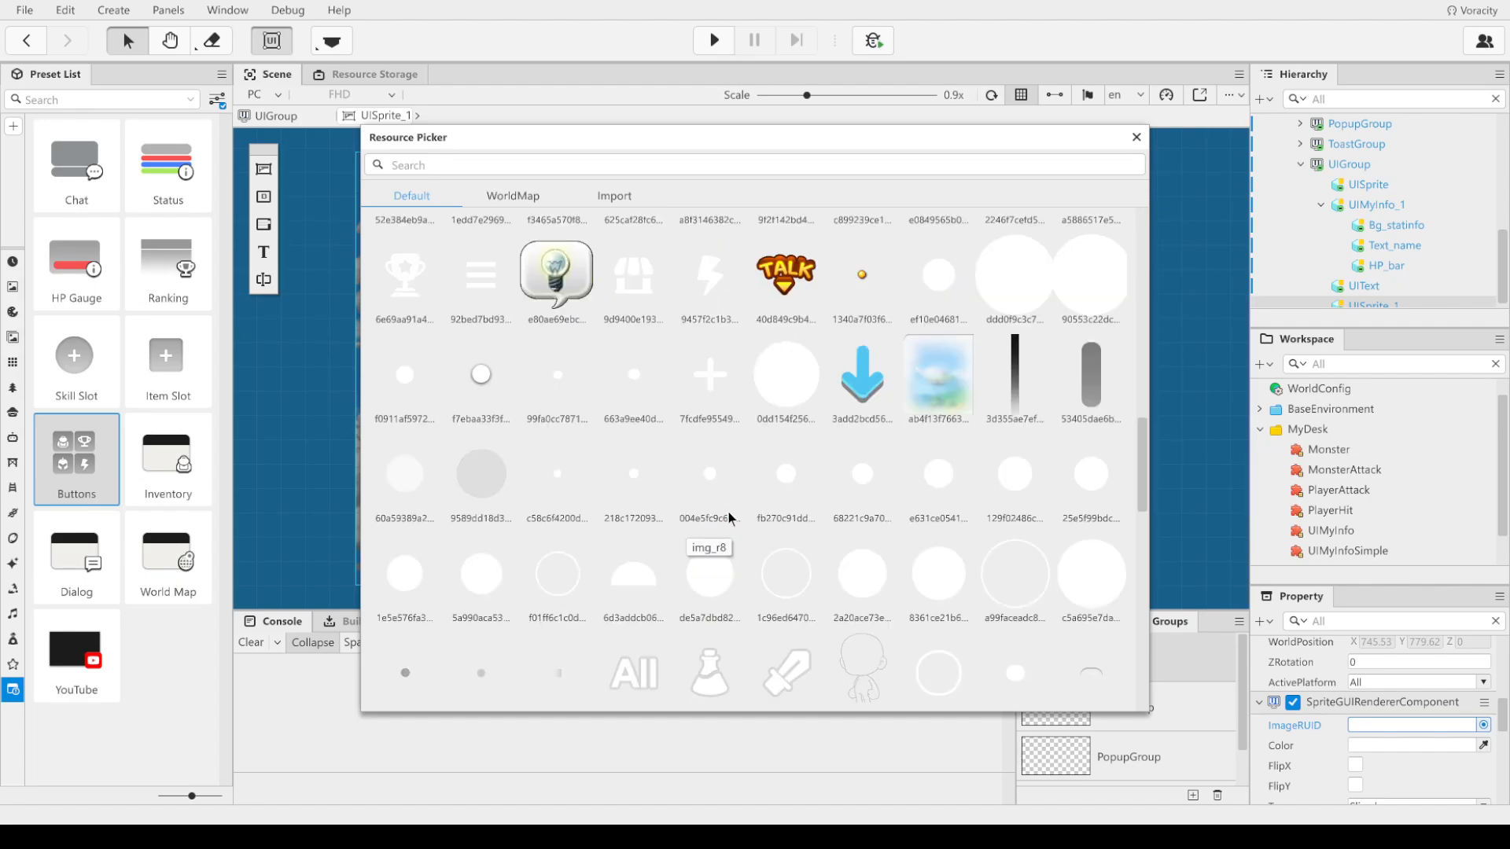
scroll(728, 512, "down", 10)
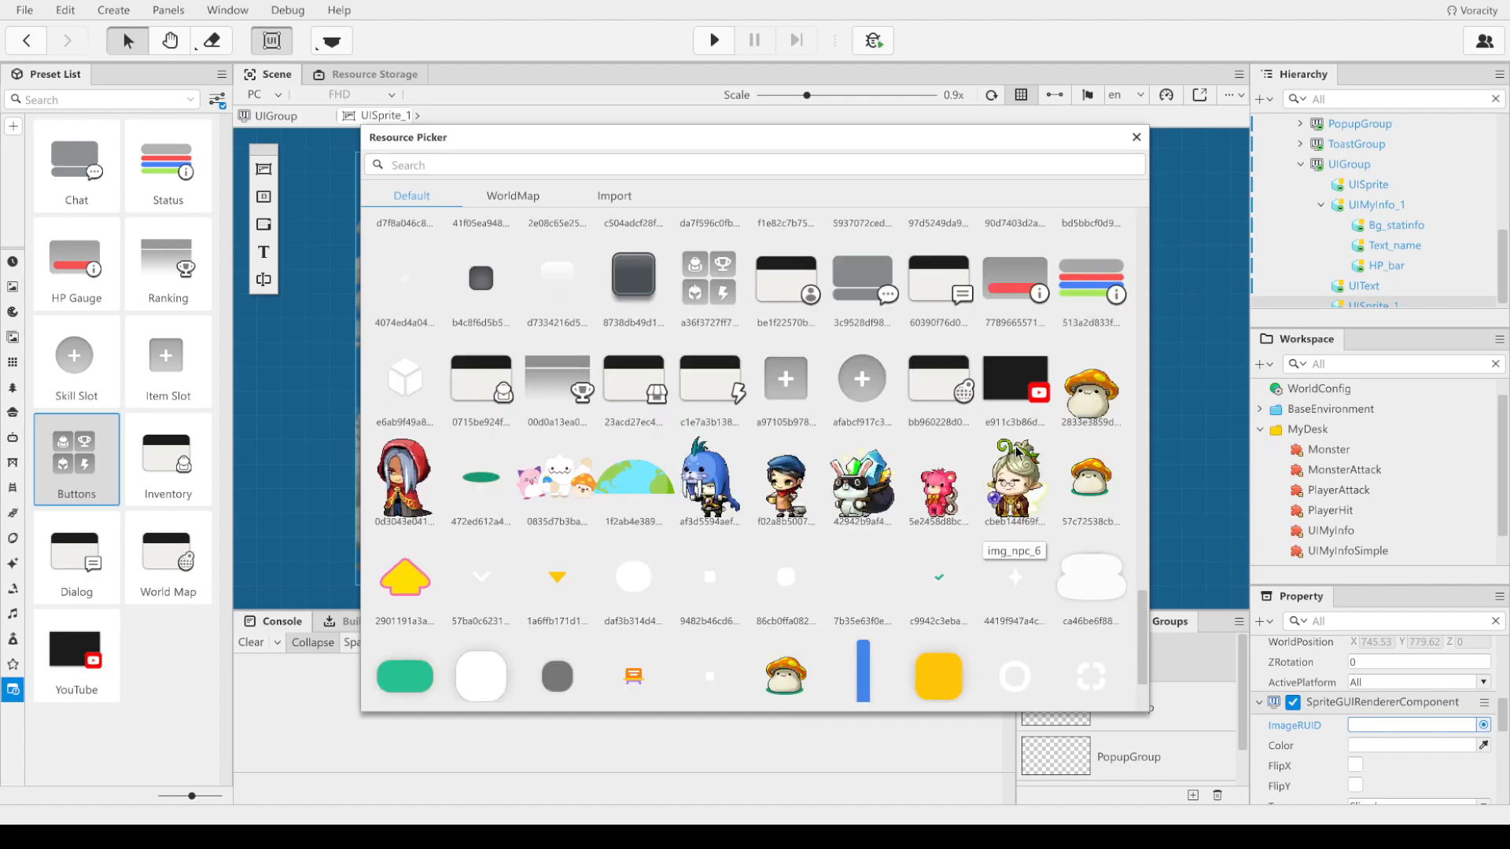
left_click(1015, 379)
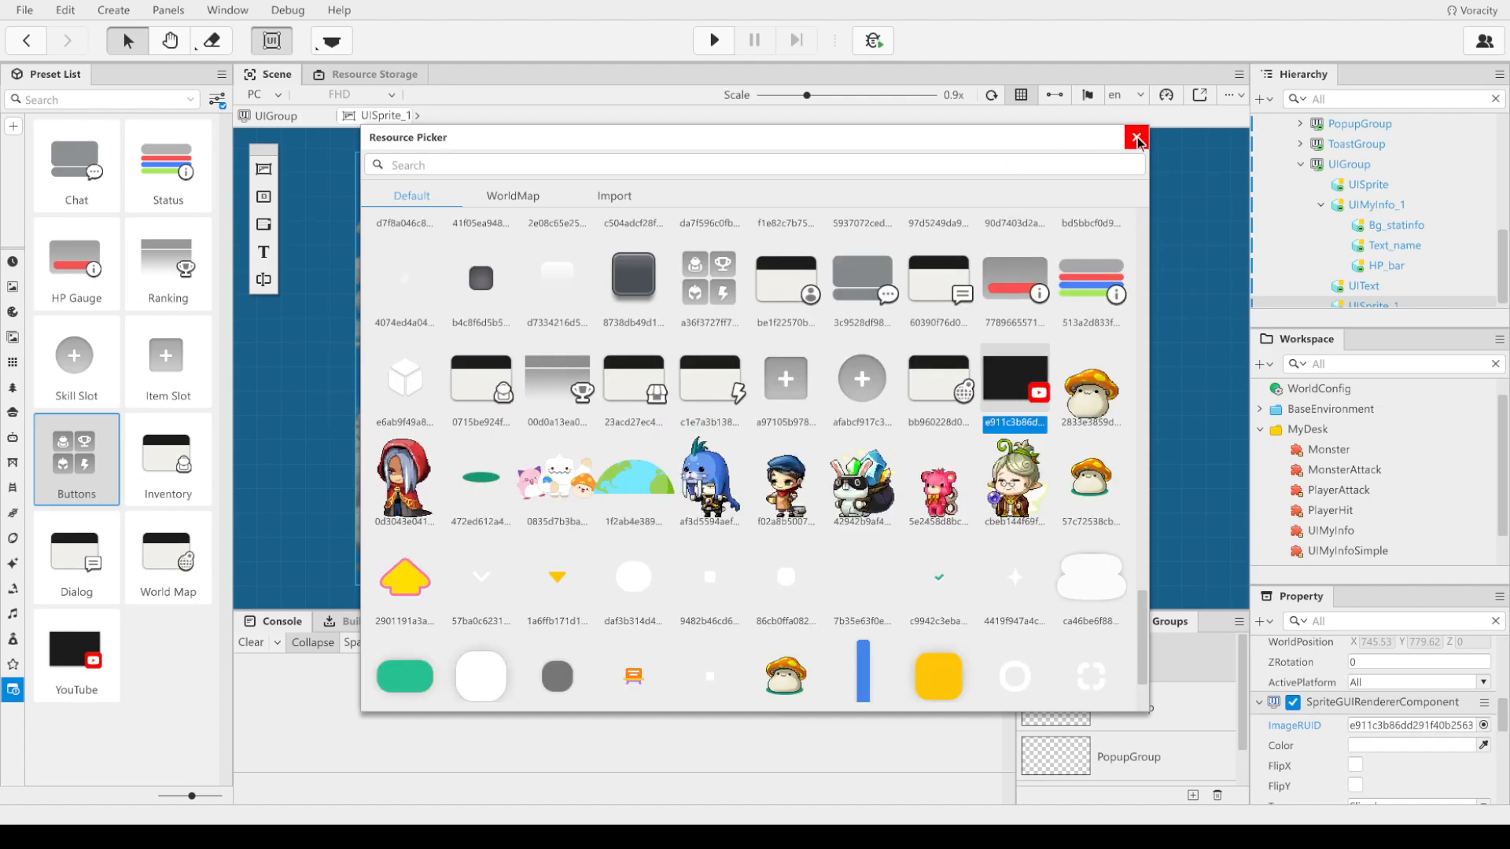
left_click(1136, 137)
left_click(499, 271)
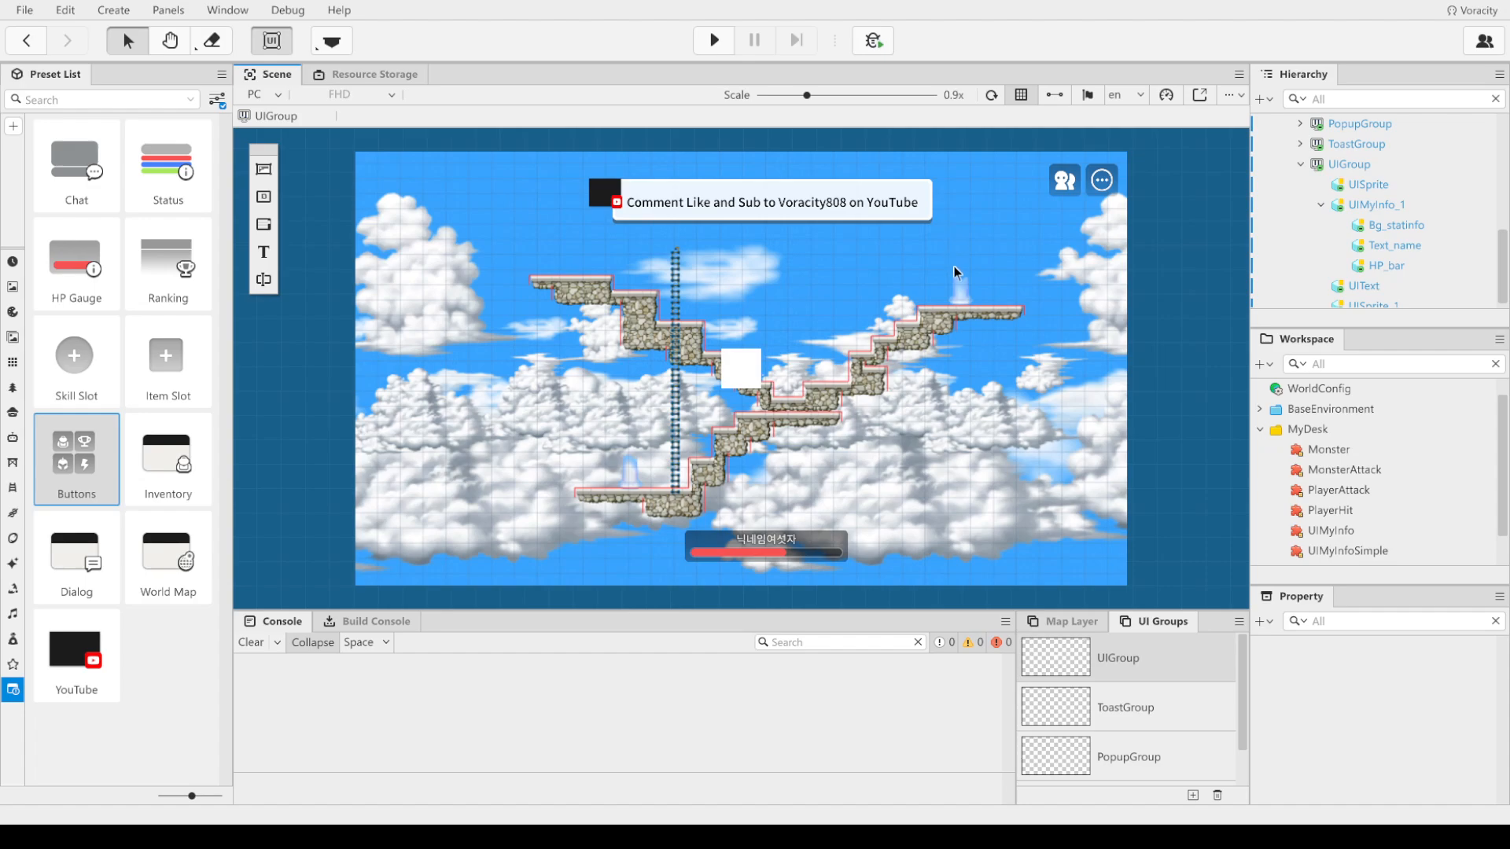
Step: Move the UI sprite from the left end of the text banner to its right end
left_click(596, 201)
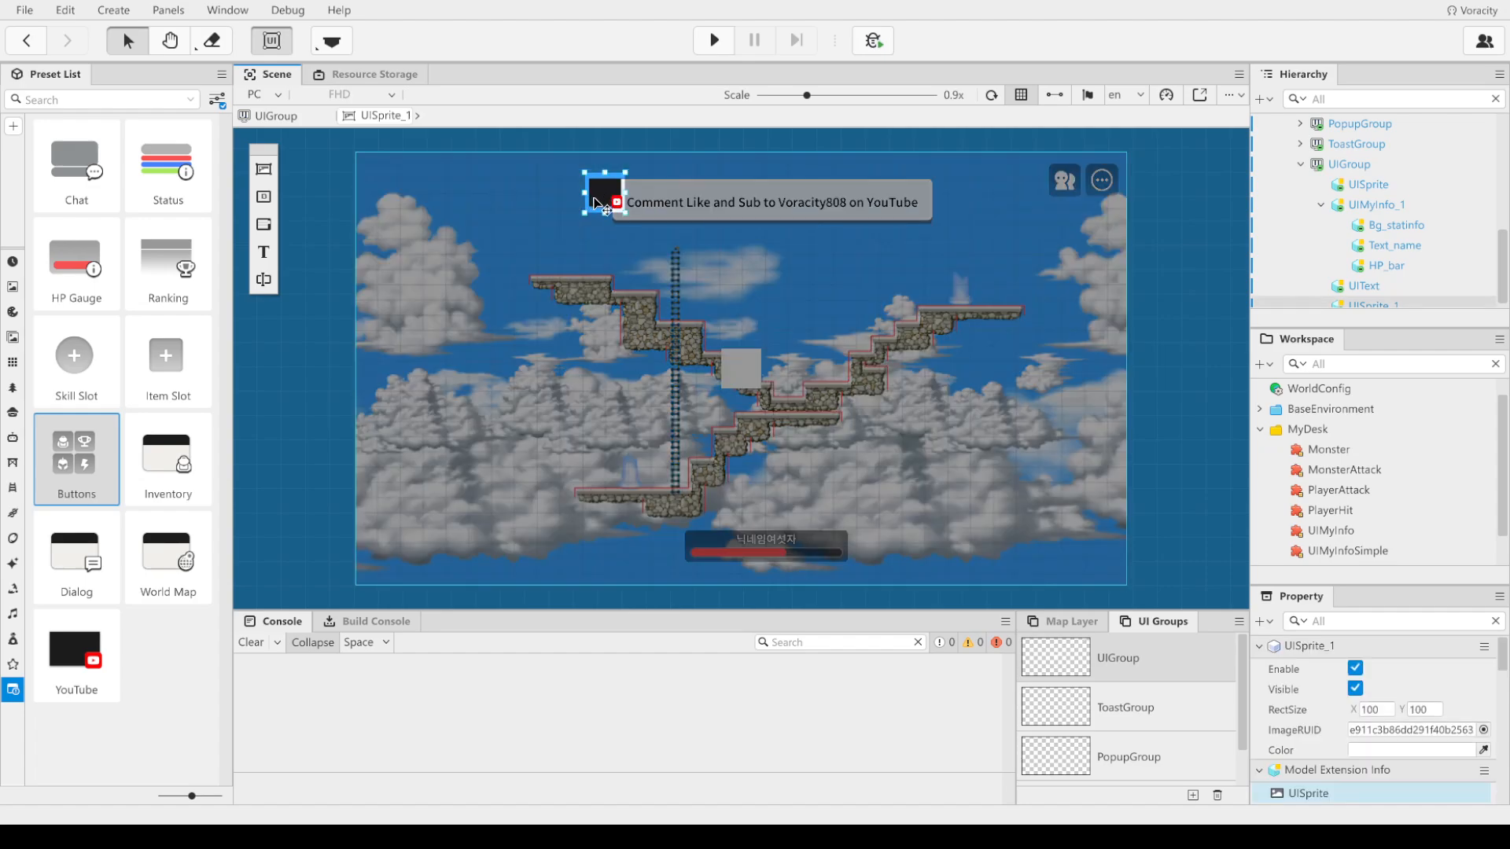
left_click_drag(595, 203, 953, 206)
left_click(1031, 301)
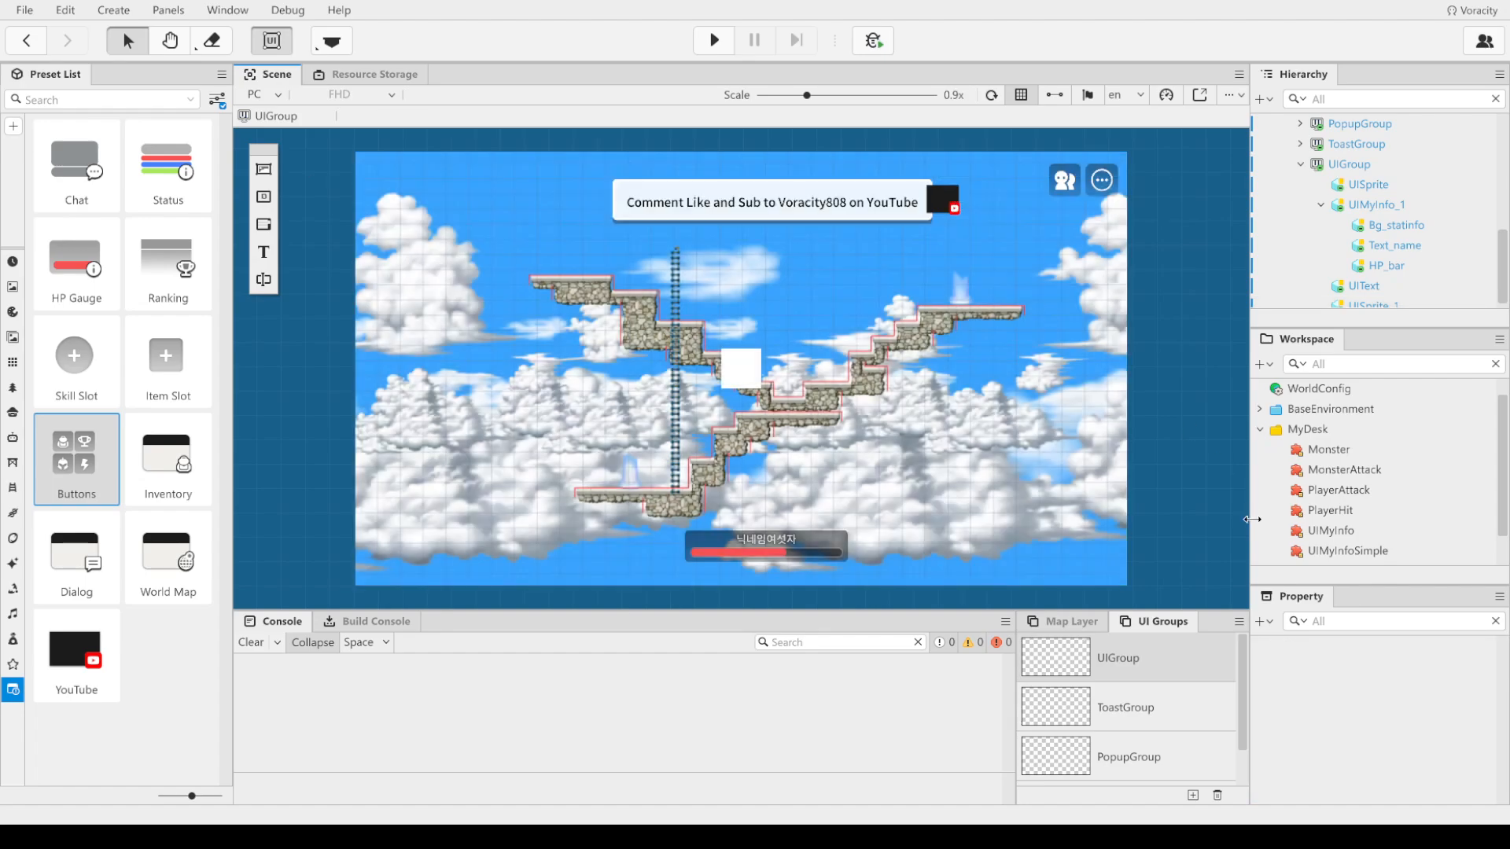
Step: Replace the sprite's image with the large orange mushroom and place it over the banner's upper-right corner
left_click(952, 193)
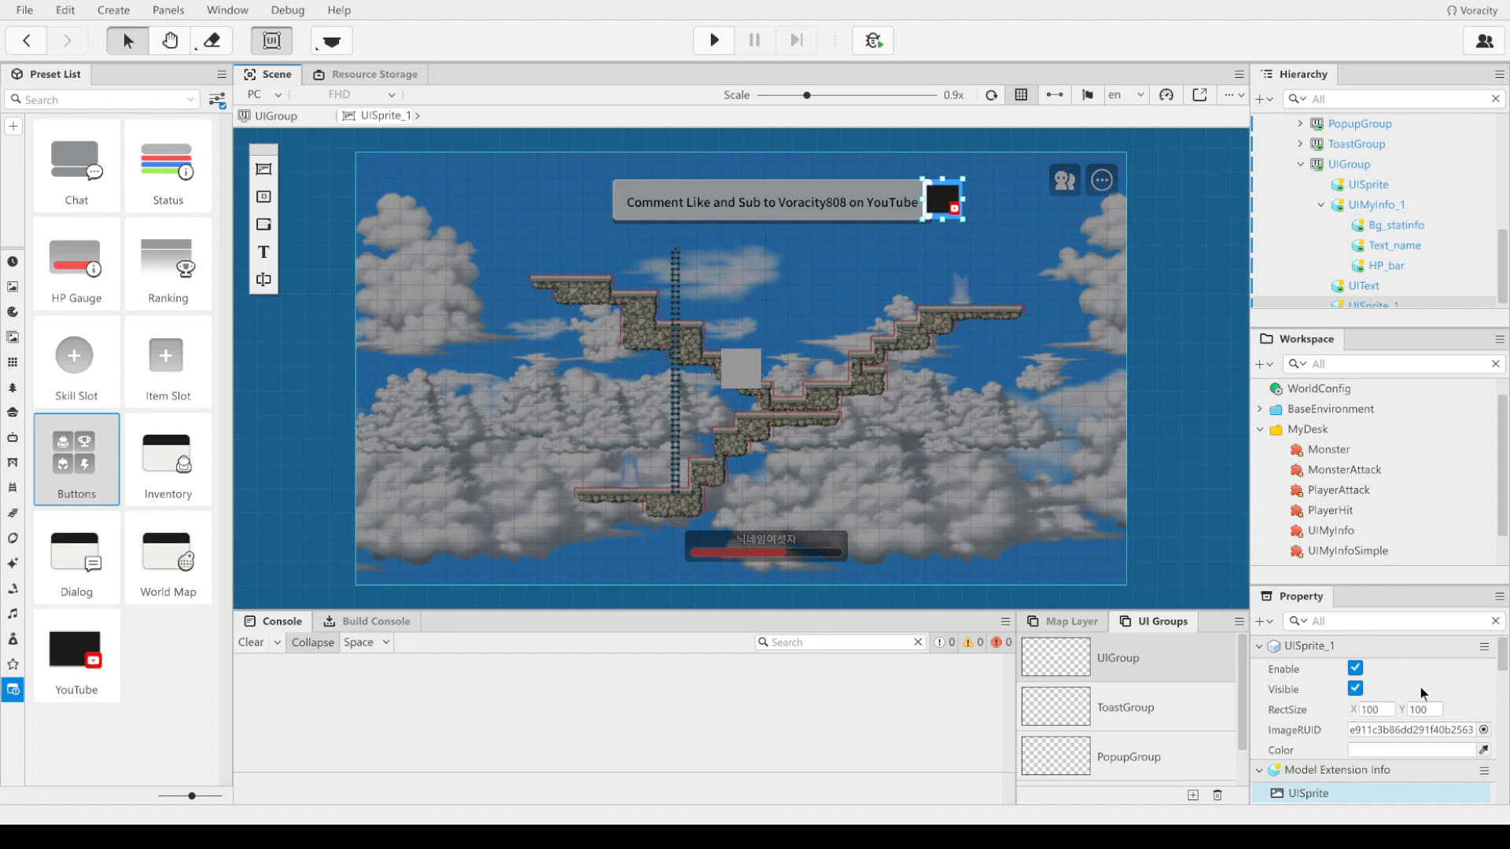
left_click(1482, 730)
scroll(923, 501, "down", 10)
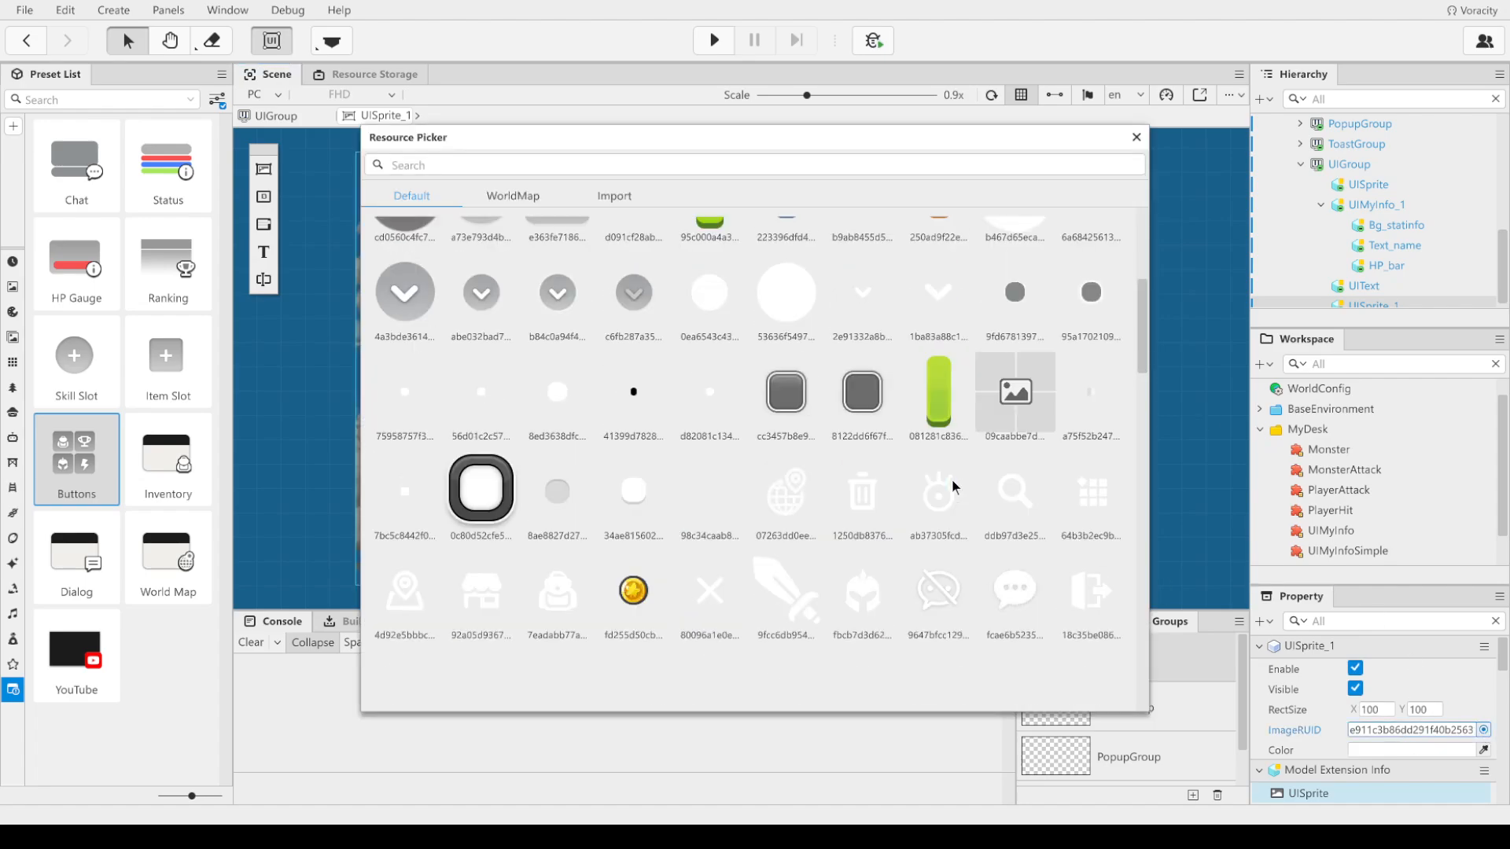
scroll(997, 556, "down", 15)
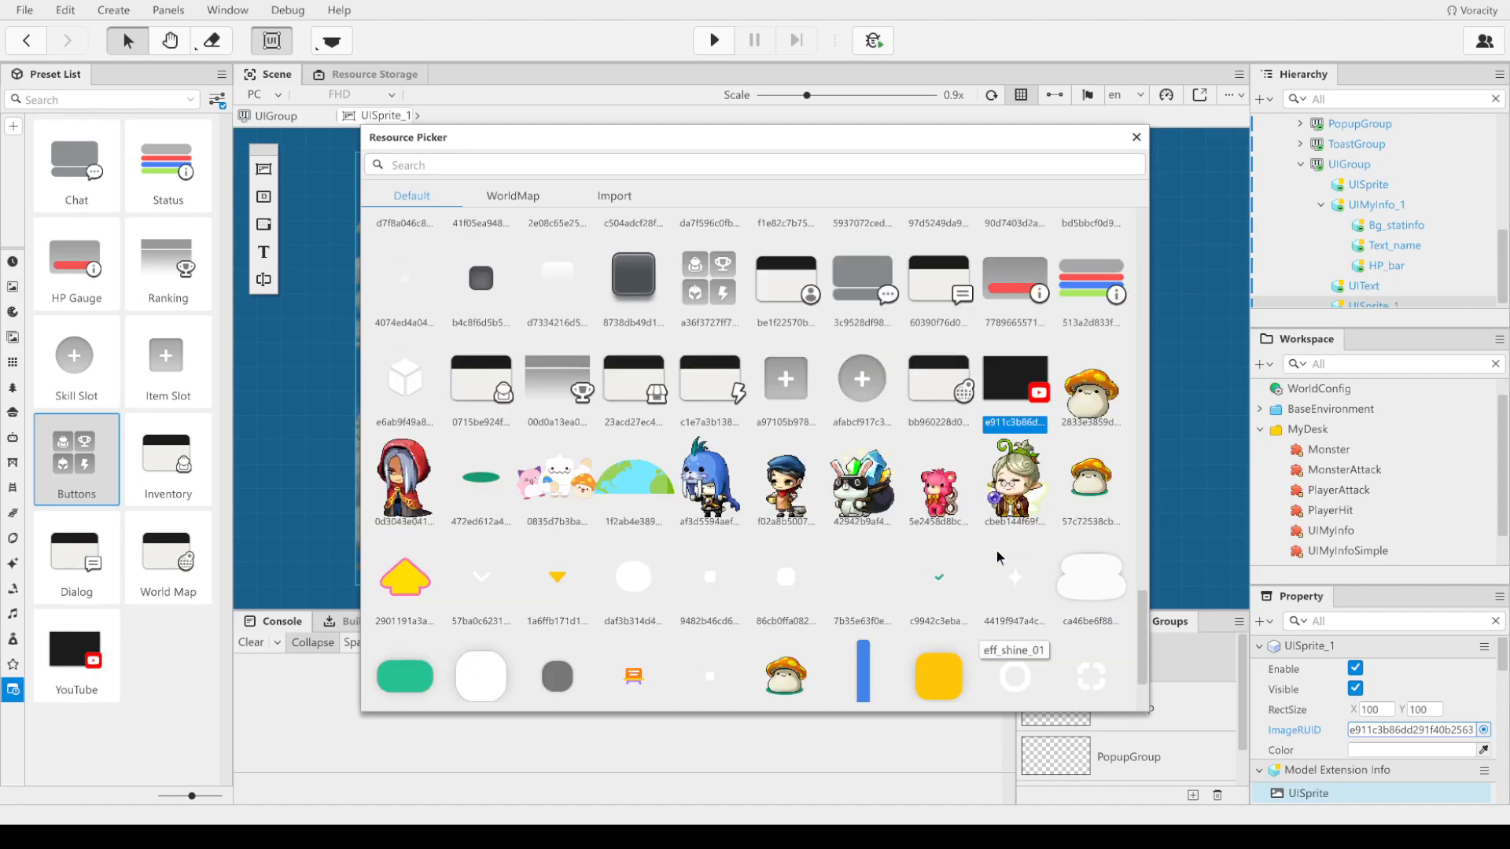
left_click(1091, 384)
scroll(870, 637, "down", 2)
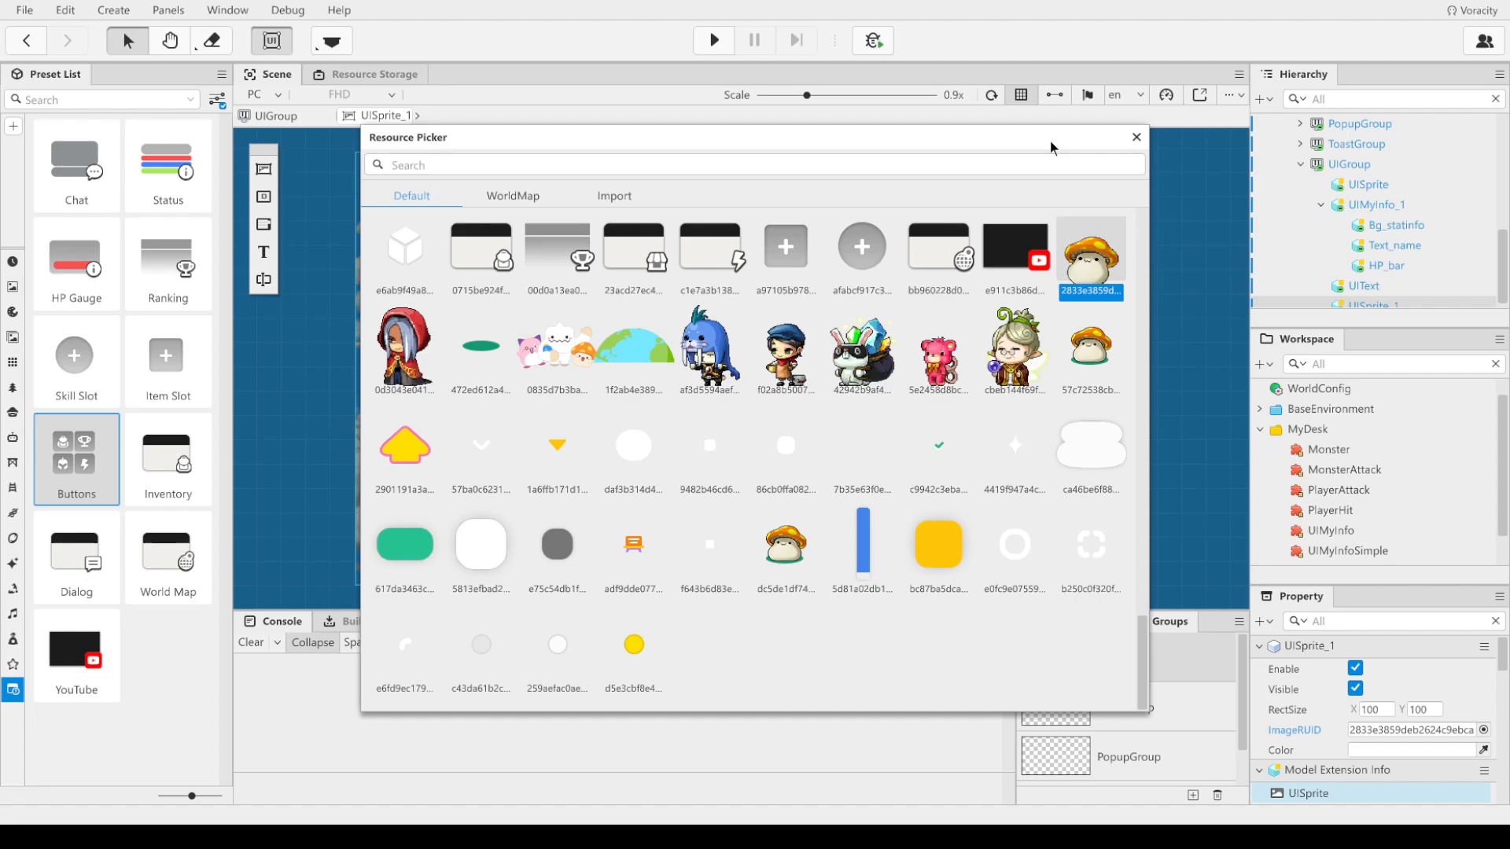
left_click(1136, 135)
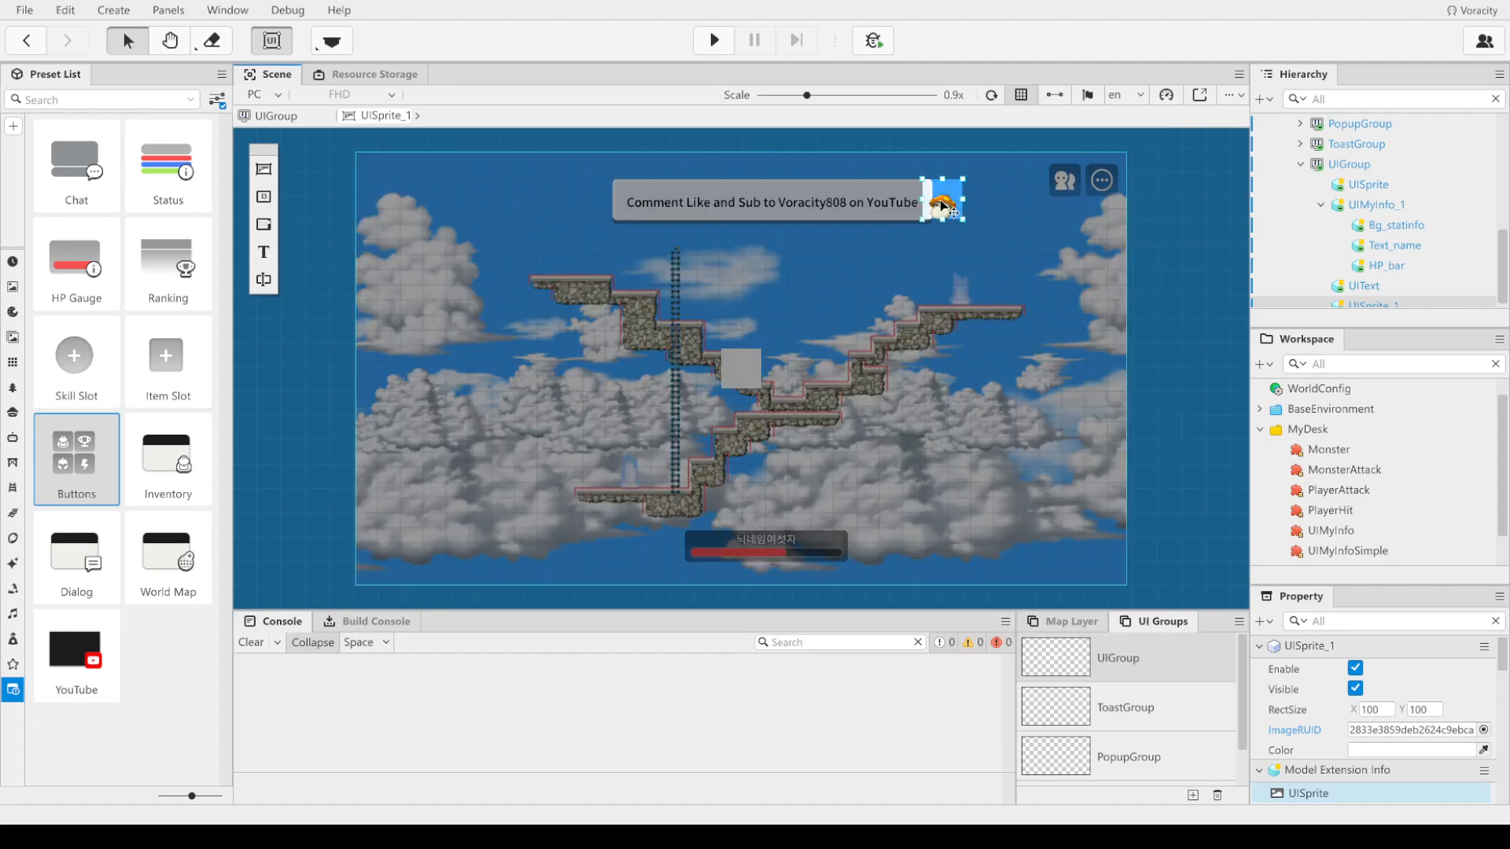
left_click(1000, 345)
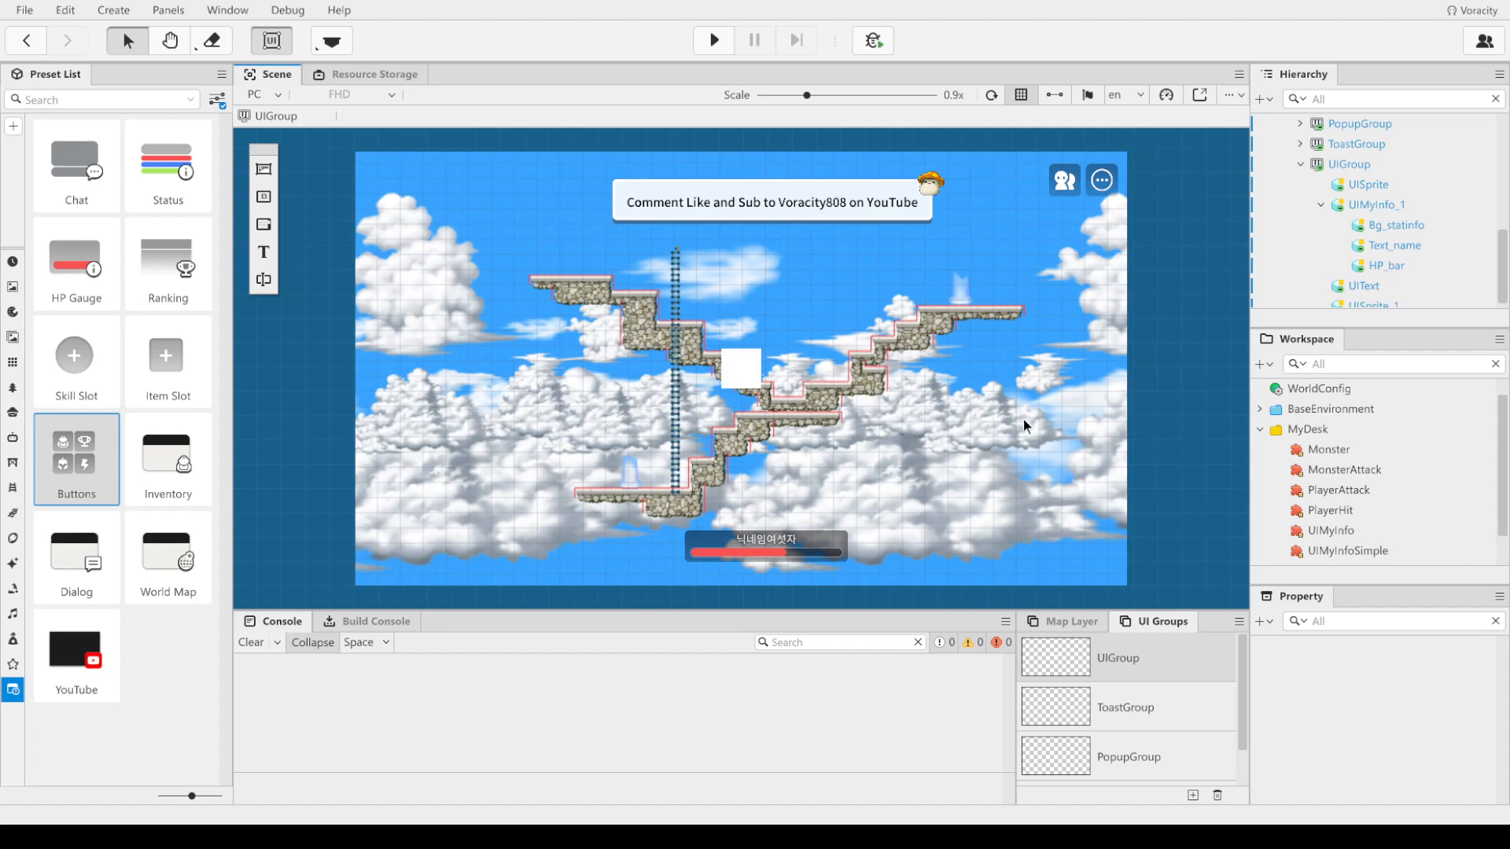
Step: Delete the blank white UI sprite at the canvas centre and display the monster presets
left_click(745, 370)
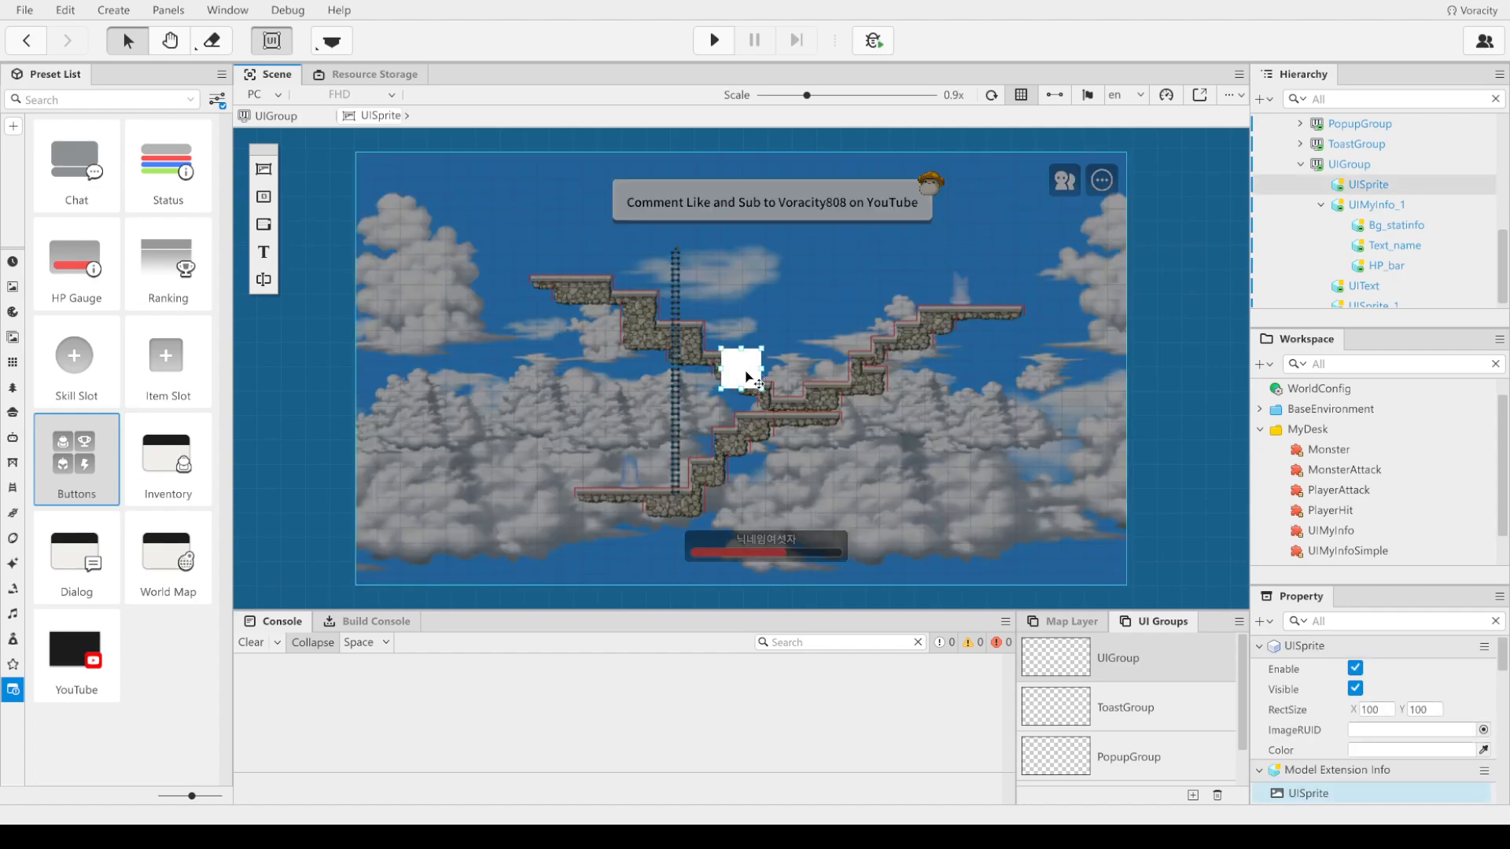
key("Delete")
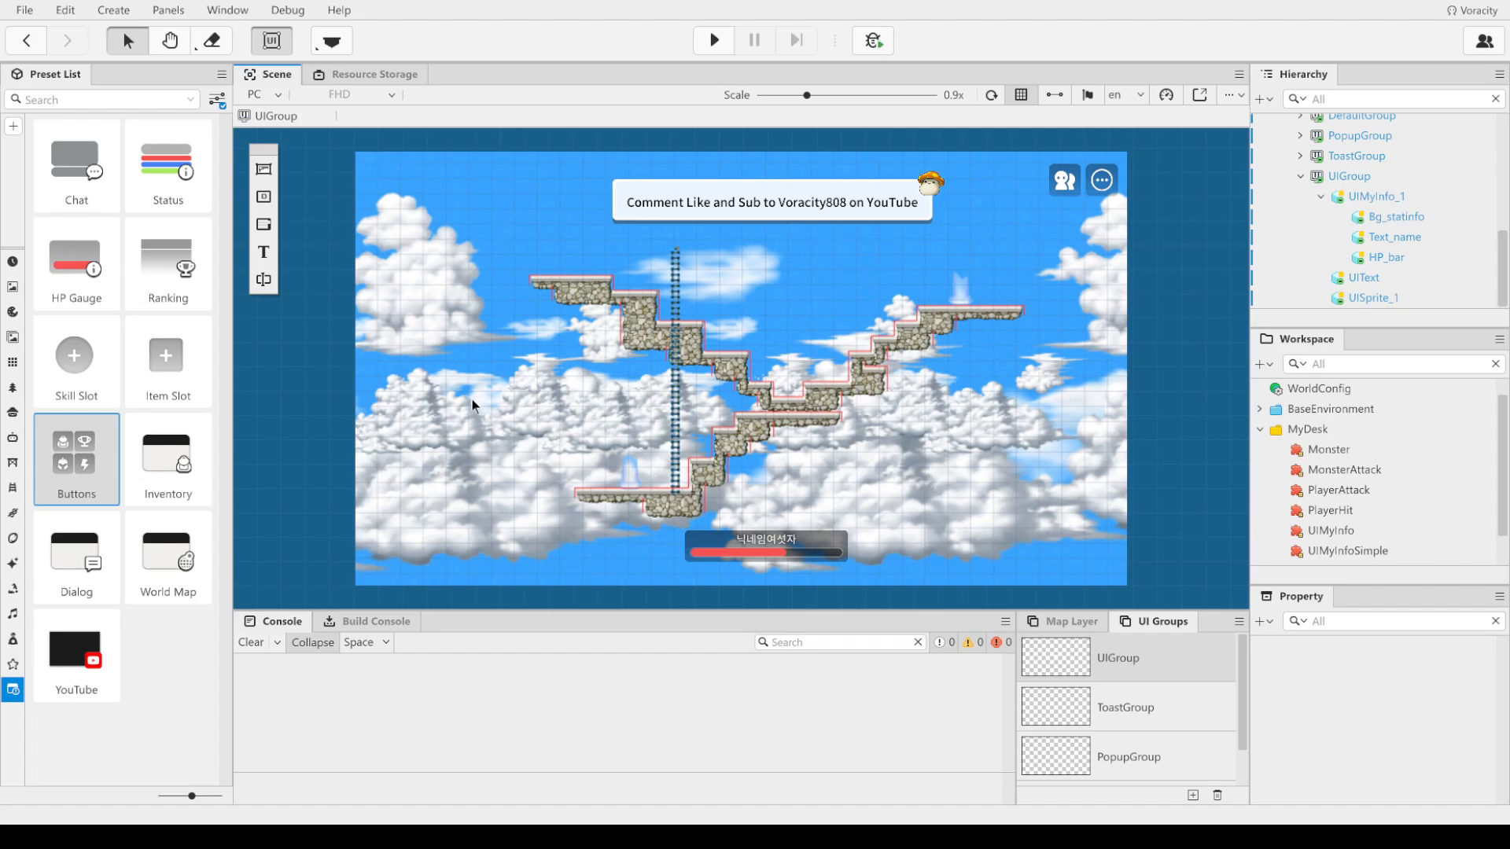
left_click(11, 415)
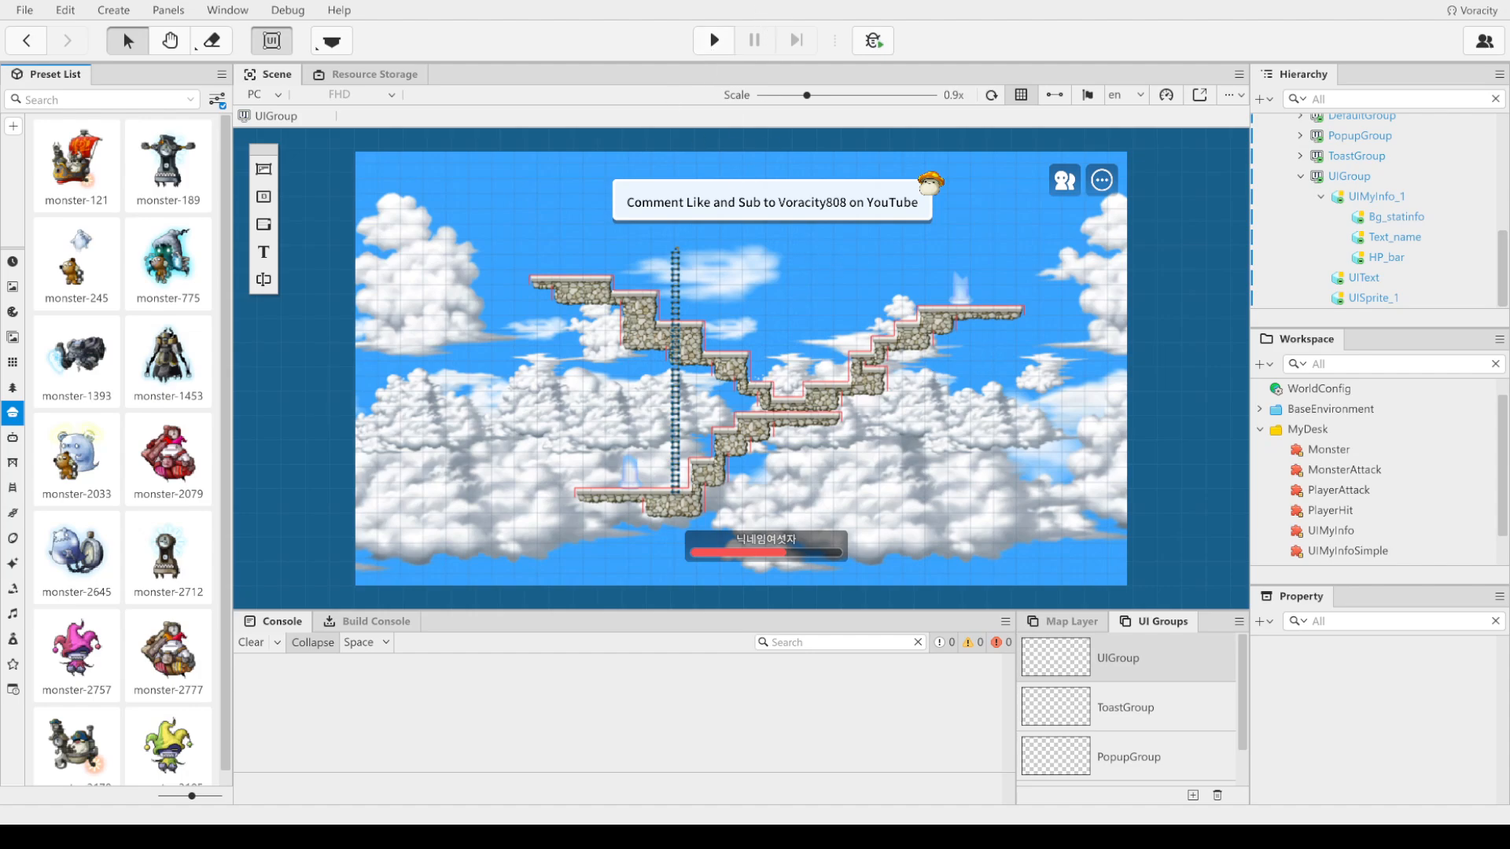
Step: Playtest the world and climb the ladder in map02 up to the stone platform beside it
left_click(727, 44)
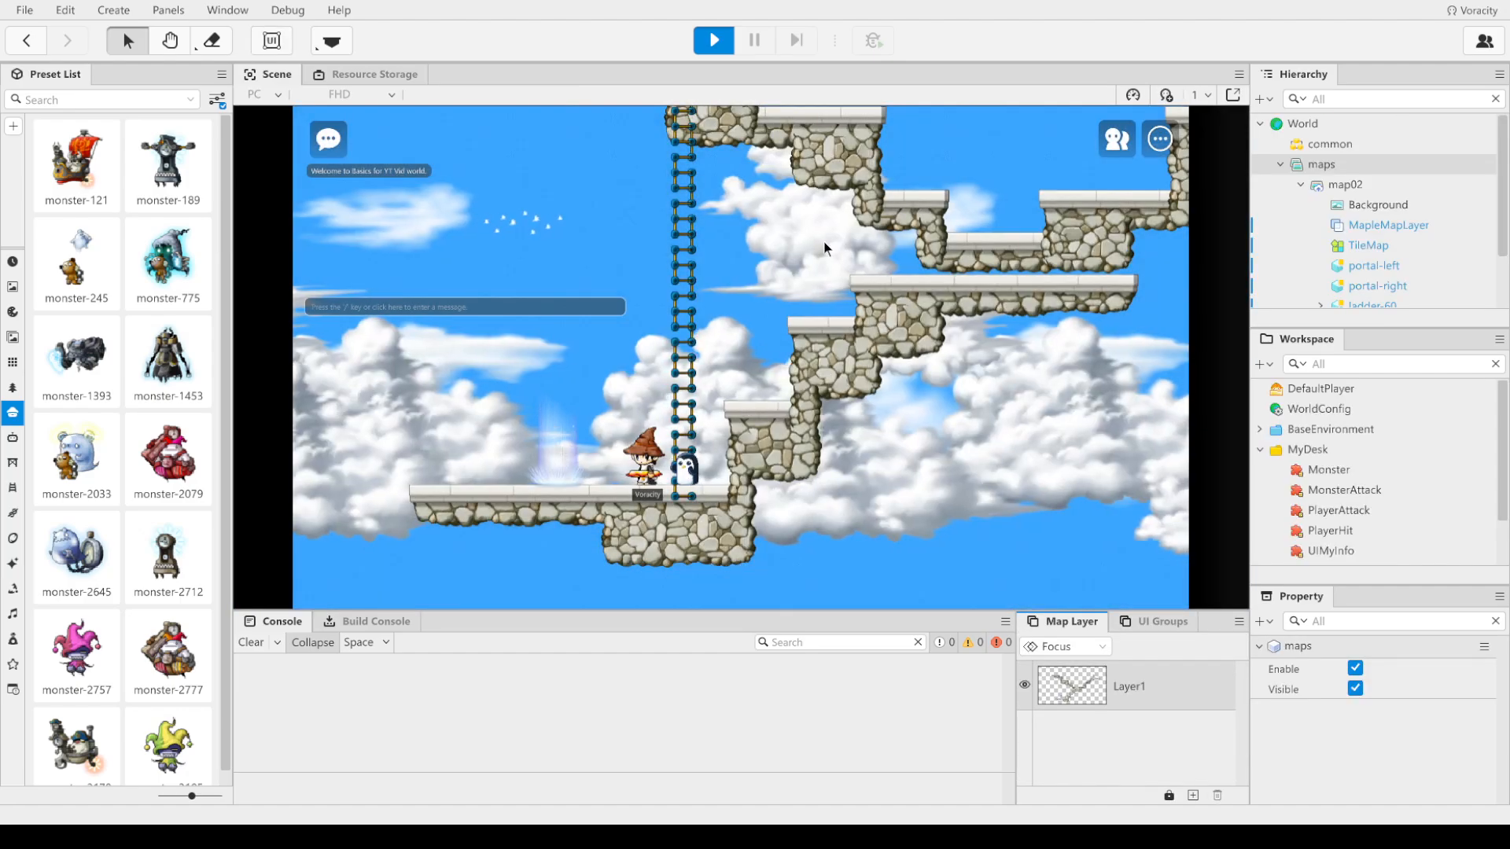
key("Up")
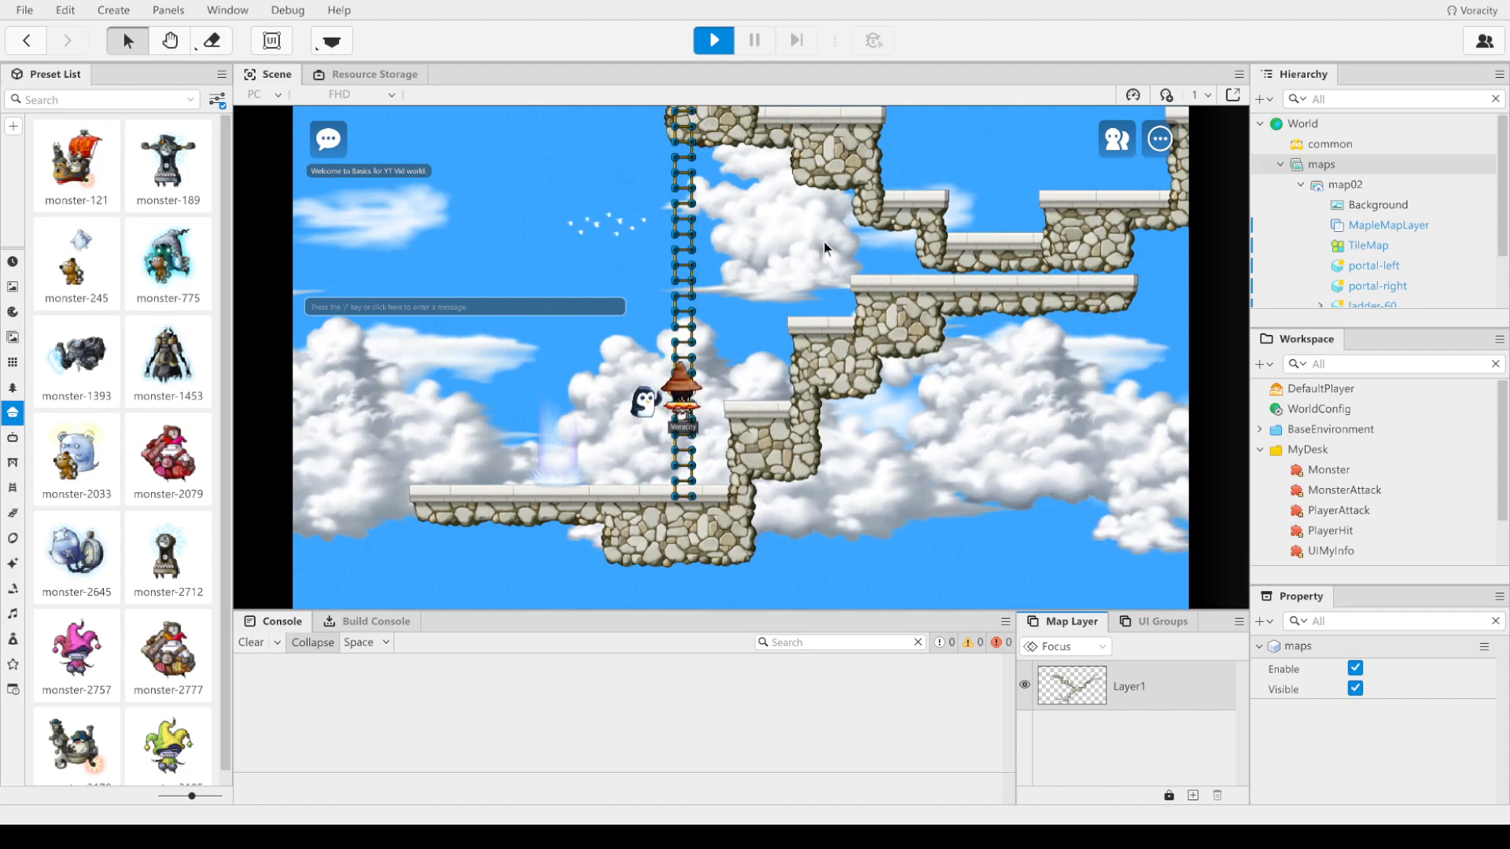
key("Up")
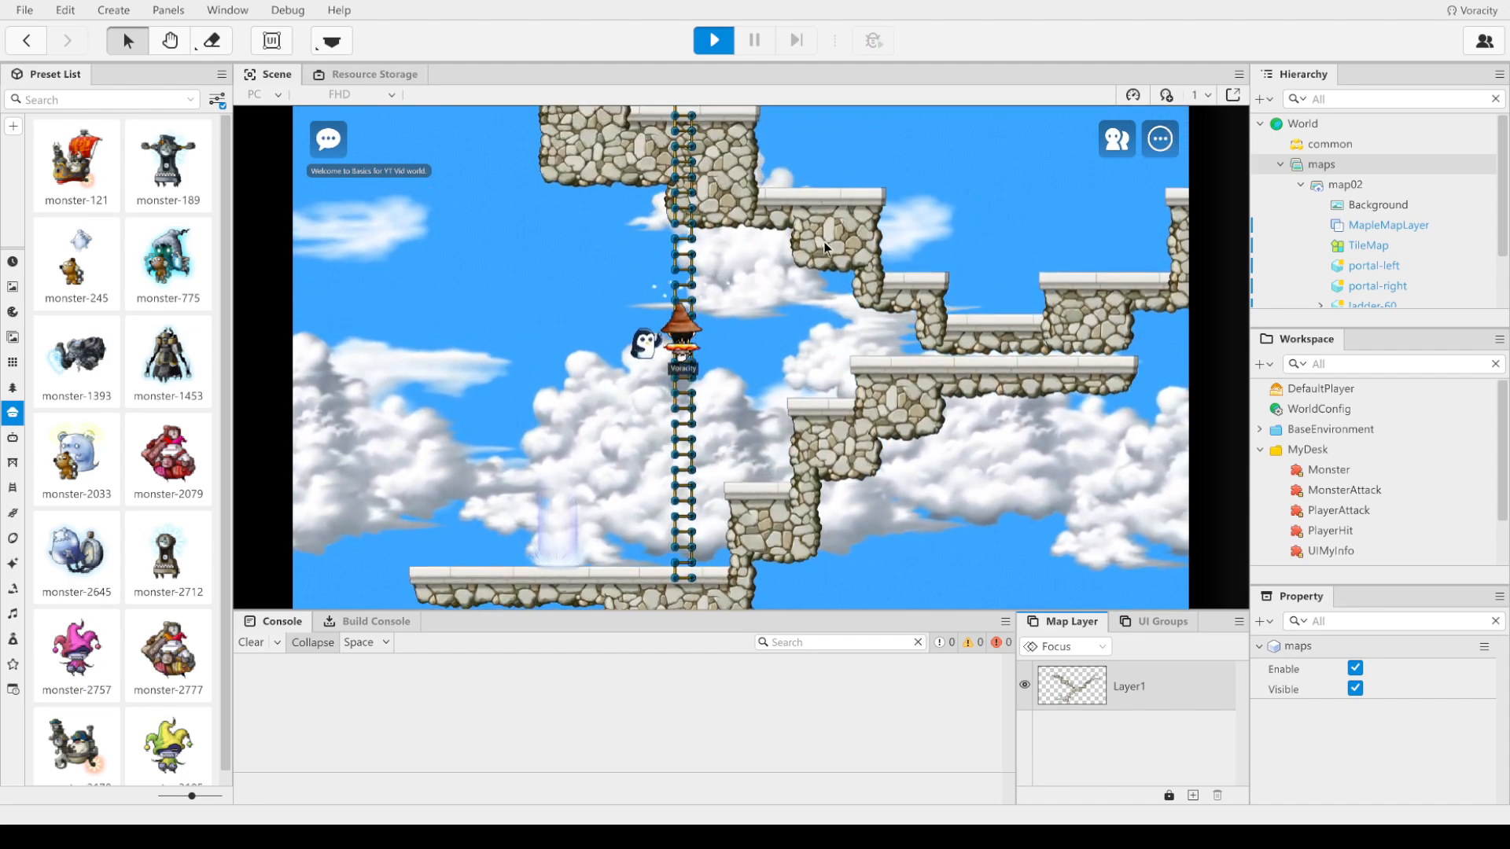
key("Up")
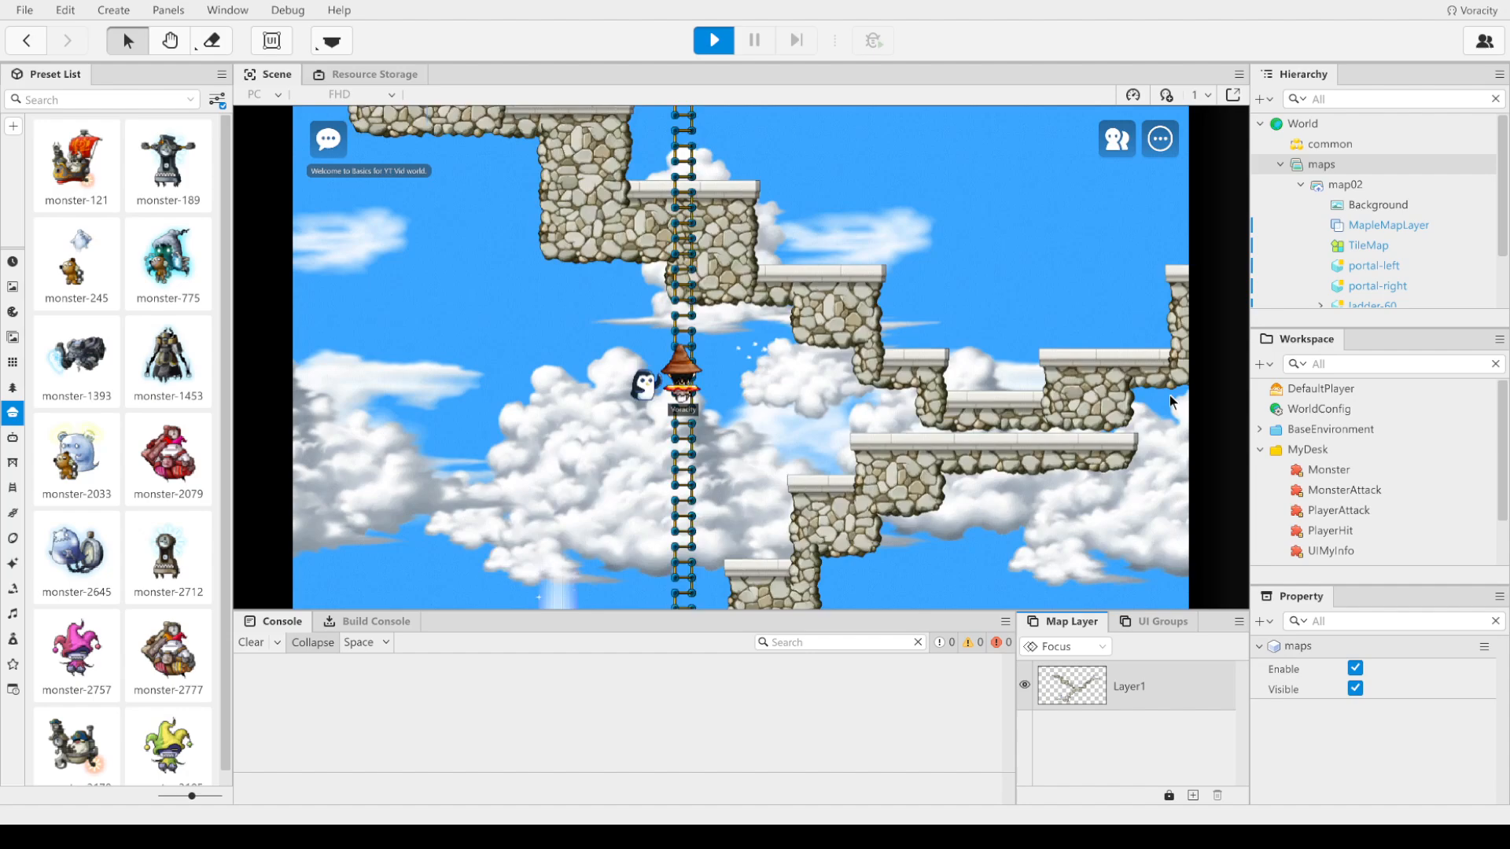
key("Up")
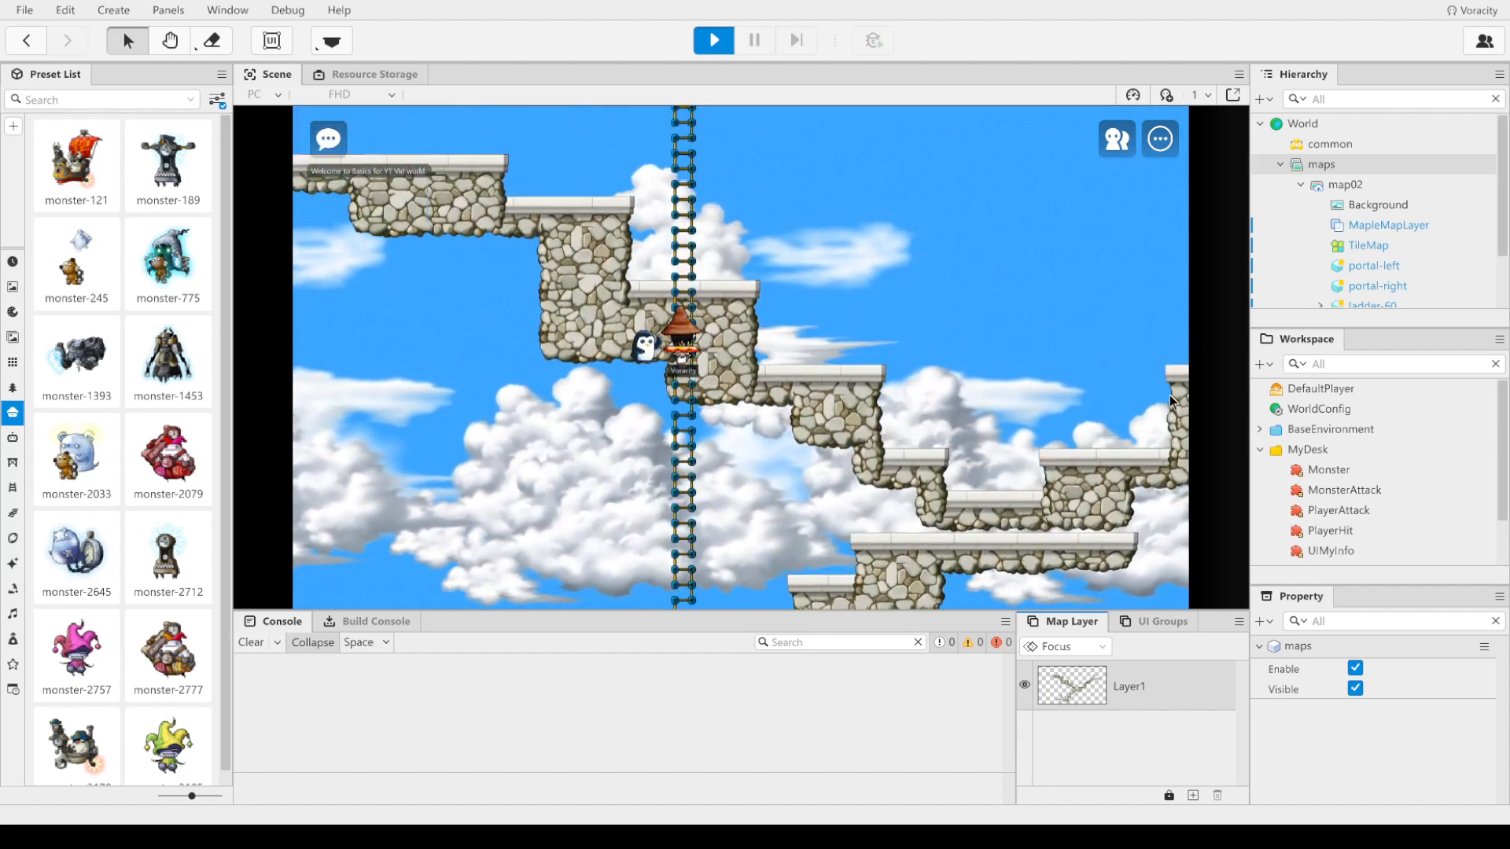
key("Up")
key("alt+Right")
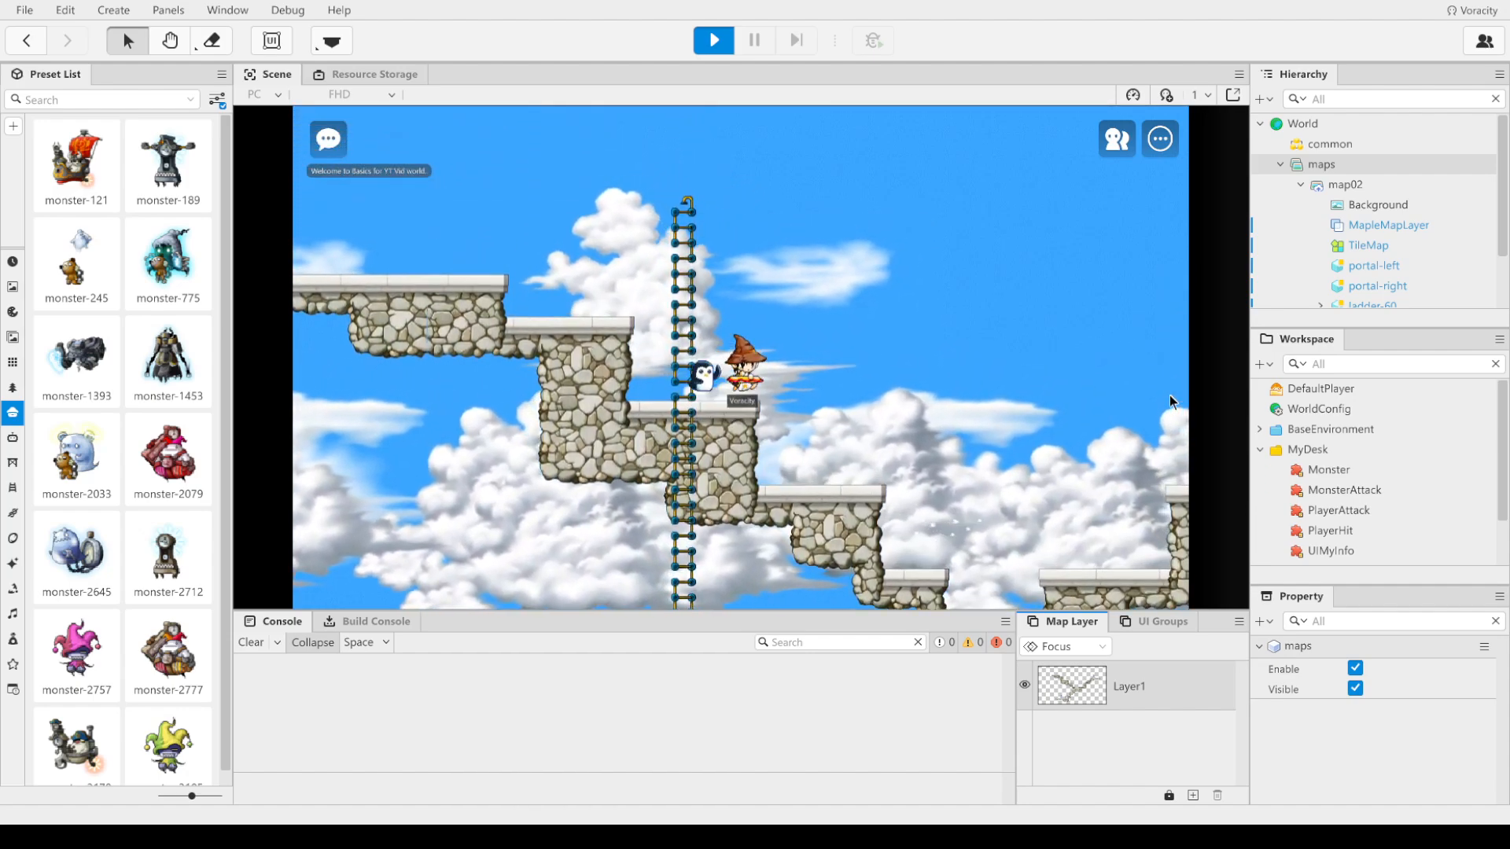
Step: Bring the character back down to map02's lower-left portal and travel through it to map01
key("Right")
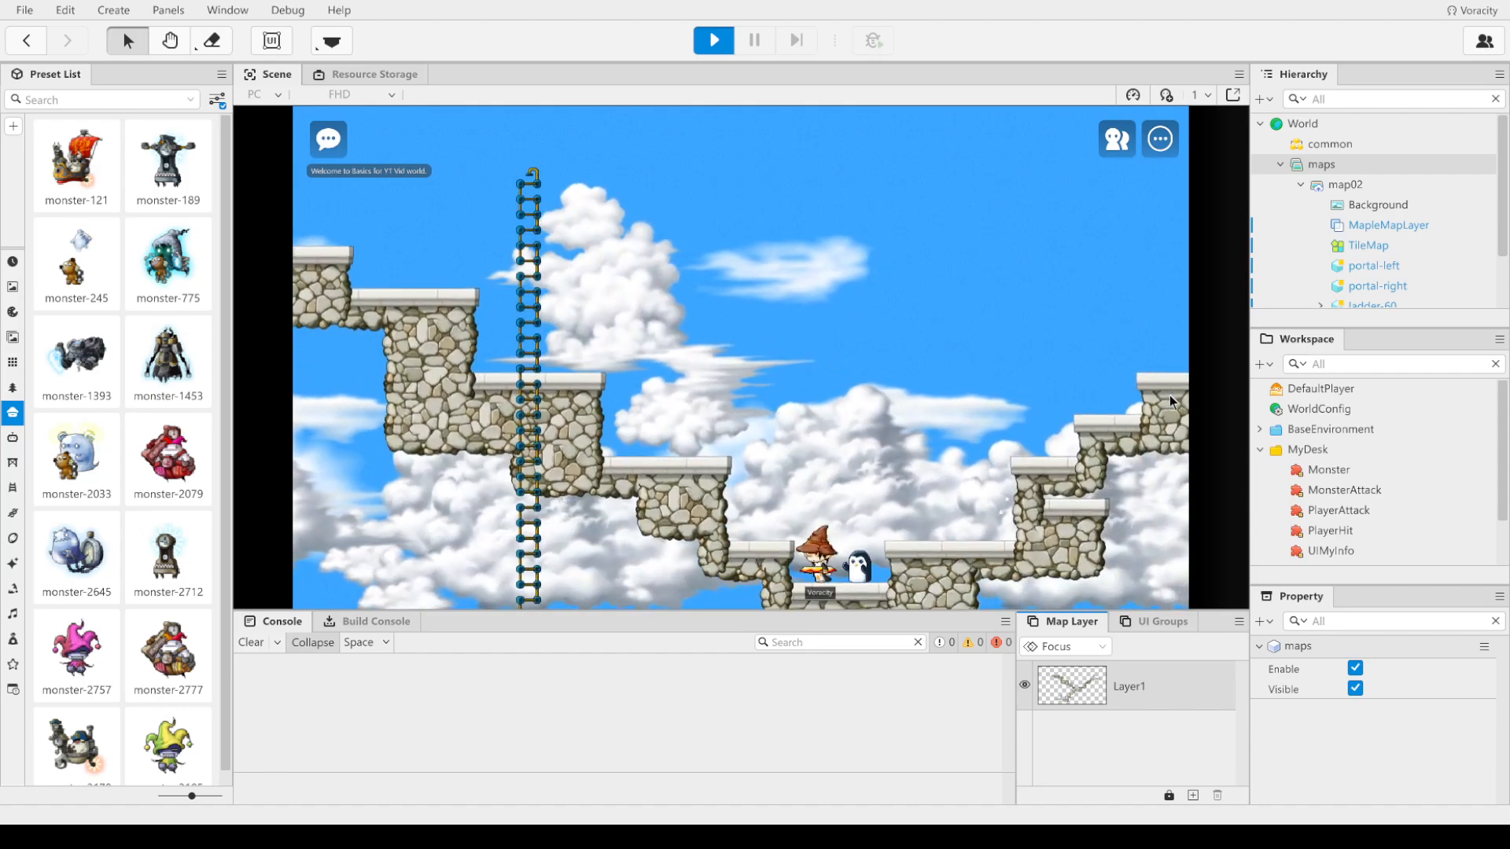
key("alt+Left")
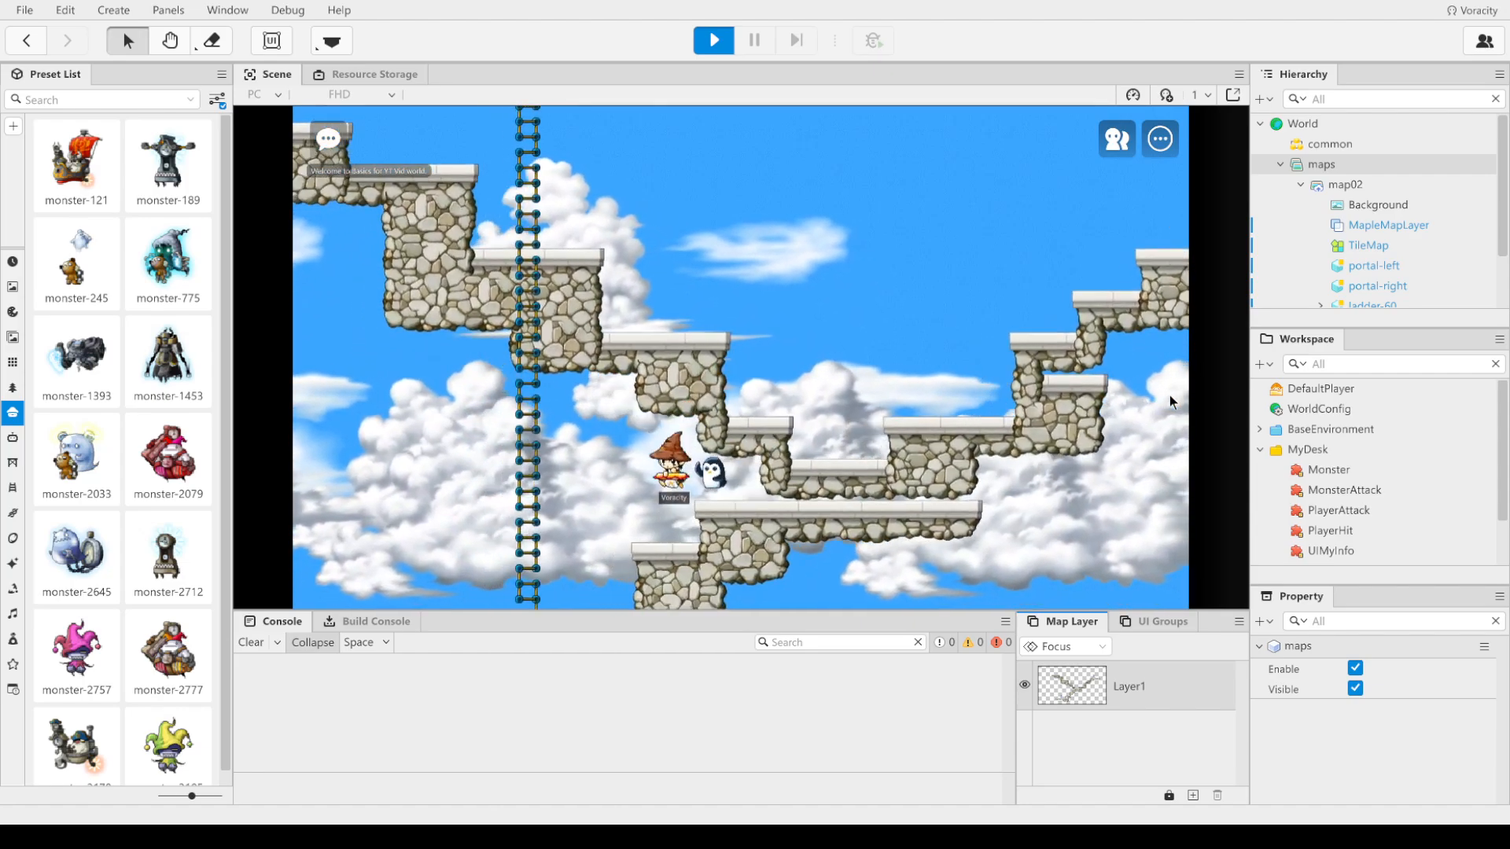
key("Left")
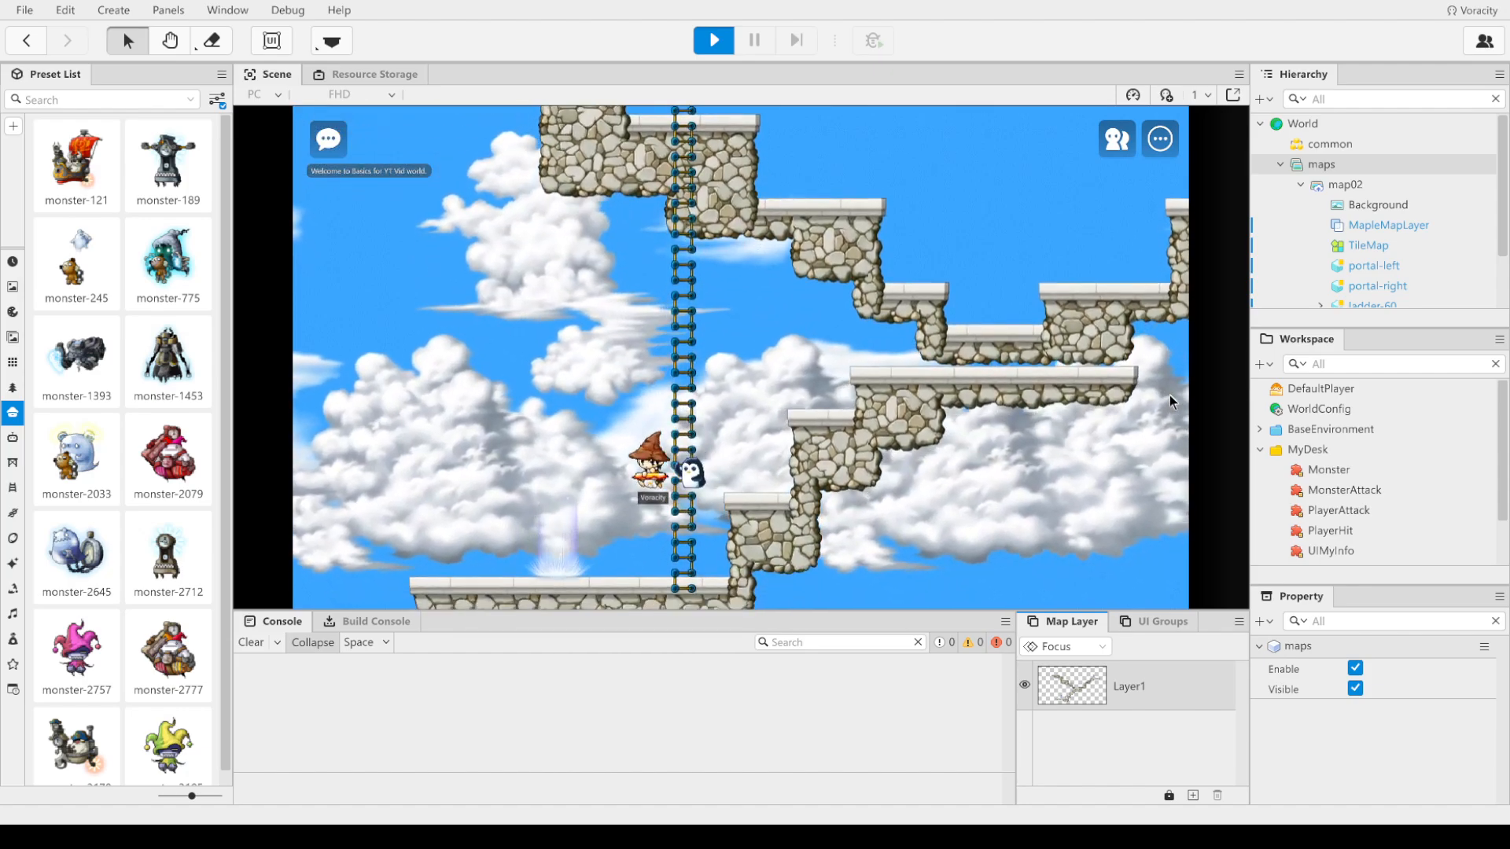
key("Up")
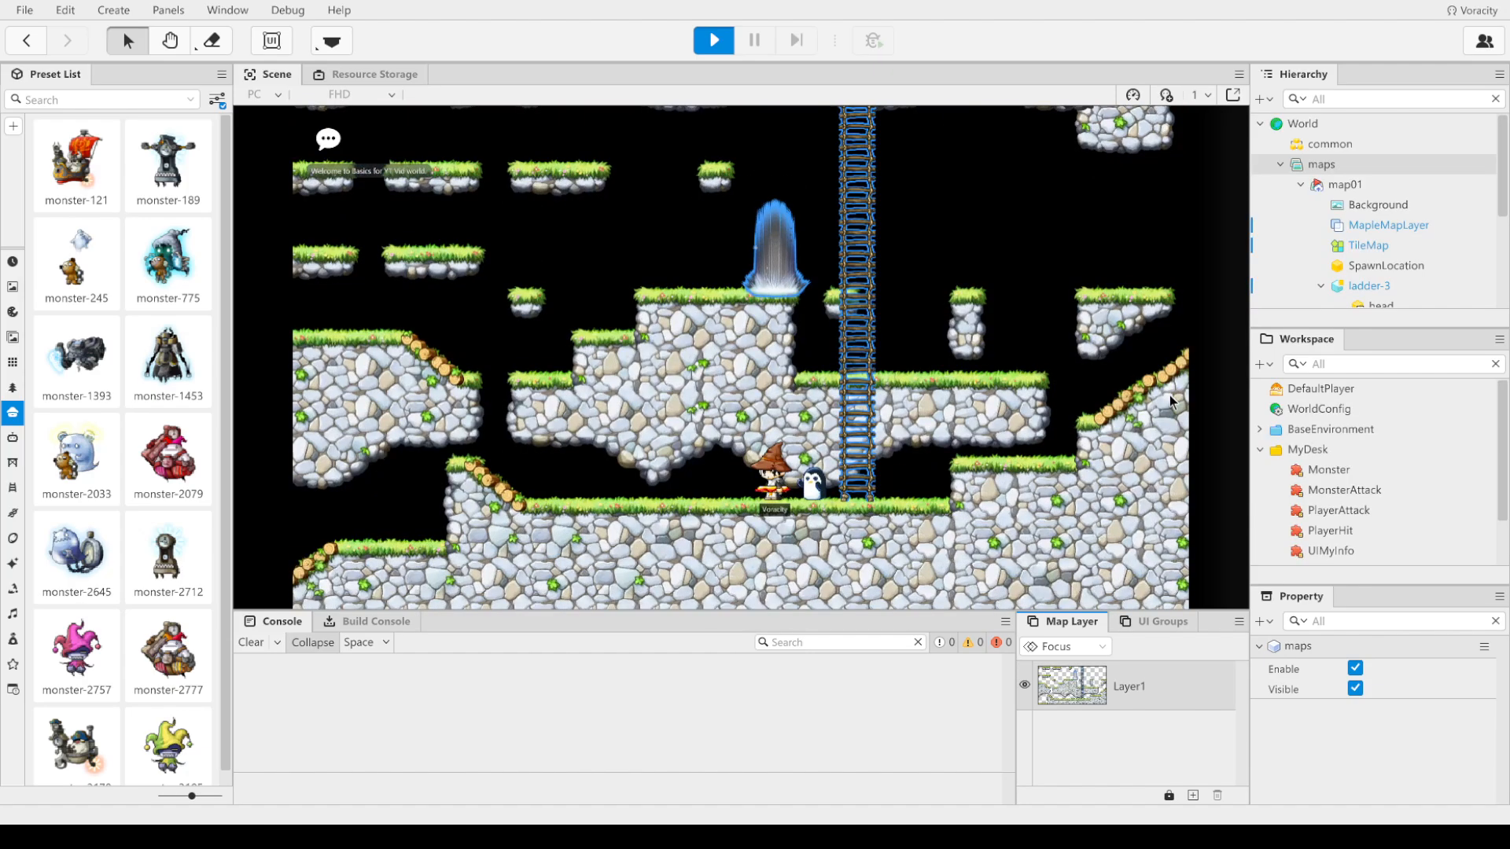
Step: Test climbing the tall ladder in map01, jumping off and catching it again on the way up
key("Right")
key("Up")
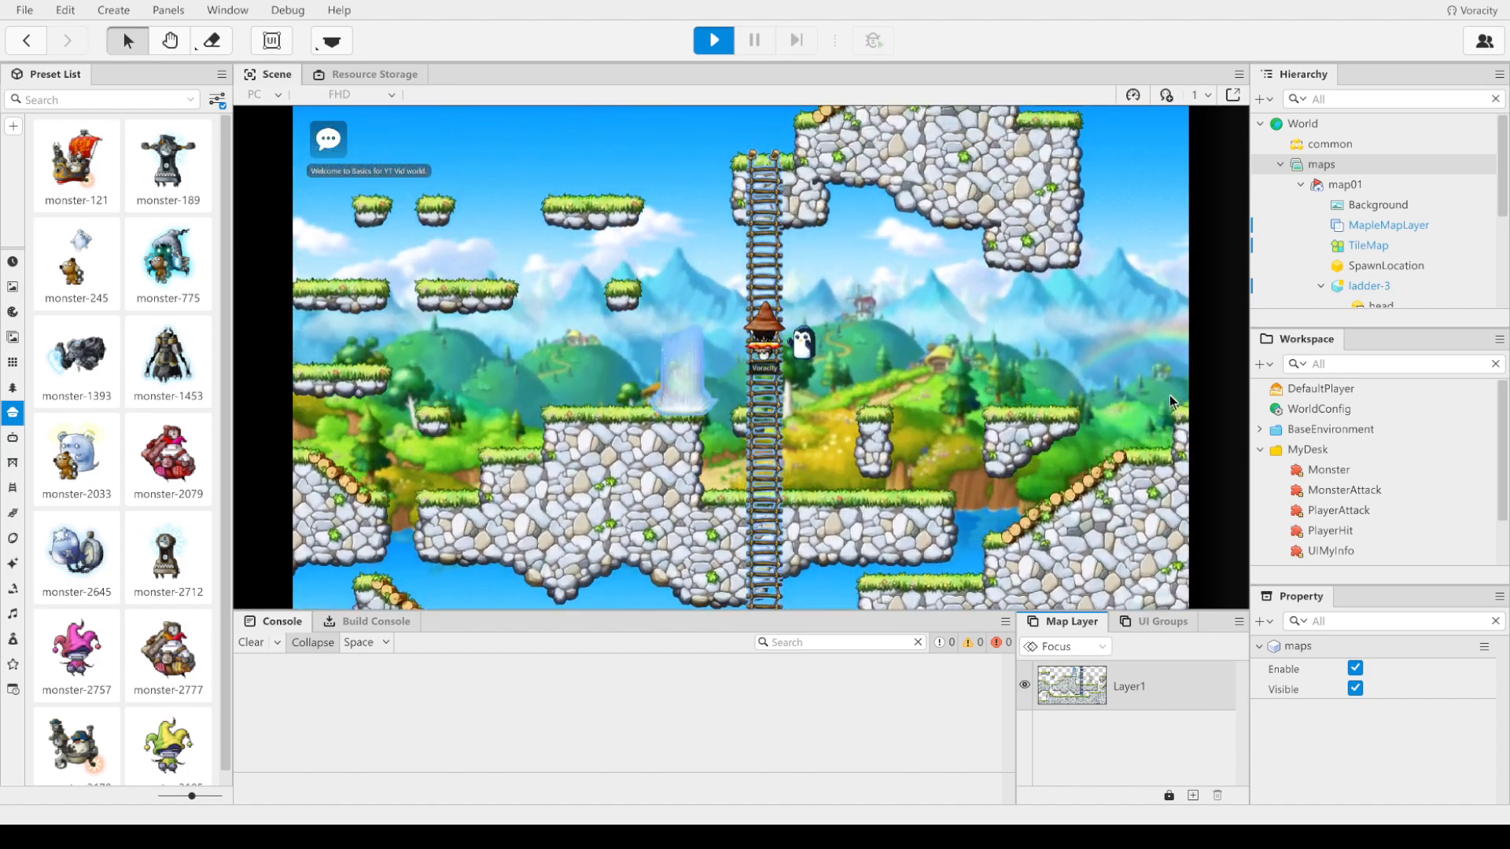
key("Left")
key("Right")
key("Up")
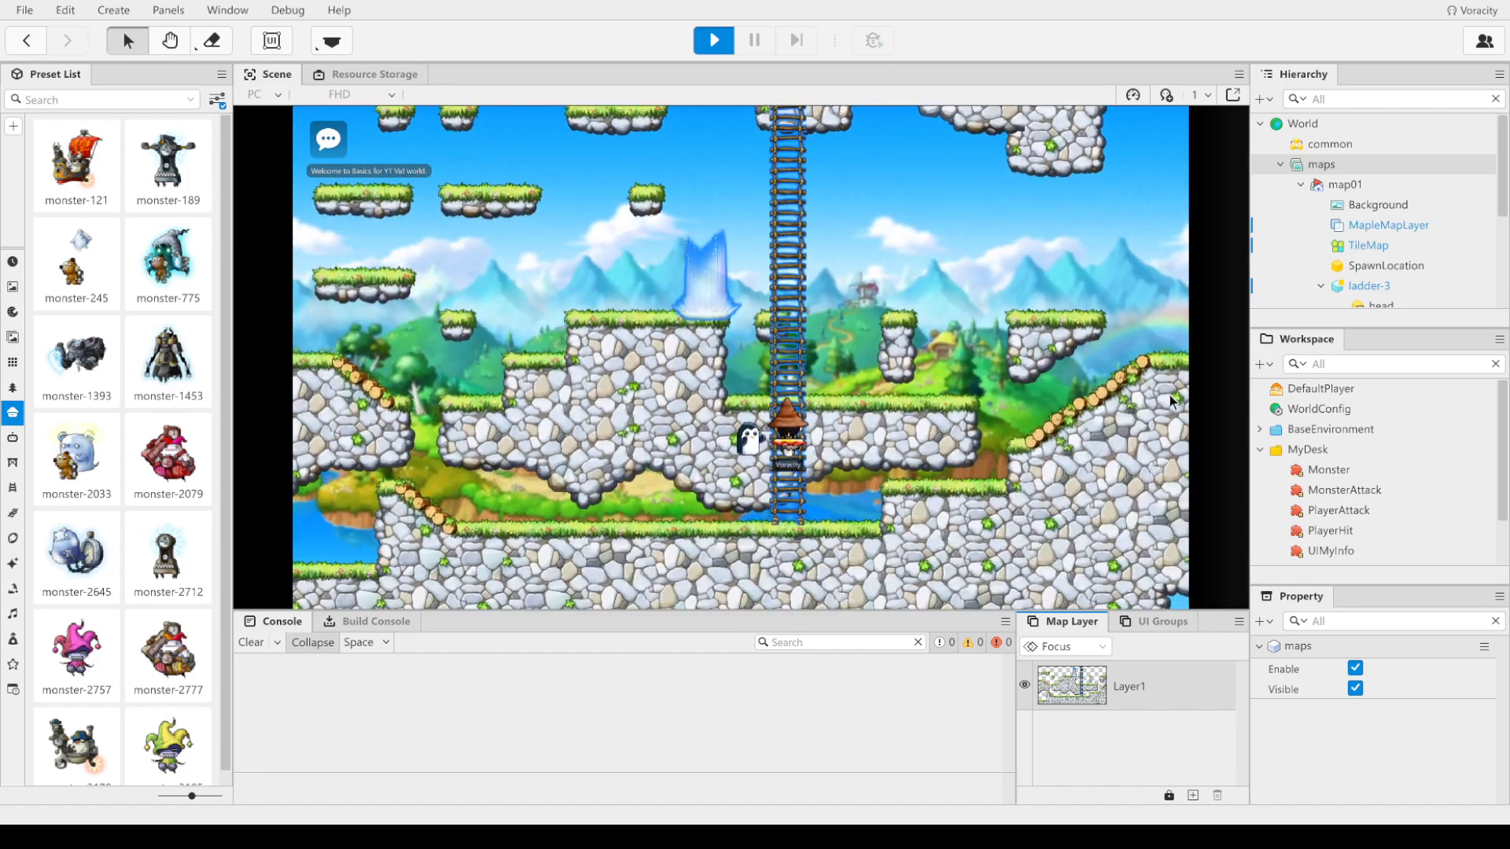
key("Up")
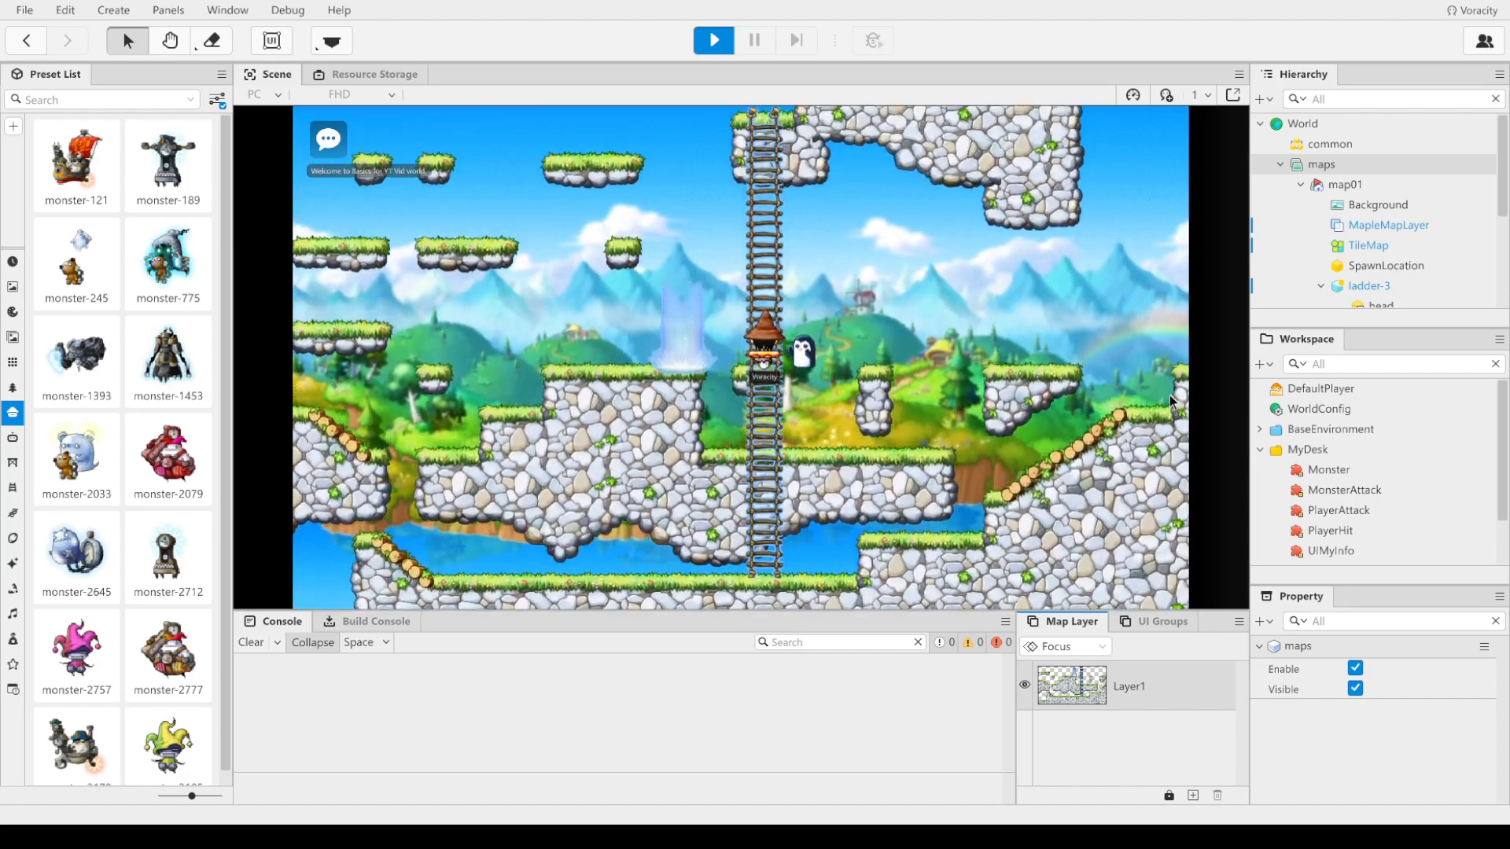
key("Up")
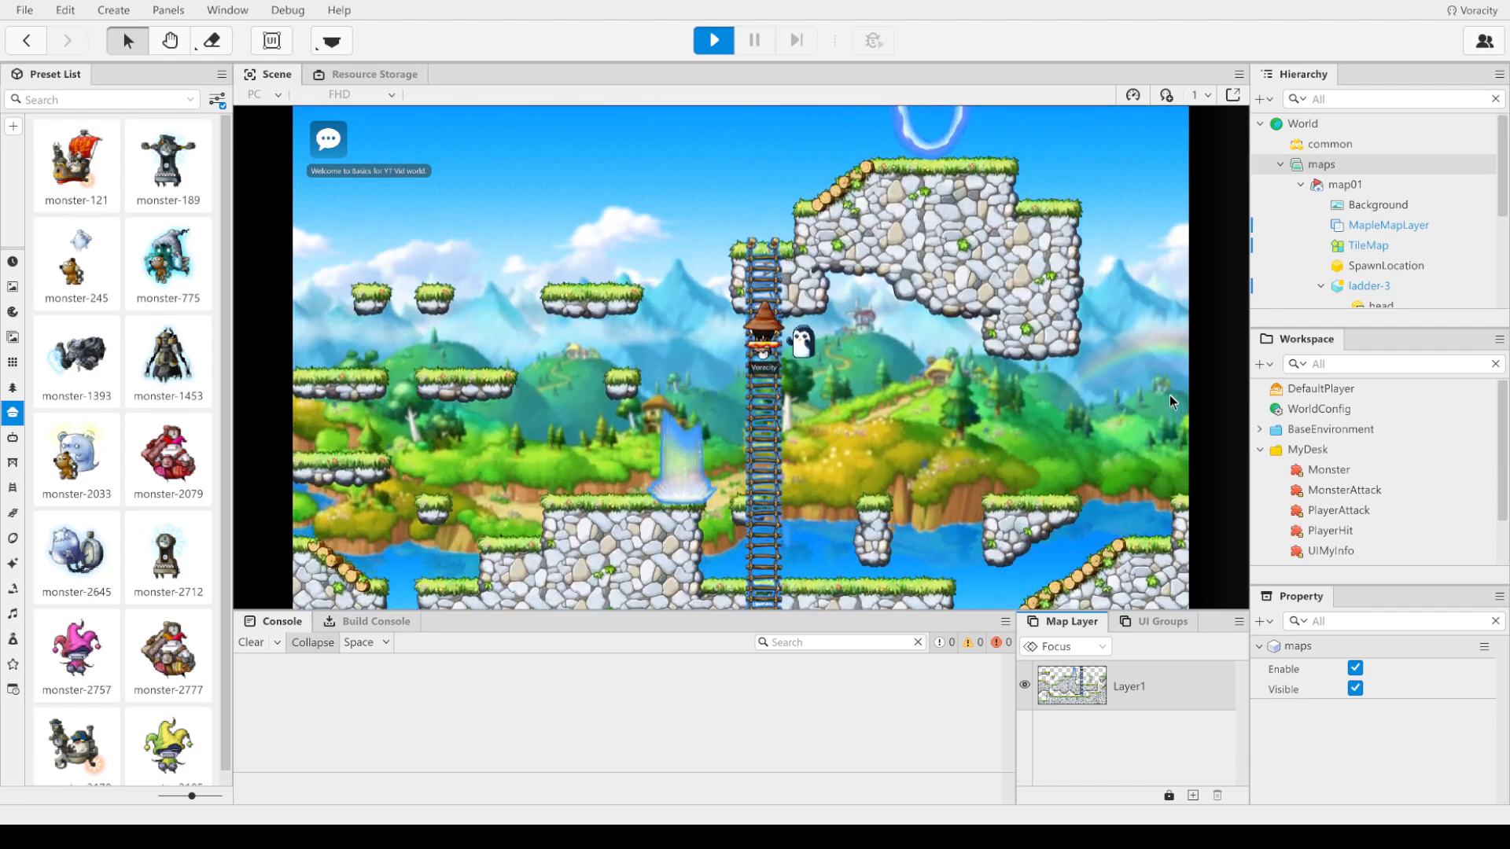
Step: Jump off the ladder to the portal on the stone ledge and travel back to map02
key("alt+Left")
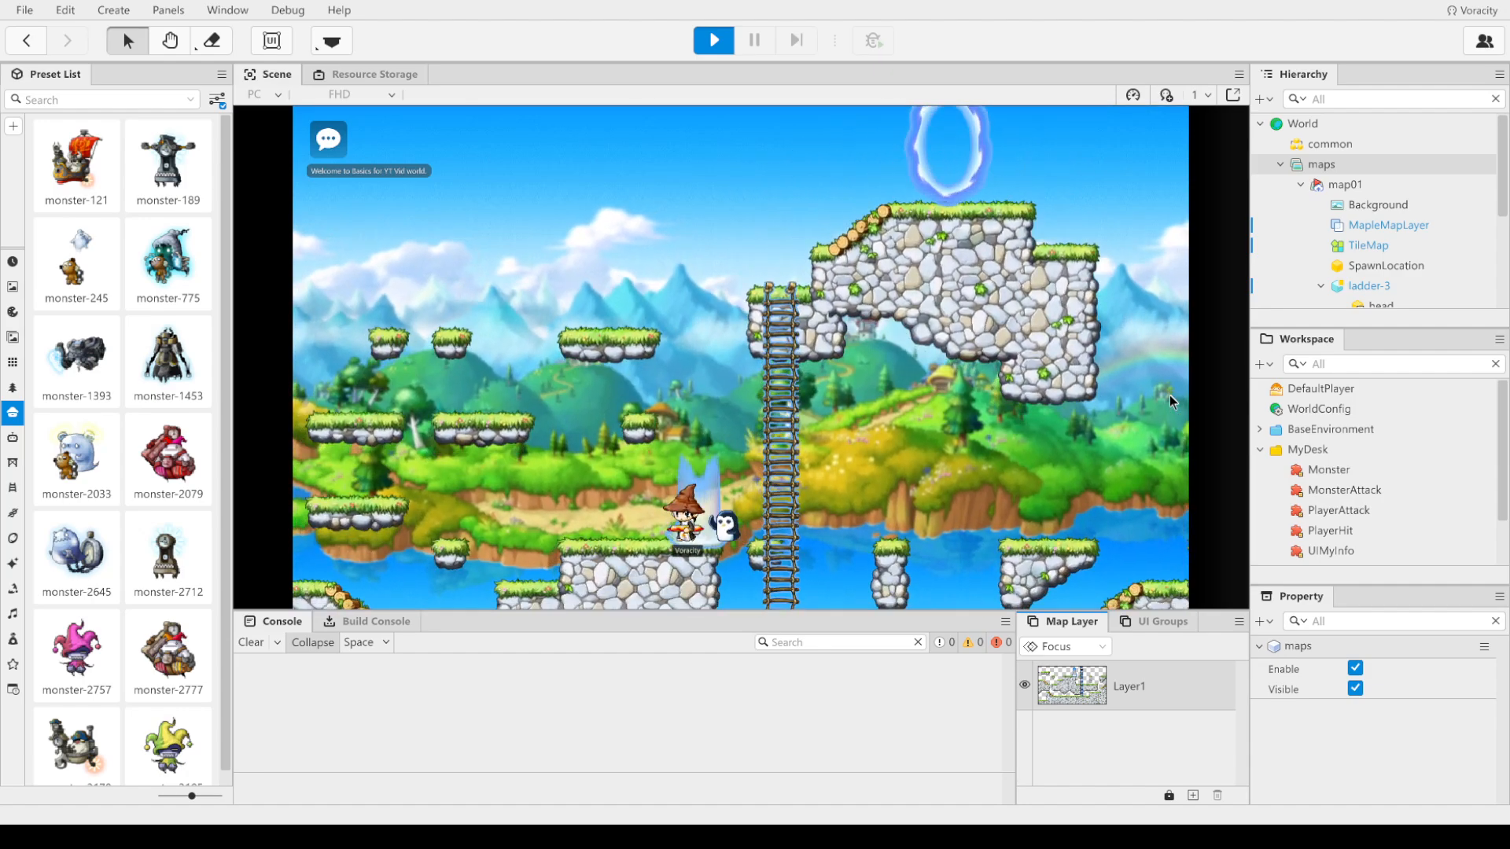
key("Up")
key("Right")
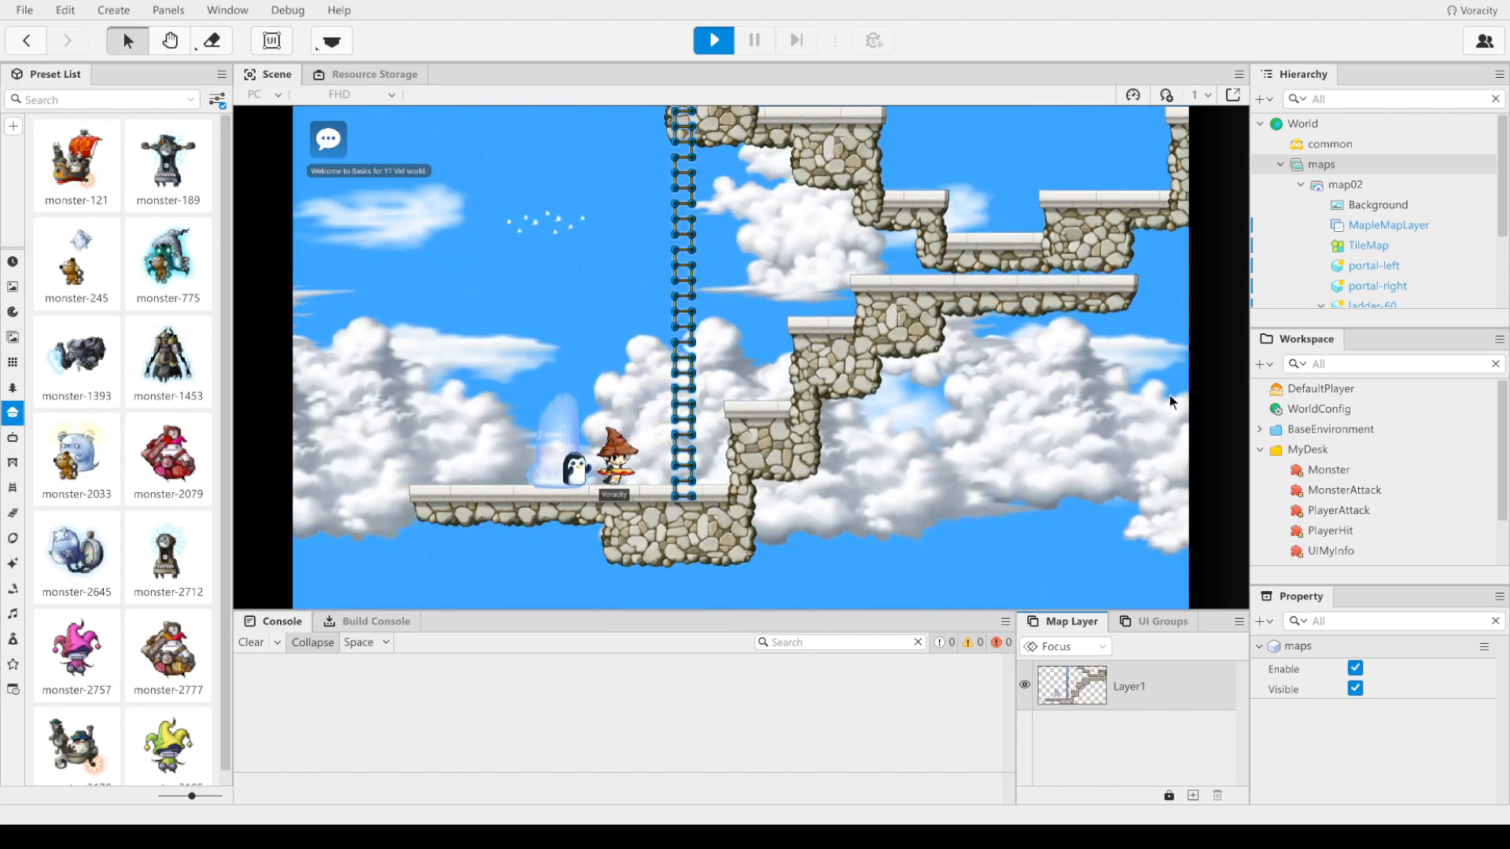
Step: Move the character up onto the first stone step in map02 and end the playtest
key("Up")
key("alt+Right")
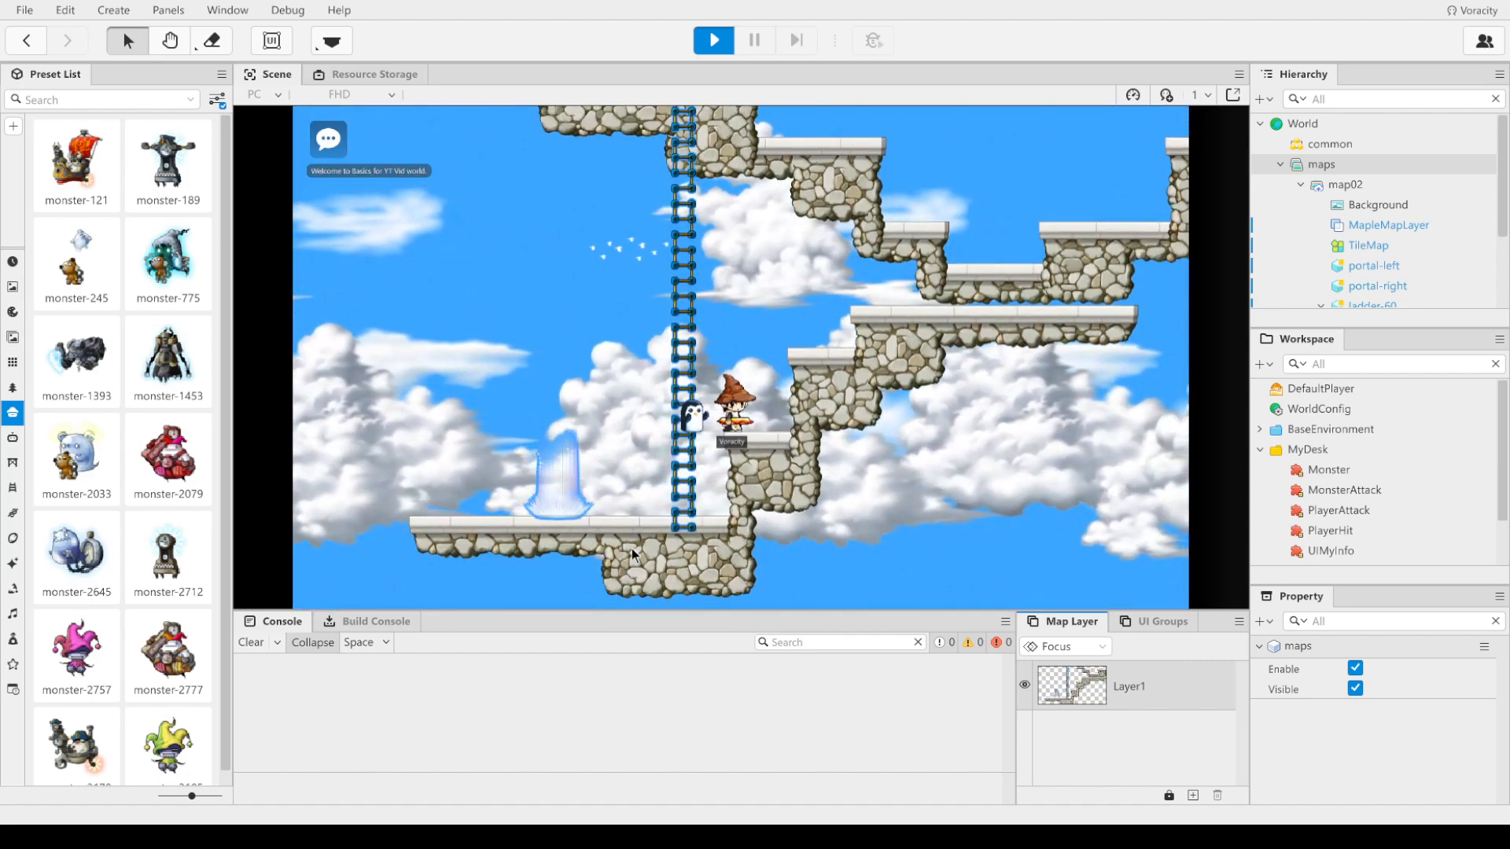
left_click(713, 41)
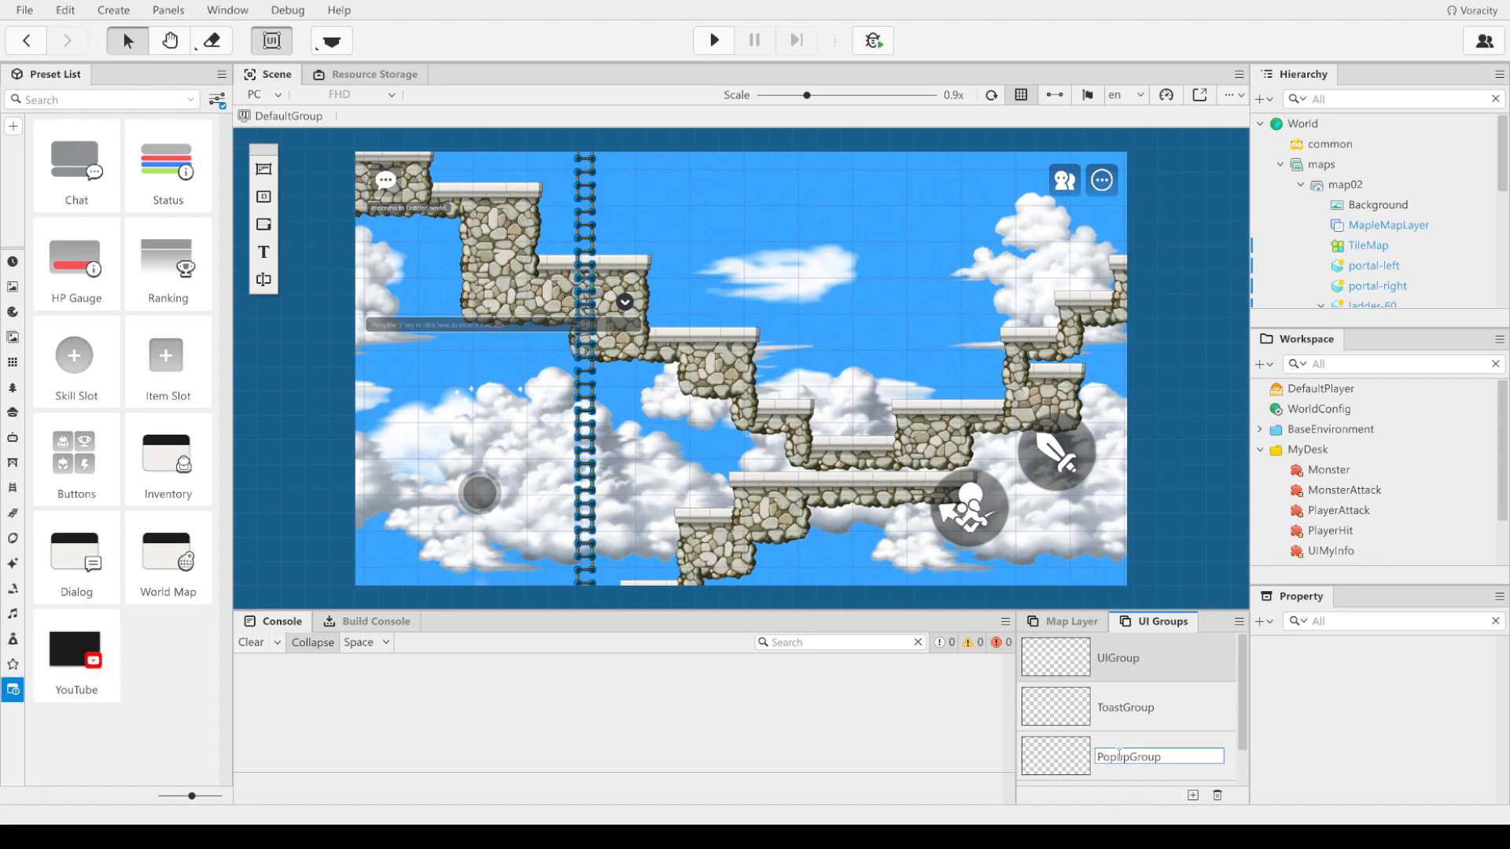
Step: Open the UI group named UIGroup for editing and enable its DefaultShow property
scroll(1109, 755, "down", 2)
left_click(1102, 764)
scroll(1150, 739, "up", 2)
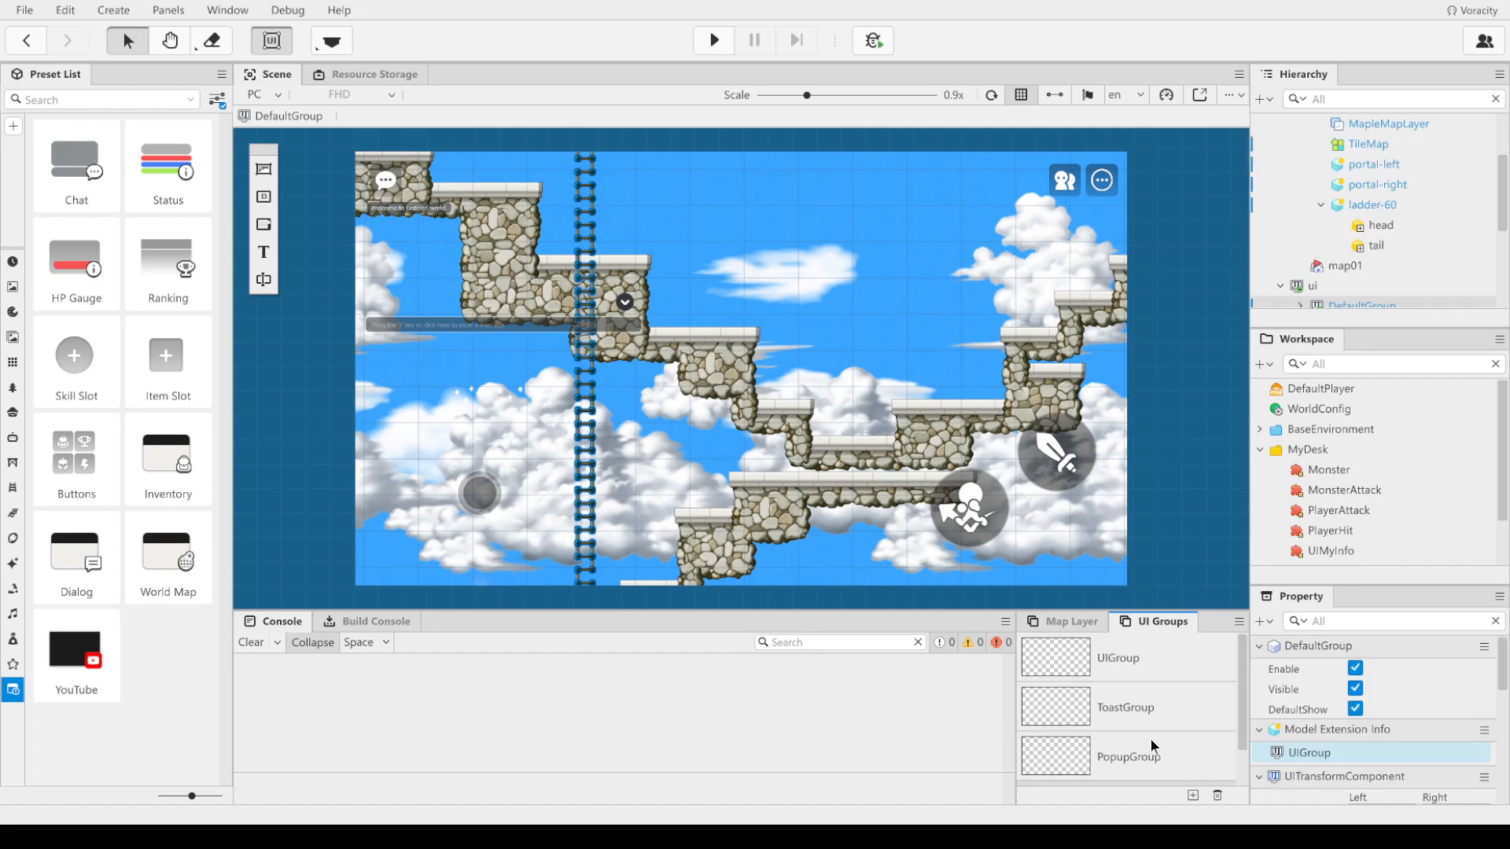
left_click(1050, 654)
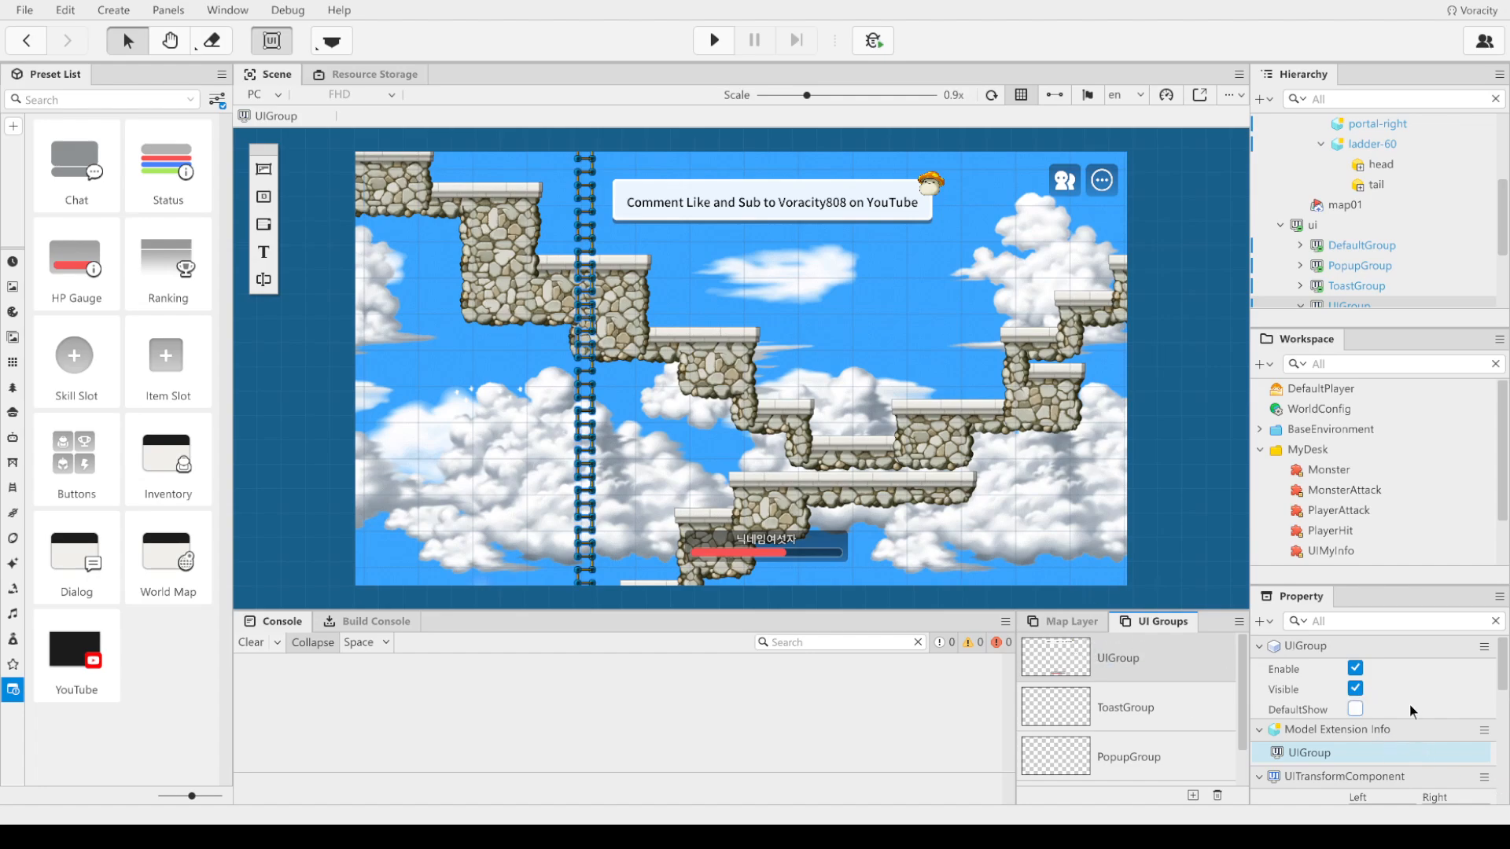
mouse_move(1328, 711)
left_click(1353, 709)
Step: Check the DefaultShow property of DefaultGroup for comparison and return to UIGroup
scroll(1181, 725, "down", 1)
double_click(1157, 759)
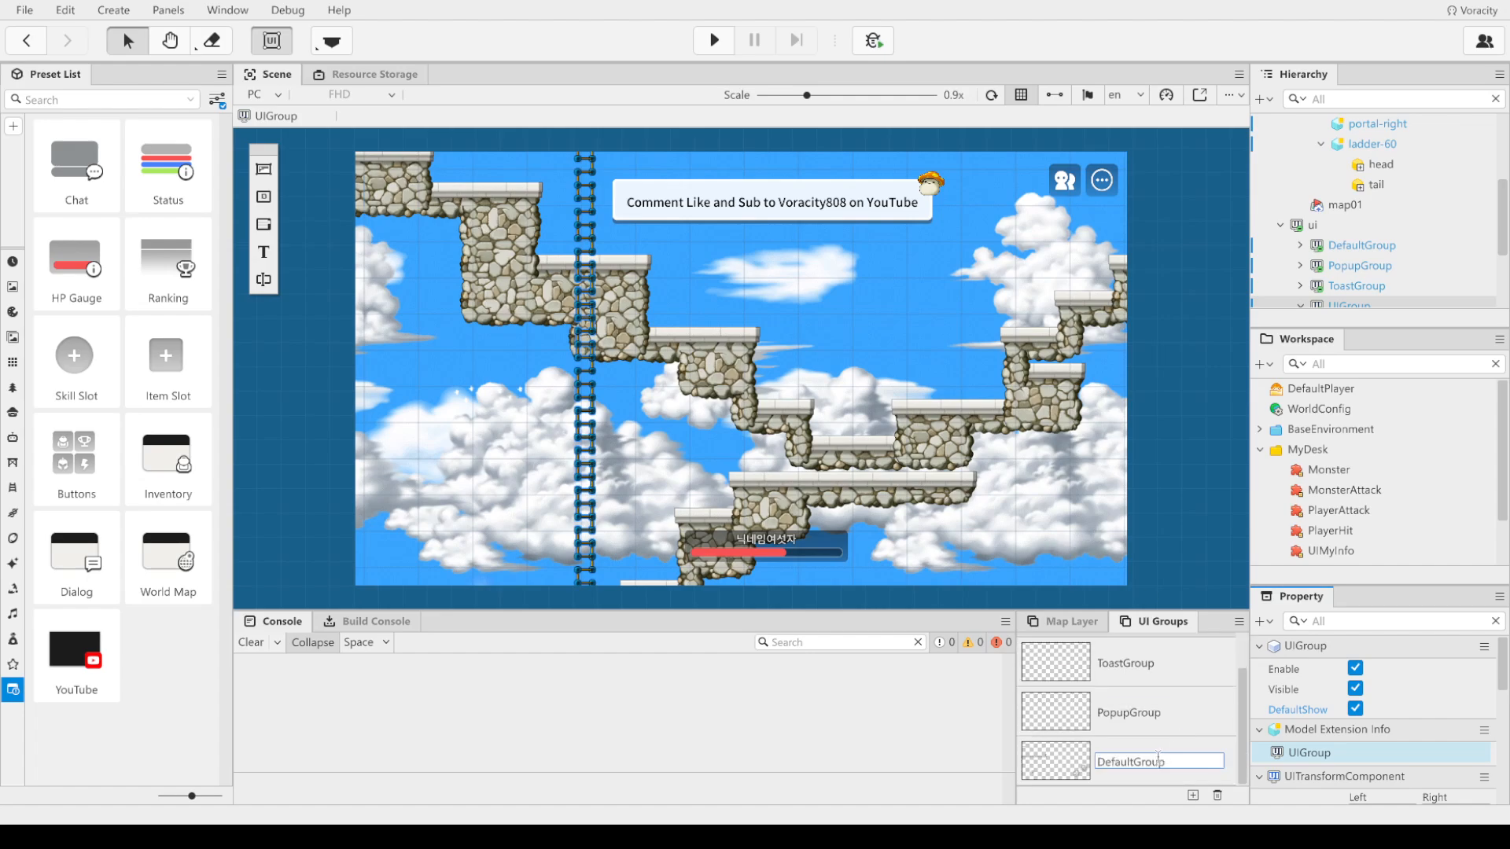
left_click(1166, 747)
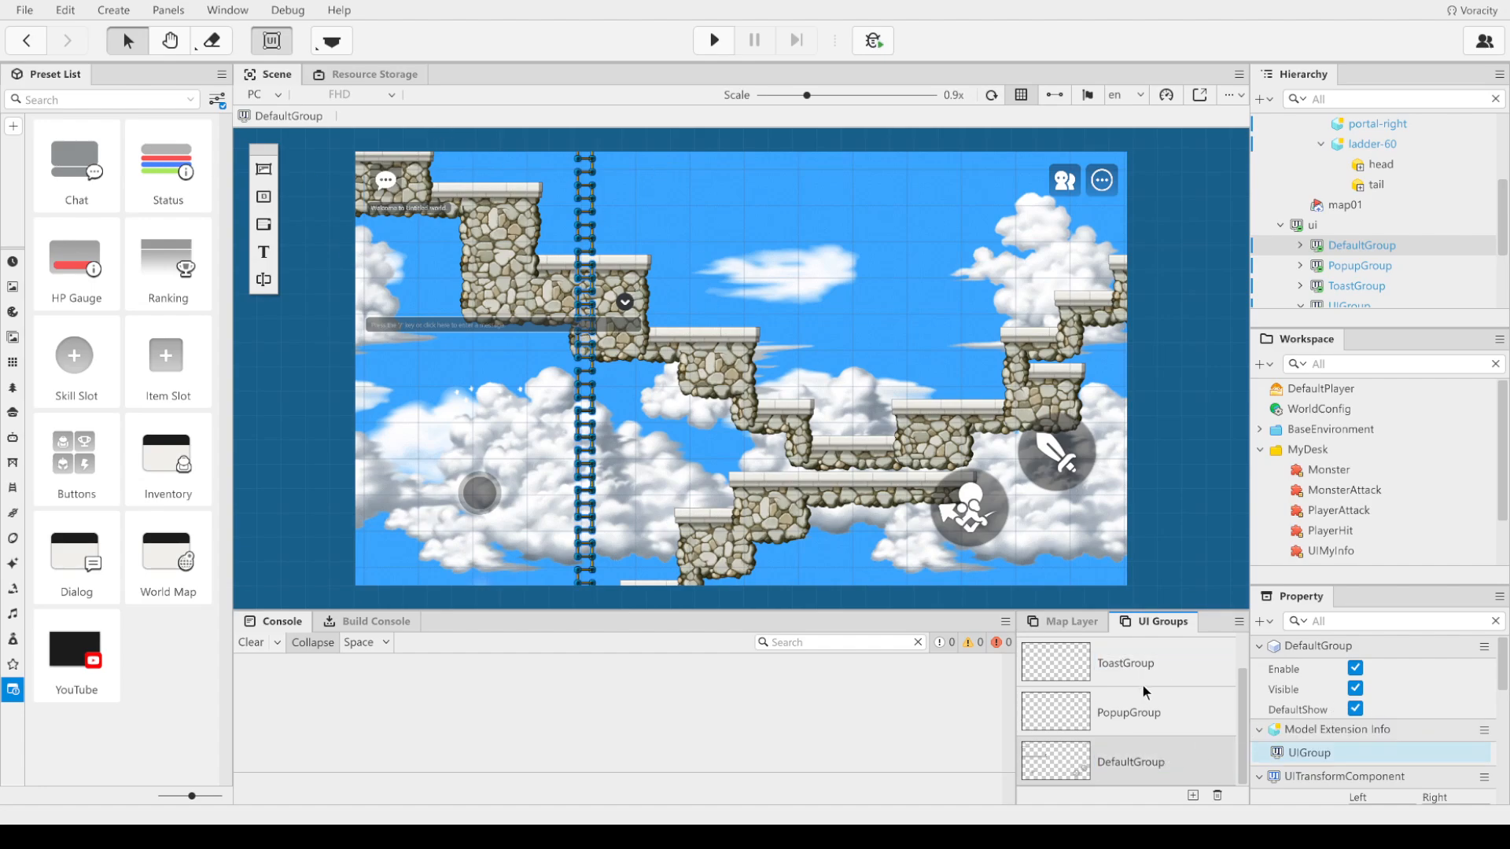
scroll(1143, 685, "up", 1)
double_click(1149, 657)
left_click(1098, 657)
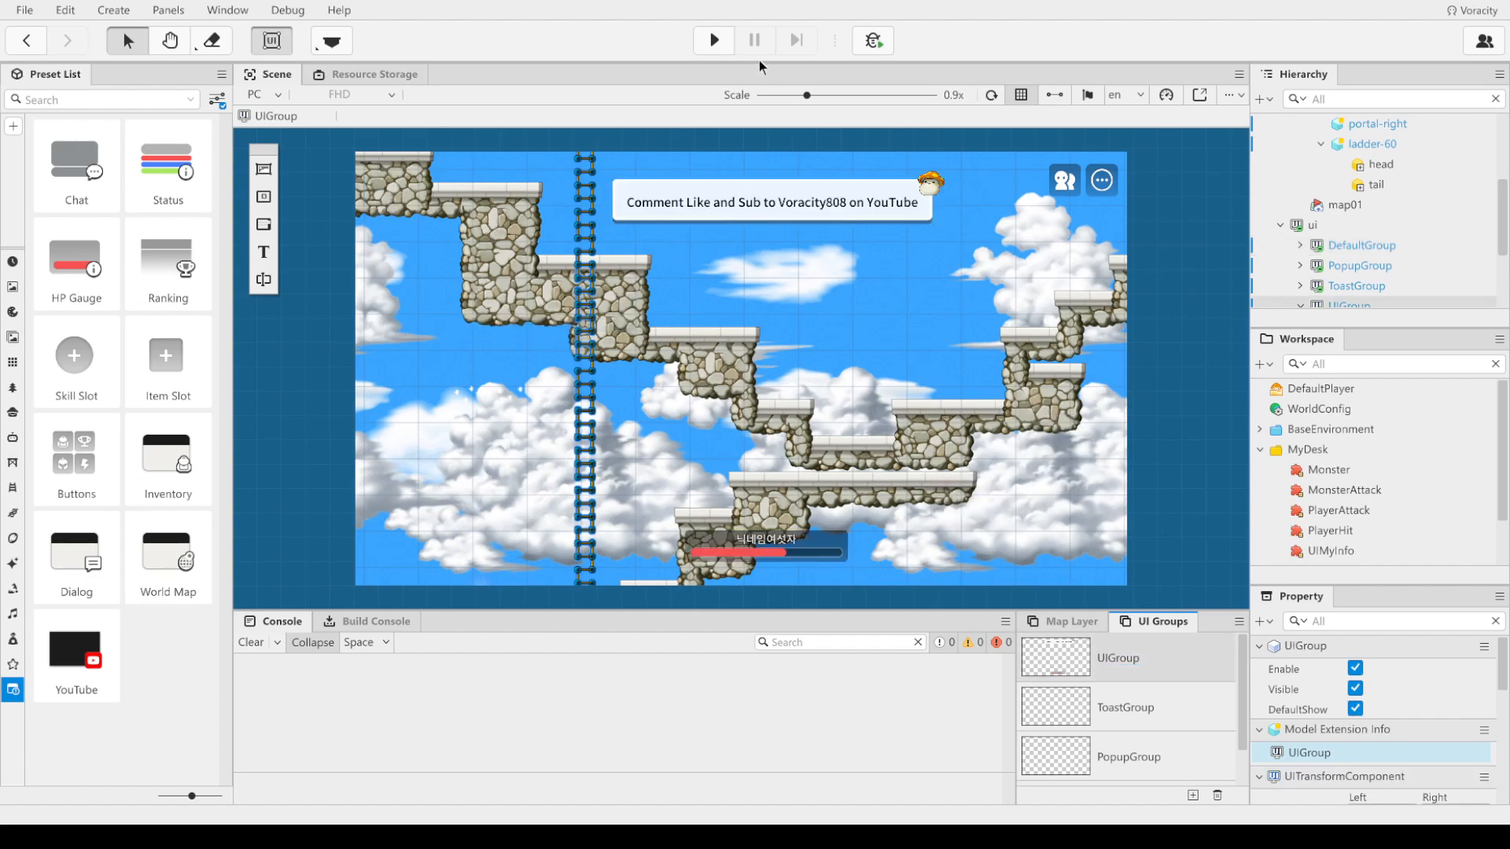
Step: Playtest map02 with the UI overlay, climbing the ladder and jumping off again, and end the playtest
left_click(715, 41)
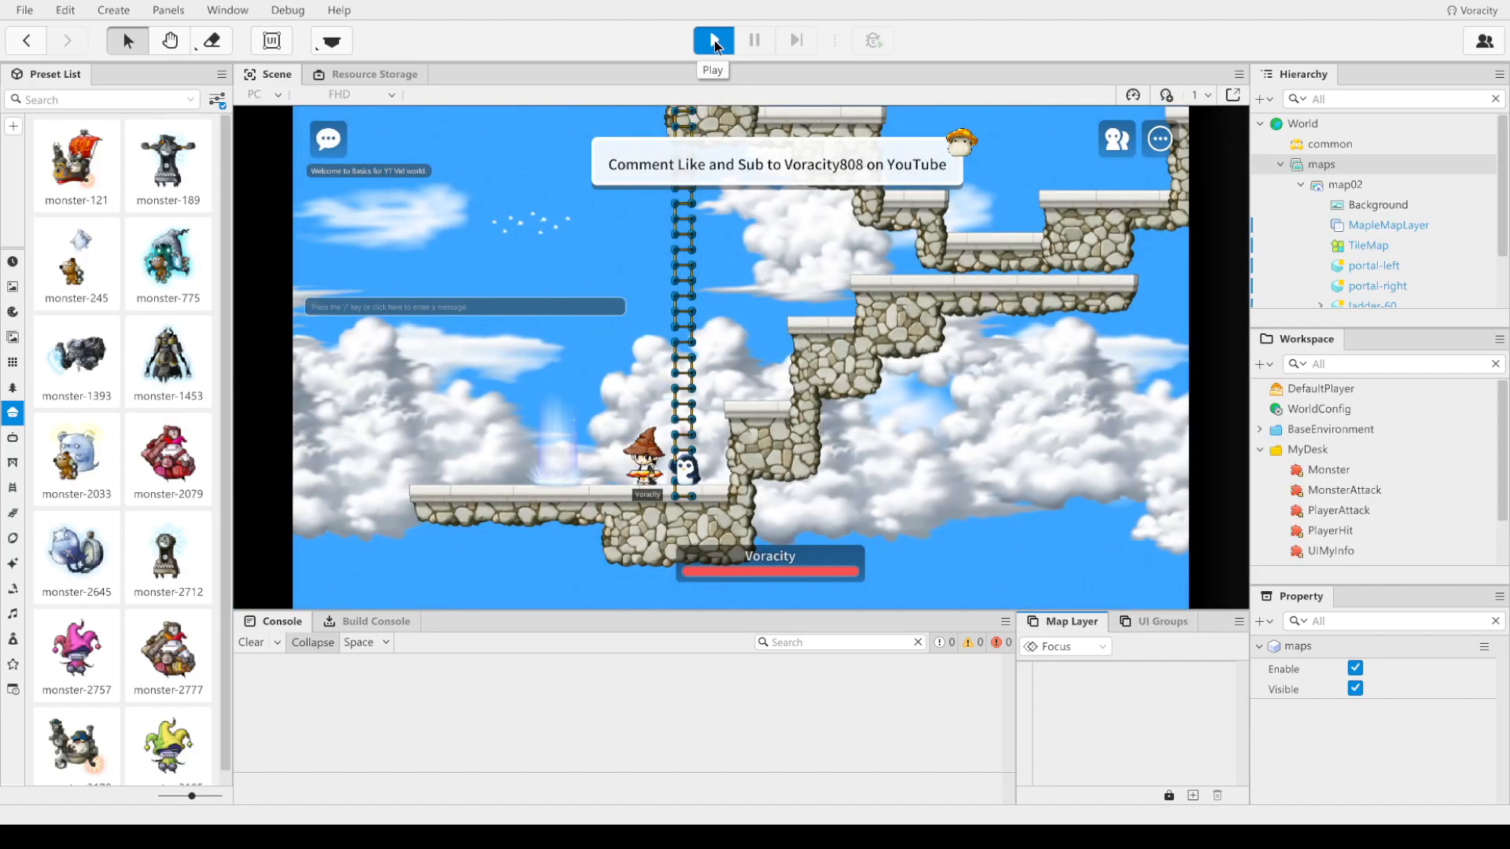
key("Right")
key("Up")
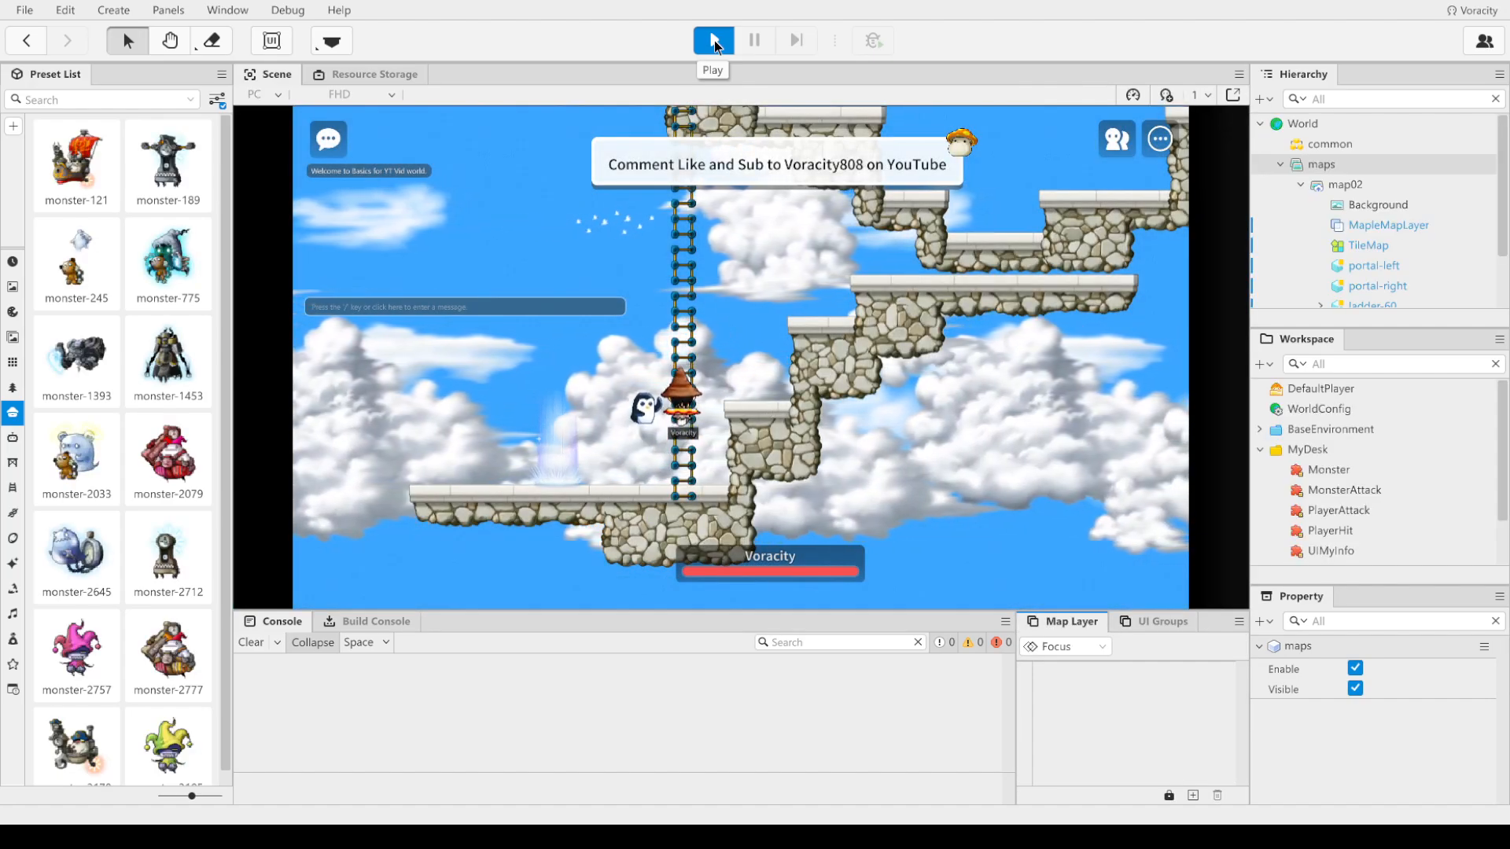
key("Up")
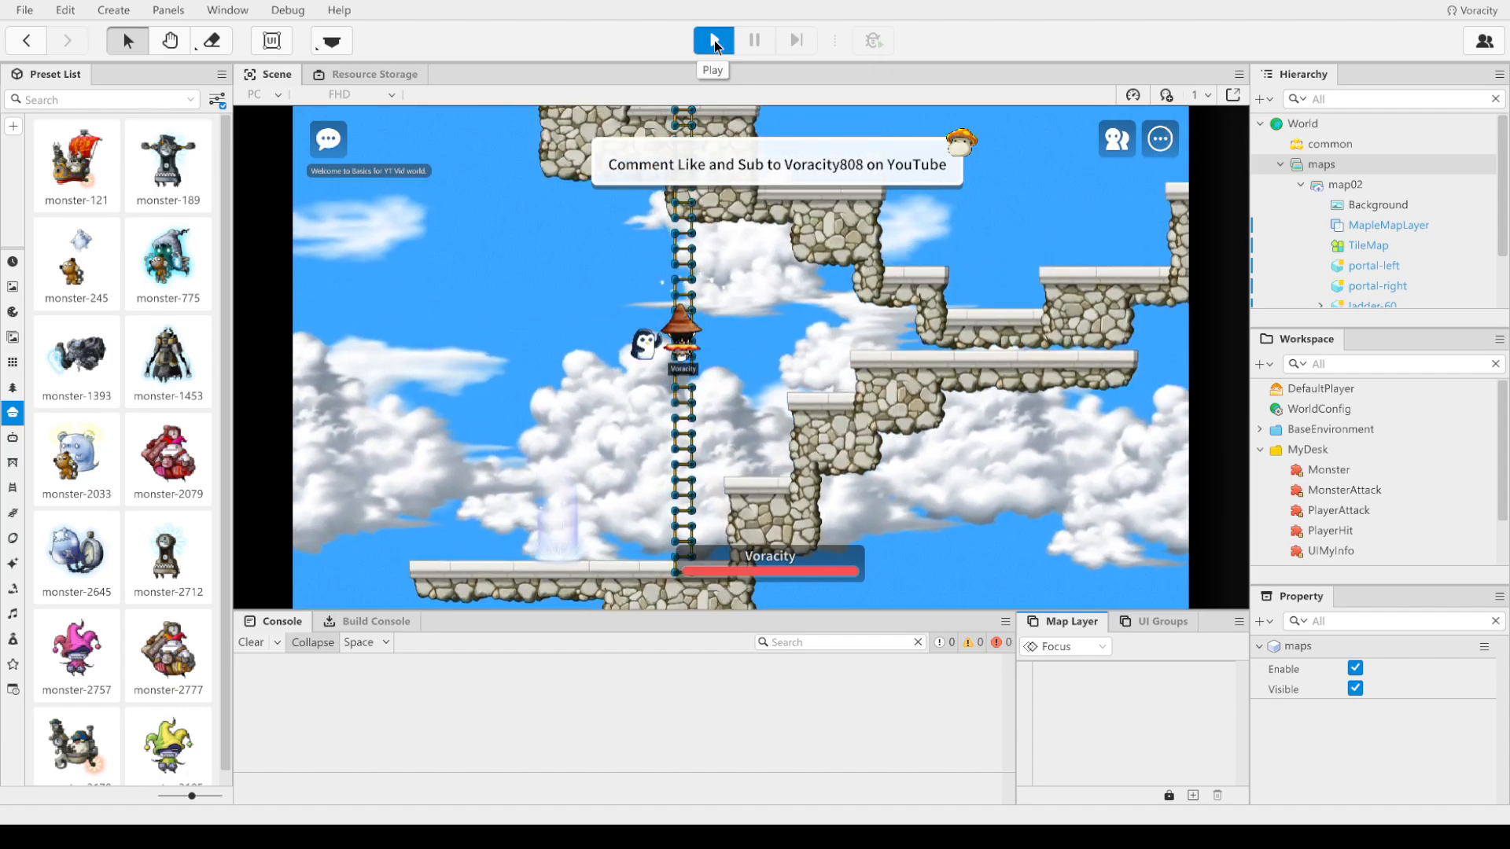
key("Down")
key("Right")
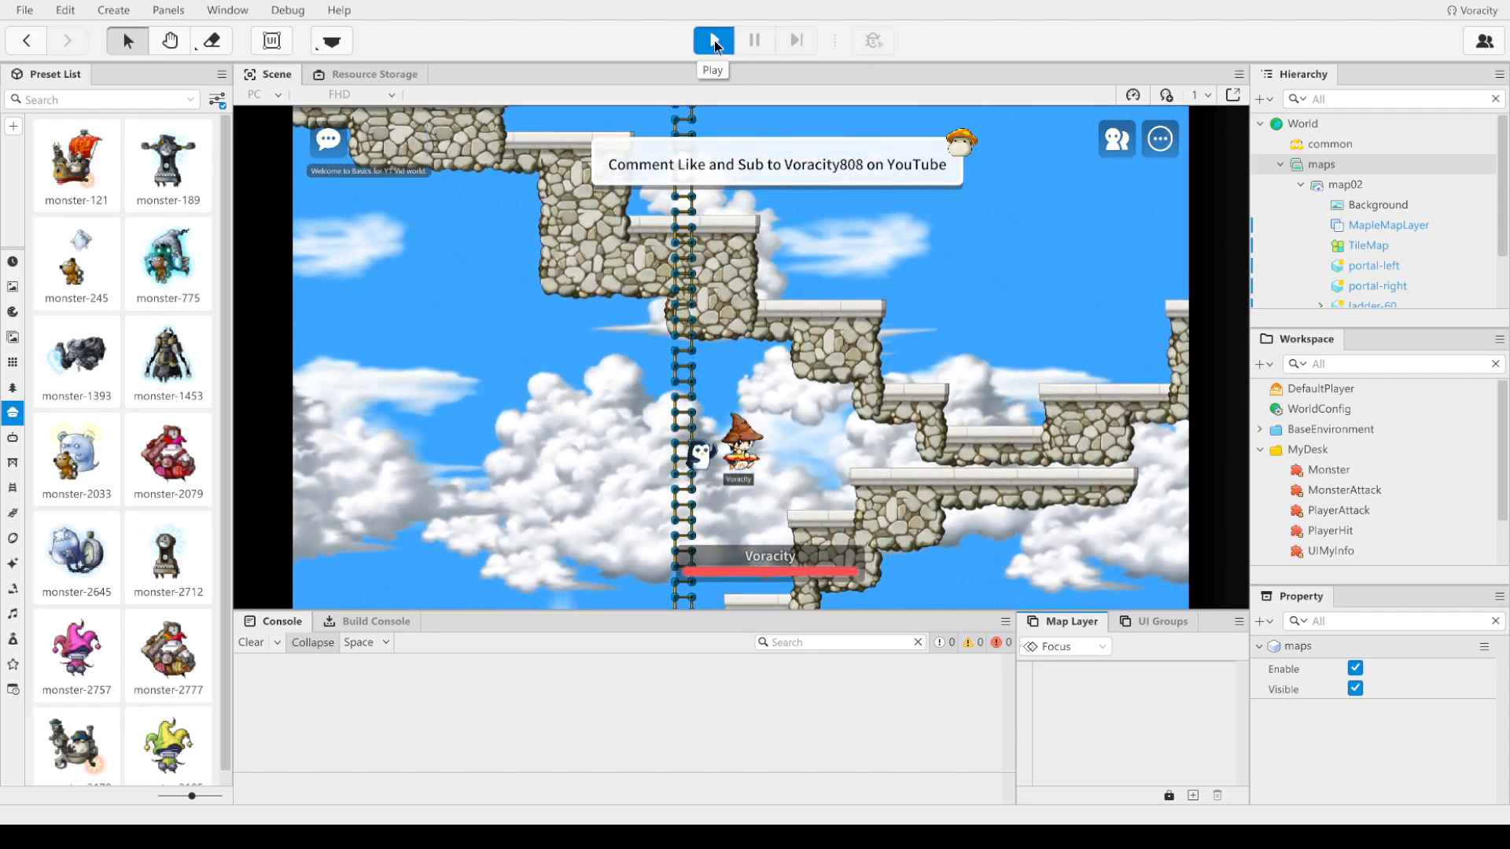
key("Left")
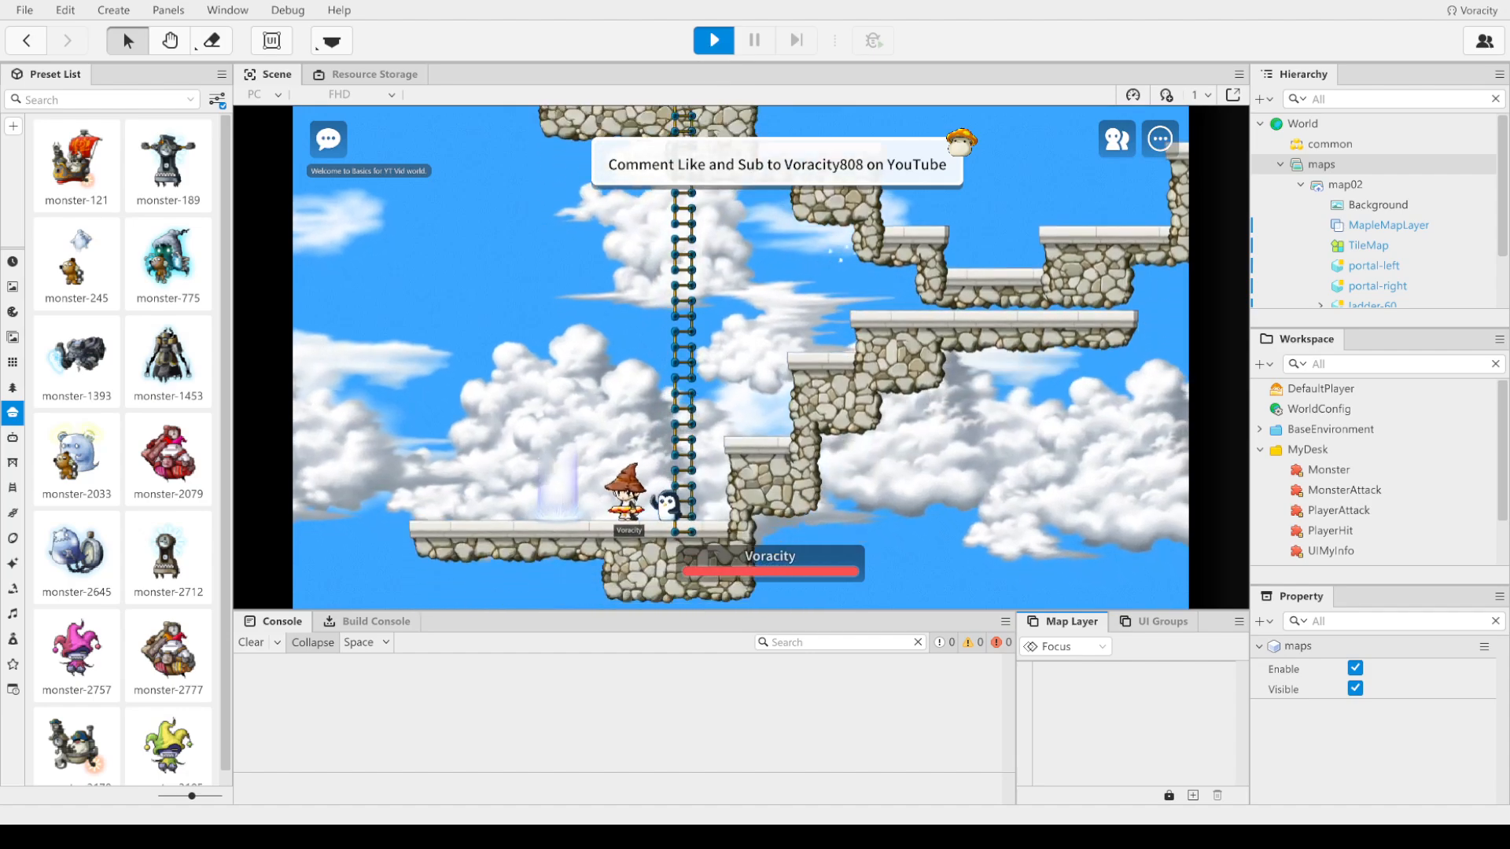
left_click(701, 50)
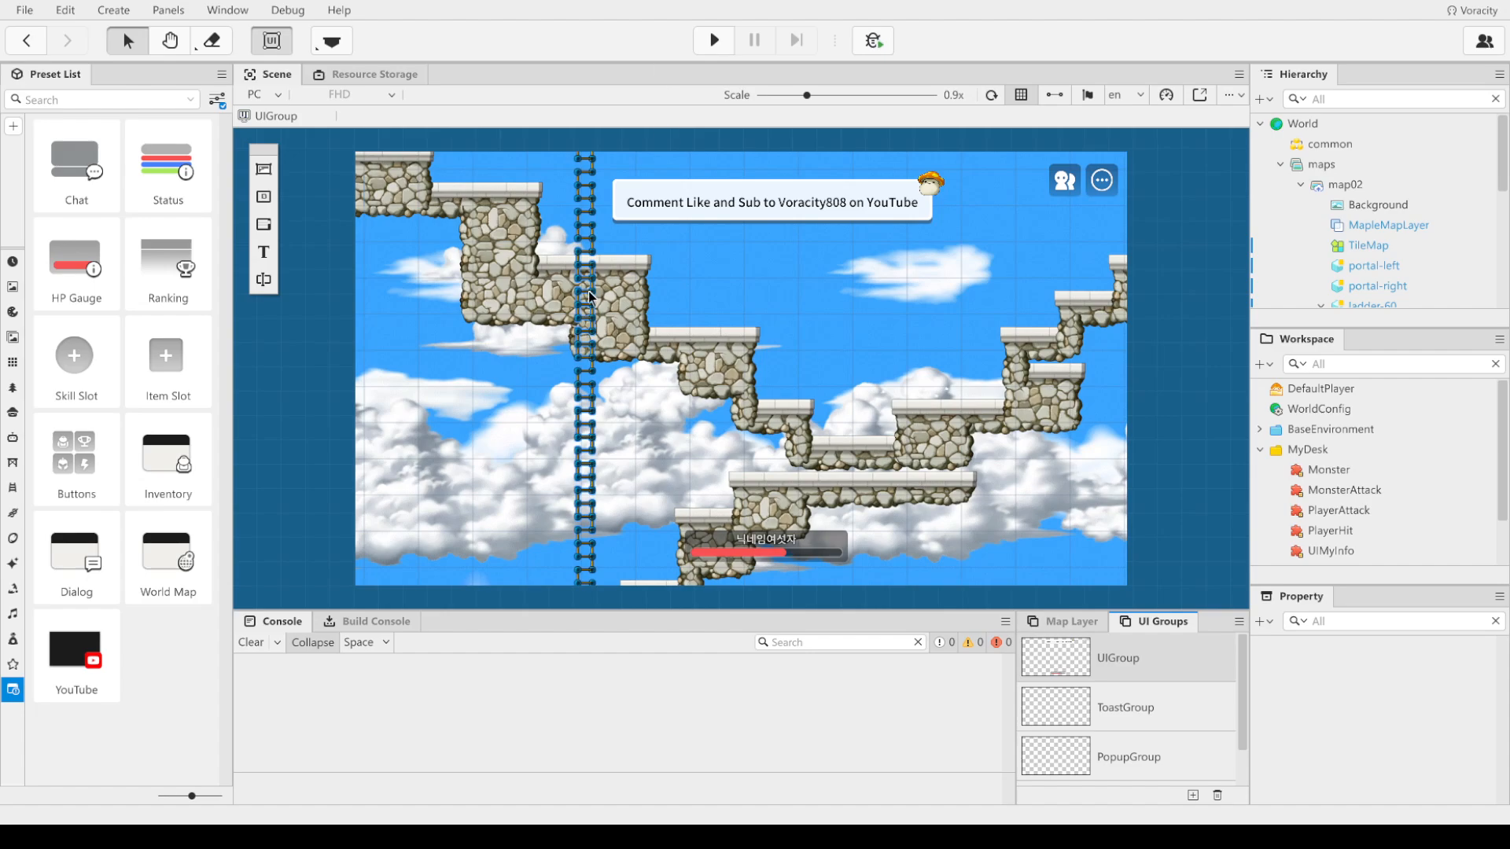
Step: Search the monster presets for "bat" and for "pig", and clear the active preset filter
left_click(15, 411)
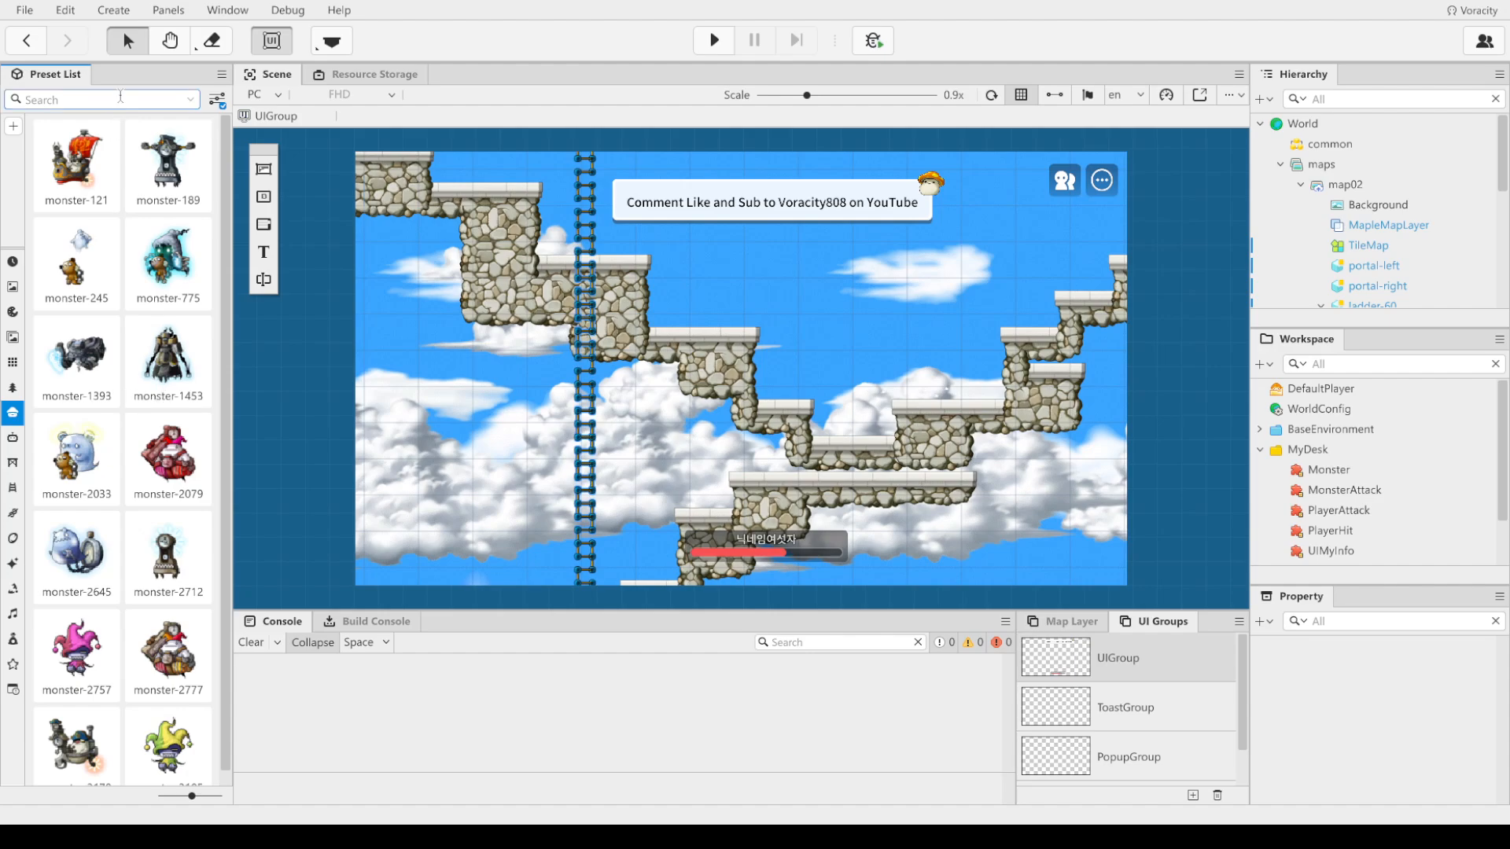
left_click(82, 101)
key("Return")
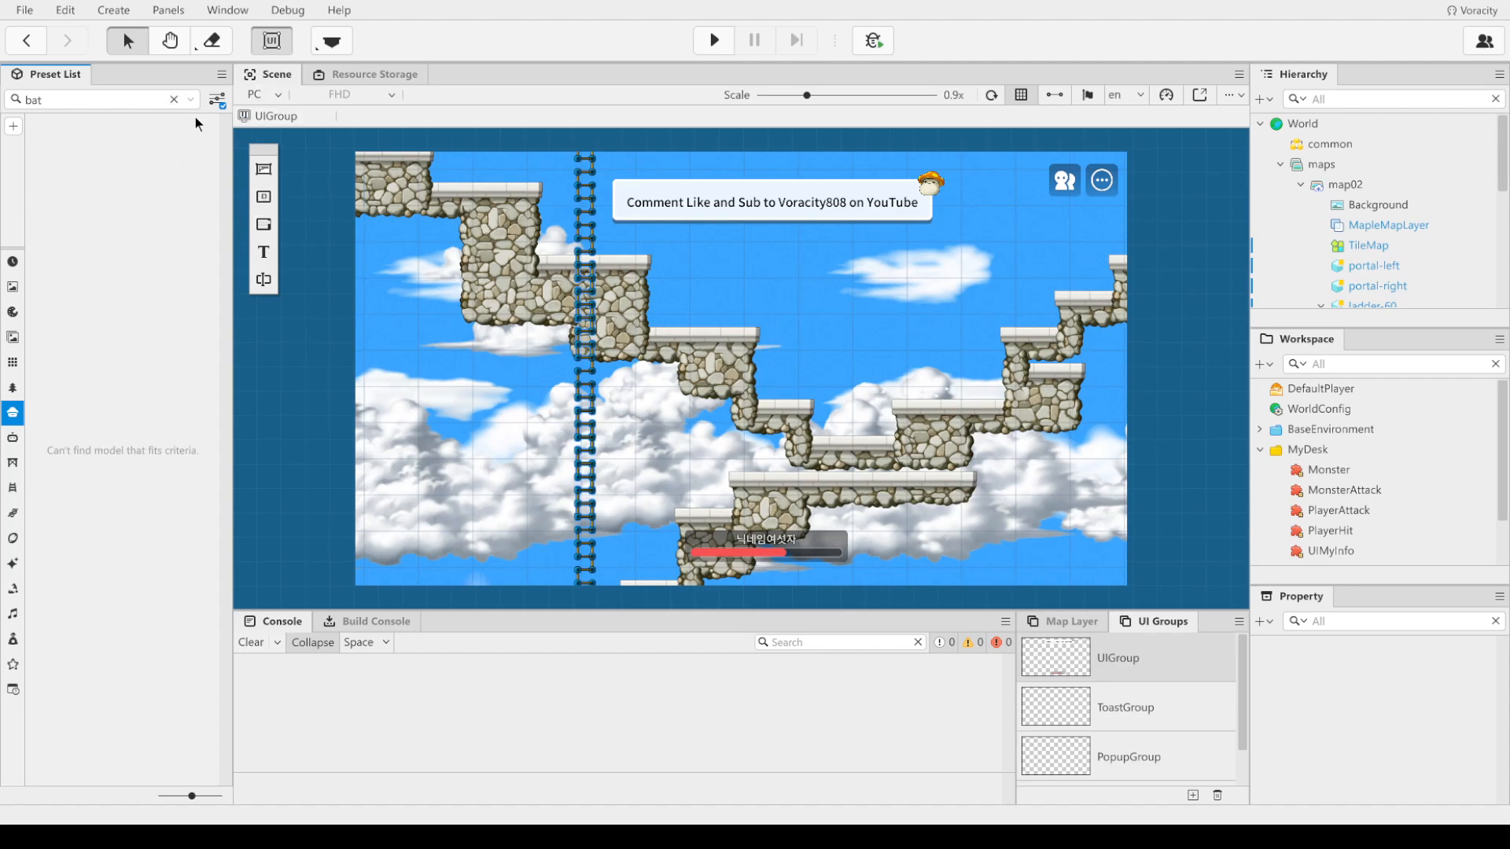
double_click(128, 105)
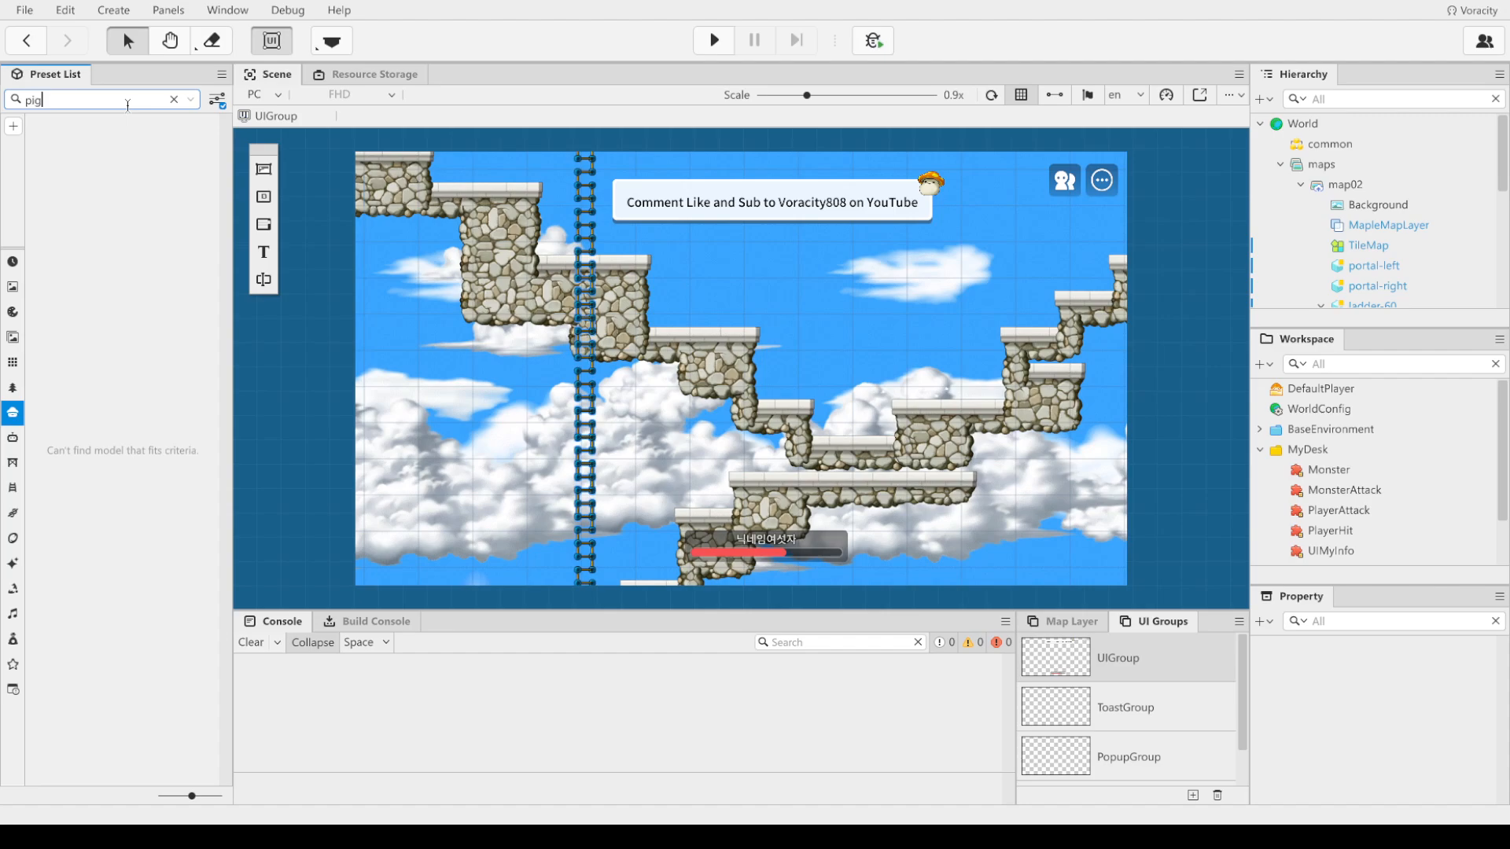
key("Return")
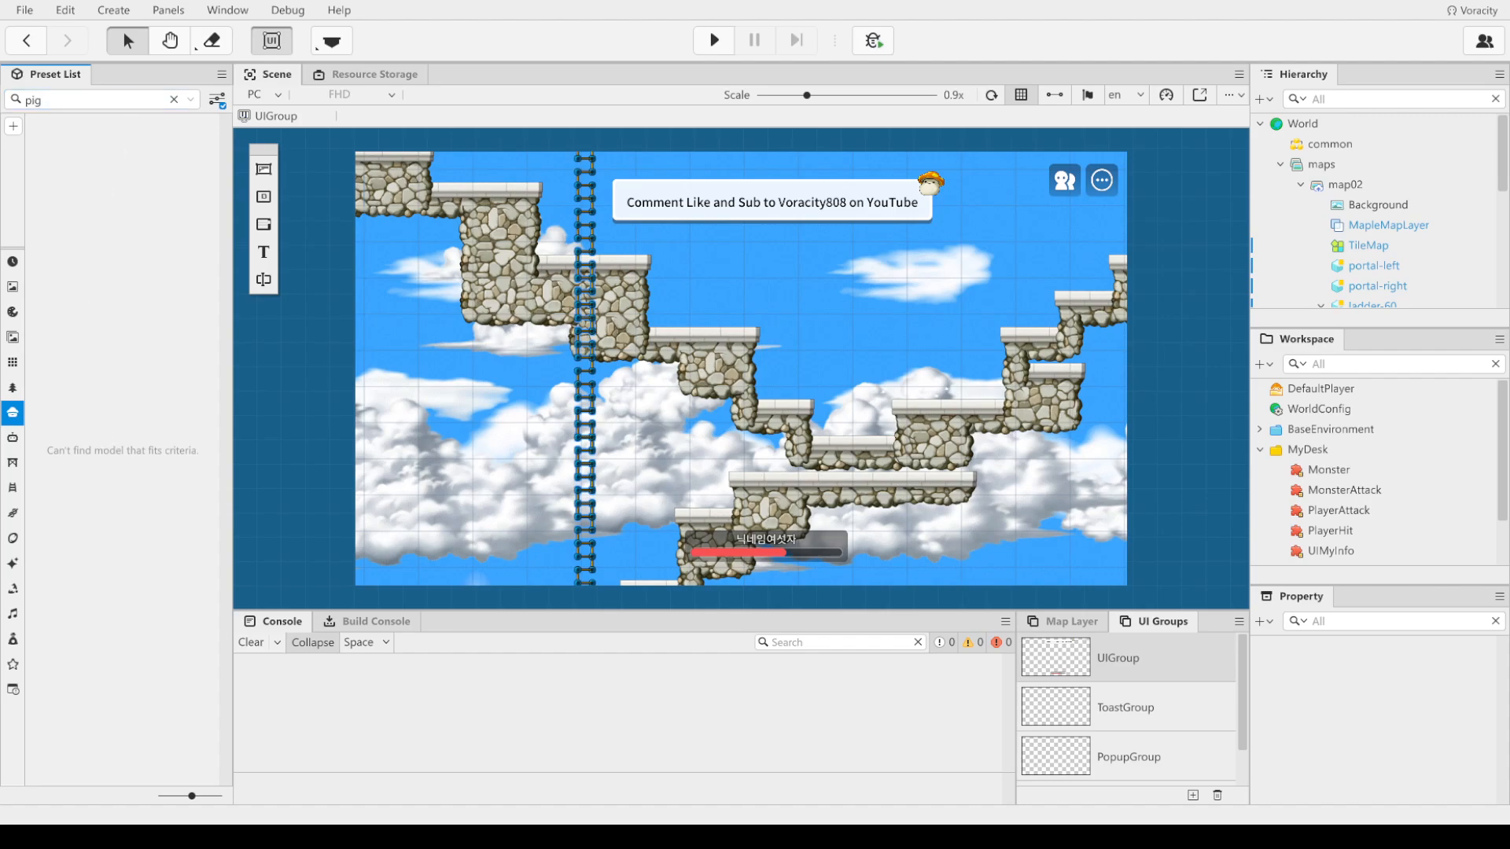
left_click(216, 99)
left_click(245, 151)
left_click(147, 201)
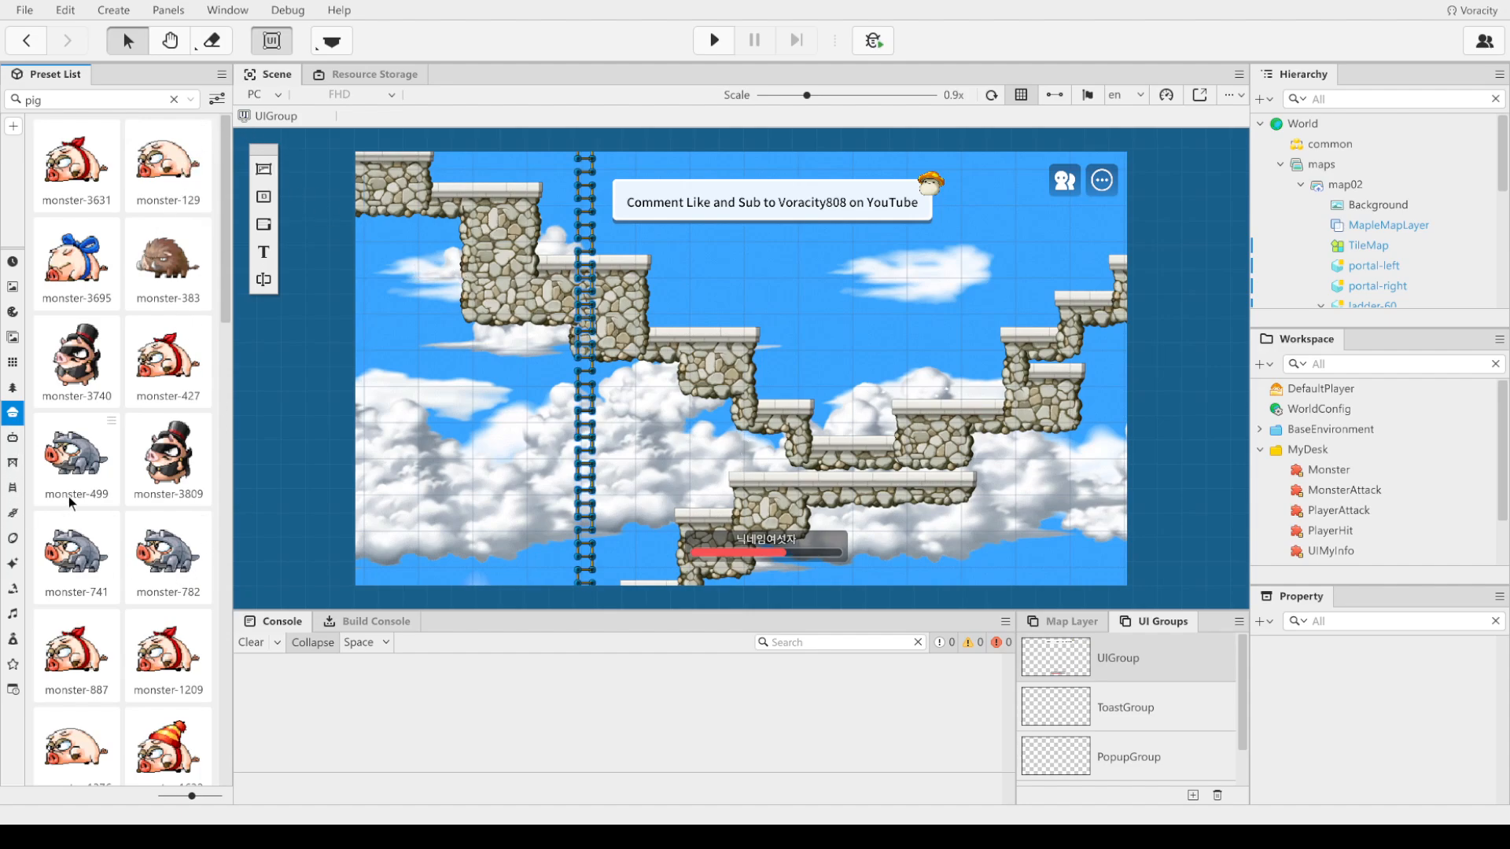
Step: Try to place the plain pig monster-129 on map02's ledges while UI editing is still active
left_click(180, 179)
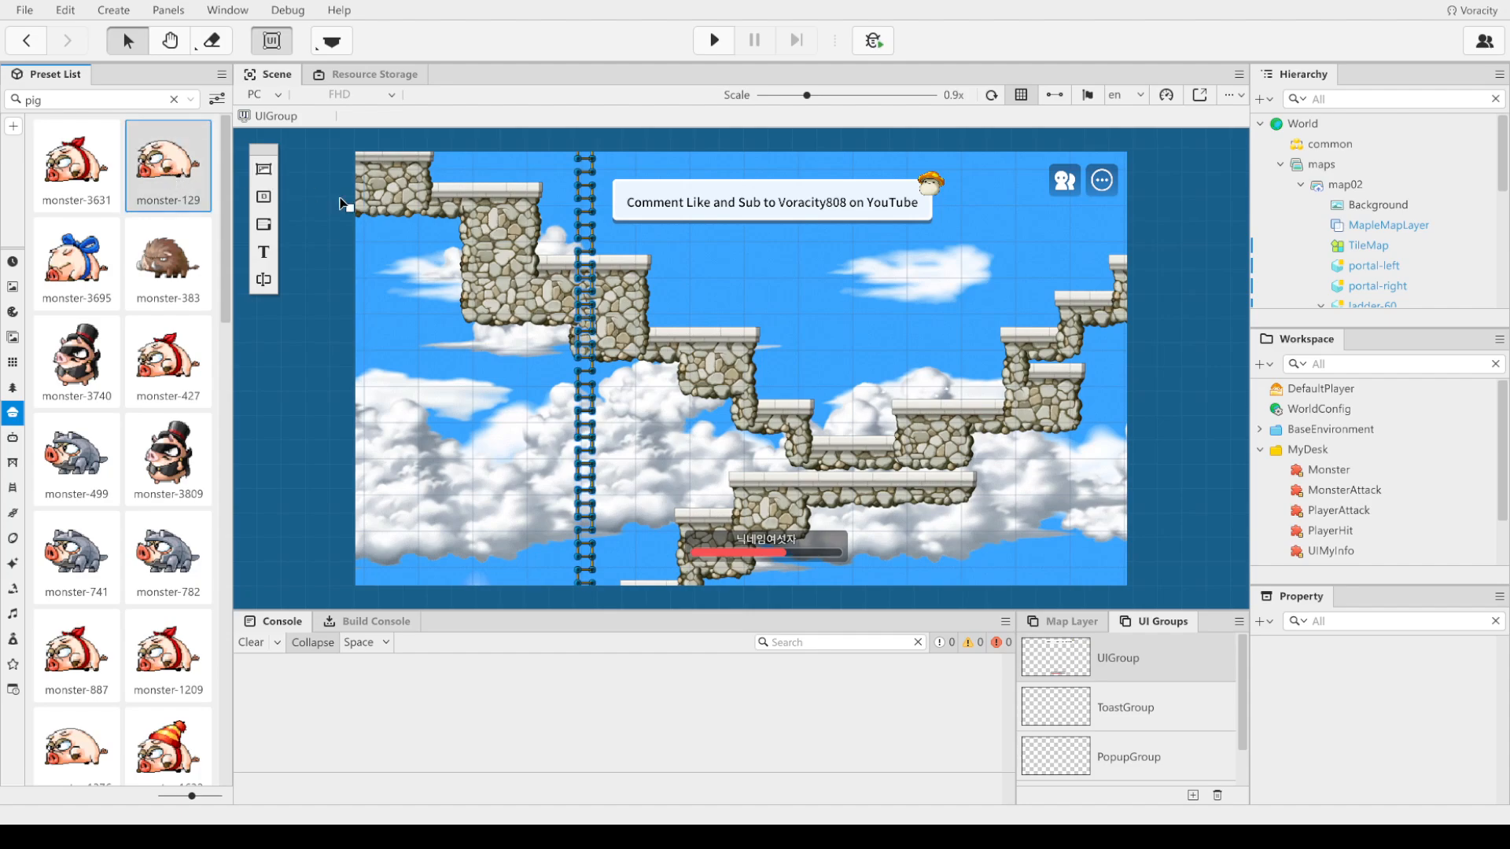
left_click_drag(649, 363, 648, 363)
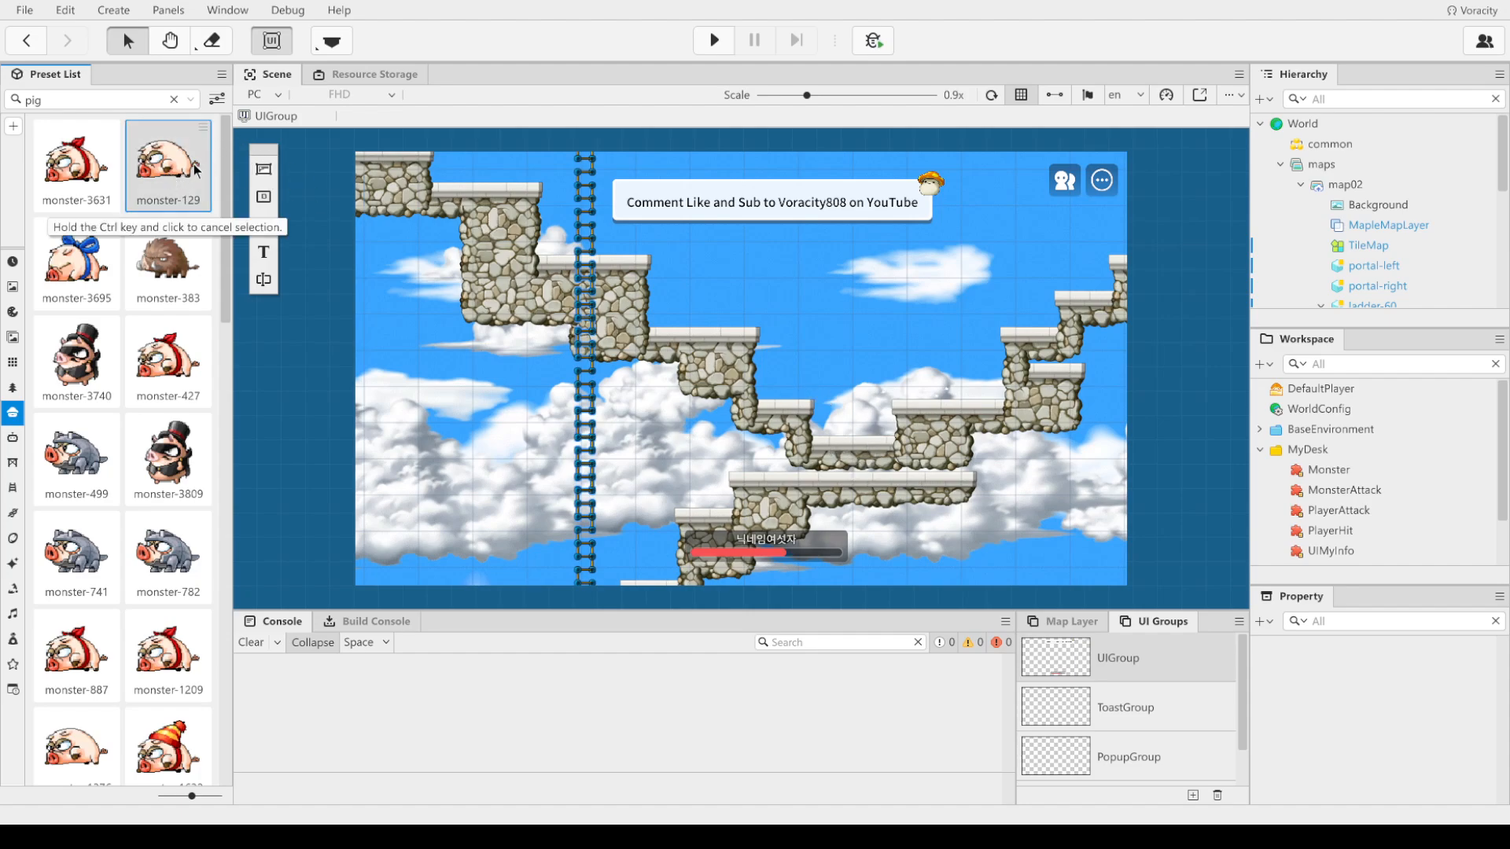
left_click_drag(178, 163, 827, 398)
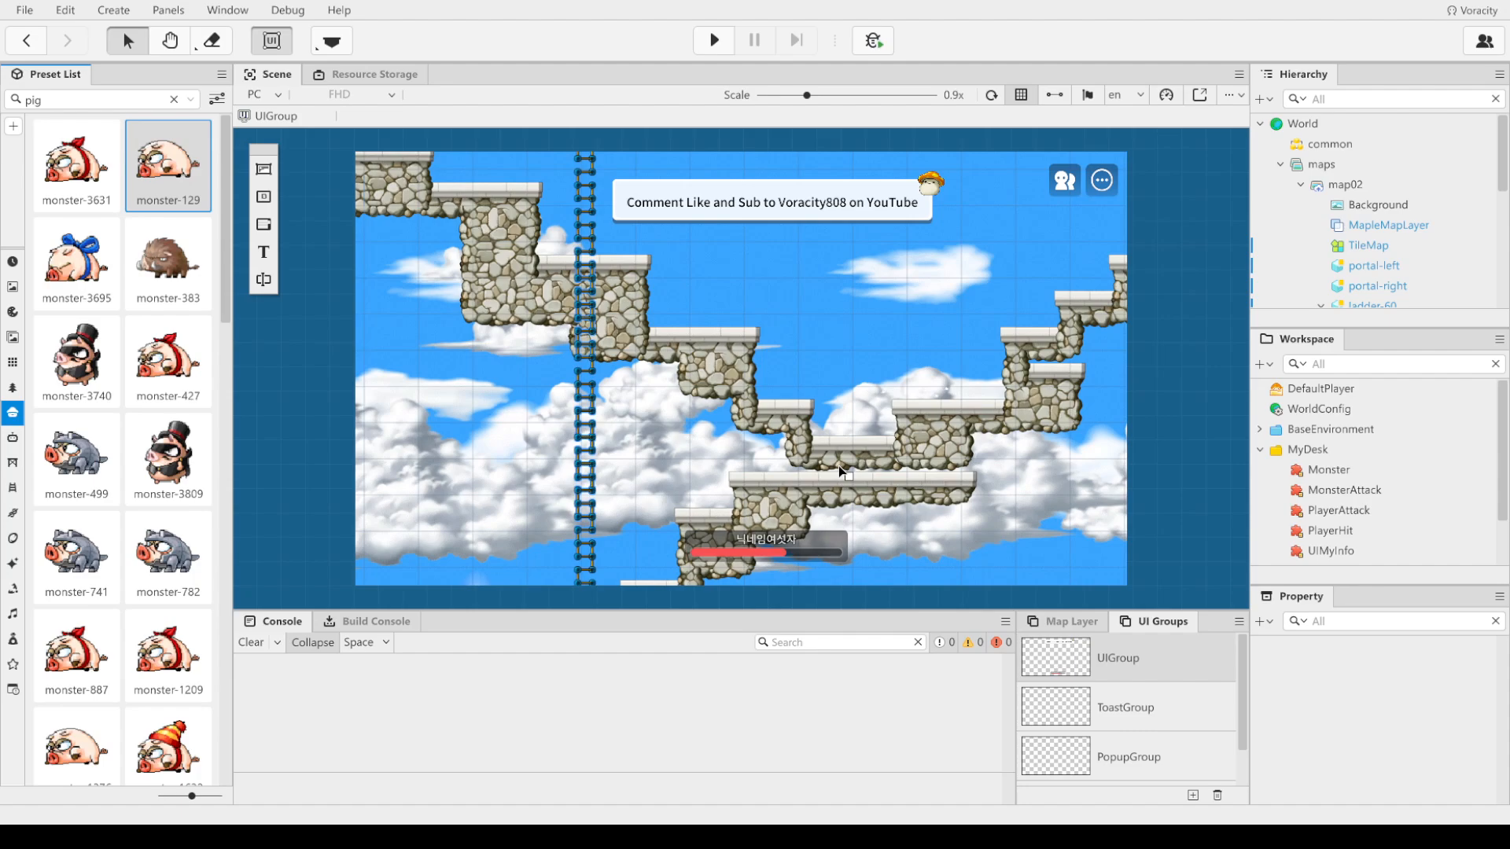
Step: Leave UI editing and place three monster-129 pigs in map02: two on the long lower ledge and one on the ledge above
left_click(272, 39)
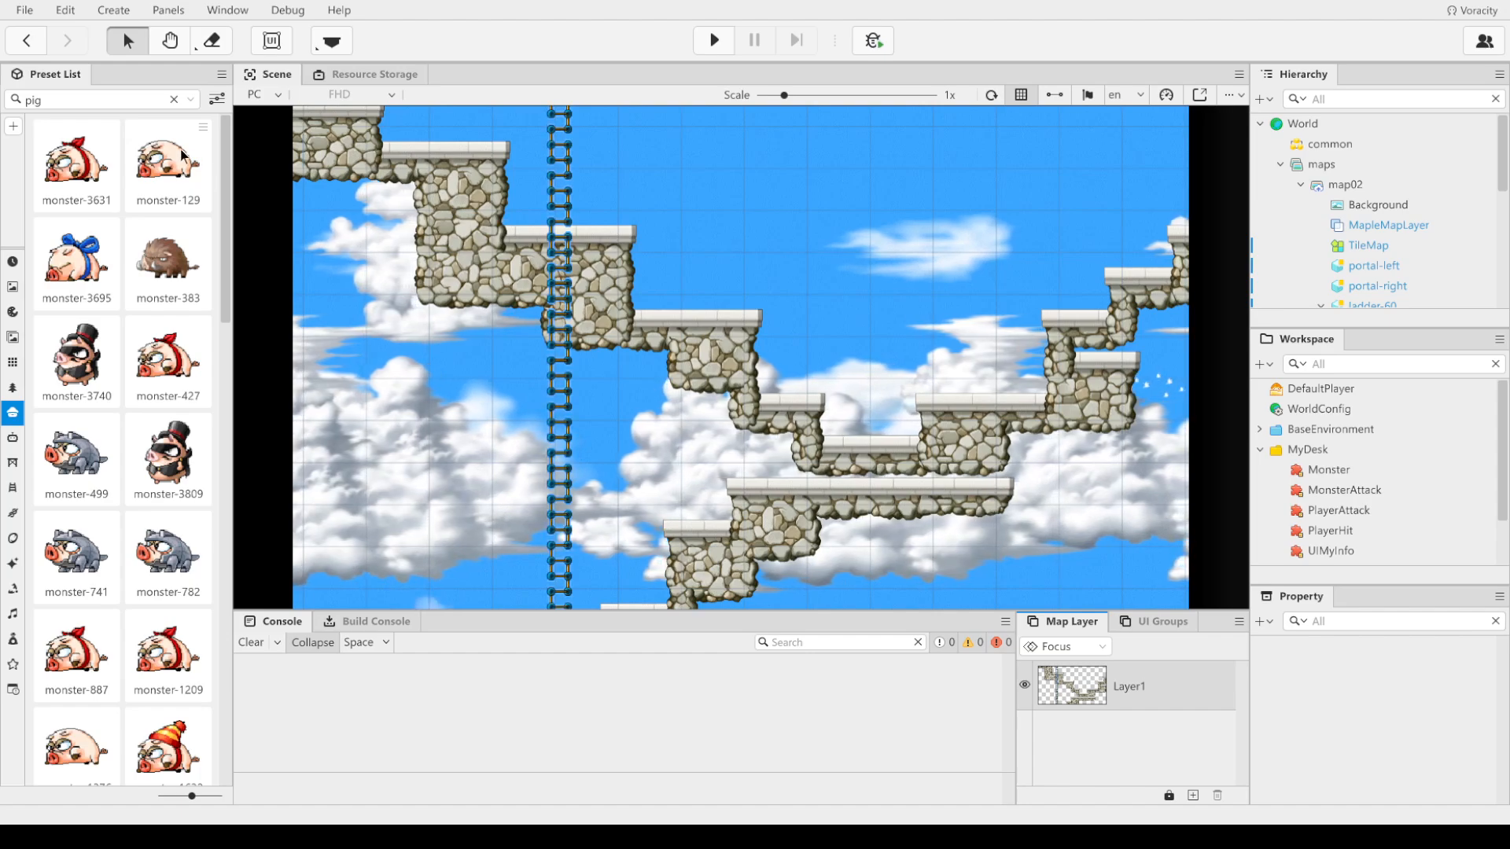
left_click_drag(181, 155, 799, 470)
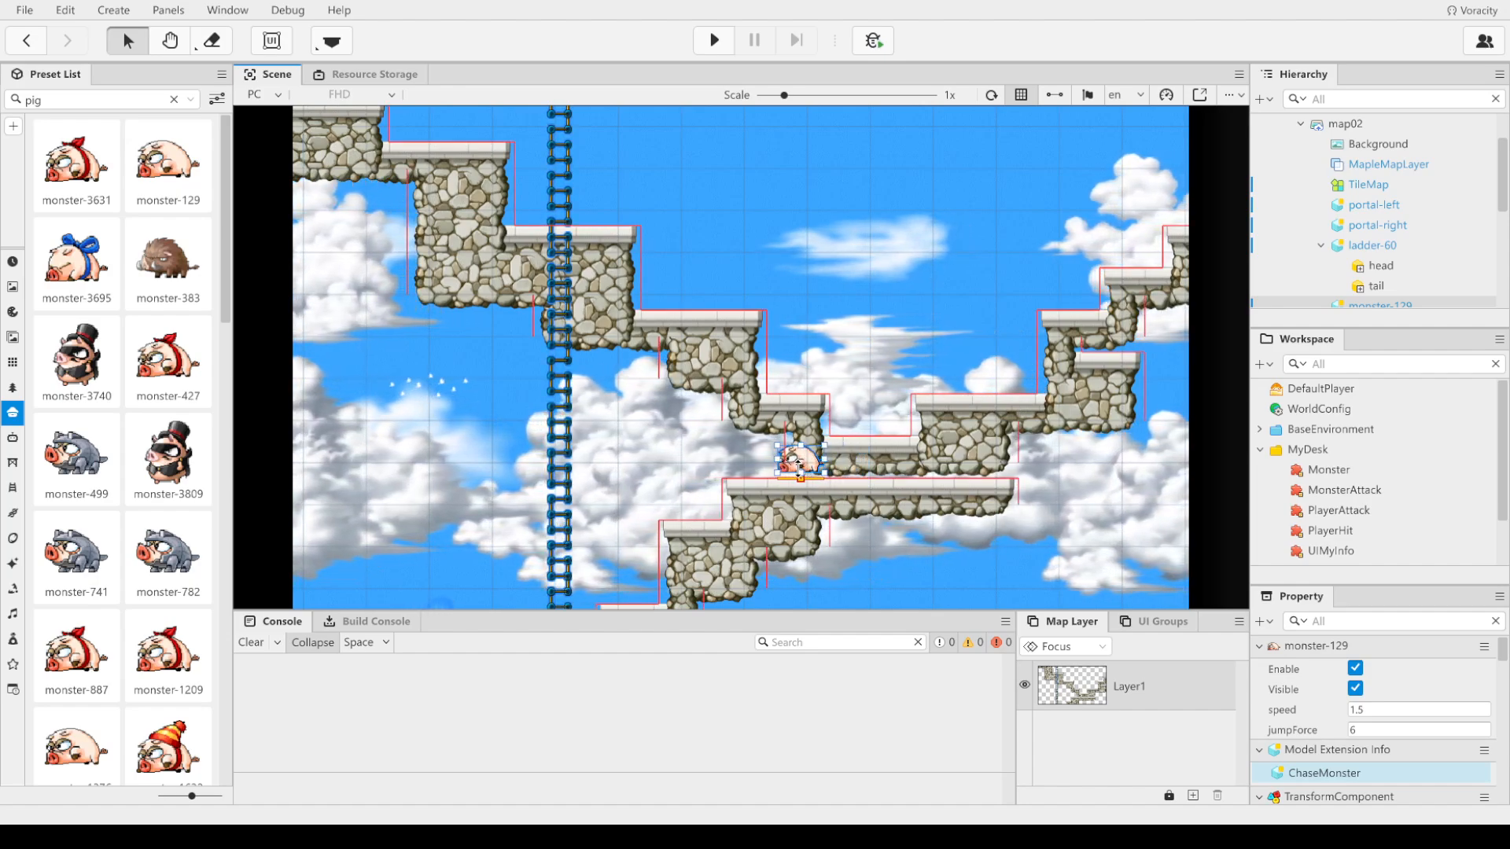
left_click_drag(171, 167, 912, 444)
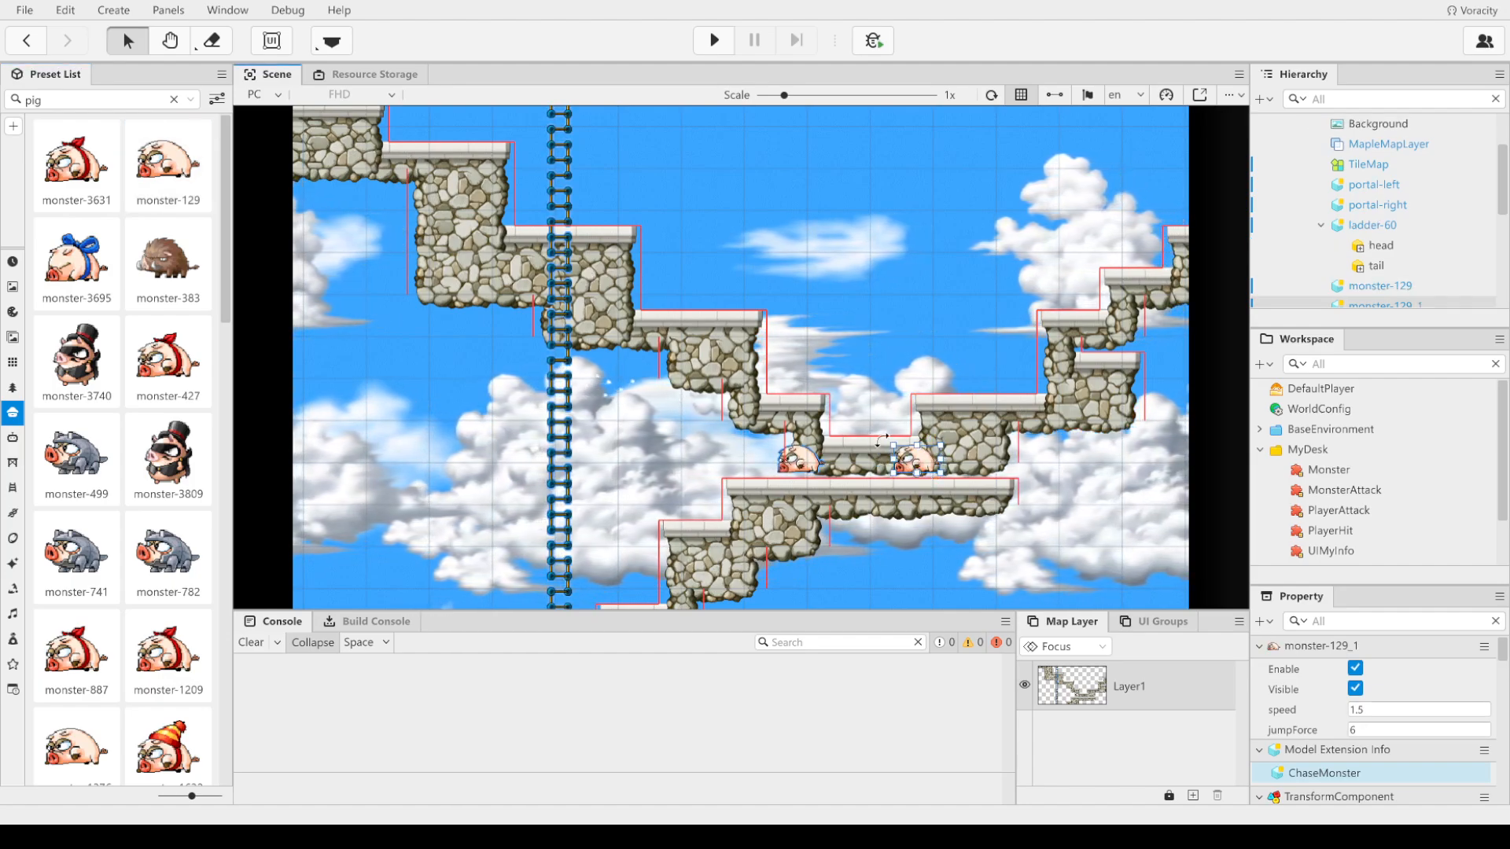
left_click_drag(168, 167, 980, 382)
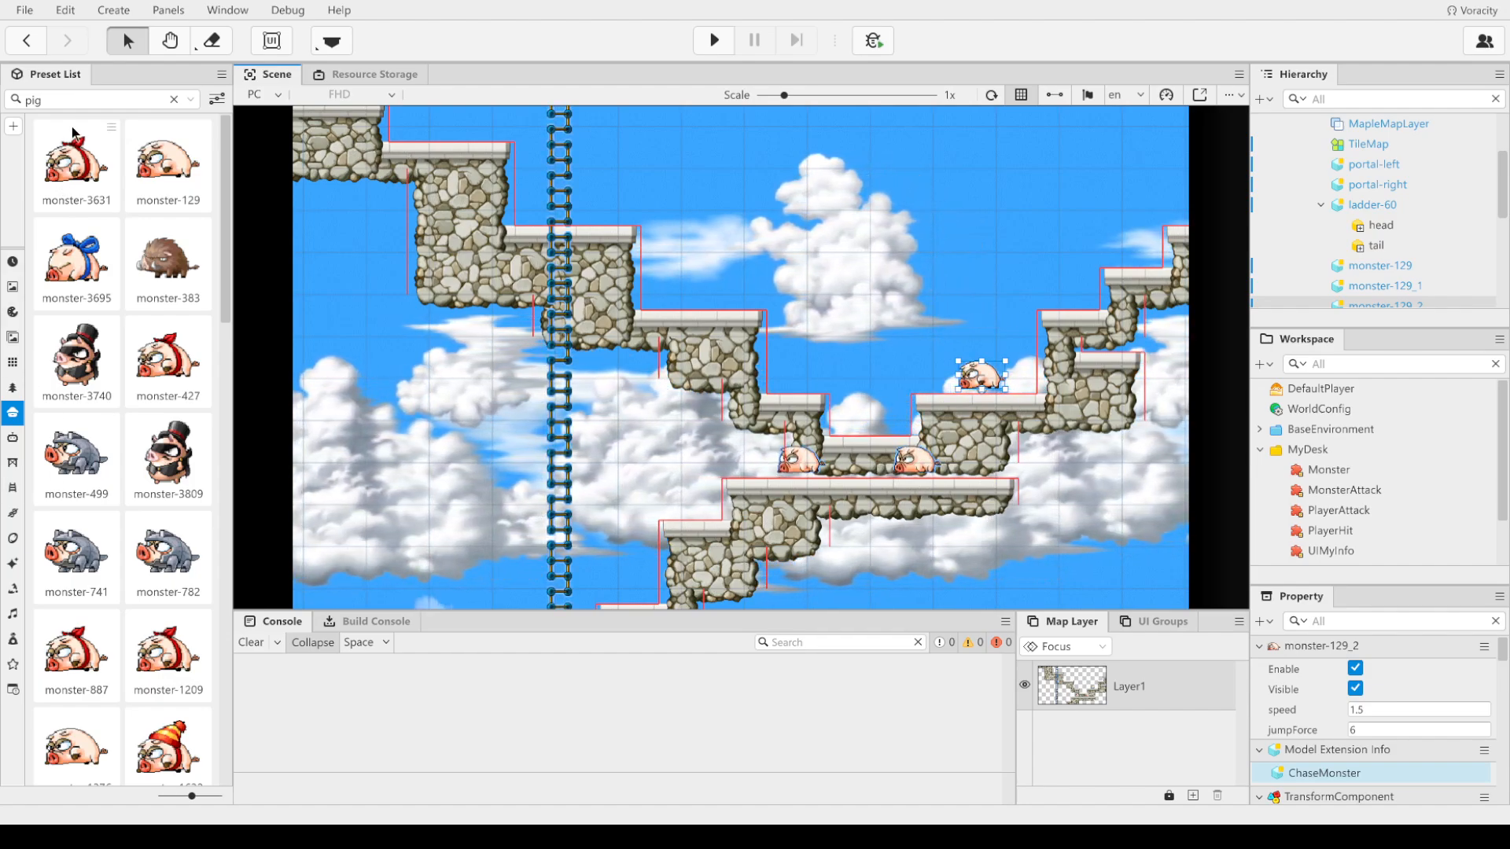
Step: Search the monster presets for "slime" and place the green monster-1298 on the long lower ledge beside the leftmost pig
double_click(87, 100)
type("sl")
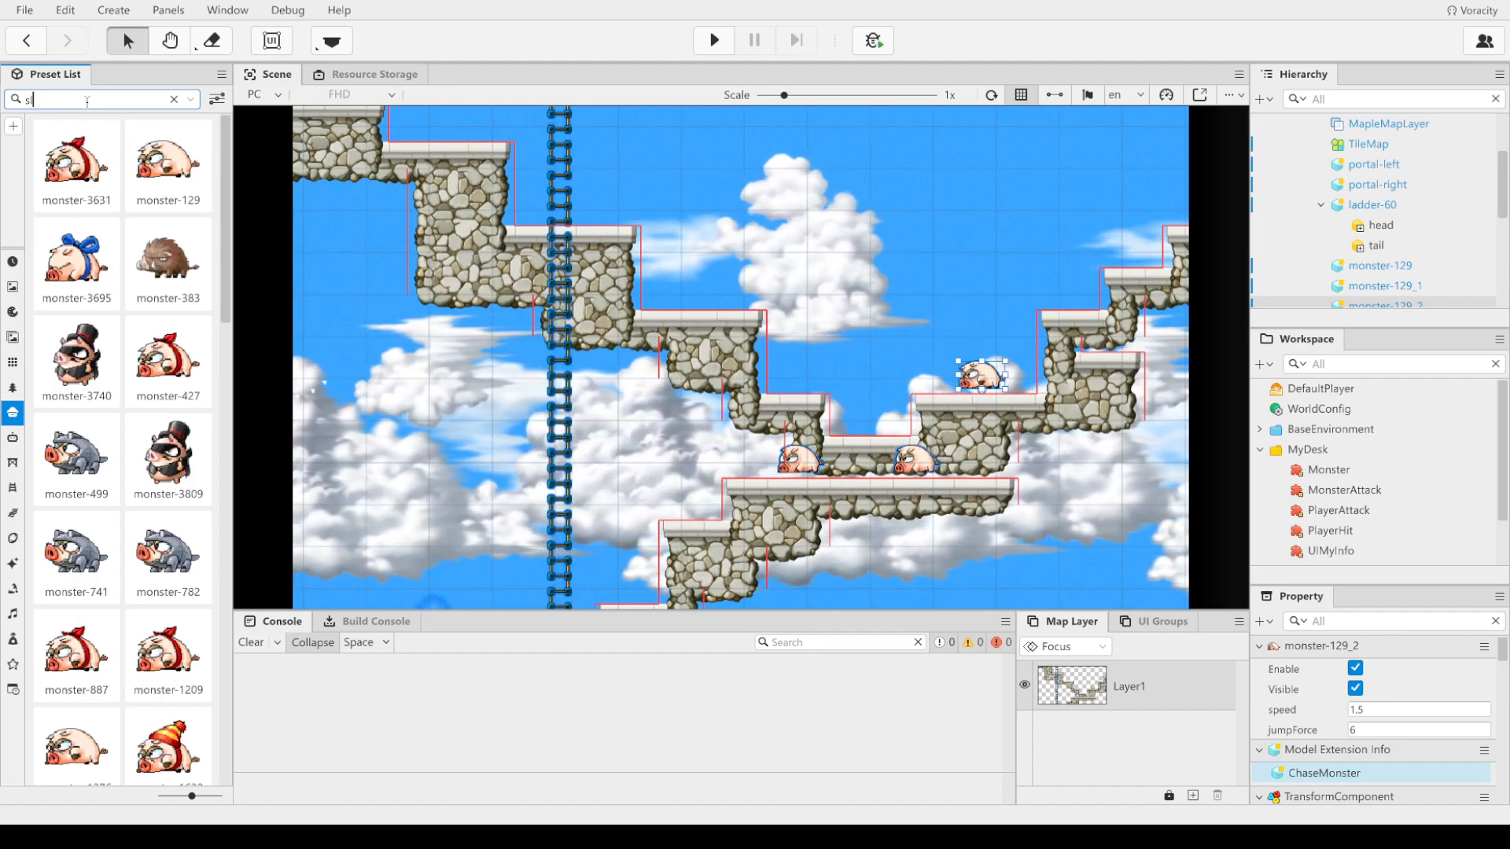
type("ime")
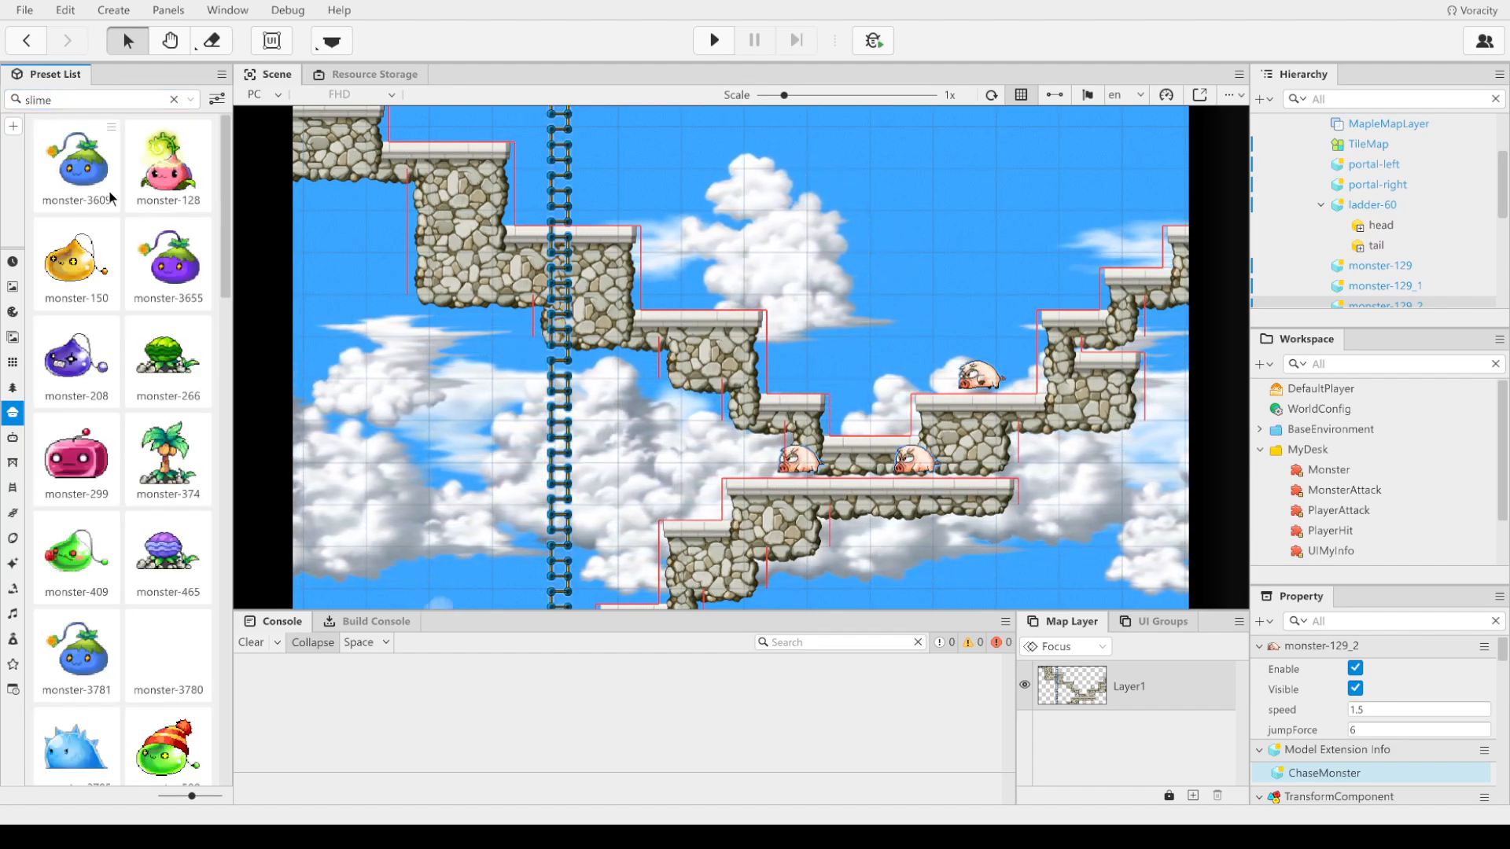
scroll(146, 517, "down", 4)
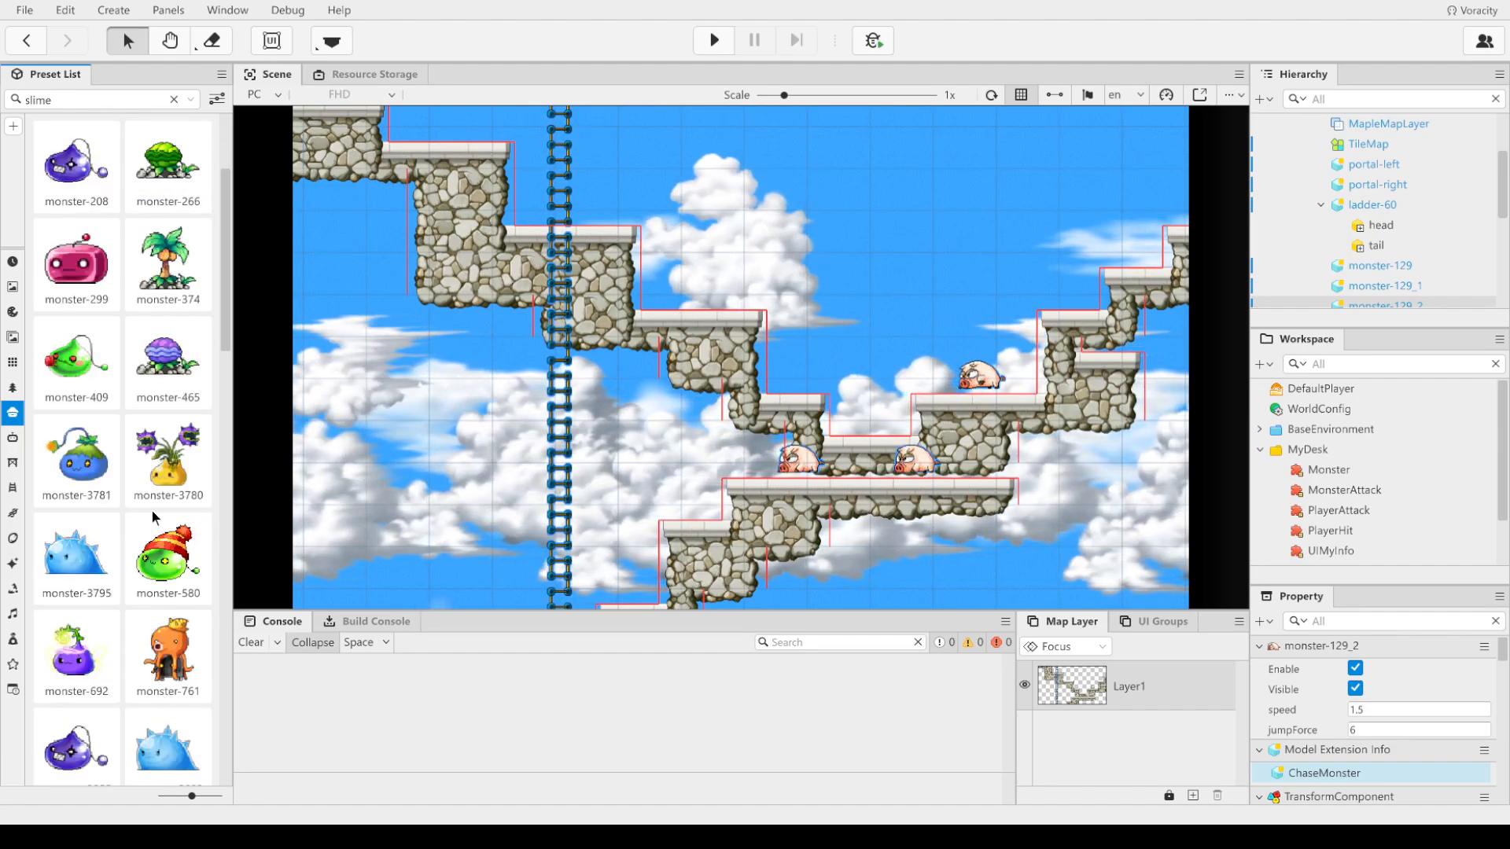
scroll(152, 511, "down", 10)
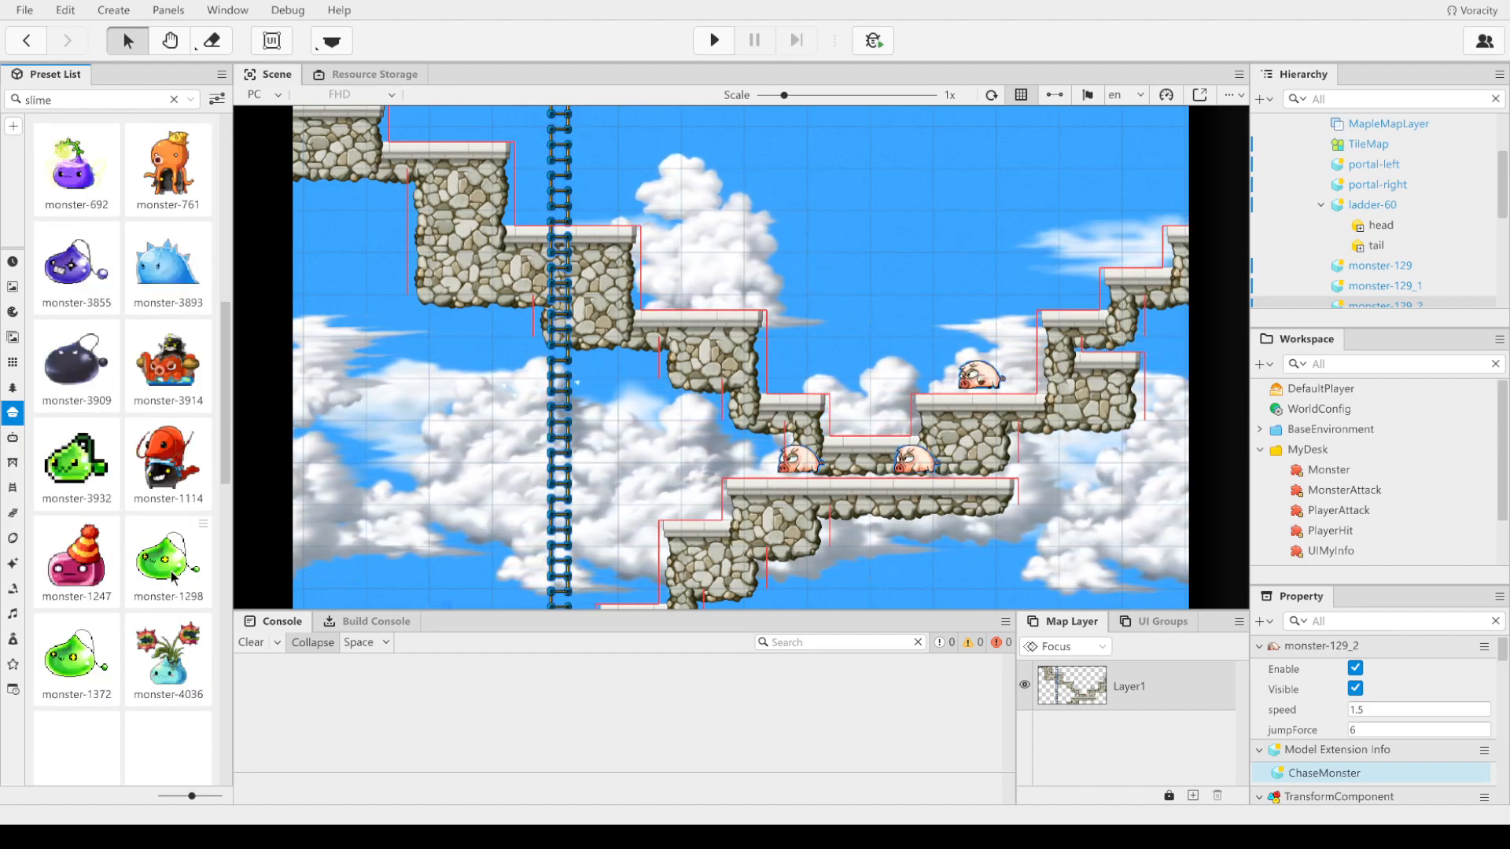
left_click(168, 565)
left_click(812, 375)
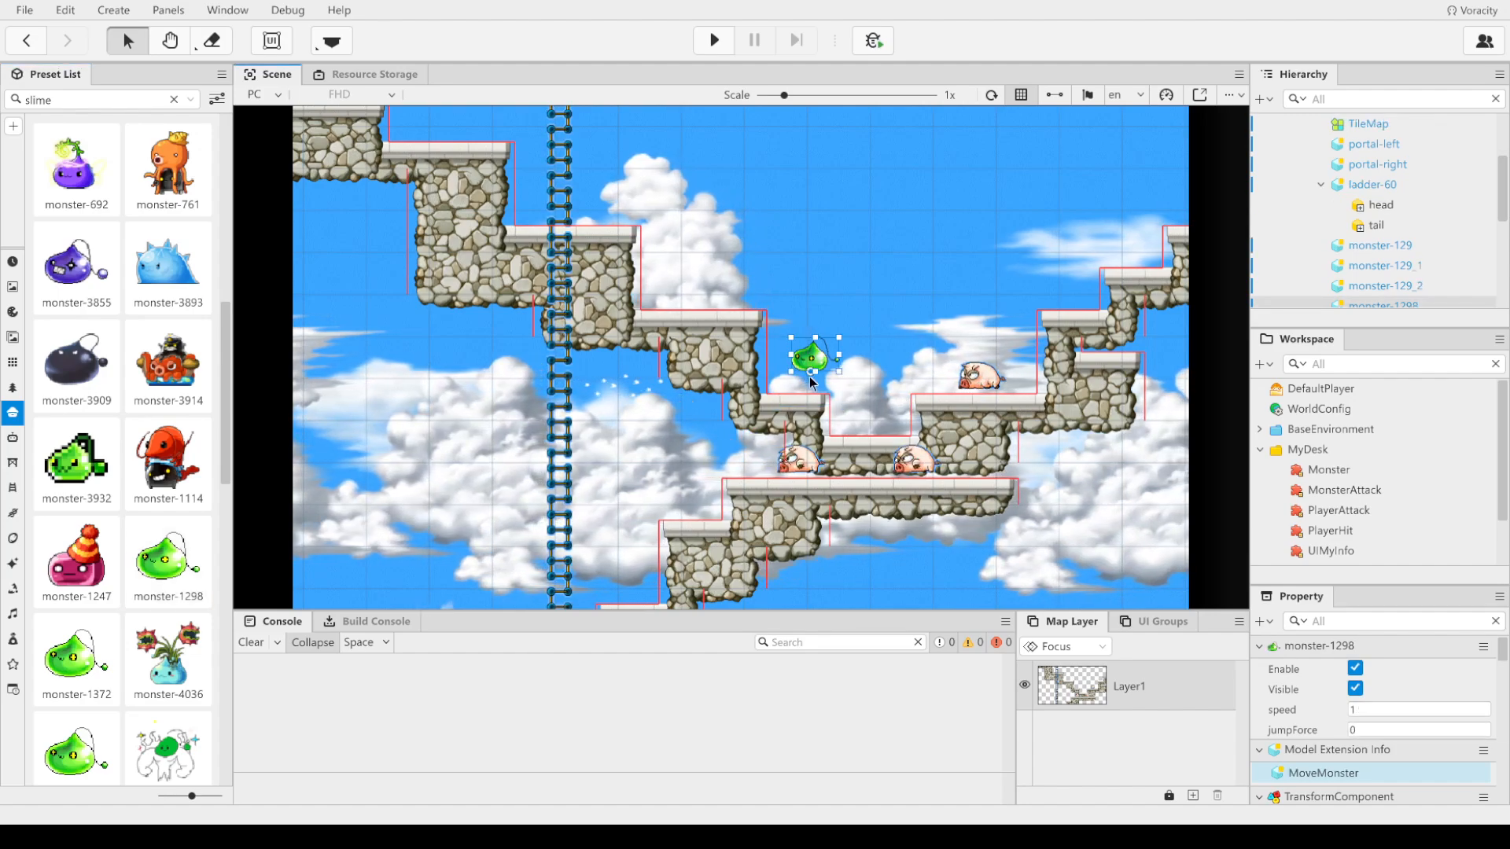
left_click_drag(811, 380, 755, 475)
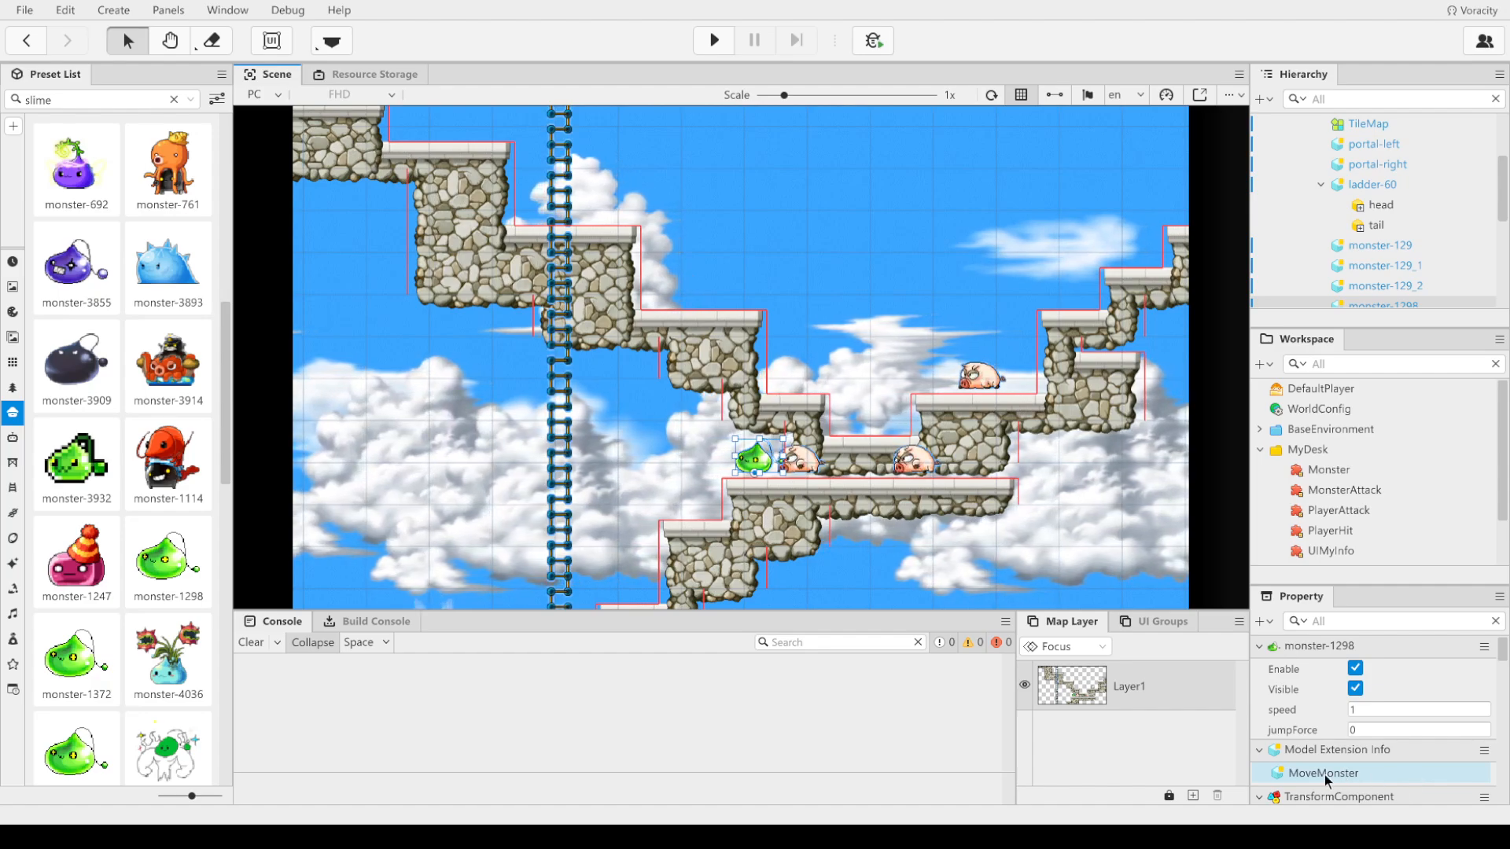
Step: Place a second monster-1298 slime on the stone step above the upper pig and clear the selection
left_click(168, 565)
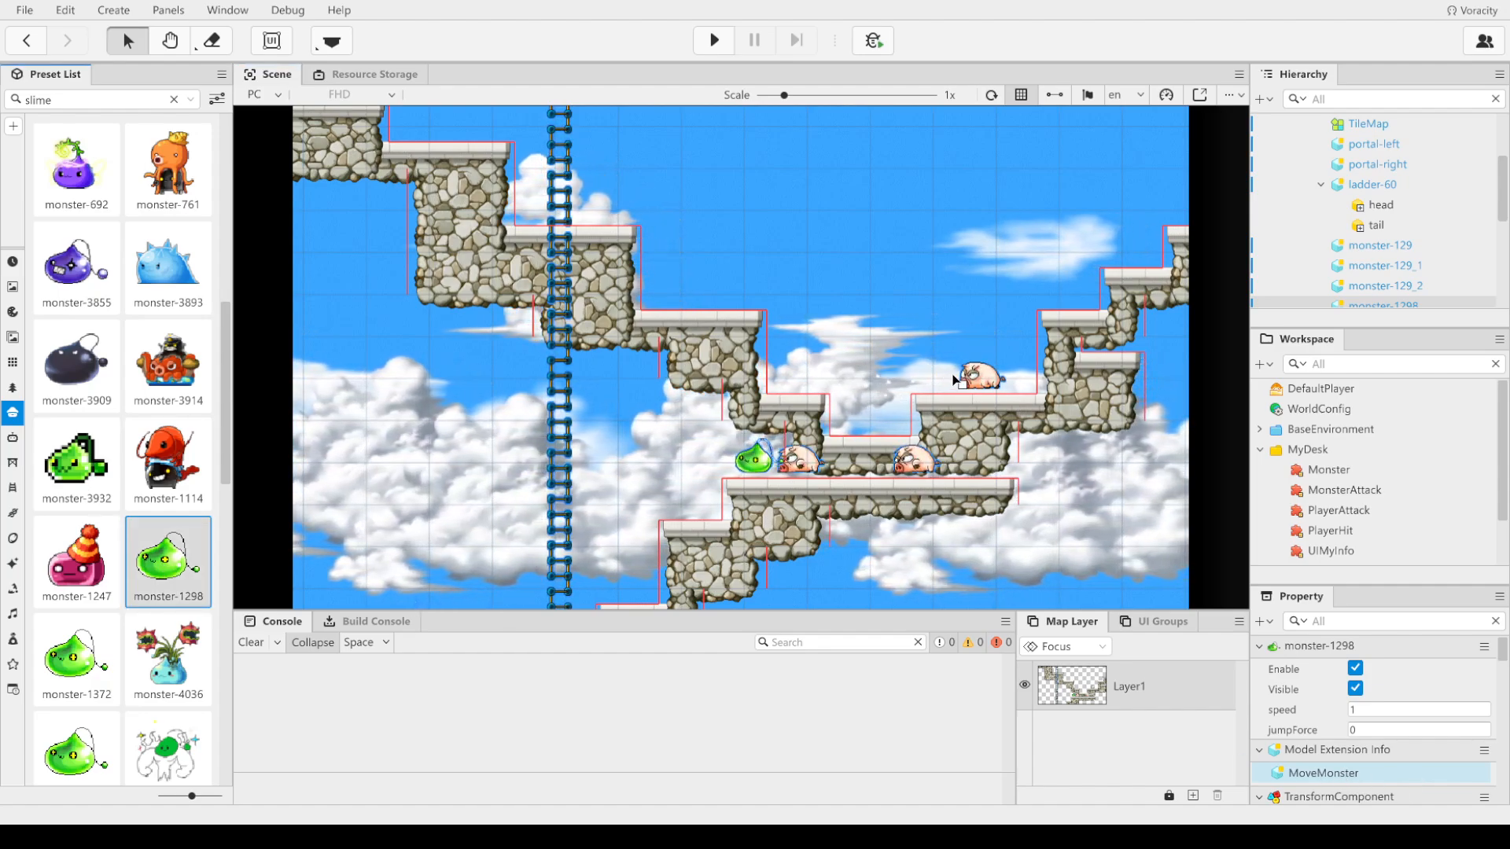
left_click(1075, 292)
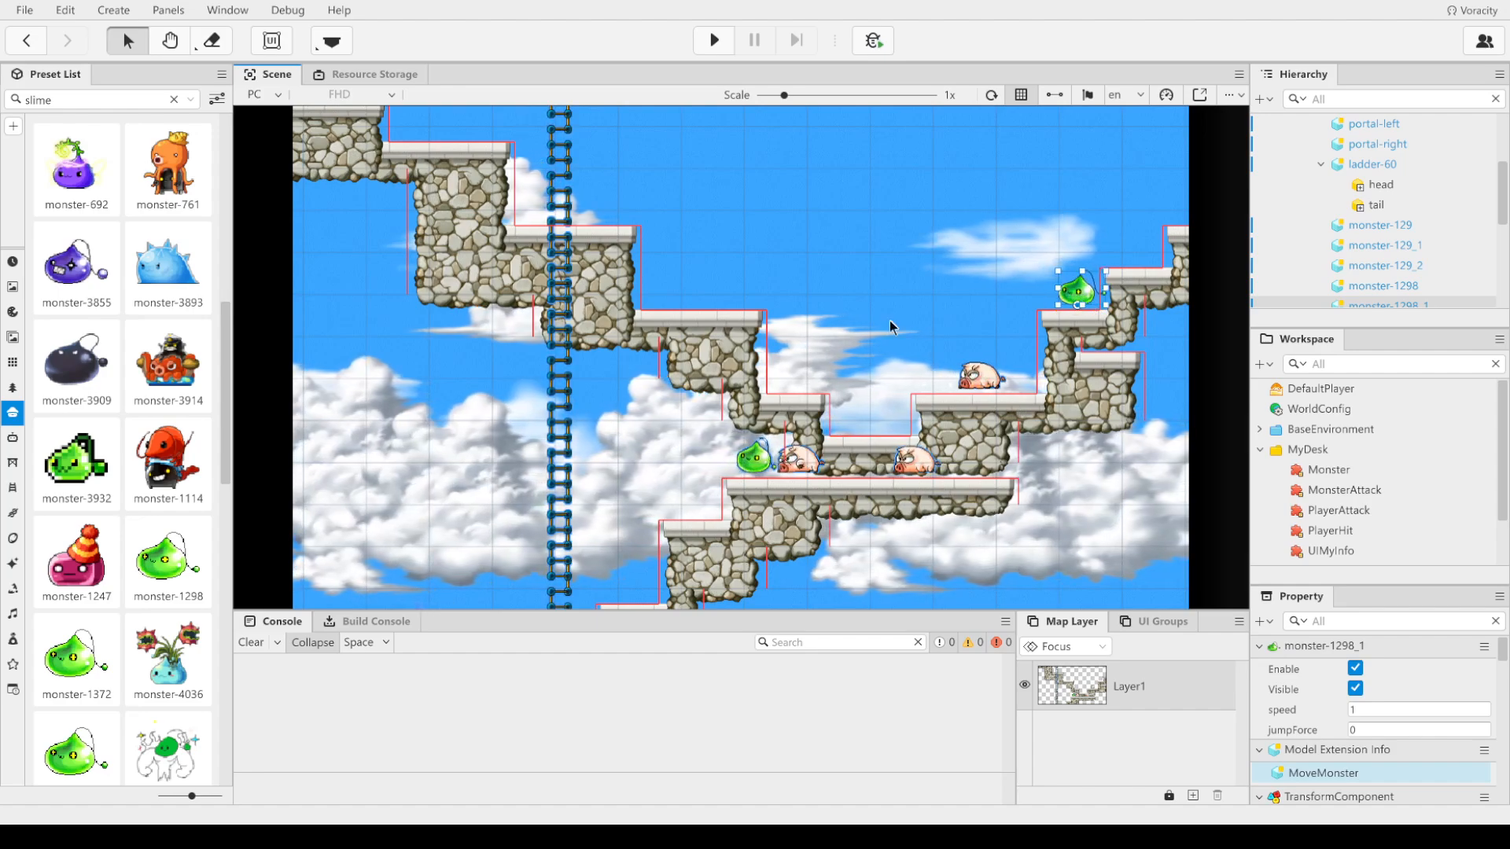
left_click(843, 272)
Step: Search the monster presets for "bat" and choose the black bat monster-3600
left_click(121, 92)
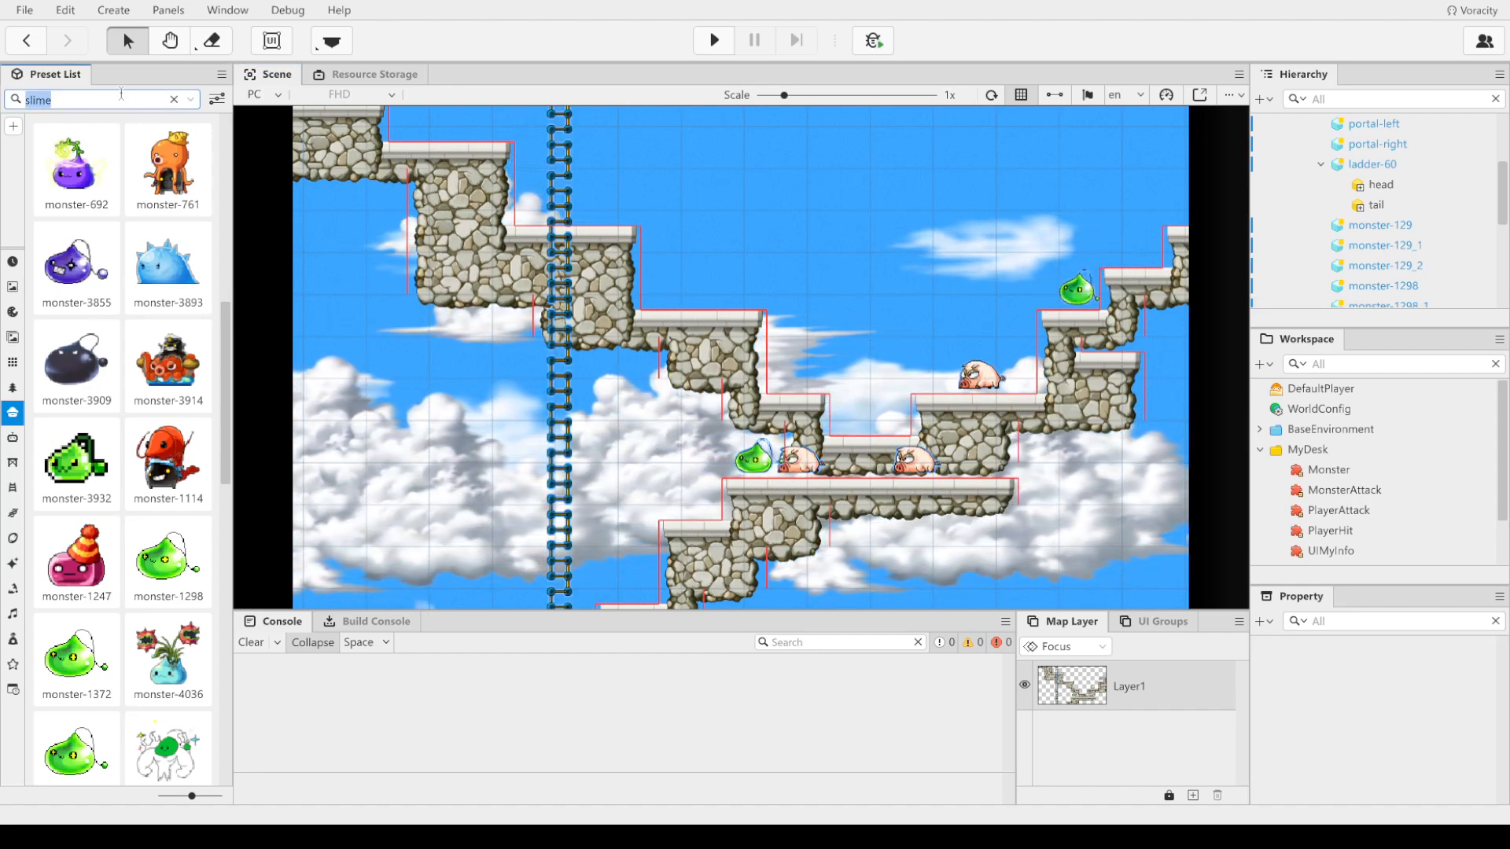
type("ba")
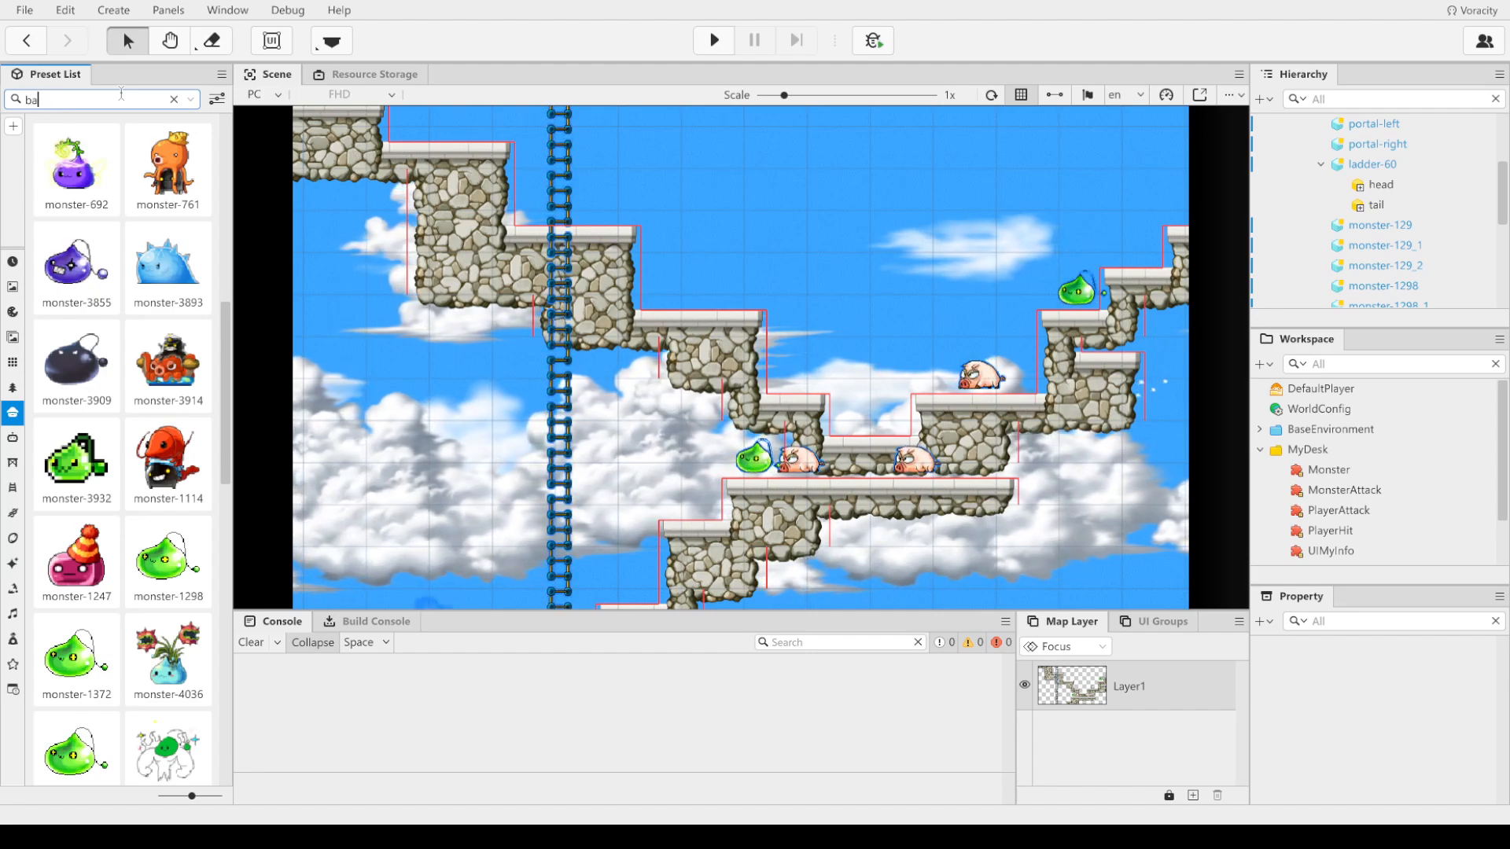
type("t")
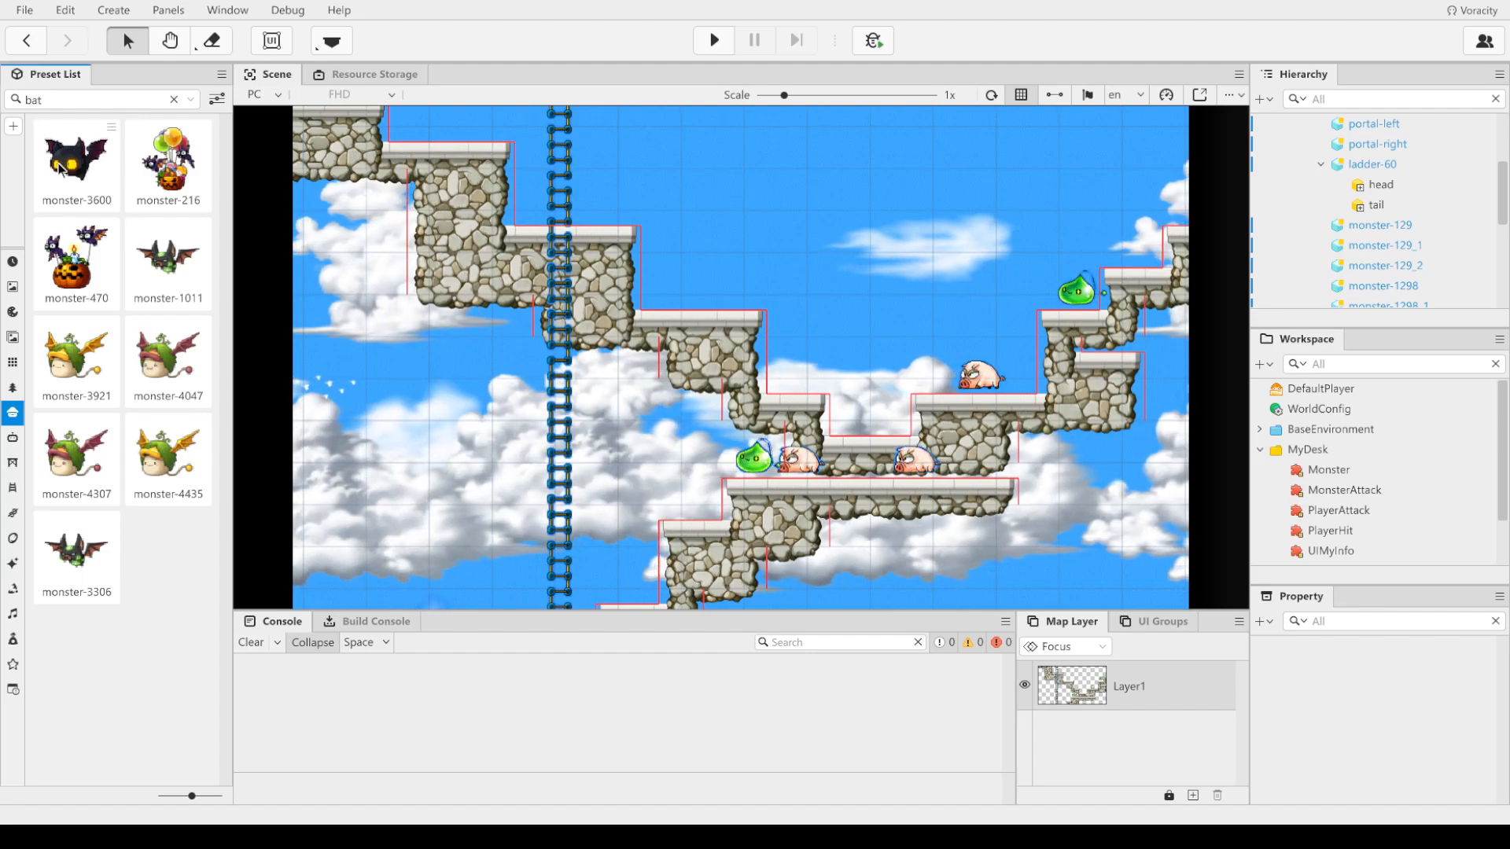
left_click(61, 168)
Step: Search the monster presets for "balrog"
left_click(131, 102)
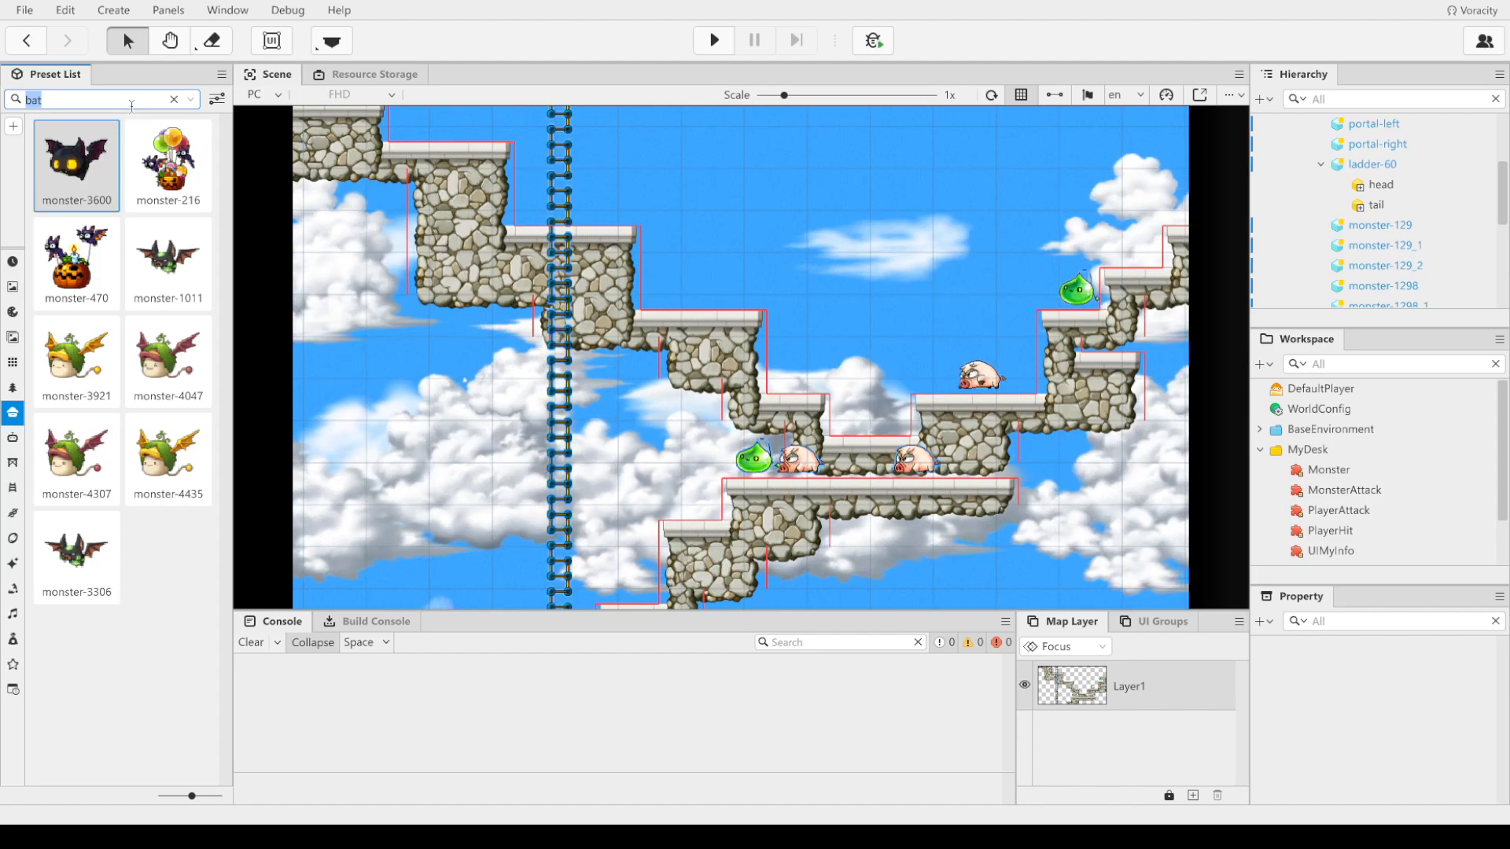
type("rog")
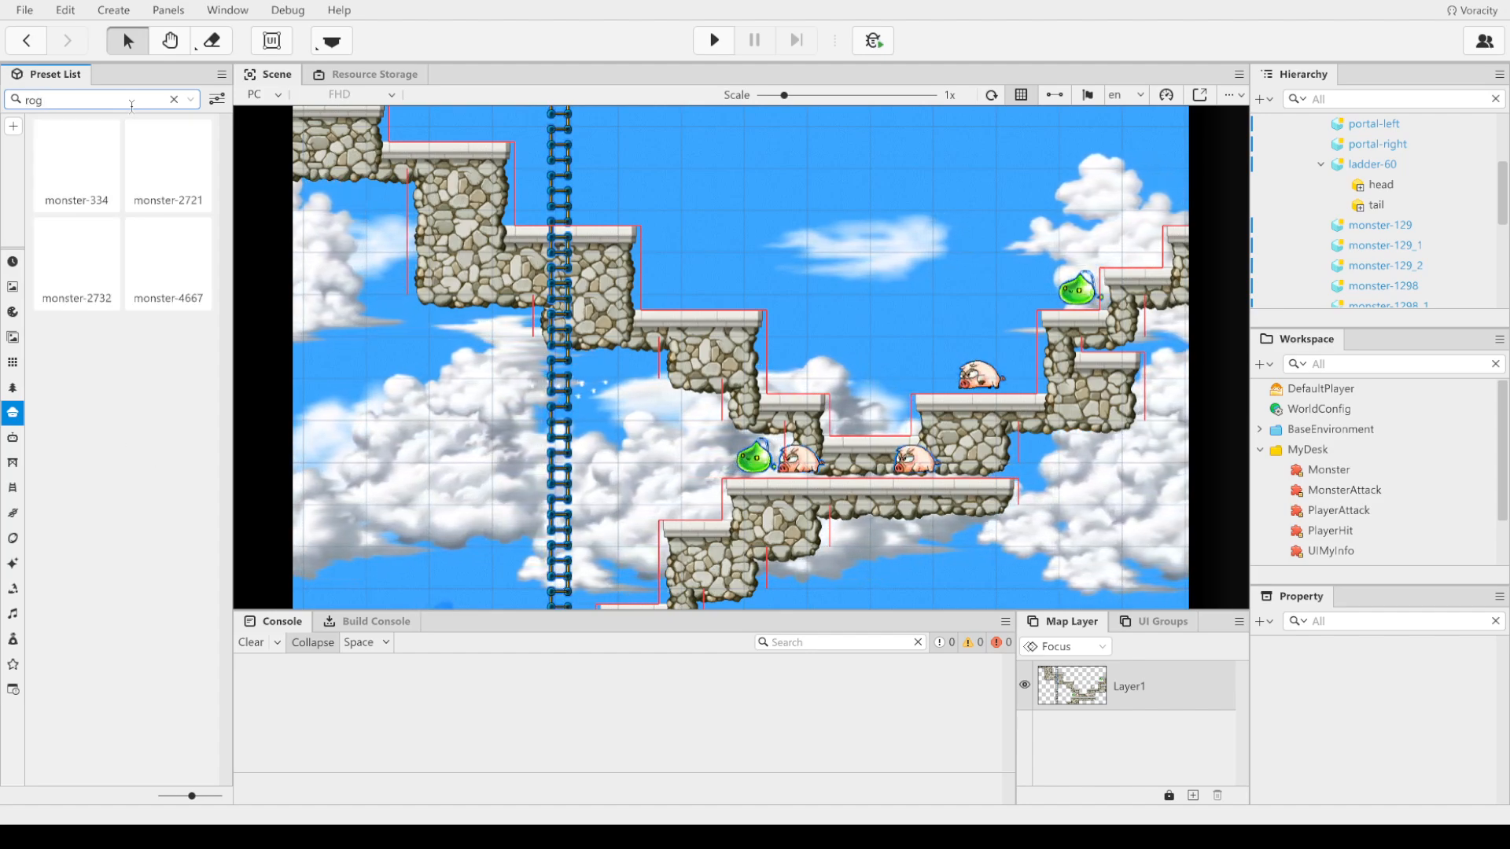
left_click(131, 104)
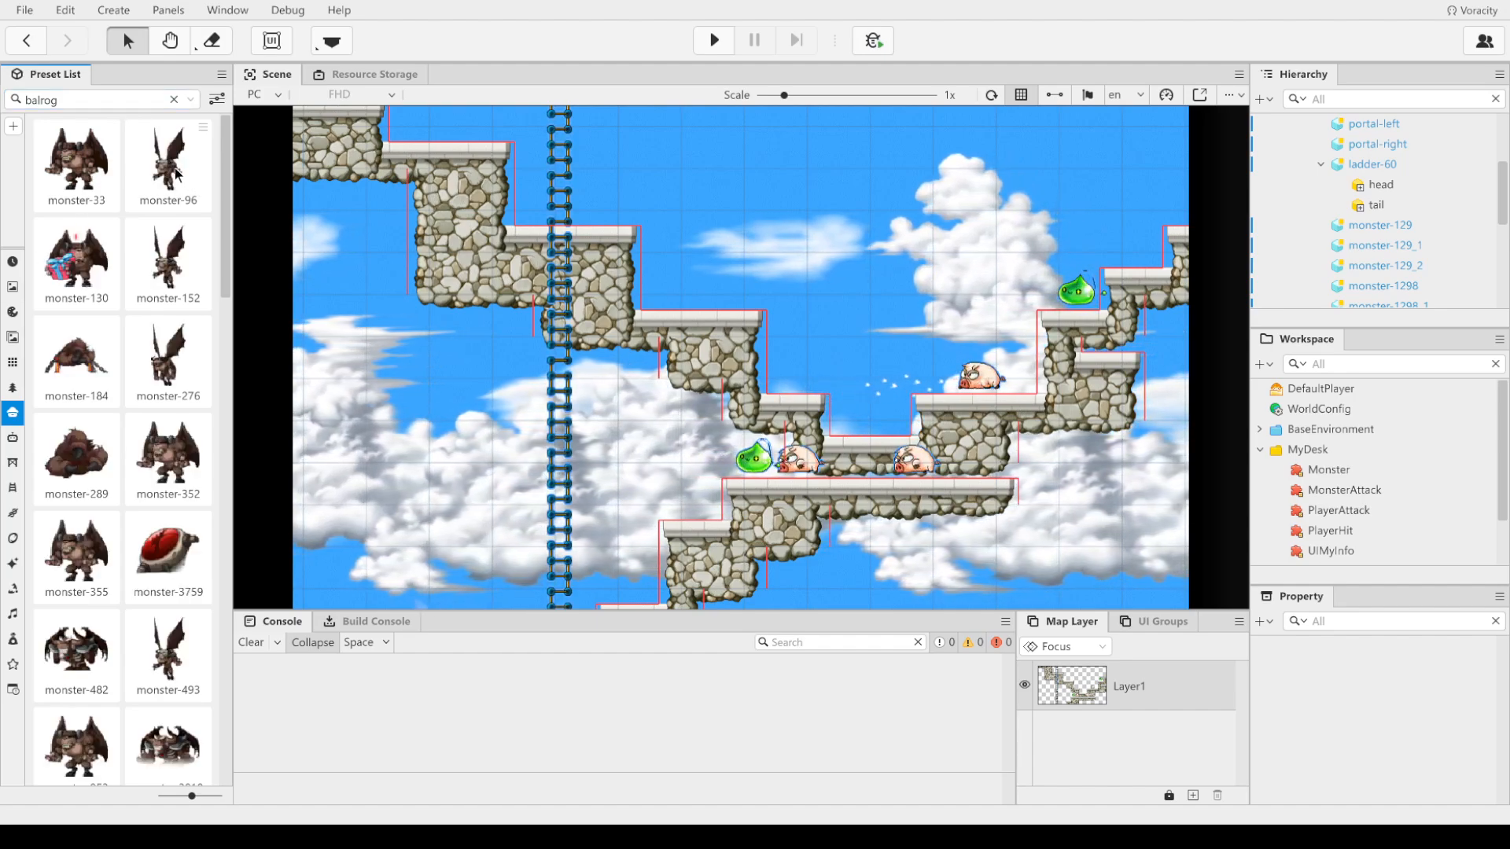
Step: Place the standing balrog monster-33 on the small stone step above the leftmost slime and pig
left_click(96, 178)
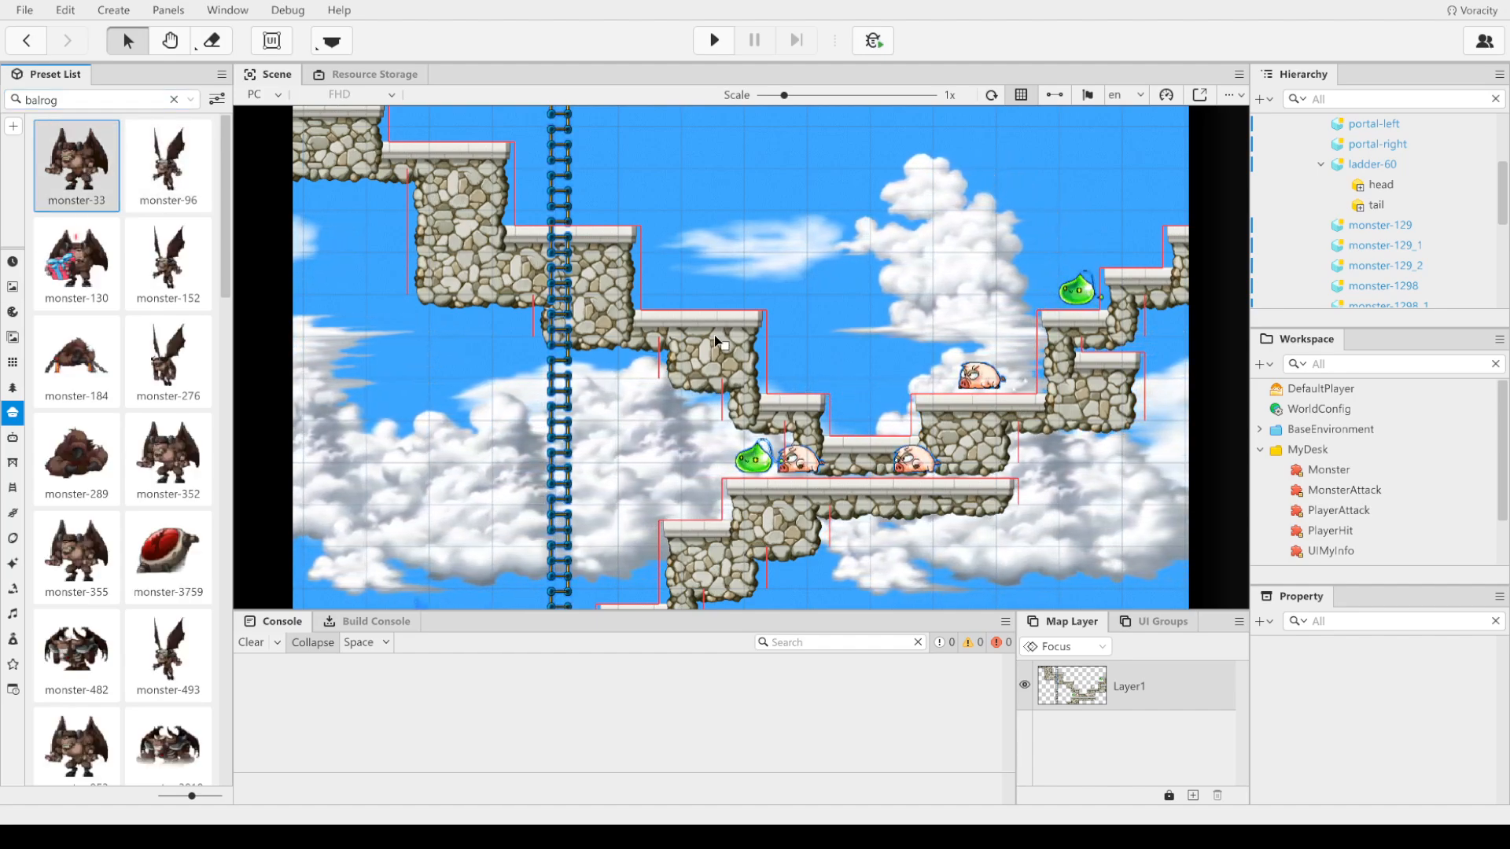
left_click(718, 253)
left_click_drag(715, 225, 818, 377)
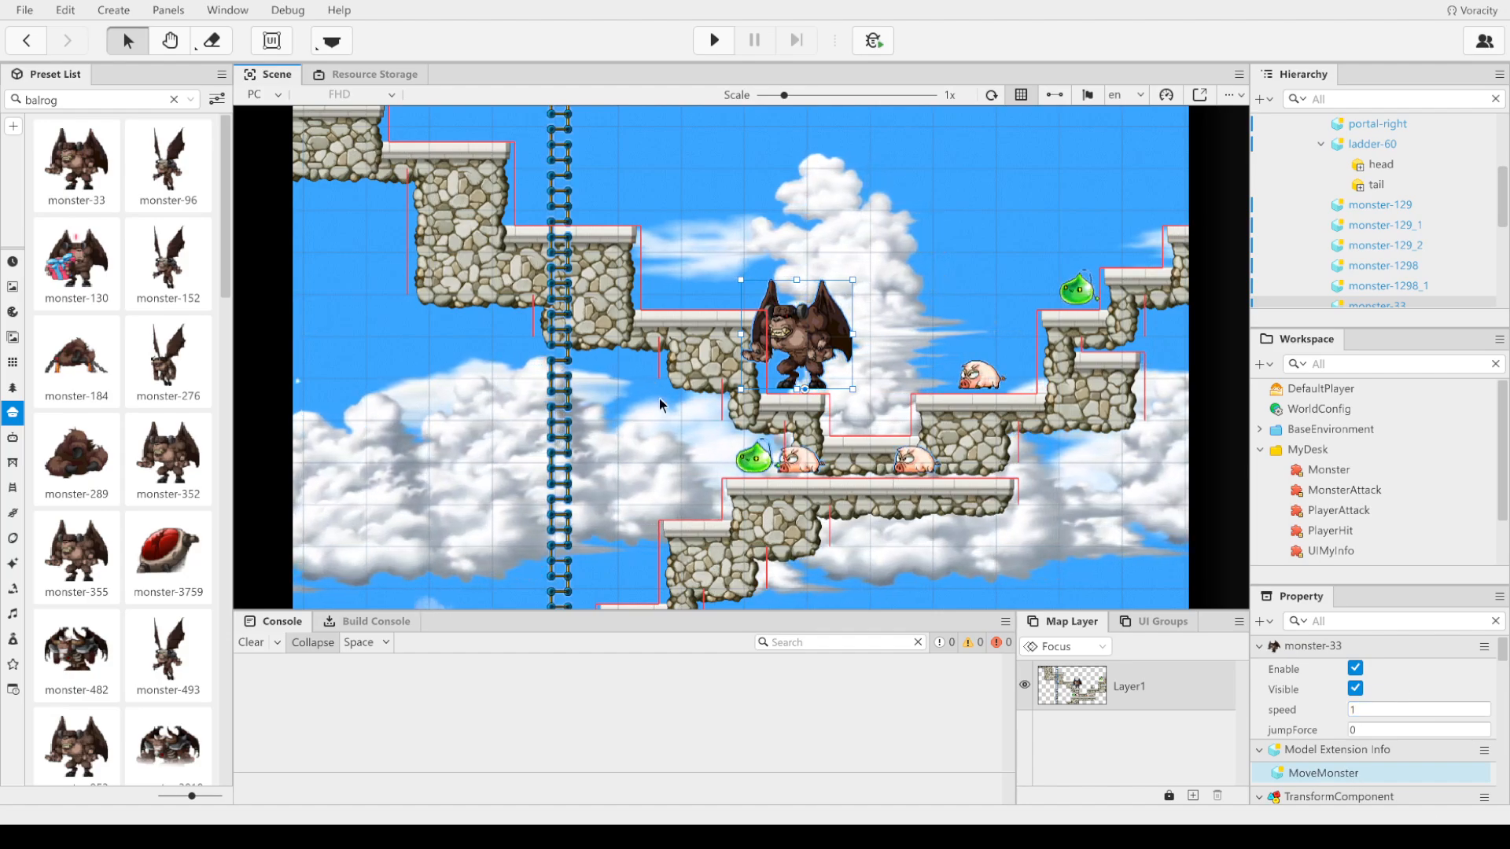
Step: Place the flying balrog monster-96 just above the stone ledge beside the ladder, one step up from monster-33
left_click(190, 200)
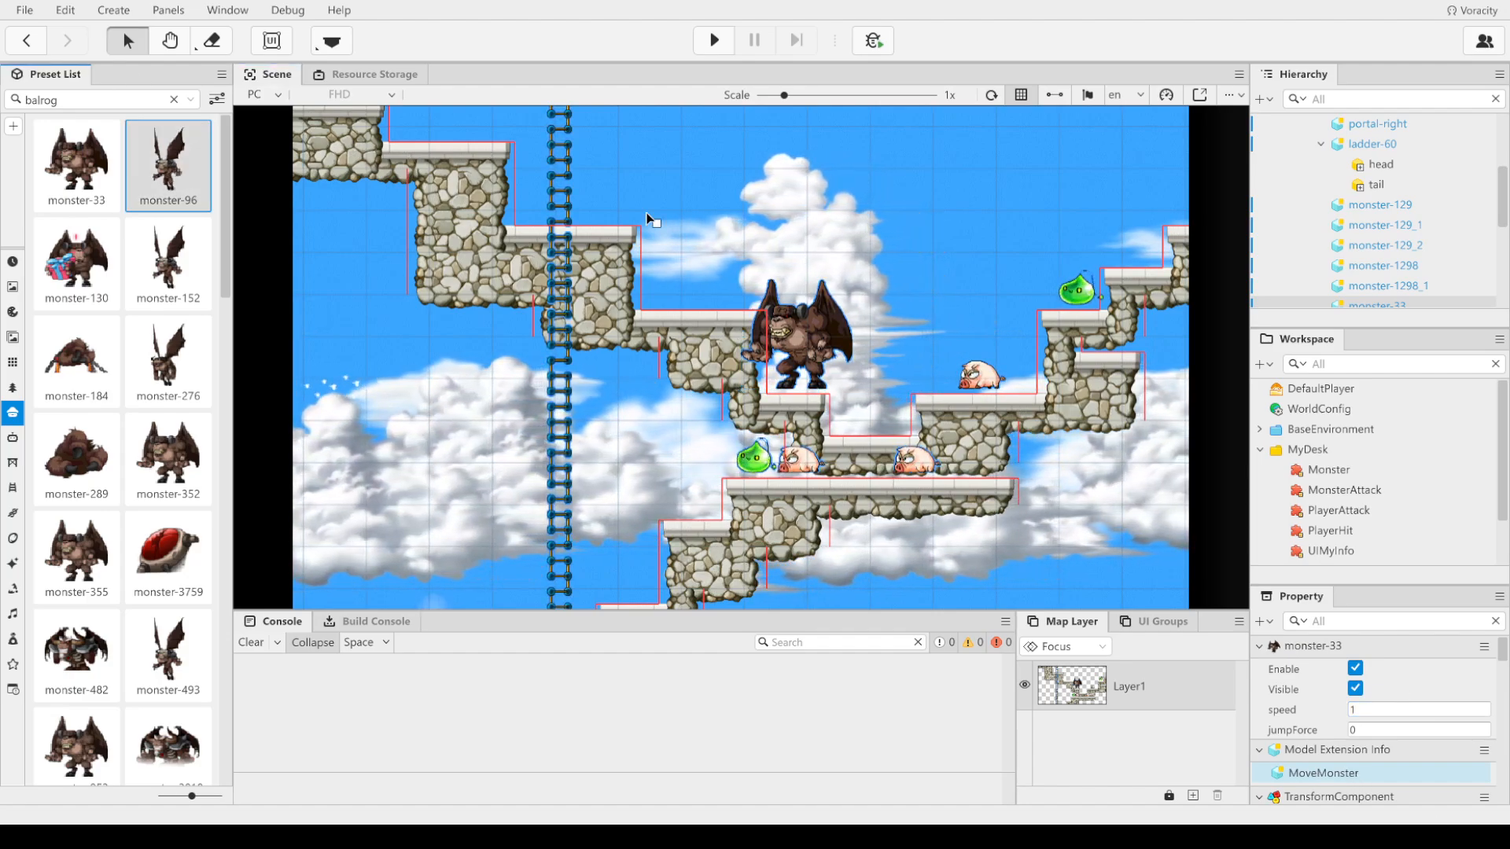
left_click(737, 228)
left_click_drag(736, 170, 695, 271)
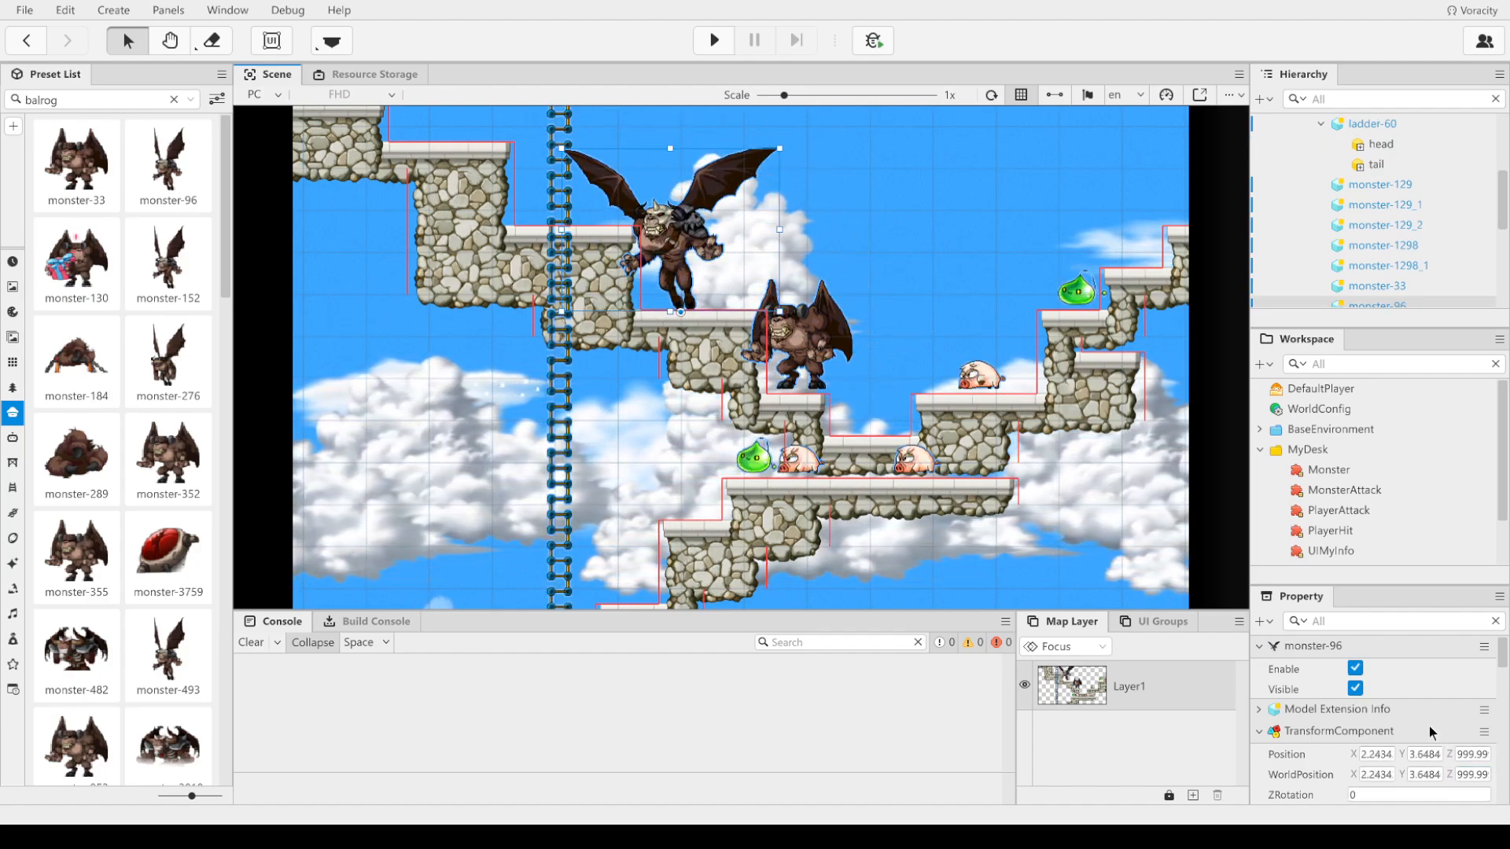
Step: Review the component properties of monster-96 and expand its Model Extension Info to check its base model
scroll(1429, 732, "down", 2)
scroll(1433, 747, "down", 6)
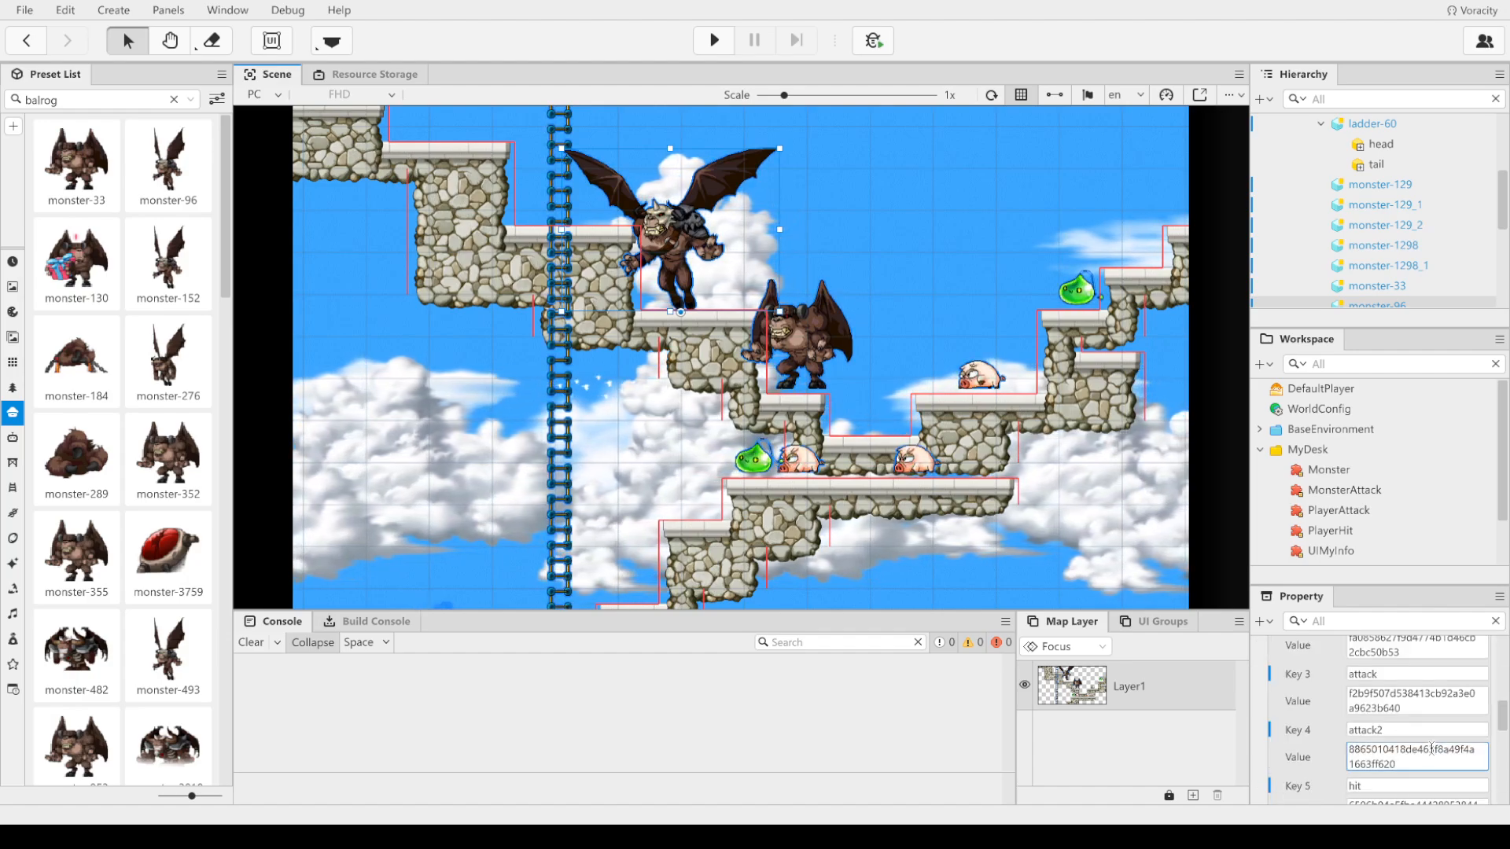
scroll(1431, 748, "up", 5)
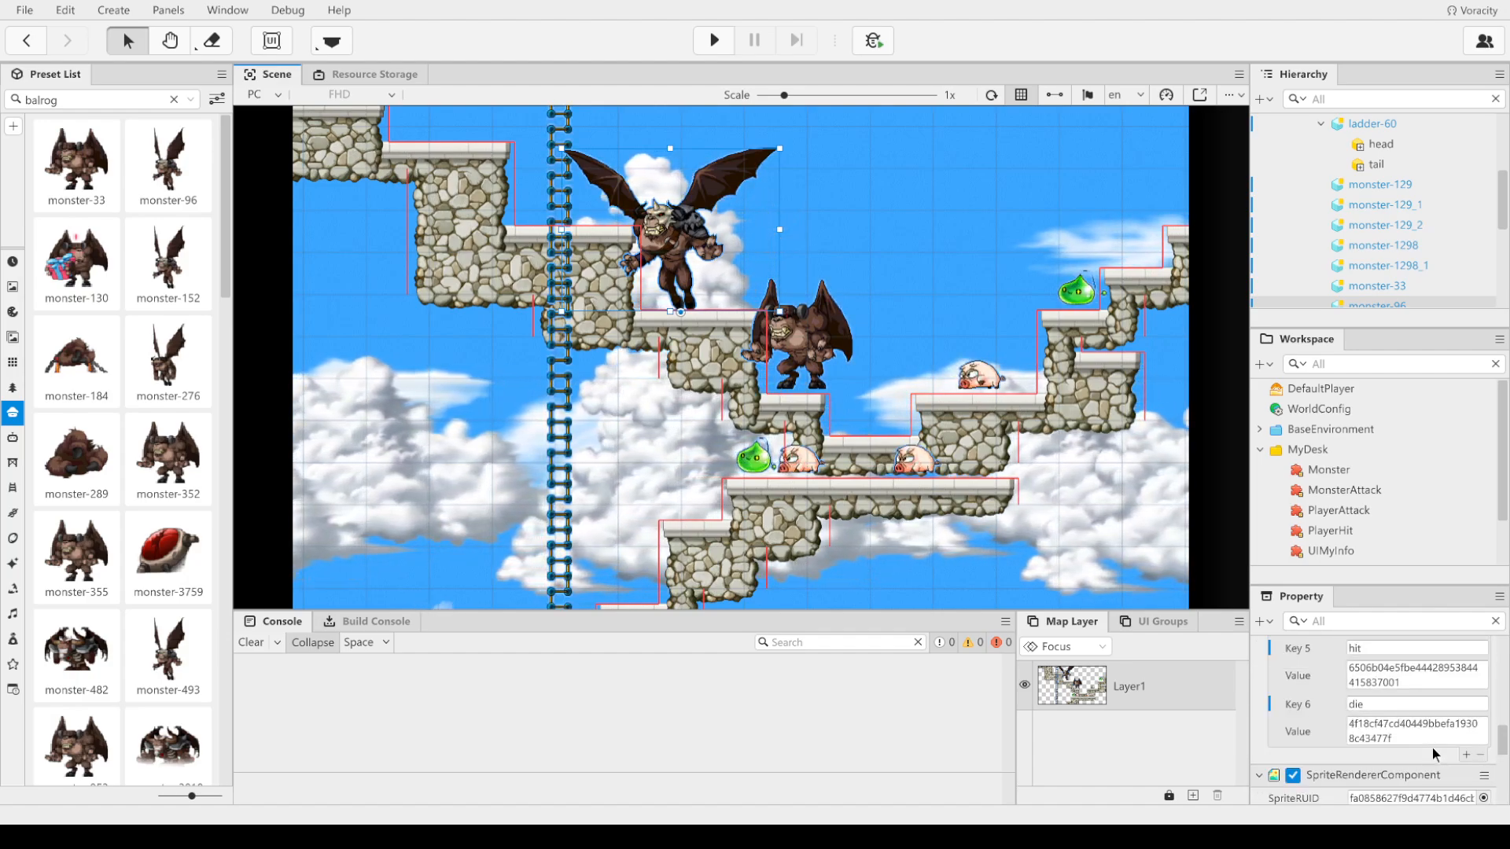
scroll(1432, 750, "up", 3)
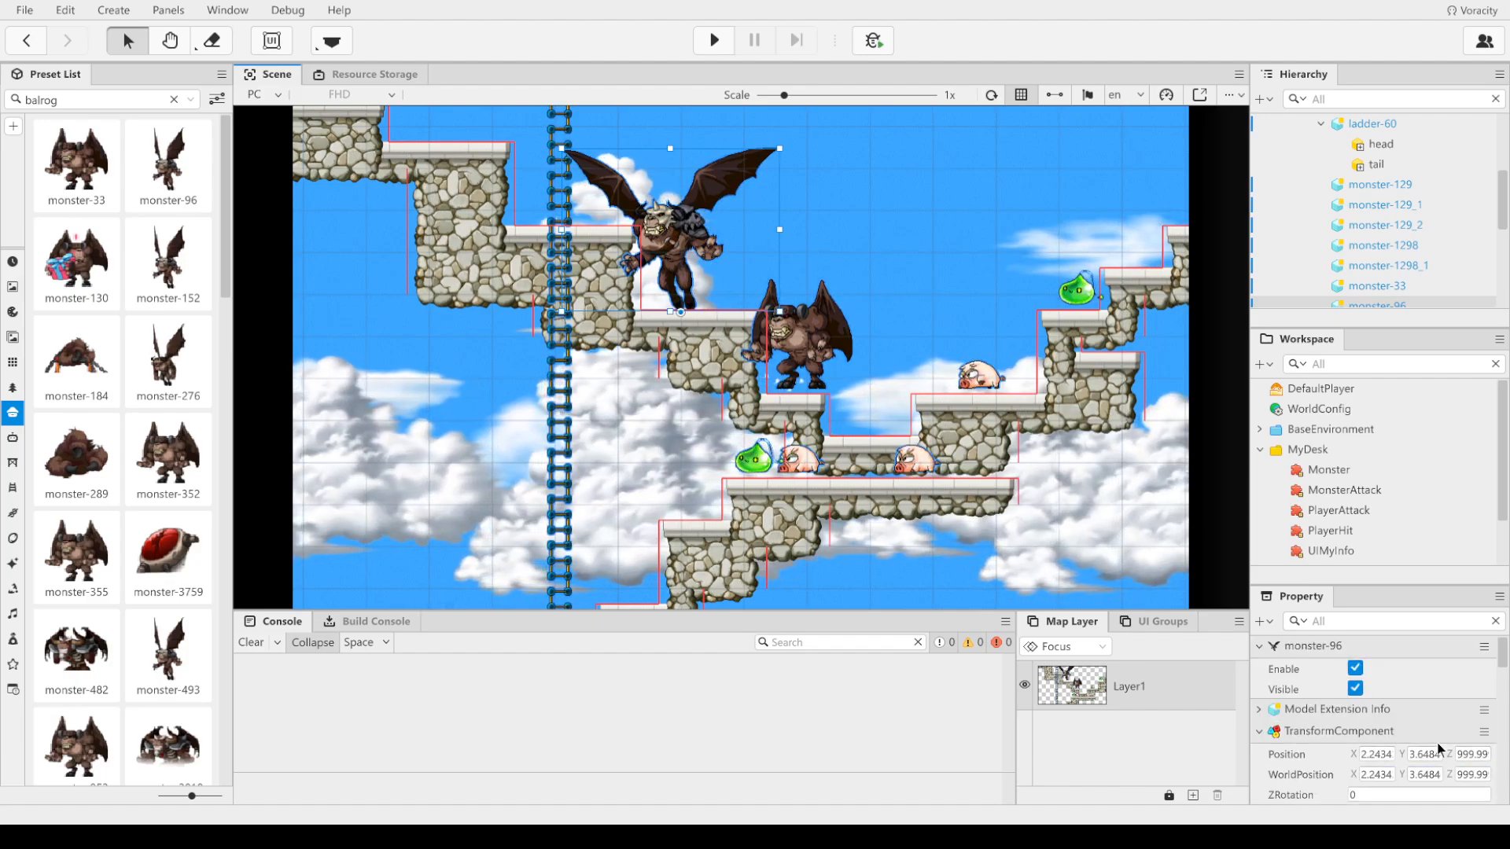
left_click(1260, 711)
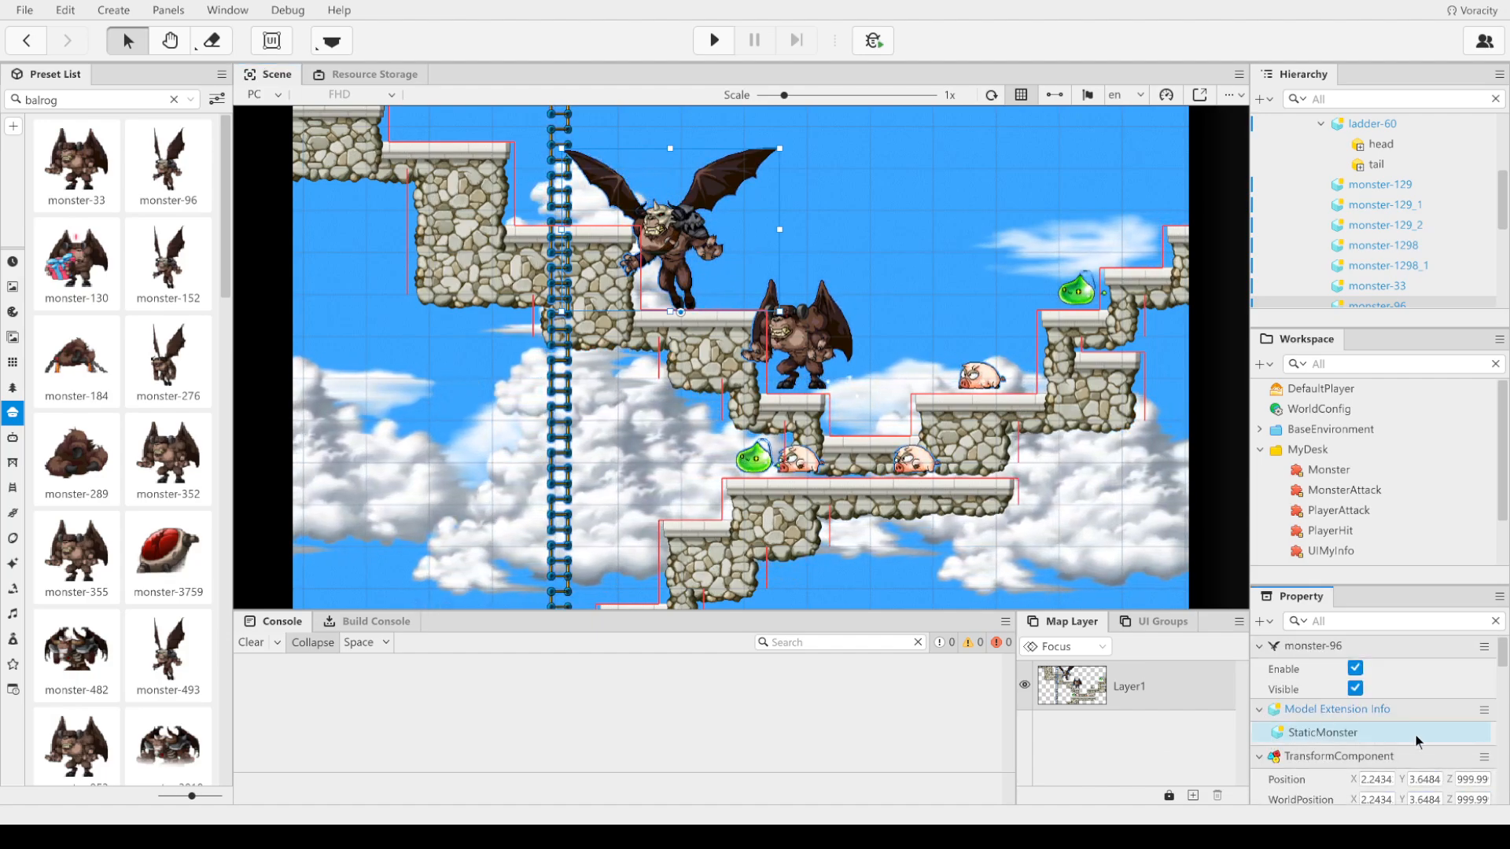
Step: Shift monster-96 slightly away from the ladder and delete monster-33 from the small step below it
left_click_drag(693, 252, 710, 249)
left_click(797, 346)
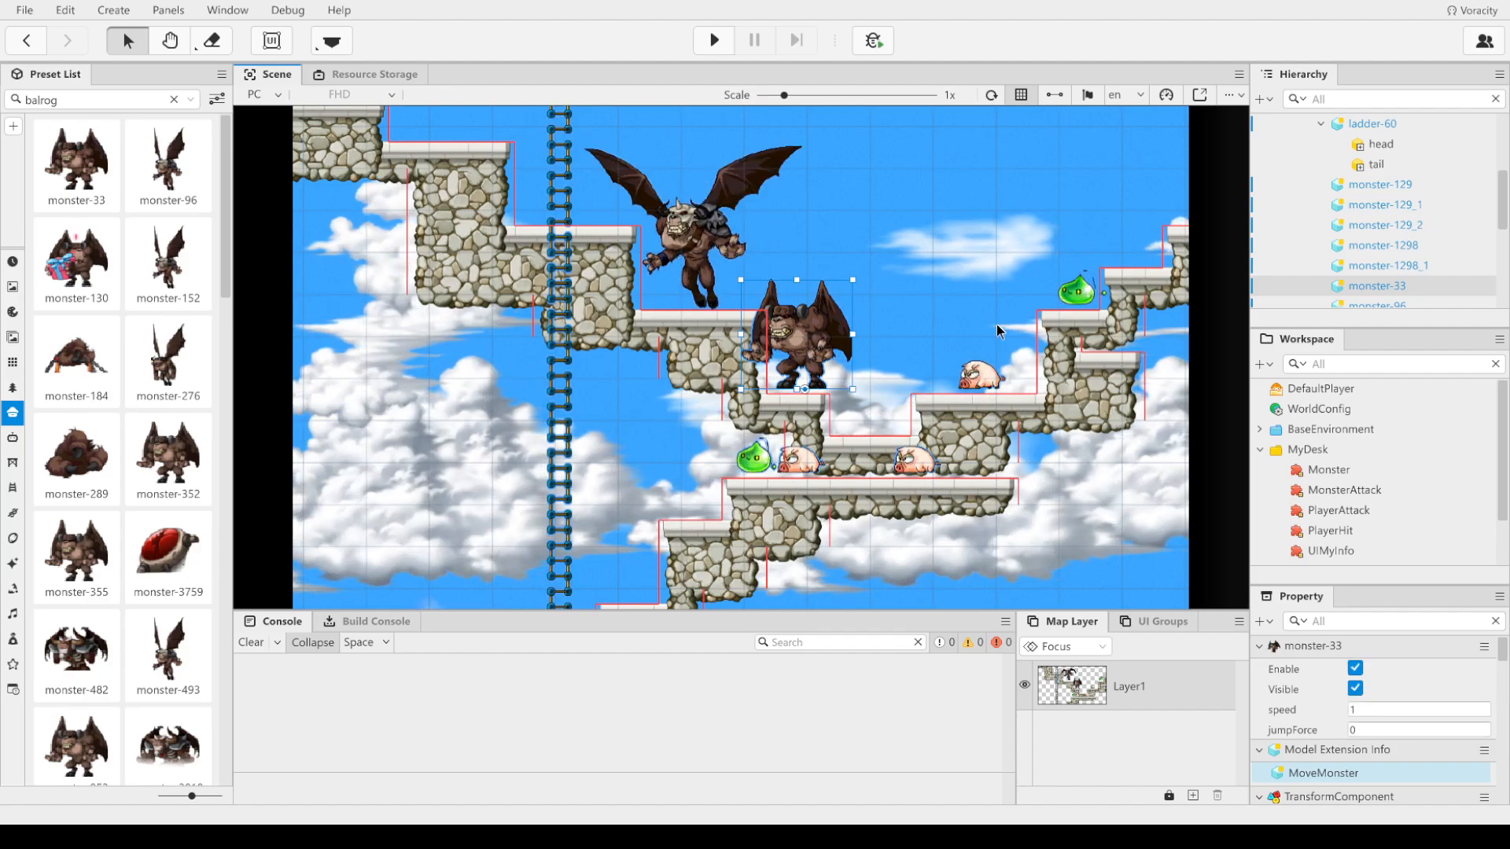
key("Delete")
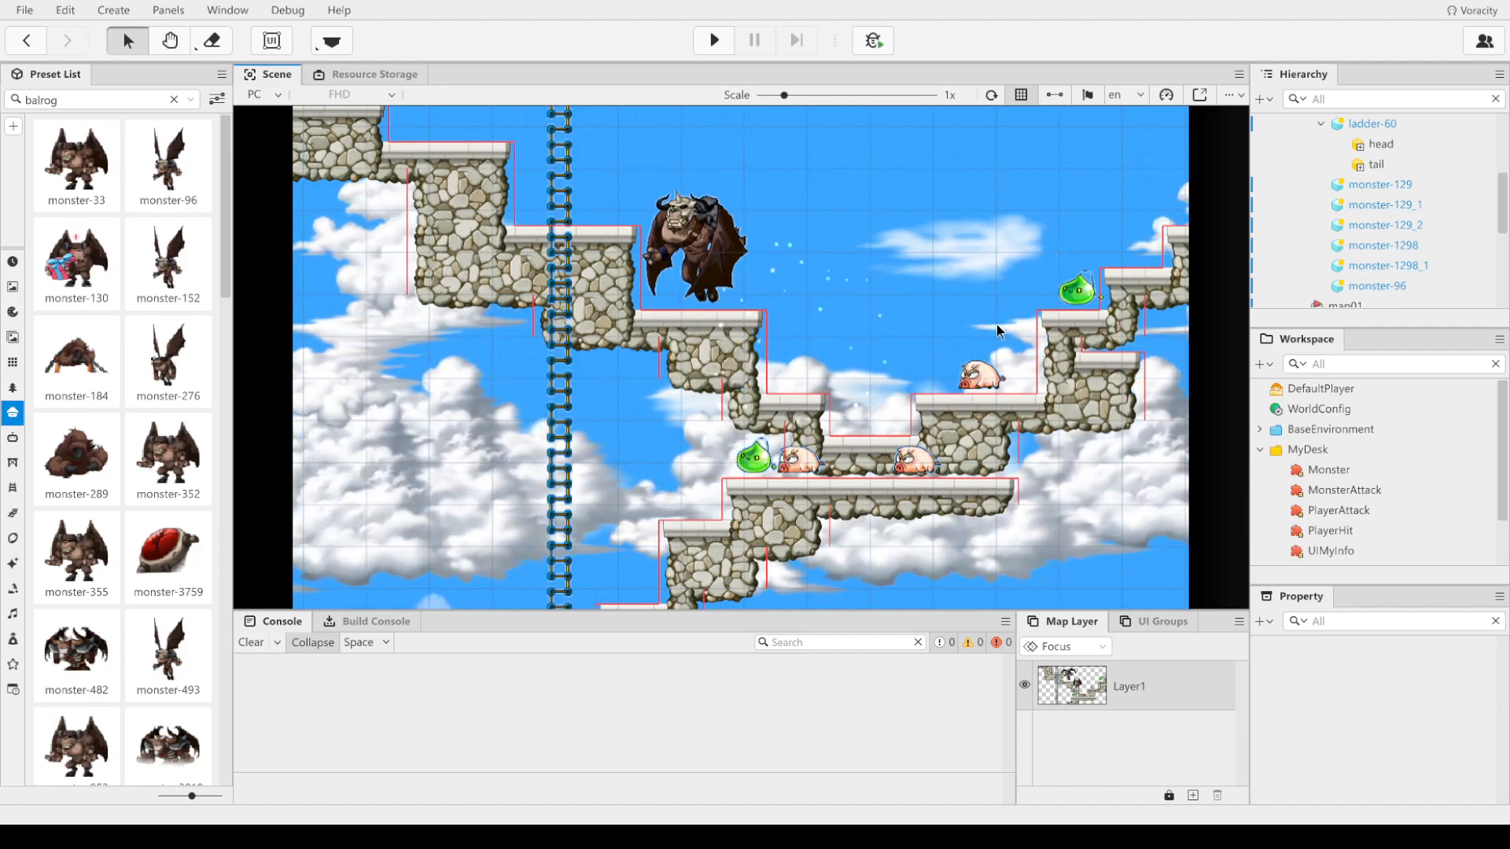
Step: Start a playtest of map02 and climb the ladder up to the flying balrog
left_click(703, 39)
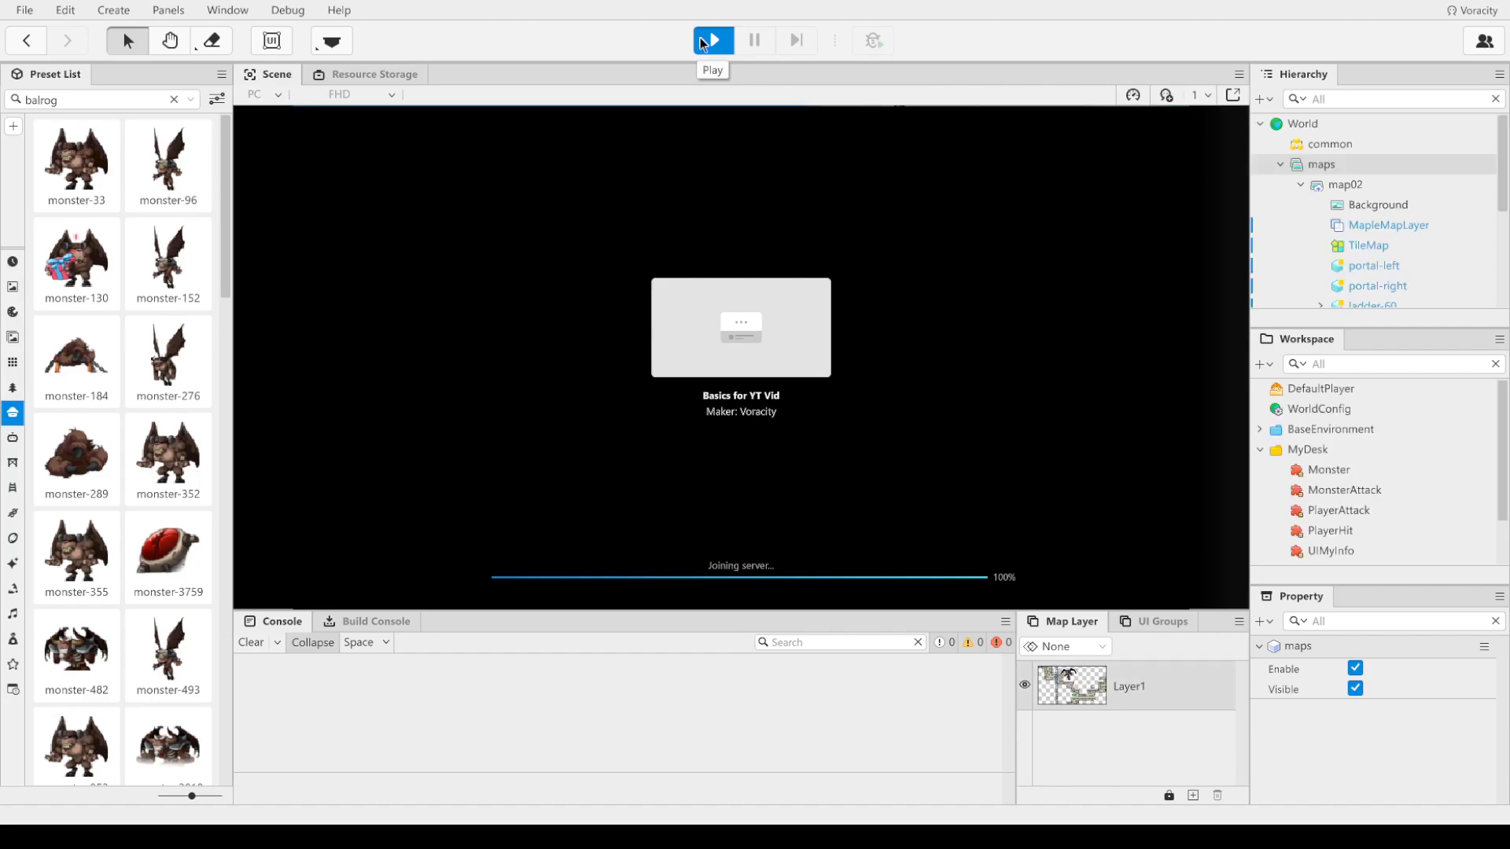
key("Up")
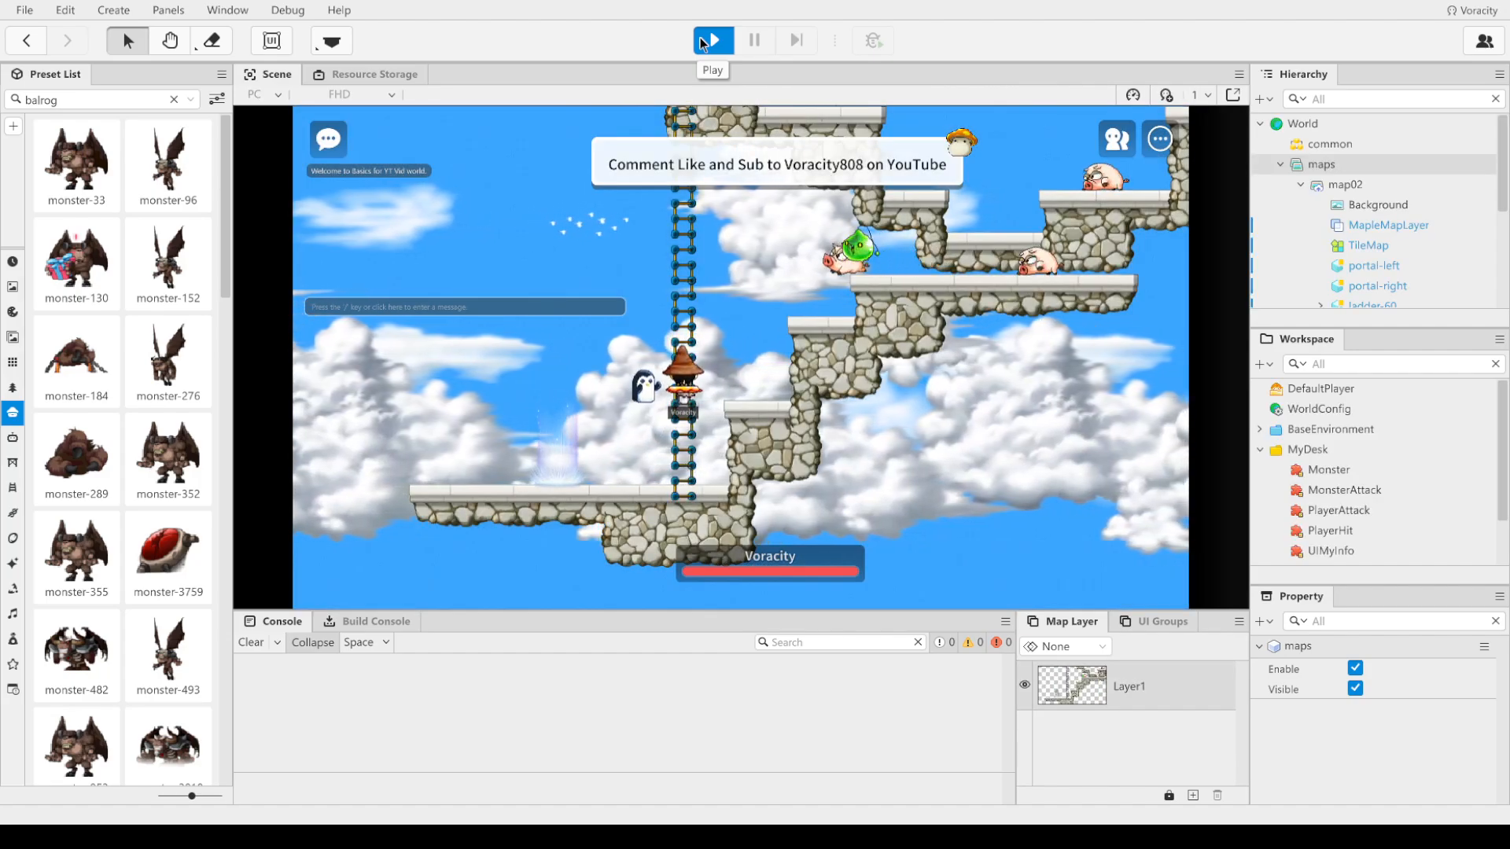
key("Up")
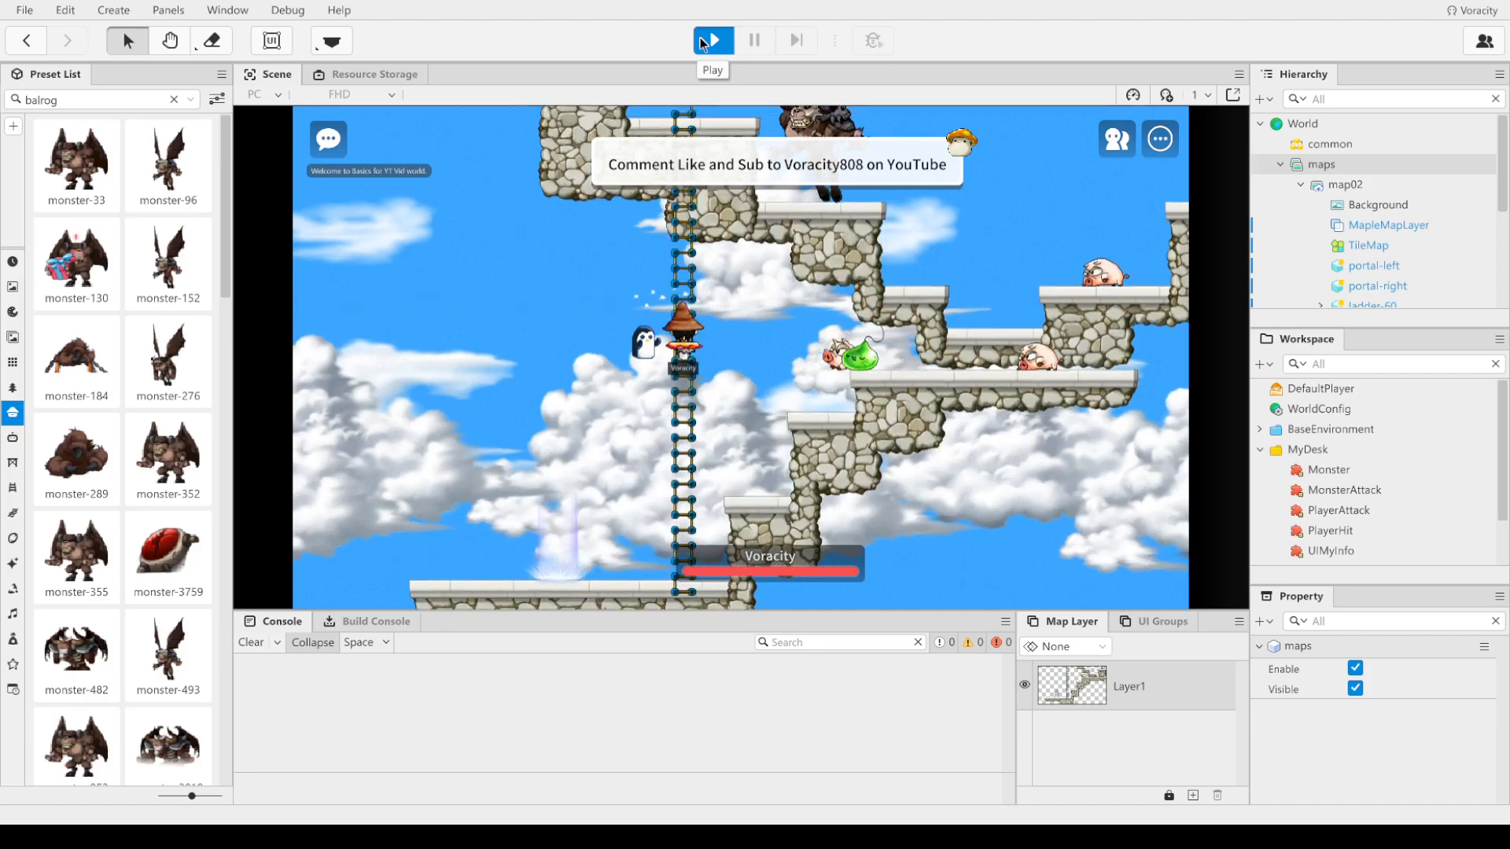
key("Up")
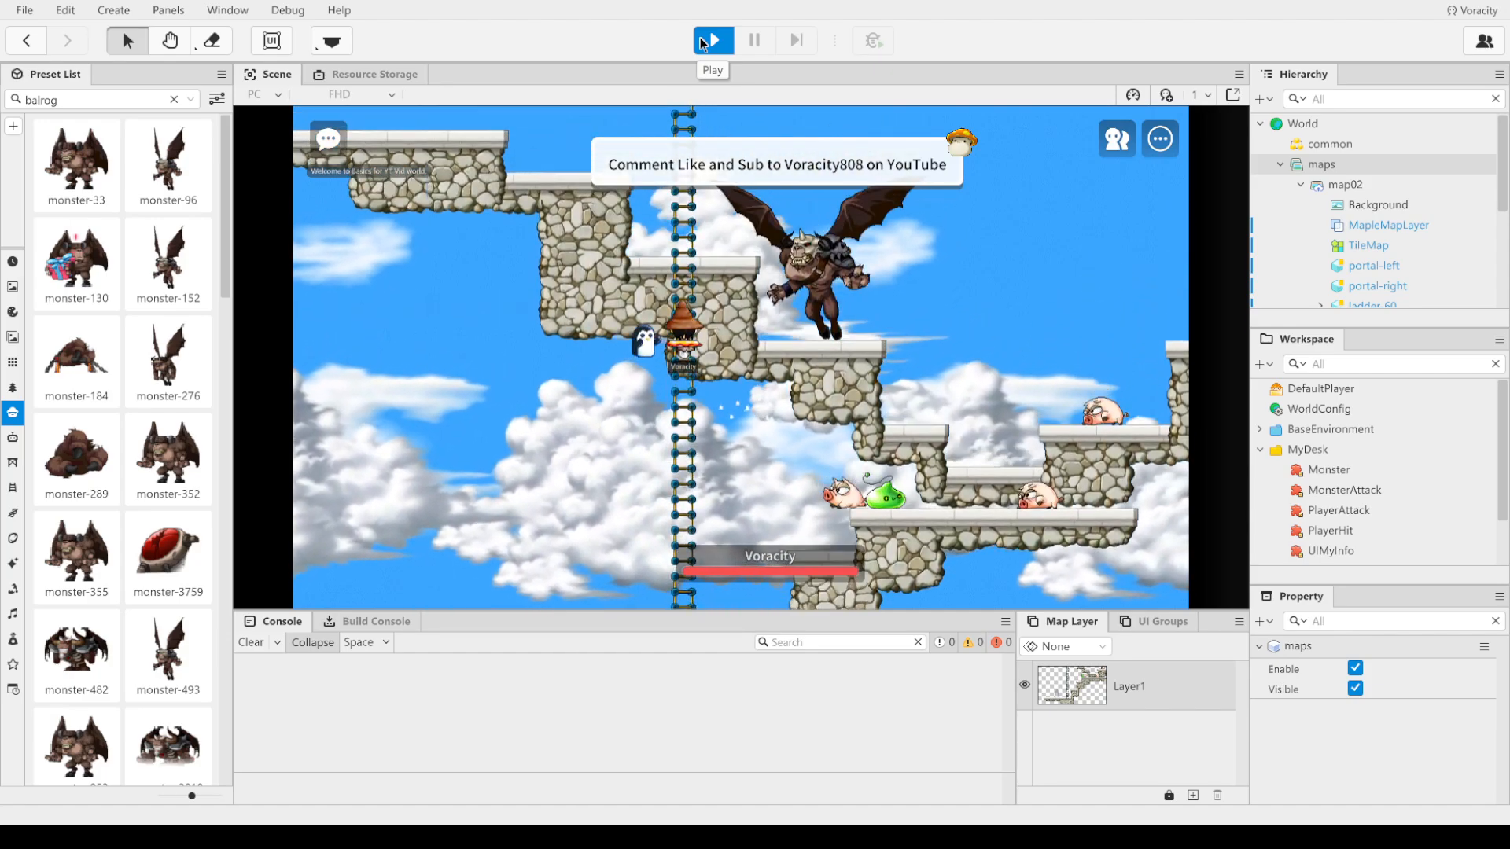
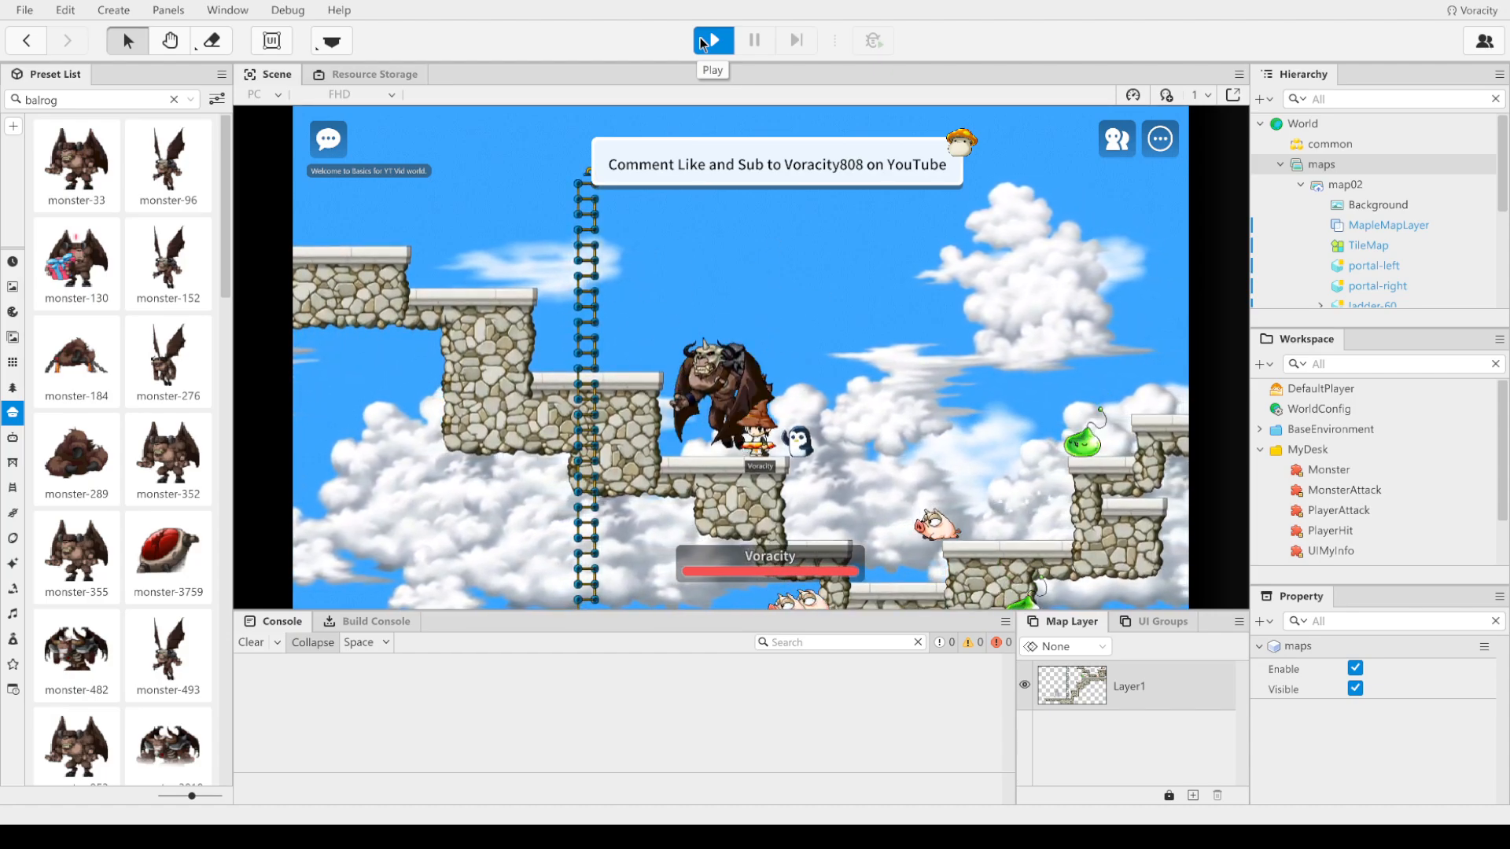
Step: Move down from the balrog's ledge and test attacking the pigs and the slime on the ledges below
key("Right")
key("Left")
key("ctrl")
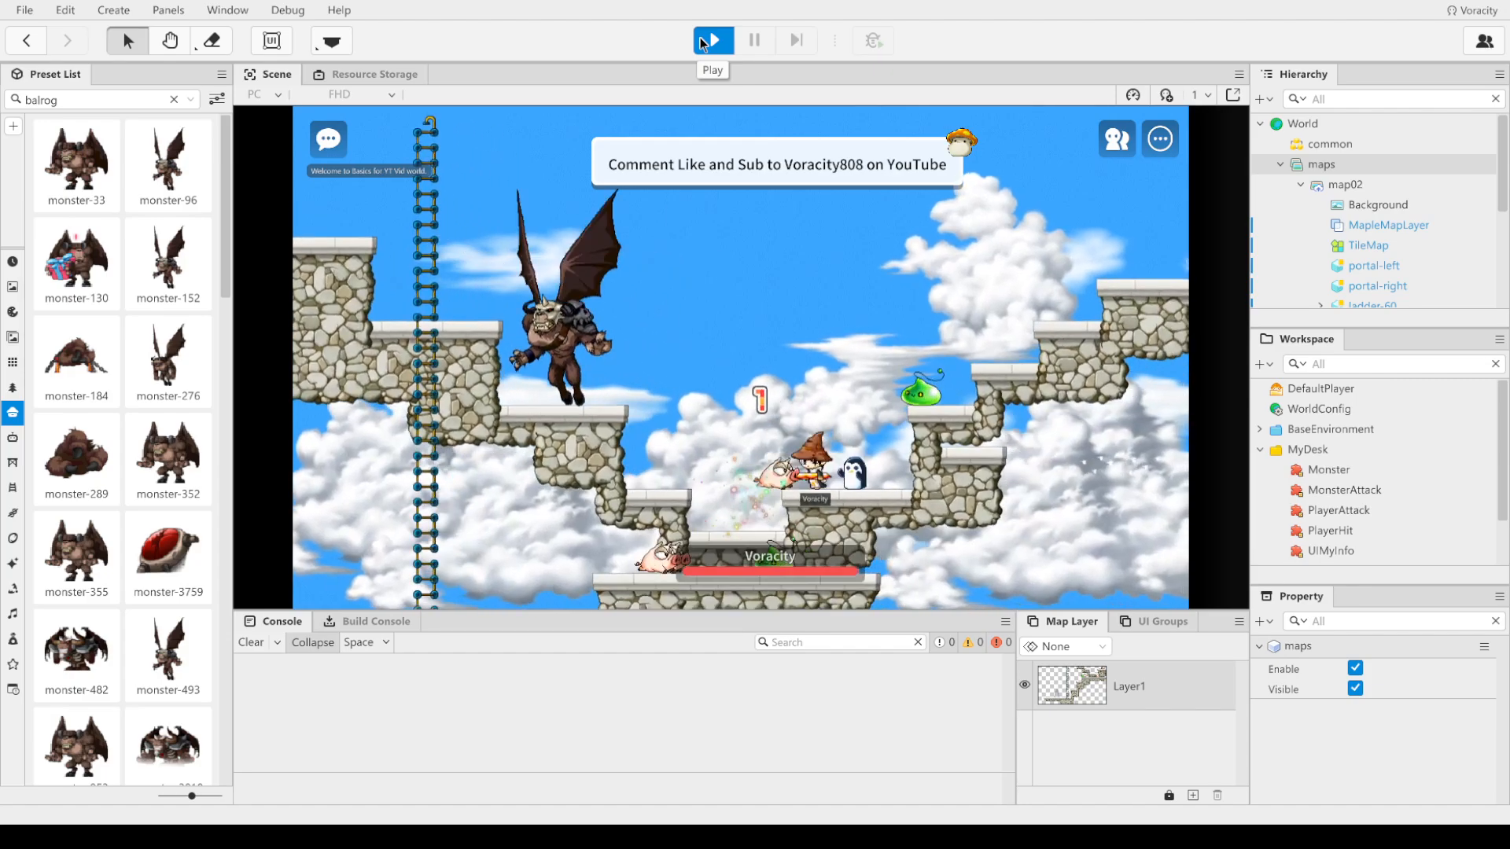
key("ctrl")
key("alt")
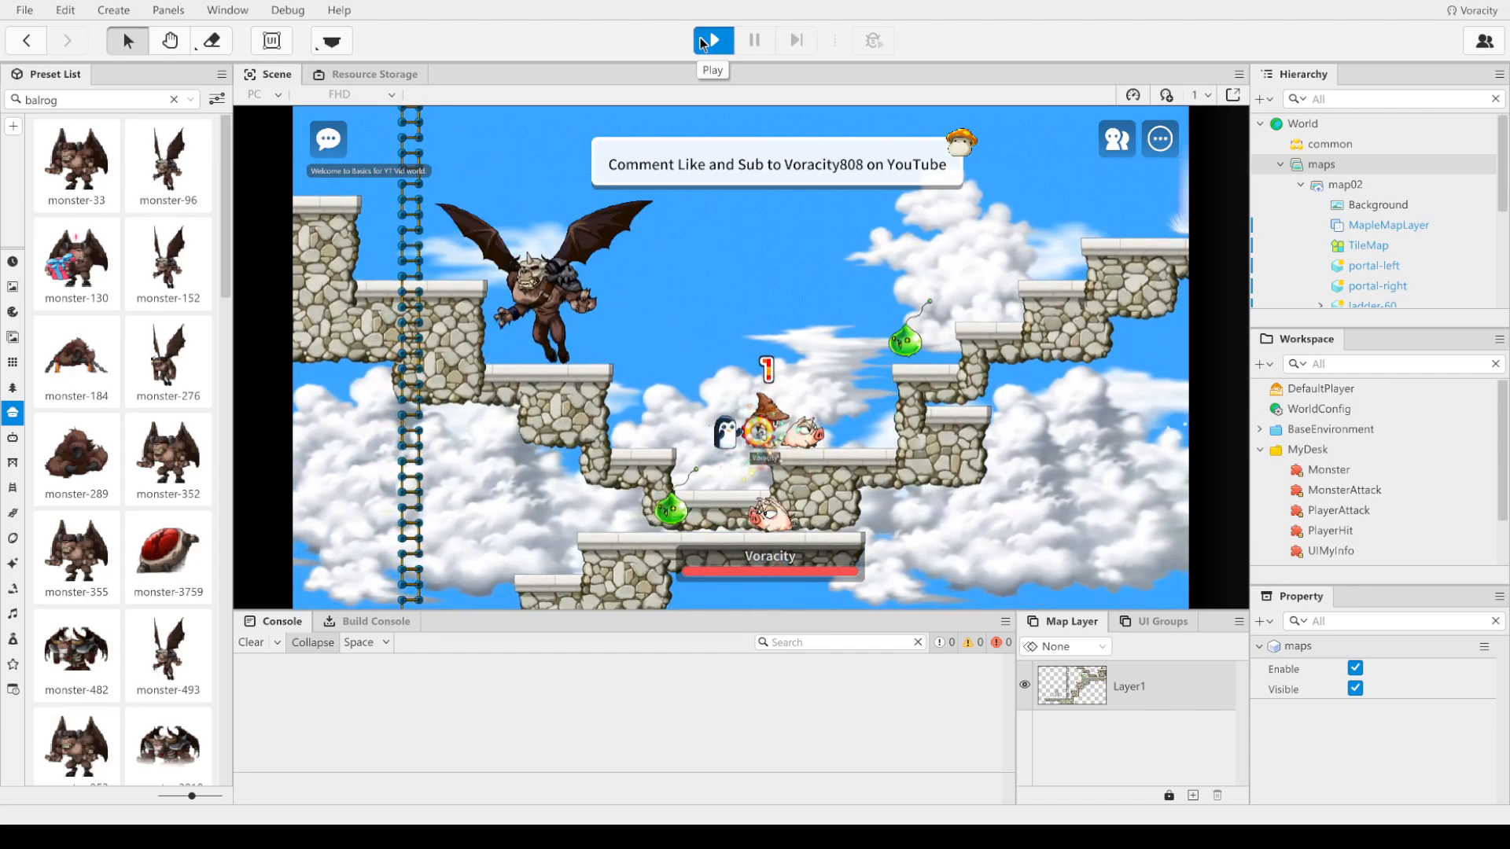
key("Right")
key("alt")
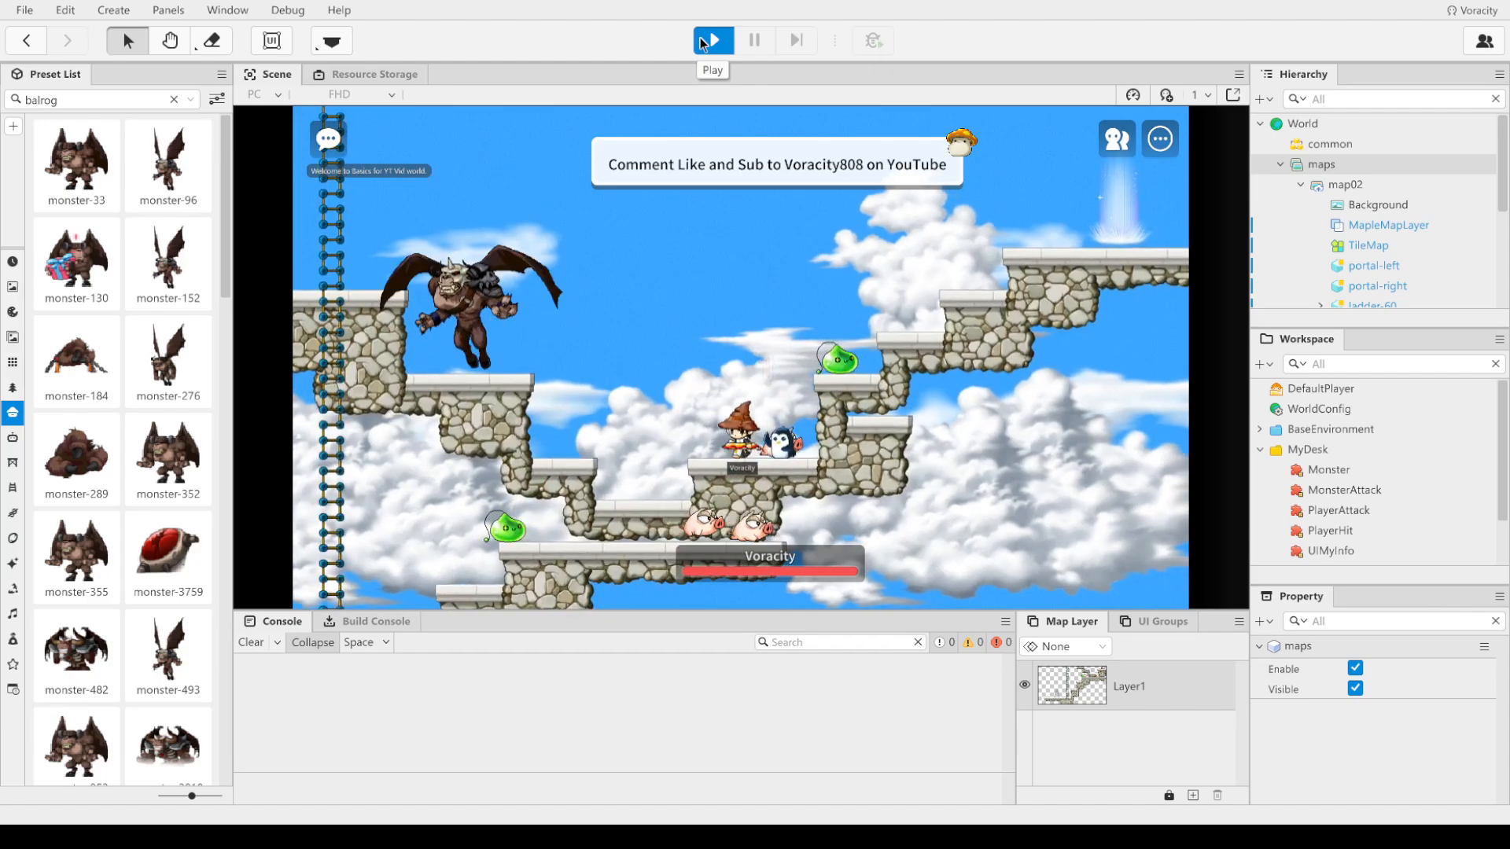
key("Right")
key("ctrl")
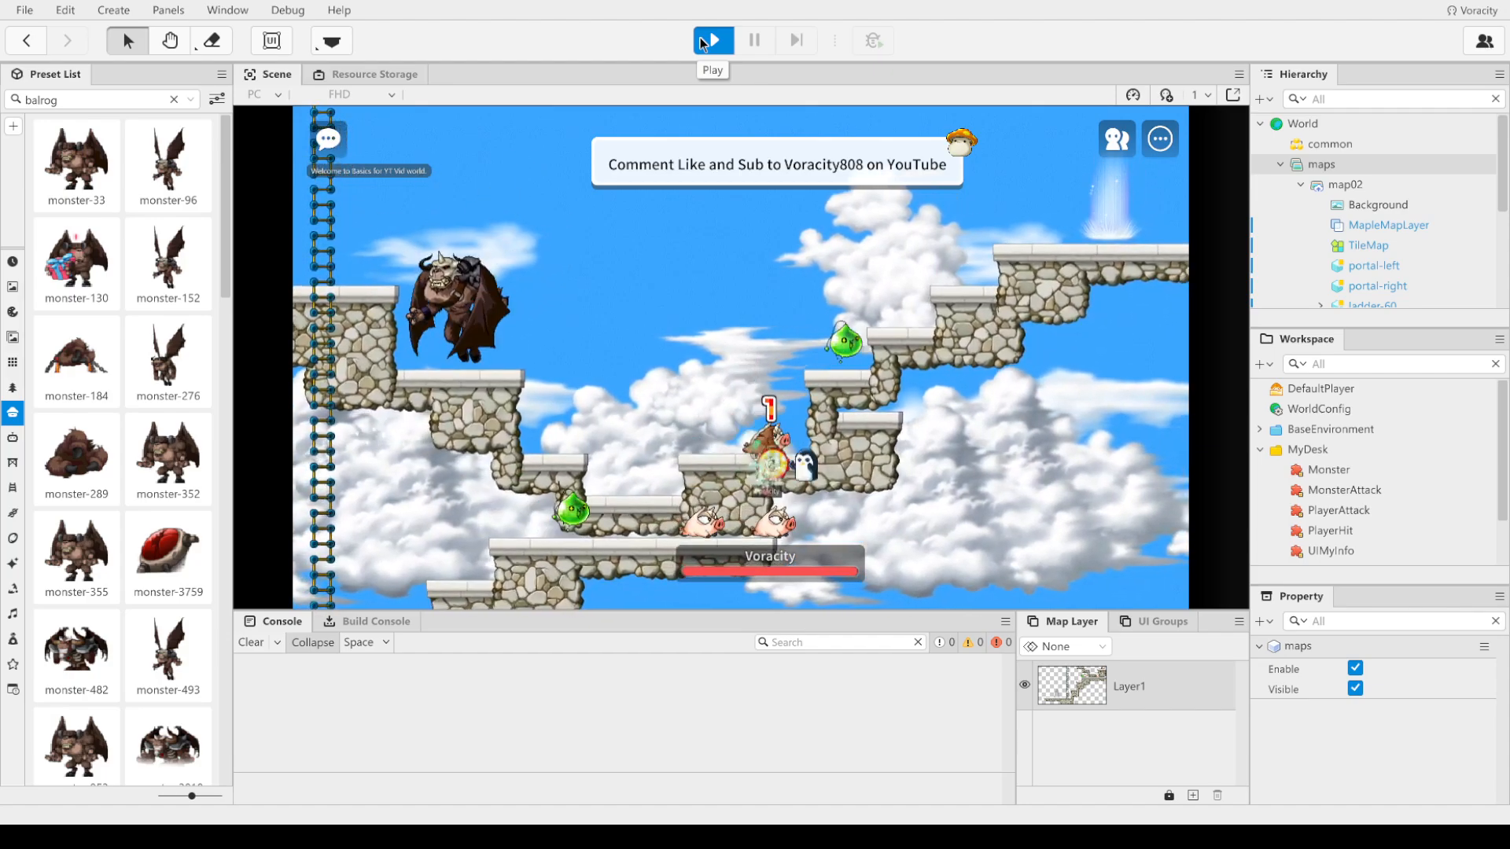
key("Left")
key("ctrl")
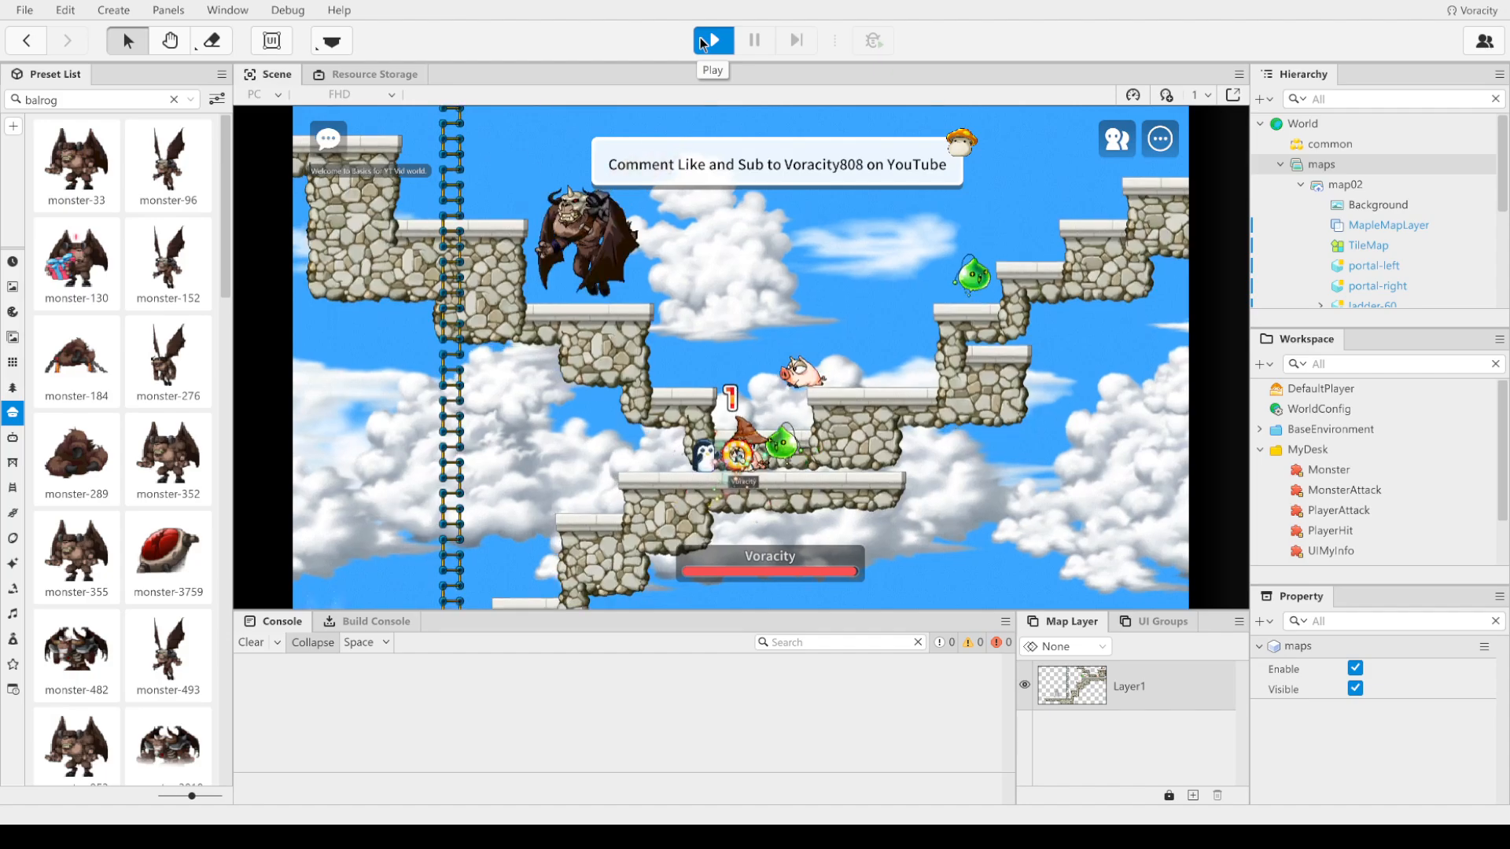
Step: Jump around the pig on the upper ledge and attack it until it is defeated
key("space")
key("Right")
key("space")
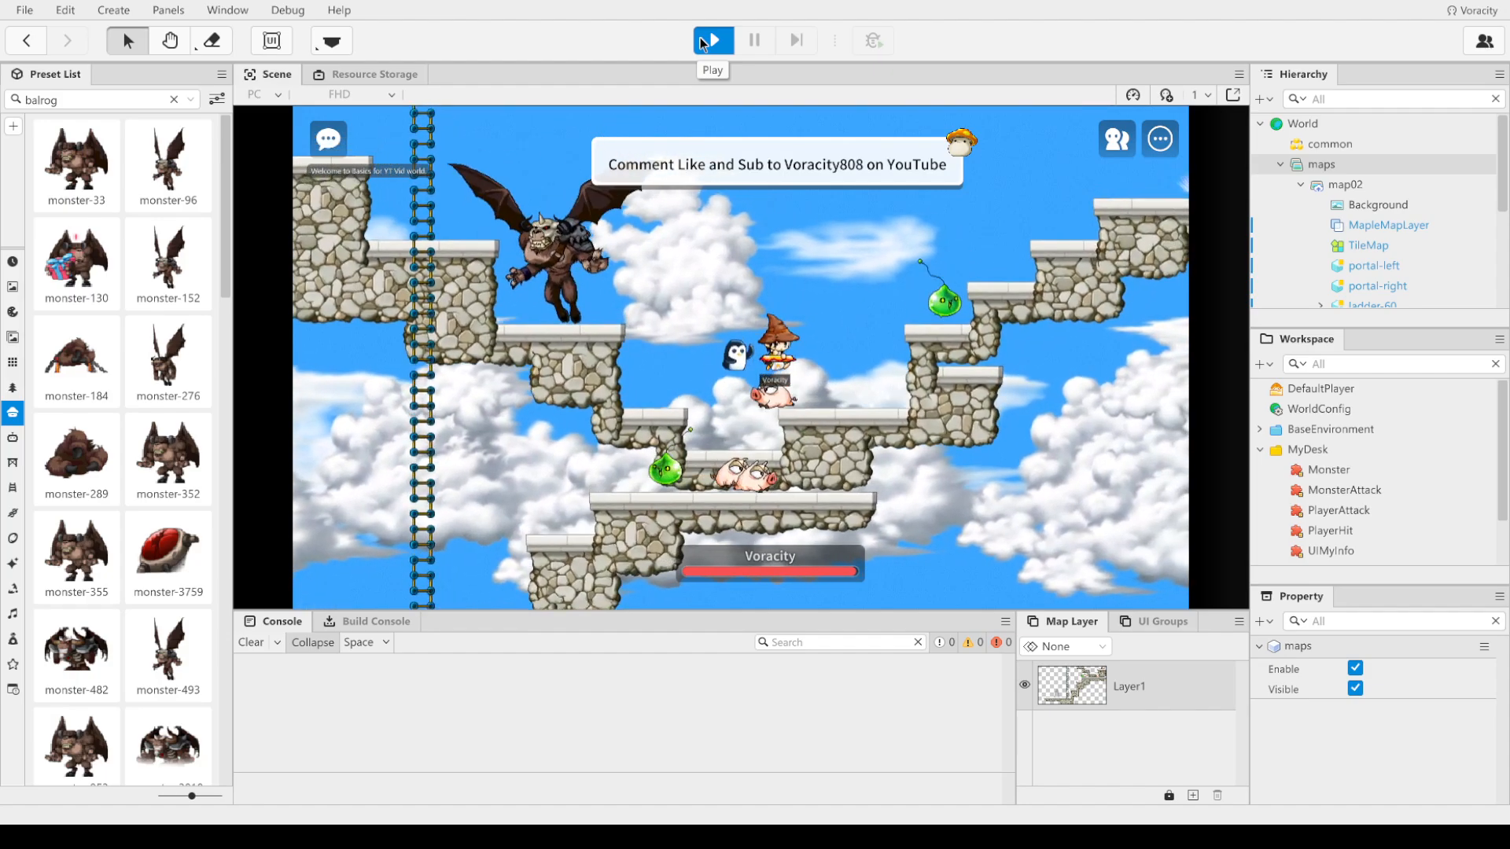
key("Left")
key("Right")
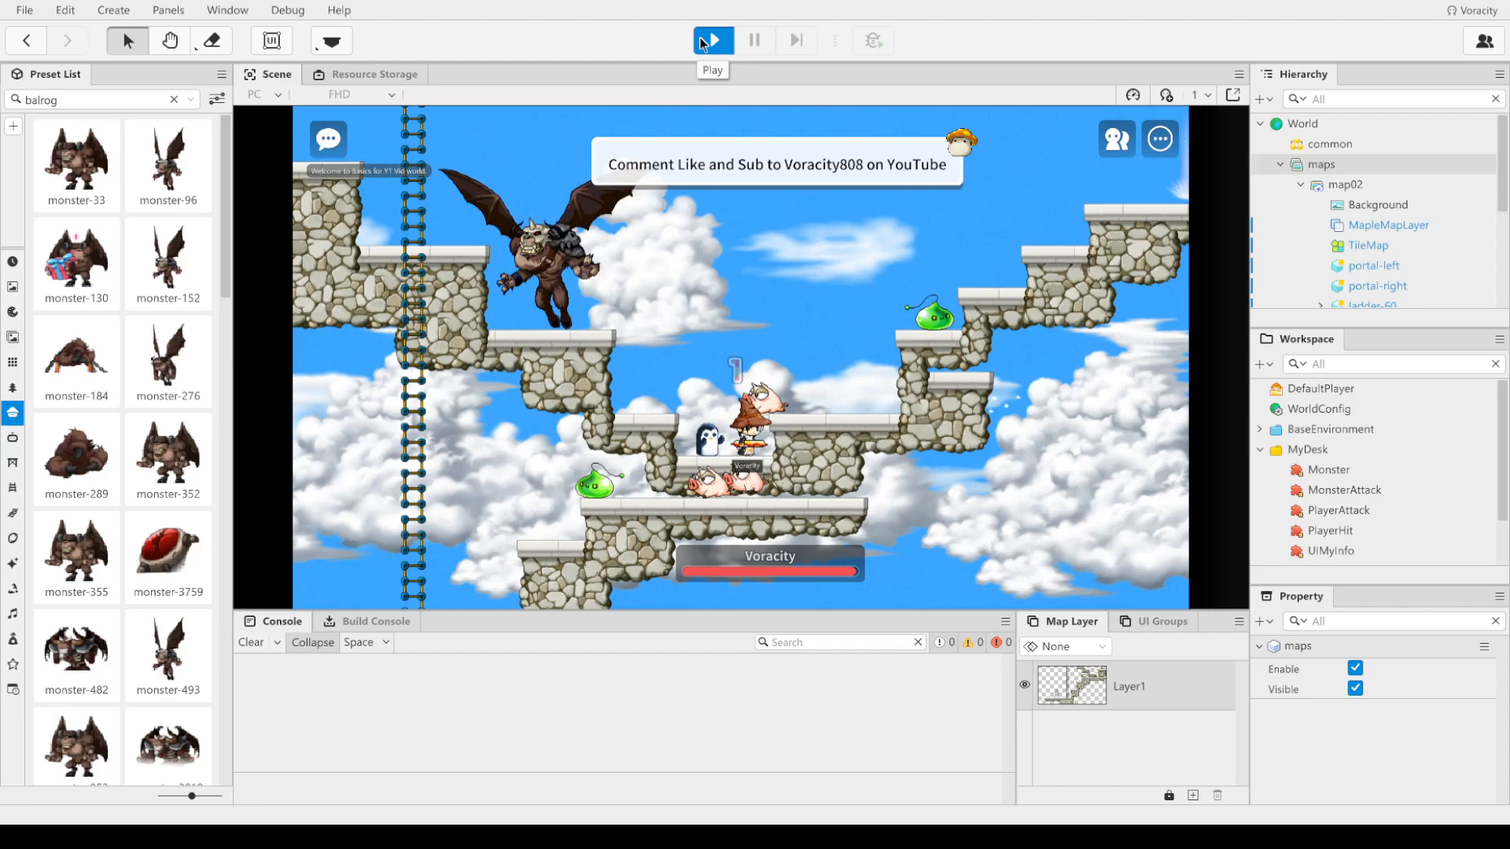
key("space")
key("Left")
key("space")
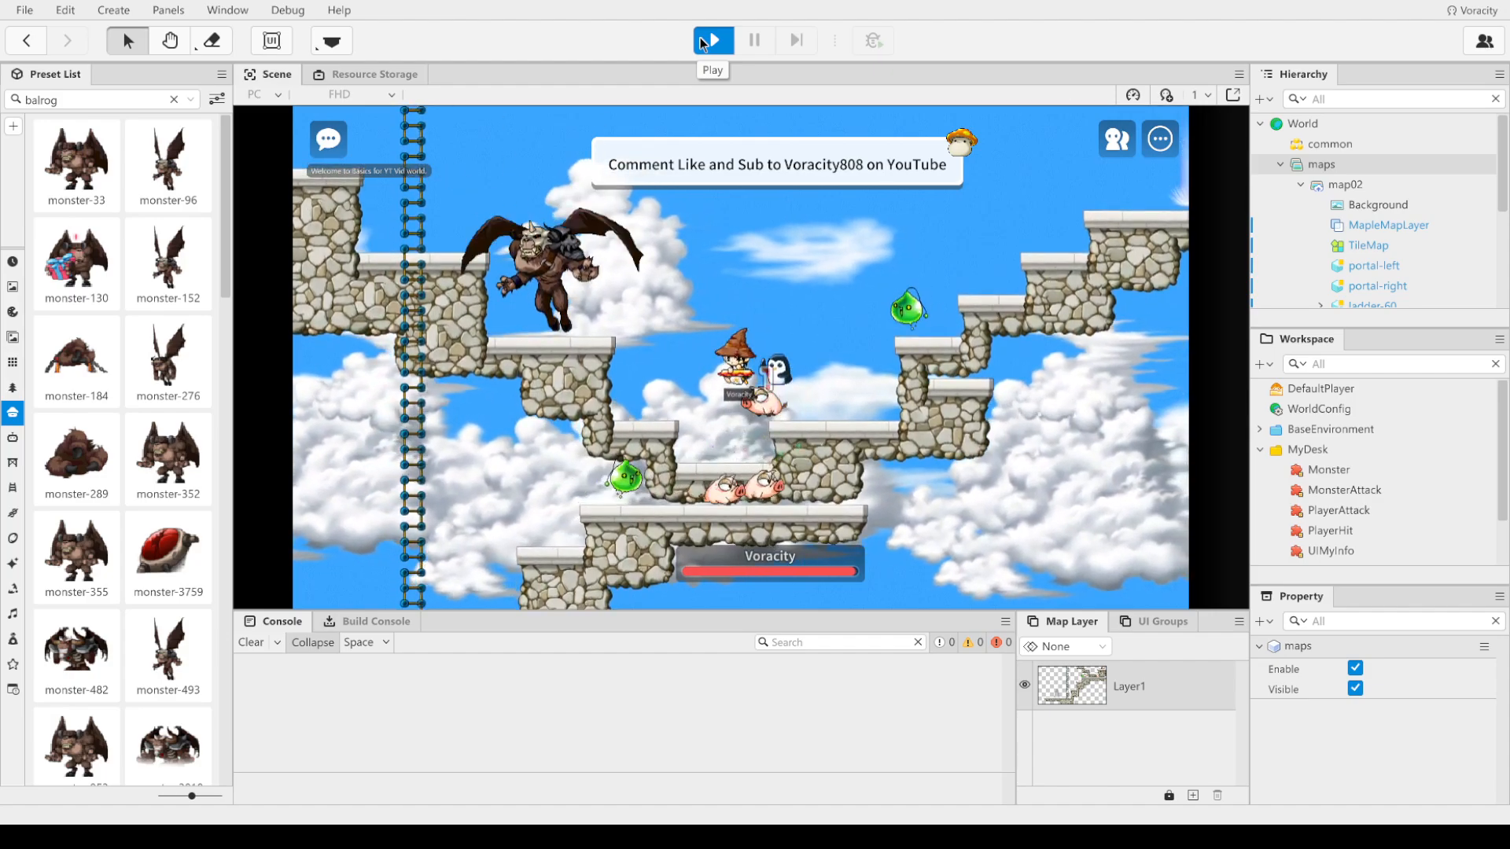
key("Right")
key("space")
key("ctrl")
key("Left")
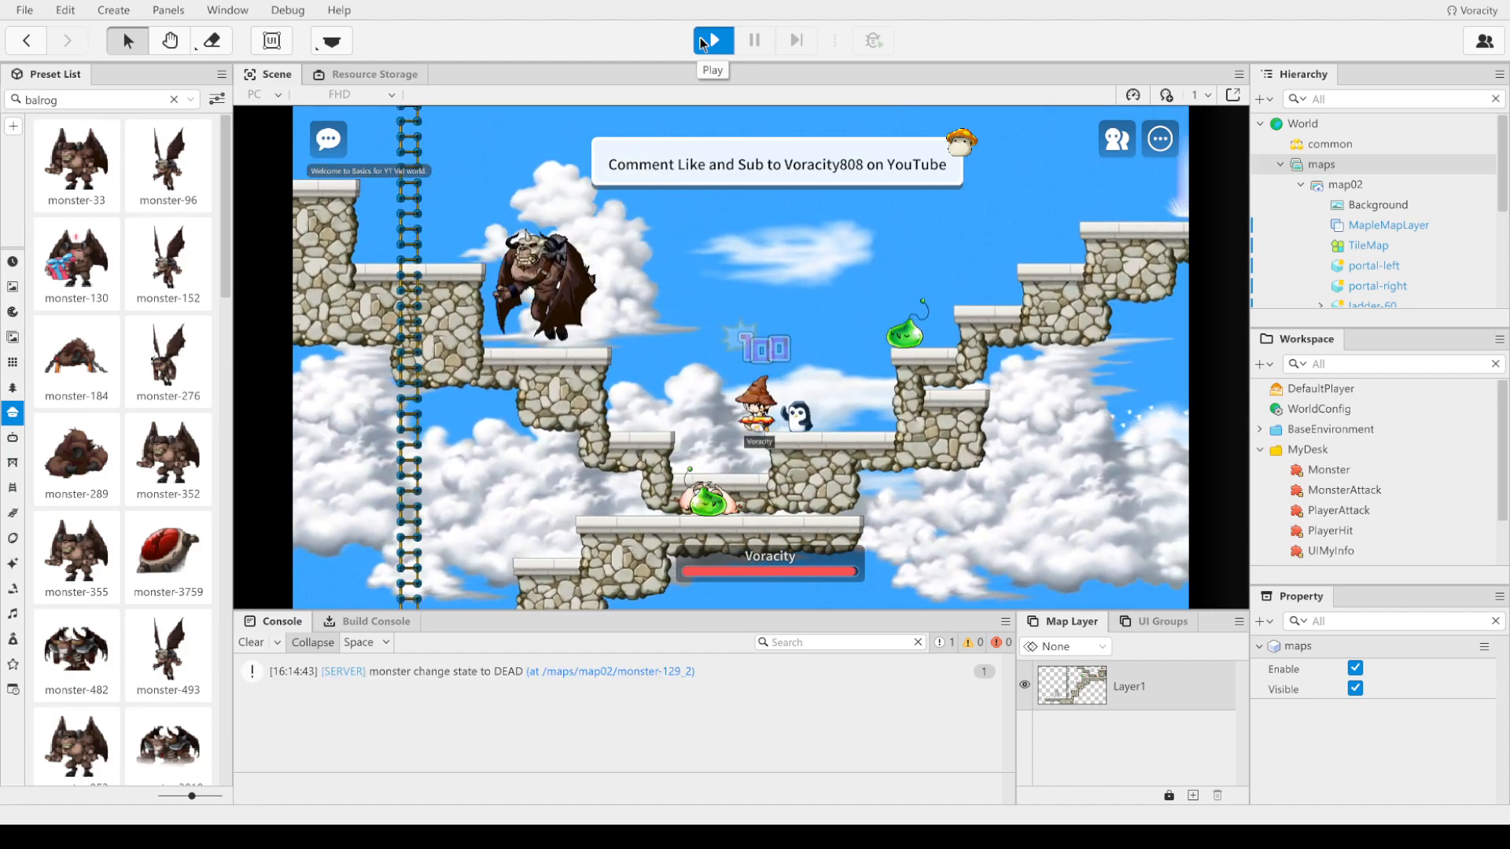
Step: Drop to the long lower ledge and defeat its two pigs and the slime
key("Right")
key("Left")
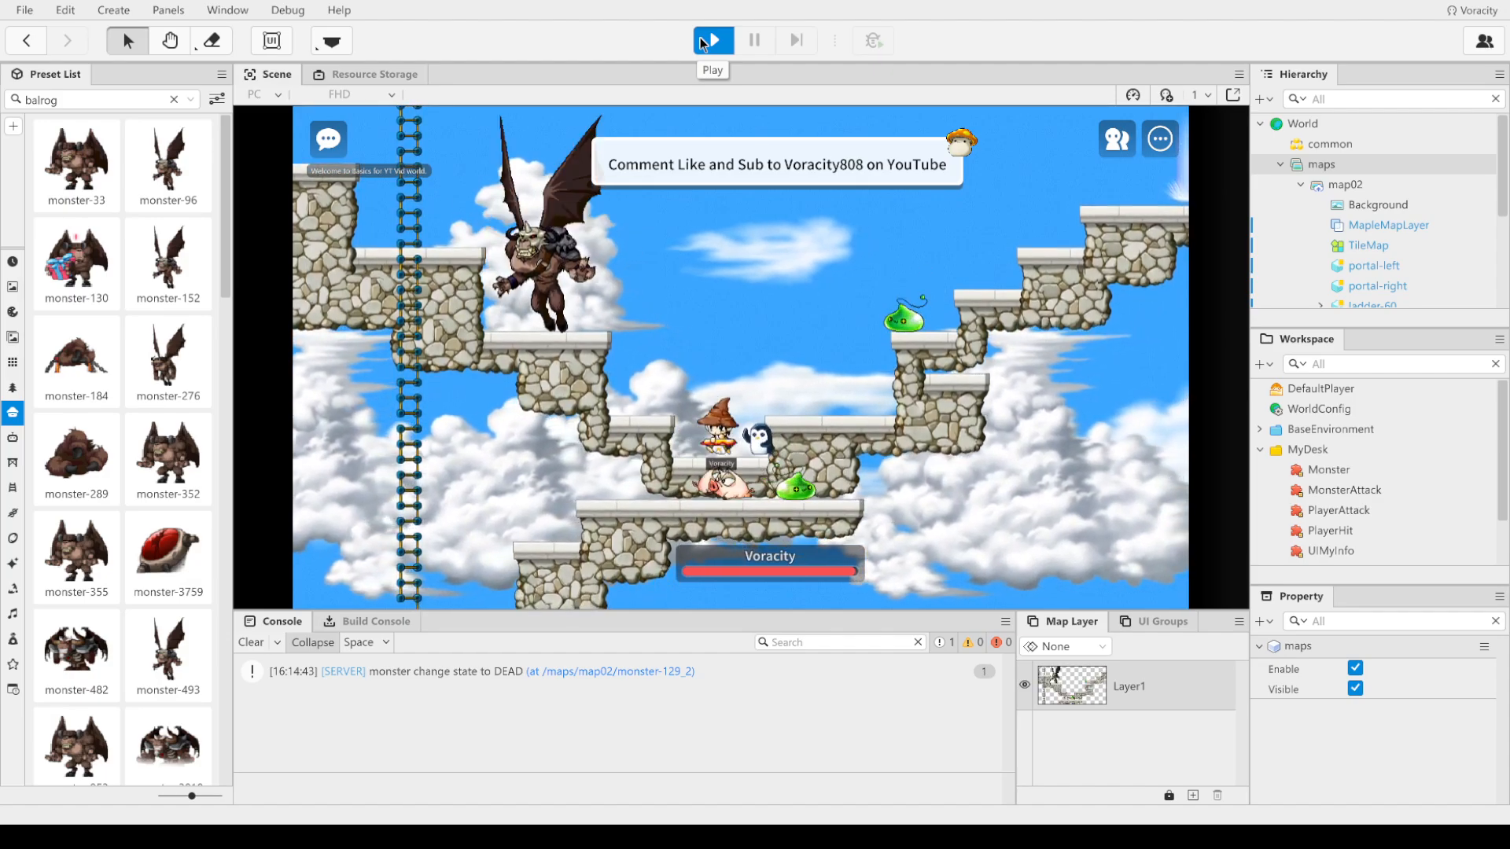
key("Right")
key("ctrl")
key("Left")
key("ctrl")
key("Right")
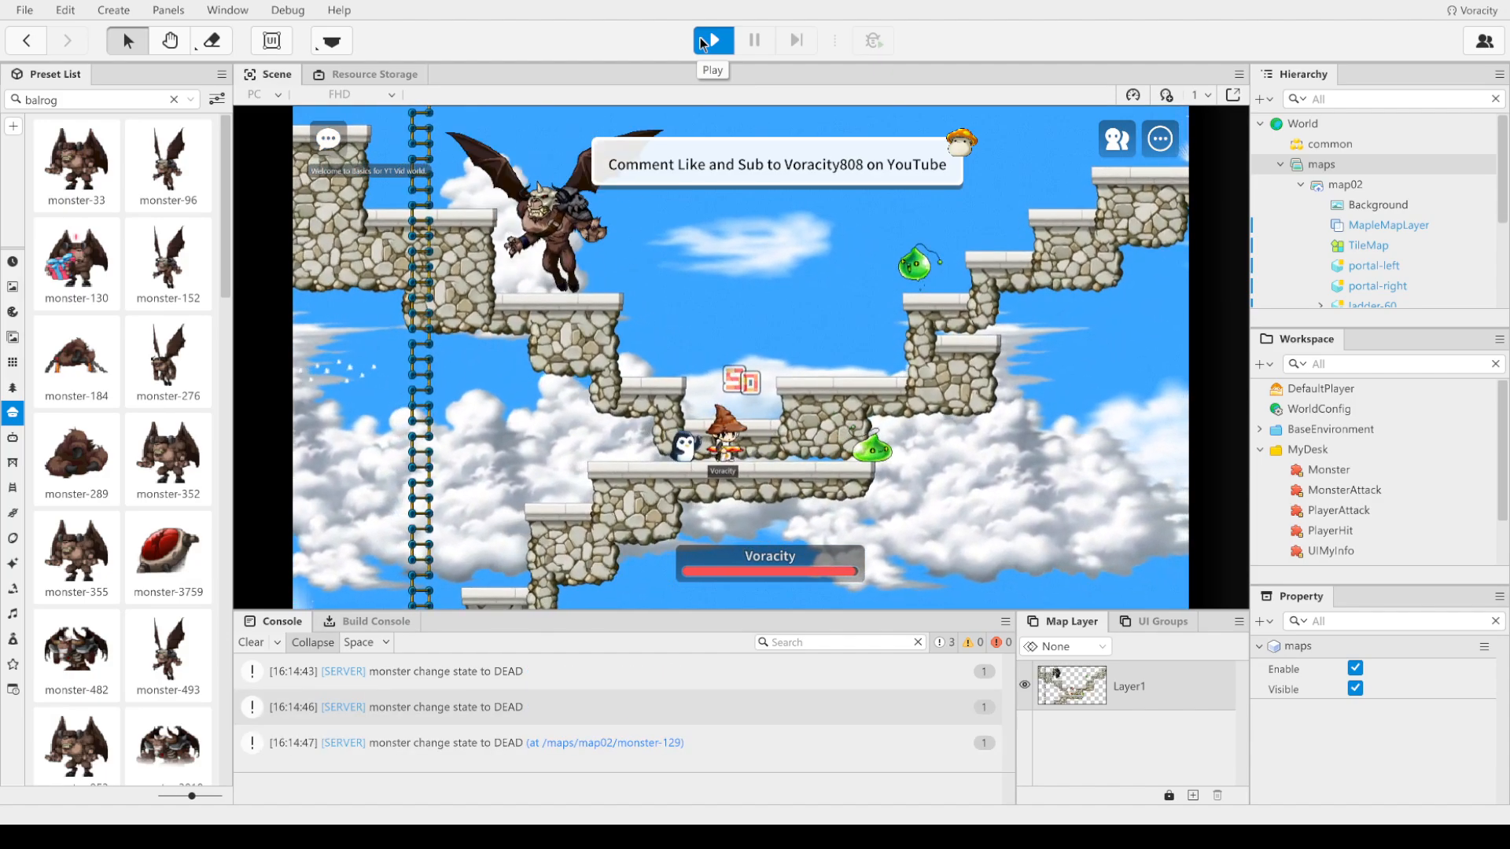
key("Right")
key("ctrl")
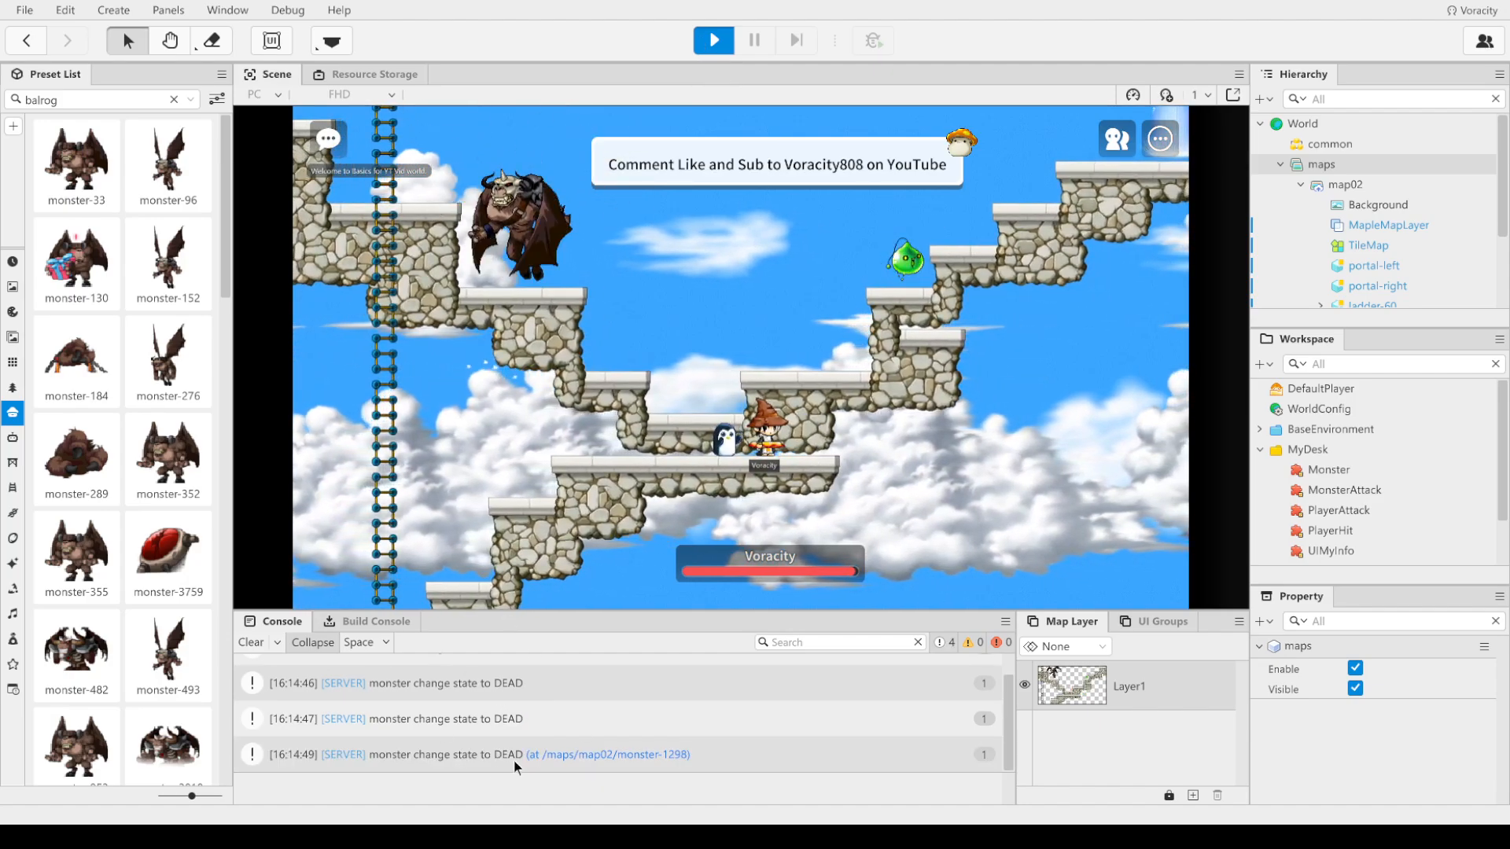
Step: Stop the playtest and select the pig on the upper ledge to inspect its model type and properties
left_click(715, 50)
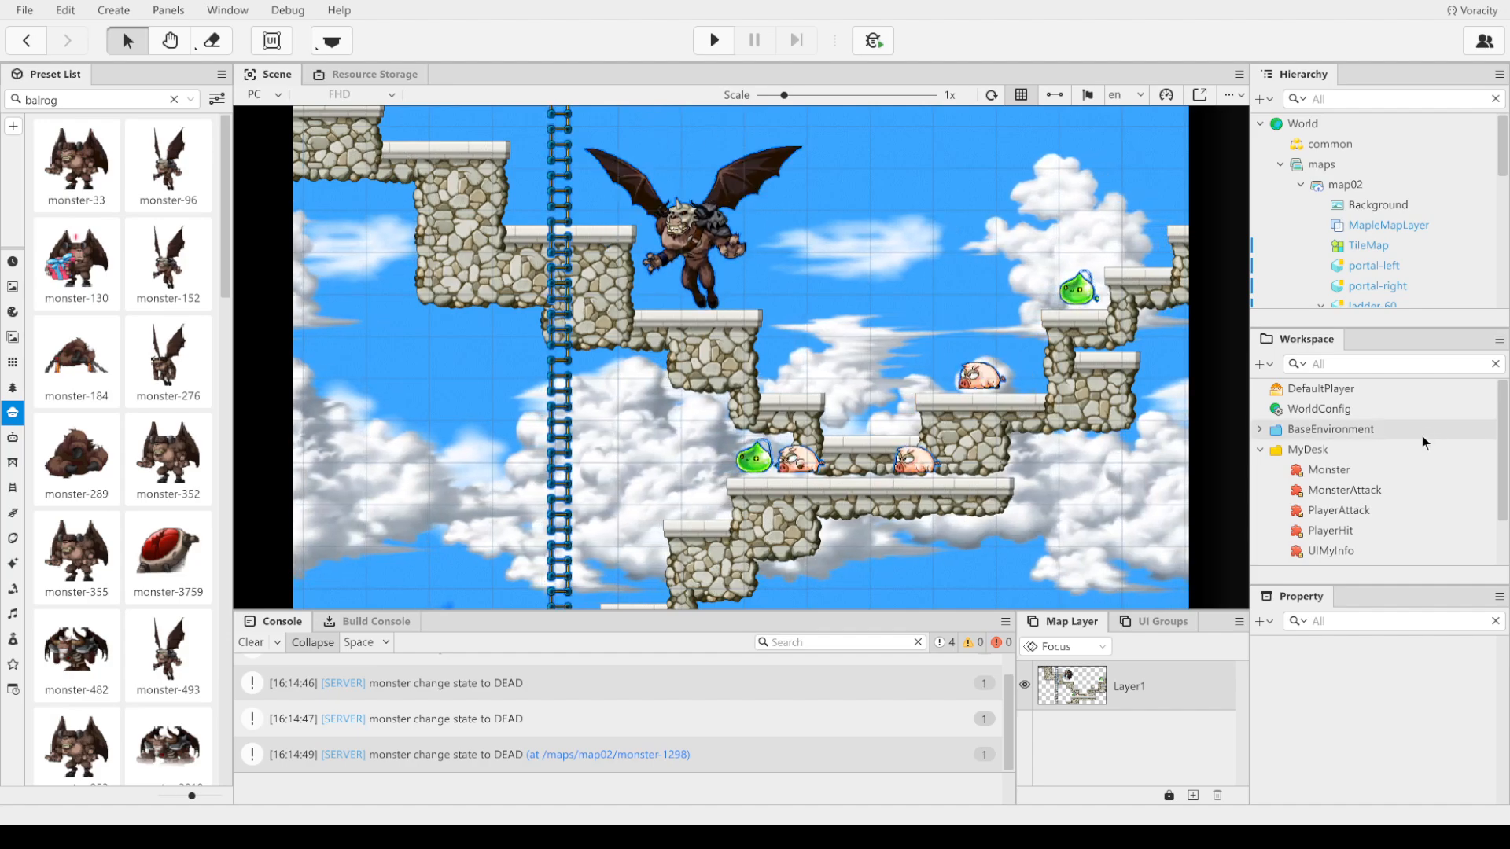
left_click(975, 370)
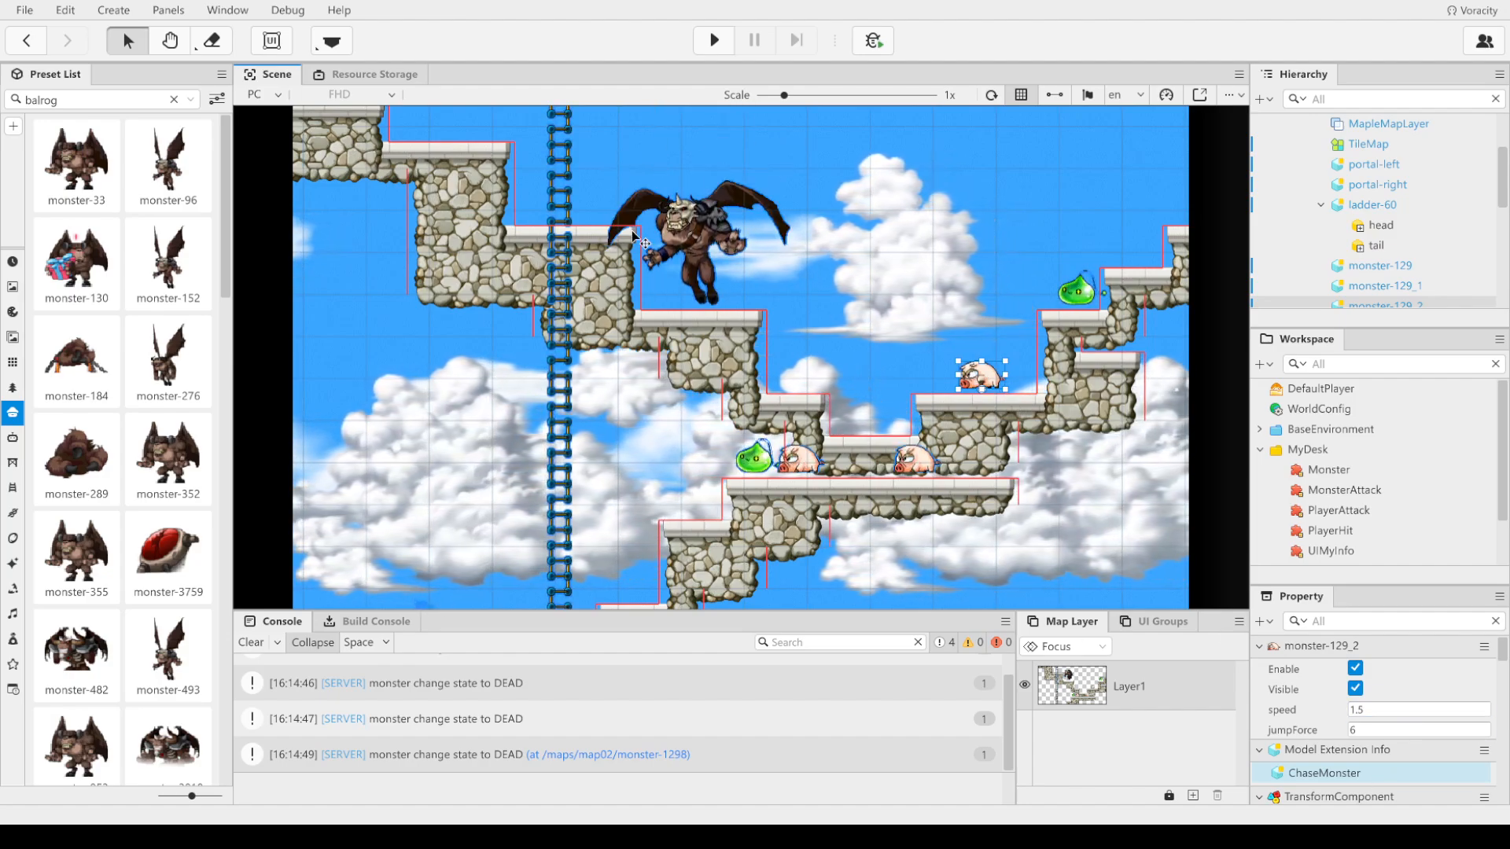
Step: Examine the upper-ledge pig's properties, from speed and animation keys through to its HitComponent and Monster component
left_click(700, 258)
left_click(983, 379)
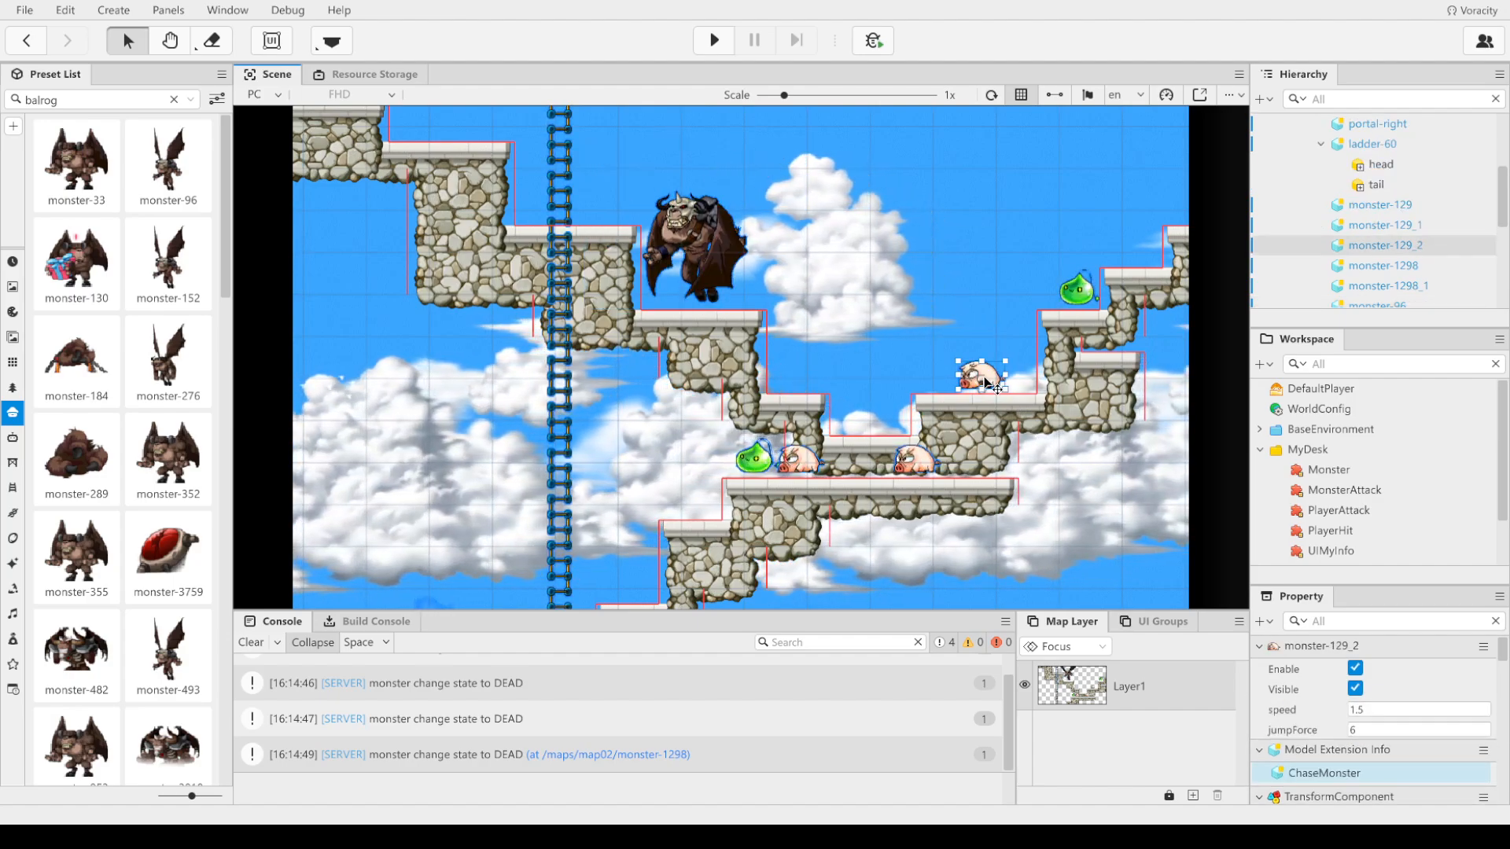
scroll(1397, 751, "down", 5)
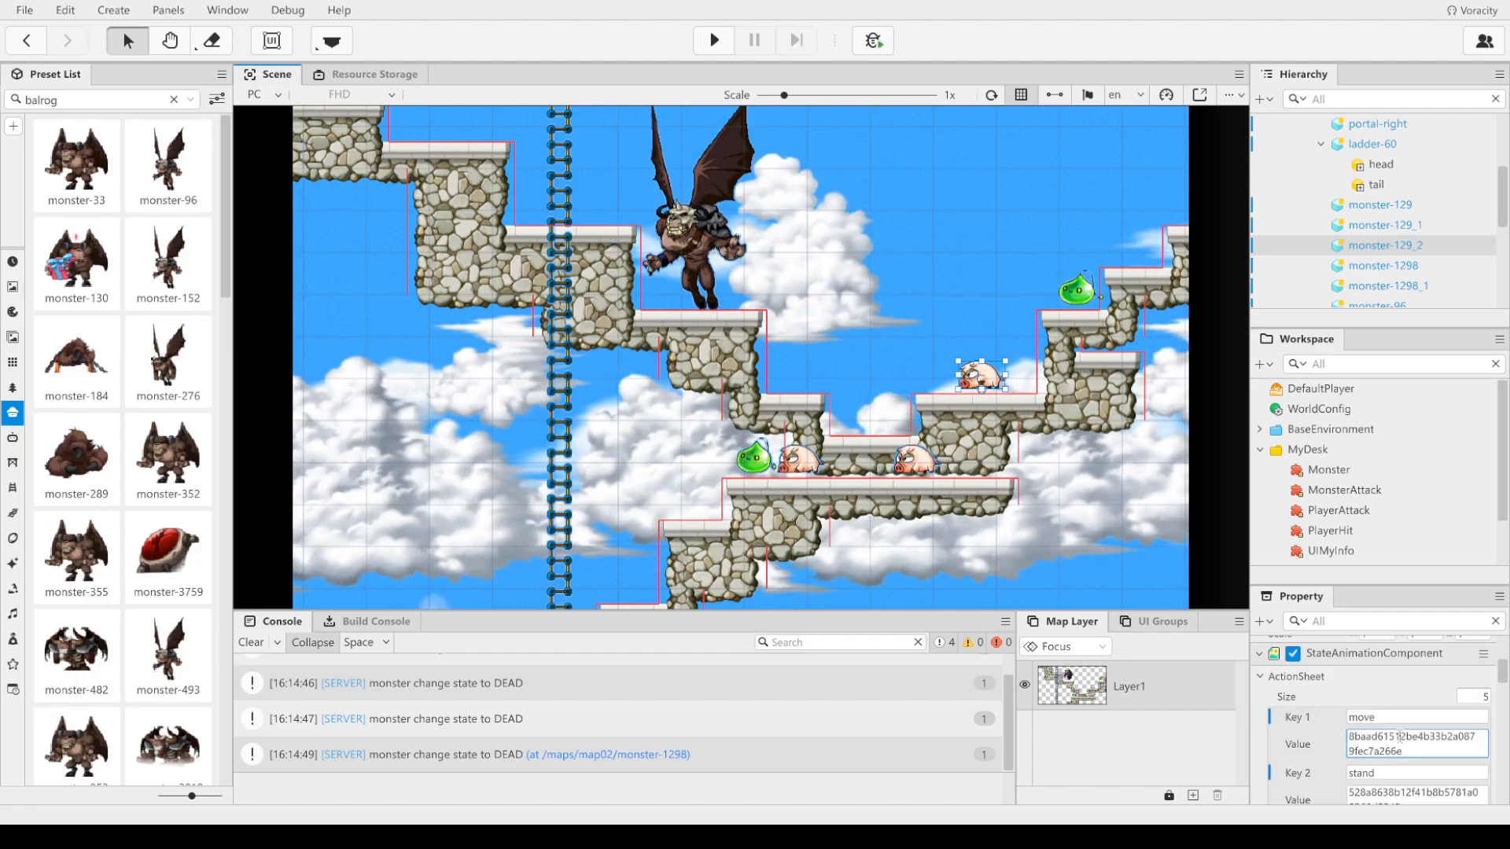
scroll(1401, 739, "up", 5)
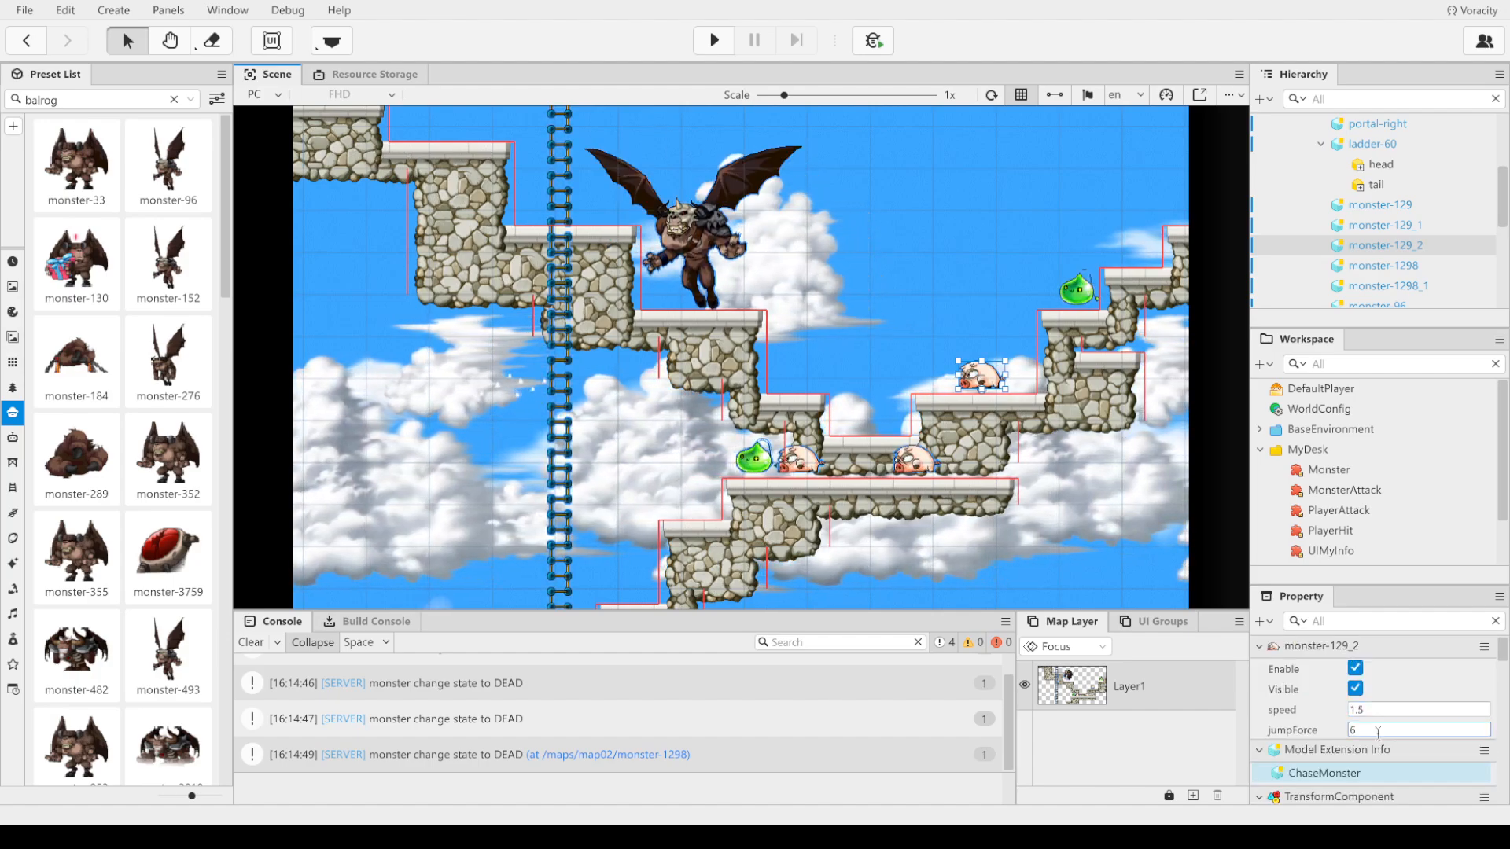
scroll(1381, 734, "down", 5)
scroll(1378, 733, "down", 8)
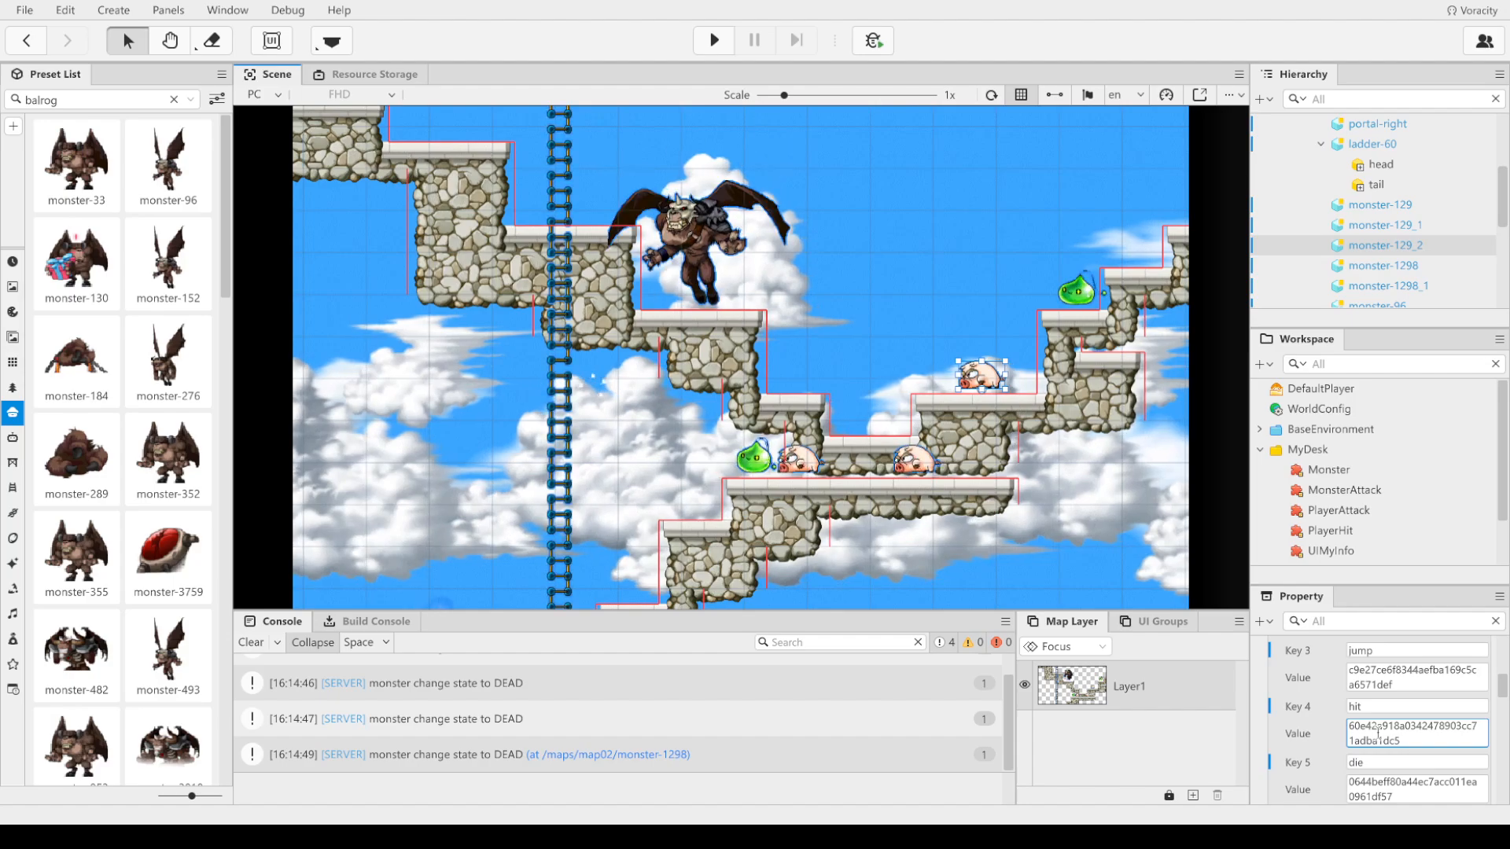
scroll(1379, 736, "down", 10)
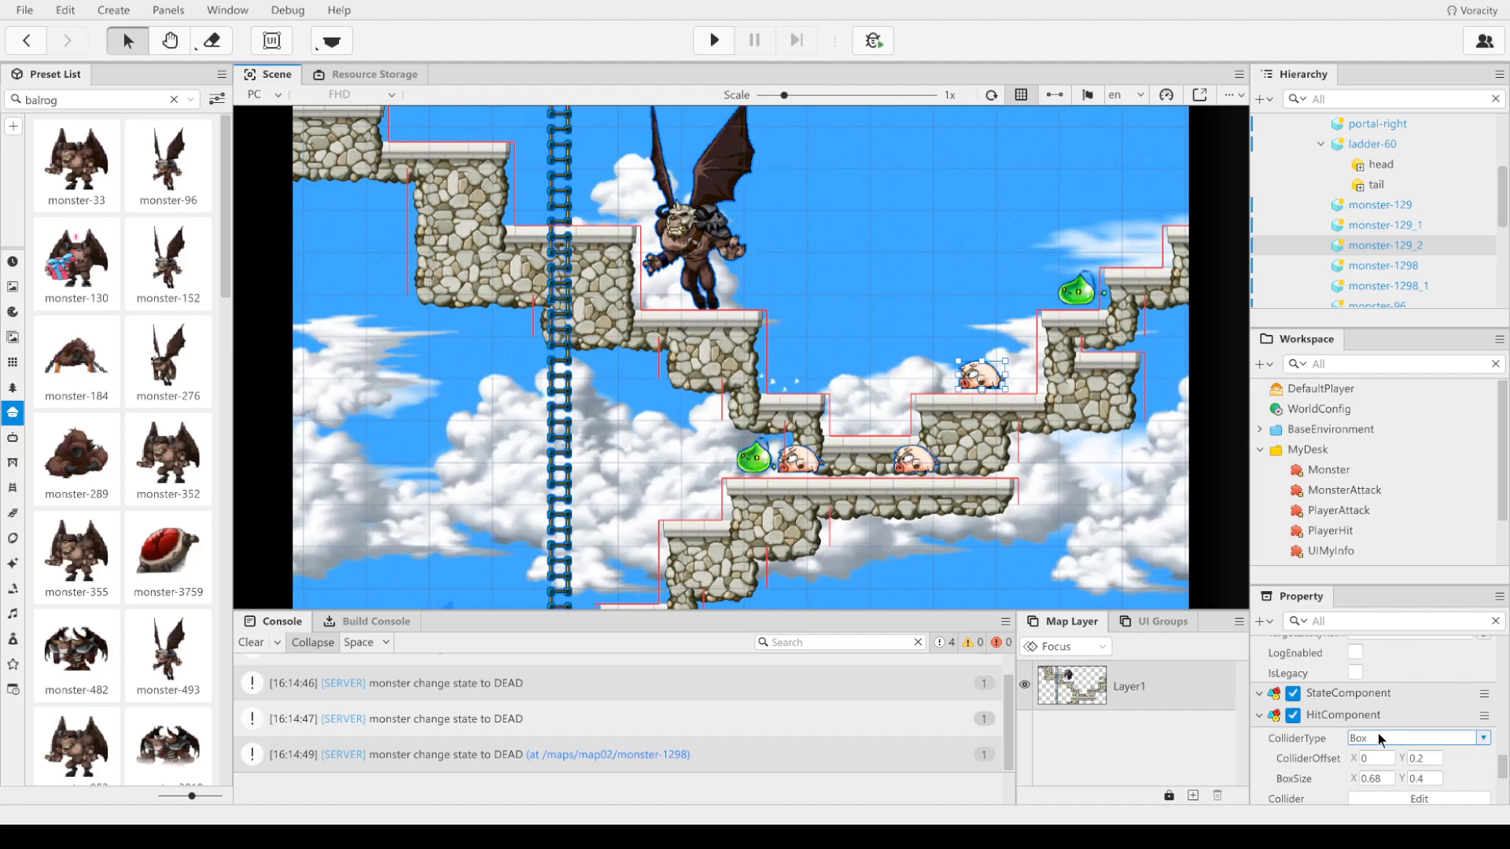
scroll(1379, 737, "down", 6)
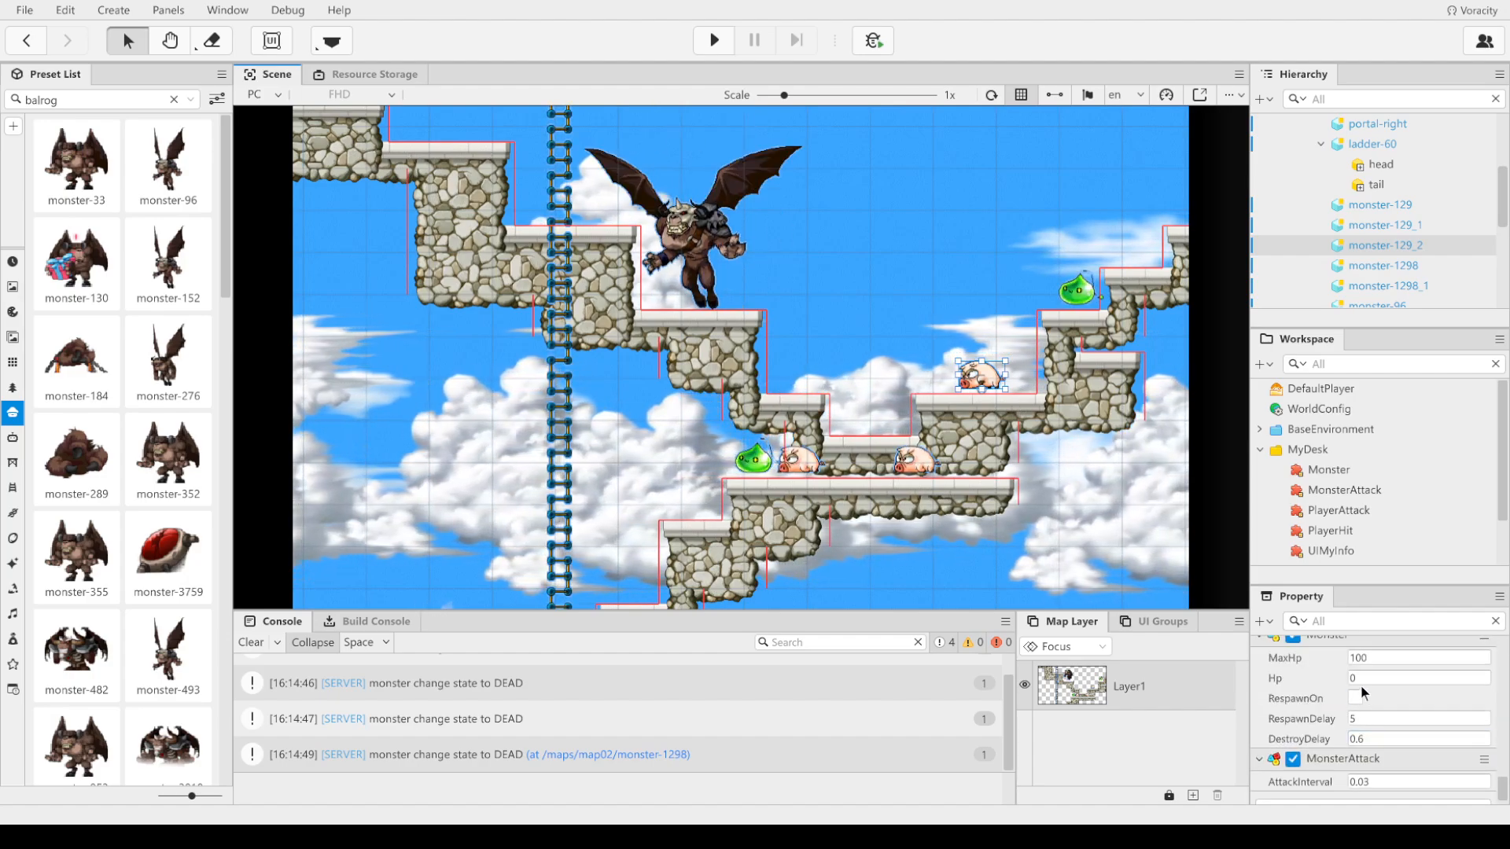
Step: Try enabling RespawnOn in the pig's Monster component, and check its Hp and MaxHp fields before deselecting it
left_click(1356, 697)
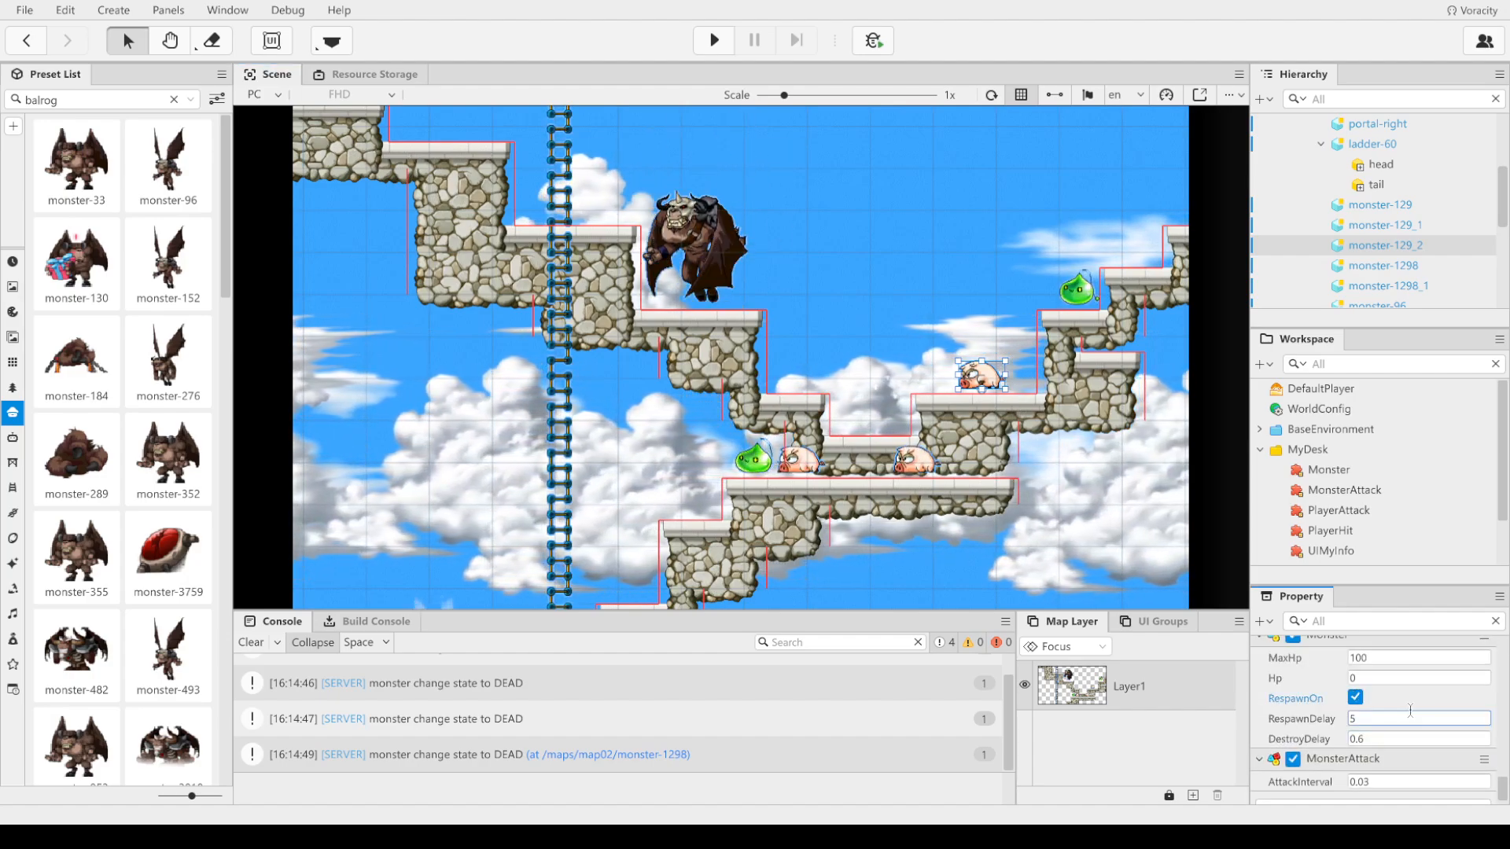
left_click(1349, 679)
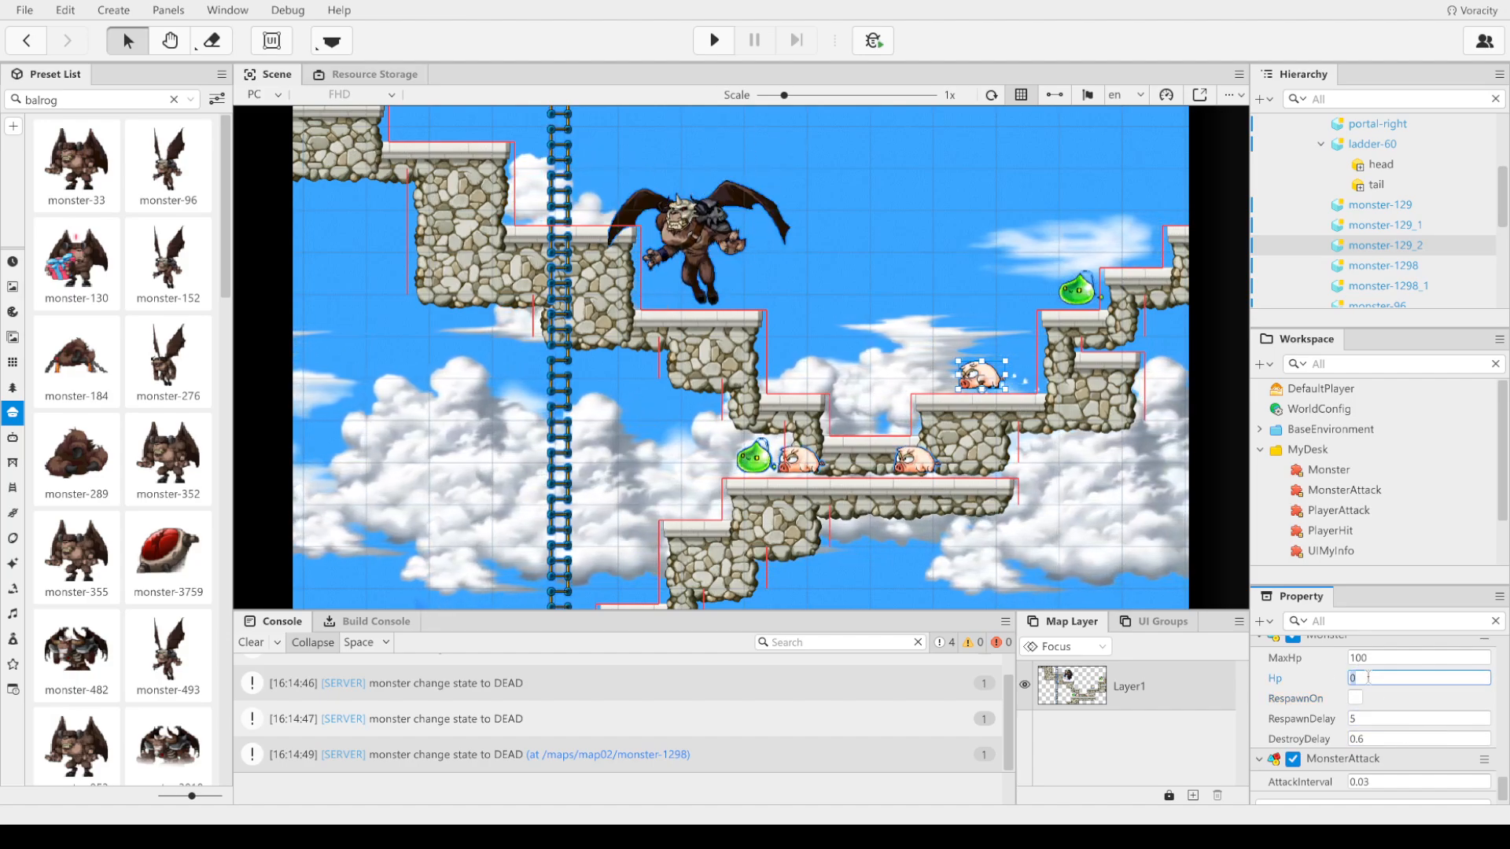
left_click(1377, 656)
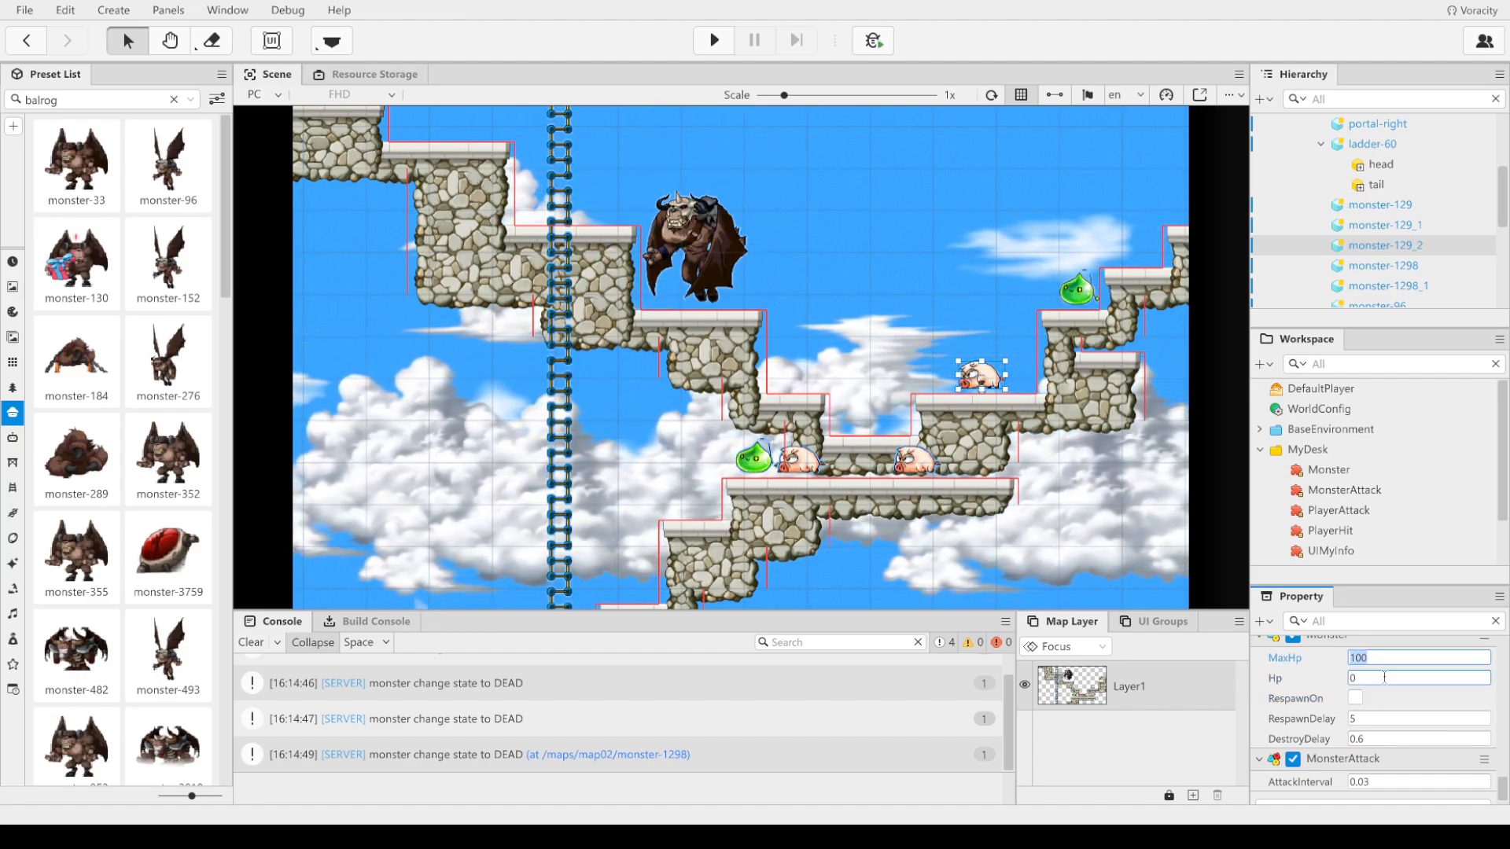
left_click(1384, 678)
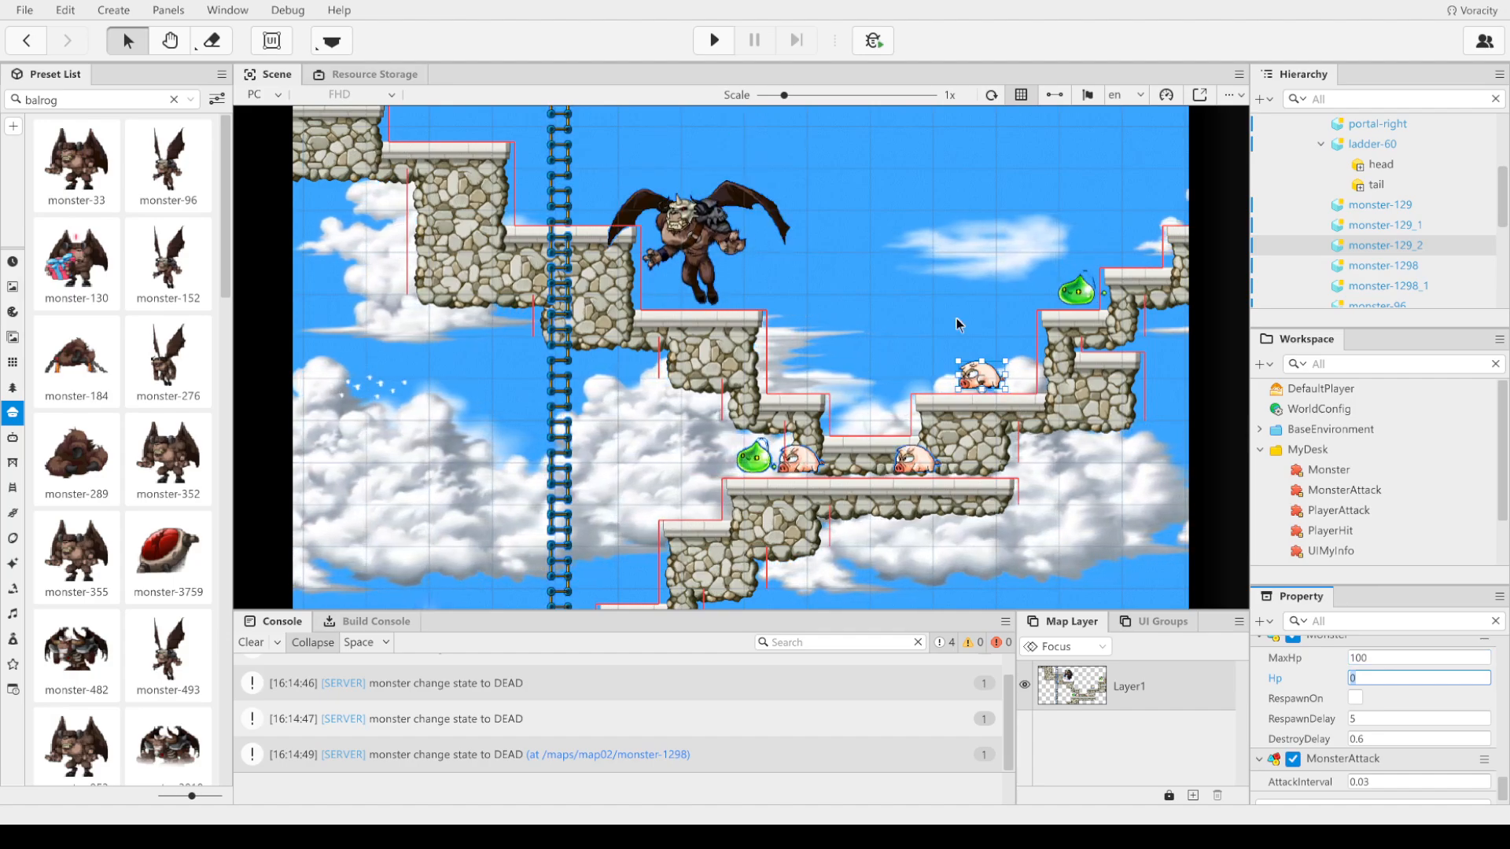
left_click(865, 306)
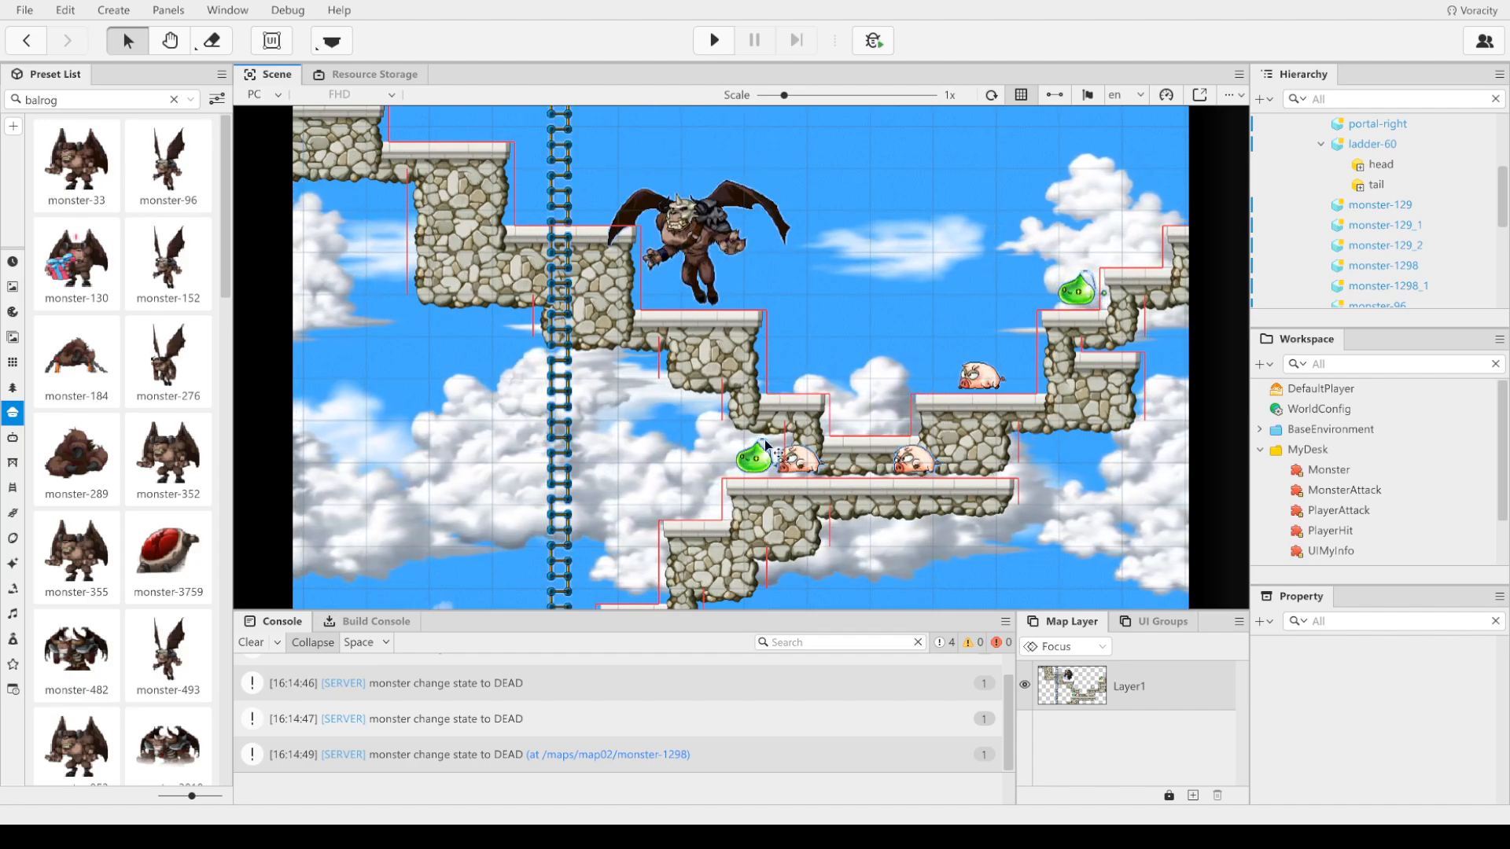
Step: Reselect the upper-ledge pig and review its animation, sprite, speed and jumpForce properties, then clear the selection
left_click(991, 385)
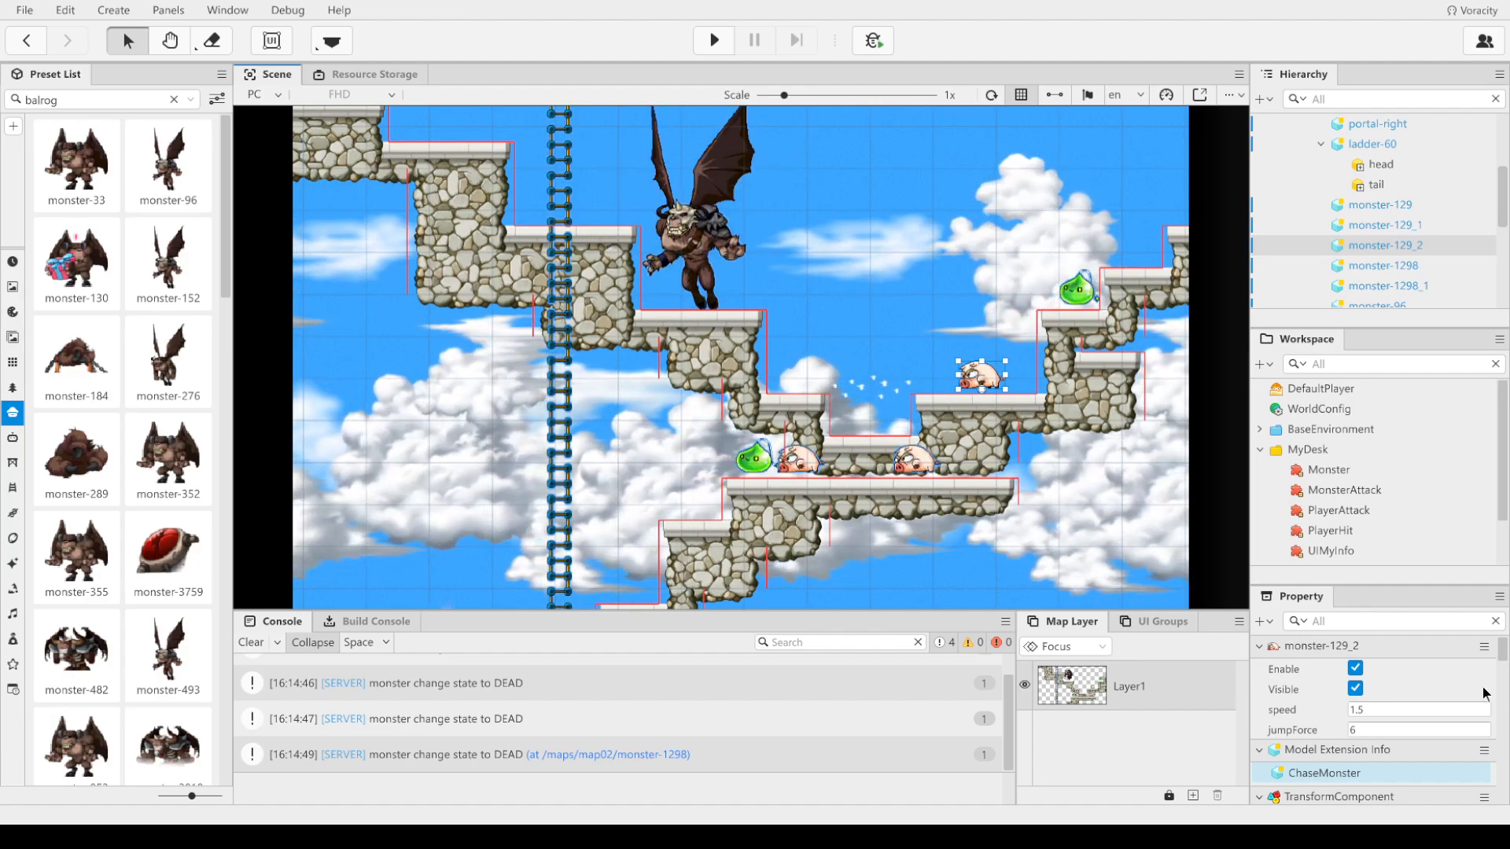
scroll(1485, 693, "down", 2)
scroll(1484, 694, "down", 8)
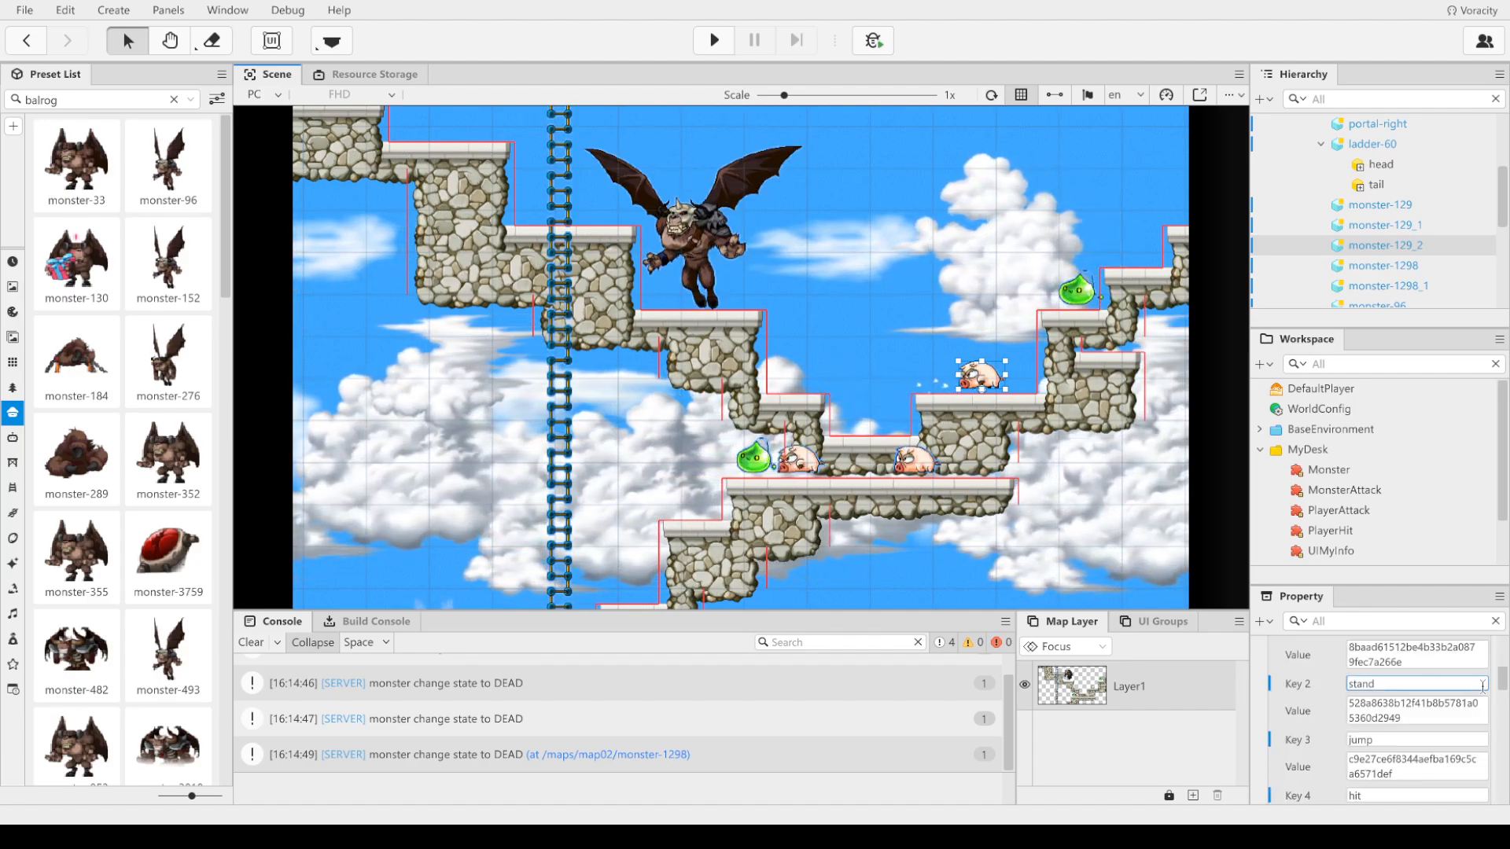
scroll(1486, 692, "down", 5)
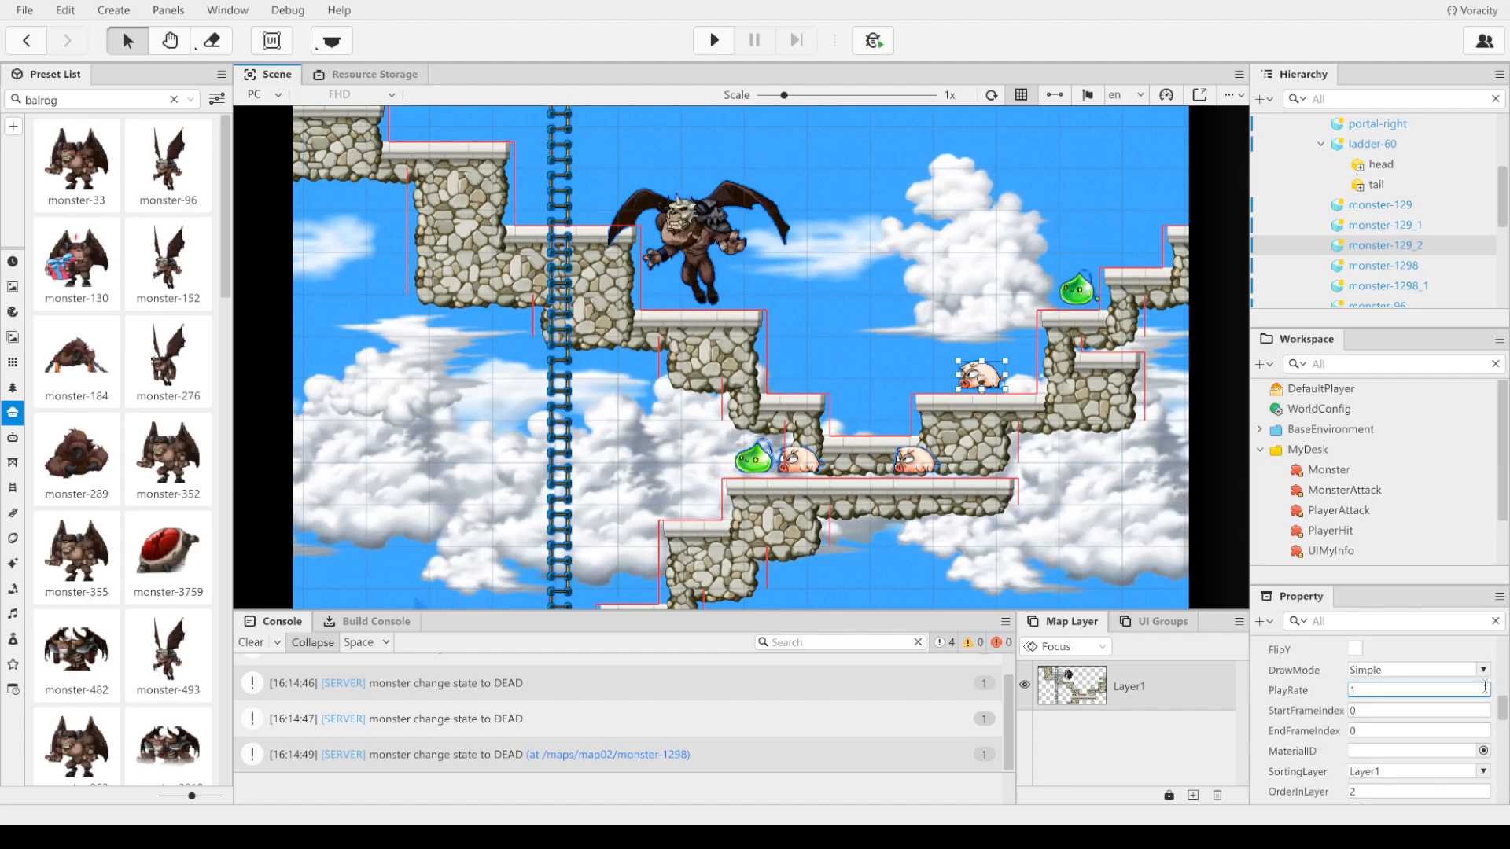
scroll(1445, 731, "up", 10)
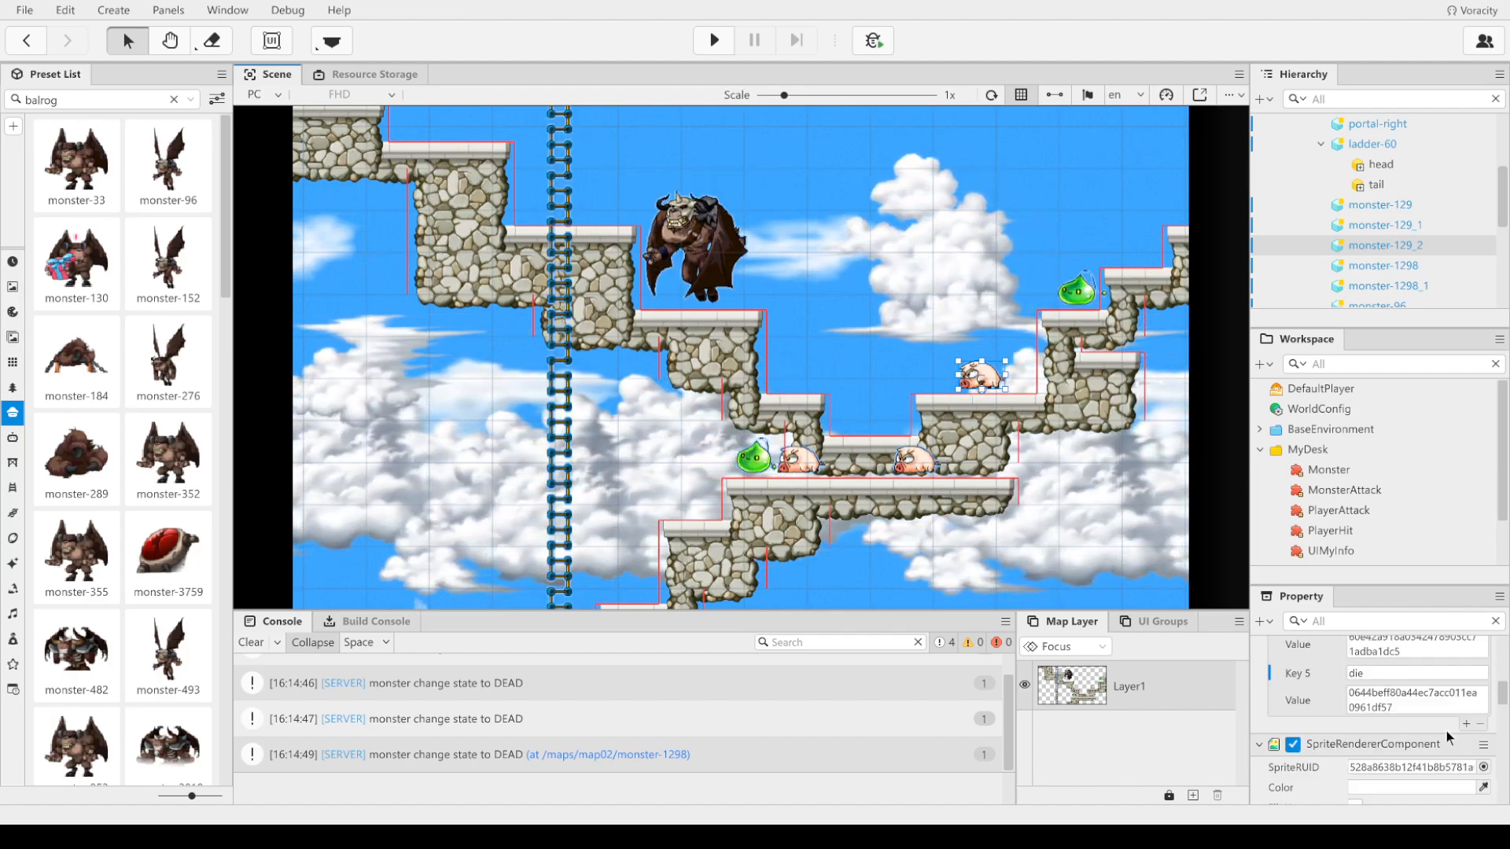
scroll(1445, 733, "up", 3)
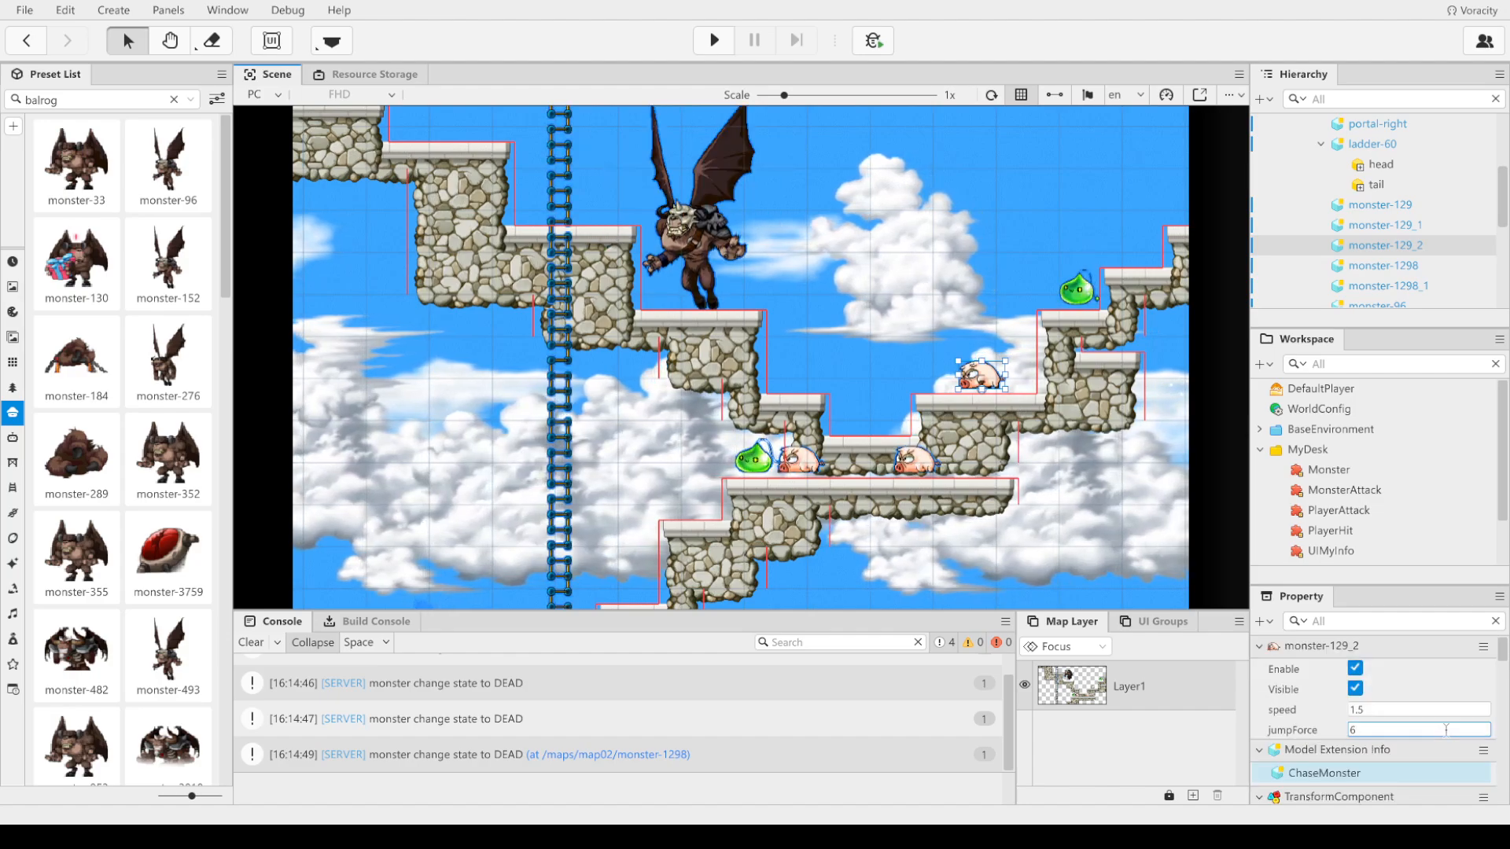
left_click(1360, 709)
left_click(1369, 715)
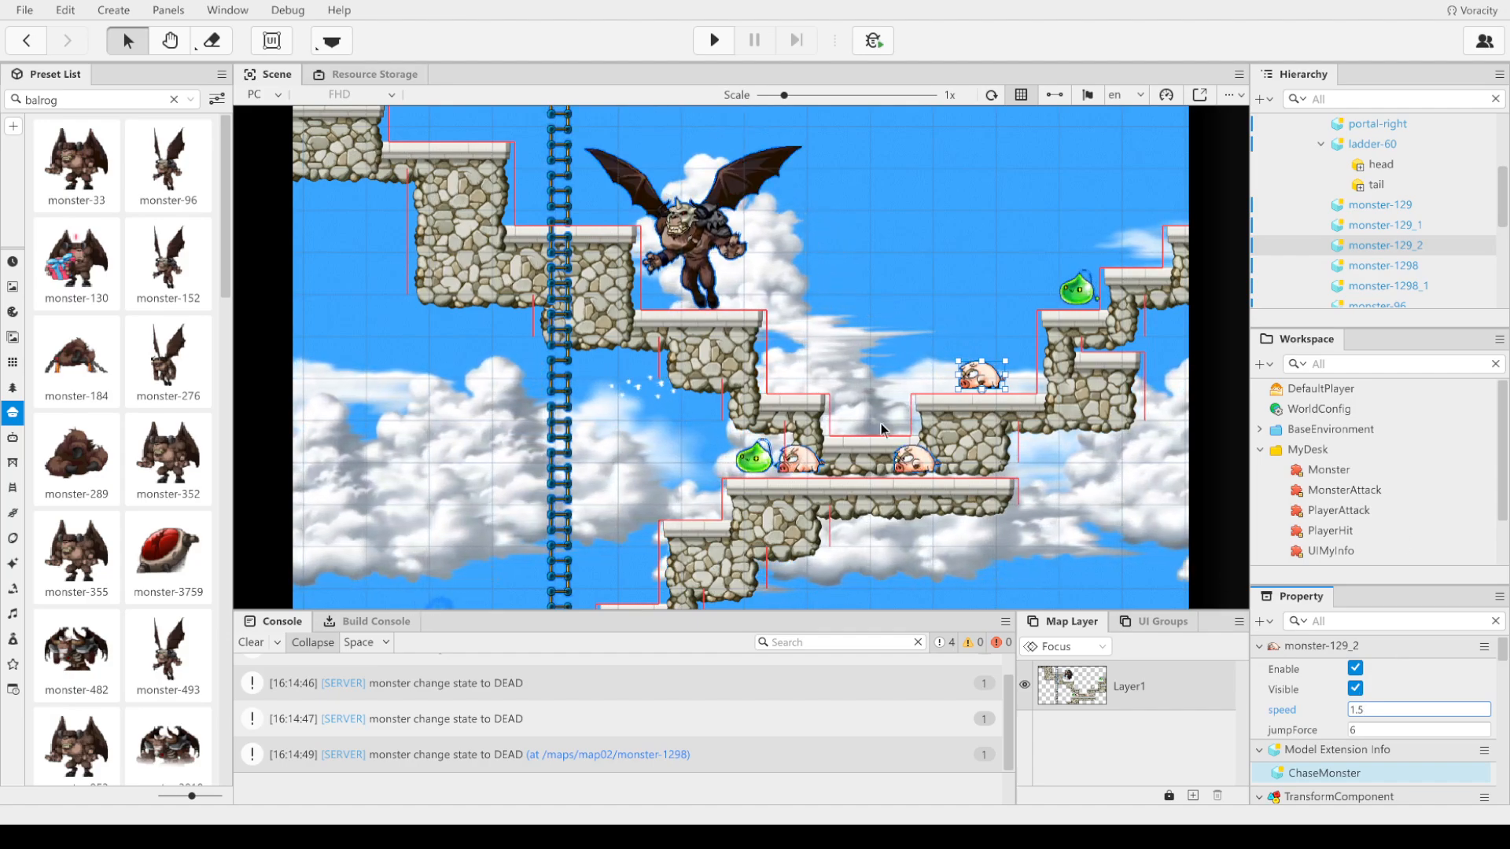
left_click(1364, 729)
scroll(1364, 729, "down", 3)
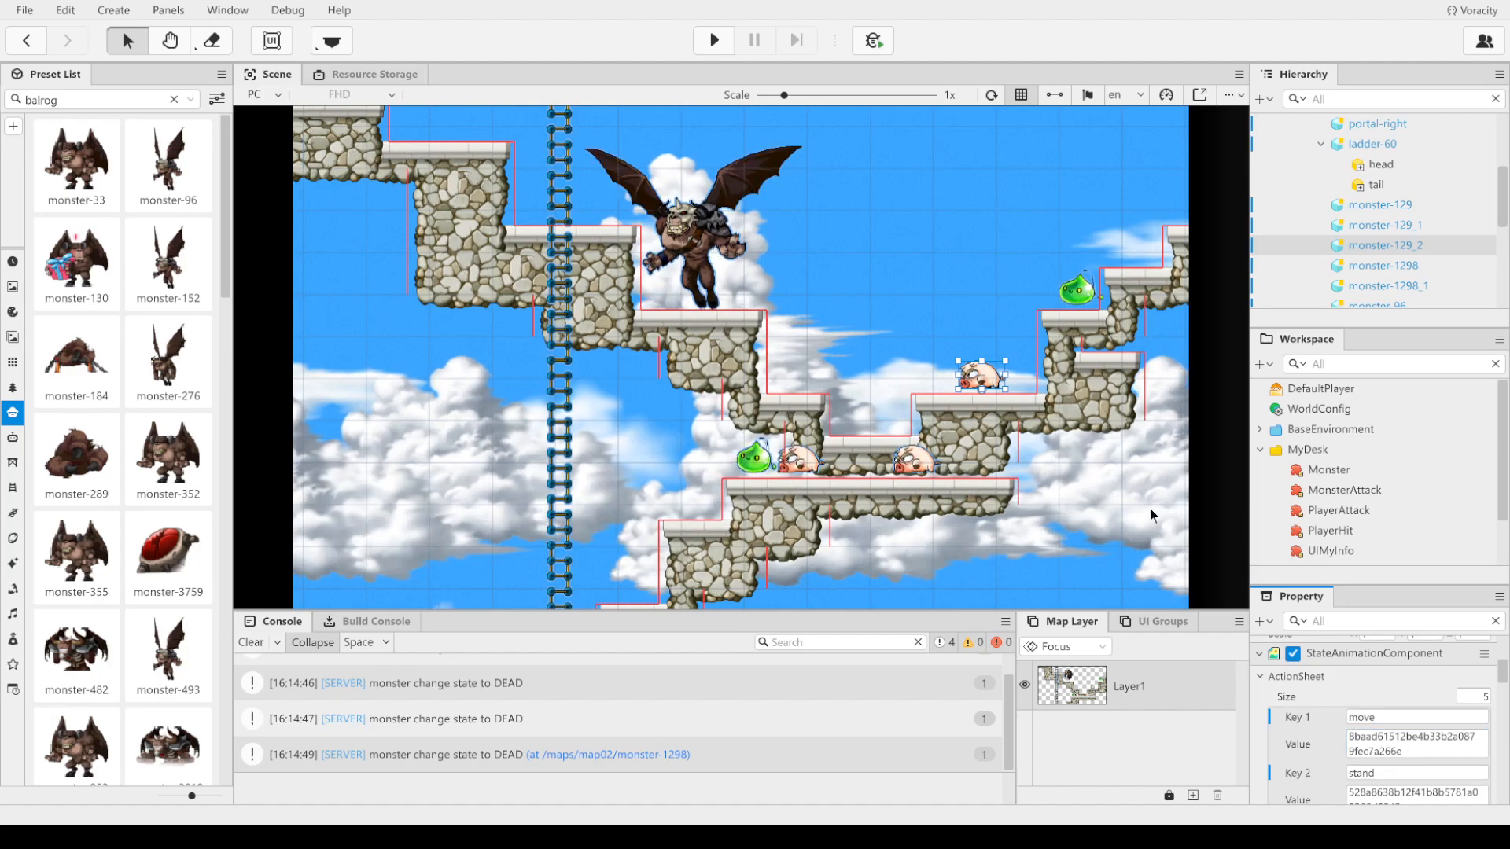
key("Escape")
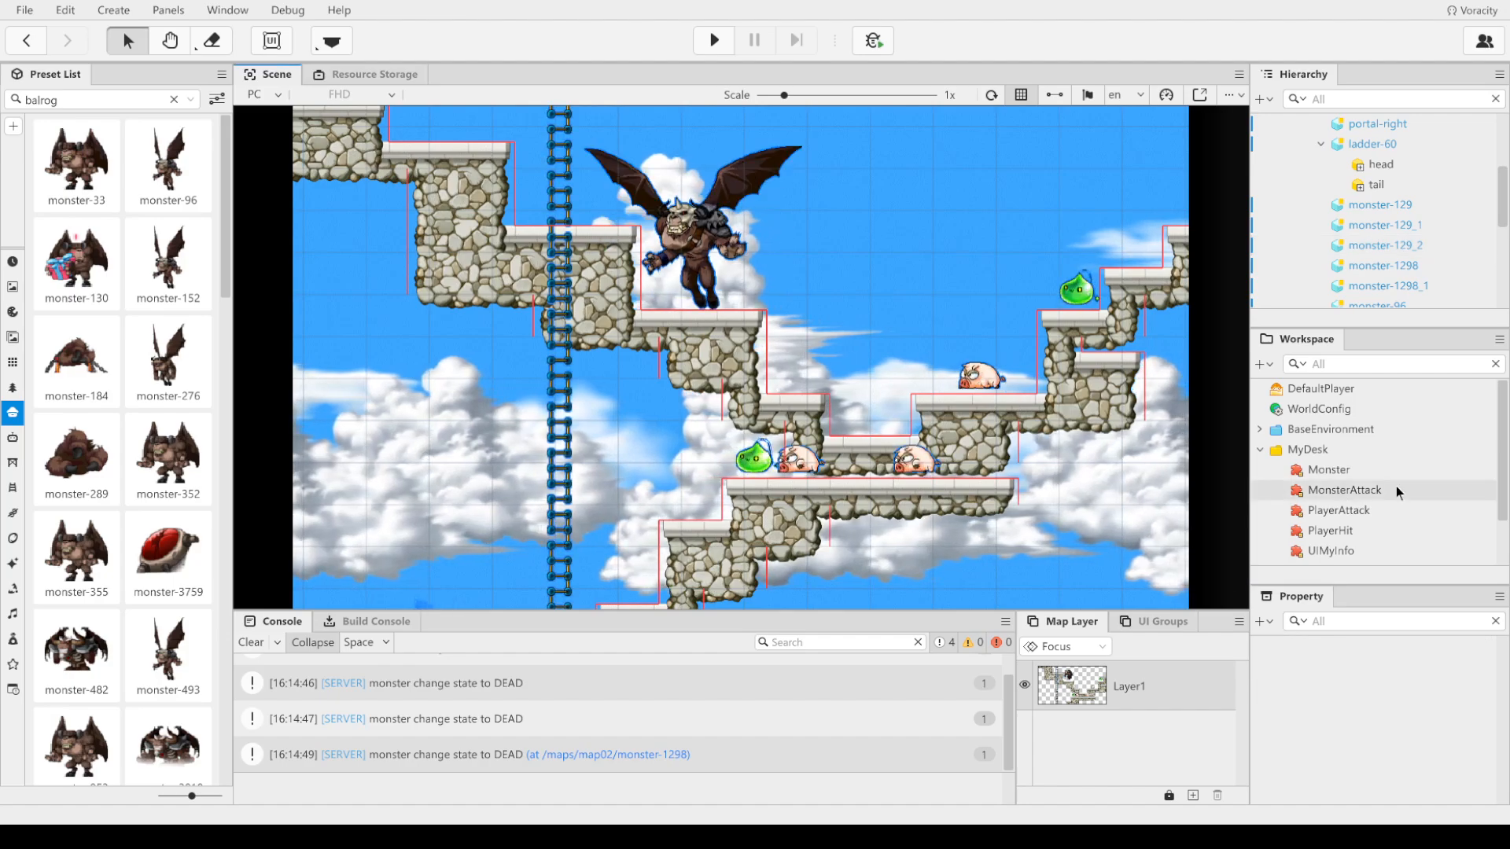
Step: Open the Monster script from MyDesk and set its RespawnOn property default to true
left_click(1323, 471)
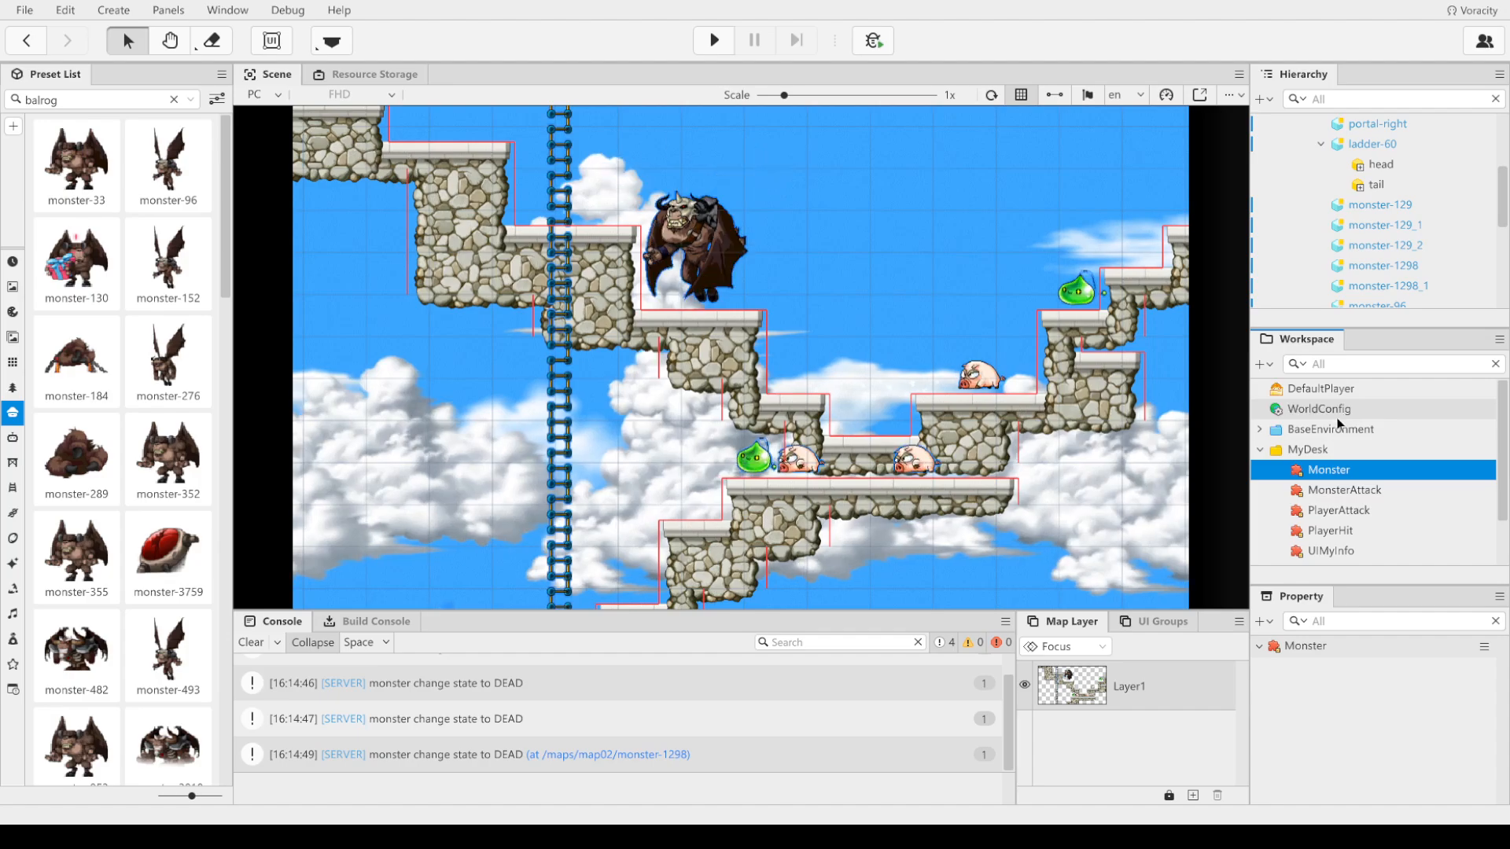
double_click(1325, 471)
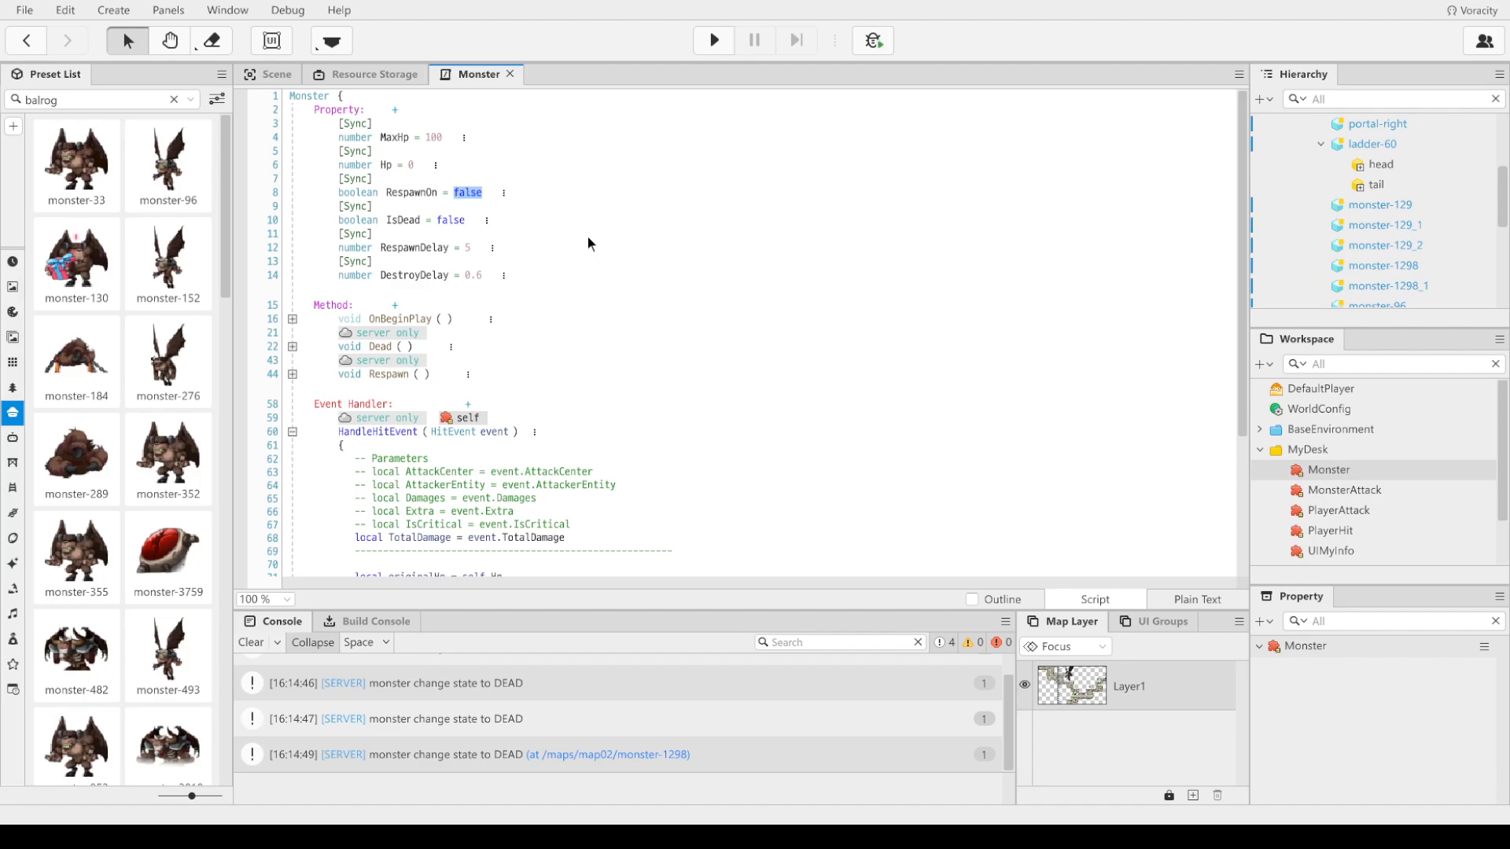
type("truw")
key("BackSpace")
type("e")
Step: Check the properties of the MonsterAttack, PlayerAttack and PlayerHit scripts in MyDesk
left_click(1400, 487)
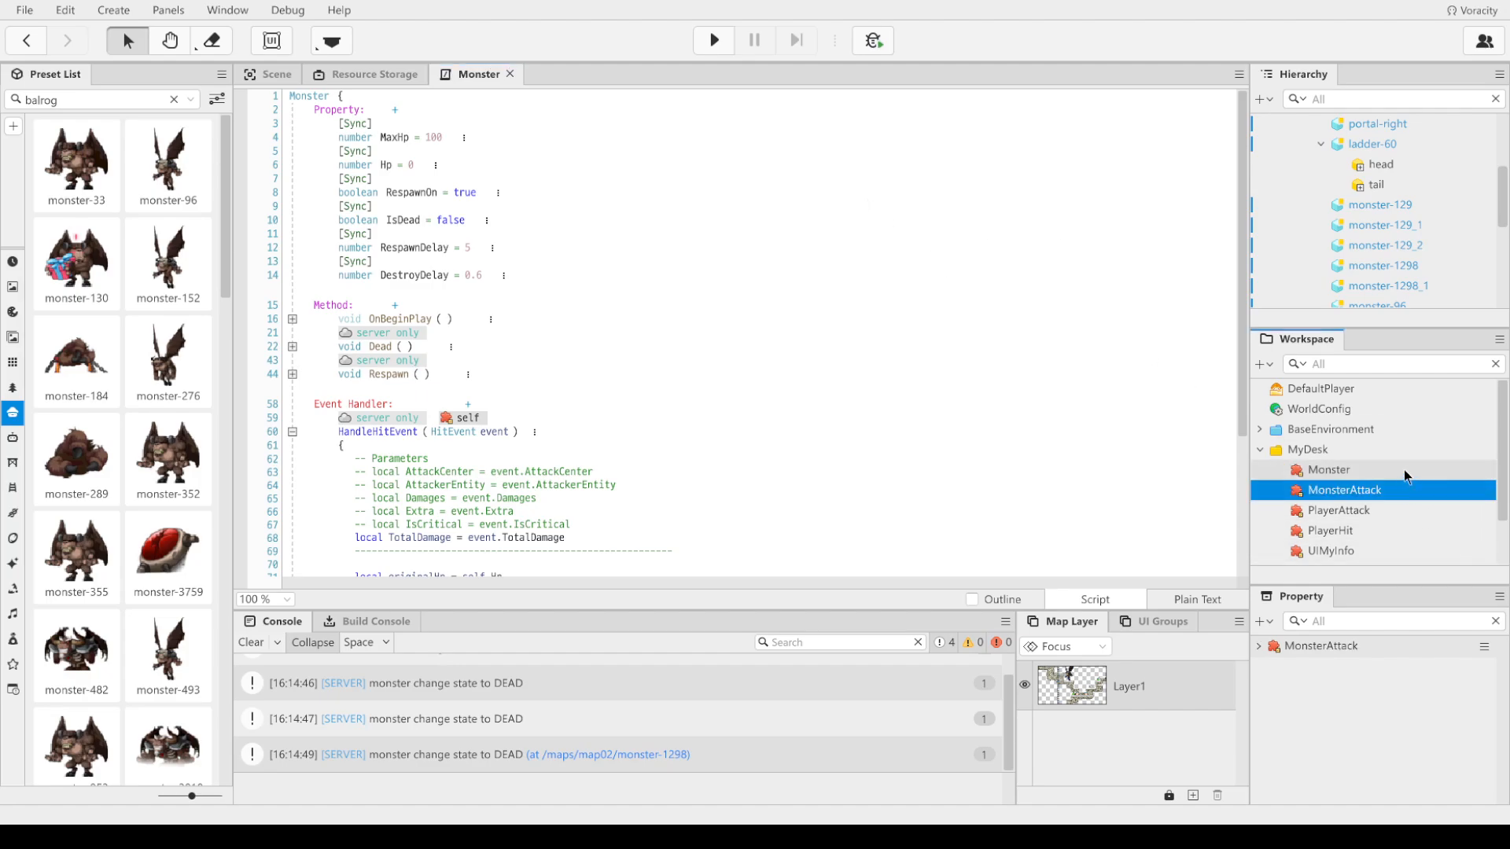
left_click(1397, 515)
left_click(1389, 533)
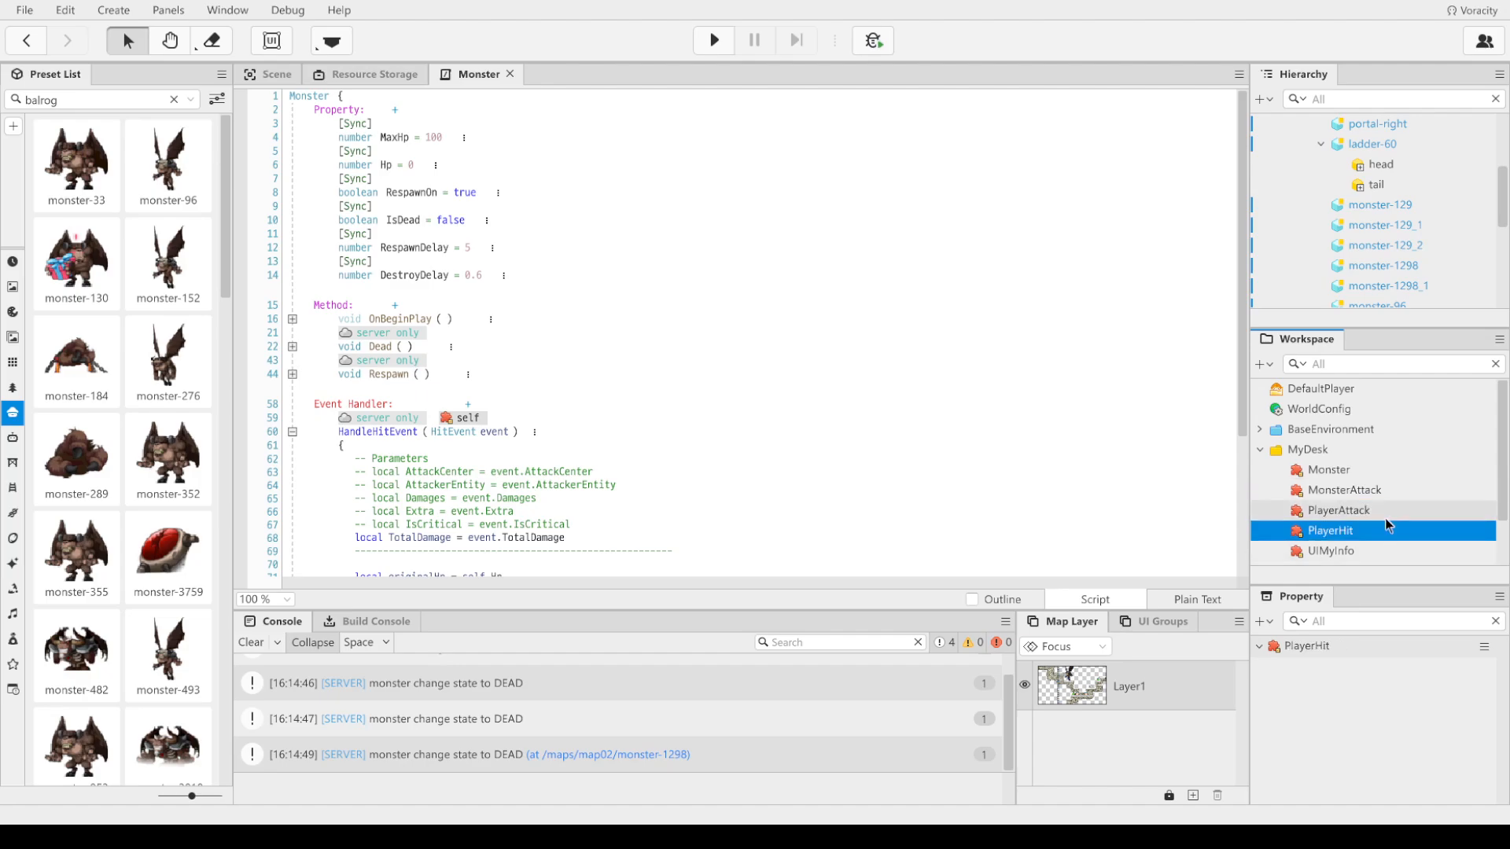
Step: Set MaxHp to 10 in the PlayerComponent of DefaultPlayer
left_click(1392, 390)
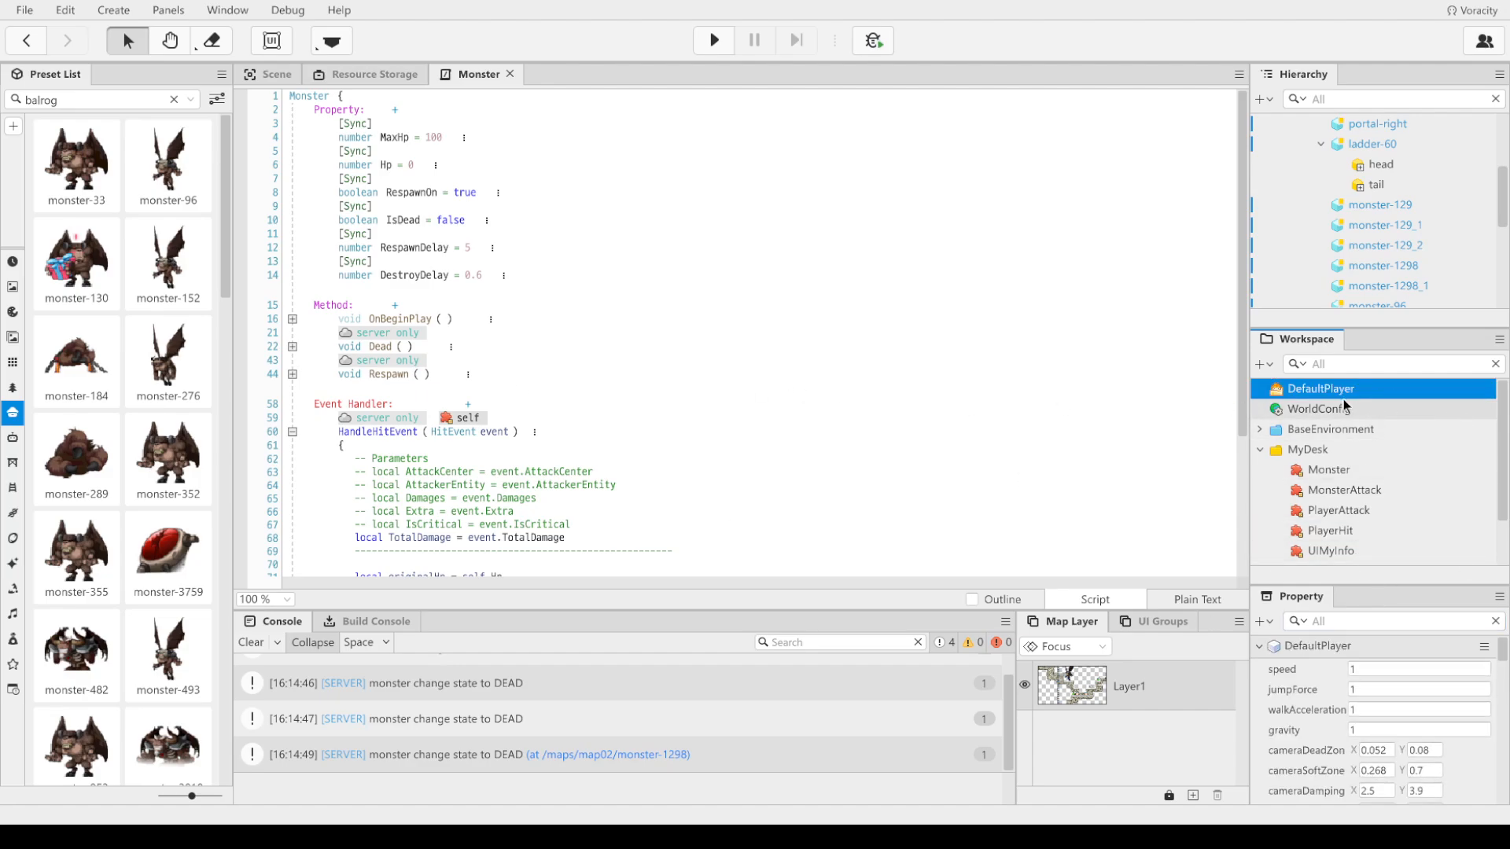
scroll(1450, 741, "down", 10)
scroll(1451, 742, "down", 10)
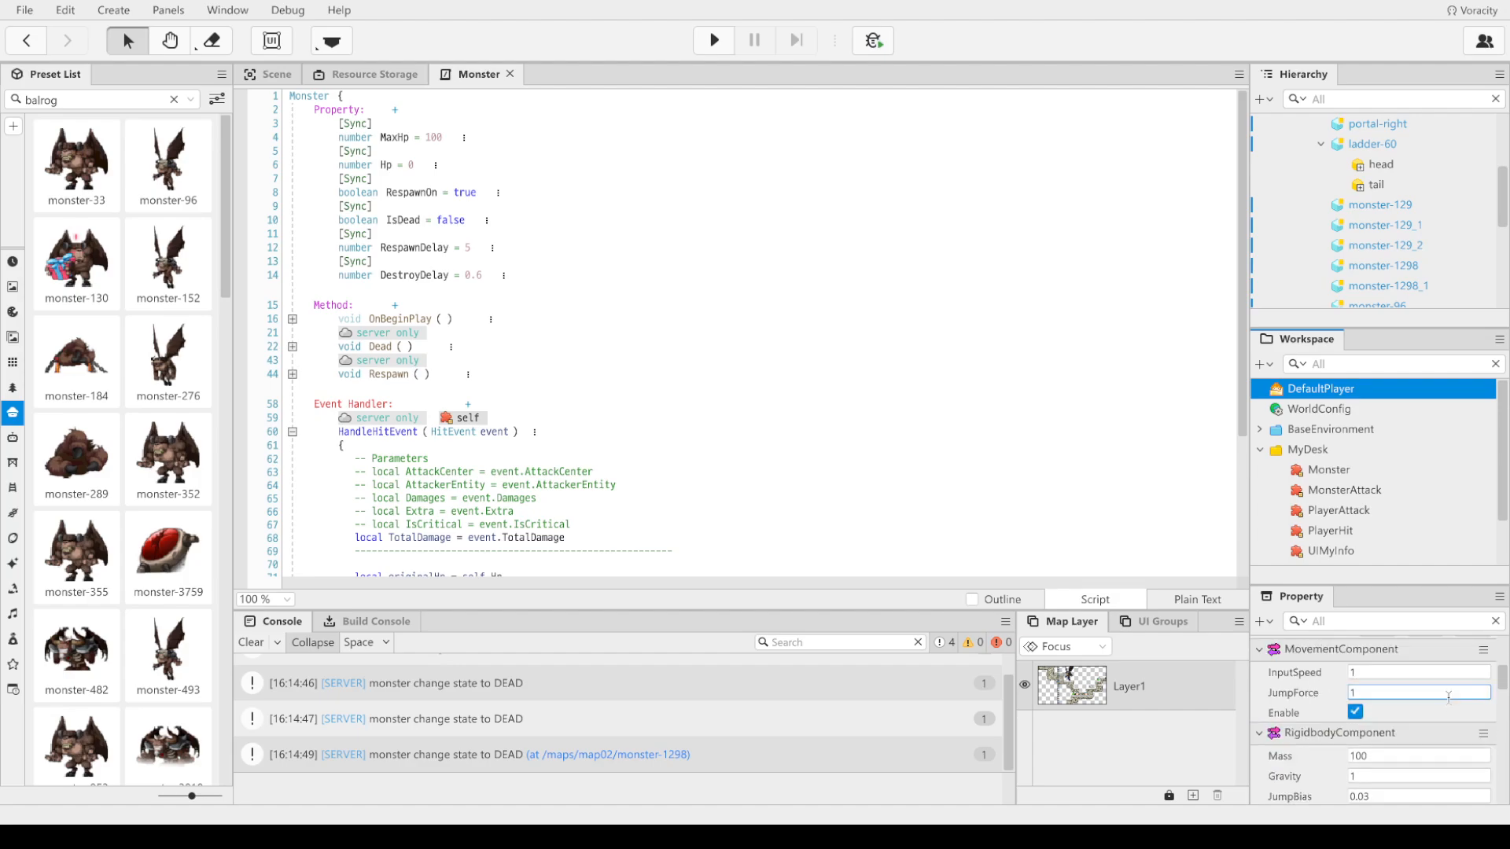
scroll(1450, 713, "down", 10)
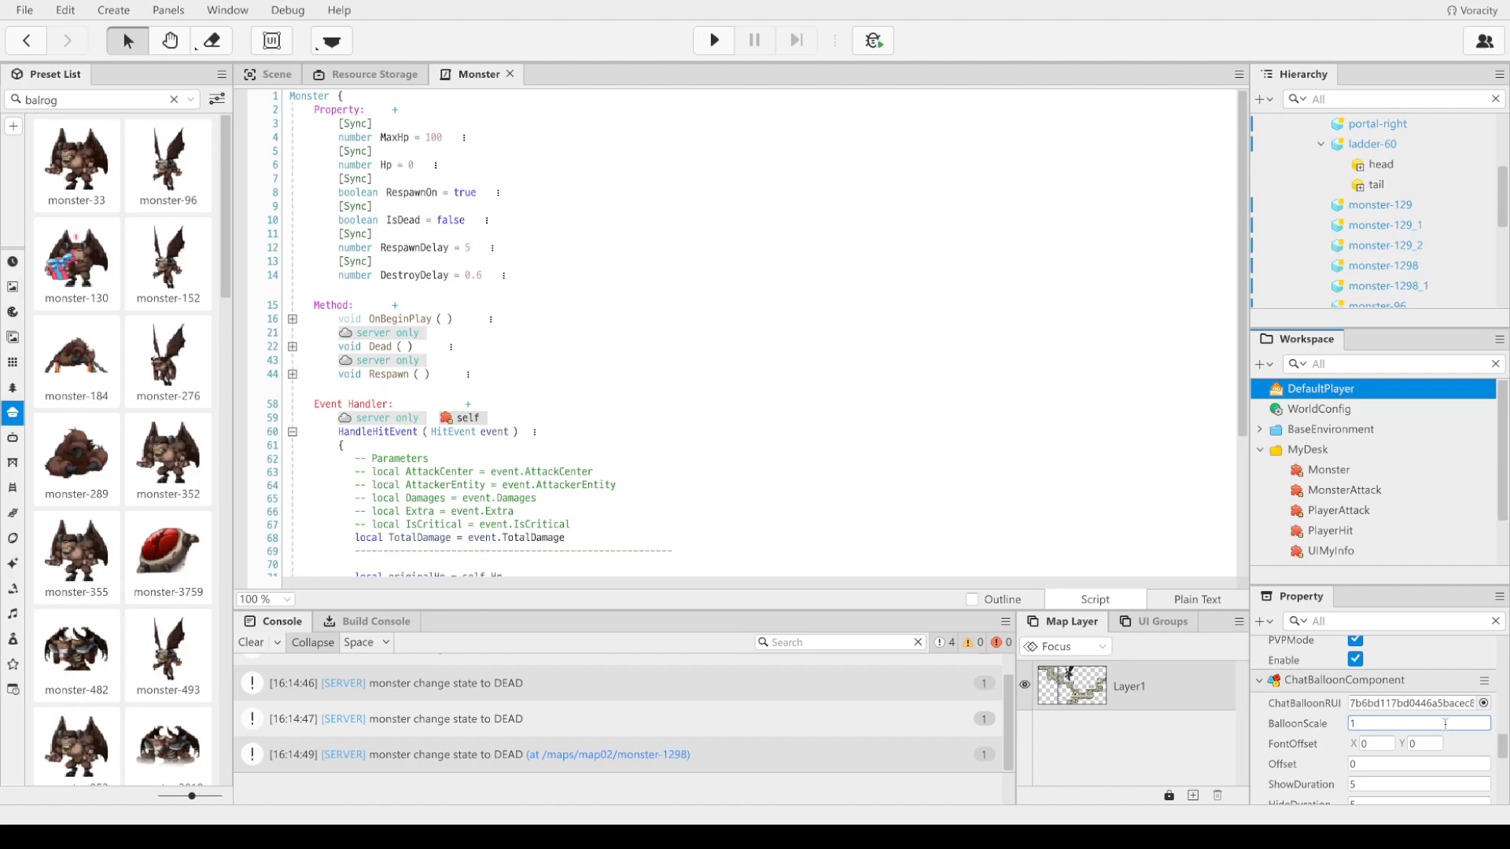
scroll(1444, 722, "up", 2)
left_click(1423, 685)
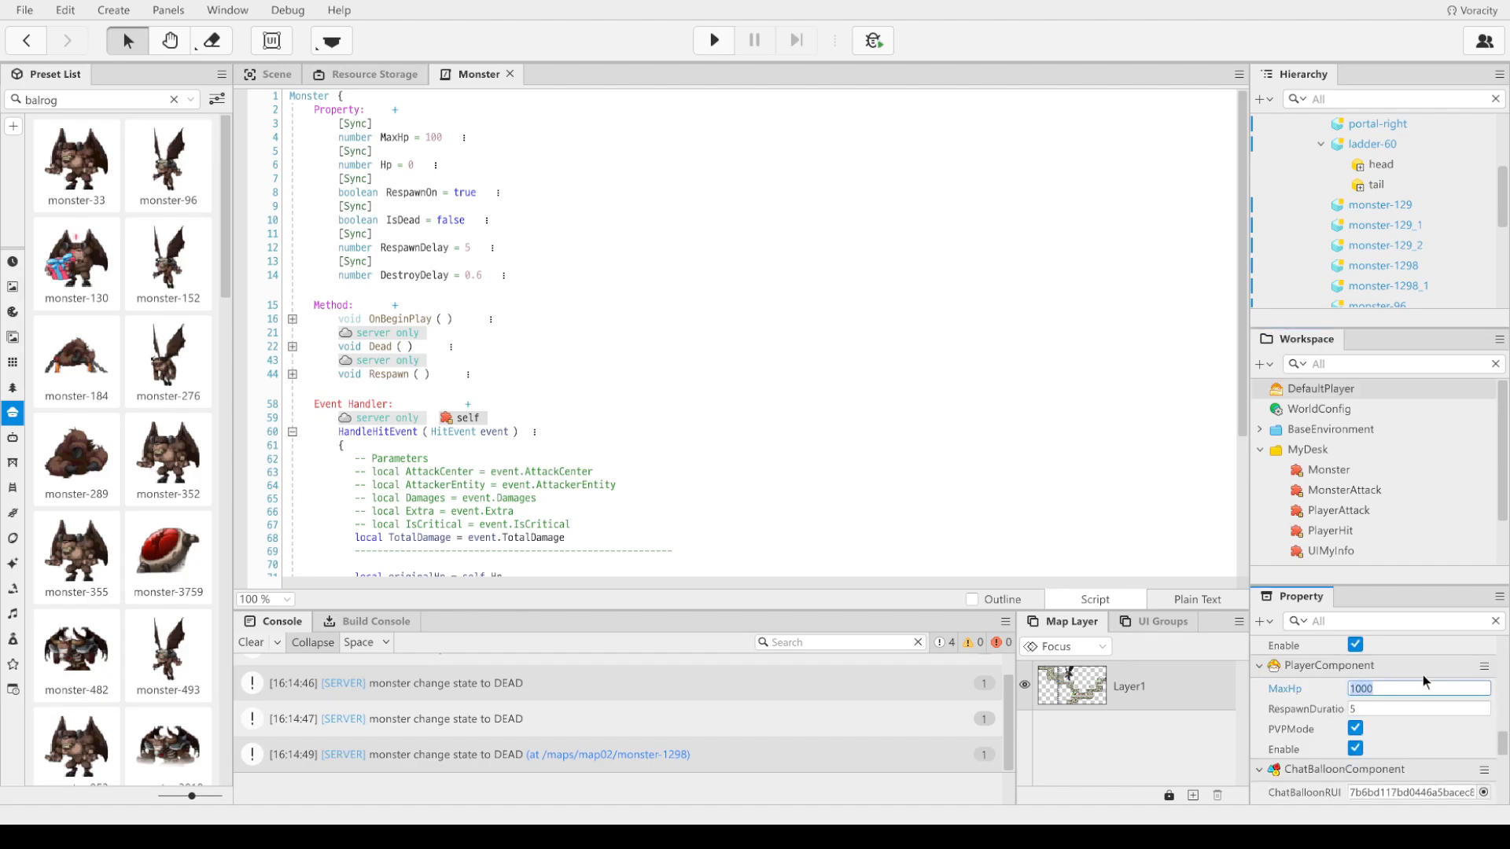
key("End")
key("BackSpace")
key("BackSpace")
left_click(1045, 470)
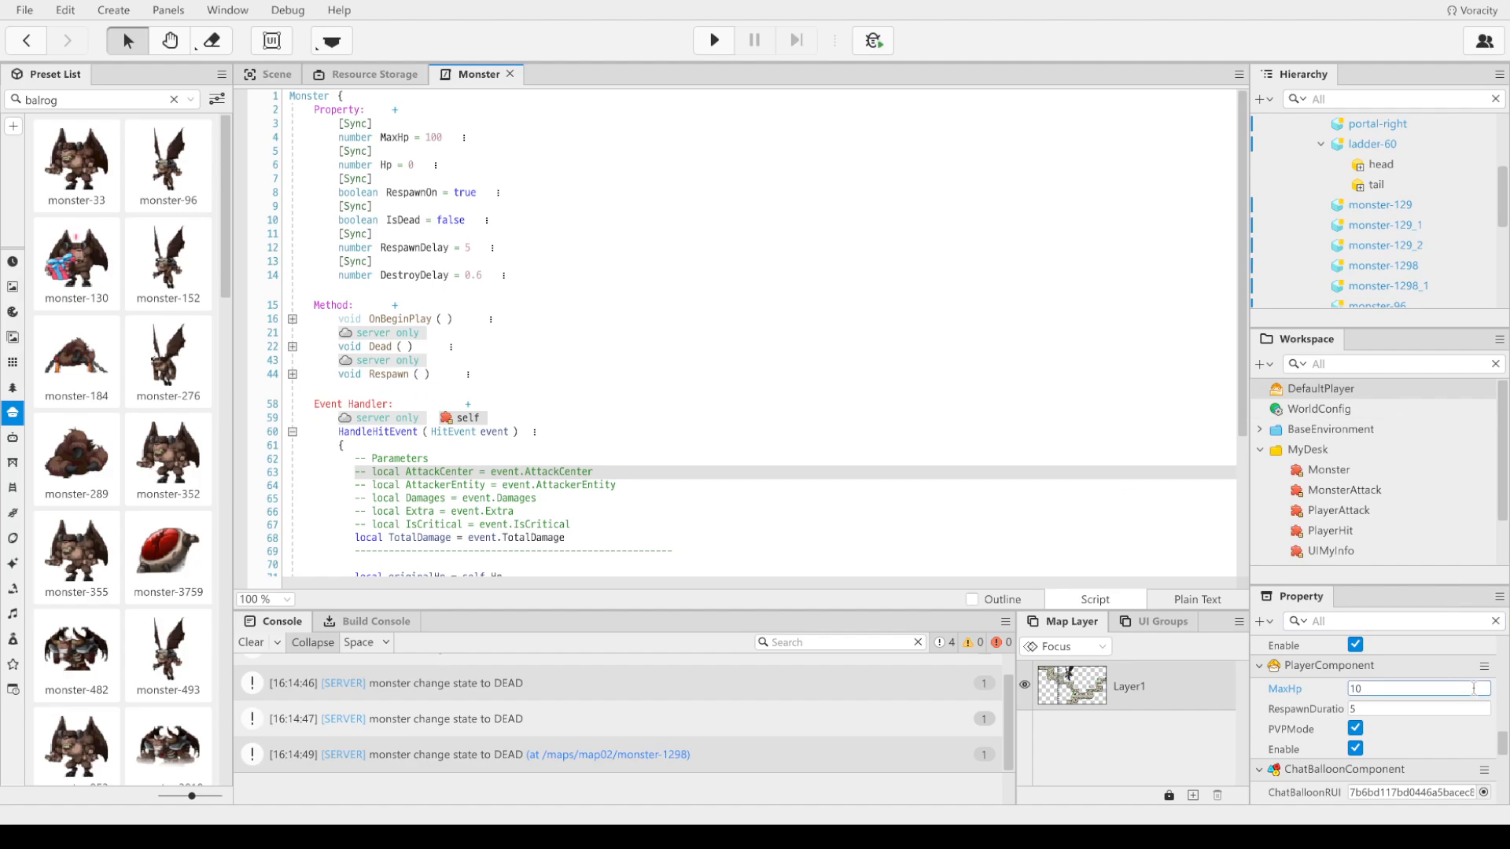
left_click(1409, 684)
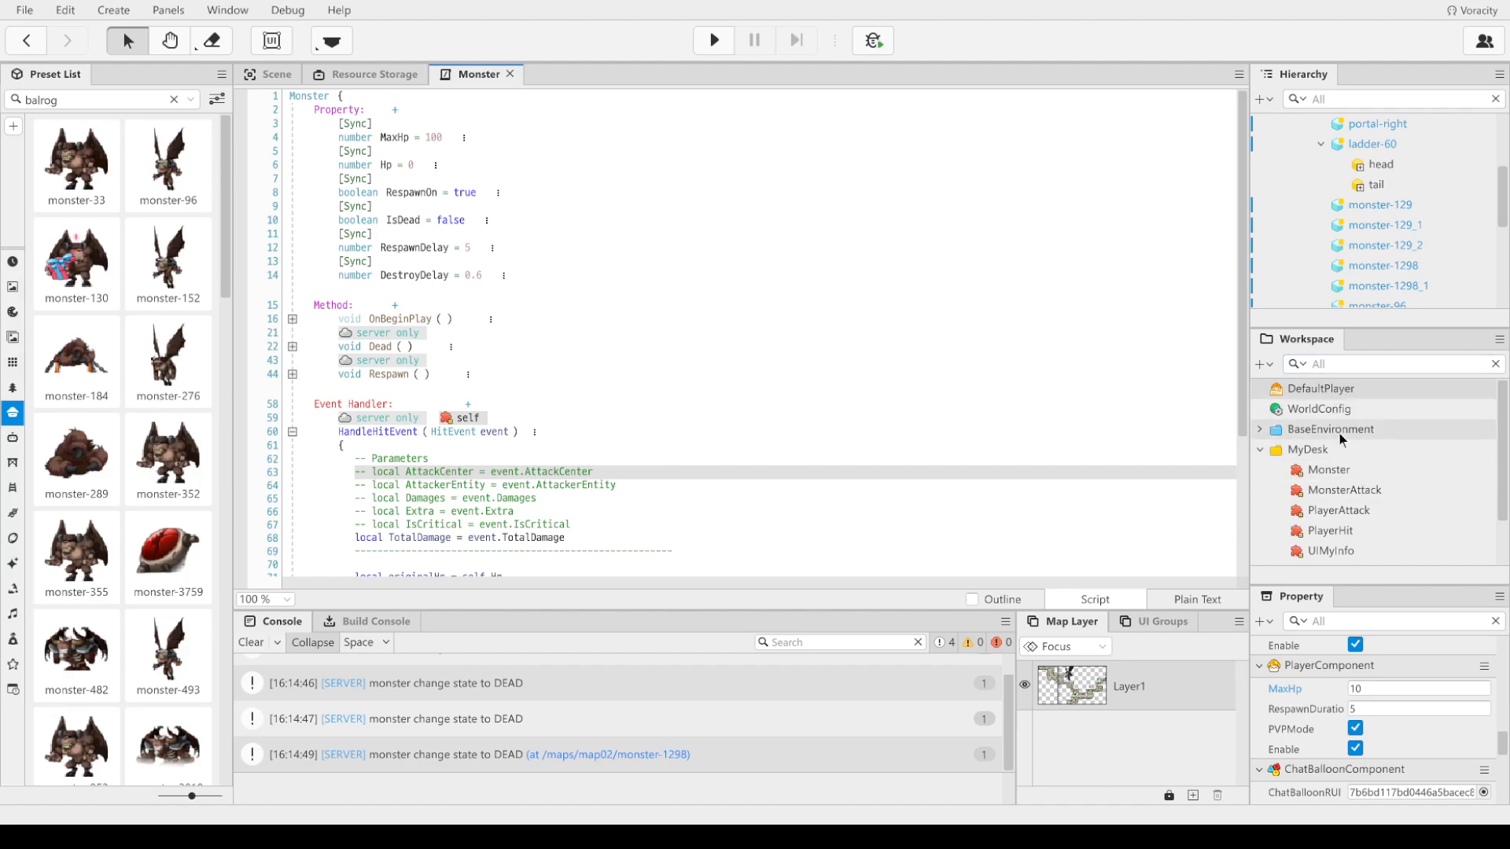
Step: Select the MonsterAttack script, review the HandleHitEvent code in the Monster script, and close the Monster script
left_click(1375, 492)
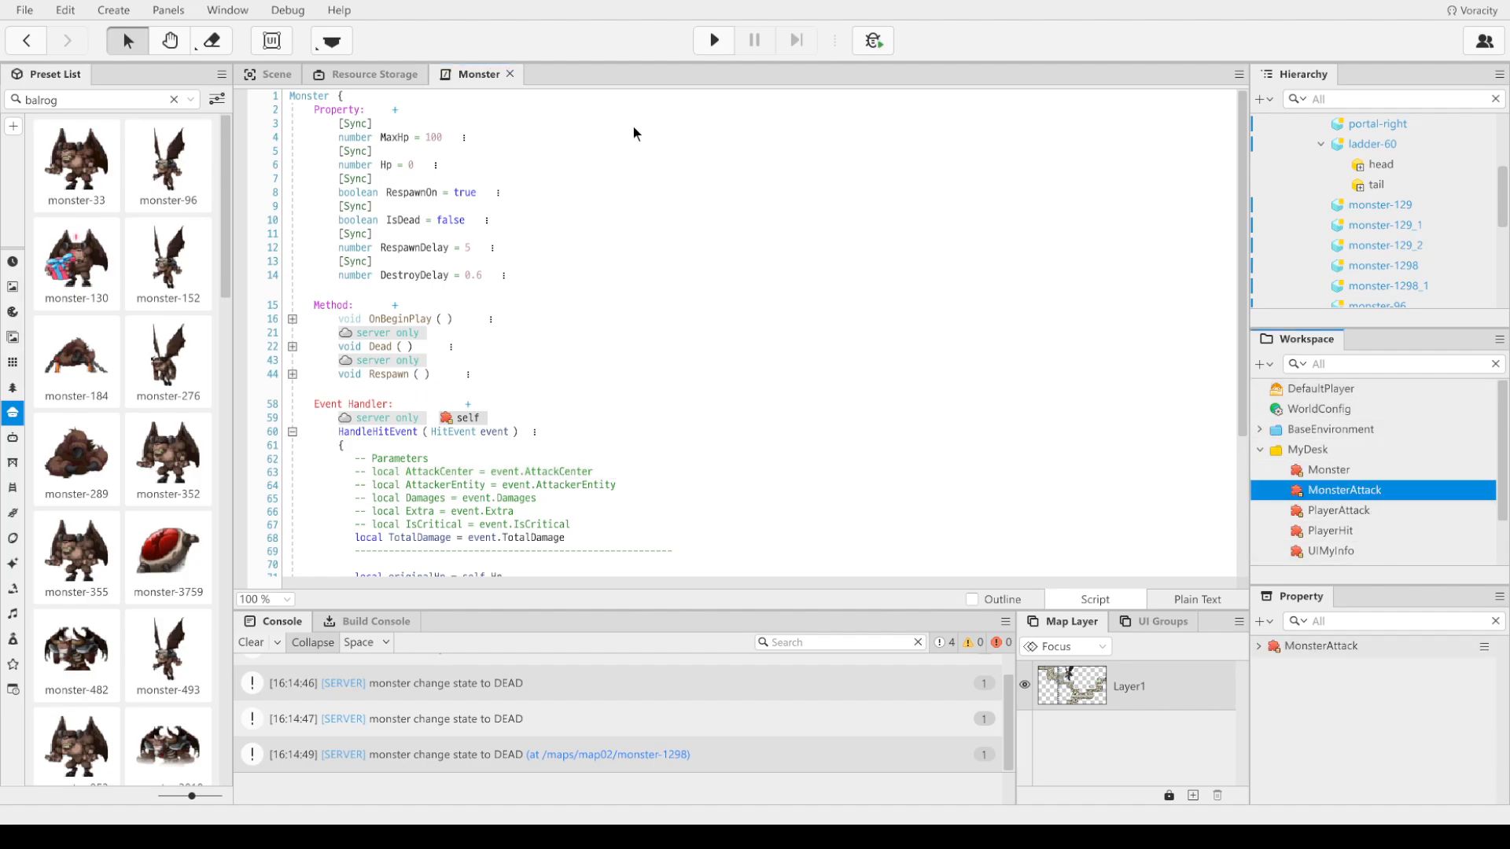
left_click(455, 294)
scroll(630, 431, "down", 5)
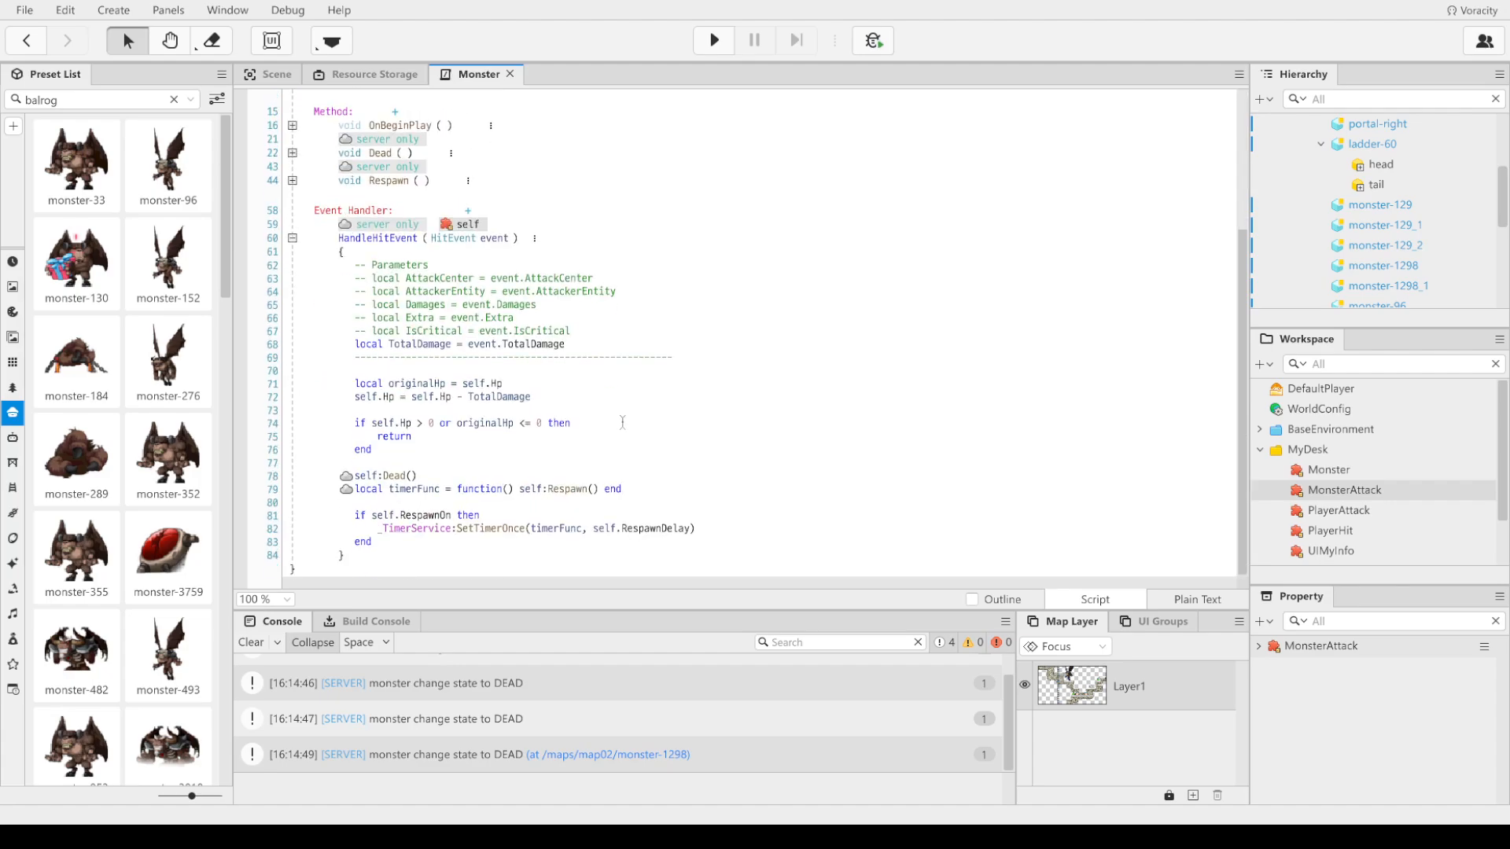
left_click(510, 74)
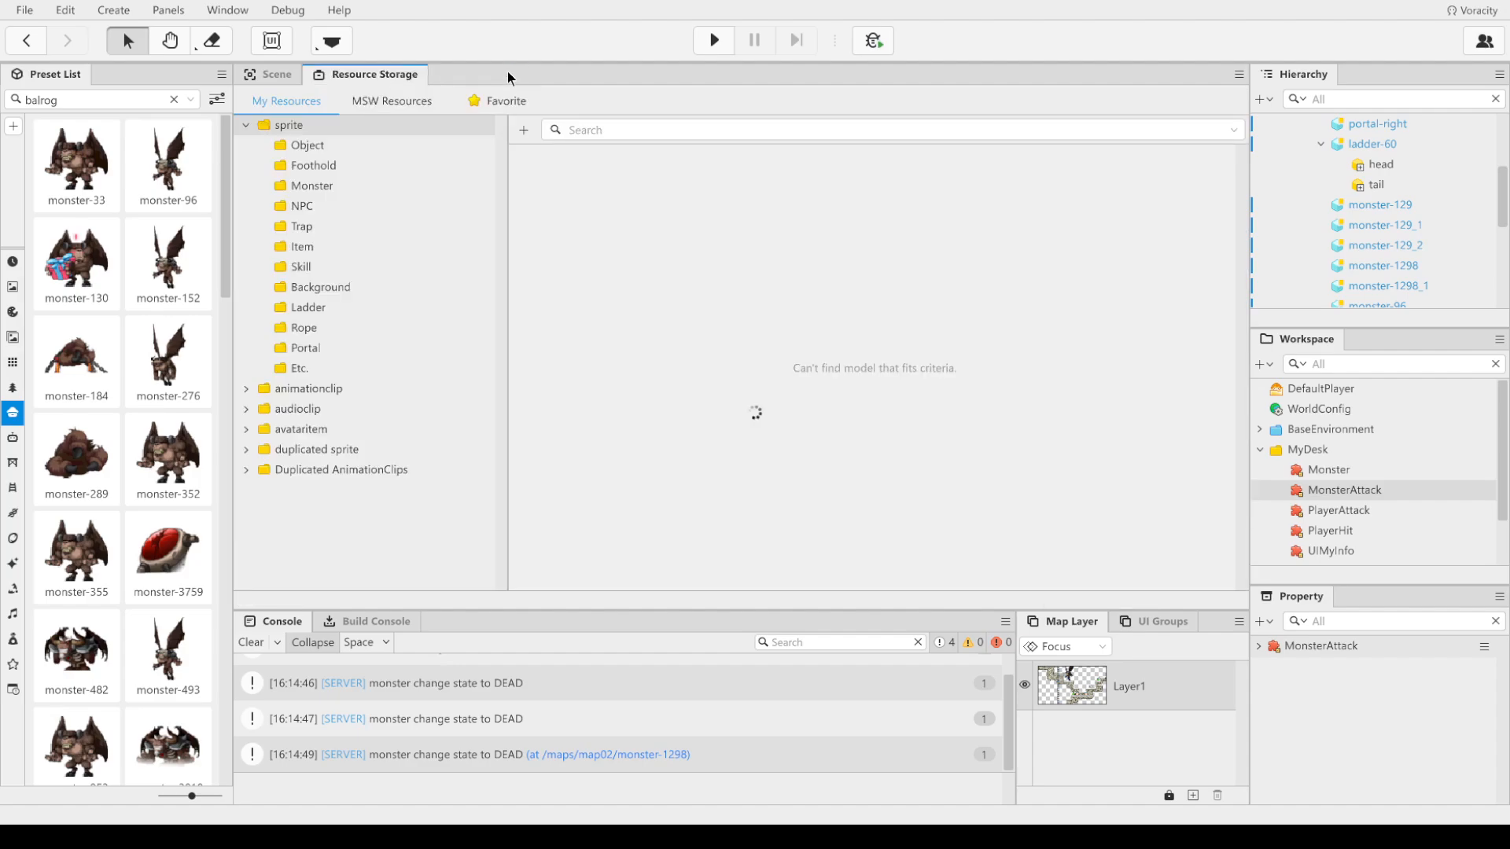
Step: Browse My Resources in Resource Storage, checking the Skill sprites and the Monster folder under Duplicated AnimationClips
left_click(267, 76)
left_click(364, 74)
left_click(338, 269)
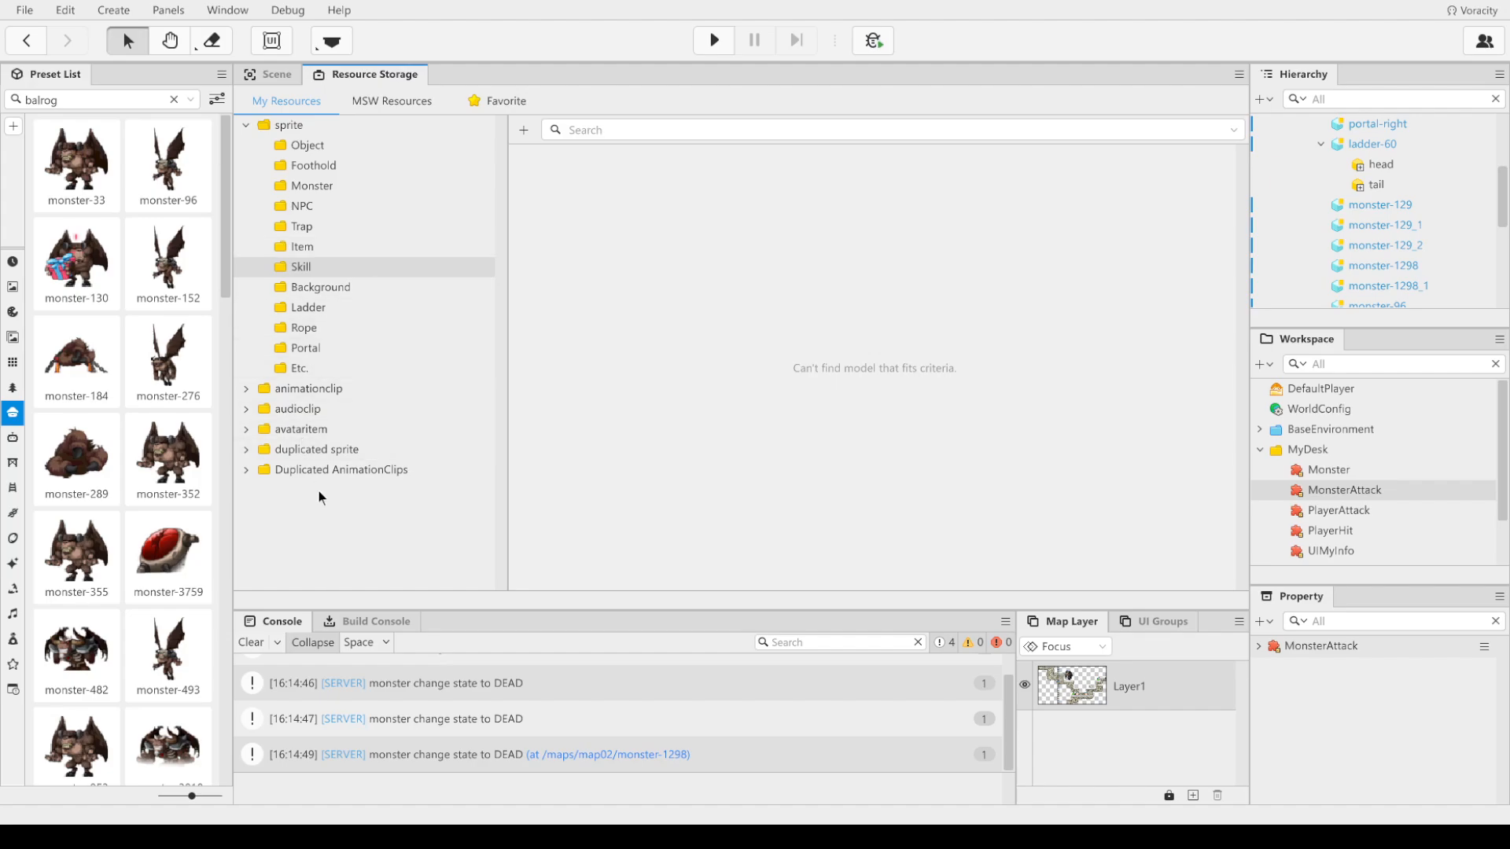
left_click(244, 470)
left_click(327, 510)
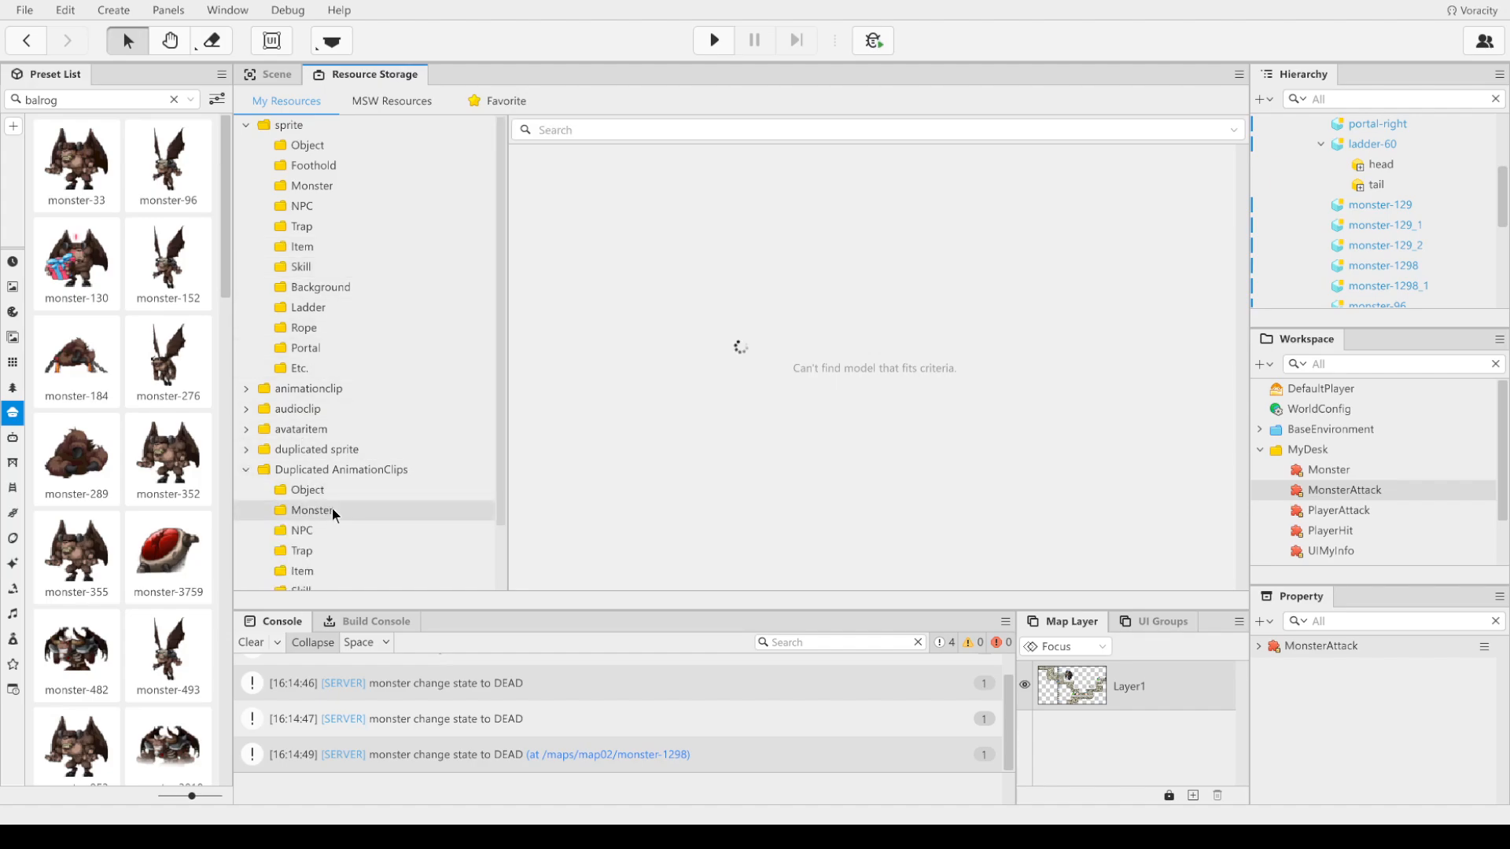
scroll(332, 508, "down", 2)
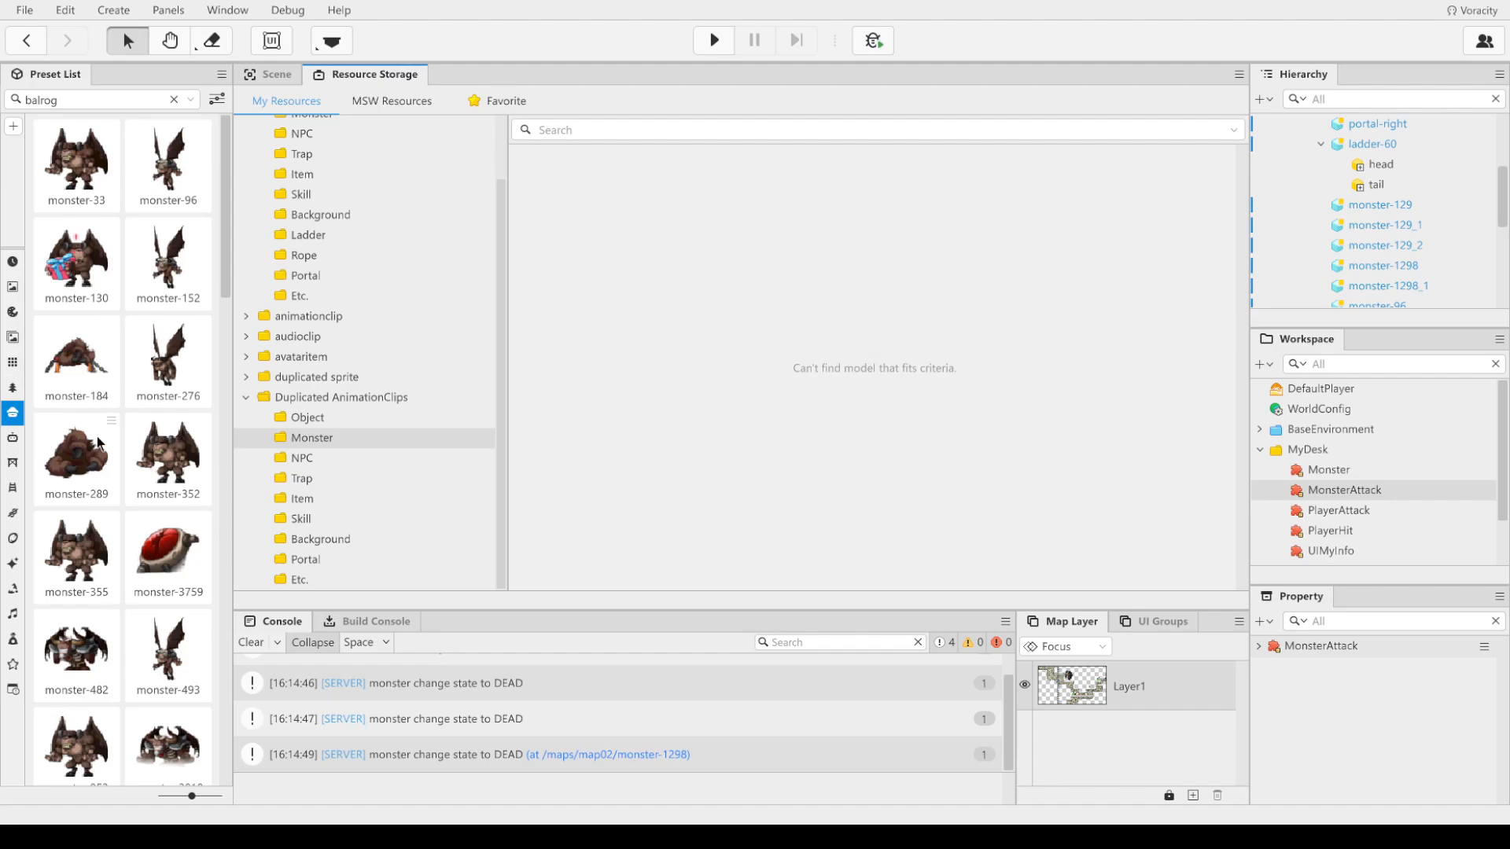
Step: Browse the MSW Resources, checking the avataritem categories and the Monster folder under animationclip
left_click(385, 100)
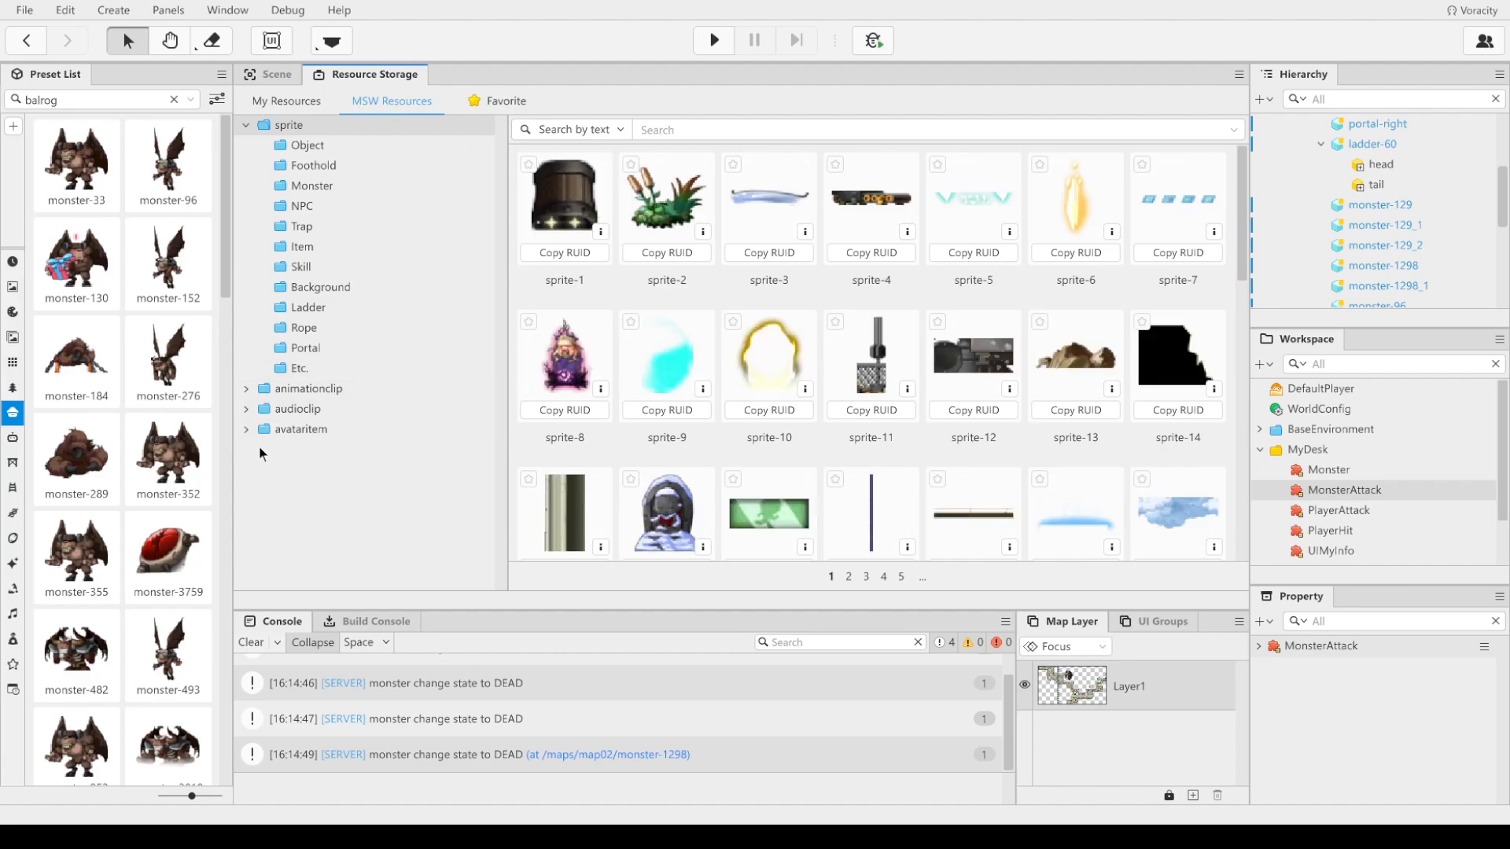
left_click(246, 429)
scroll(387, 478, "down", 3)
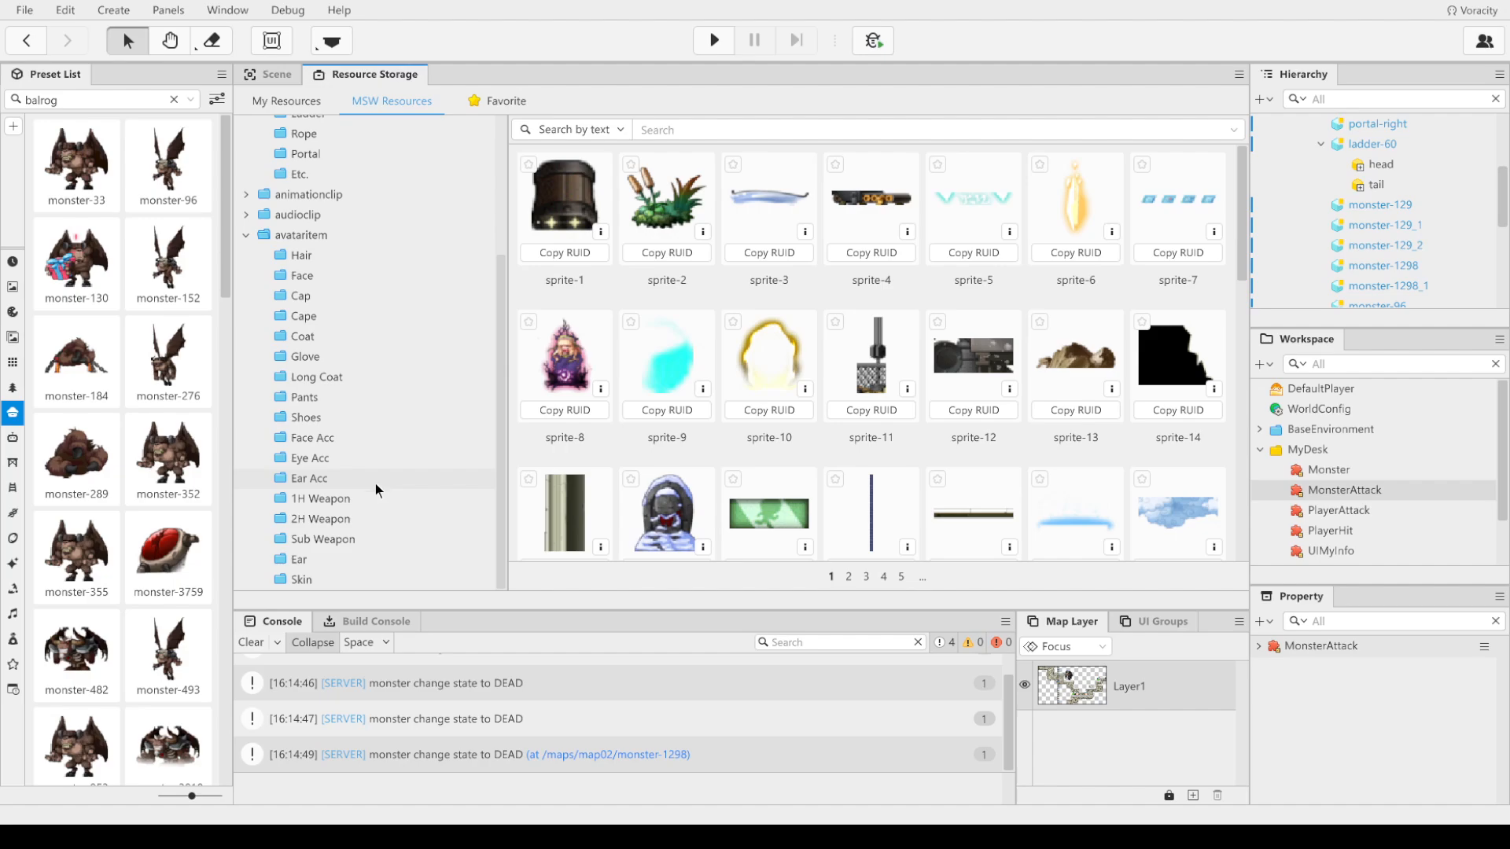
left_click(245, 234)
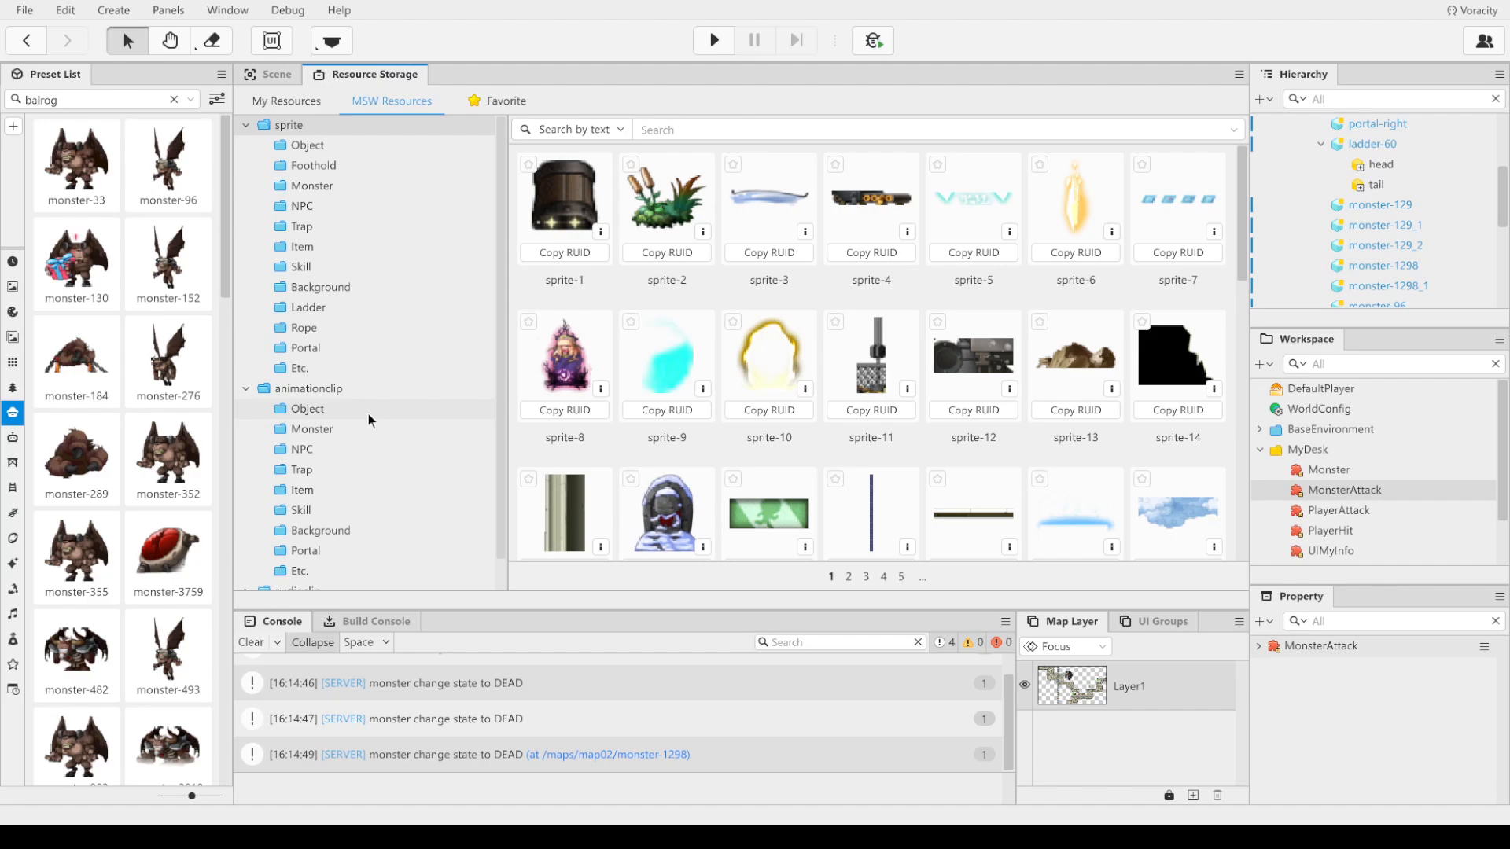
left_click(357, 427)
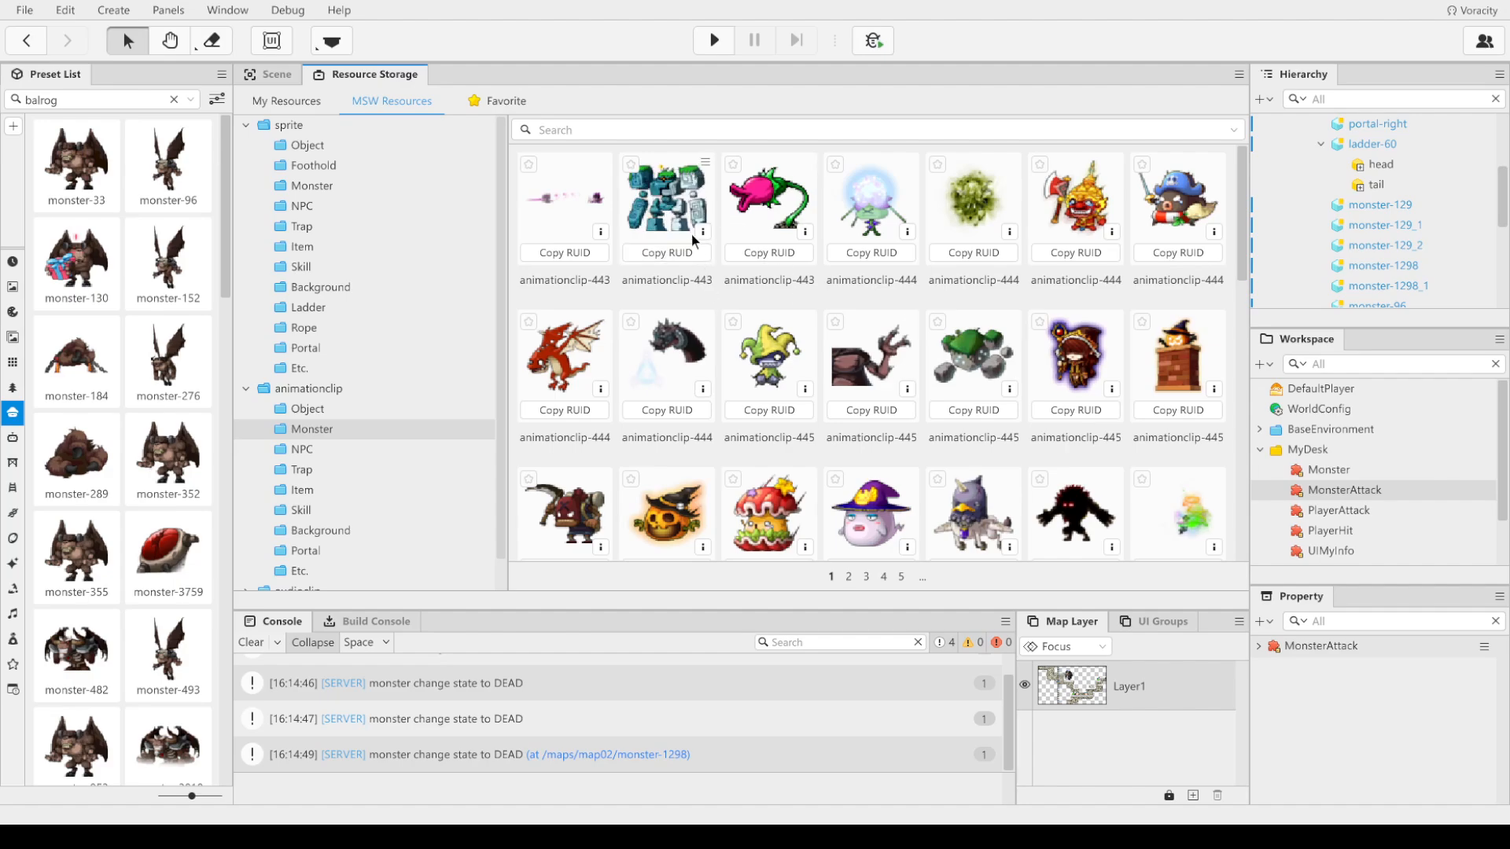
scroll(837, 403, "down", 5)
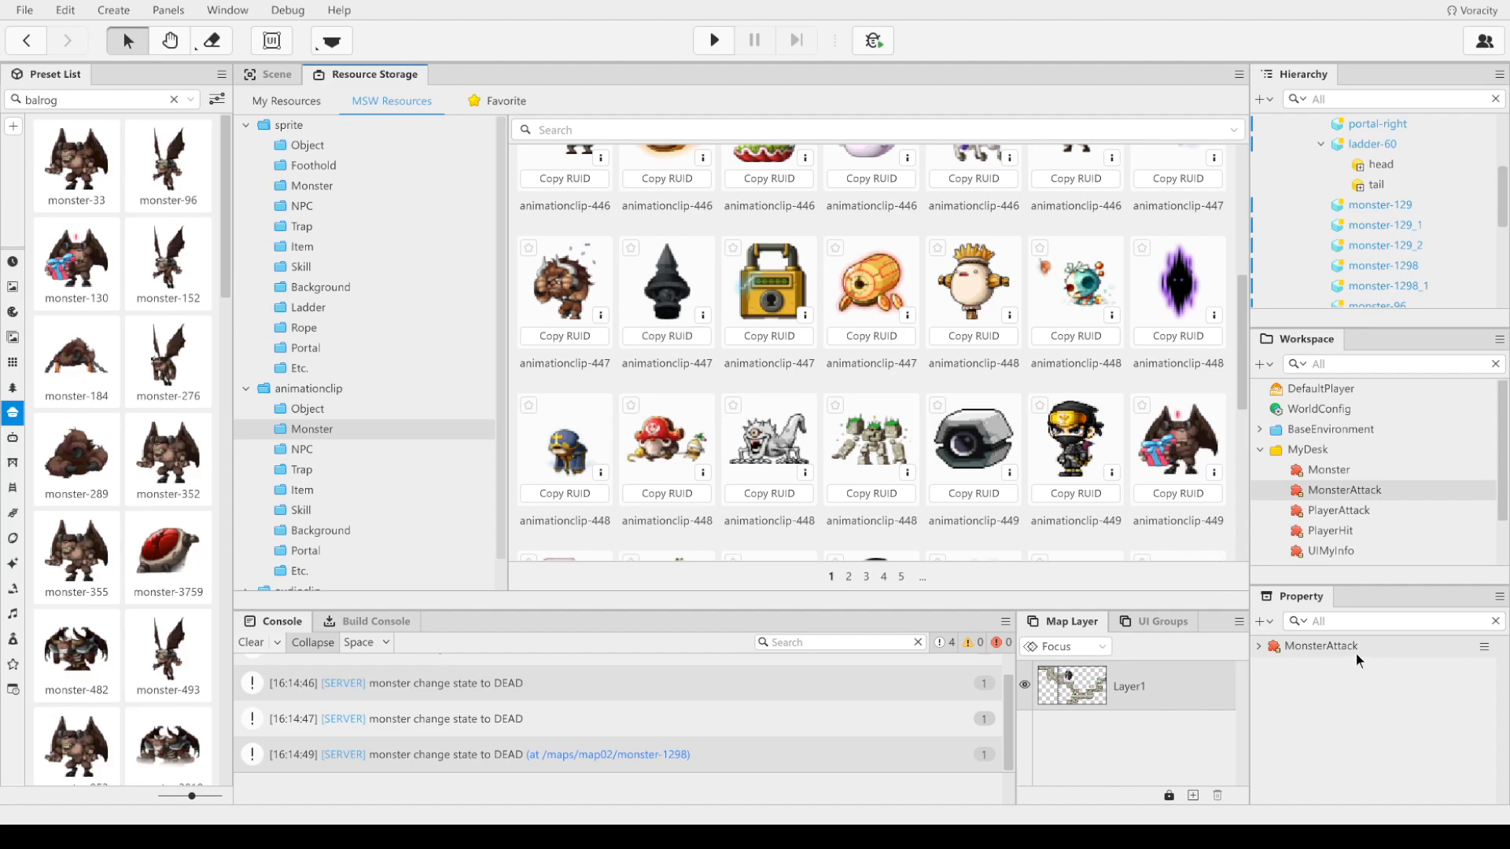
Step: Return to the scene and review the component properties of the pig monster-129_2 on the upper ledge
left_click(277, 75)
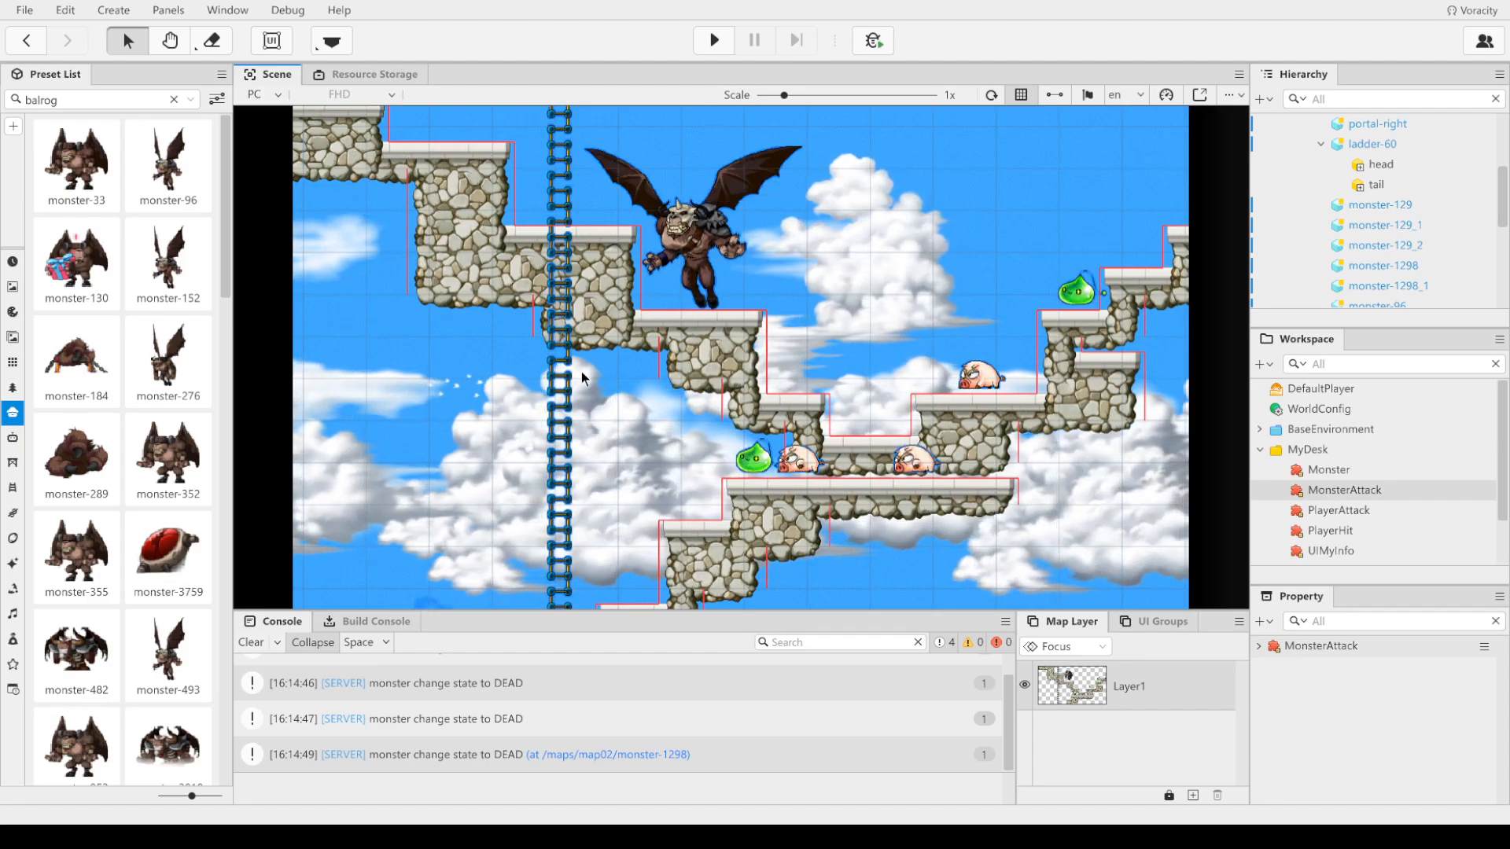
left_click(979, 376)
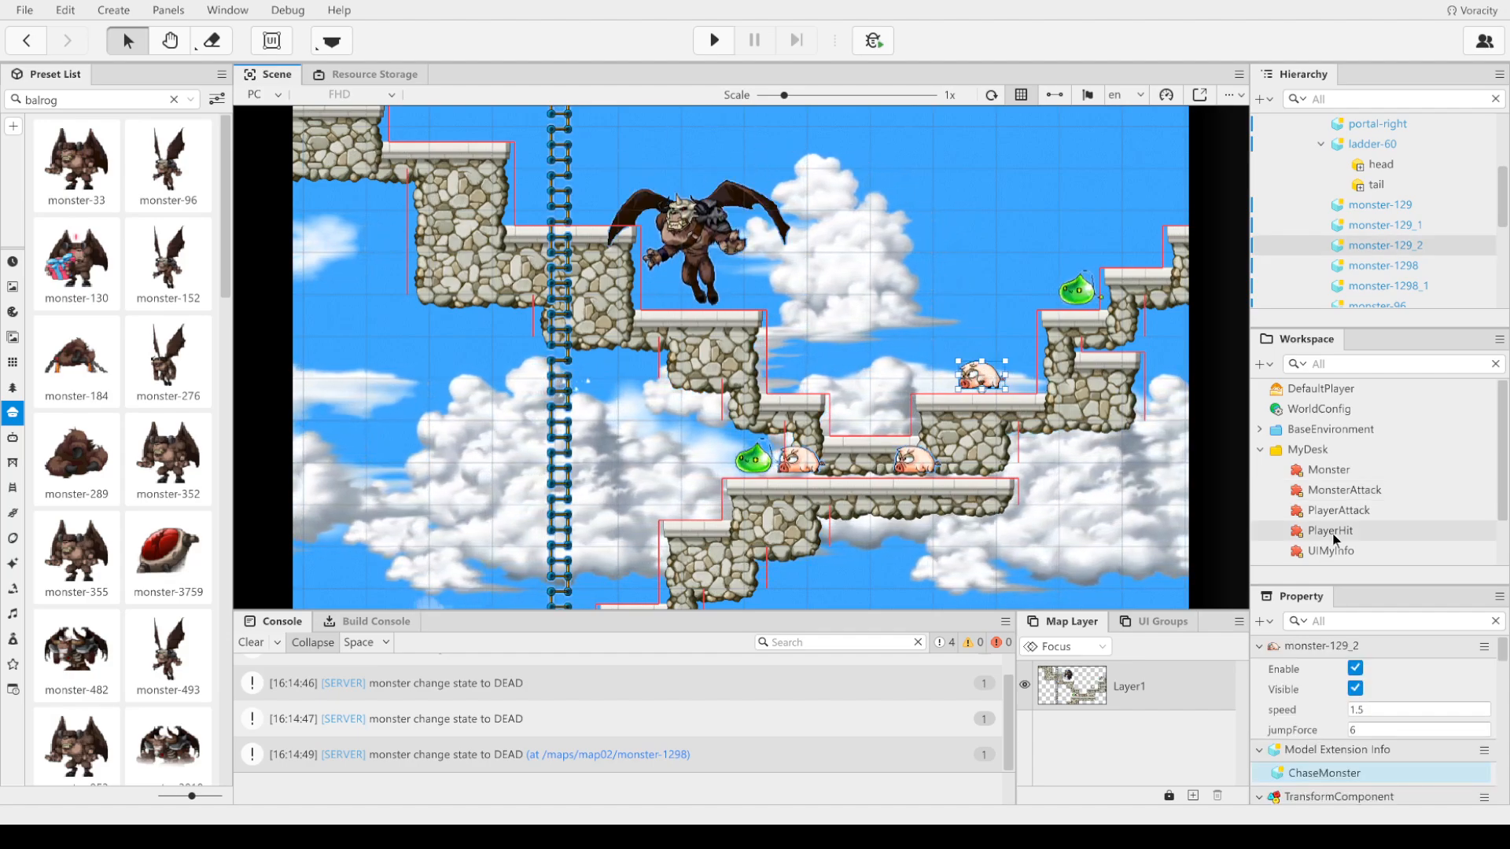
scroll(1450, 706, "down", 10)
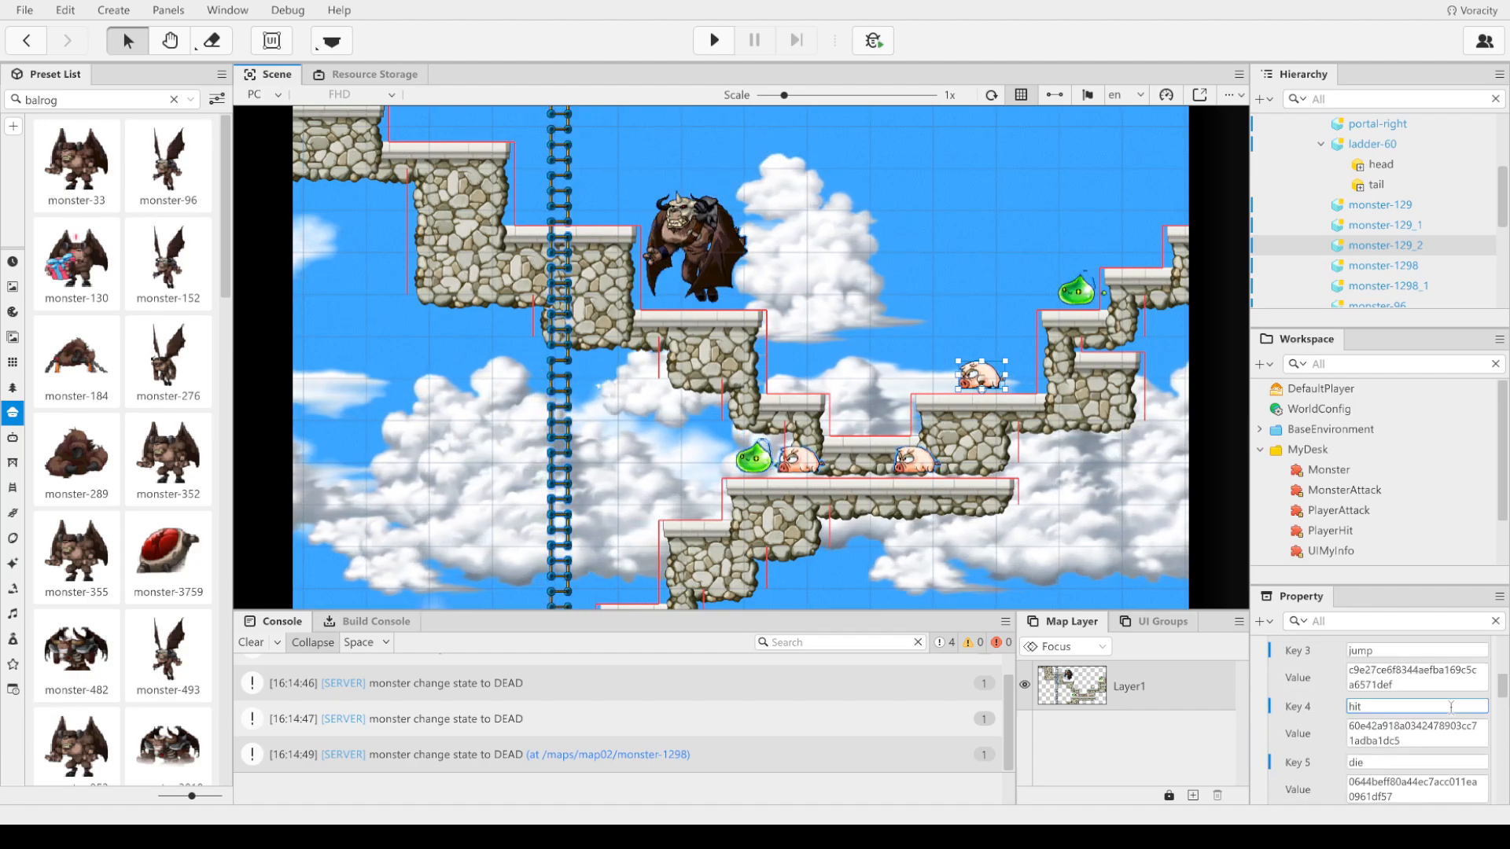
scroll(1451, 706, "down", 10)
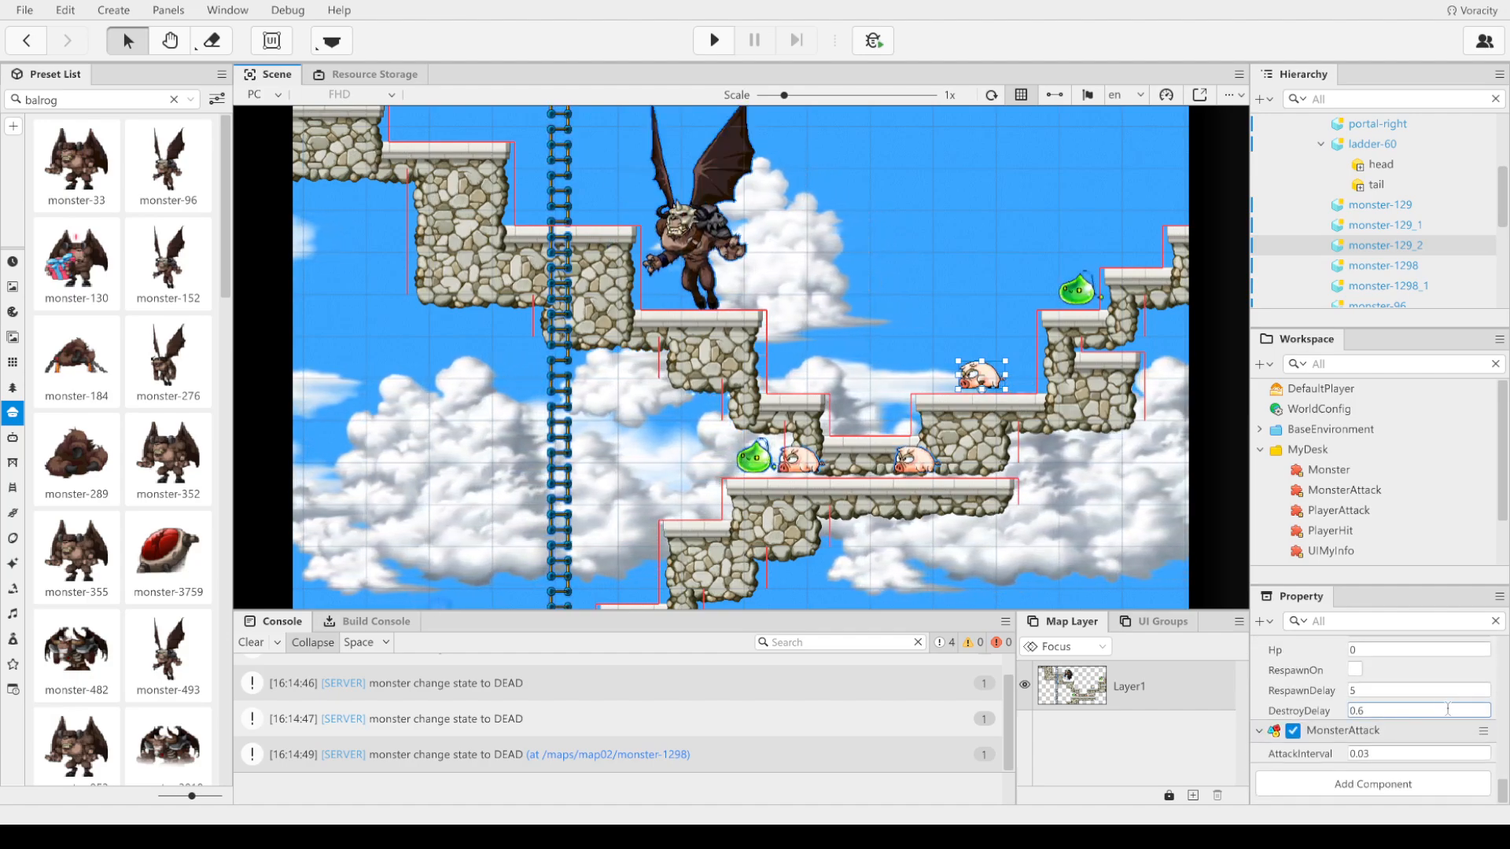
Step: Add a NameTagComponent to the pig monster-129 beside the green slime
left_click(798, 463)
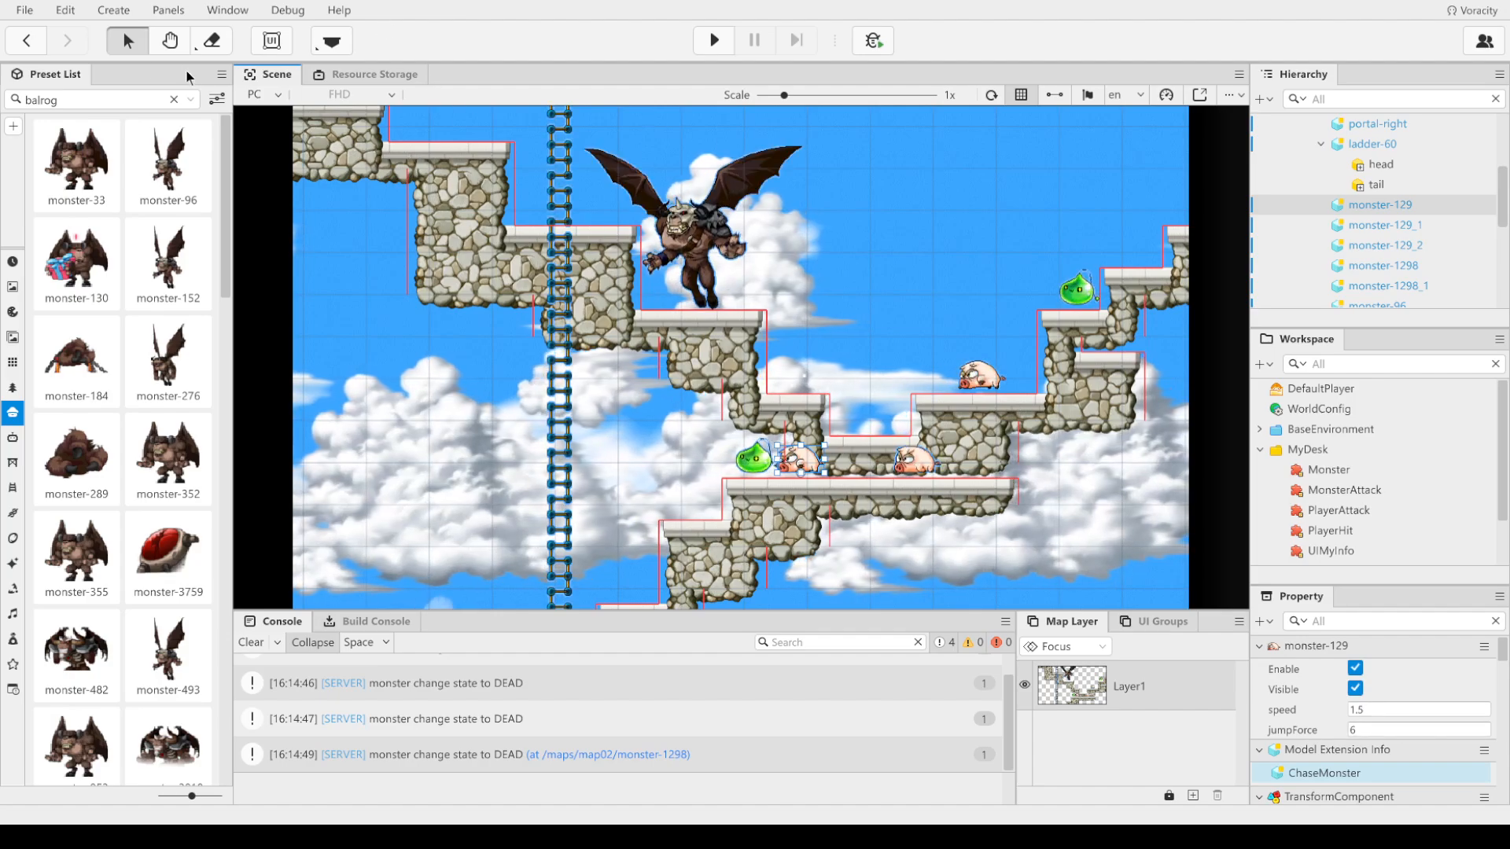
scroll(1399, 762, "down", 2)
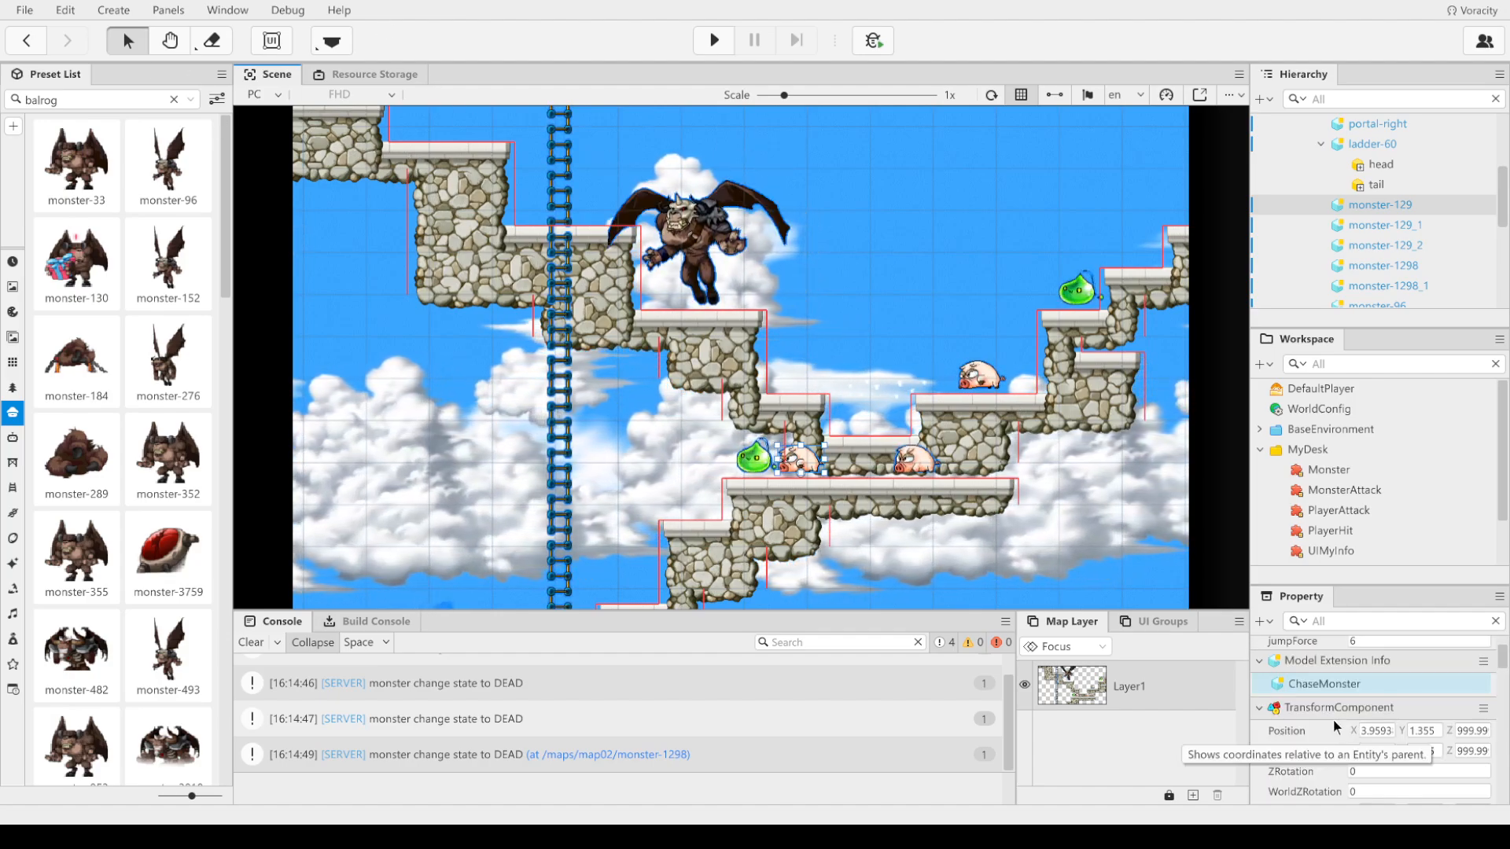
scroll(1343, 727, "down", 8)
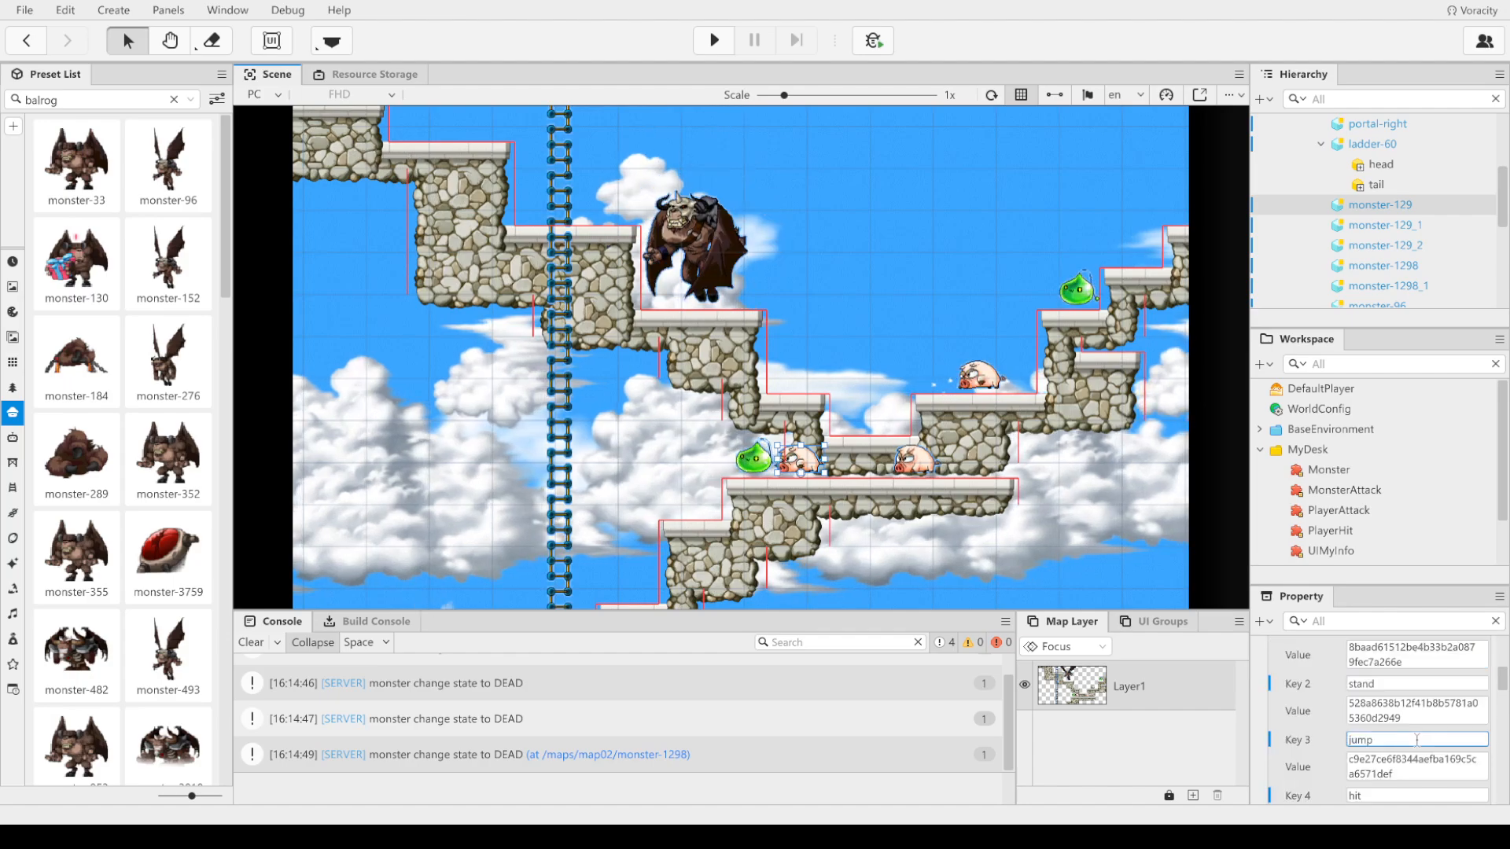
scroll(1416, 740, "down", 6)
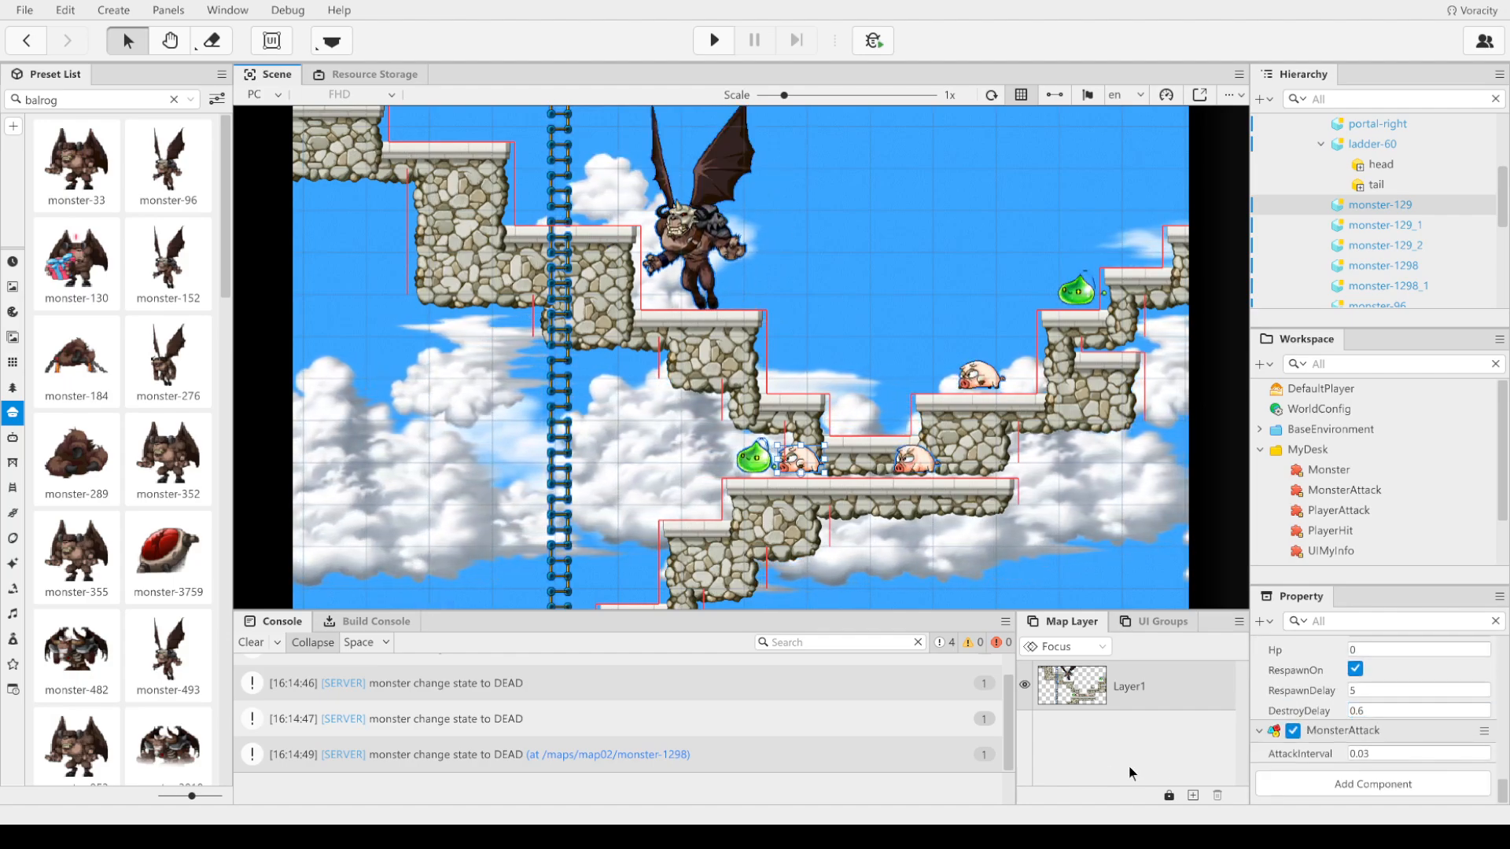
left_click(1341, 786)
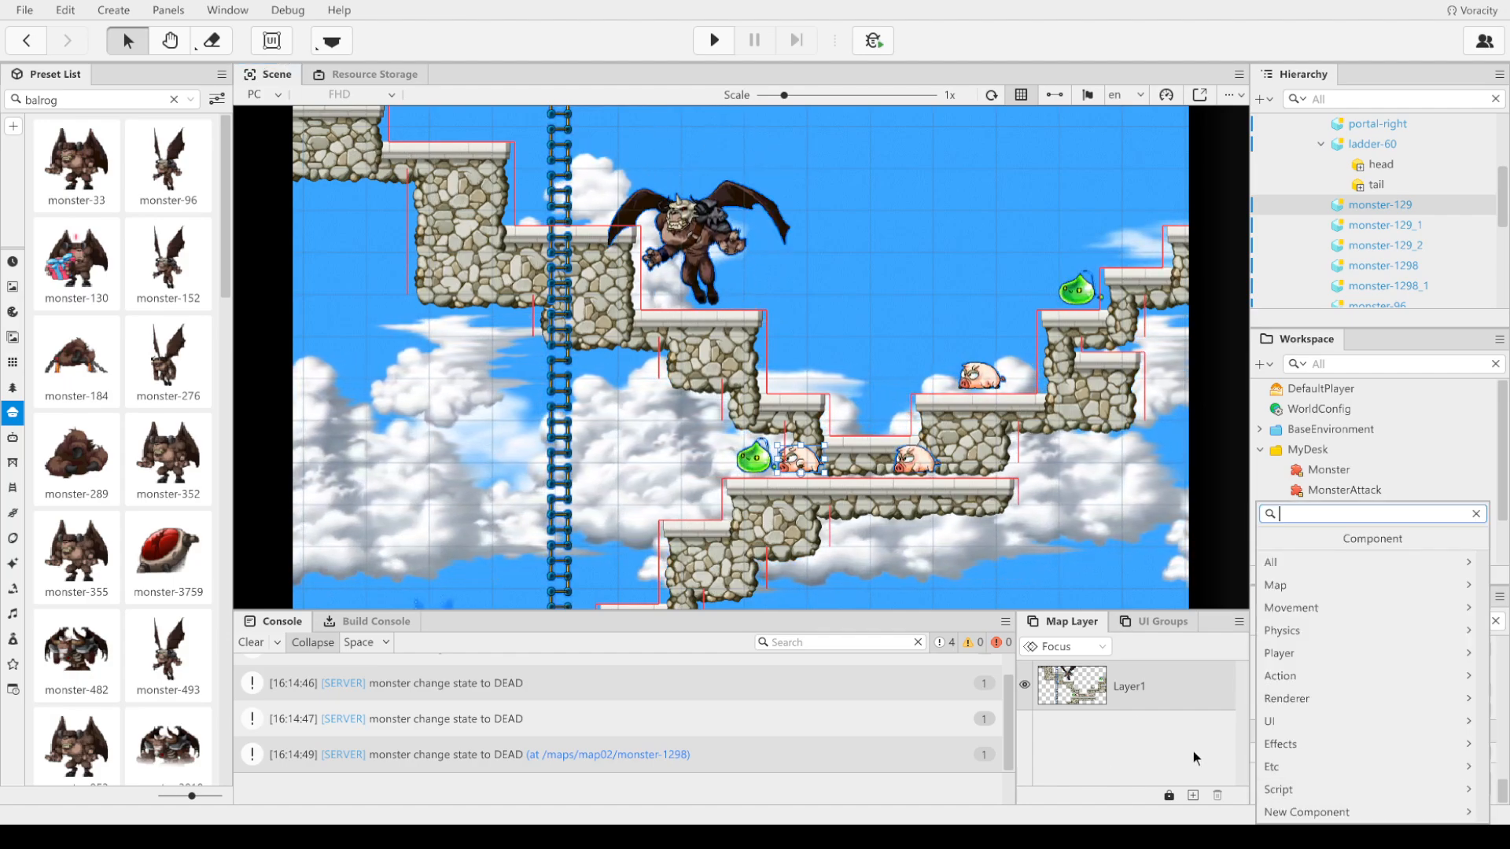
left_click(1371, 763)
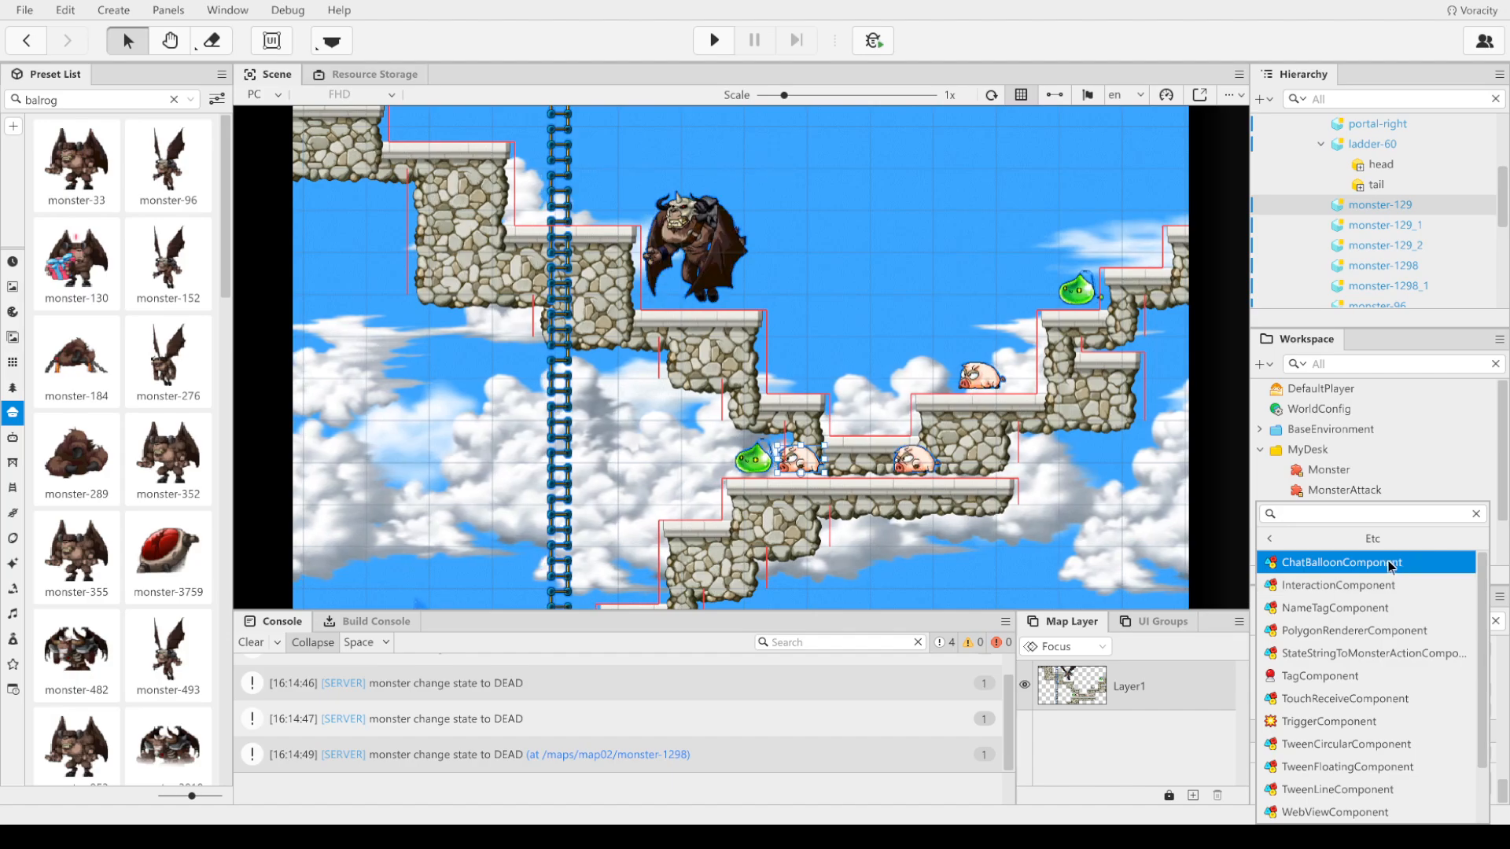
left_click(1393, 610)
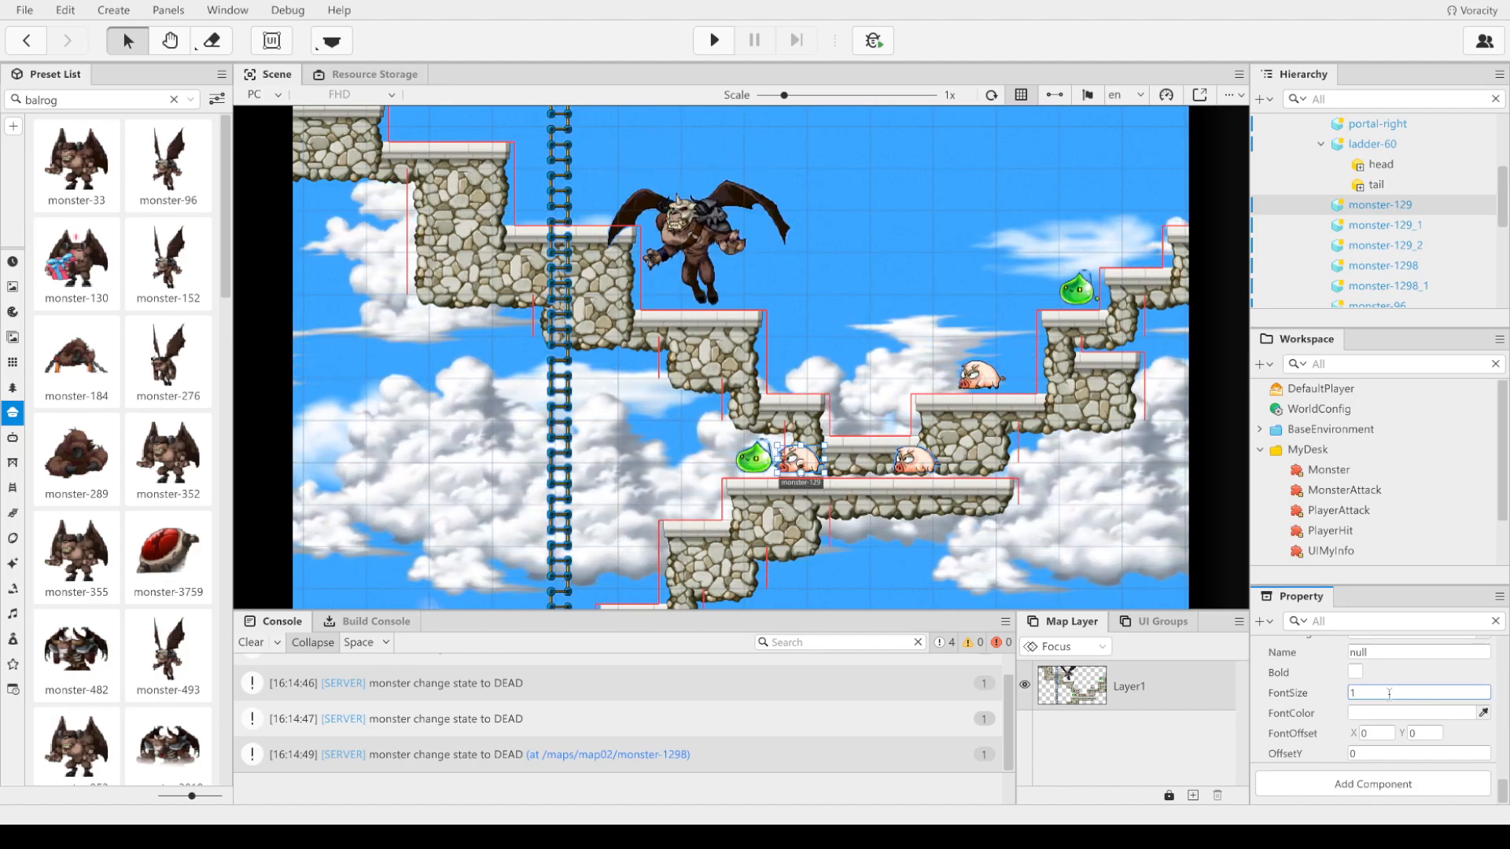
Step: Clear the NameTagRUID value in monster-129's NameTagComponent
scroll(1415, 708, "up", 2)
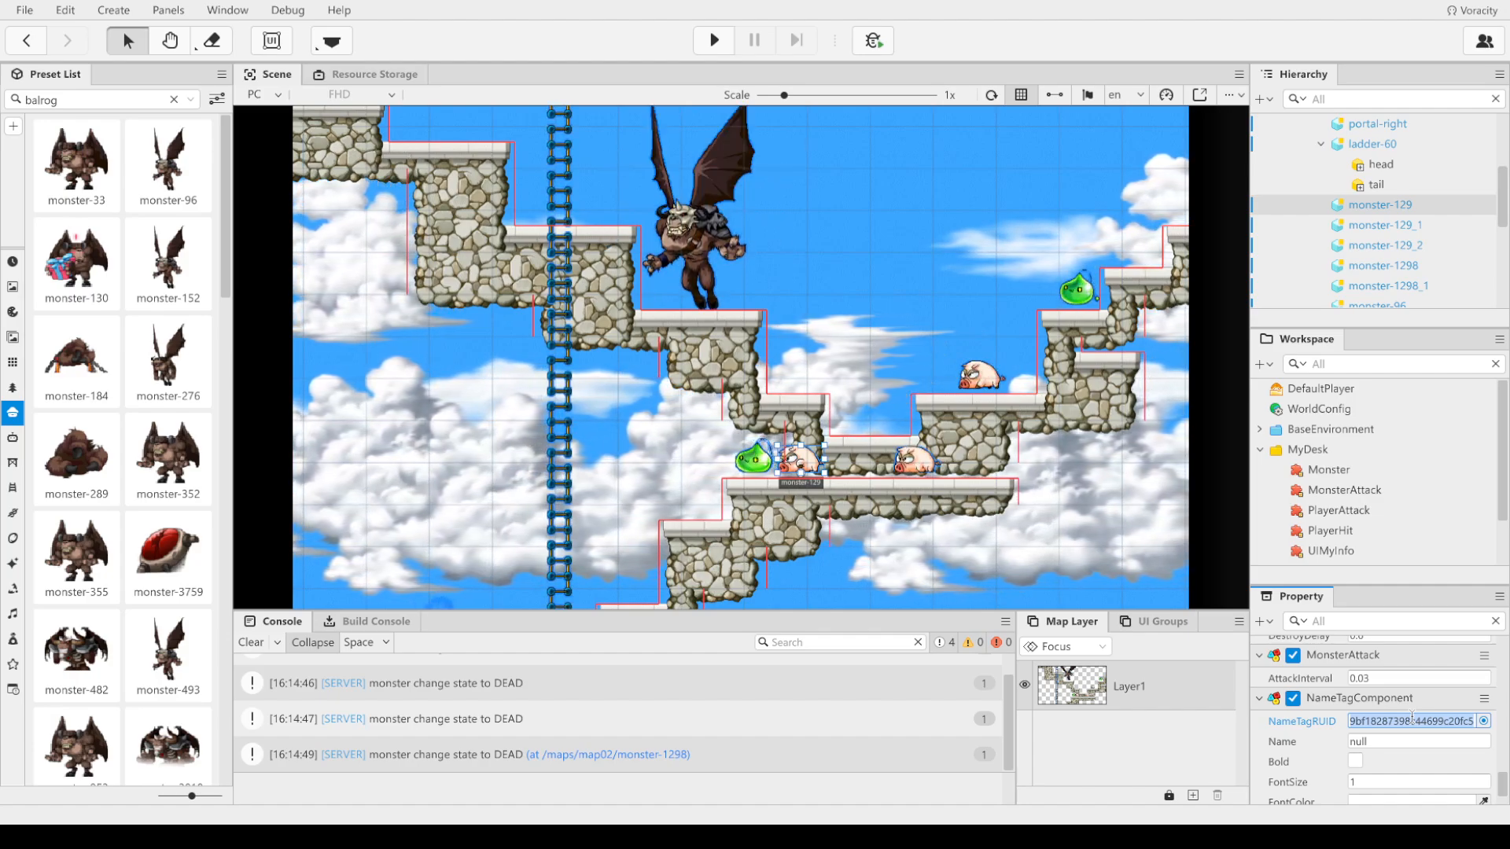
key("BackSpace")
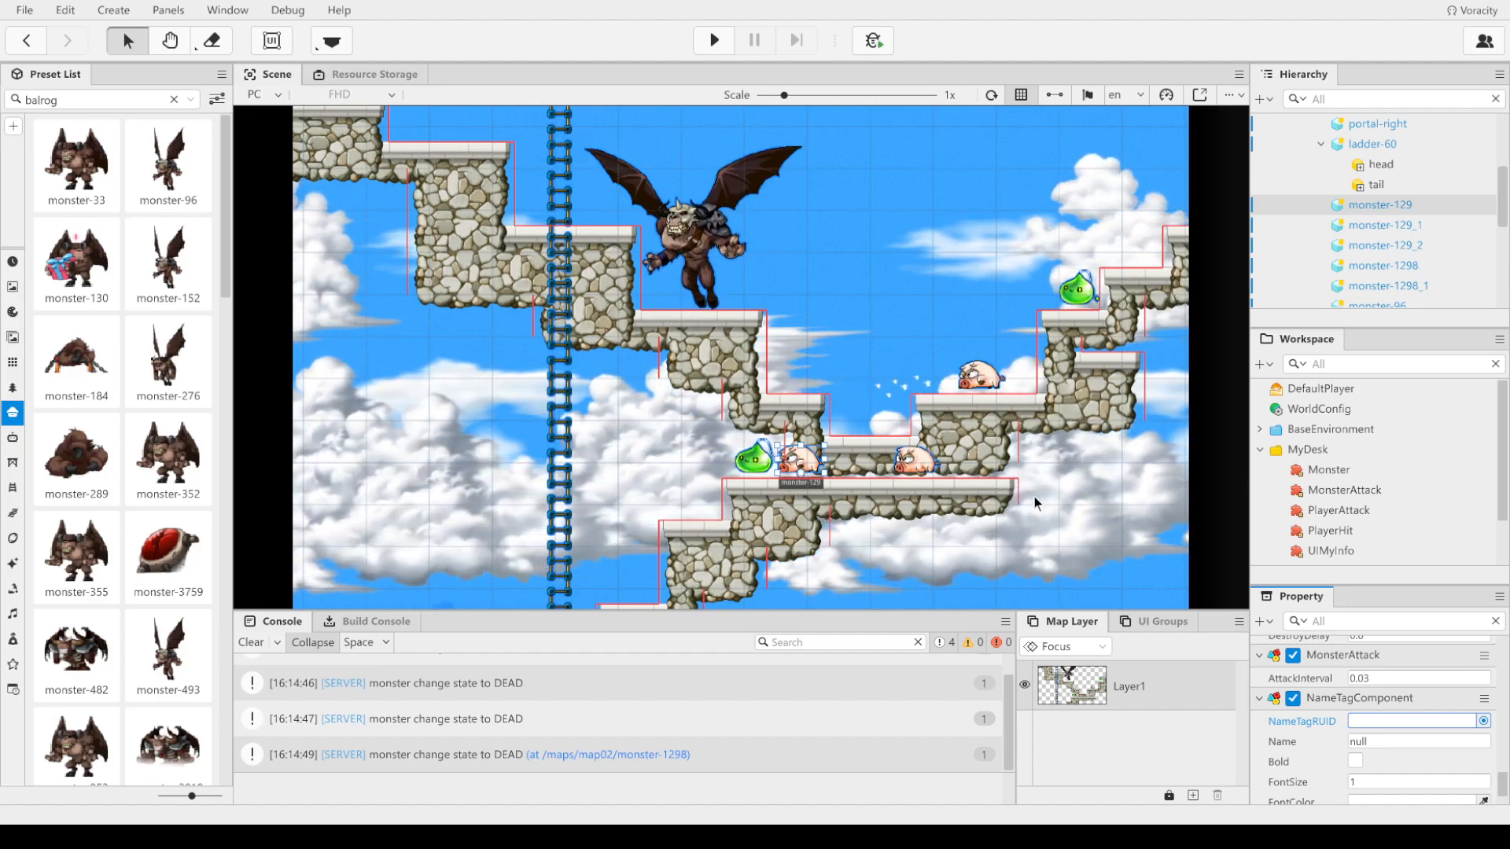
left_click(849, 493)
Step: Set the Name in monster-129's NameTagComponent to "Piggy Boi"
left_click(805, 462)
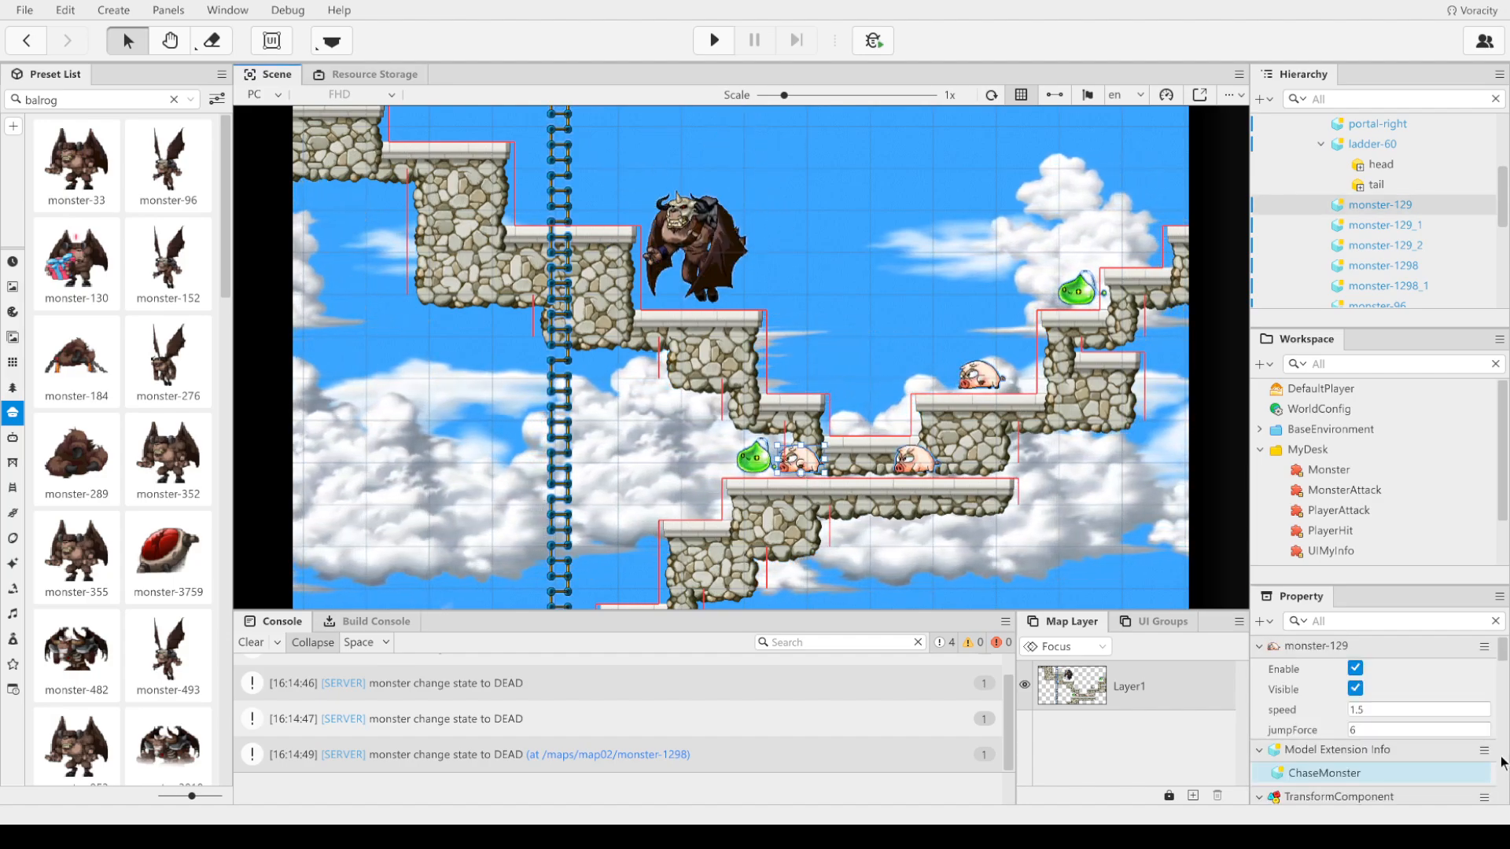
scroll(1437, 747, "down", 12)
scroll(1437, 747, "down", 10)
scroll(1423, 735, "up", 4)
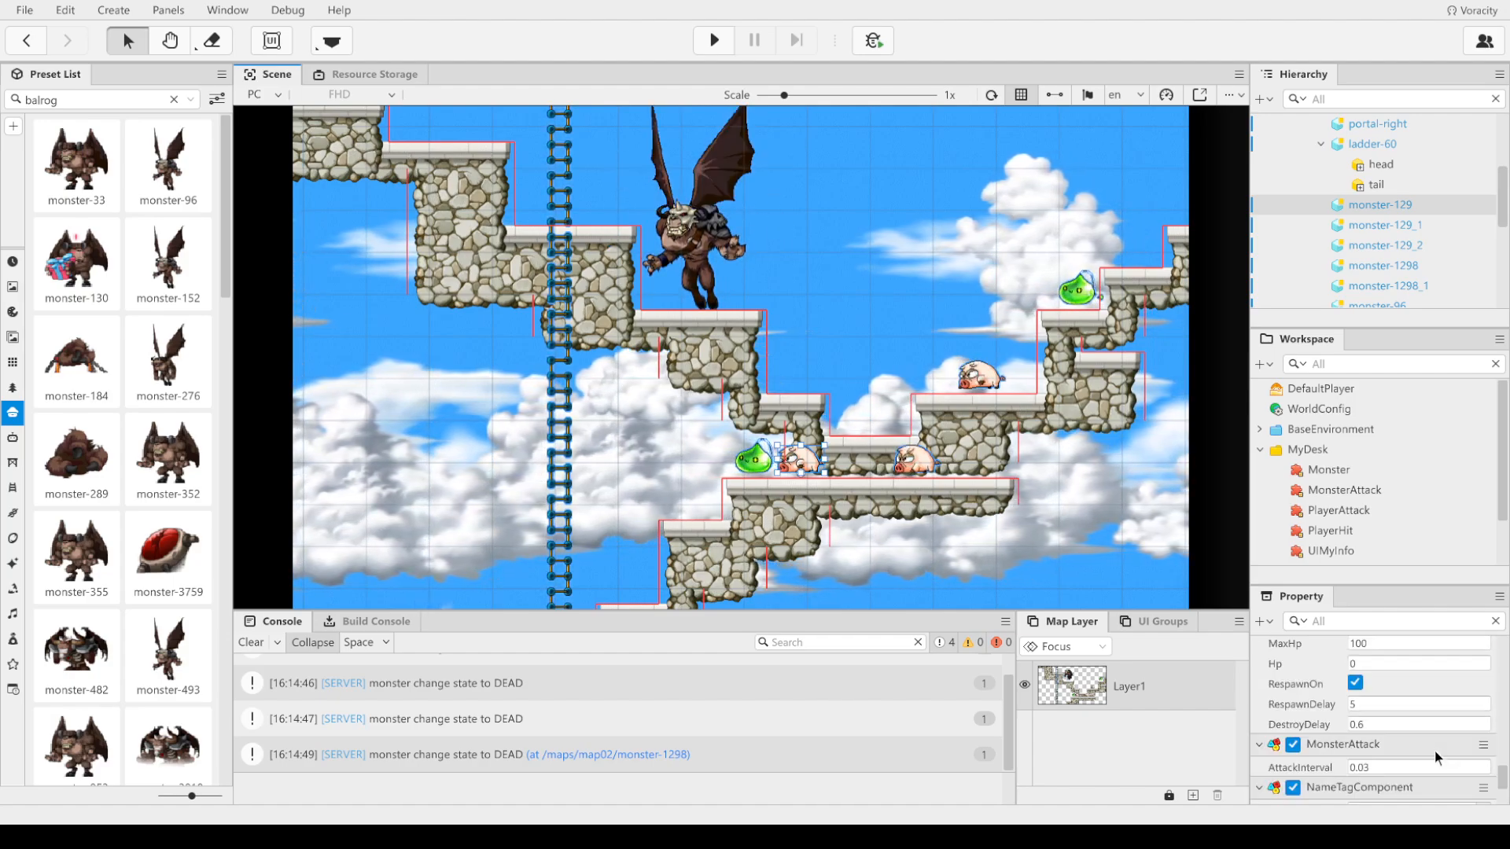
scroll(1411, 727, "down", 2)
left_click(1407, 741)
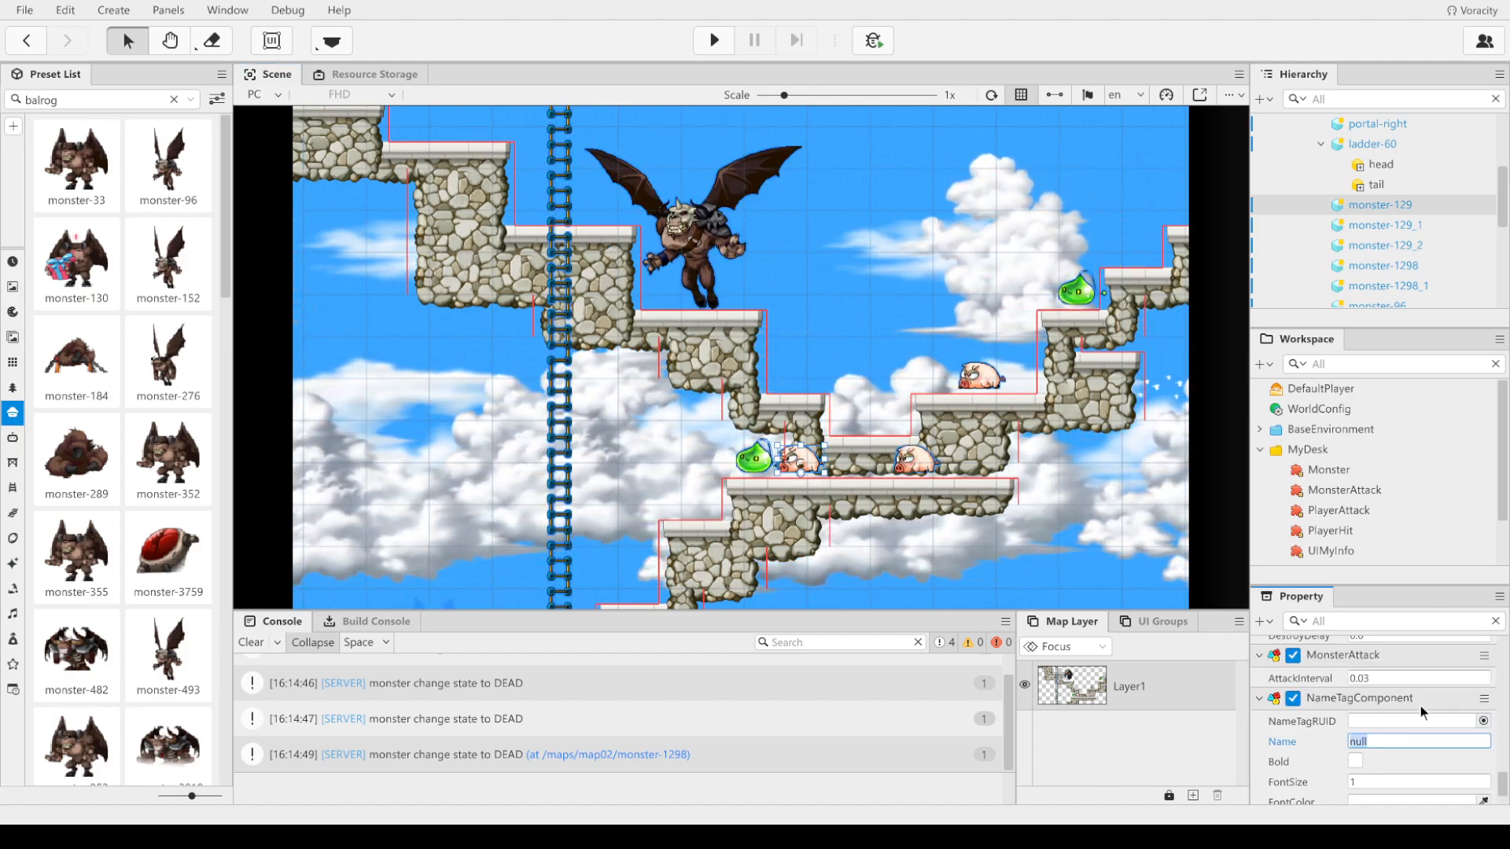
type("Piggy Boi")
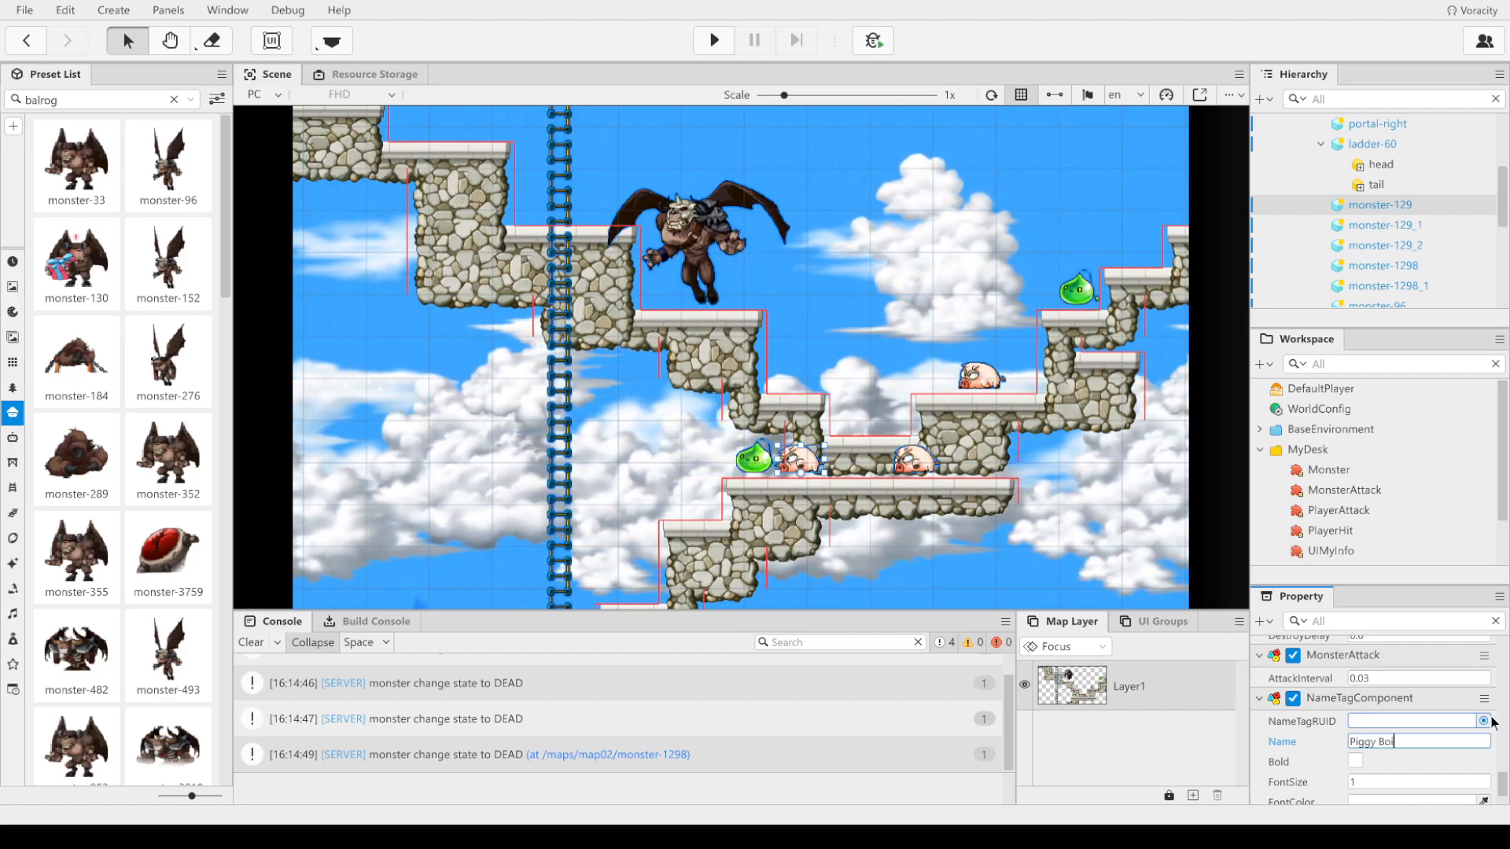
Step: Assign the white cloud image (0c4cce5d02...) as monster-129's name tag background and close the Resource Picker
left_click(1415, 720)
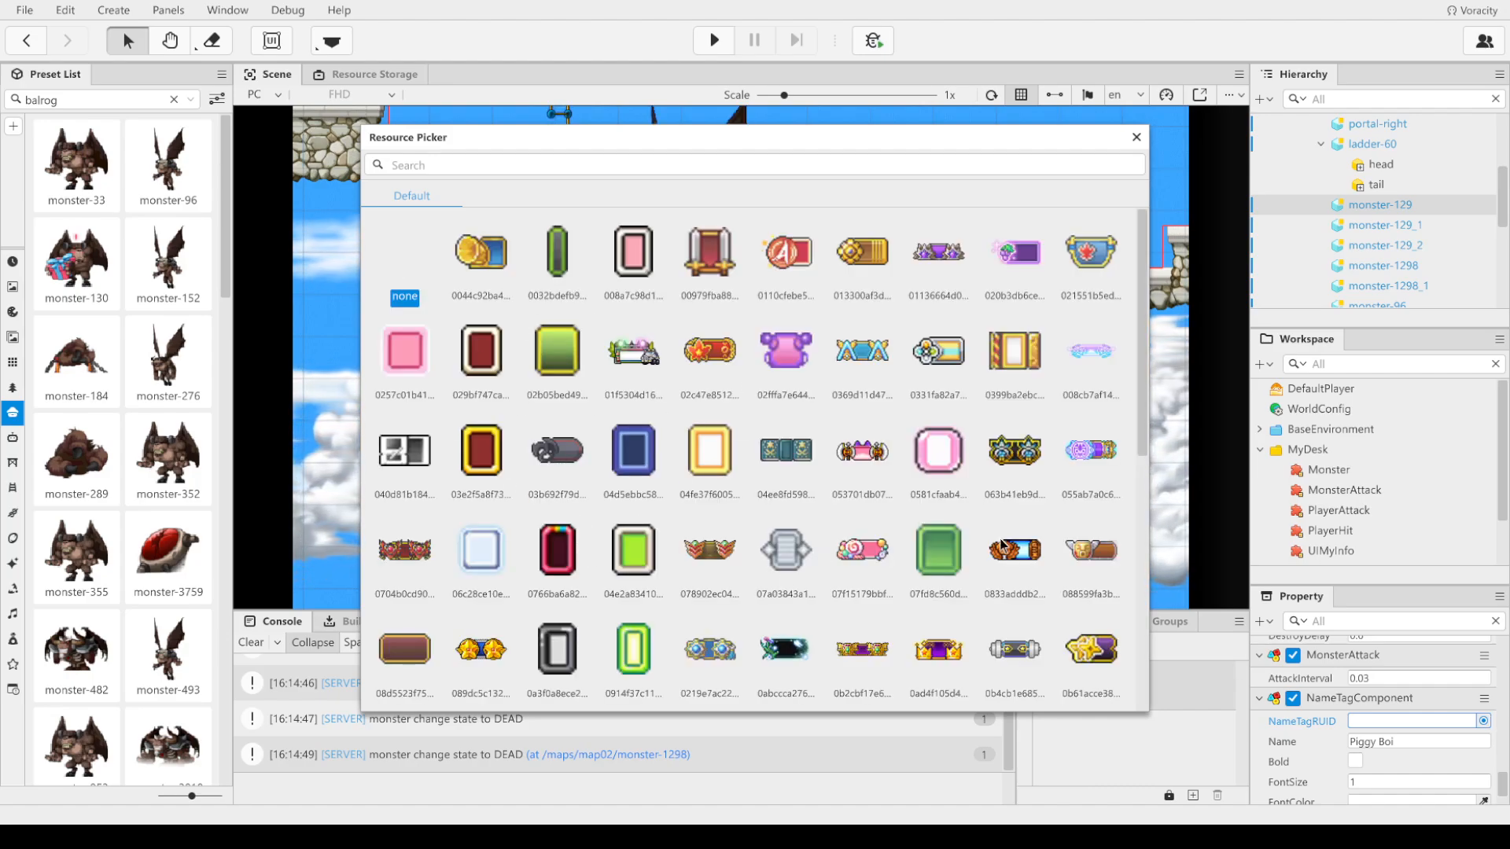
scroll(813, 569, "down", 3)
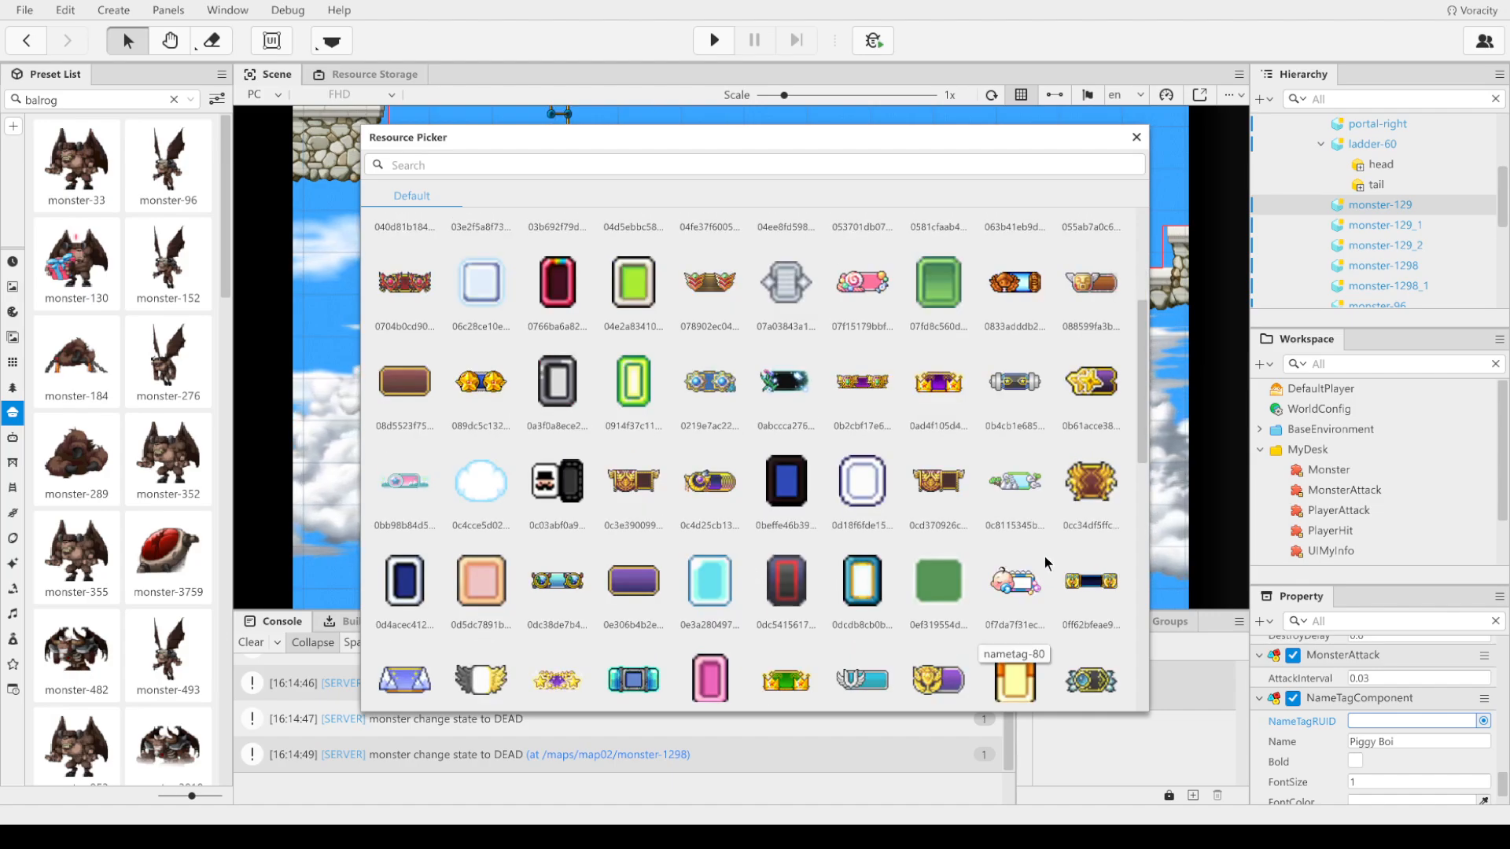
scroll(1044, 555, "up", 3)
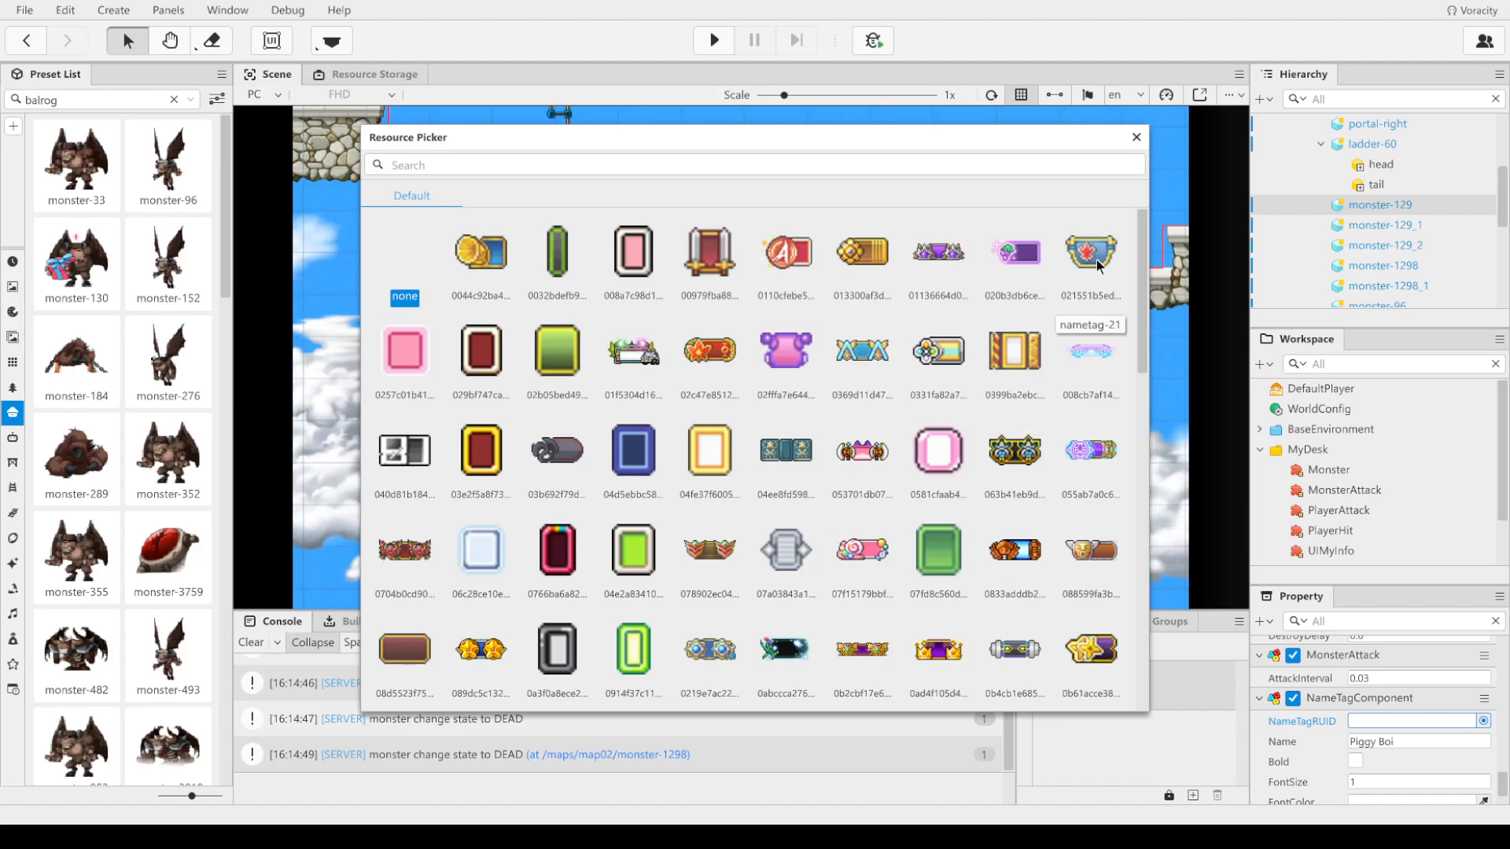
scroll(472, 531, "down", 4)
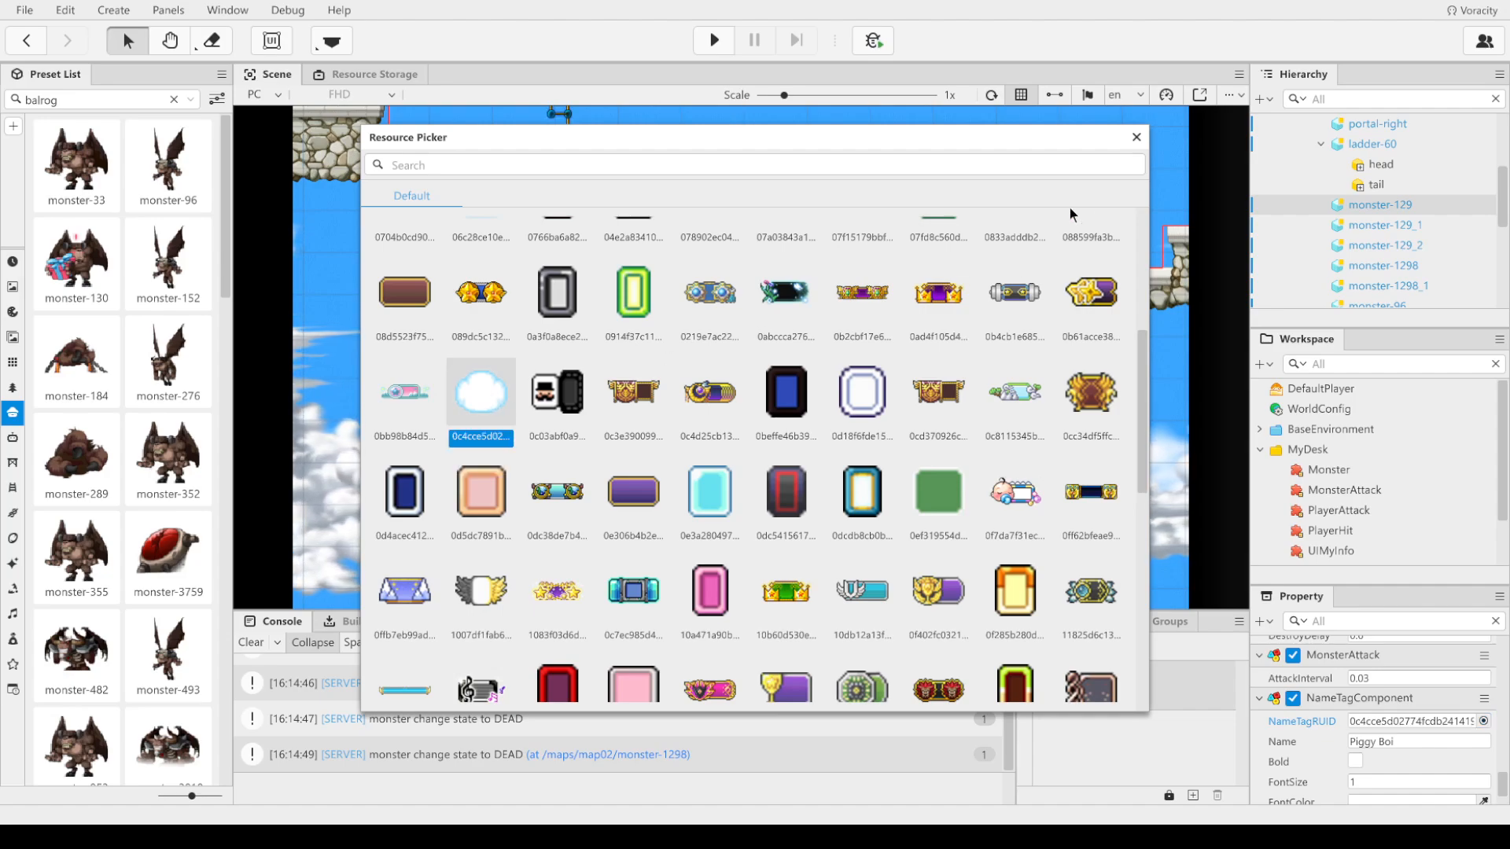
left_click(1136, 139)
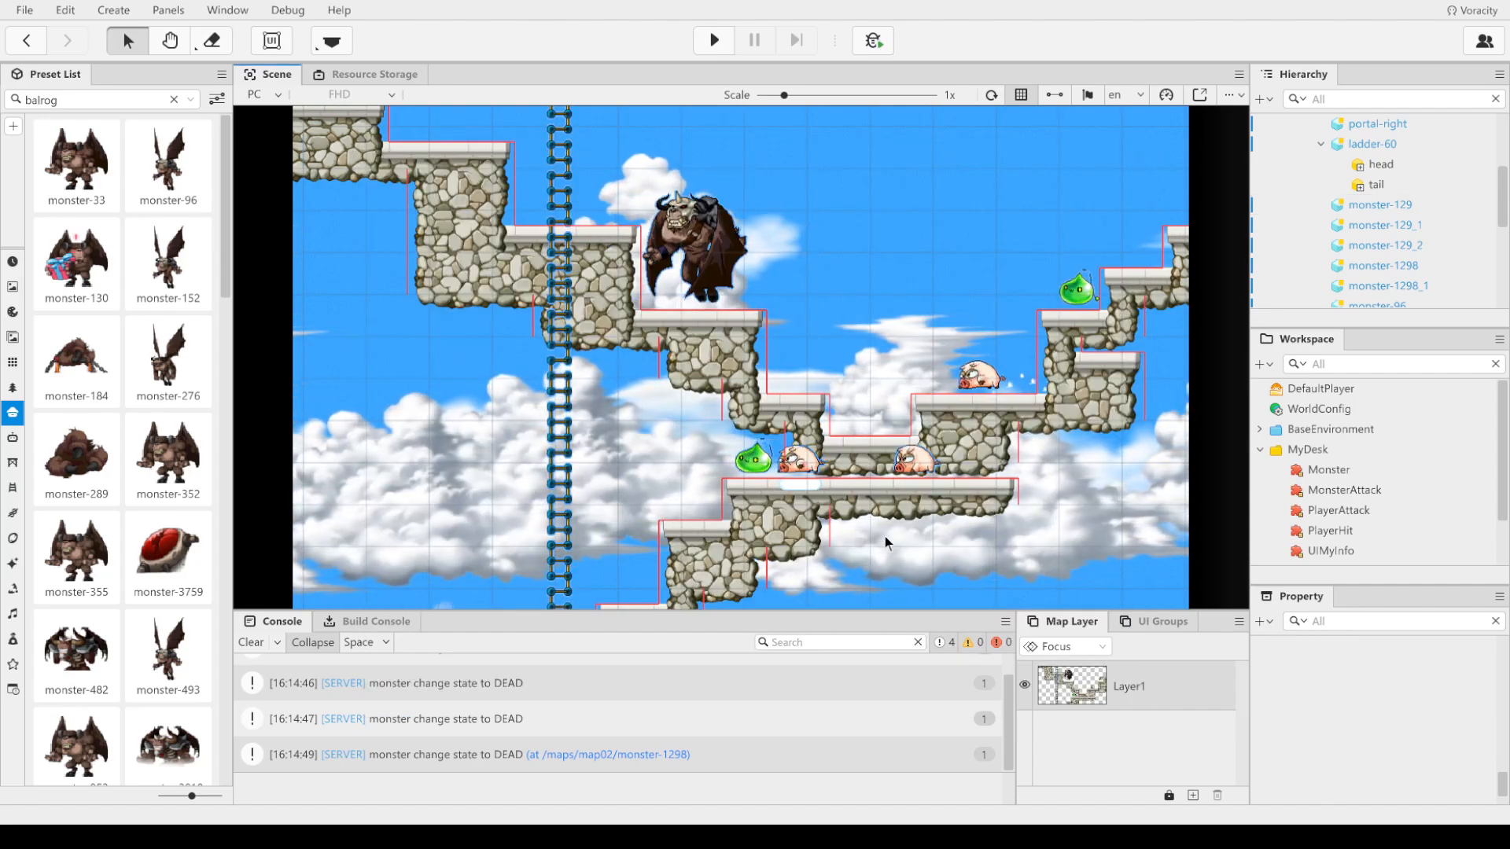
Step: Set the name tag FontColor of monster-129 to black (000000) and check the tag in the scene
left_click(798, 463)
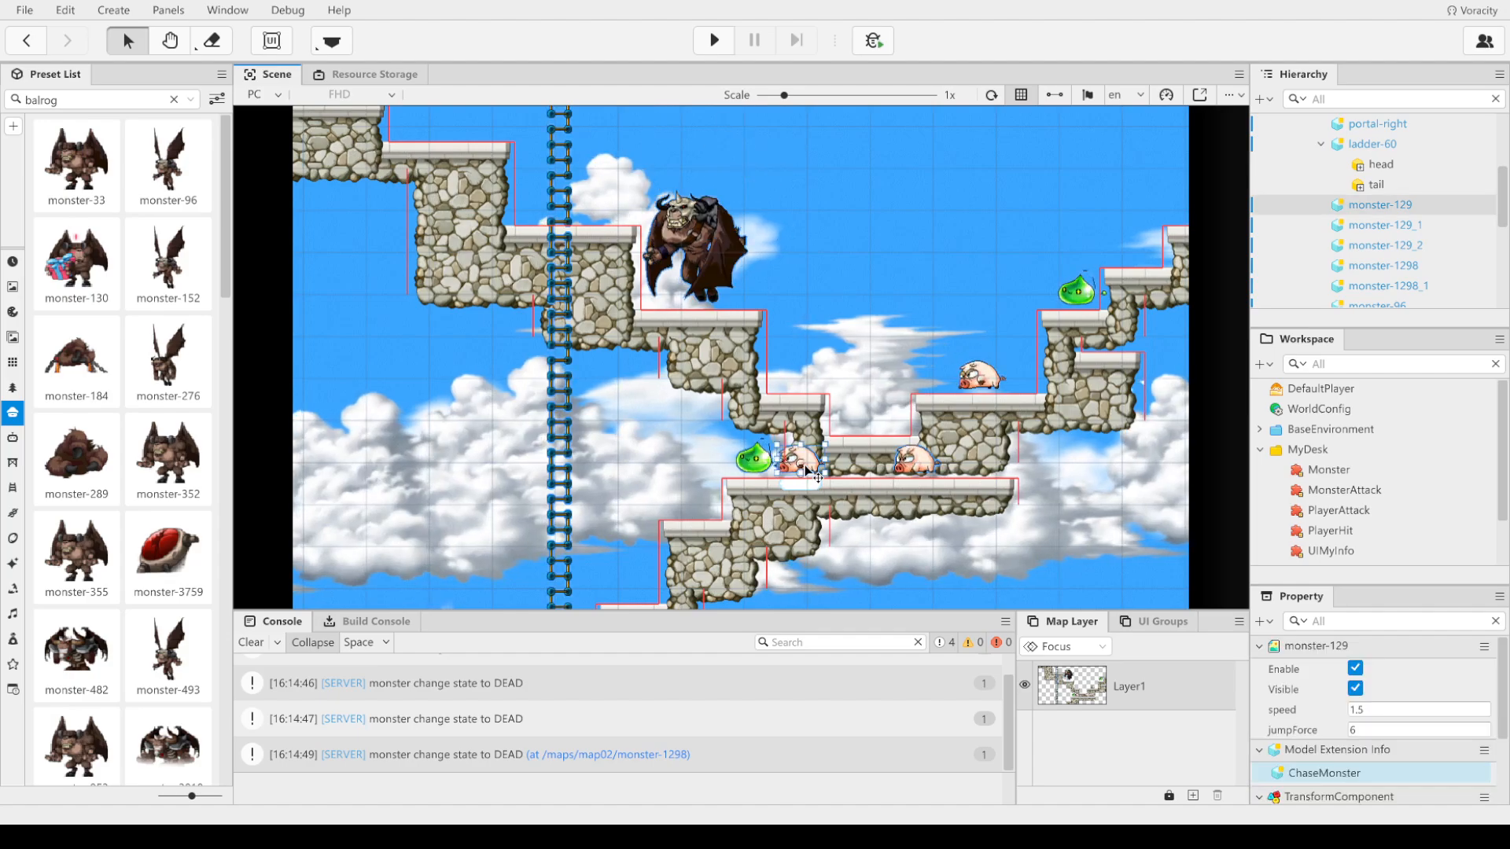
scroll(1384, 716, "down", 10)
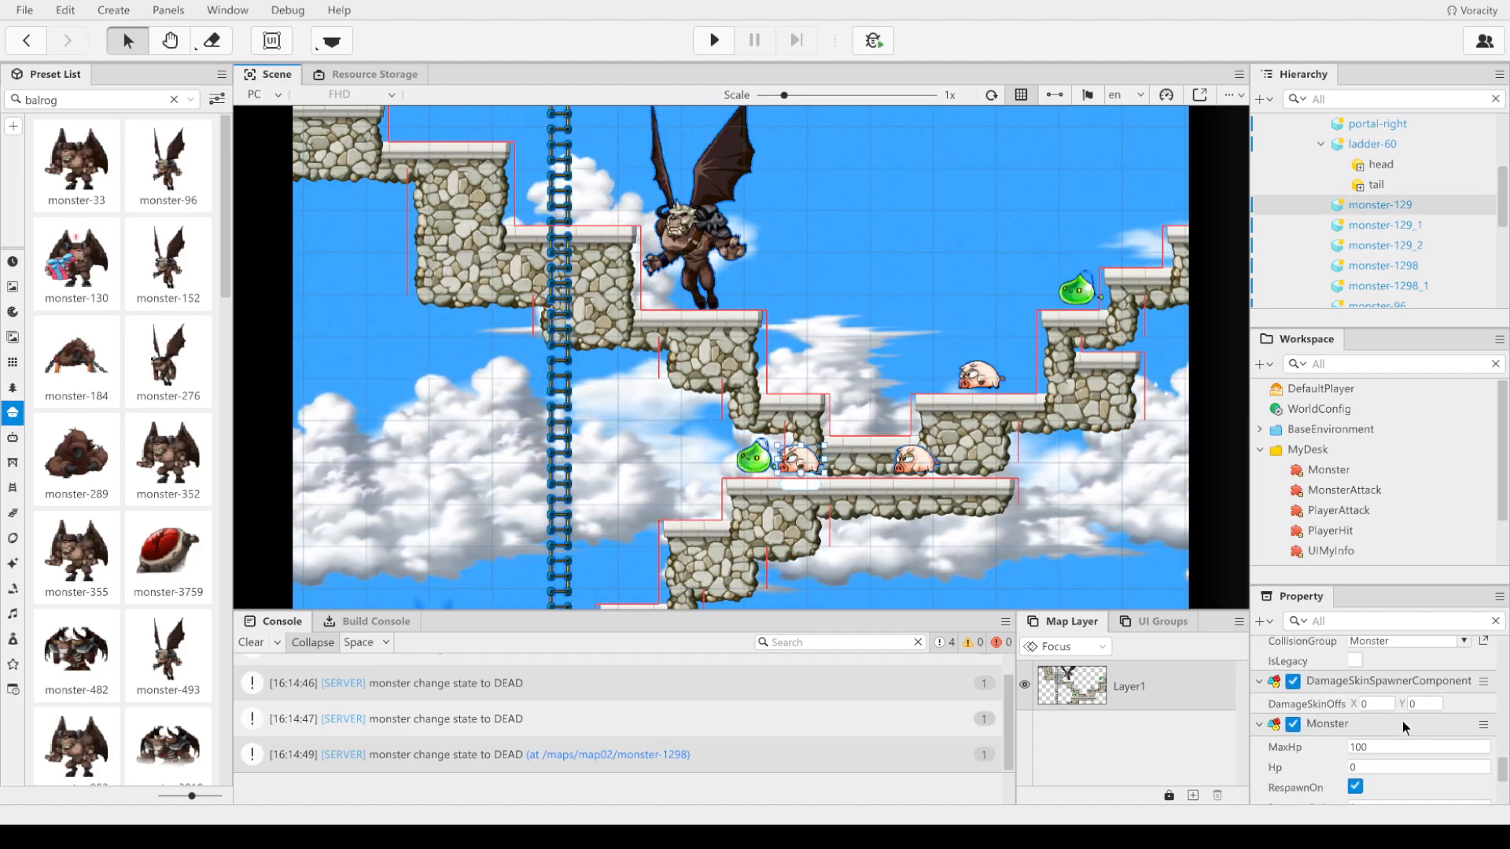
scroll(1403, 724, "down", 3)
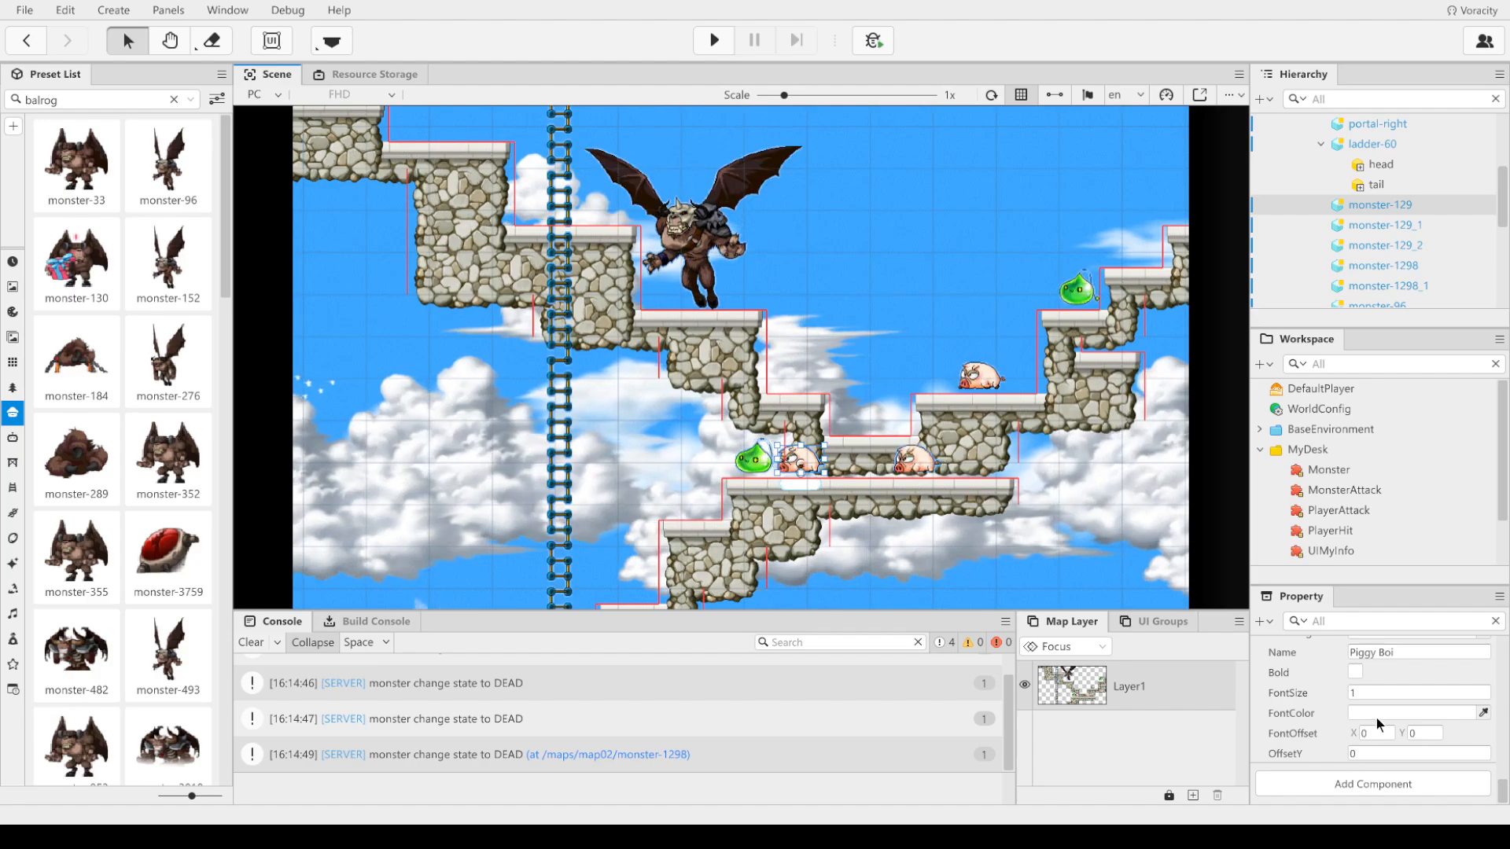
left_click(1379, 712)
left_click_drag(724, 382, 462, 500)
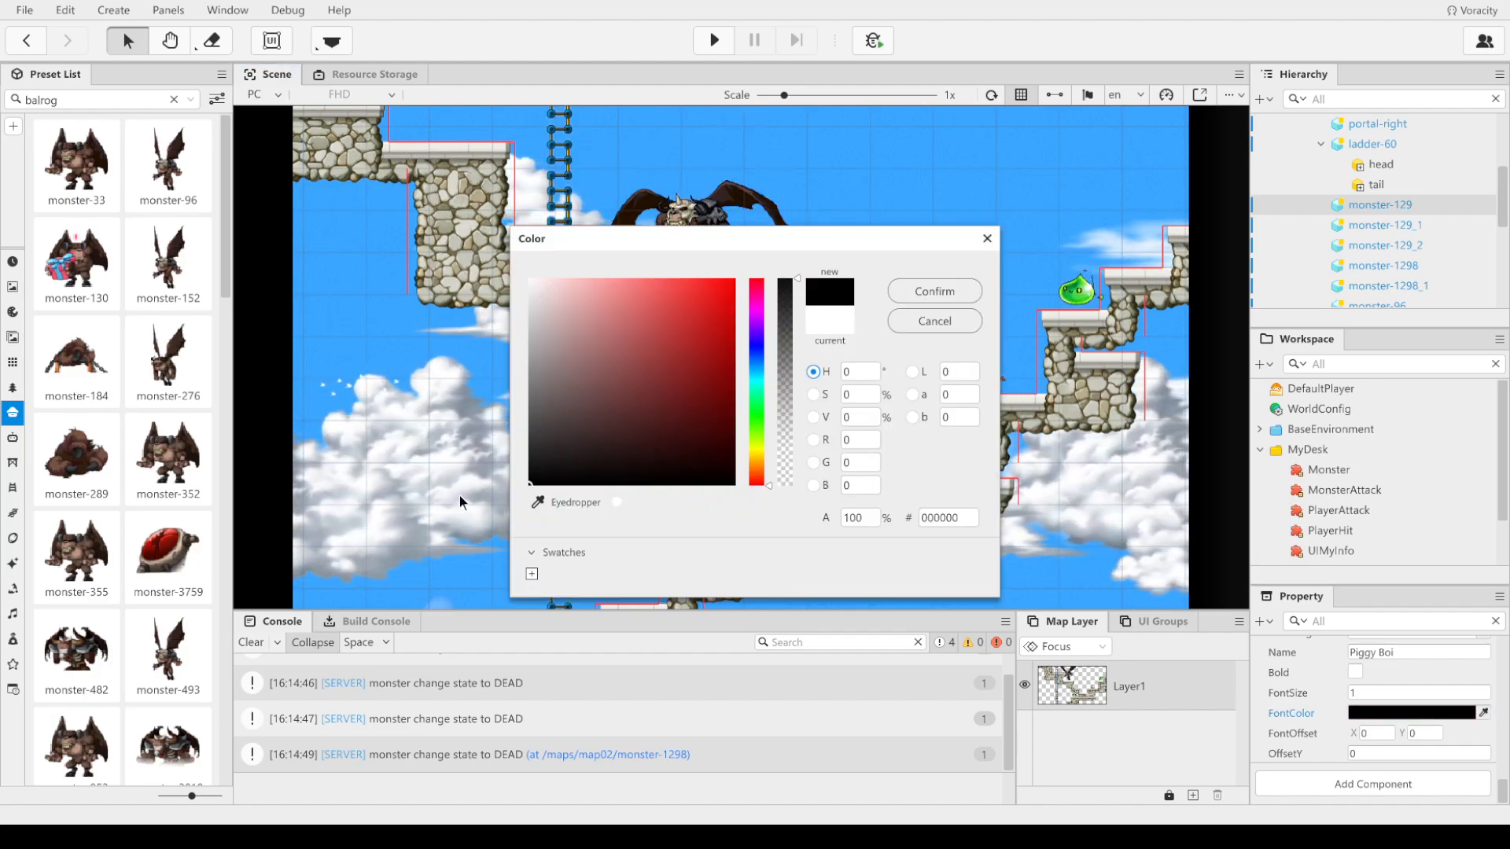
left_click(946, 291)
left_click(889, 530)
left_click(800, 460)
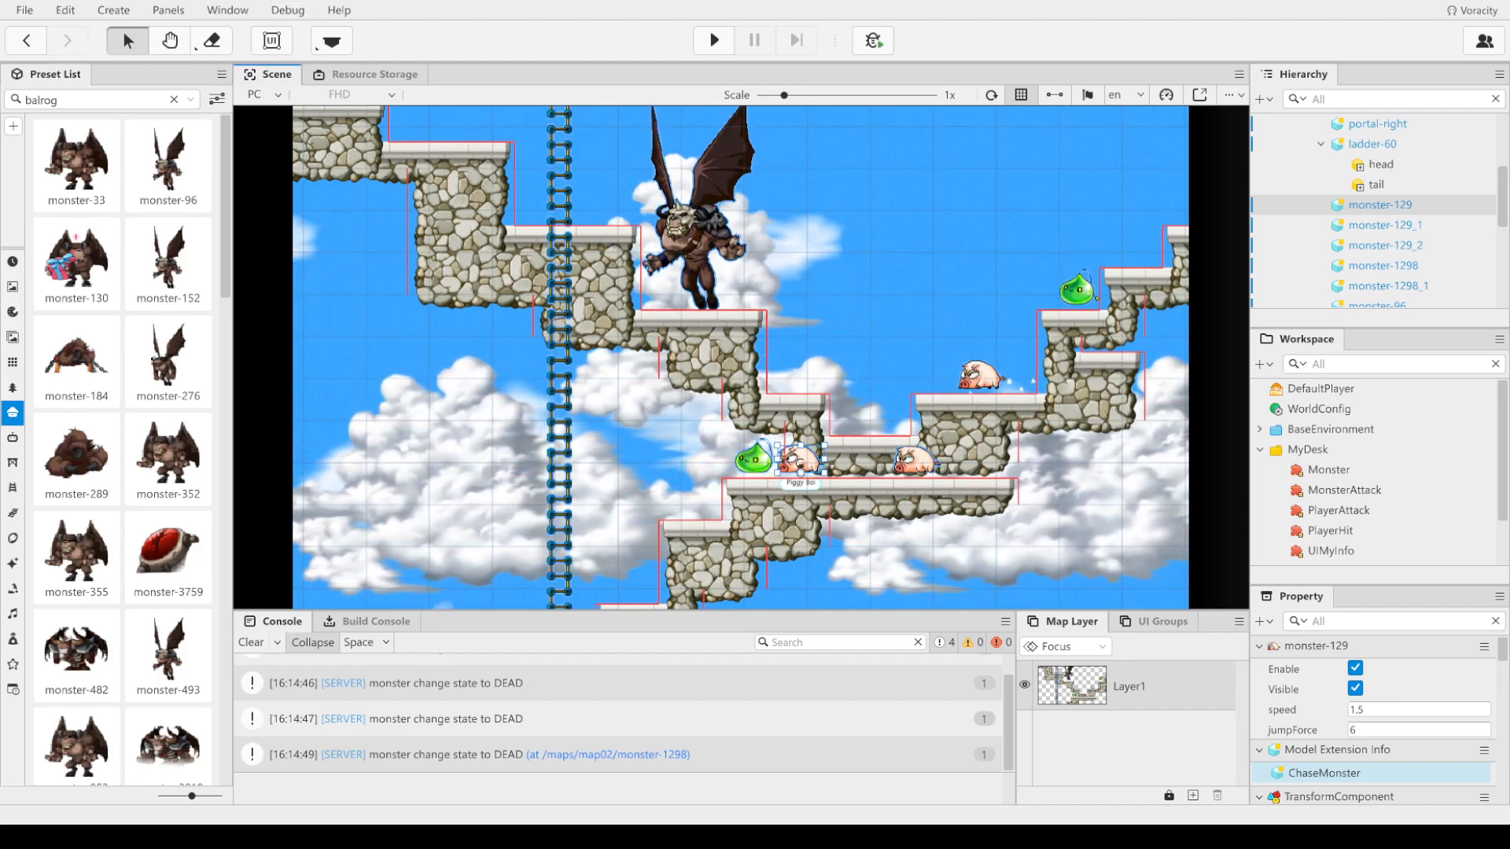
left_click(467, 398)
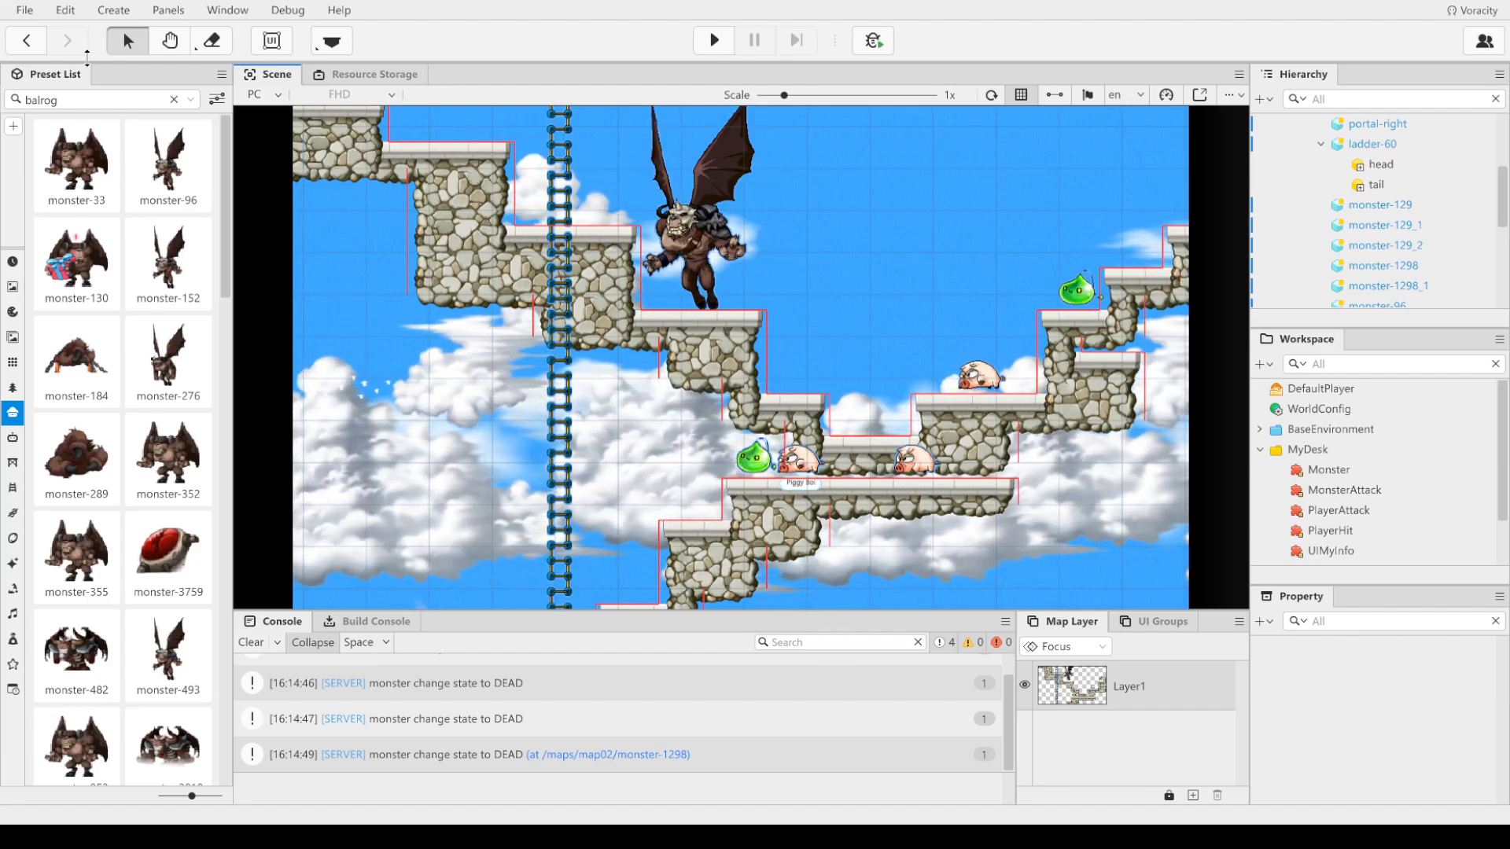
left_click(169, 40)
left_click_drag(397, 406, 432, 206)
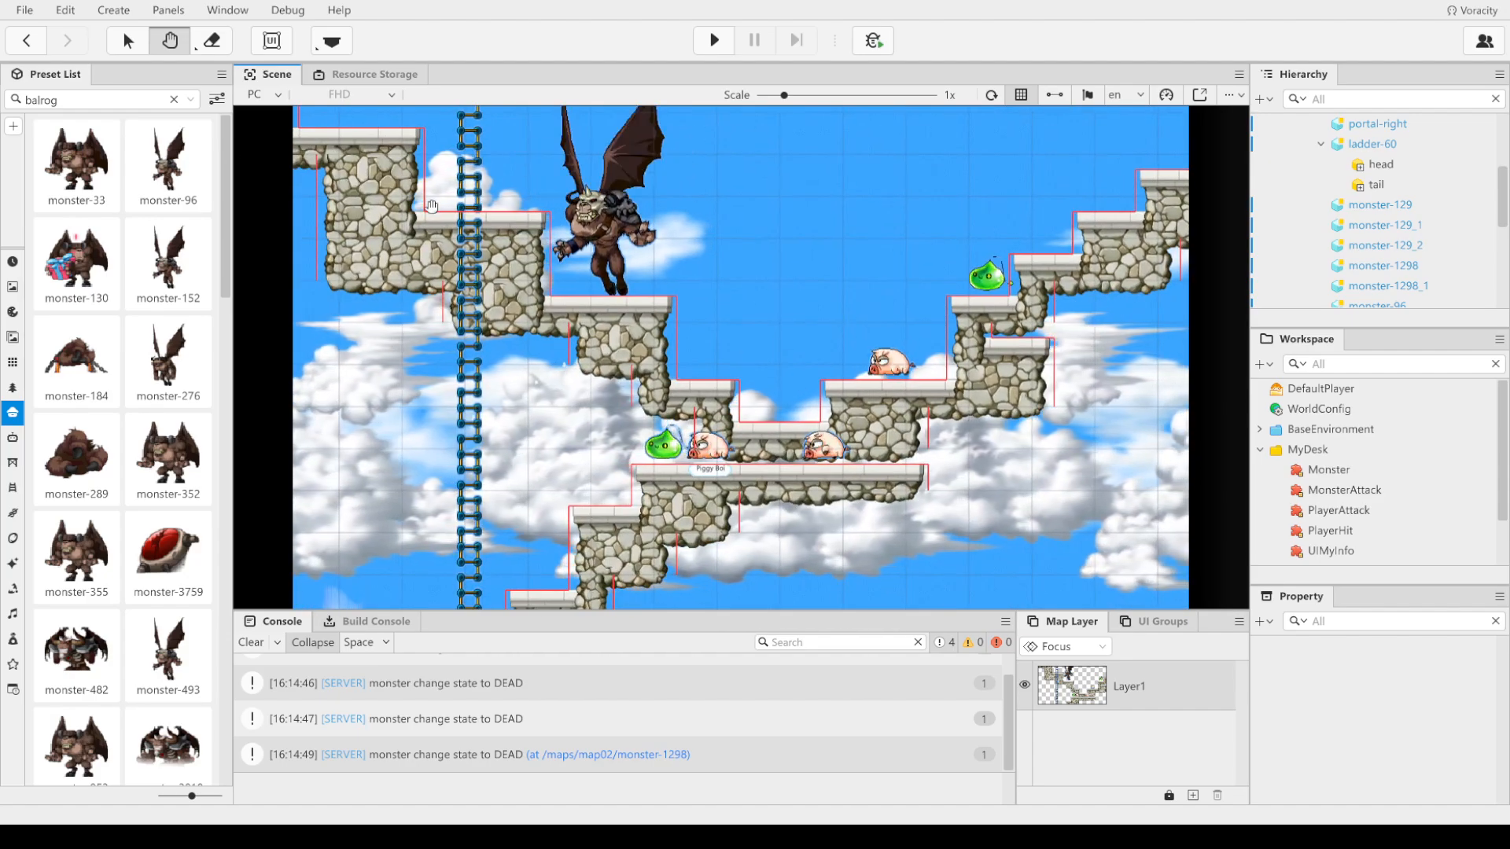
left_click(128, 40)
left_click(169, 40)
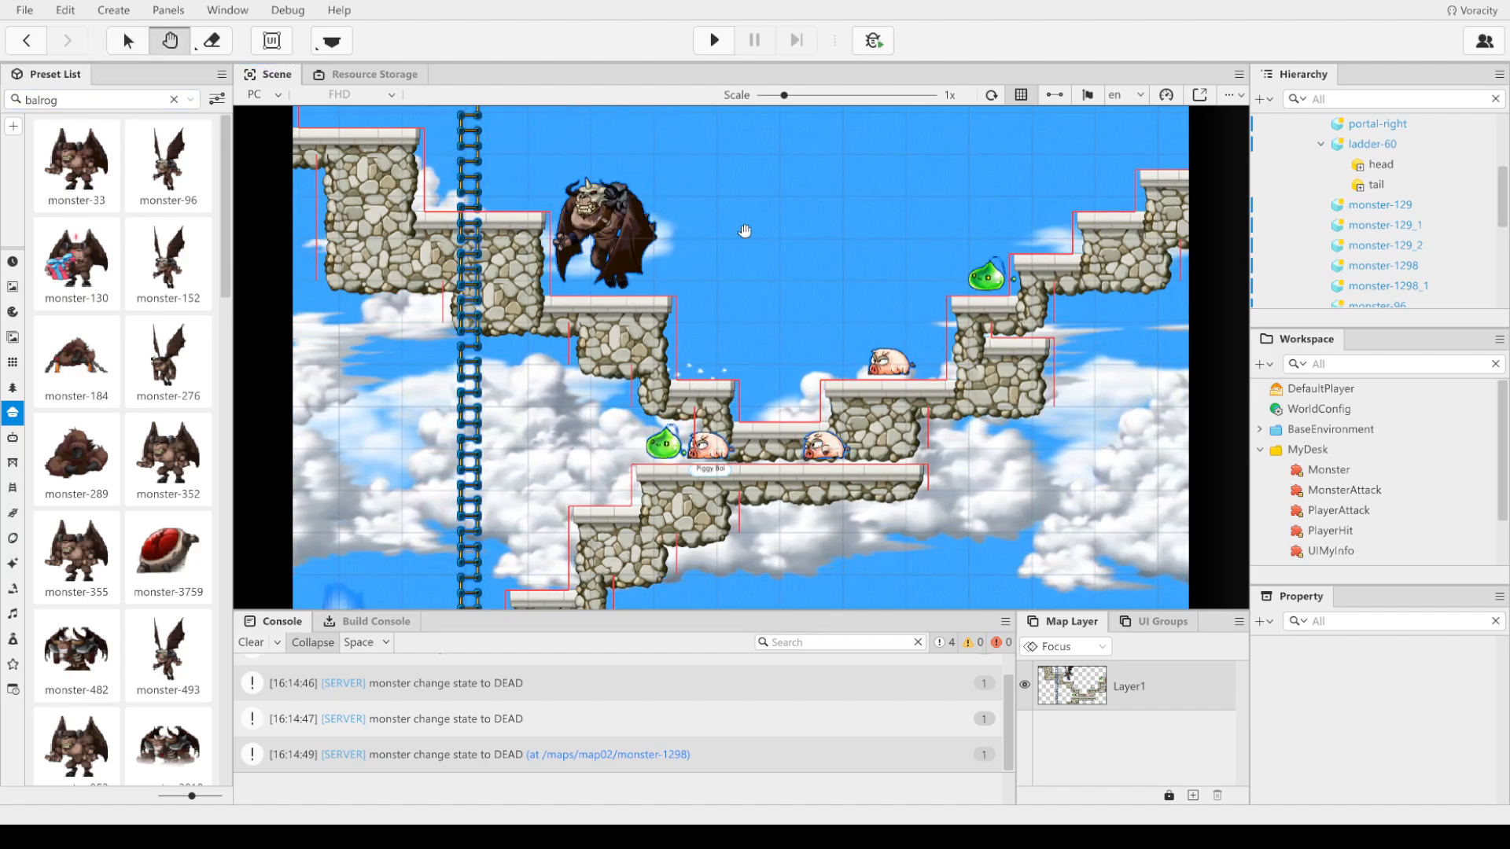
Step: Move map02's portal-right down onto the low stone ledge among the pigs, at about X 4.87, Y 1.89
left_click_drag(512, 110, 339, 211)
left_click(128, 41)
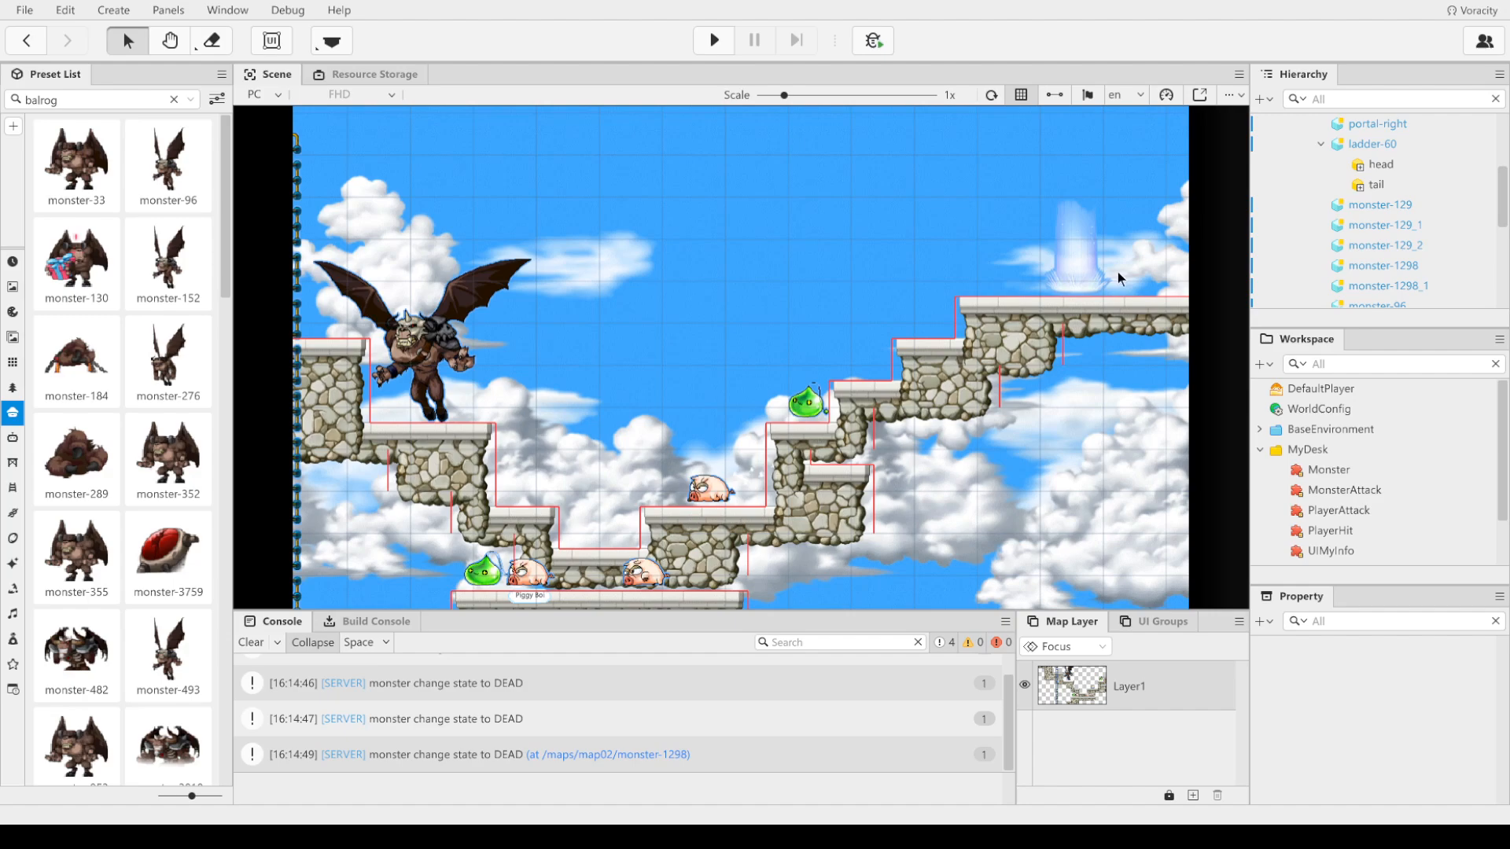
left_click(1057, 291)
left_click_drag(1057, 291, 588, 550)
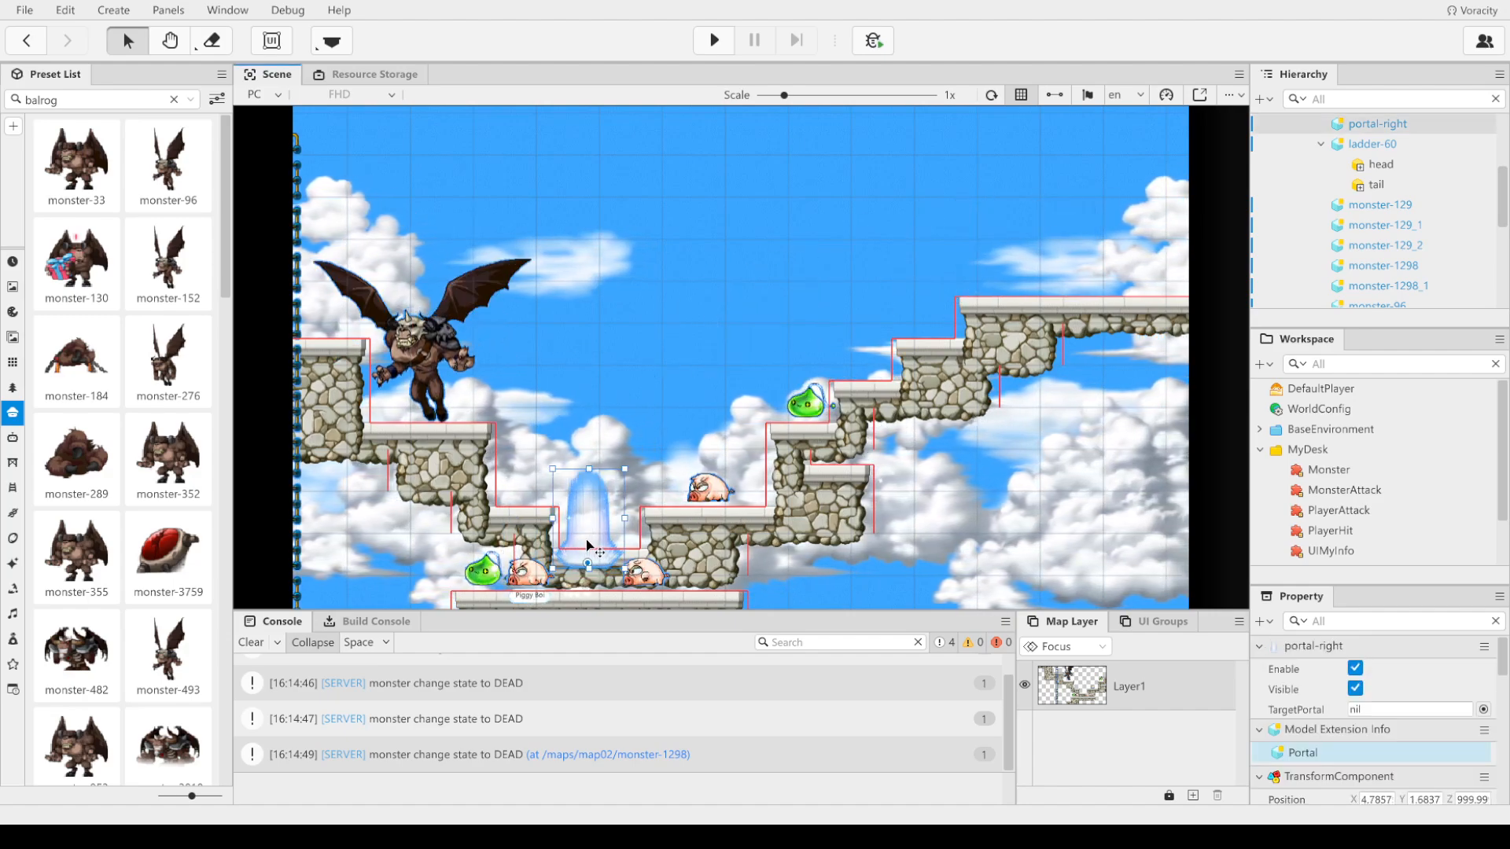
left_click(170, 40)
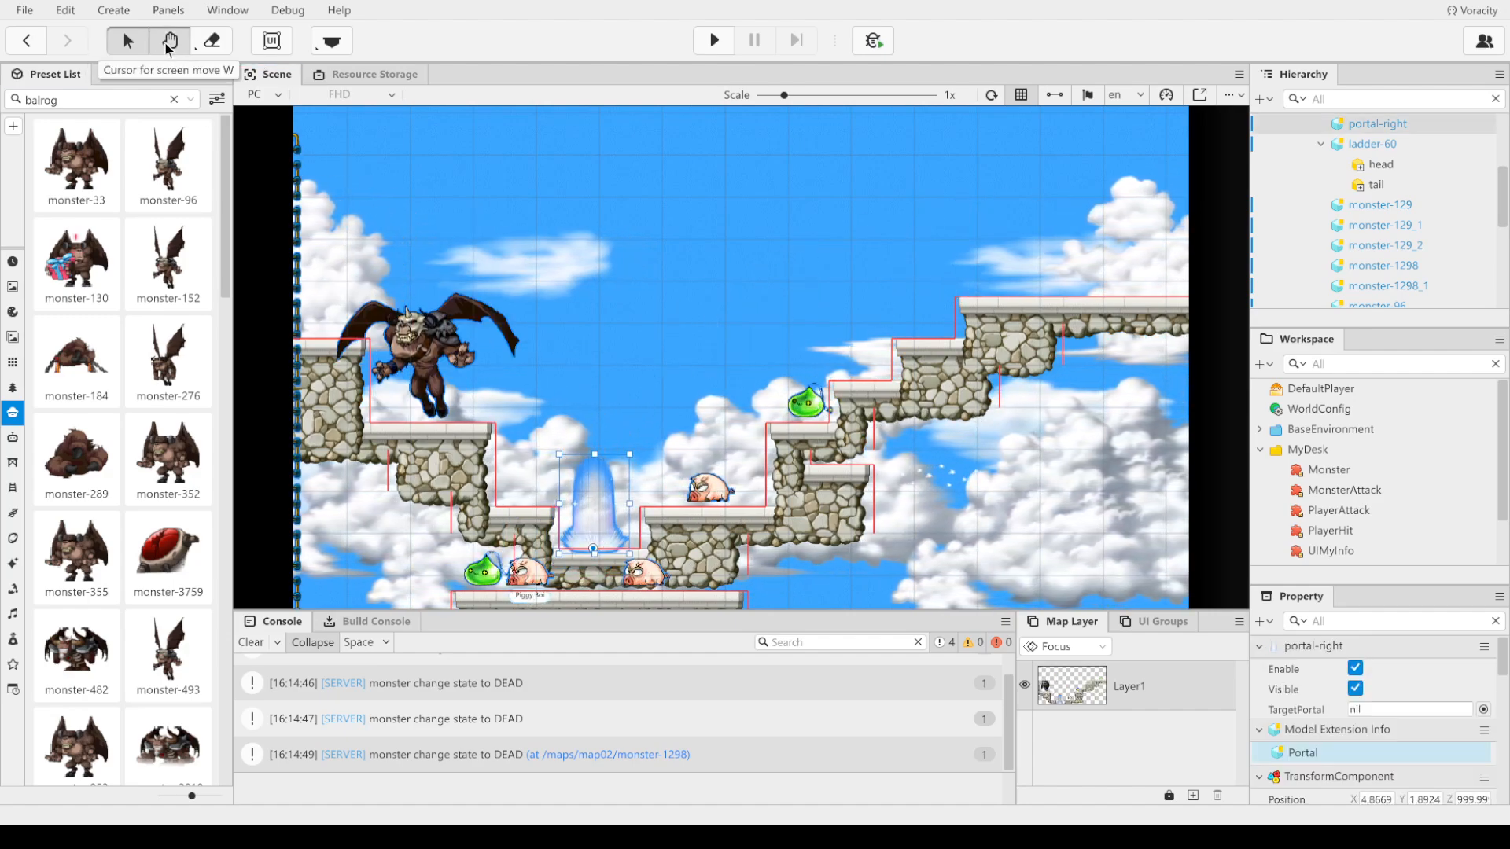
left_click_drag(635, 353, 900, 191)
left_click_drag(857, 460, 860, 365)
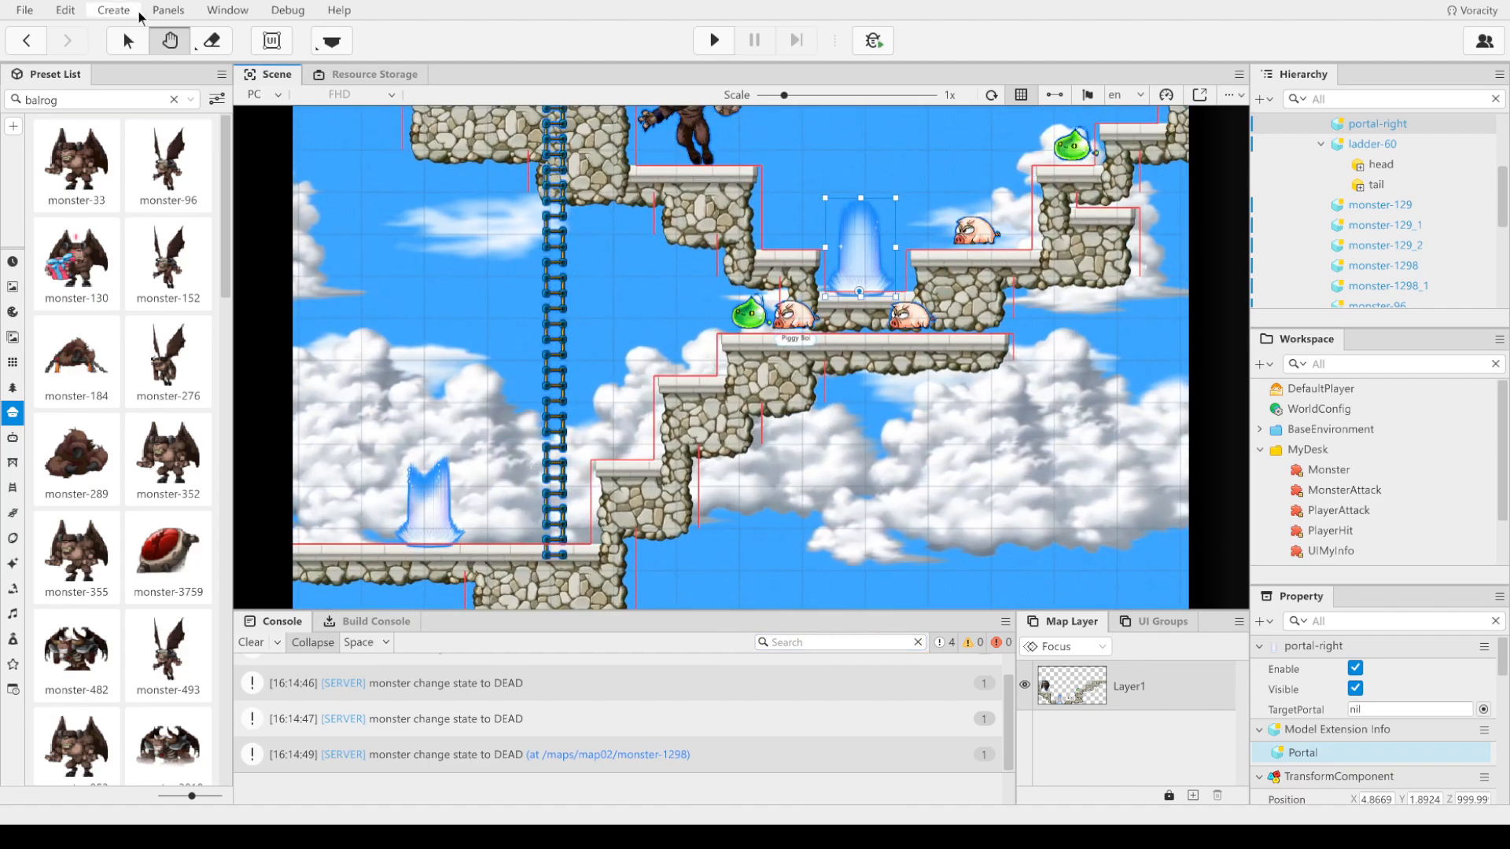
Step: Create a new map, map03, and load it for editing
left_click(223, 11)
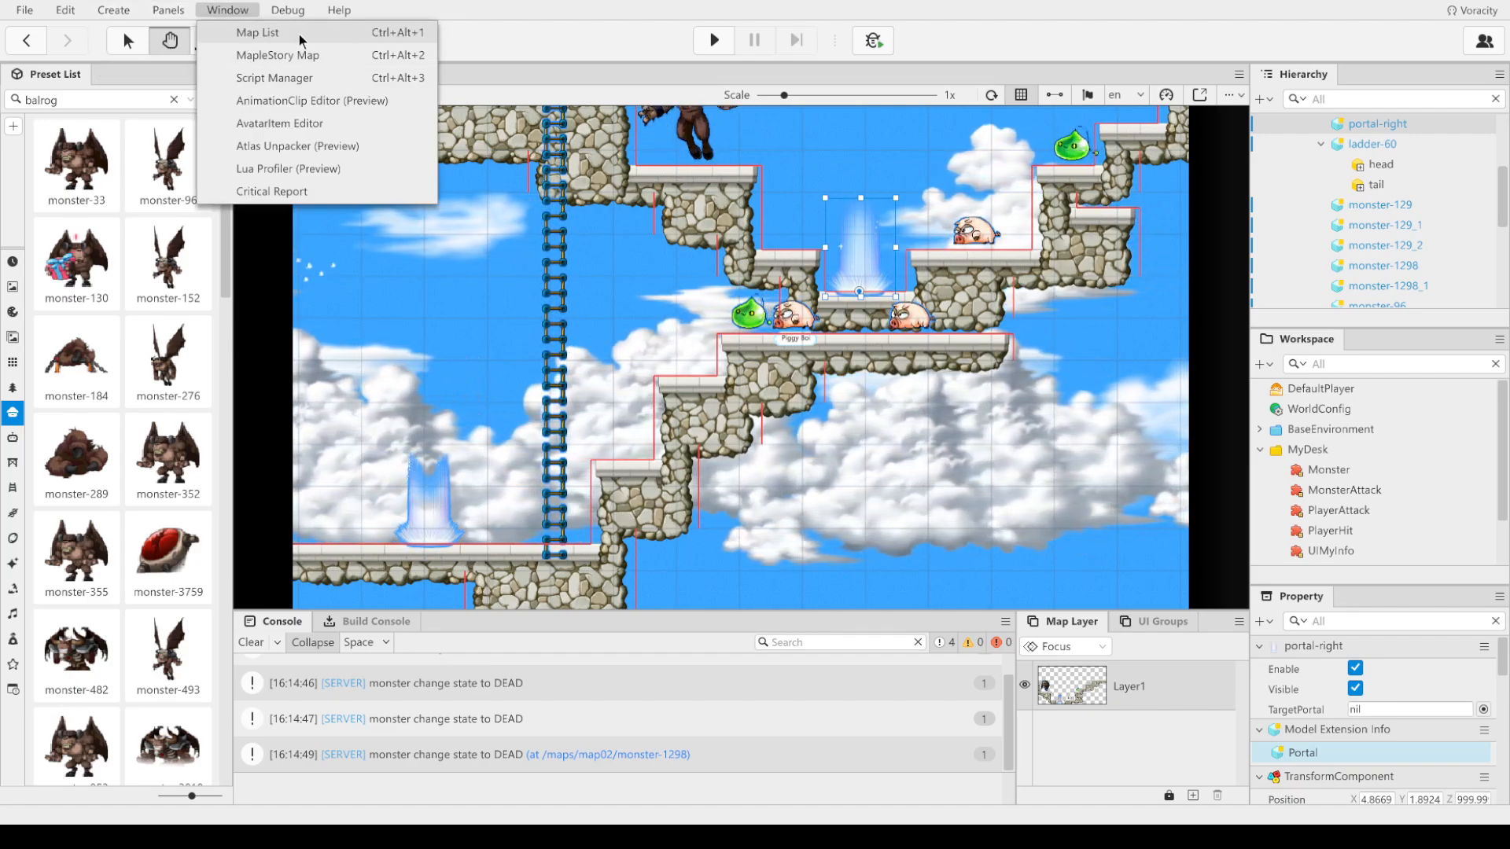
left_click(352, 36)
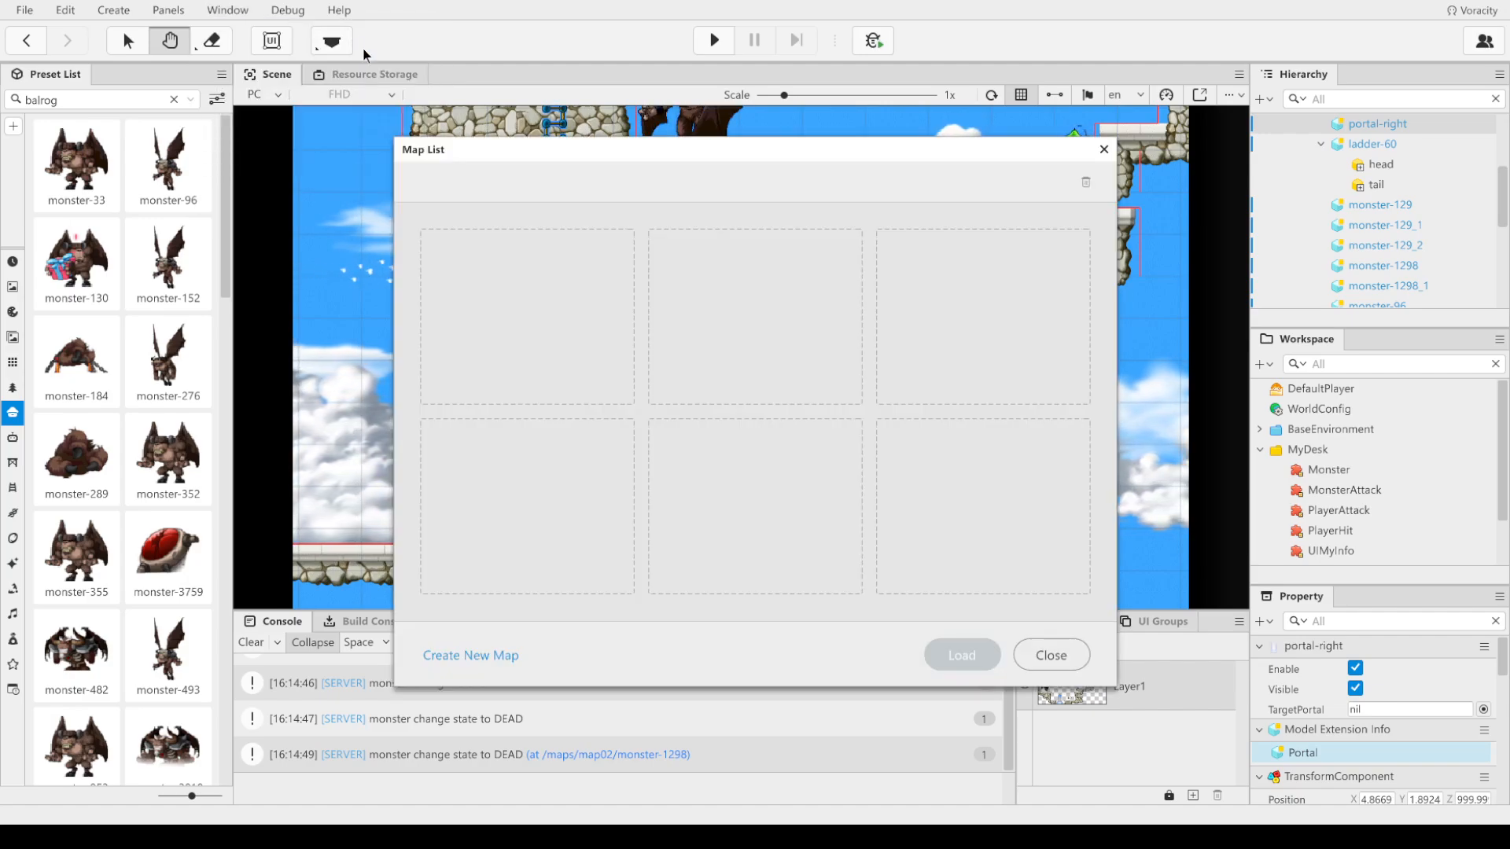
left_click(441, 654)
left_click(808, 463)
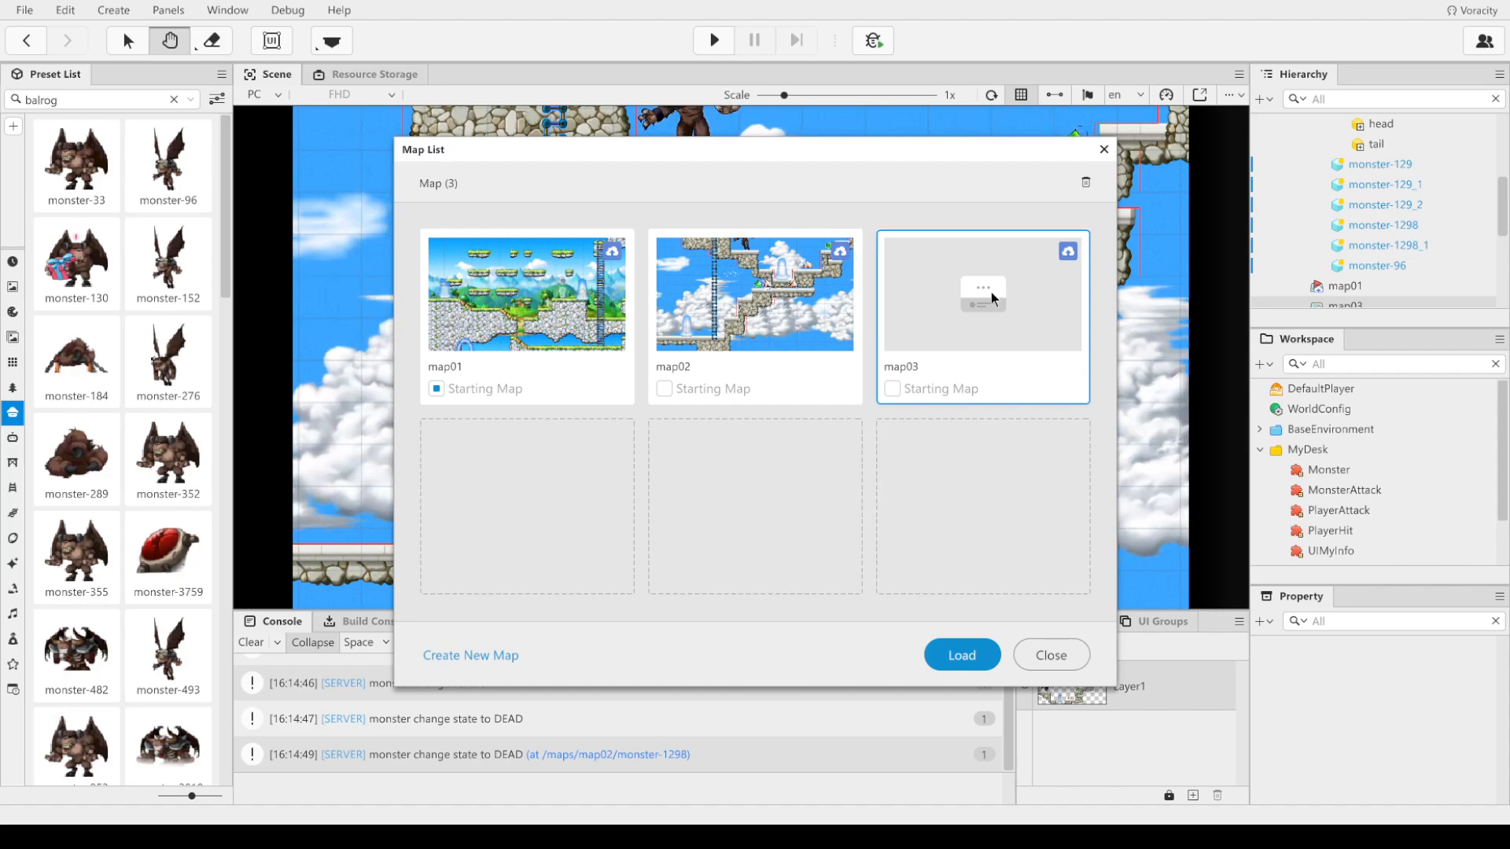
left_click(948, 667)
left_click(792, 462)
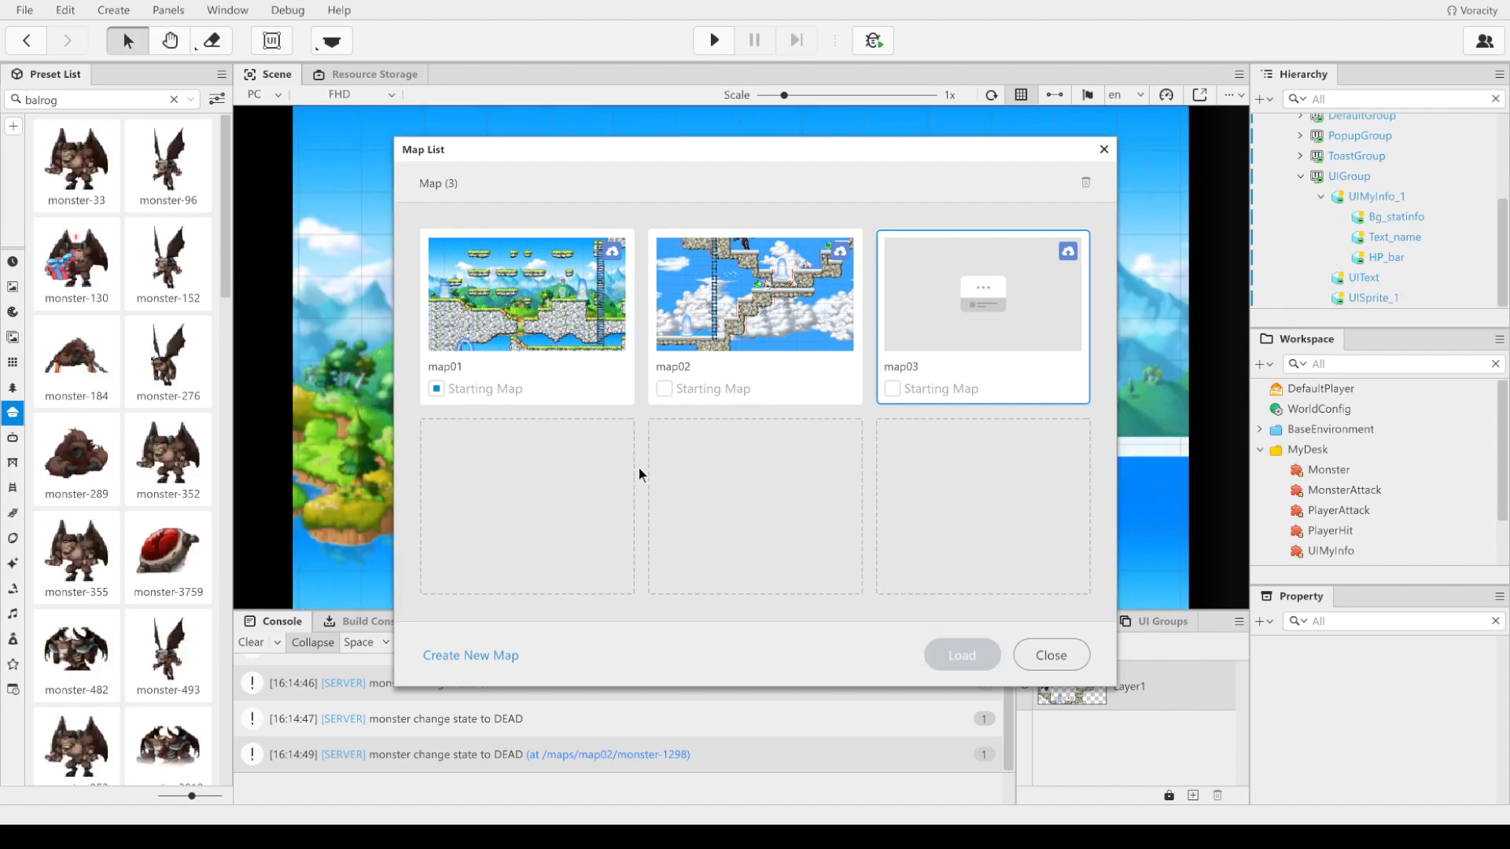
left_click(1103, 150)
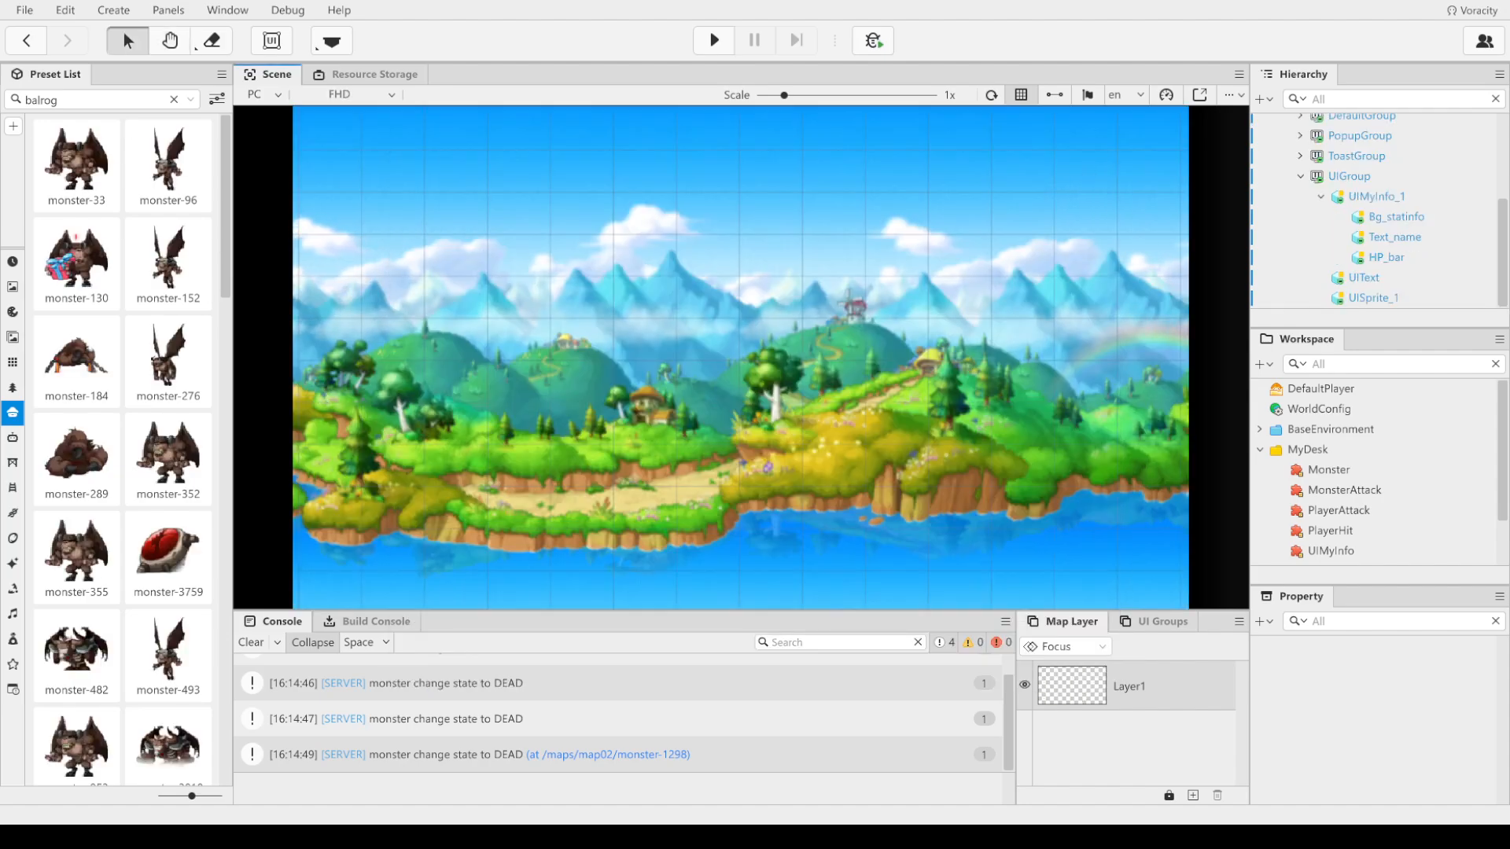
Step: Paint a long snowy ground platform with tile-5 across map03, with a raised ledge at each end
left_click(12, 362)
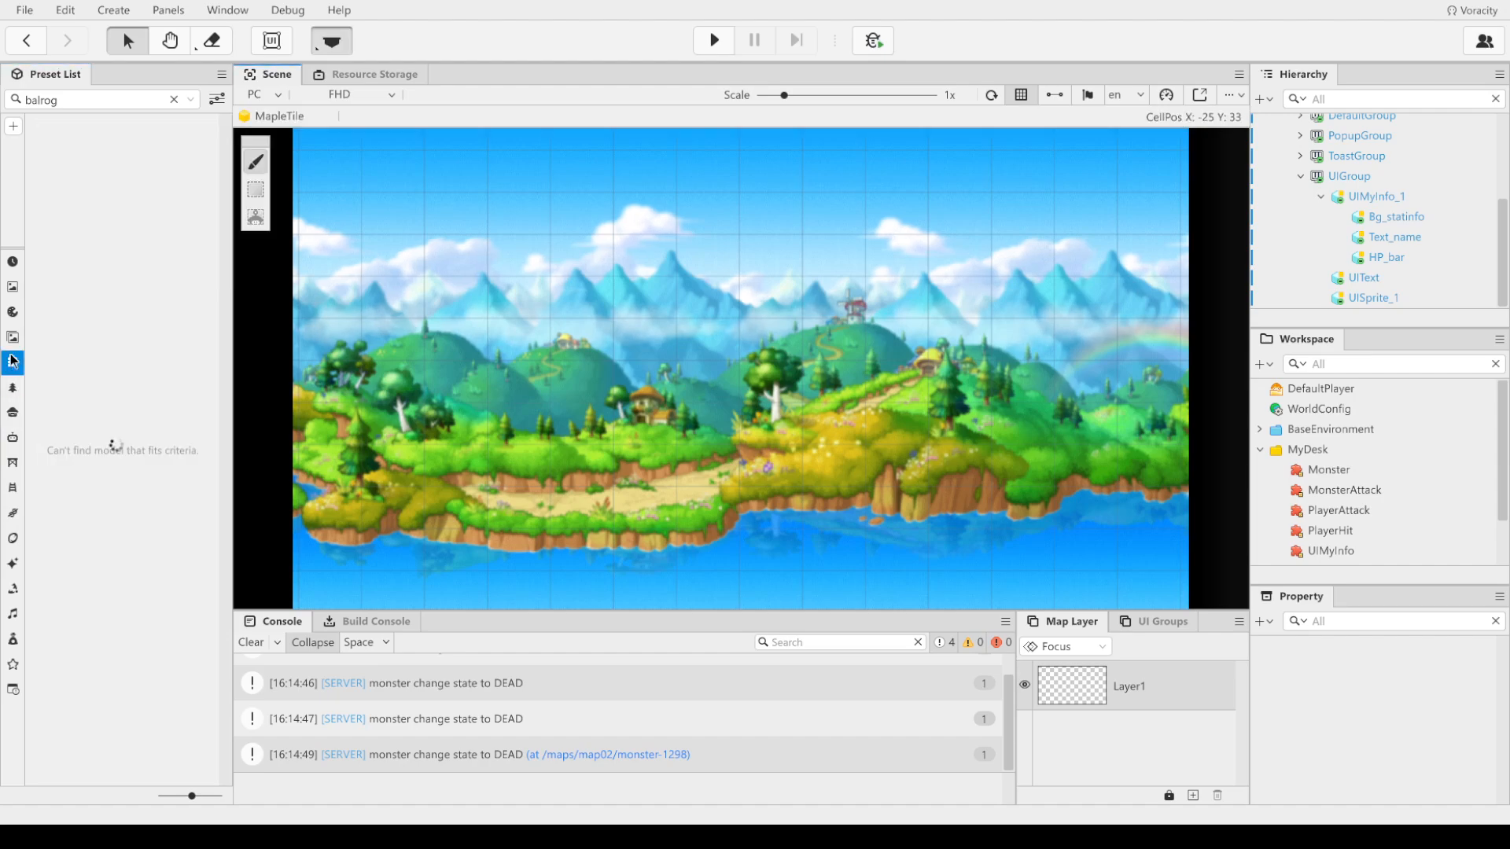
left_click(11, 339)
left_click(12, 364)
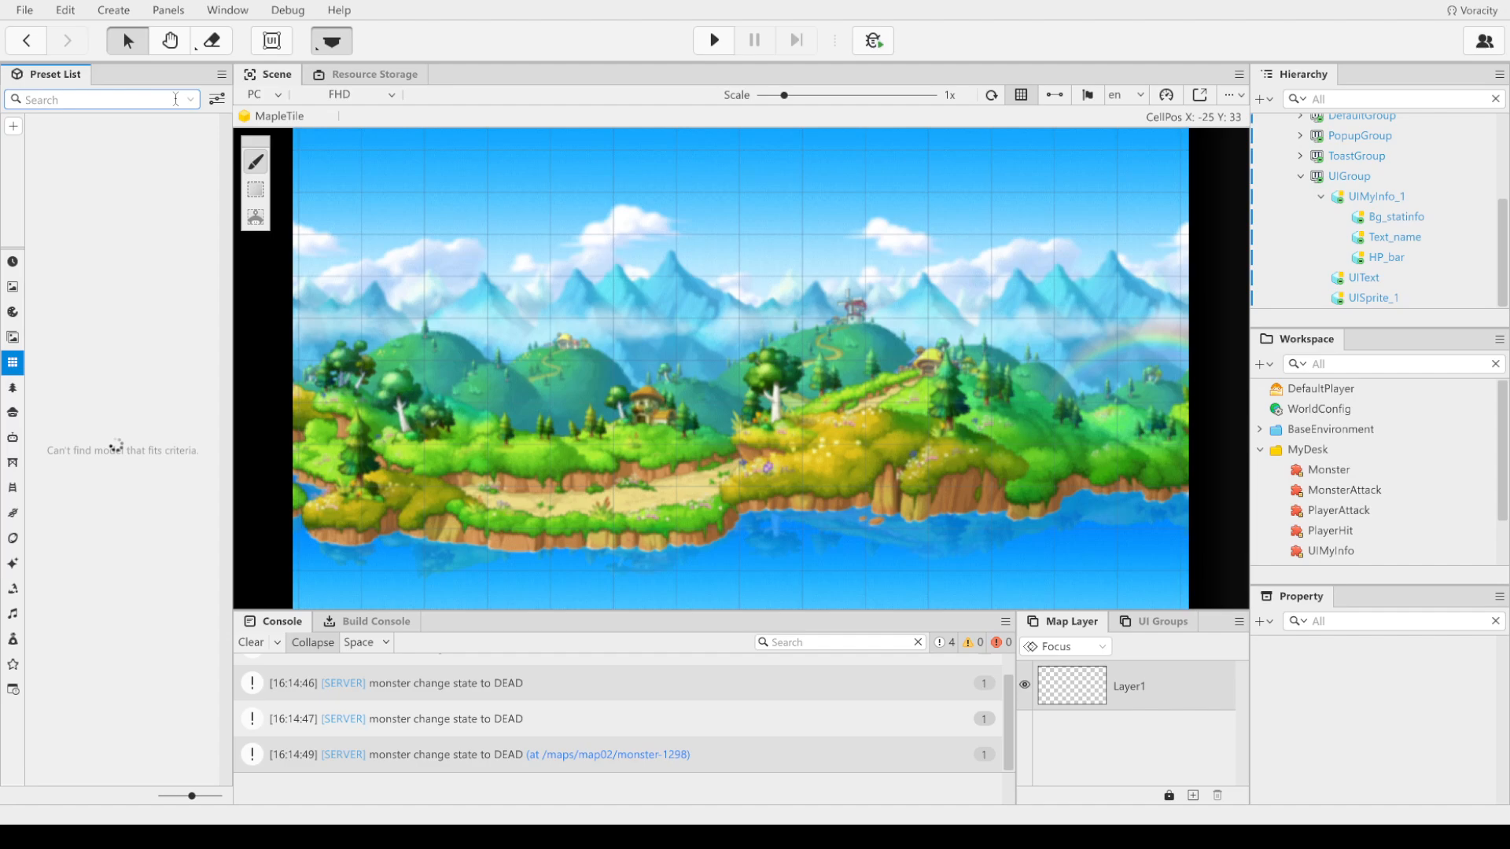
left_click(217, 98)
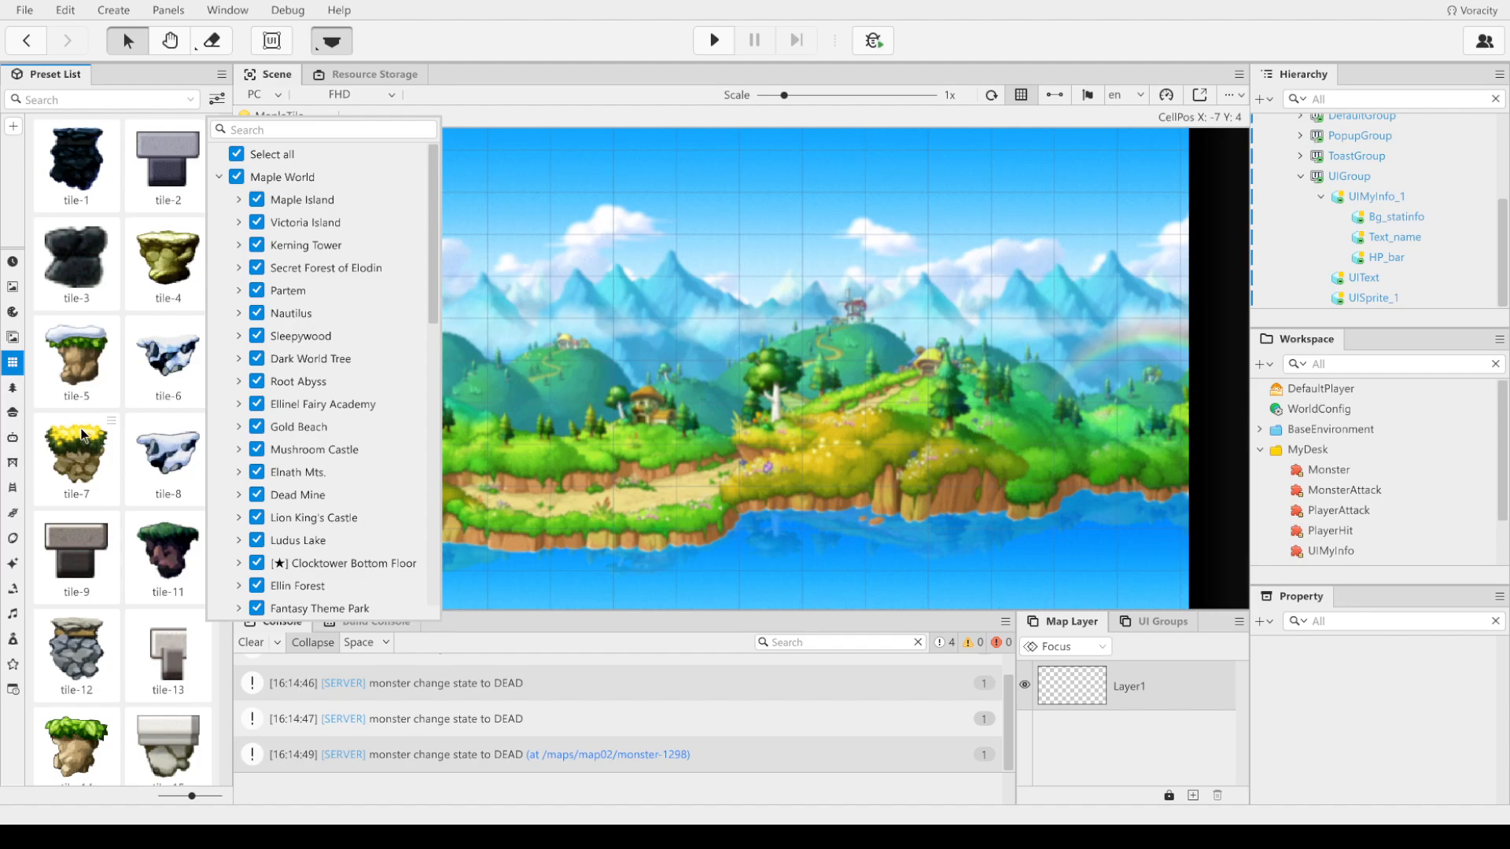
left_click(75, 346)
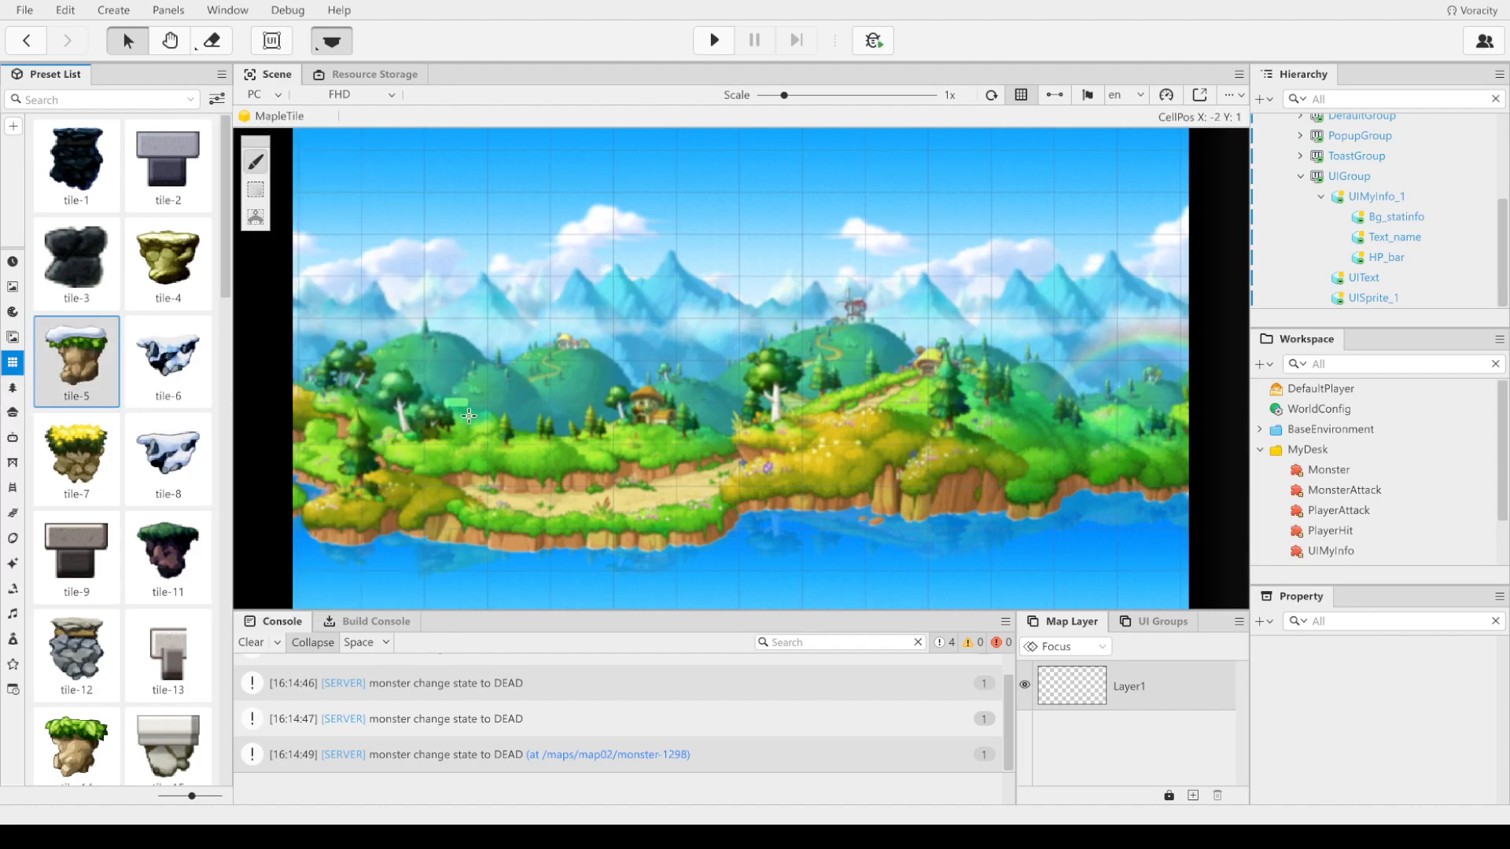
mouse_move(489, 425)
left_mouse_down()
mouse_move(874, 430)
mouse_move(1148, 387)
left_mouse_up()
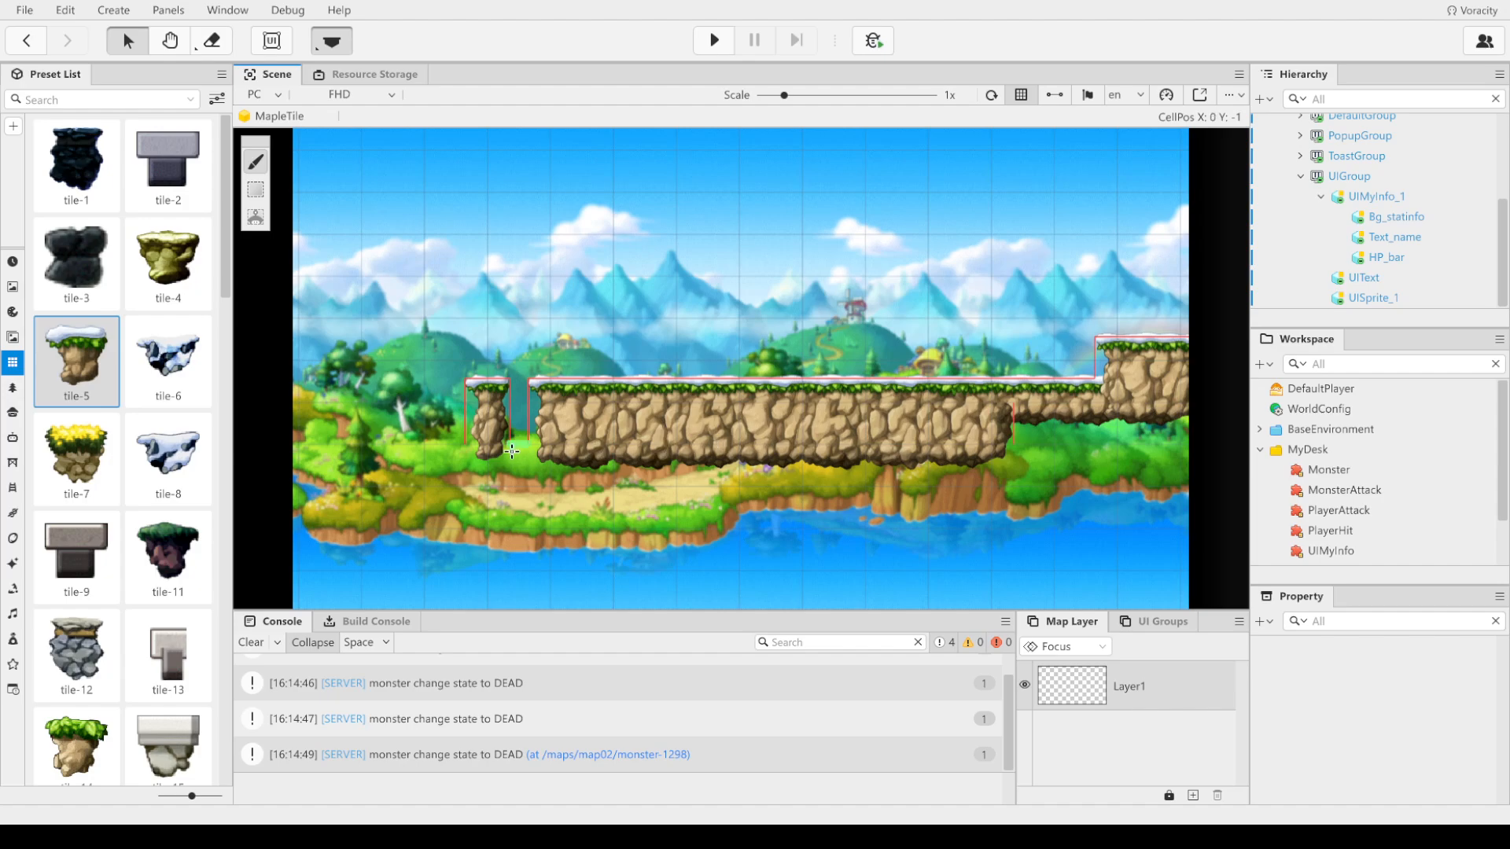
left_click_drag(425, 376, 244, 371)
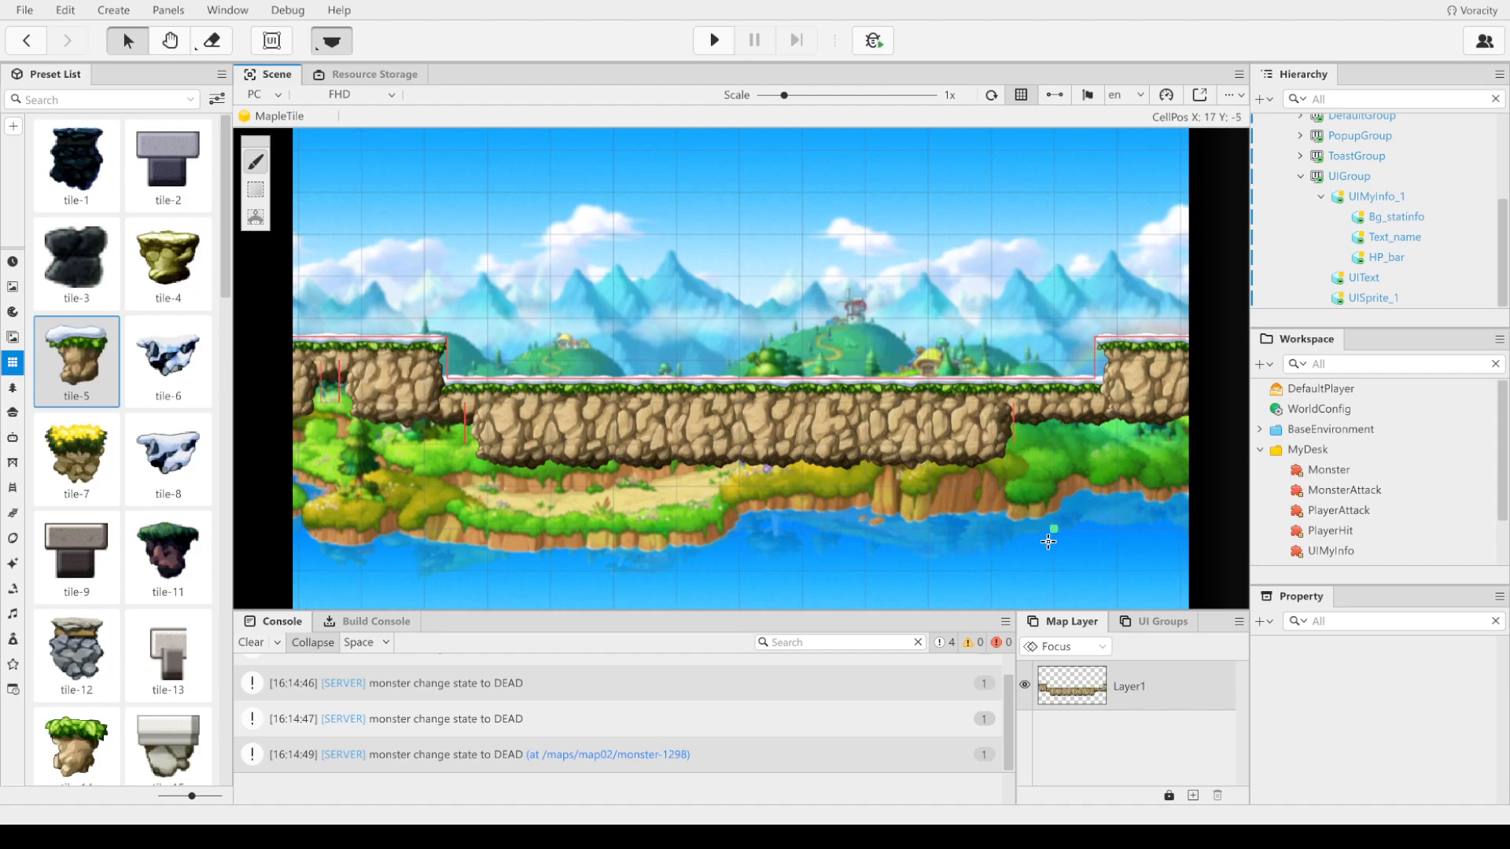
Step: Search the monster presets for "pig"
left_click(13, 287)
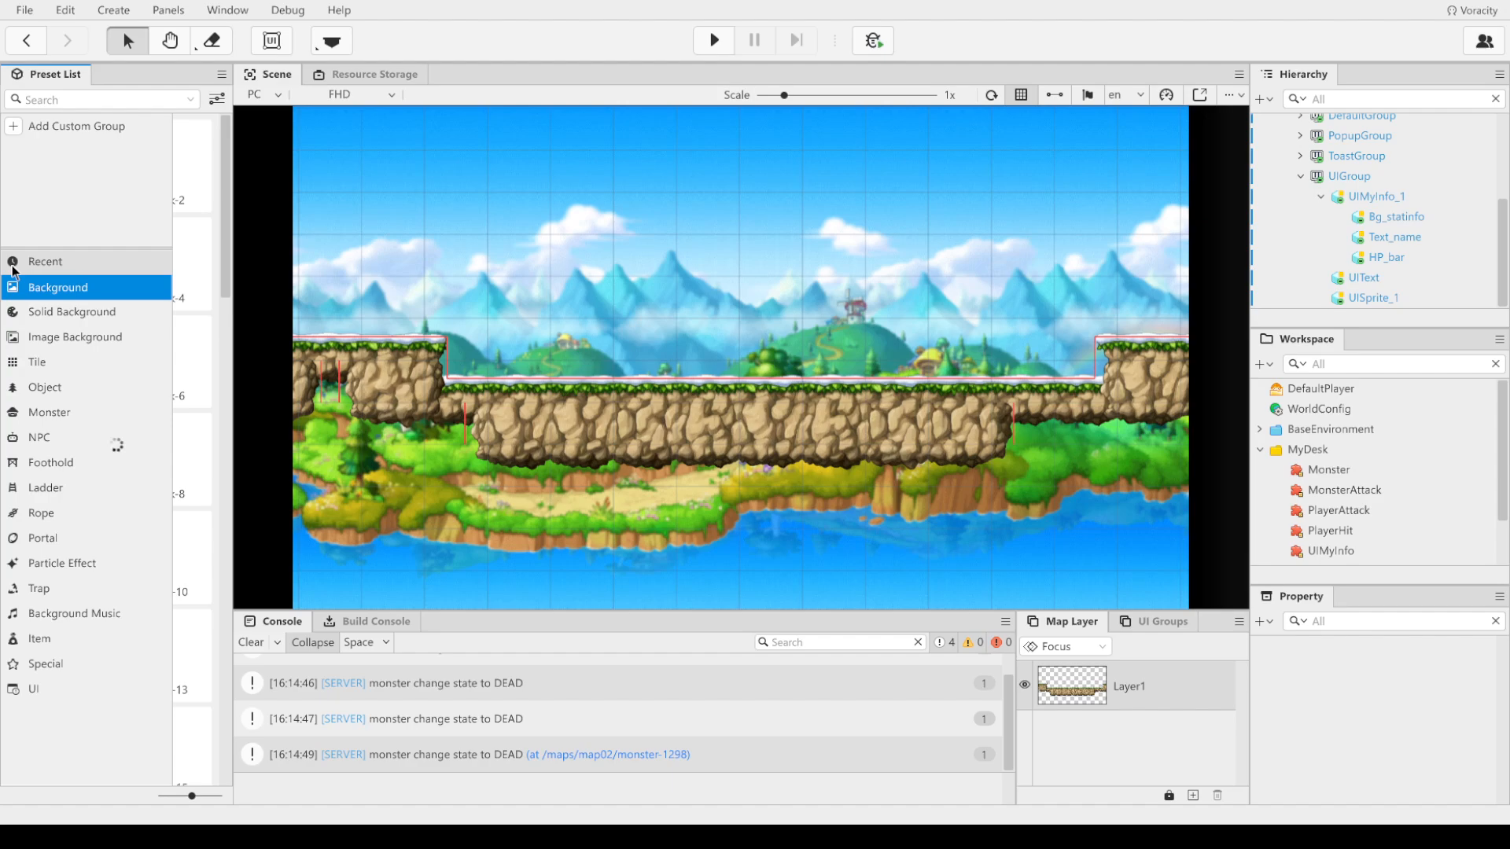
left_click(11, 263)
left_click(76, 415)
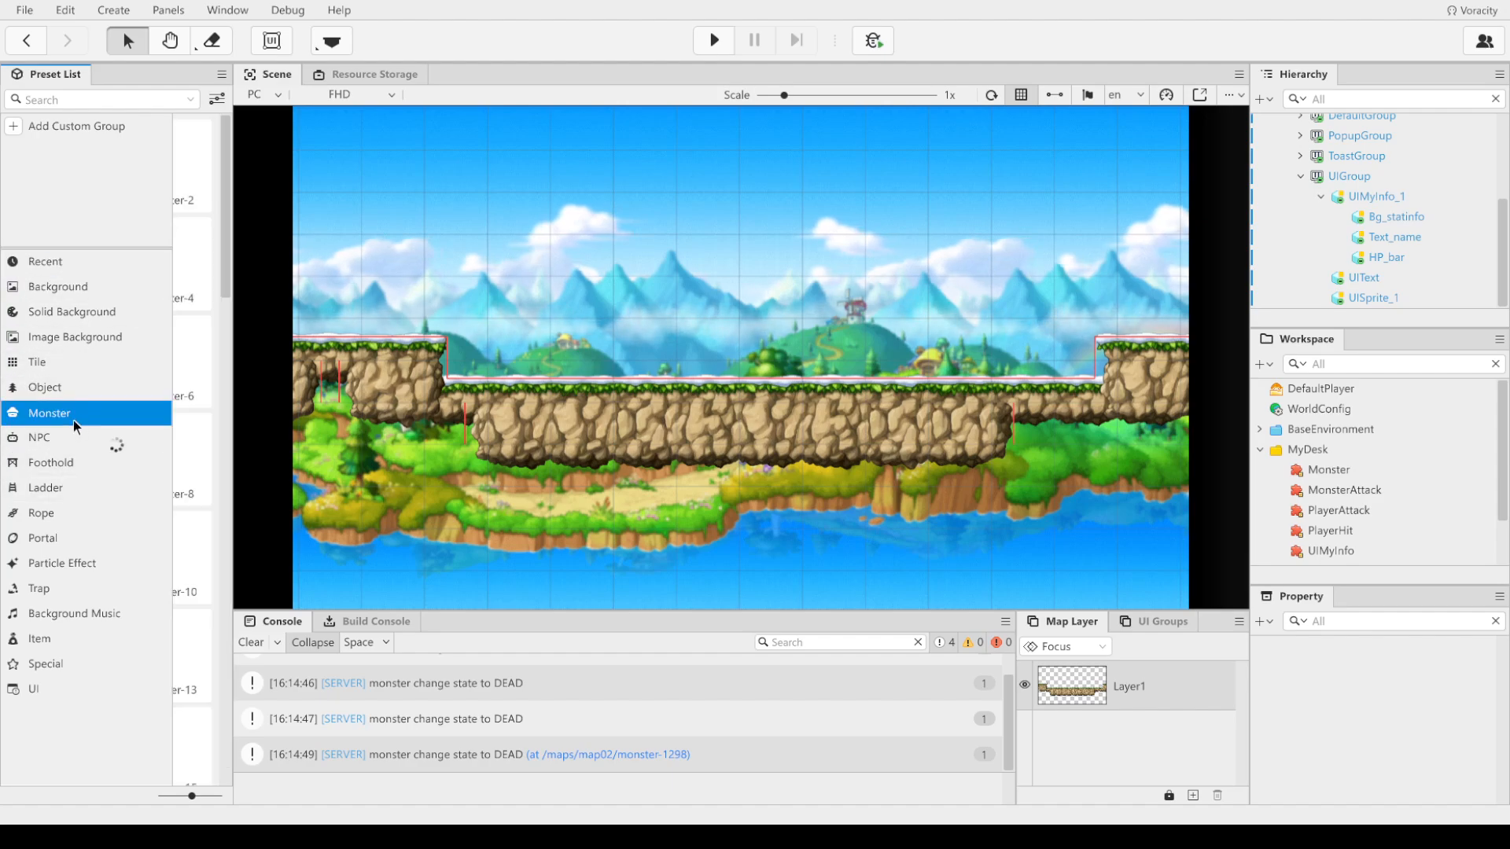
left_click(120, 98)
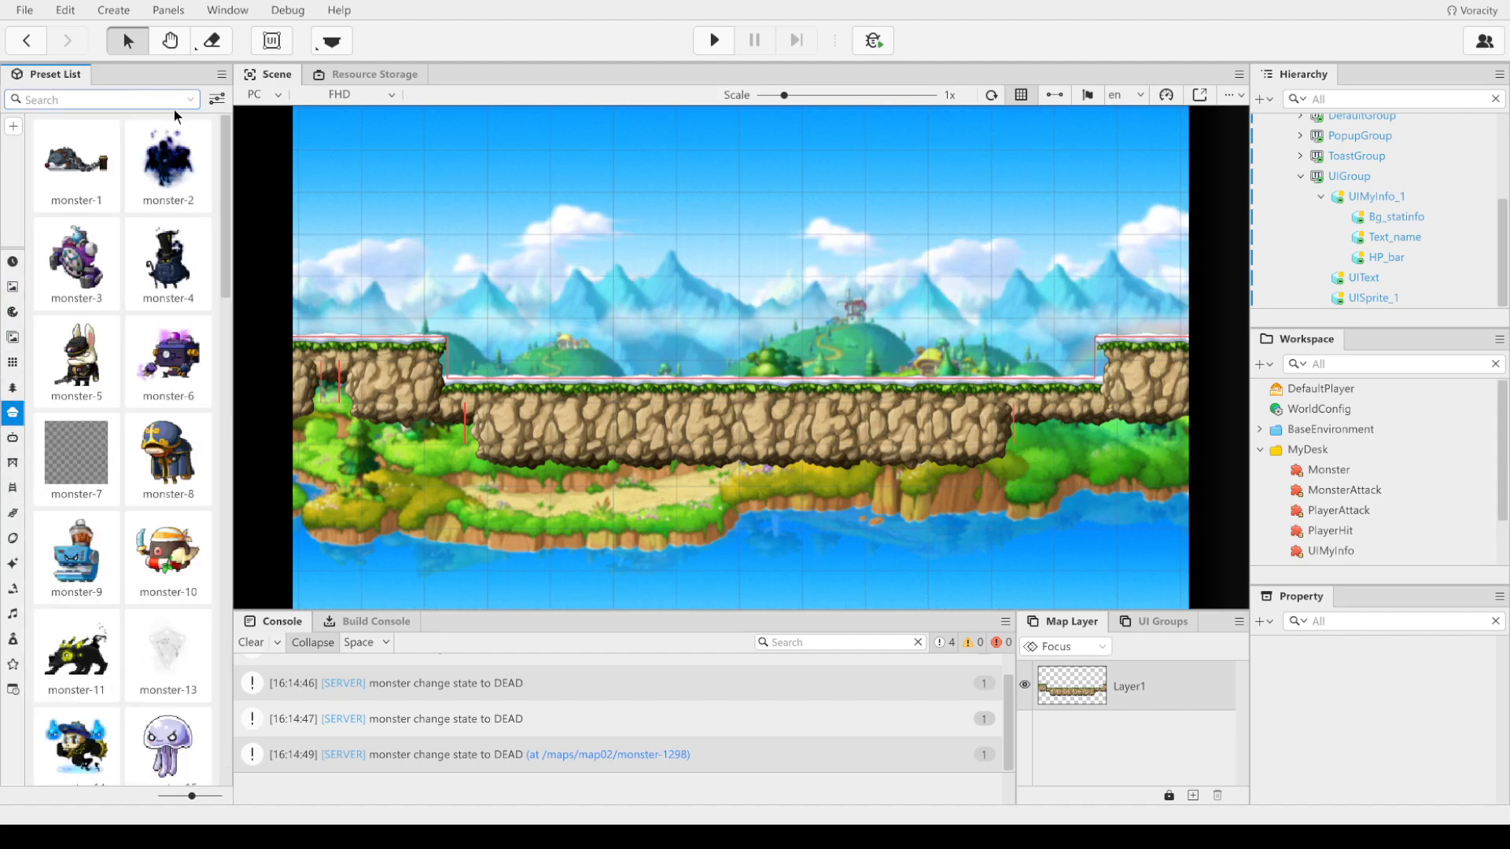
type("pig")
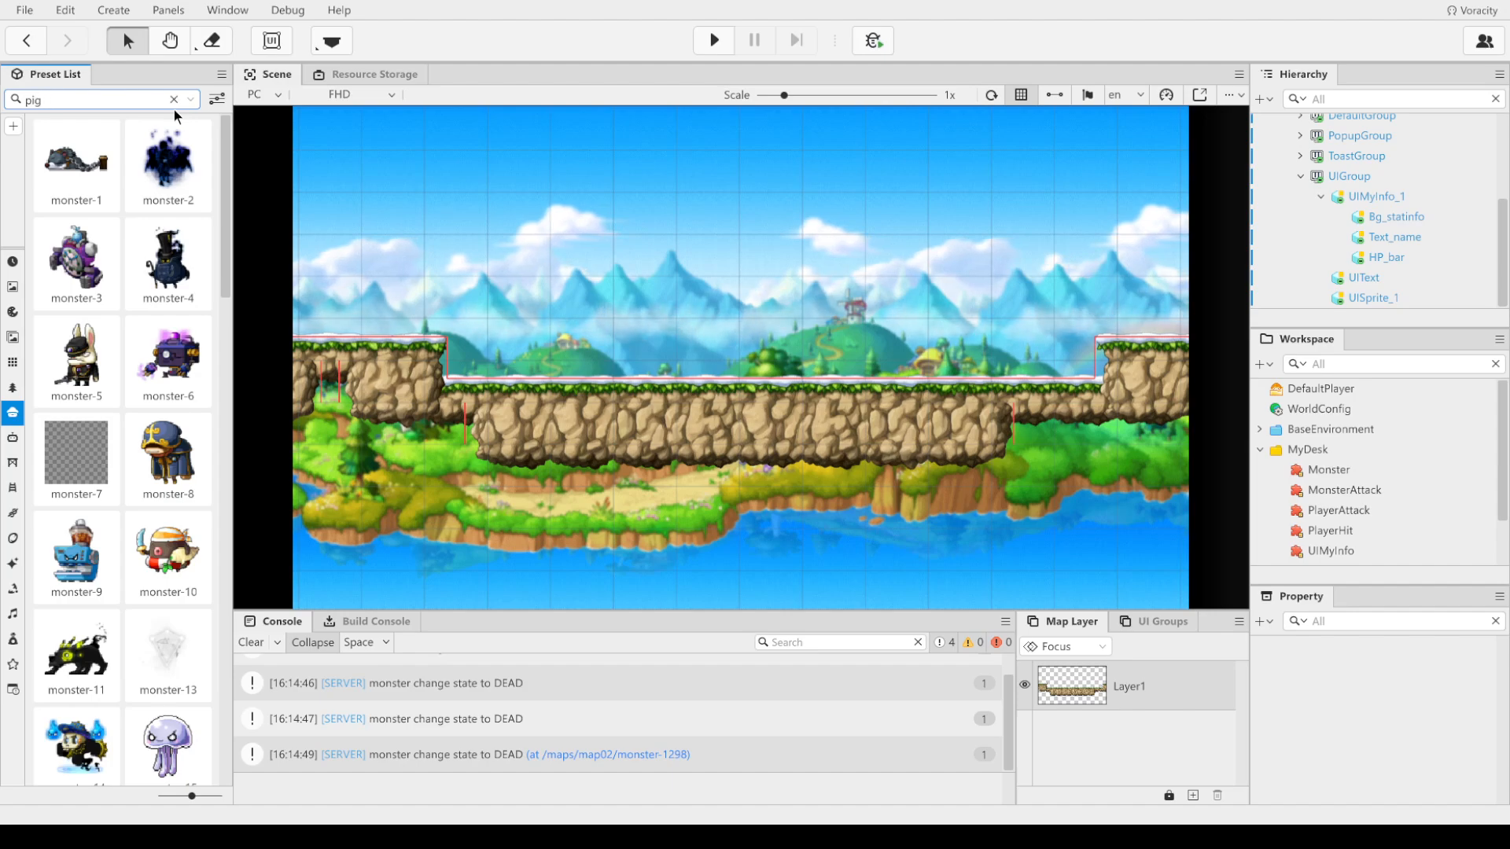
key("Return")
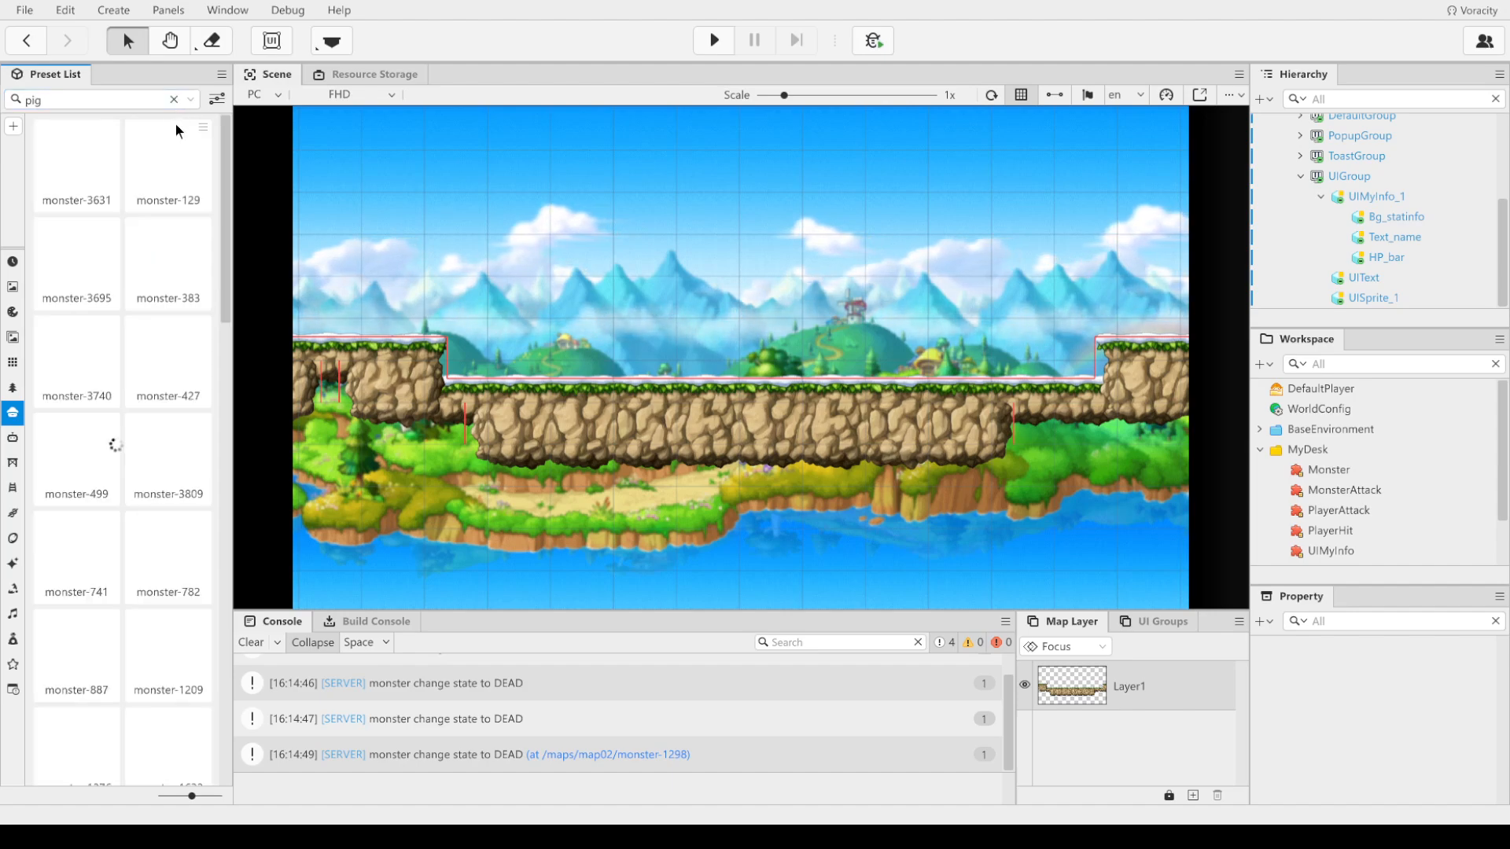
Step: Find the "snail" monster presets and place two monster-3701 snails side by side on map03's lower platform
left_click(98, 100)
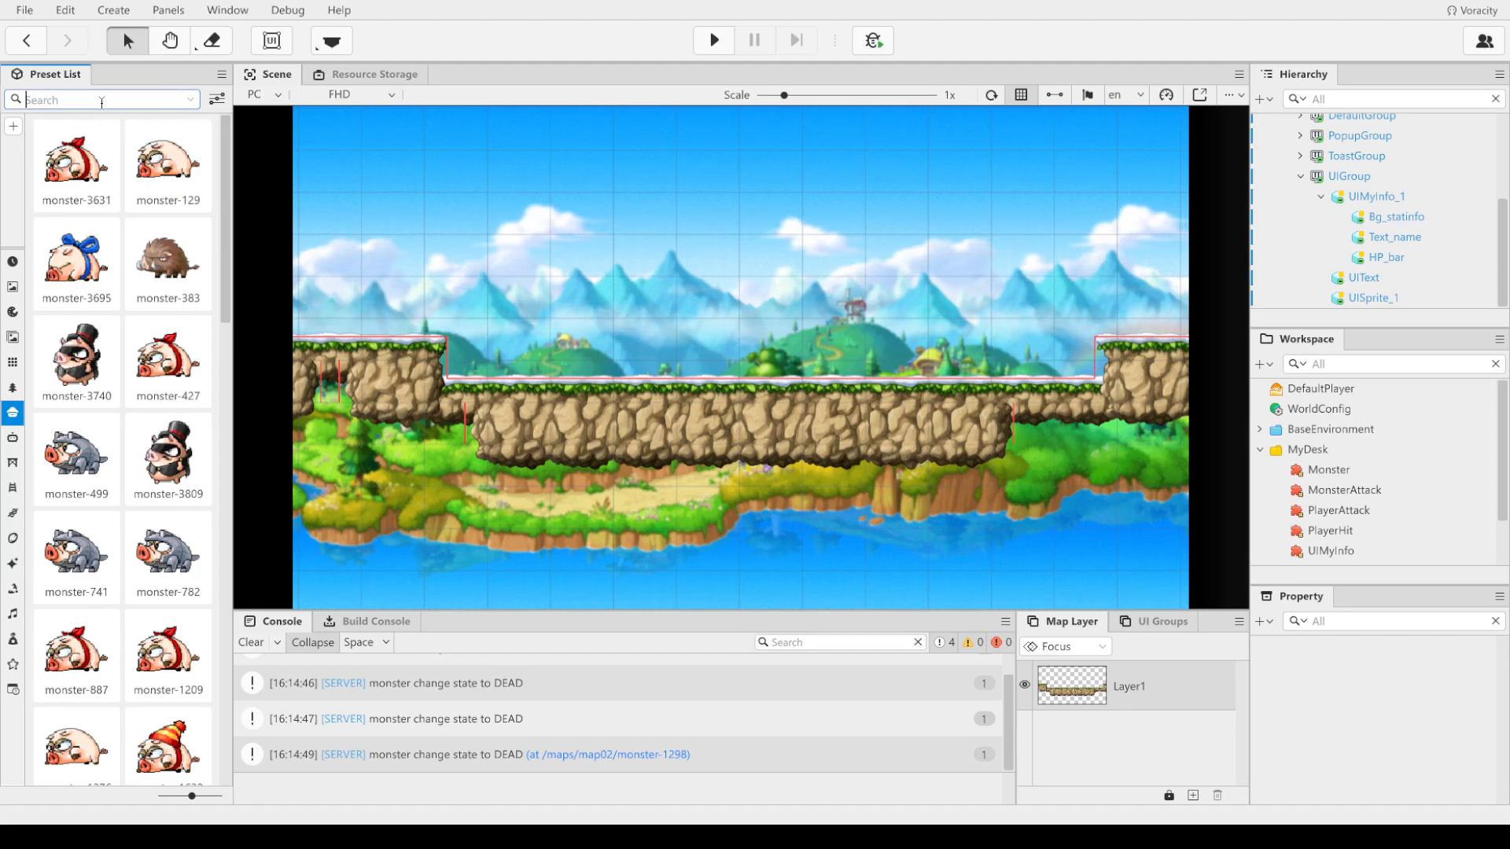
key("Return")
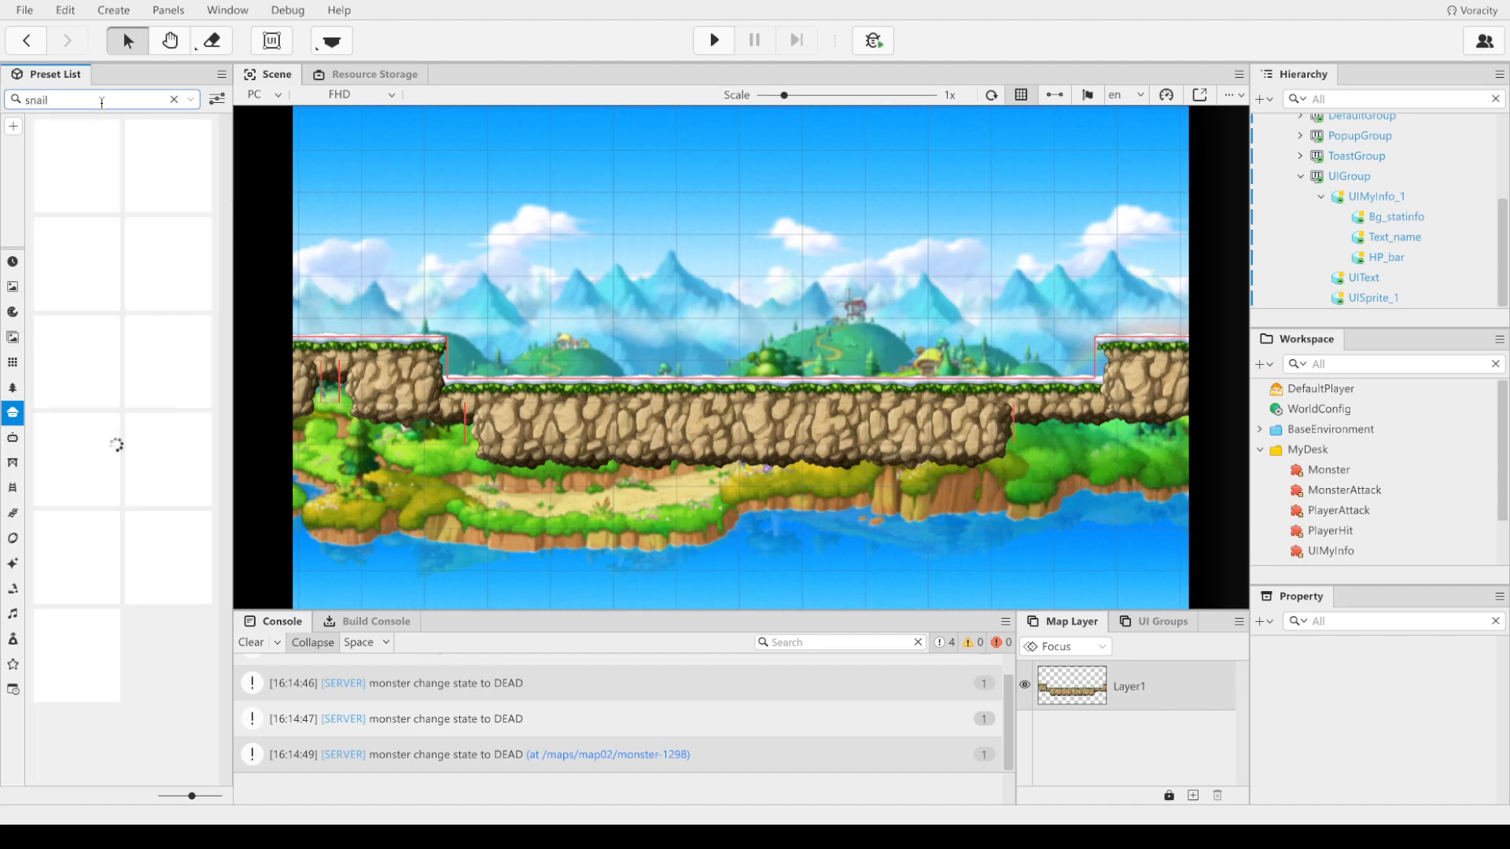
left_click(91, 277)
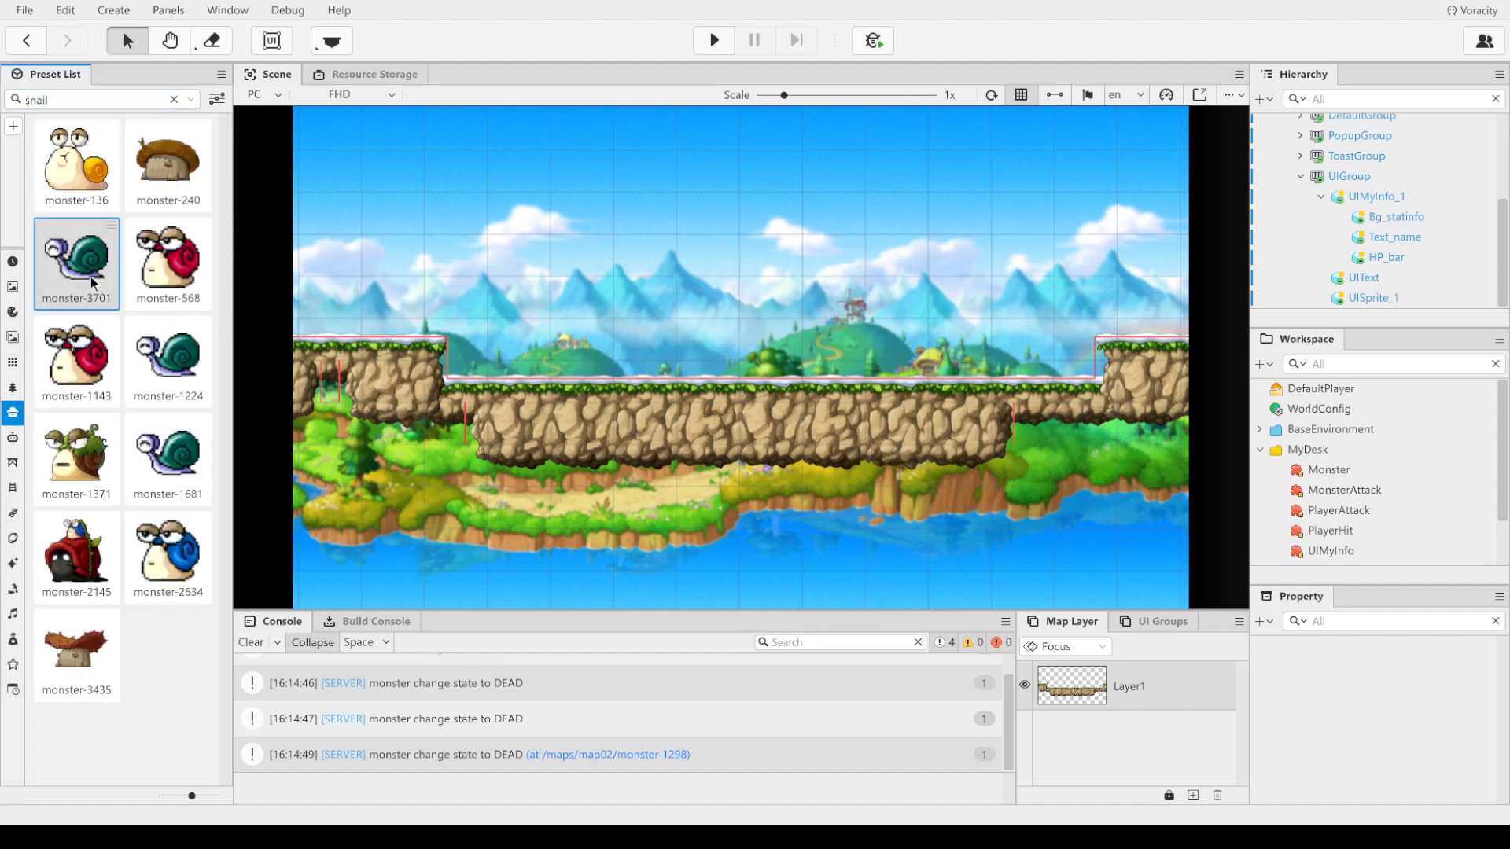
left_click_drag(585, 345, 599, 373)
left_click(372, 269)
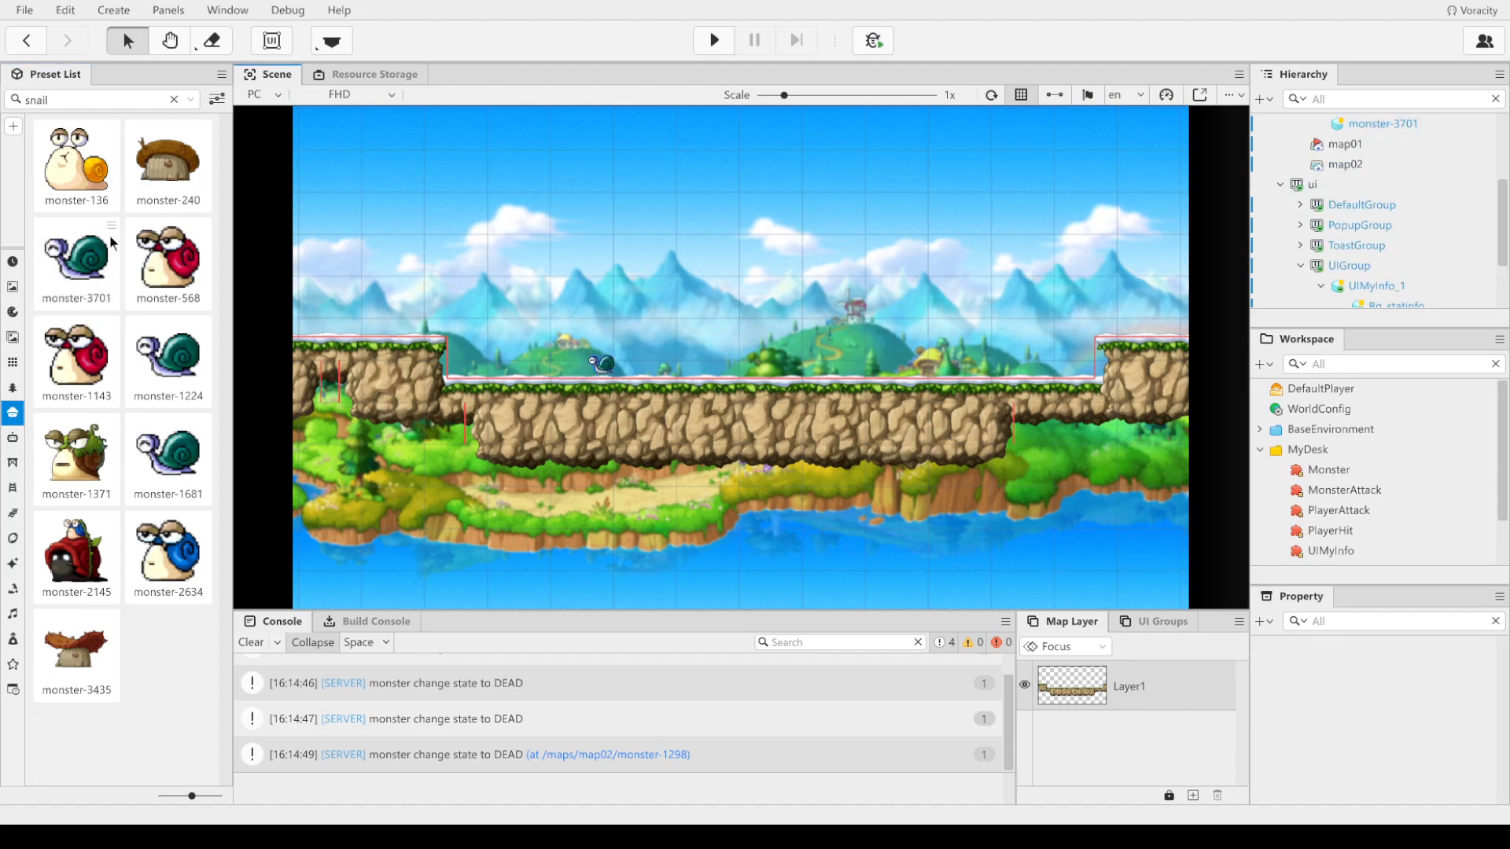
left_click(87, 264)
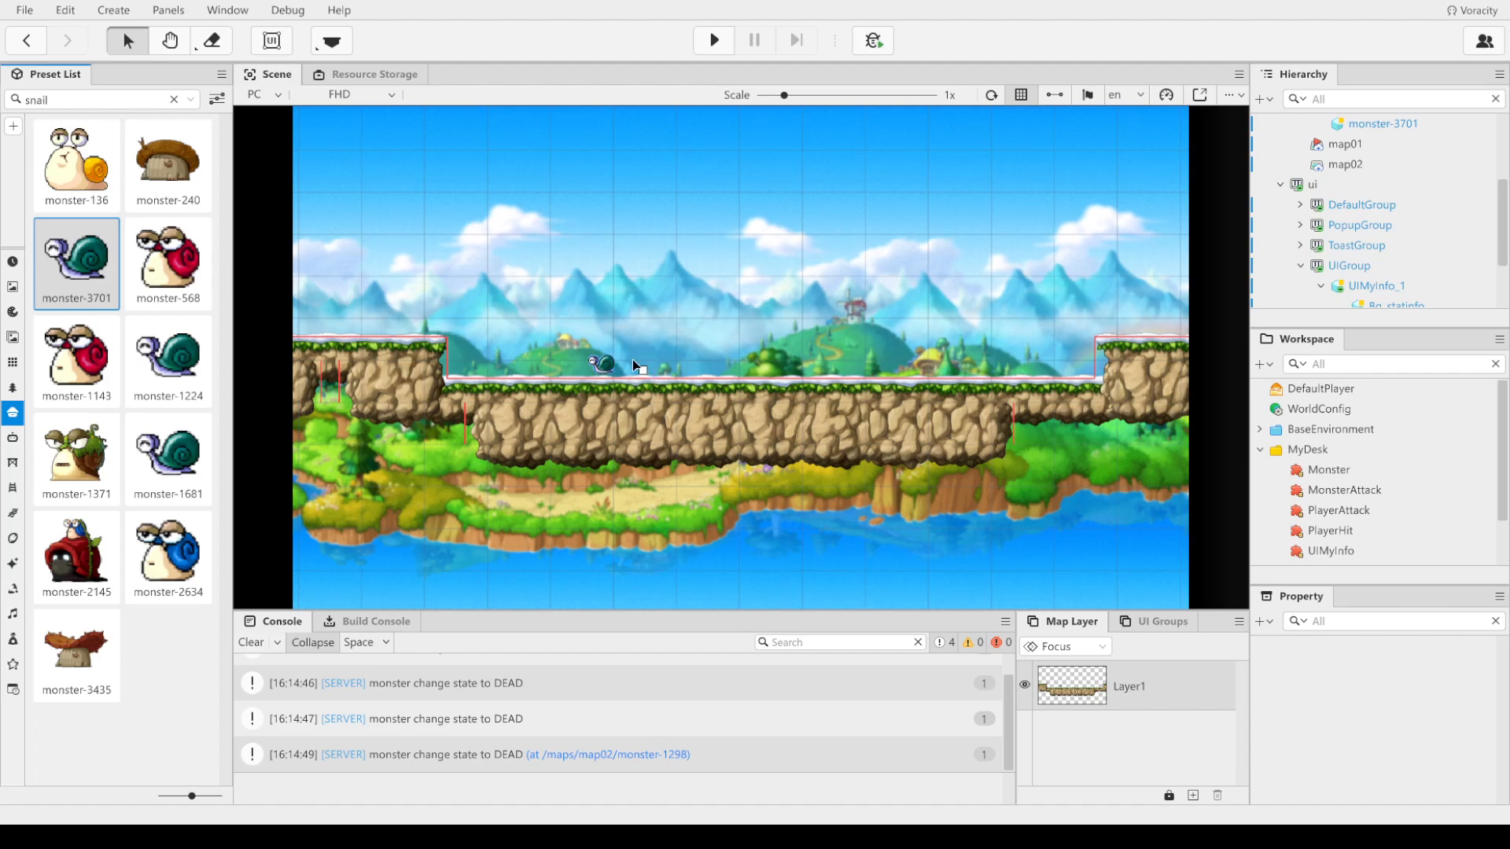
left_click_drag(632, 360, 634, 355)
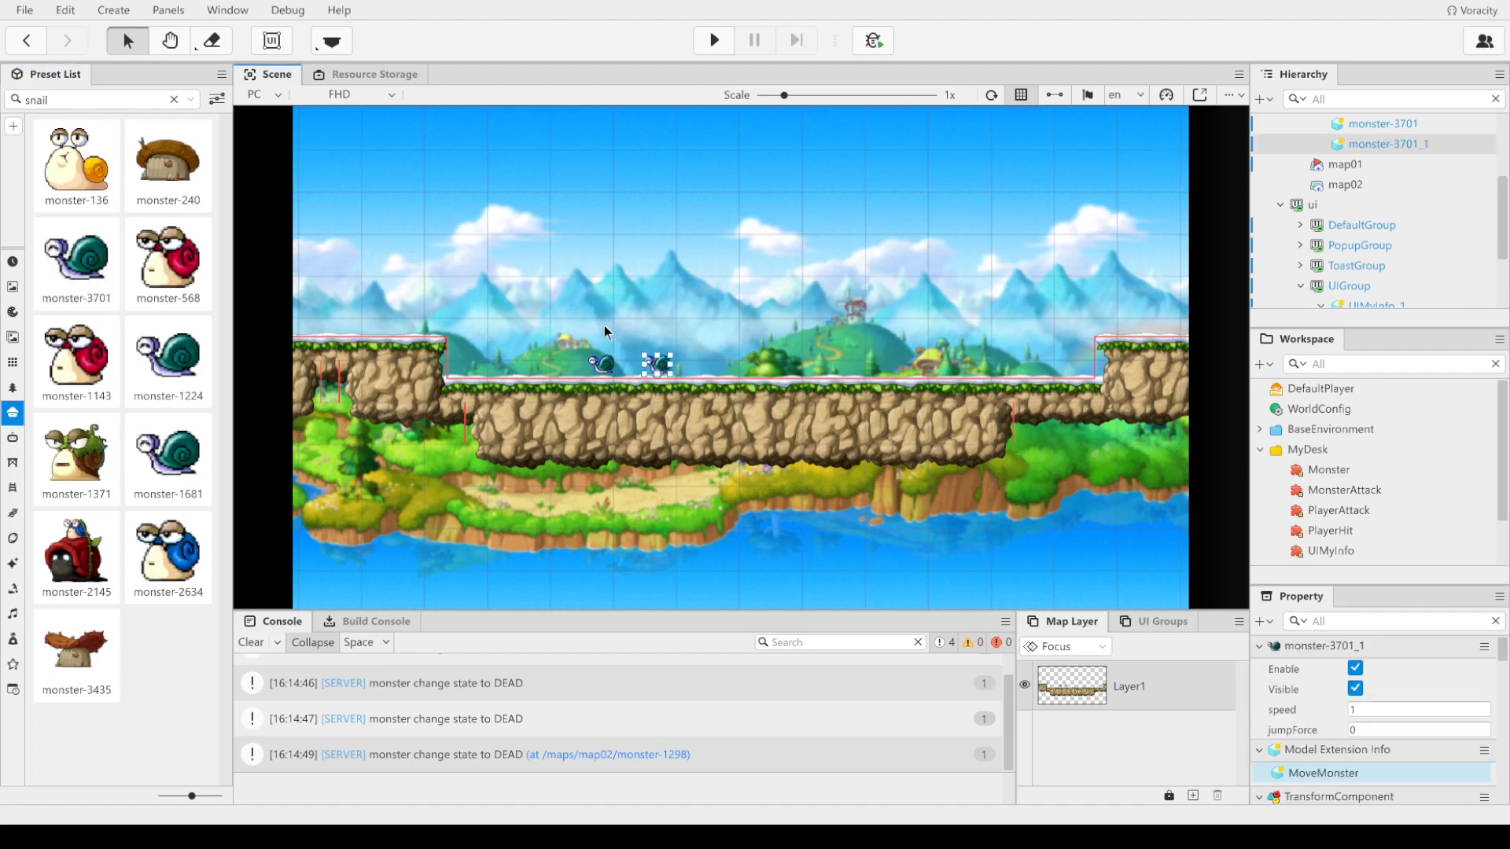
left_click(330, 196)
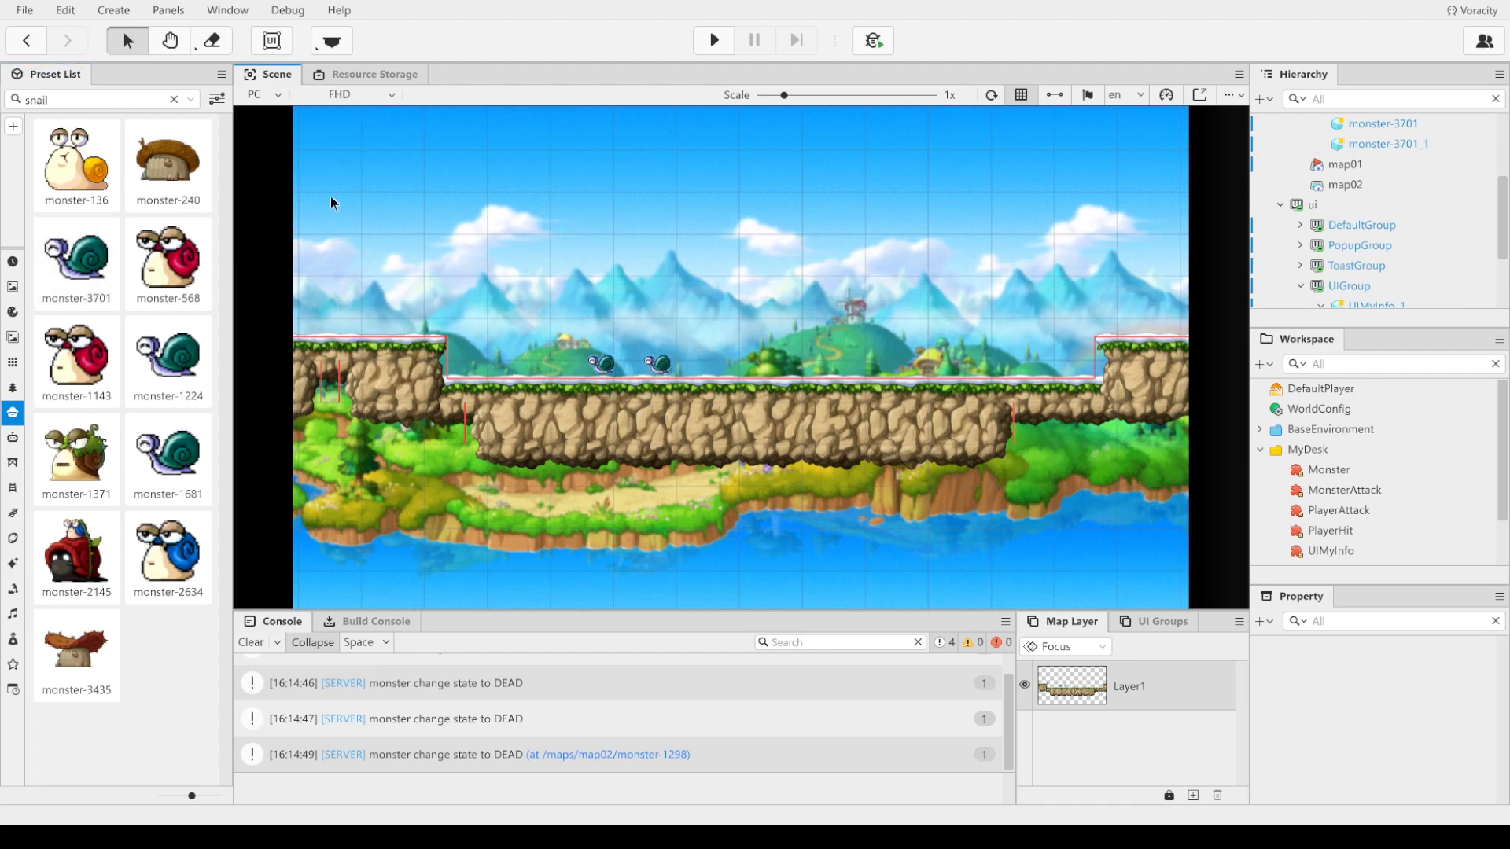
Step: Place a portal-1 preset on each raised end of map03's platform, at about X -1.98 and X 8.96
left_click(174, 99)
left_click(12, 261)
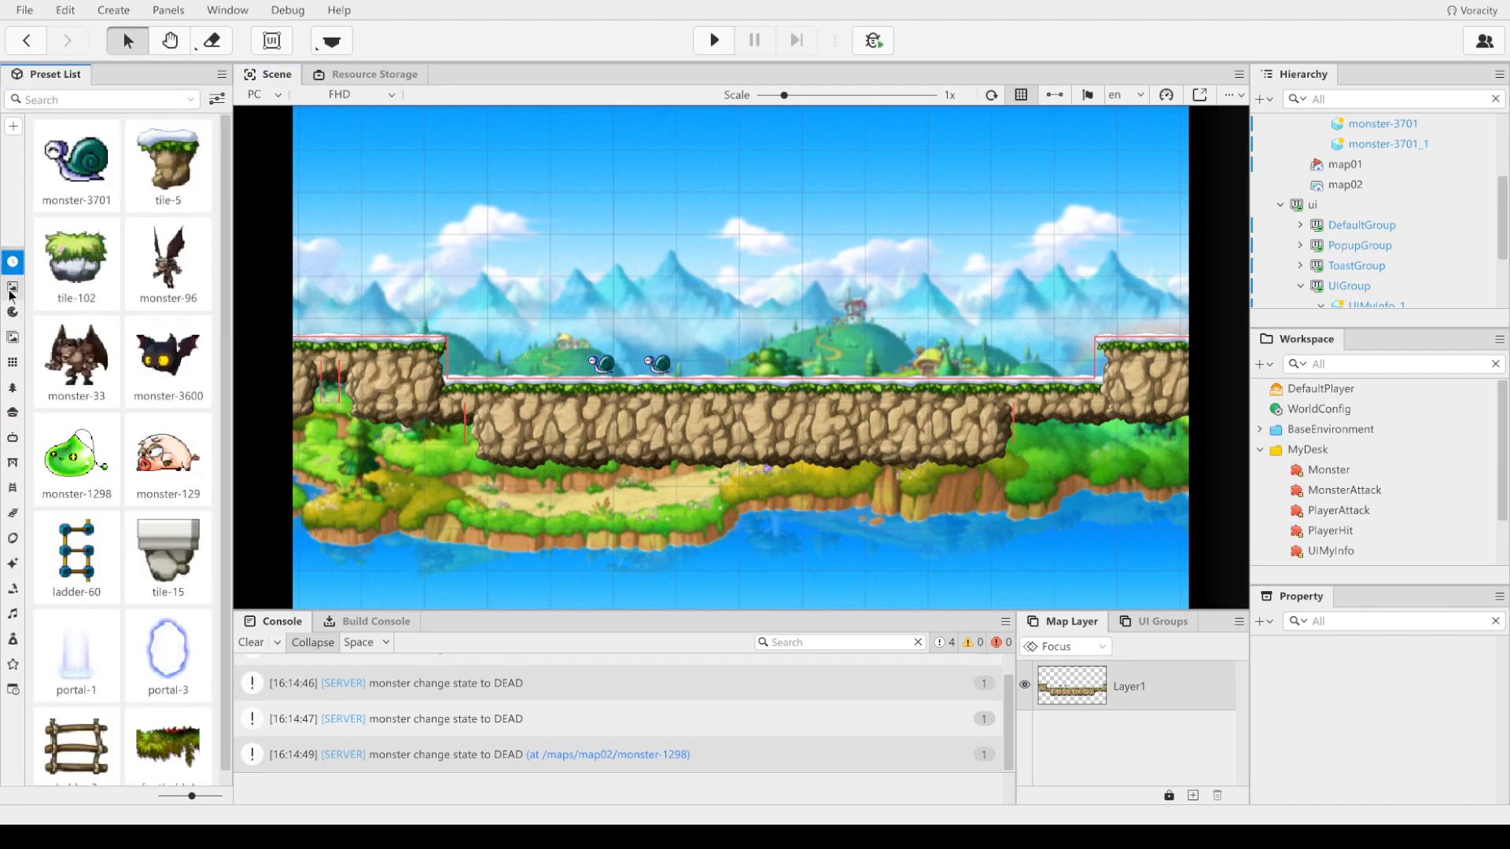
left_click(12, 290)
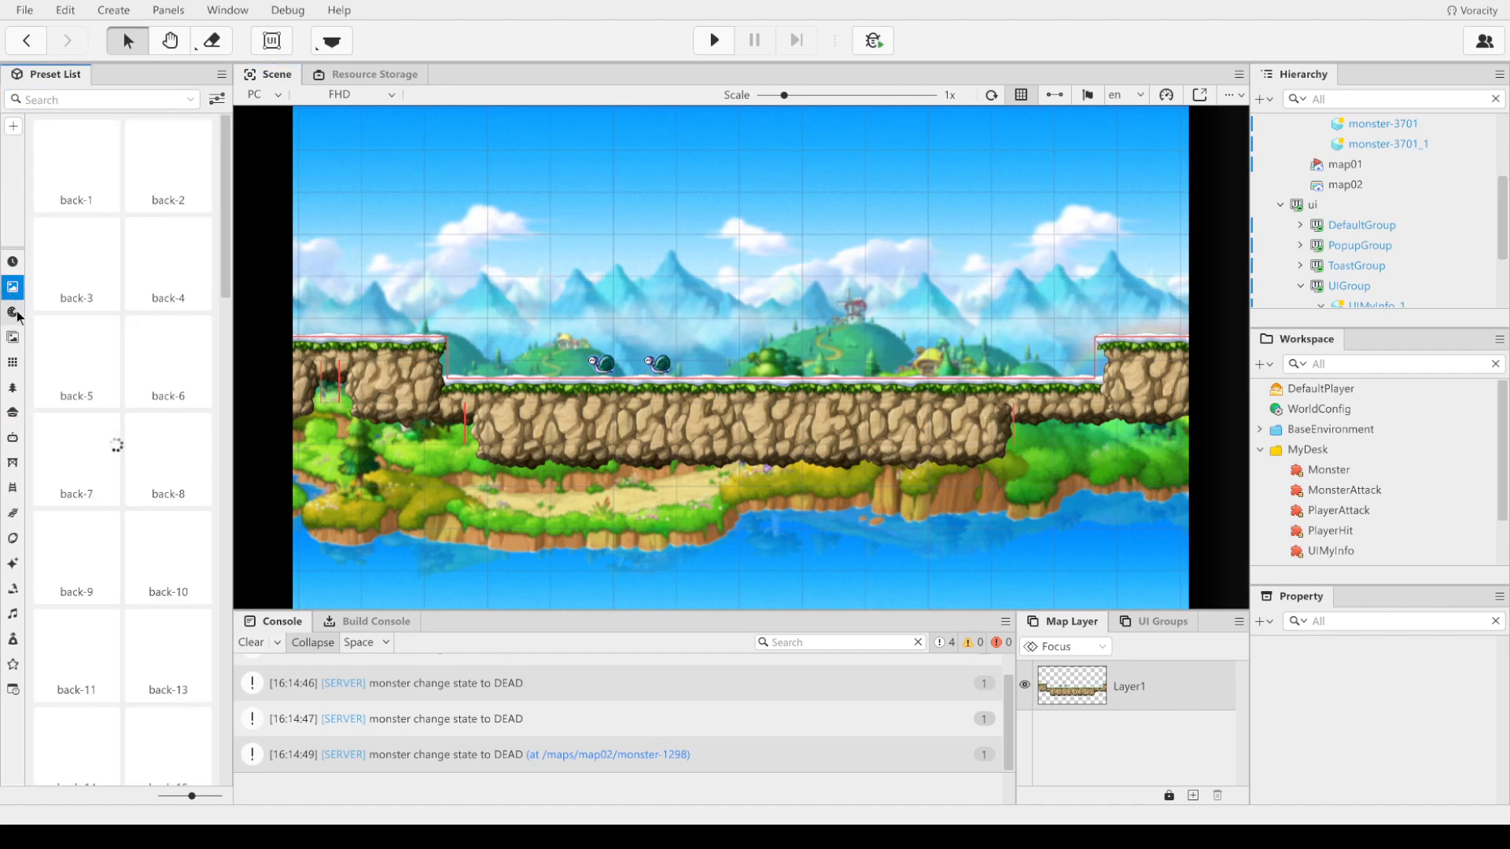
left_click(14, 614)
left_click(13, 589)
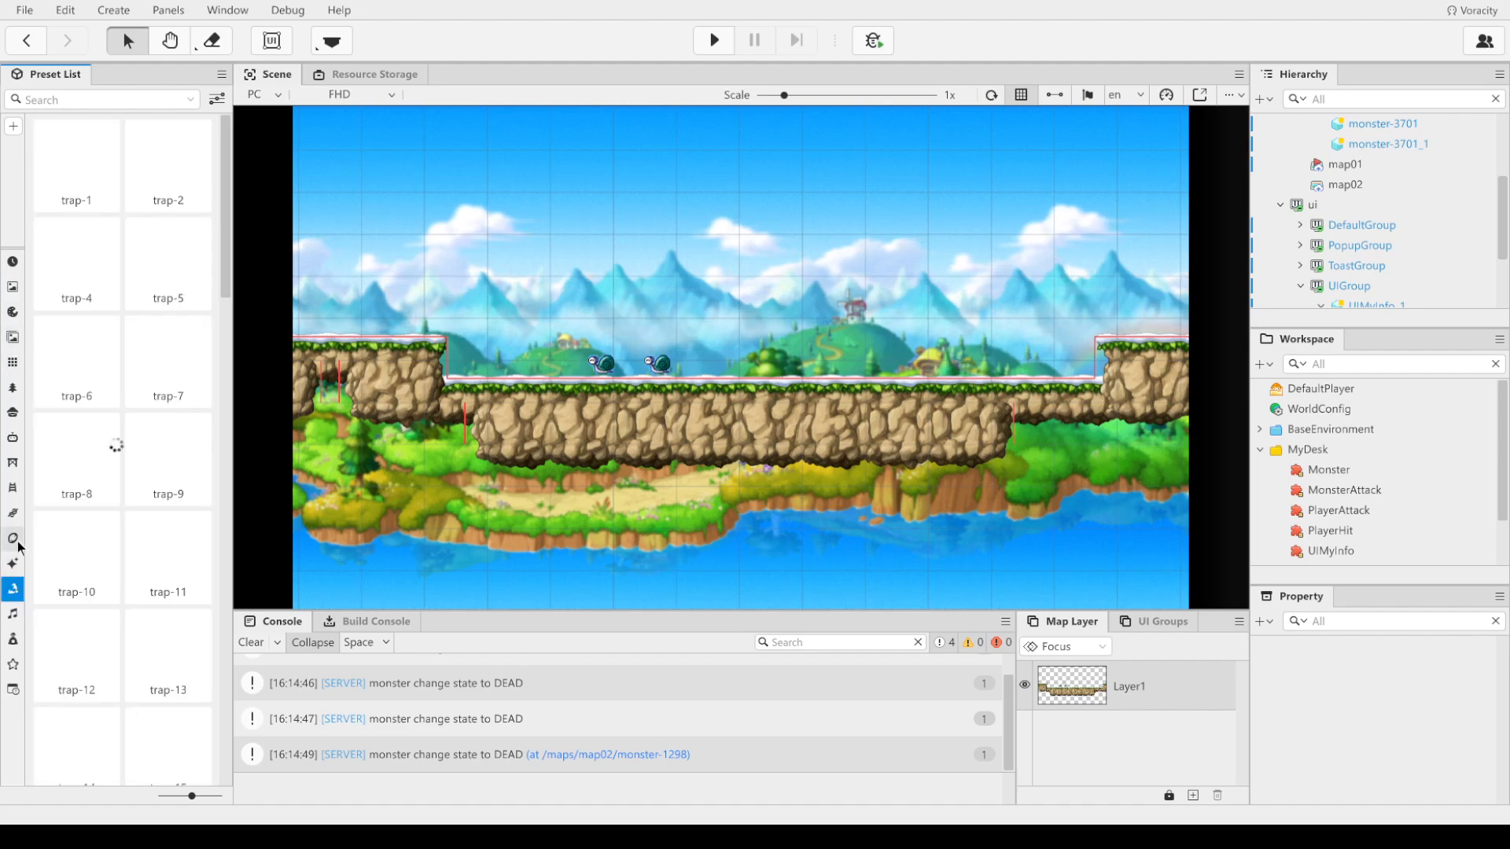
left_click(13, 539)
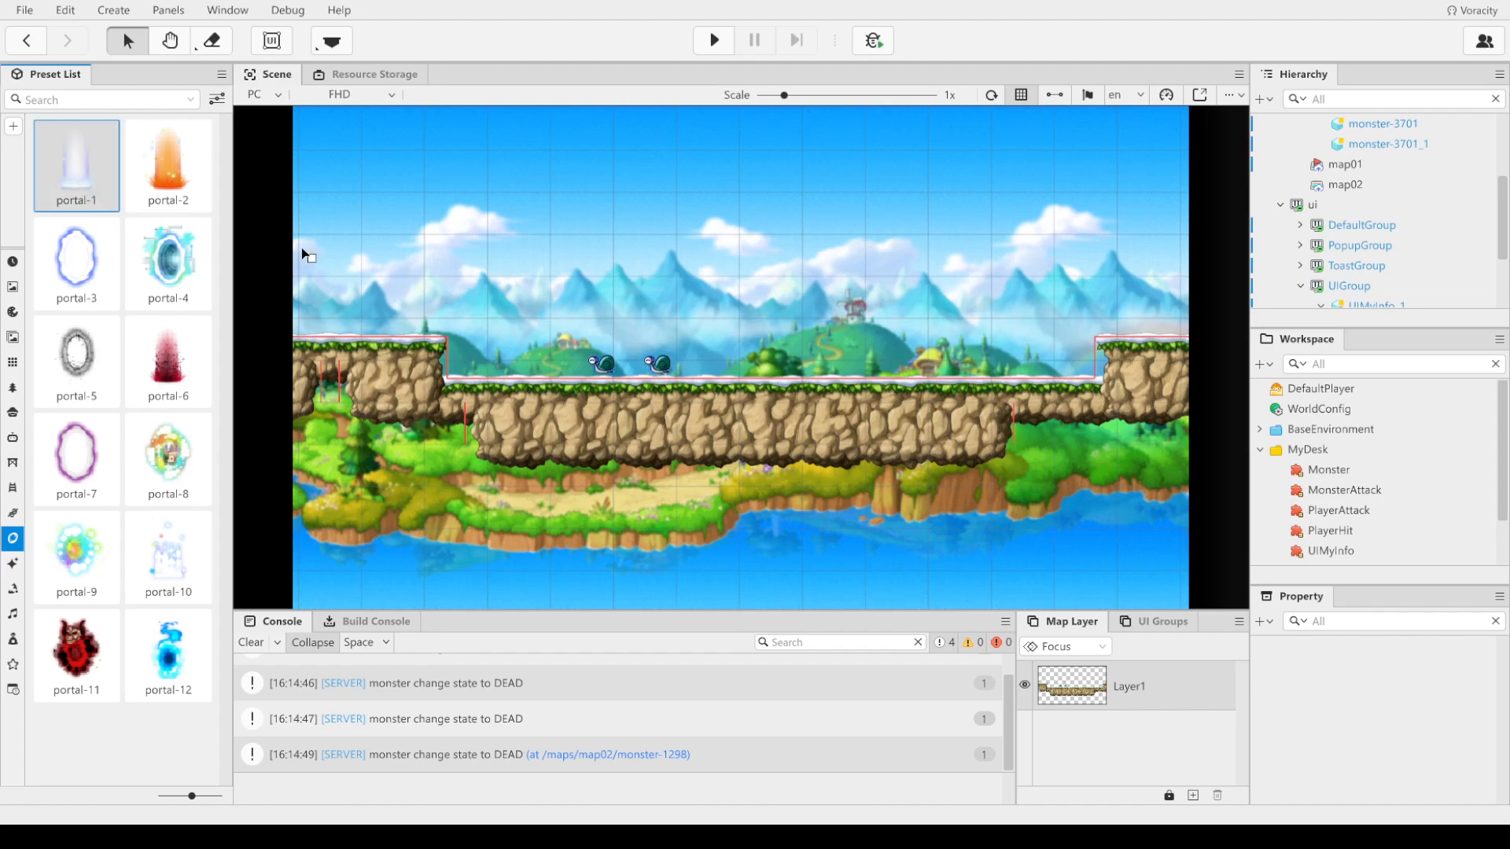
left_click_drag(303, 253, 381, 310)
left_click_drag(79, 169, 1146, 310)
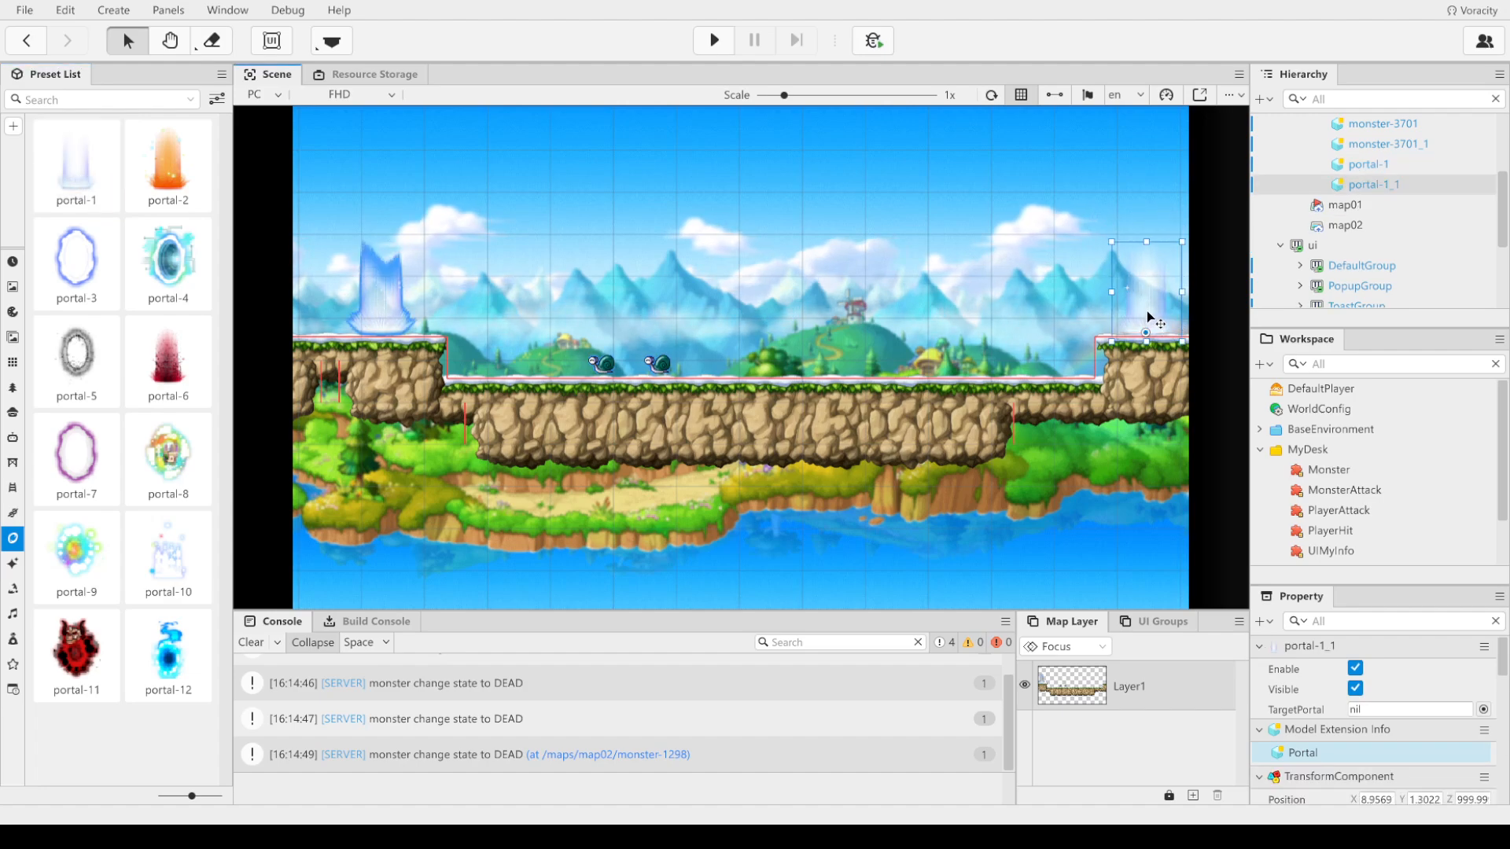
left_click(745, 229)
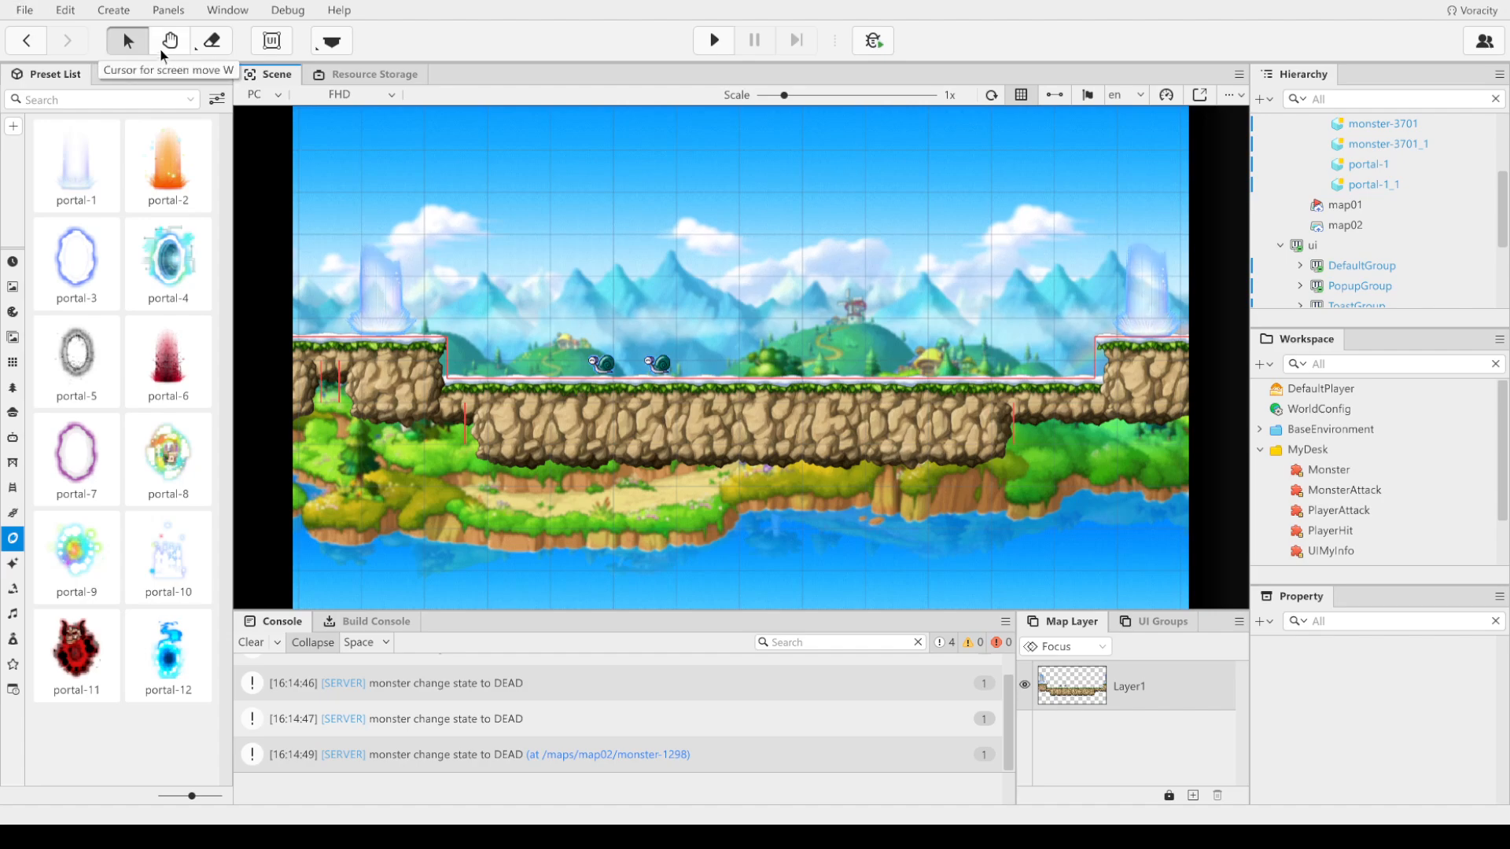
Step: Set the target of map03's portal-1 at X -1.98 to map02's portal-right
left_click(367, 297)
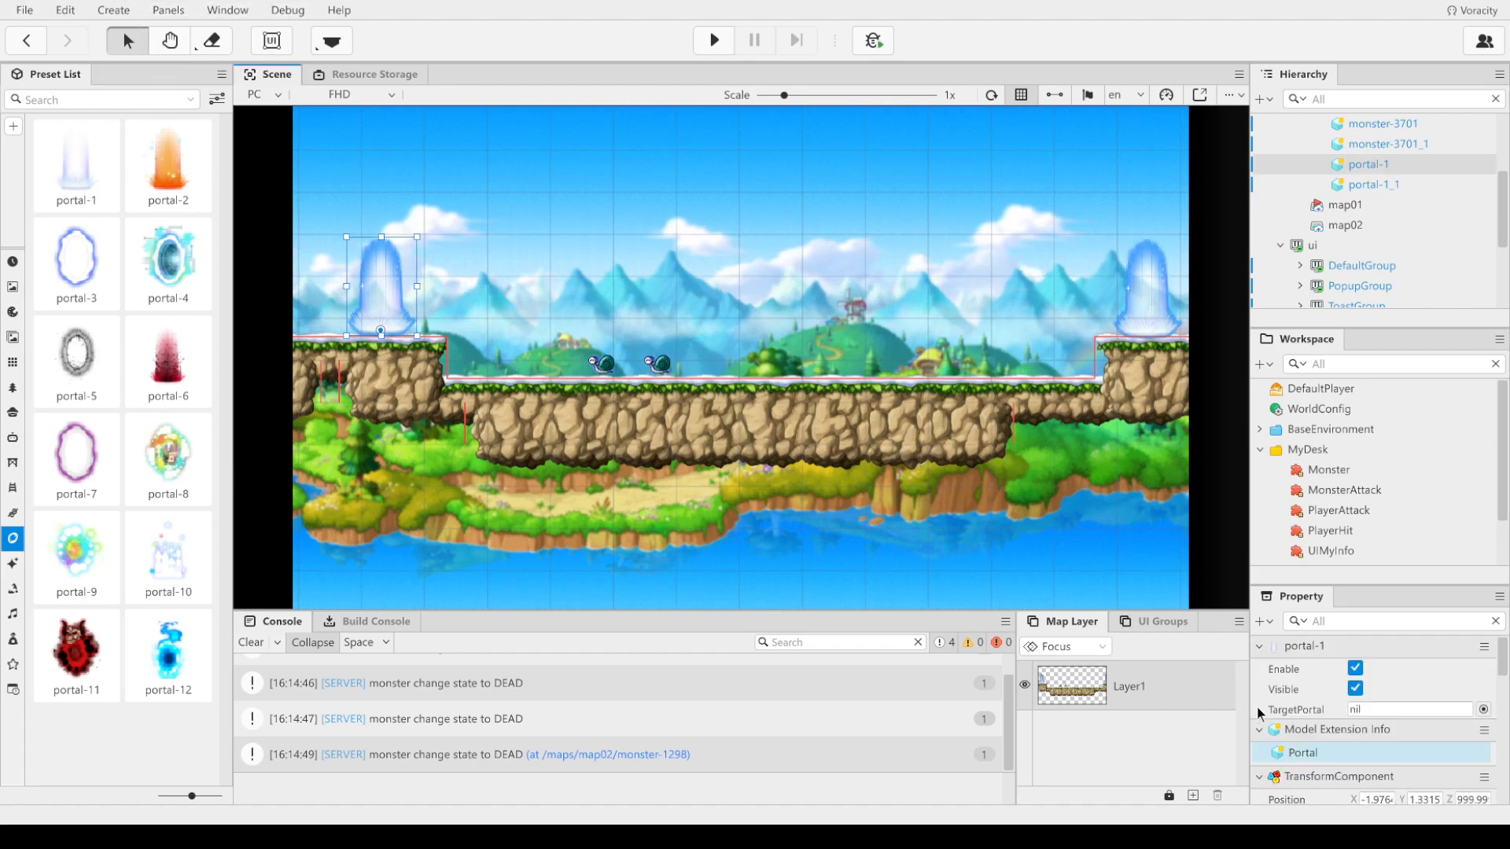
left_click(1483, 709)
scroll(687, 485, "down", 1)
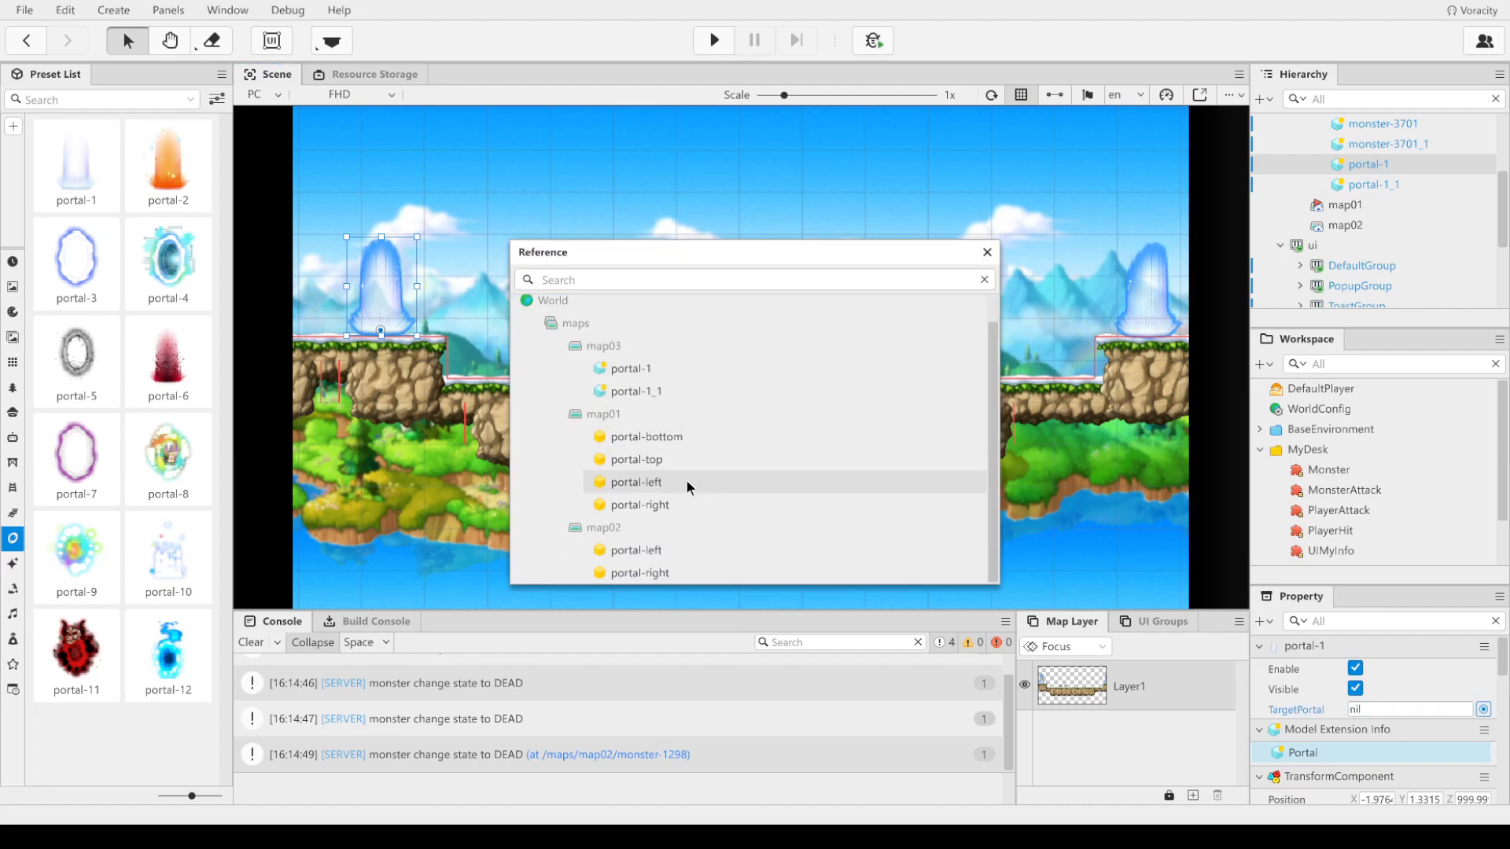
double_click(624, 574)
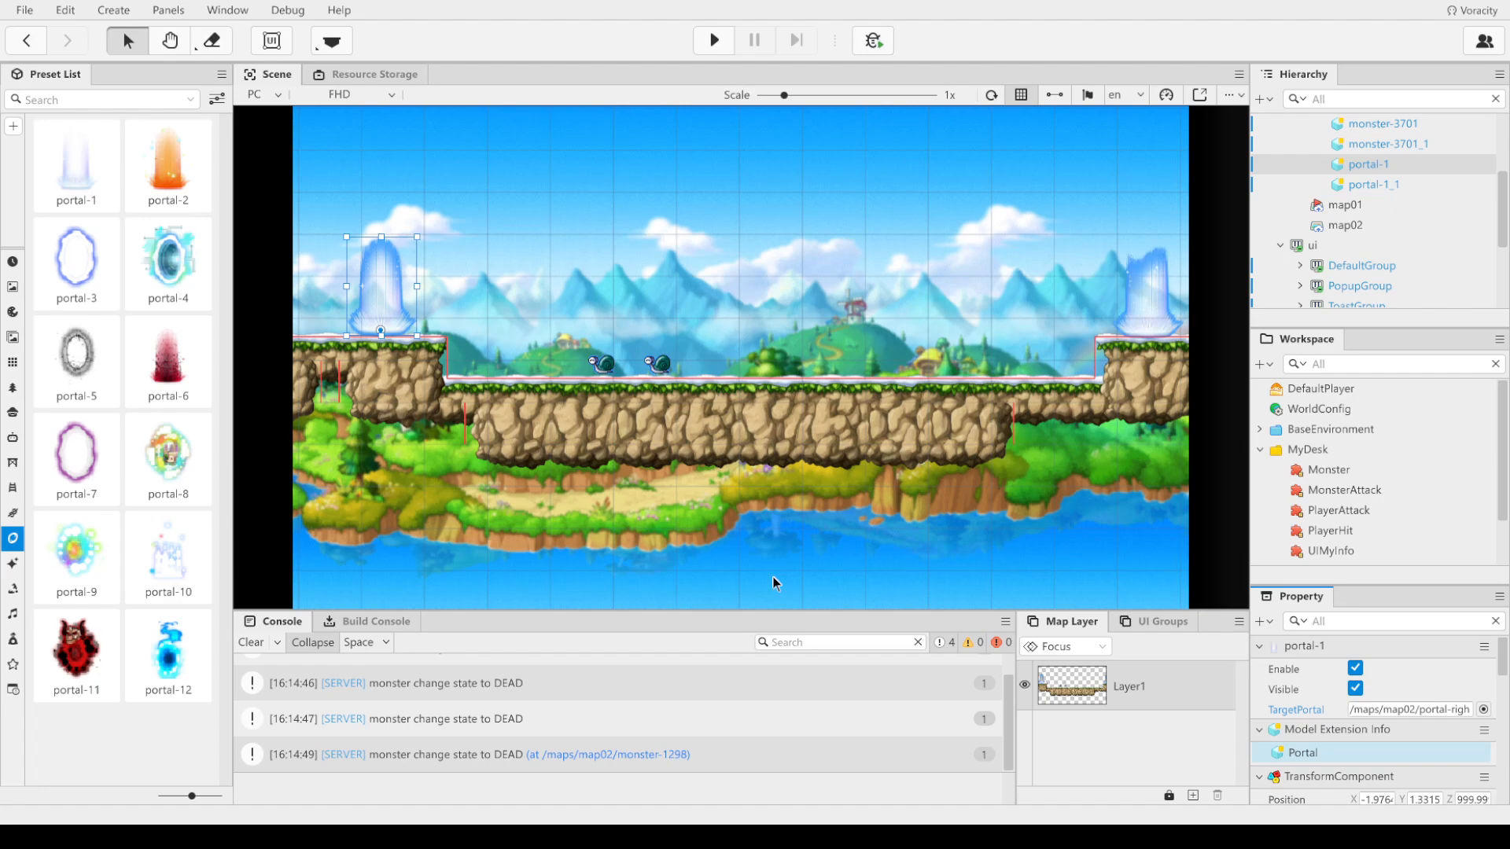
Step: Rename map03's portal-1 entity as portal-left
left_click(1377, 166)
right_click(1376, 166)
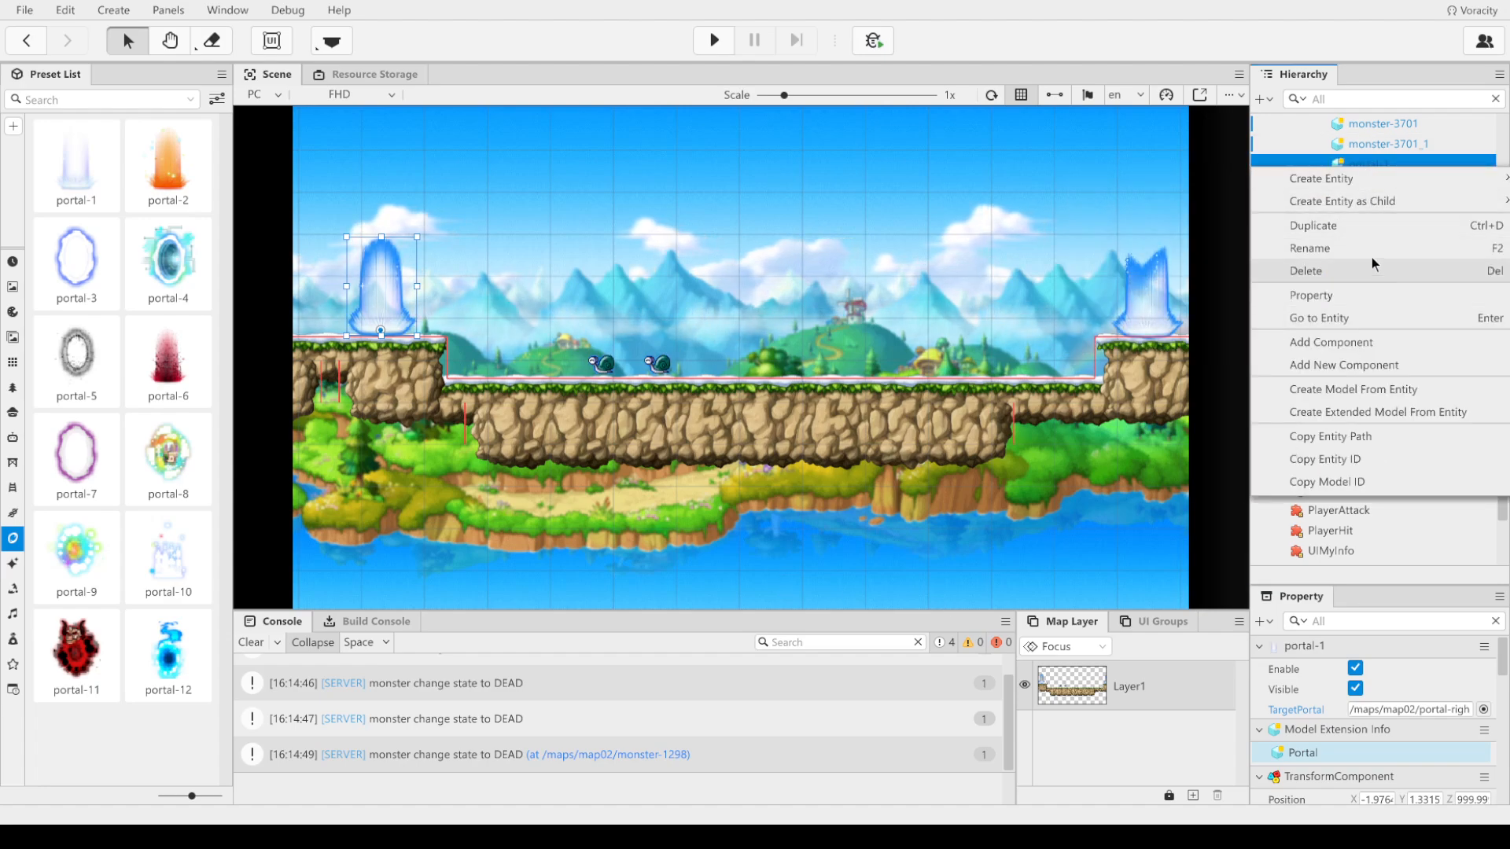
left_click(1371, 243)
type("portal-")
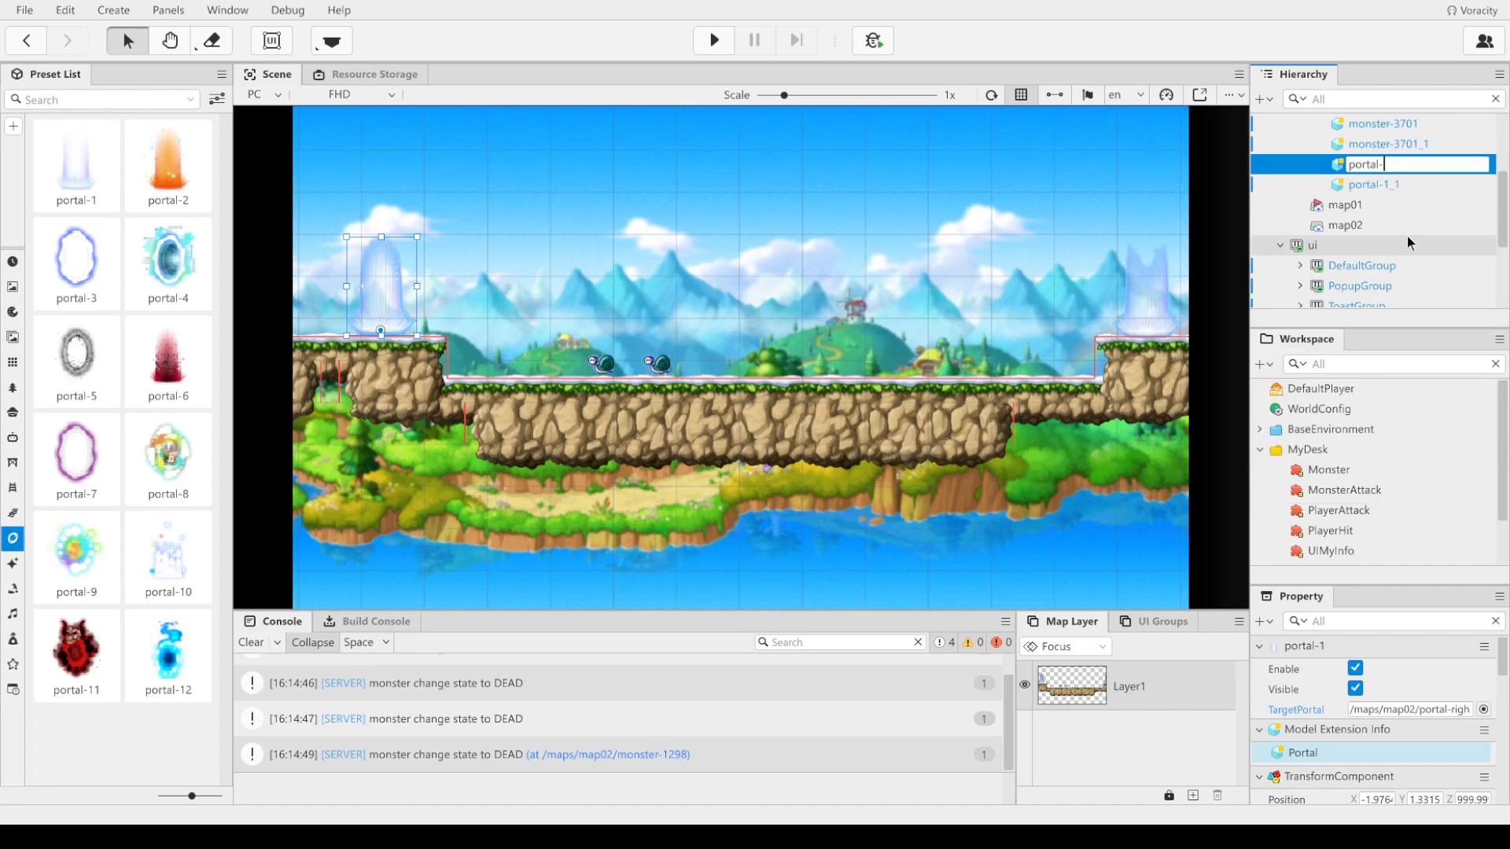
type("left")
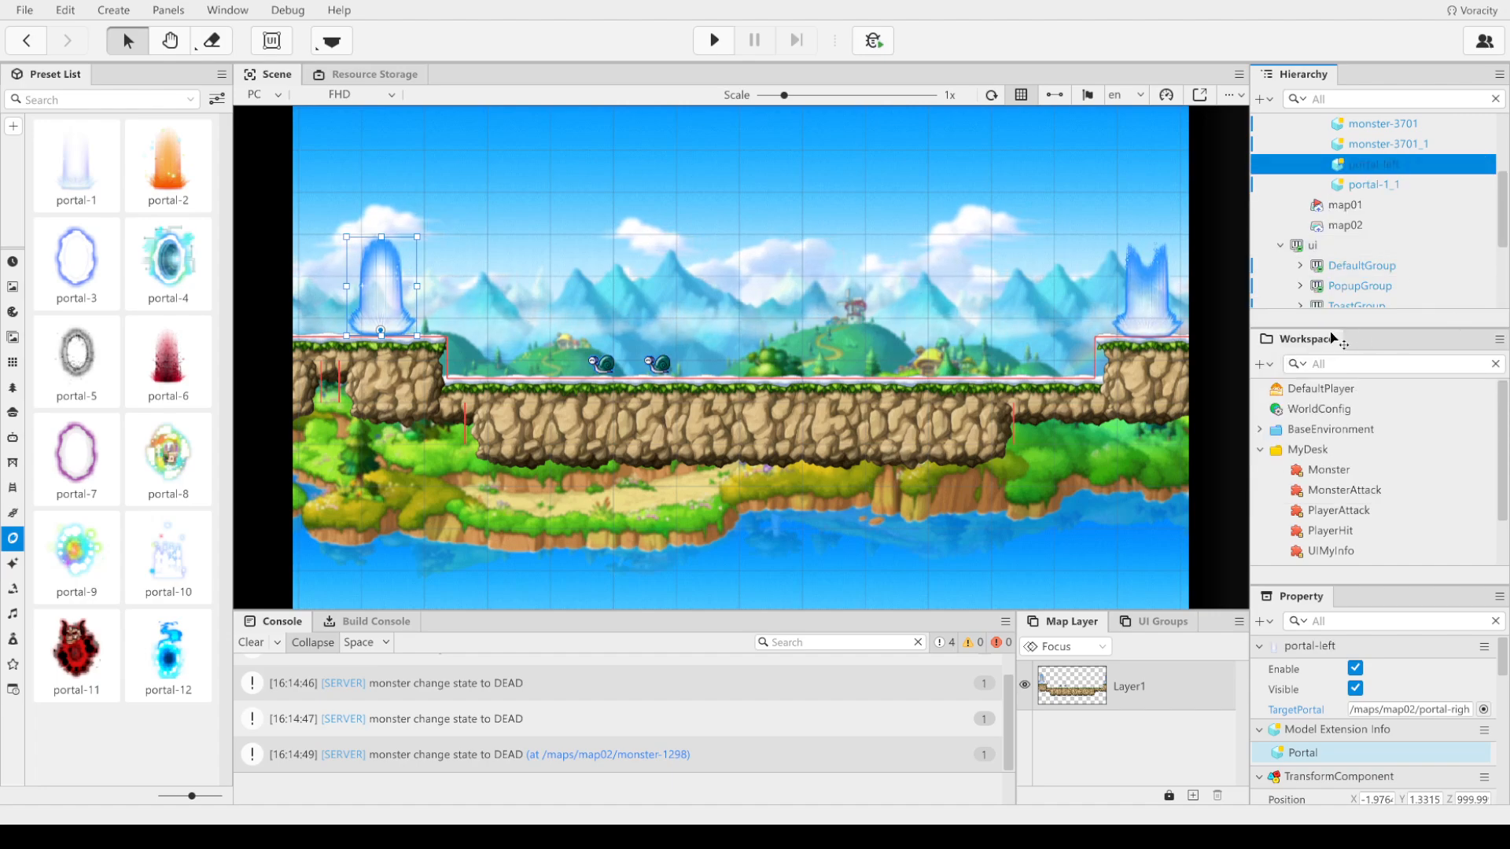
Step: Rename map03's other portal, portal-1_1, as portal-right
left_click(1146, 295)
right_click(1395, 184)
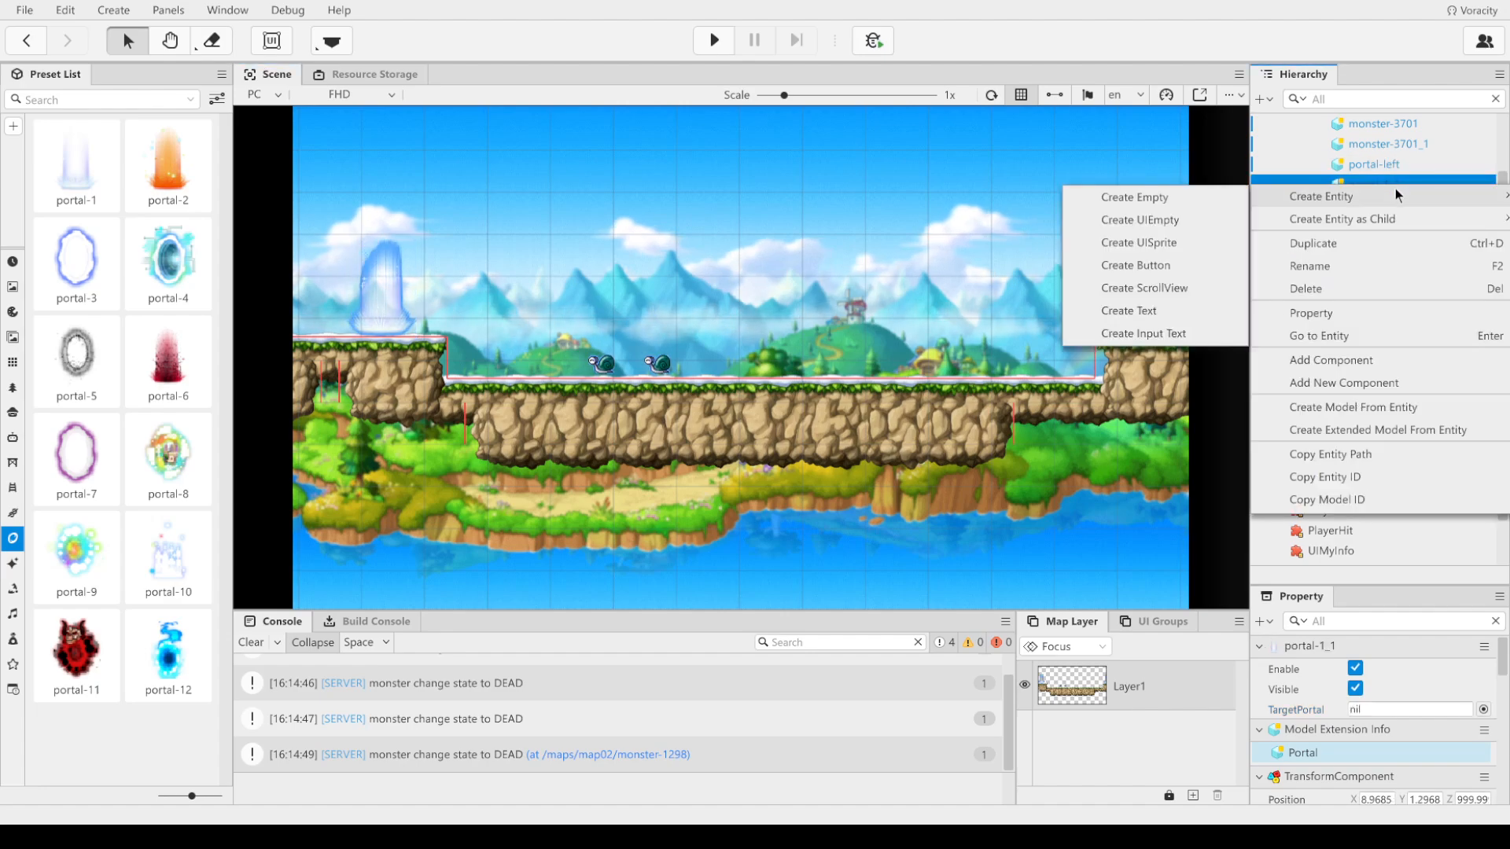
left_click(1356, 267)
key("End")
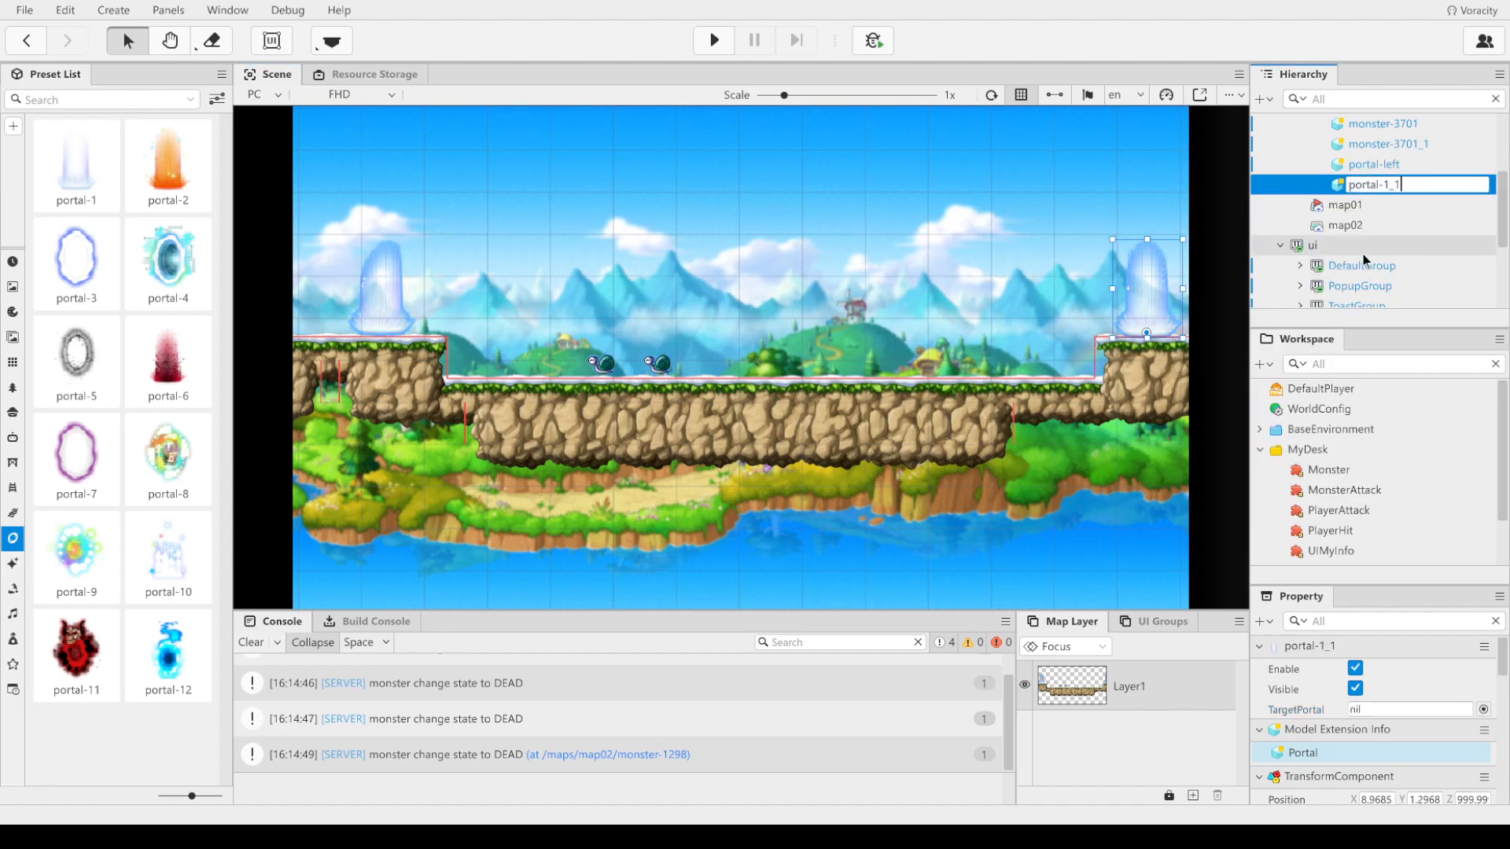
key("BackSpace")
key("BackSpace")
key("BackSpace")
type("right")
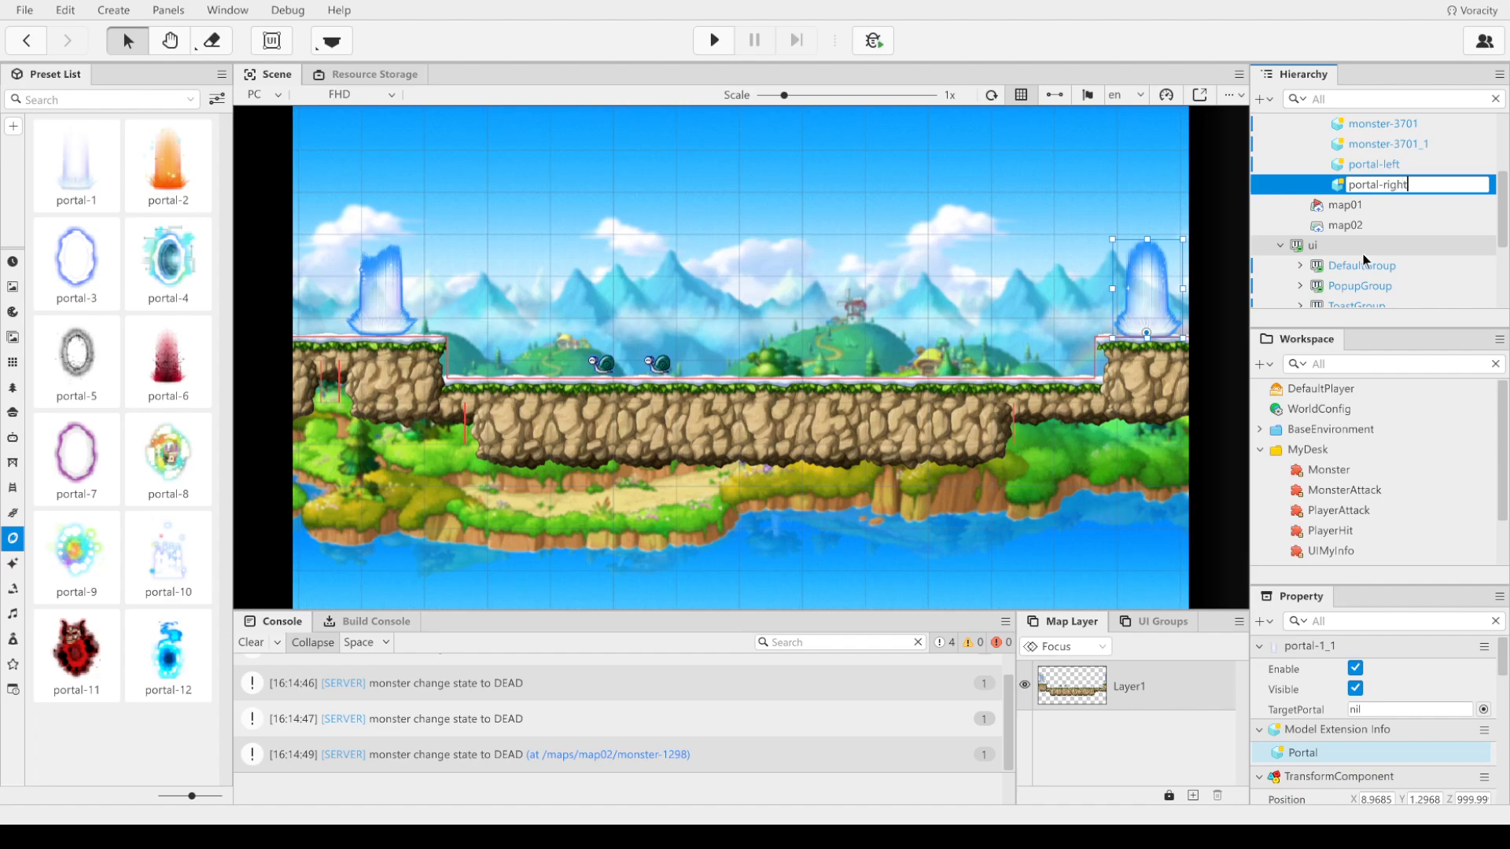
key("Return")
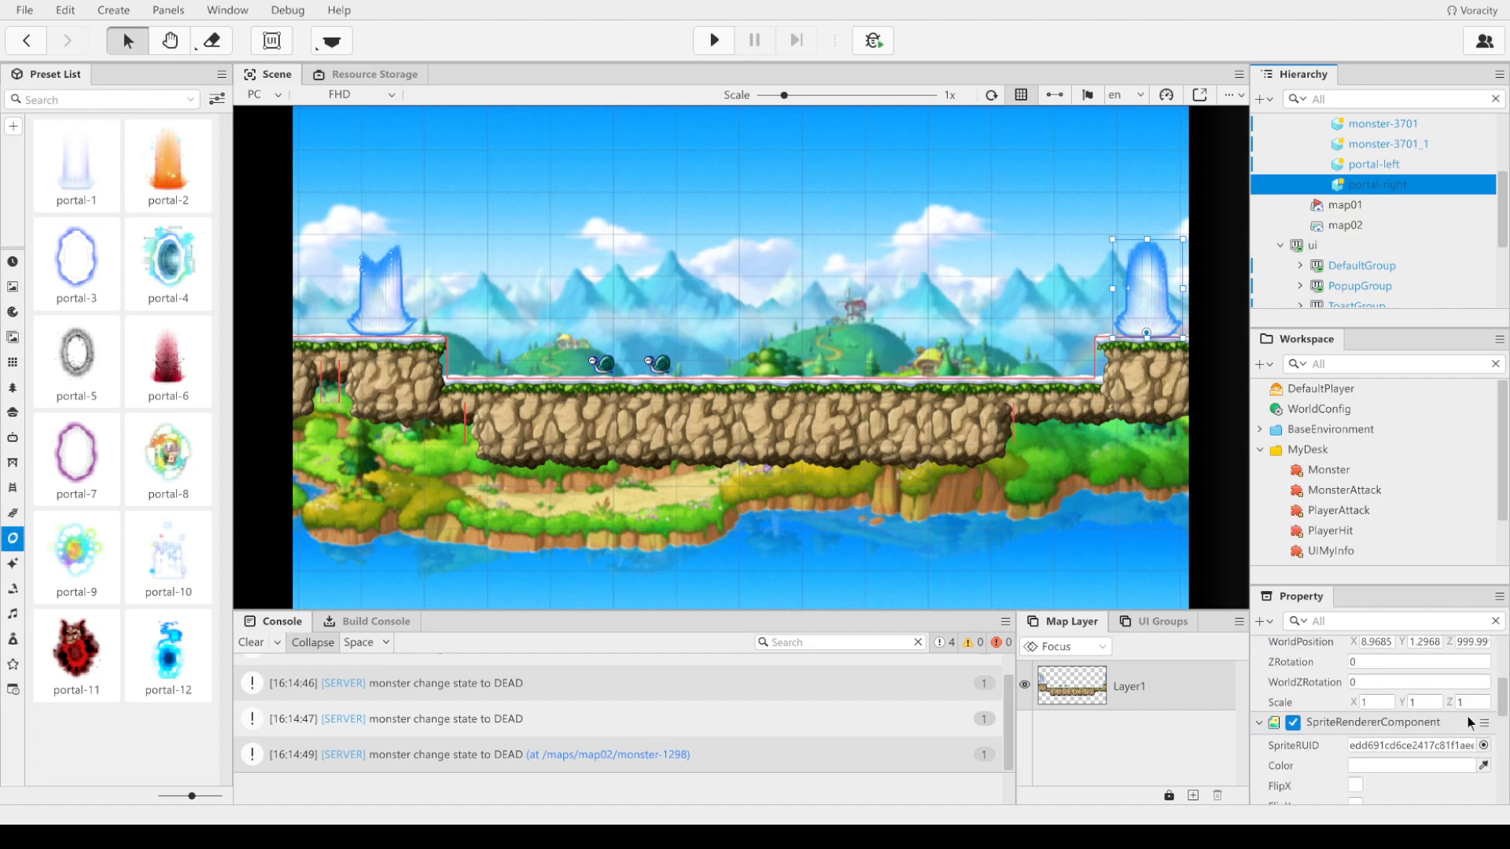
Step: Set the target of map03's portal-right to map01's portal-left and deselect it
scroll(1467, 715, "down", 4)
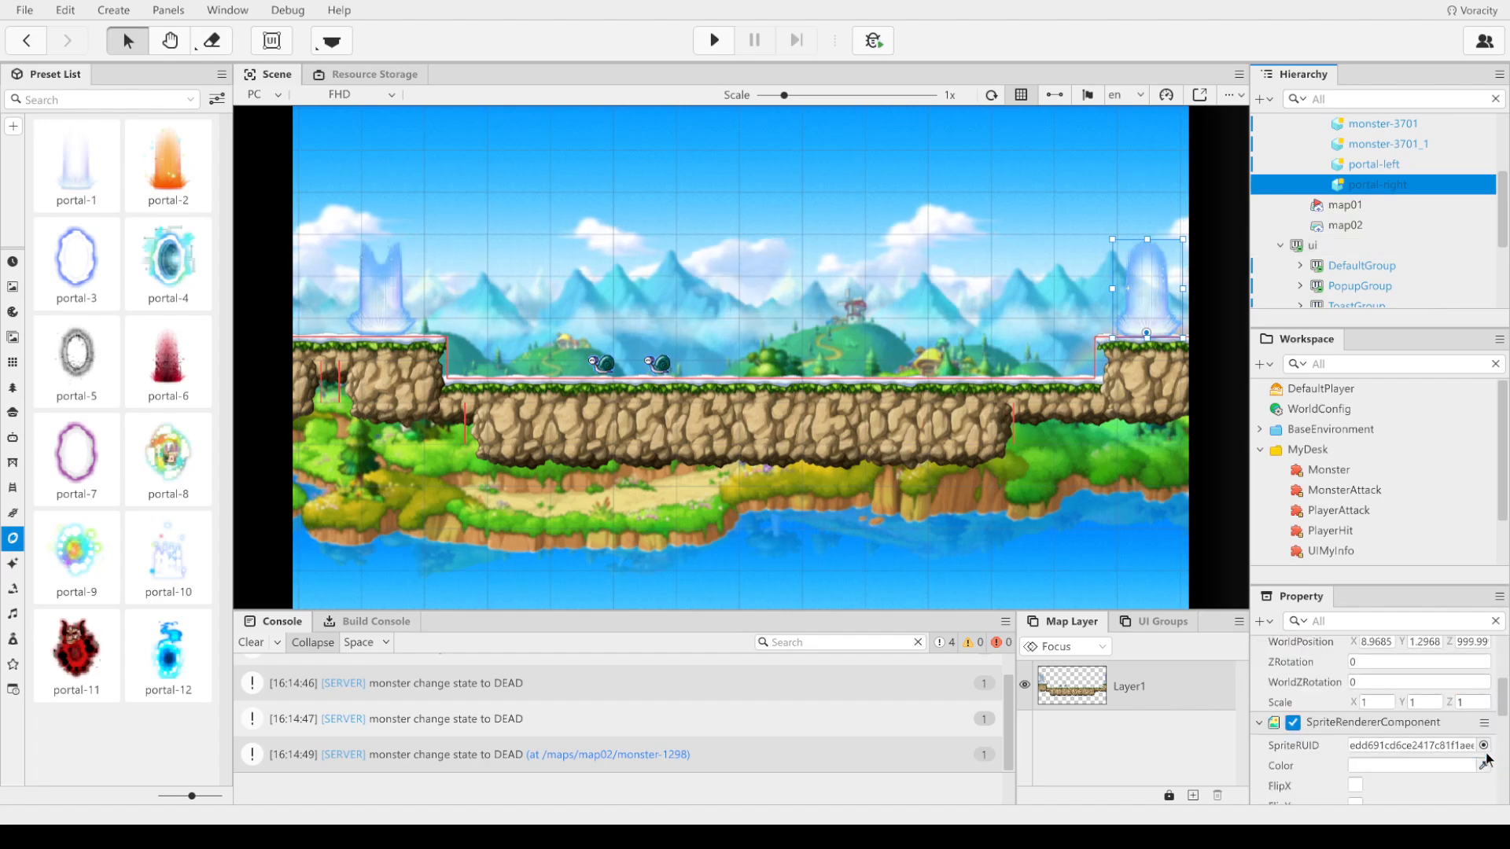
scroll(1429, 743, "up", 4)
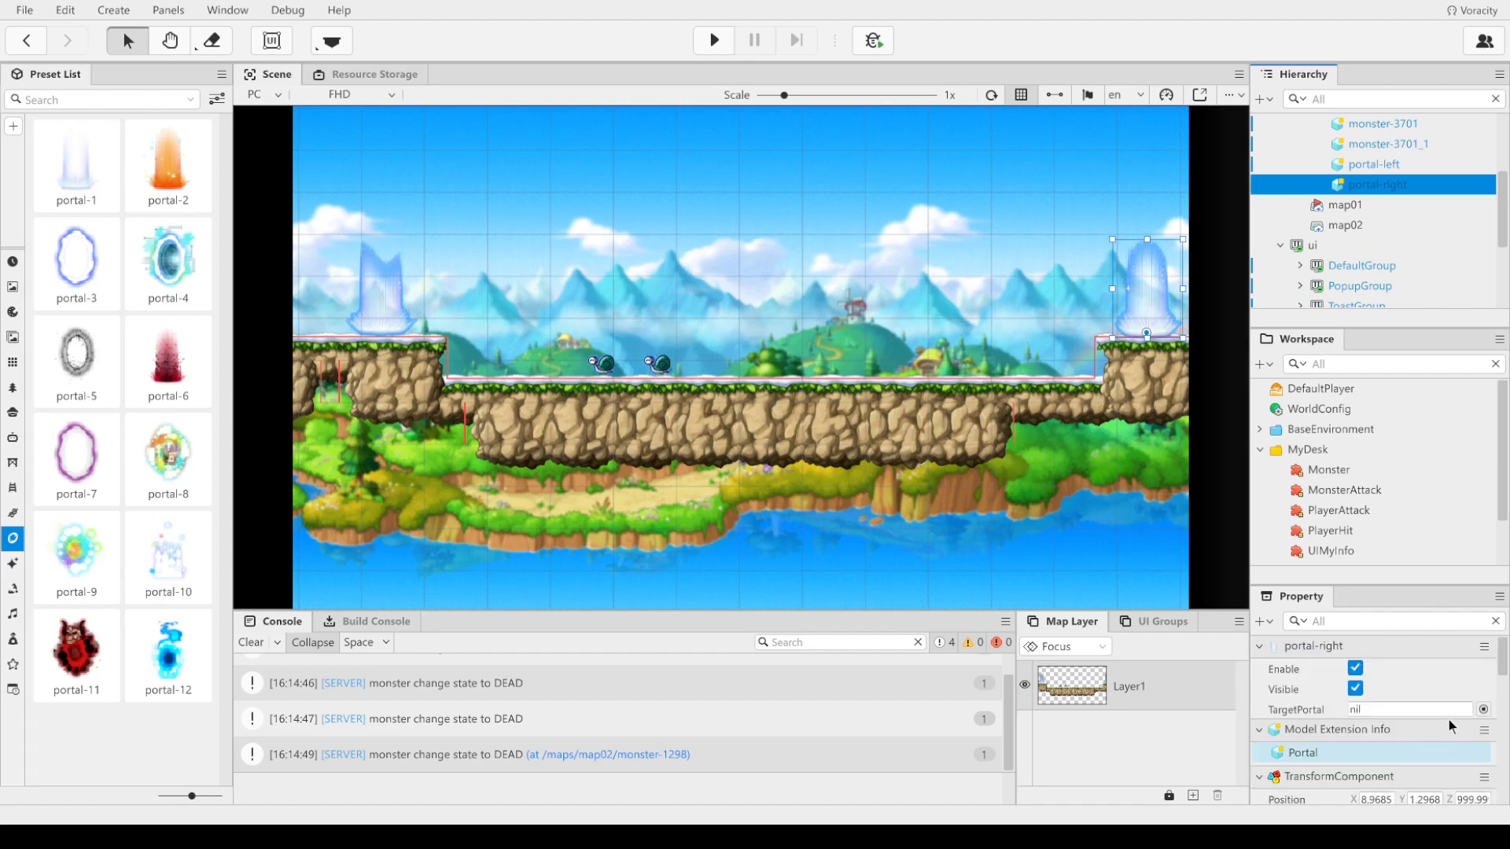
left_click(1483, 710)
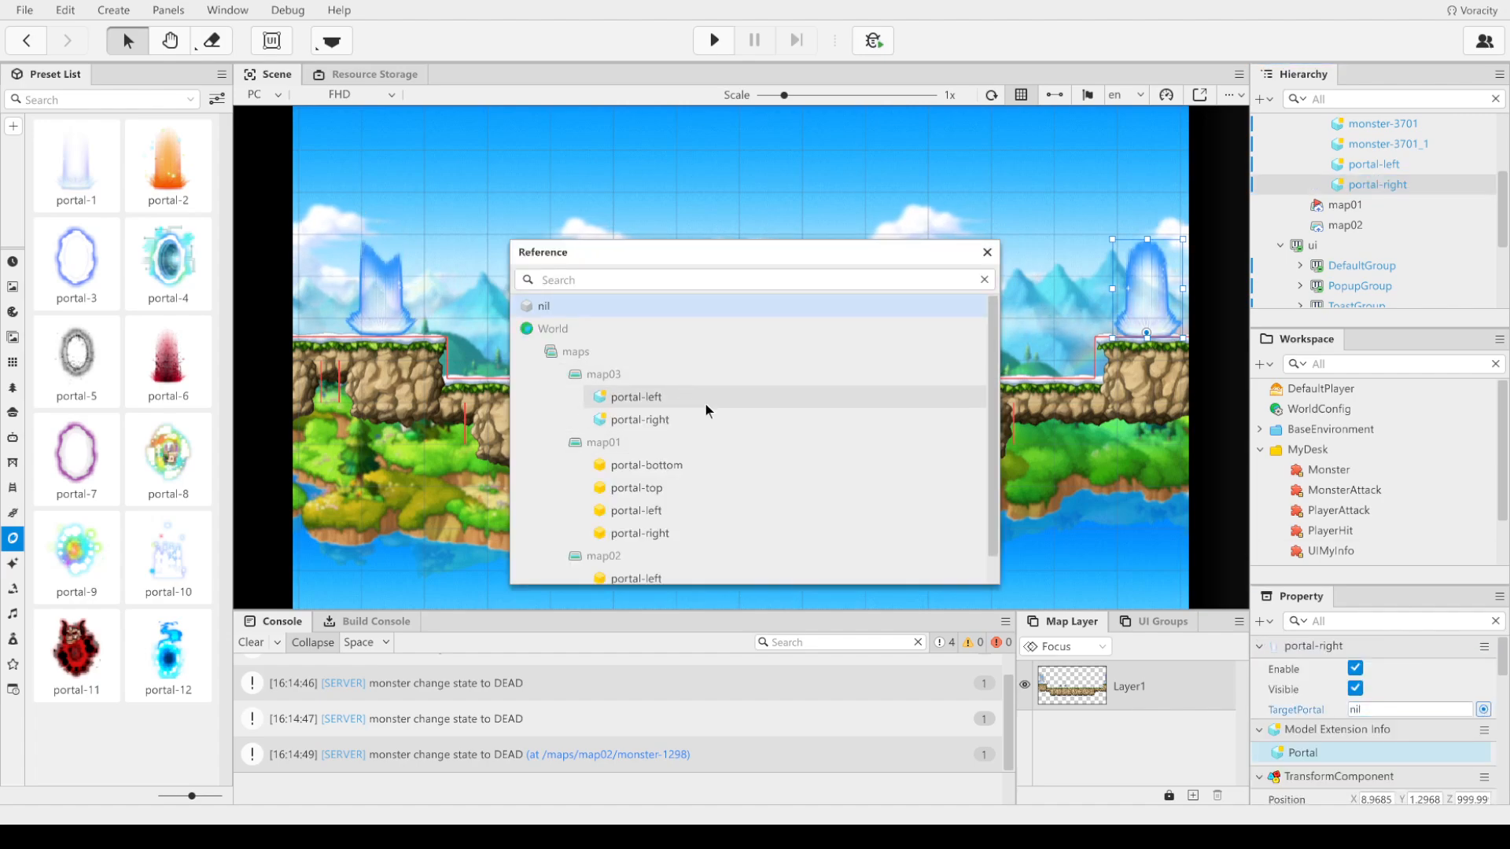
scroll(696, 400, "down", 1)
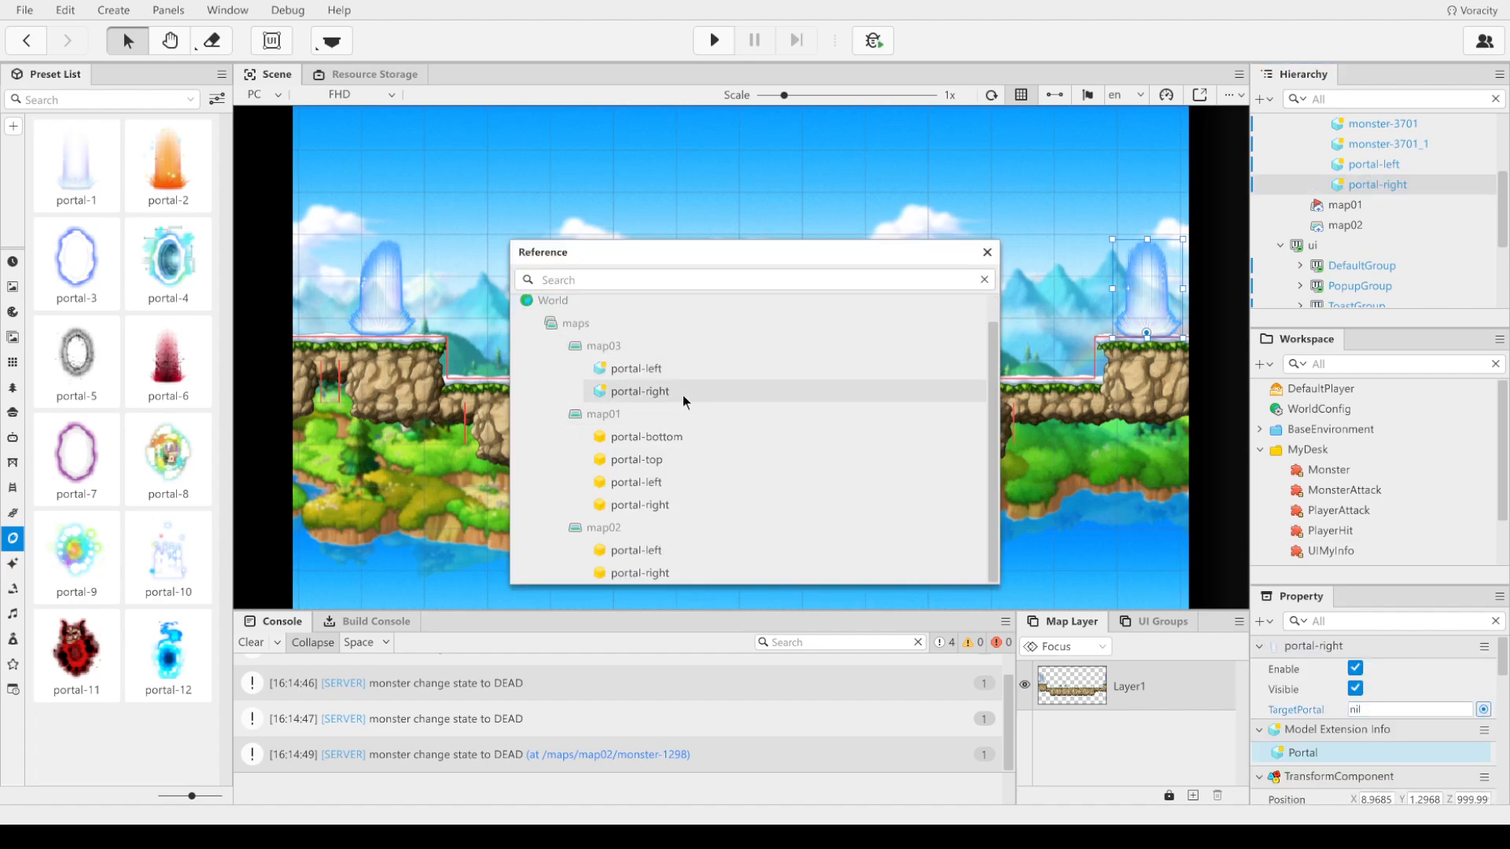
double_click(671, 483)
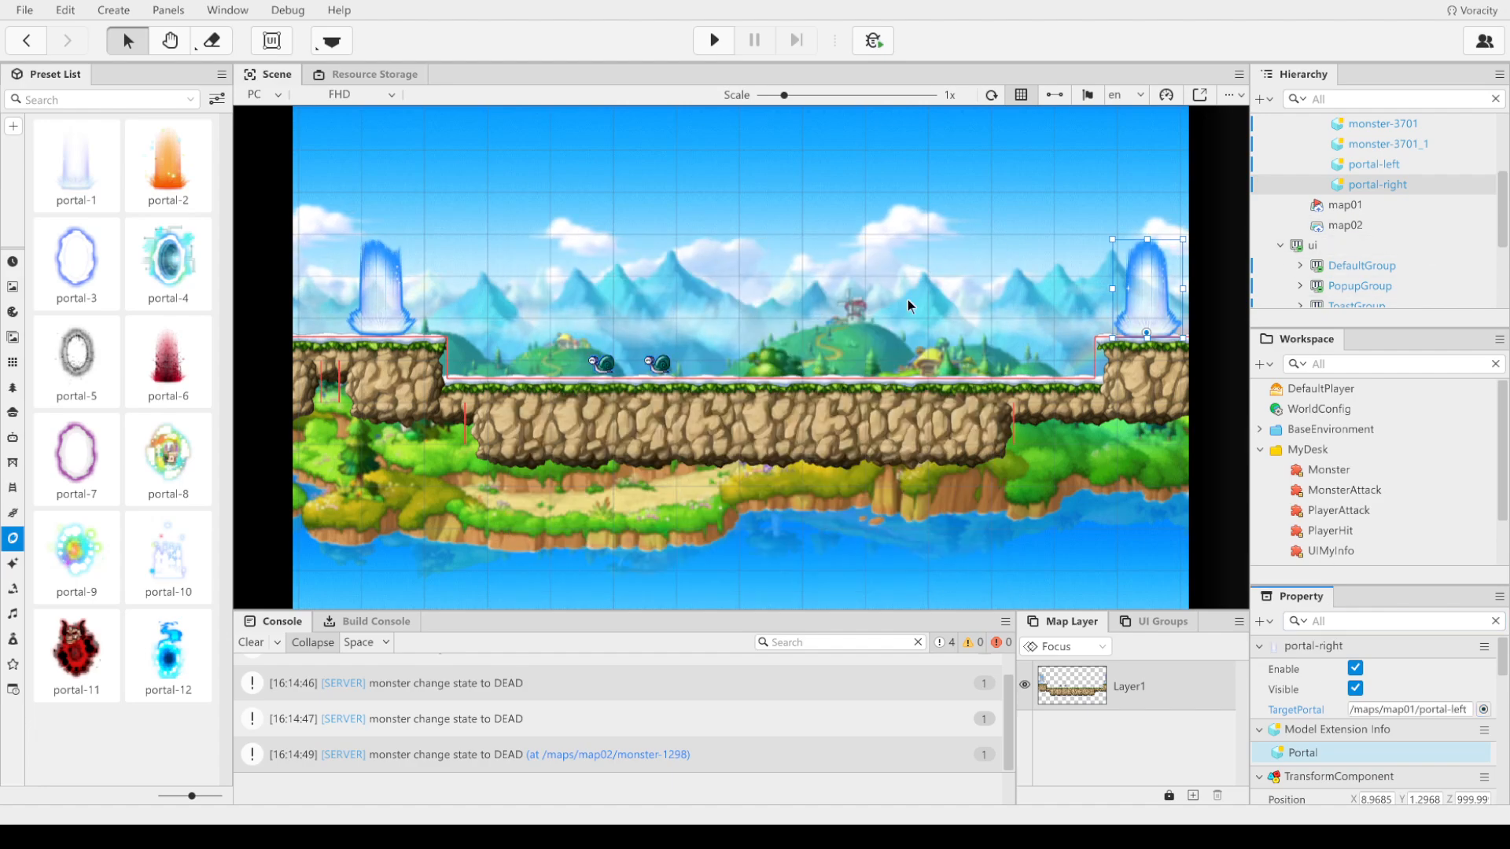
left_click(882, 280)
Step: Load map02 from the map list, saving the changes made to map03
left_click(227, 10)
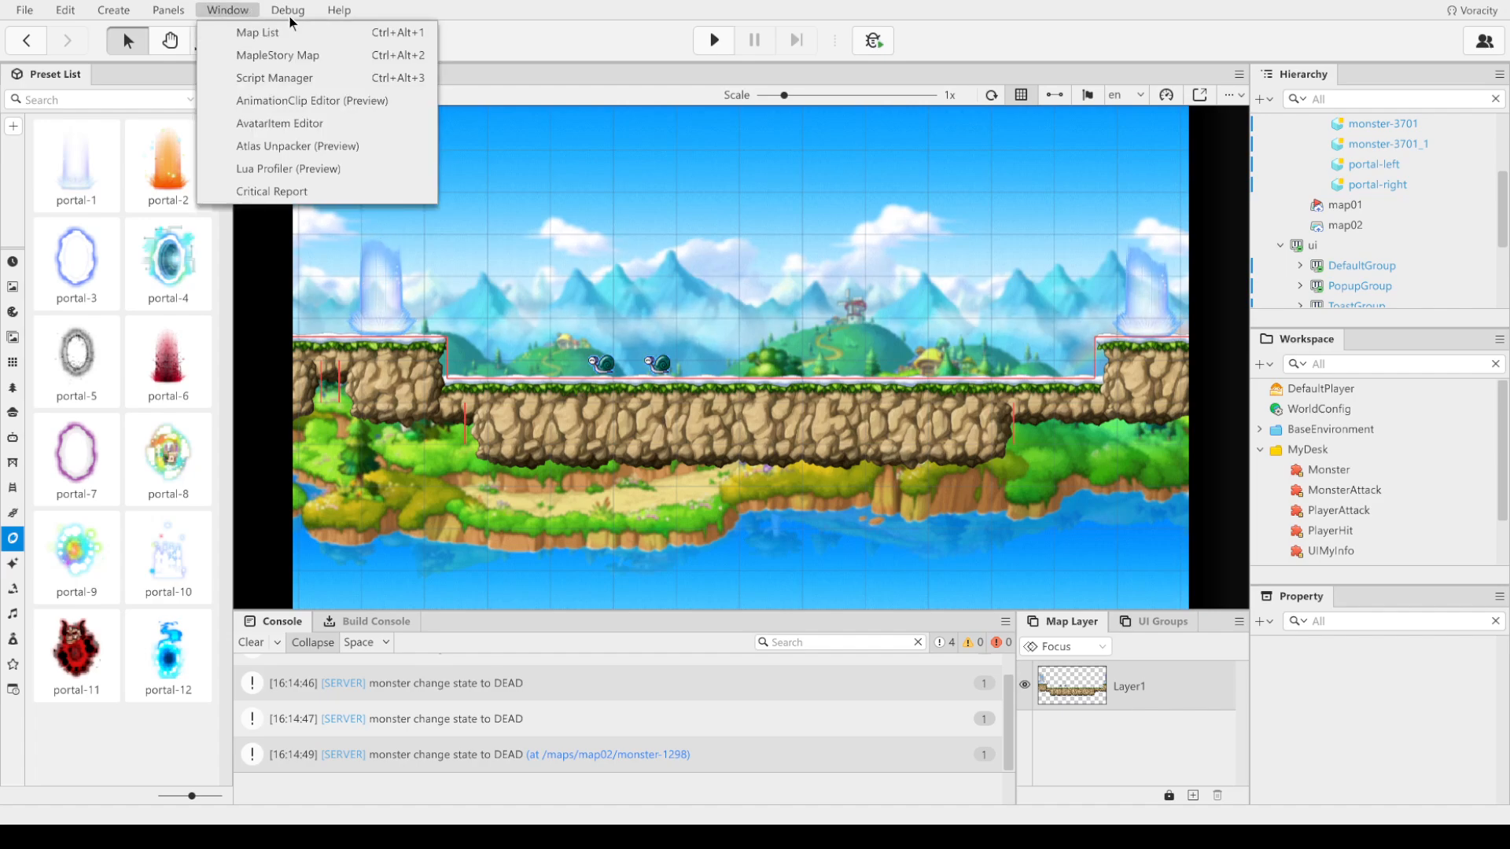
mouse_move(288, 9)
mouse_move(227, 10)
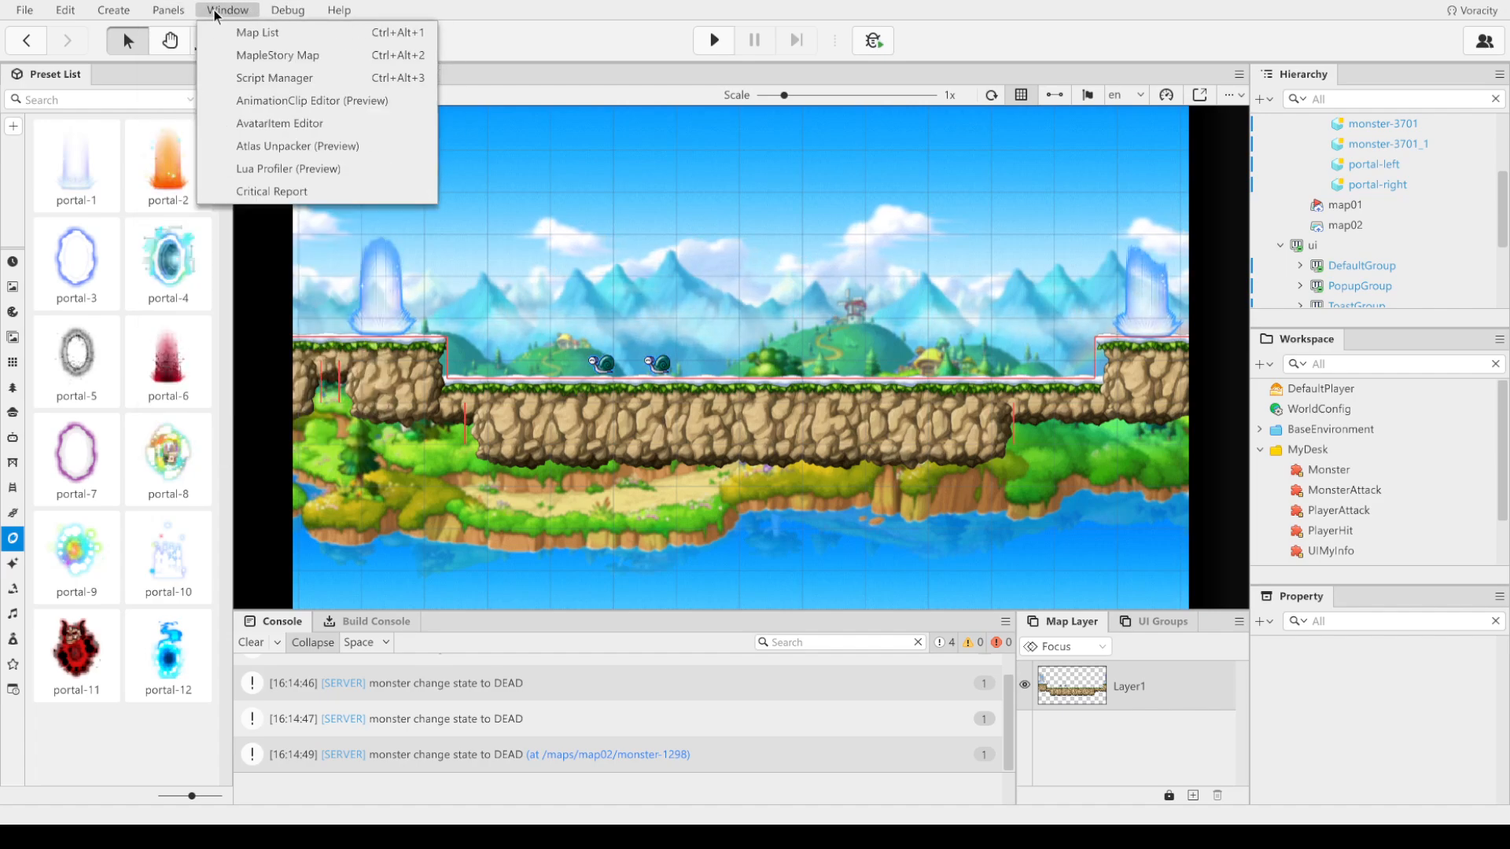
left_click(251, 33)
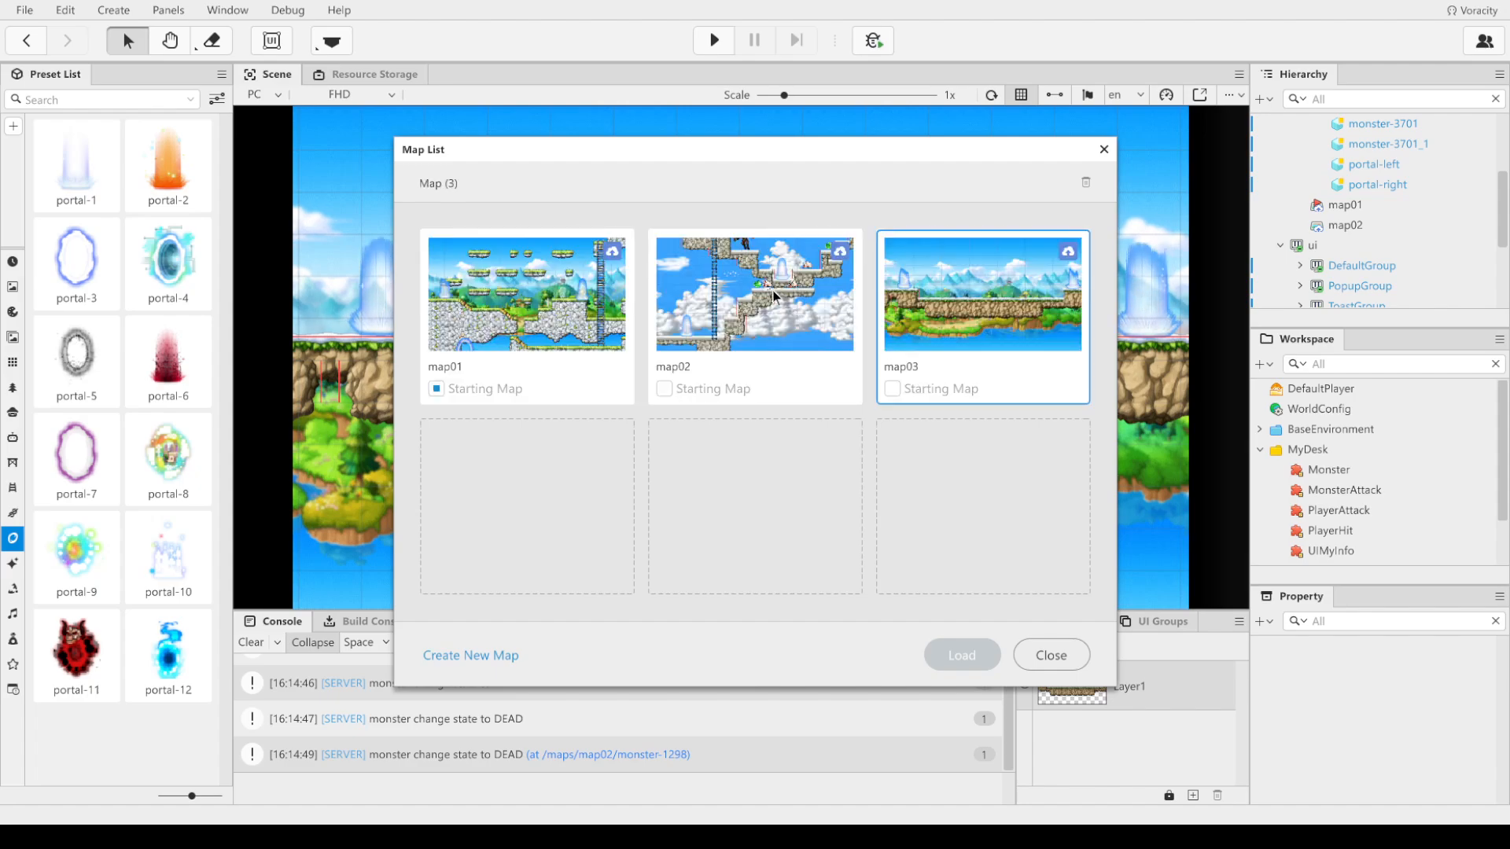
left_click(770, 291)
left_click(972, 654)
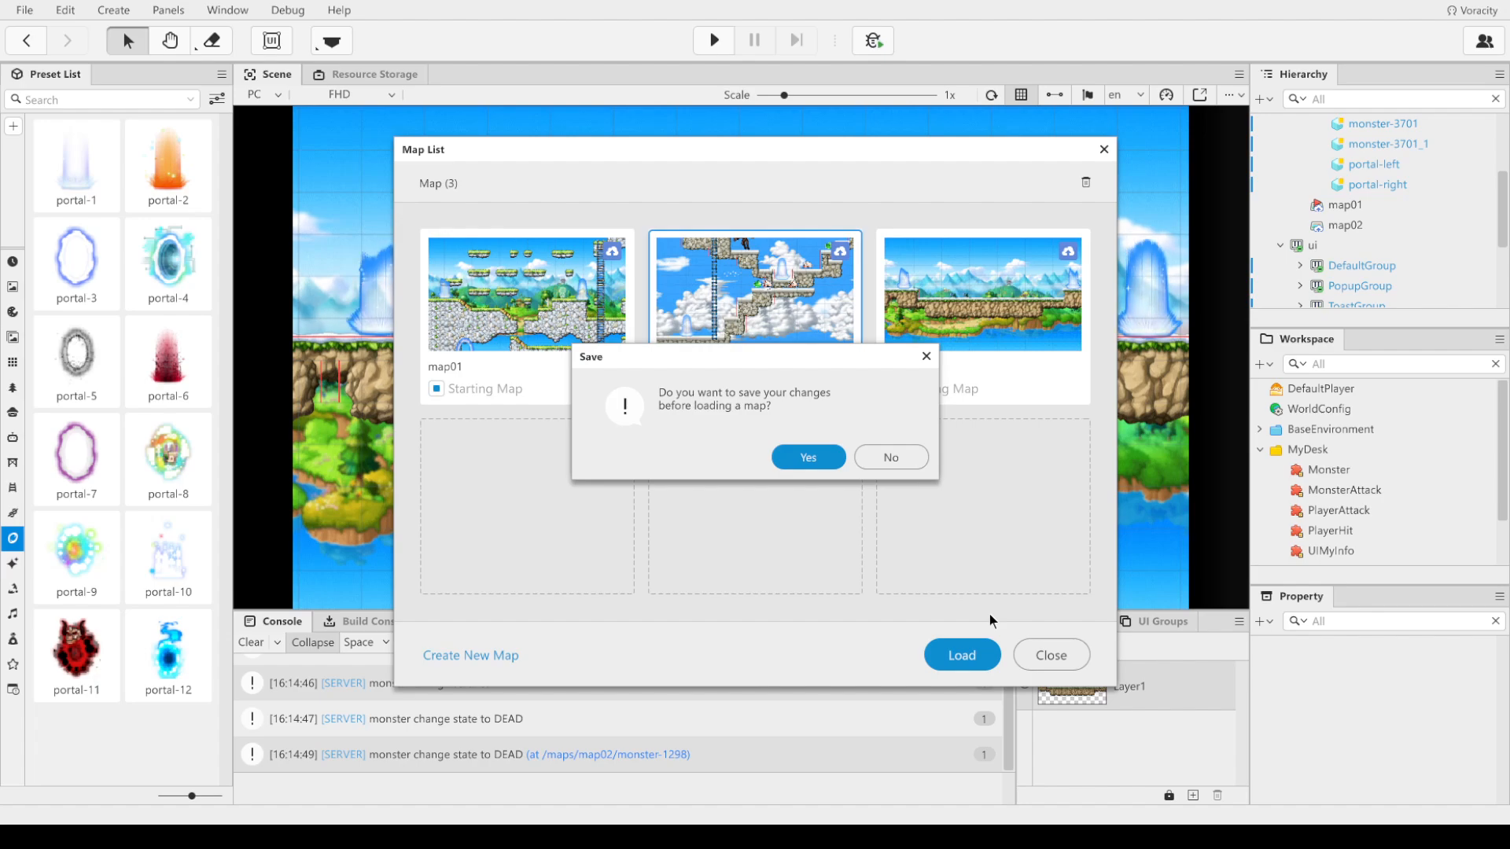
left_click(796, 461)
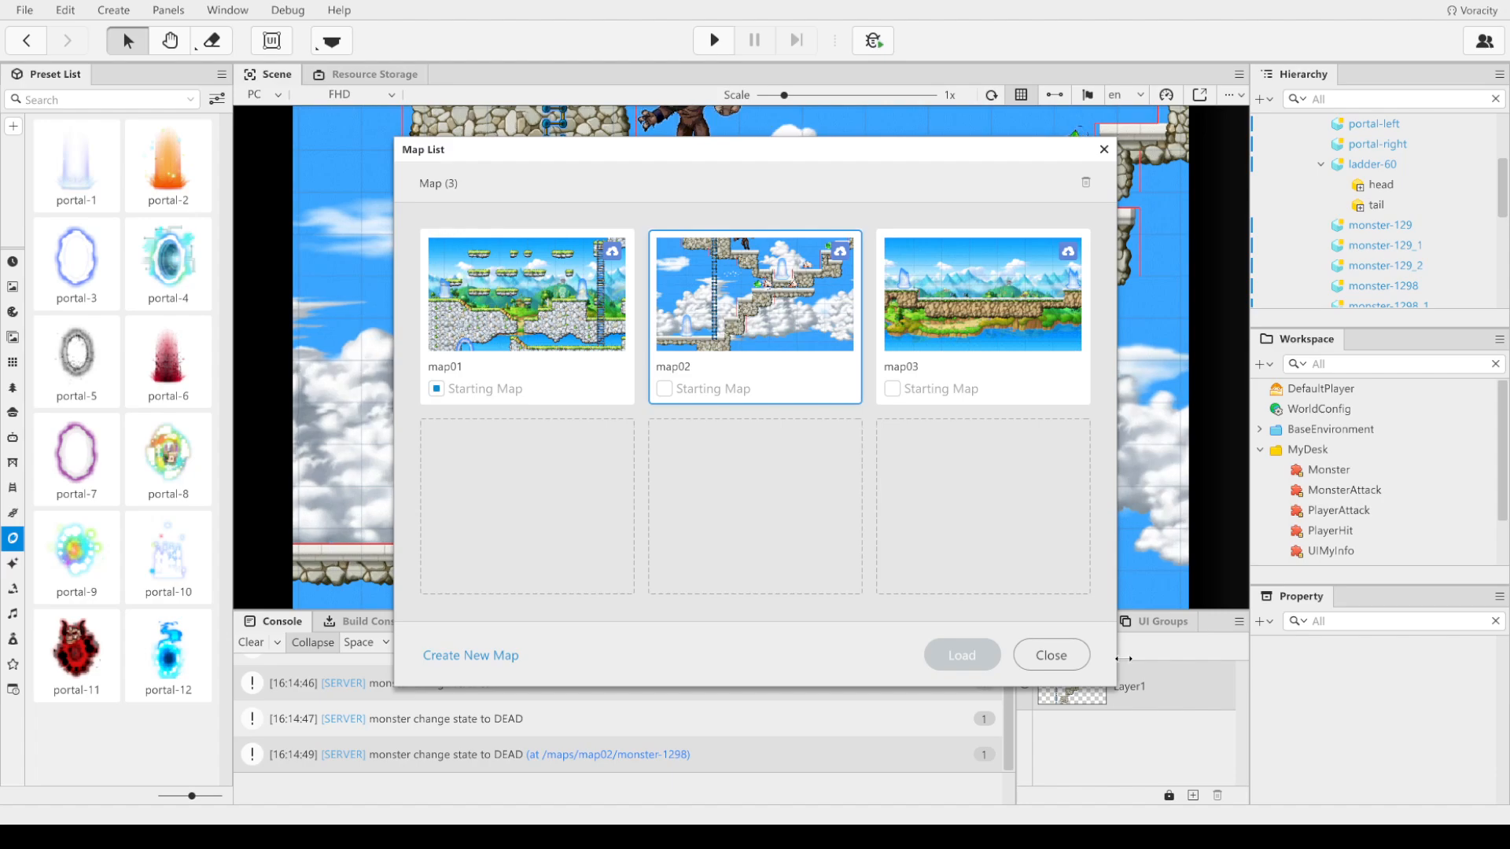
left_click(1070, 659)
Step: Set the target of map02's portal-right to map03's portal-left
left_click(867, 268)
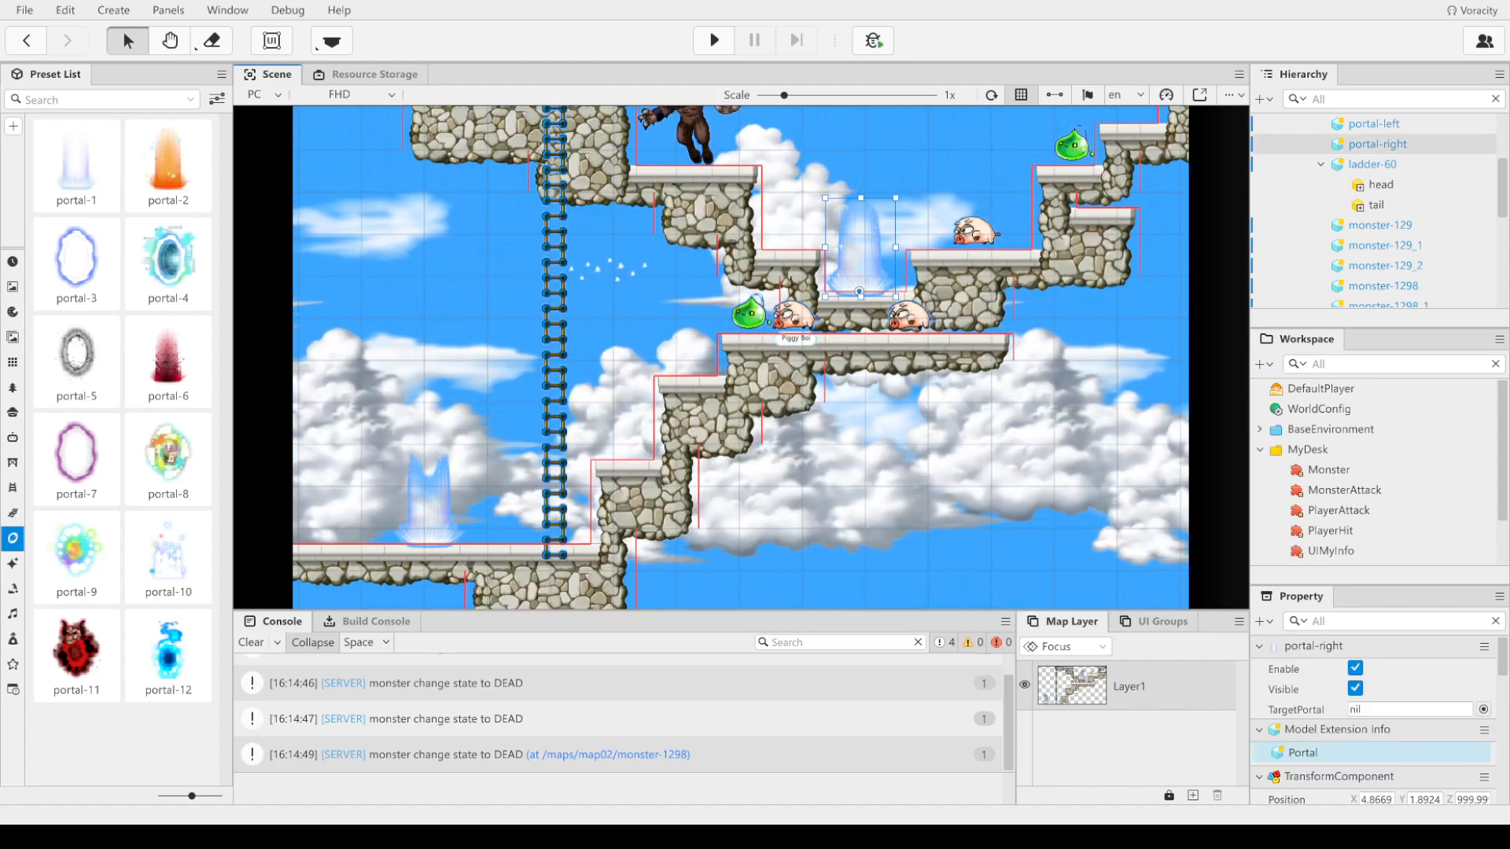
left_click(1483, 709)
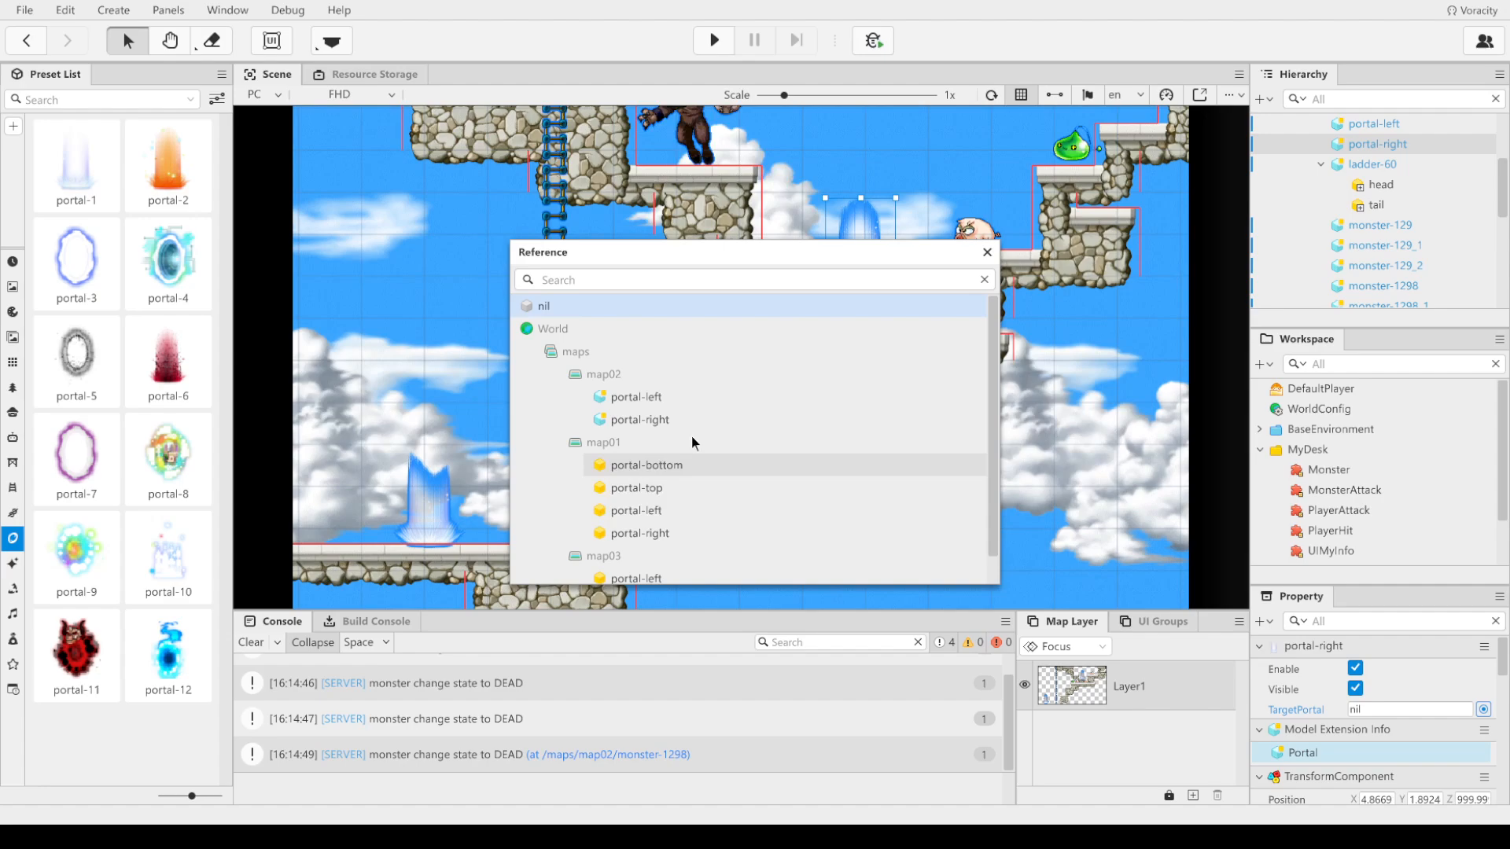
scroll(649, 530, "down", 2)
left_click(668, 549)
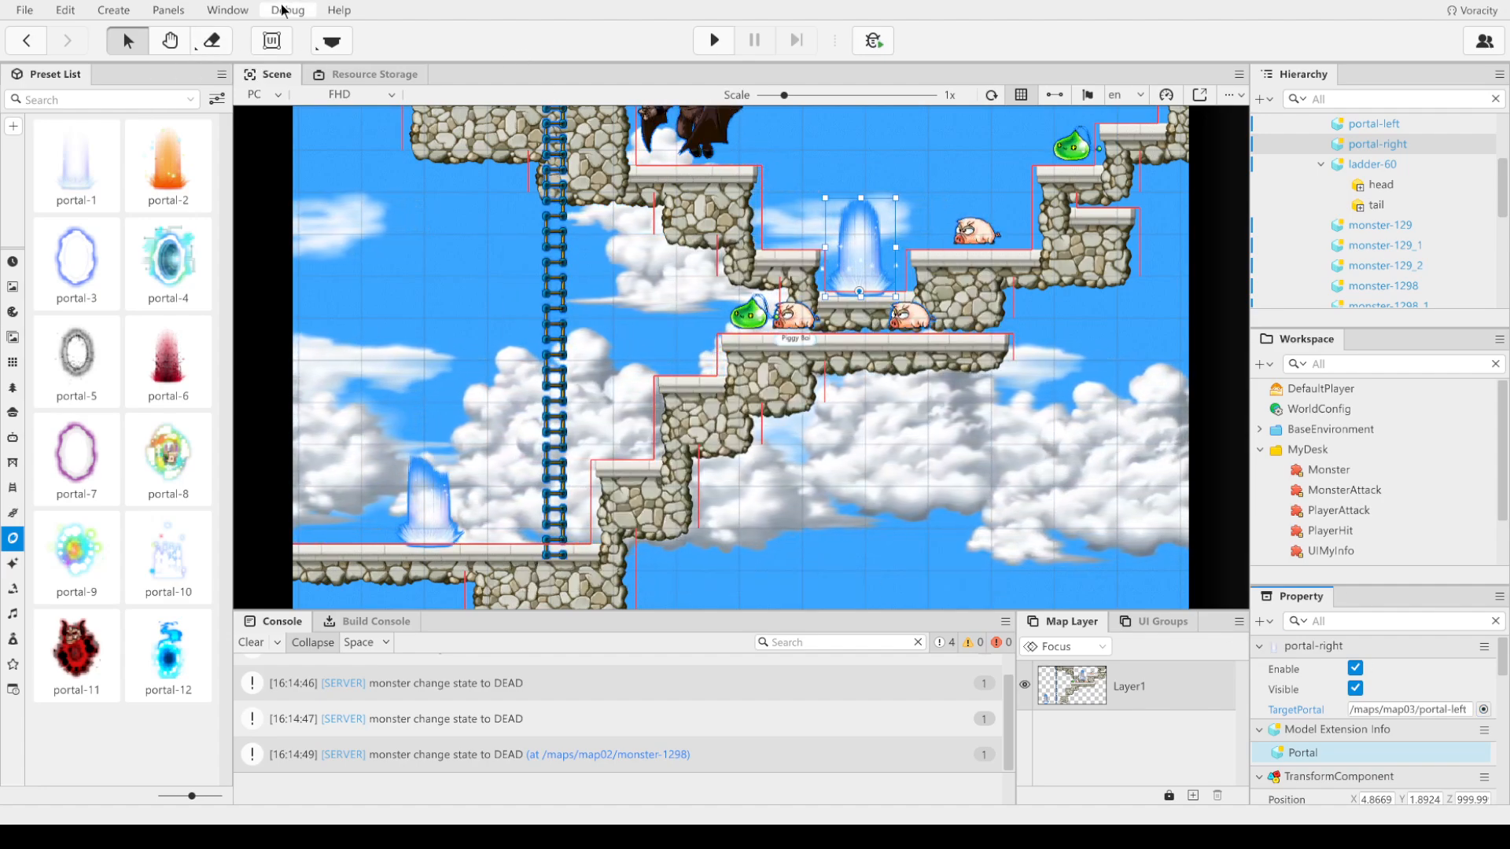
Step: Load map03 from the map list, saving the changes made to map02
left_click(227, 9)
left_click(272, 35)
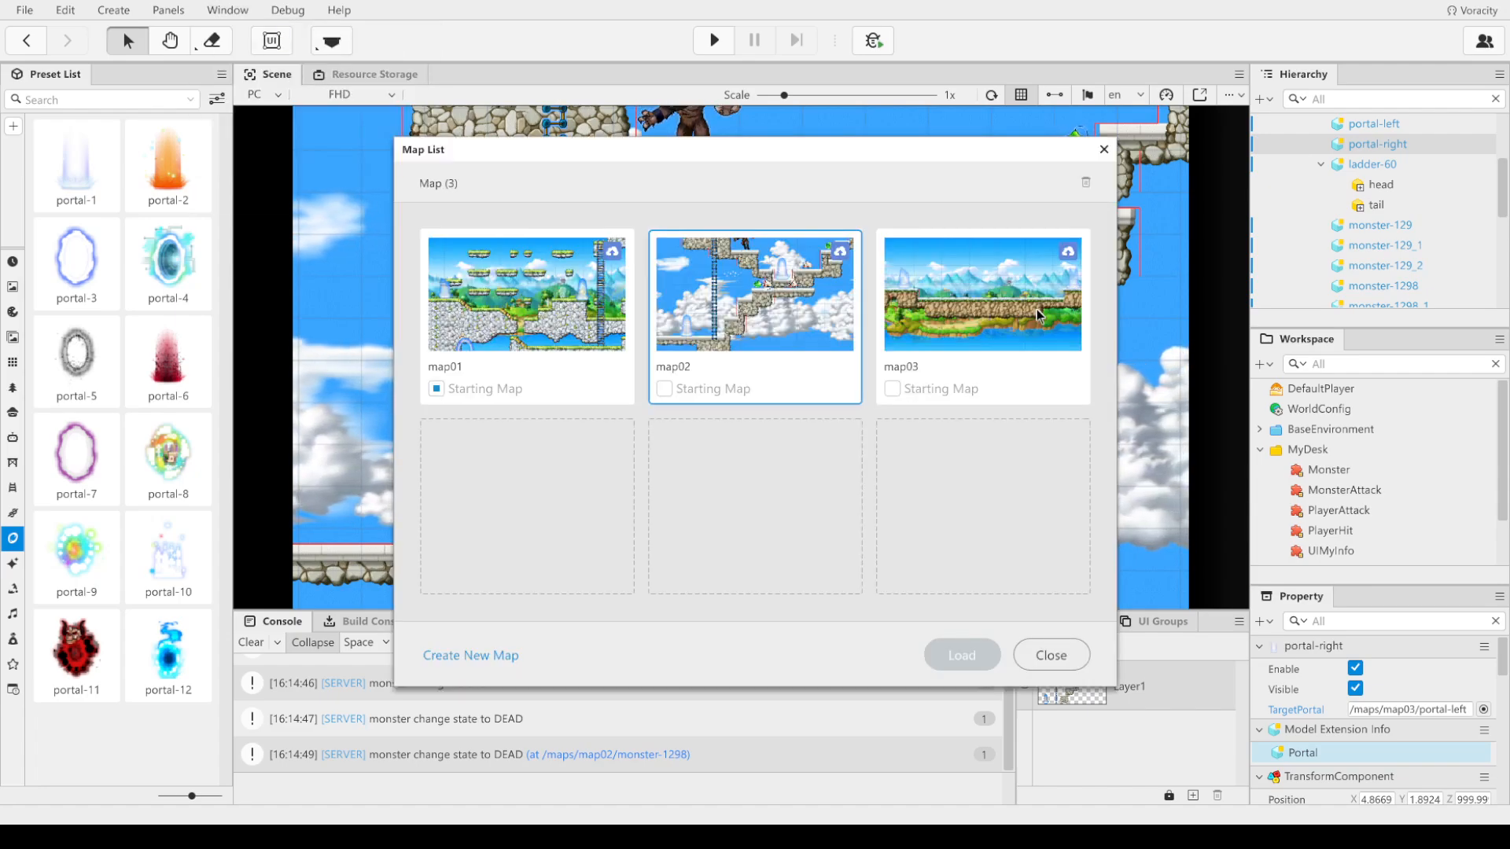
left_click(961, 655)
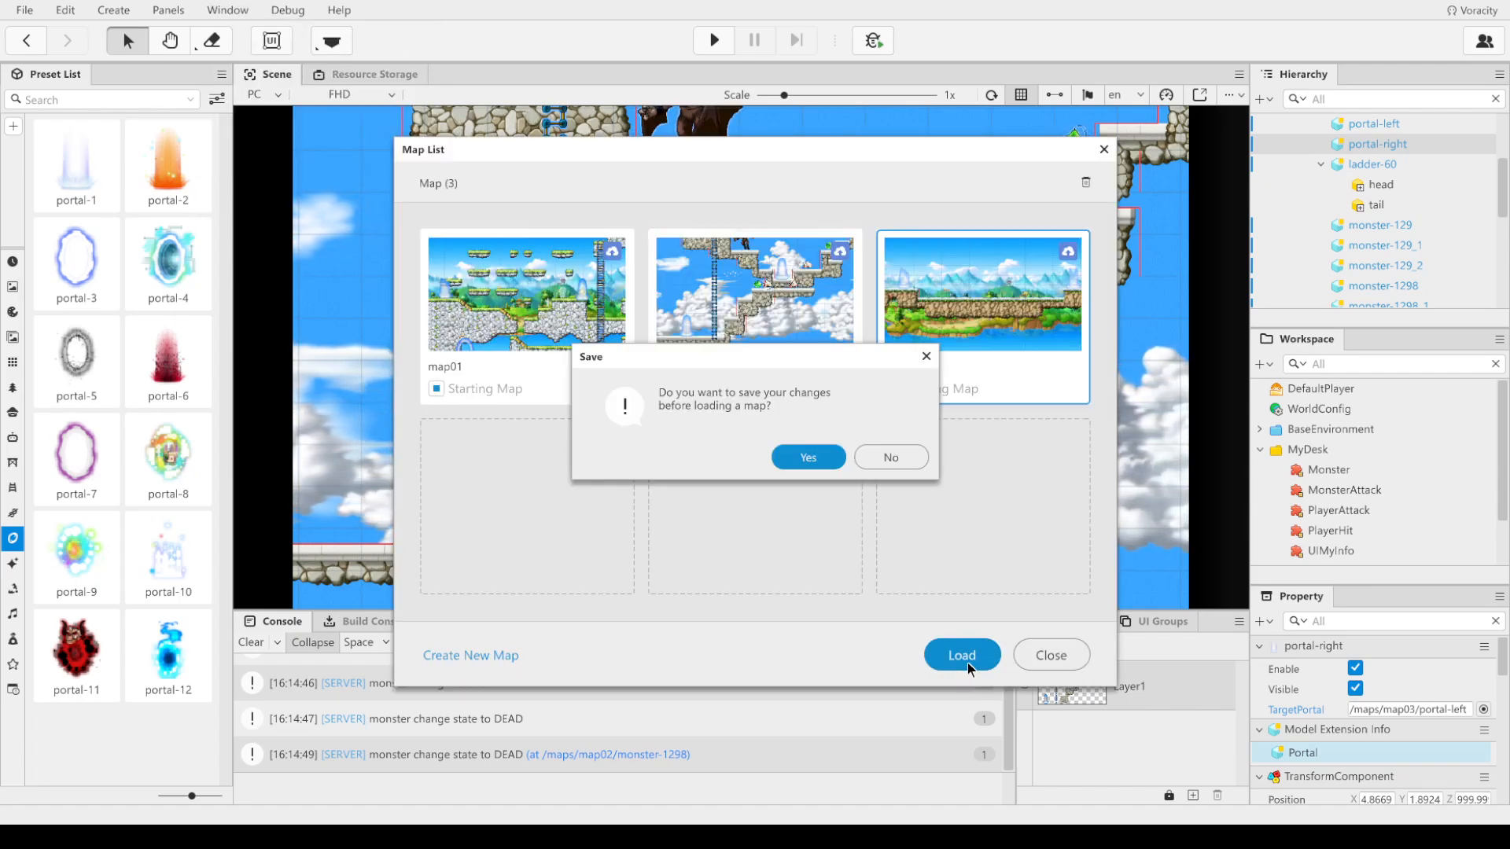
left_click(803, 463)
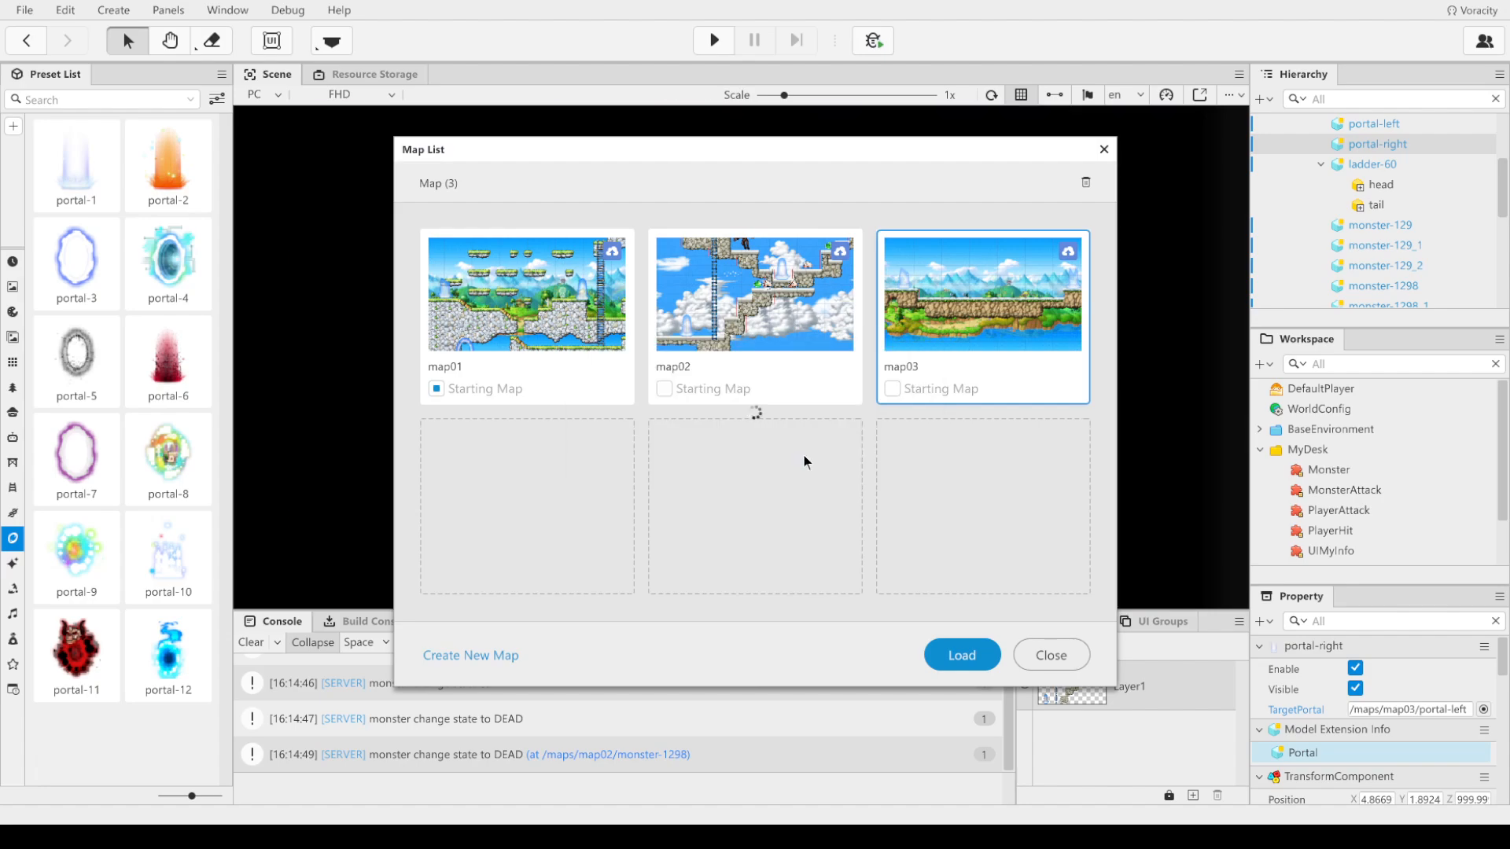
left_click(1049, 652)
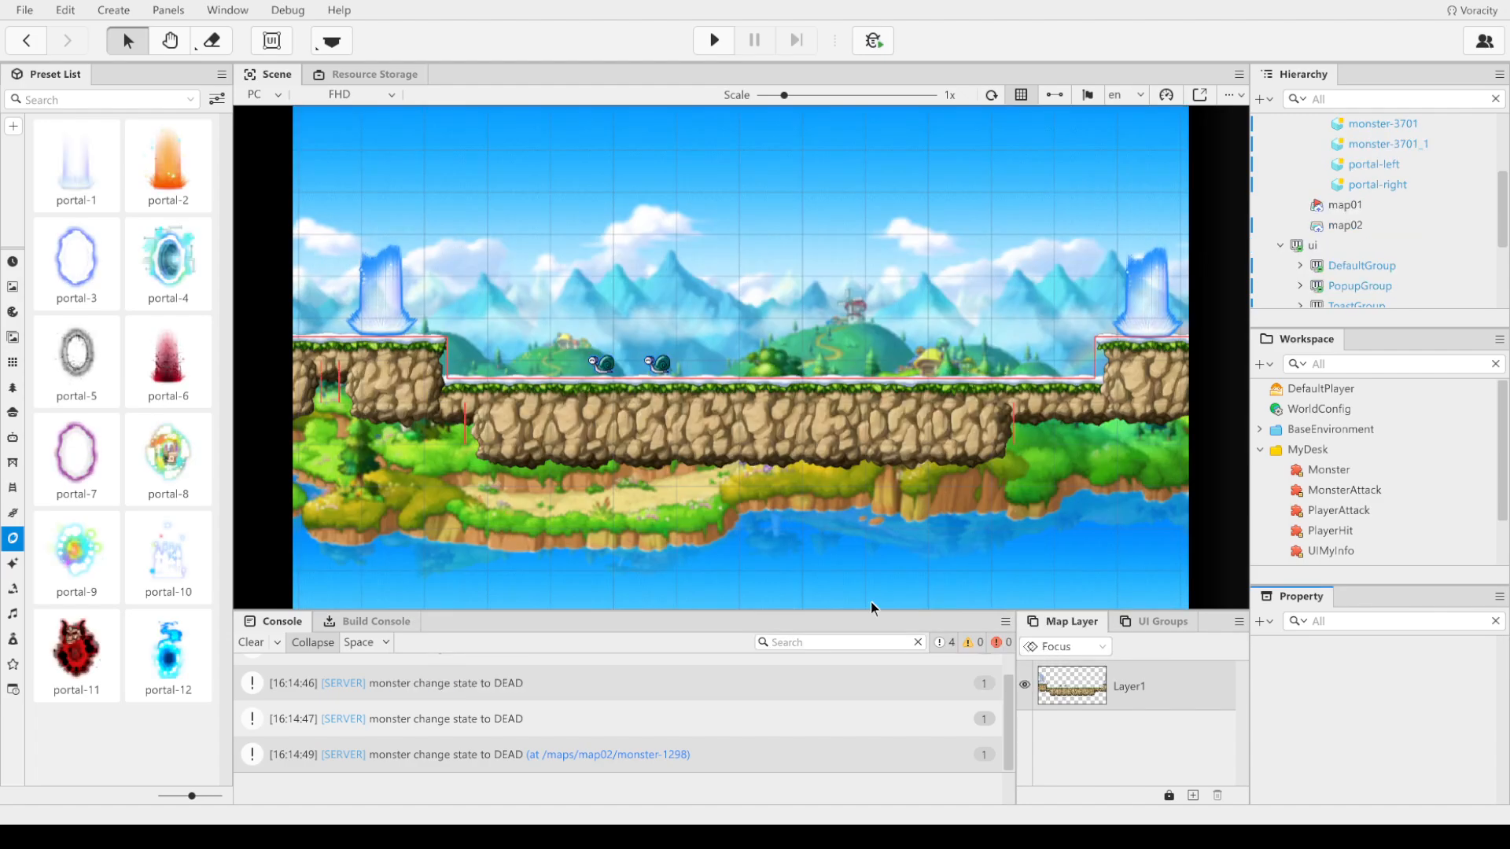
Step: Place three object-13 tiled-roof wall presets edge to edge on map03's lower platform, starting at about X 0.11, Y 2.11
left_click(15, 392)
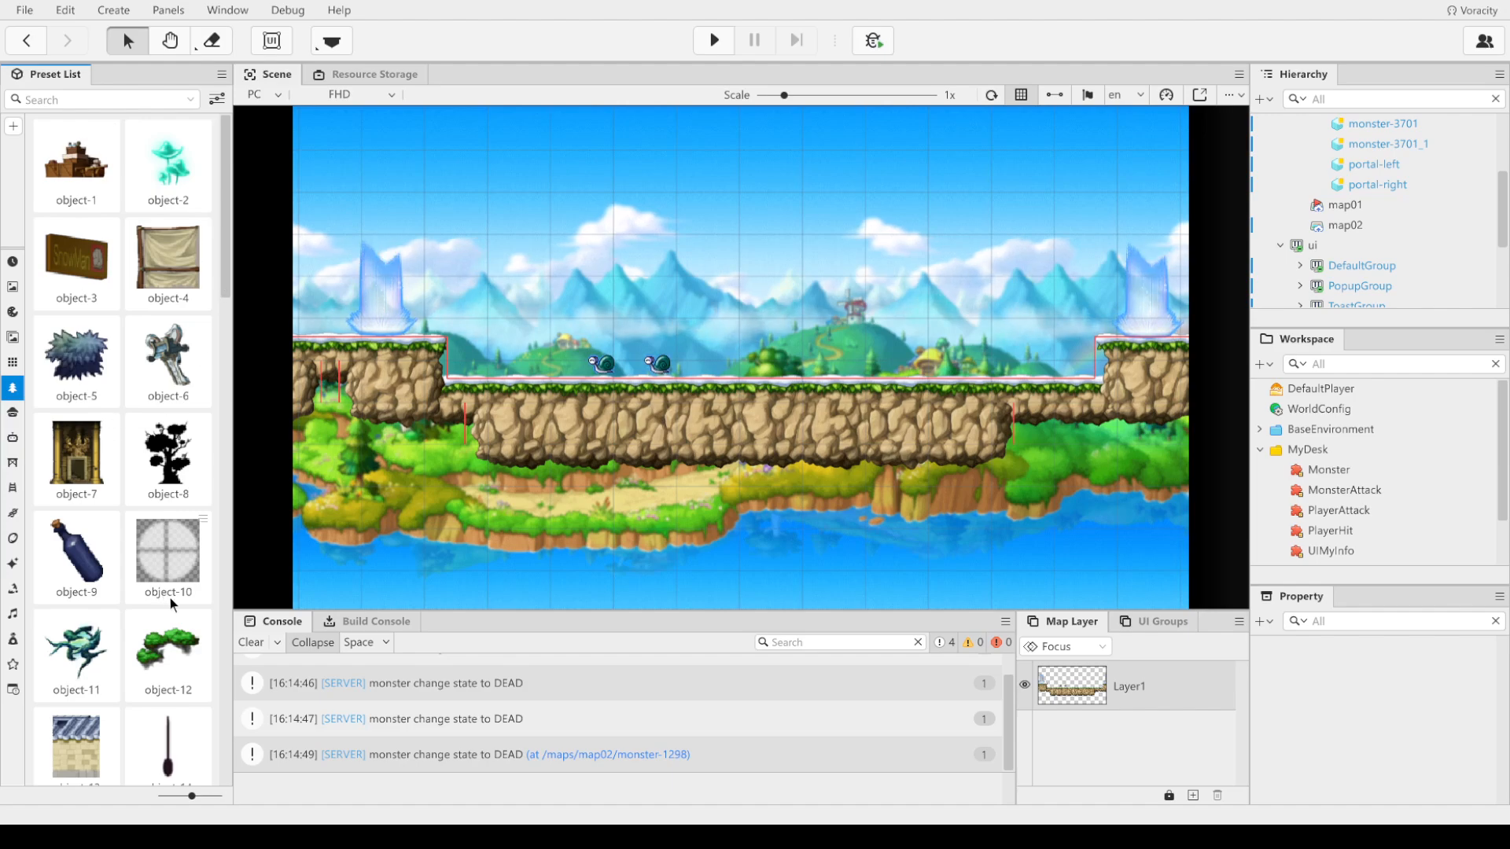
scroll(188, 582, "down", 3)
left_click(83, 456)
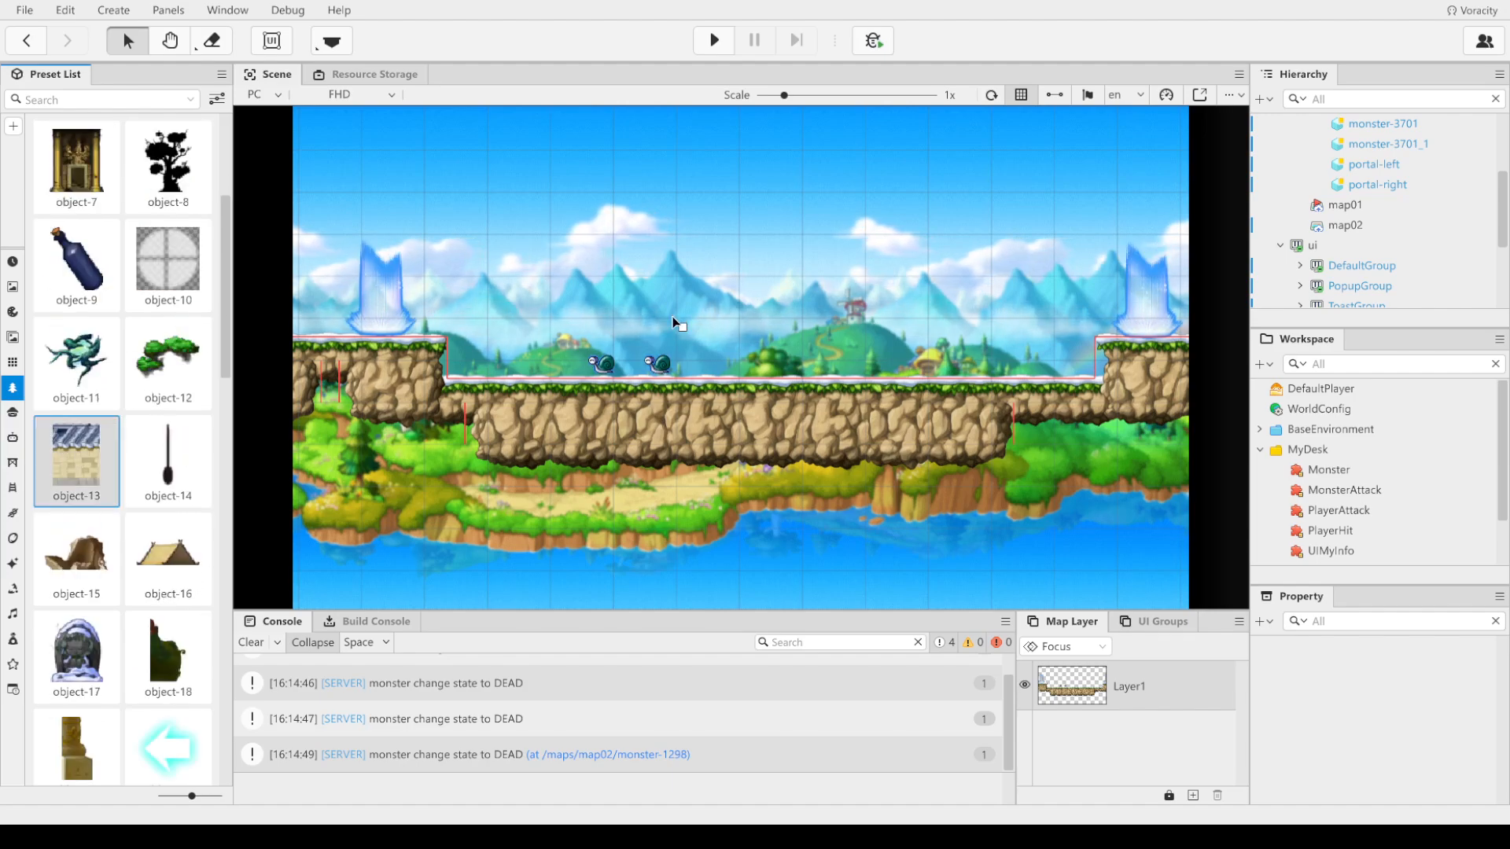
left_click_drag(674, 323, 531, 263)
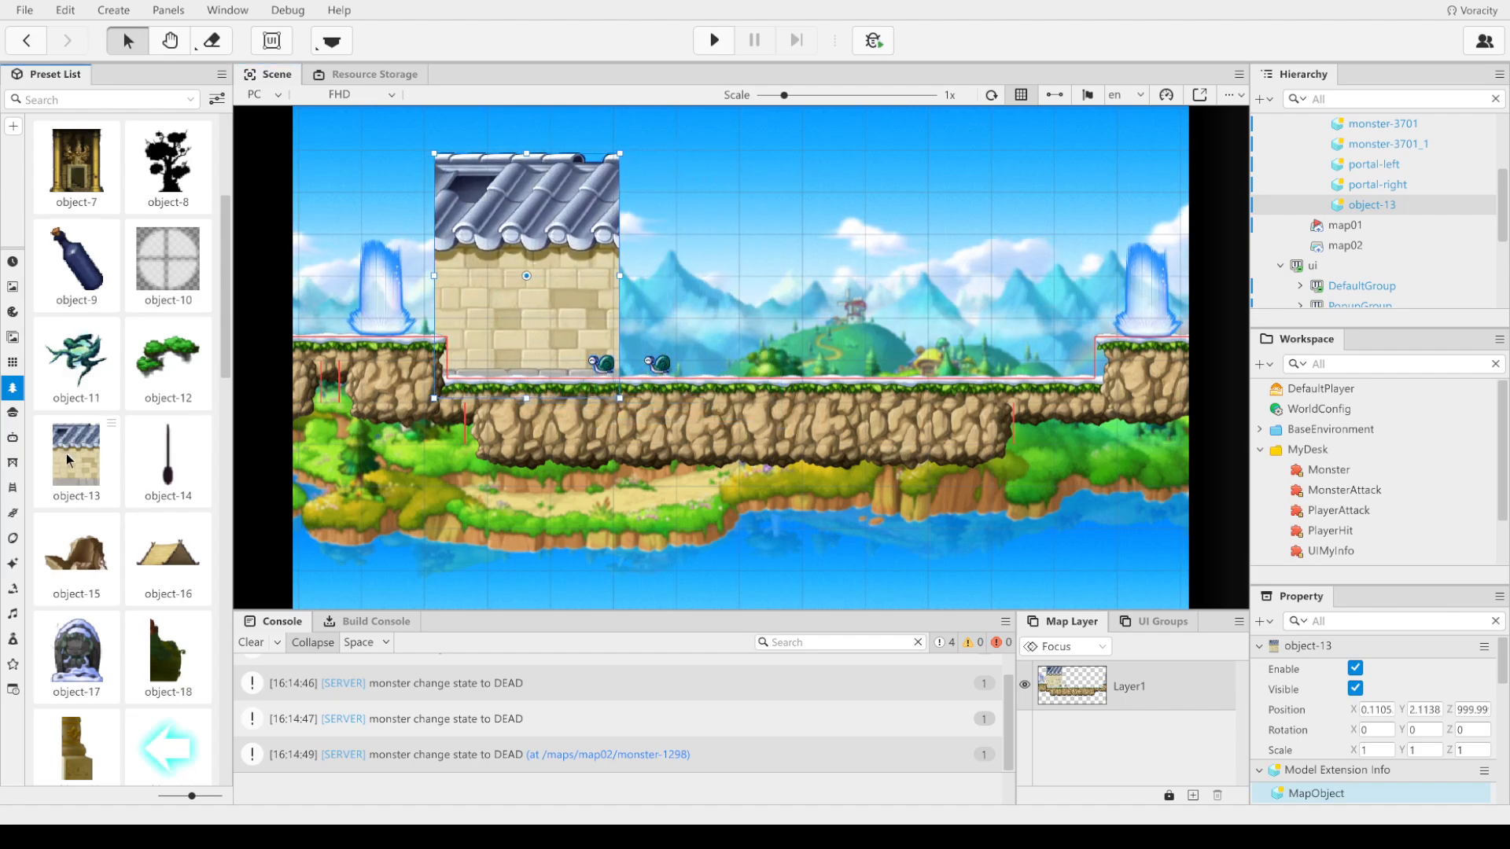
left_click_drag(66, 453, 180, 443)
mouse_move(704, 280)
left_mouse_down()
mouse_move(691, 296)
mouse_move(700, 286)
left_mouse_up()
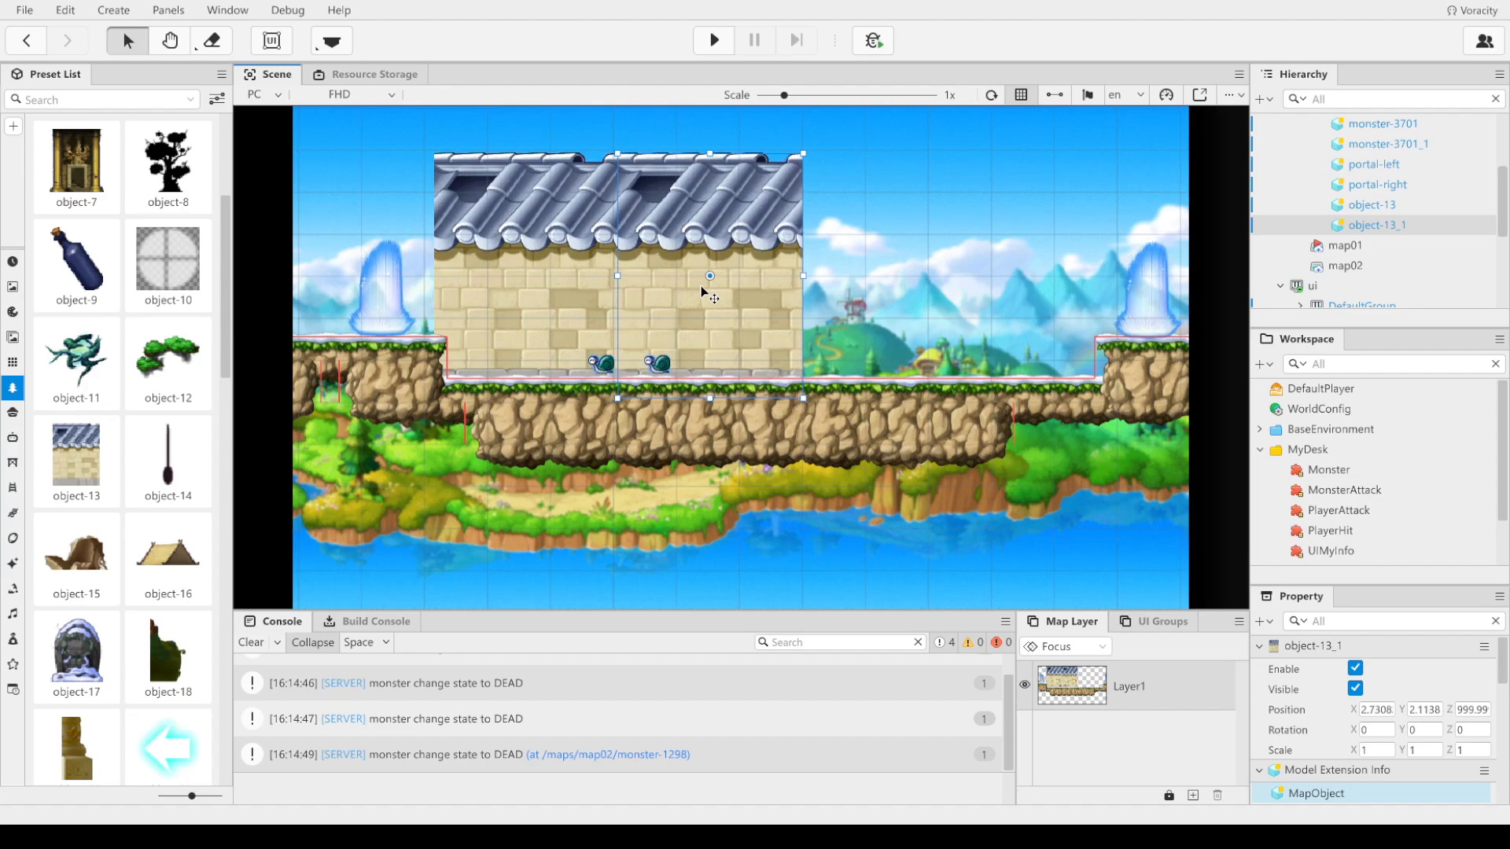
left_click(74, 465)
left_click(859, 287)
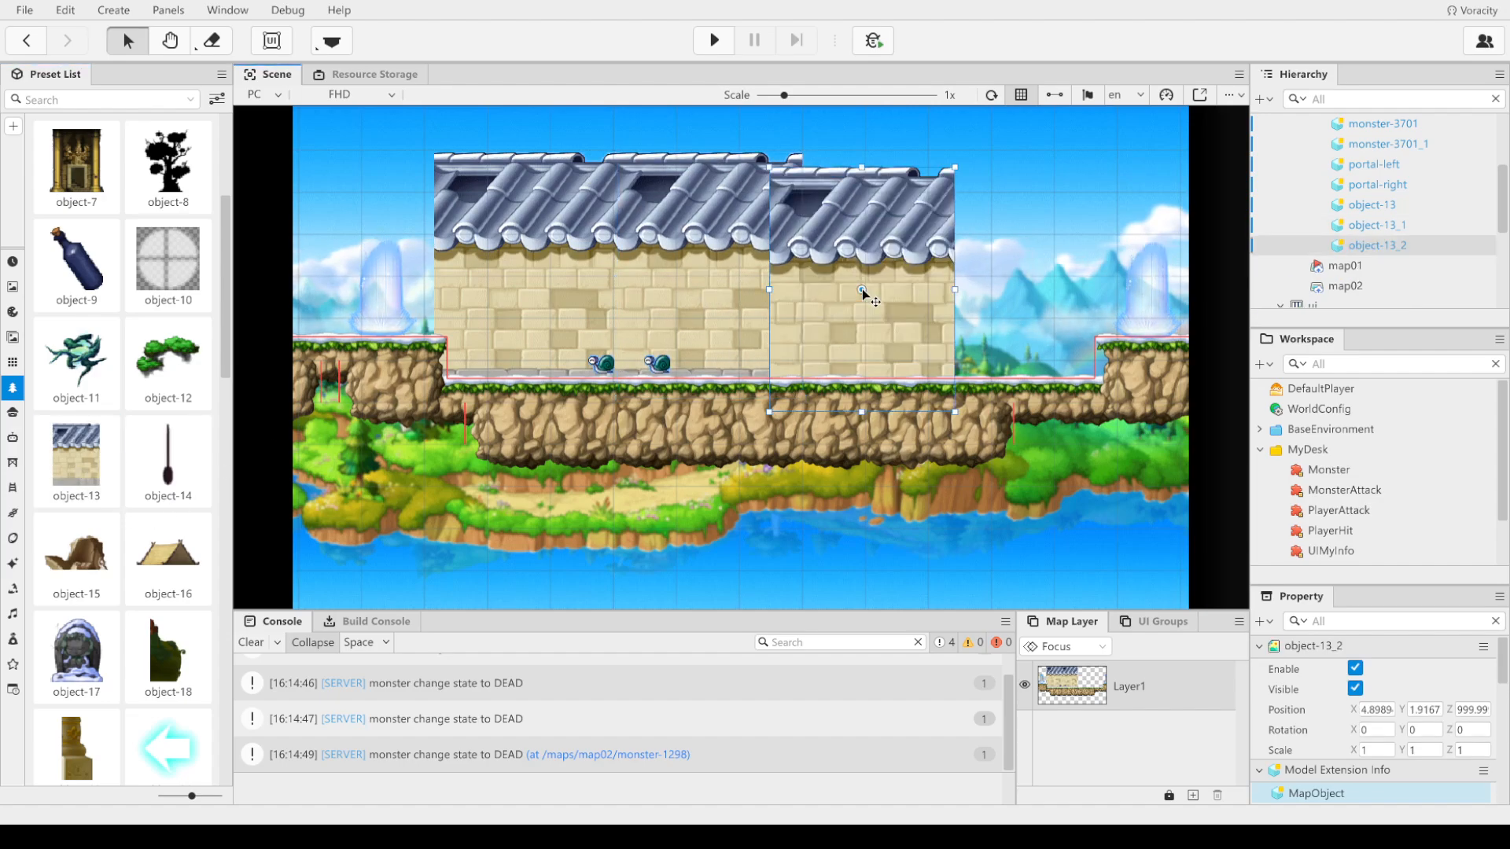
left_click_drag(860, 286, 892, 272)
left_click(997, 512)
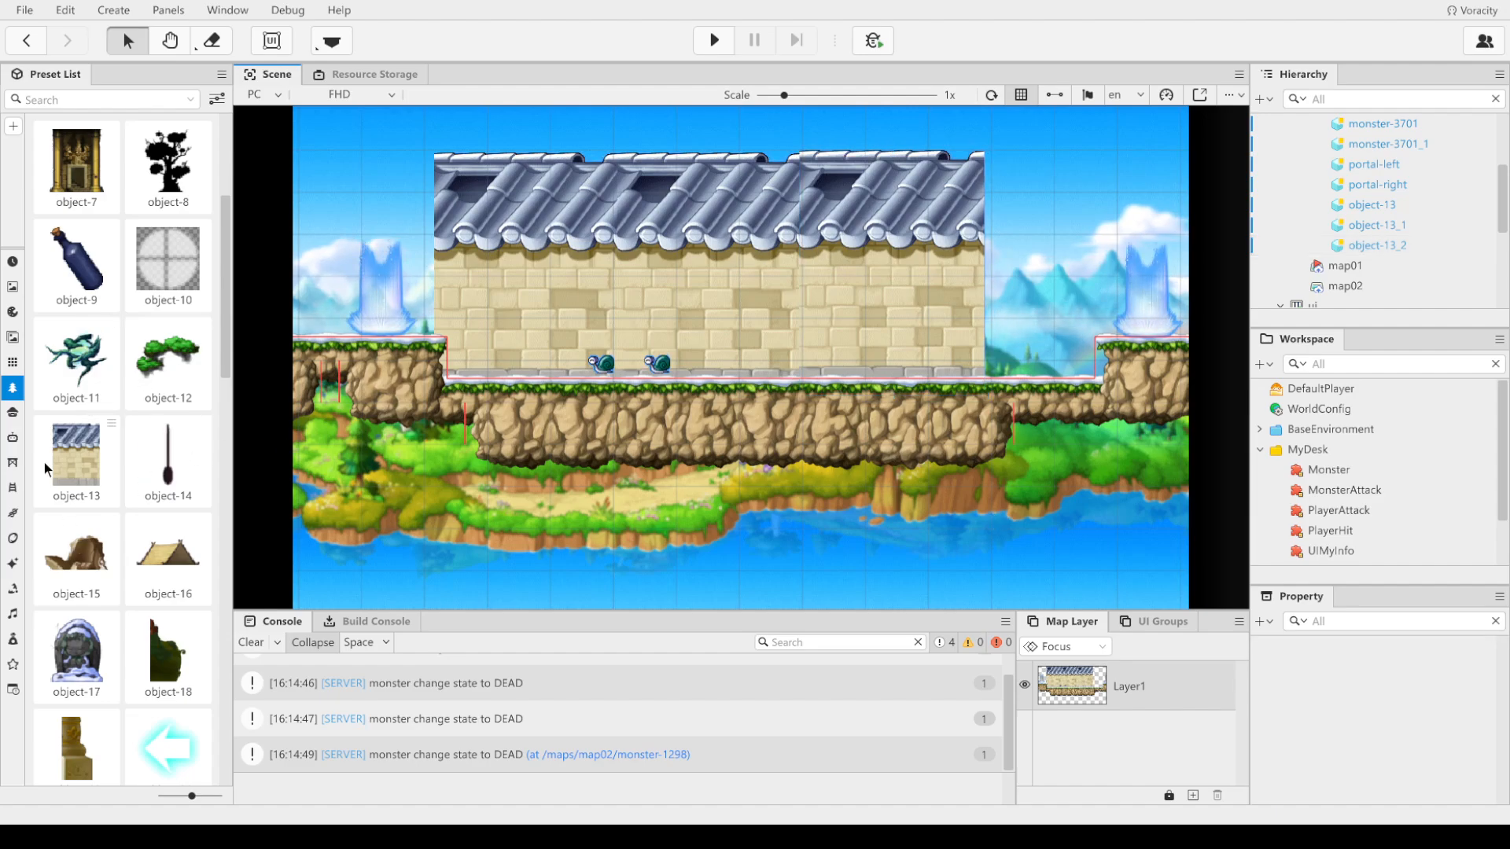
Step: Place the npc-93 preset from the NPC presets in front of the middle of map03's tiled-roof wall
mouse_move(22, 384)
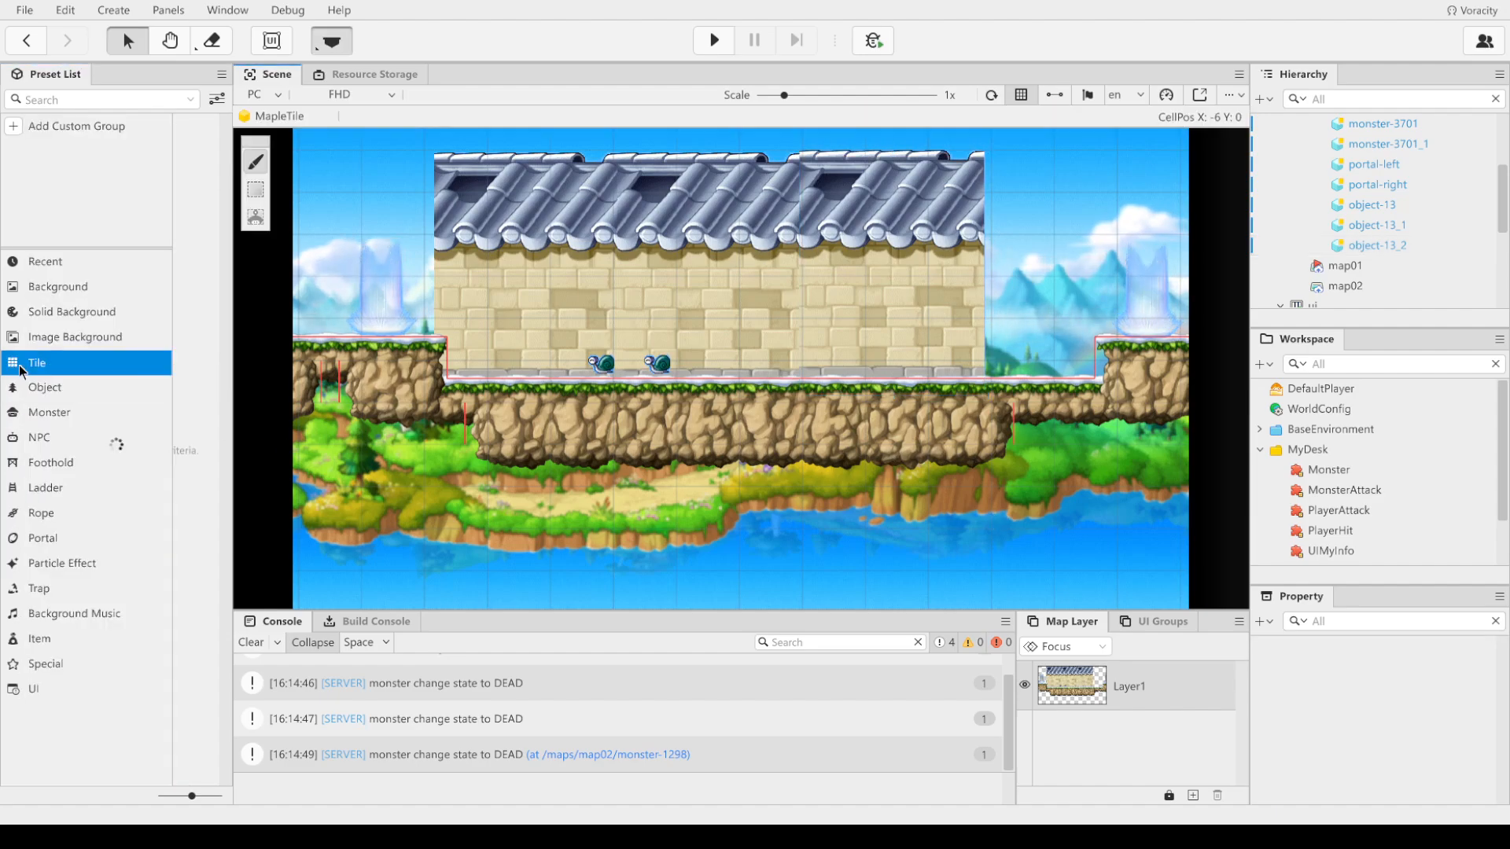
left_click(69, 438)
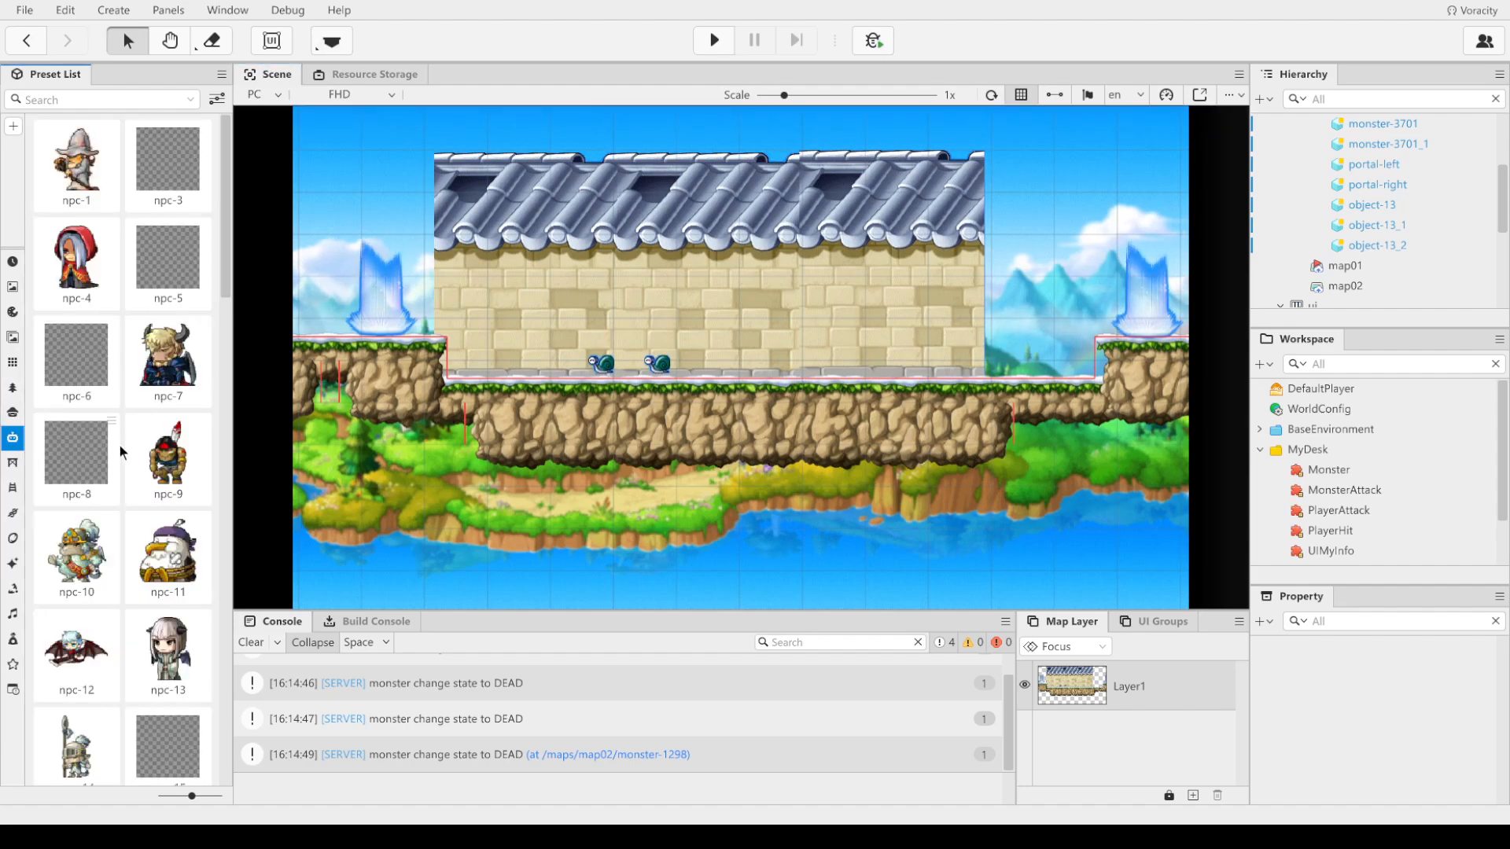
scroll(129, 577, "down", 8)
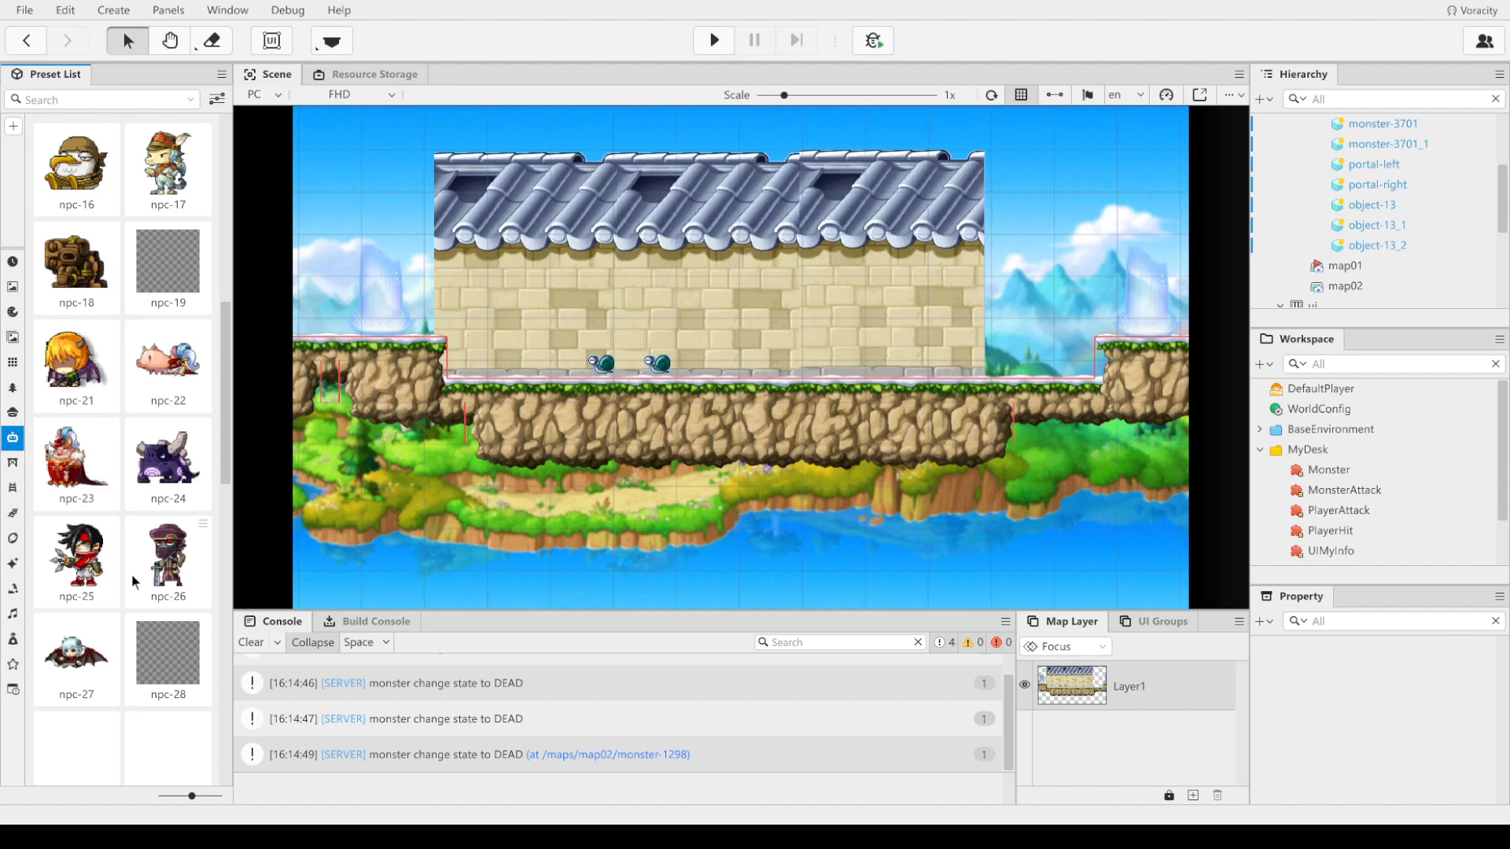
scroll(130, 574, "down", 7)
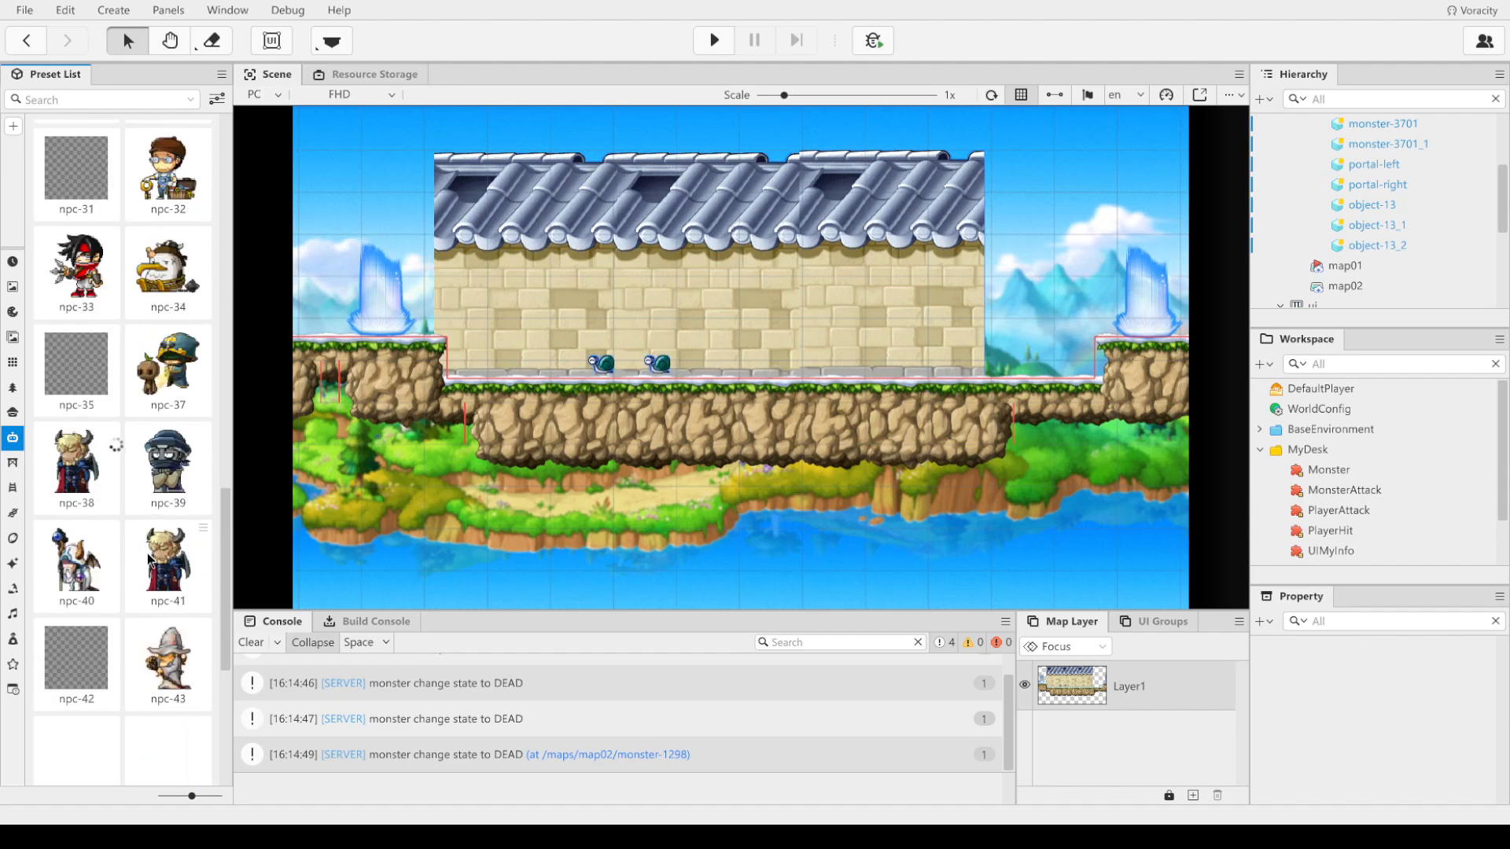
scroll(151, 550, "down", 8)
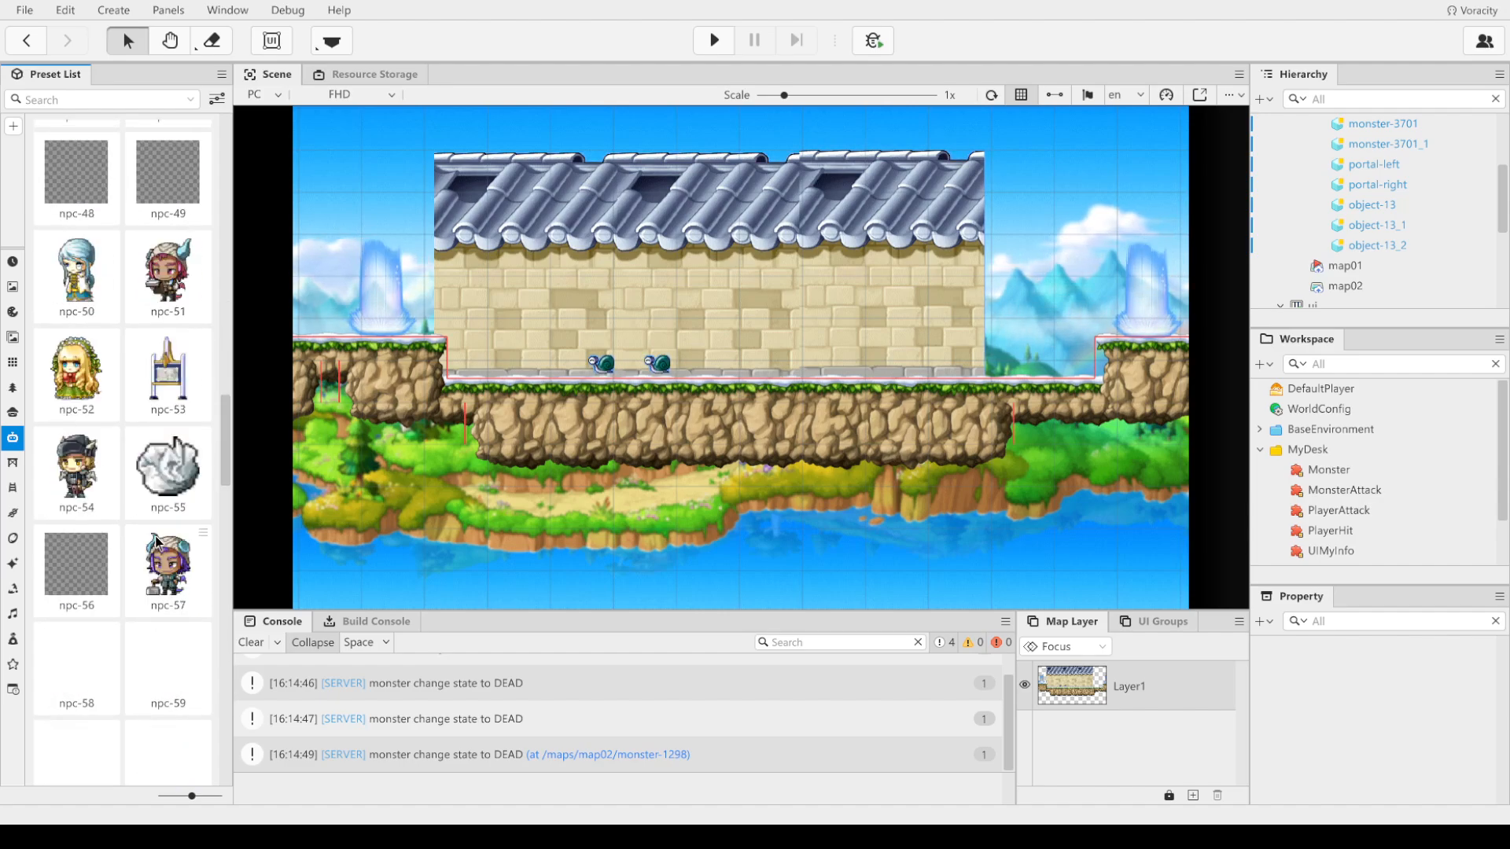
scroll(156, 539, "down", 2)
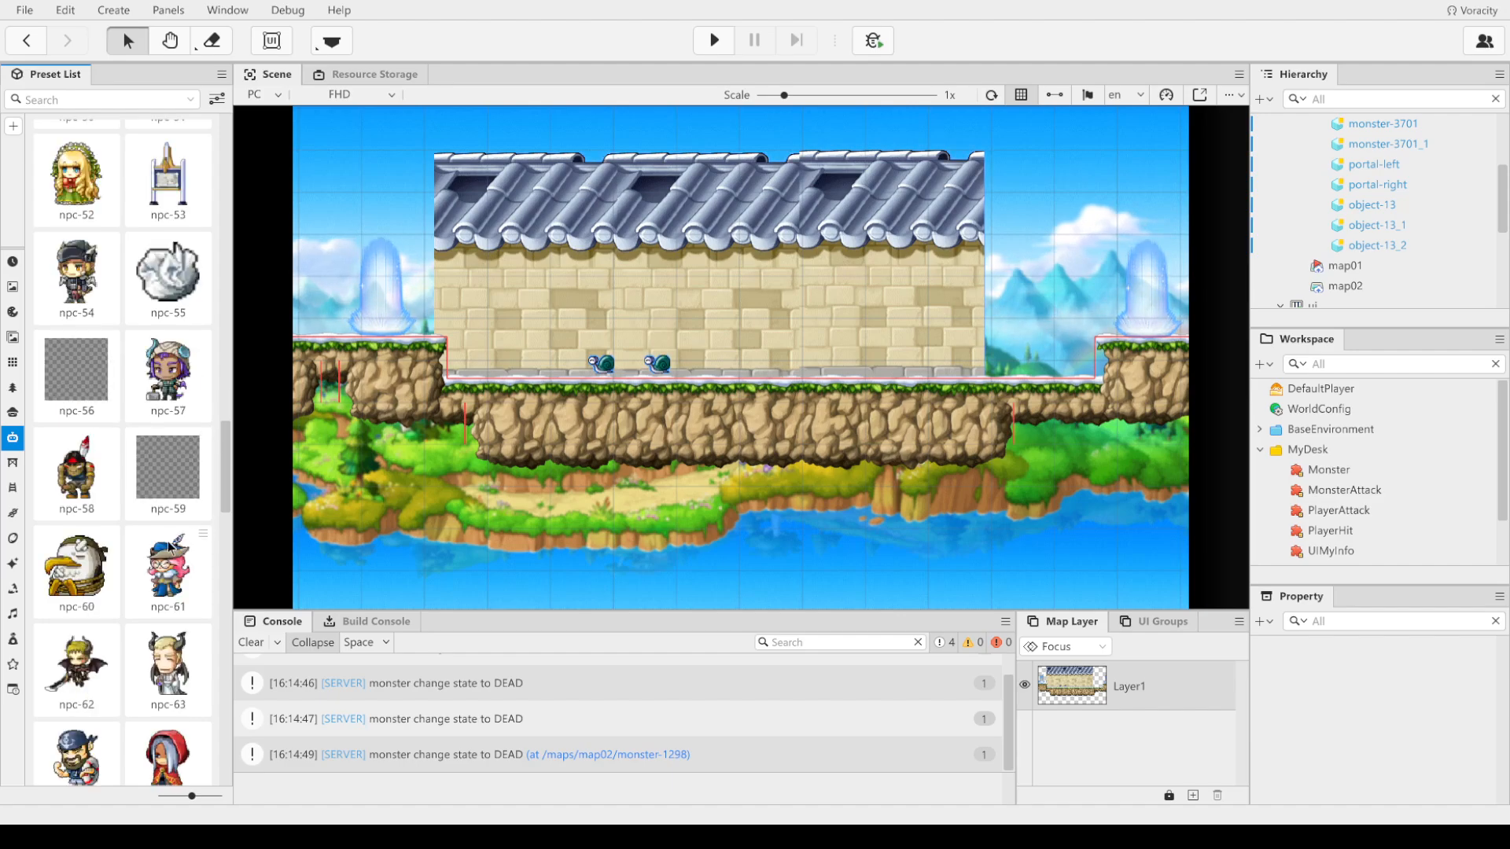
scroll(171, 545, "down", 7)
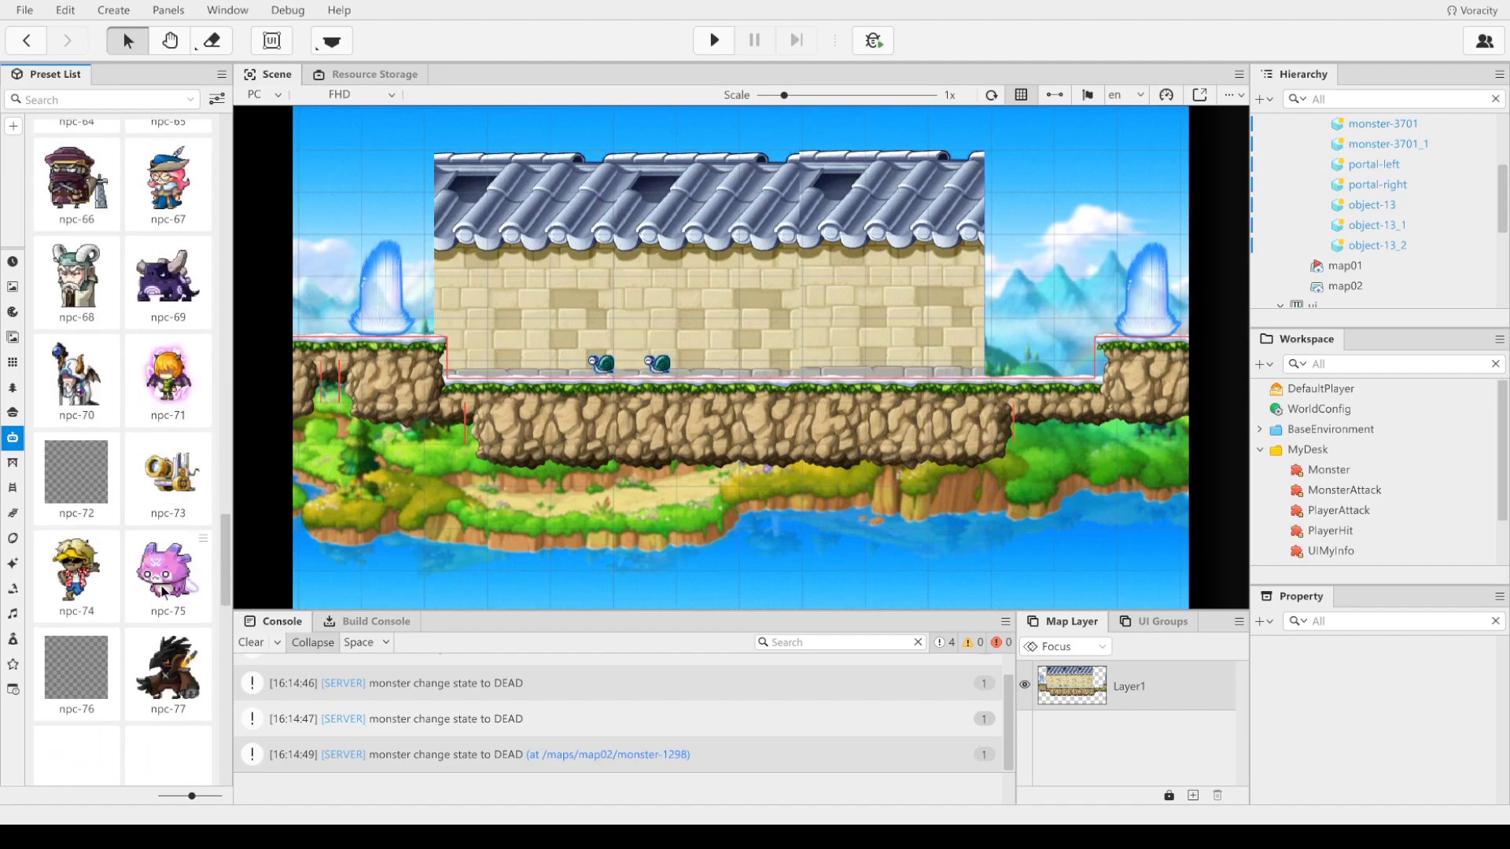
scroll(165, 582, "down", 7)
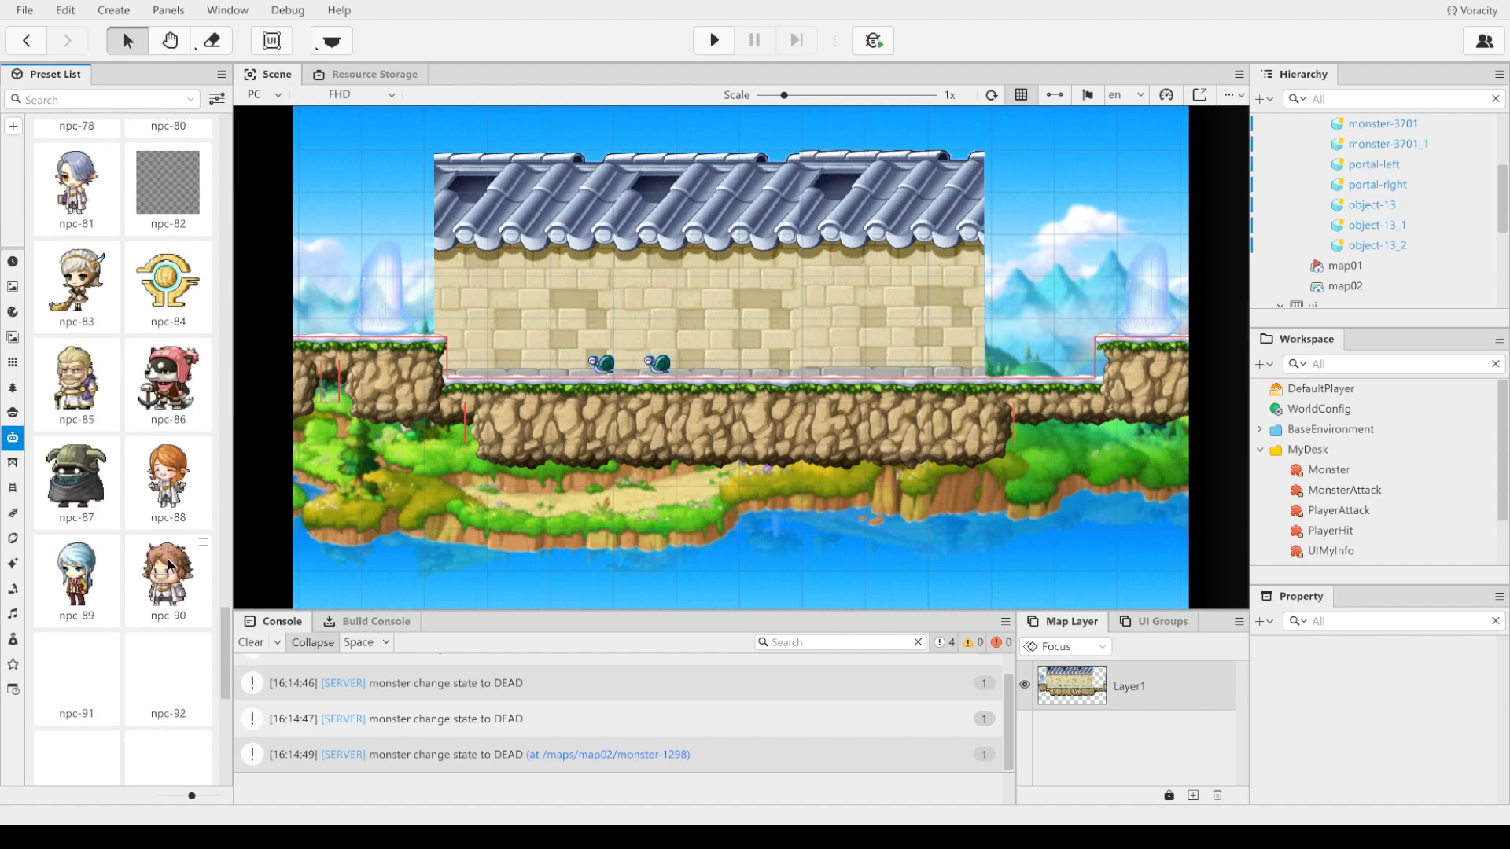
scroll(169, 565, "down", 3)
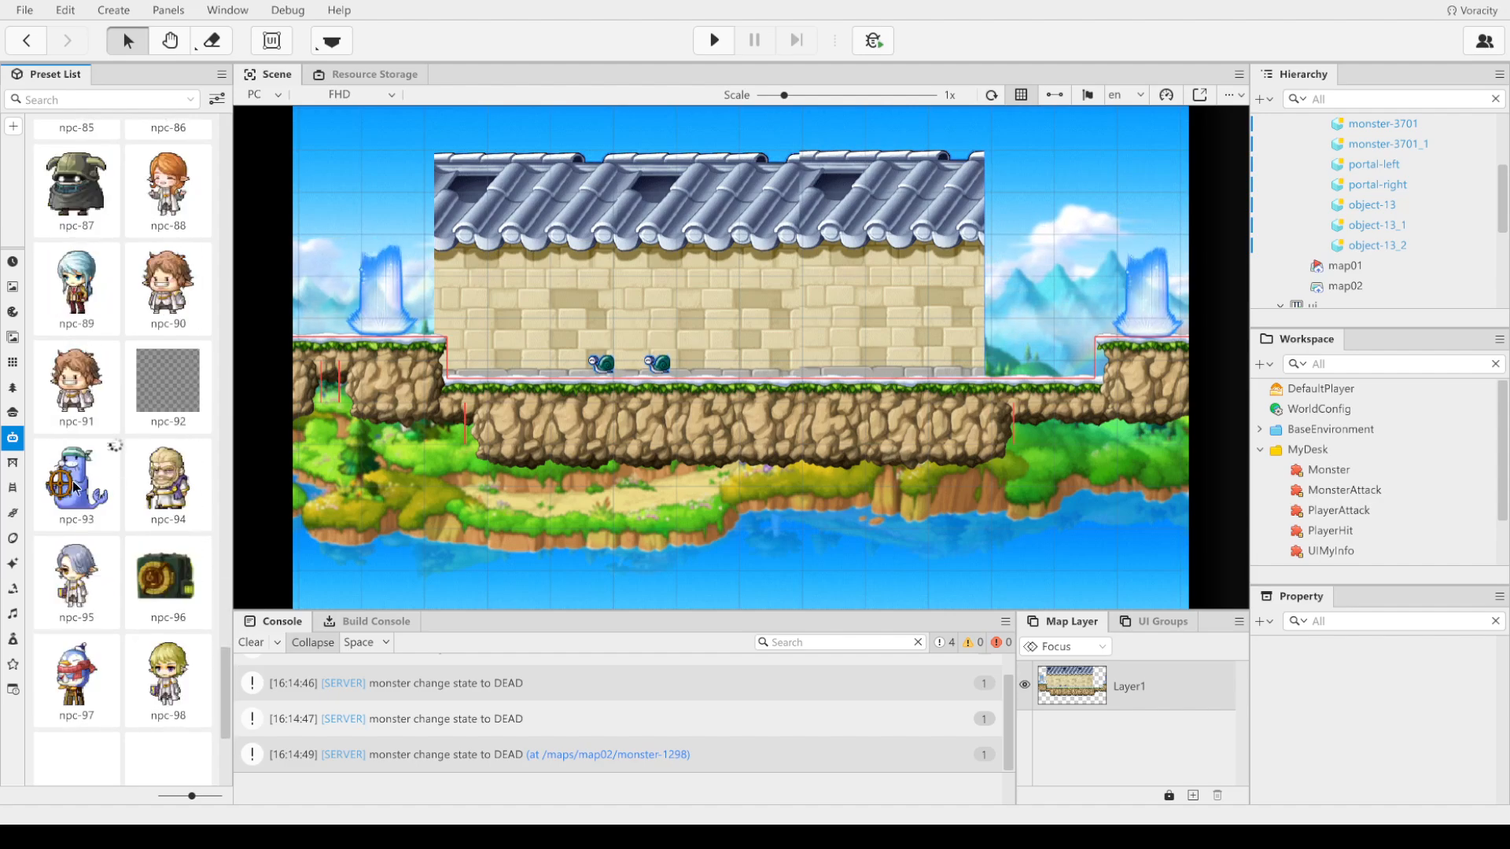
left_click(83, 494)
left_click(687, 309)
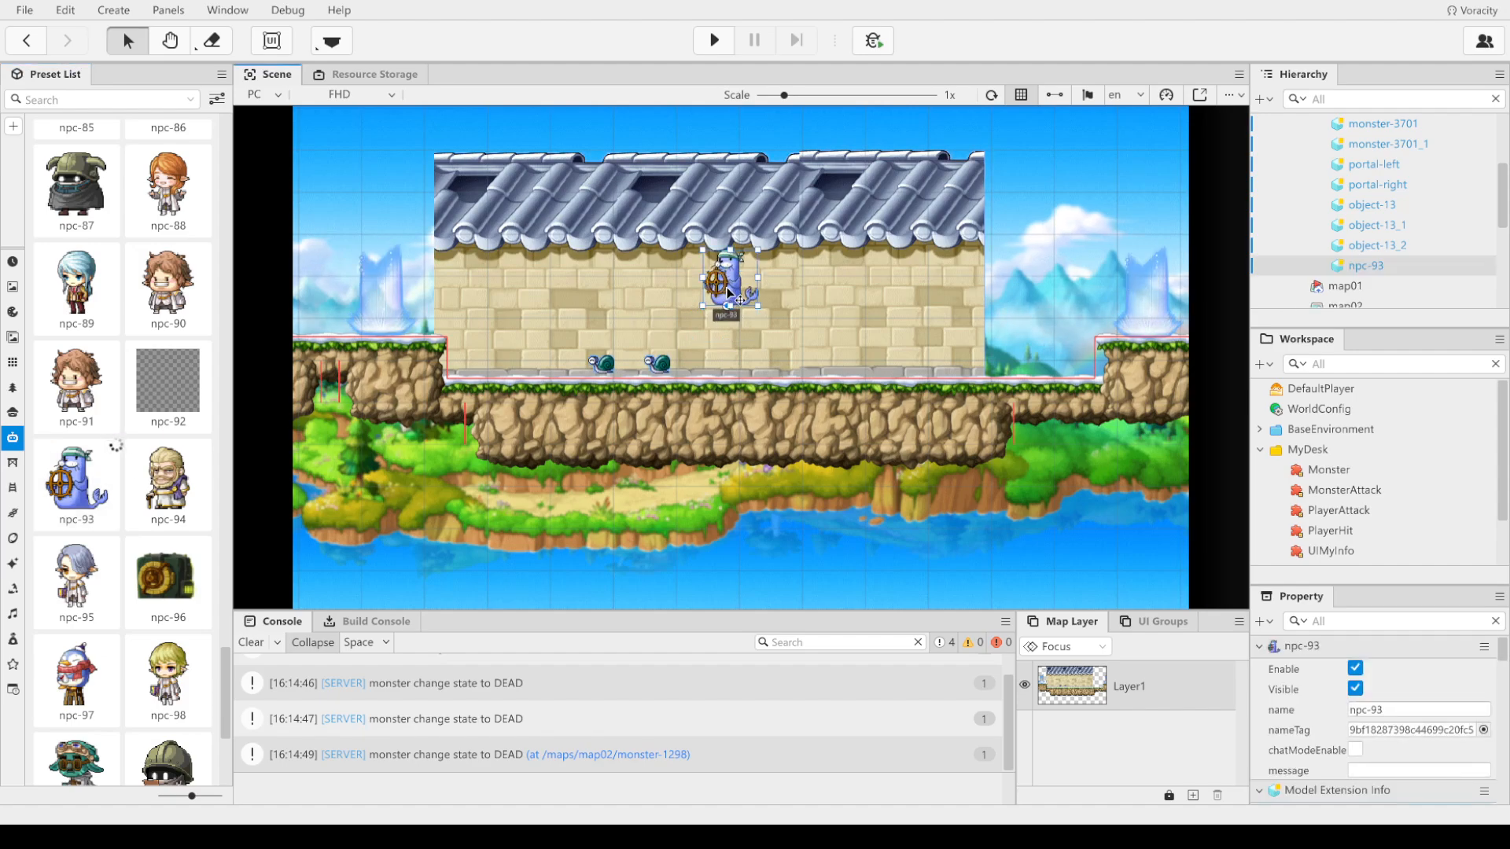
Step: Move the npc-93 character down onto the left end of map03's lower platform, beside the two snail monsters
left_click_drag(704, 297, 499, 357)
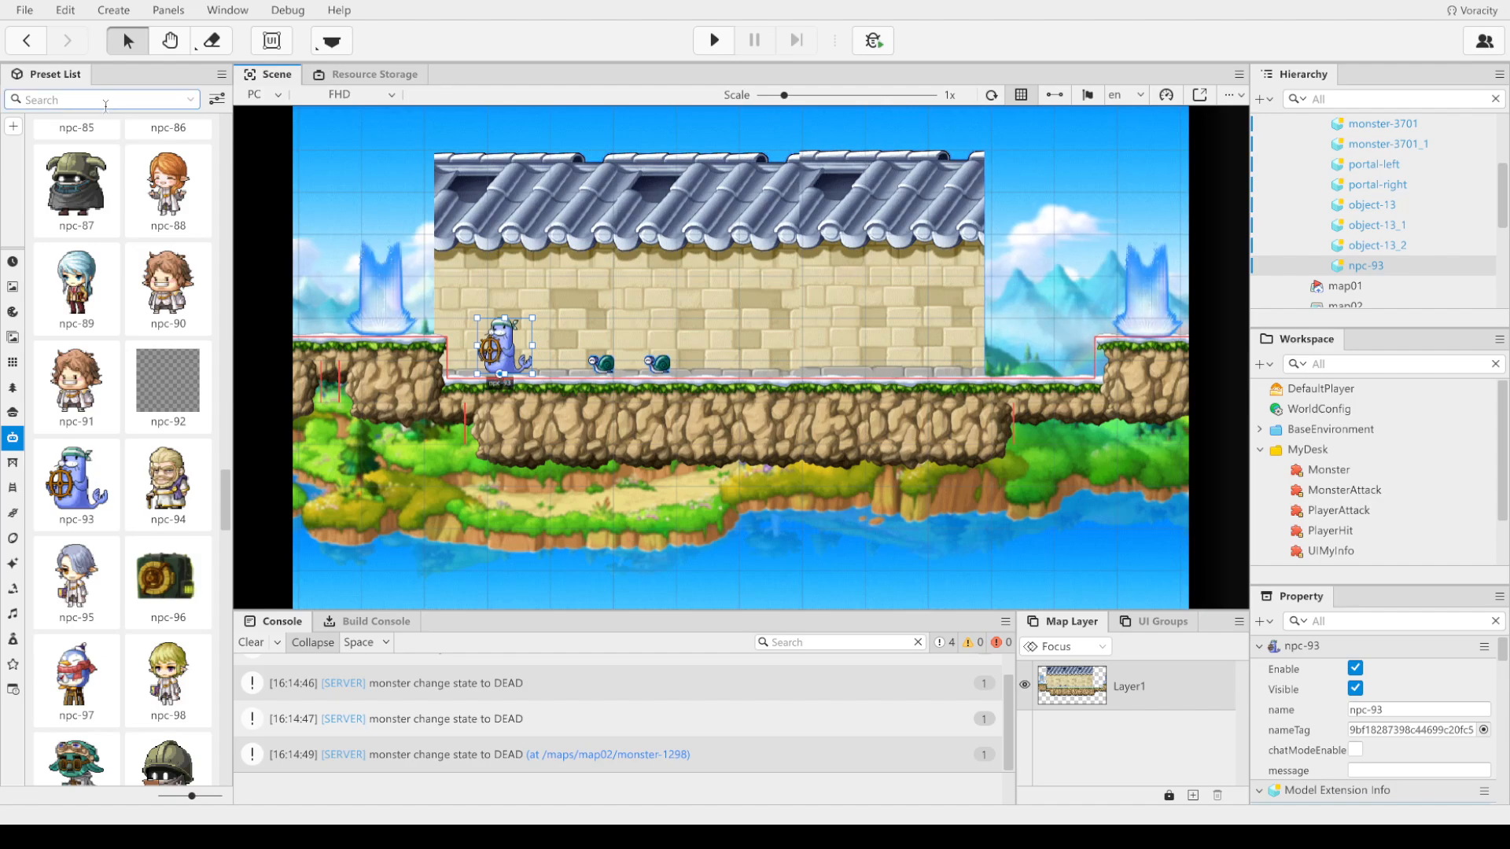
left_click(27, 40)
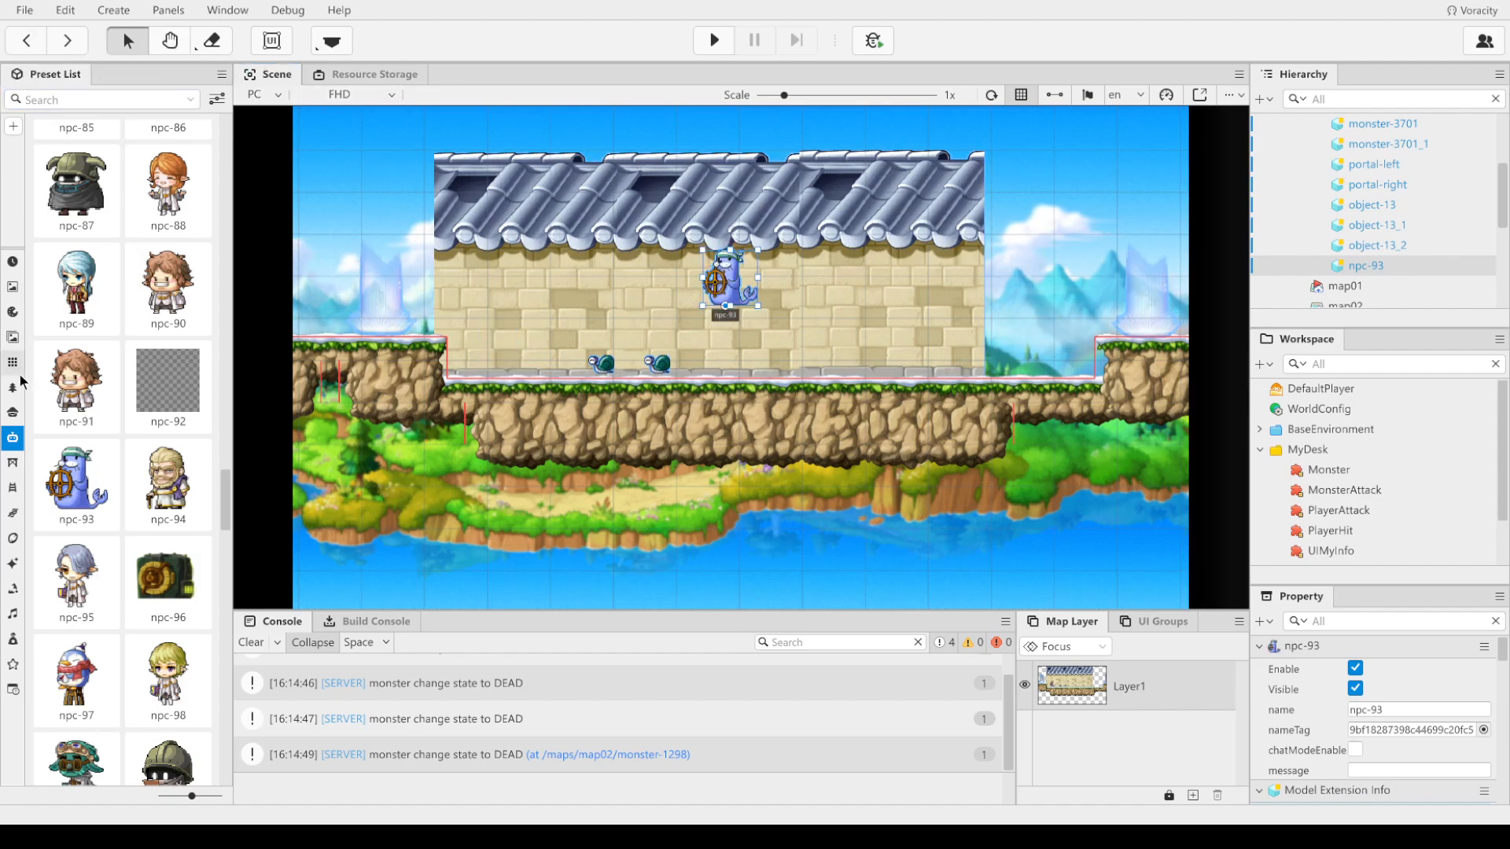
left_click_drag(730, 294, 500, 359)
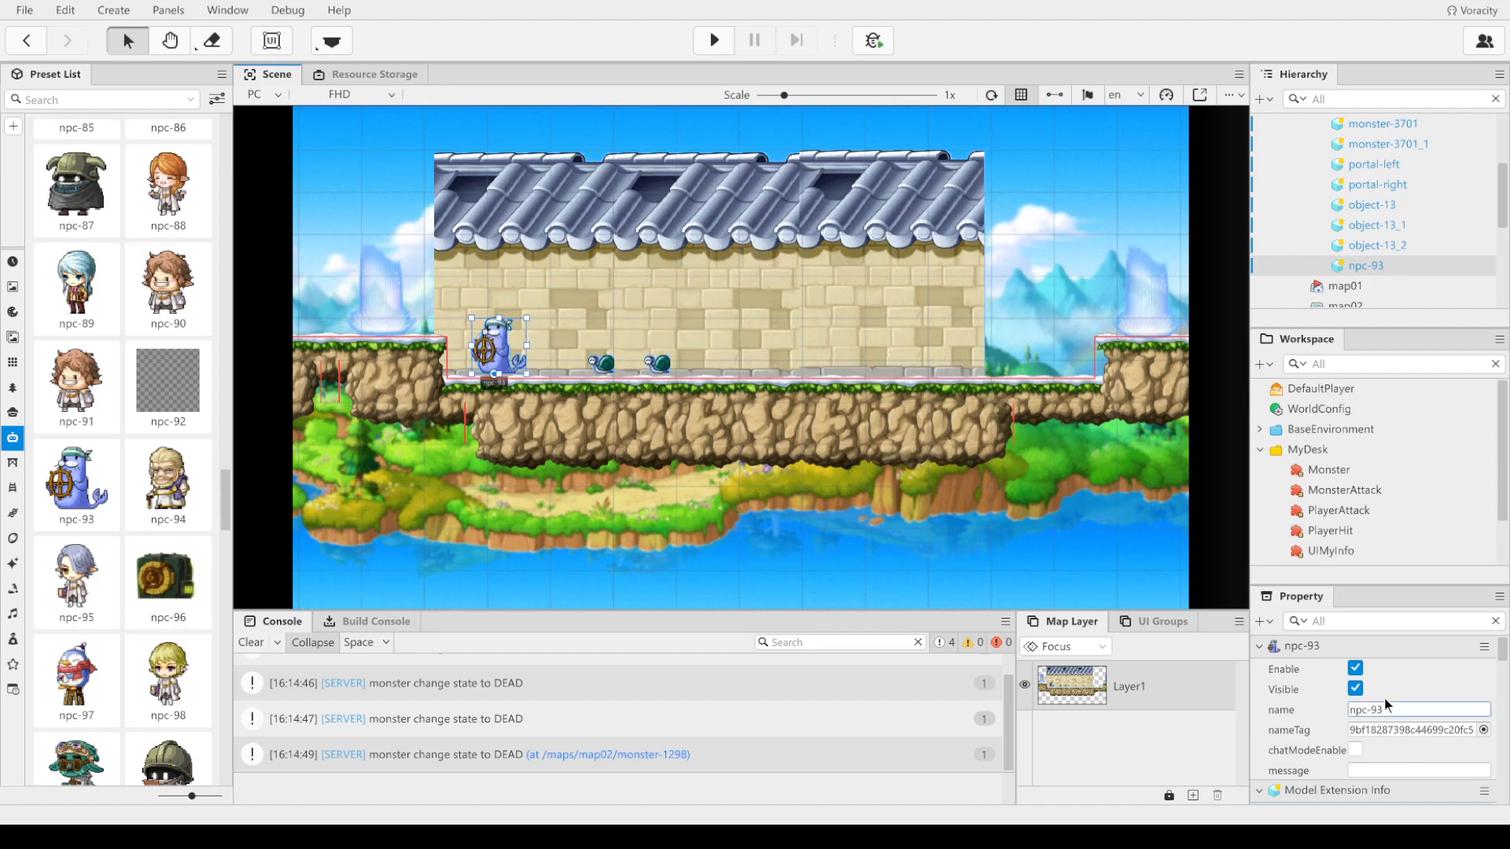
Step: Set the name tag of the npc-93 character to "Seel"
left_click(1412, 710)
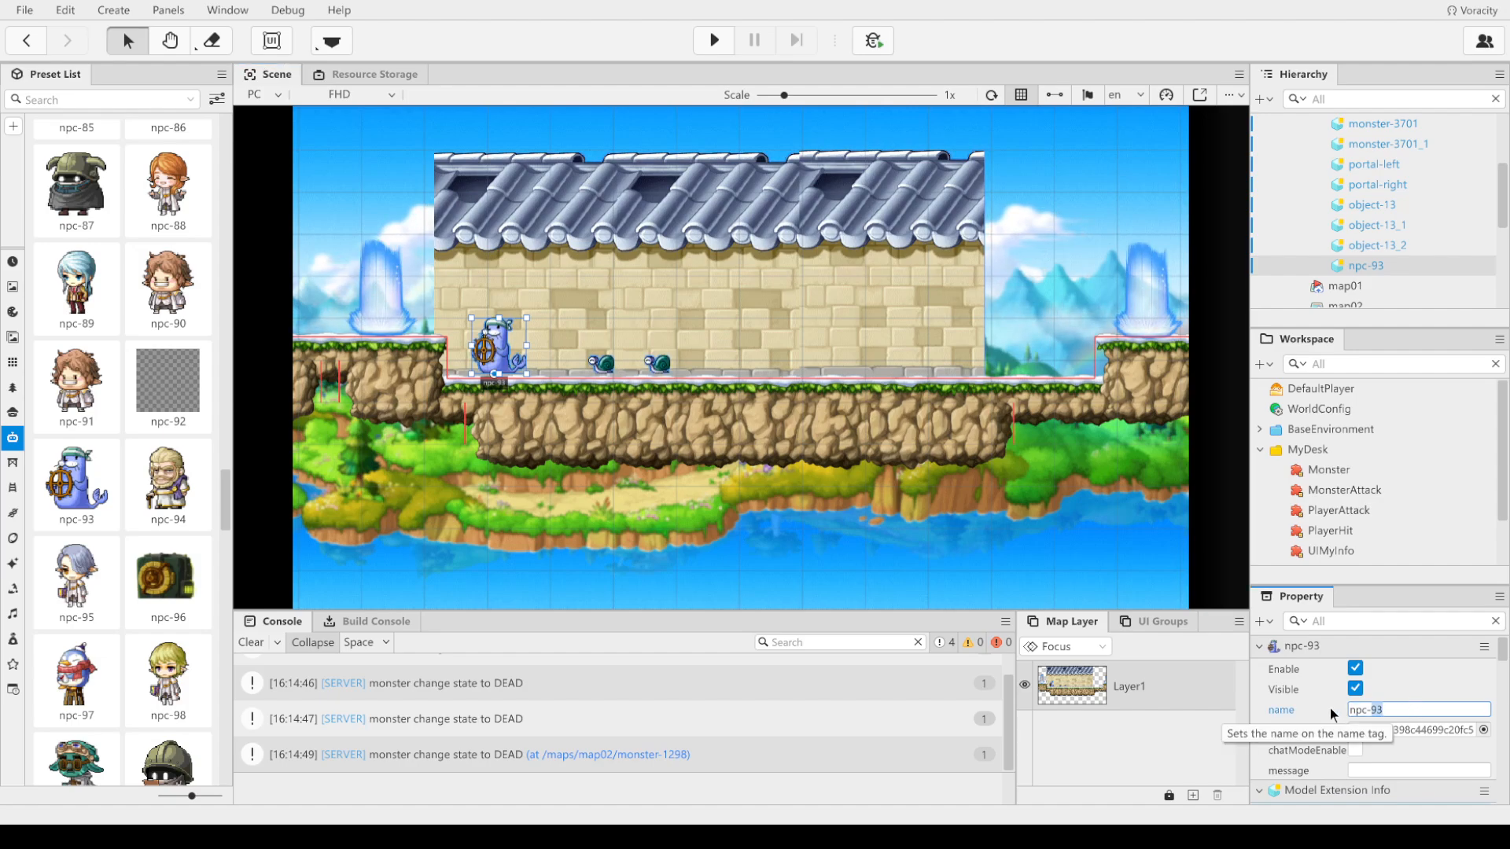
key("BackSpace")
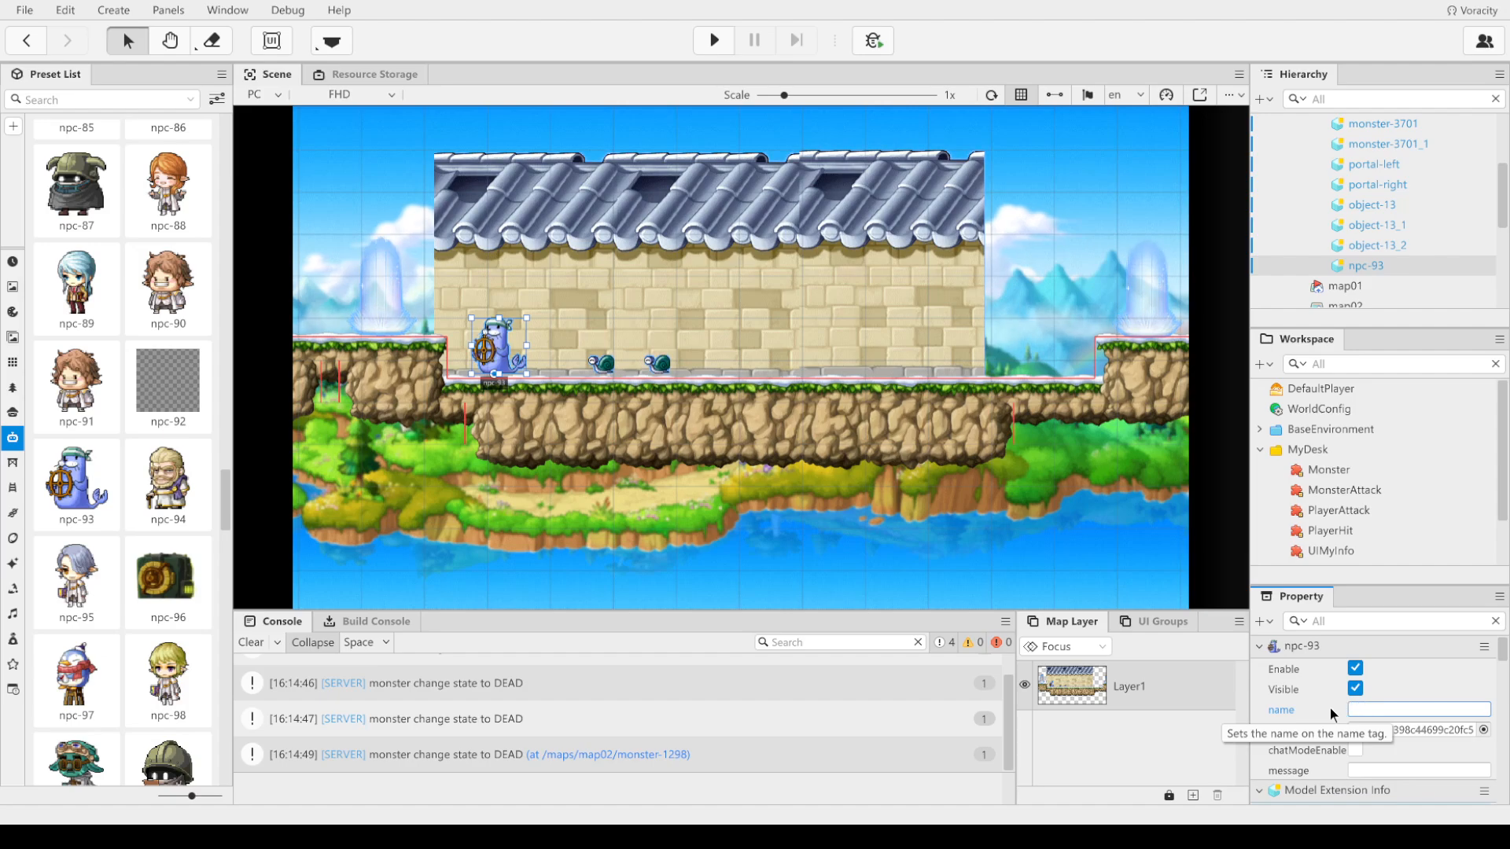
type("H")
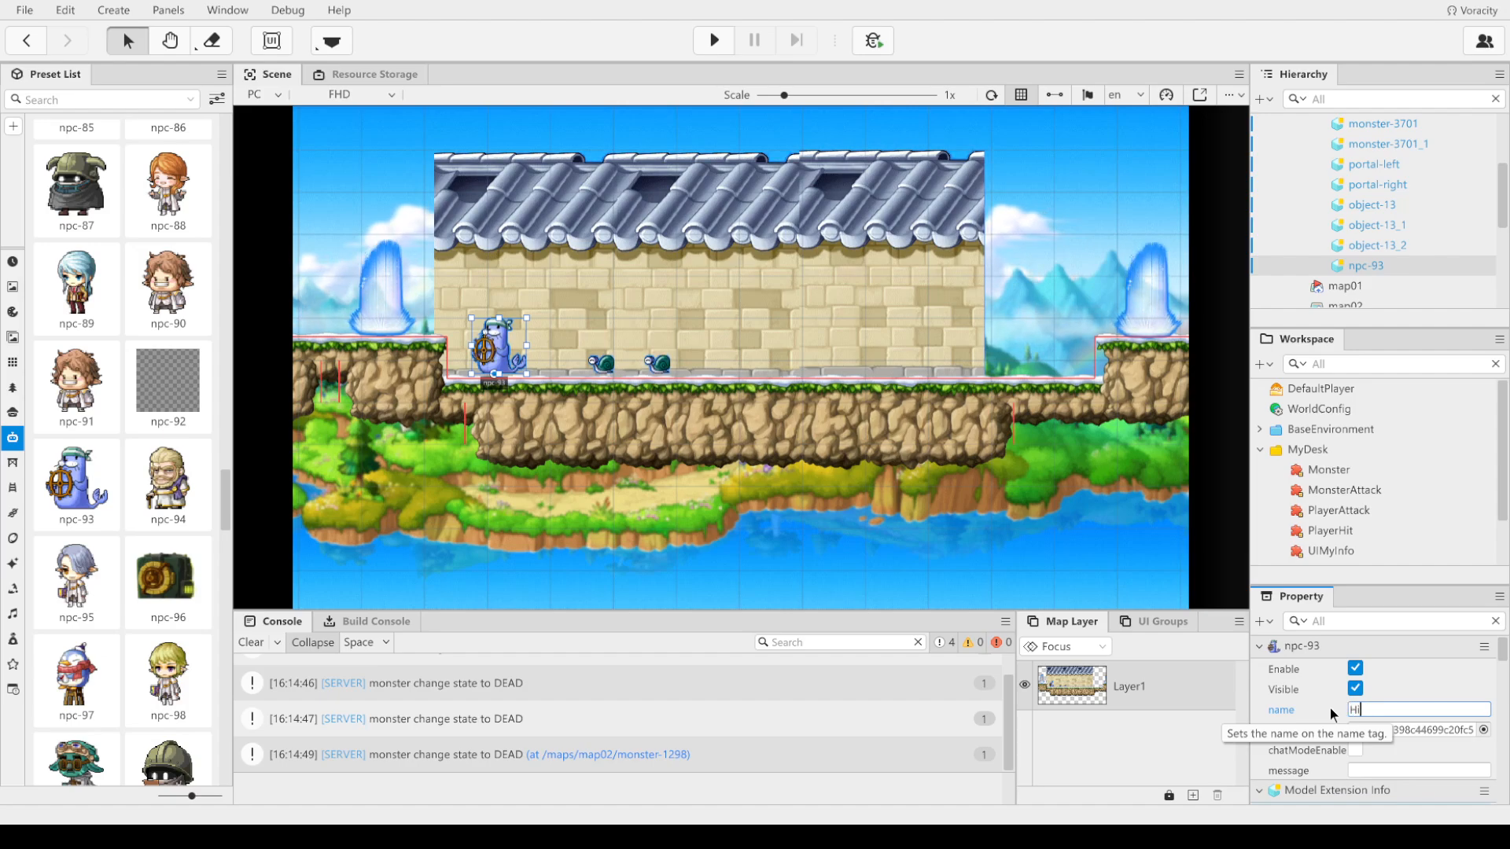
type("i")
key("BackSpace")
key("BackSpace")
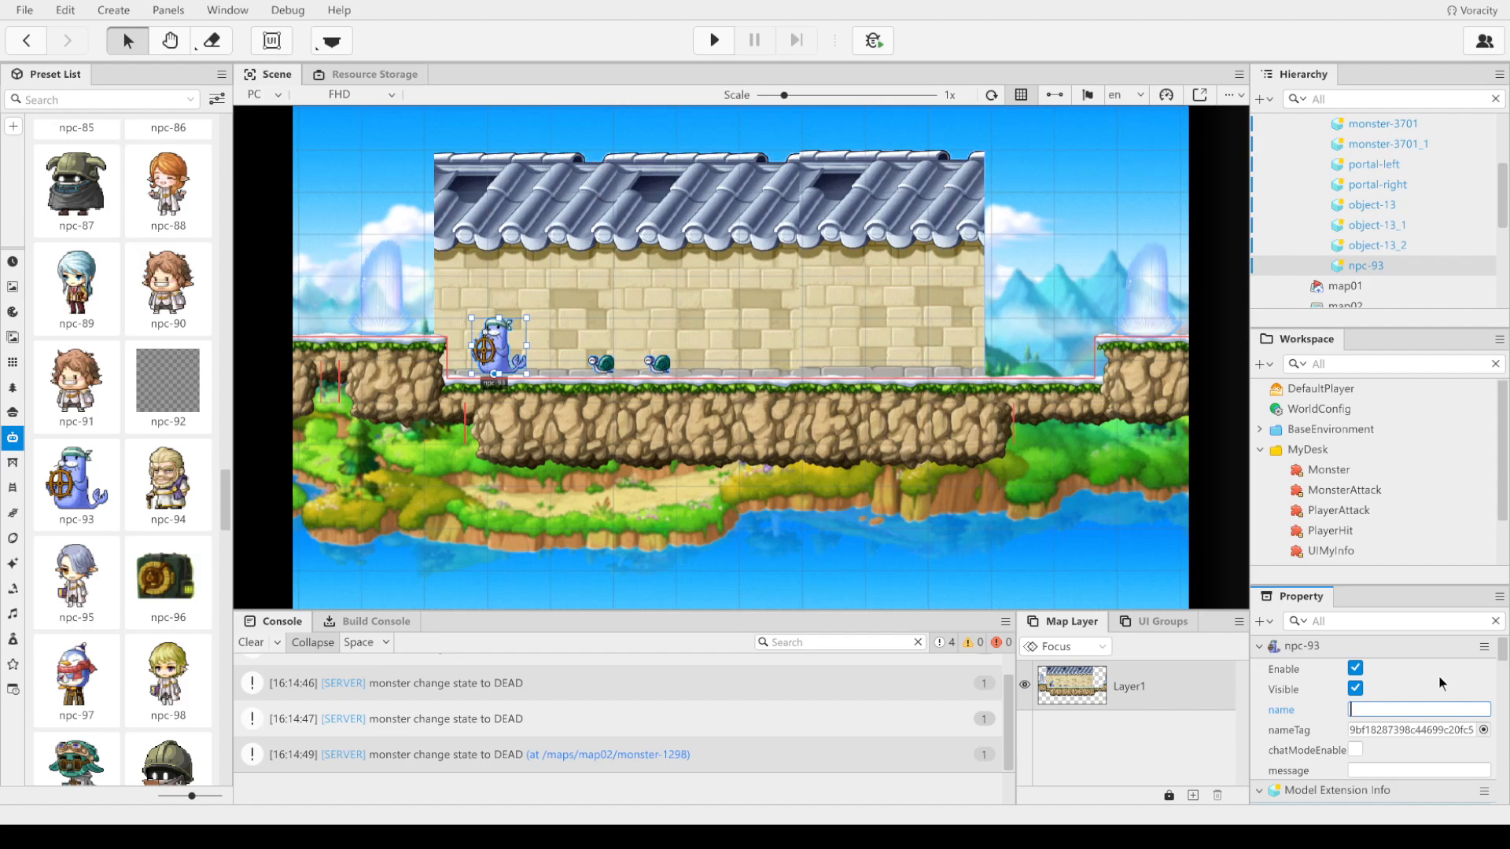
type("Seel")
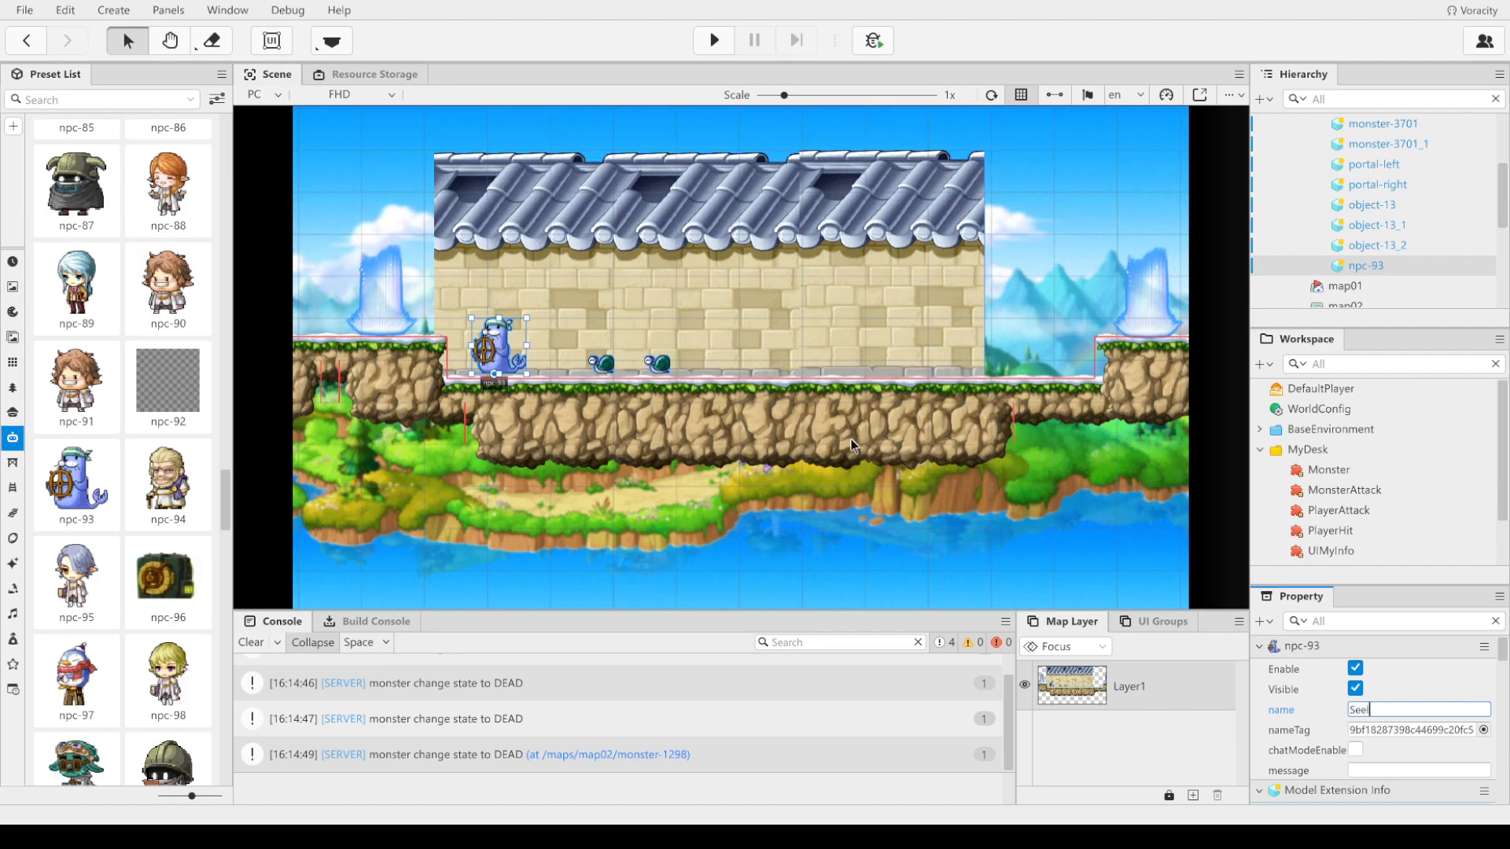
left_click(676, 449)
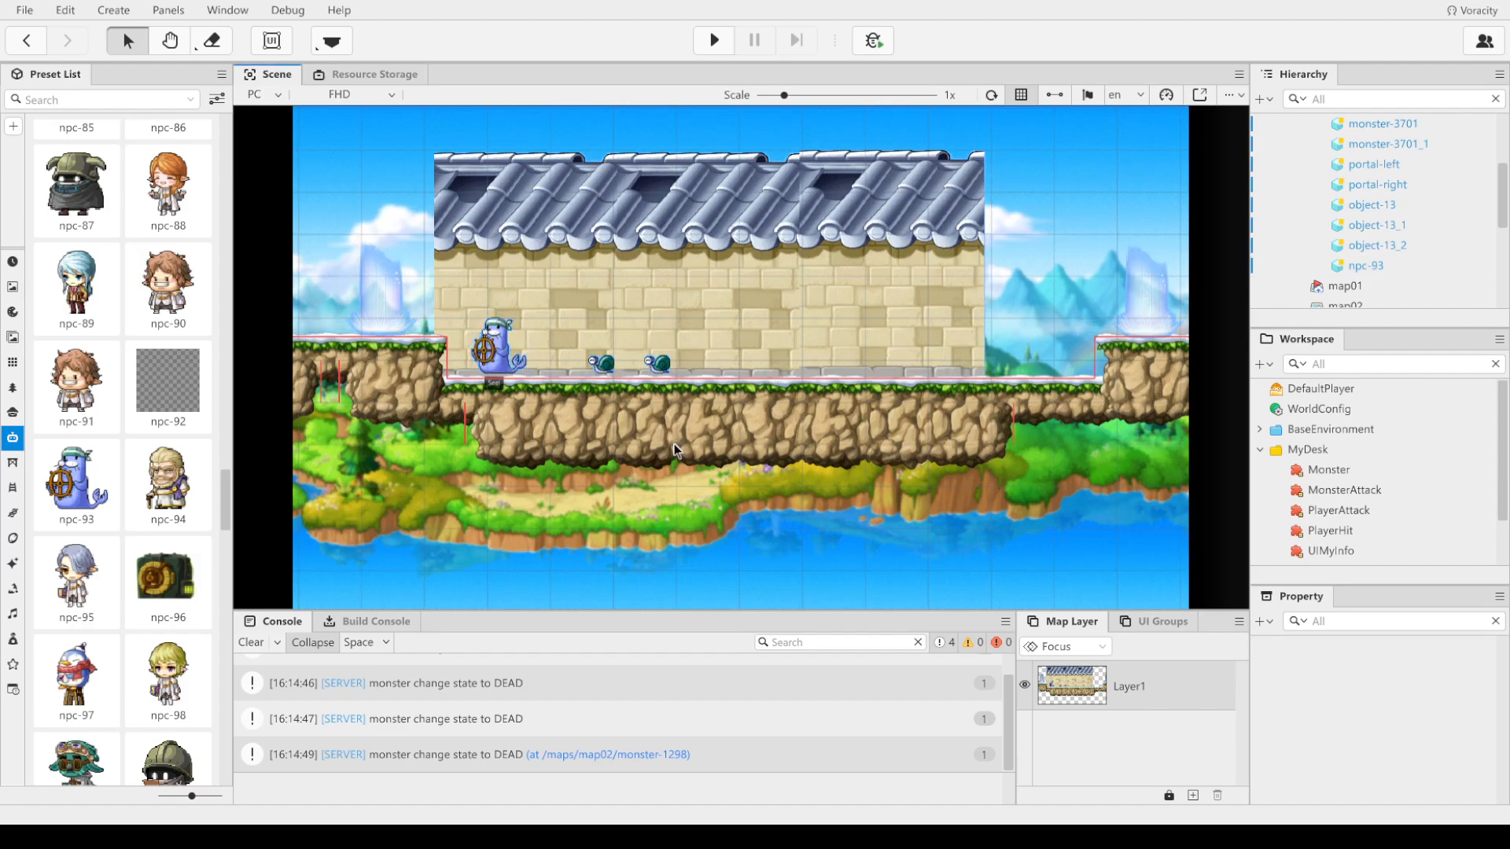
Step: Examine the Etc and Script component categories available for adding to the npc-93 character
left_click(534, 362)
scroll(1422, 715, "down", 10)
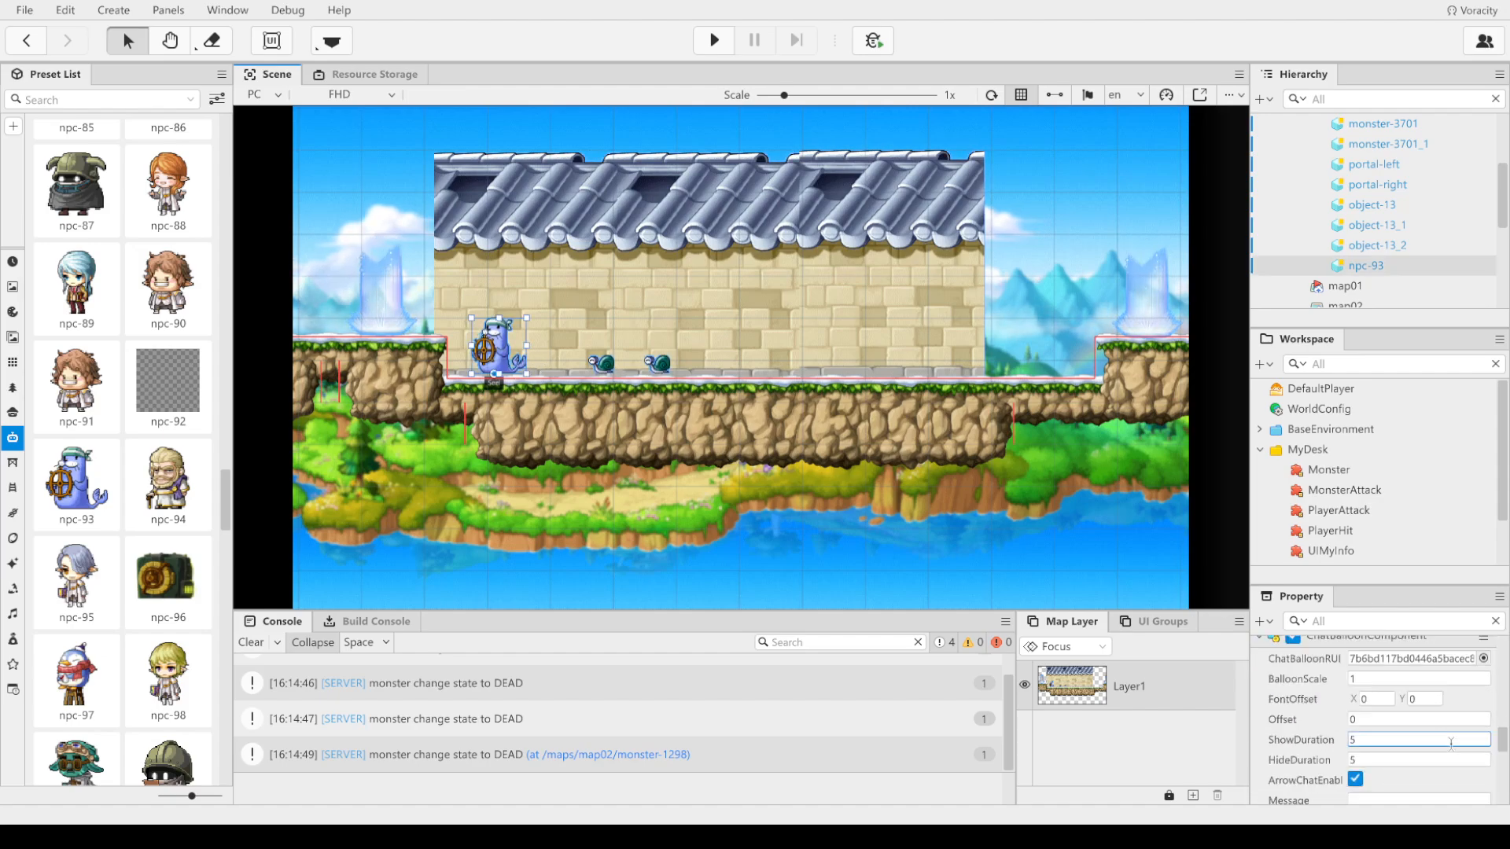
scroll(1450, 743, "down", 5)
left_click(1283, 783)
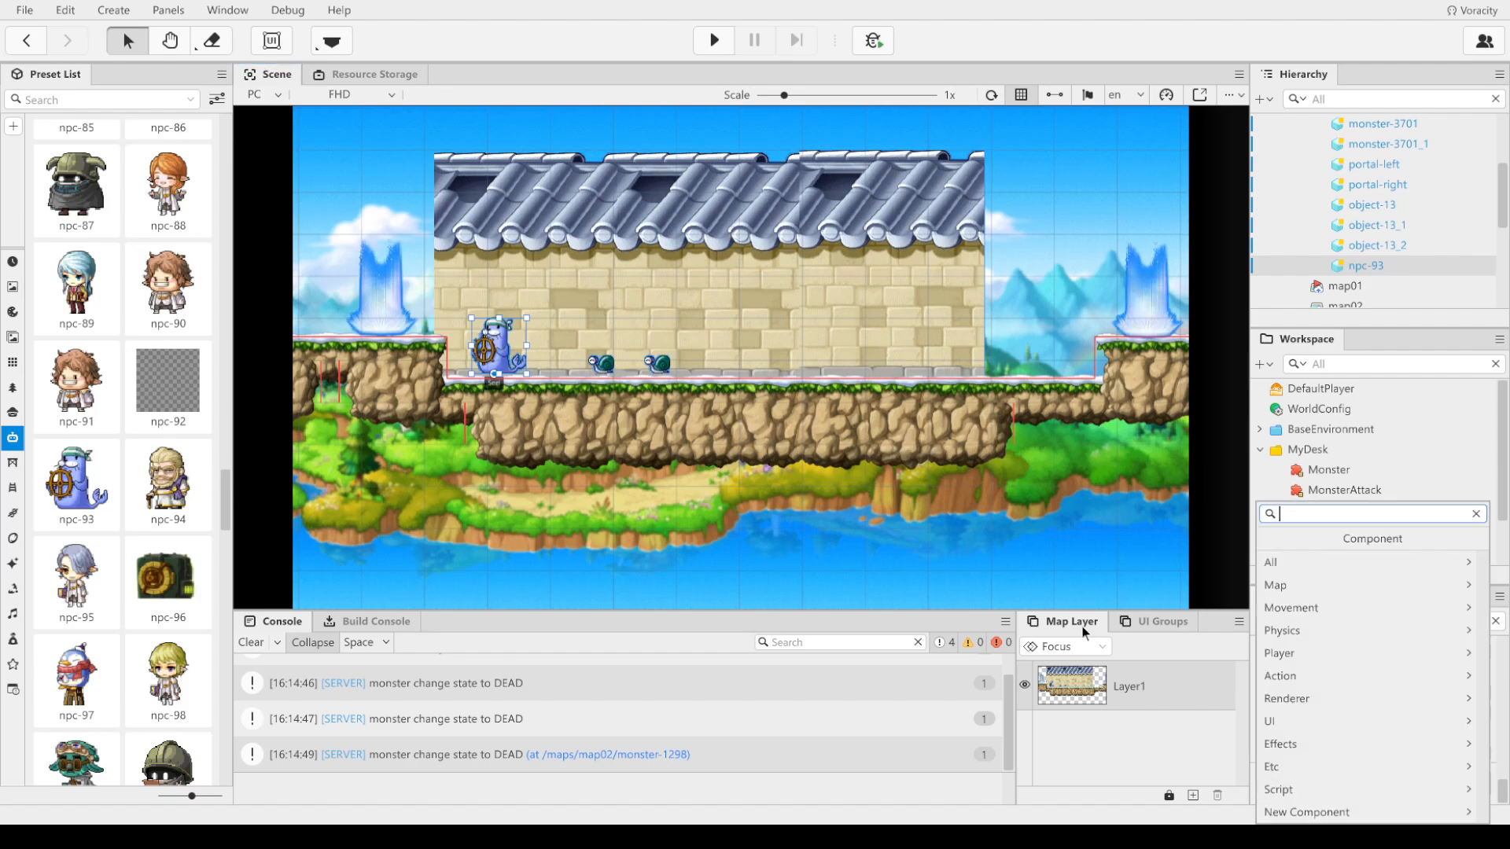
left_click(1275, 766)
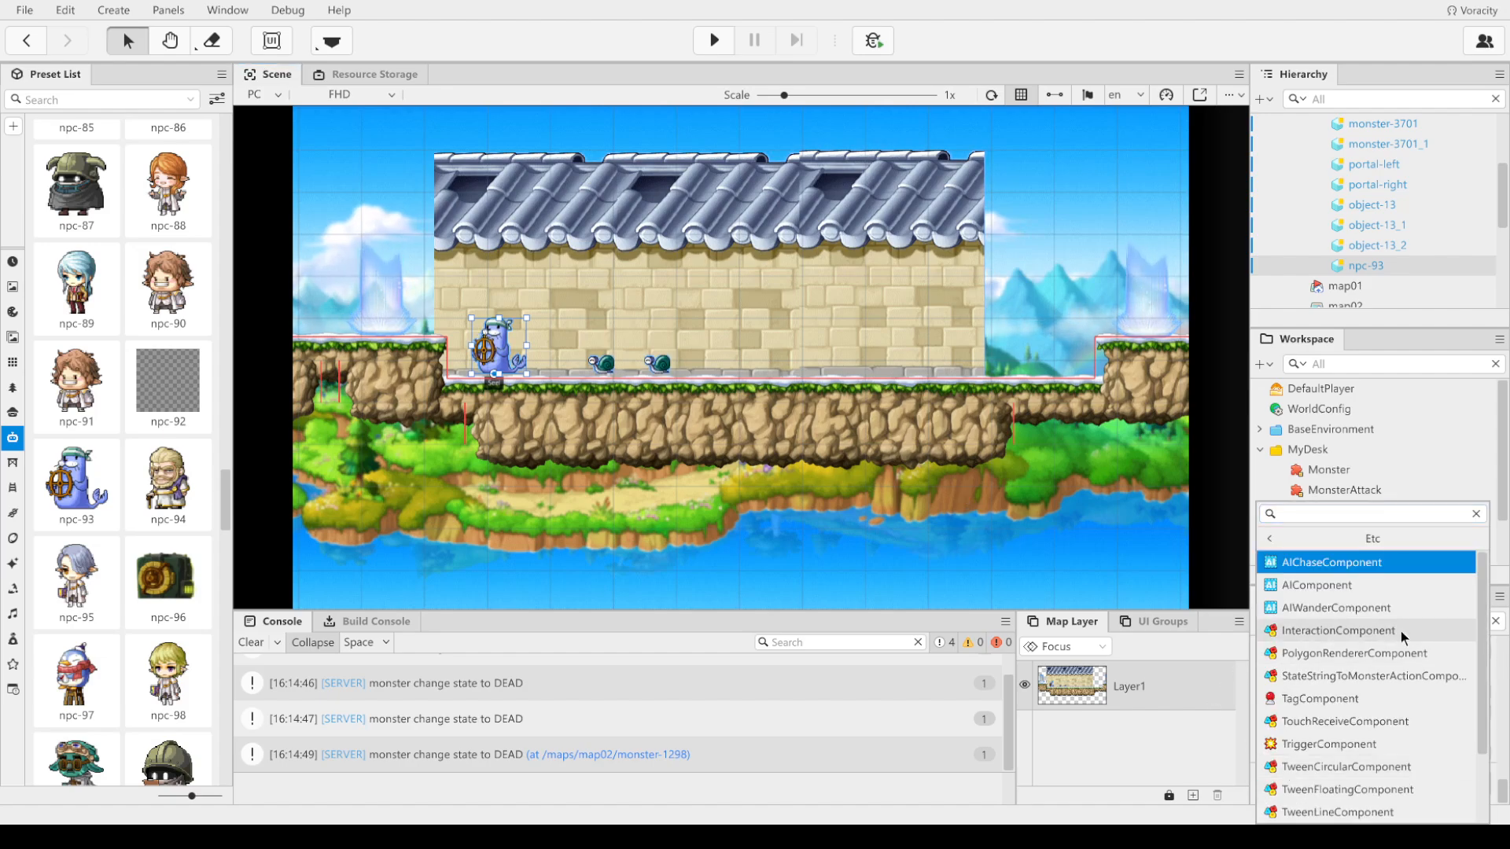
scroll(1395, 749, "down", 2)
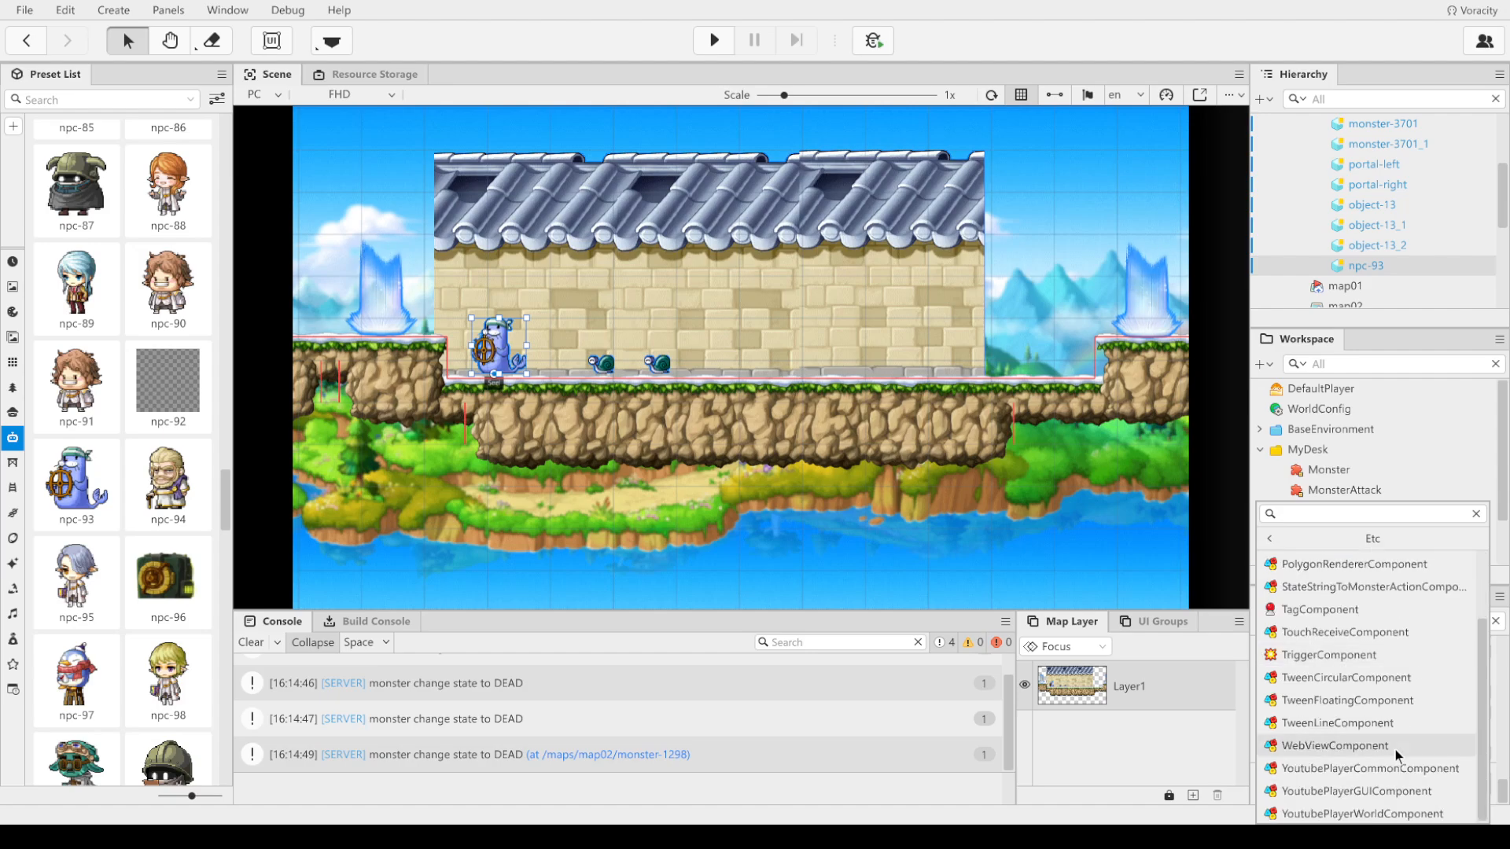
scroll(1395, 749, "up", 3)
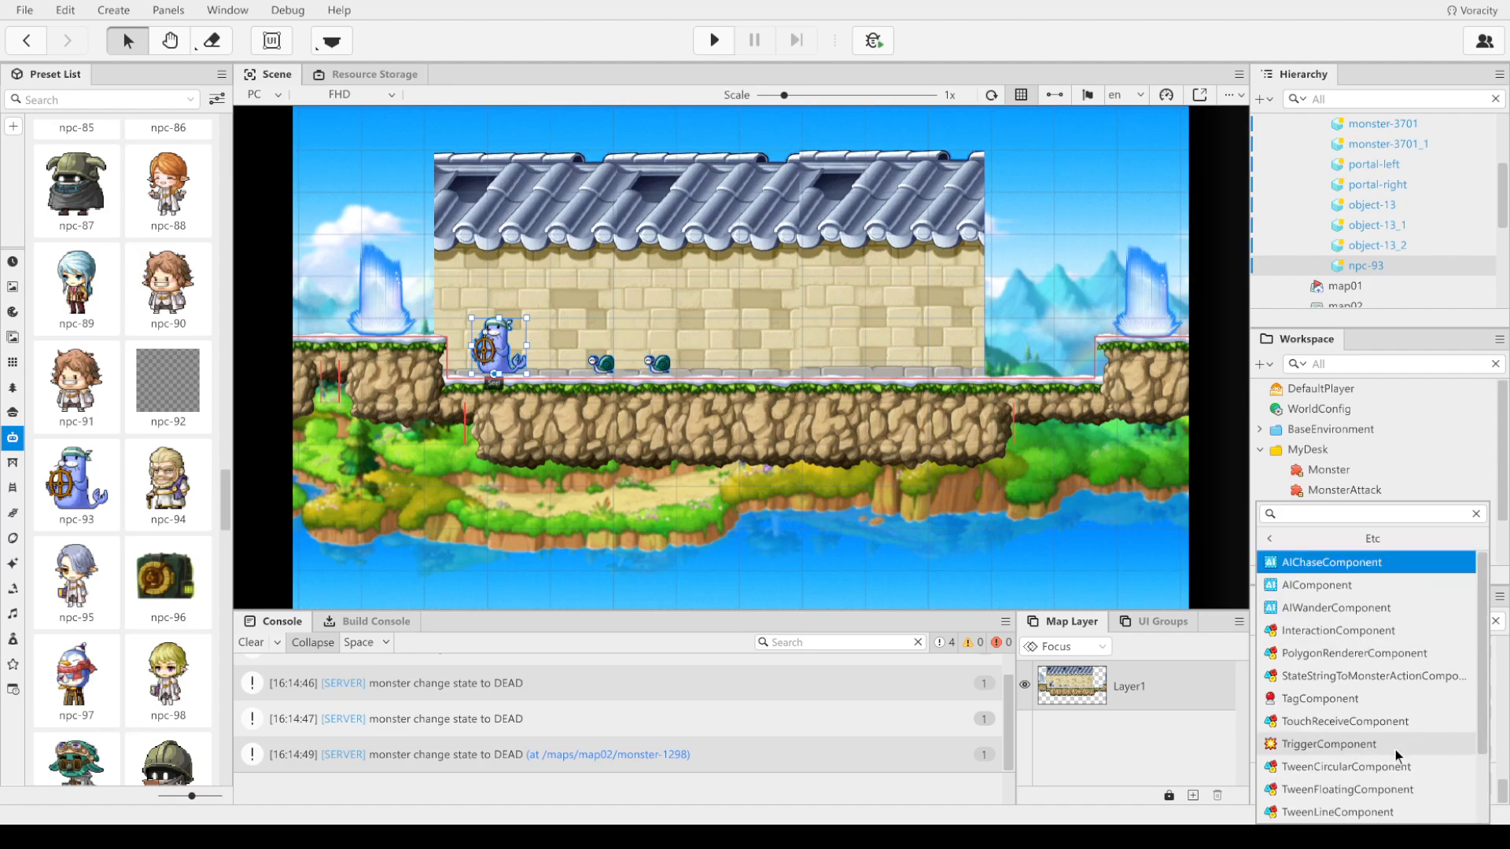
left_click(1269, 538)
left_click(1336, 790)
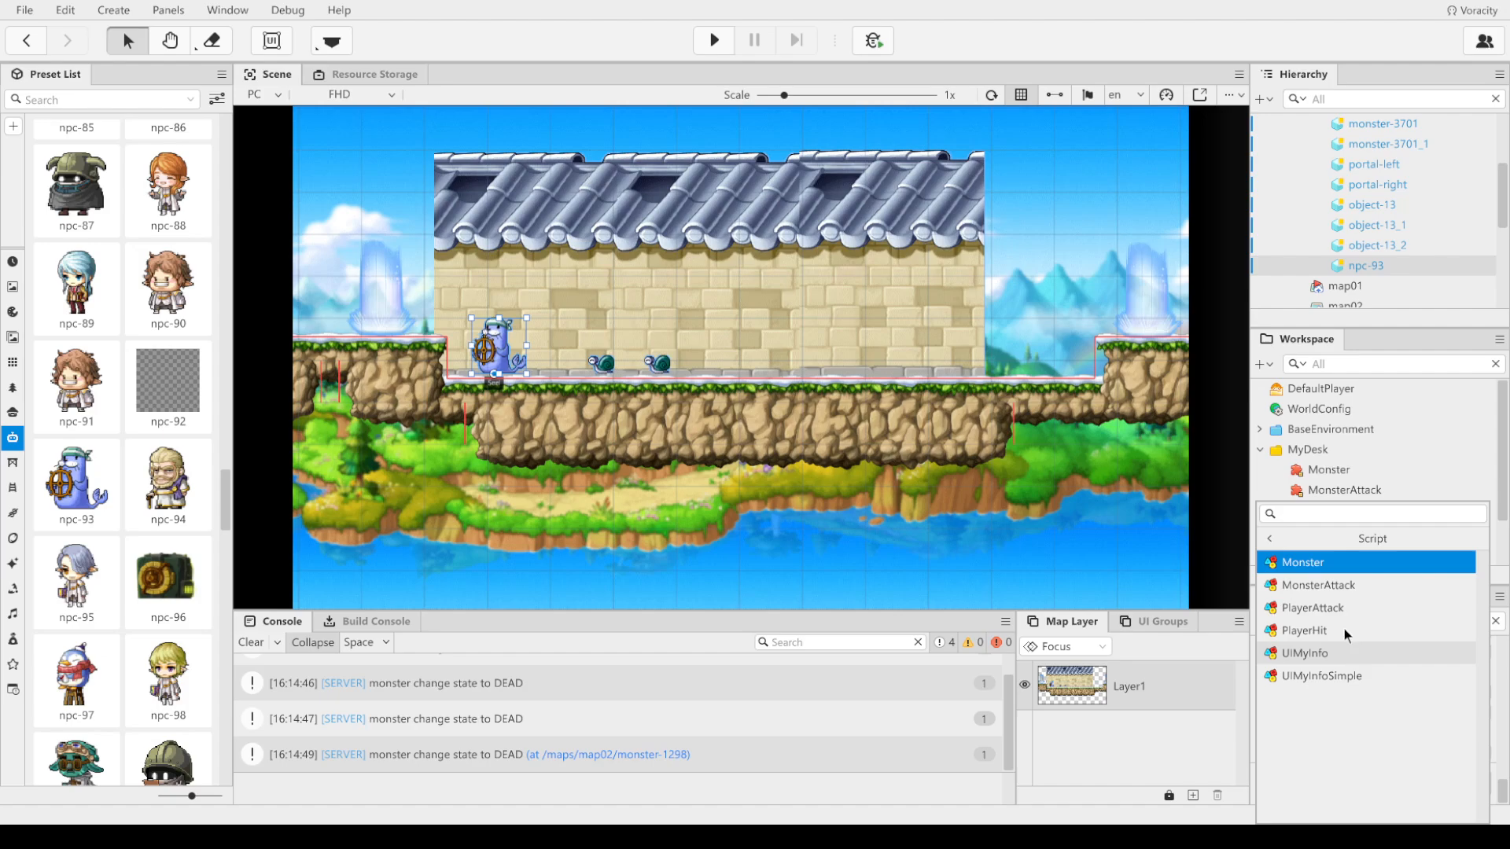
left_click(1269, 538)
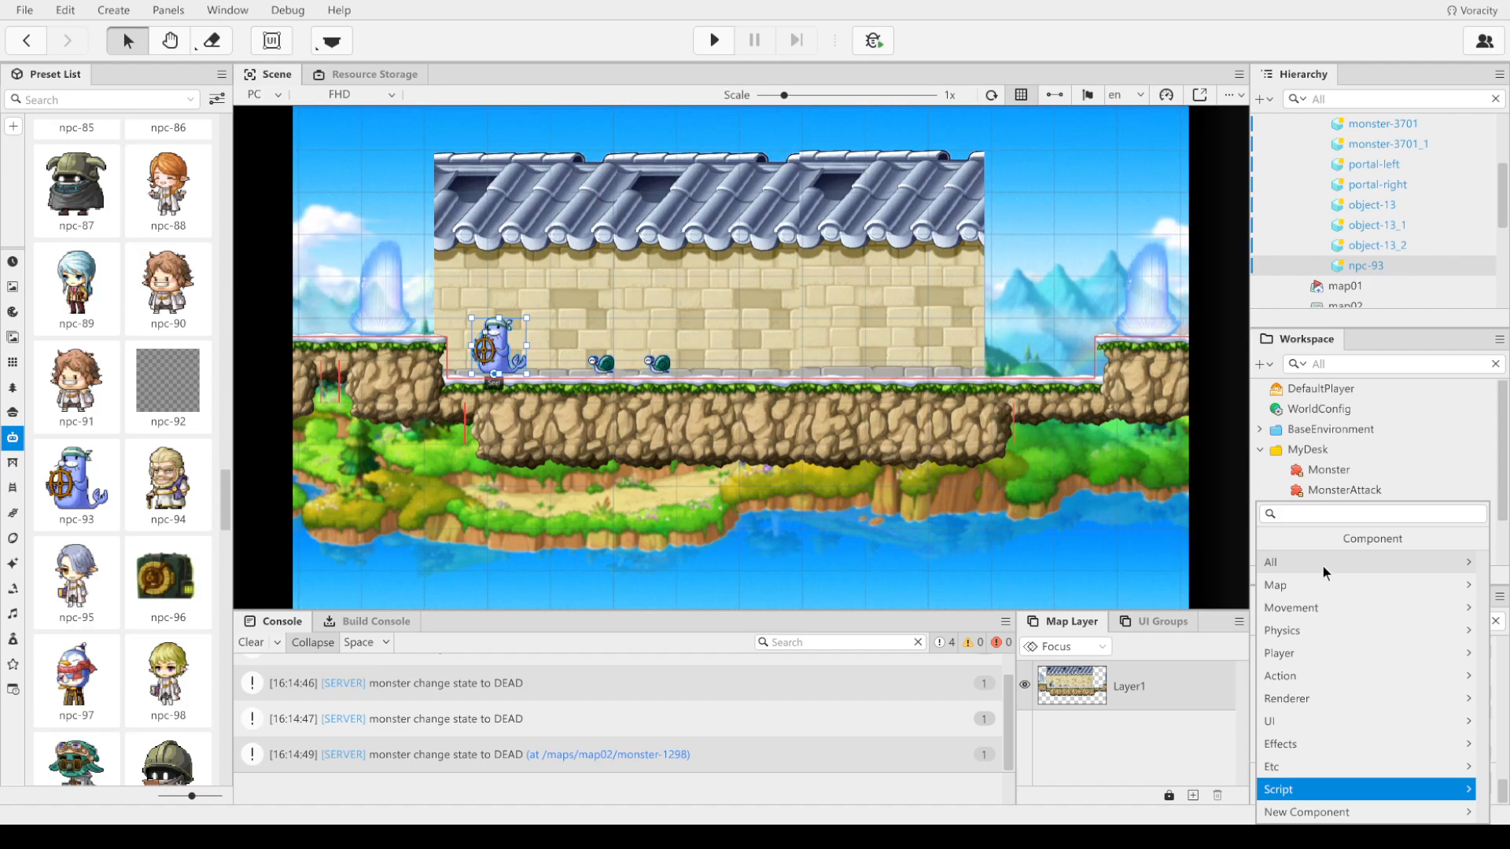
left_click(1313, 764)
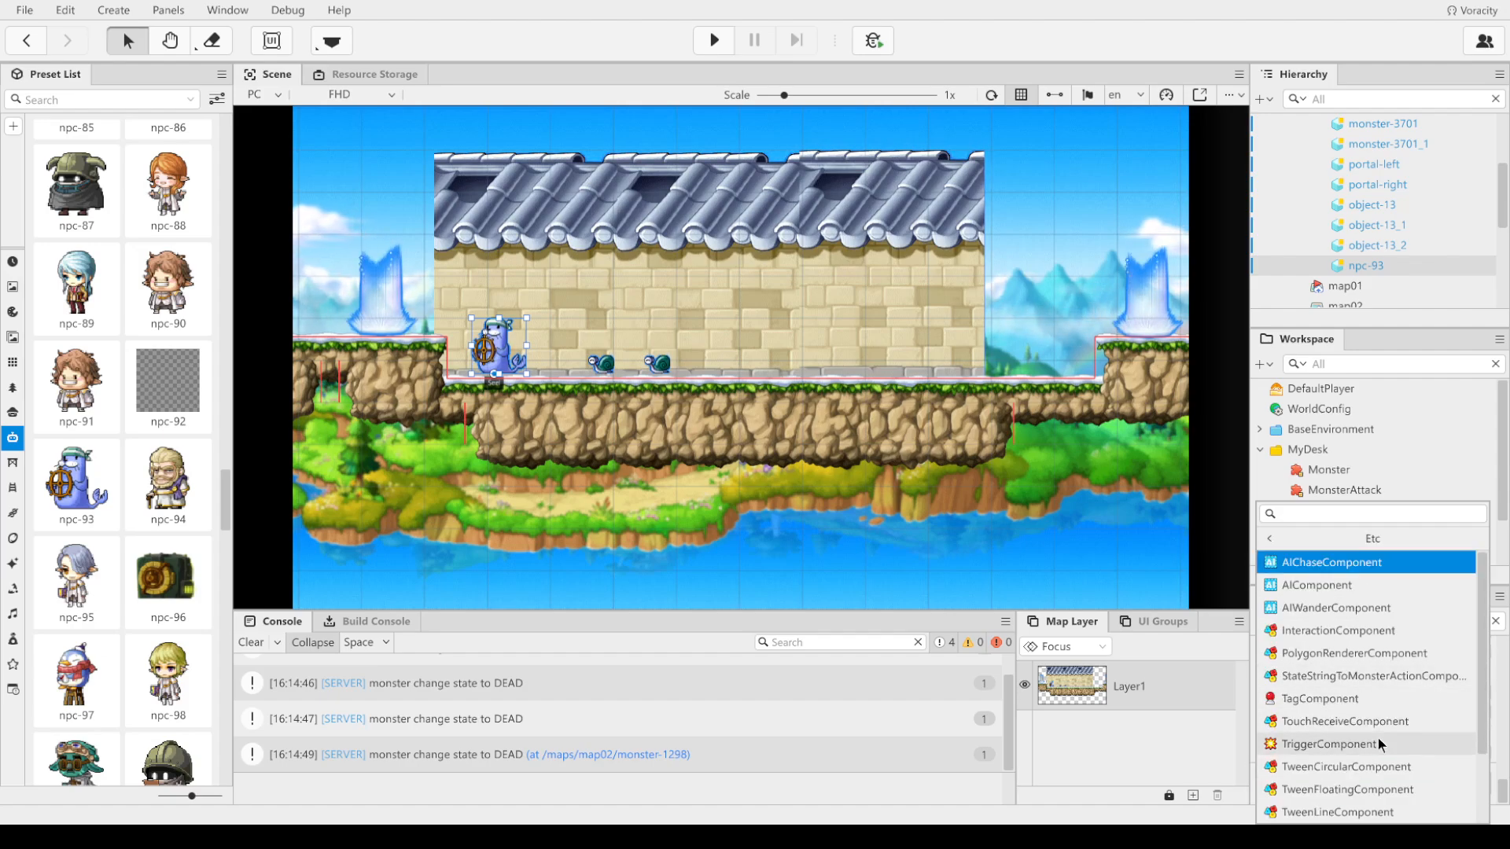
scroll(1378, 739, "down", 2)
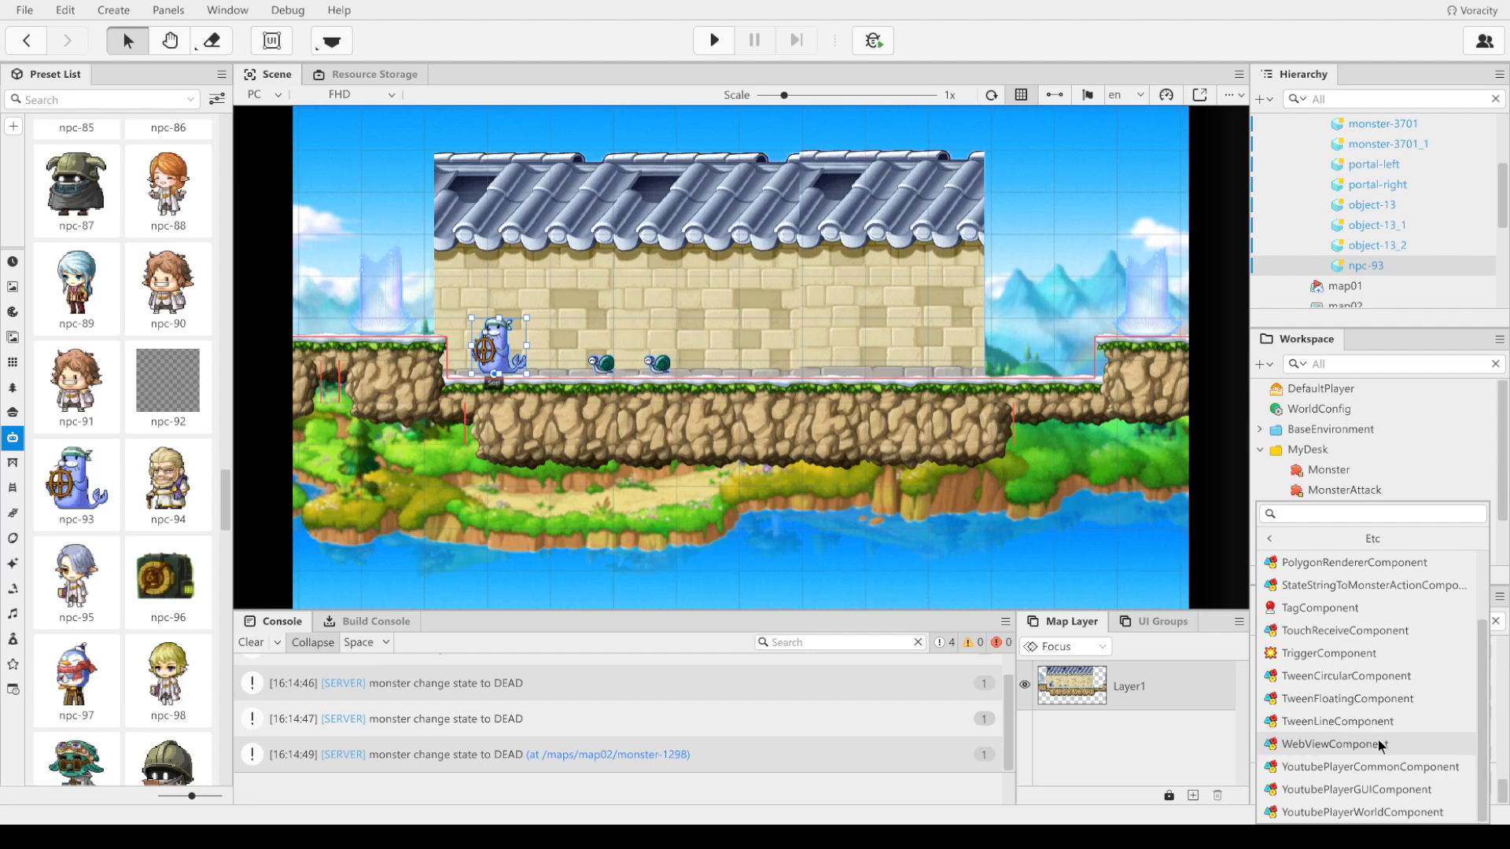
scroll(1377, 739, "up", 2)
left_click(1145, 543)
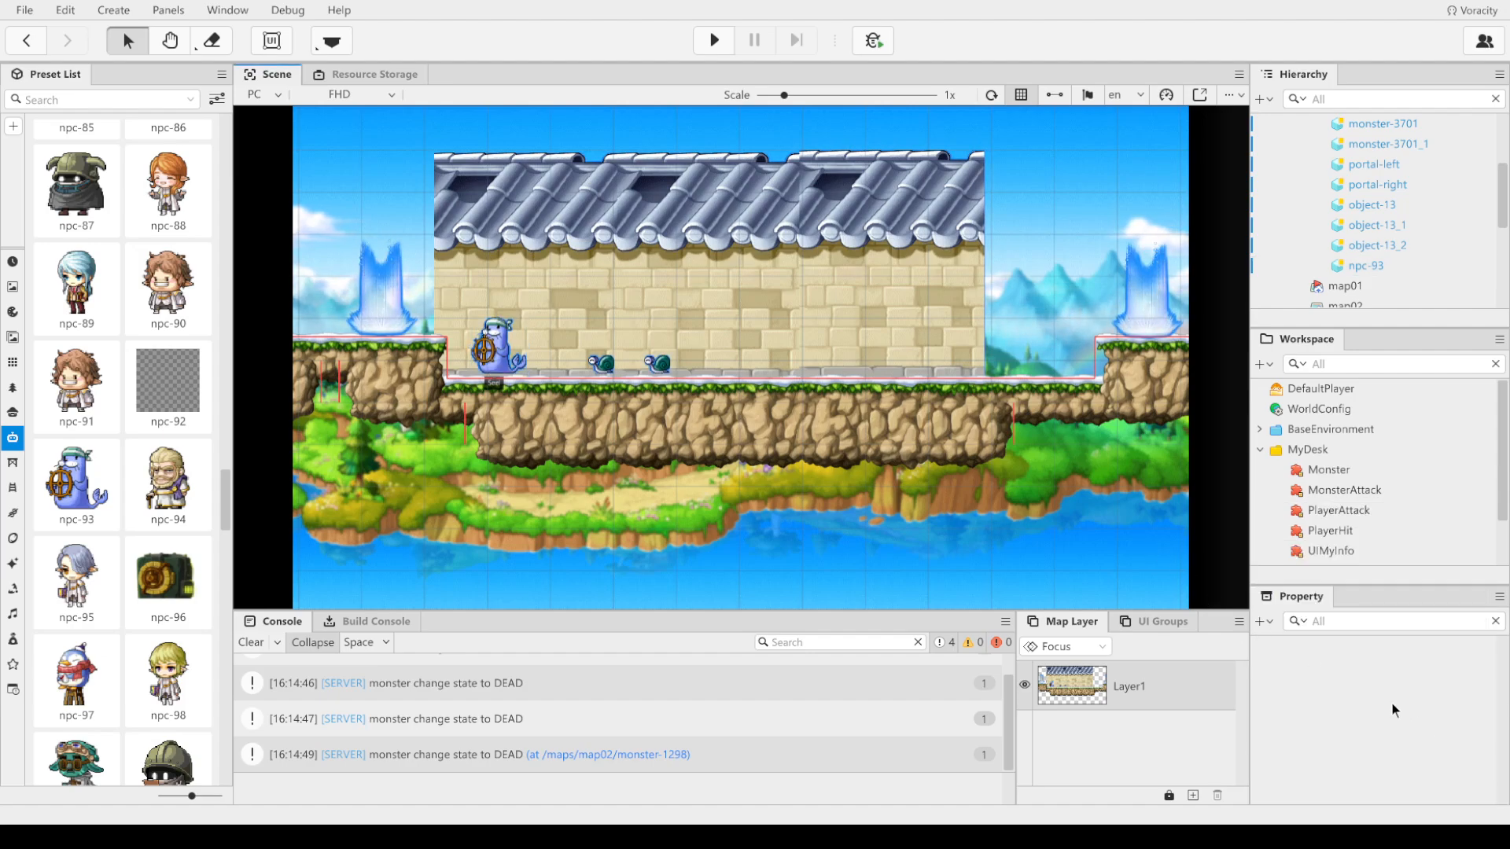
Step: Set the chat balloon message of the npc-93 character to "Watch out for the snails"
left_click(512, 362)
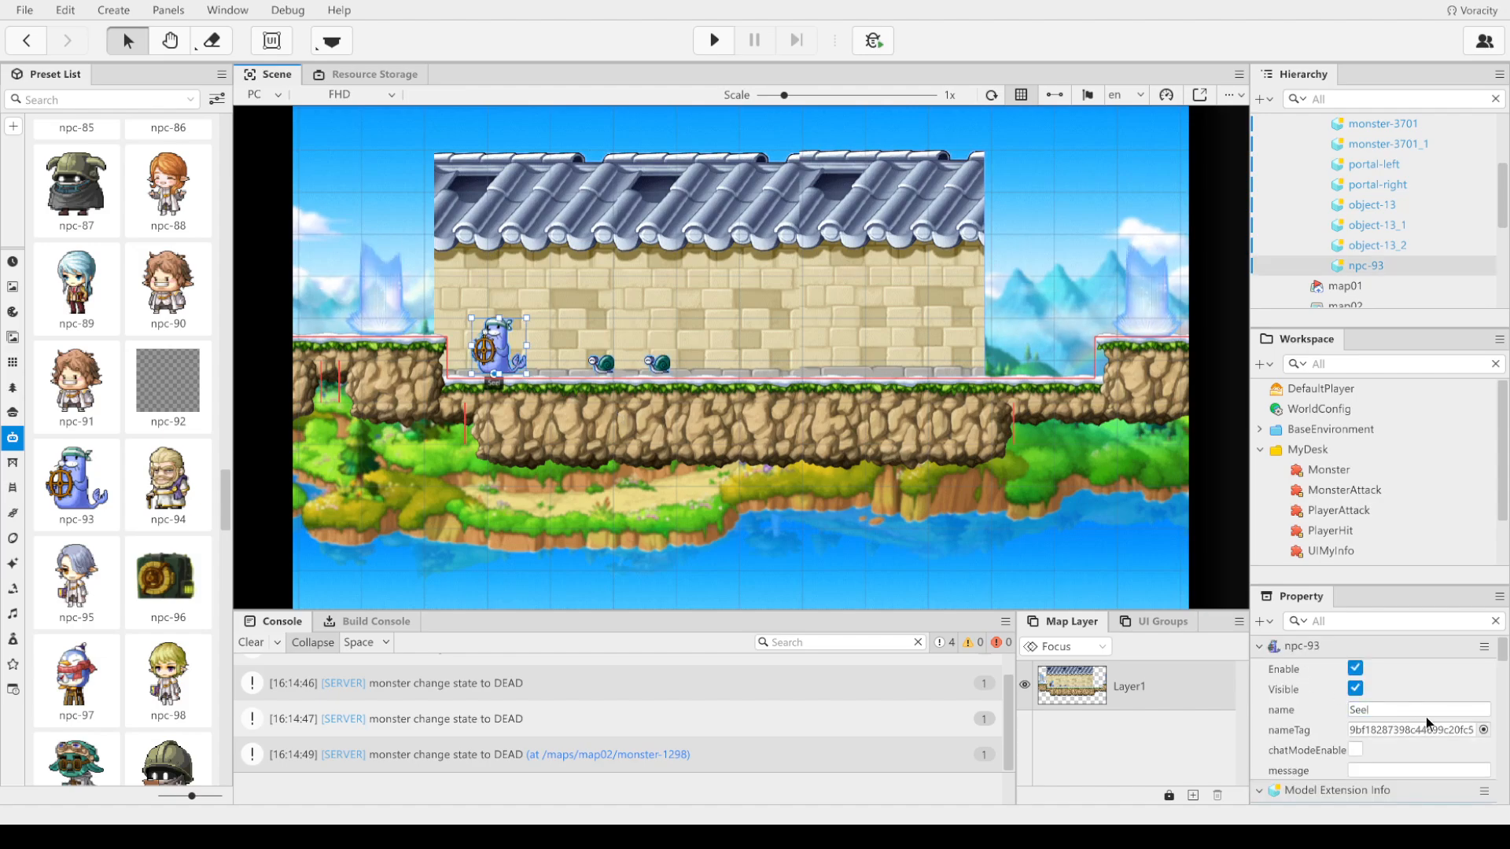
scroll(1426, 717, "down", 5)
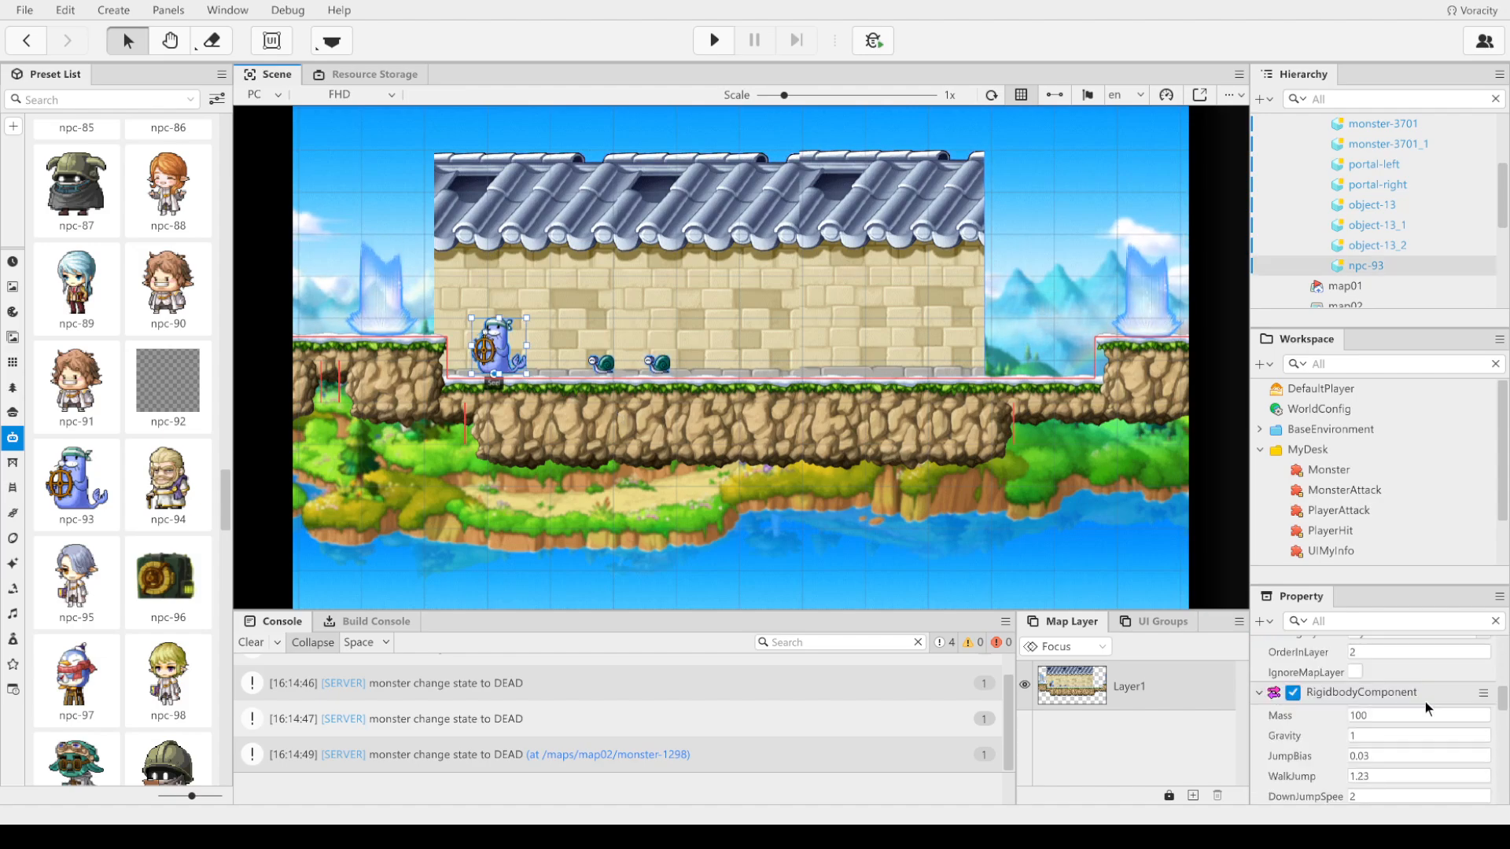
scroll(1424, 701, "down", 6)
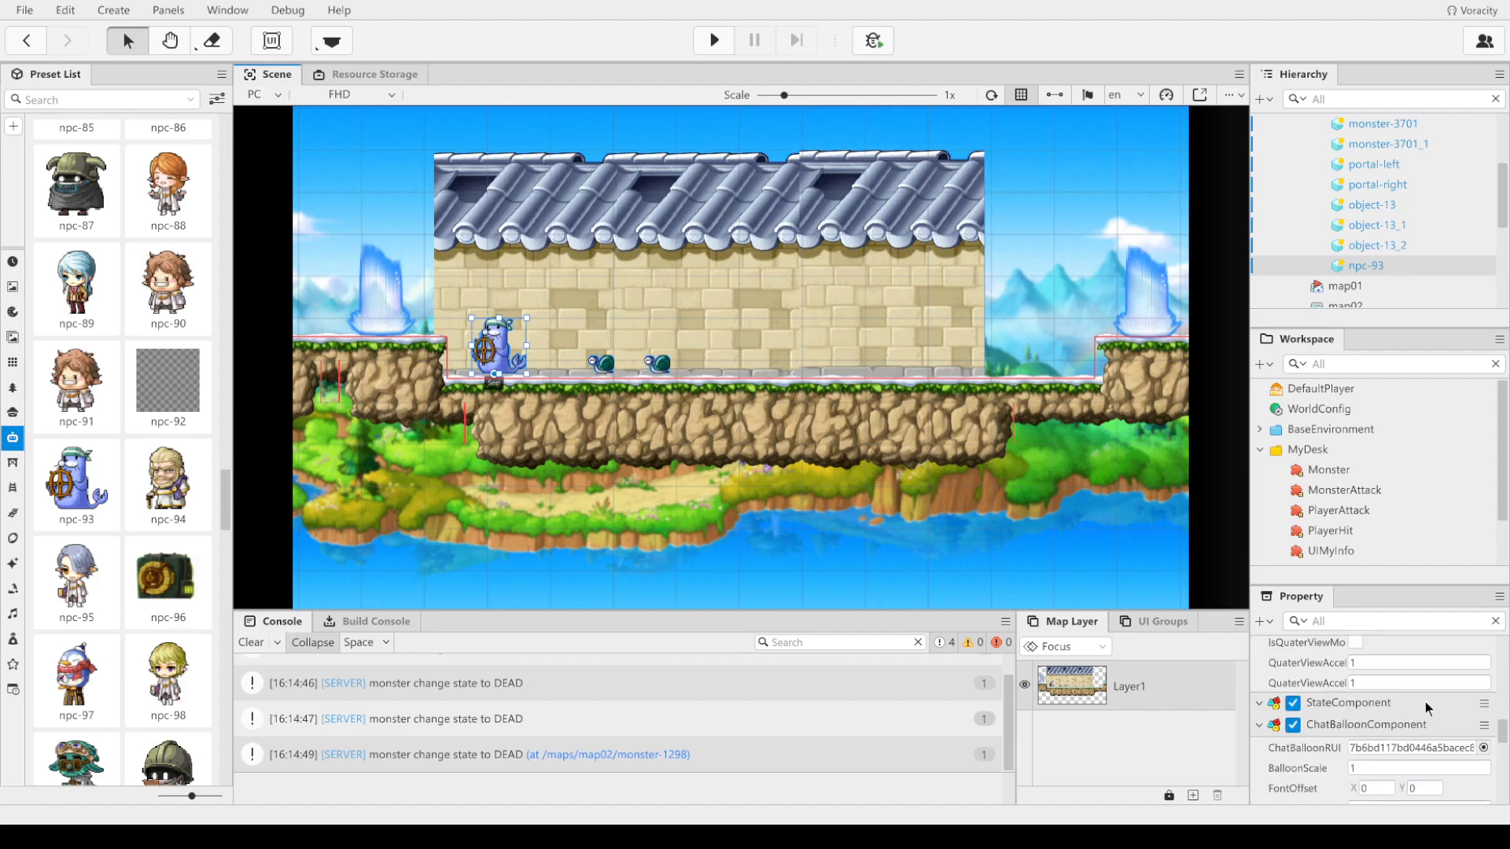
scroll(1425, 701, "down", 3)
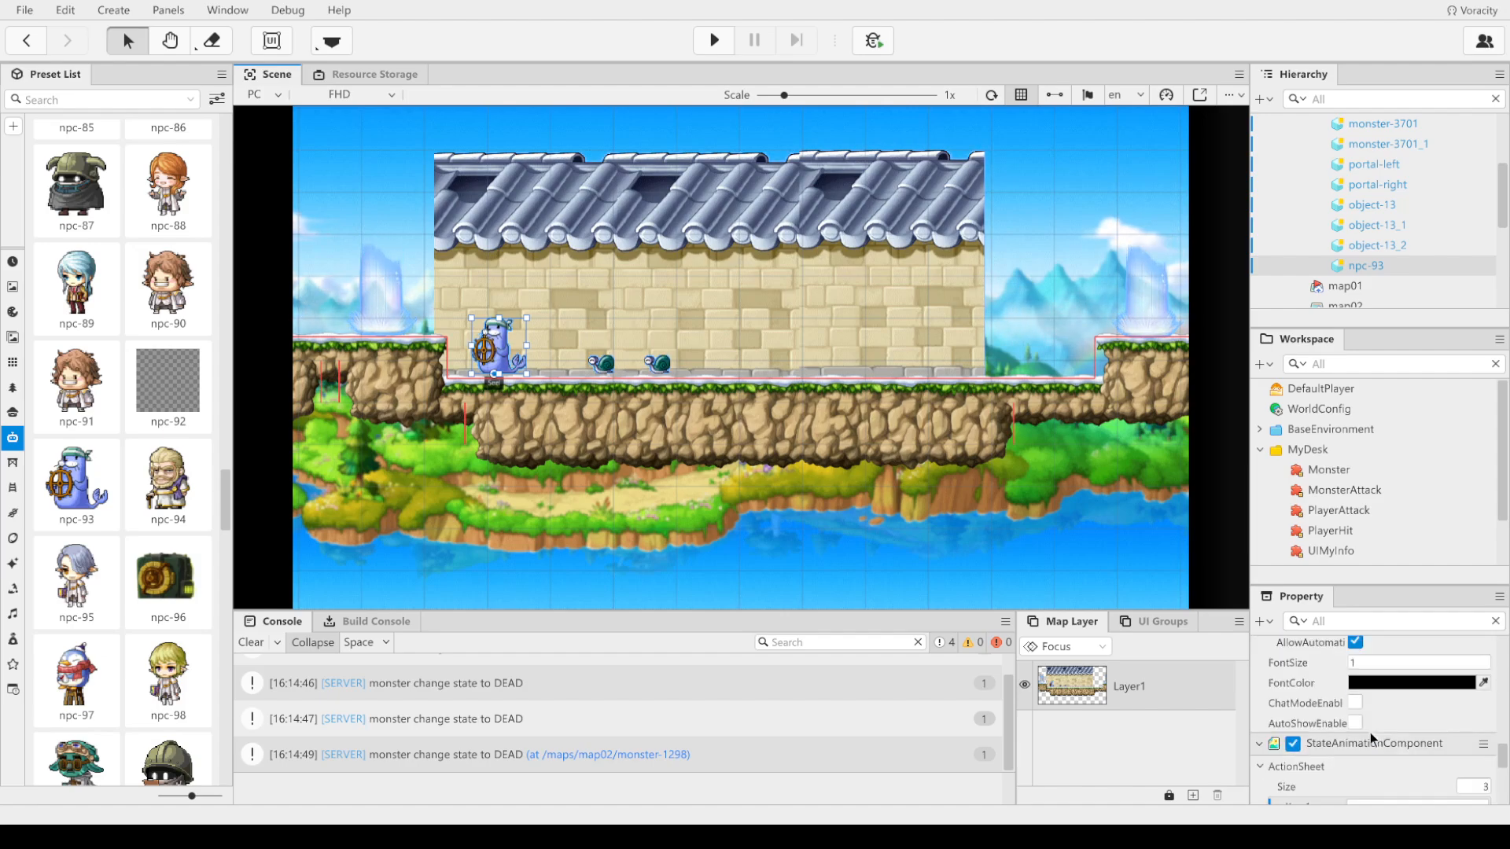
scroll(1380, 710, "up", 1)
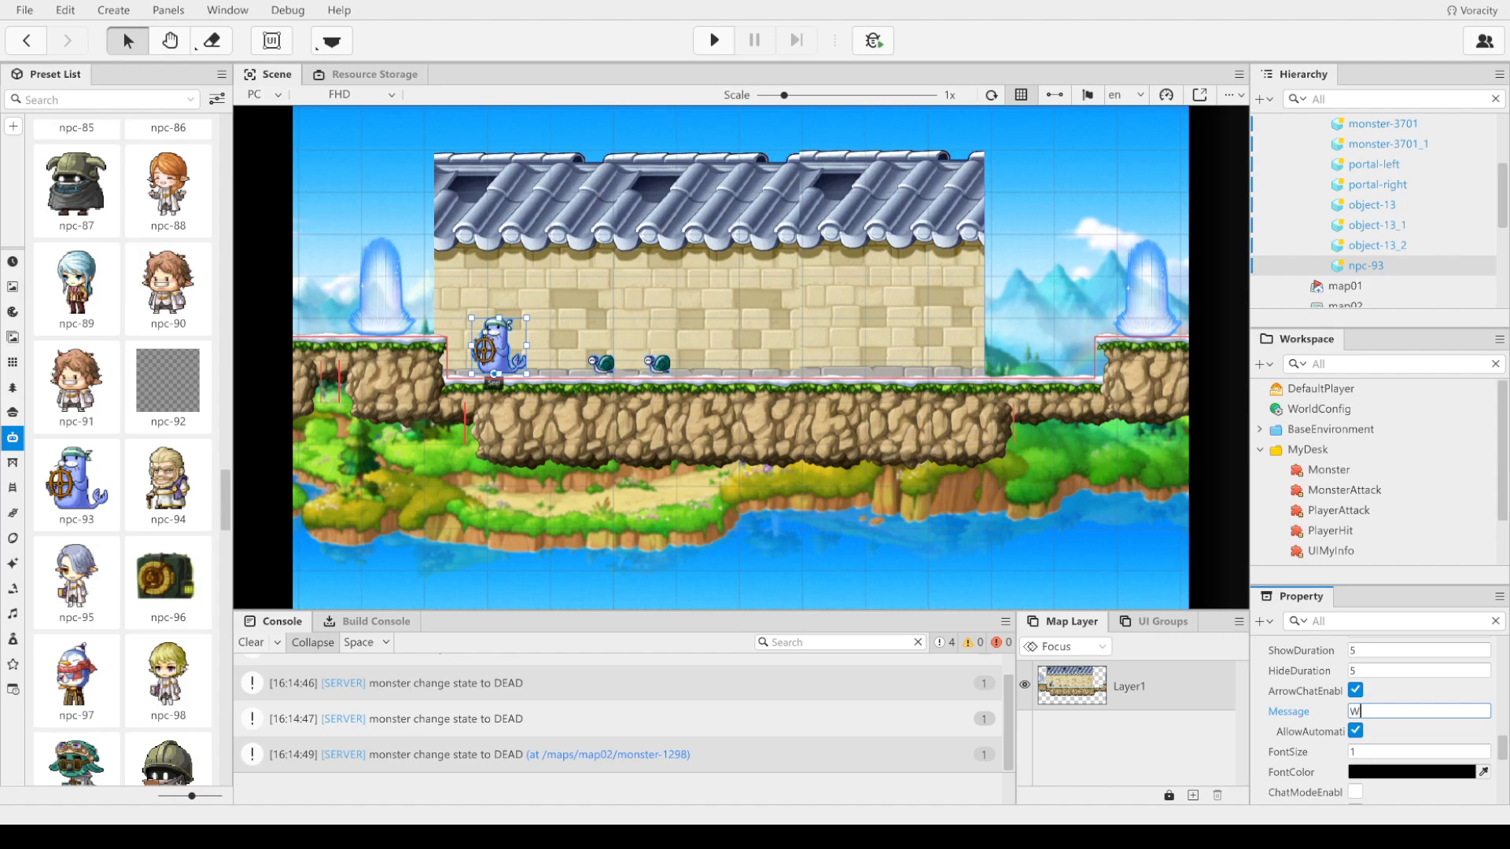
type("or ")
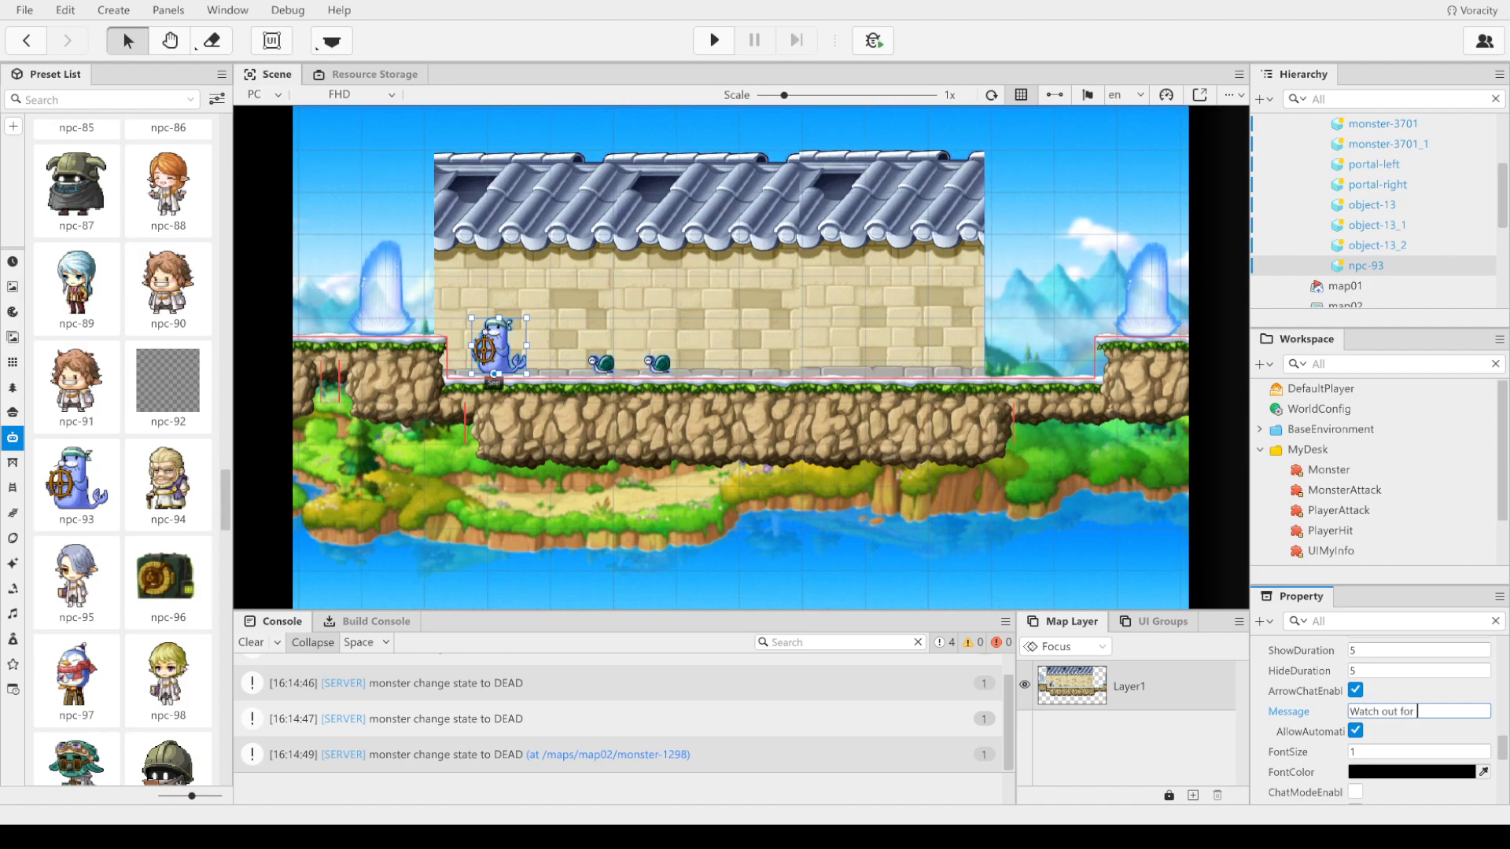
type("the snails")
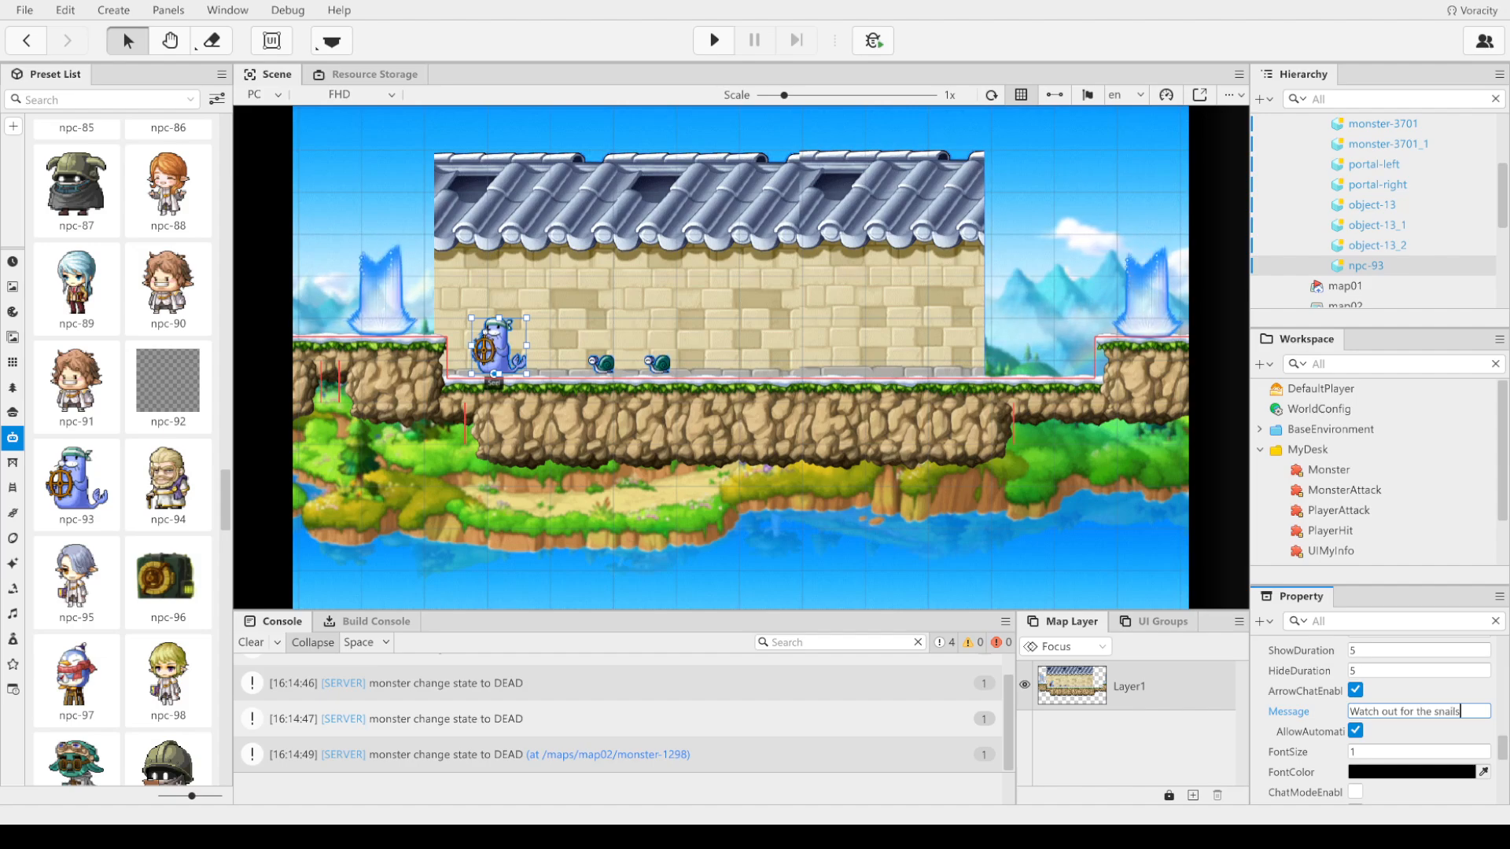
Step: Enable automatic showing and chat mode for the chat balloon of the npc-93 character
scroll(1421, 748, "down", 2)
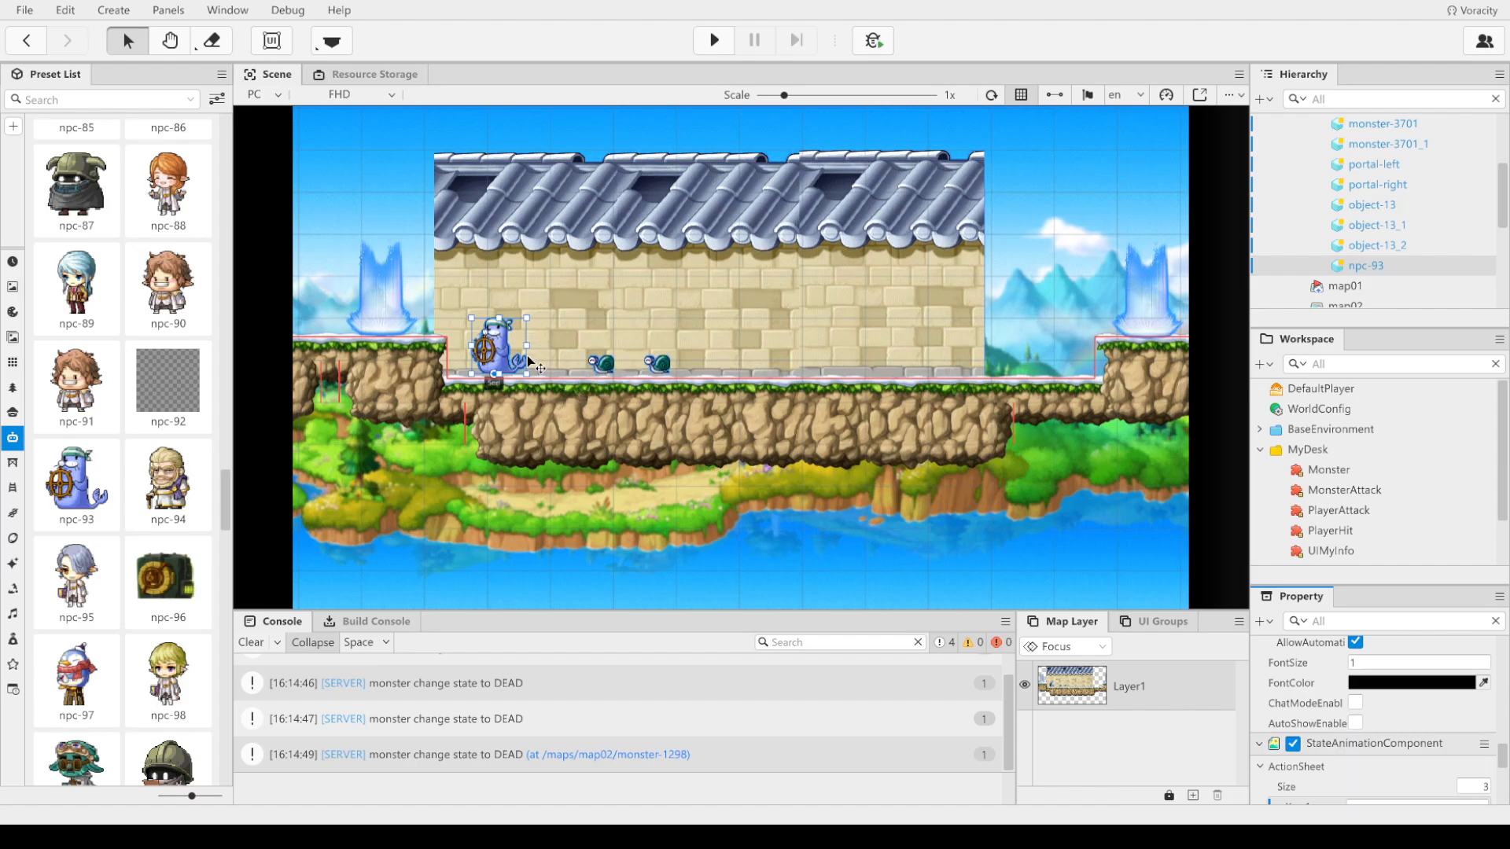
left_click(1355, 720)
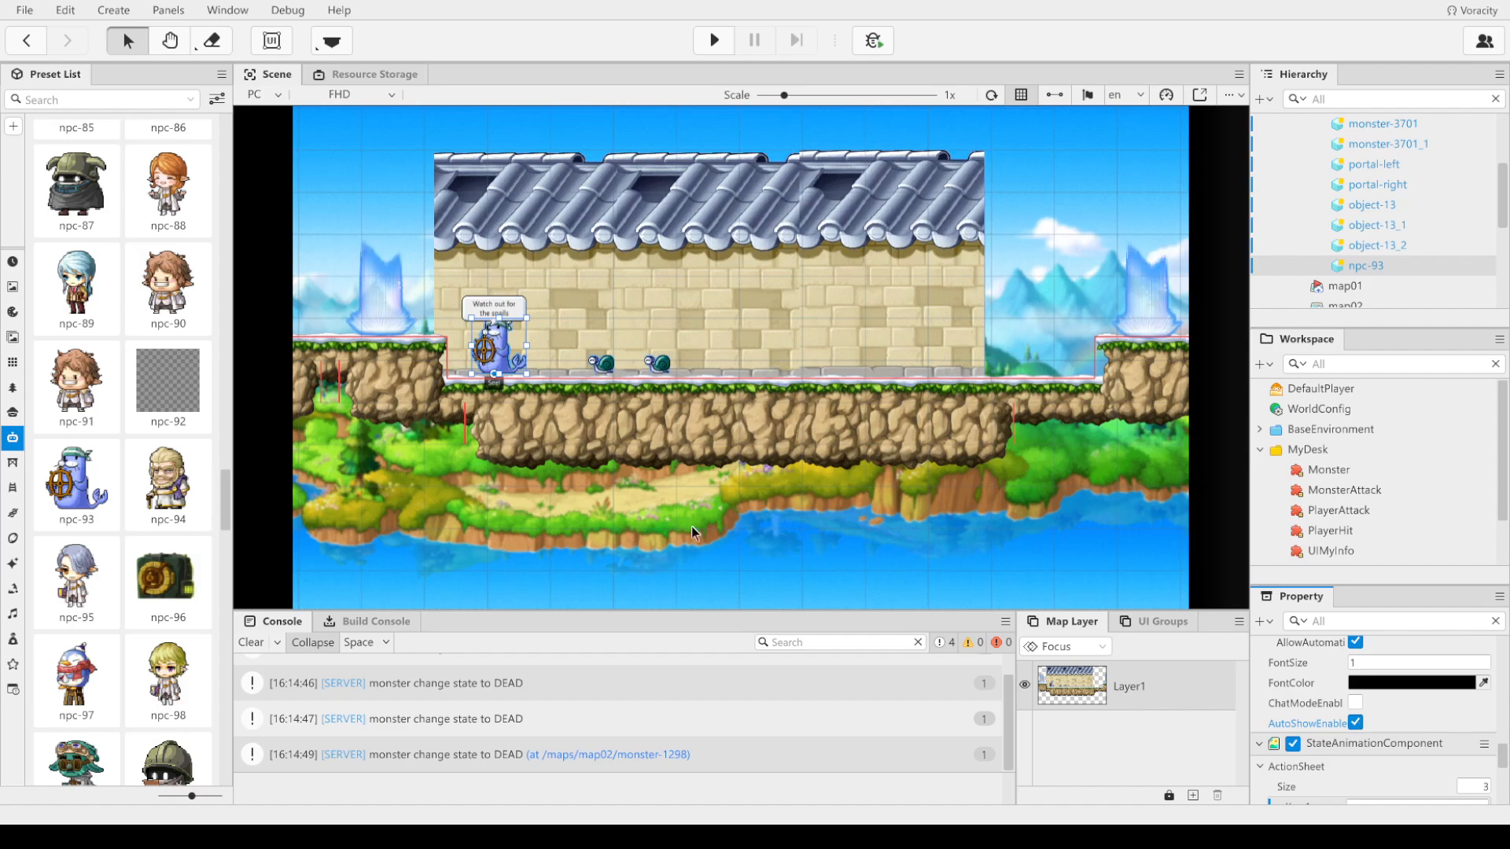
left_click(1354, 701)
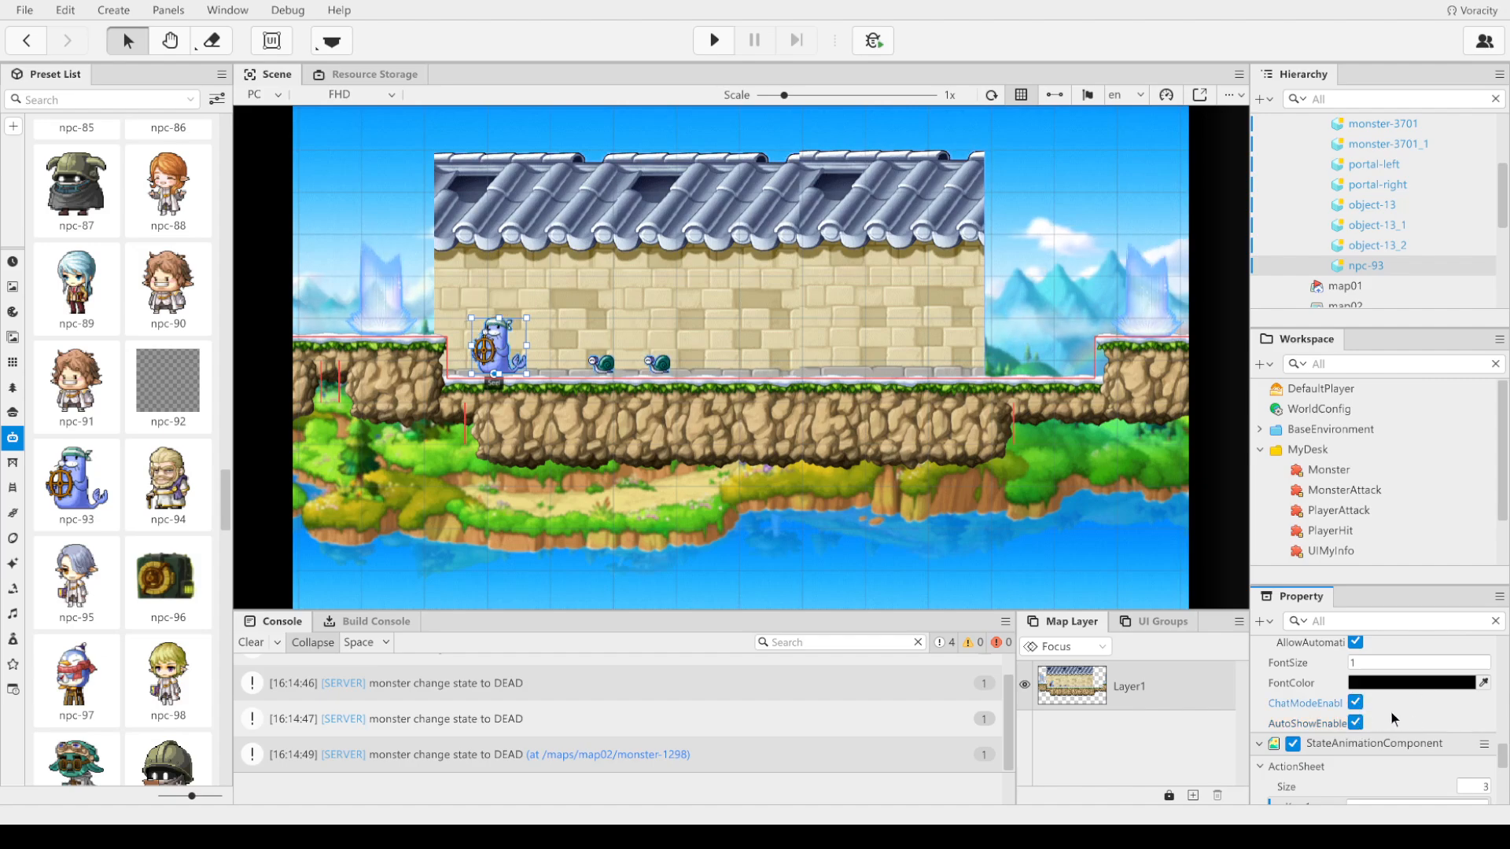
scroll(1499, 739, "up", 2)
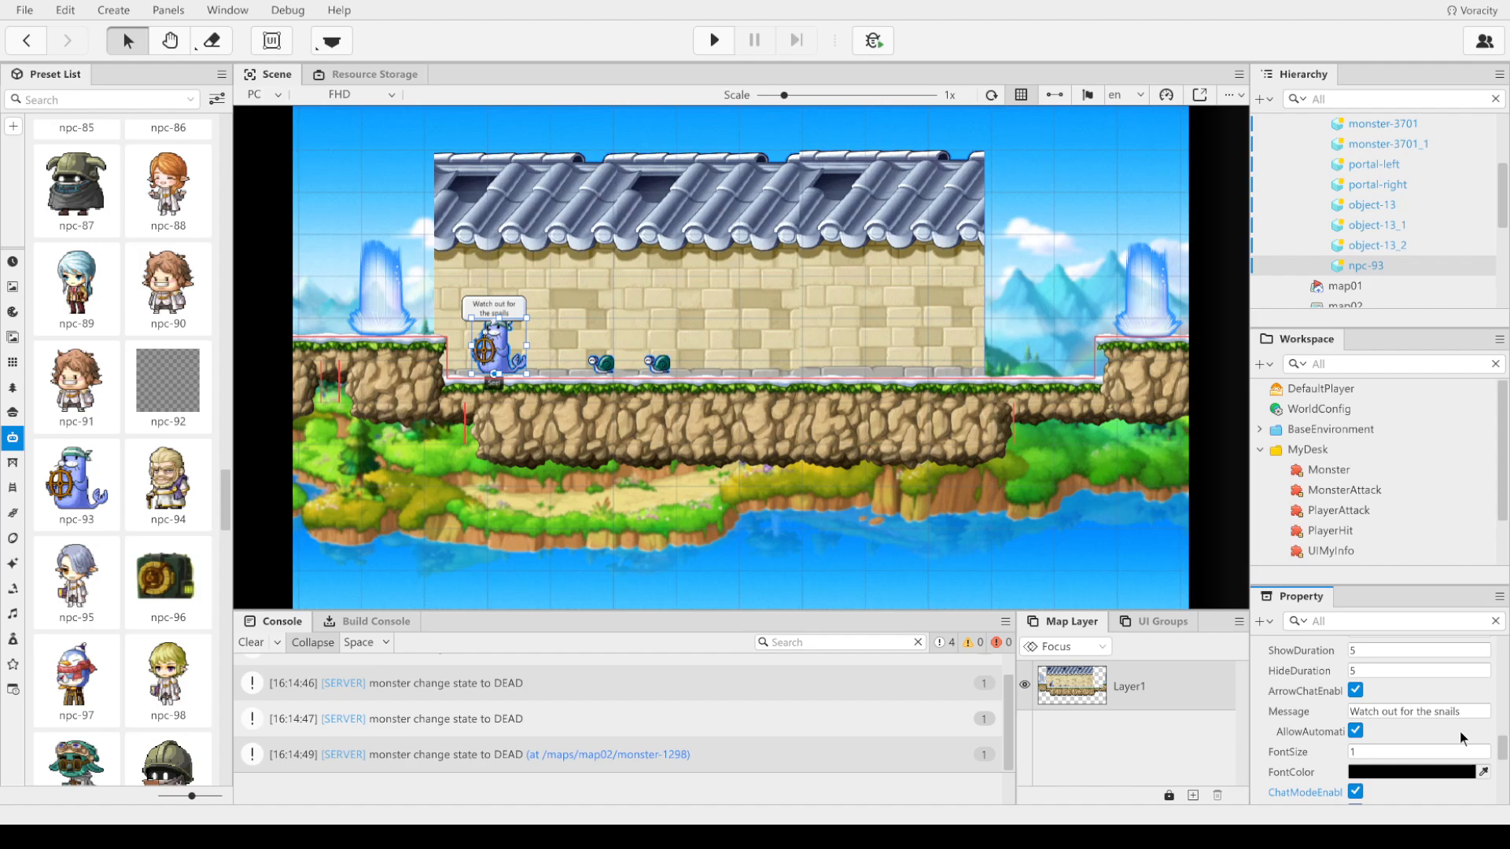
scroll(1459, 731, "up", 2)
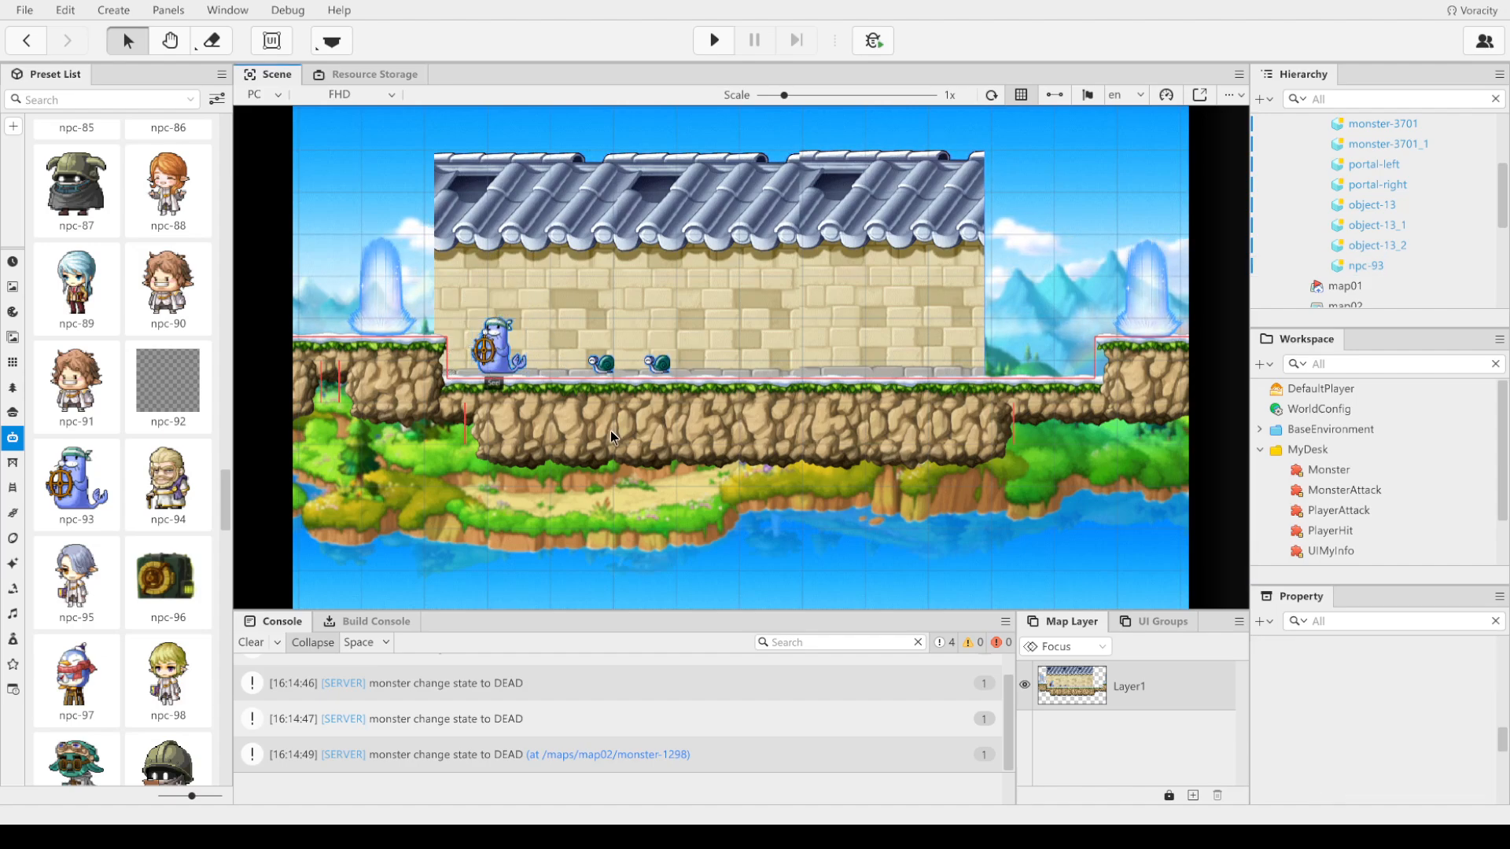
Step: Add a ChatBalloonComponent to monster-3701, the snail nearest the npc-93 character
left_click(602, 363)
scroll(1412, 692, "down", 10)
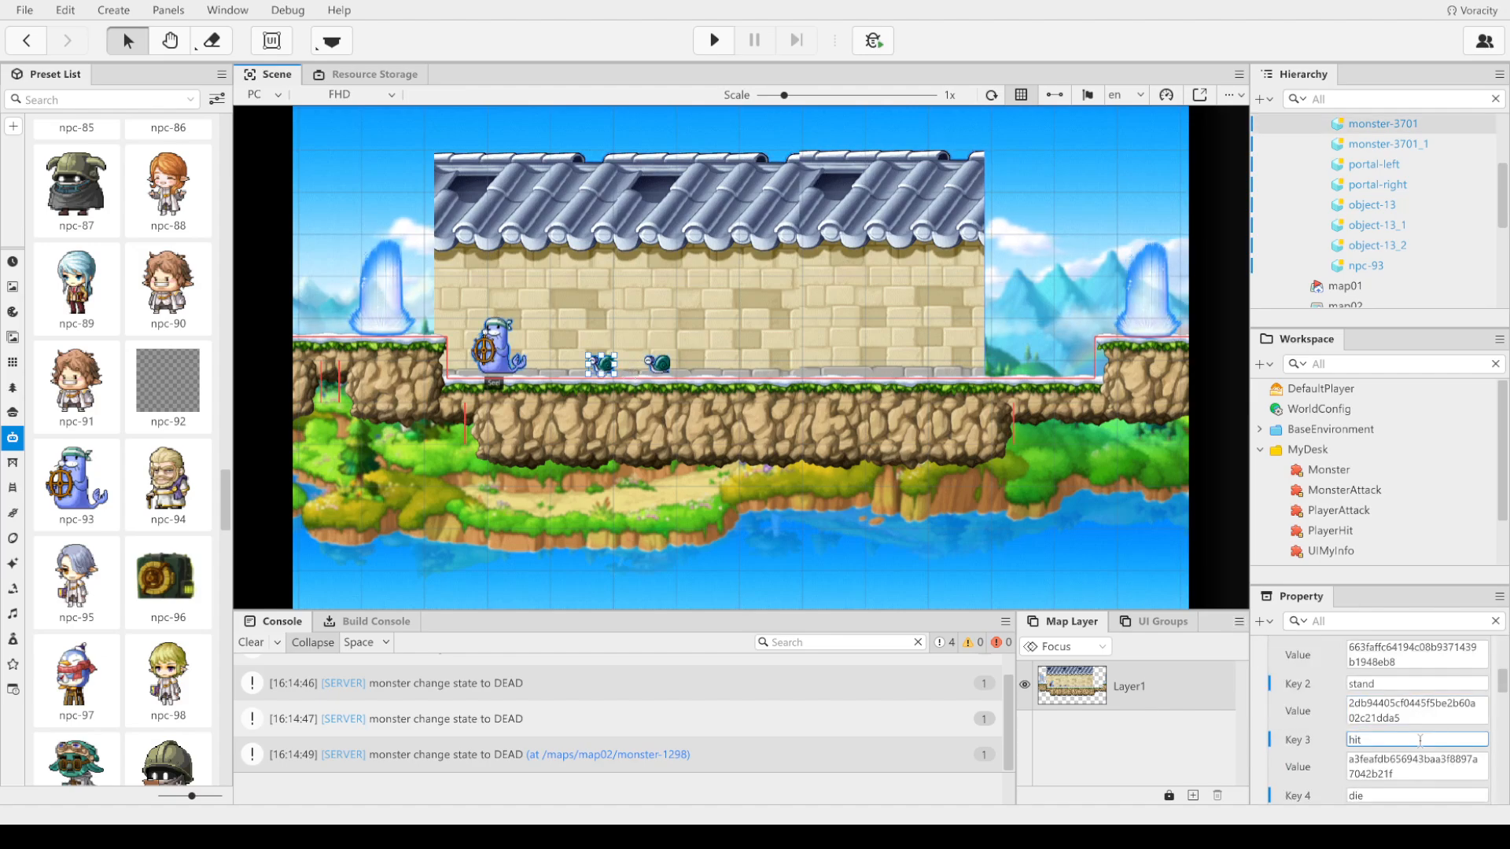
left_click(1312, 784)
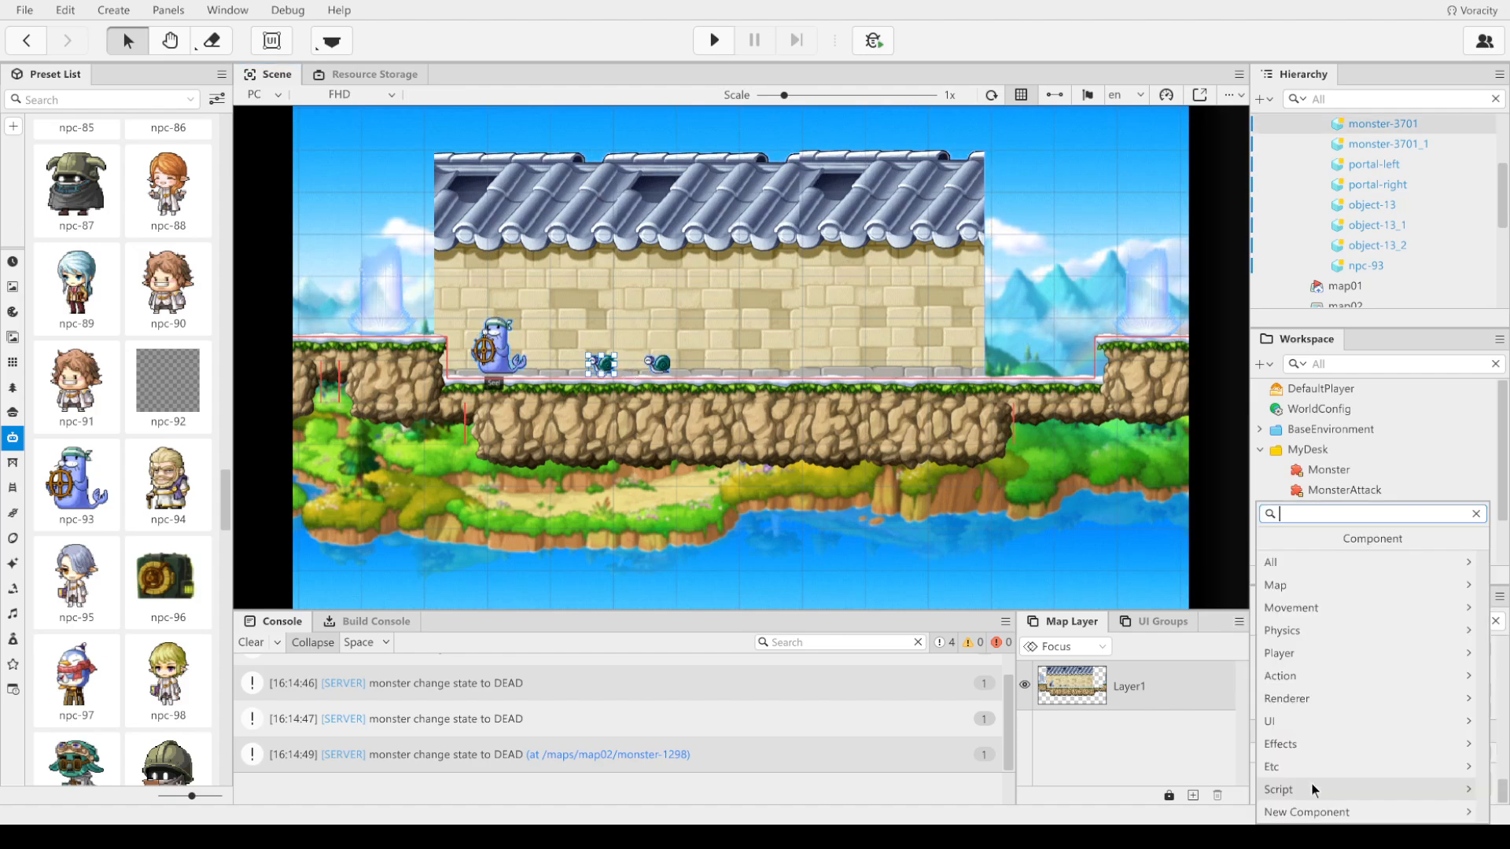
left_click(1301, 761)
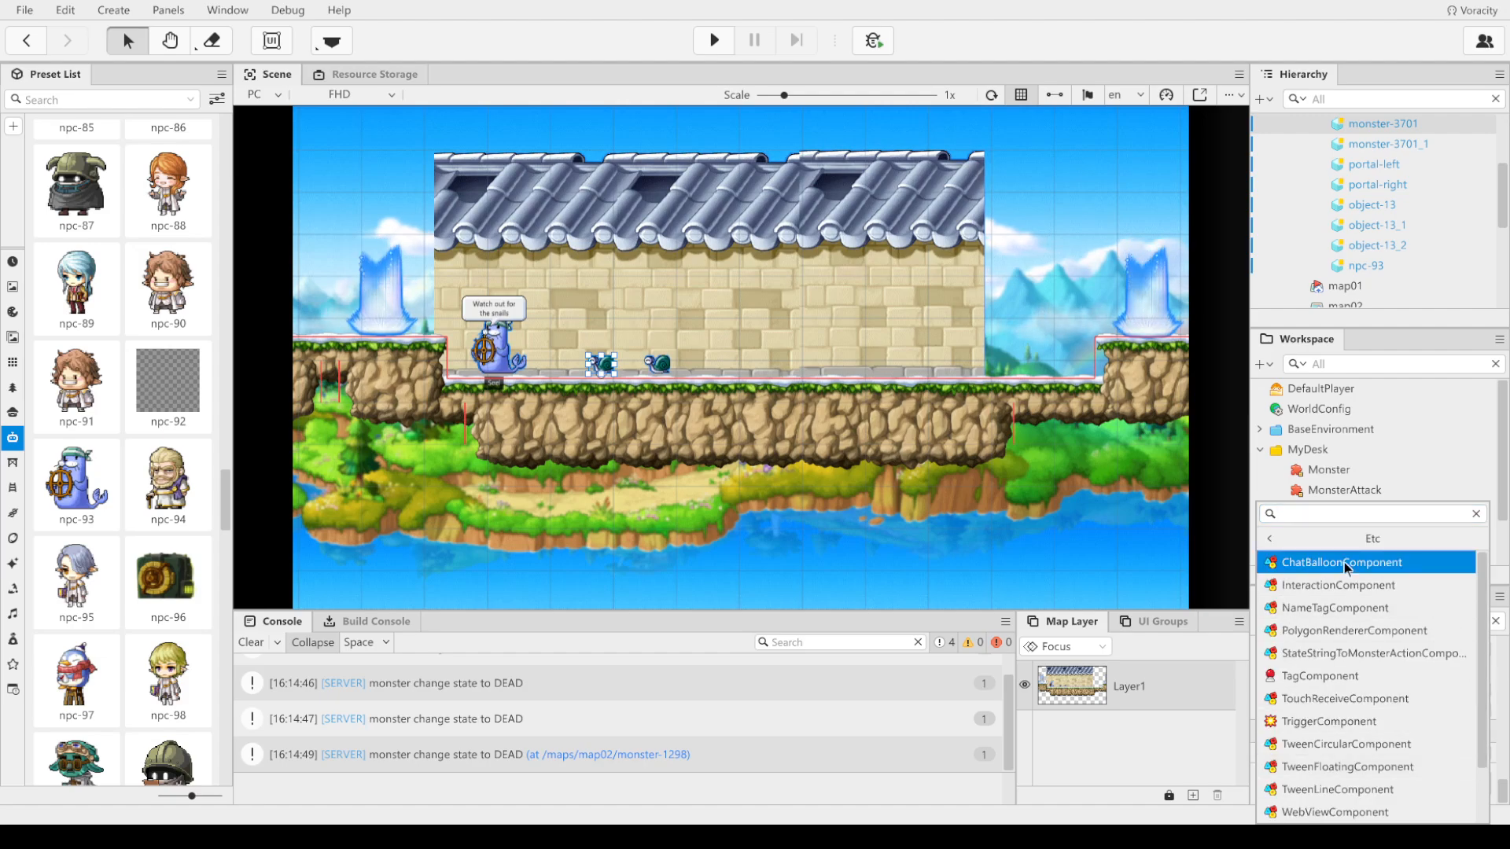
scroll(1396, 778, "down", 2)
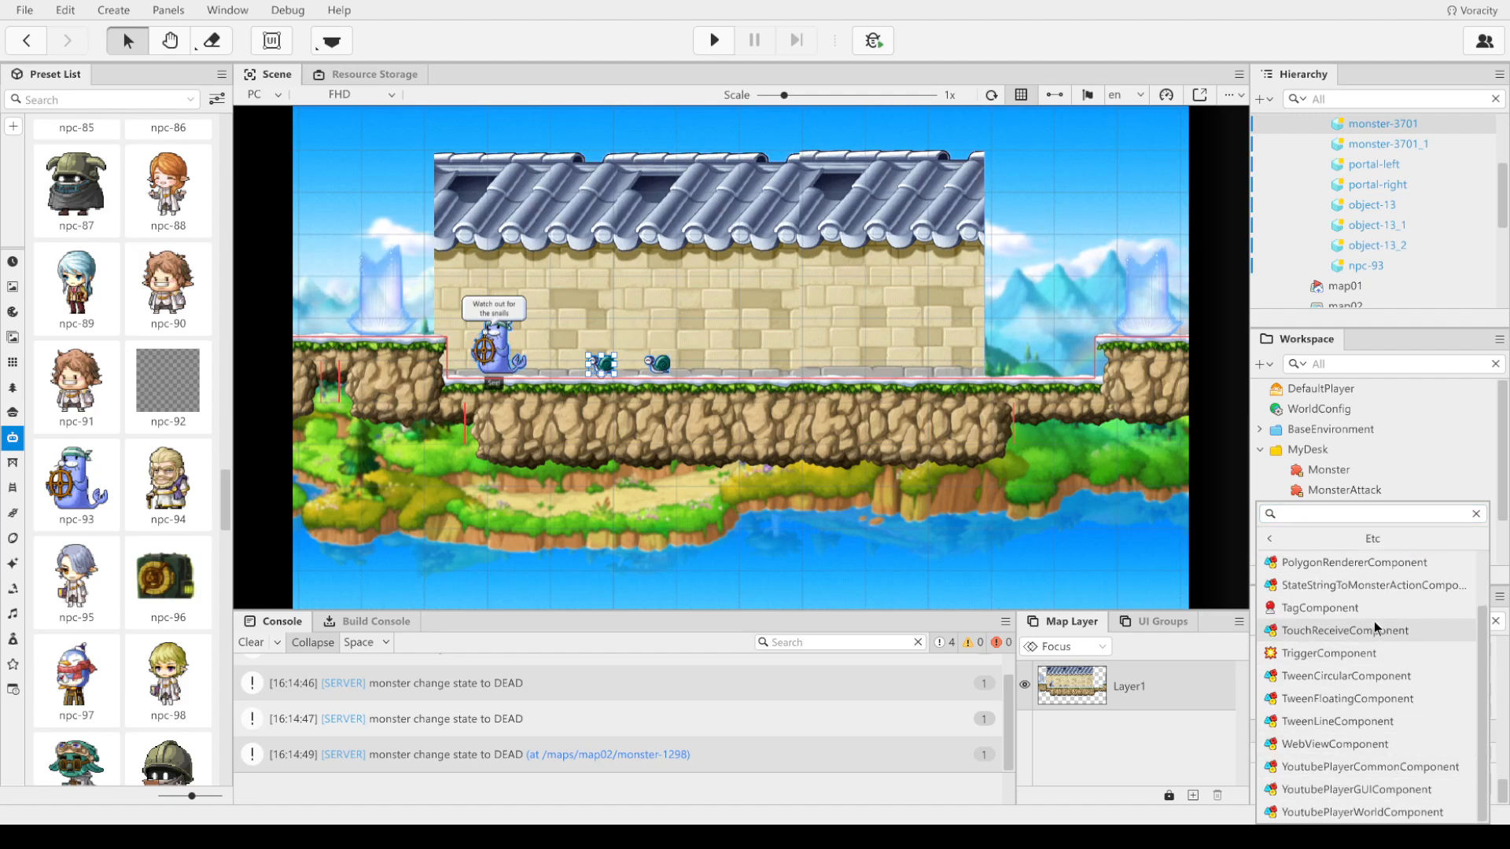
scroll(1373, 620, "up", 2)
left_click(1351, 562)
scroll(1389, 738, "down", 5)
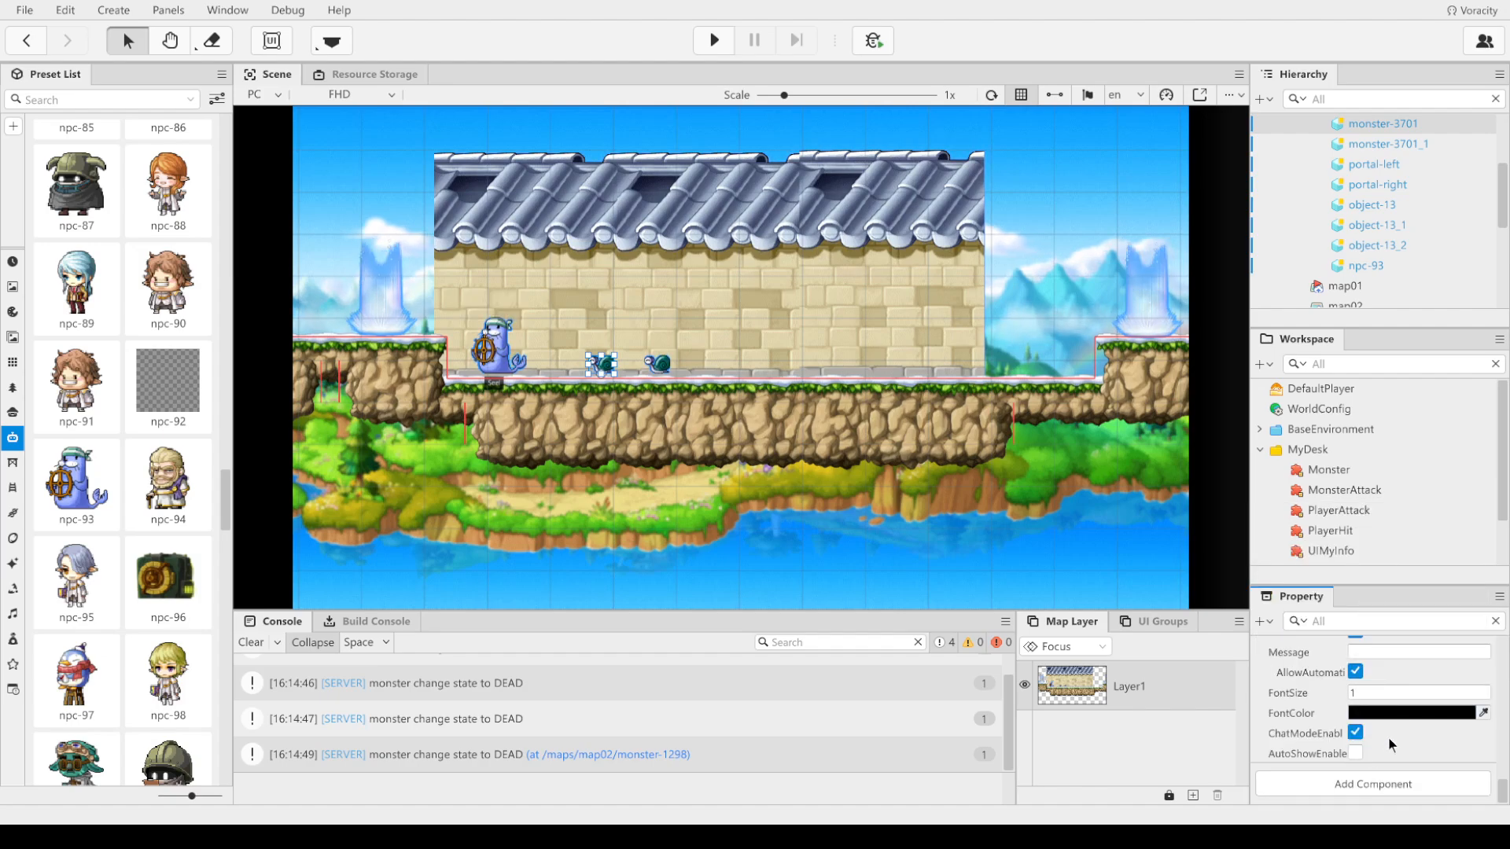
Step: Set the chat balloon message of monster-3701 to "I'm Fast AF!" and enable its automatic showing
scroll(1398, 715, "up", 1)
left_click(1392, 739)
left_click(1403, 662)
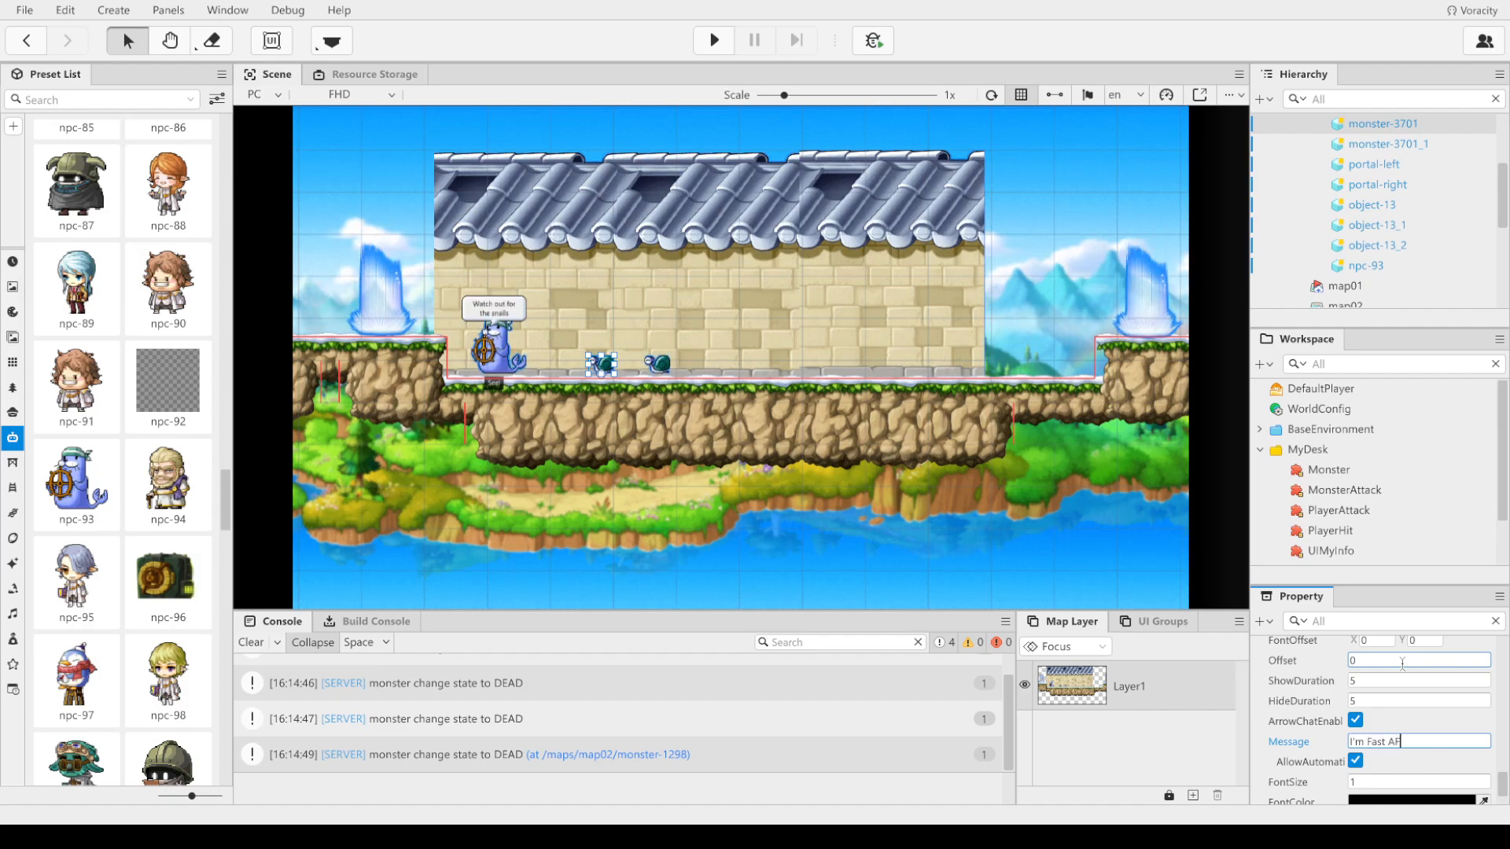
scroll(1434, 717, "down", 2)
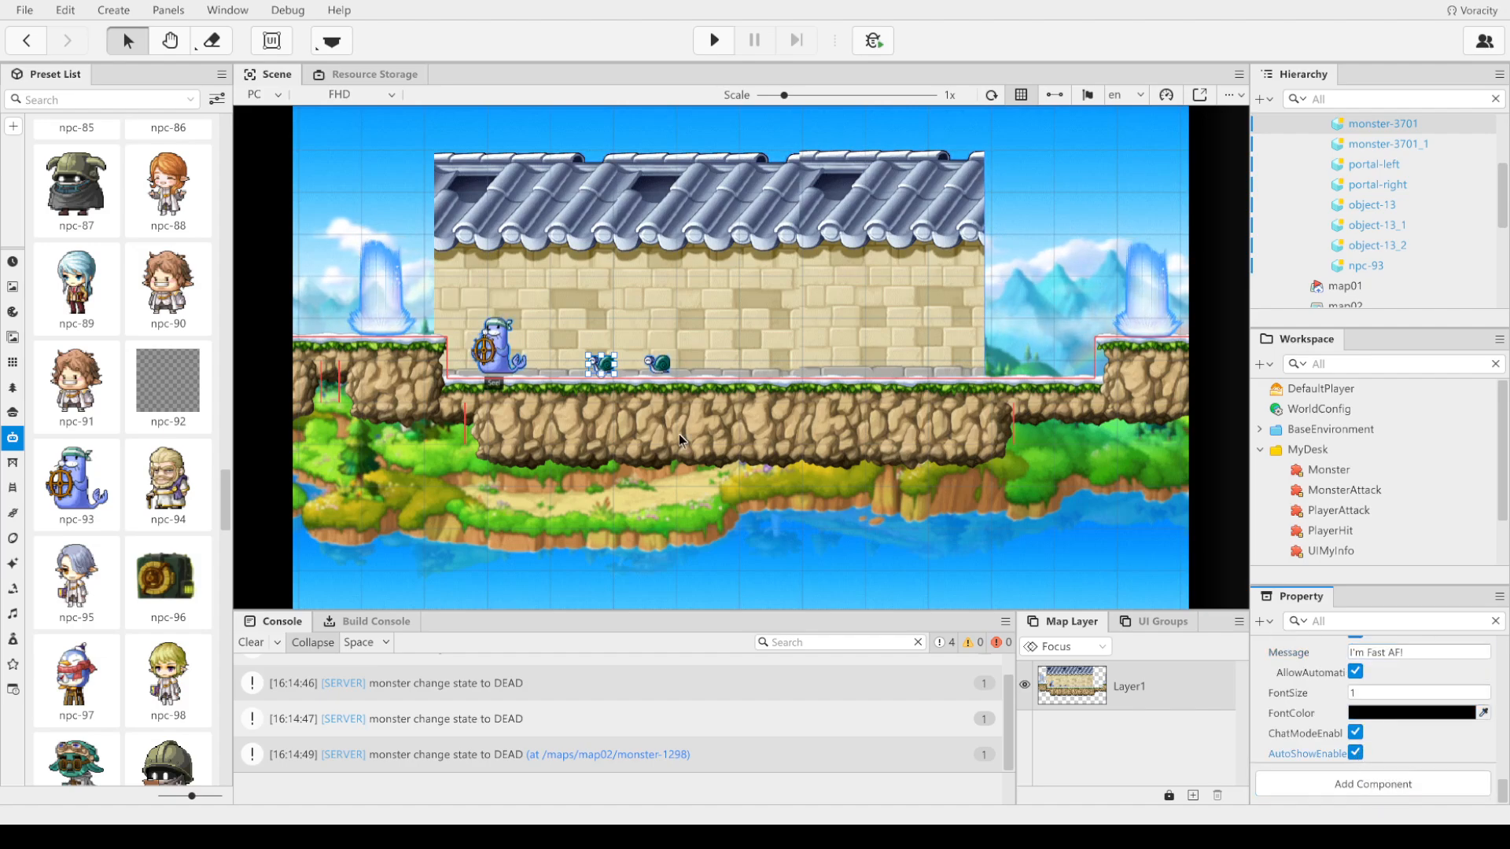
Step: Add a NameTagComponent to monster-3701, the snail with the chat balloon
left_click(618, 434)
left_click(603, 366)
left_click(1403, 624)
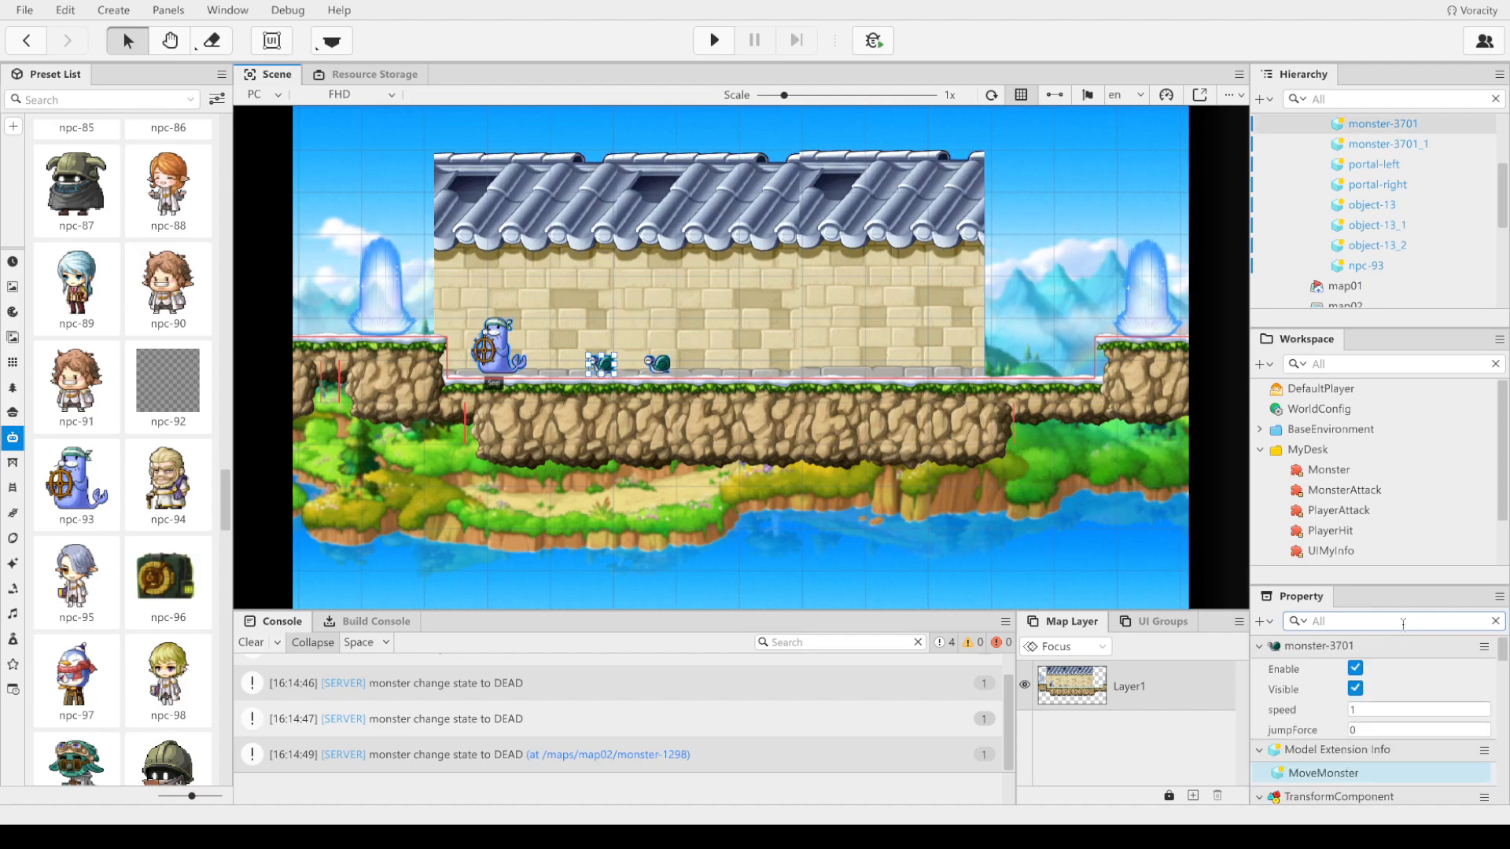
scroll(1390, 730, "down", 10)
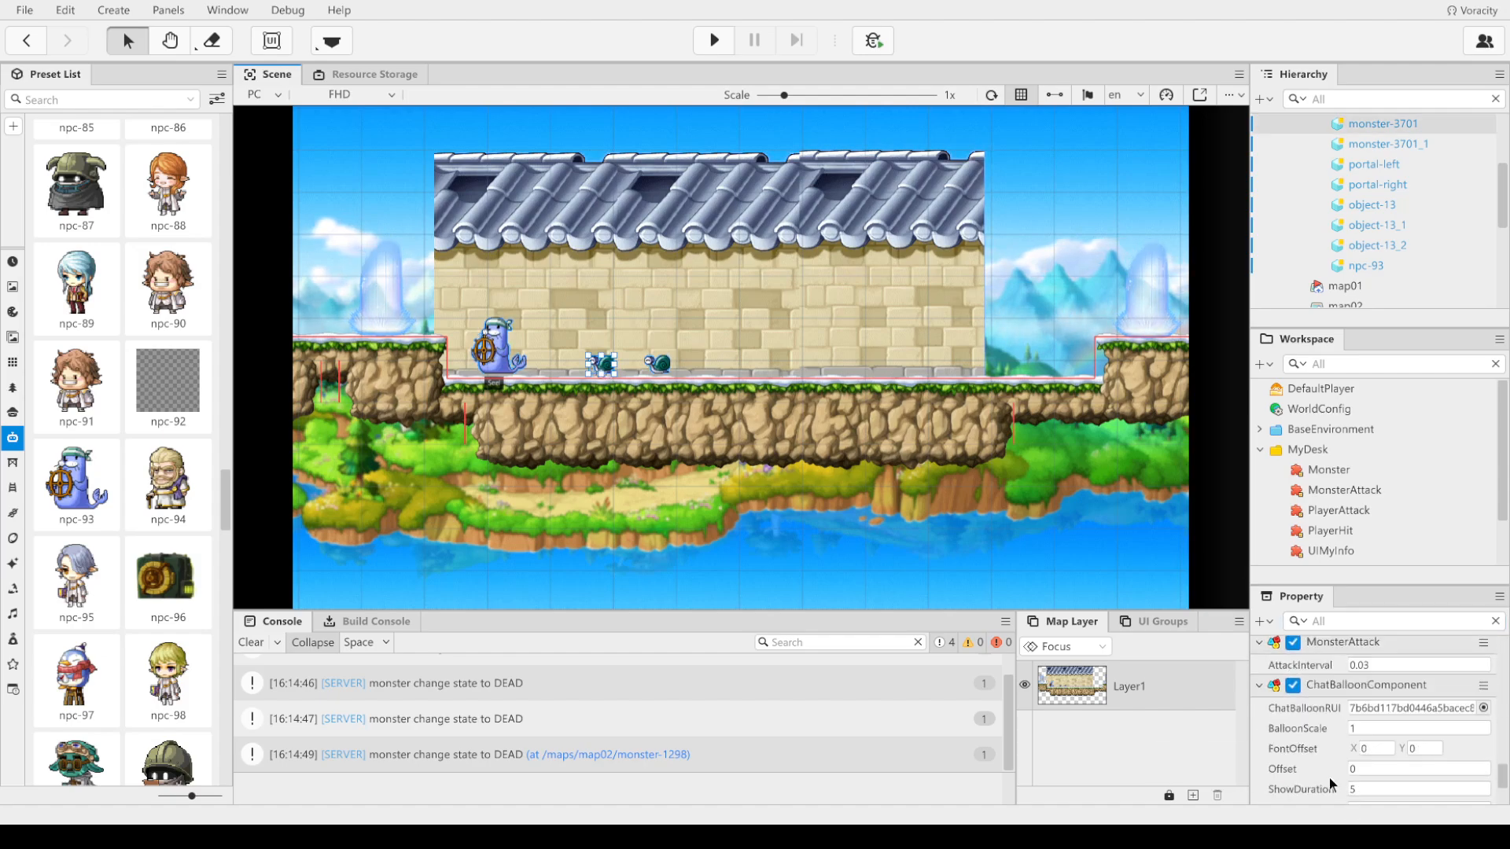
left_click(1318, 785)
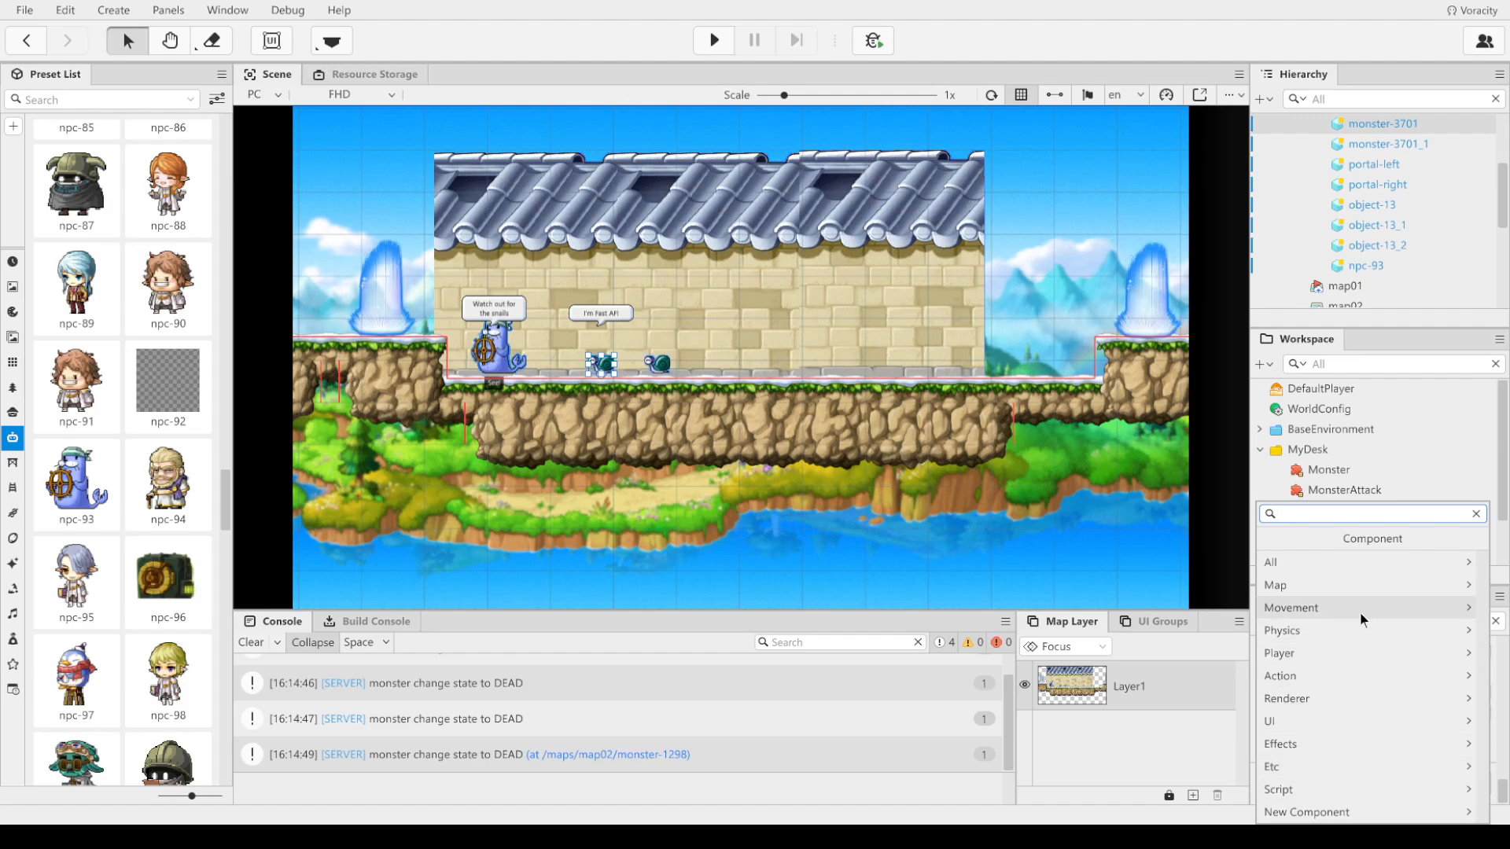
left_click(1317, 763)
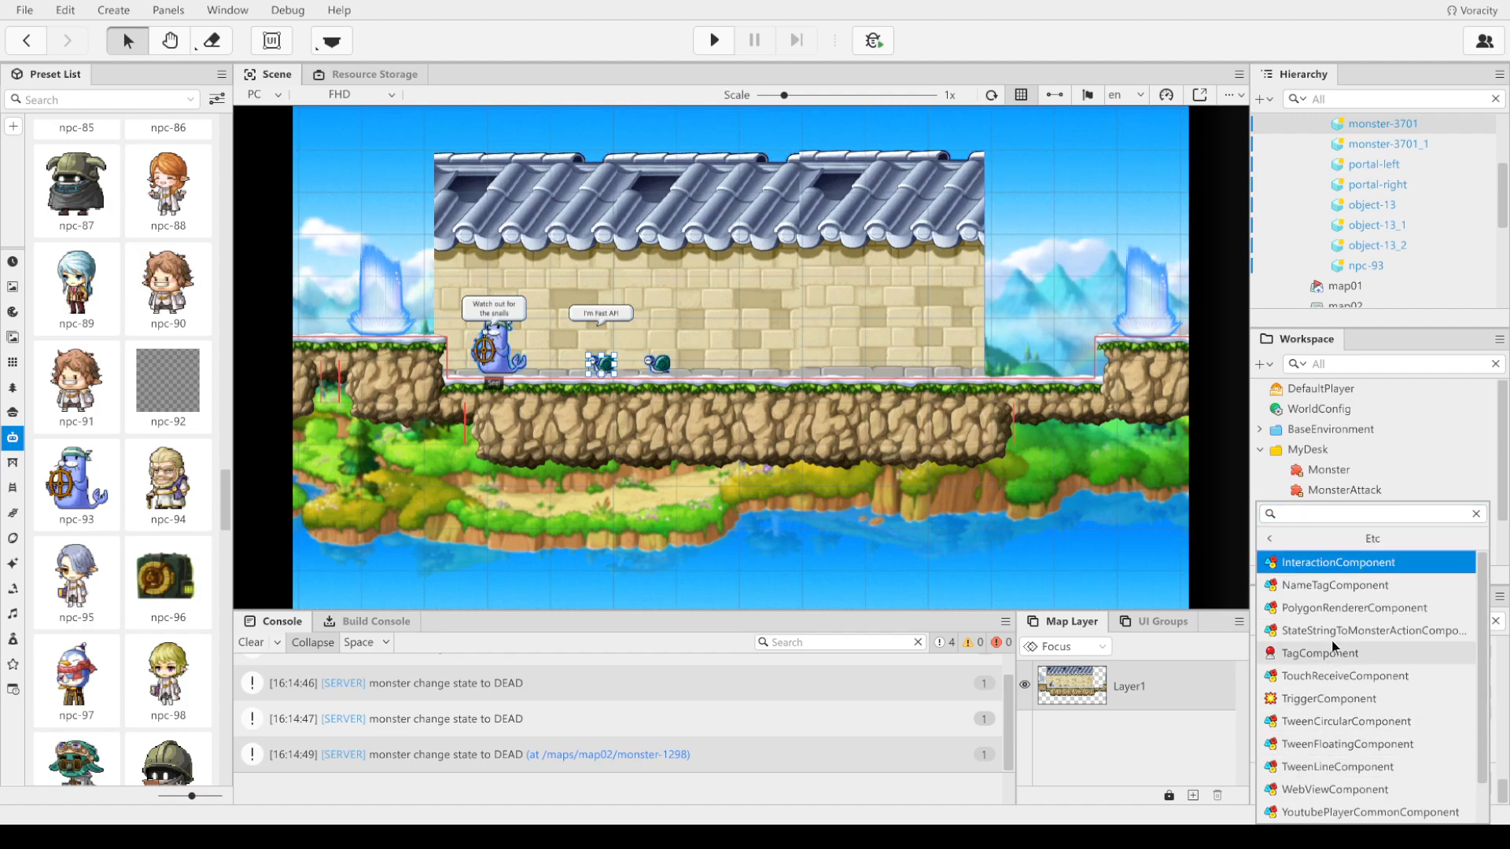
left_click(1372, 582)
scroll(1393, 716, "down", 10)
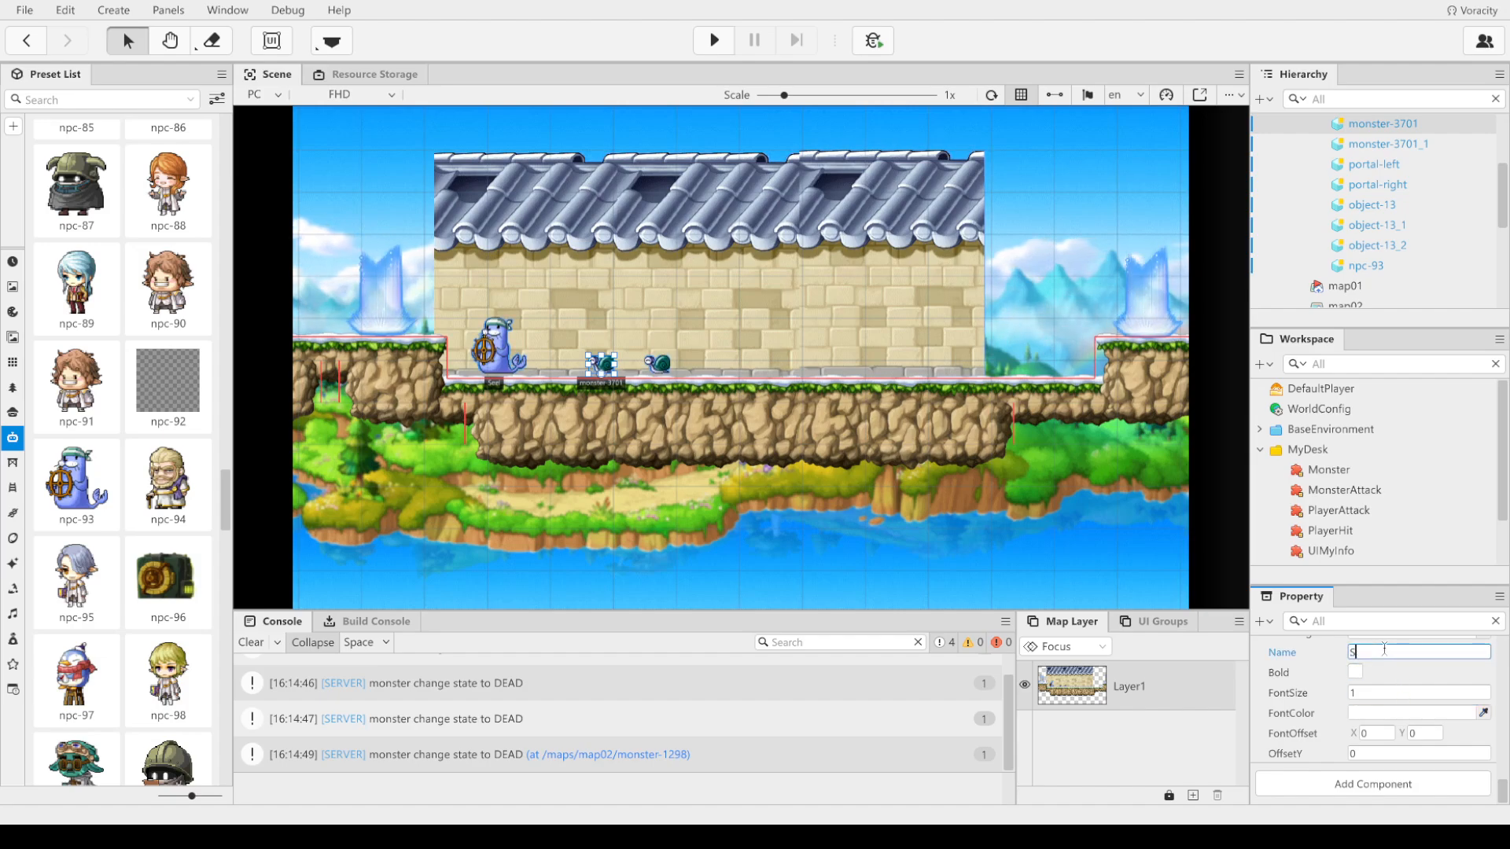
Step: Set the name tag of monster-3701 to "Speed", trying bold text and leaving it off
type("d")
left_click(1355, 671)
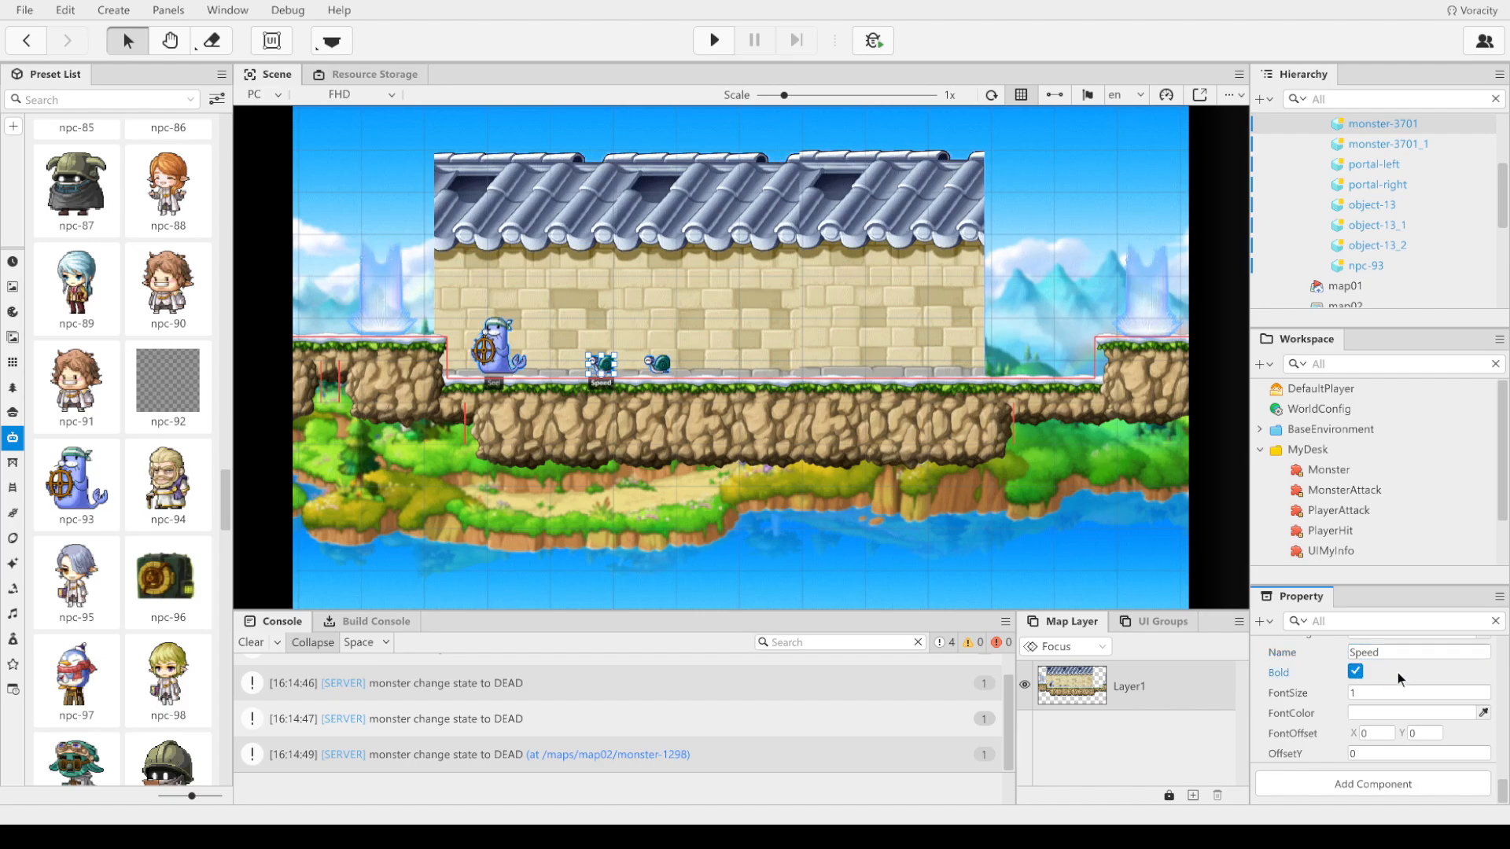
left_click(1403, 670)
scroll(1407, 678, "up", 2)
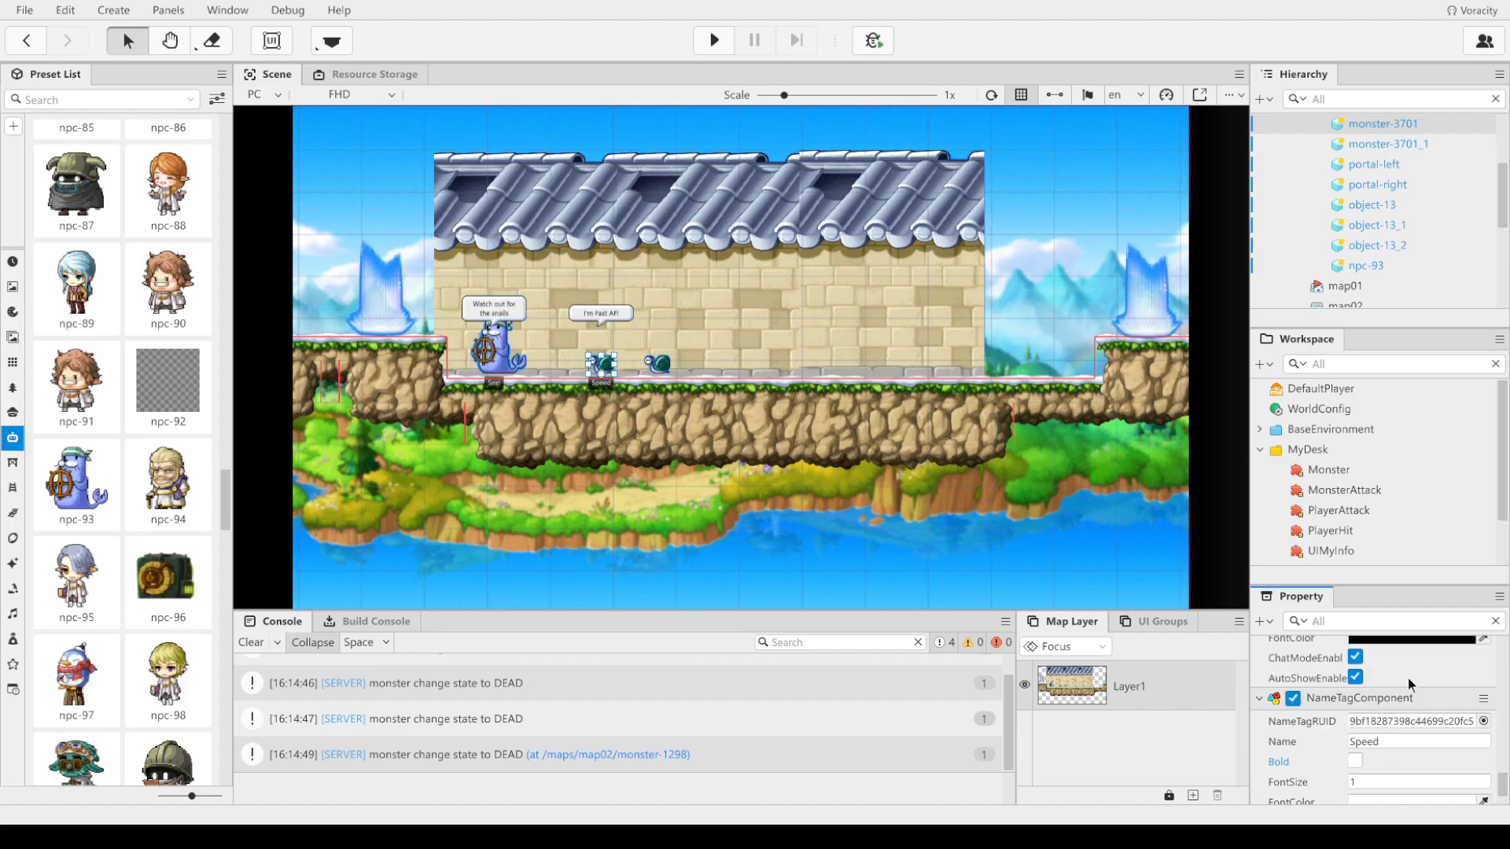
Step: Open the speed property of monster-3701 for editing
scroll(1408, 692, "down", 10)
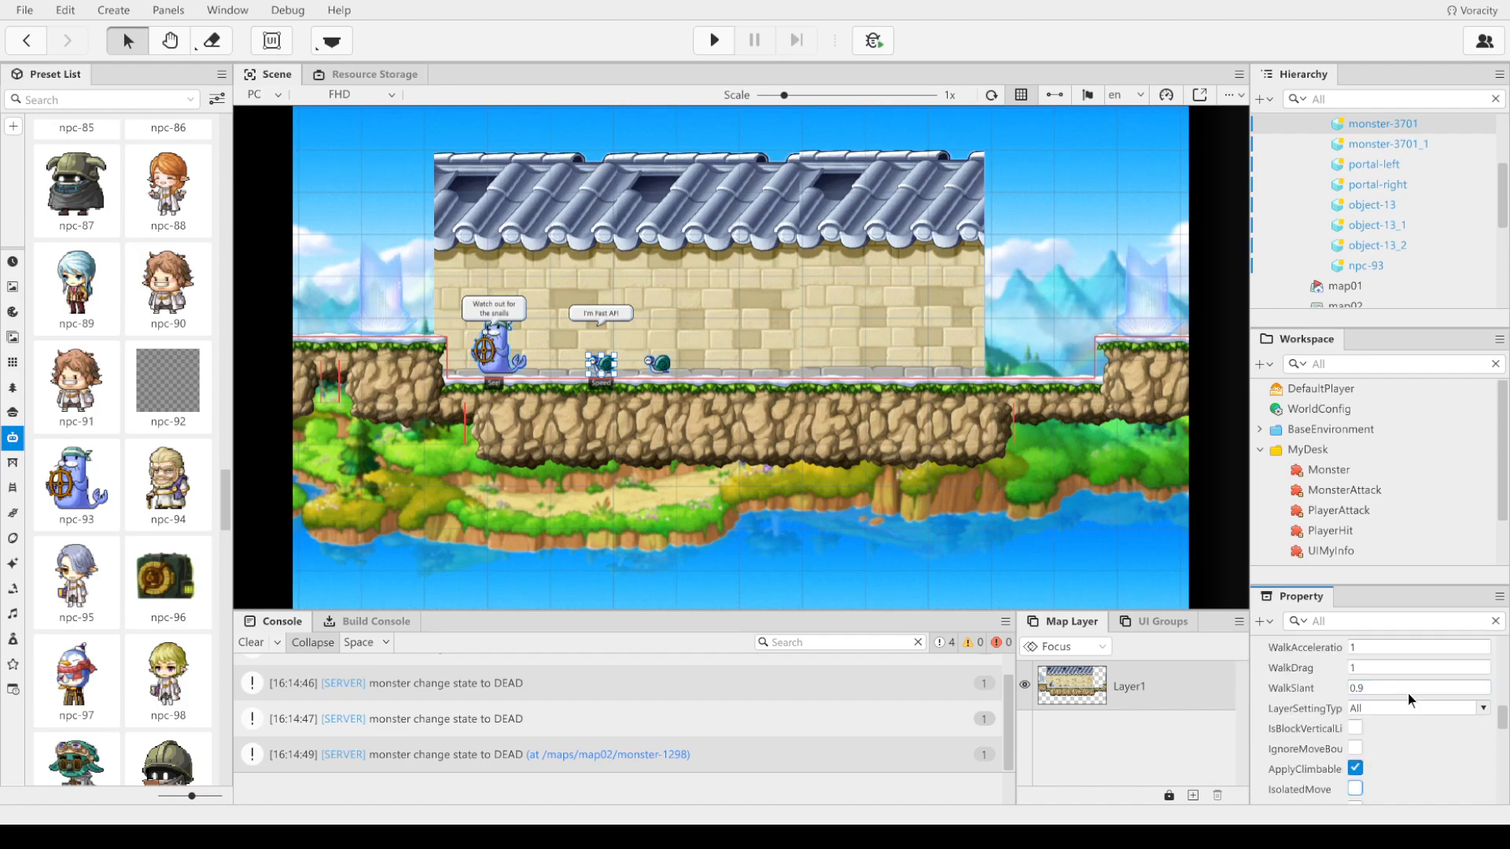
scroll(1408, 692, "up", 10)
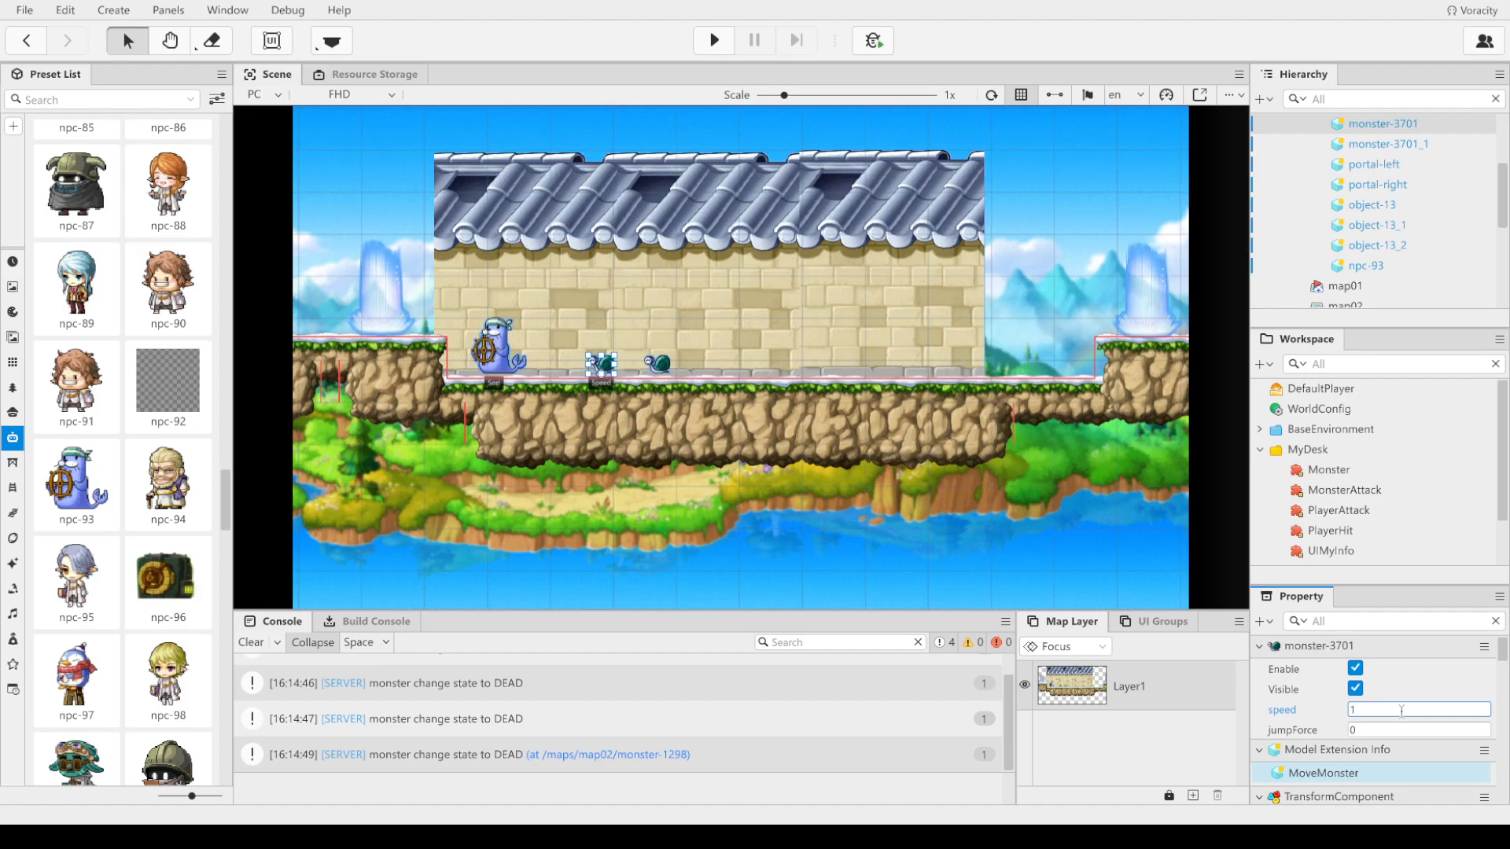
left_click(1016, 463)
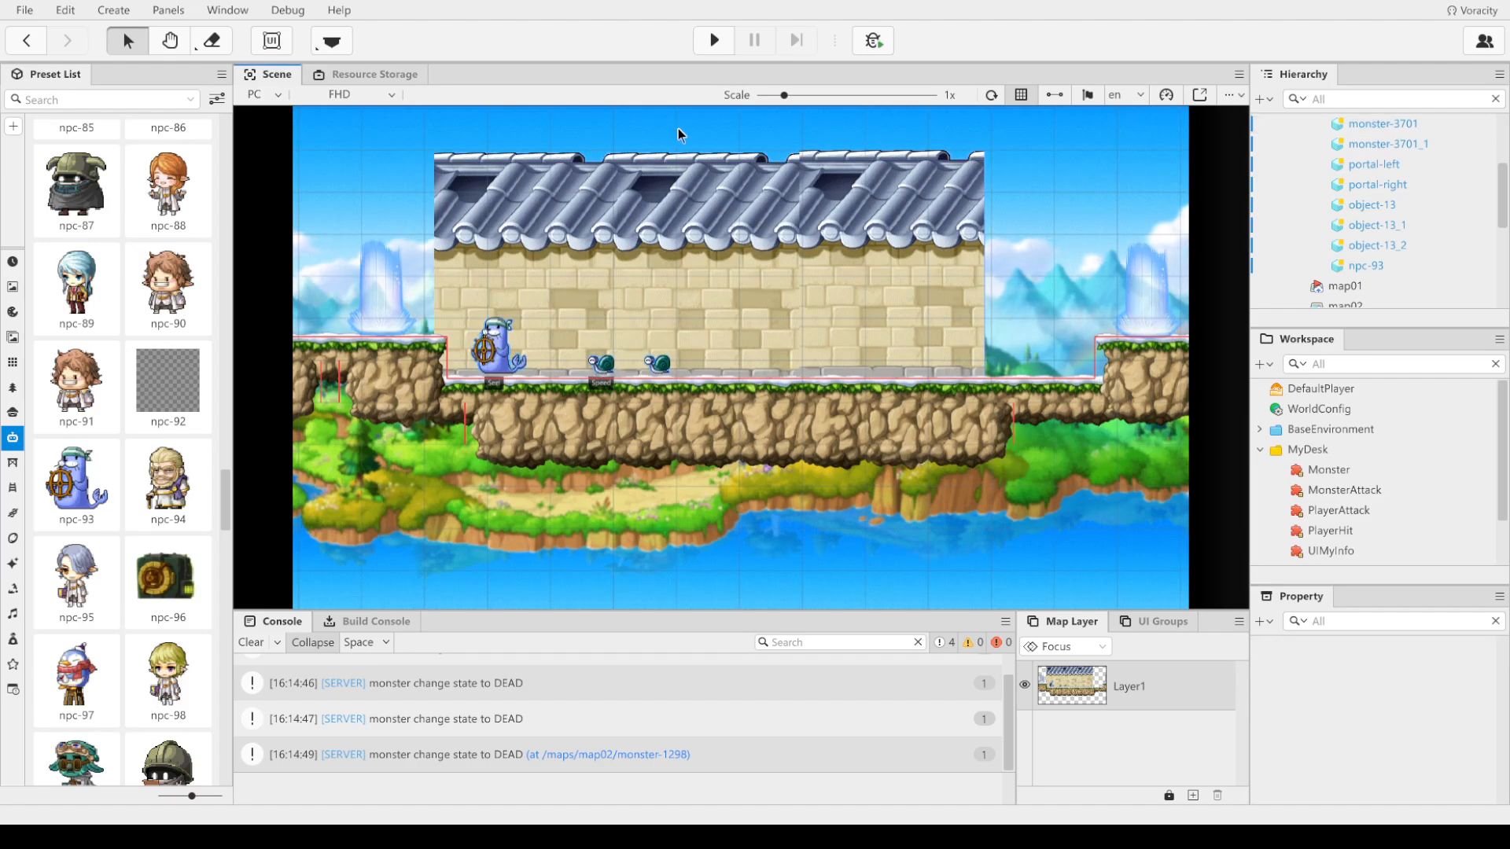
Step: Play-test map03 to check the chat balloons and name tags of the NPC and snail, and stop the test
left_click(717, 46)
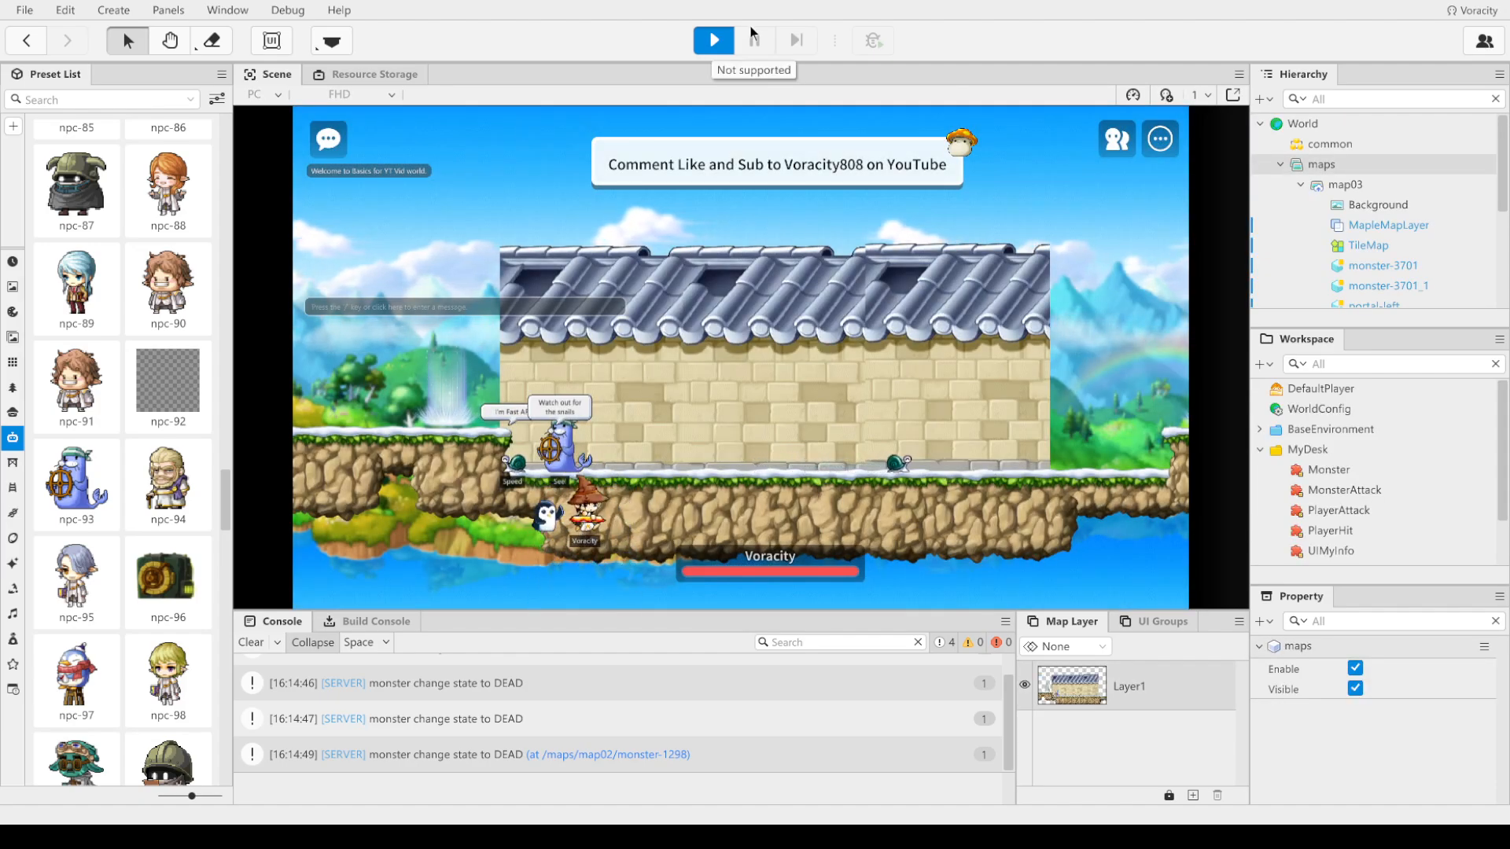
left_click(726, 38)
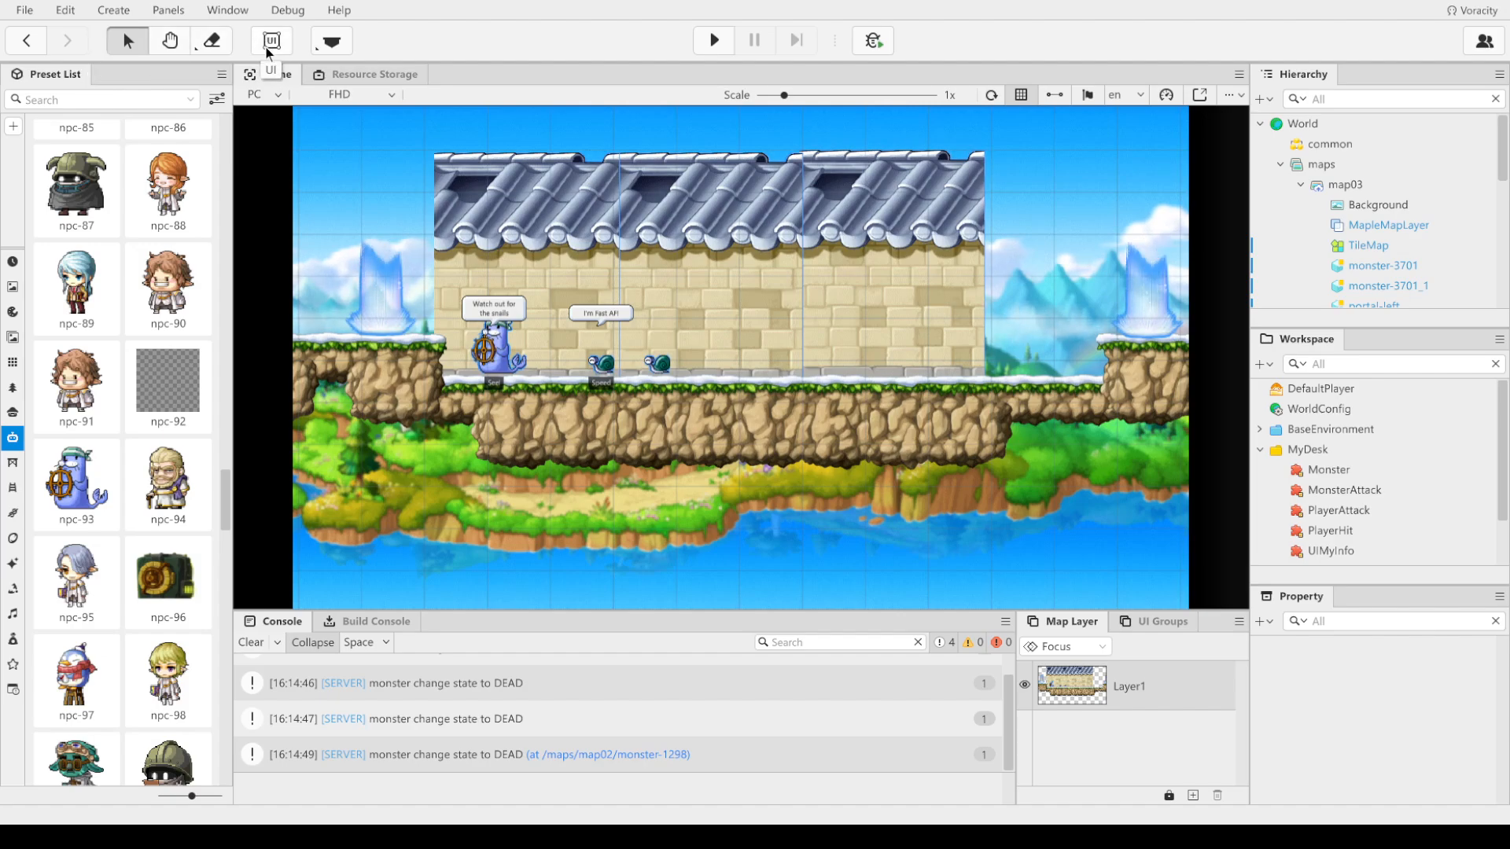
Step: Paint tile-5 ground tiles as a thick rock mass beneath the left half of map03's lower platform
left_click(329, 45)
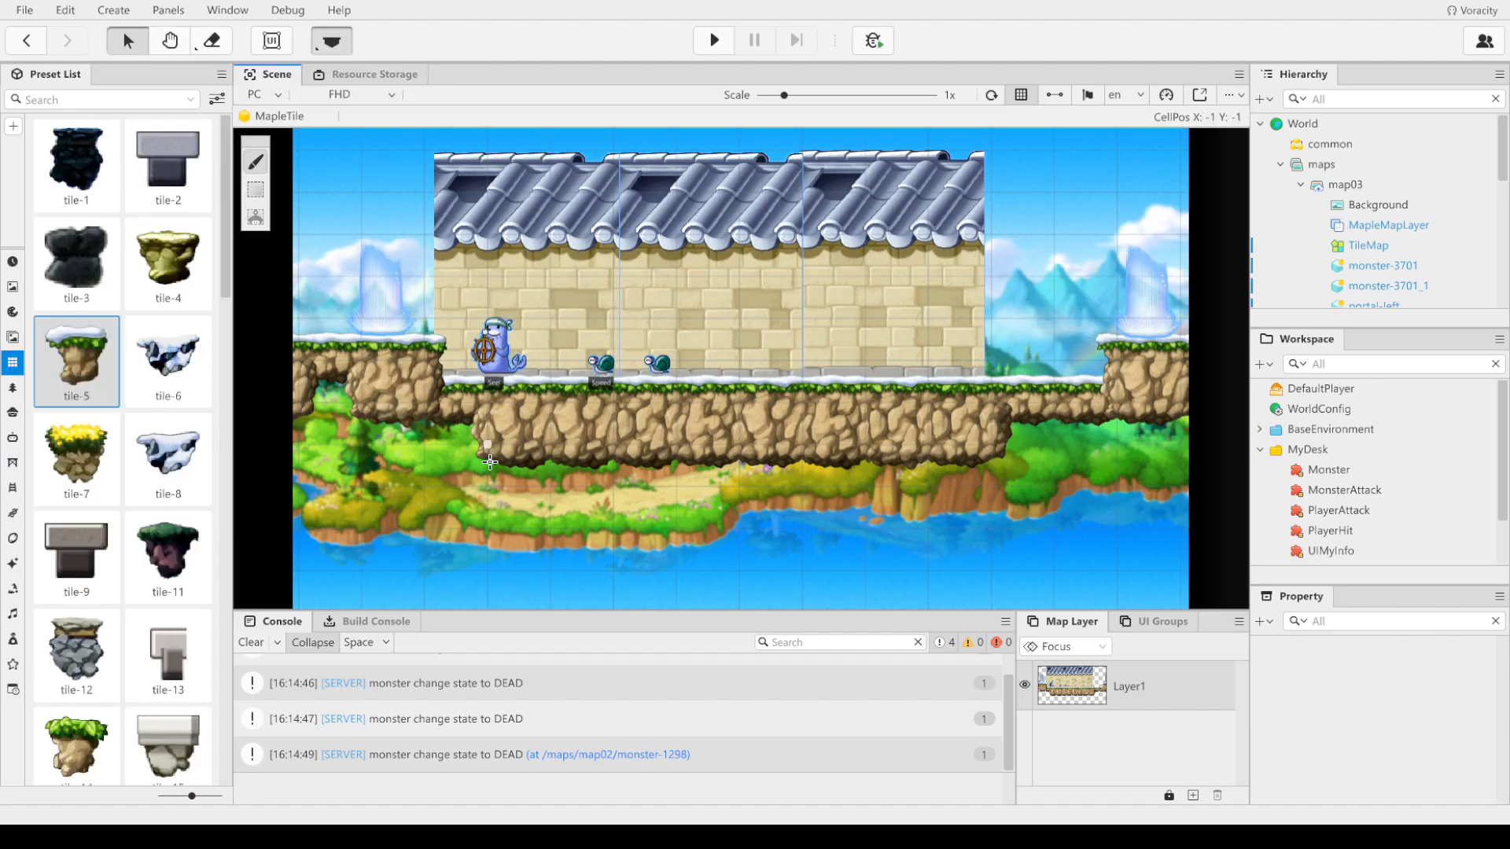
left_click_drag(489, 462, 574, 456)
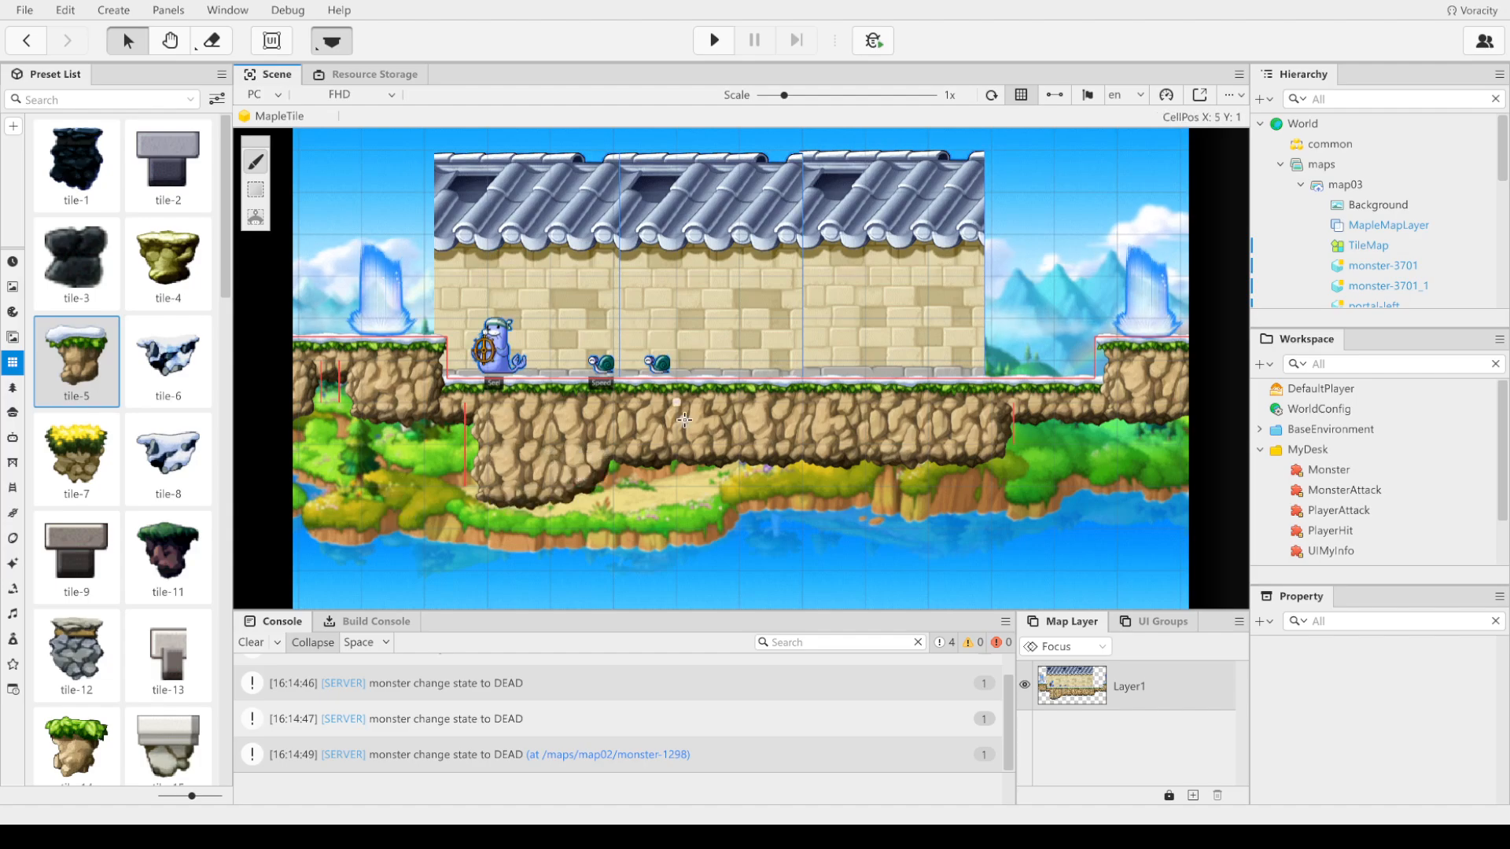
mouse_move(479, 507)
left_mouse_down()
mouse_move(738, 507)
mouse_move(612, 473)
left_mouse_up()
mouse_move(487, 495)
left_mouse_down()
mouse_move(441, 543)
mouse_move(566, 574)
mouse_move(609, 554)
mouse_move(685, 554)
mouse_move(769, 508)
mouse_move(738, 465)
mouse_move(774, 468)
left_mouse_up()
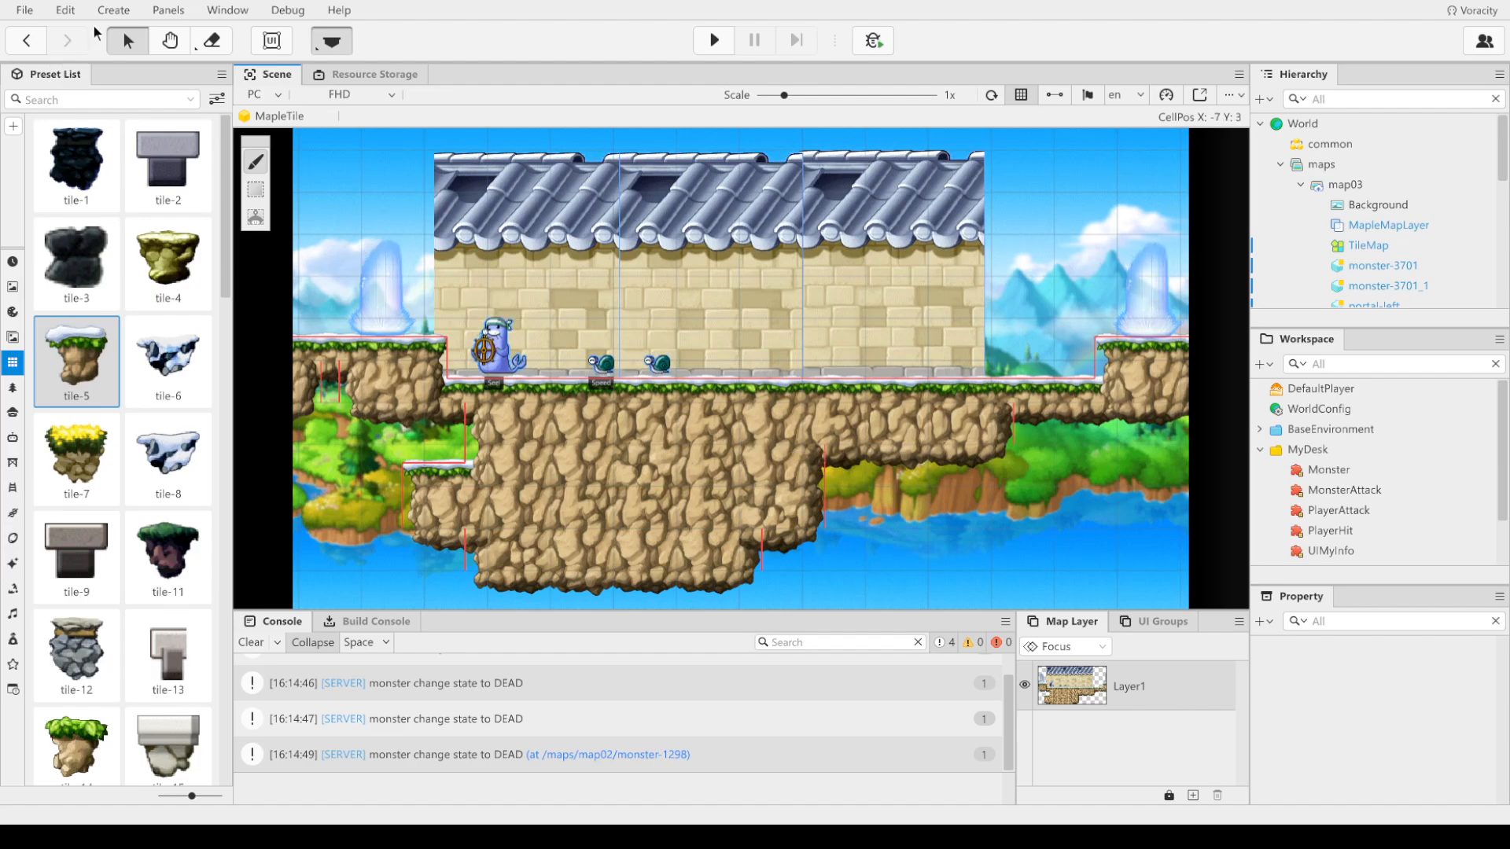
Step: Erase tiles inside the rock mass beneath map03's lower platform to carve a cave with a sloping floor
left_click(212, 40)
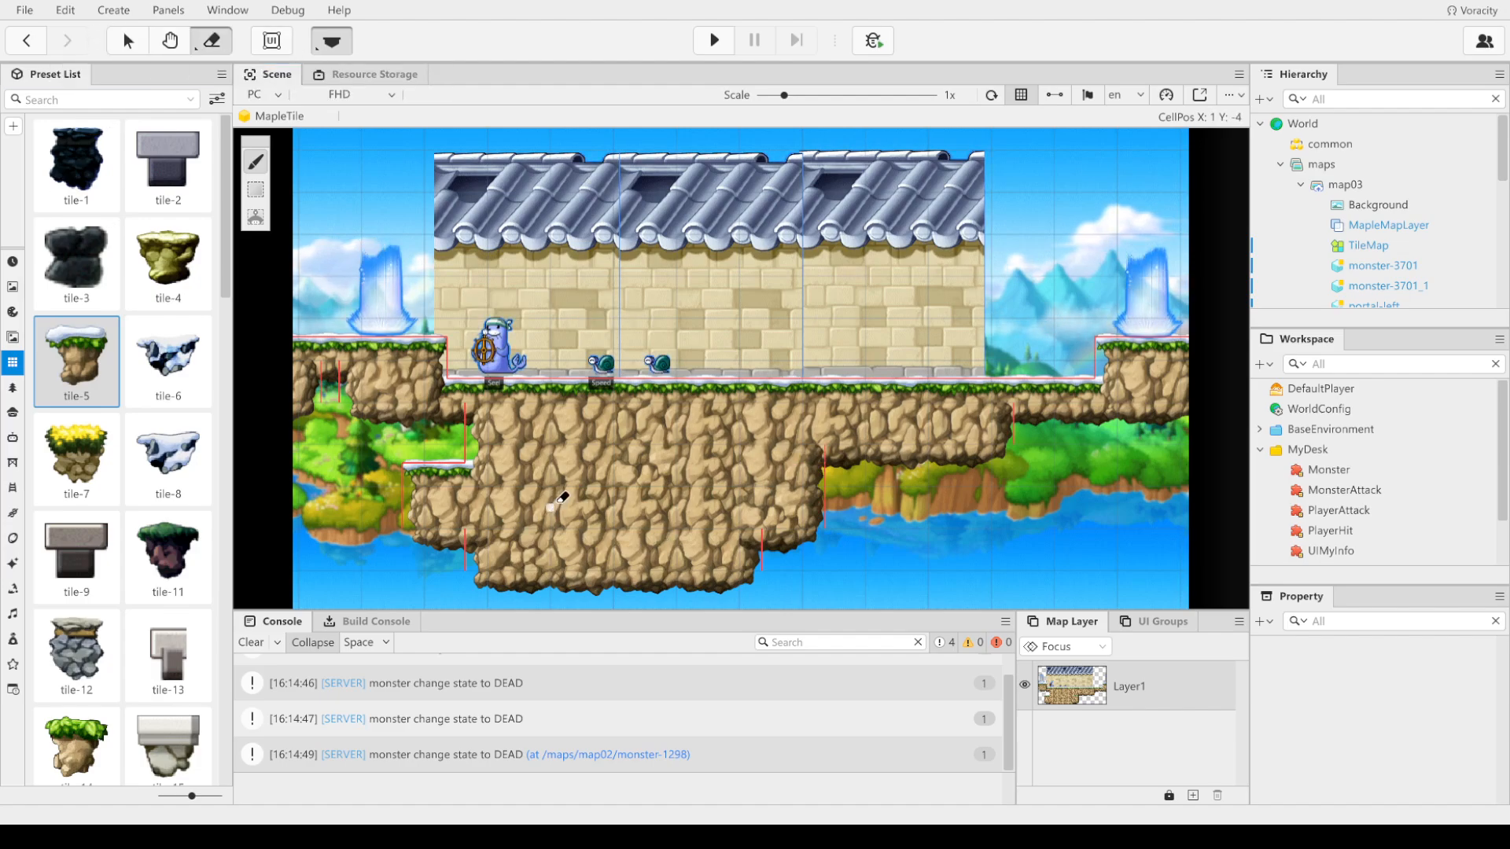
mouse_move(562, 497)
left_mouse_down()
mouse_move(708, 535)
mouse_move(586, 471)
mouse_move(697, 470)
mouse_move(559, 482)
mouse_move(582, 436)
mouse_move(716, 469)
left_mouse_up()
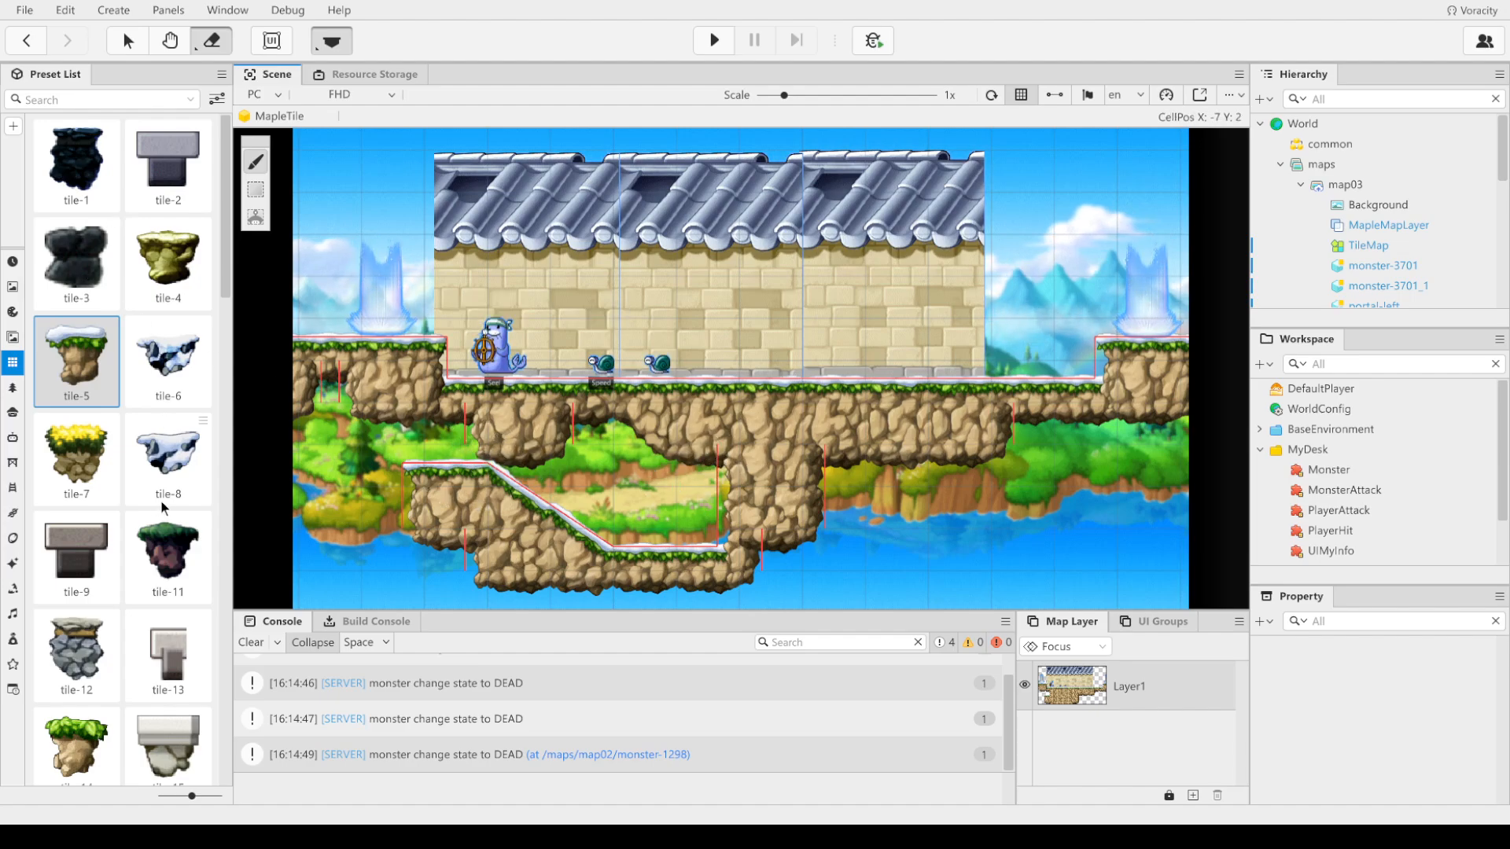
Step: Place a ladder-3 in map03 and lengthen it to link the upper-left ledge with the cave's left ledge
left_click(12, 488)
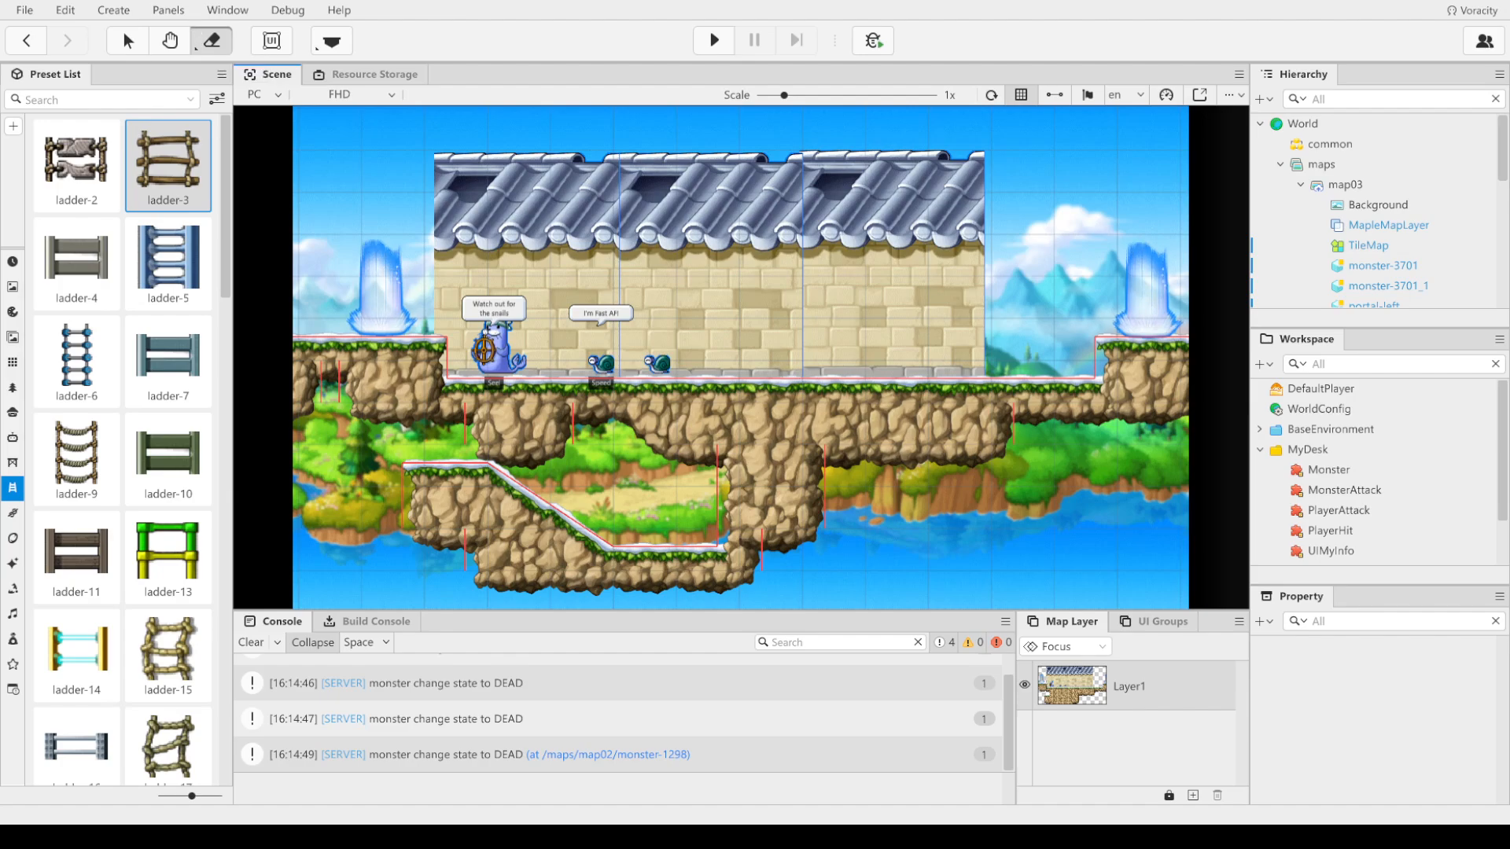
left_click(127, 40)
left_click(433, 397)
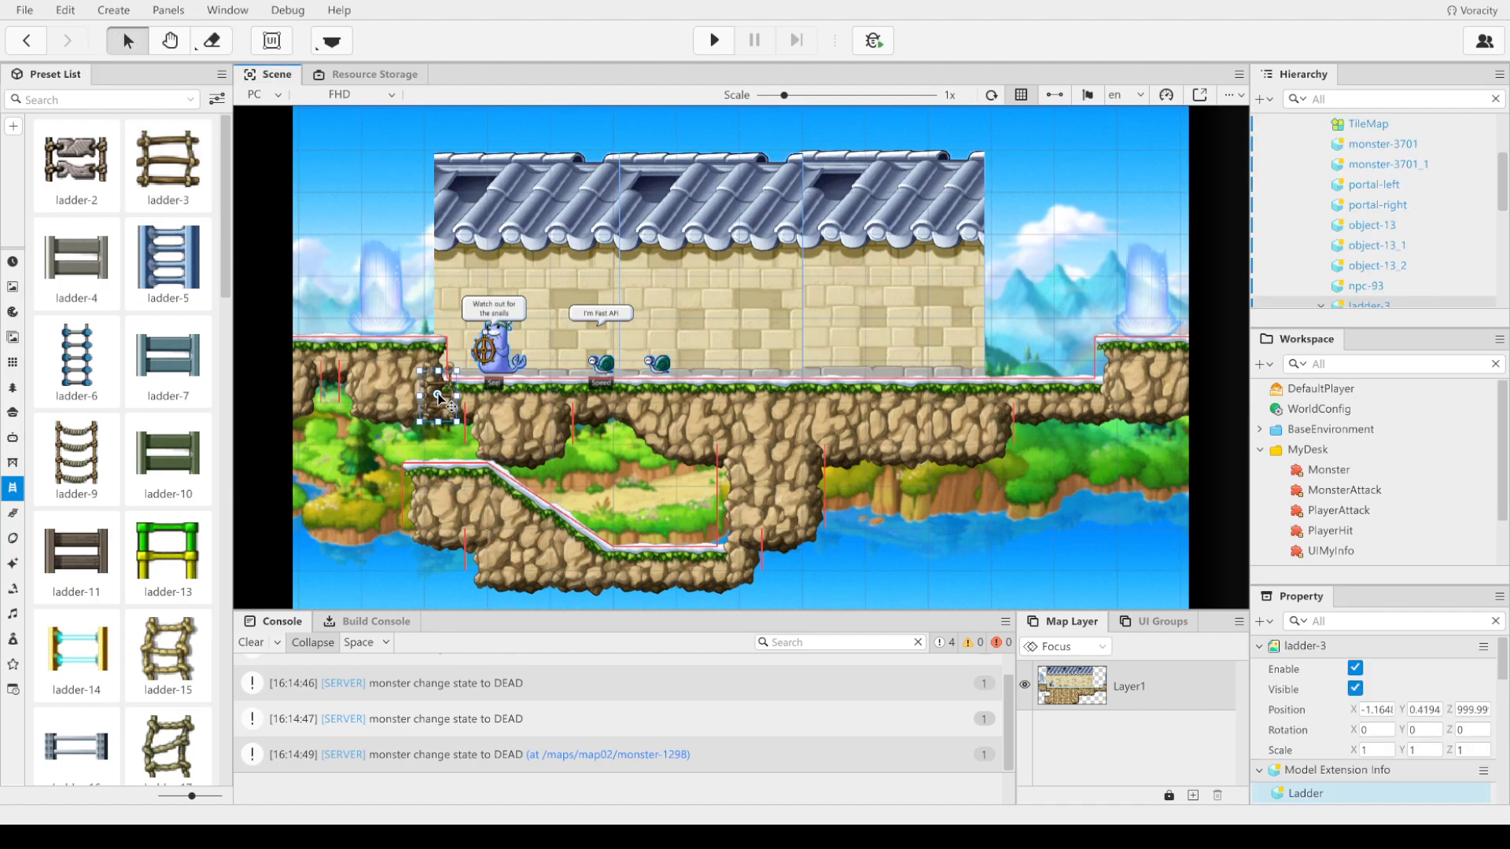
left_click_drag(432, 397, 425, 465)
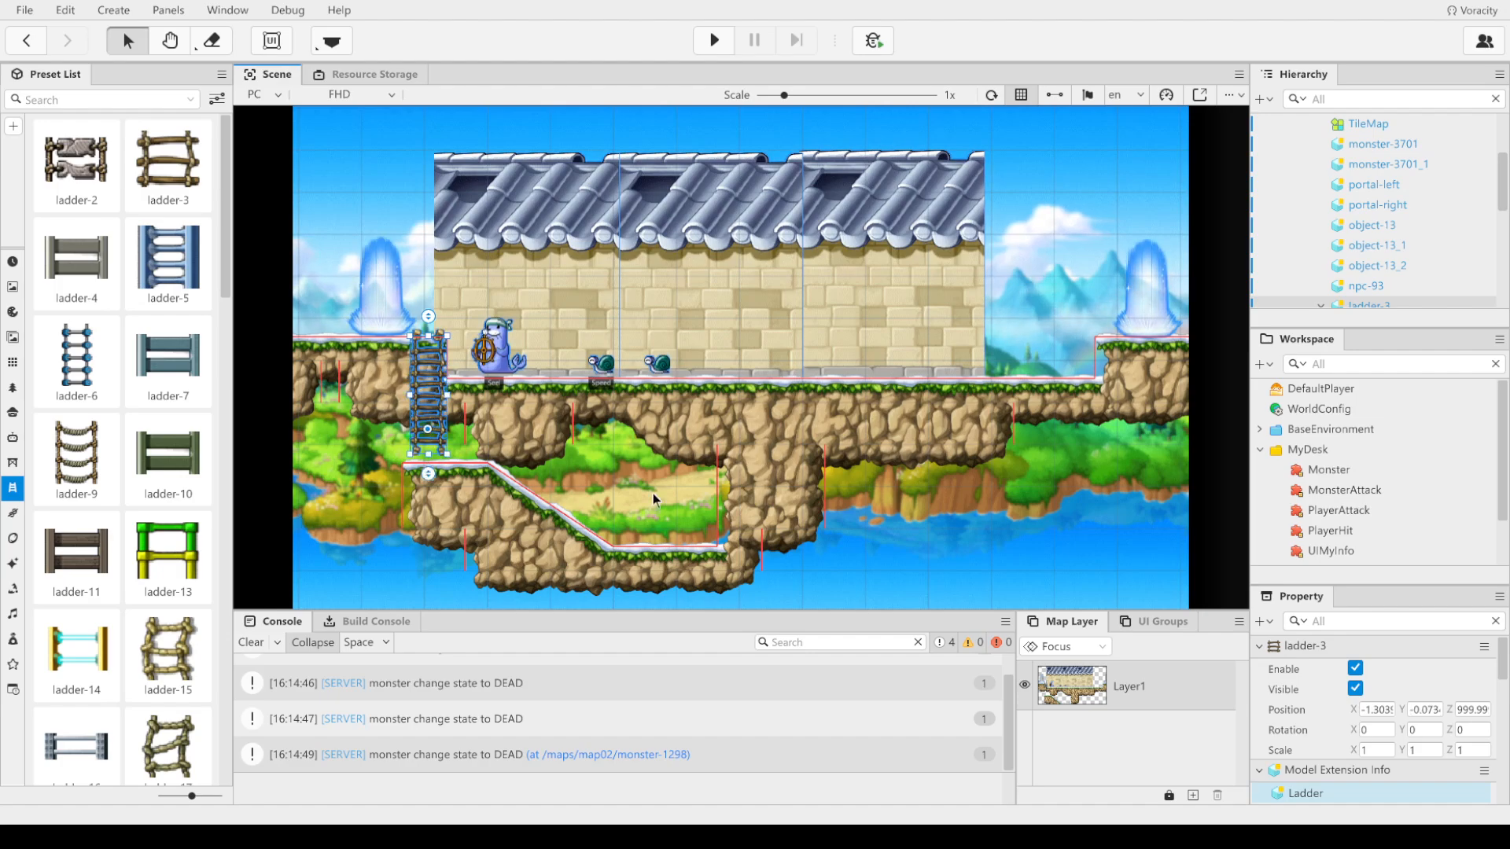
left_click(700, 590)
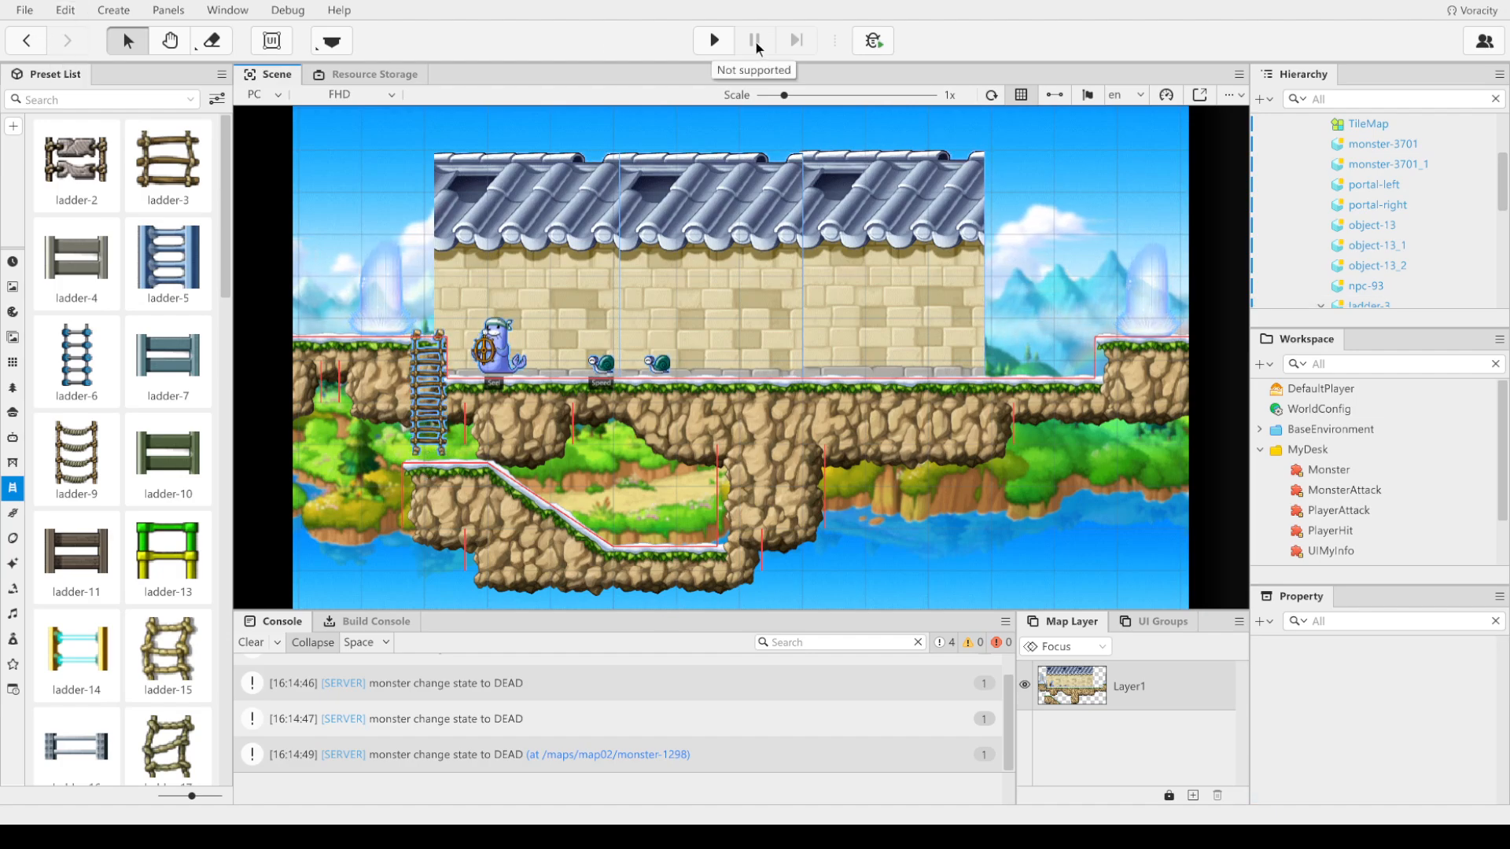
Step: Start a play test of map03 and climb the new ladder from the cave up to the main platform
left_click(716, 43)
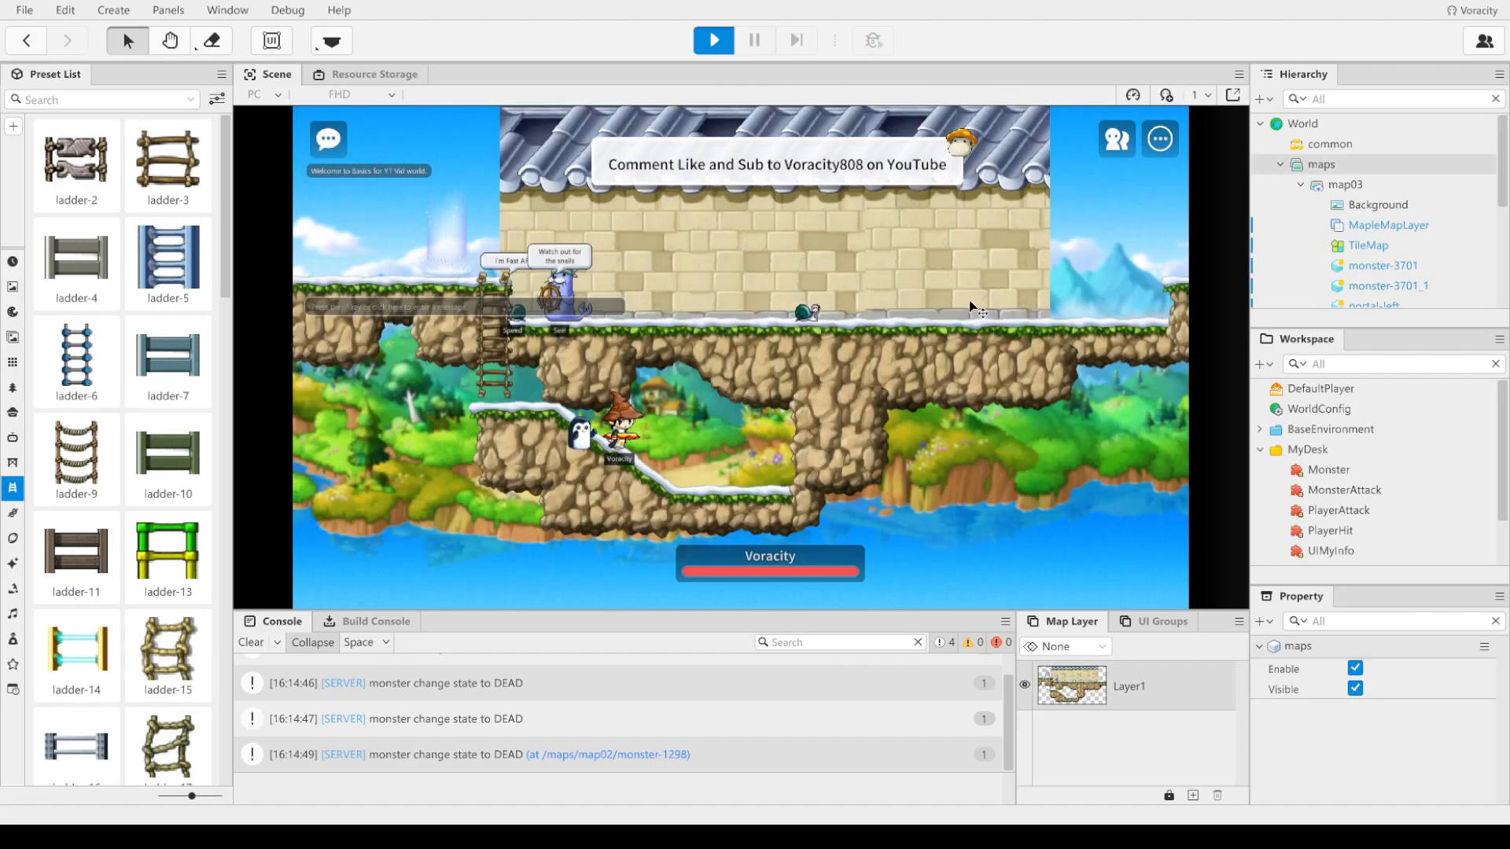
key("Left")
key("Up")
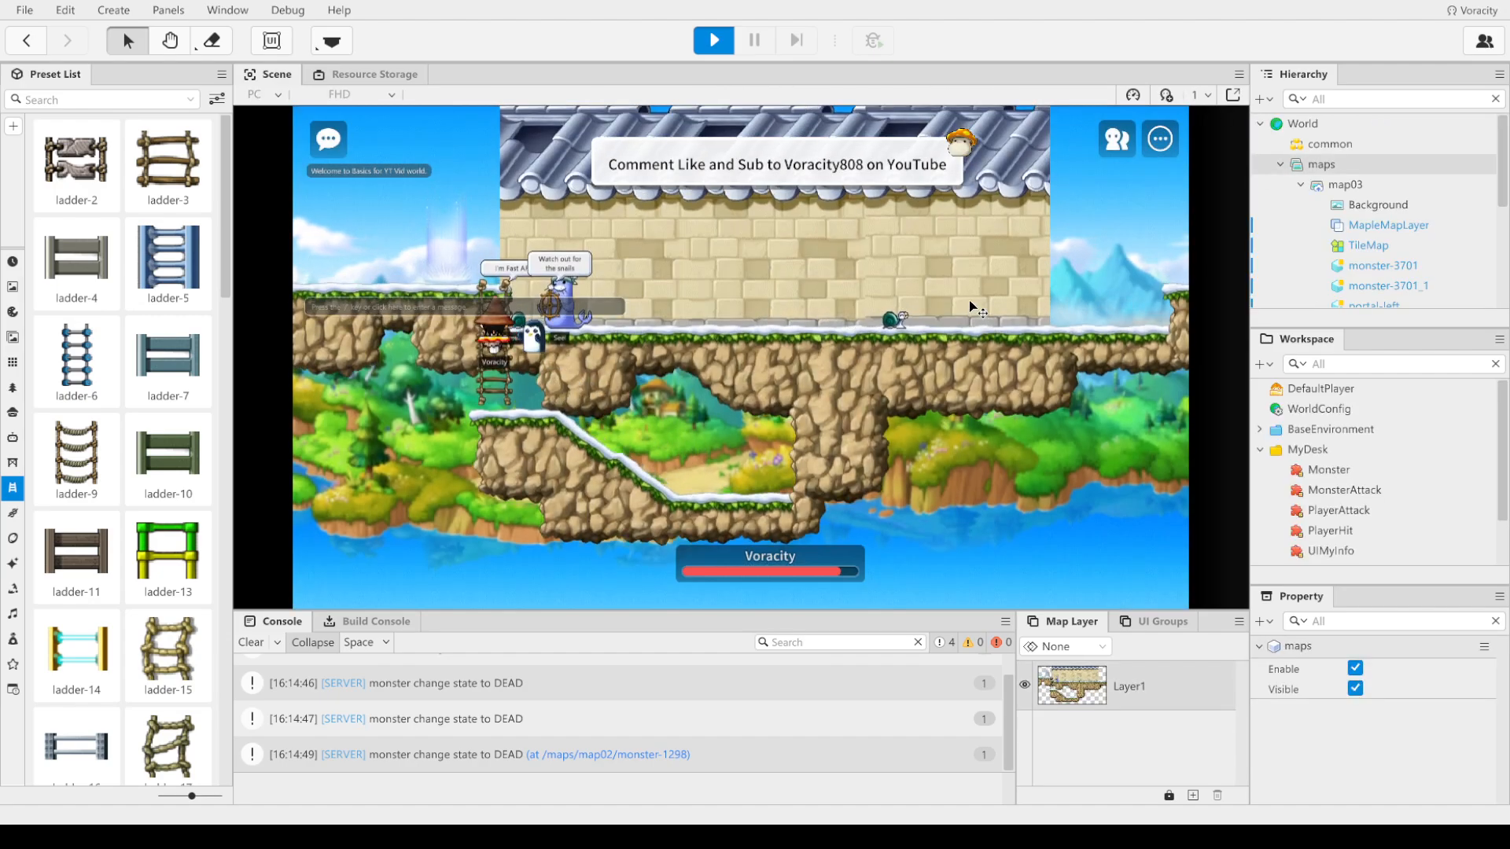
key("Up")
key("Right")
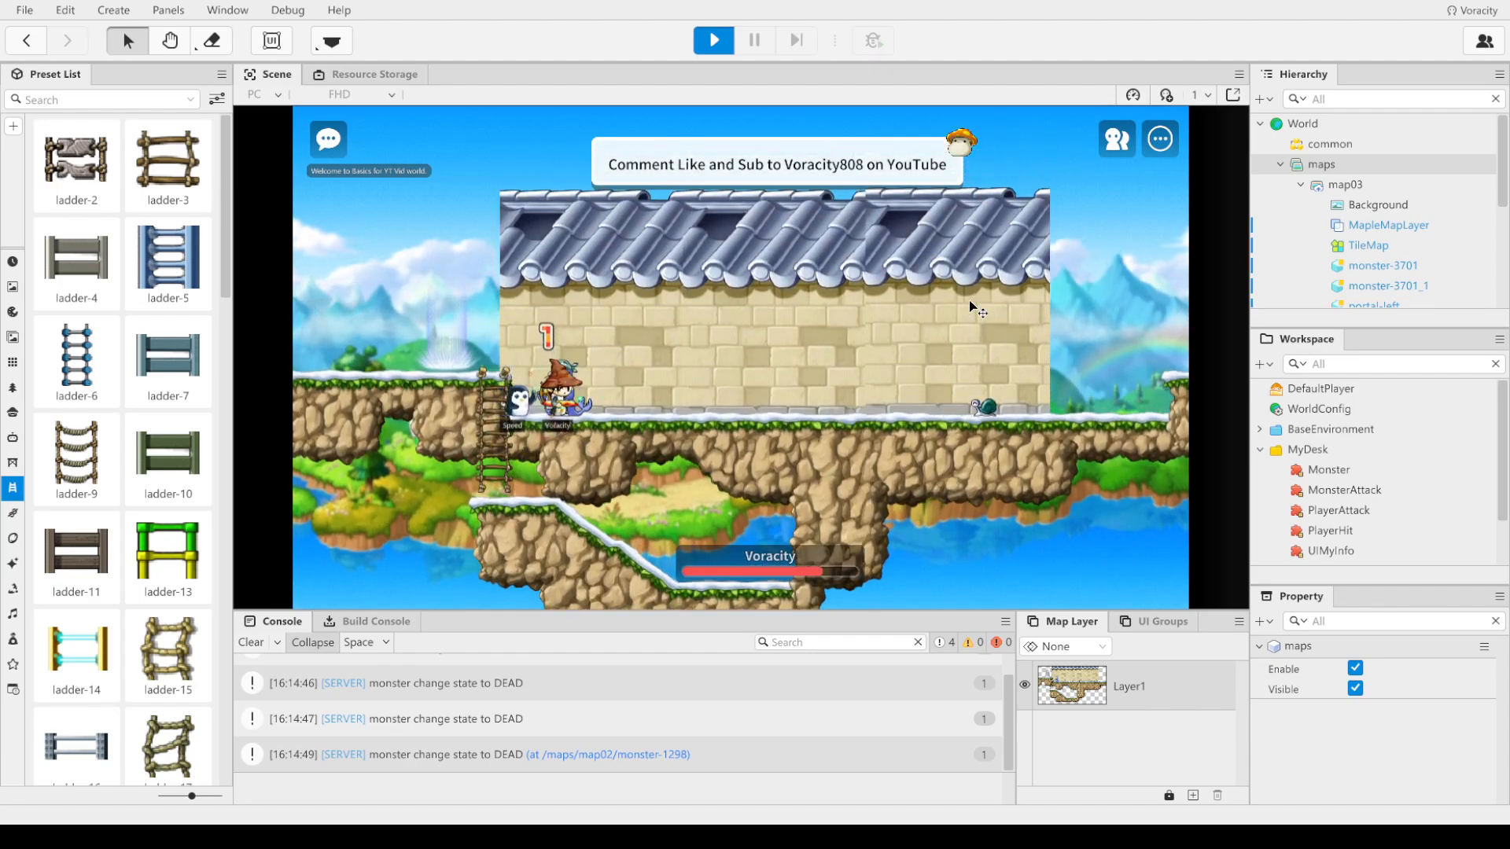
key("Right")
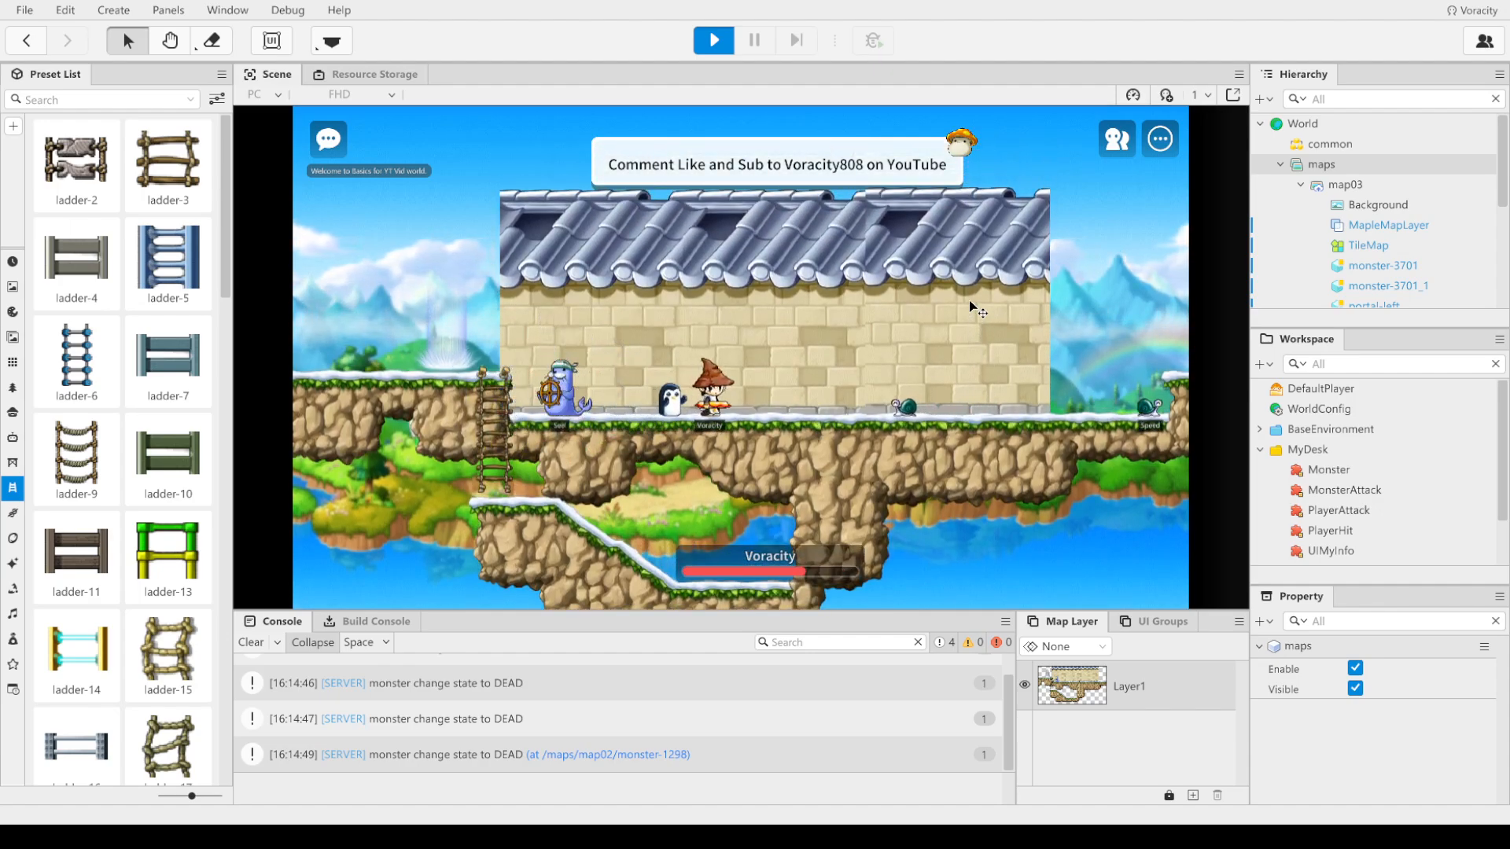
Step: Run and jump along map03's platform, then return to the left portal and travel through it to map02
key("Right")
key("alt")
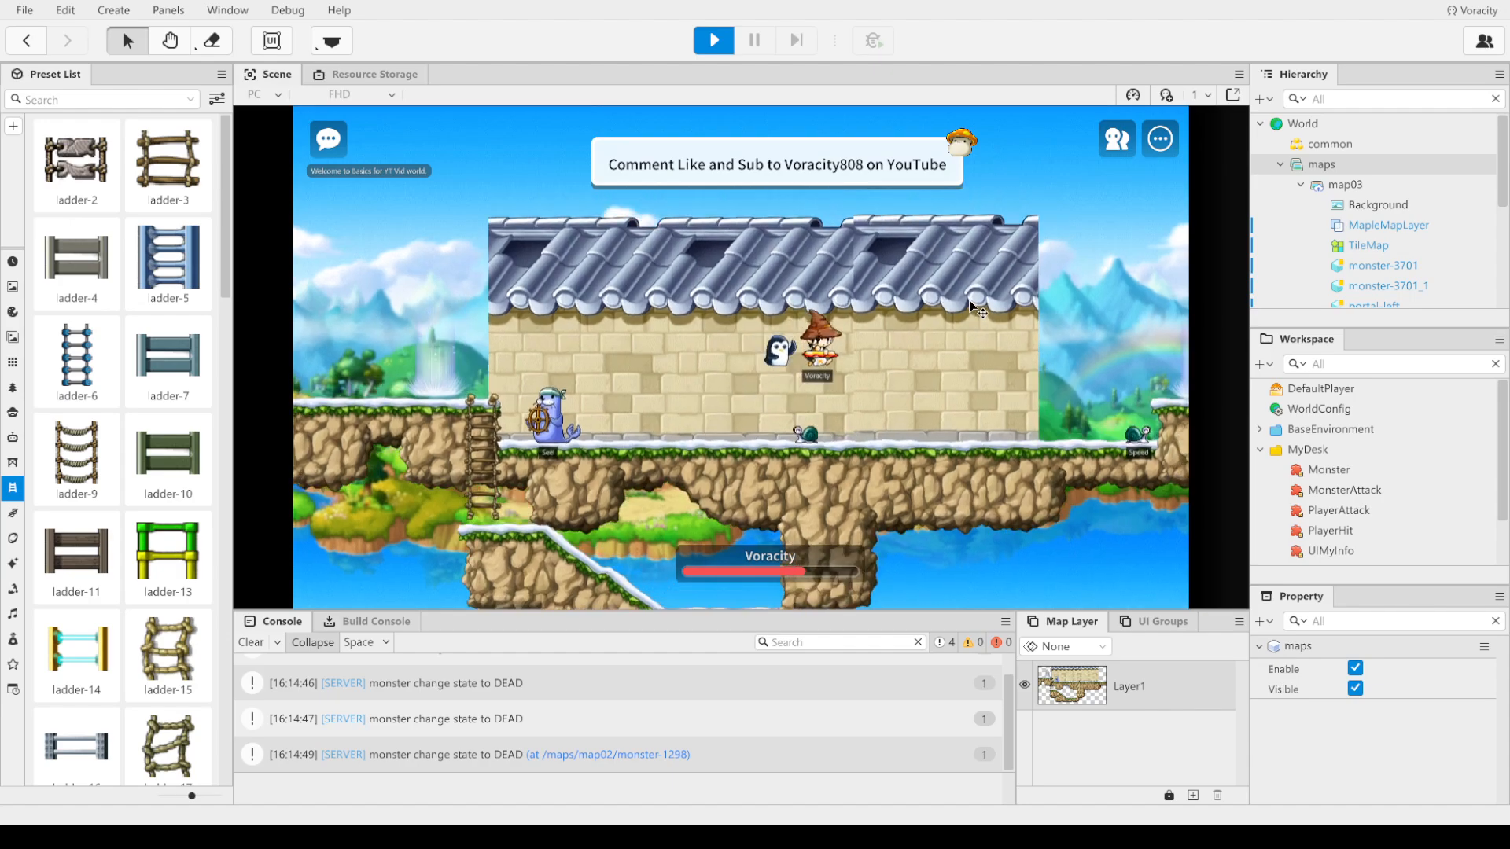
key("Right")
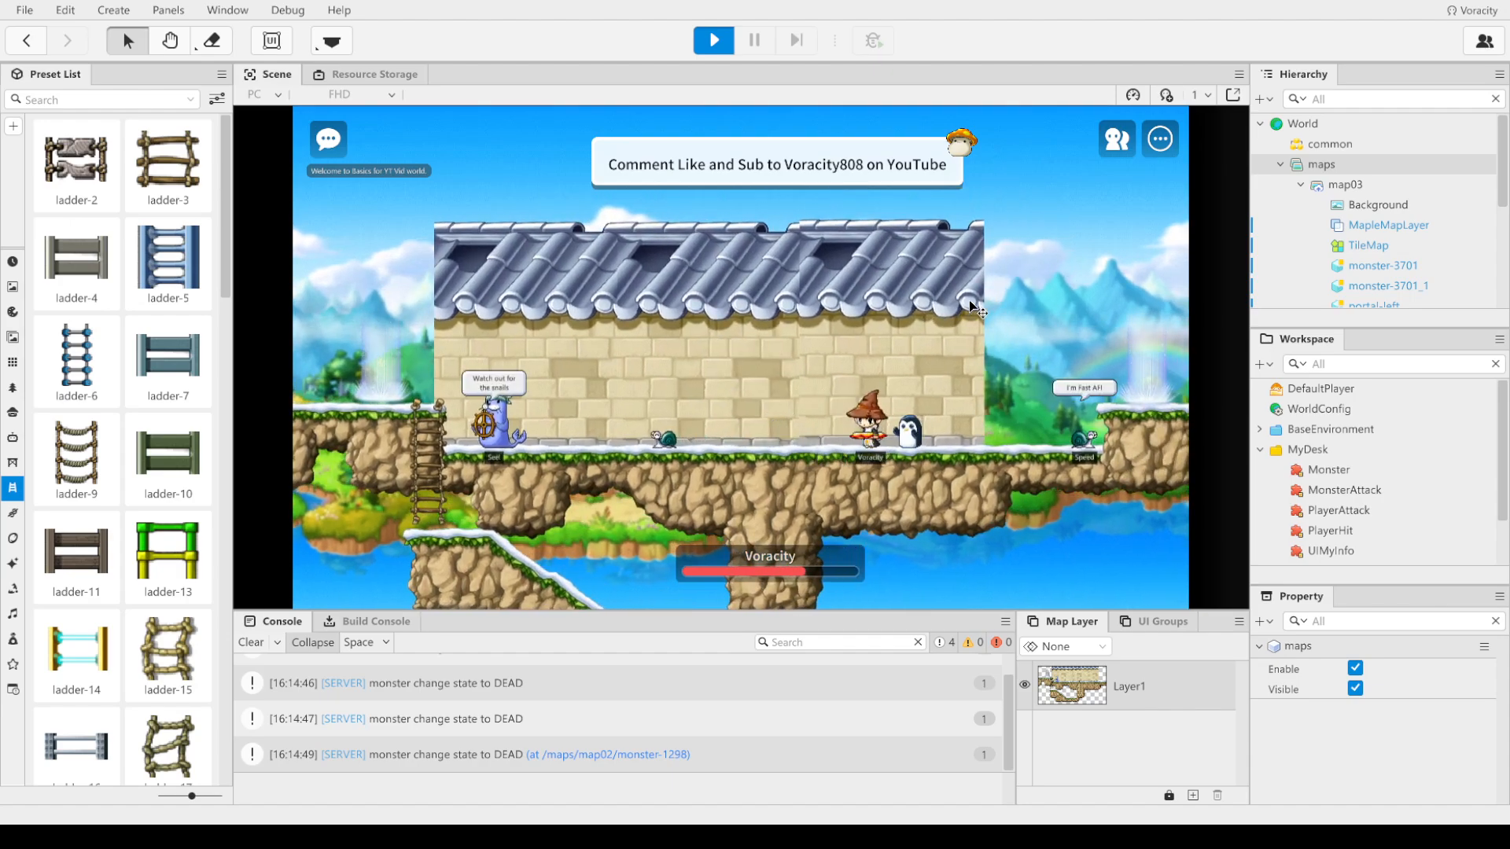
key("Left")
key("alt")
key("Left")
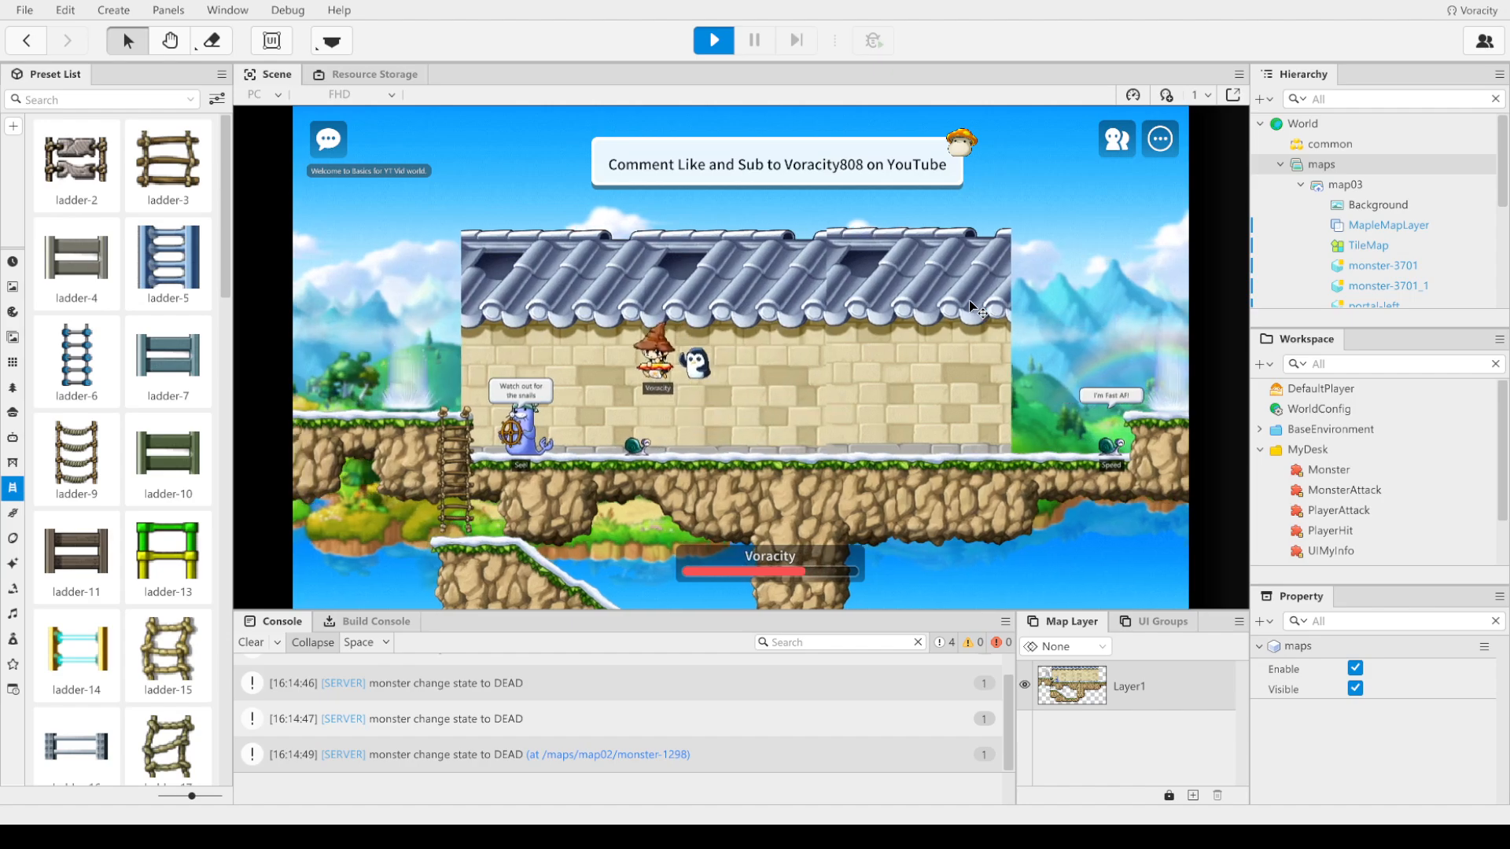
key("Left")
key("alt")
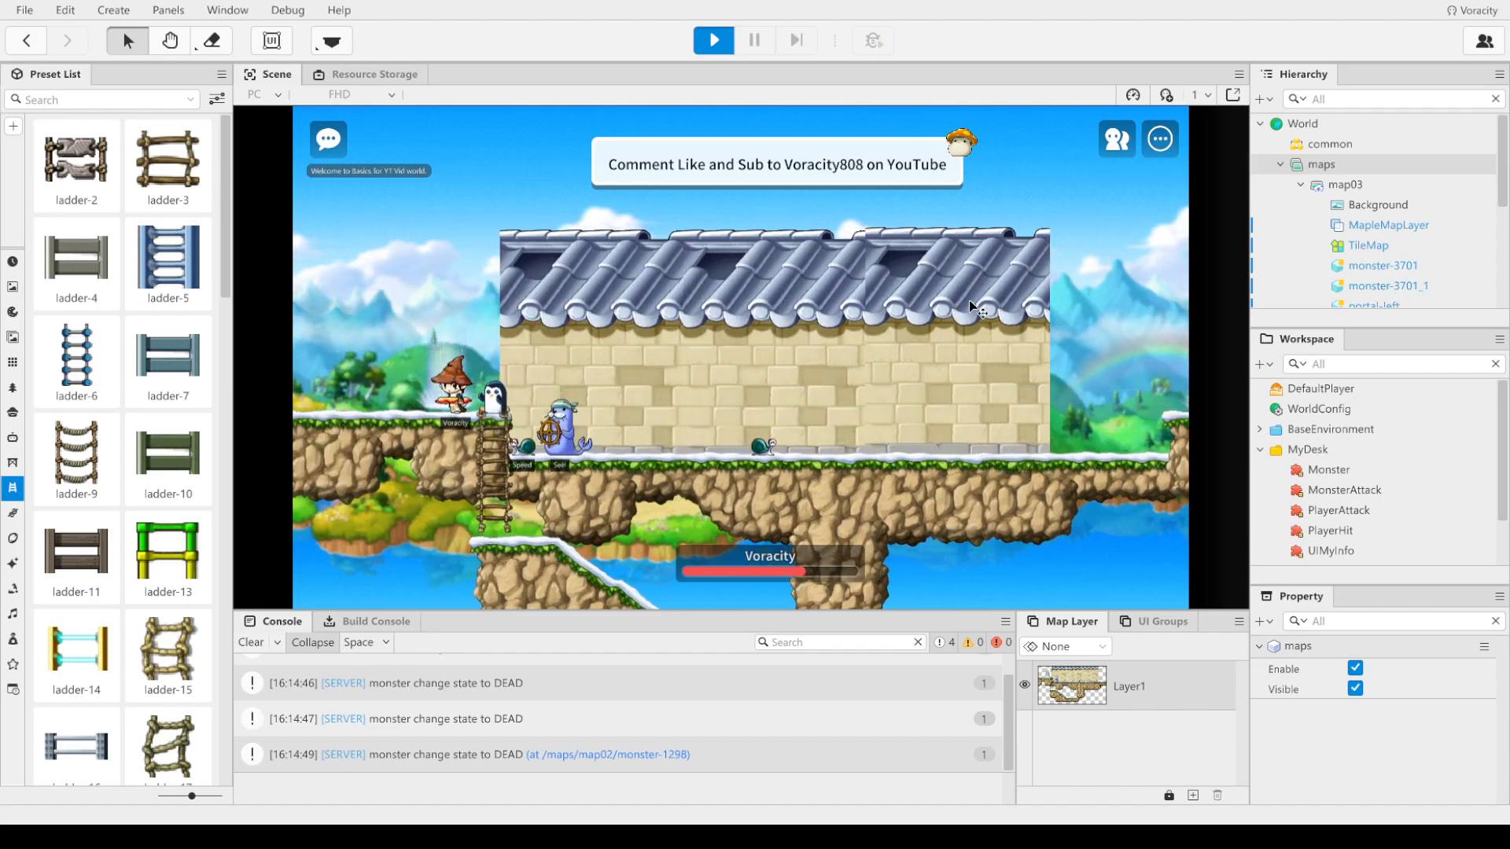
key("Up")
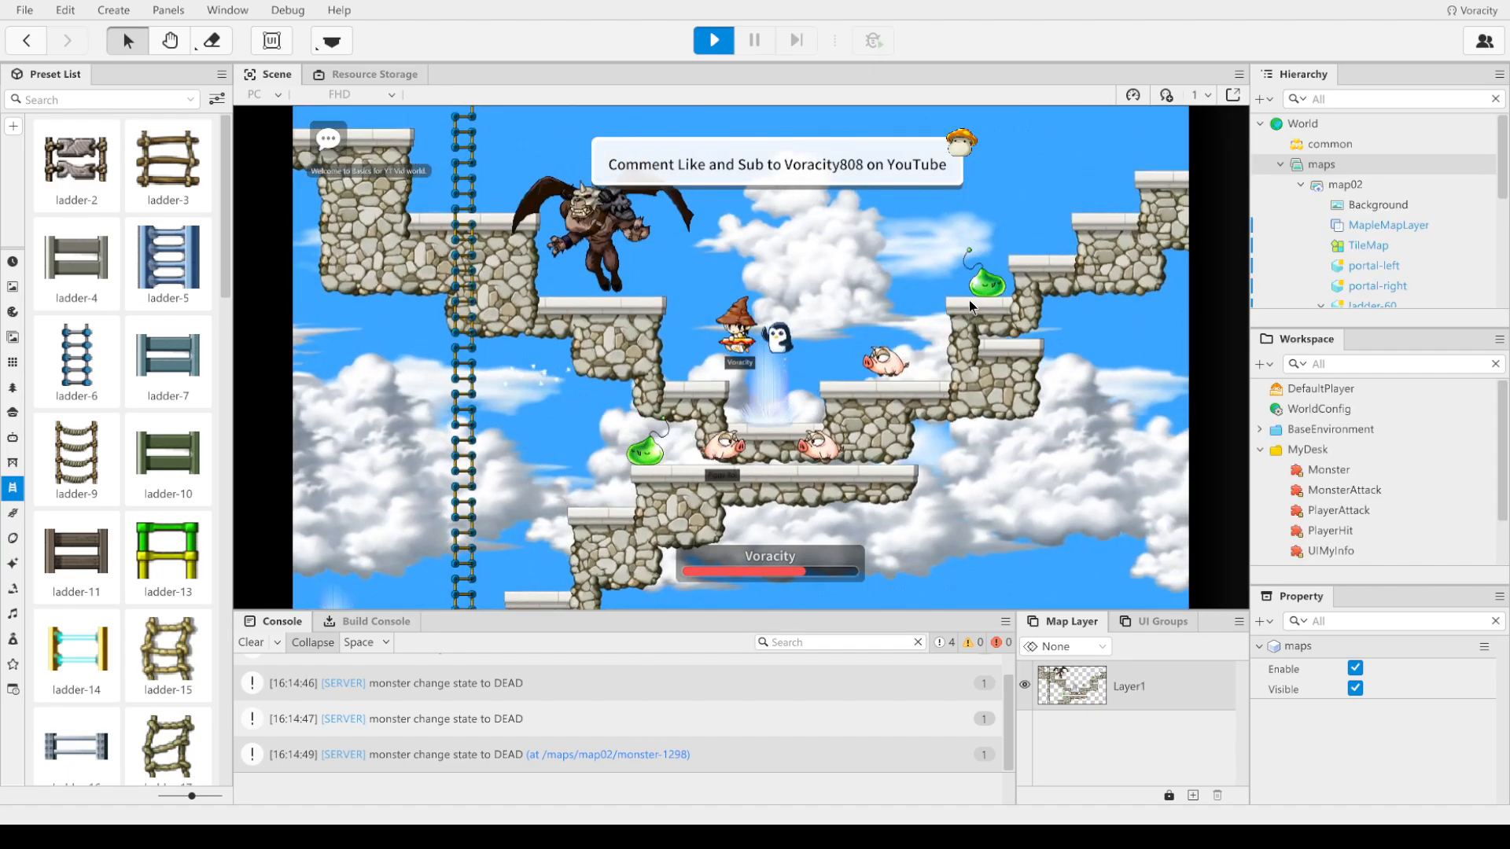
Step: Attack the pigs and the slime in map02, then take the portal on the lowest platform to map01
key("alt+Down")
key("Right")
key("ctrl")
key("ctrl")
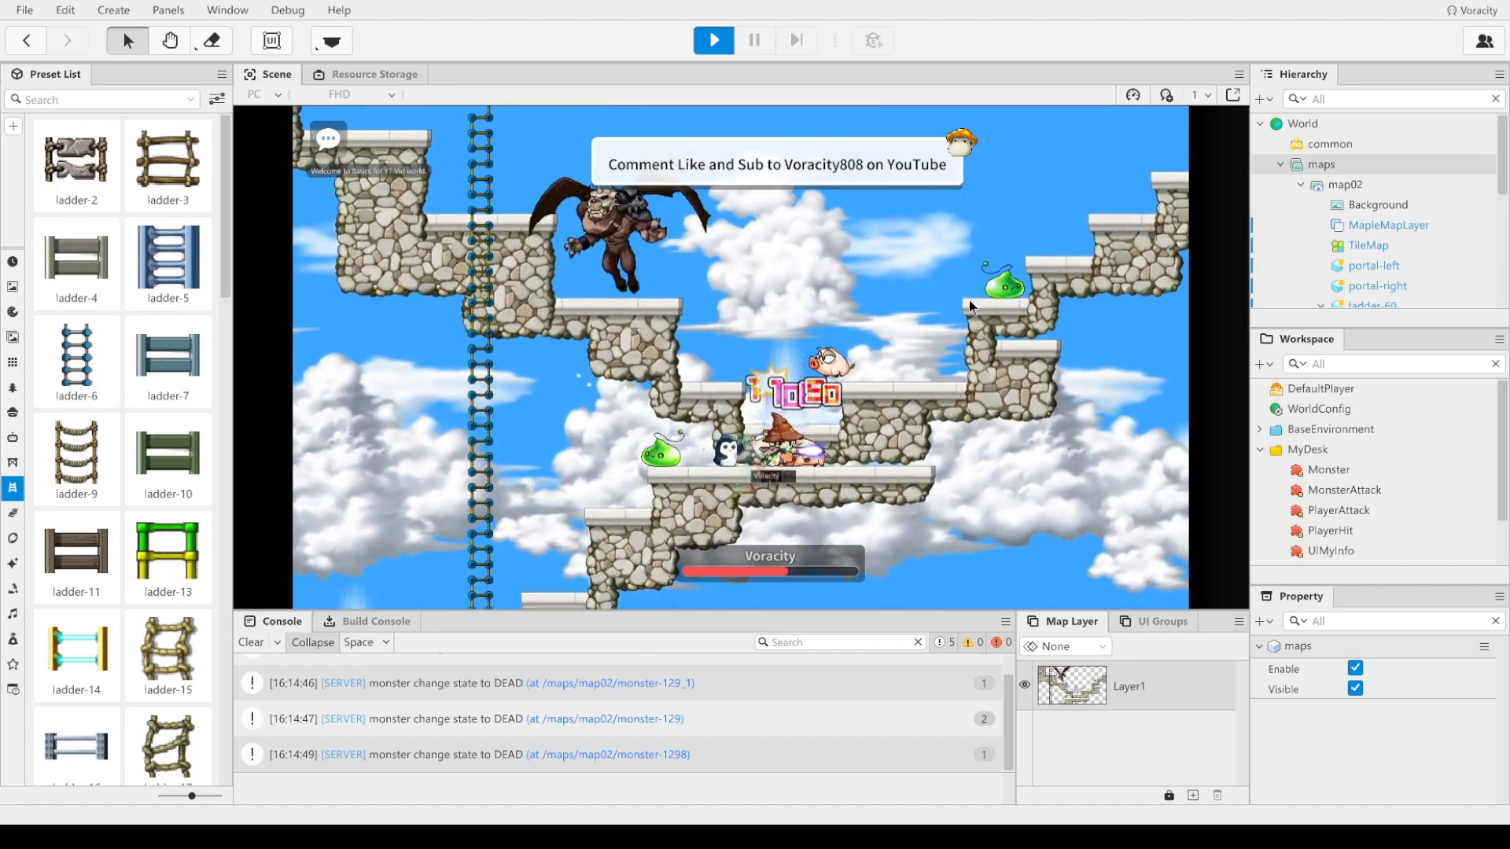
key("Left")
key("alt")
key("ctrl")
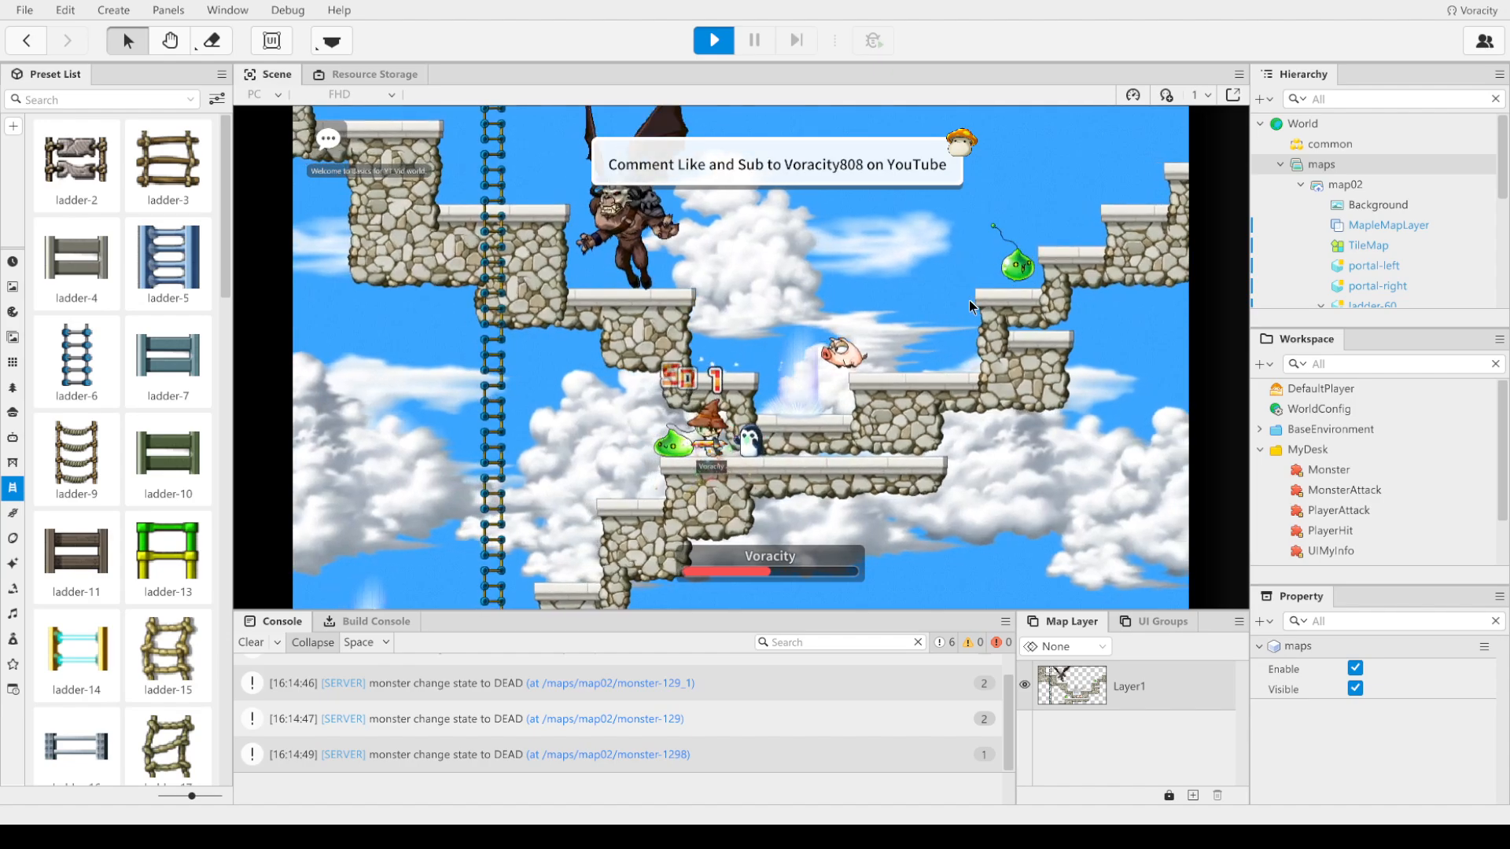
key("Left")
key("Down")
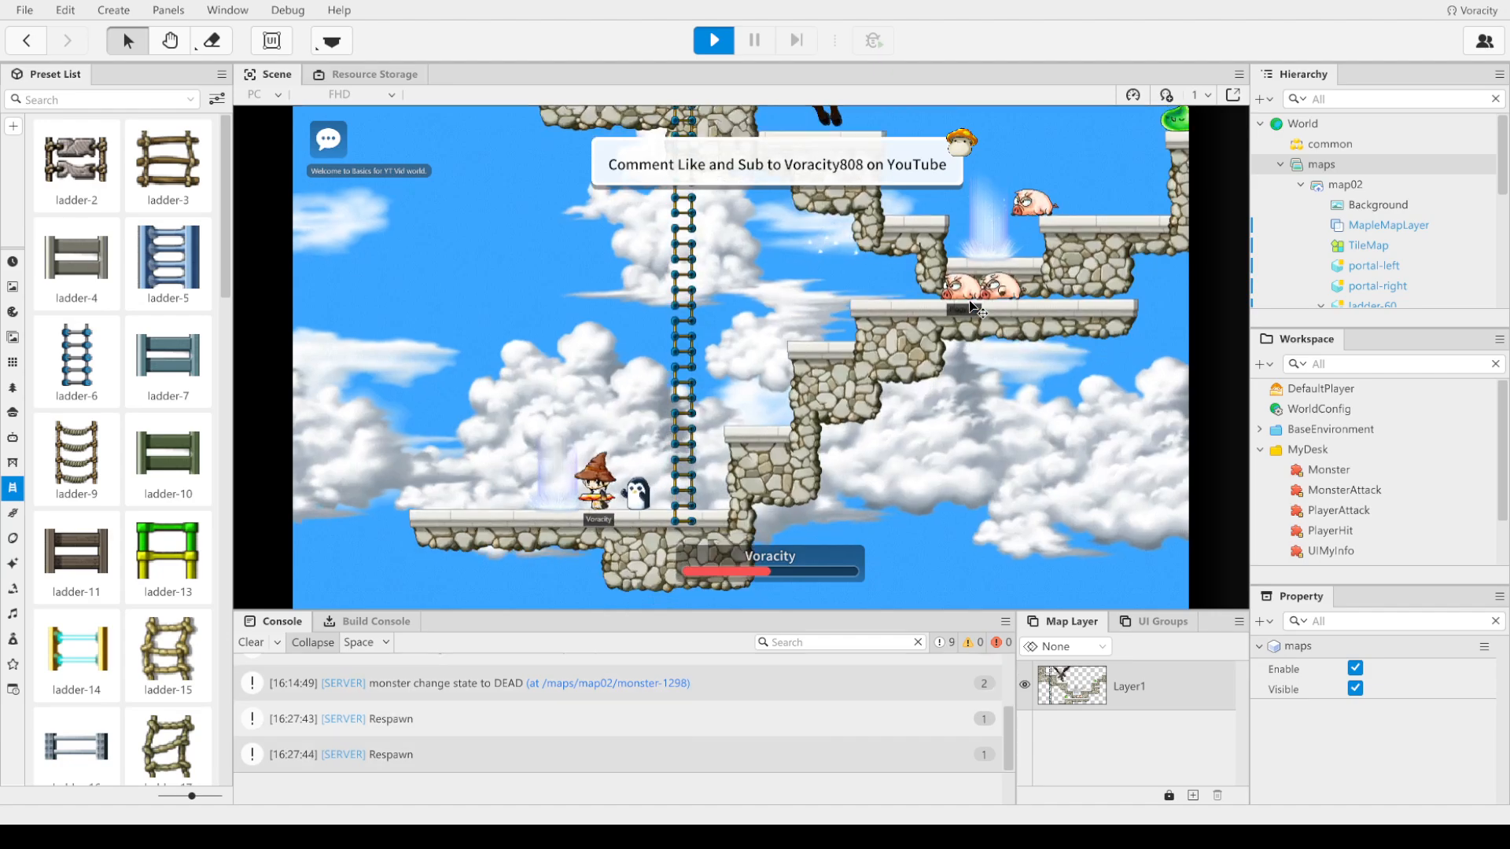
key("Up")
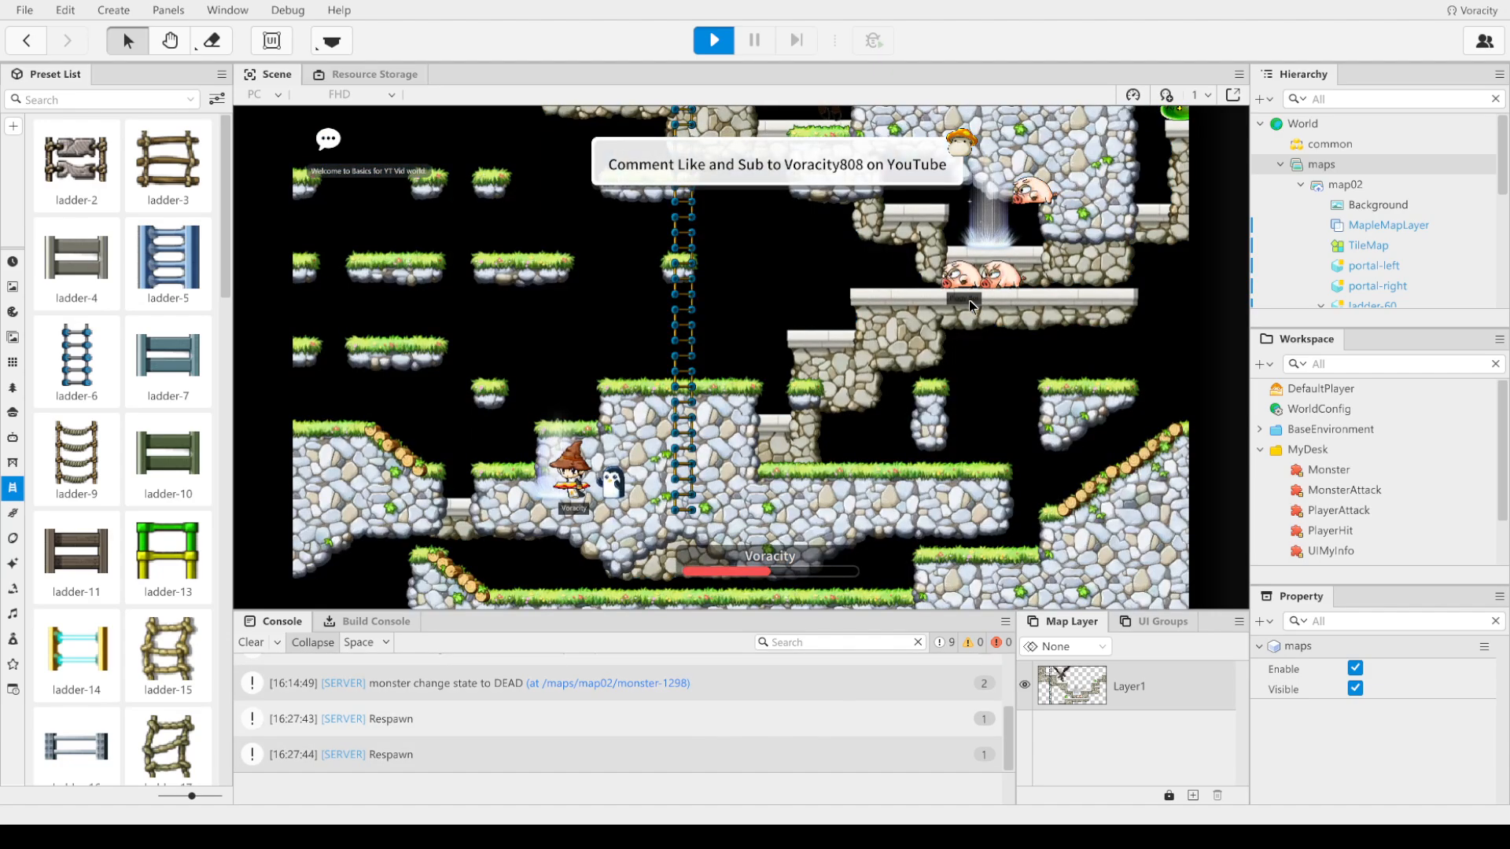
Step: Test map01's tall ladder by climbing it from the lower ground, then cross to the map's left edge
key("Left")
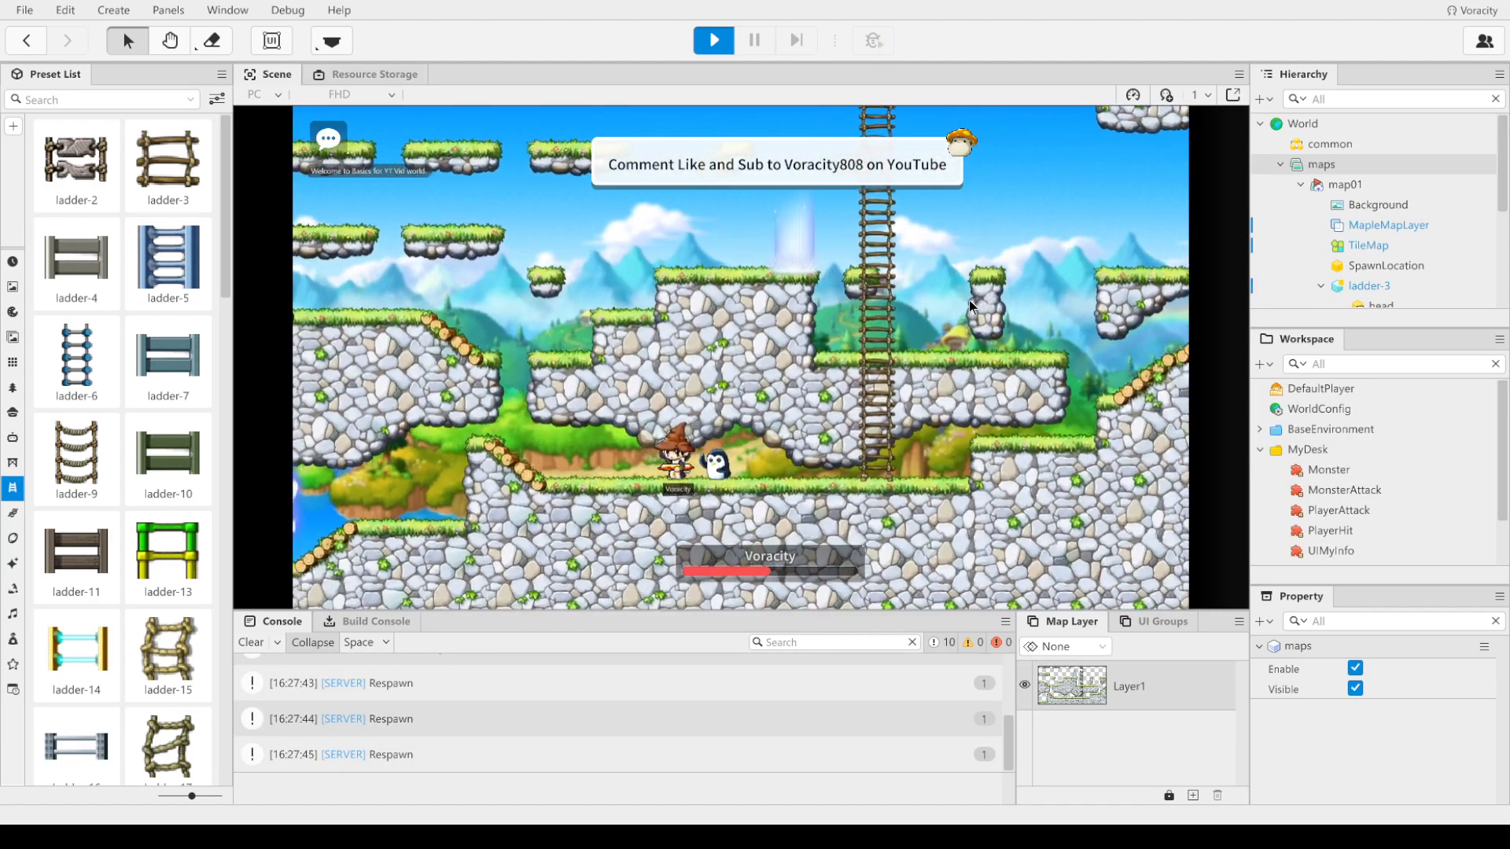
key("Right")
key("space")
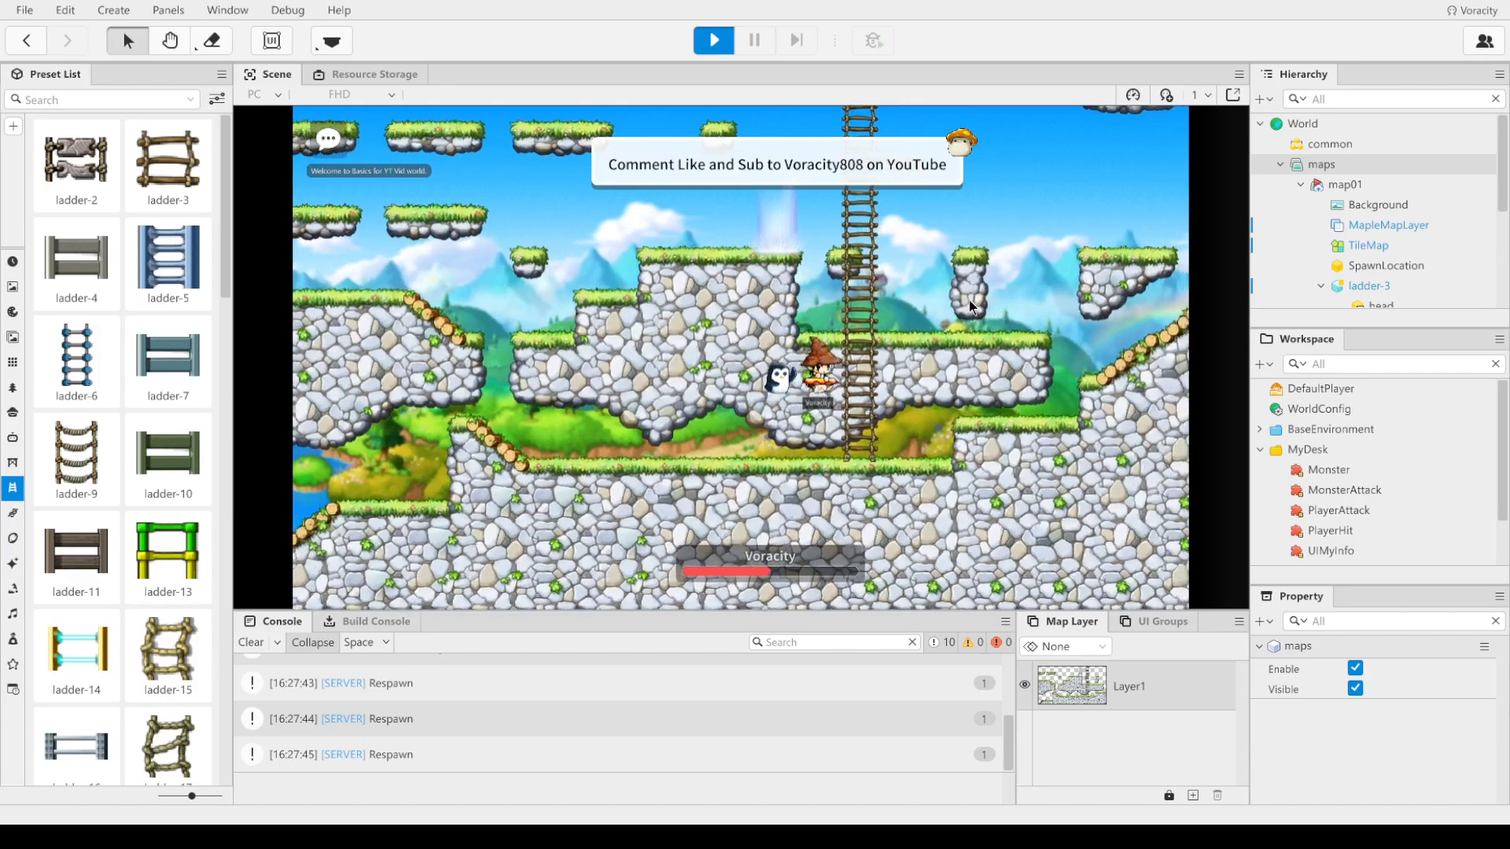
key("Up")
key("Up")
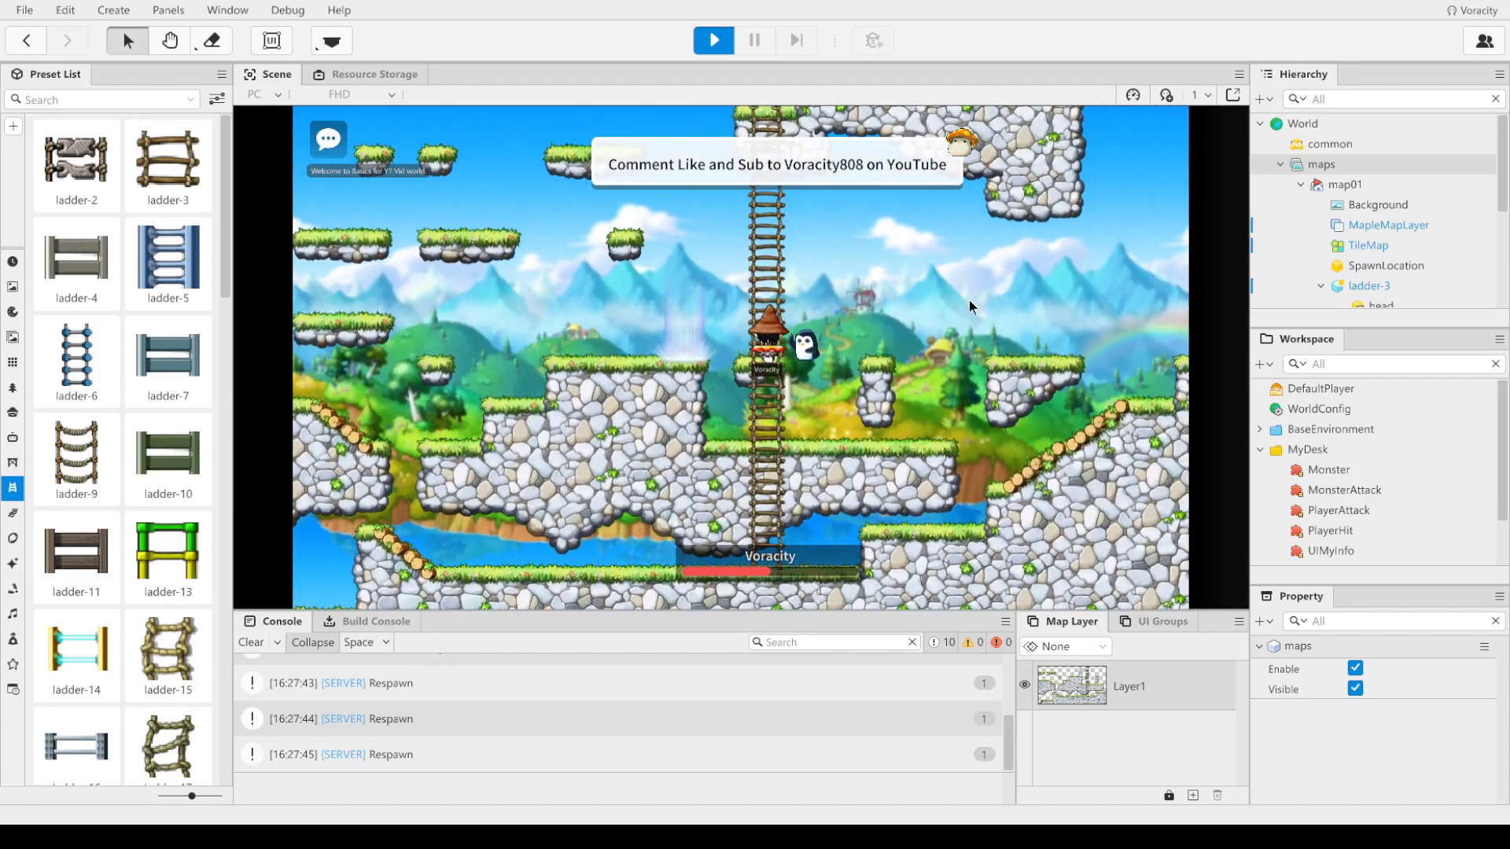
key("Left")
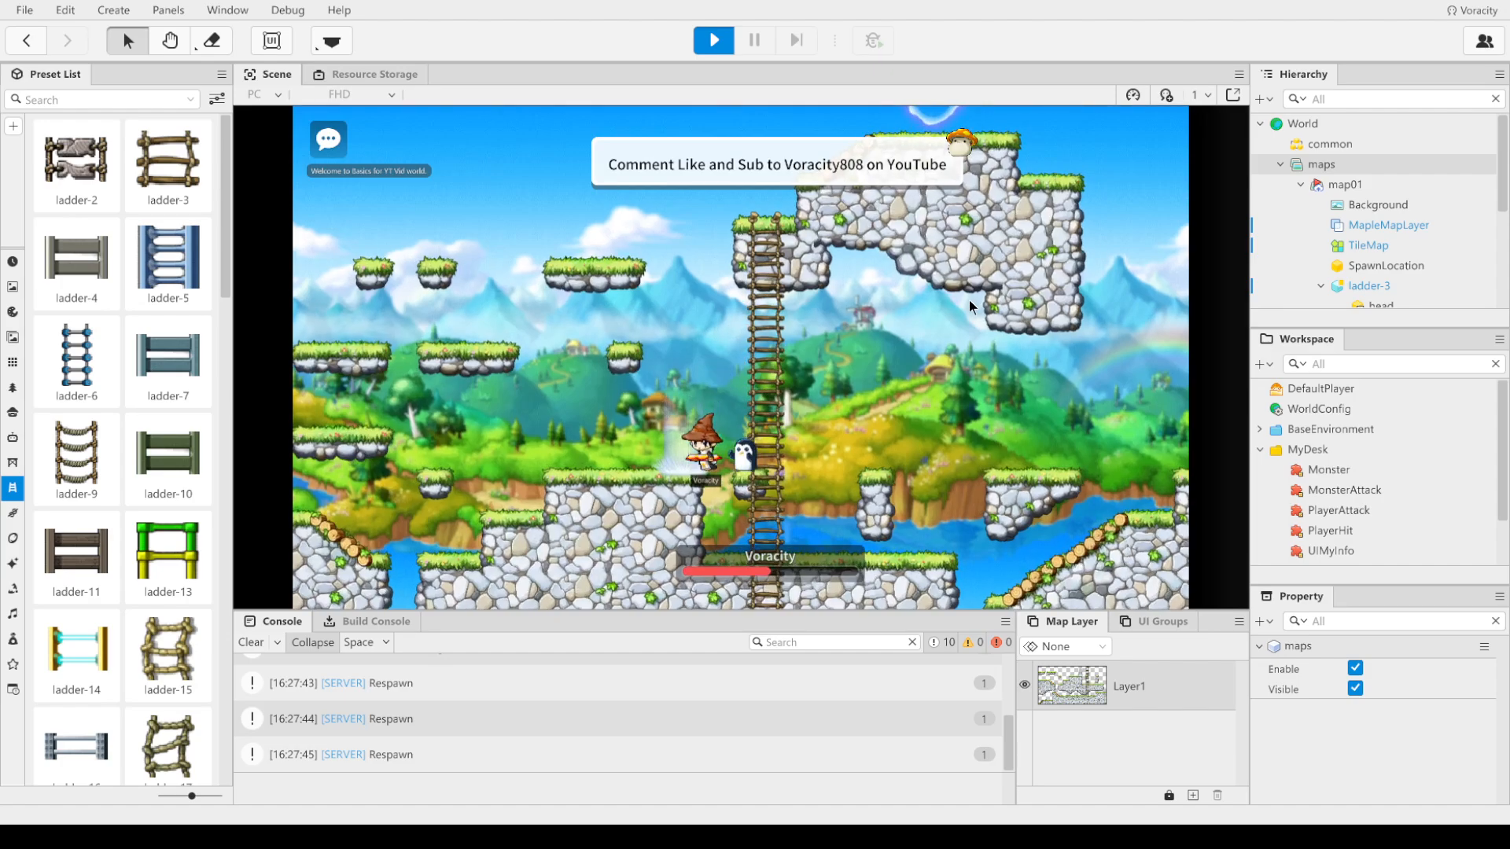
key("Left")
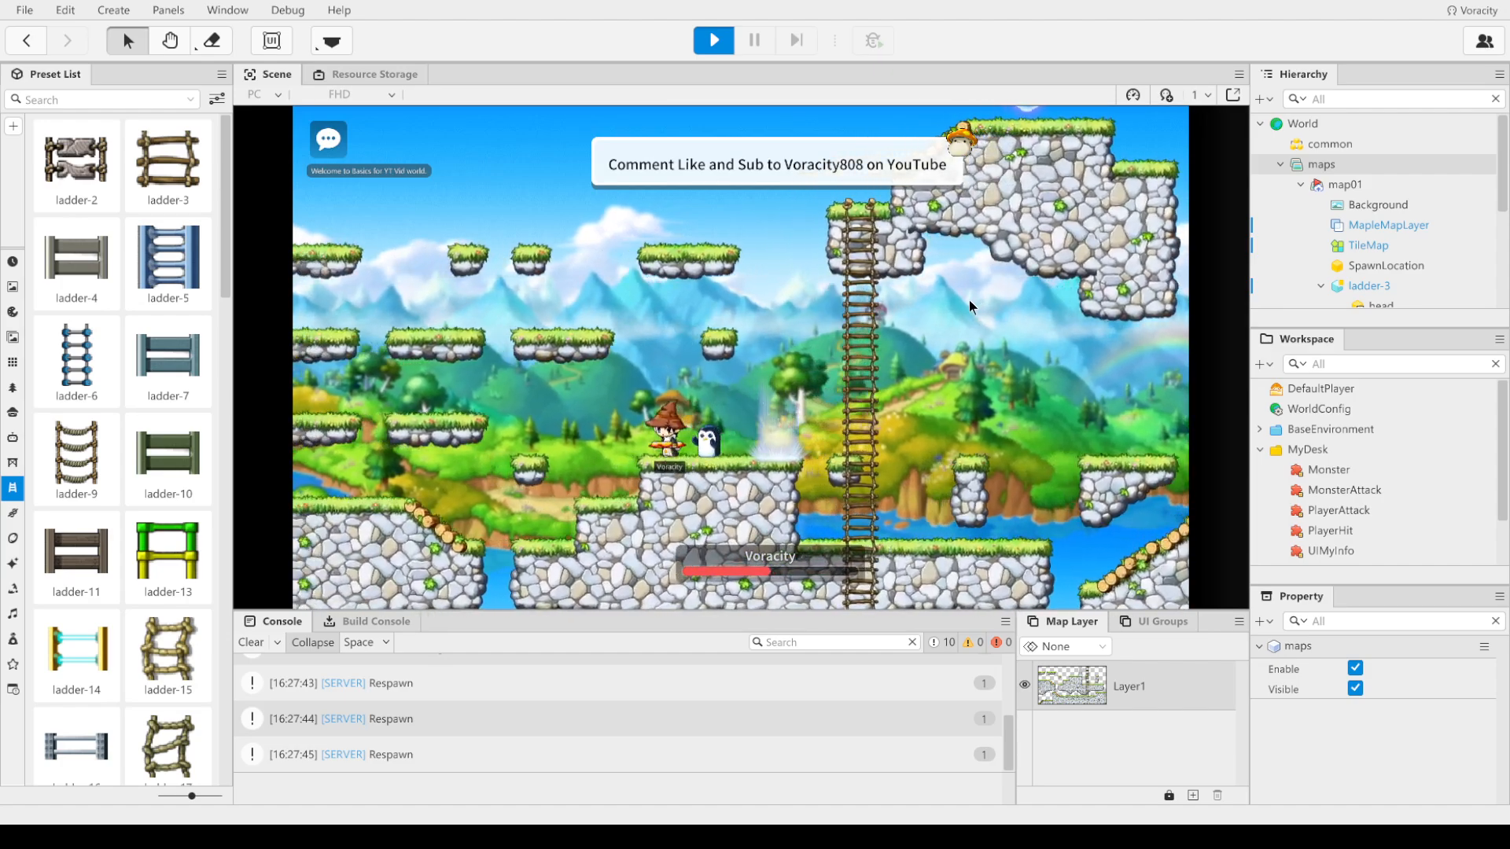
key("Left")
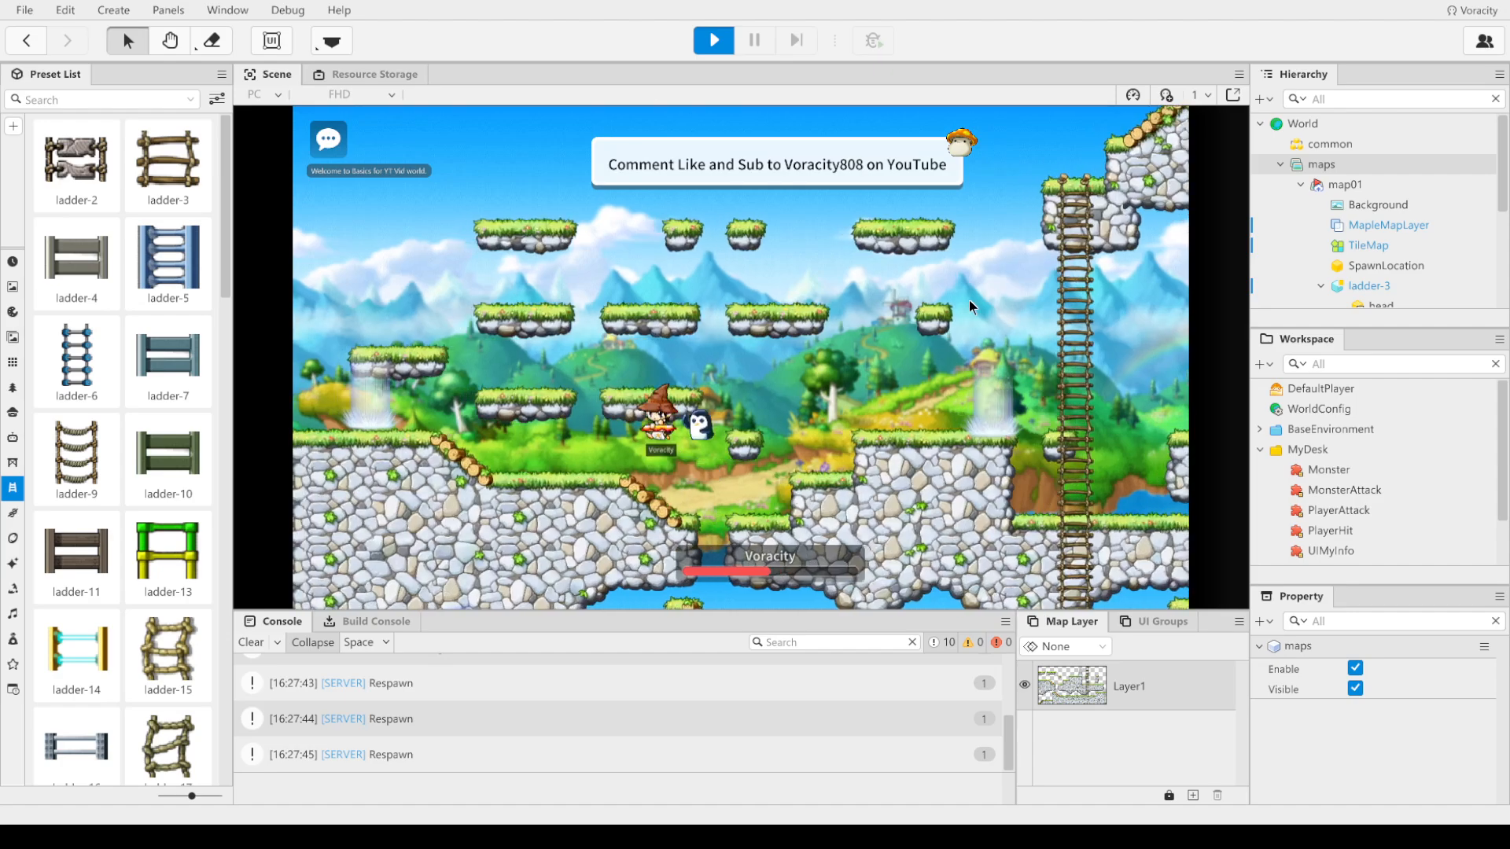
key("Left")
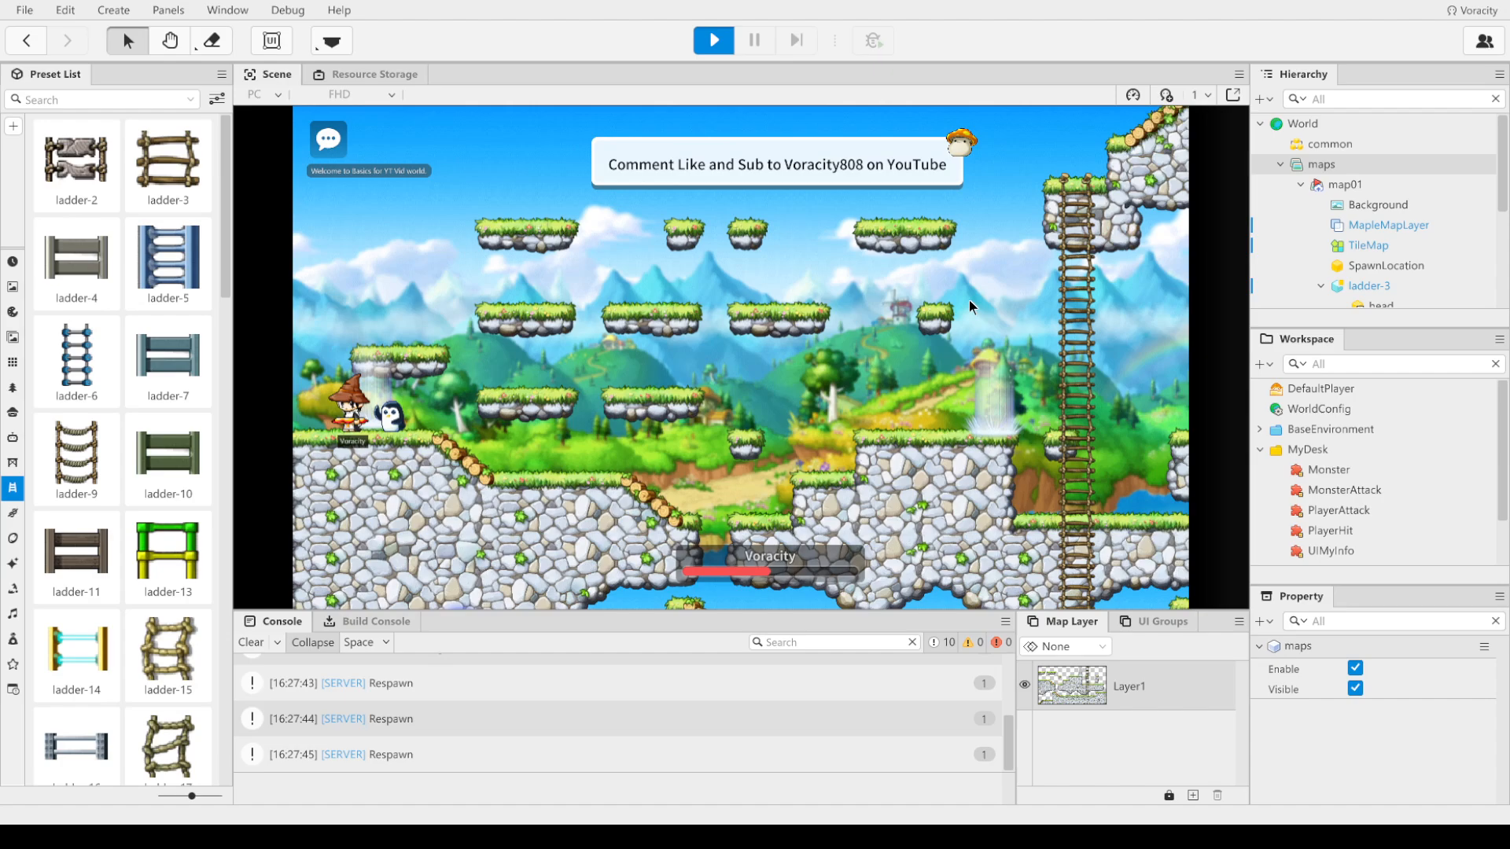
Step: Move the player down into map01's cave and test the cave portal's teleport to the hilltop
key("Right")
key("Left")
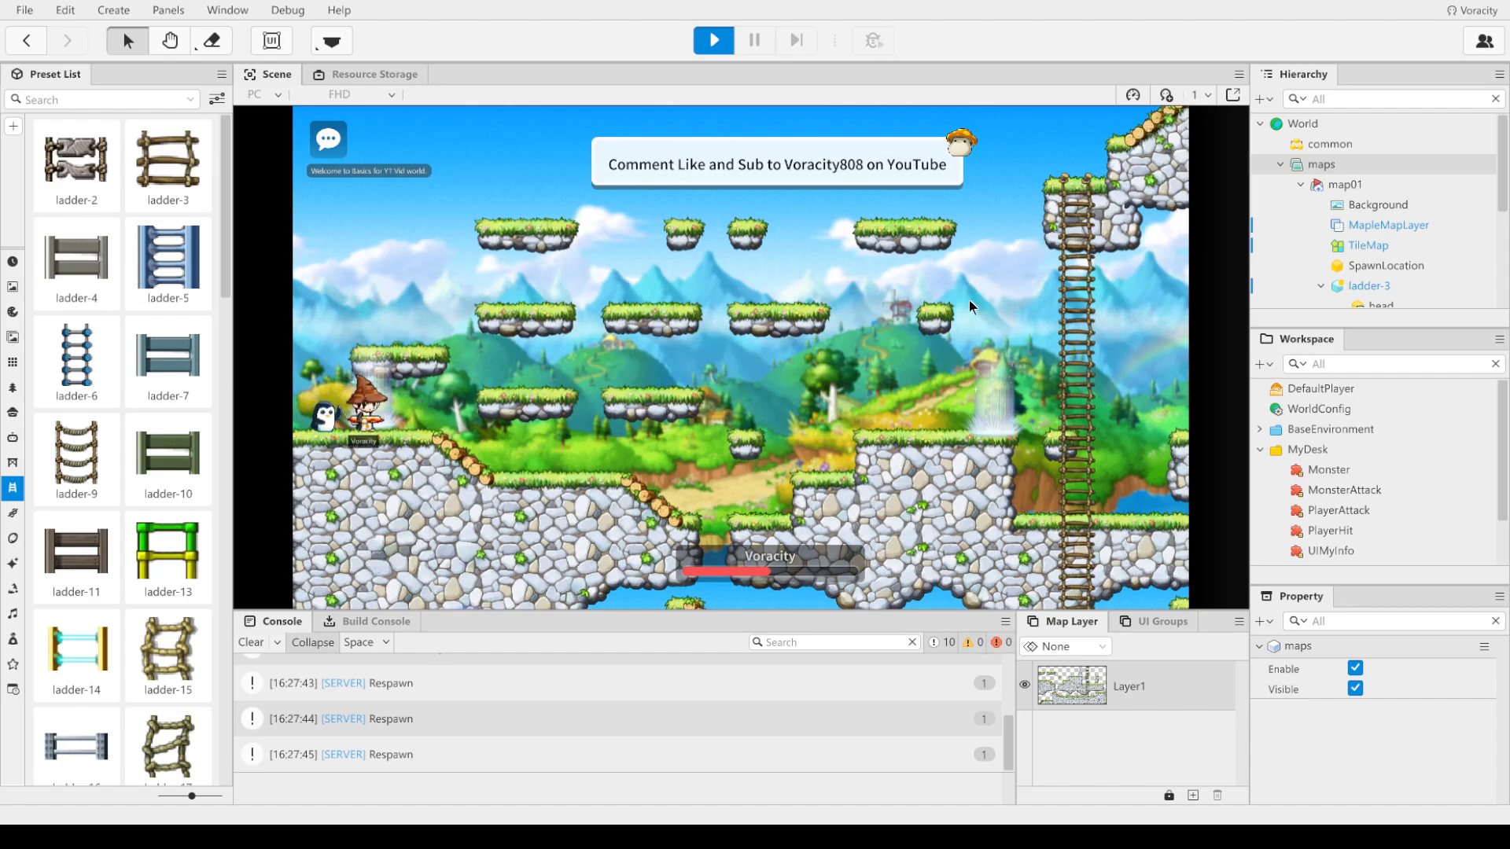
key("Right")
key("alt")
key("Right")
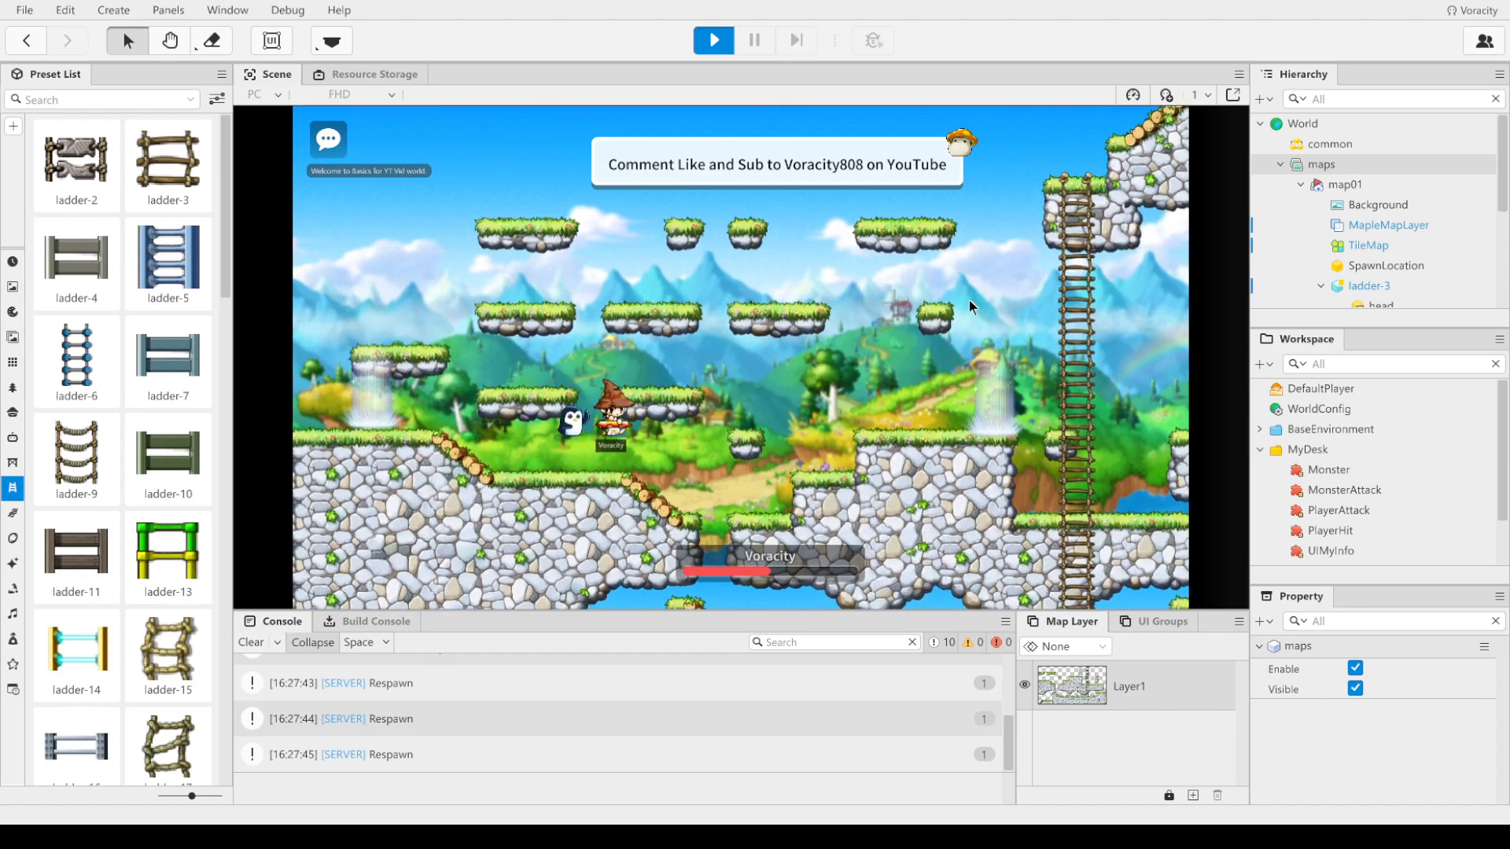
key("Left")
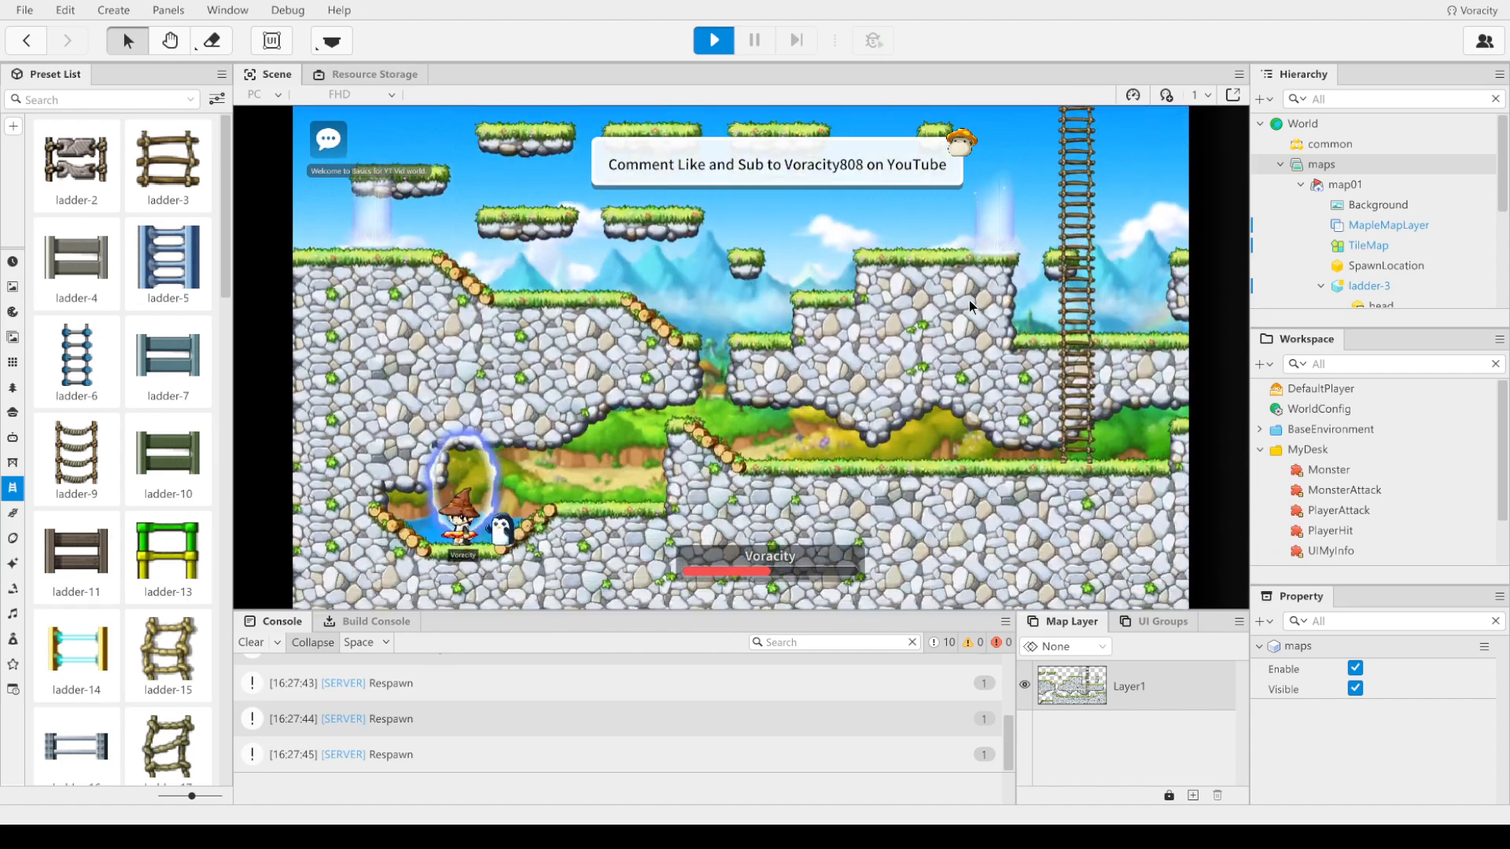
key("Up")
key("Up")
key("Up")
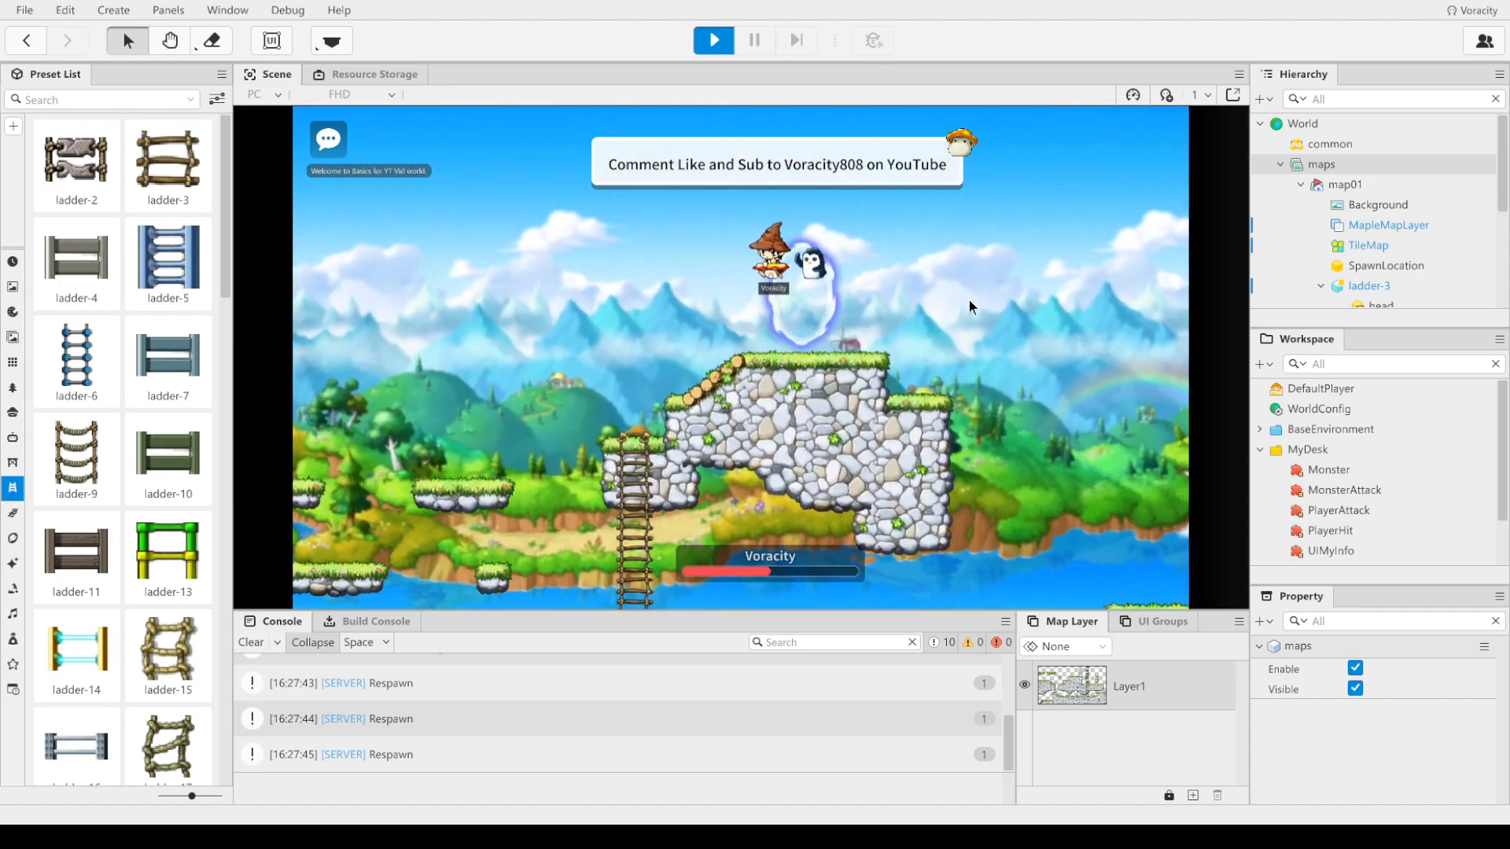
Step: Move the player from the hilltop back through the portal to map02, and stop the play test
key("Up")
key("Left")
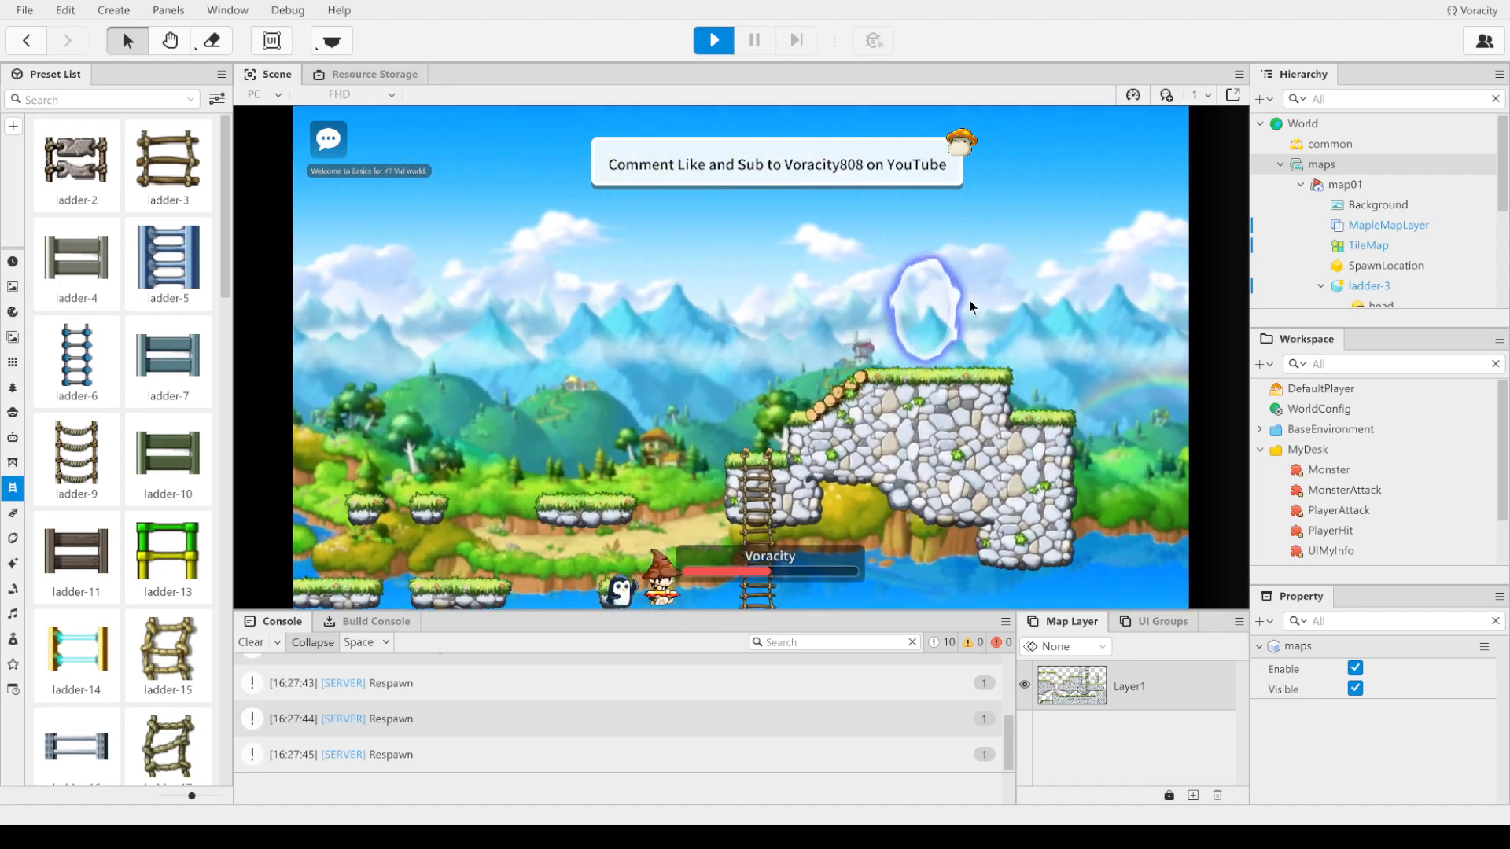
key("Up")
key("Up")
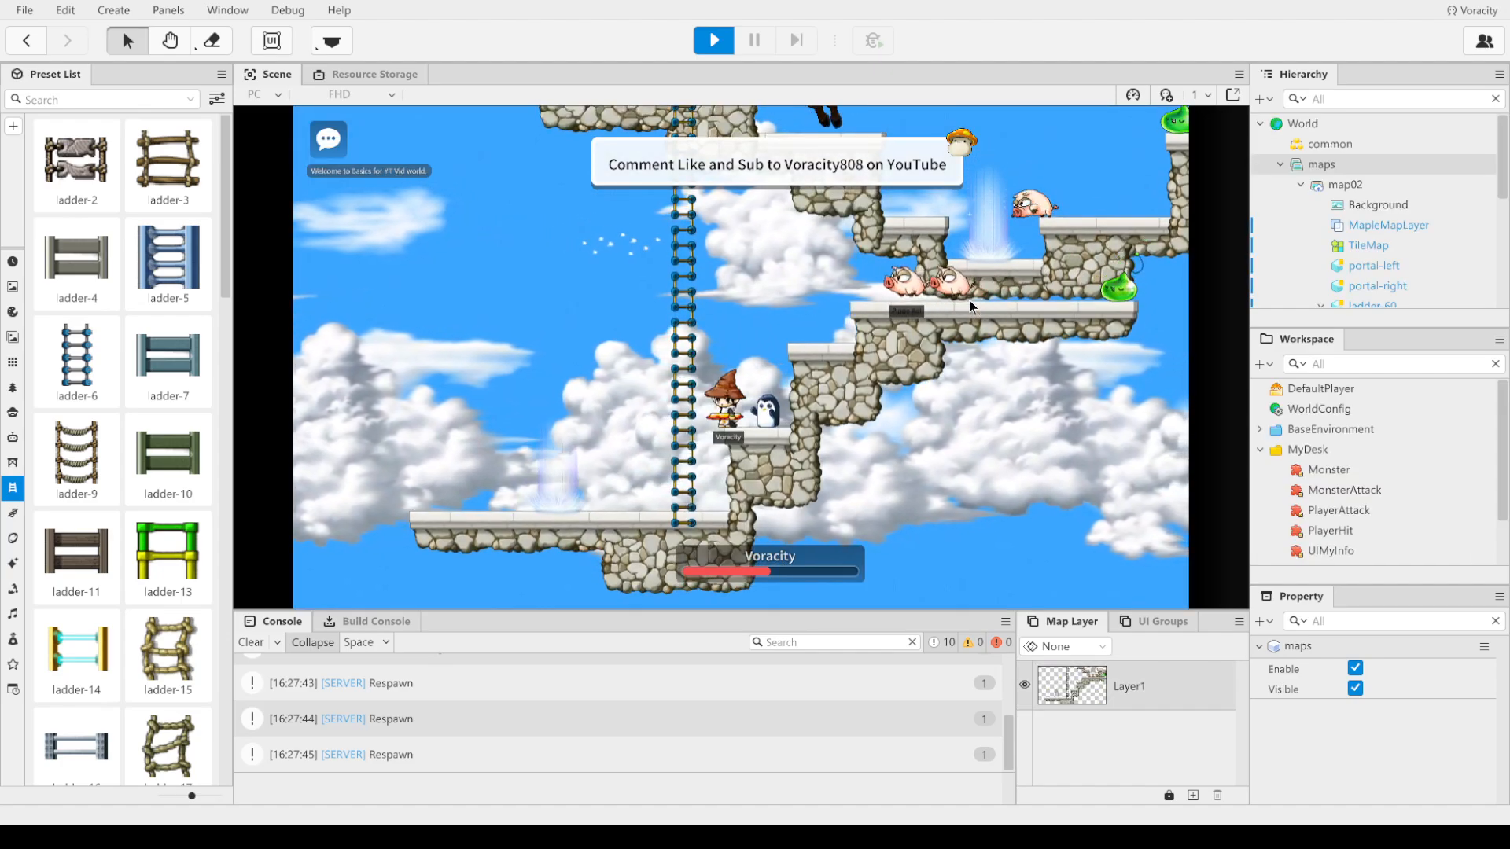
left_click(714, 41)
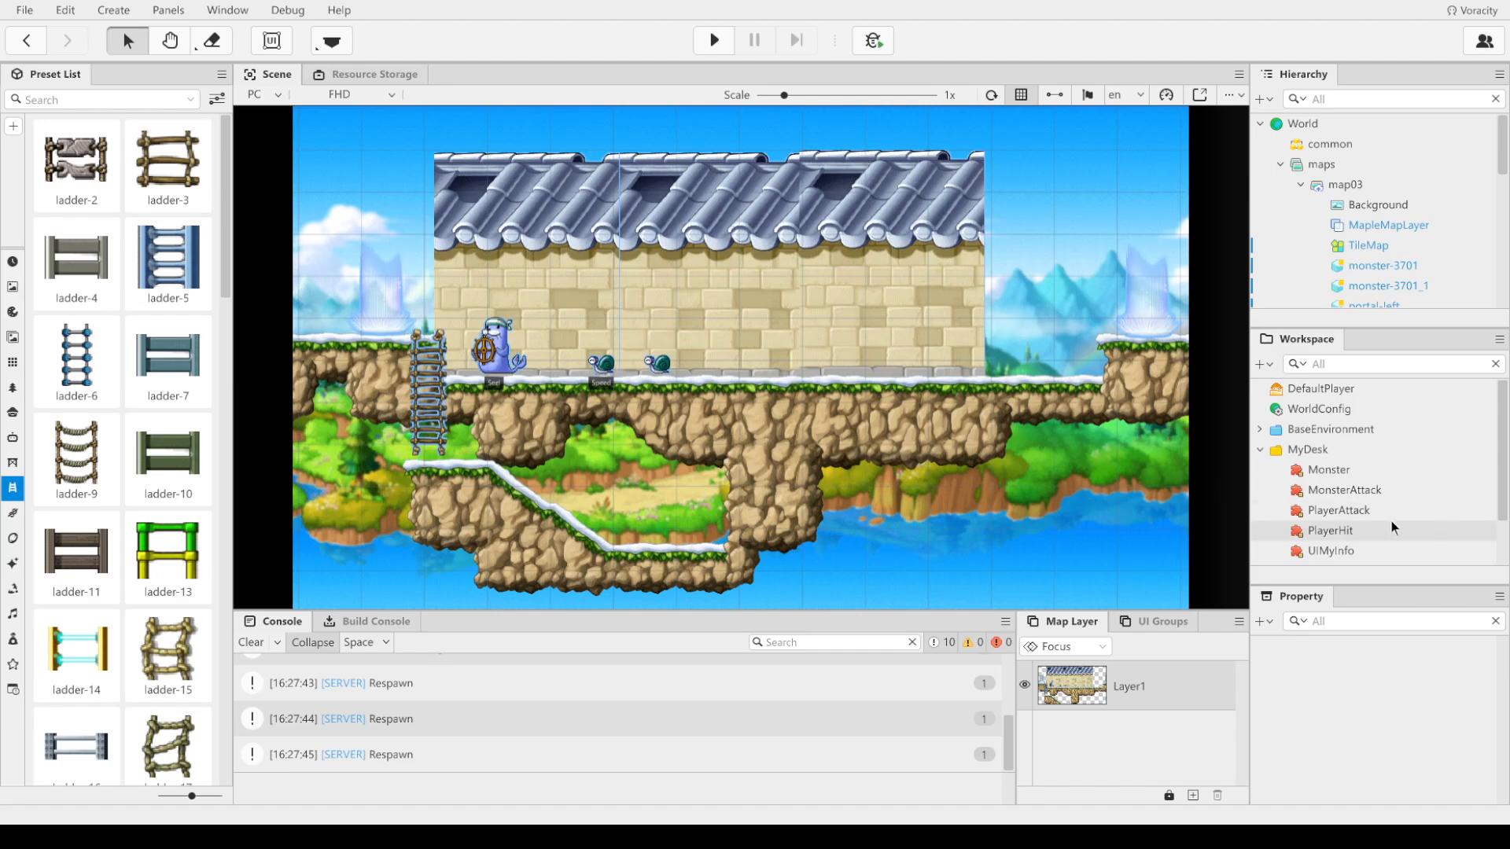
Step: Open the Monster script from MyDesk in the script editor
left_click(1324, 470)
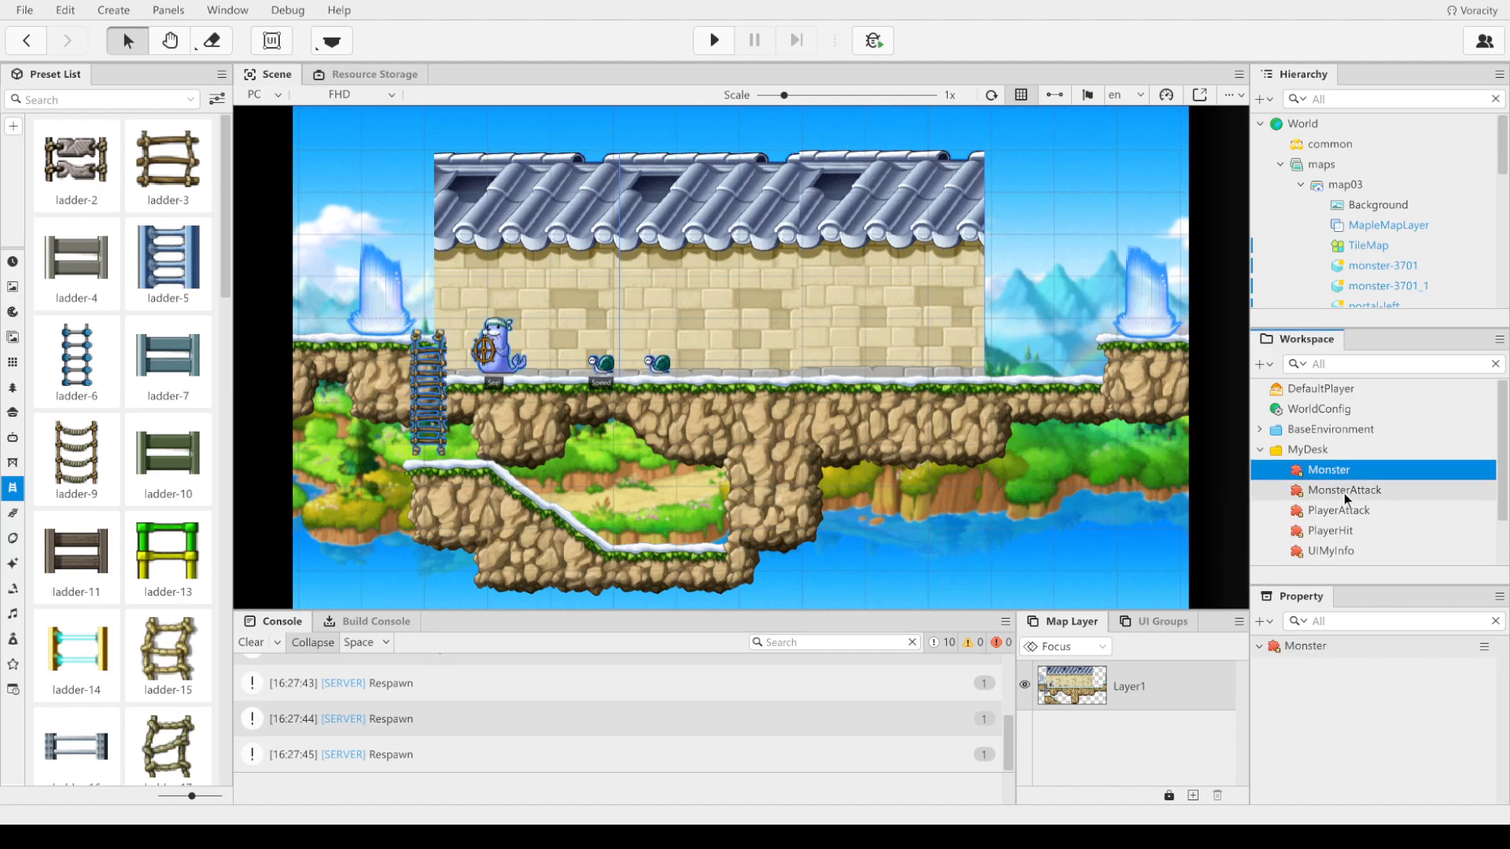
double_click(1343, 472)
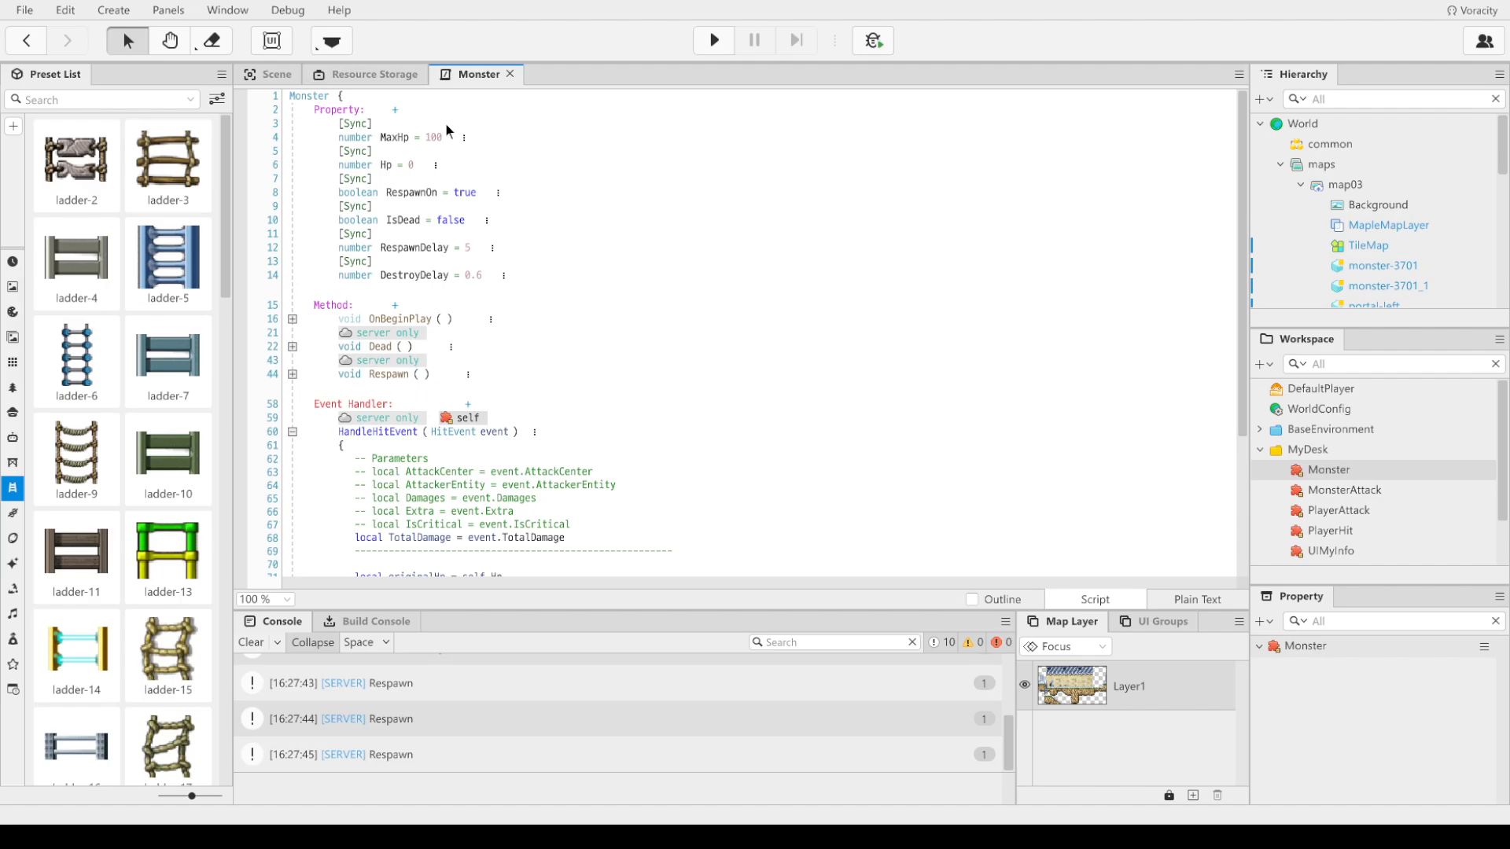
left_click(365, 79)
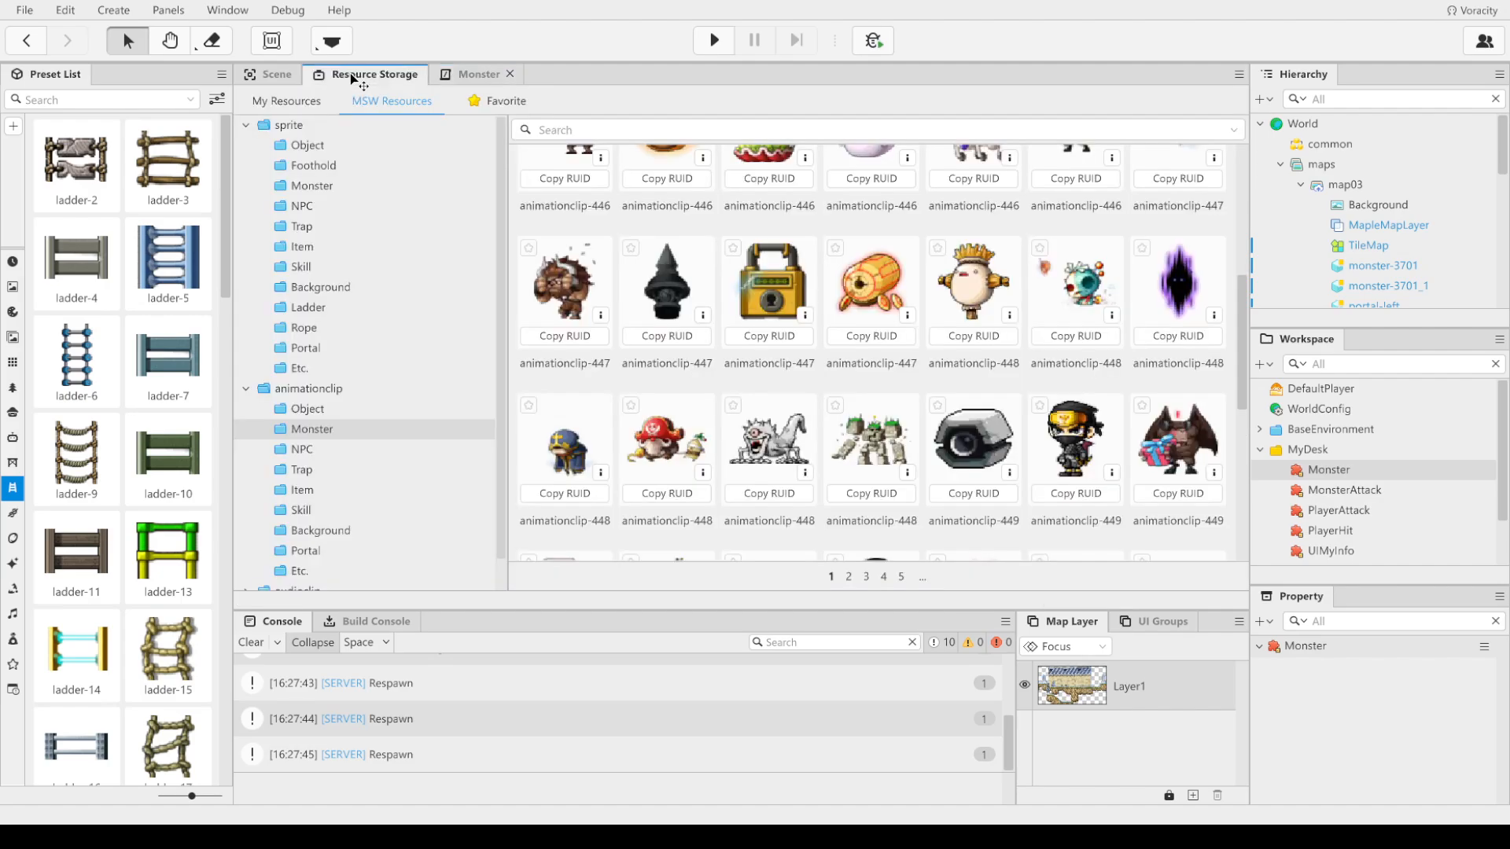
left_click(477, 76)
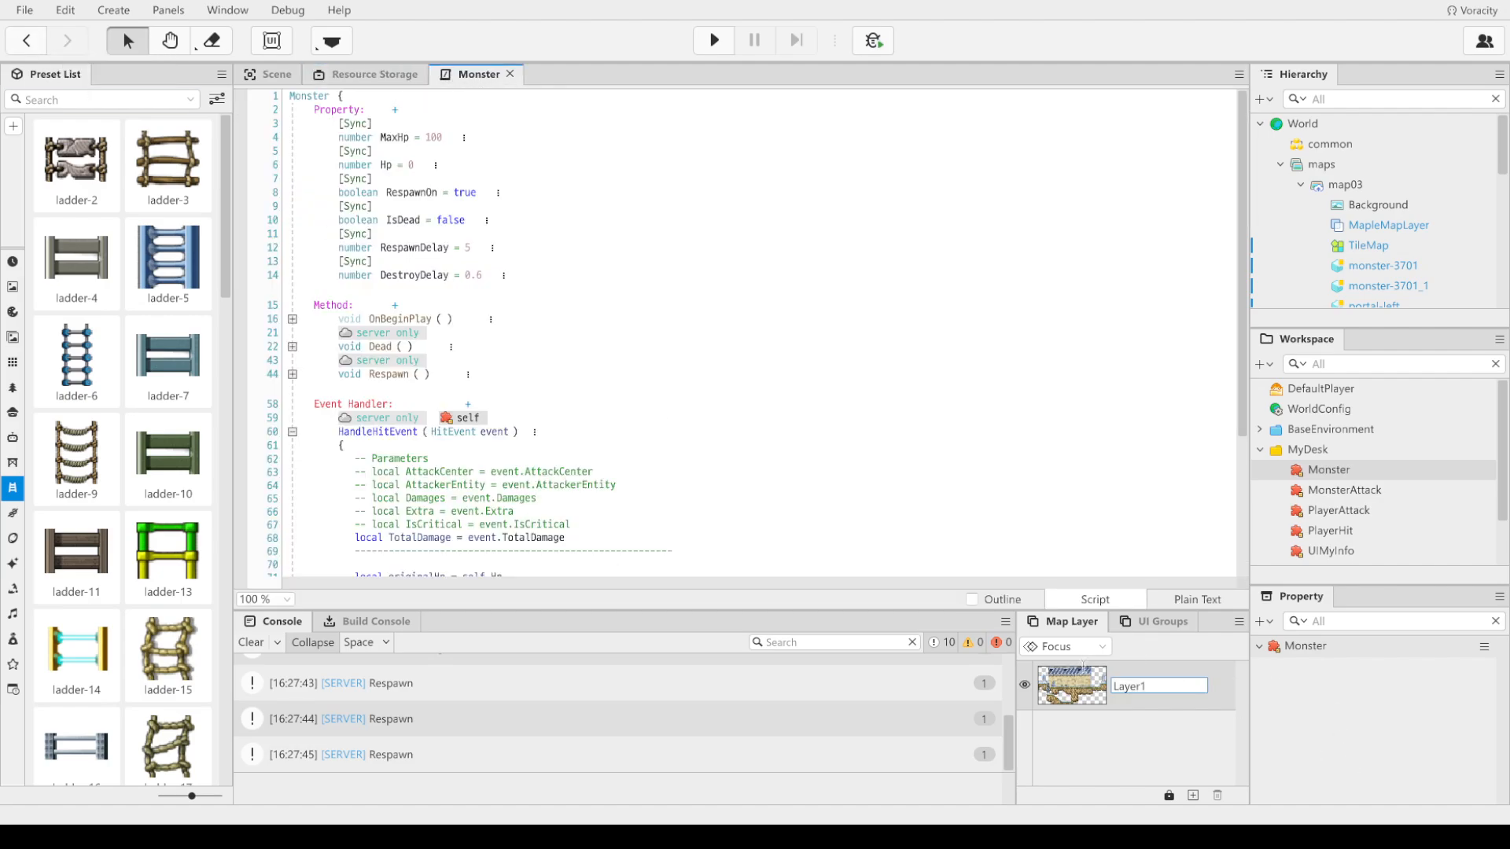
Step: Return to the map03 scene and load the saved individual world named collision
left_click(273, 75)
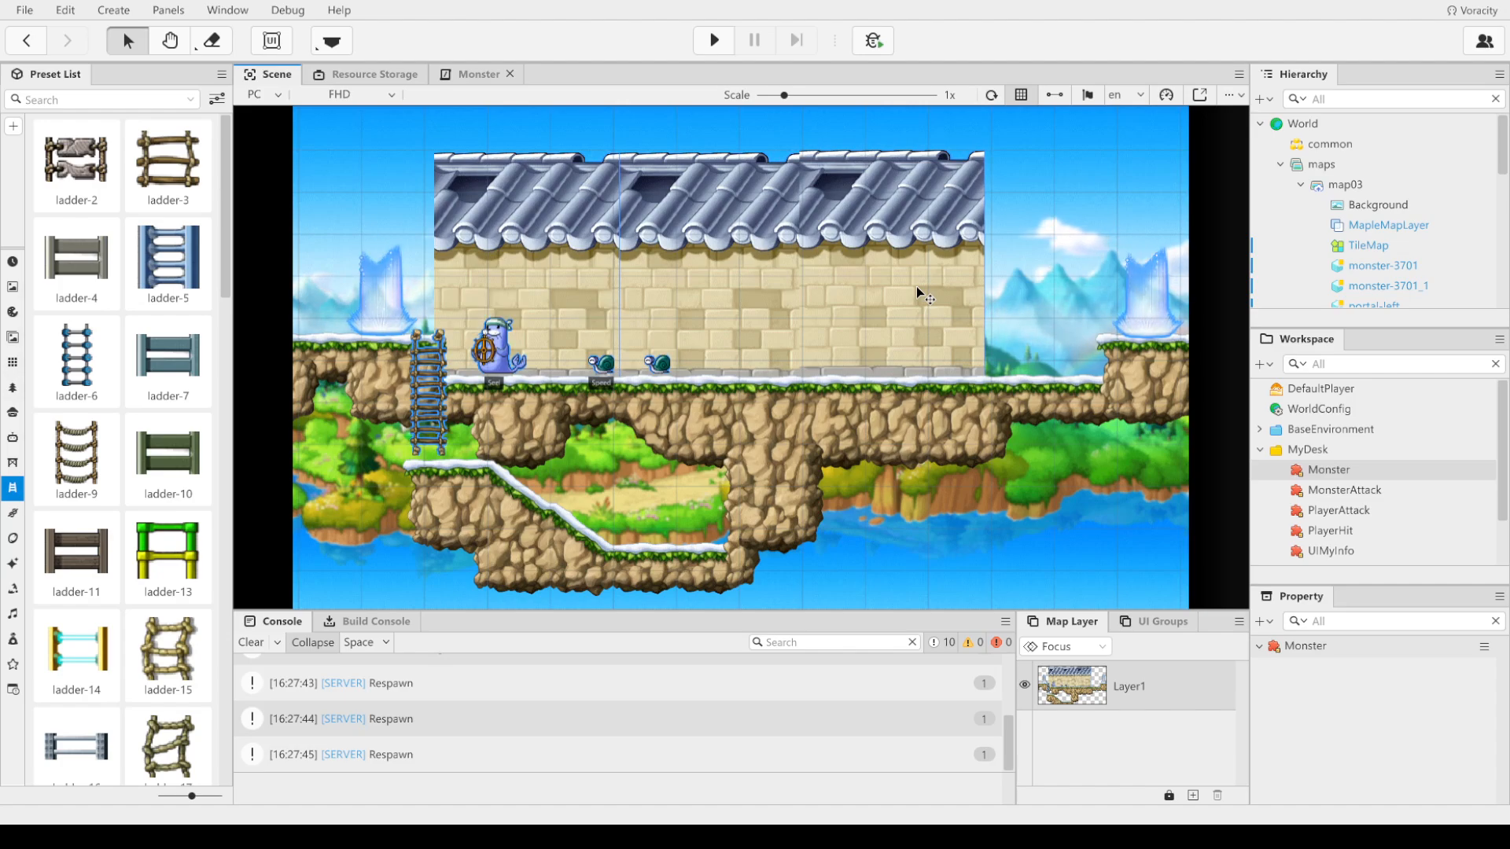
left_click(25, 10)
left_click(111, 51)
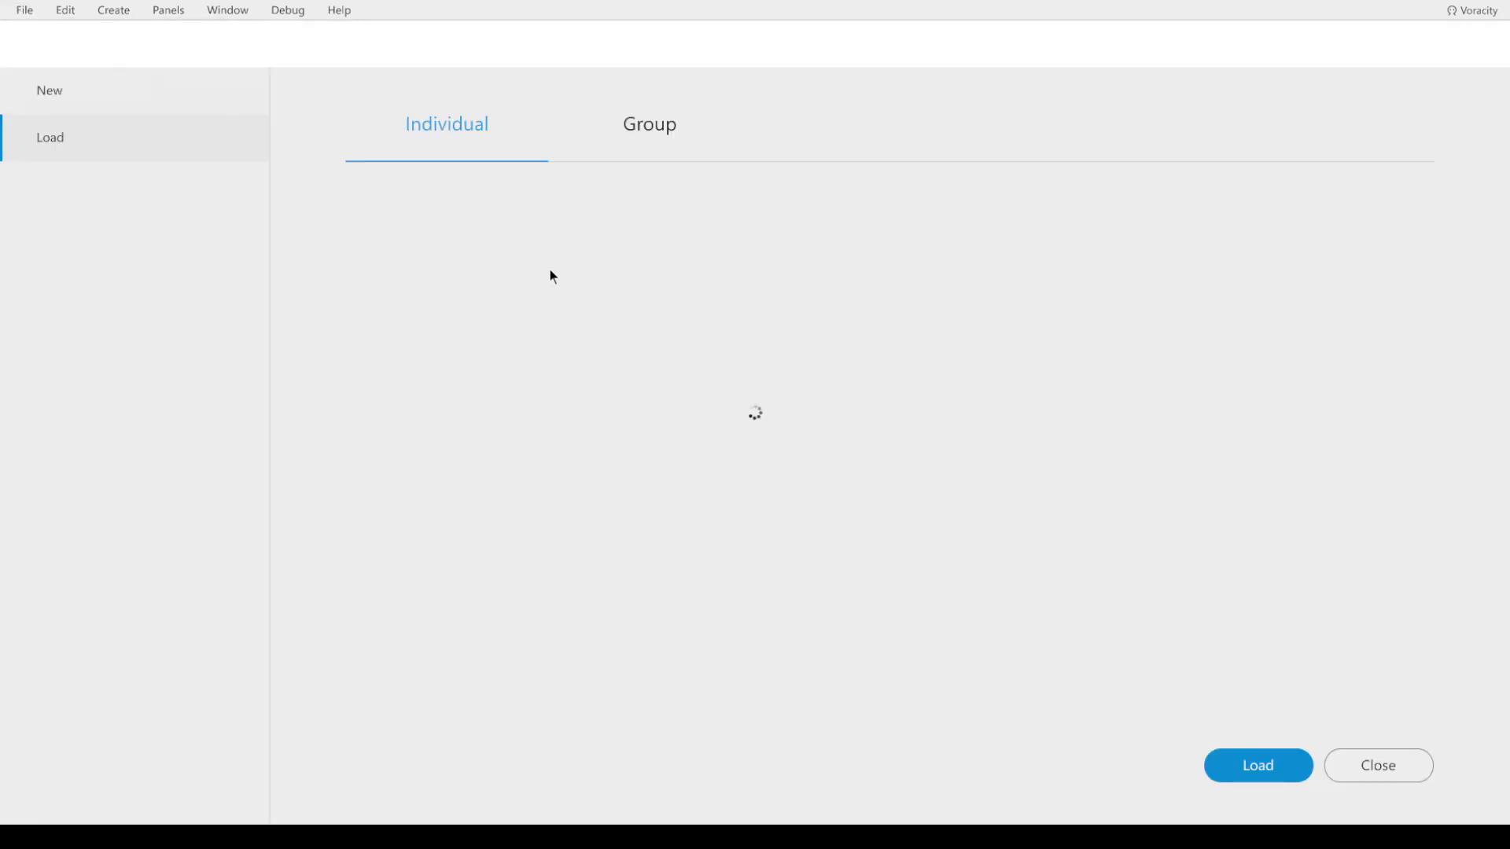
left_click(622, 240)
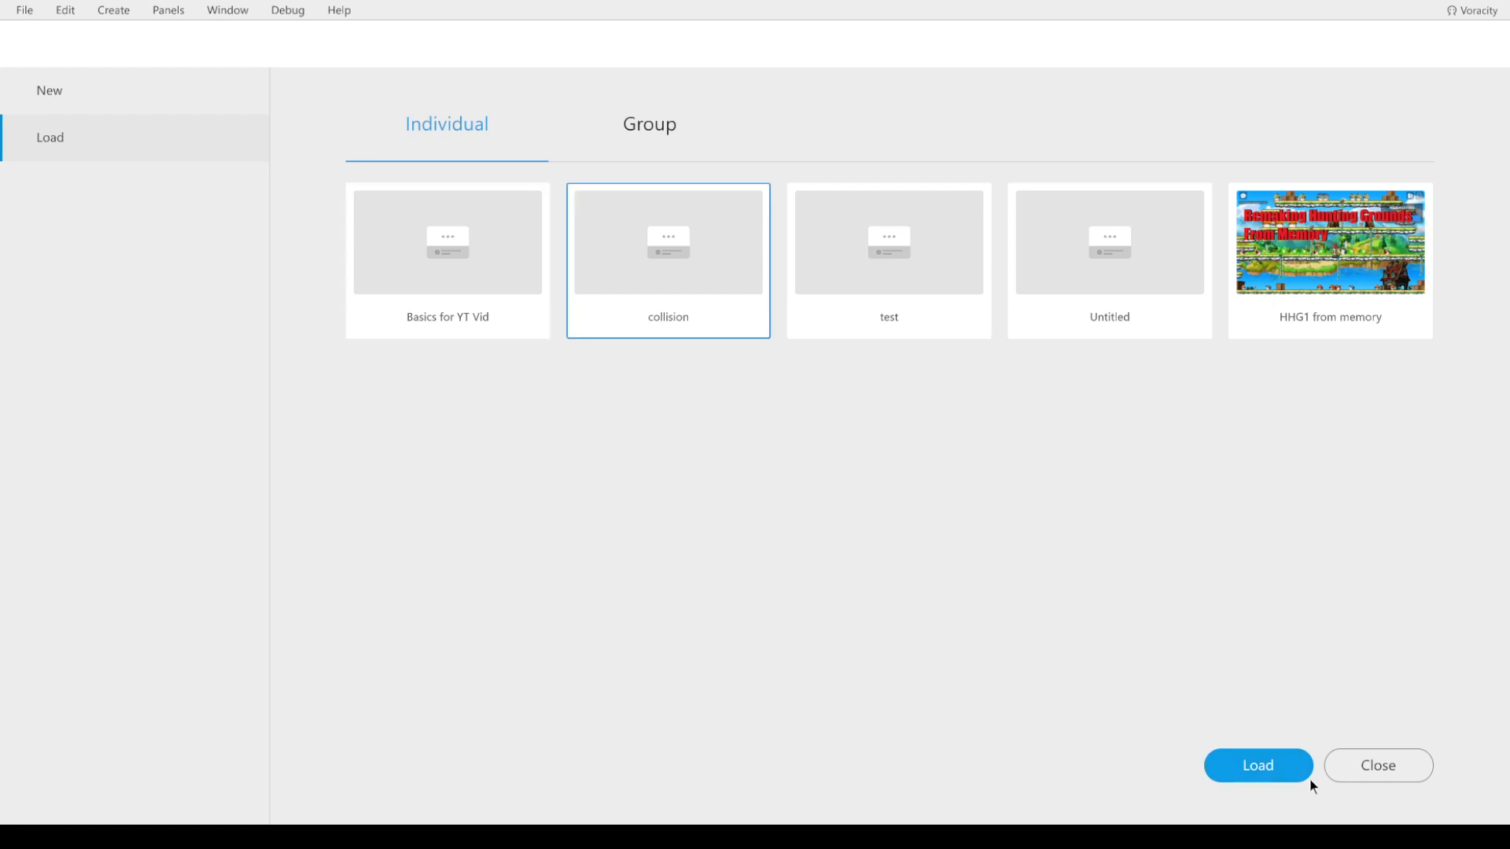
left_click(1283, 779)
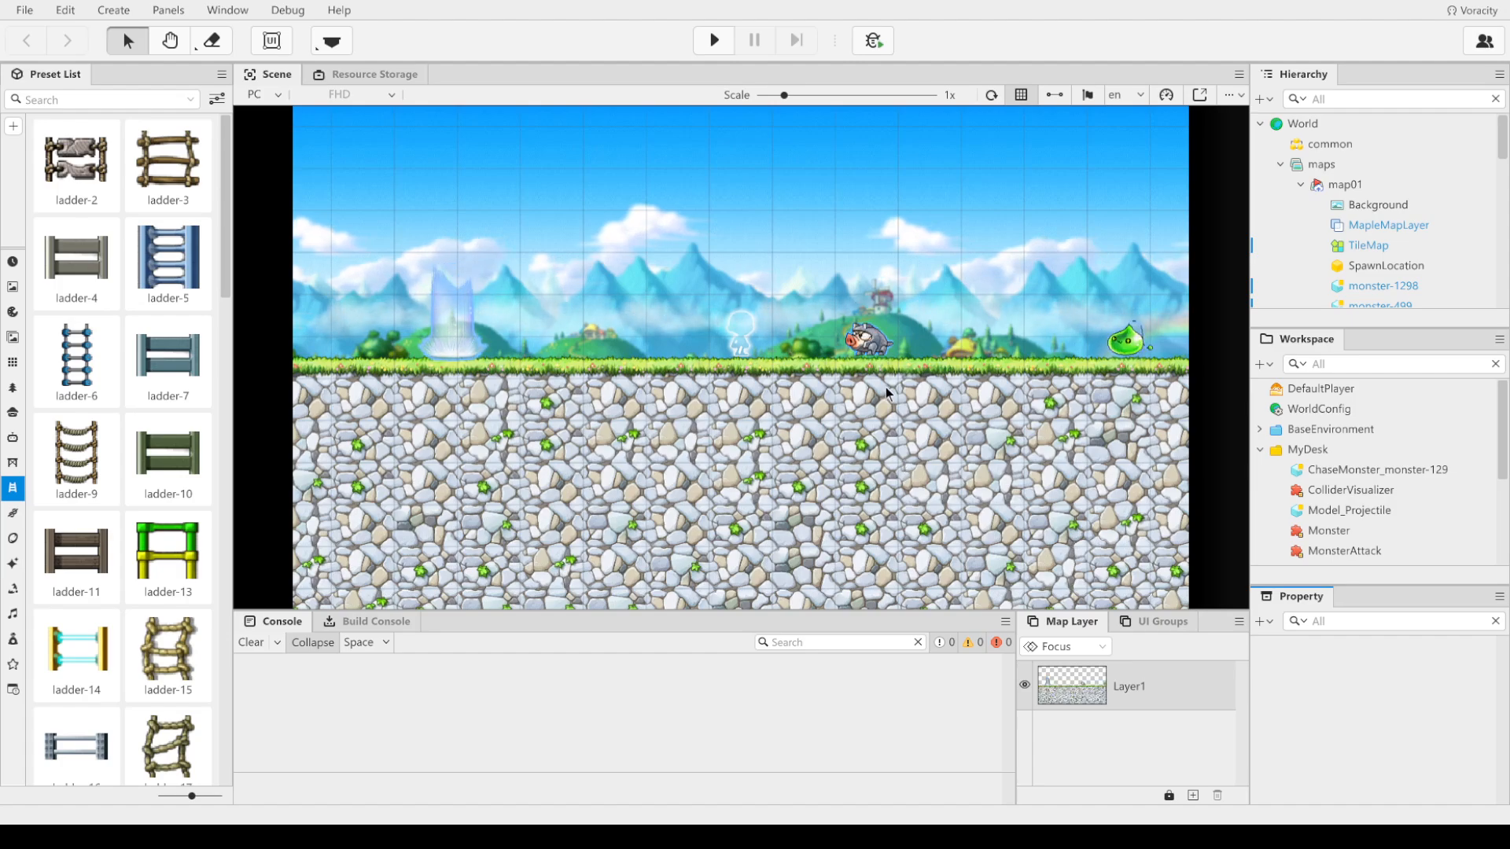
Step: Select the monster-499 boar in map01 and examine its component properties, including the StateAnimationComponent action sheet, sprite renderer, rigidbody and collider settings
left_click(869, 340)
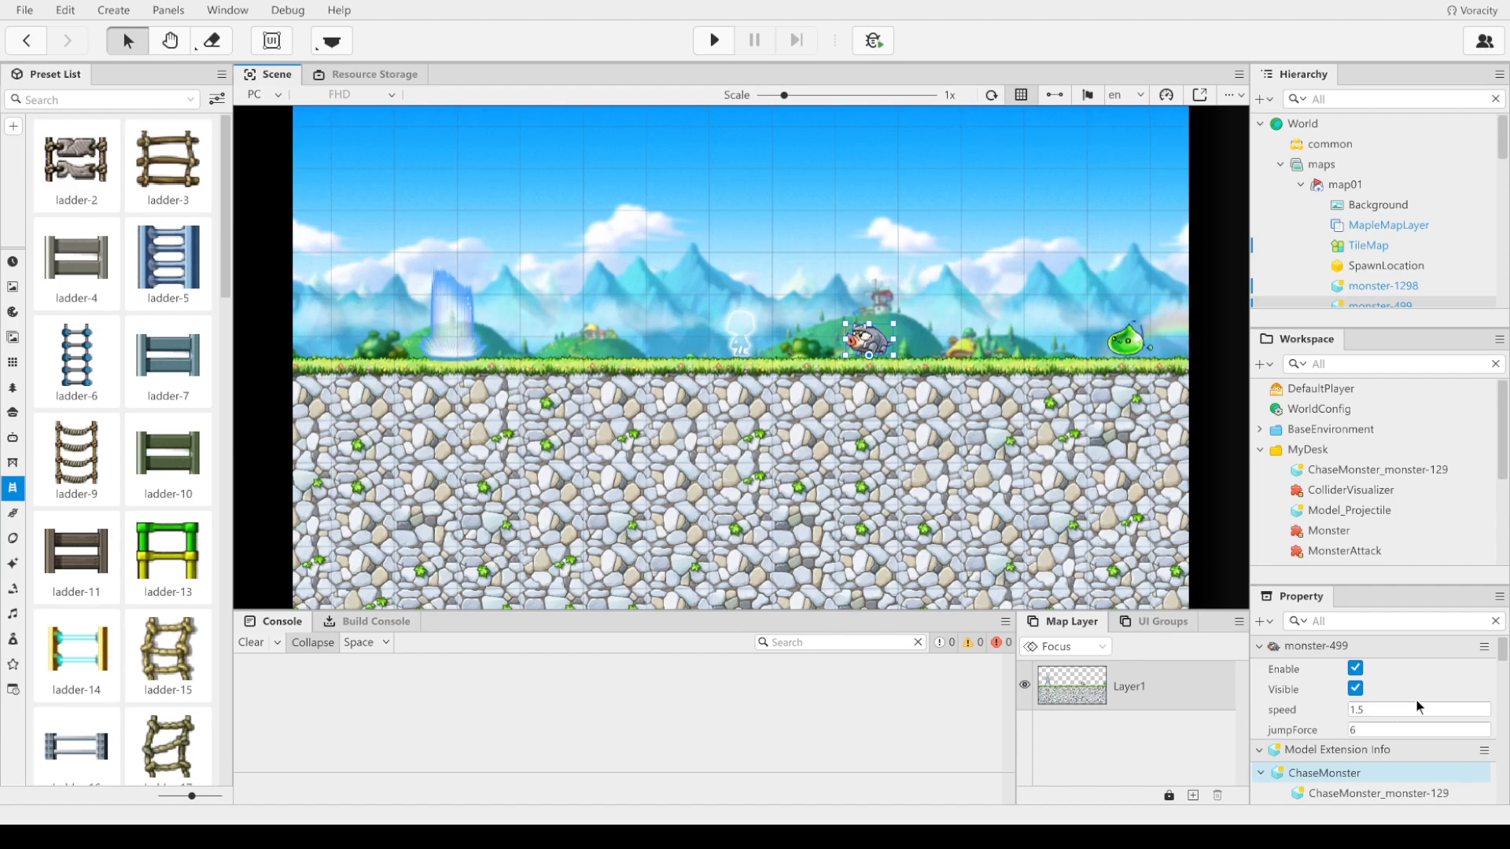
scroll(1418, 705, "down", 10)
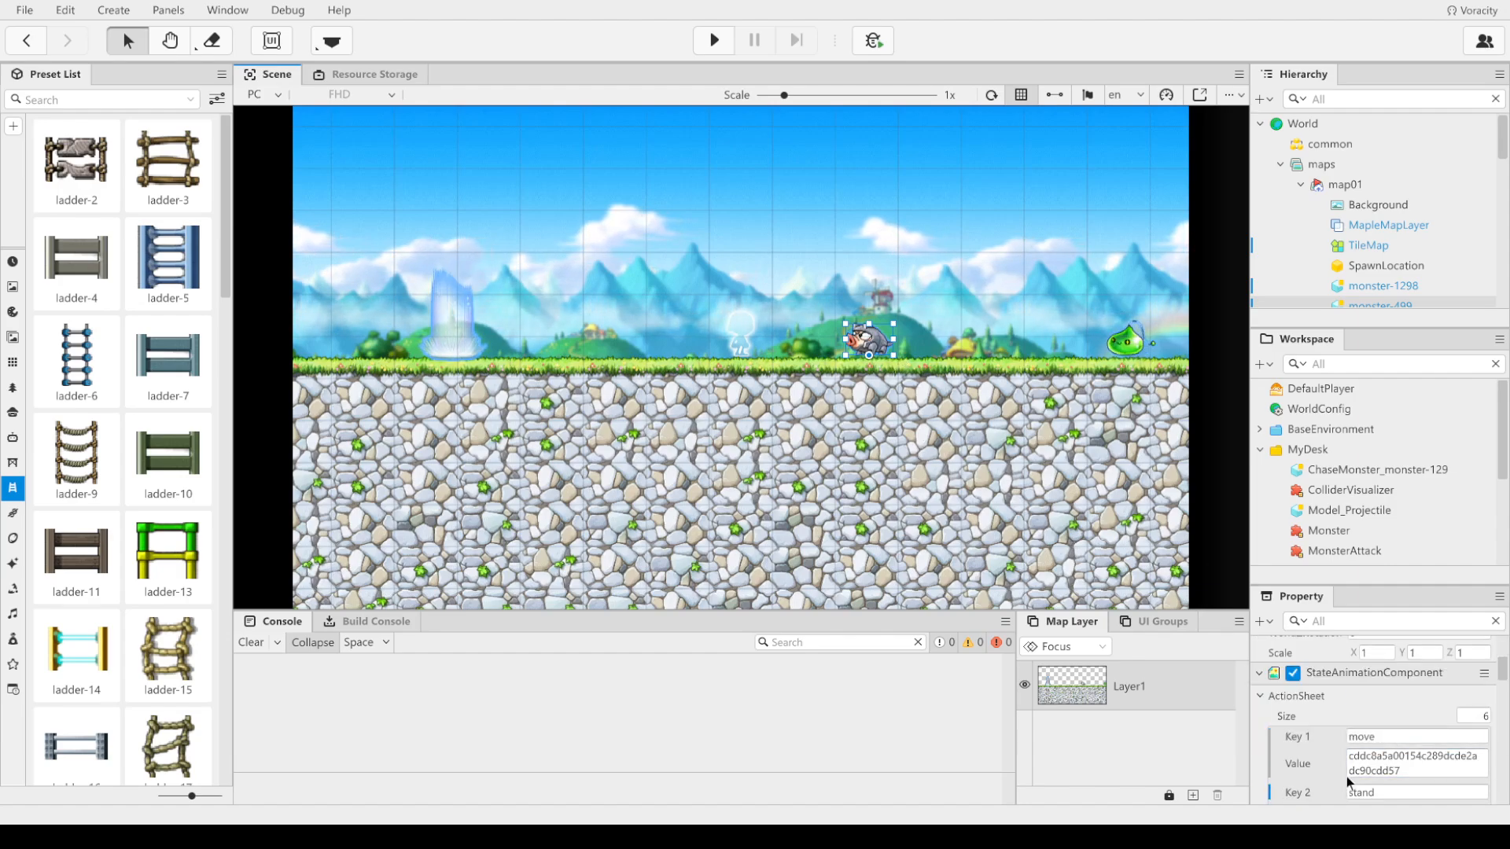
scroll(1346, 776, "down", 5)
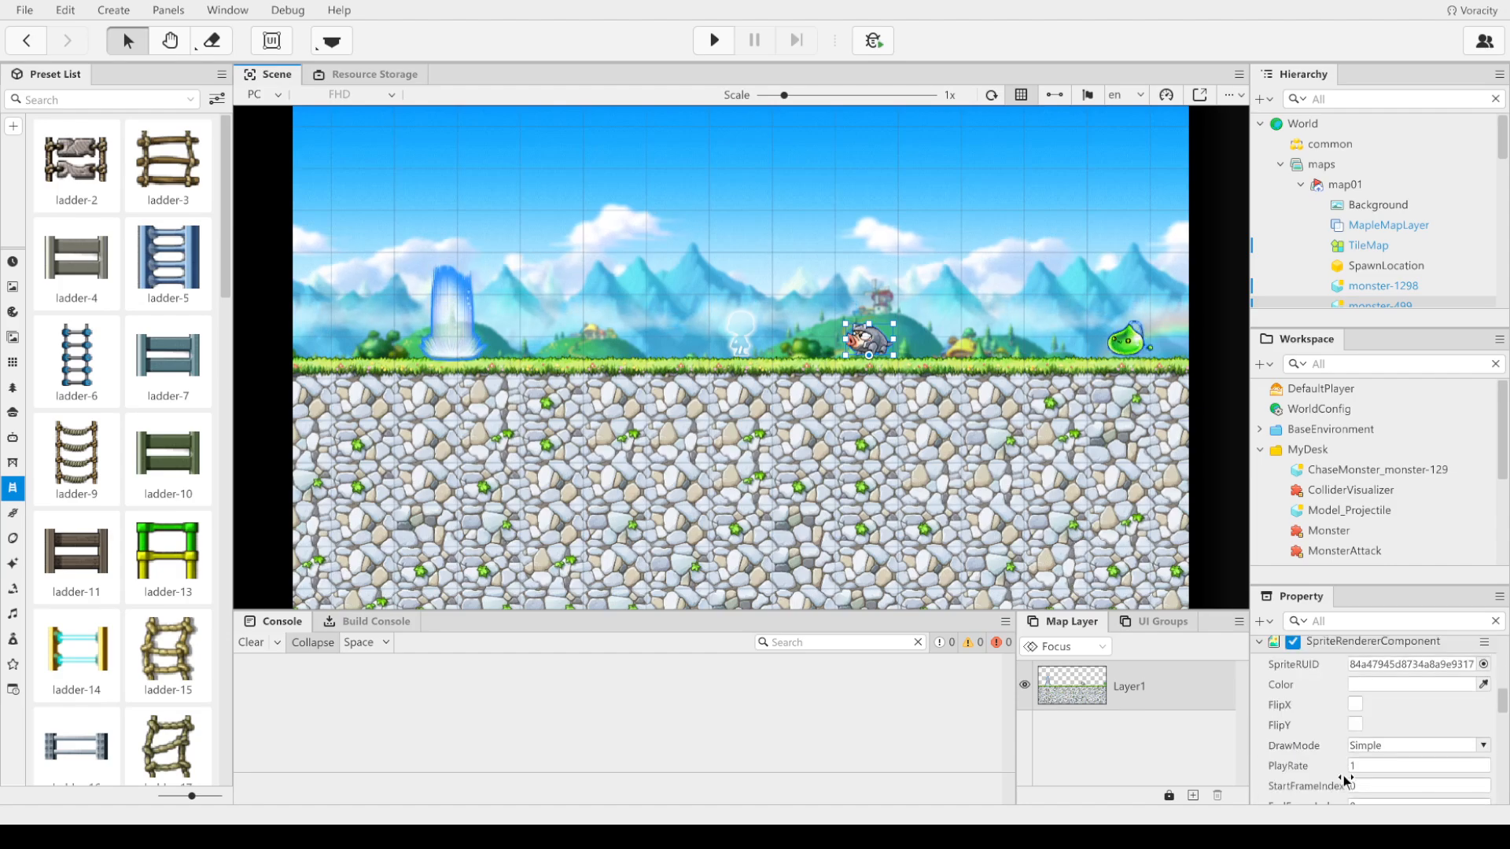
scroll(1346, 780, "down", 5)
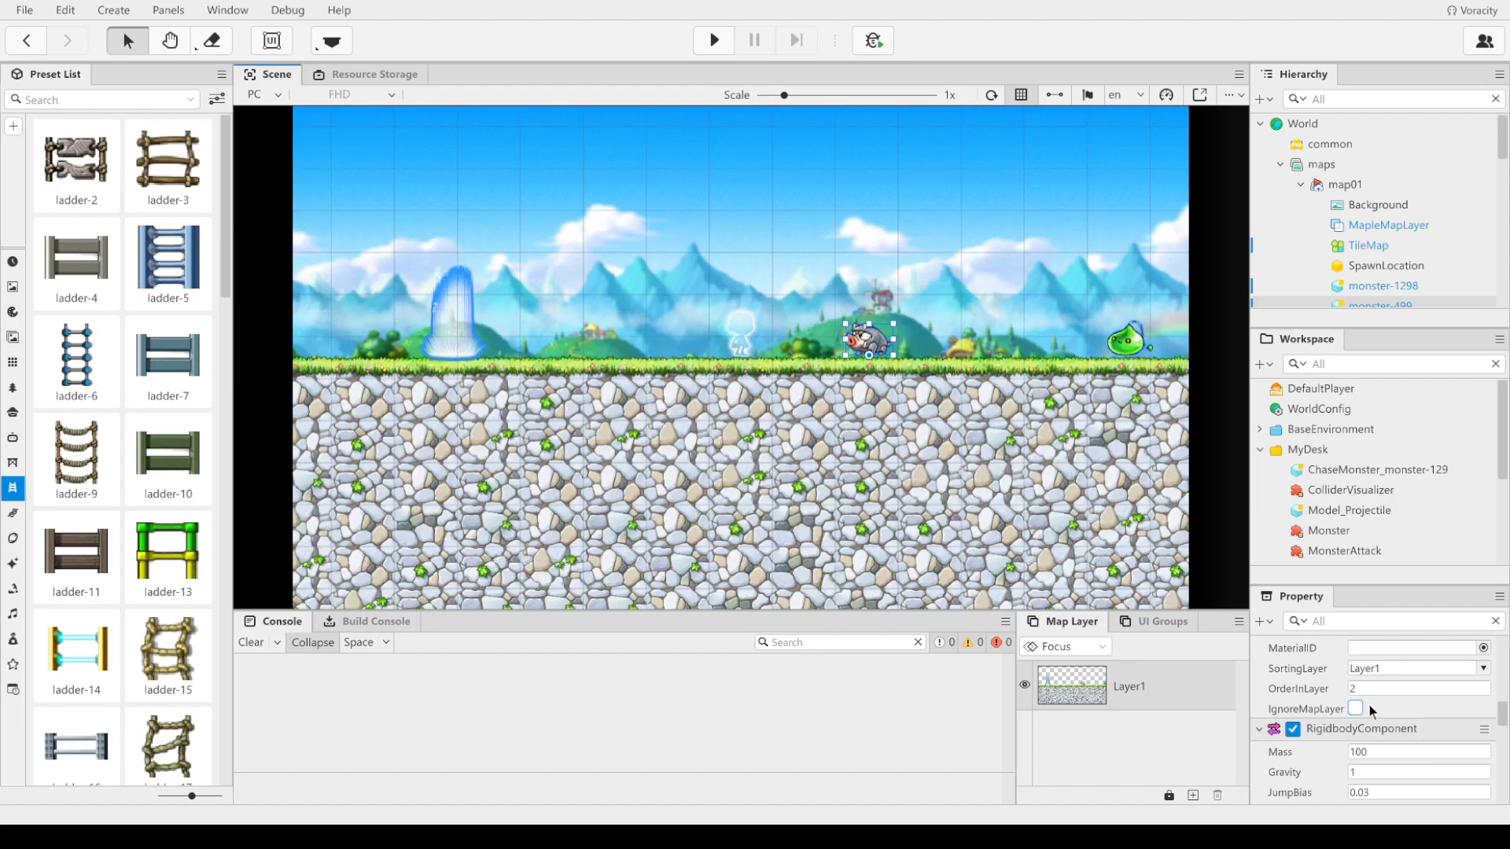
scroll(1370, 704, "up", 6)
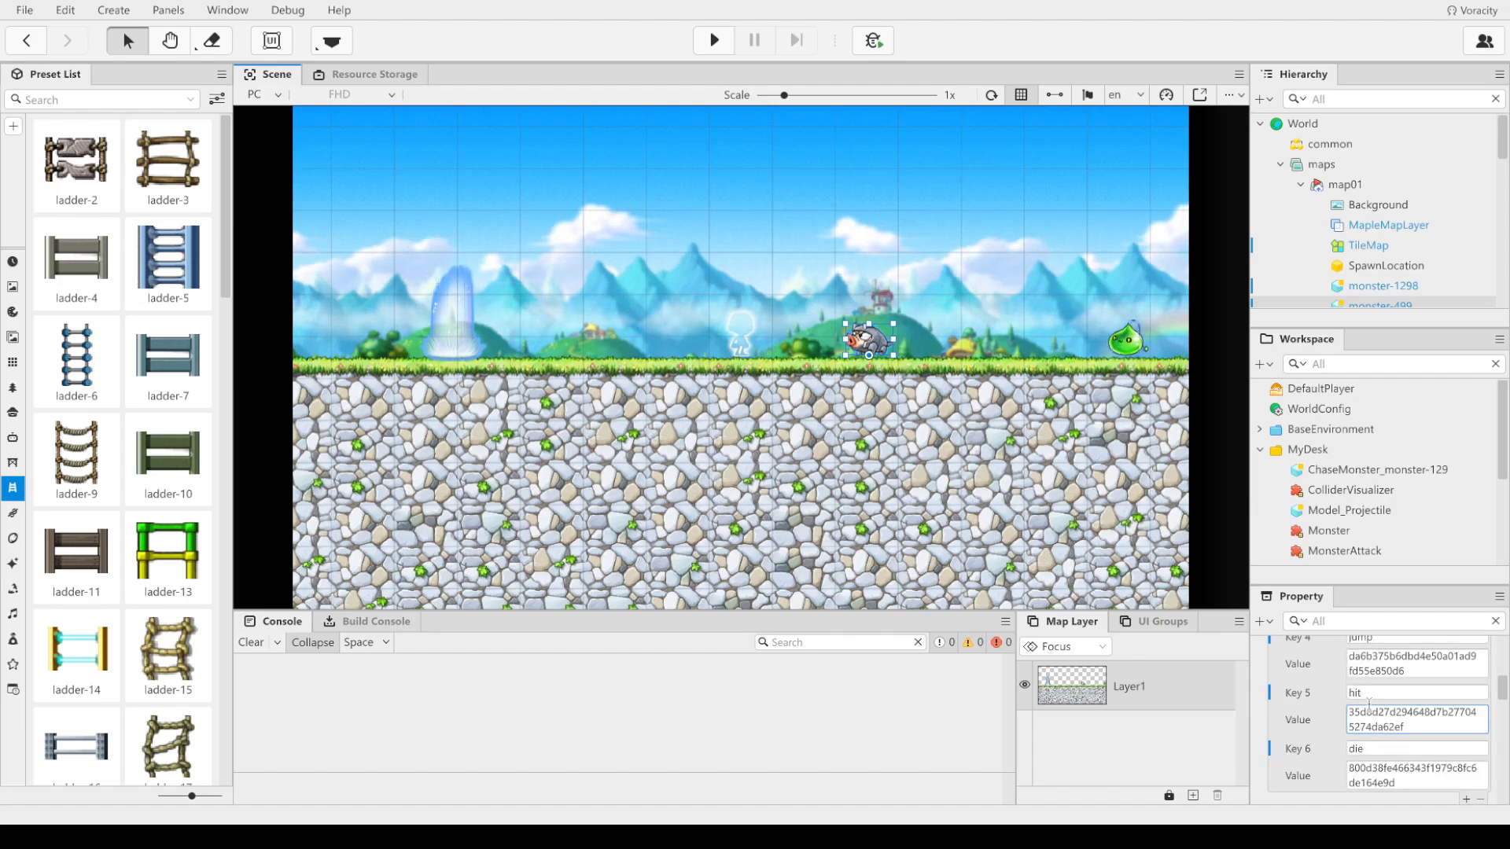
scroll(1369, 704, "down", 10)
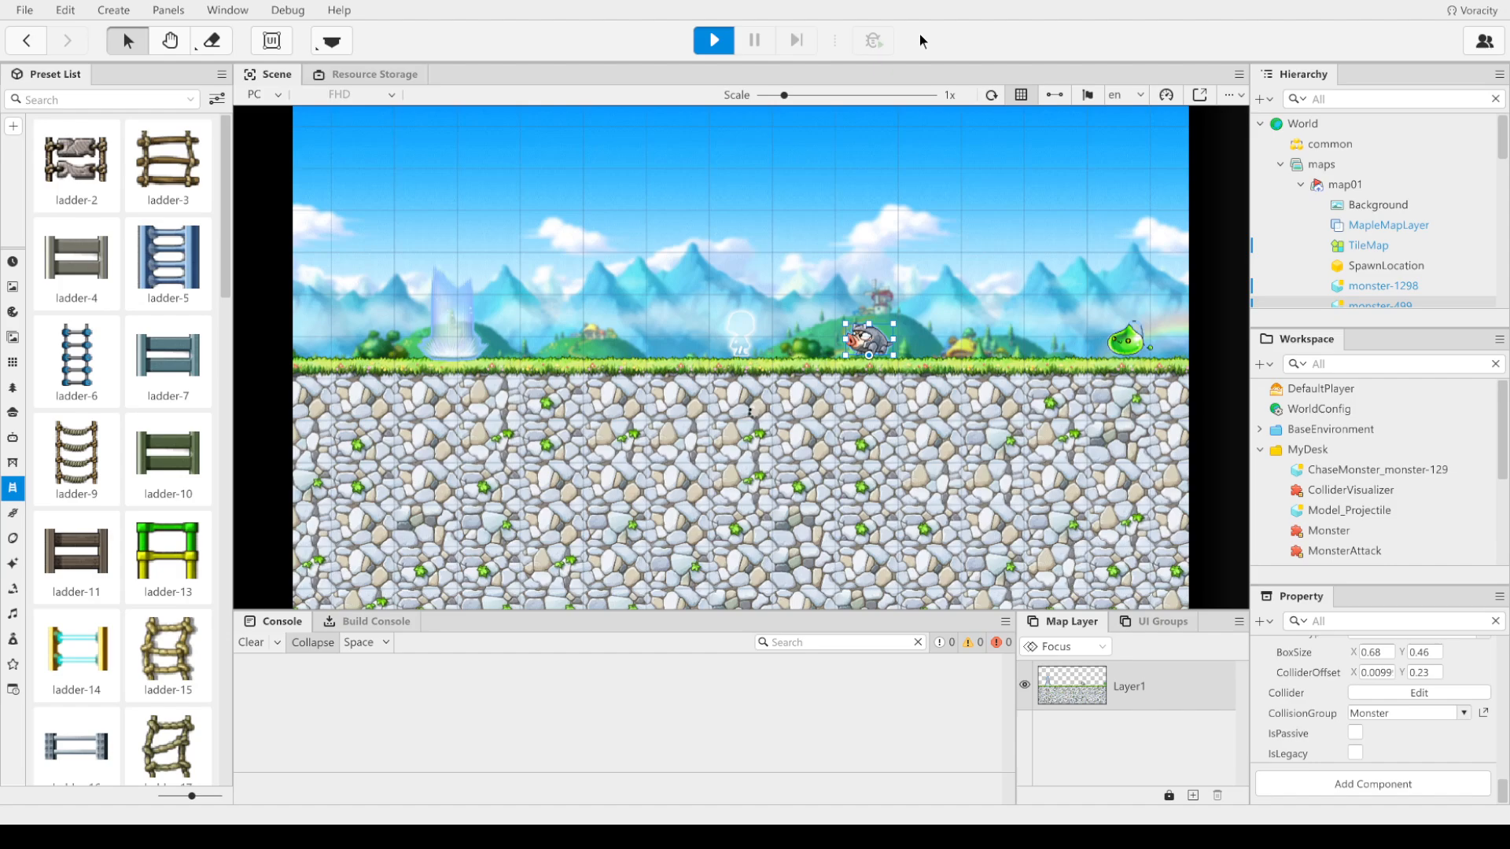
Step: Start a play test of the collision world and take the player through map01's left portal to map02
left_click(718, 47)
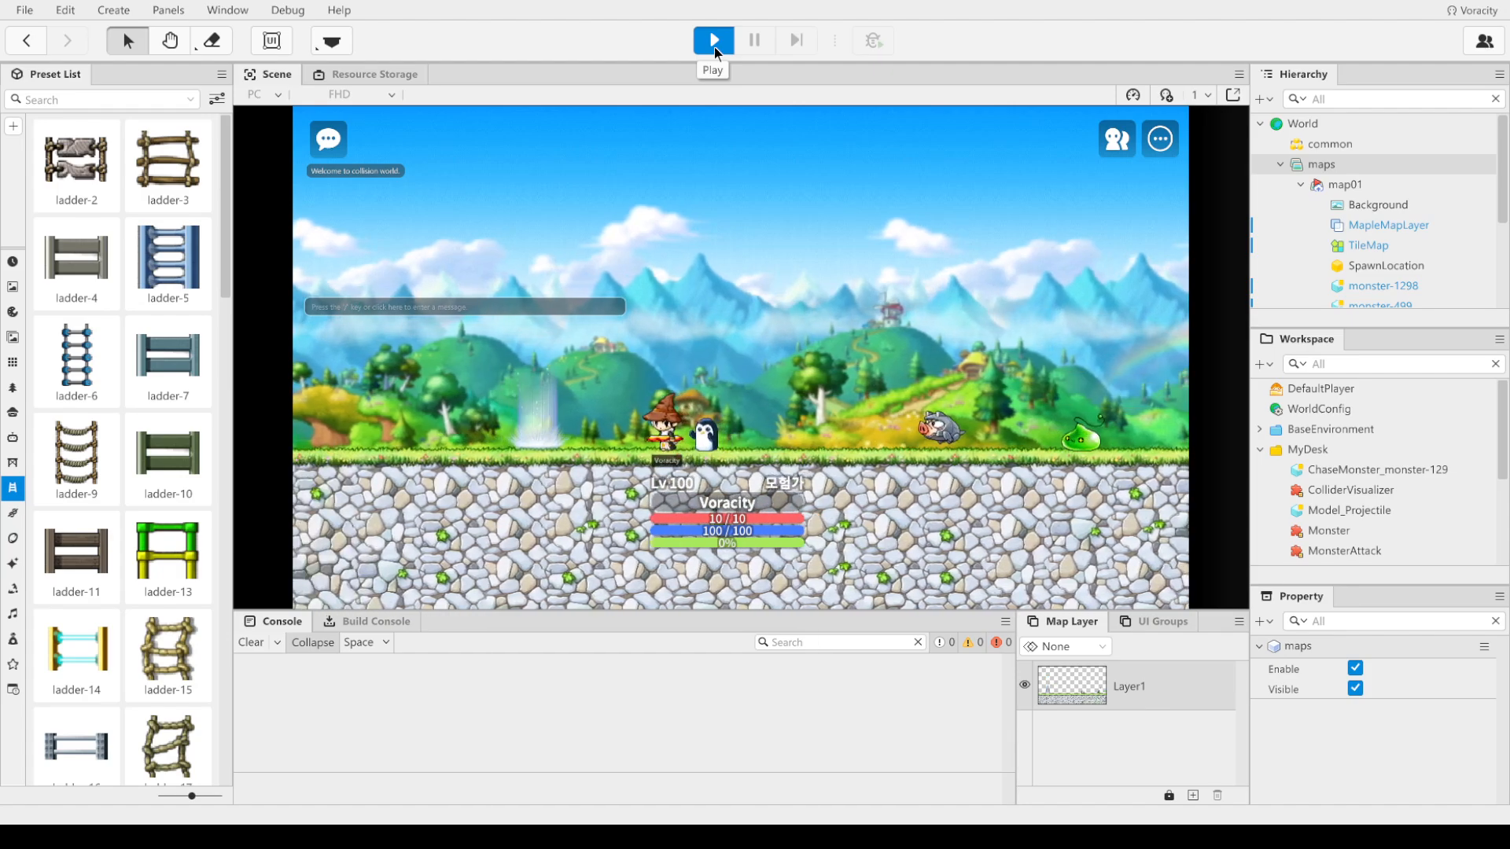
key("Left")
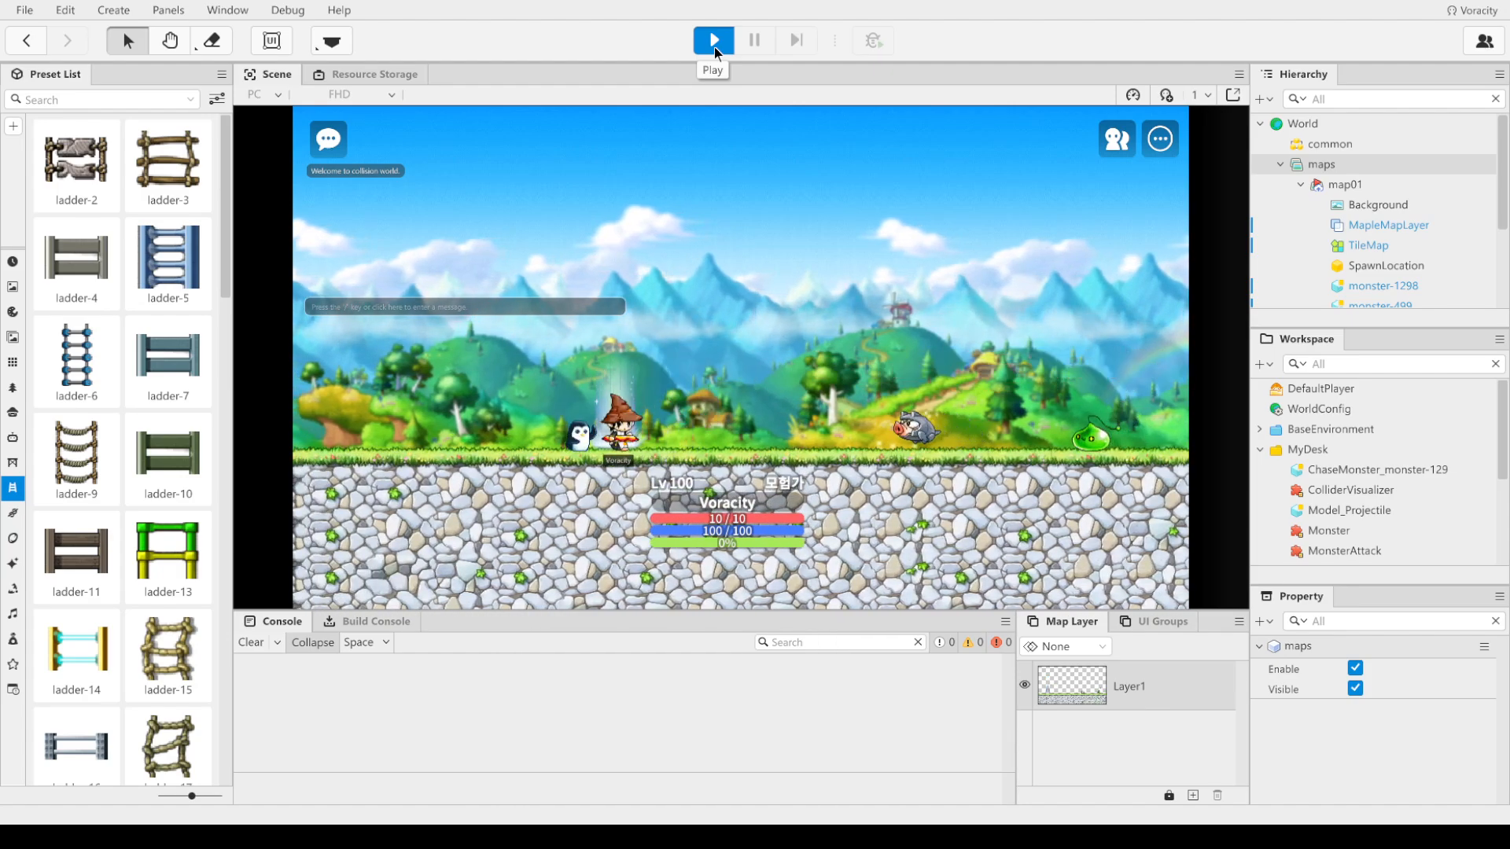
key("Up")
Step: Test the player's attack on map02's monsters, cross past them to the right portal and enter map03
key("ctrl")
key("Right")
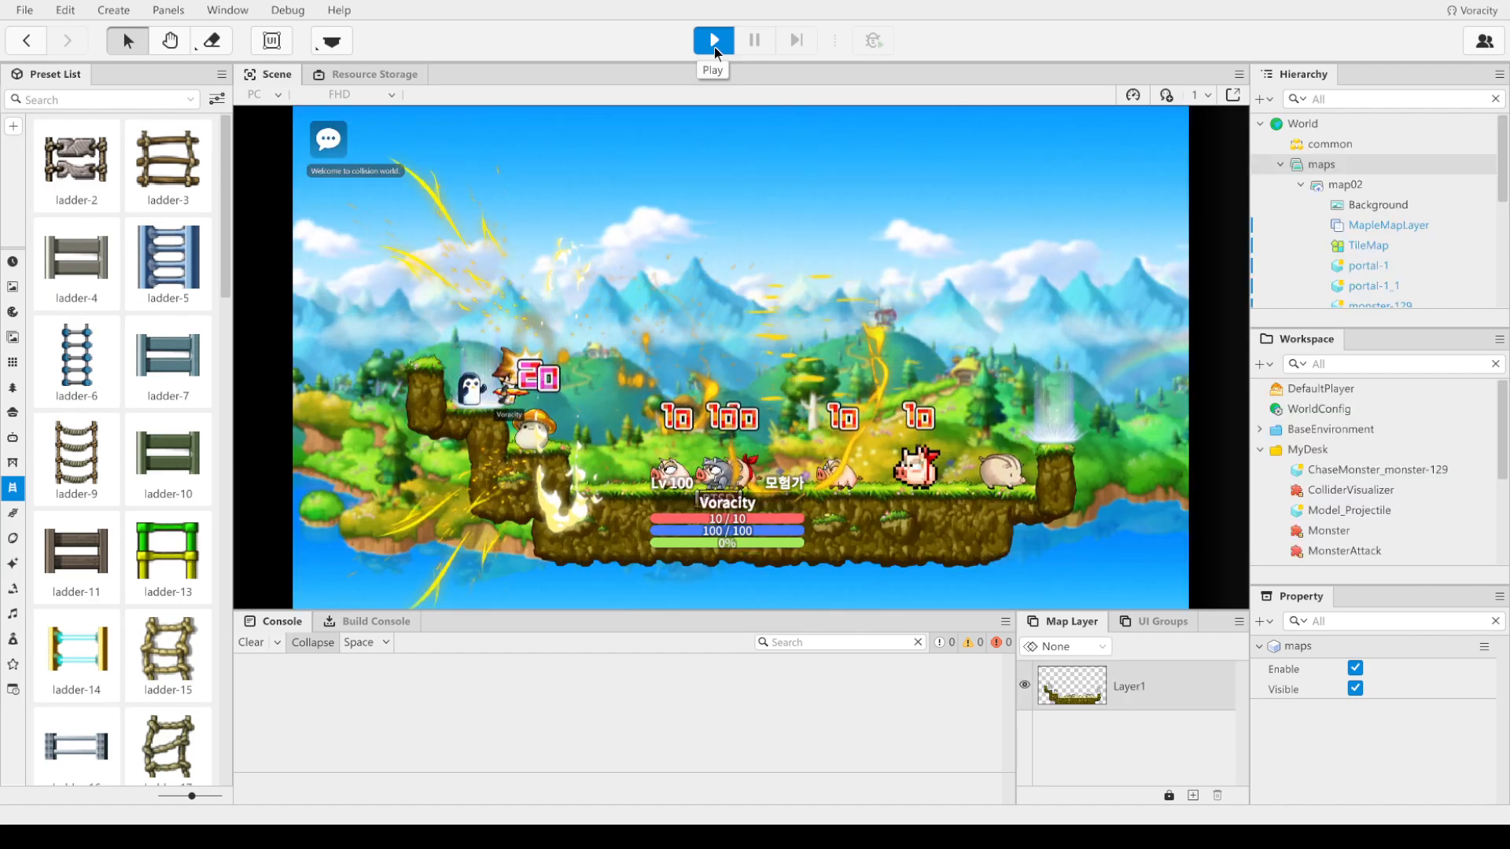
key("Right")
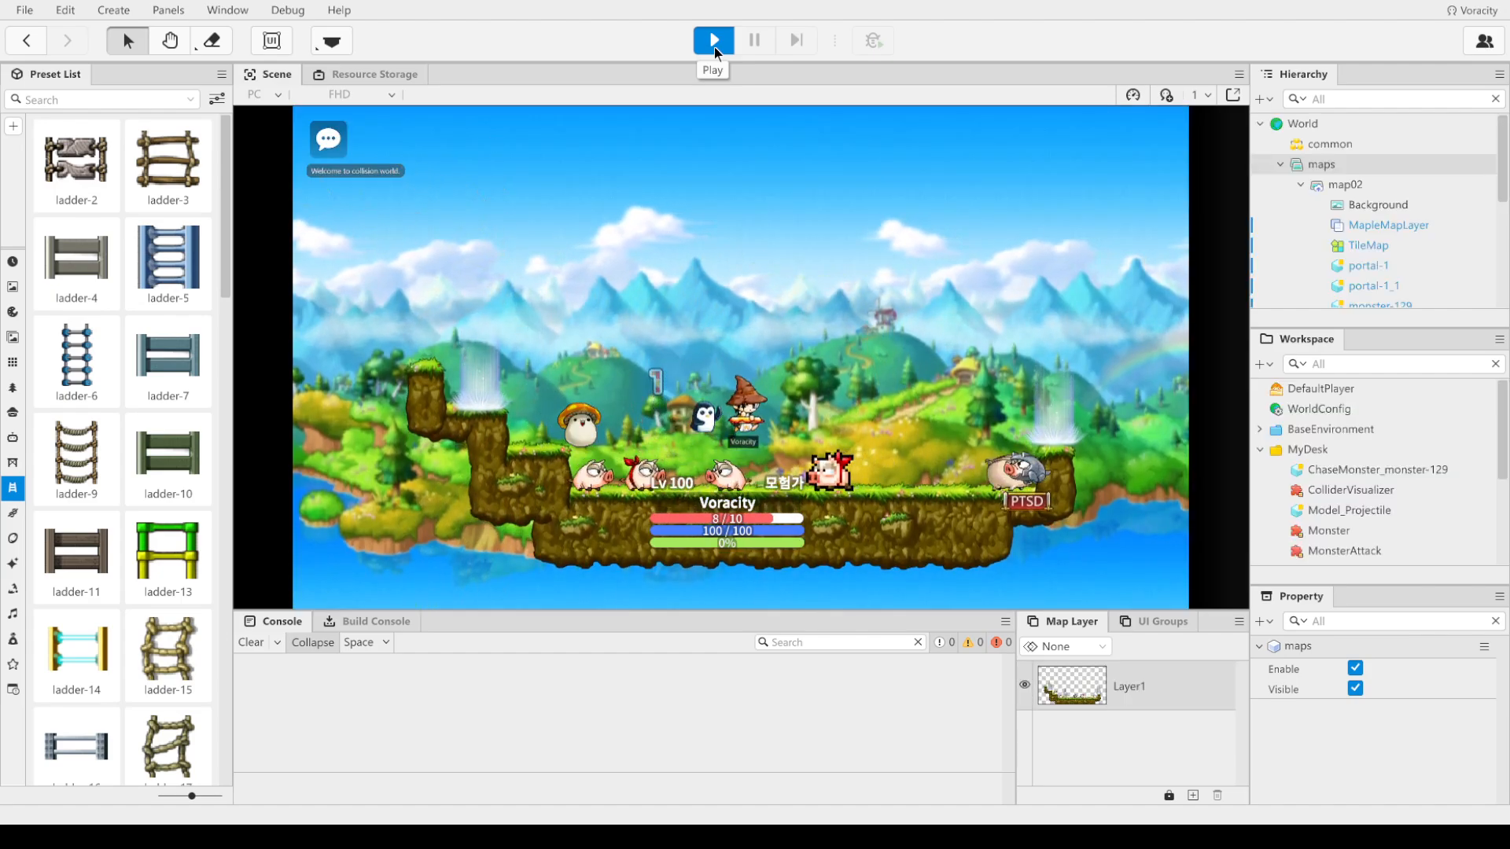
key("Right")
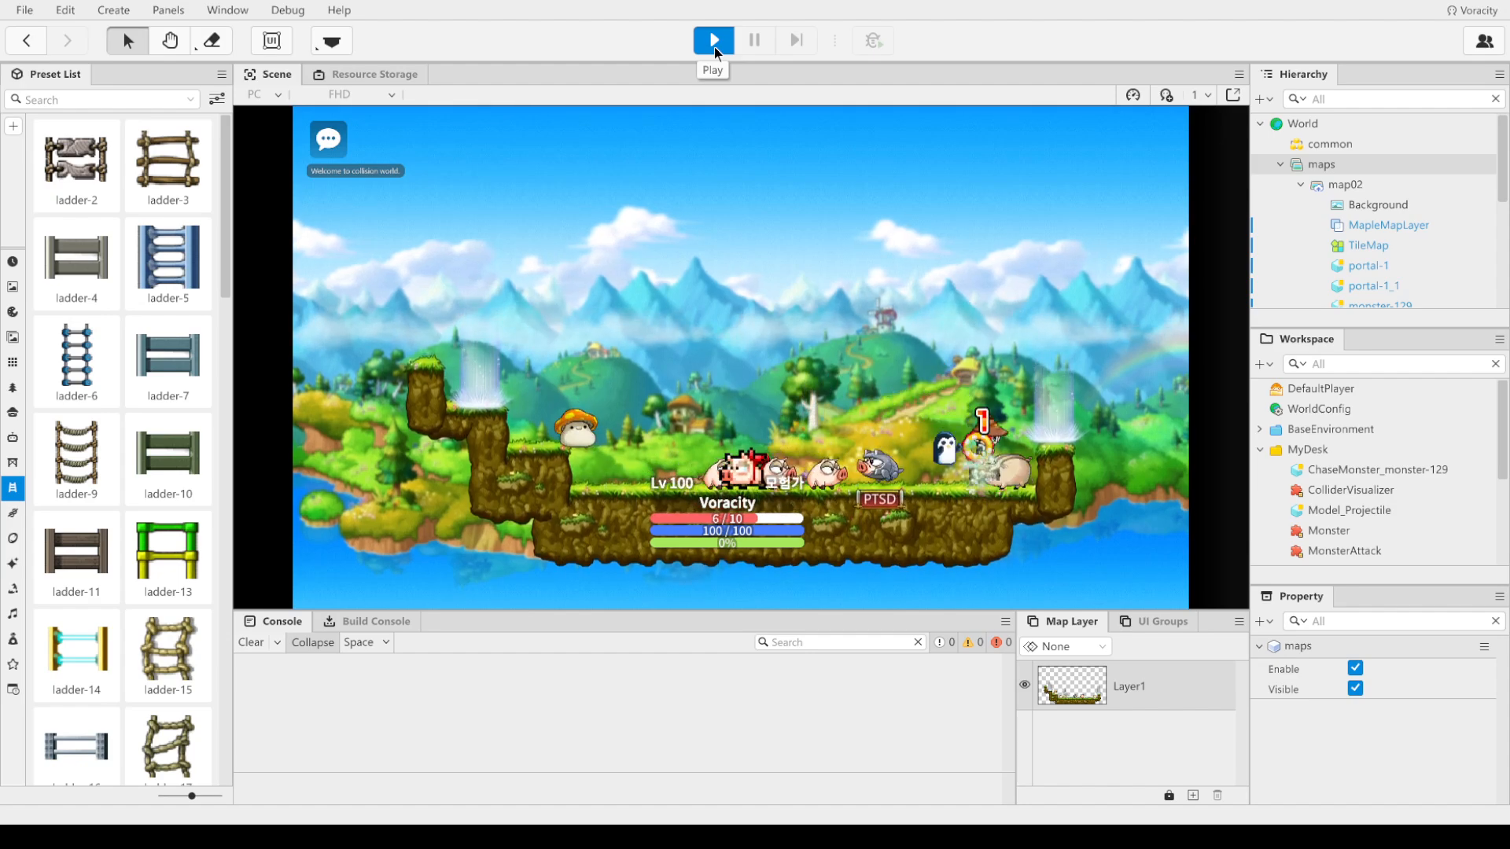
key("Up")
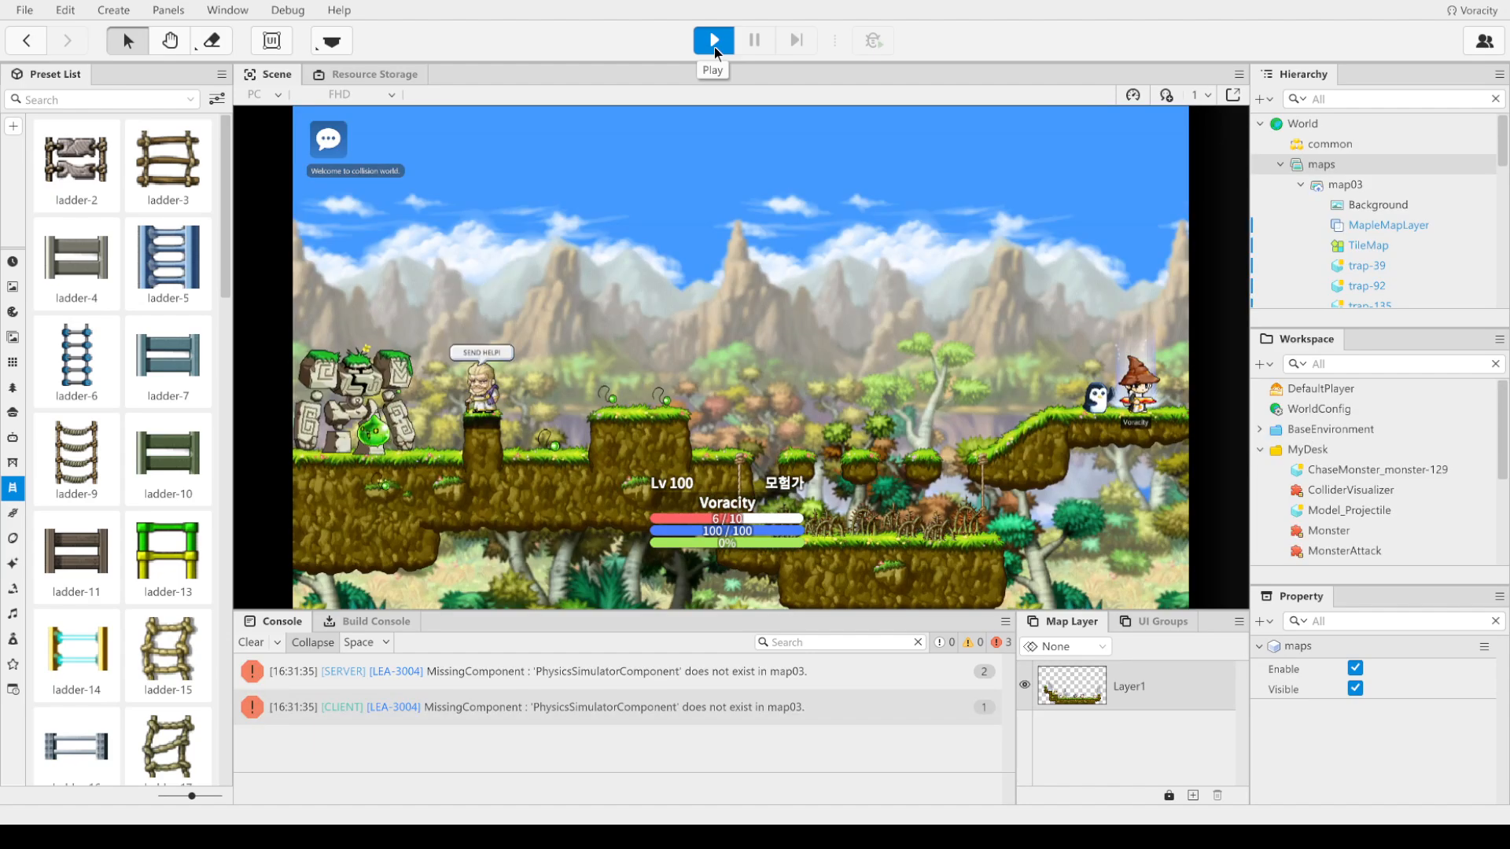
Step: Move the player left down map03's slope and test repeated projectile attacks on the stone golem, including while jumping
key("Left")
key("Left")
key("ctrl")
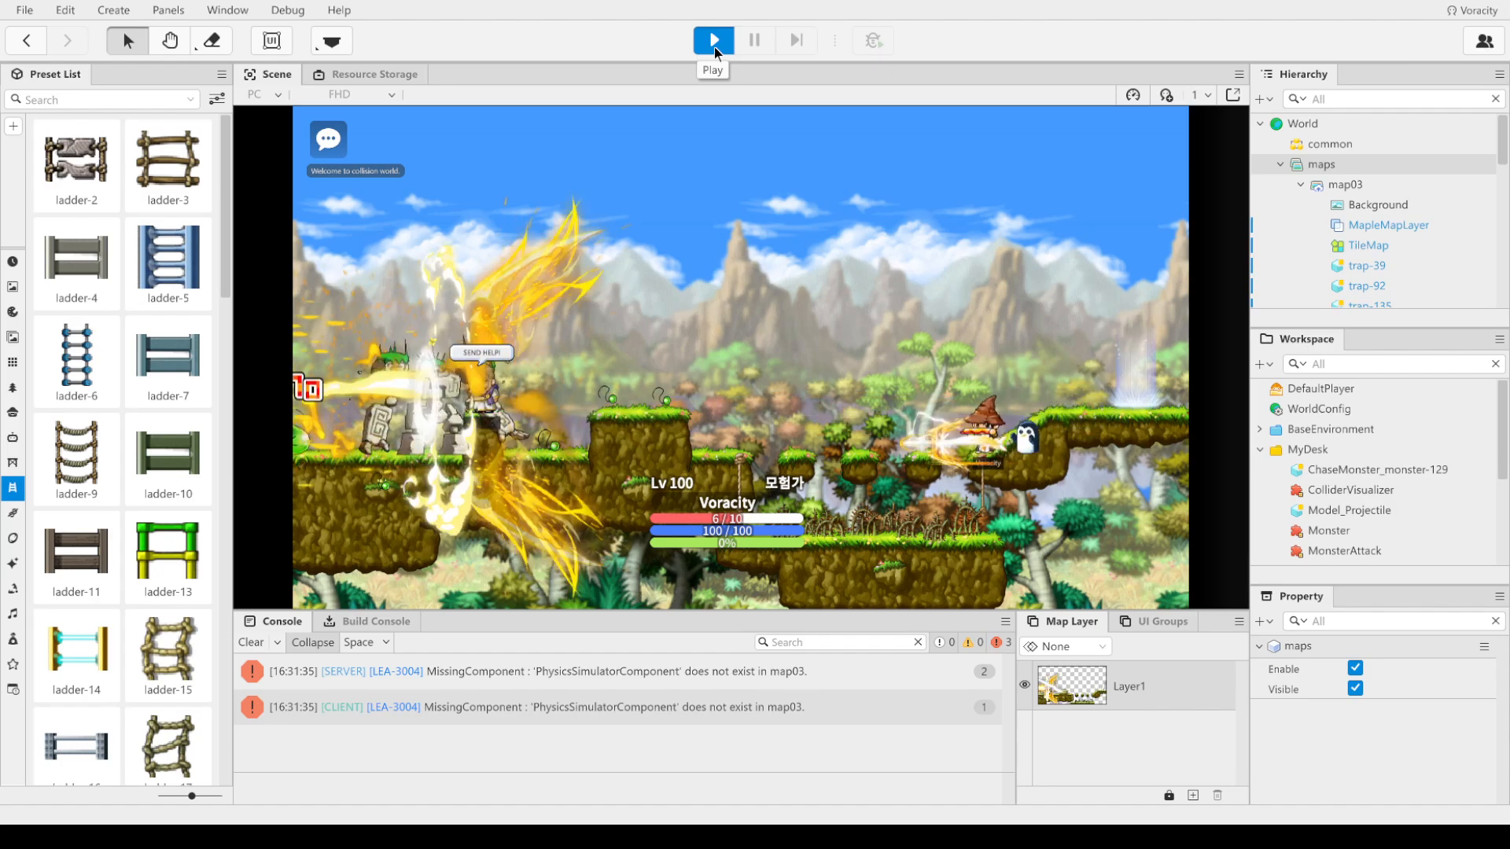
key("space")
key("ctrl")
key("space")
key("ctrl")
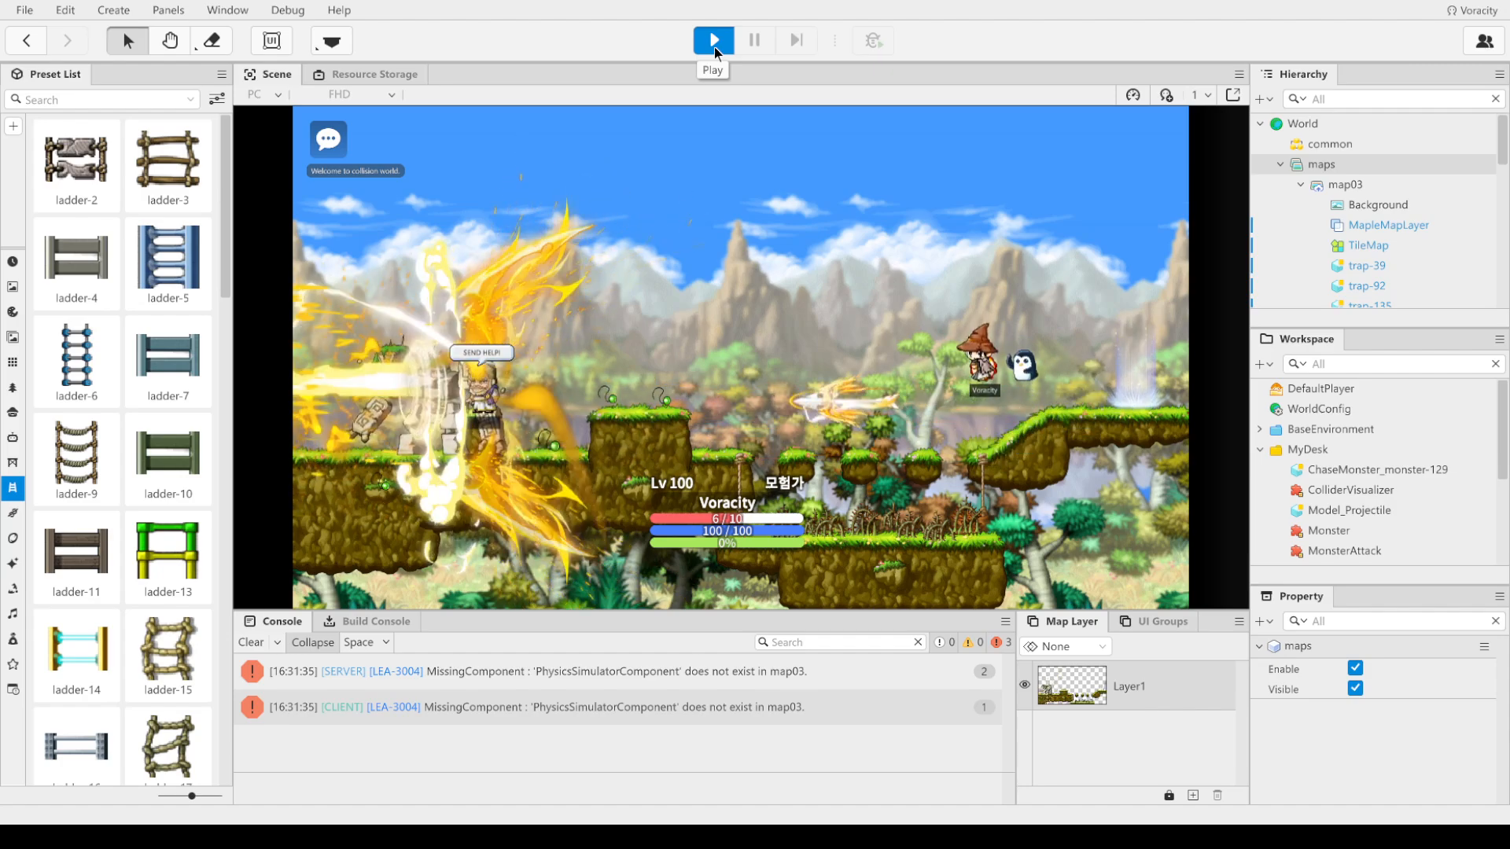
key("ctrl")
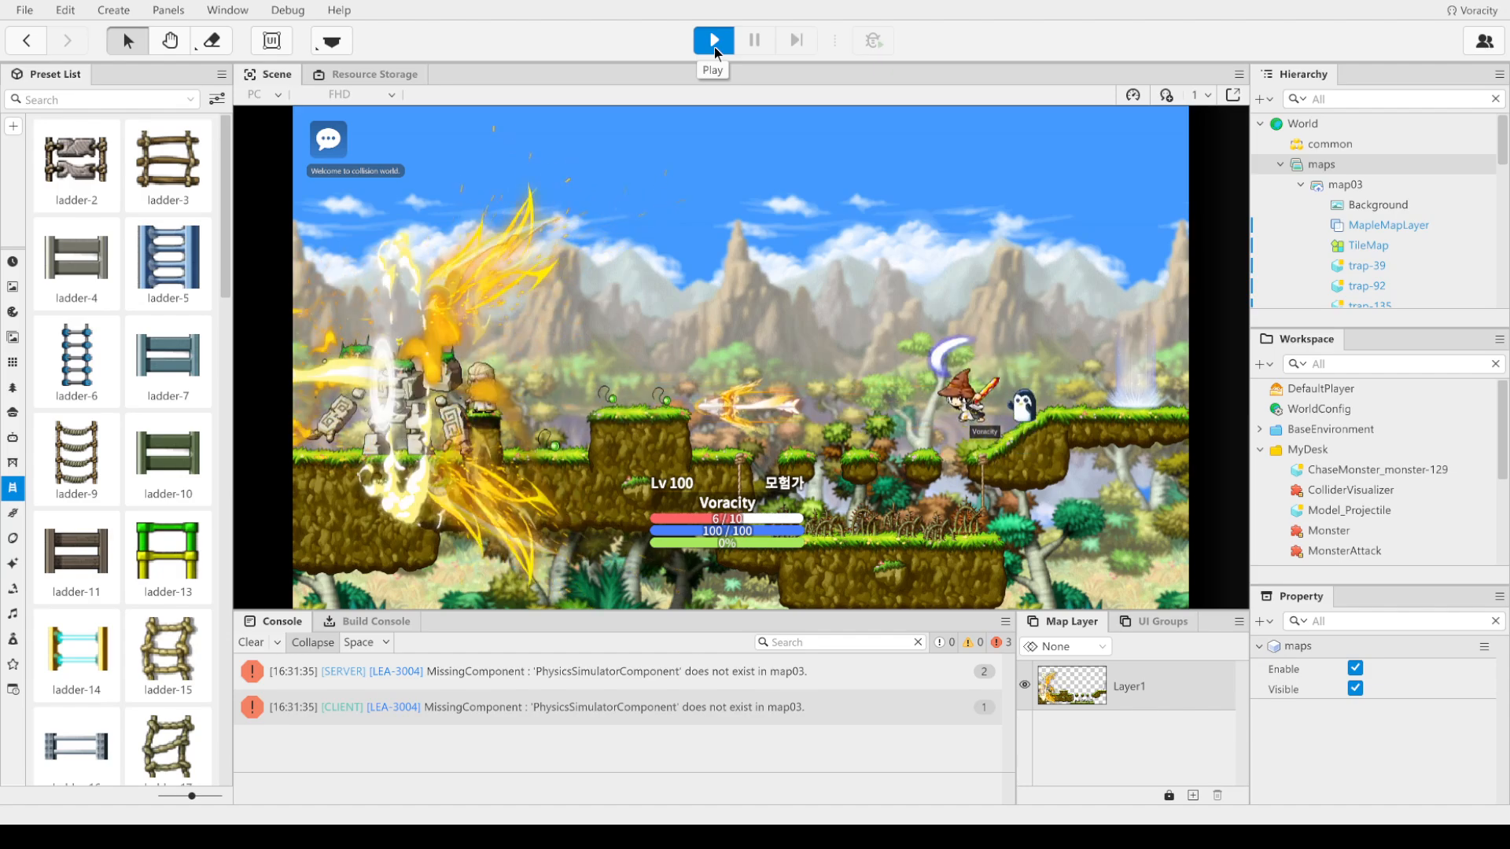
key("space")
key("Left")
key("ctrl")
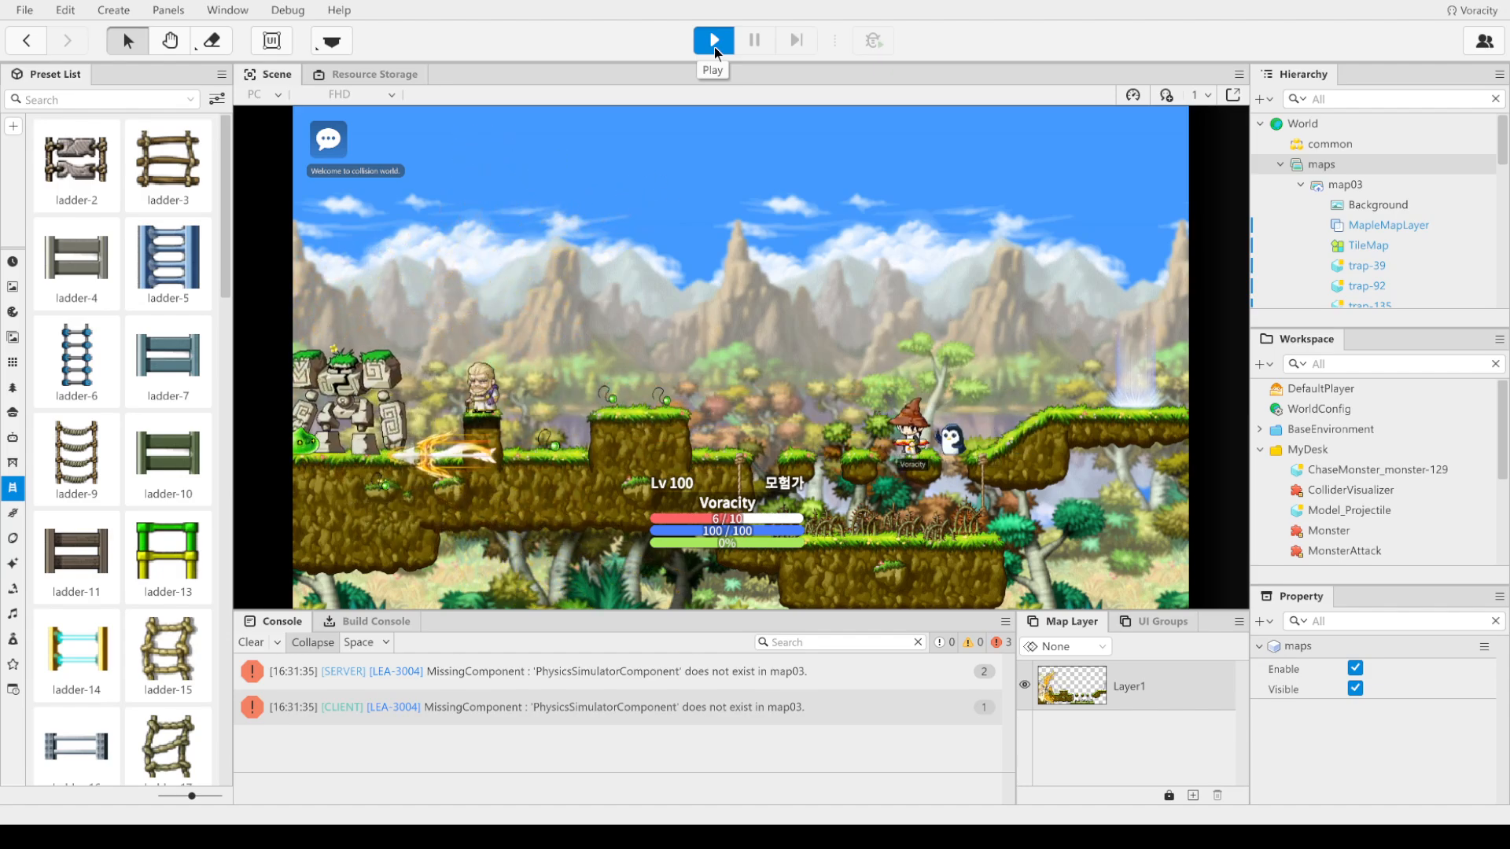